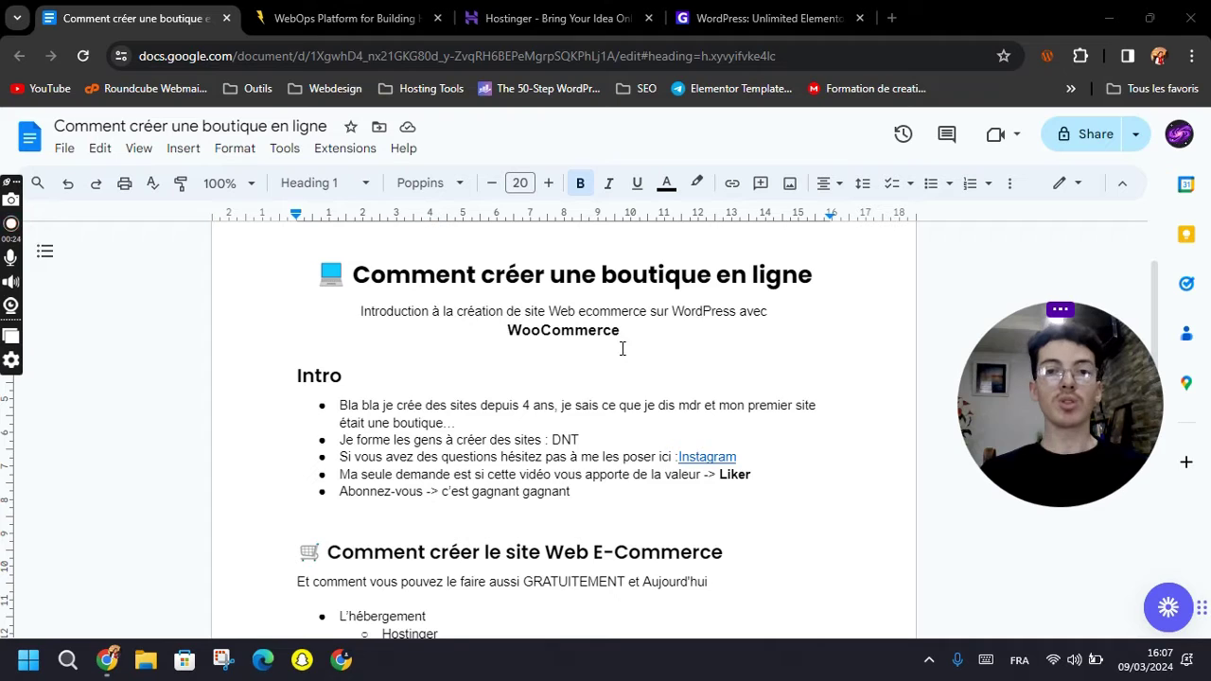
Highlight the WooCommerce line in the outline's Intro list.
{"action": "left_click", "coordinate": [534, 335]}
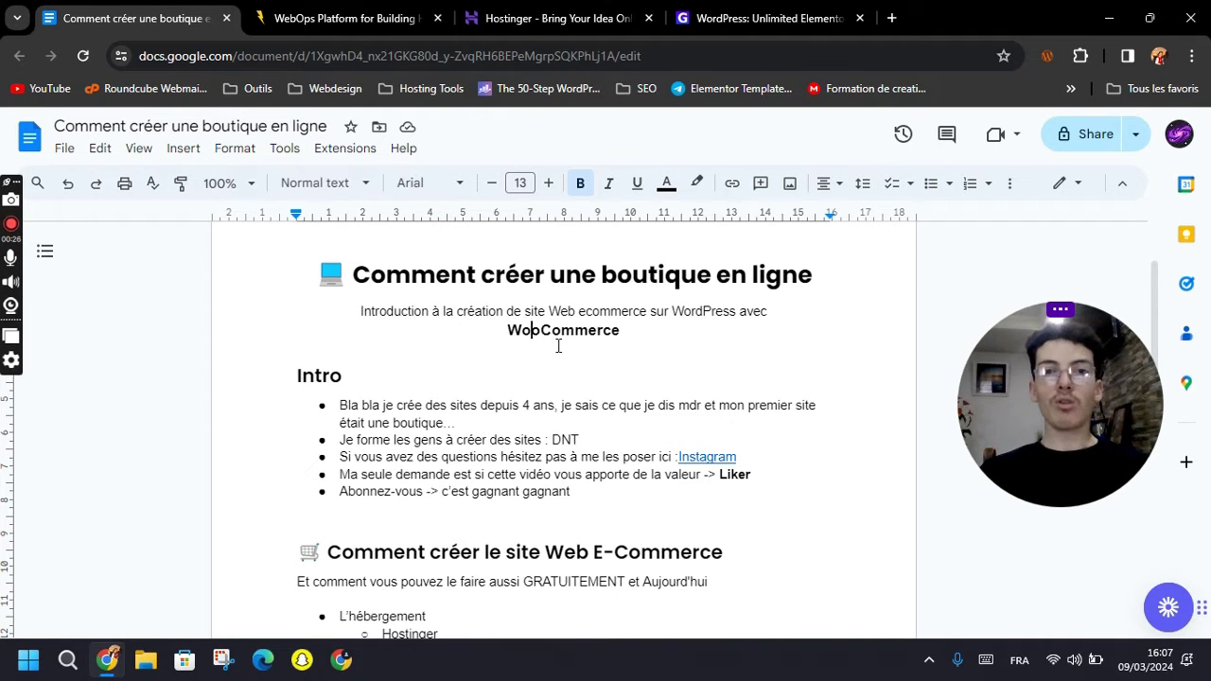
{"action": "left_click_drag", "start_coordinate": [509, 332], "coordinate": [649, 331]}
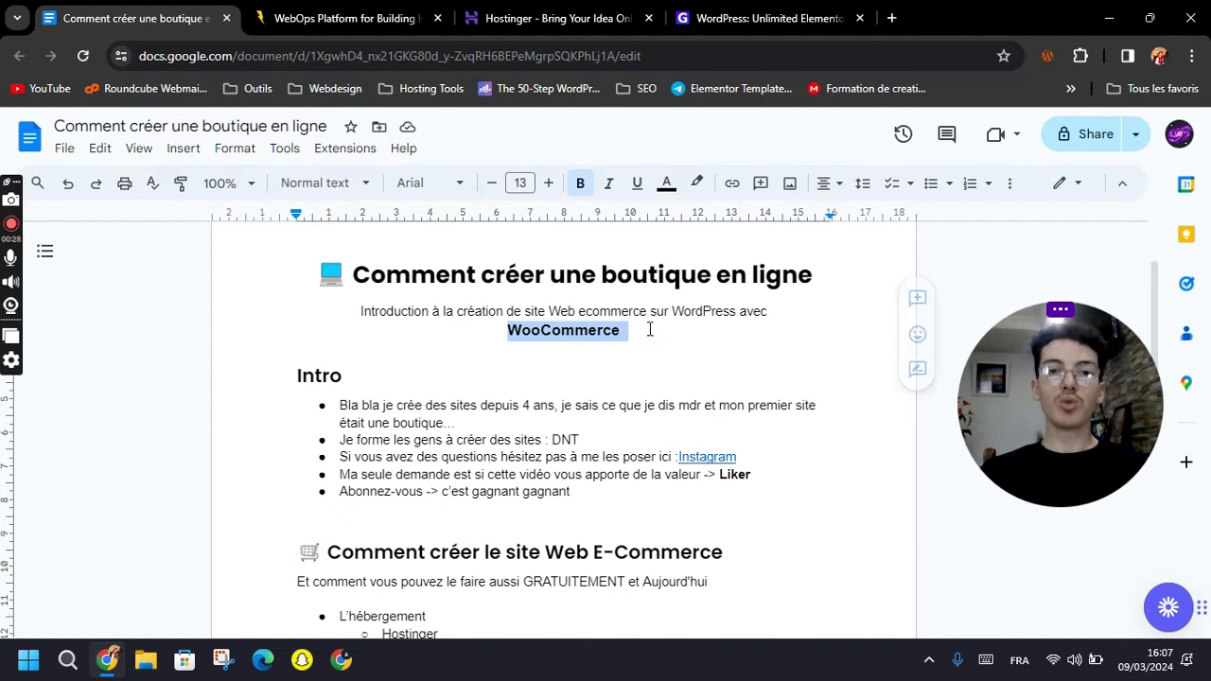
{"action": "left_click", "coordinate": [632, 333]}
{"action": "scroll", "coordinate": [441, 405], "scroll_direction": "down", "scroll_amount": 2}
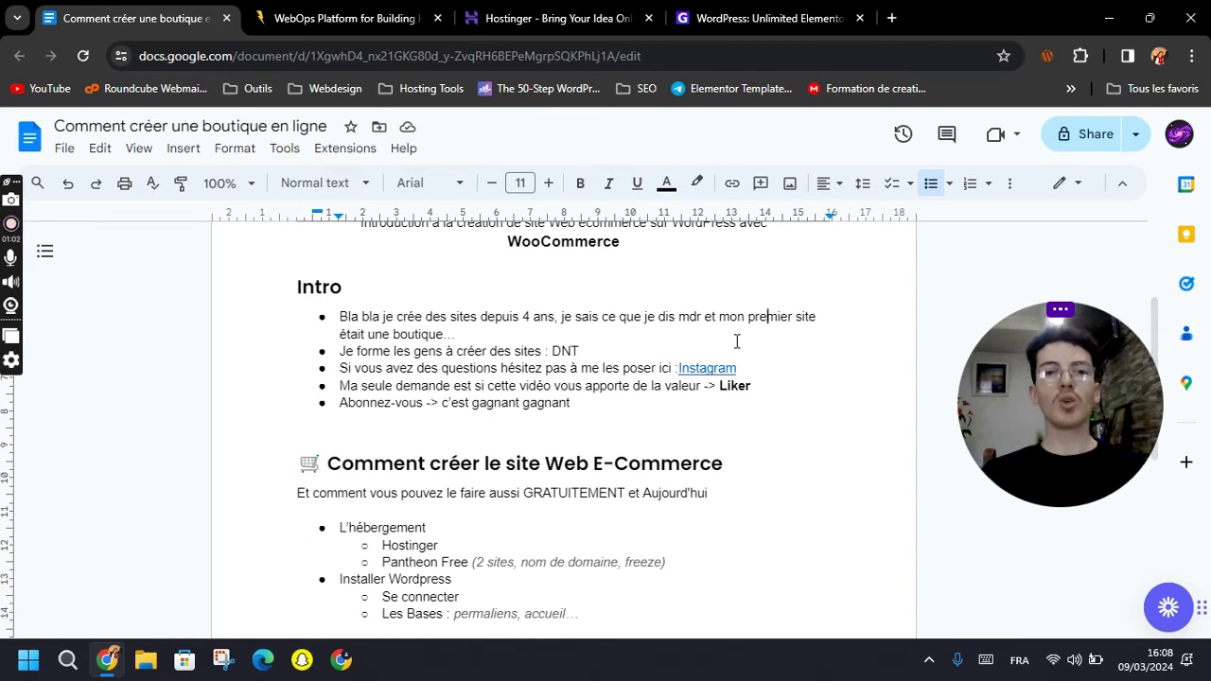
Open the Intro list's Instagram link in a new browser tab.
{"action": "left_click", "coordinate": [606, 351]}
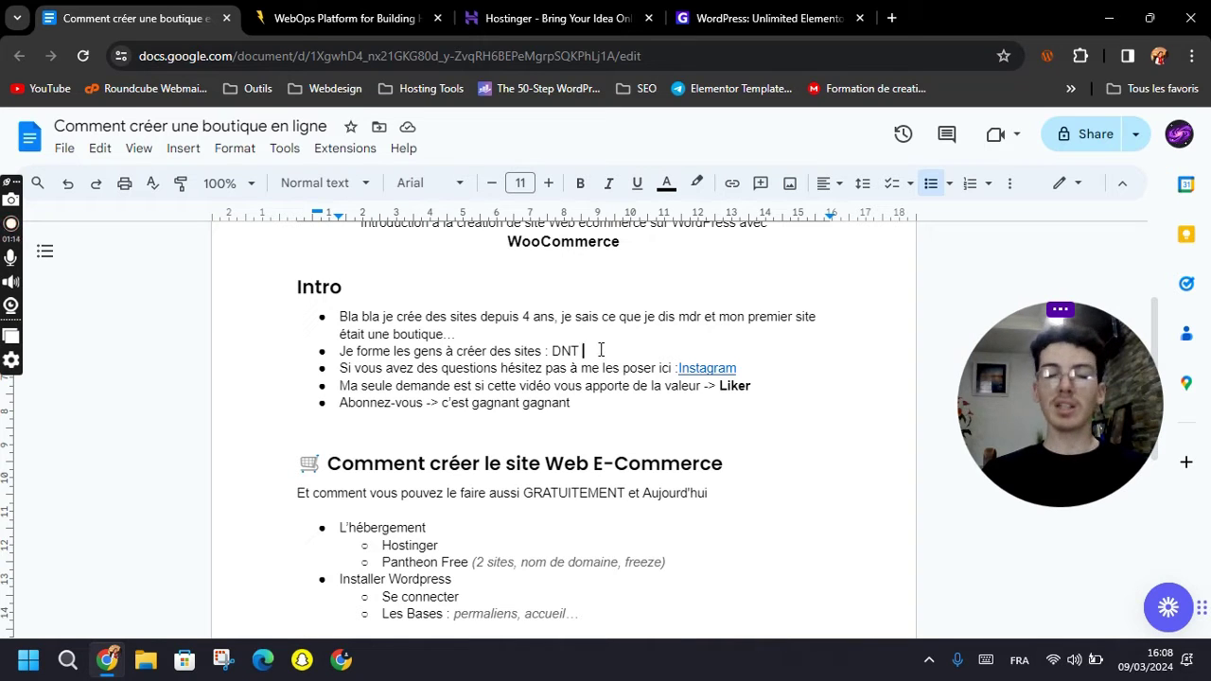
{"action": "scroll", "coordinate": [576, 368], "scroll_direction": "down", "scroll_amount": 2}
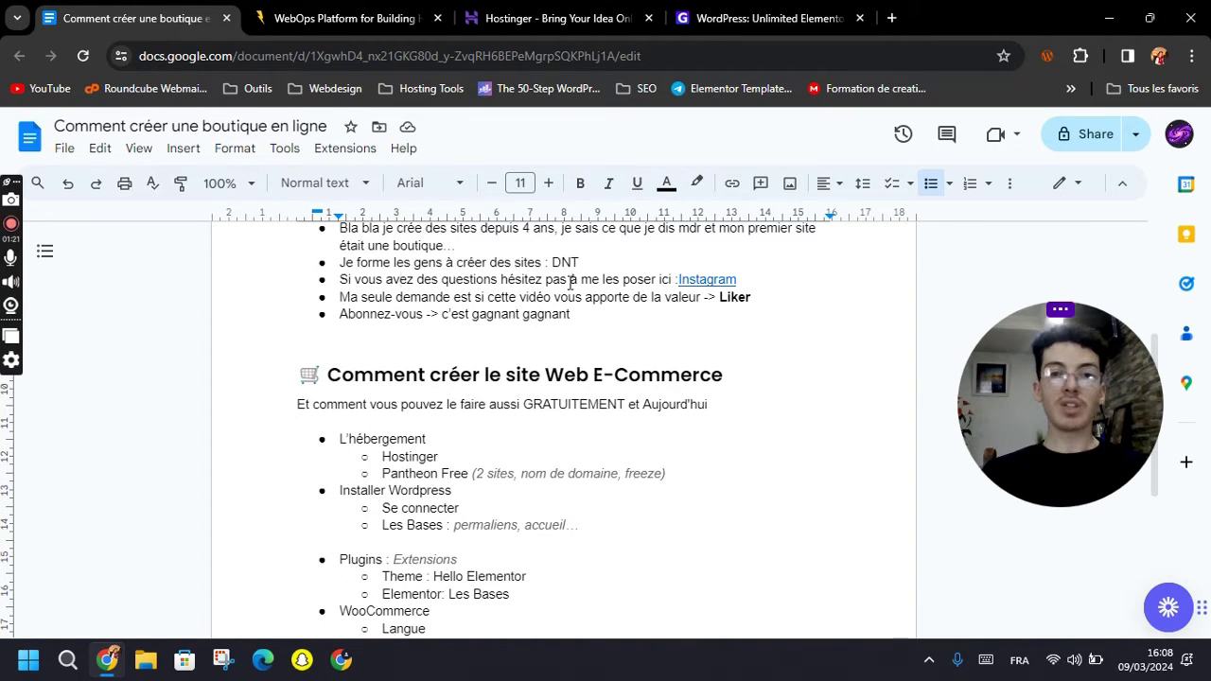
{"action": "left_click", "coordinate": [700, 280]}
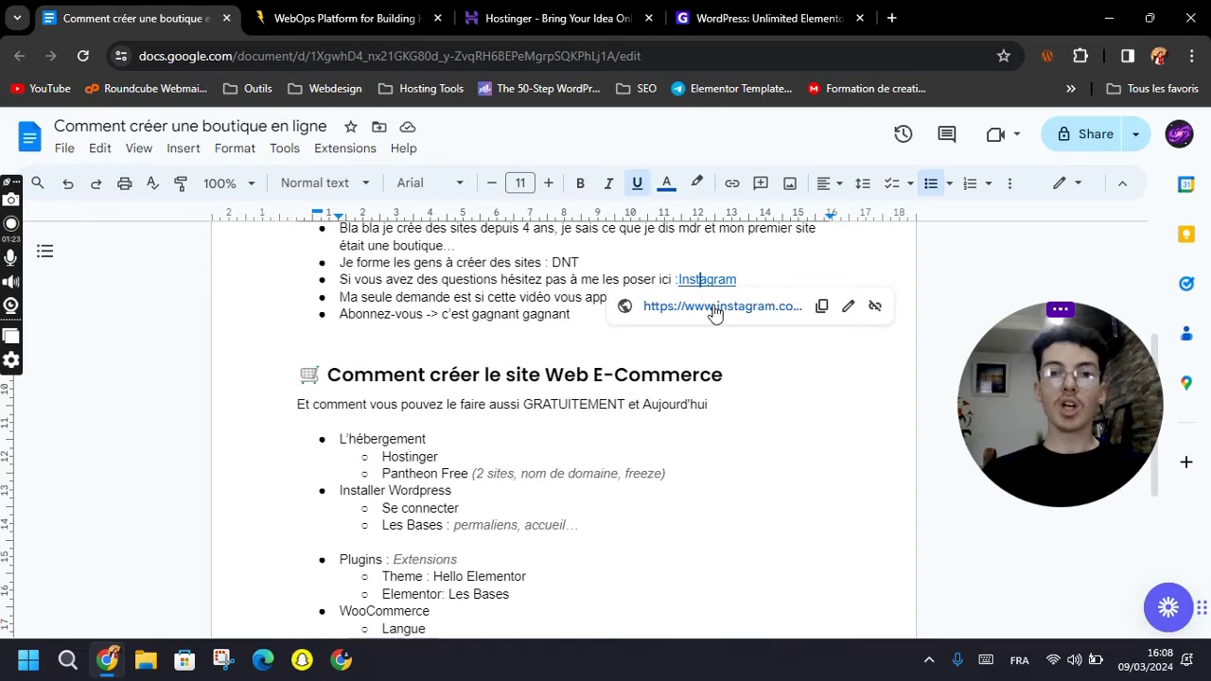
{"action": "left_click", "coordinate": [714, 314]}
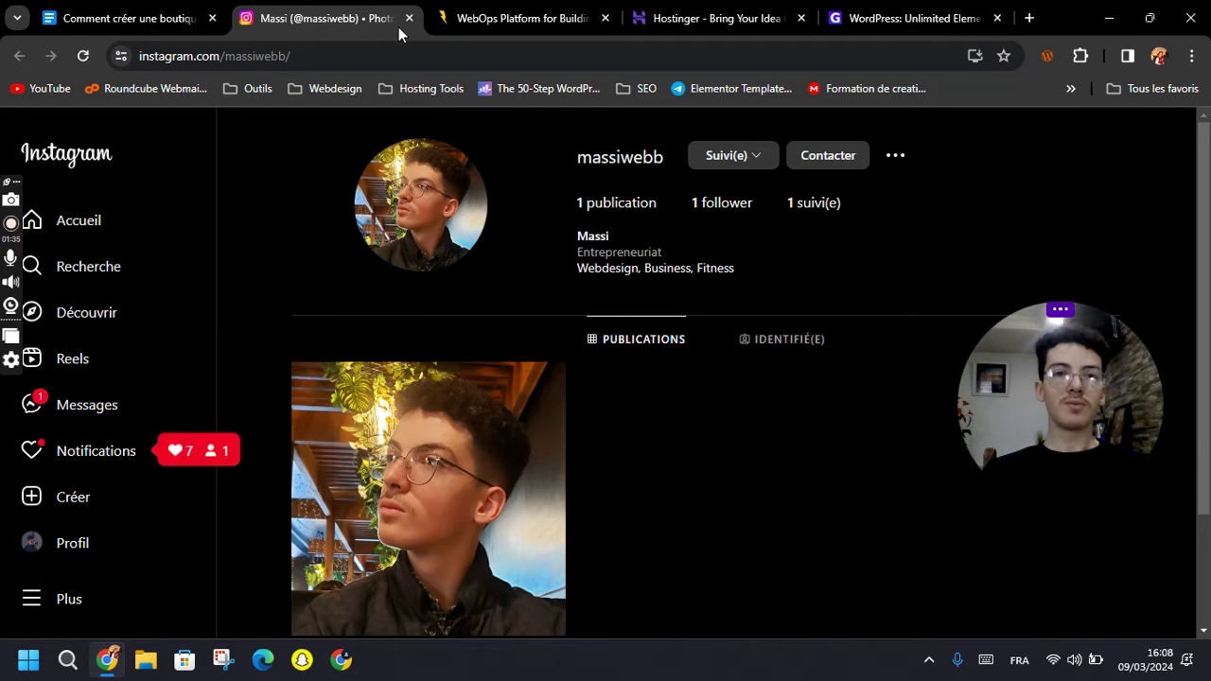
Close the Instagram tab and return to the Google Docs outline.
{"action": "left_click", "coordinate": [409, 18]}
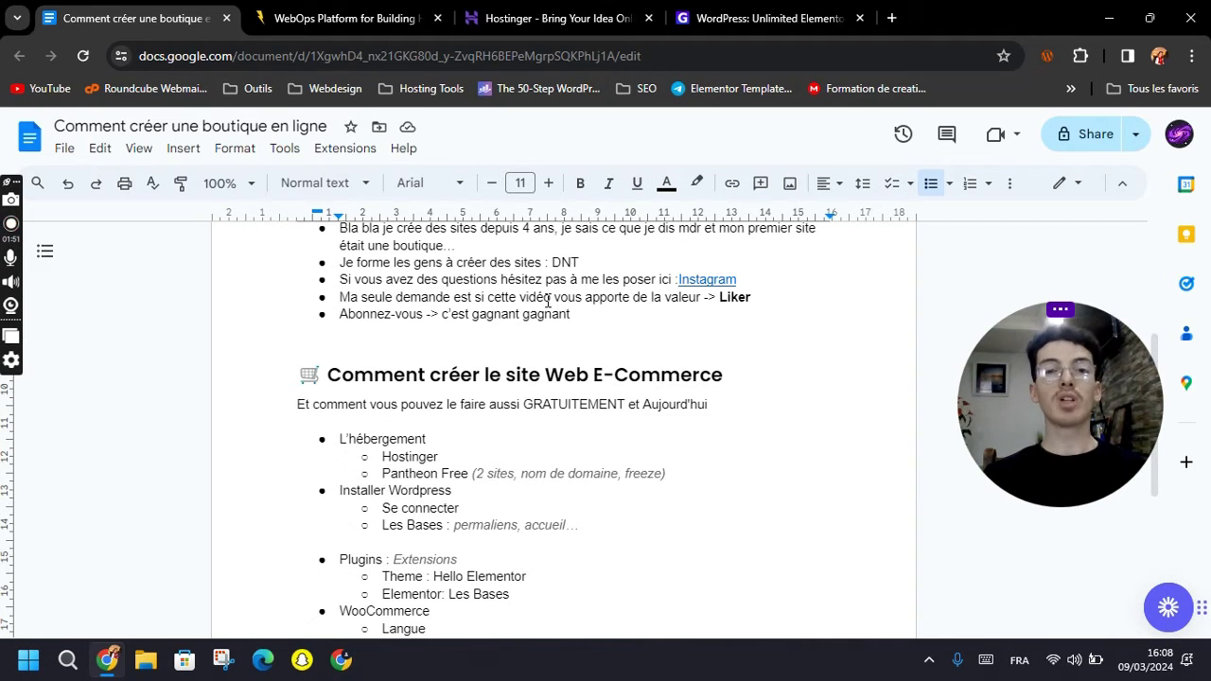
Move through the E-Commerce section to the L'hébergement bullet, then bring up the Hostinger tab.
{"action": "scroll", "coordinate": [514, 313], "scroll_direction": "down", "scroll_amount": 2}
{"action": "left_click", "coordinate": [420, 284]}
{"action": "left_click", "coordinate": [759, 275]}
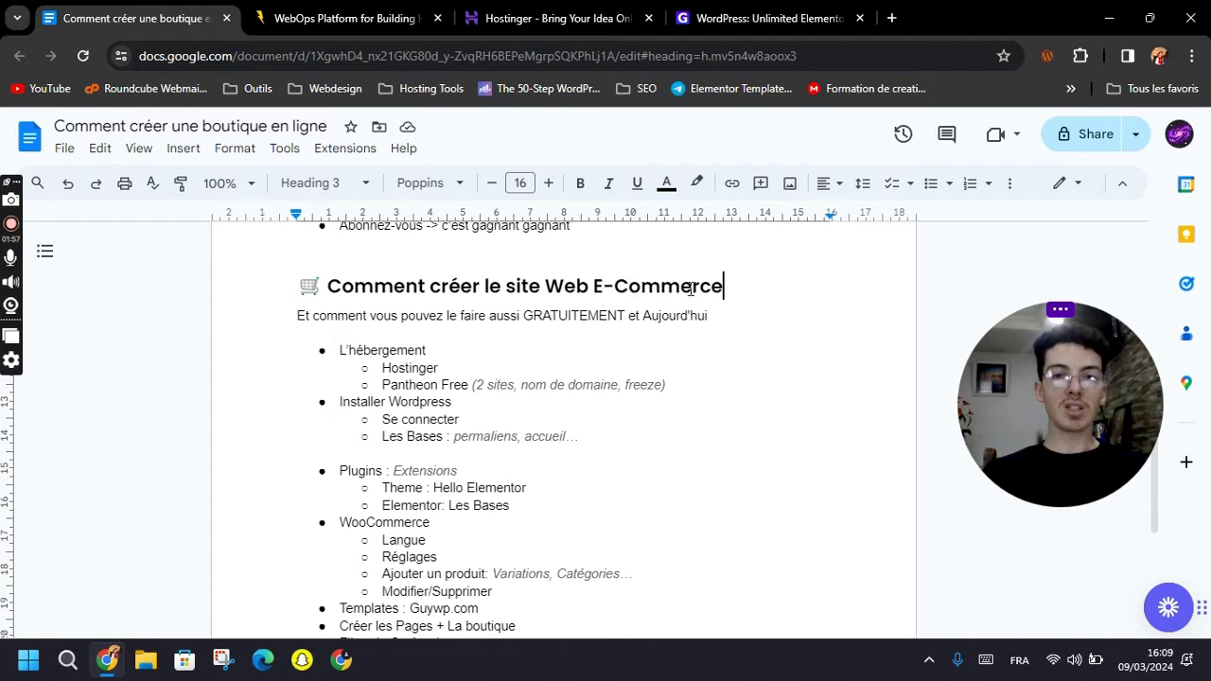
{"action": "left_click", "coordinate": [377, 316]}
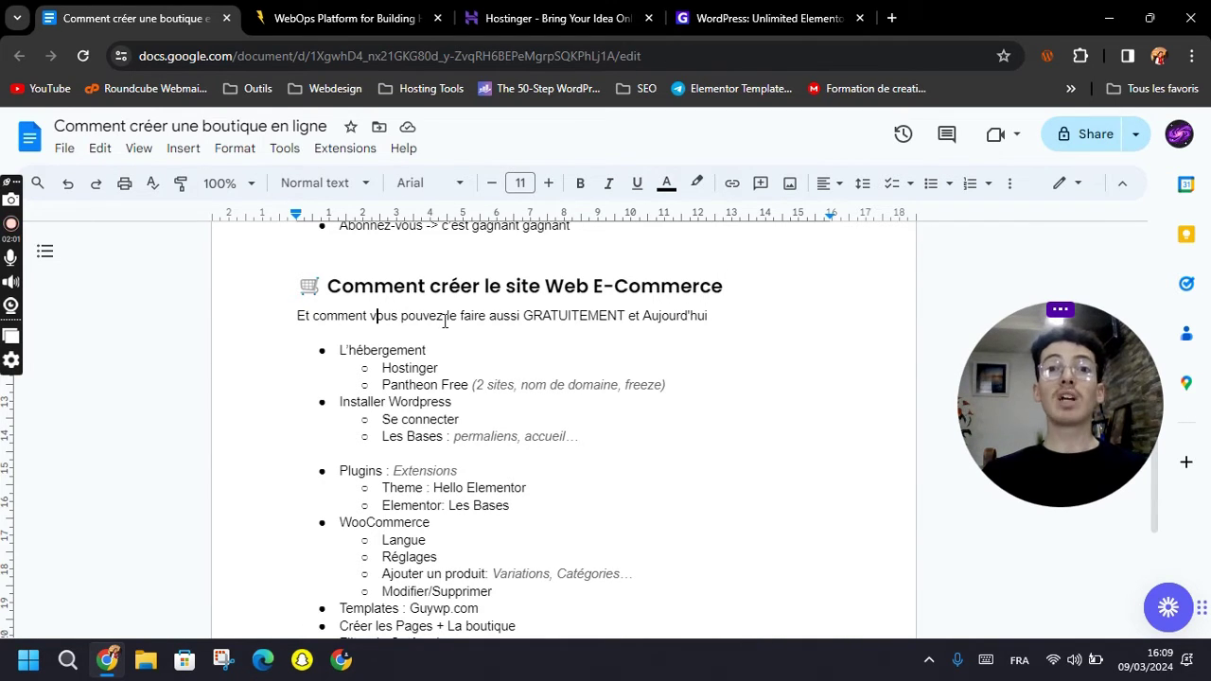
{"action": "left_click", "coordinate": [373, 352]}
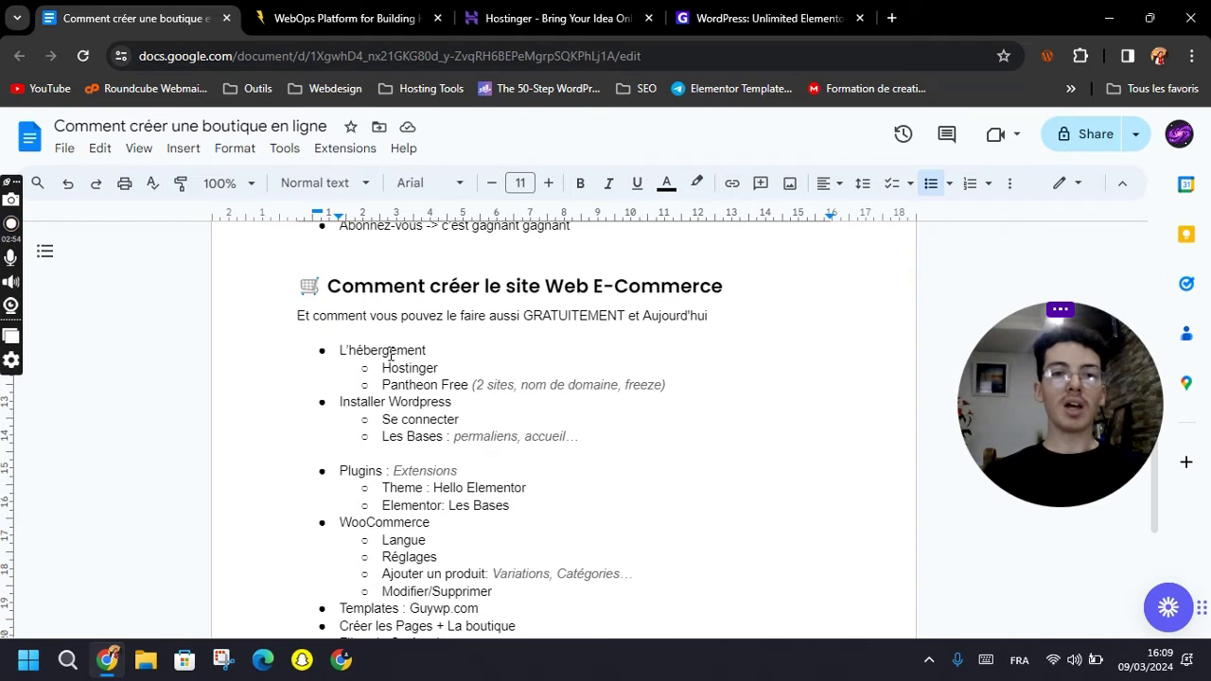
{"action": "left_click", "coordinate": [486, 7]}
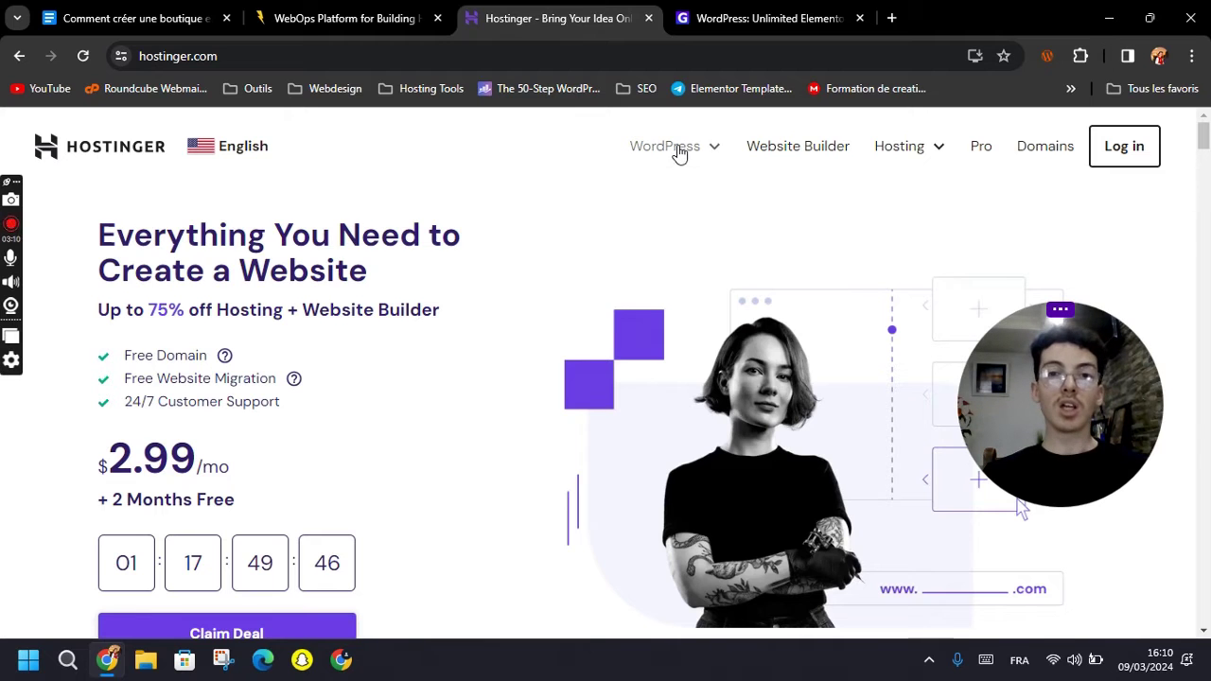
Open Hostinger's Managed WordPress page and browse the Premium, Business and Cloud Startup plans.
{"action": "mouse_move", "coordinate": [675, 150]}
{"action": "left_click", "coordinate": [649, 202]}
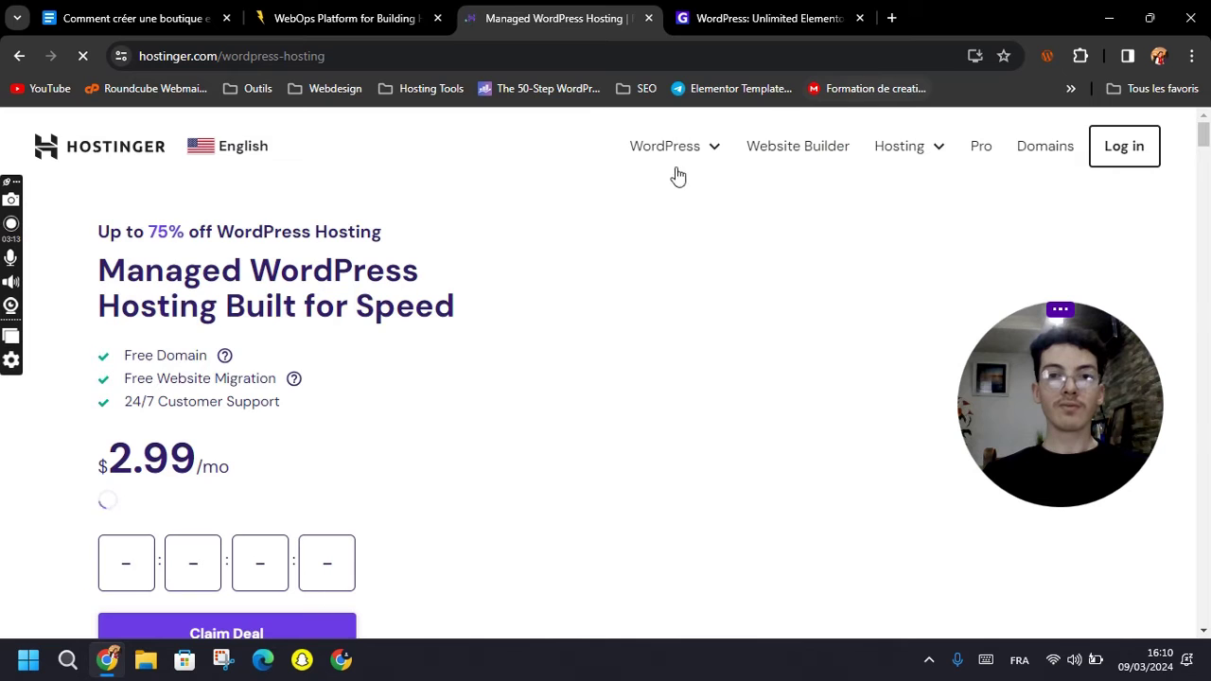
{"action": "scroll", "coordinate": [514, 324], "scroll_direction": "down", "scroll_amount": 3}
{"action": "scroll", "coordinate": [557, 416], "scroll_direction": "down", "scroll_amount": 8}
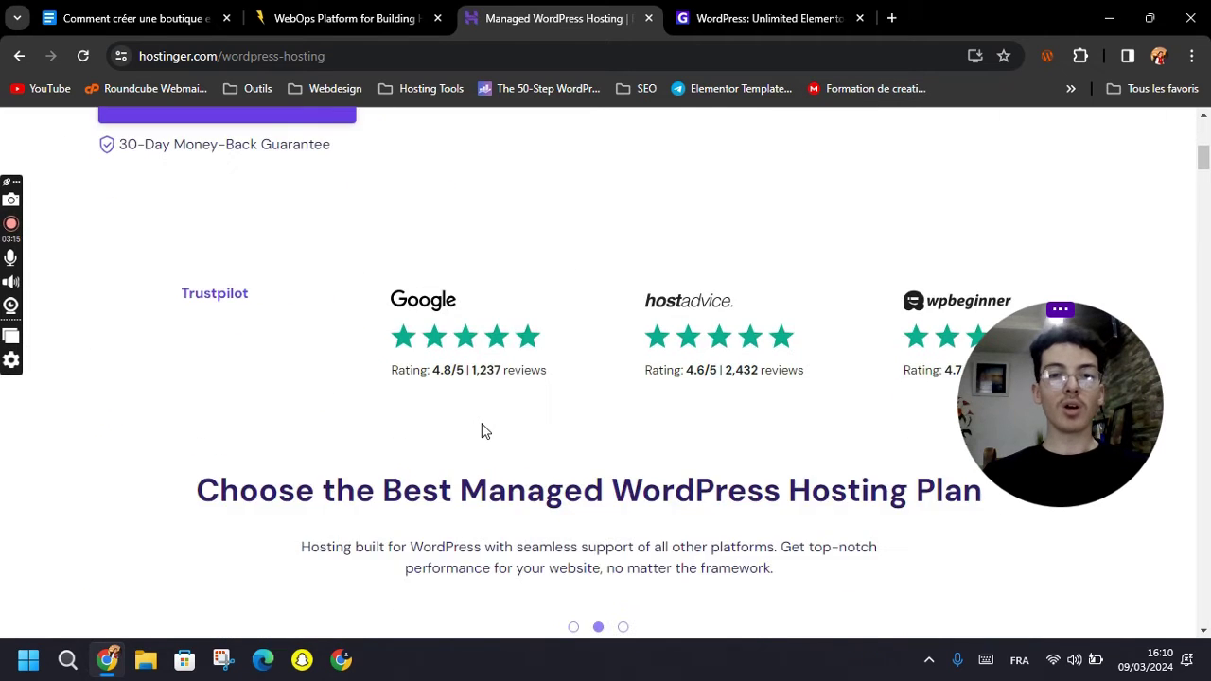
{"action": "scroll", "coordinate": [452, 339], "scroll_direction": "down", "scroll_amount": 2}
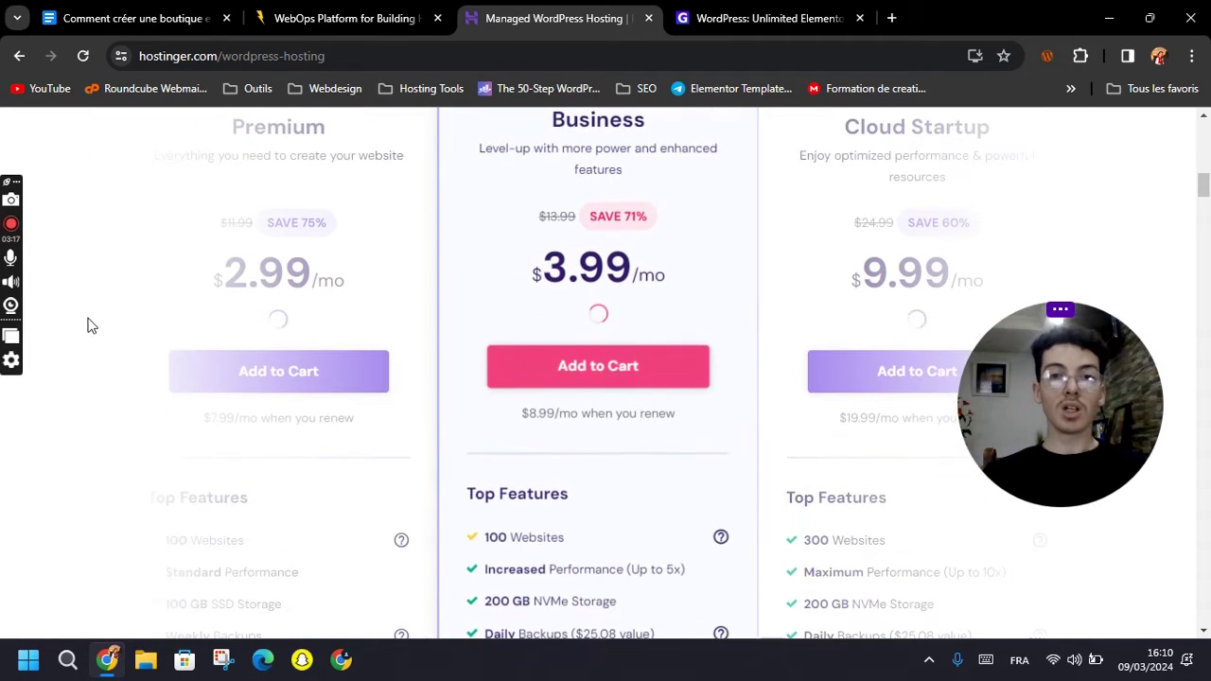
{"action": "scroll", "coordinate": [199, 355], "scroll_direction": "down", "scroll_amount": 3}
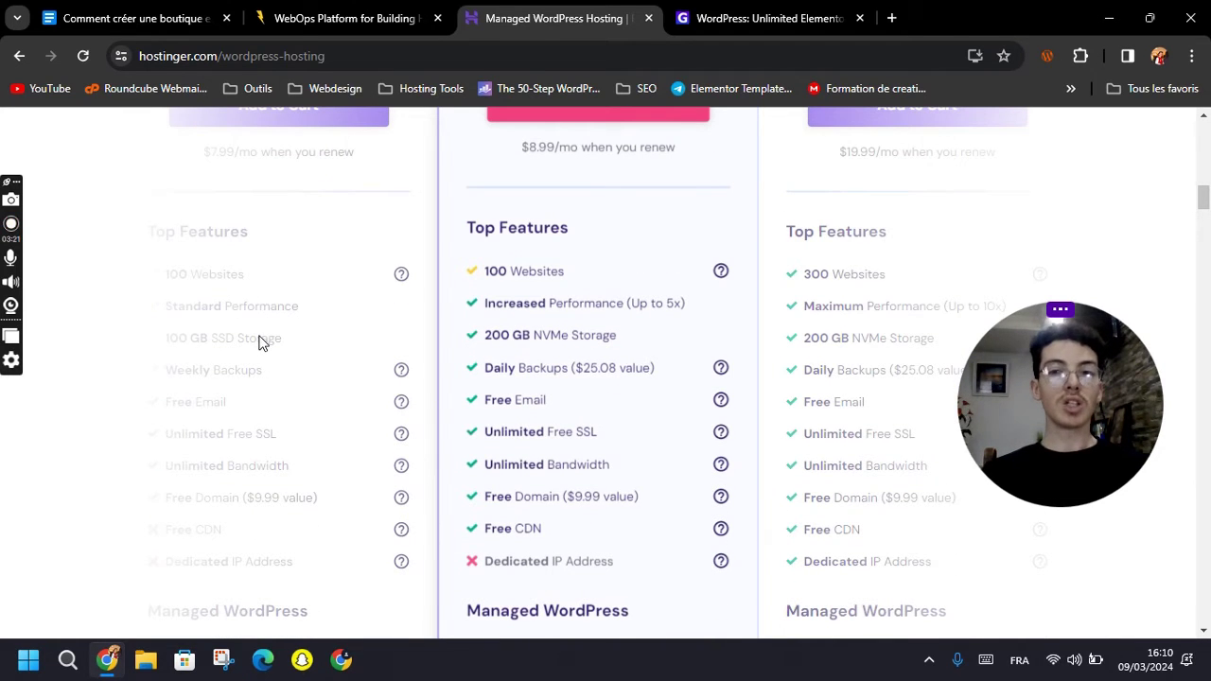
{"action": "scroll", "coordinate": [262, 342], "scroll_direction": "up", "scroll_amount": 3}
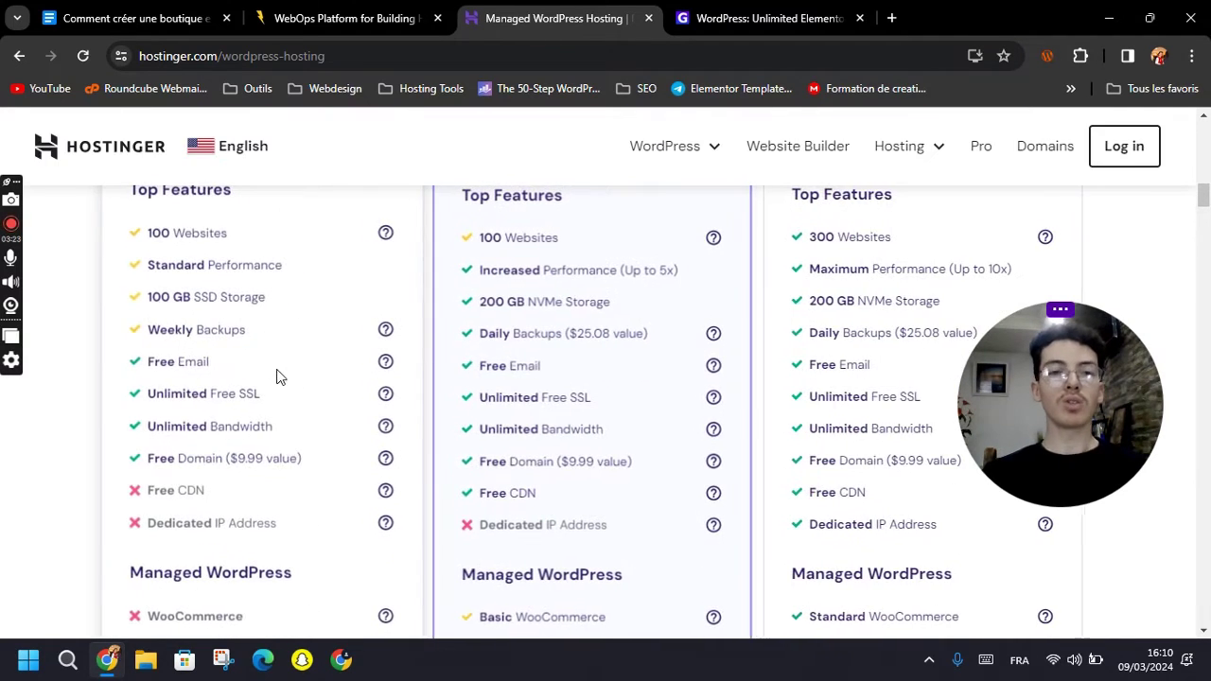
{"action": "scroll", "coordinate": [236, 407], "scroll_direction": "up", "scroll_amount": 1}
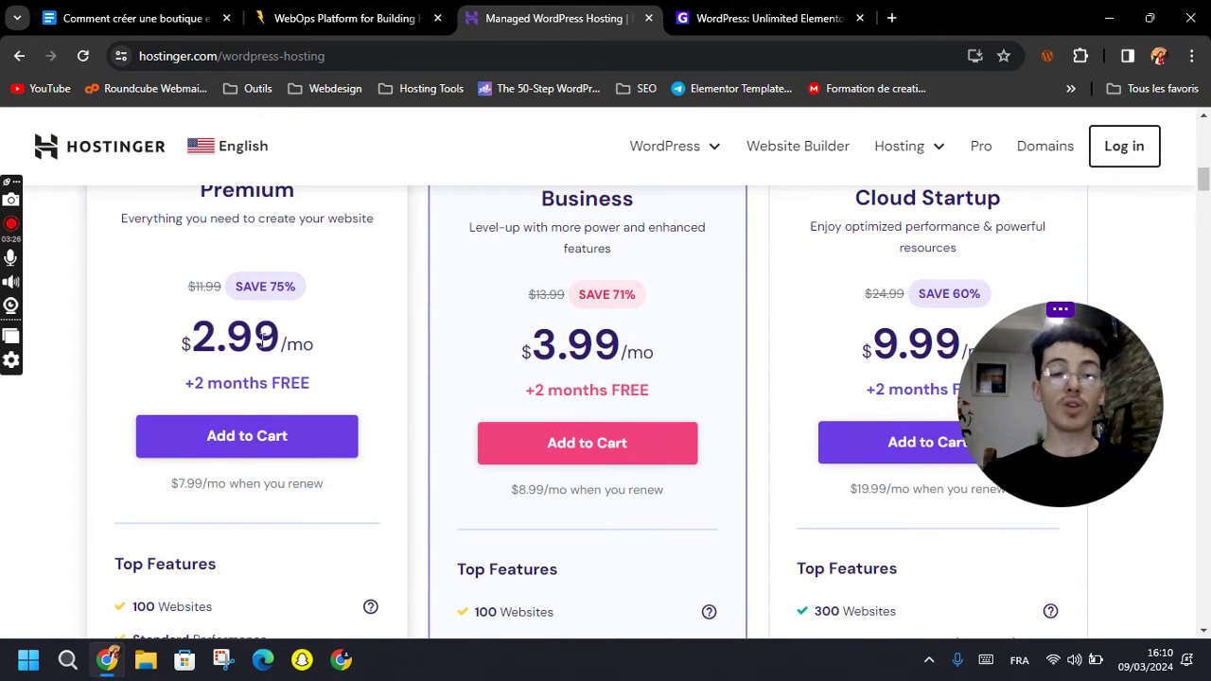
Highlight the Premium plan price, then go back to the Google Docs outline.
{"action": "double_click", "coordinate": [267, 341]}
{"action": "left_click_drag", "start_coordinate": [205, 327], "coordinate": [193, 333]}
{"action": "scroll", "coordinate": [230, 274], "scroll_direction": "up", "scroll_amount": 2}
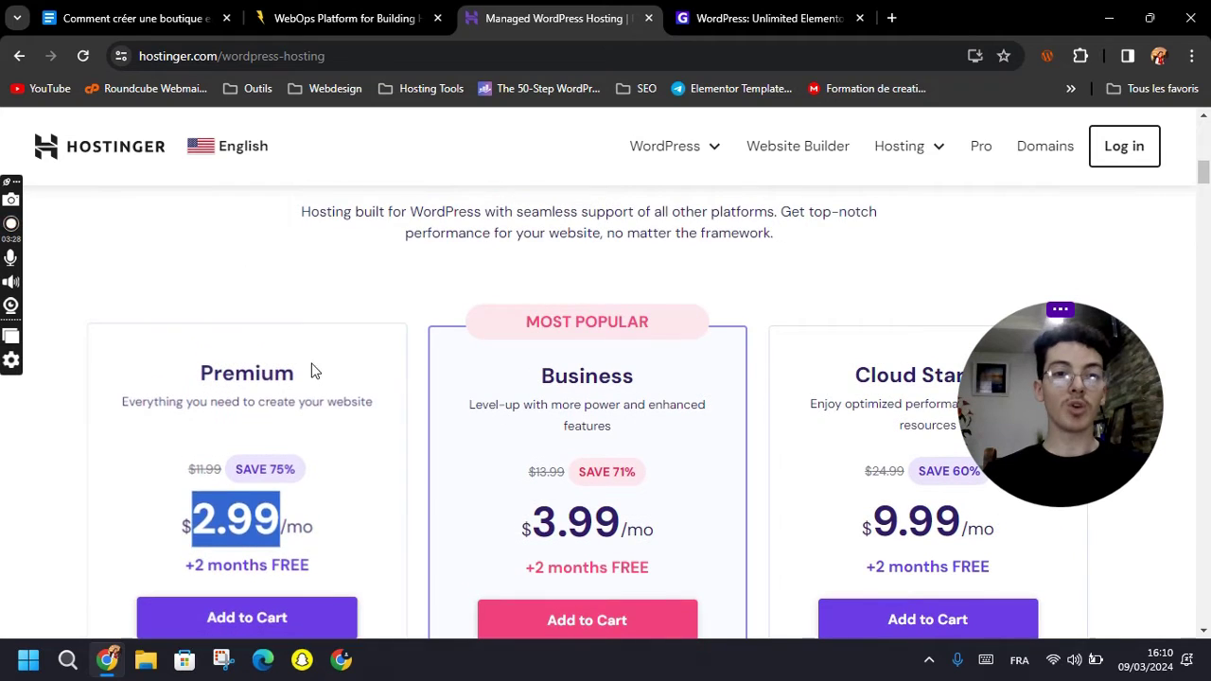
{"action": "left_click", "coordinate": [335, 381]}
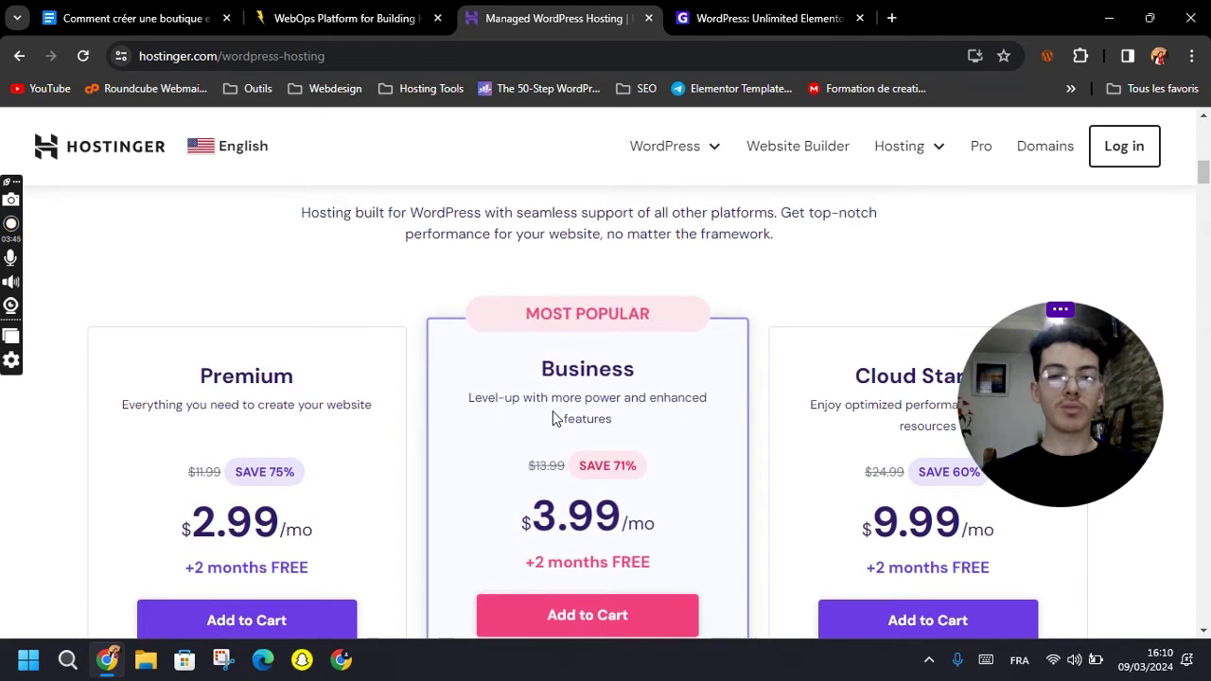
{"action": "scroll", "coordinate": [553, 418], "scroll_direction": "up", "scroll_amount": 1}
{"action": "scroll", "coordinate": [528, 358], "scroll_direction": "down", "scroll_amount": 1}
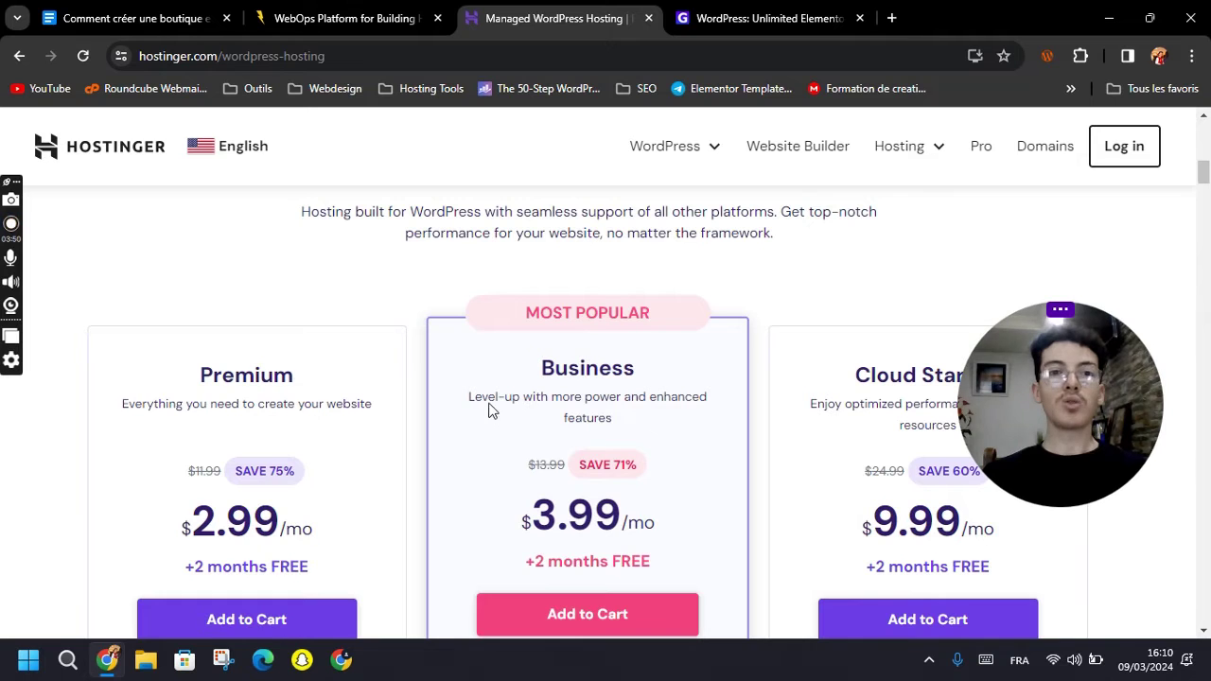
{"action": "scroll", "coordinate": [381, 357], "scroll_direction": "up", "scroll_amount": 1}
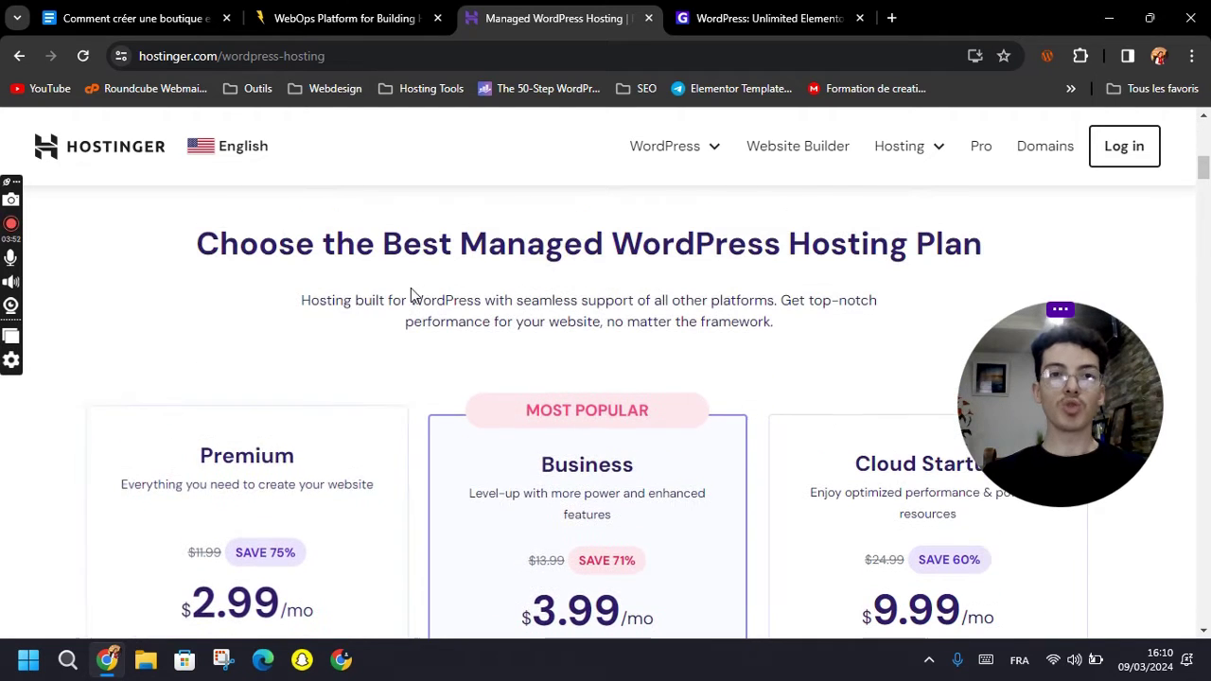
{"action": "left_click", "coordinate": [119, 27]}
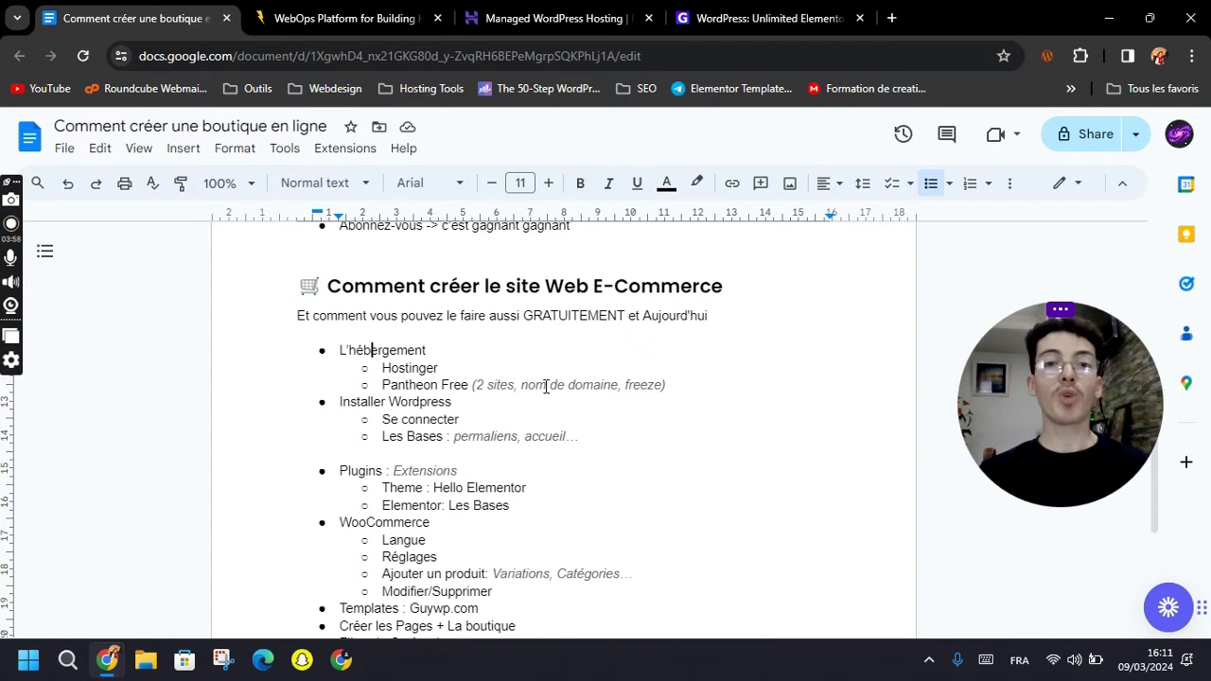
Select 'nom de' in the Pantheon Free line, then switch to the Pantheon website tab.
{"action": "left_click_drag", "start_coordinate": [522, 384], "coordinate": [568, 384]}
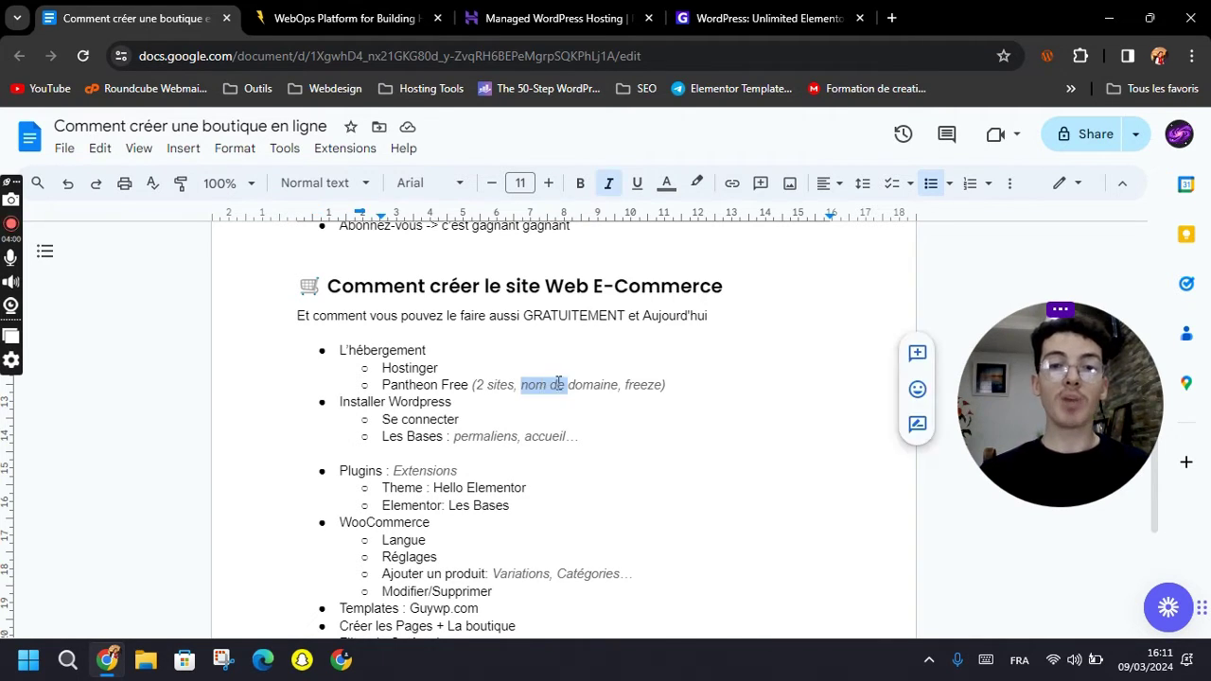
{"action": "left_click", "coordinate": [546, 389]}
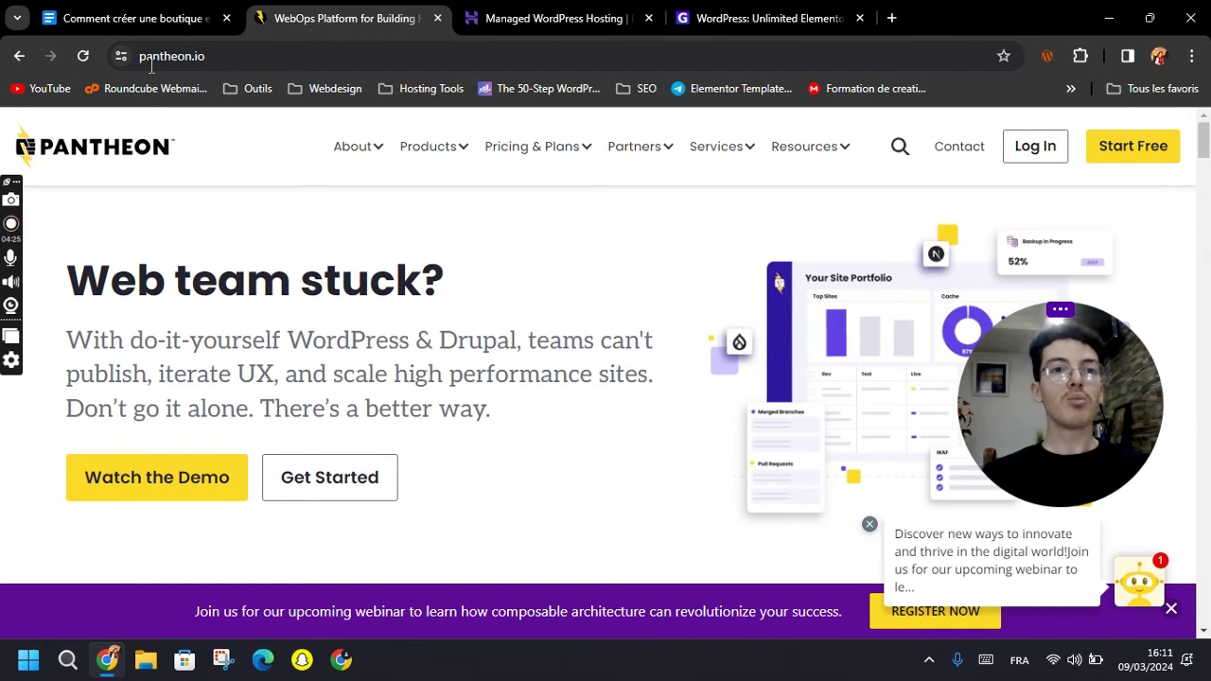
{"action": "left_click", "coordinate": [127, 13]}
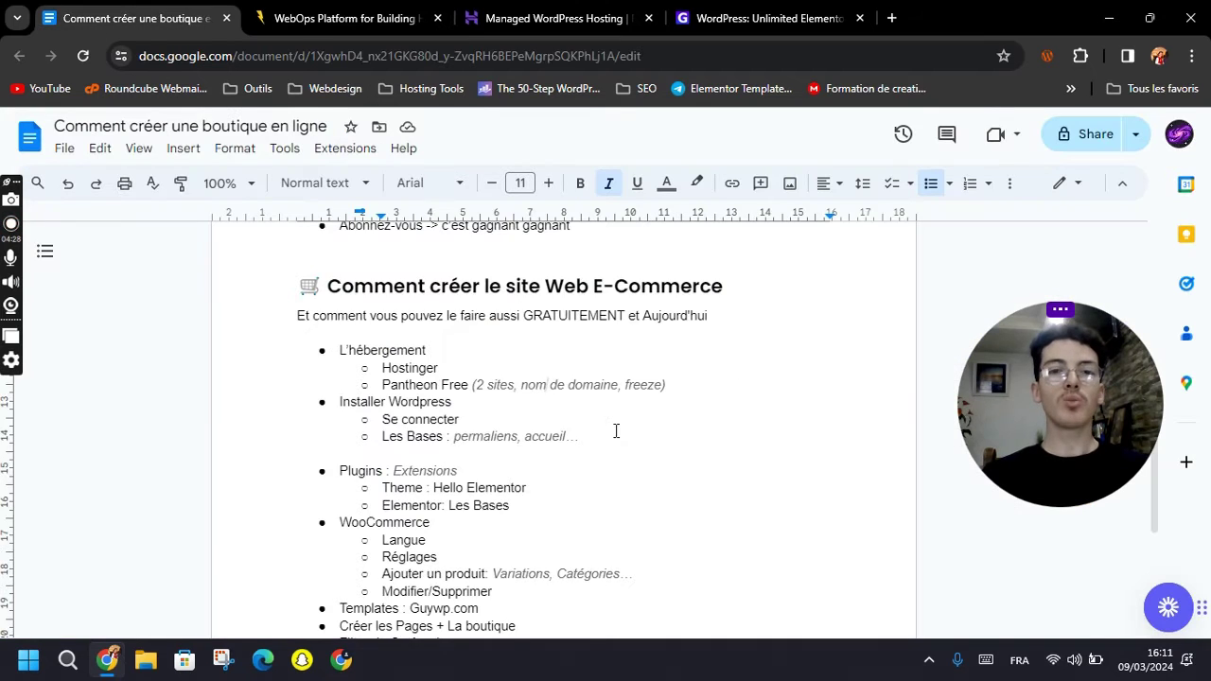
{"action": "left_click", "coordinate": [678, 388]}
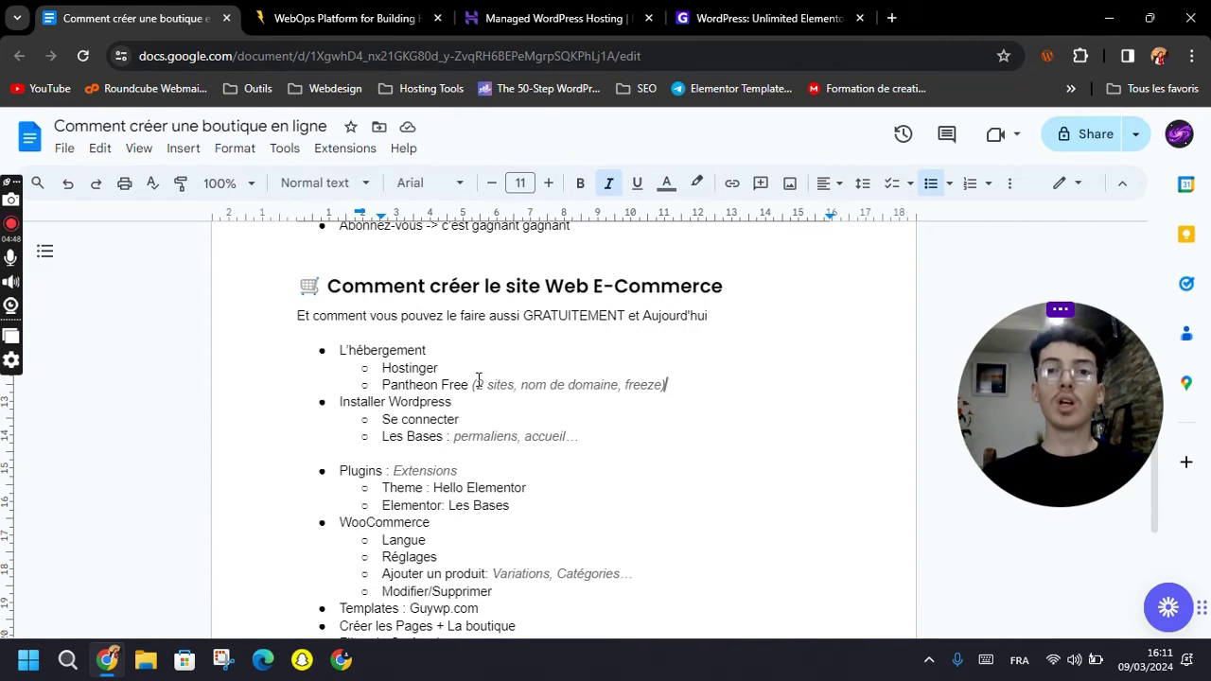
{"action": "left_click", "coordinate": [471, 383]}
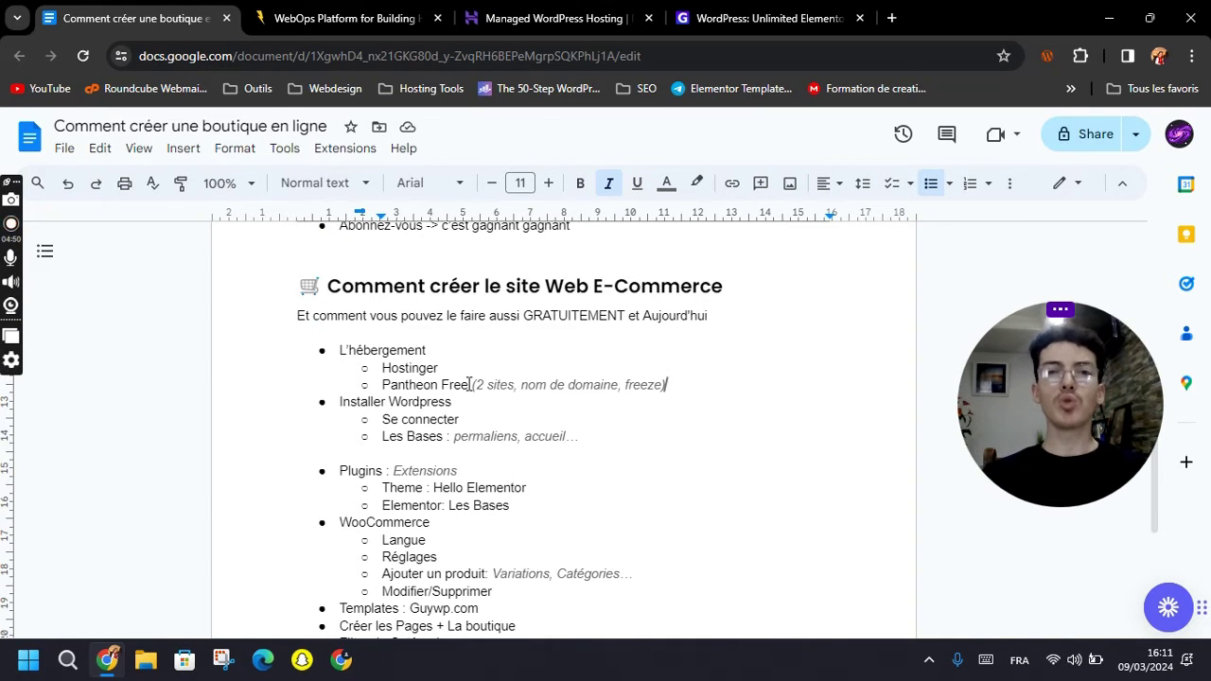
{"action": "left_click", "coordinate": [359, 9]}
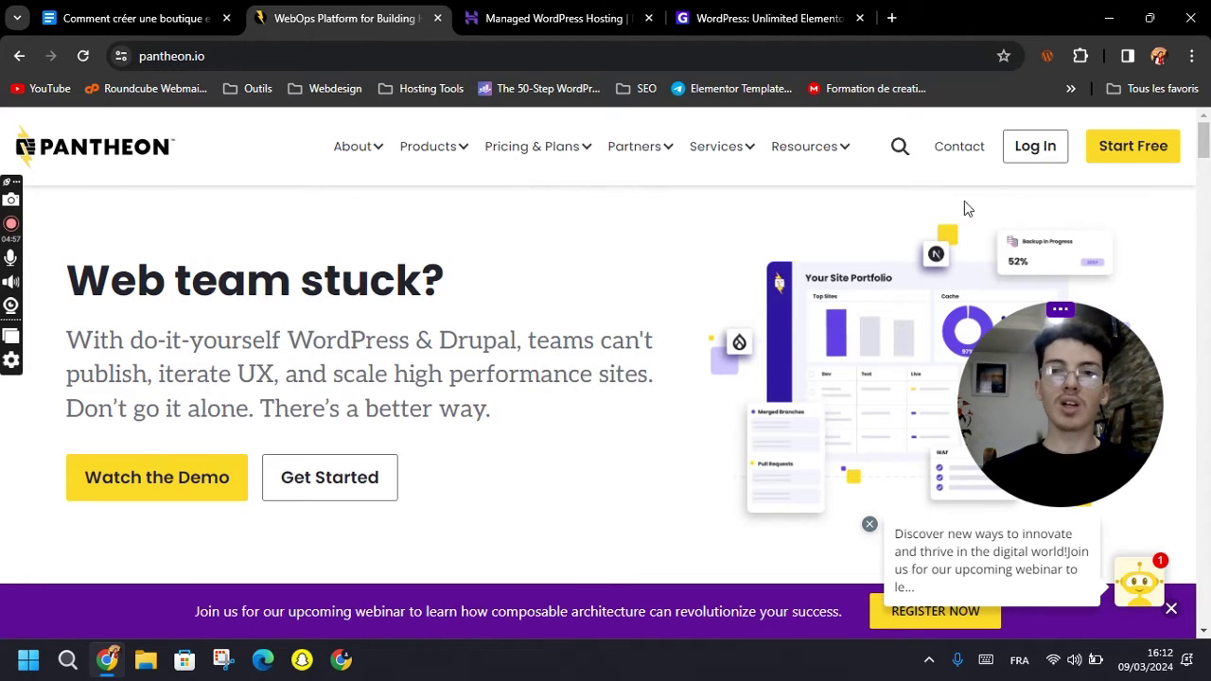
Start Pantheon's free account sign-up and check the Temp Mail inbox.
{"action": "left_click", "coordinate": [1128, 156]}
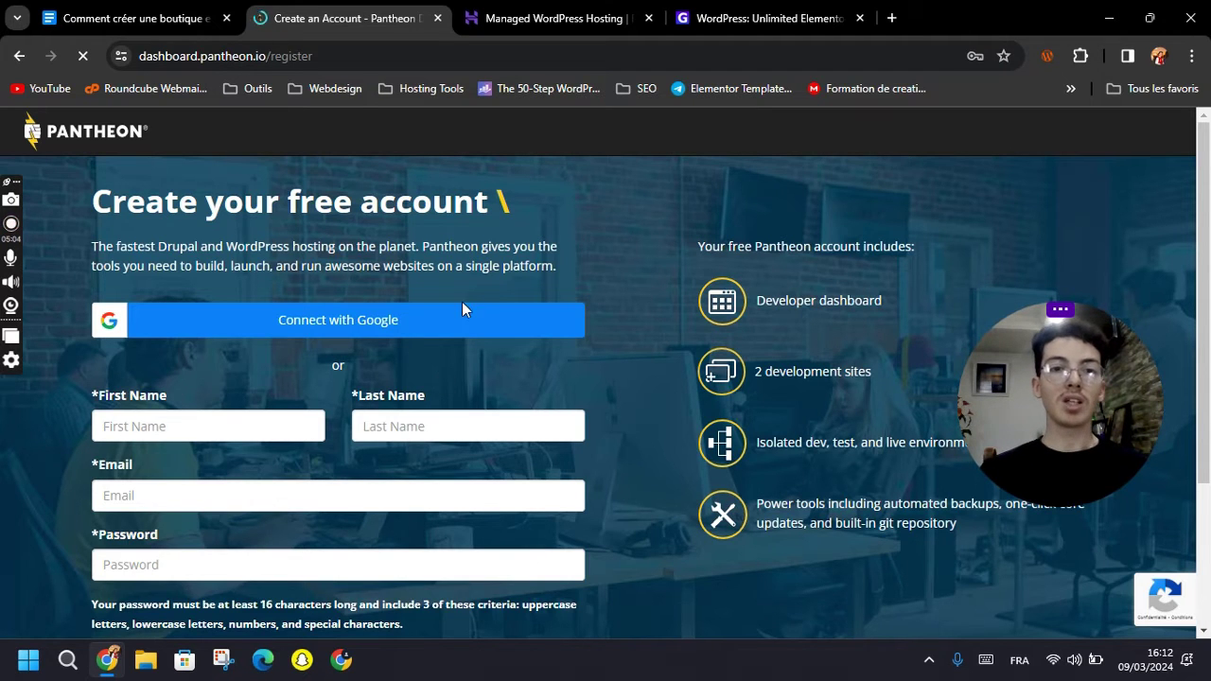
{"action": "scroll", "coordinate": [140, 447], "scroll_direction": "down", "scroll_amount": 2}
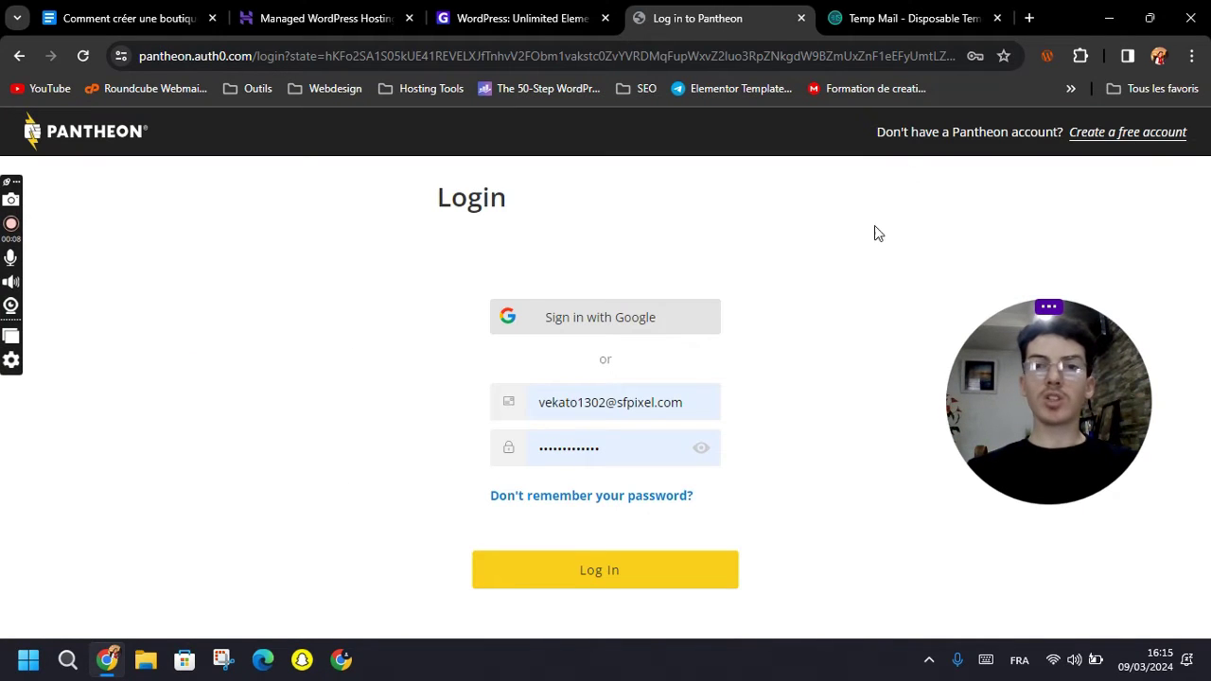
{"action": "left_click", "coordinate": [918, 16]}
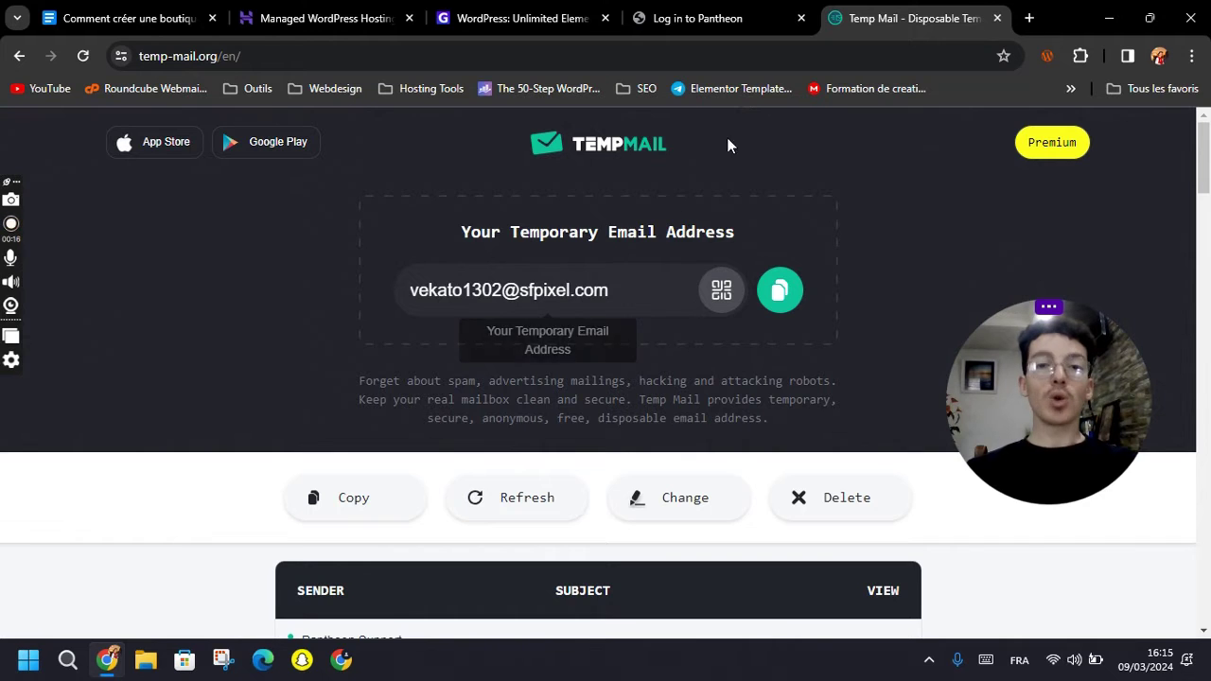
{"action": "left_click", "coordinate": [700, 18]}
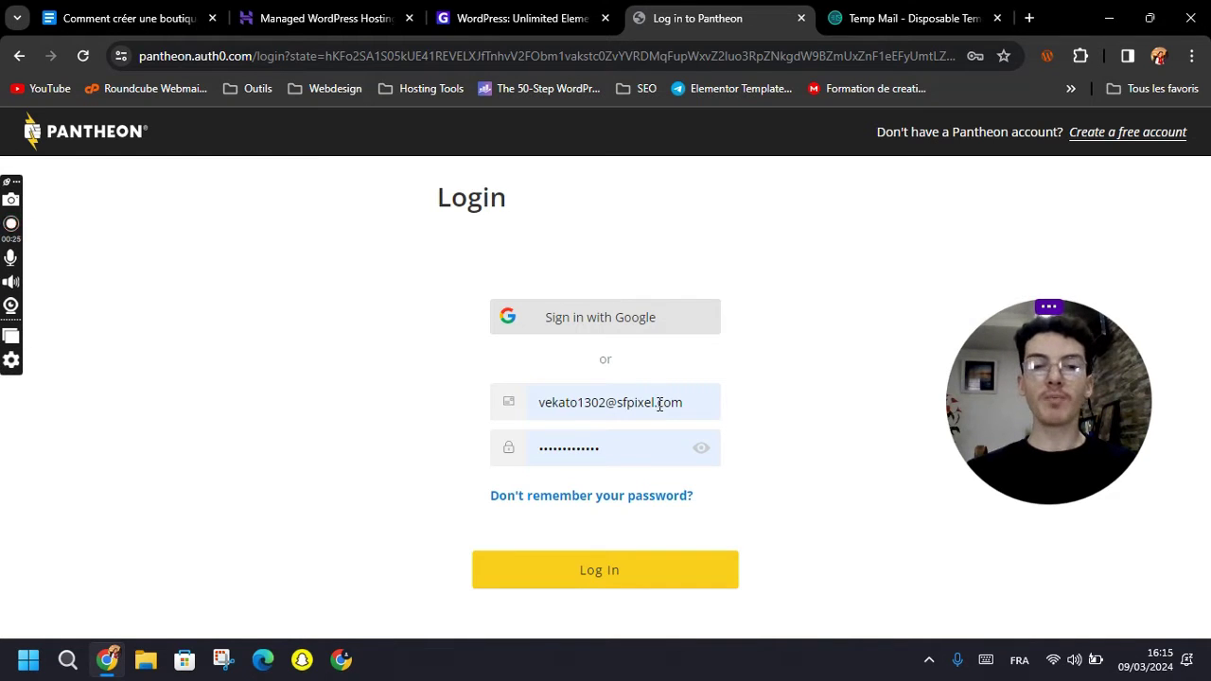
{"action": "left_click", "coordinate": [852, 18]}
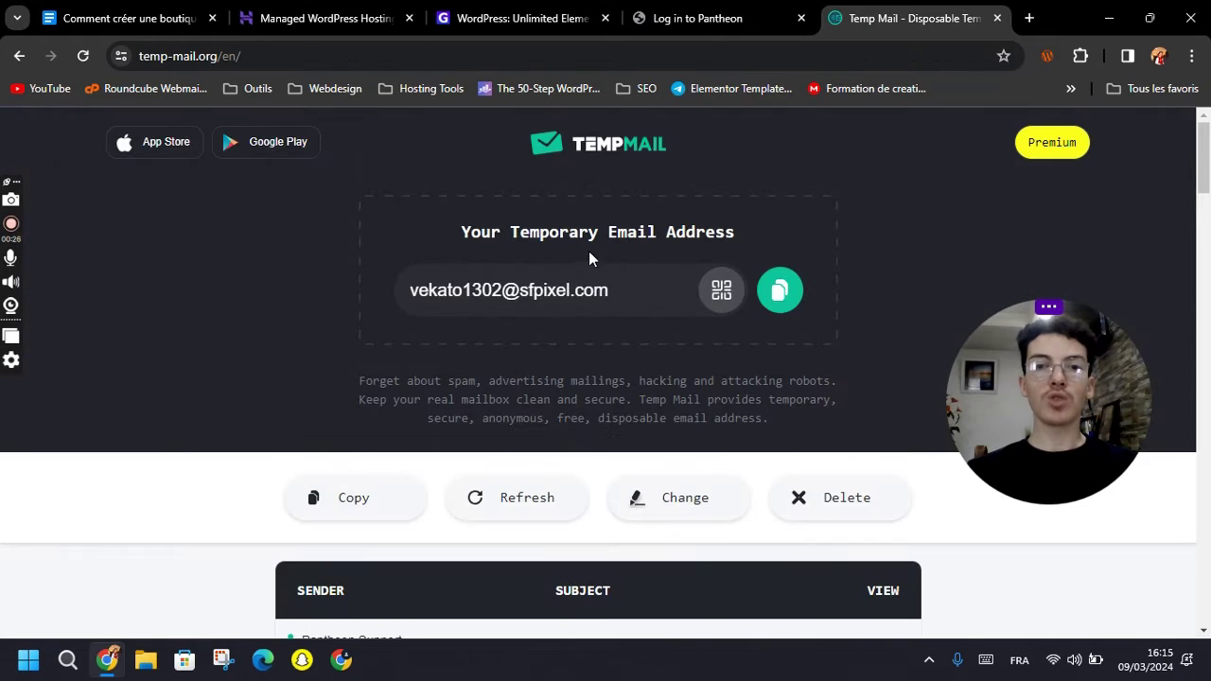
Fill Pantheon's login form with the temporary address and a password, and confirm the verification email arrived.
{"action": "left_click", "coordinate": [779, 290]}
{"action": "left_click", "coordinate": [698, 18]}
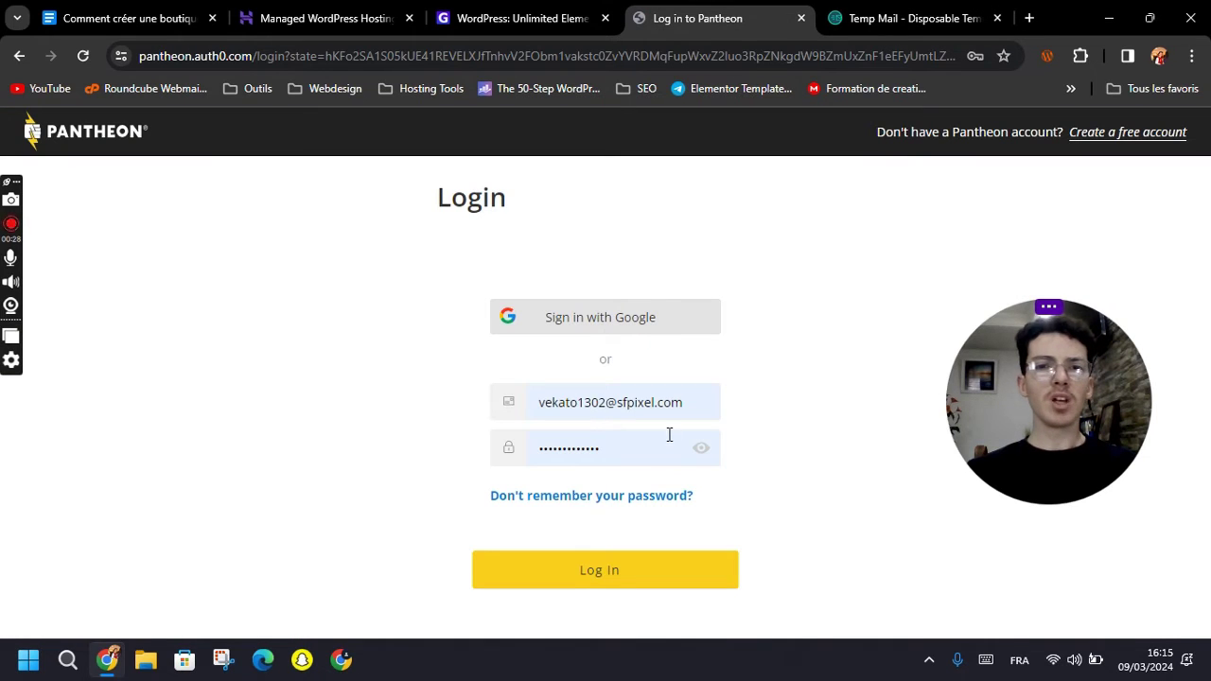
{"action": "left_click", "coordinate": [669, 435]}
{"action": "left_click", "coordinate": [783, 246]}
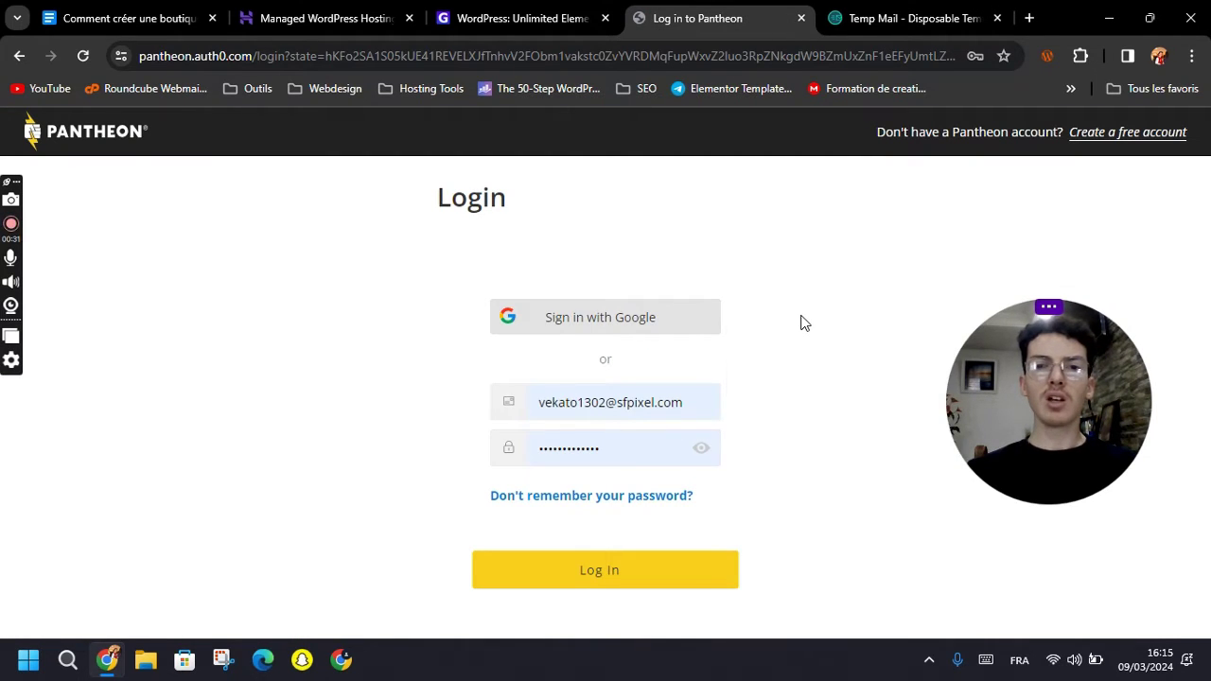
{"action": "left_click", "coordinate": [903, 24]}
{"action": "scroll", "coordinate": [633, 392], "scroll_direction": "down", "scroll_amount": 10}
{"action": "scroll", "coordinate": [633, 392], "scroll_direction": "up", "scroll_amount": 10}
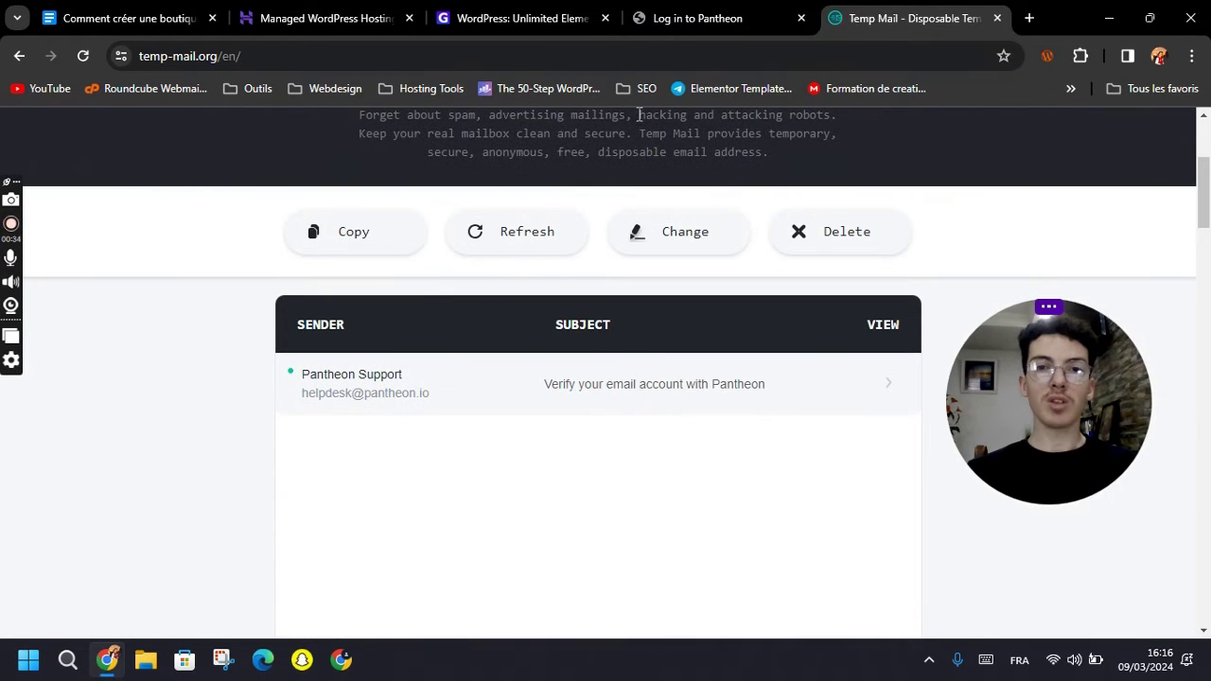
{"action": "left_click", "coordinate": [673, 21]}
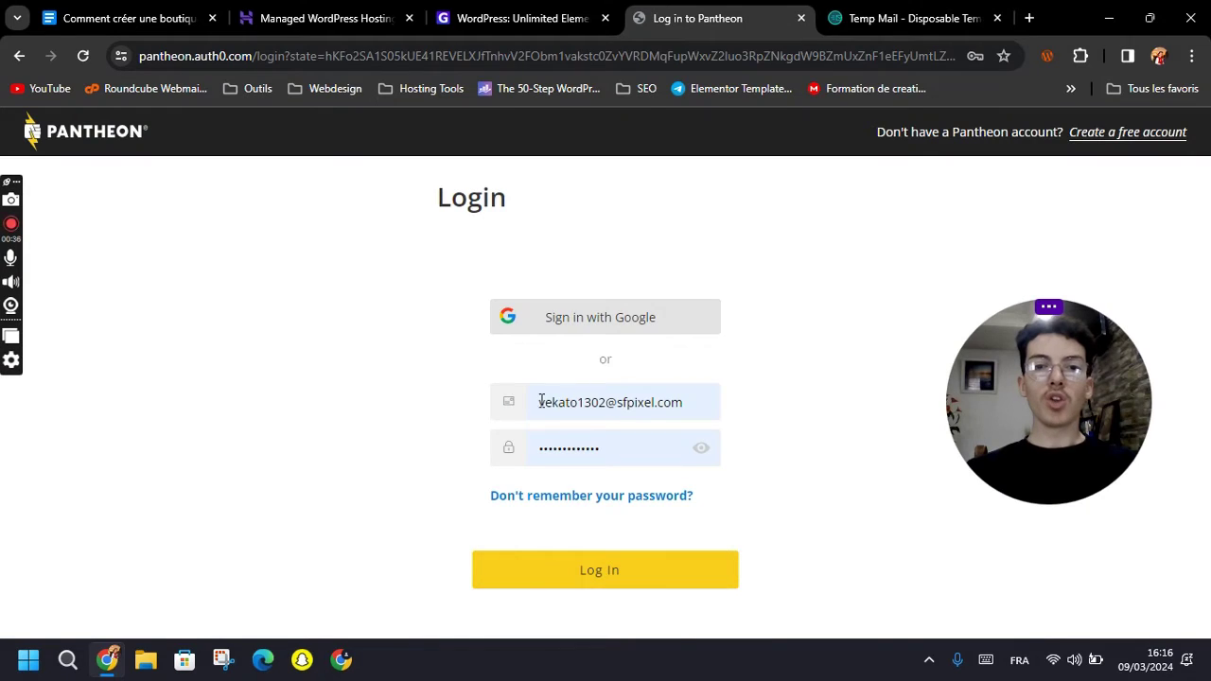
Log in to Pantheon, dismiss the pricing notice and welcome prompt, and start a new site.
{"action": "left_click", "coordinate": [608, 565]}
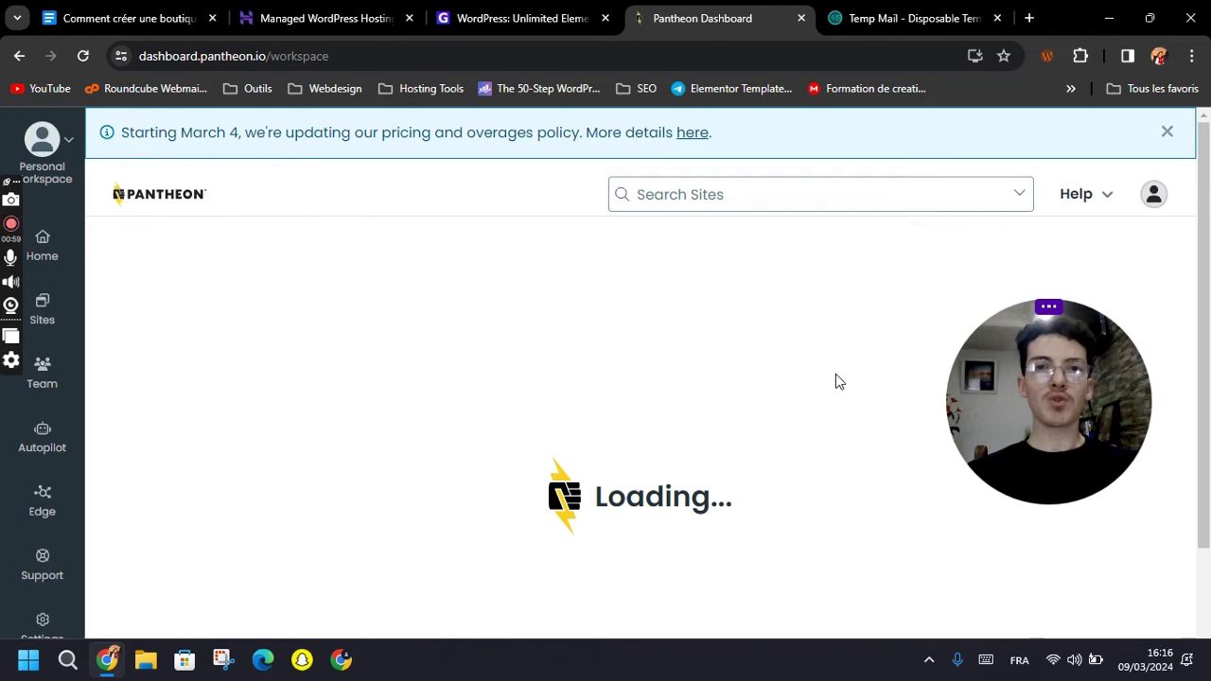
{"action": "left_click", "coordinate": [1171, 132]}
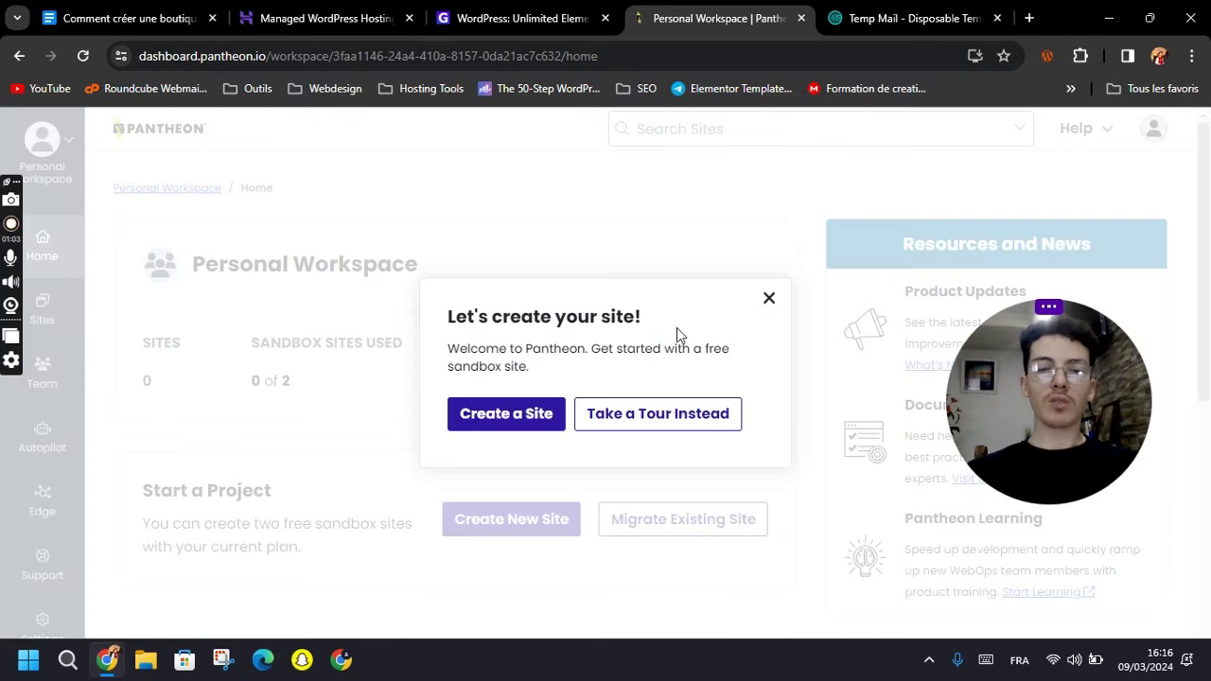
{"action": "left_click", "coordinate": [769, 298]}
{"action": "scroll", "coordinate": [568, 340], "scroll_direction": "down", "scroll_amount": 1}
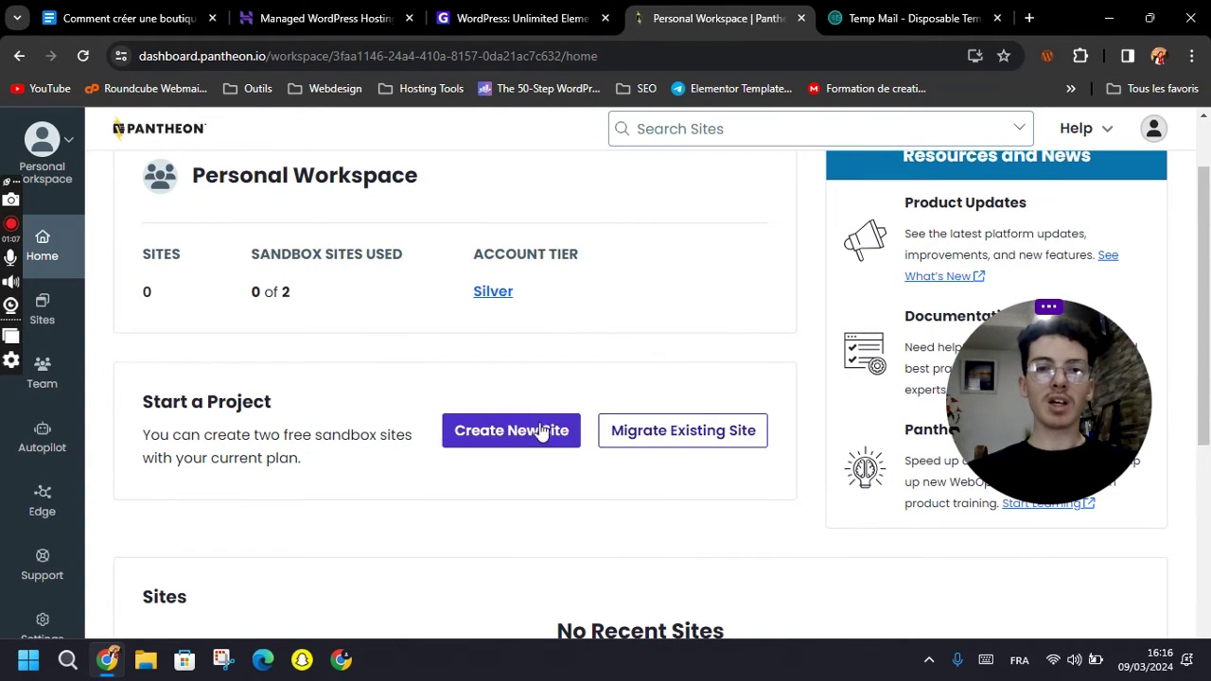
{"action": "left_click", "coordinate": [512, 438]}
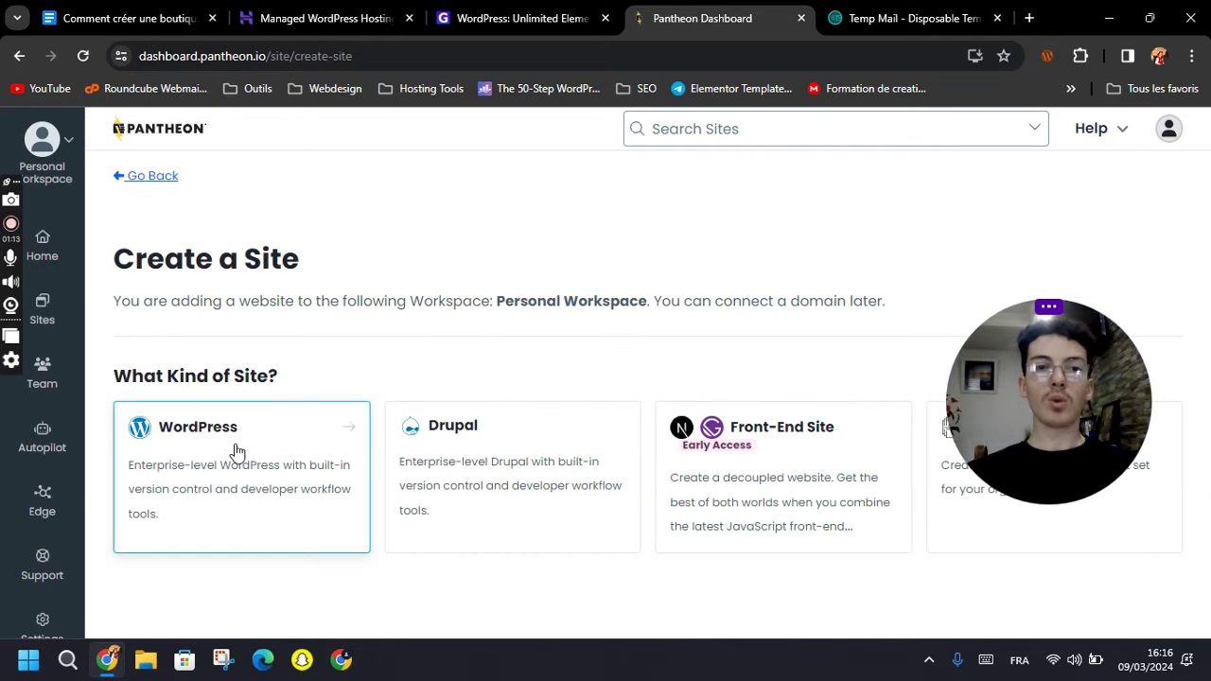
Create a WordPress site named 'Boutique Cosmetique' in the European Union region.
{"action": "left_click", "coordinate": [237, 451]}
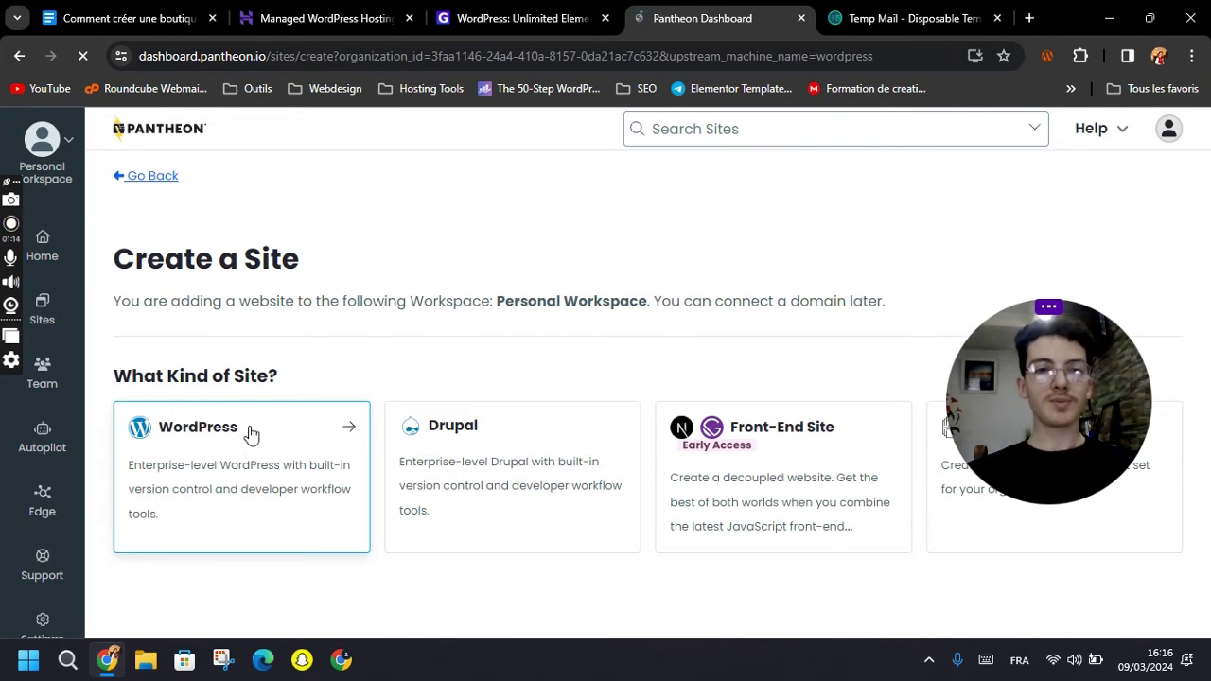
{"action": "left_click", "coordinate": [508, 330]}
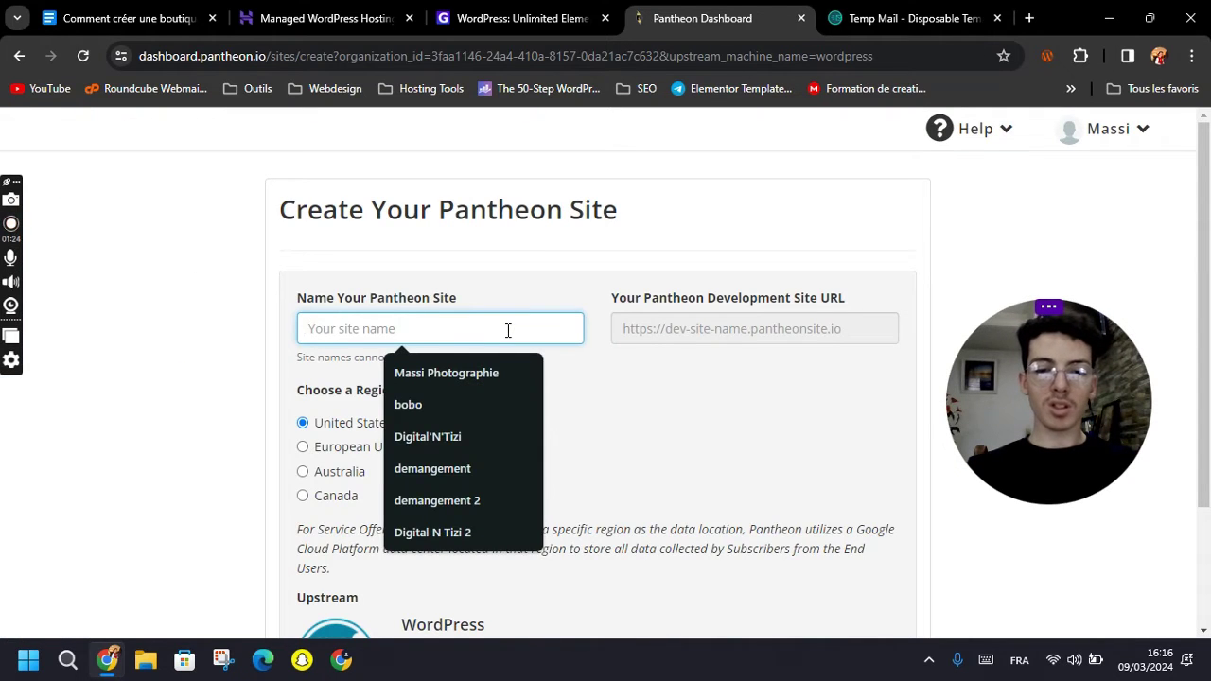
{"action": "type", "text": "Boutique "}
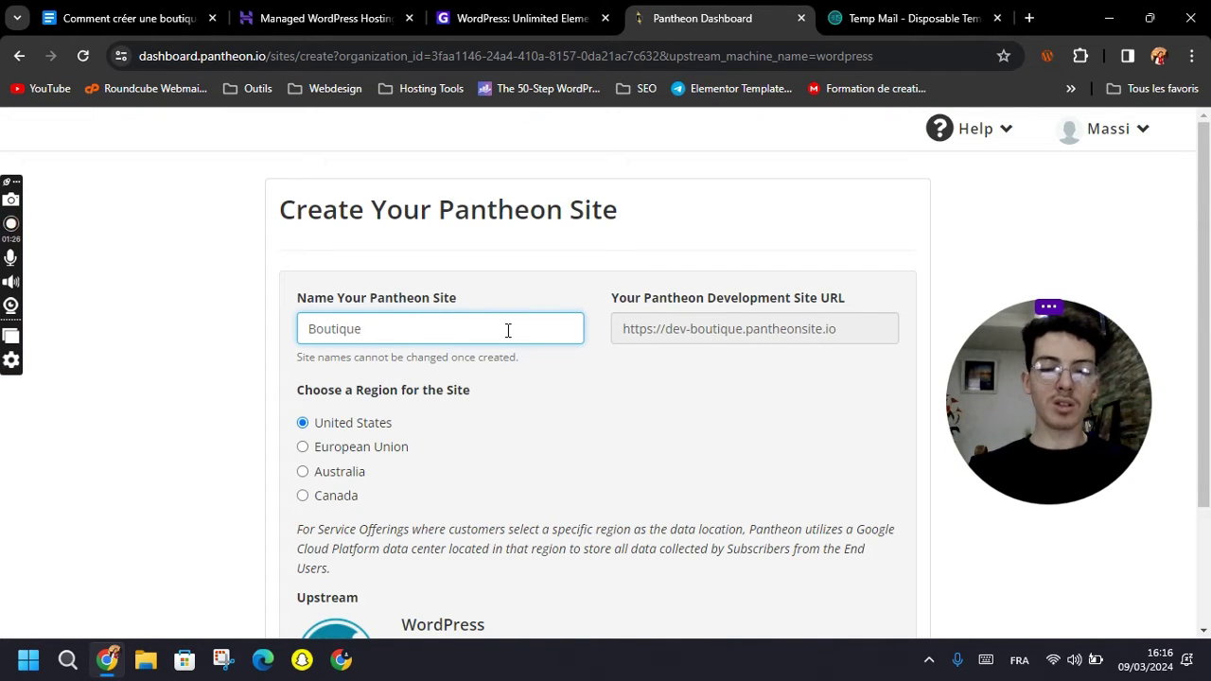
{"action": "type", "text": "Cosmetique"}
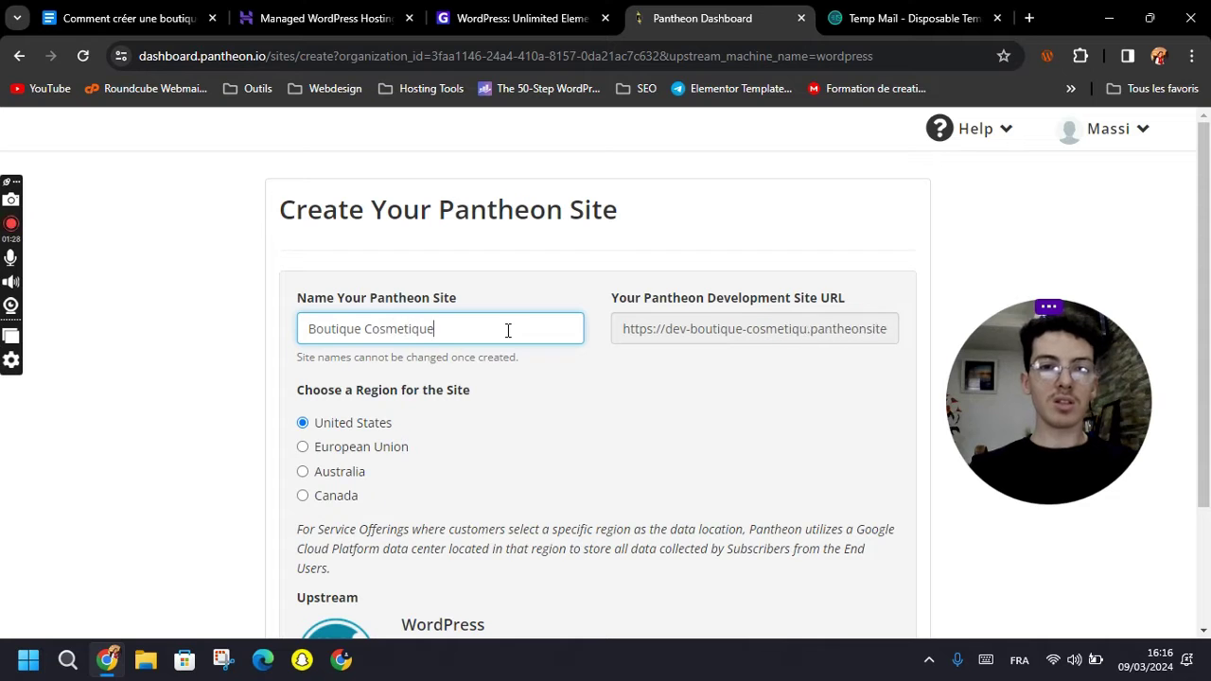
{"action": "scroll", "coordinate": [508, 330], "scroll_direction": "down", "scroll_amount": 2}
{"action": "left_click", "coordinate": [508, 331]}
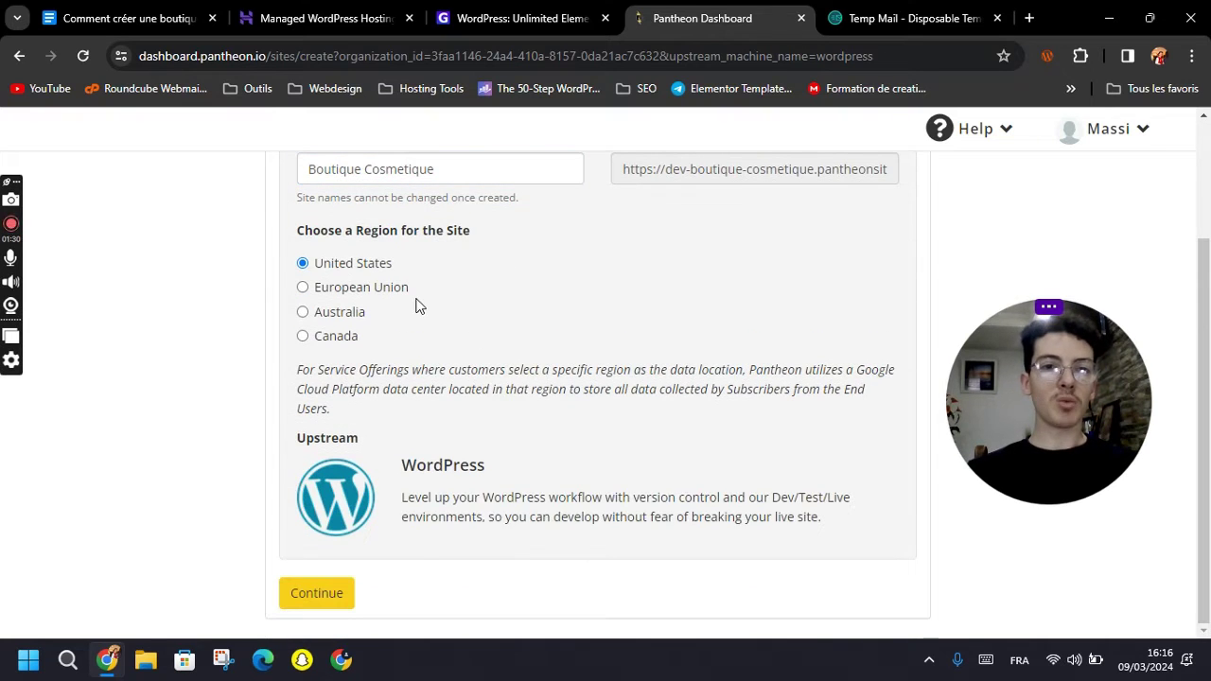
{"action": "left_click", "coordinate": [374, 289]}
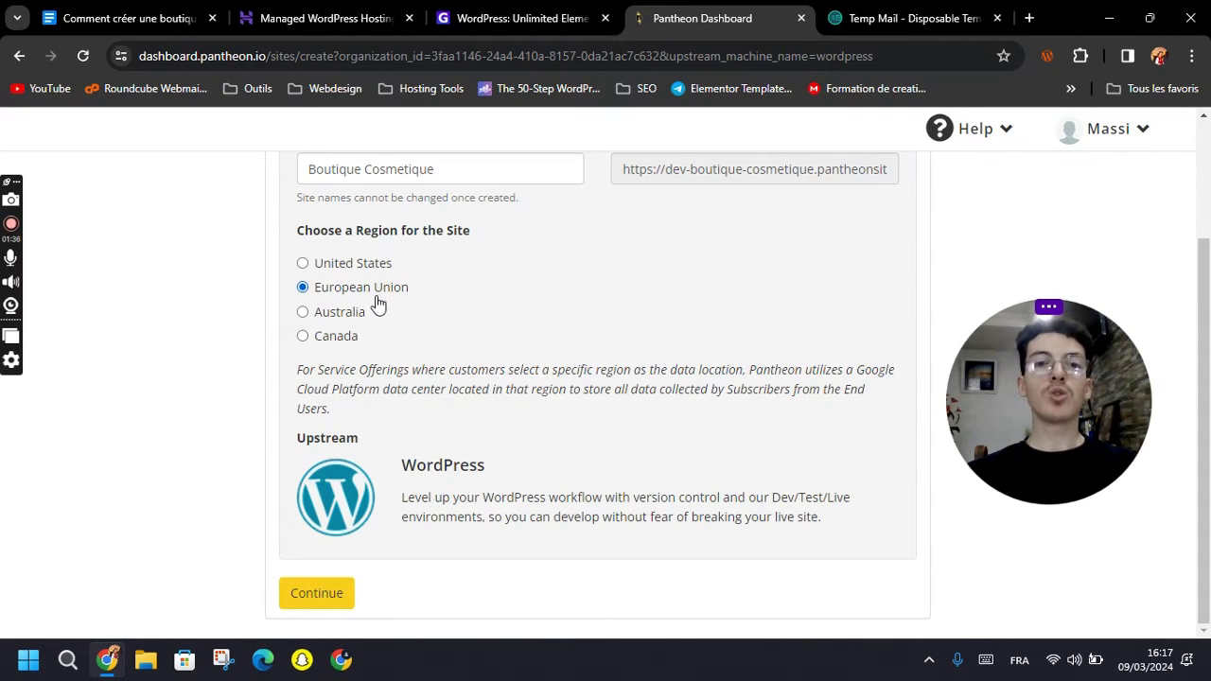
{"action": "left_click", "coordinate": [343, 315]}
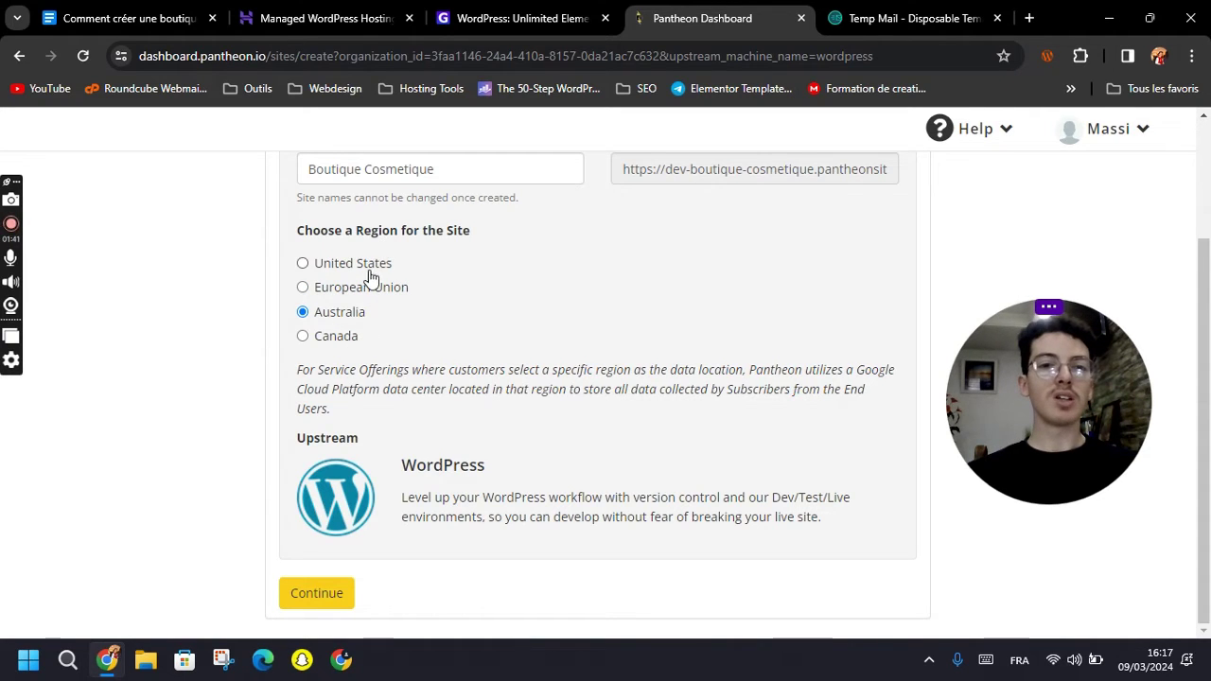
{"action": "left_click", "coordinate": [346, 288]}
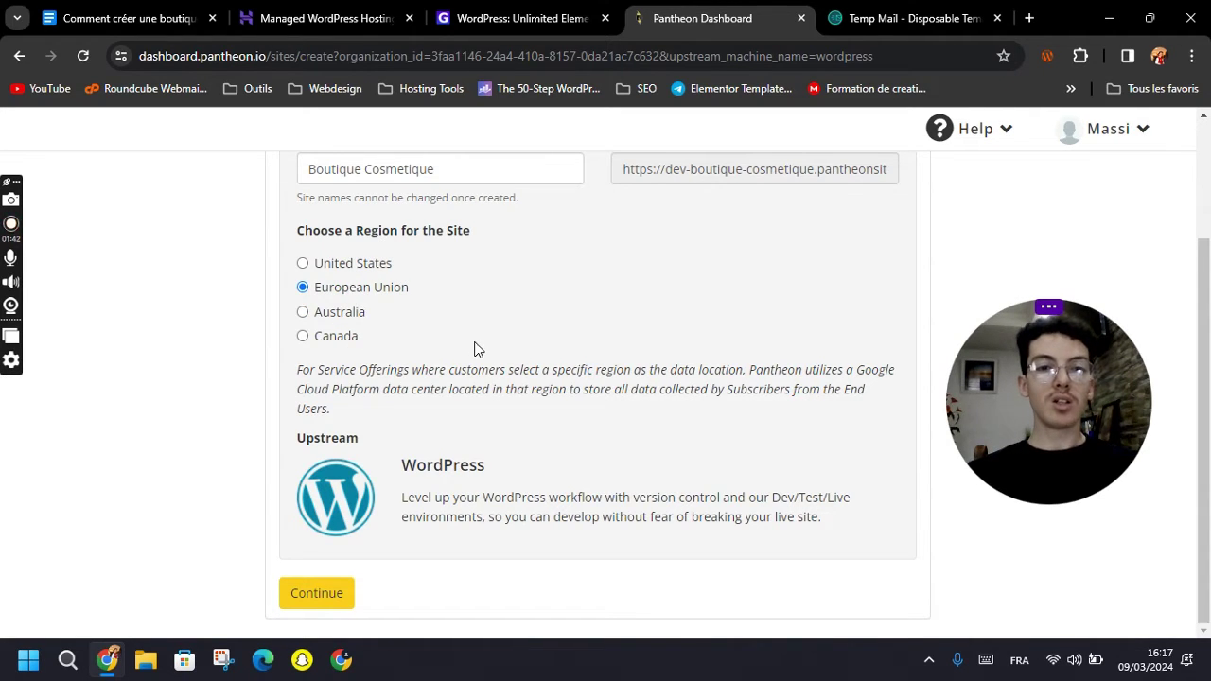
{"action": "key", "text": "Return"}
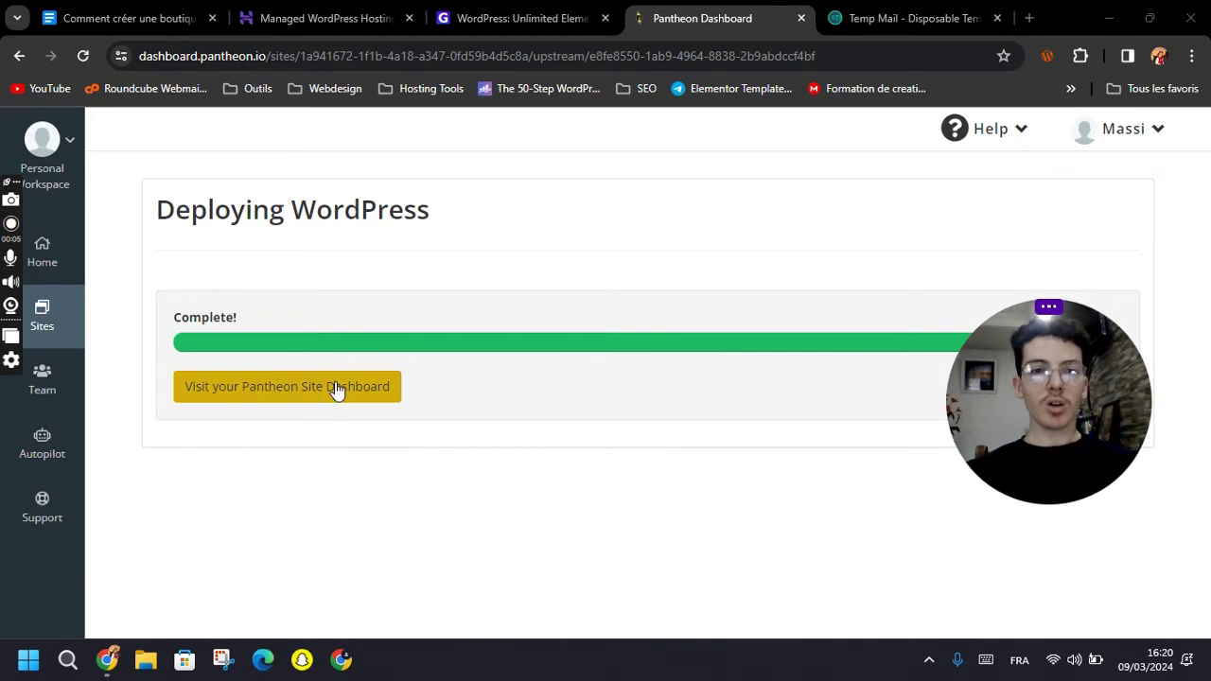
Open the Boutique Cosmetique dashboard, decline the tour, and launch its WordPress Site Admin.
{"action": "left_click", "coordinate": [265, 392]}
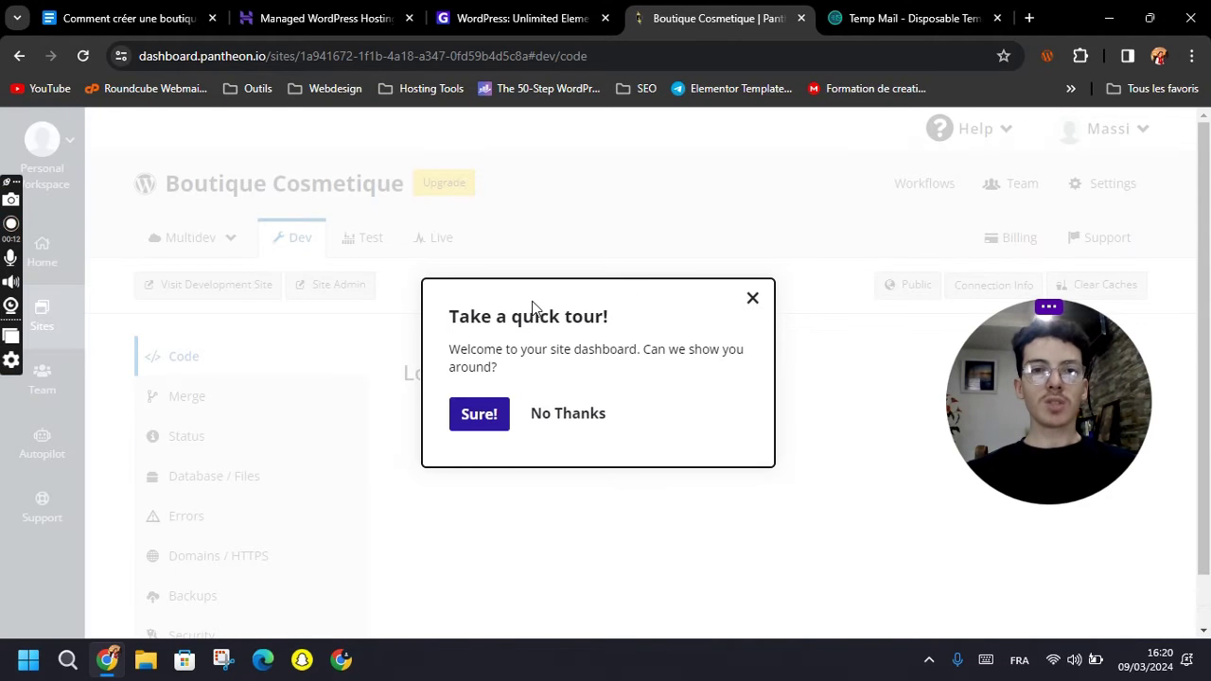
{"action": "left_click", "coordinate": [568, 416]}
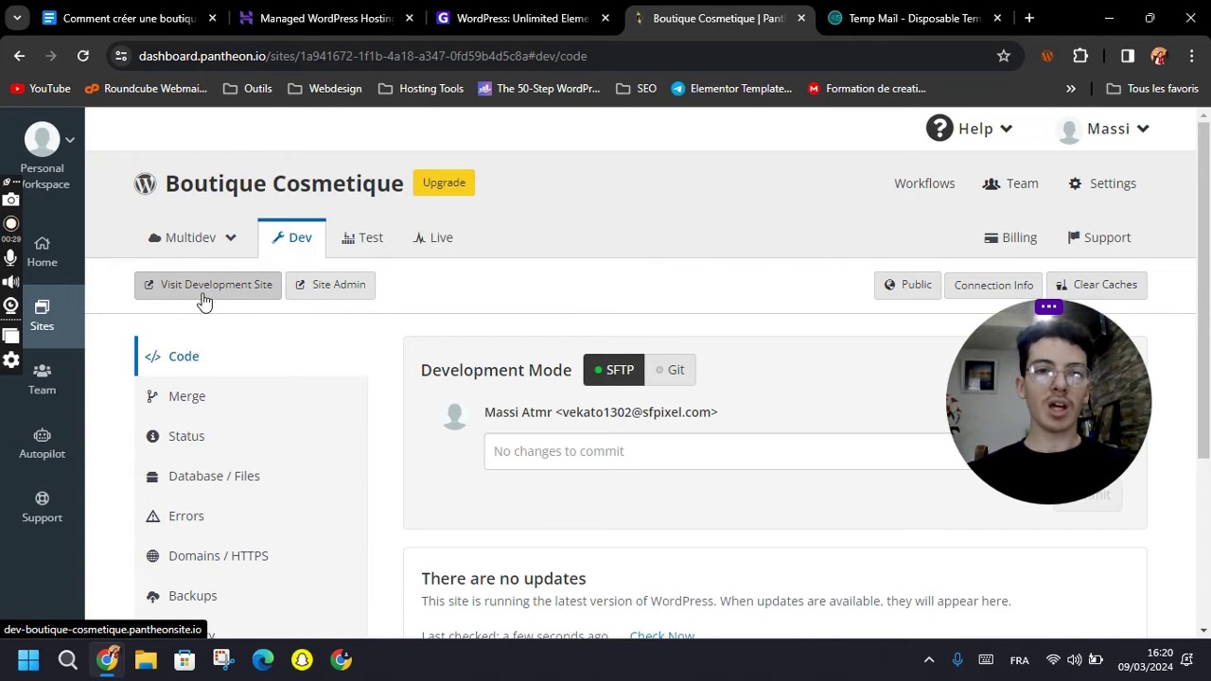
{"action": "left_click", "coordinate": [324, 290]}
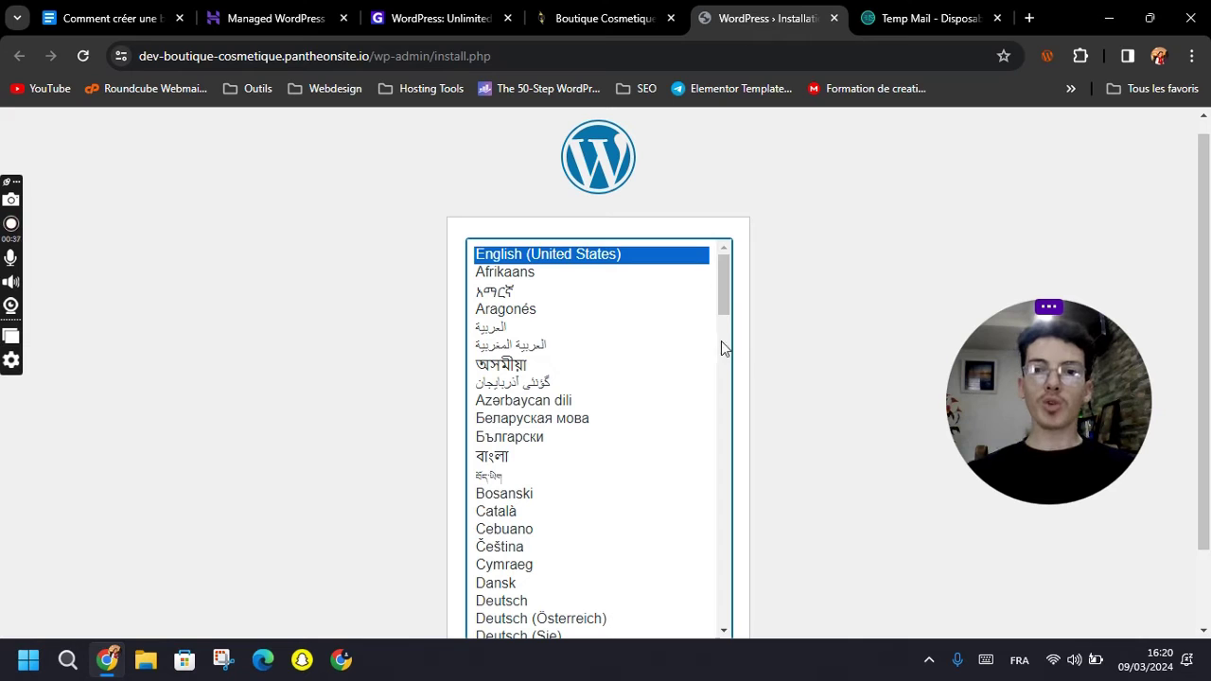
Choose Français as the WordPress installation language and continue.
{"action": "key", "text": "f"}
{"action": "scroll", "coordinate": [657, 398], "scroll_direction": "down", "scroll_amount": 2}
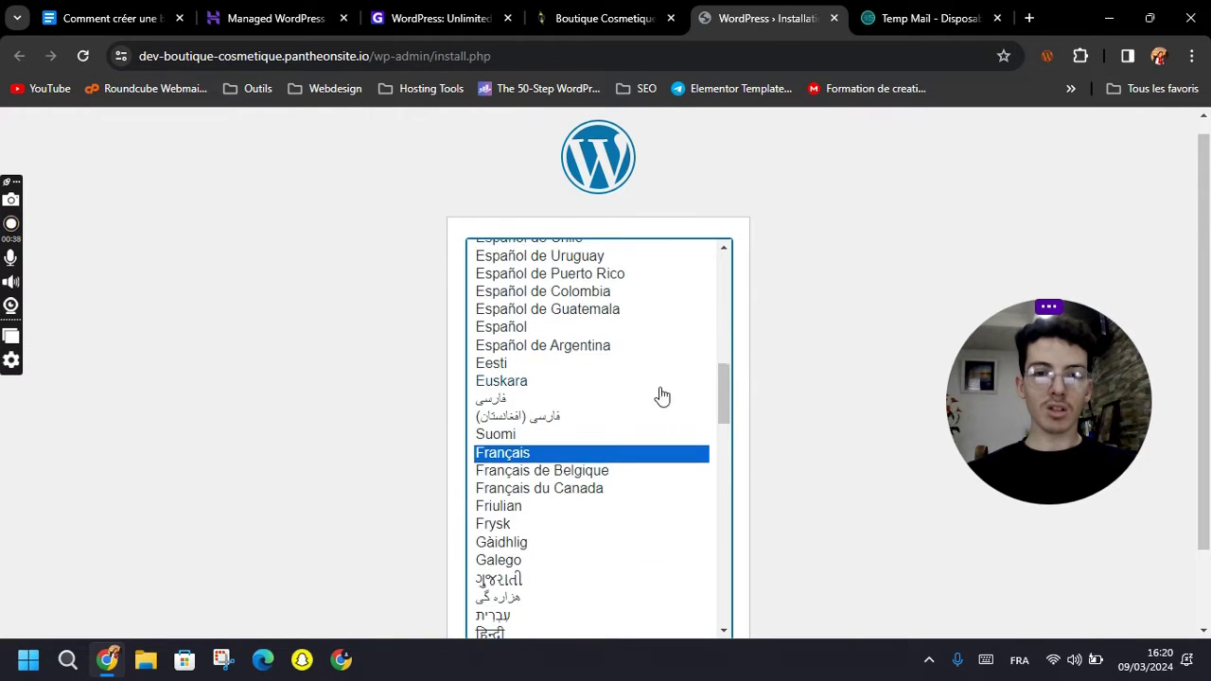
{"action": "scroll", "coordinate": [544, 456], "scroll_direction": "down", "scroll_amount": 2}
{"action": "scroll", "coordinate": [789, 410], "scroll_direction": "down", "scroll_amount": 2}
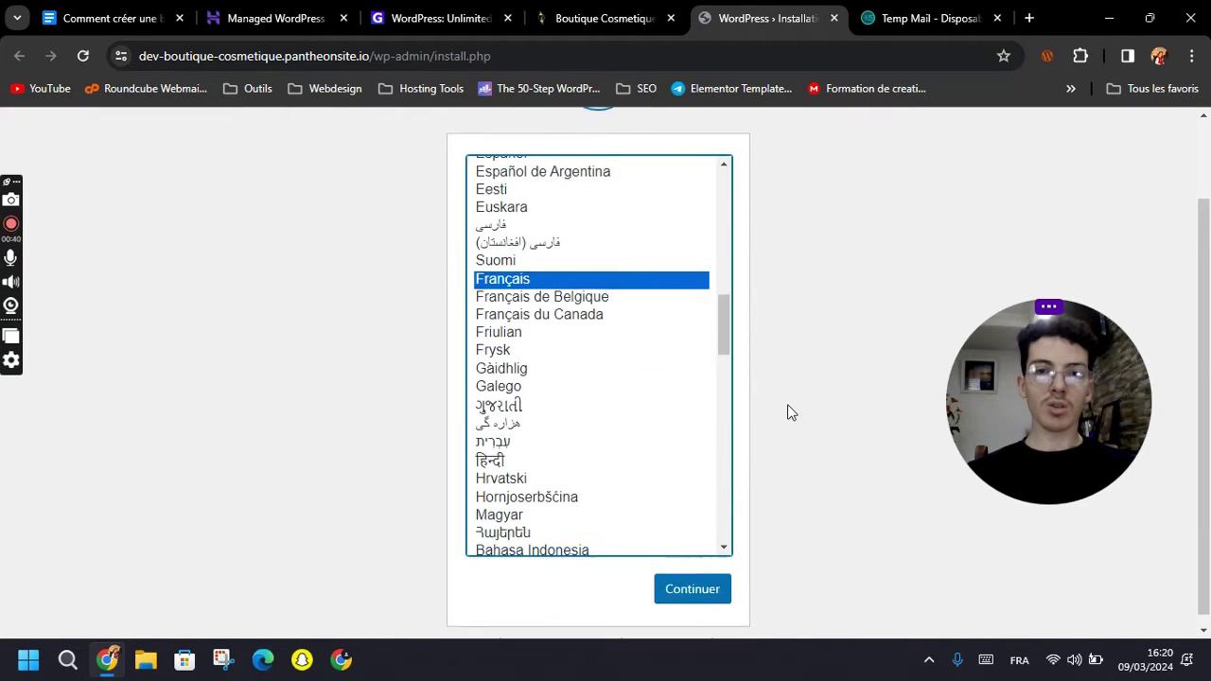
{"action": "left_click", "coordinate": [685, 591]}
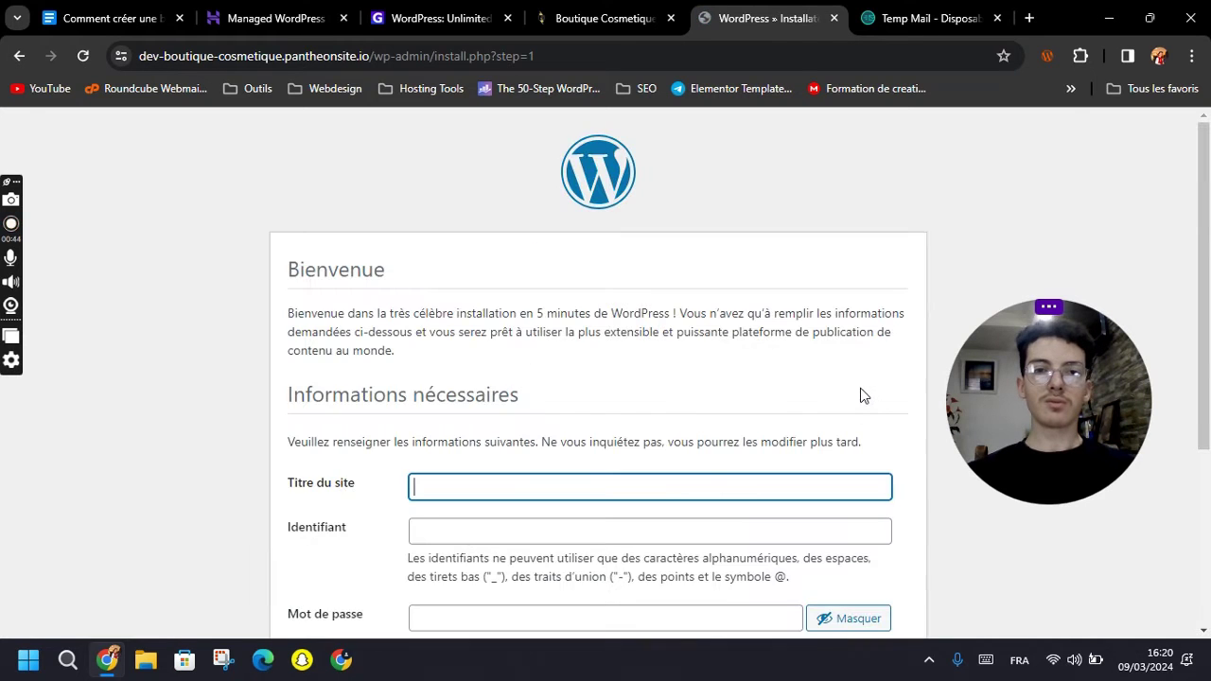
{"action": "scroll", "coordinate": [573, 478], "scroll_direction": "down", "scroll_amount": 2}
Enter the site title 'Cosmétique Boutique', fixing the accent with the spelling suggestion.
{"action": "left_click", "coordinate": [451, 313]}
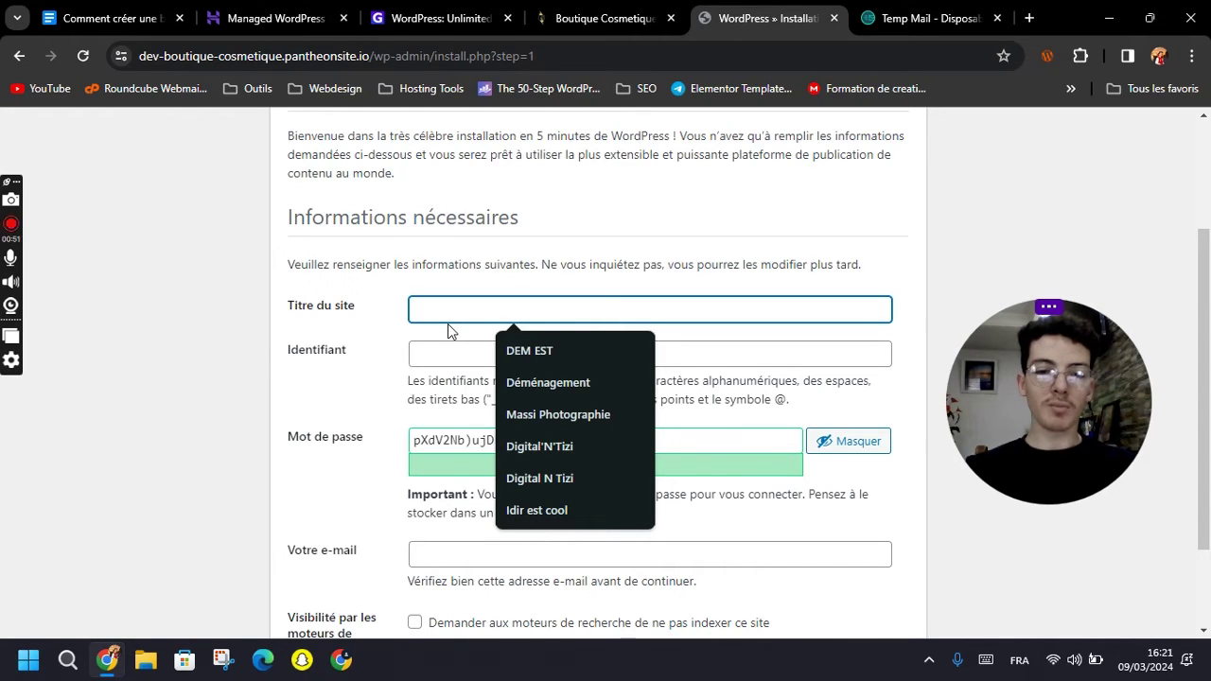
{"action": "type", "text": "C"}
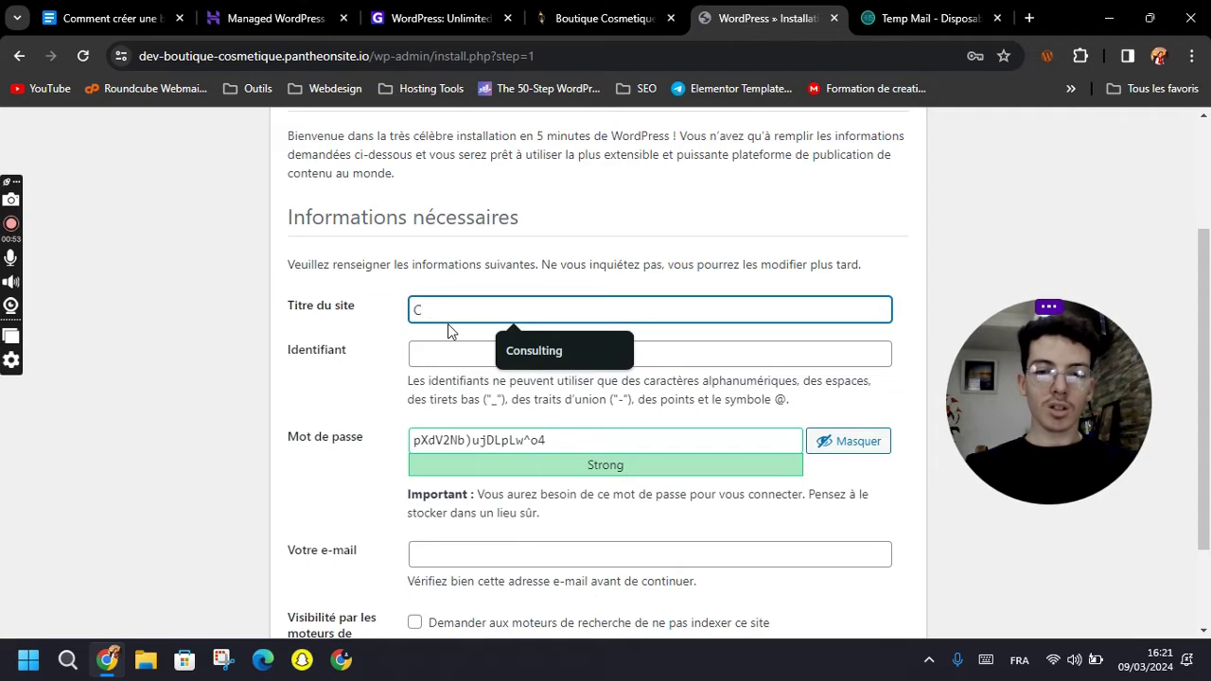
{"action": "type", "text": "osmetique"}
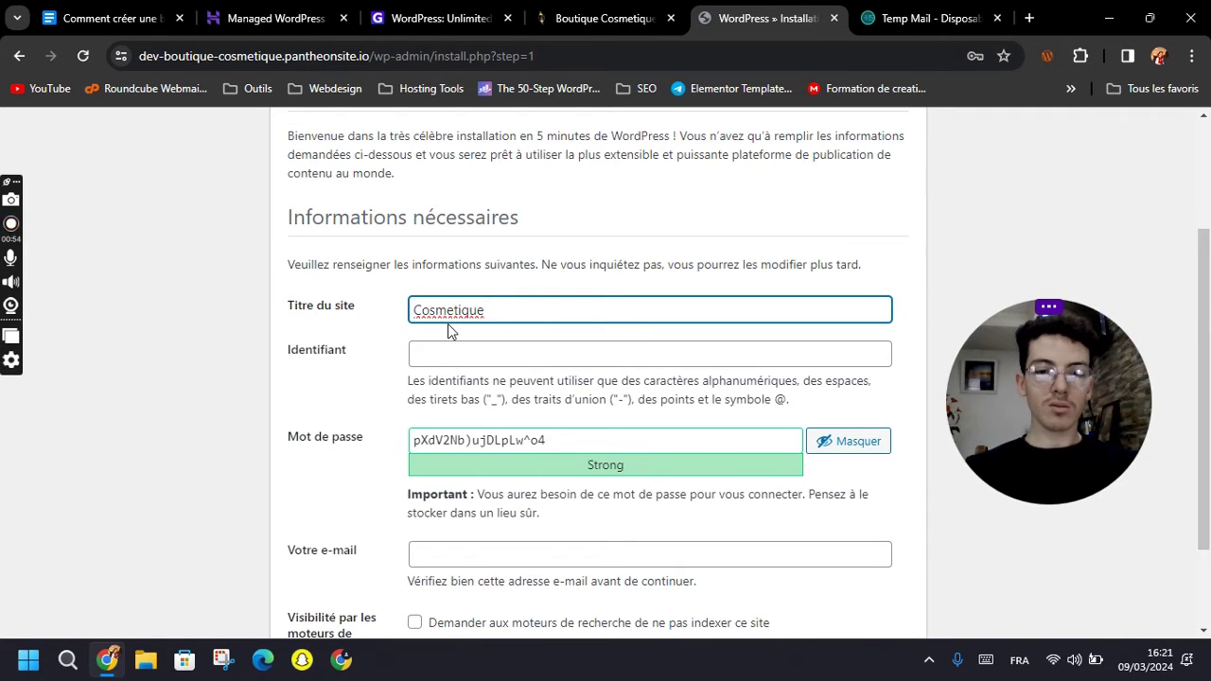
{"action": "type", "text": " Boutique"}
{"action": "right_click", "coordinate": [440, 312]}
{"action": "left_click", "coordinate": [492, 336]}
{"action": "left_click", "coordinate": [492, 354]}
{"action": "left_click_drag", "start_coordinate": [328, 350], "coordinate": [369, 358]}
{"action": "left_click", "coordinate": [361, 422]}
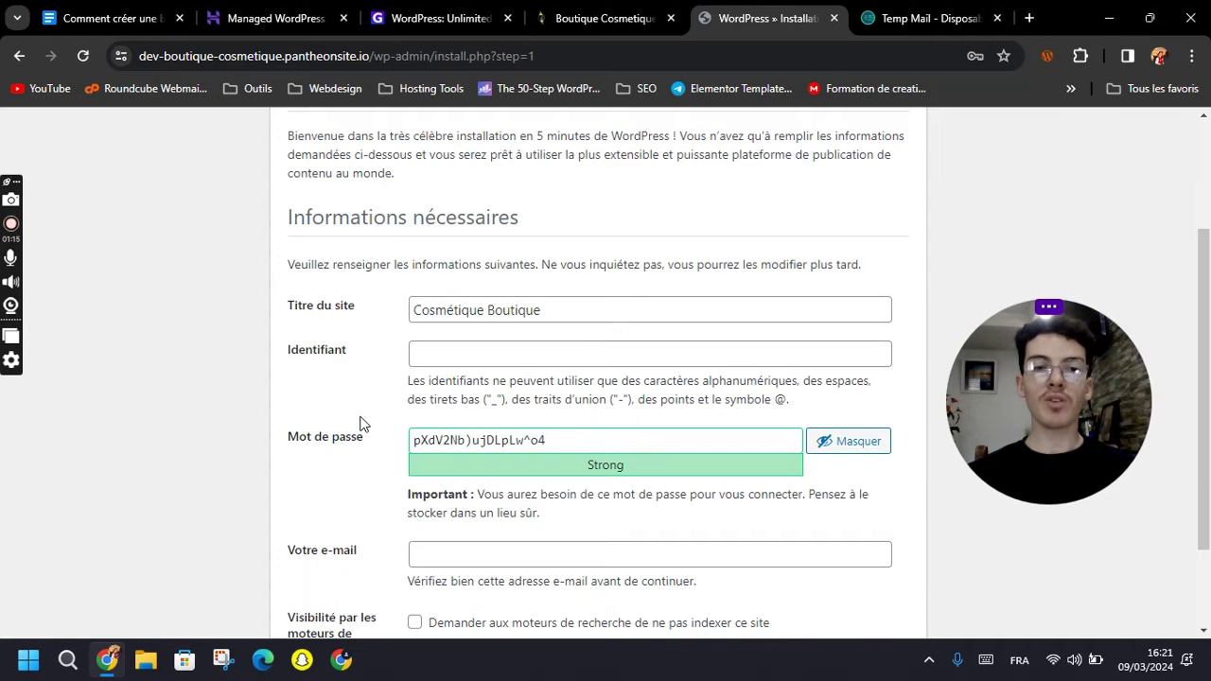
Fill in the admin username, password and e-mail, then install WordPress.
{"action": "left_click", "coordinate": [449, 357]}
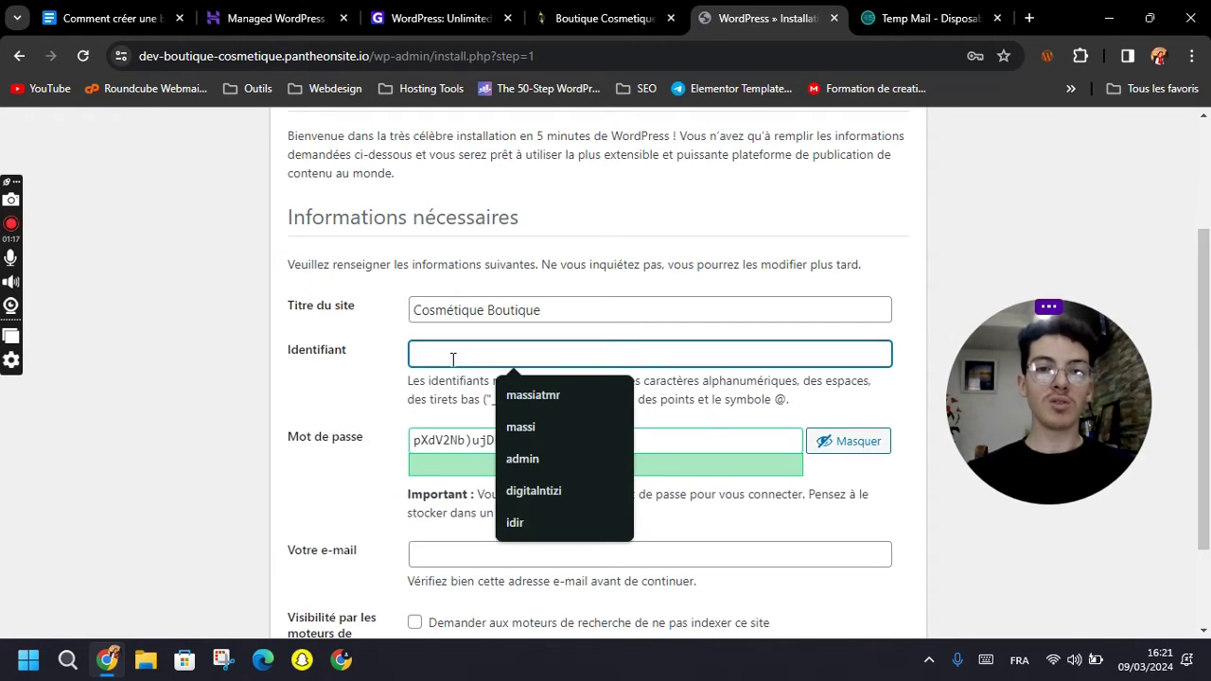
{"action": "left_click", "coordinate": [562, 381]}
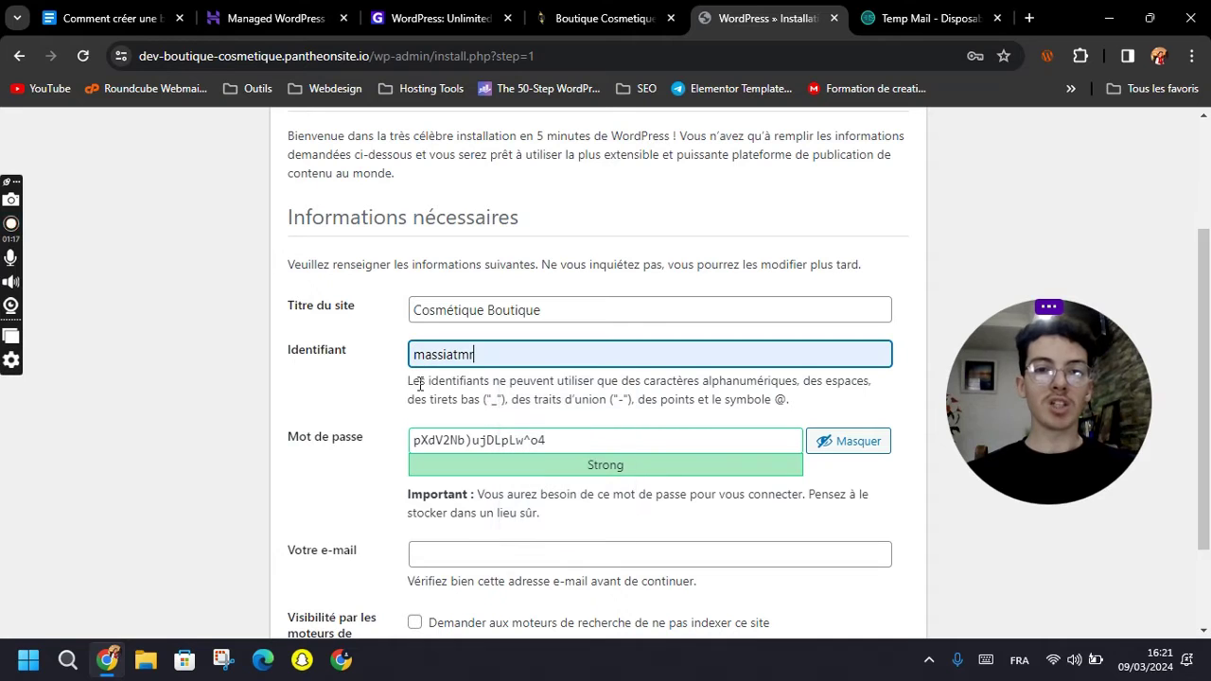
{"action": "triple_click", "coordinate": [512, 441]}
{"action": "left_click", "coordinate": [835, 447]}
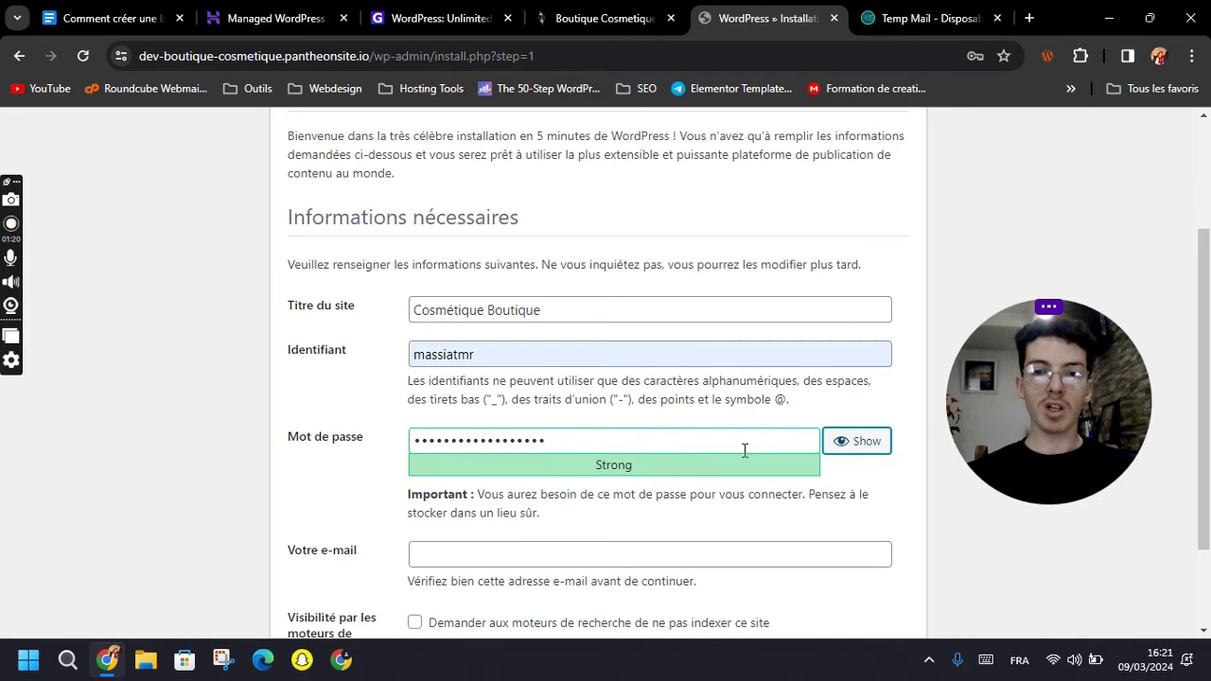
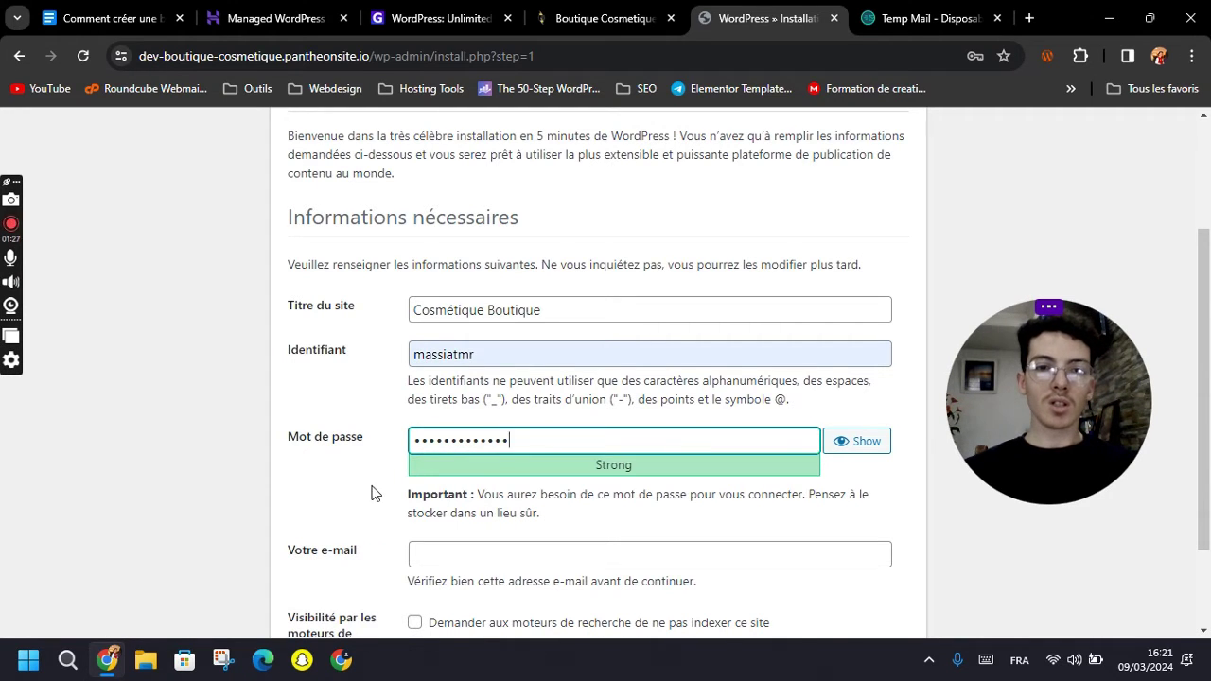
{"action": "scroll", "coordinate": [416, 501], "scroll_direction": "down", "scroll_amount": 2}
{"action": "left_click", "coordinate": [454, 430]}
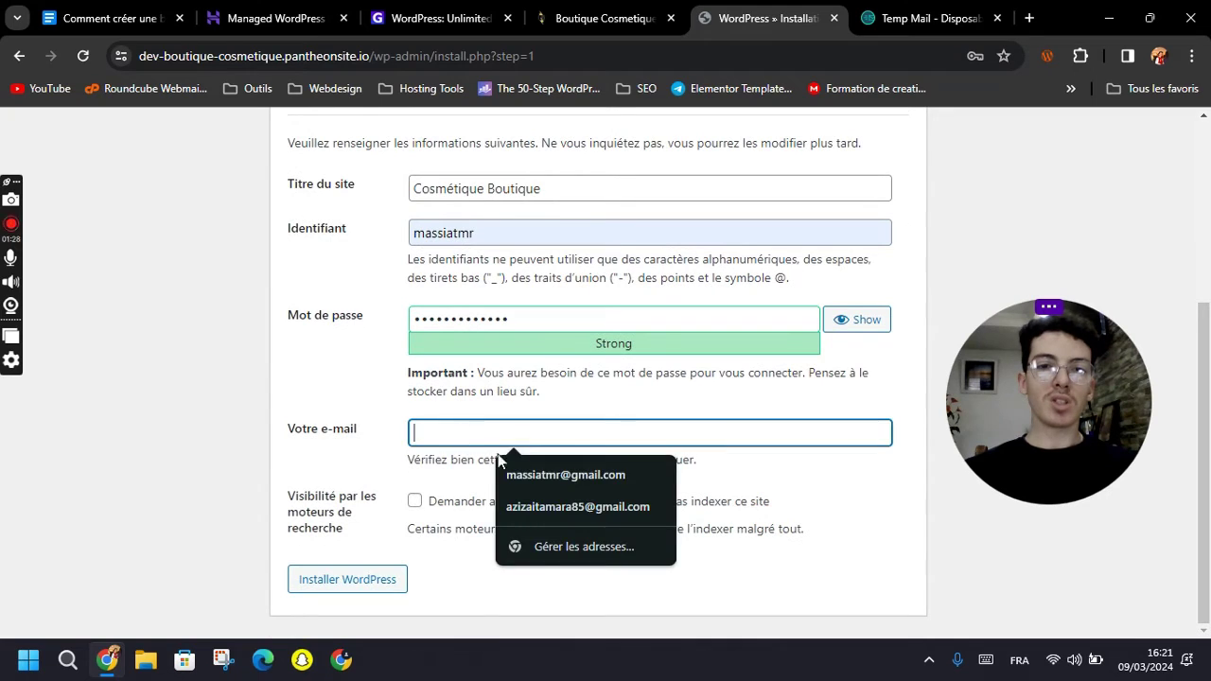
{"action": "left_click", "coordinate": [565, 474]}
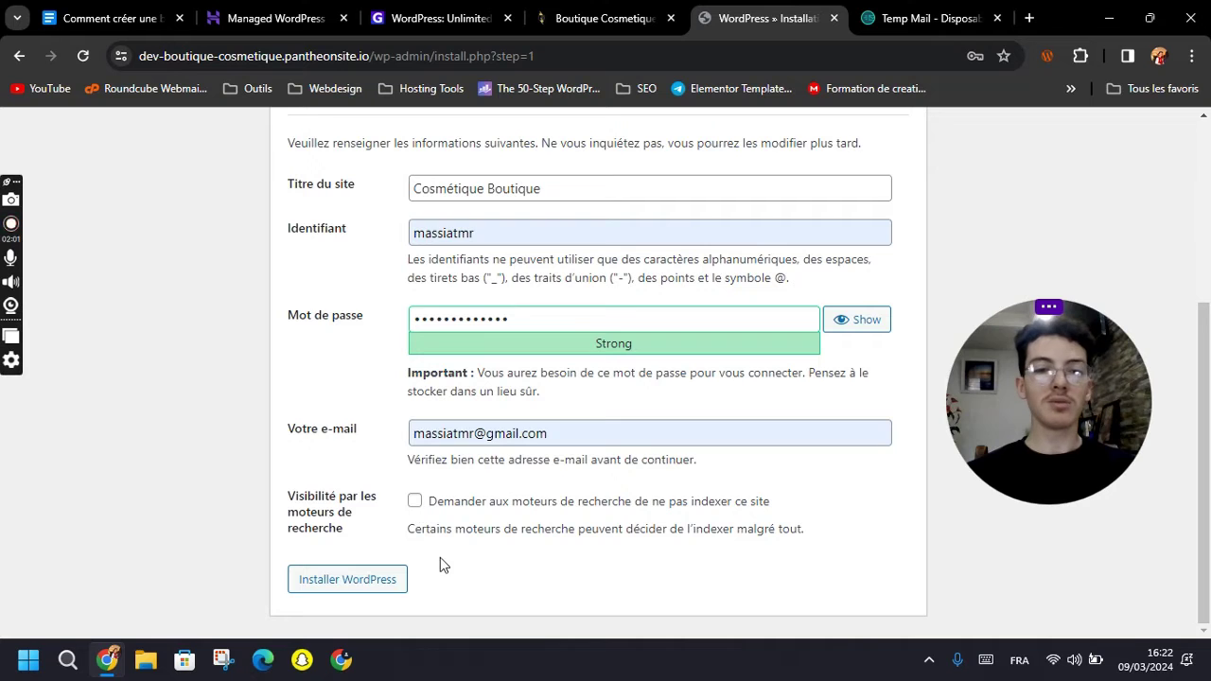
{"action": "left_click", "coordinate": [348, 589]}
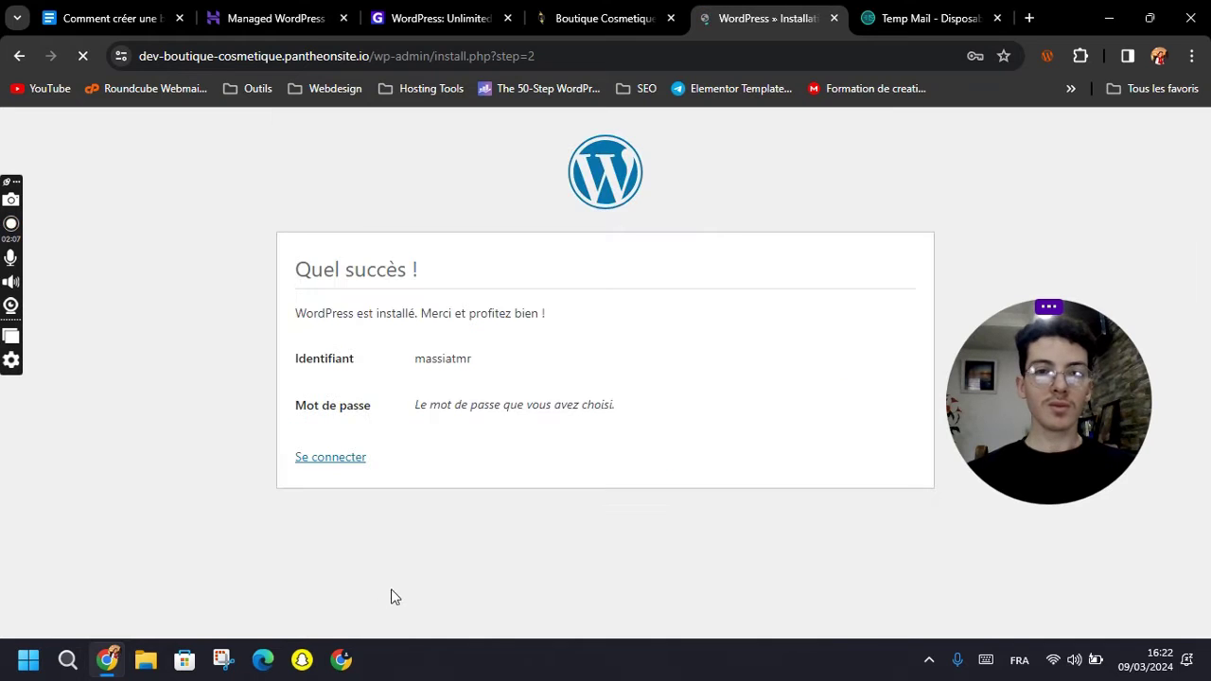
Save the new password in the browser and load the /wp-admin address.
{"action": "left_click", "coordinate": [871, 327]}
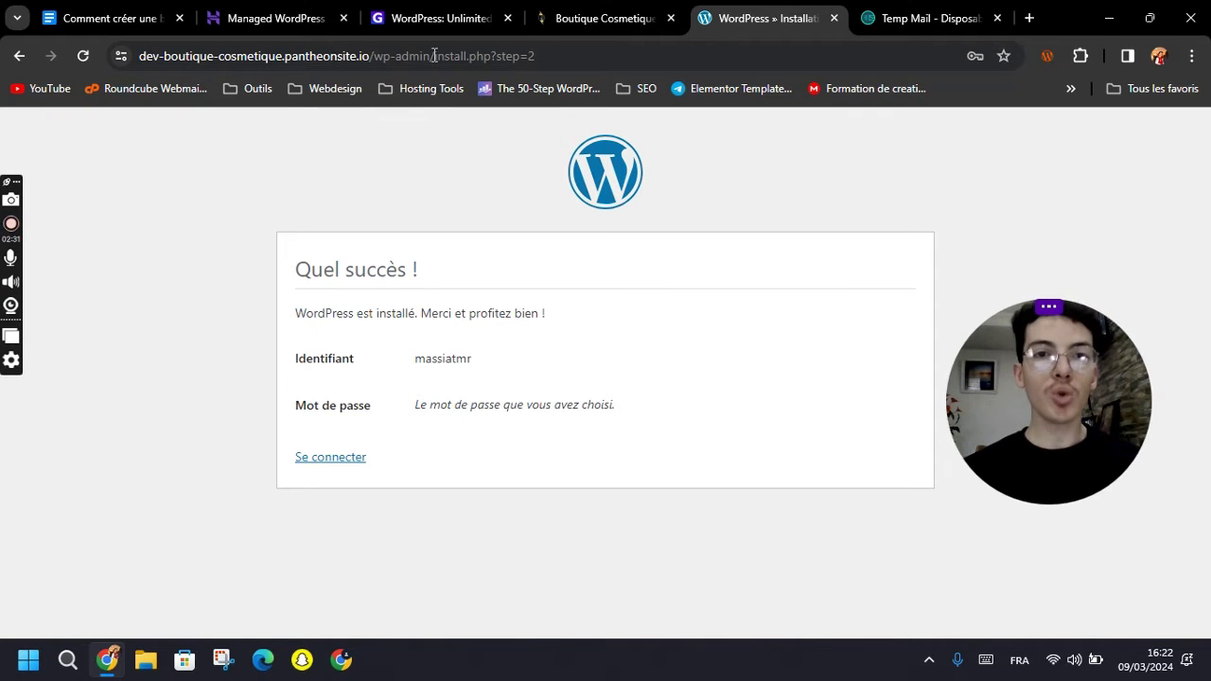
{"action": "left_click_drag", "start_coordinate": [433, 56], "coordinate": [611, 57]}
{"action": "key", "text": "BackSpace"}
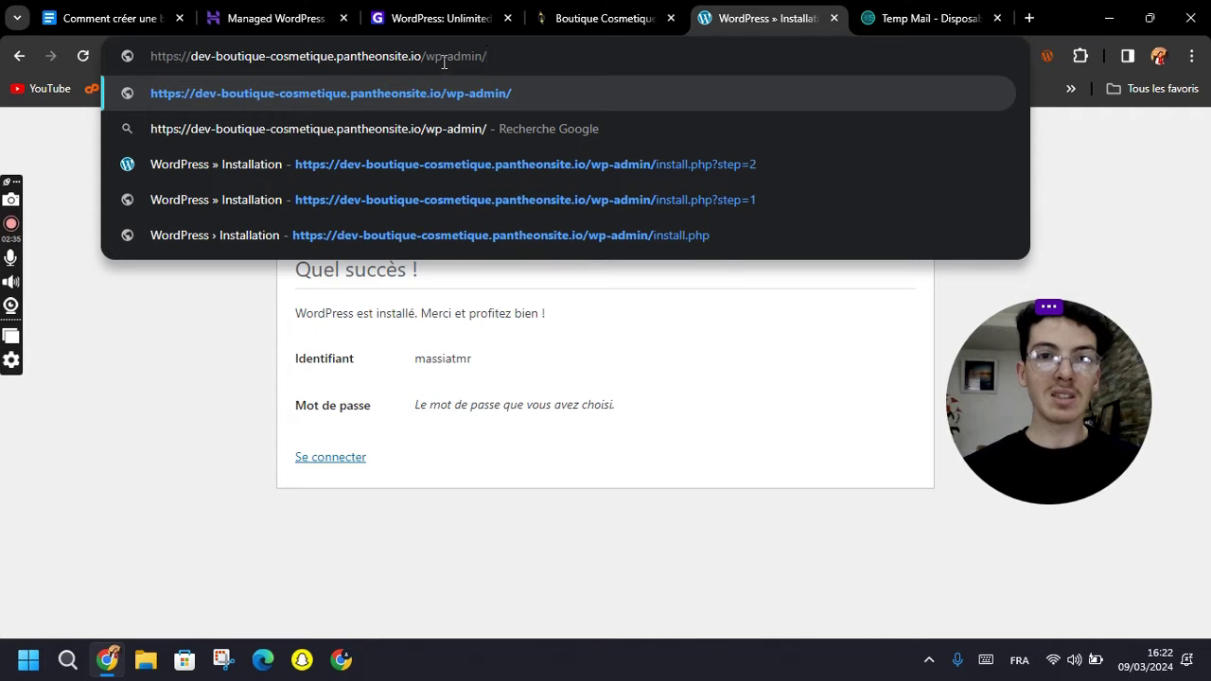
{"action": "key", "text": "BackSpace"}
{"action": "key", "text": "Return"}
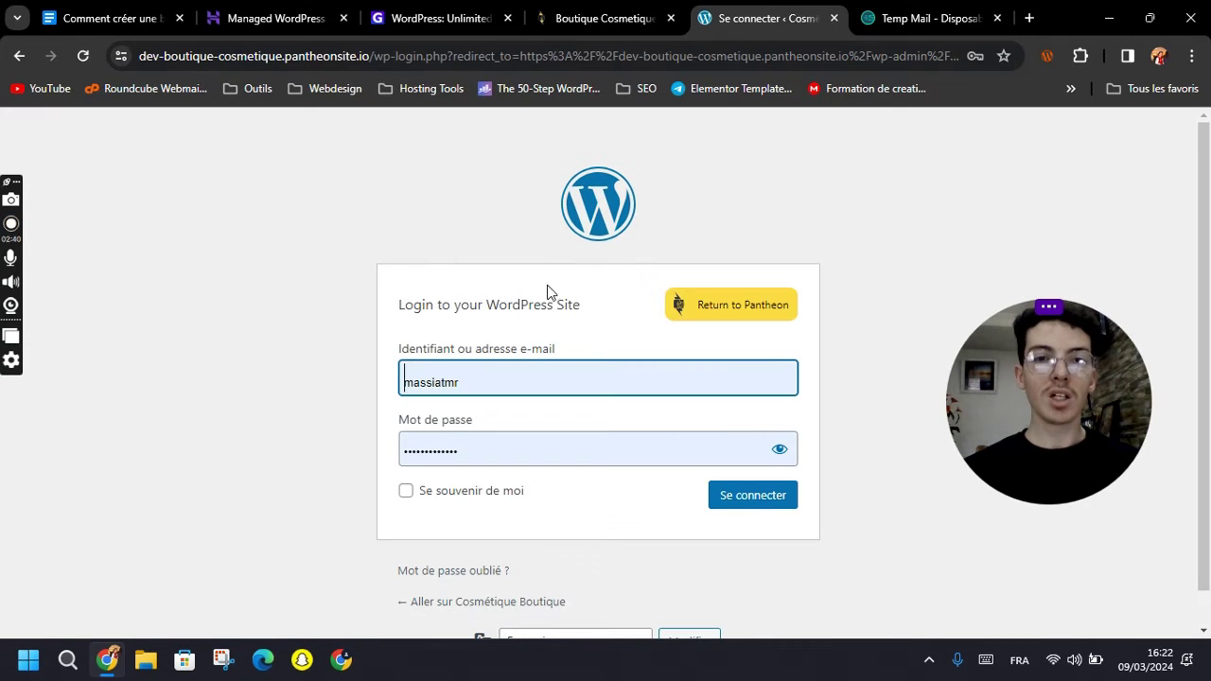
Log in with the autofilled credentials, ticking Se souvenir de moi.
{"action": "left_click", "coordinate": [511, 251]}
{"action": "left_click", "coordinate": [549, 374]}
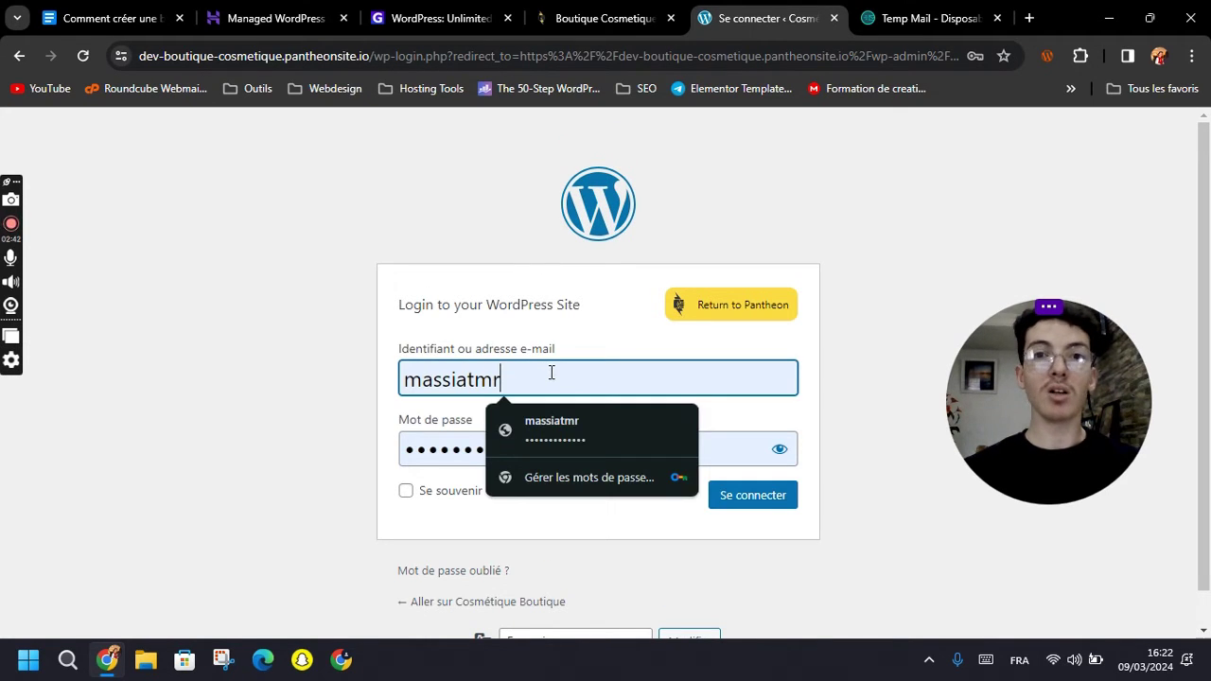
{"action": "scroll", "coordinate": [578, 377], "scroll_direction": "down", "scroll_amount": 1}
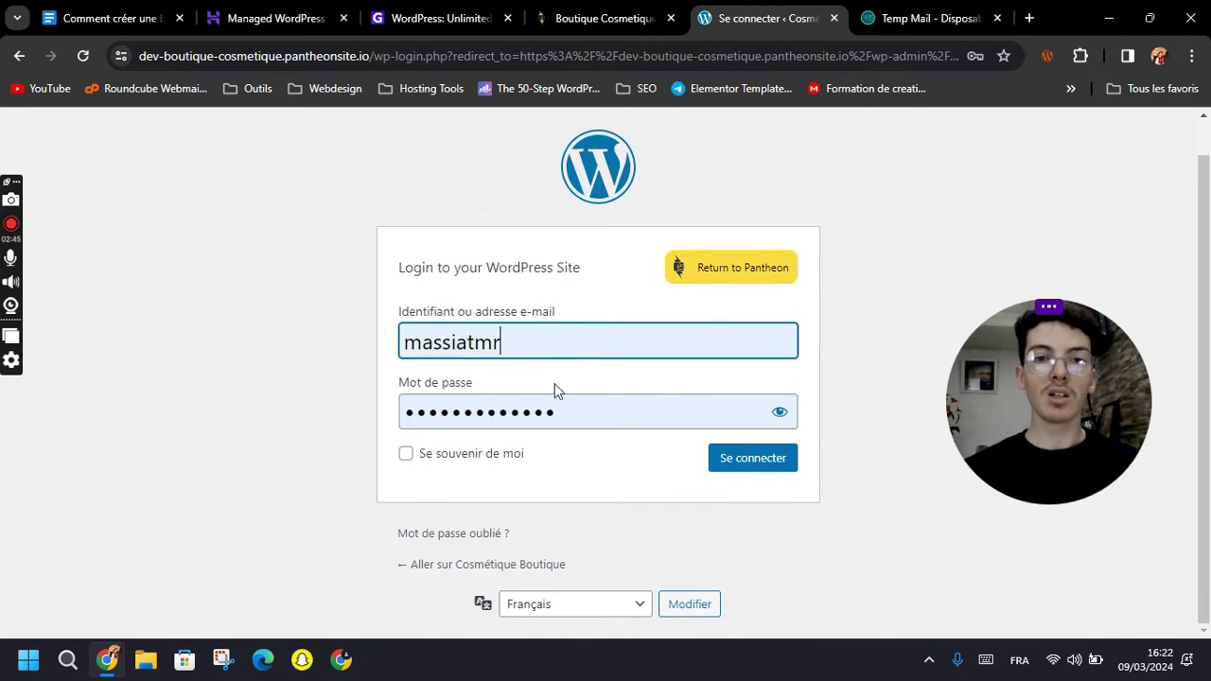
{"action": "left_click", "coordinate": [552, 341]}
{"action": "left_click", "coordinate": [433, 408]}
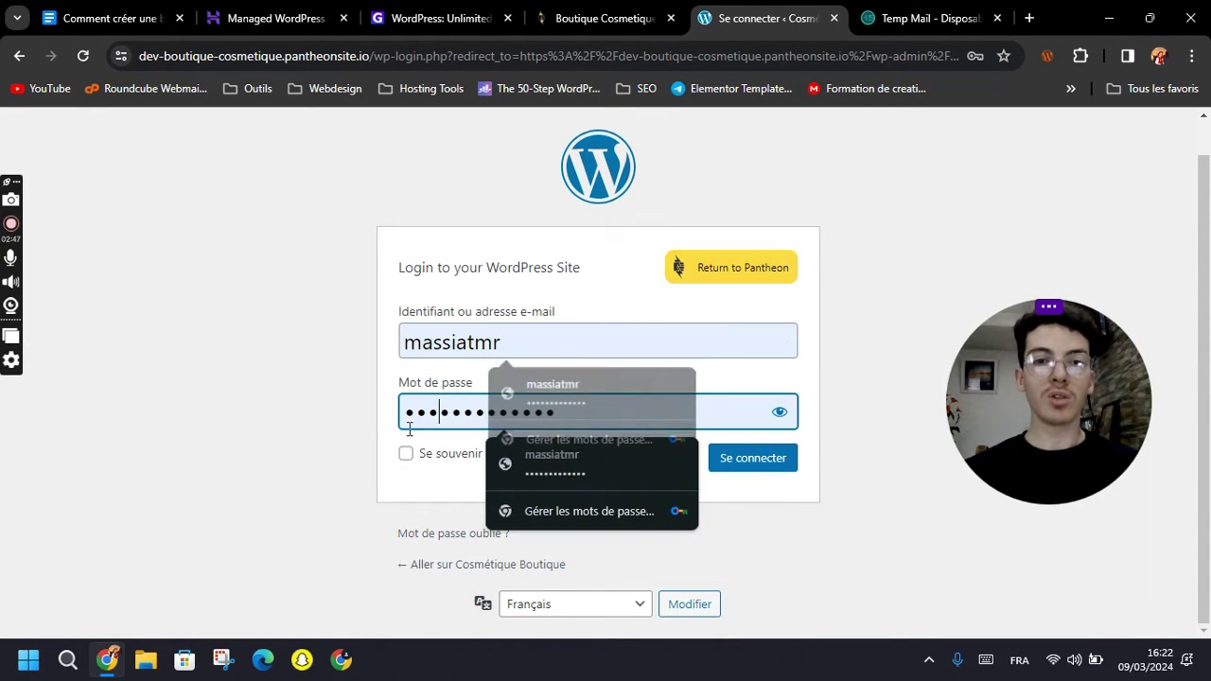
{"action": "left_click", "coordinate": [440, 456]}
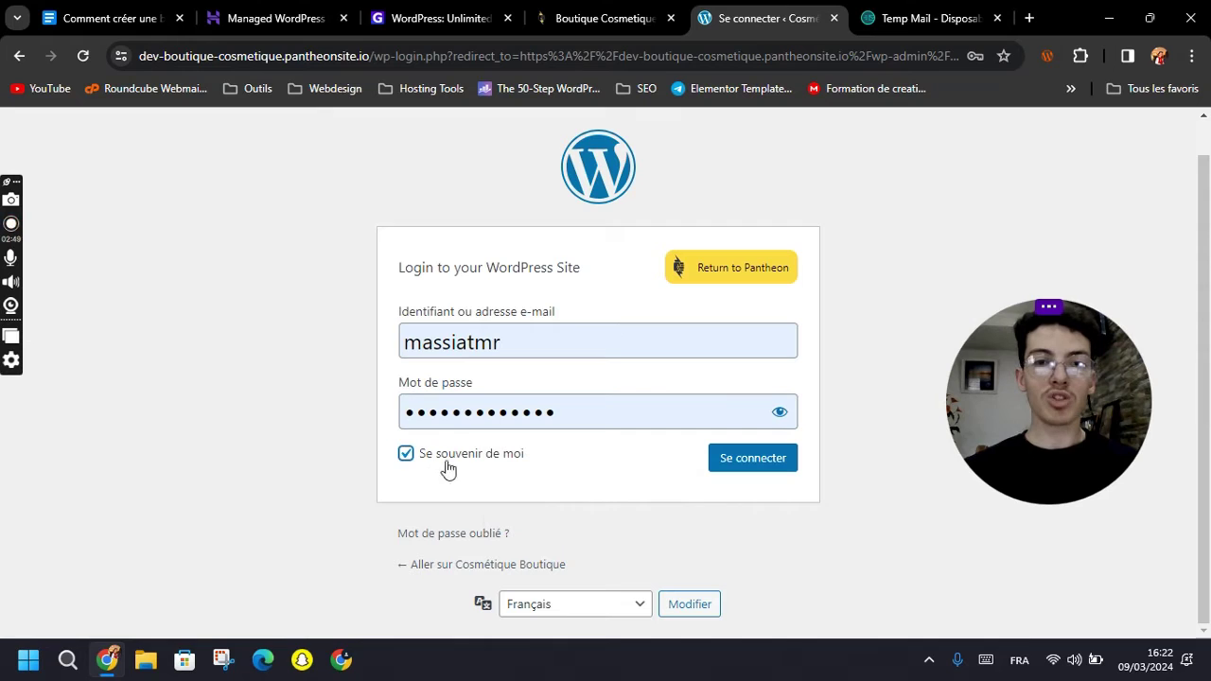
{"action": "left_click", "coordinate": [641, 470]}
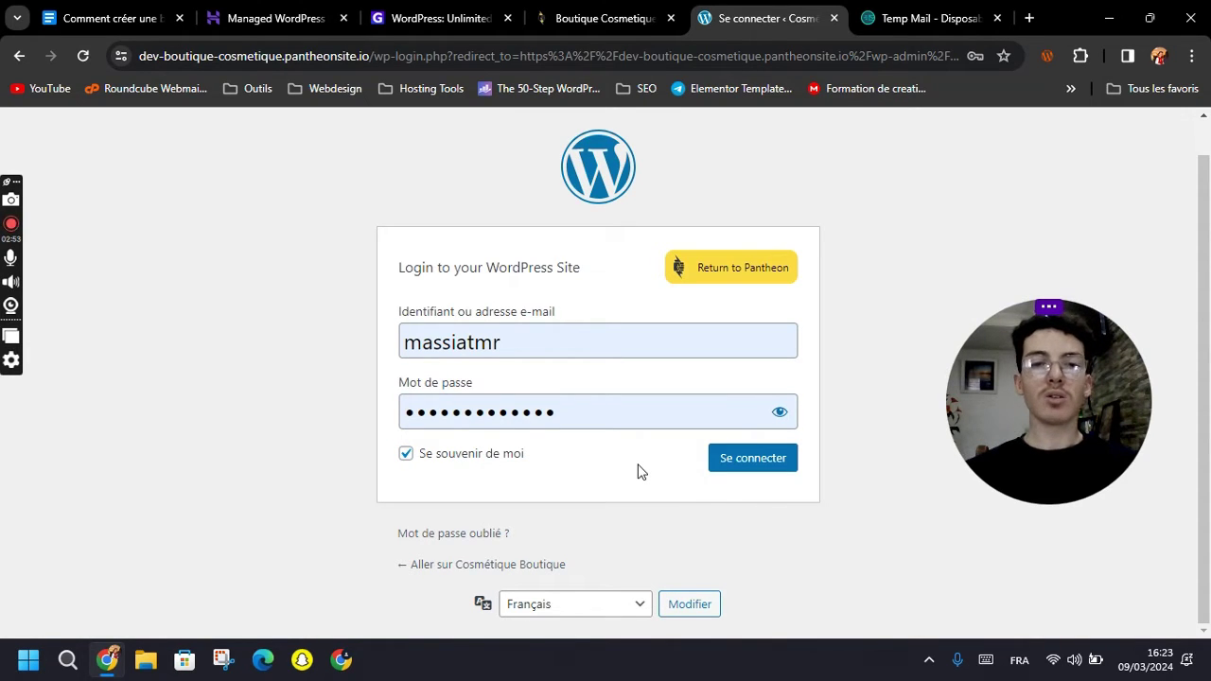
{"action": "left_click", "coordinate": [764, 473]}
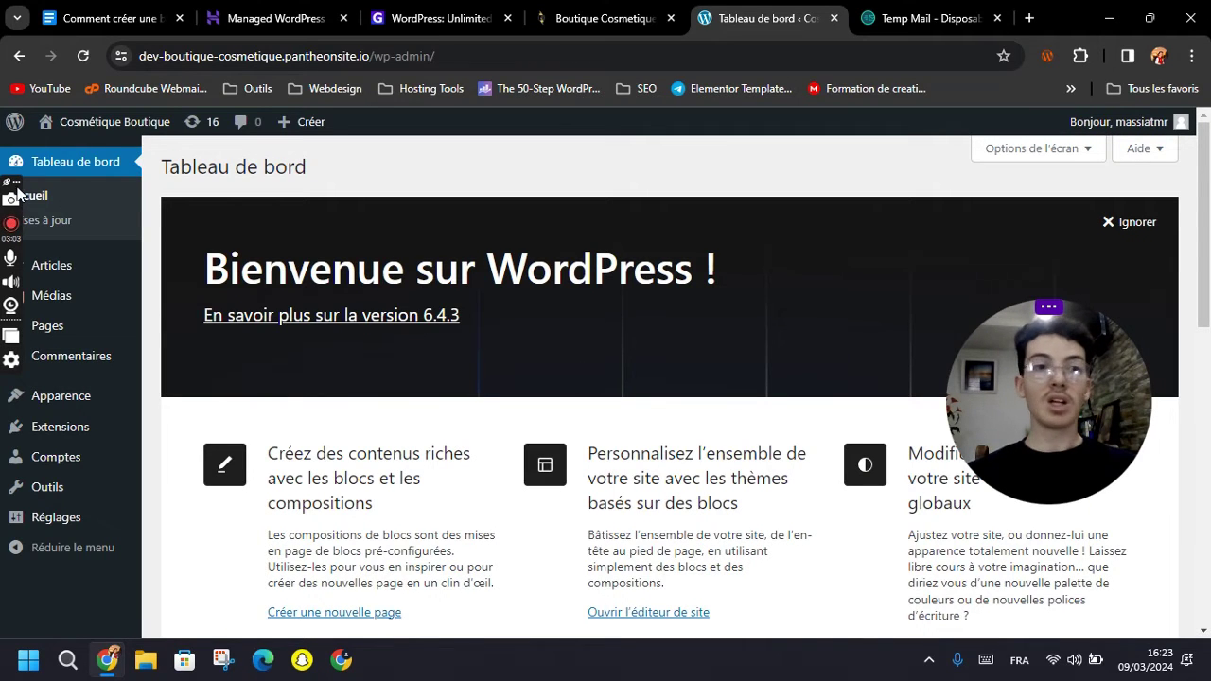
Dismiss the 'Bienvenue sur WordPress !' welcome panel from the dashboard.
{"action": "left_click_drag", "start_coordinate": [9, 180], "coordinate": [1201, 254]}
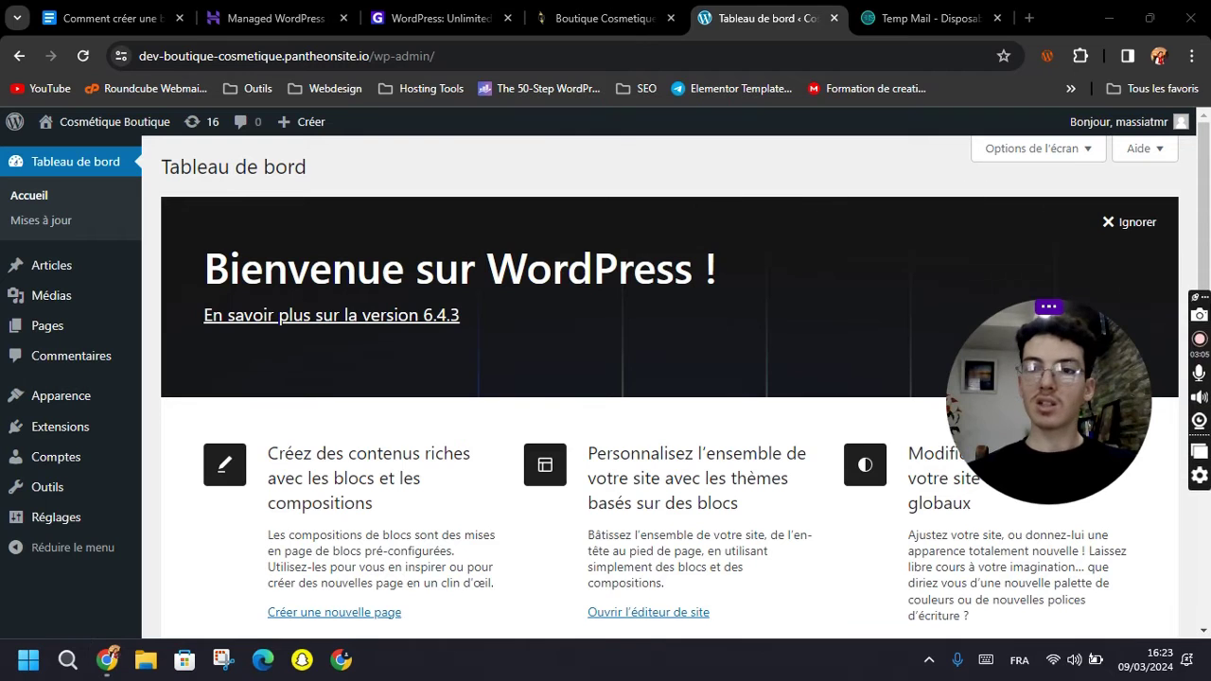
{"action": "left_click", "coordinate": [1145, 224]}
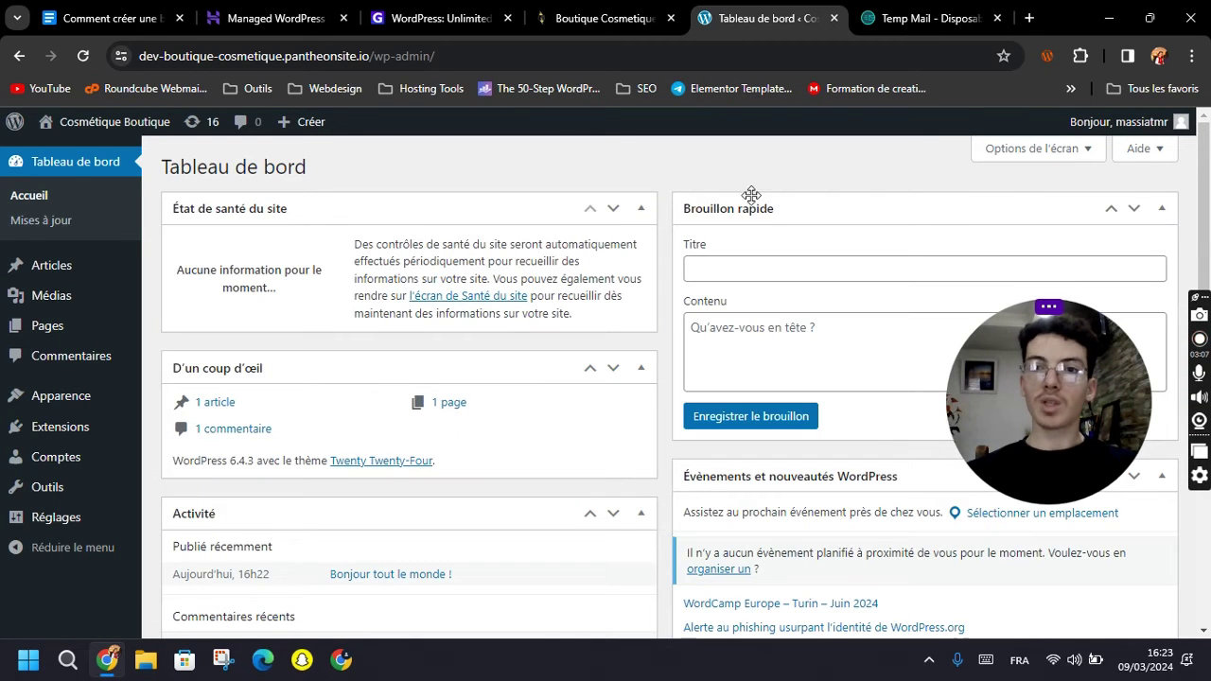
{"action": "scroll", "coordinate": [669, 402], "scroll_direction": "down", "scroll_amount": 3}
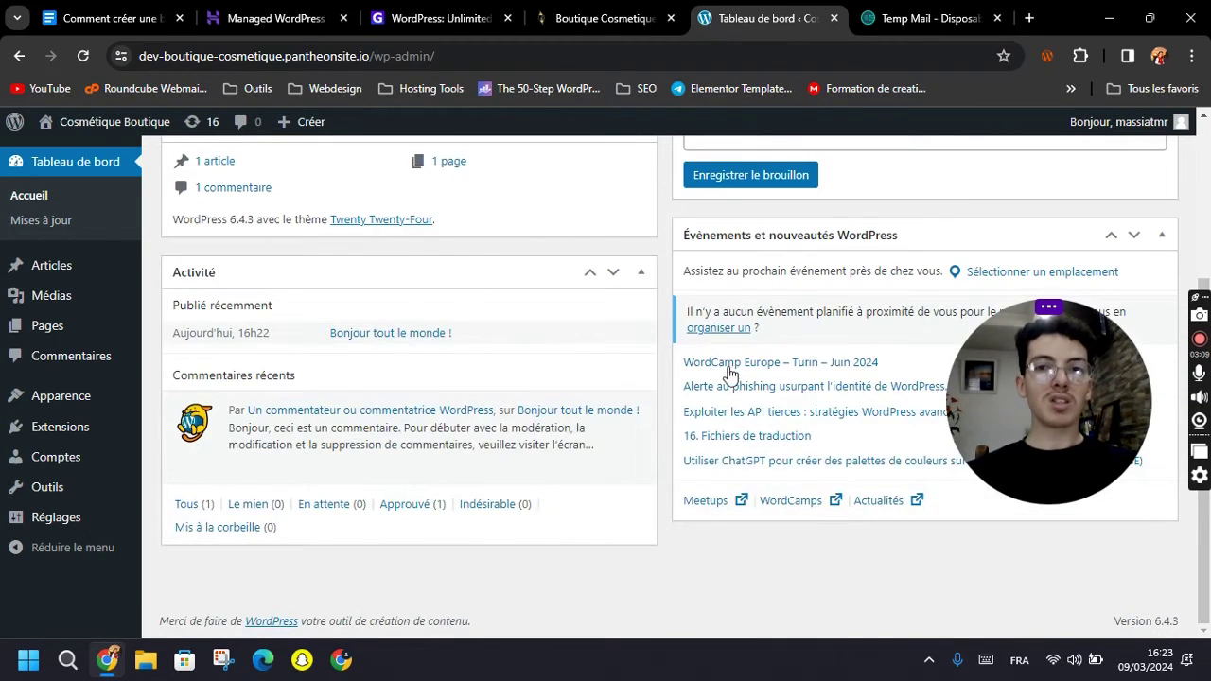
{"action": "scroll", "coordinate": [678, 368], "scroll_direction": "up", "scroll_amount": 2}
{"action": "scroll", "coordinate": [433, 304], "scroll_direction": "up", "scroll_amount": 1}
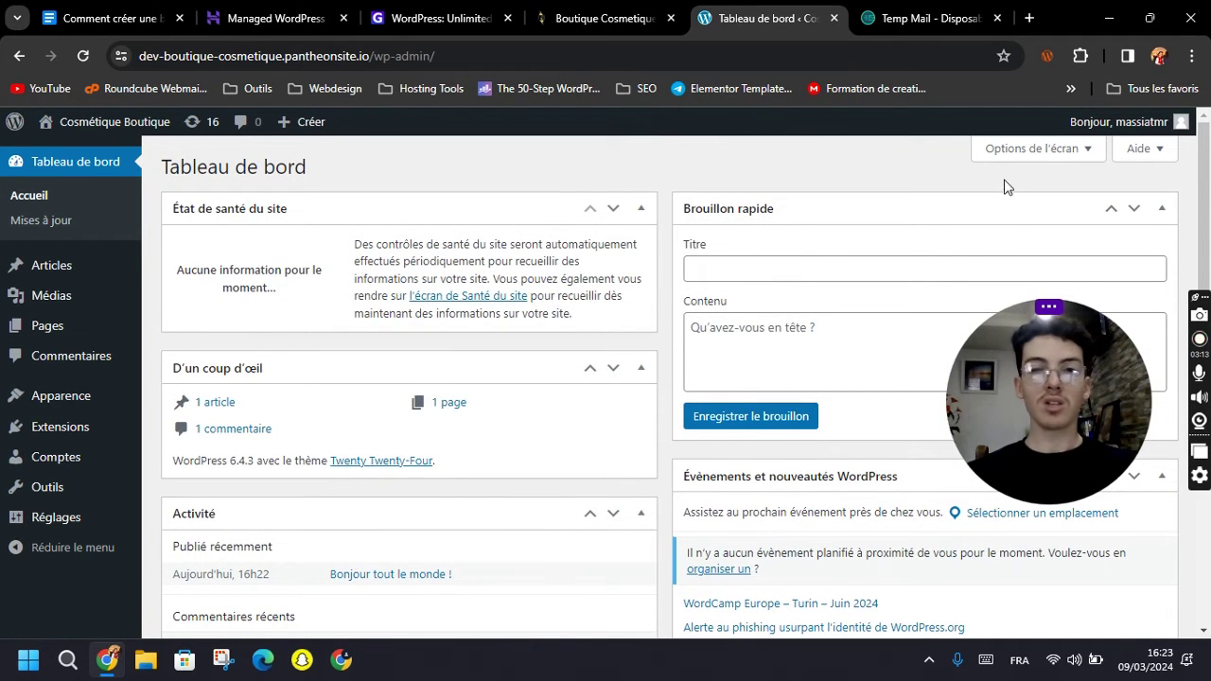
Hide every dashboard widget except État de santé du site, then go to Mises à jour.
{"action": "left_click", "coordinate": [1025, 163]}
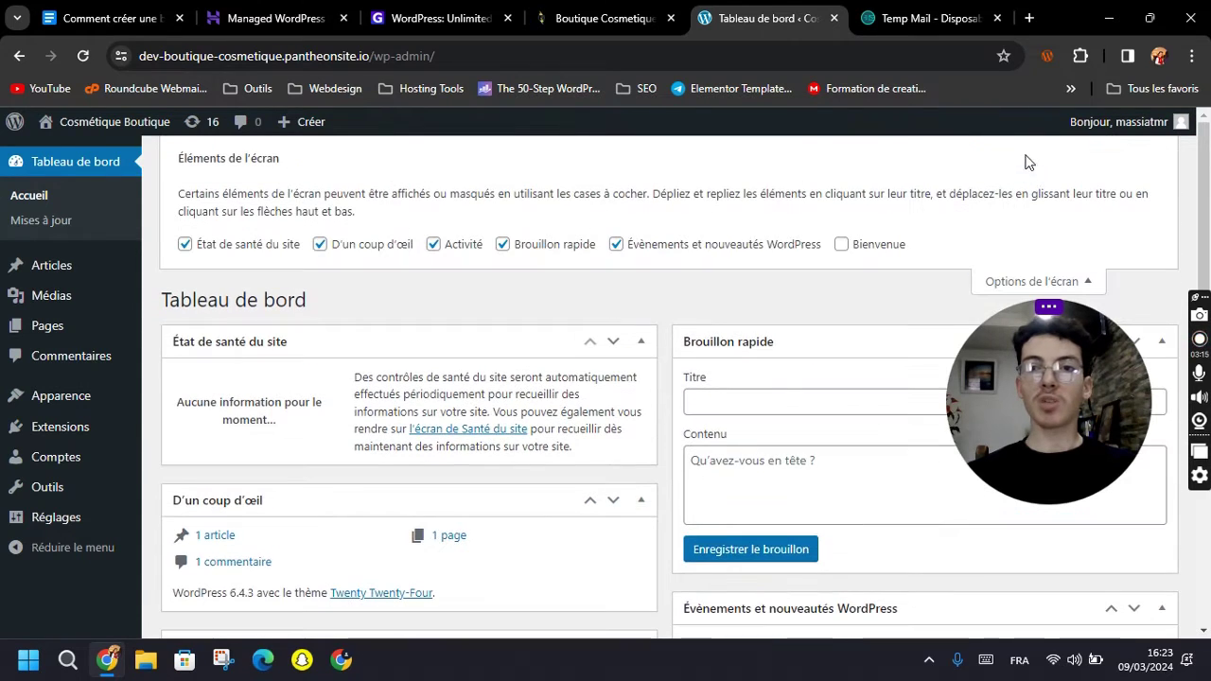
{"action": "left_click", "coordinate": [768, 245]}
{"action": "left_click", "coordinate": [532, 252]}
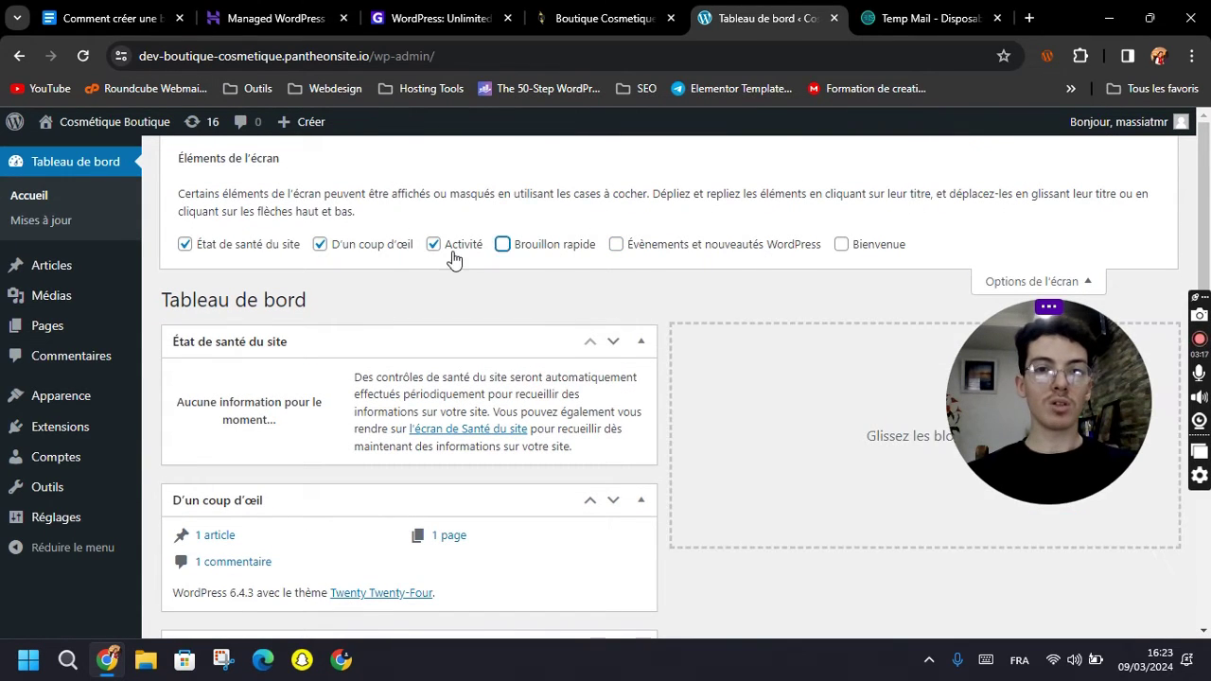
{"action": "left_click", "coordinate": [462, 249]}
{"action": "left_click", "coordinate": [348, 252]}
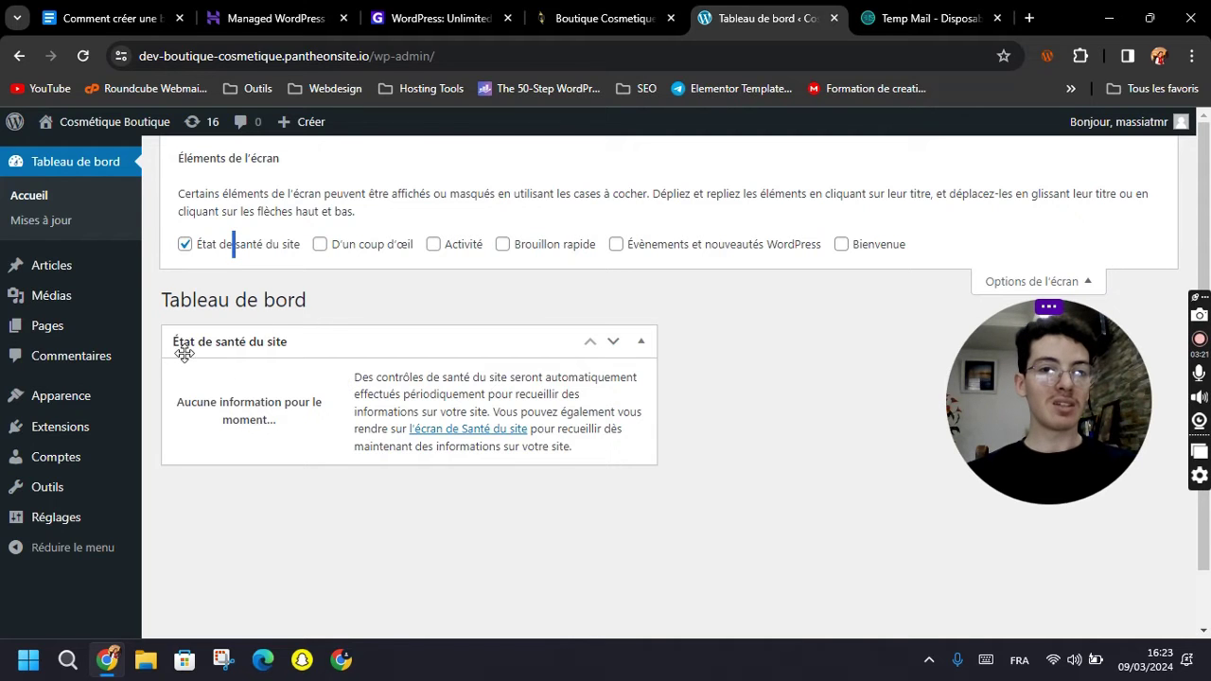
{"action": "left_click", "coordinate": [1003, 281]}
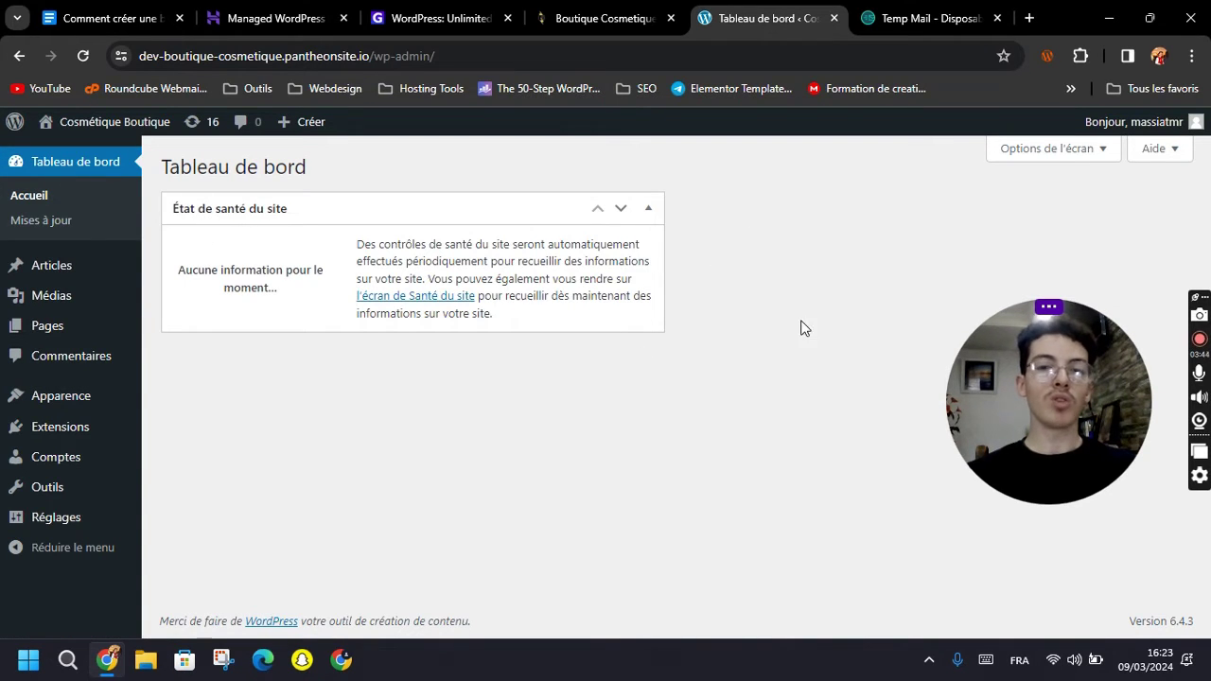
{"action": "left_click", "coordinate": [57, 227]}
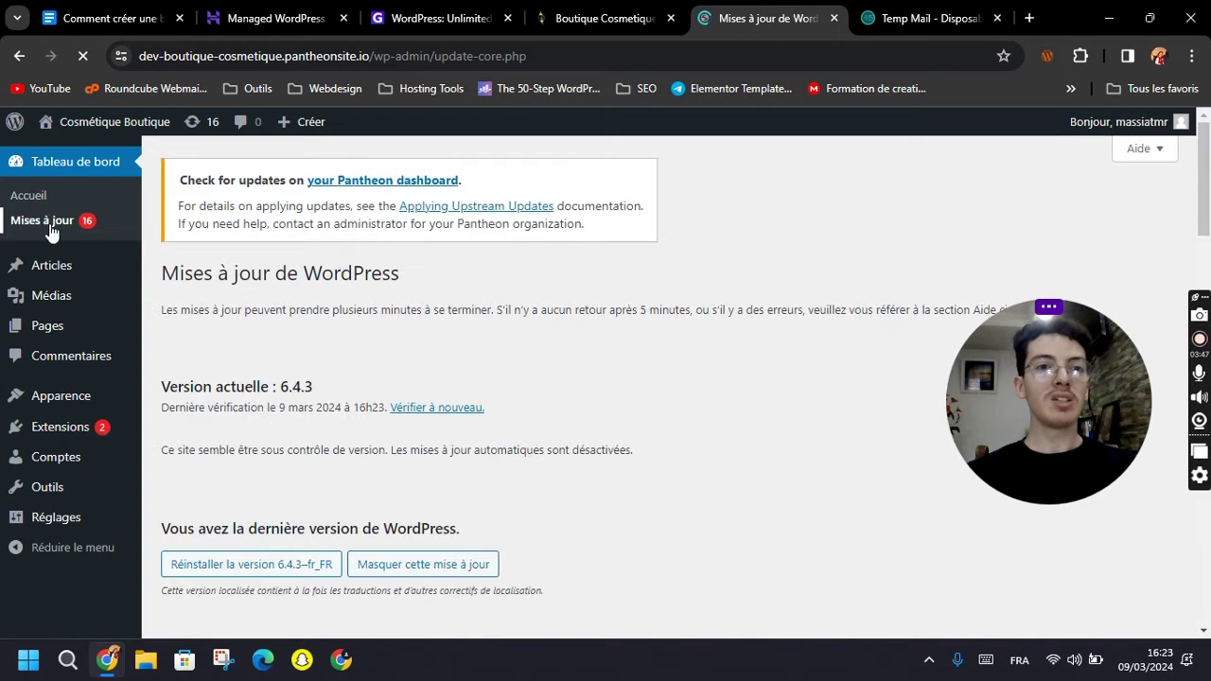
Scroll through the updates page, noting the Thèmes (13) list and new translations notice.
{"action": "scroll", "coordinate": [283, 326], "scroll_direction": "down", "scroll_amount": 2}
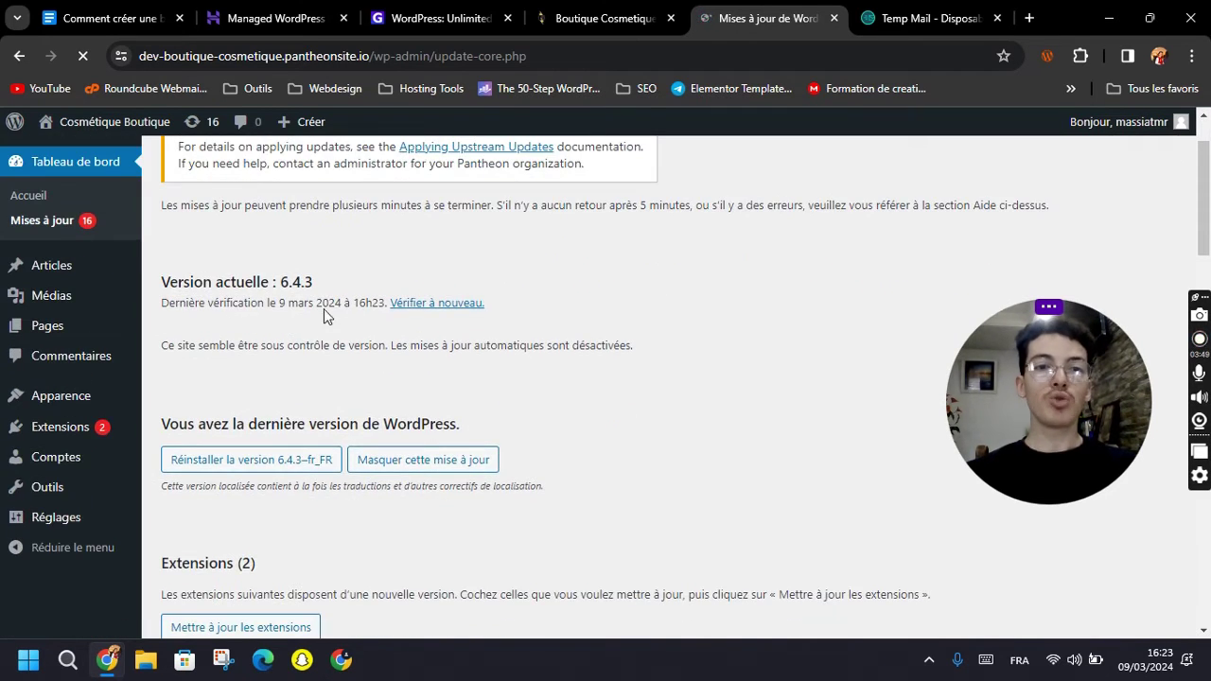
{"action": "scroll", "coordinate": [583, 380], "scroll_direction": "down", "scroll_amount": 2}
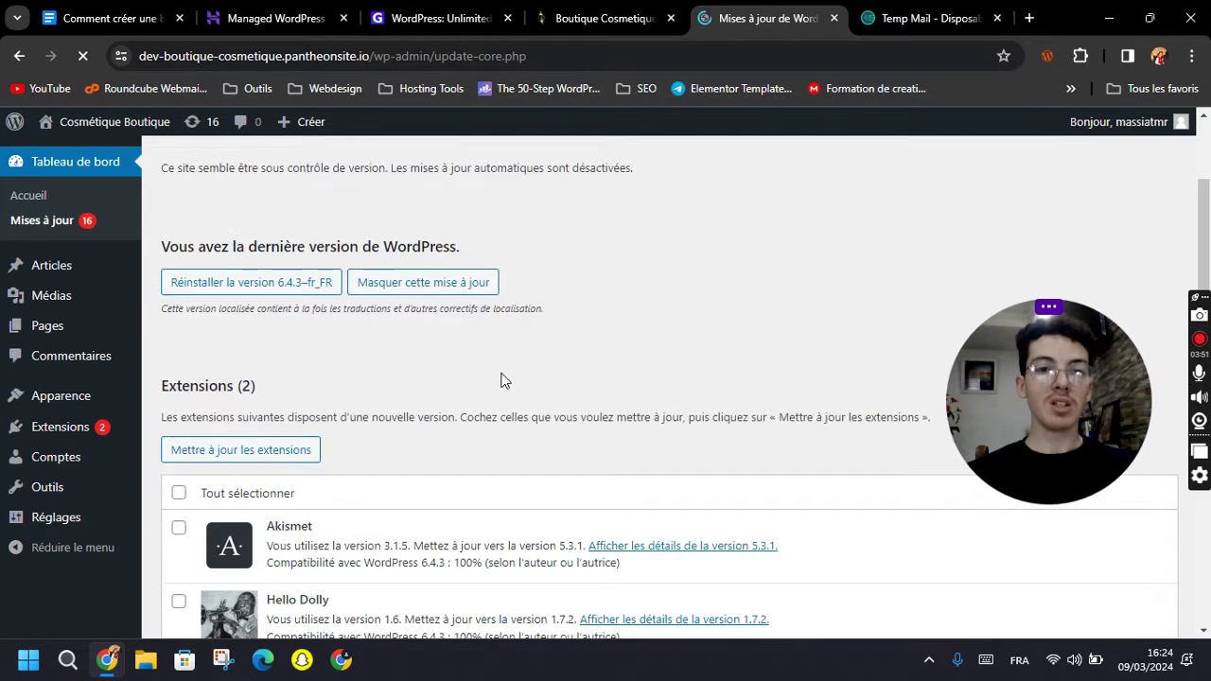
{"action": "scroll", "coordinate": [508, 324], "scroll_direction": "down", "scroll_amount": 2}
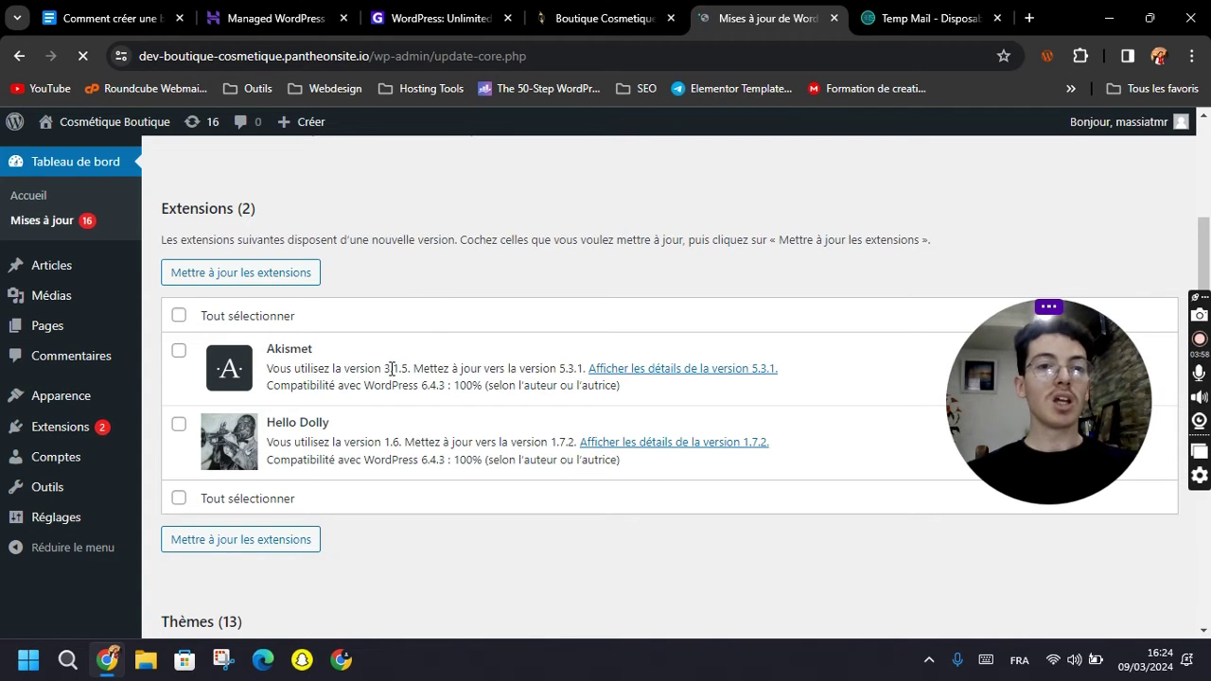
{"action": "scroll", "coordinate": [339, 396], "scroll_direction": "down", "scroll_amount": 4}
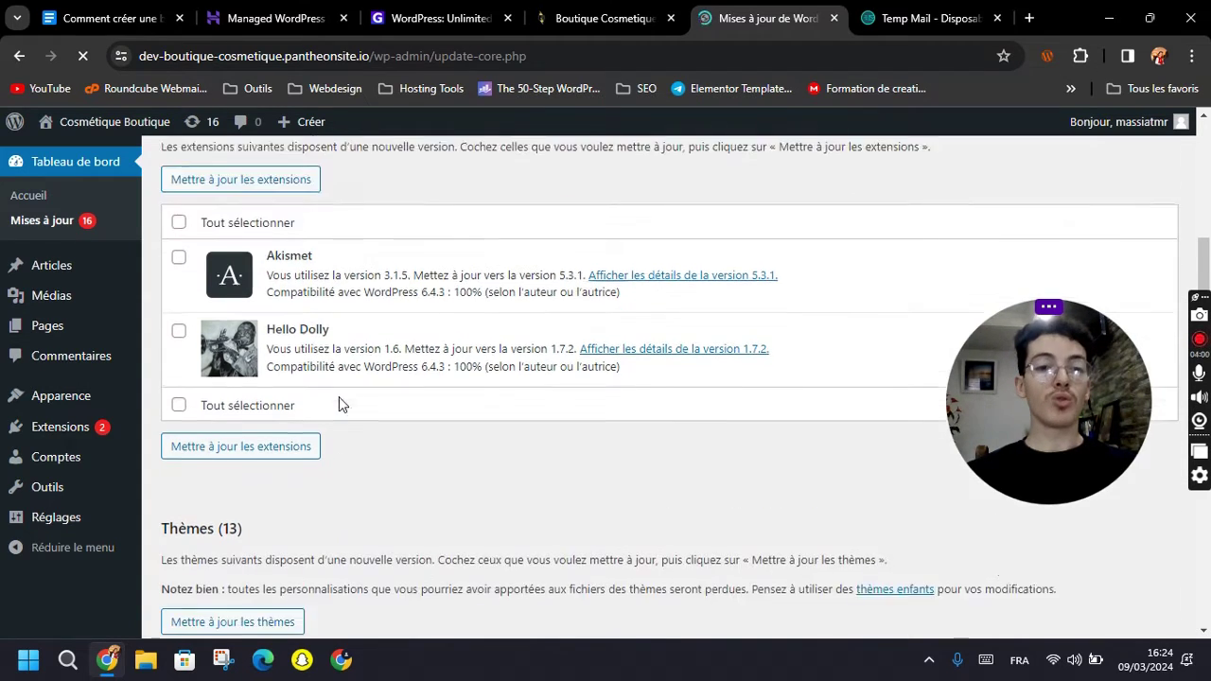
{"action": "left_click_drag", "start_coordinate": [162, 268], "coordinate": [242, 270]}
{"action": "left_click", "coordinate": [273, 282]}
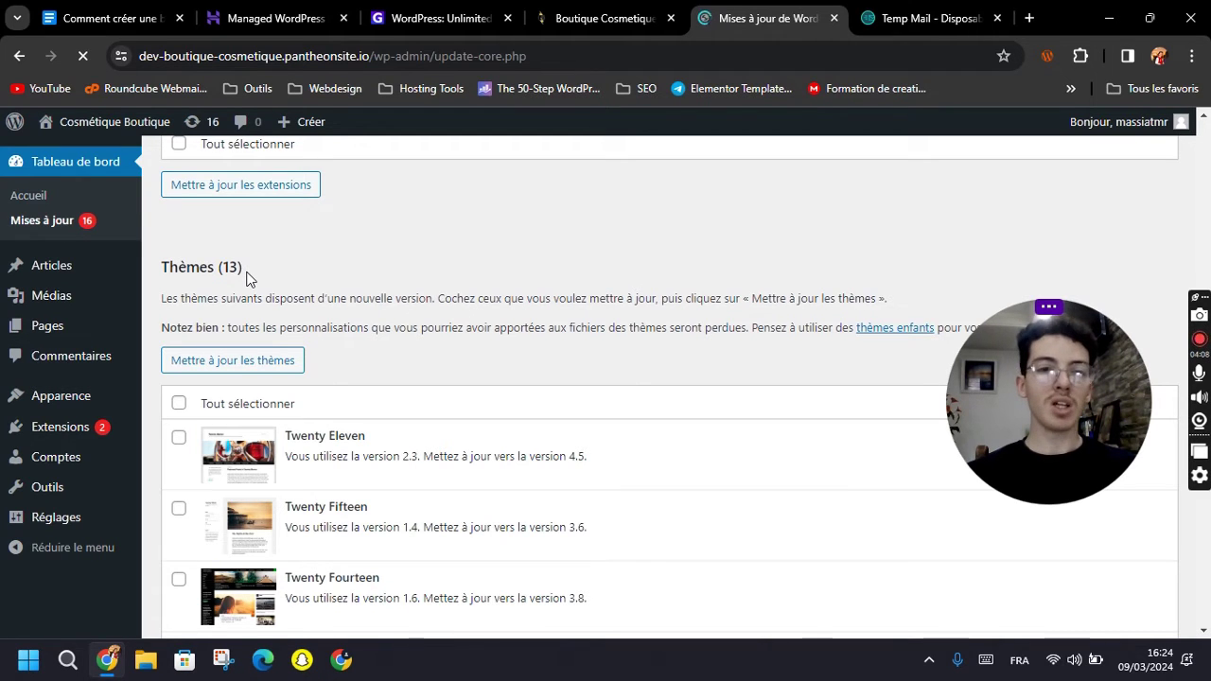
{"action": "scroll", "coordinate": [332, 324], "scroll_direction": "down", "scroll_amount": 3}
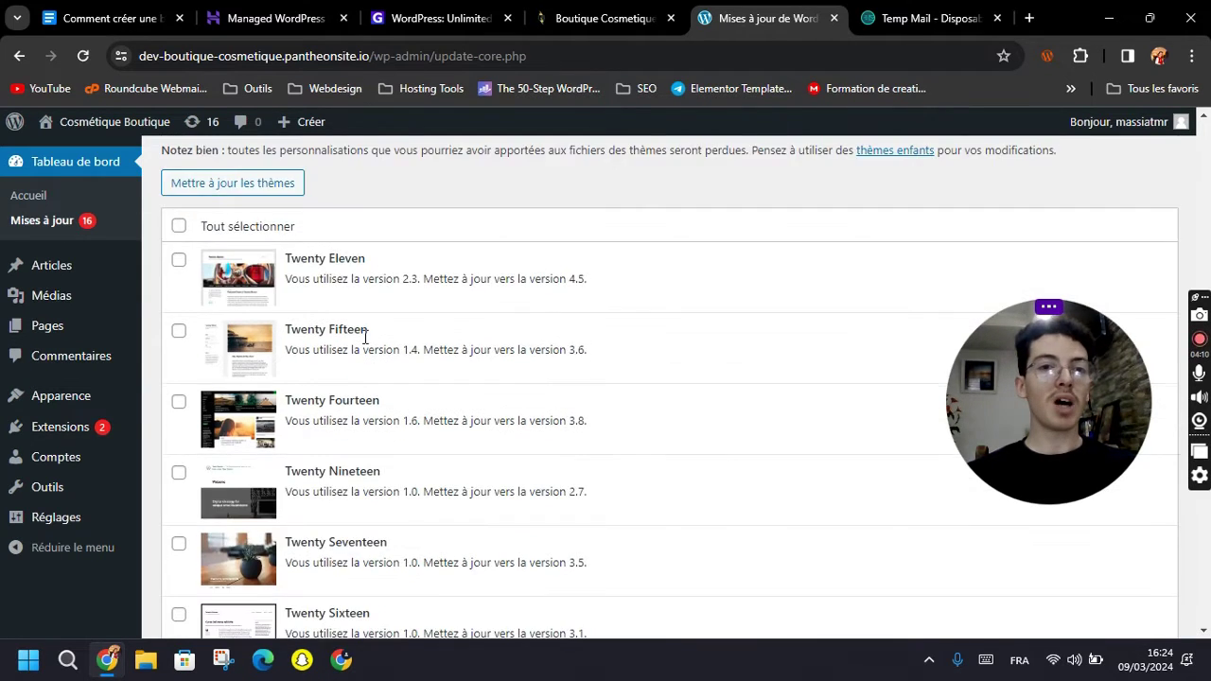
{"action": "scroll", "coordinate": [384, 292], "scroll_direction": "down", "scroll_amount": 10}
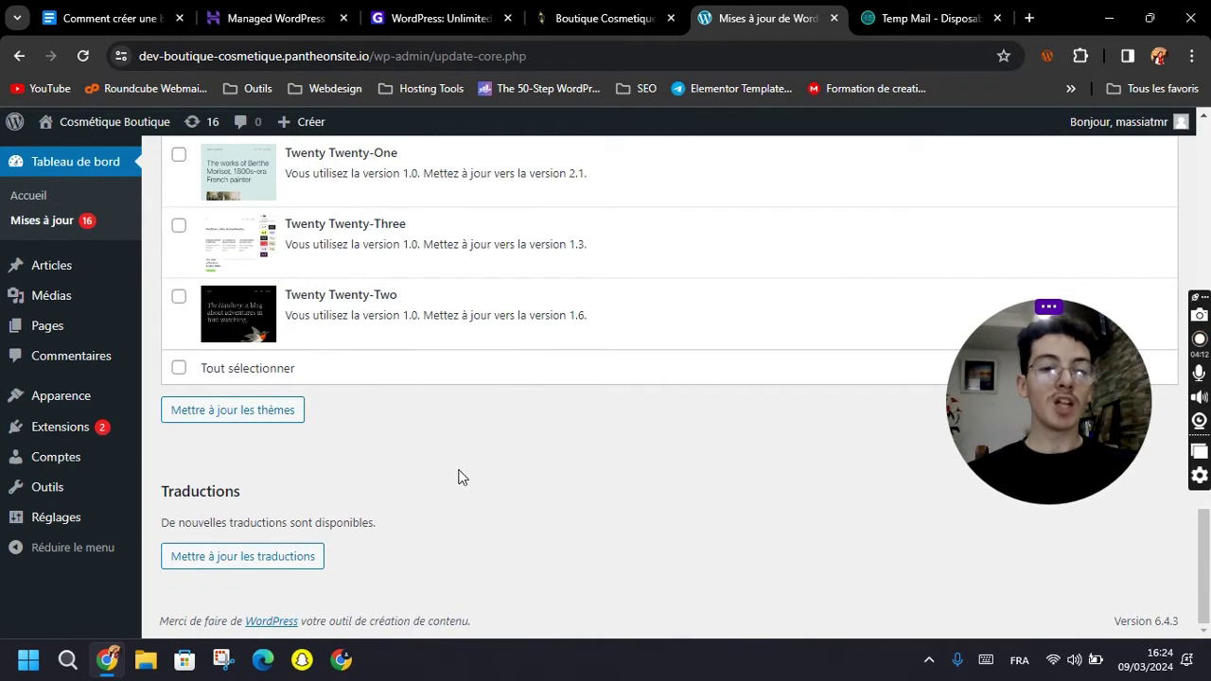
{"action": "left_click_drag", "start_coordinate": [205, 522], "coordinate": [334, 518]}
{"action": "left_click", "coordinate": [374, 516]}
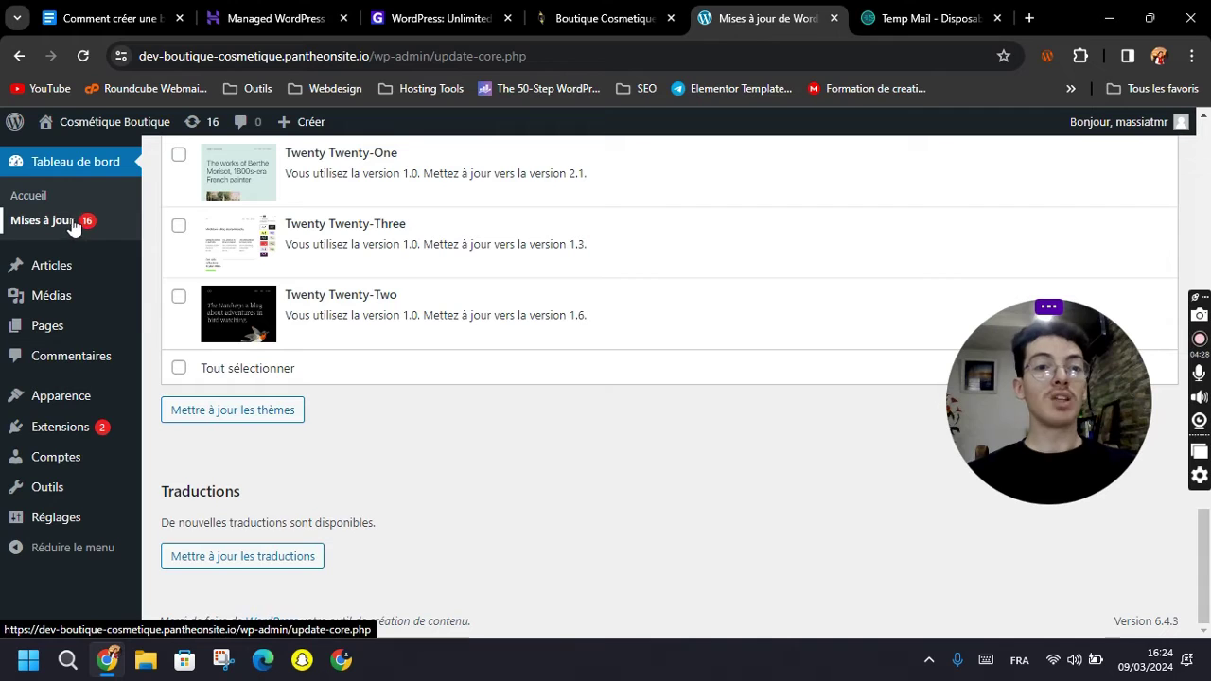
Update the French translations for Akismet and the Twenty themes.
{"action": "left_click", "coordinate": [232, 564]}
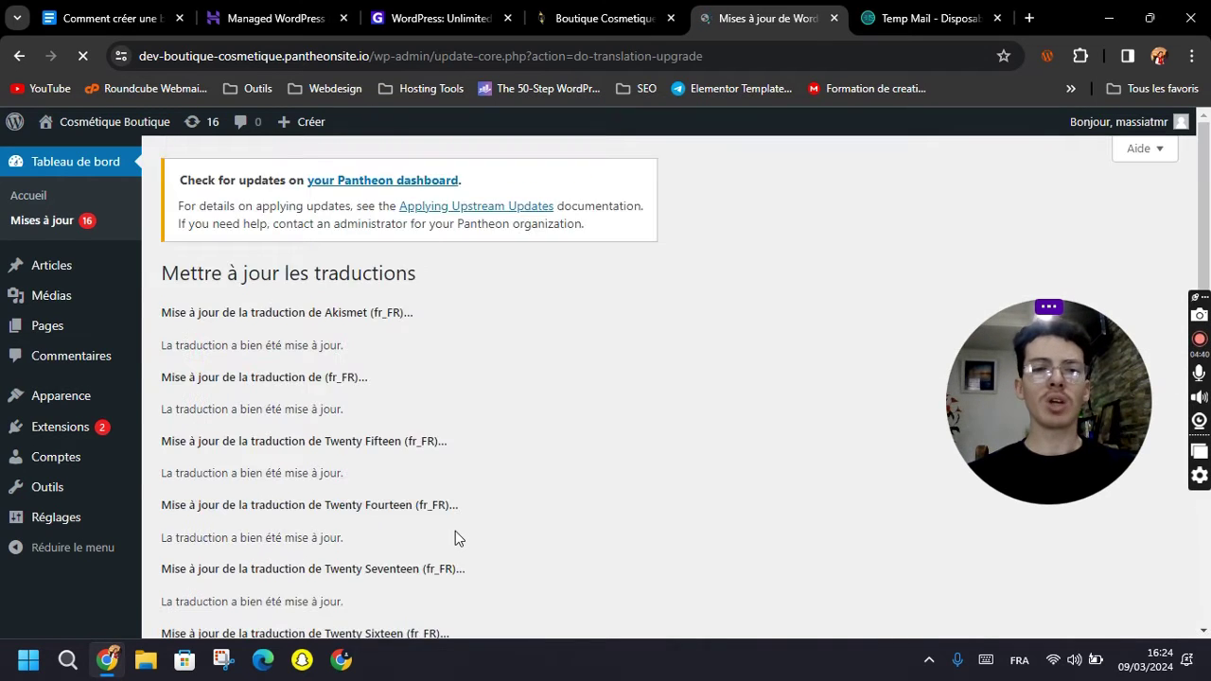
{"action": "scroll", "coordinate": [458, 487], "scroll_direction": "down", "scroll_amount": 6}
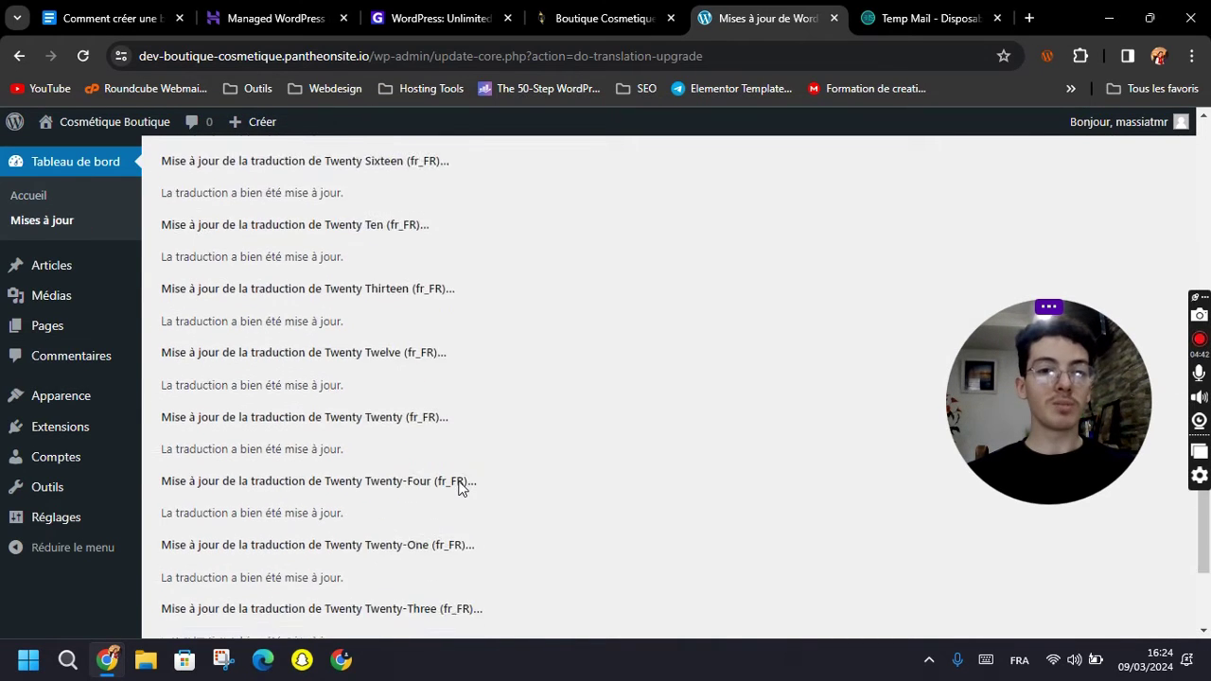
{"action": "scroll", "coordinate": [408, 535], "scroll_direction": "up", "scroll_amount": 10}
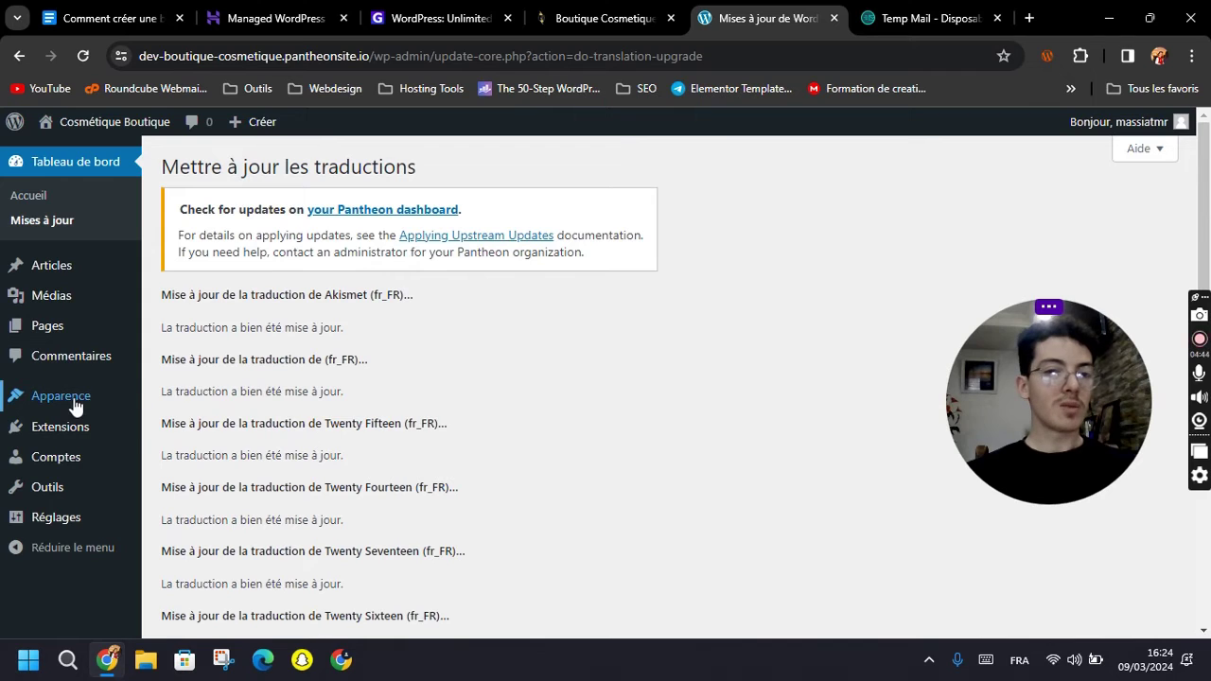
{"action": "mouse_move", "coordinate": [51, 274]}
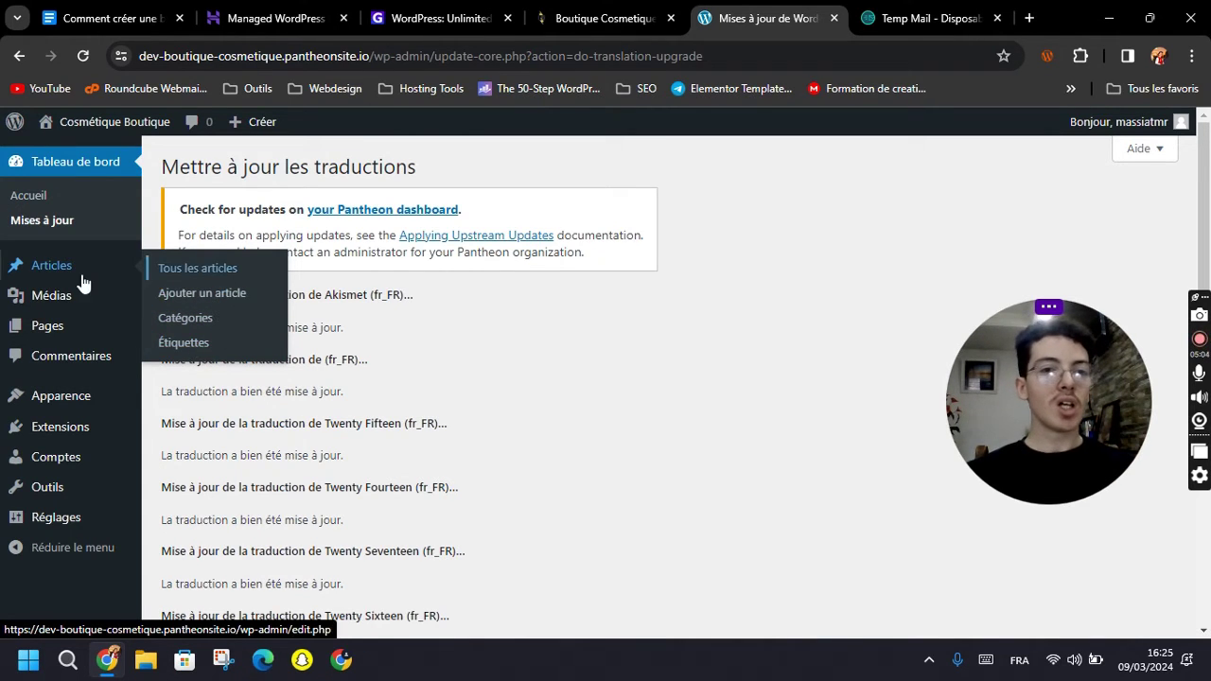
{"action": "mouse_move", "coordinate": [66, 303]}
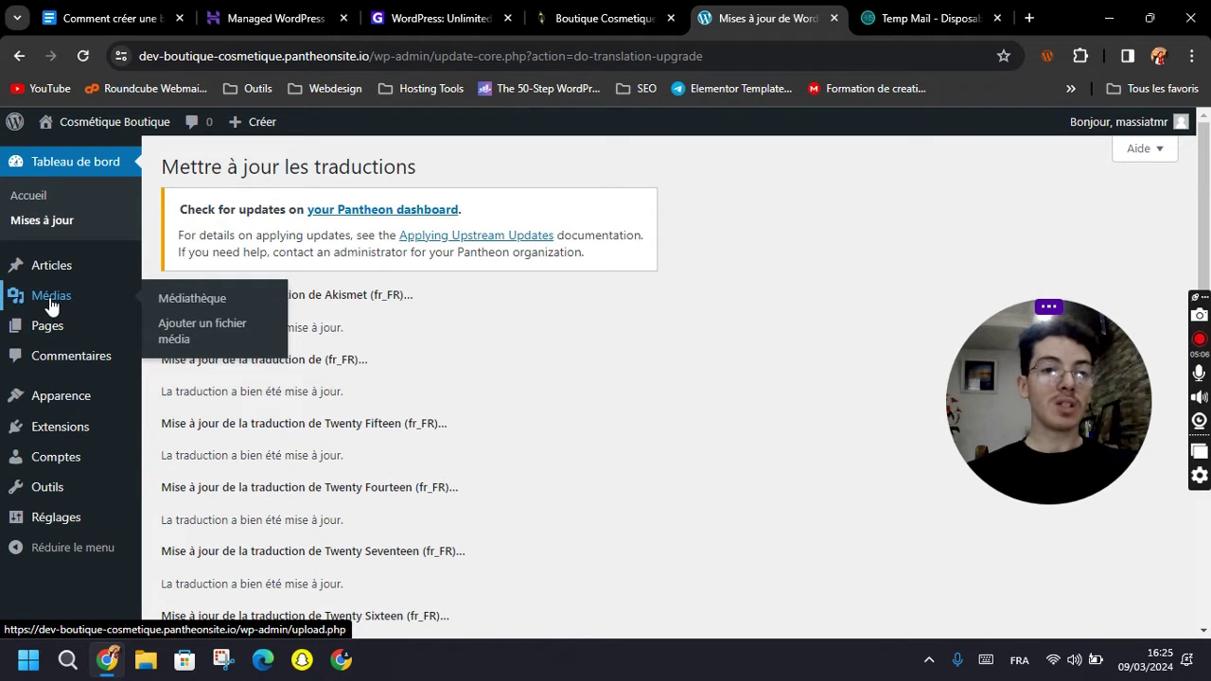
Browse the Médiathèque, Pages and Commentaires screens, then open Apparence > Thèmes.
{"action": "left_click", "coordinate": [180, 301]}
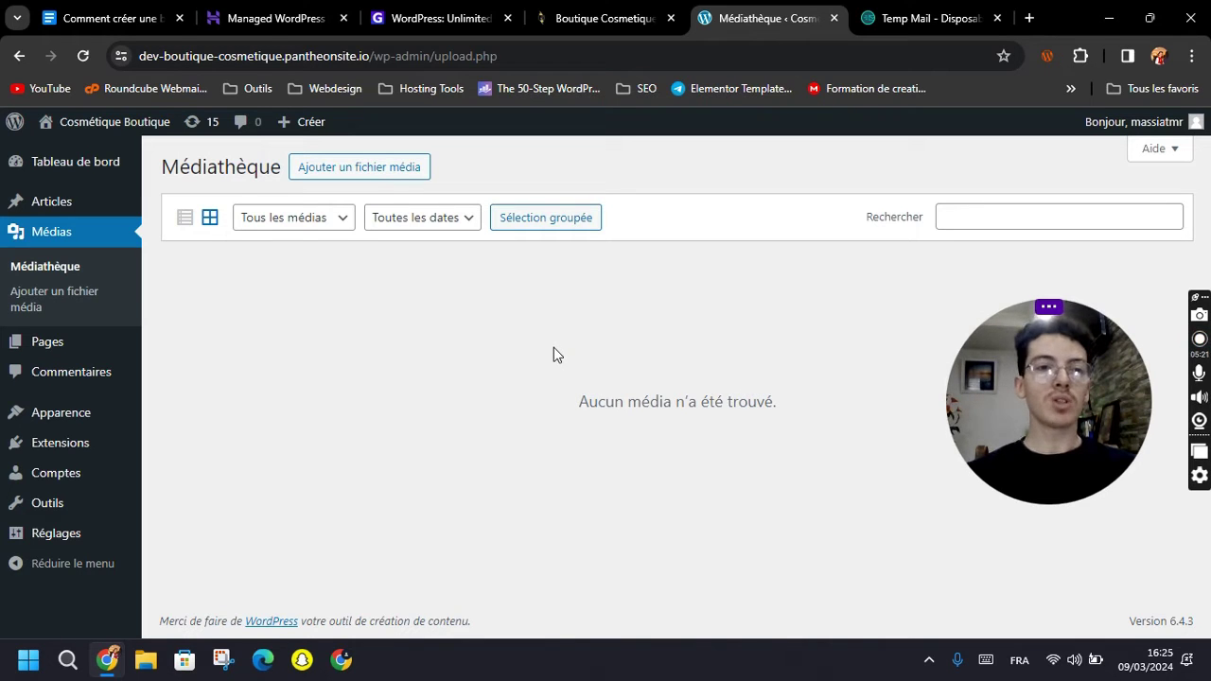
{"action": "left_click", "coordinate": [51, 353]}
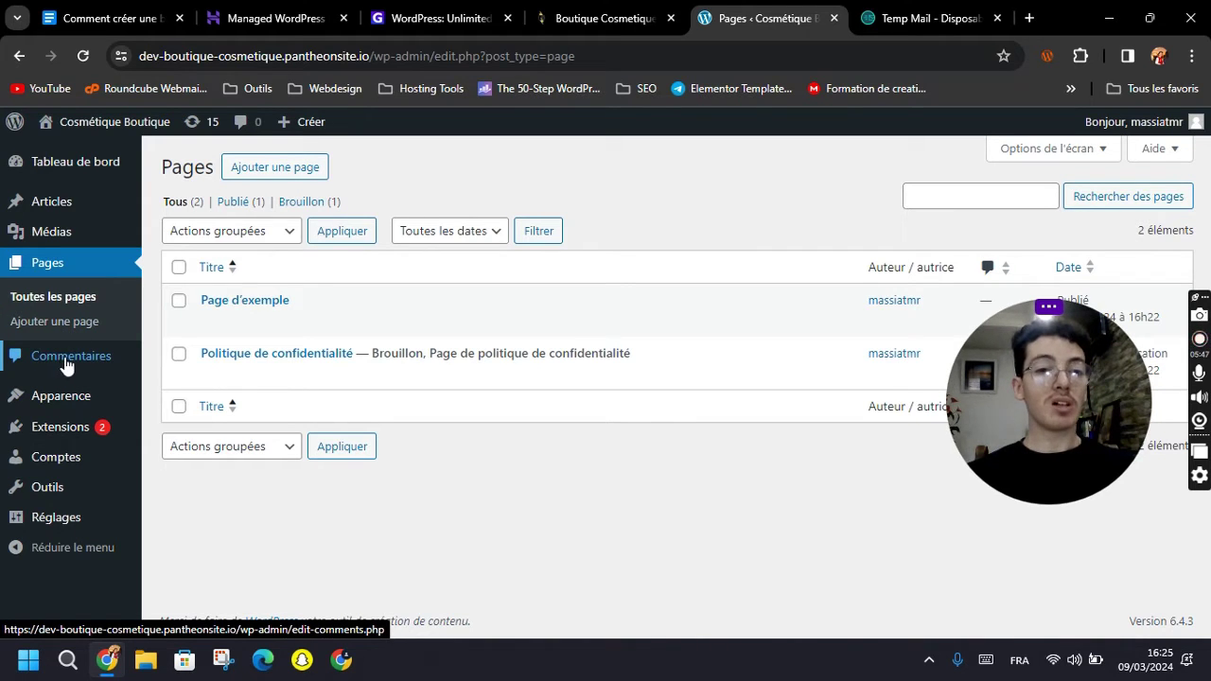
{"action": "left_click", "coordinate": [98, 365]}
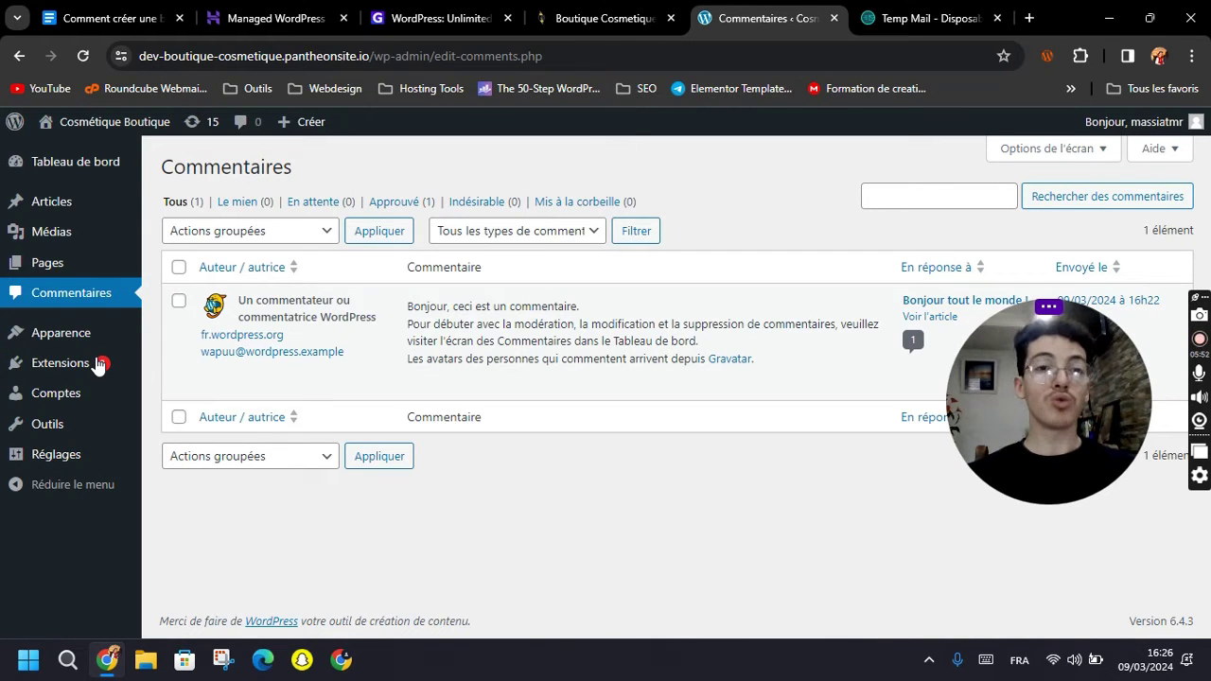
{"action": "mouse_move", "coordinate": [56, 341]}
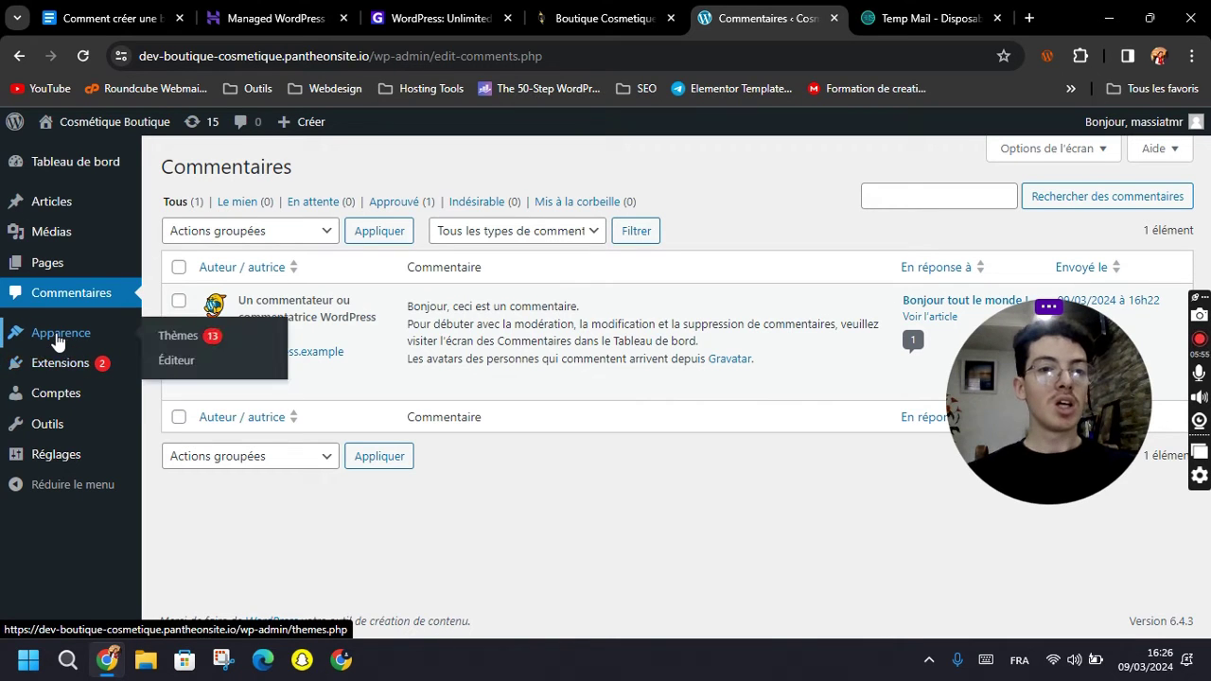
{"action": "left_click", "coordinate": [189, 342]}
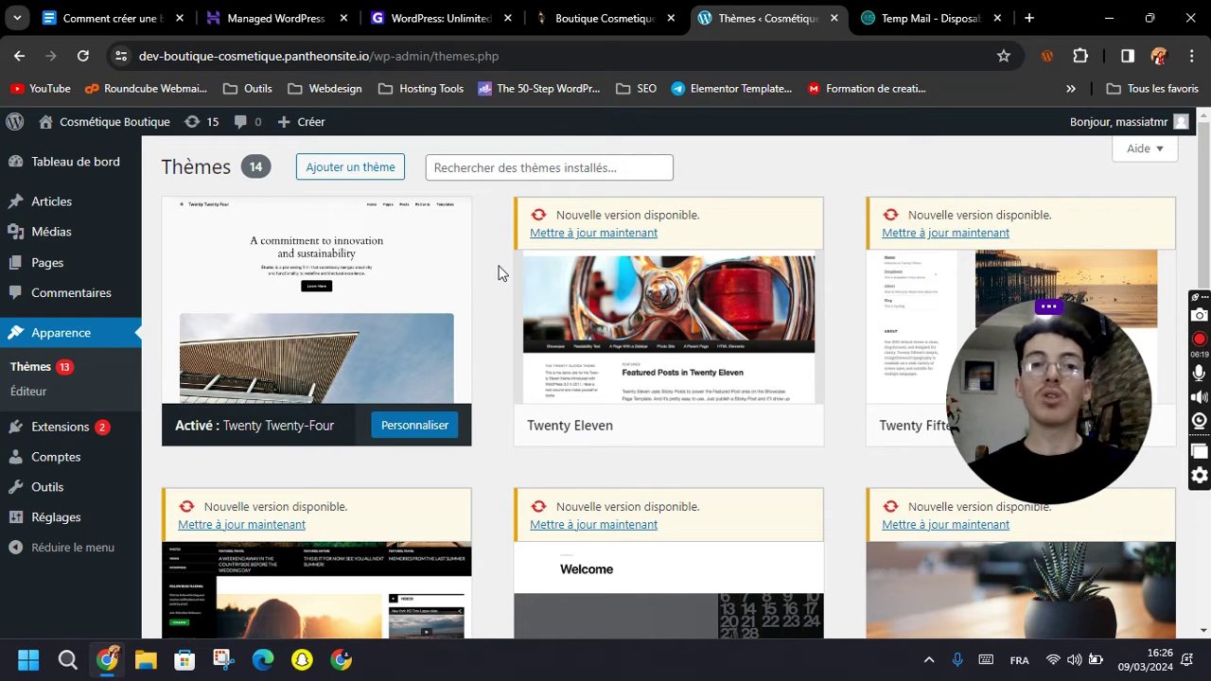
Install and activate the Hello Elementor theme.
{"action": "left_click", "coordinate": [346, 171]}
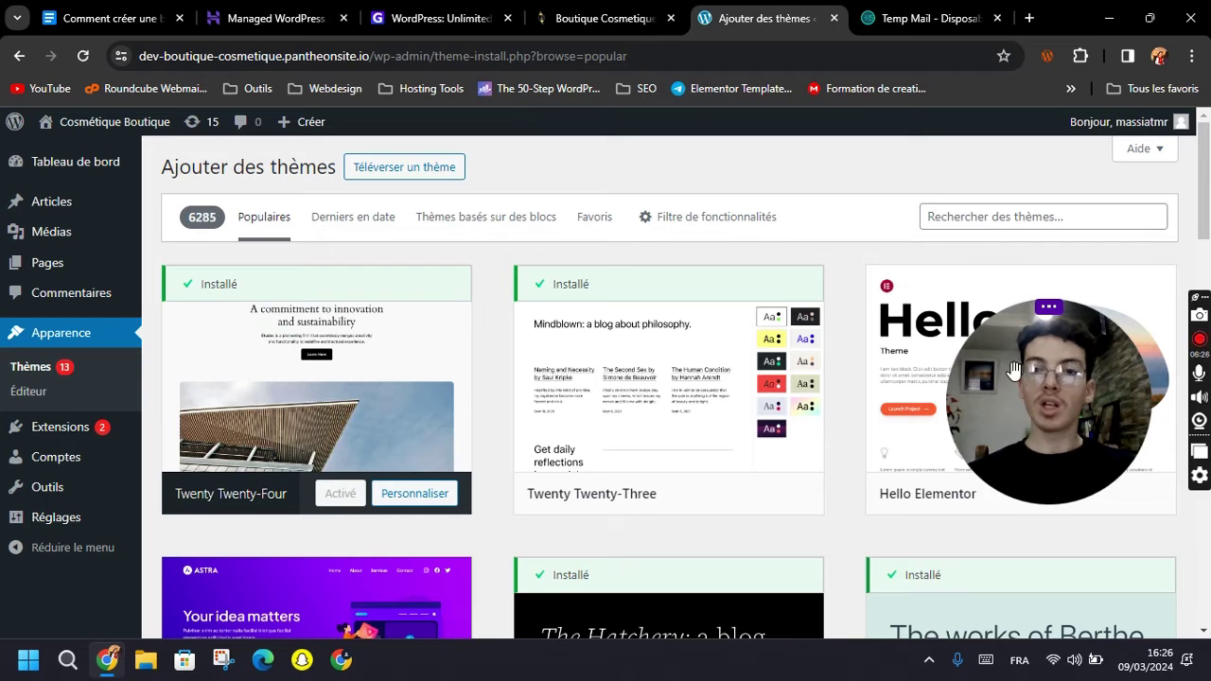
{"action": "scroll", "coordinate": [904, 341], "scroll_direction": "down", "scroll_amount": 2}
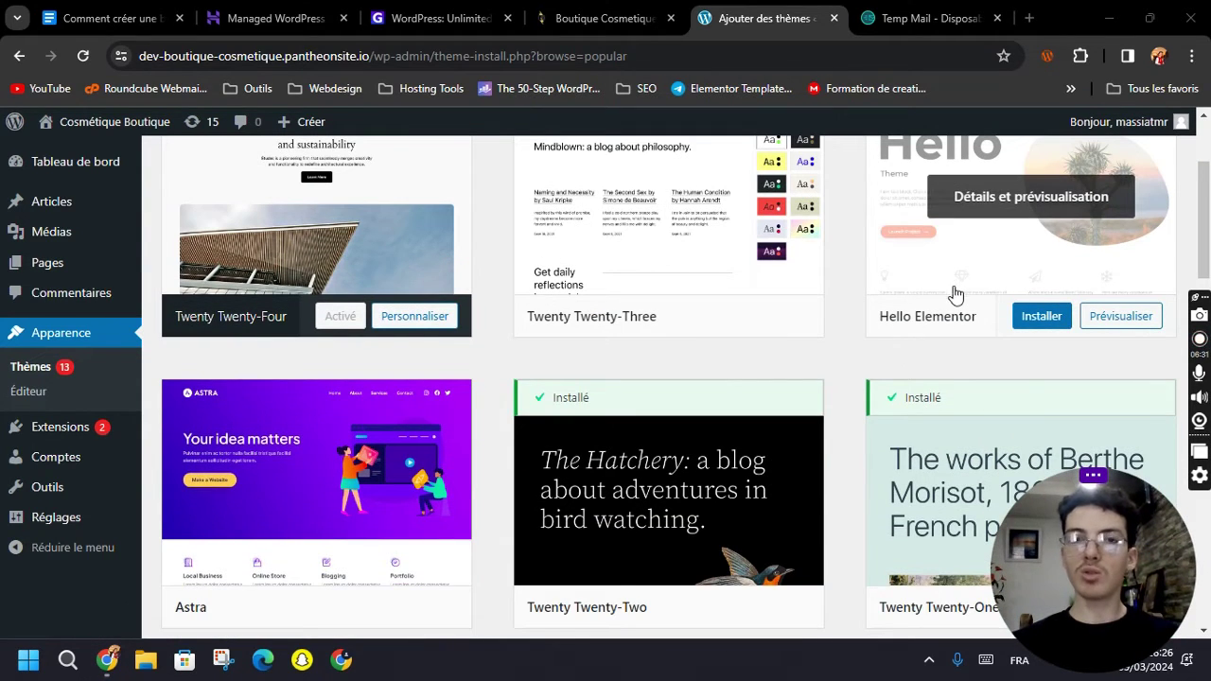
{"action": "left_click", "coordinate": [1018, 318]}
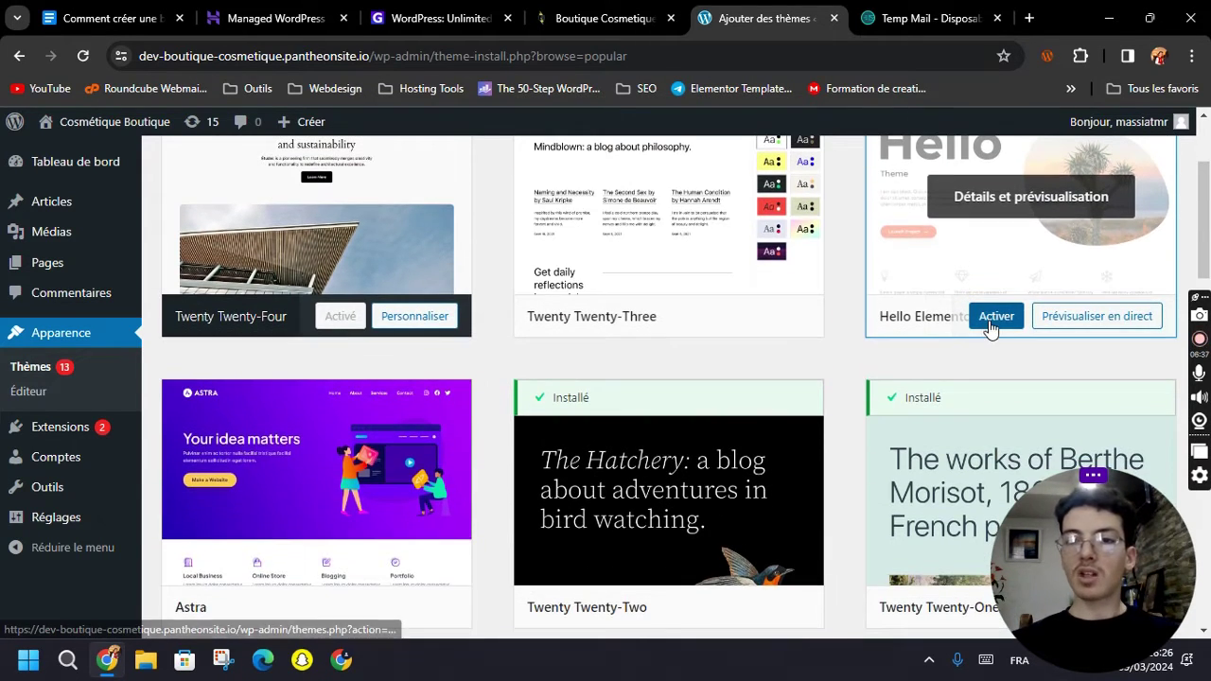
{"action": "left_click", "coordinate": [994, 321]}
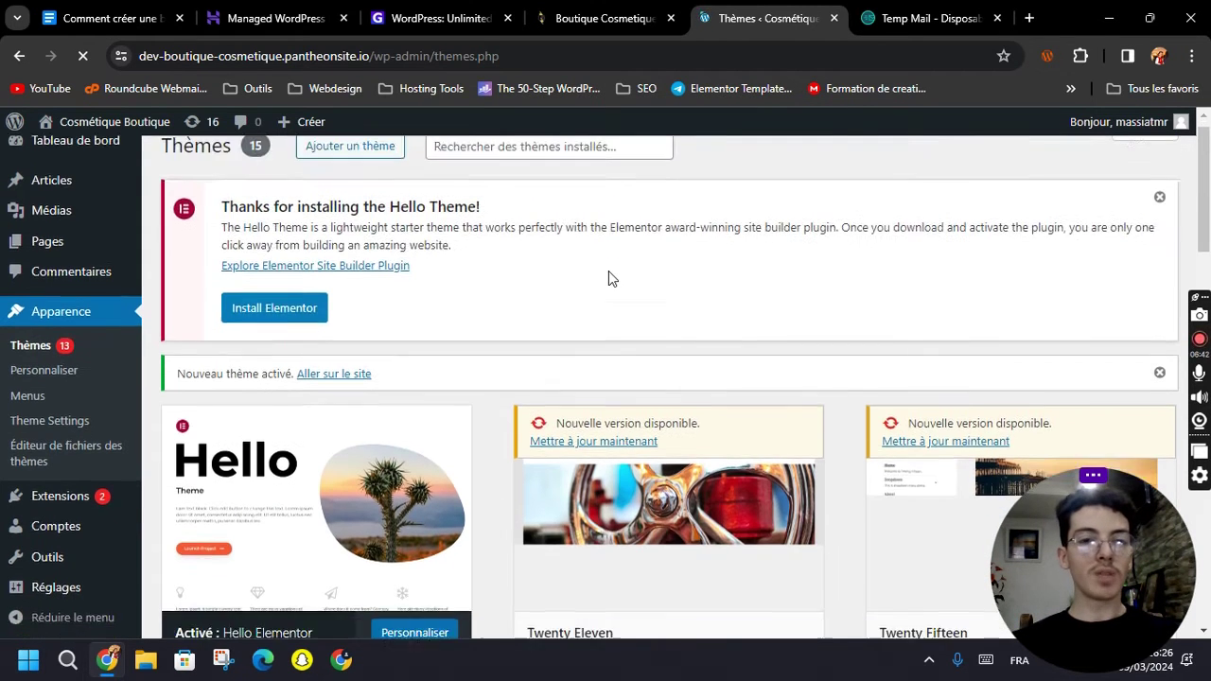
Turn on automatic updates for Hello Elementor from its theme details.
{"action": "scroll", "coordinate": [567, 279], "scroll_direction": "down", "scroll_amount": 1}
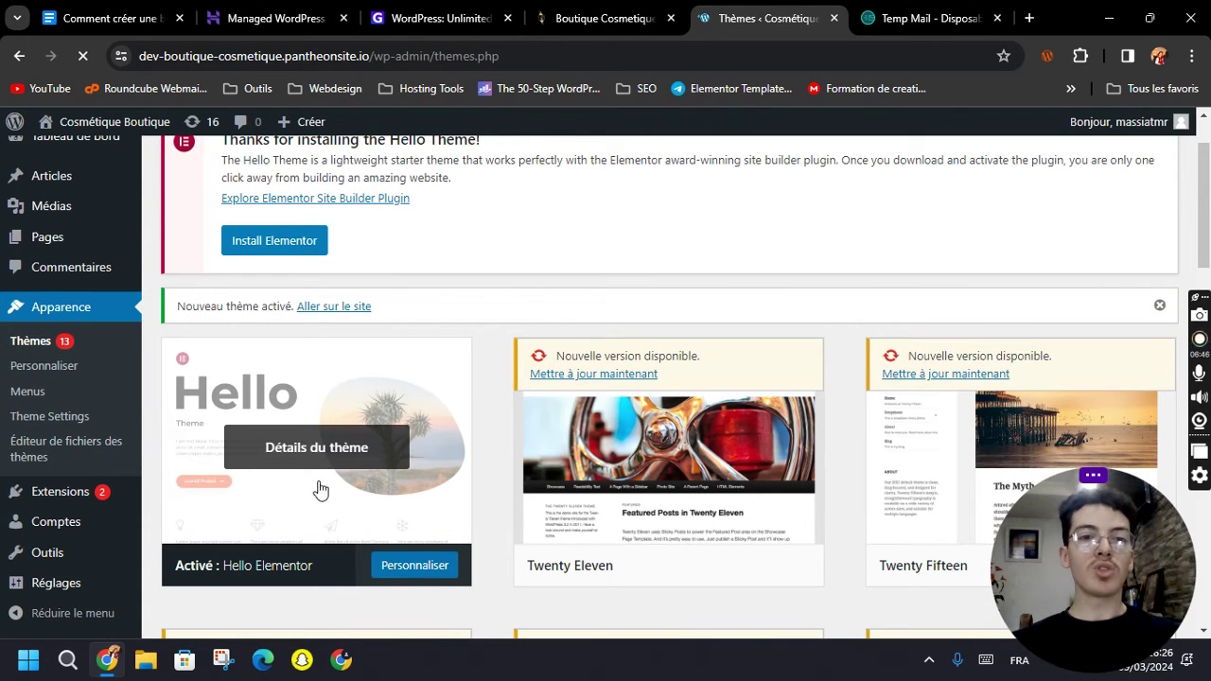
{"action": "left_click", "coordinate": [283, 466]}
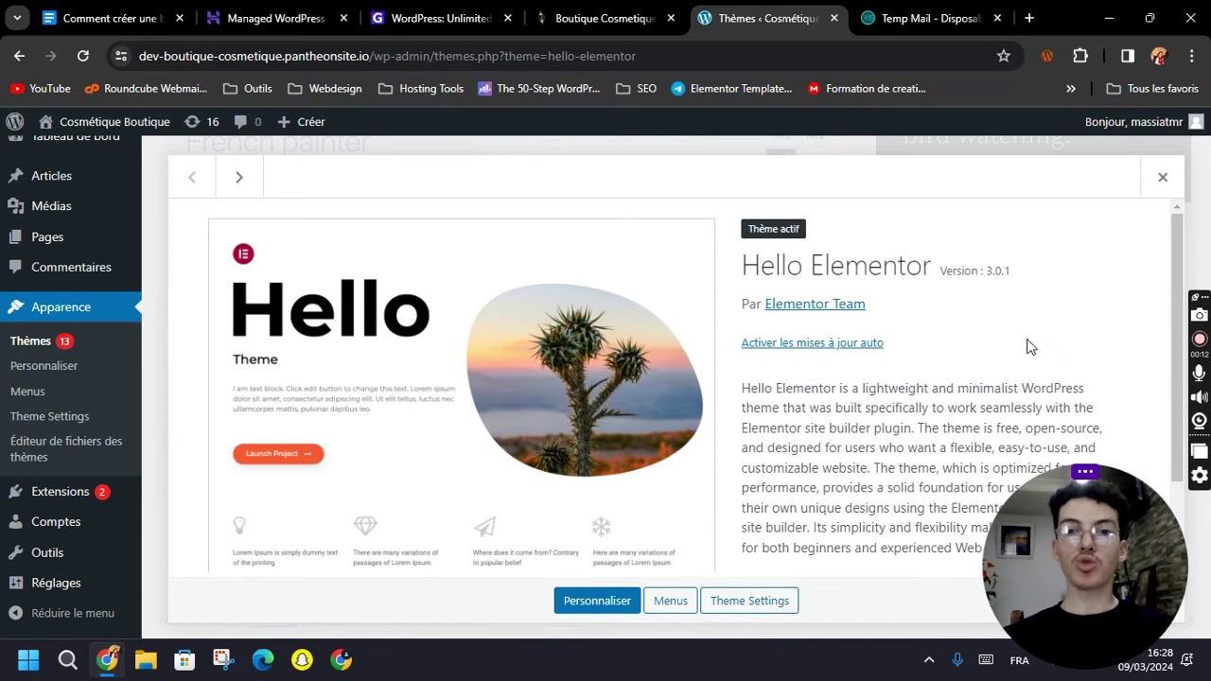
{"action": "left_click", "coordinate": [810, 346]}
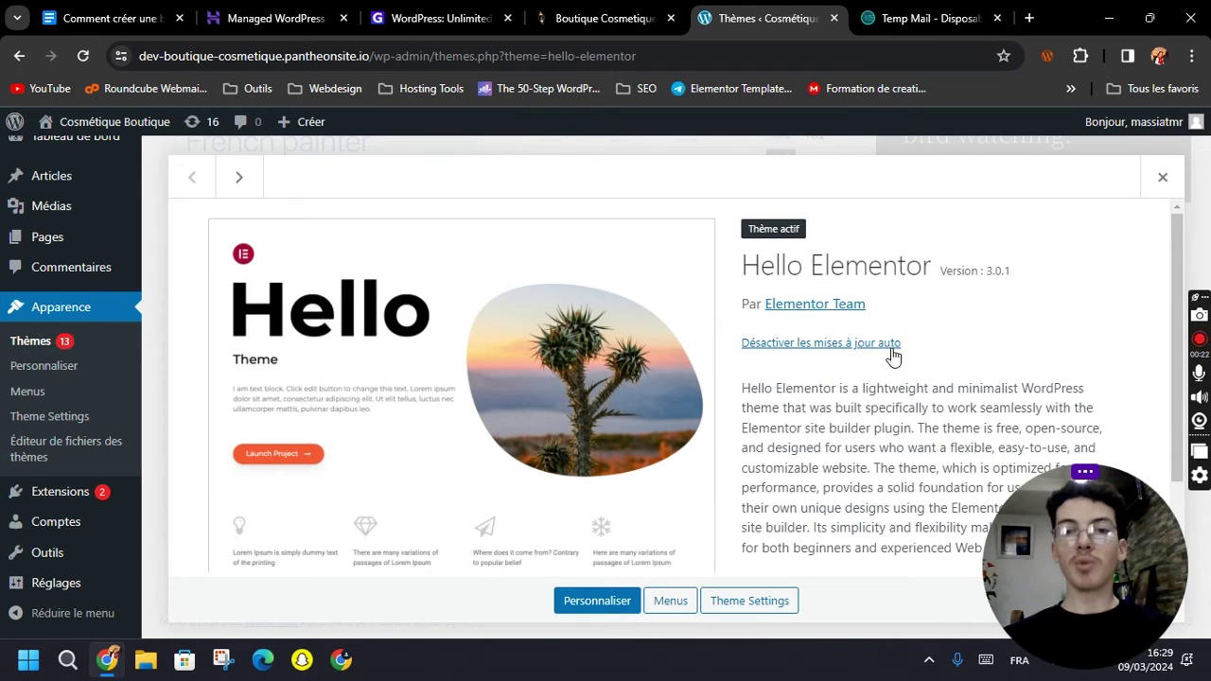
{"action": "left_click", "coordinate": [1162, 177]}
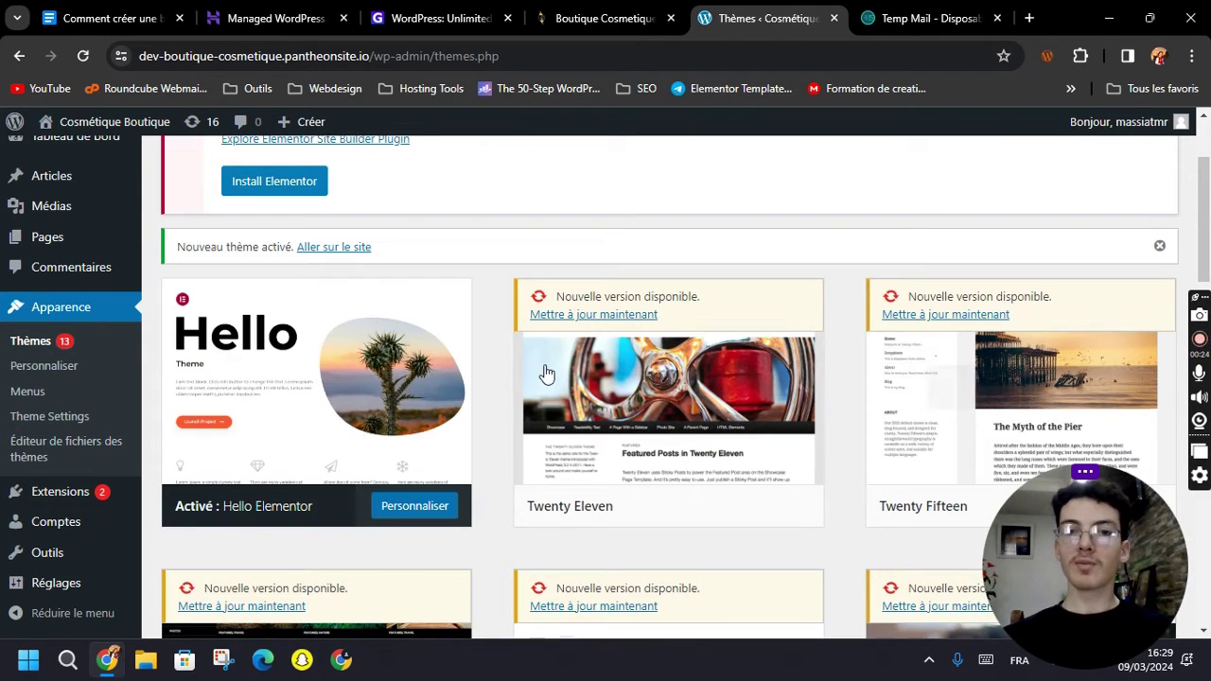
{"action": "scroll", "coordinate": [57, 444], "scroll_direction": "down", "scroll_amount": 1}
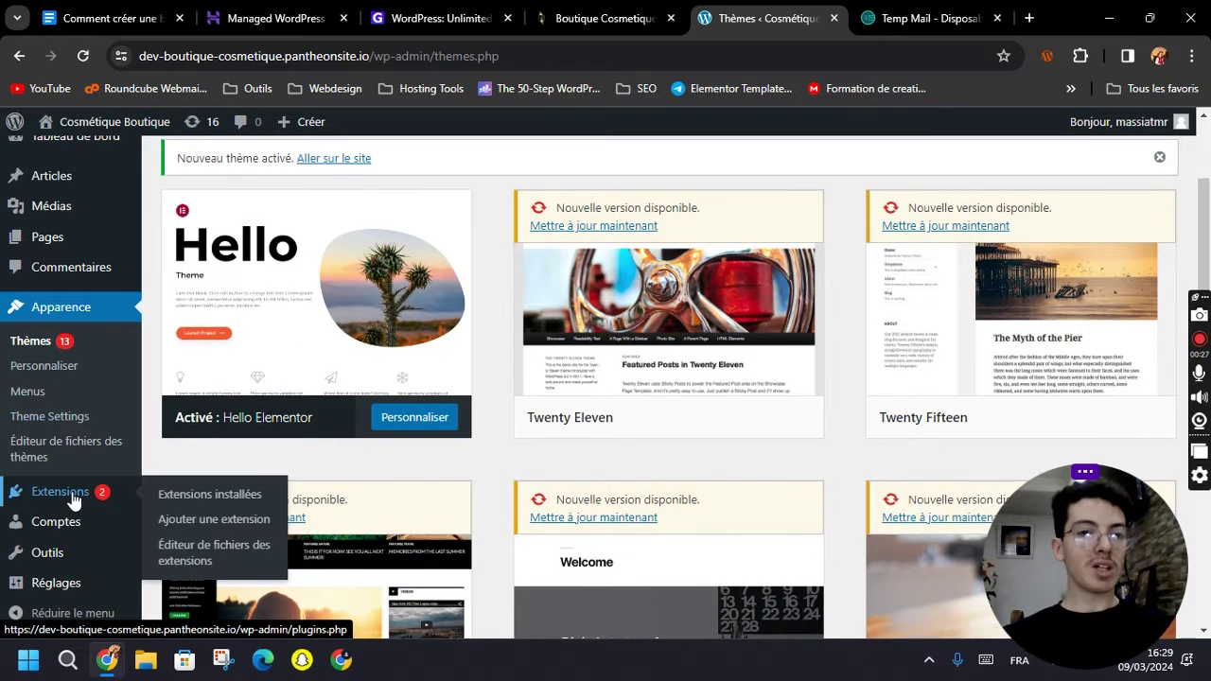
Bulk-delete the Akismet and Hello Dolly plugins.
{"action": "left_click", "coordinate": [52, 502]}
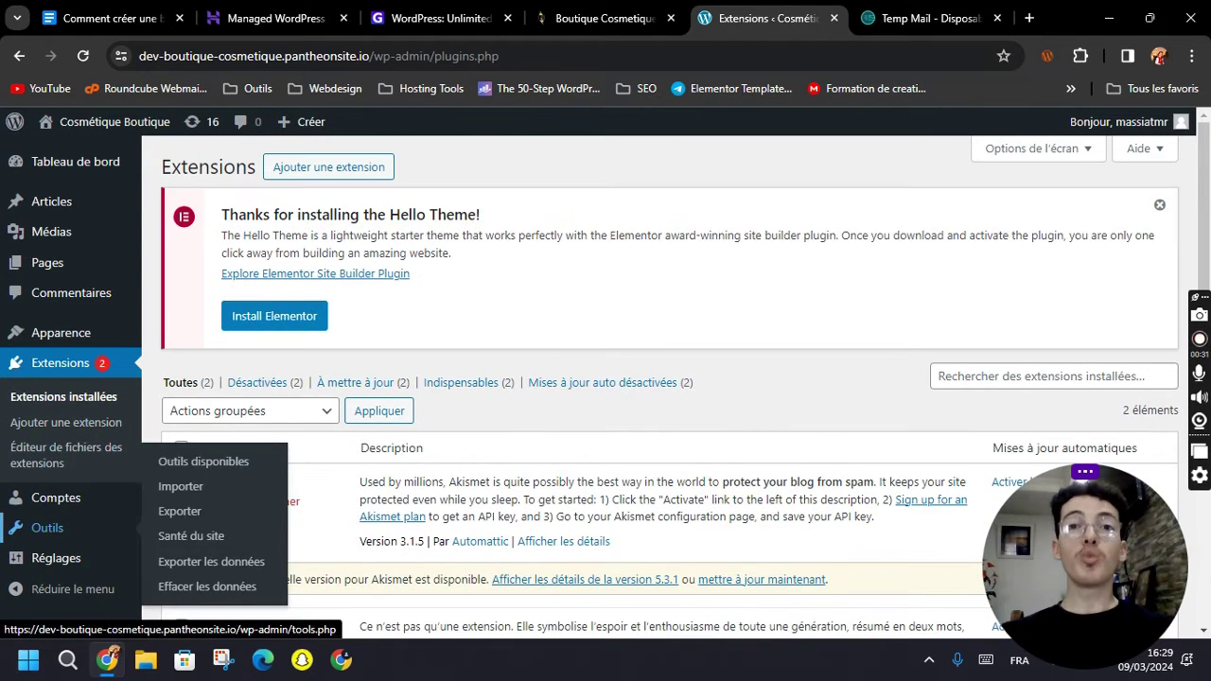
{"action": "scroll", "coordinate": [624, 319], "scroll_direction": "down", "scroll_amount": 3}
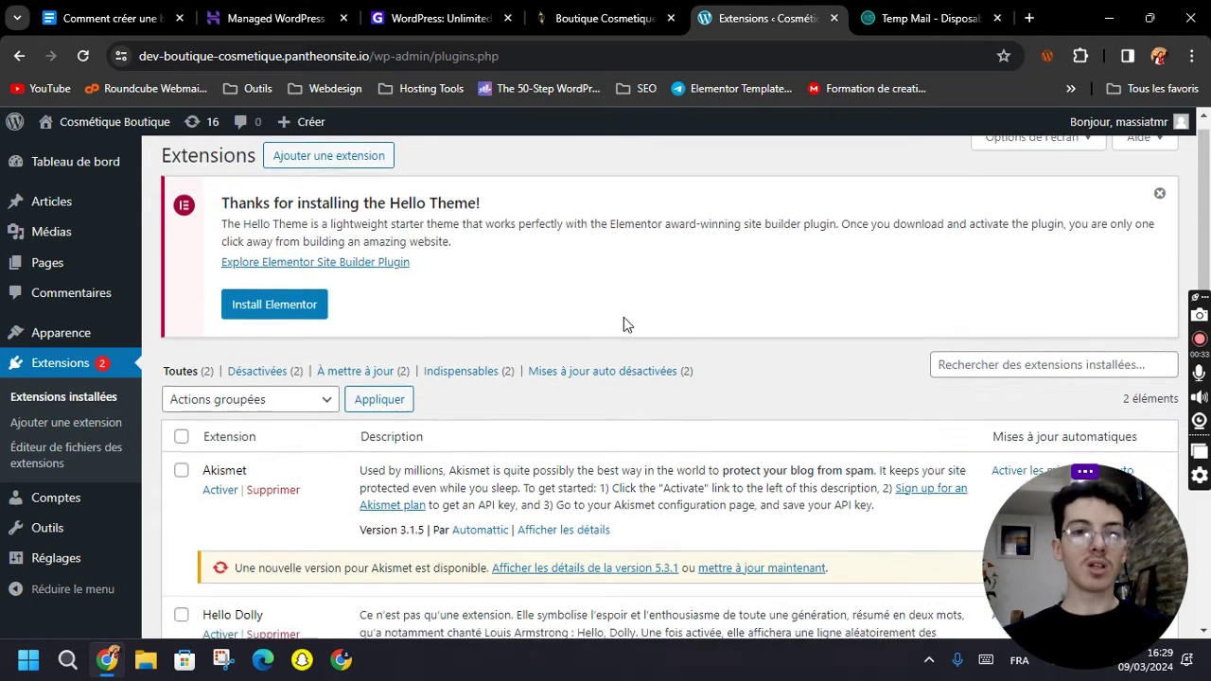
{"action": "scroll", "coordinate": [306, 422], "scroll_direction": "up", "scroll_amount": 1}
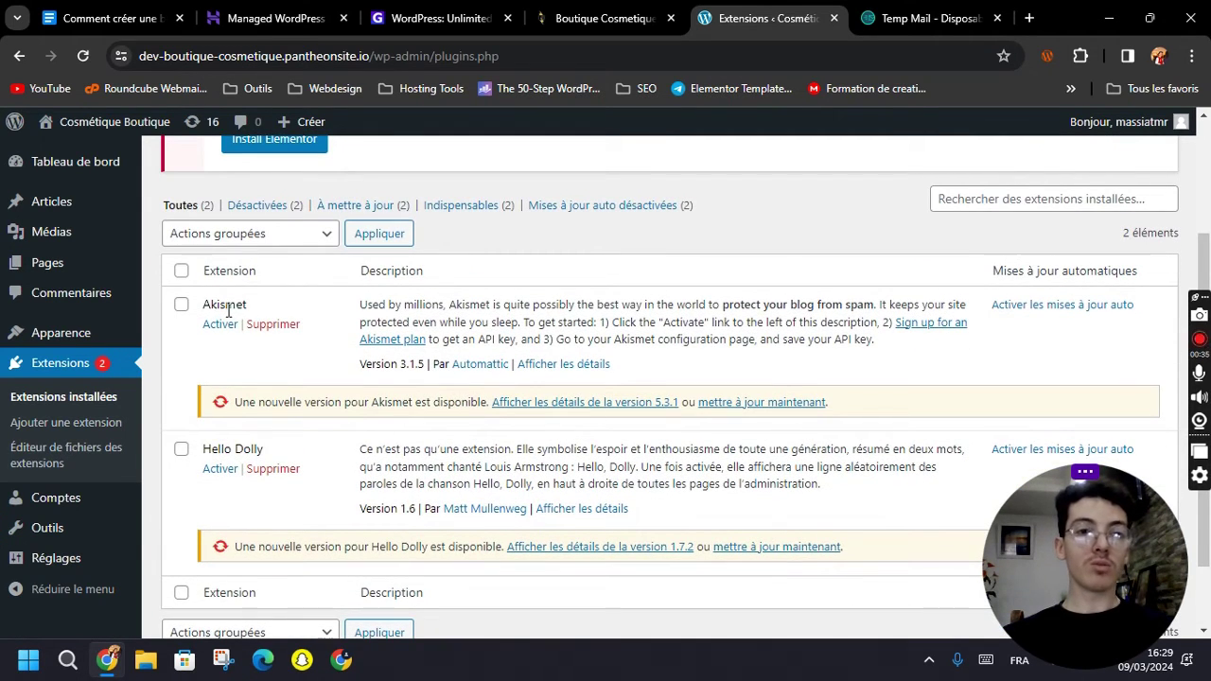
{"action": "left_click", "coordinate": [180, 271]}
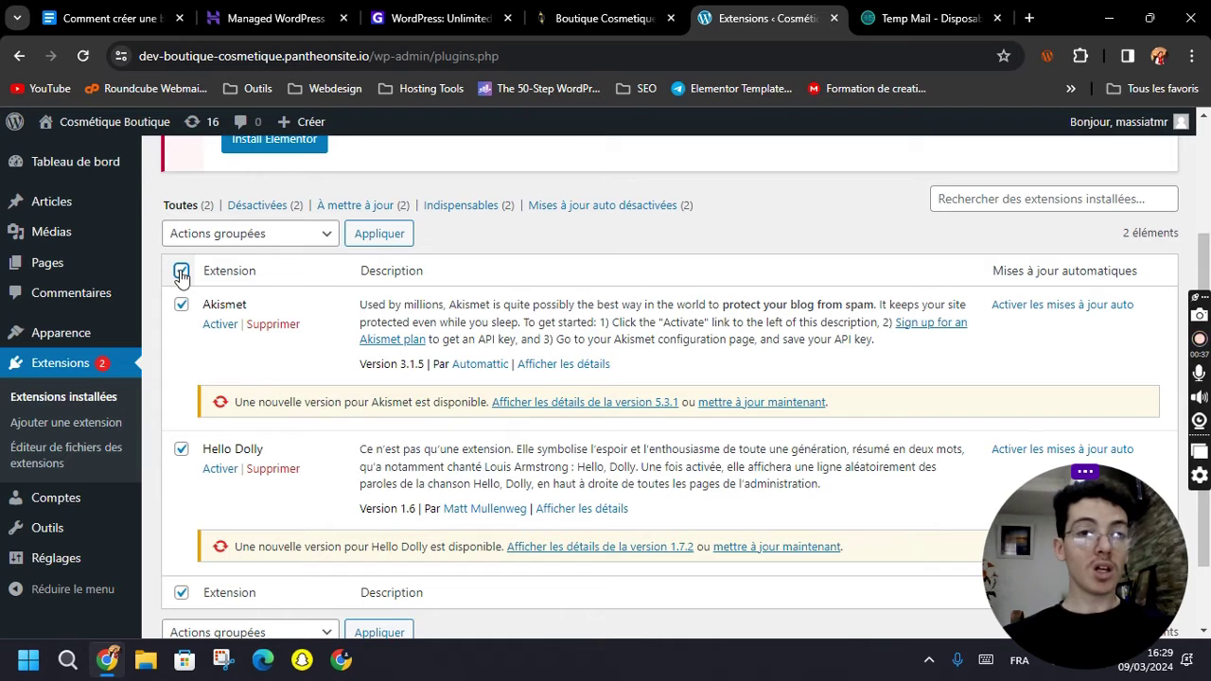
{"action": "left_click", "coordinate": [238, 232]}
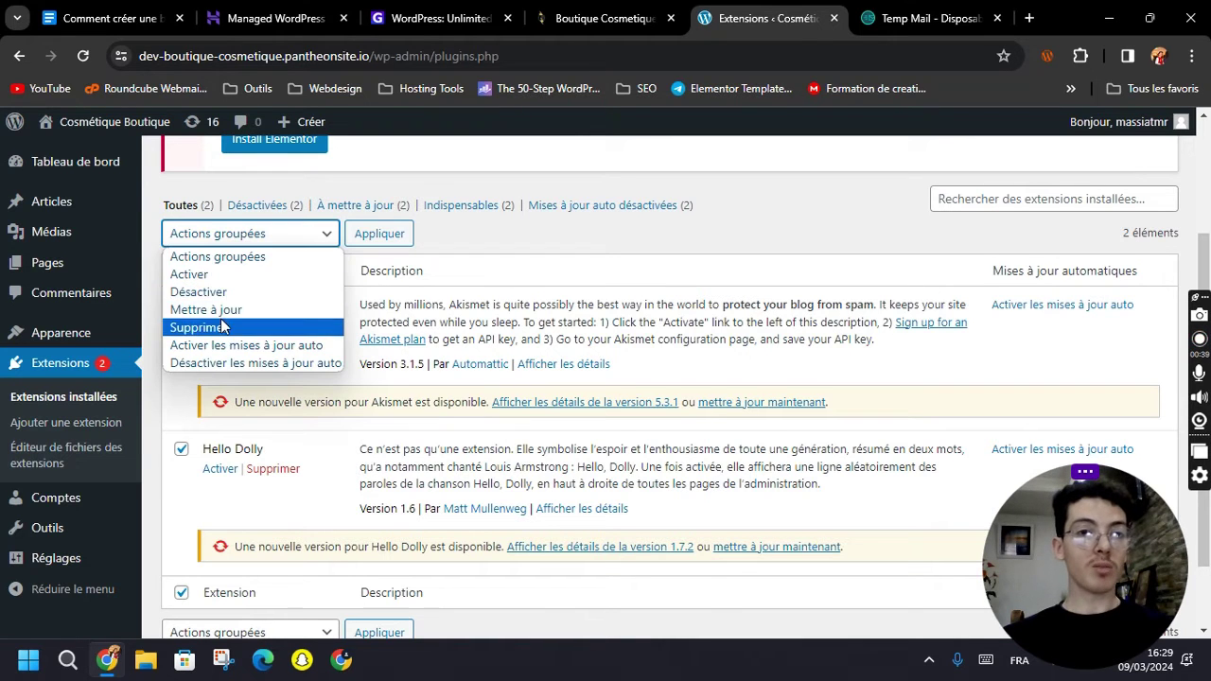
{"action": "left_click", "coordinate": [221, 327]}
{"action": "left_click", "coordinate": [379, 233]}
{"action": "left_click", "coordinate": [677, 188]}
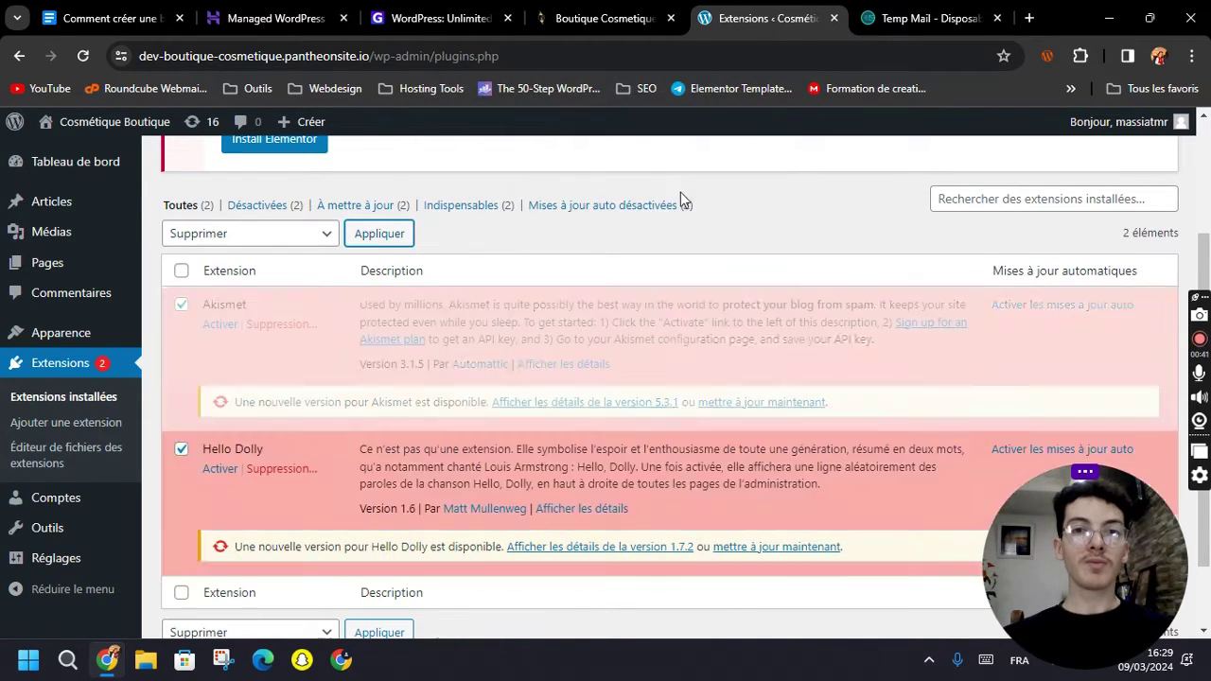
Install and activate the Elementor 3.19.4 plugin.
{"action": "scroll", "coordinate": [425, 475], "scroll_direction": "up", "scroll_amount": 1}
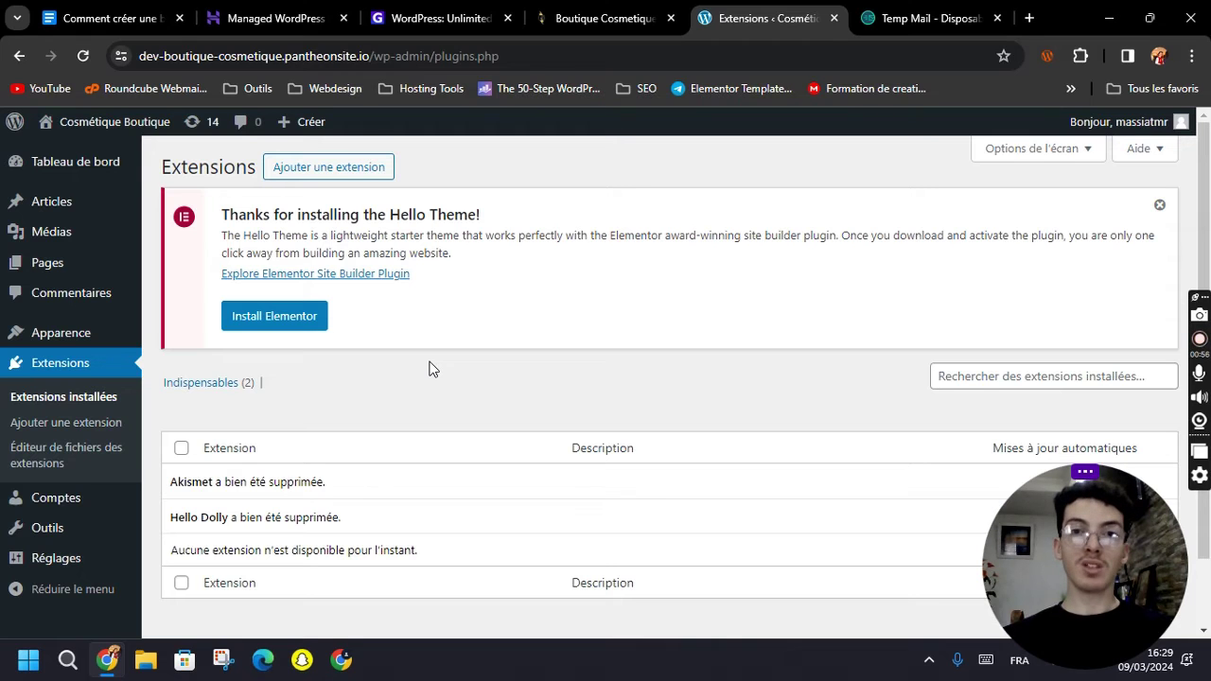
{"action": "scroll", "coordinate": [428, 369], "scroll_direction": "down", "scroll_amount": 1}
{"action": "scroll", "coordinate": [425, 378], "scroll_direction": "up", "scroll_amount": 1}
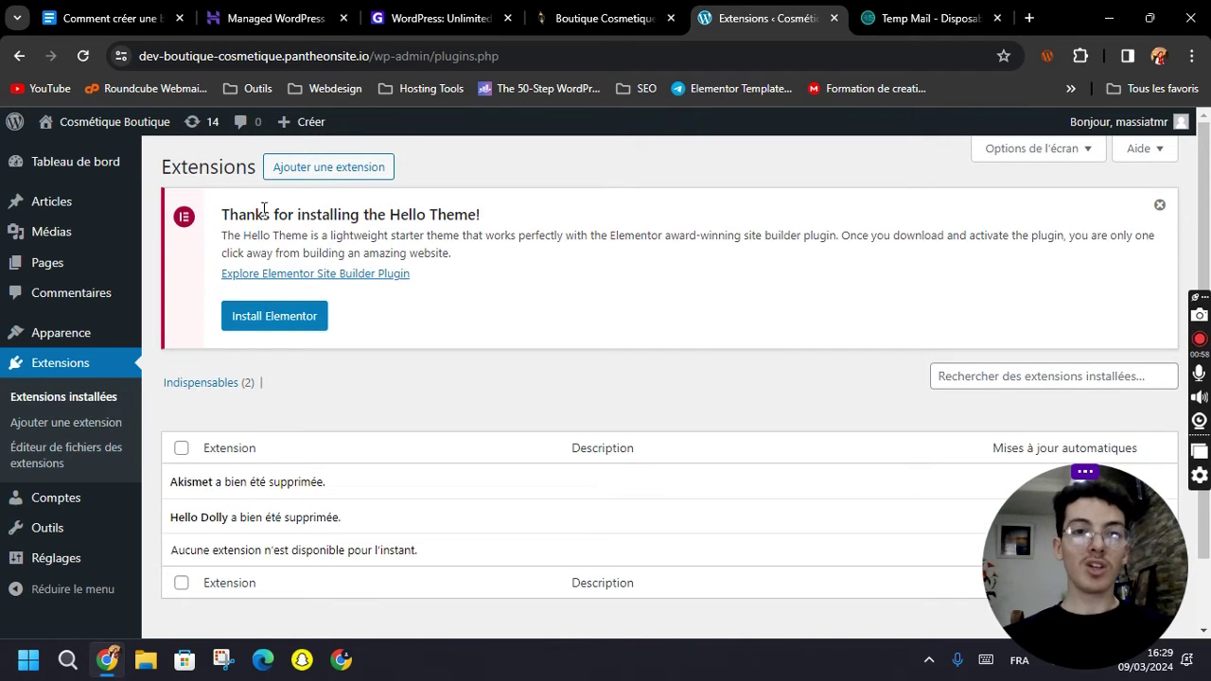
{"action": "left_click", "coordinate": [286, 327]}
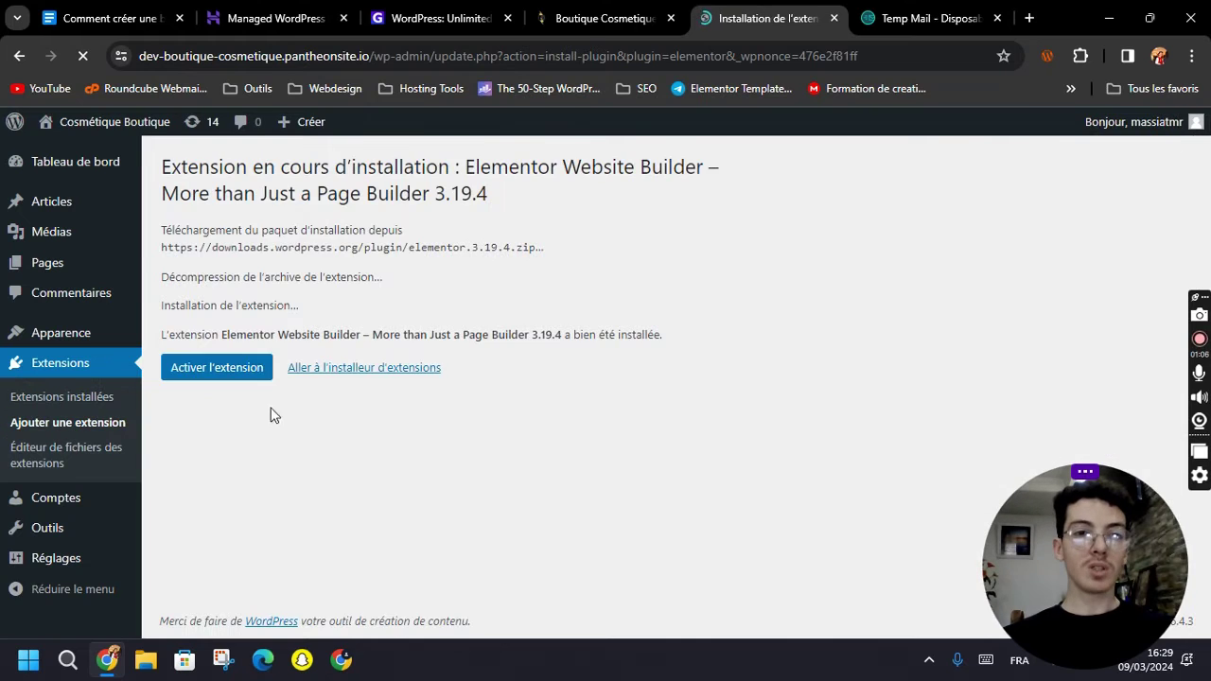
{"action": "left_click", "coordinate": [206, 371]}
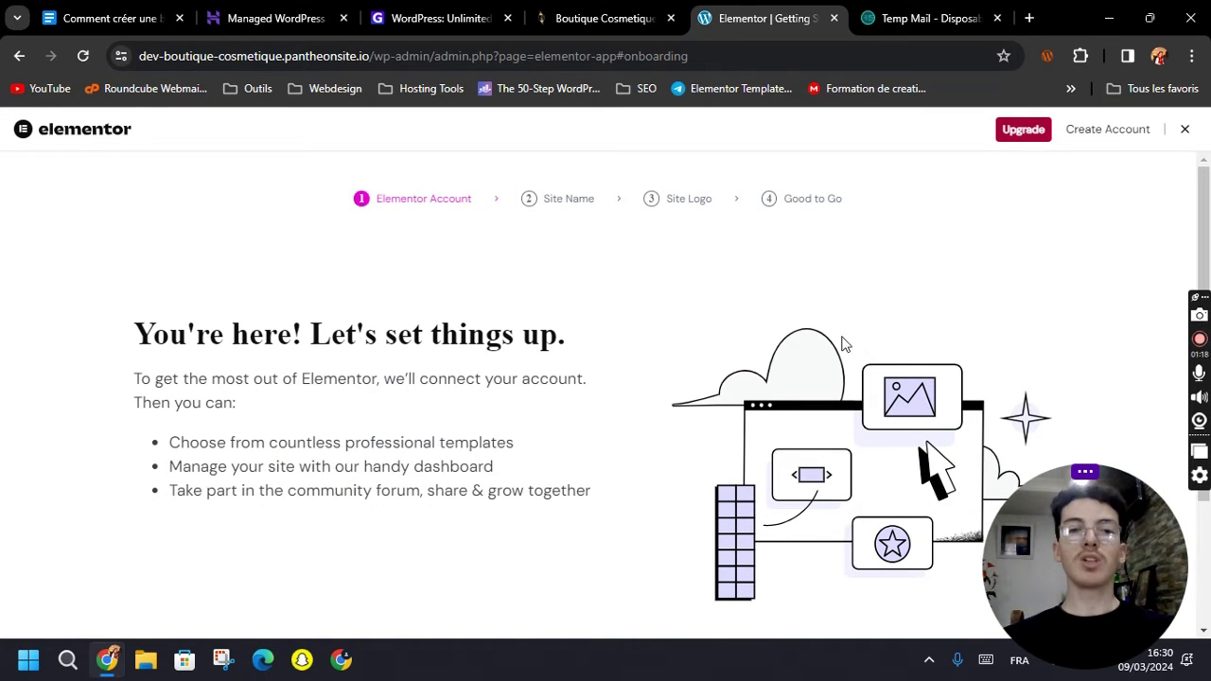
Skip the account, site name and logo onboarding steps and start a blank page.
{"action": "scroll", "coordinate": [813, 350], "scroll_direction": "down", "scroll_amount": 2}
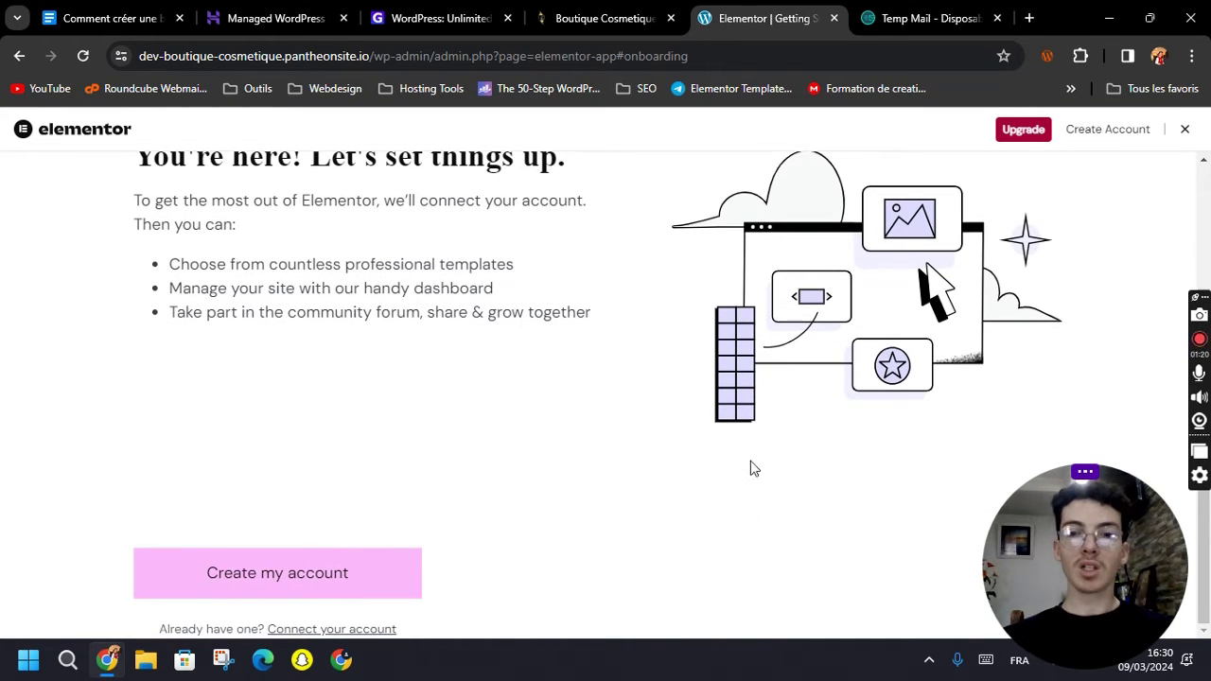
{"action": "scroll", "coordinate": [751, 467], "scroll_direction": "up", "scroll_amount": 2}
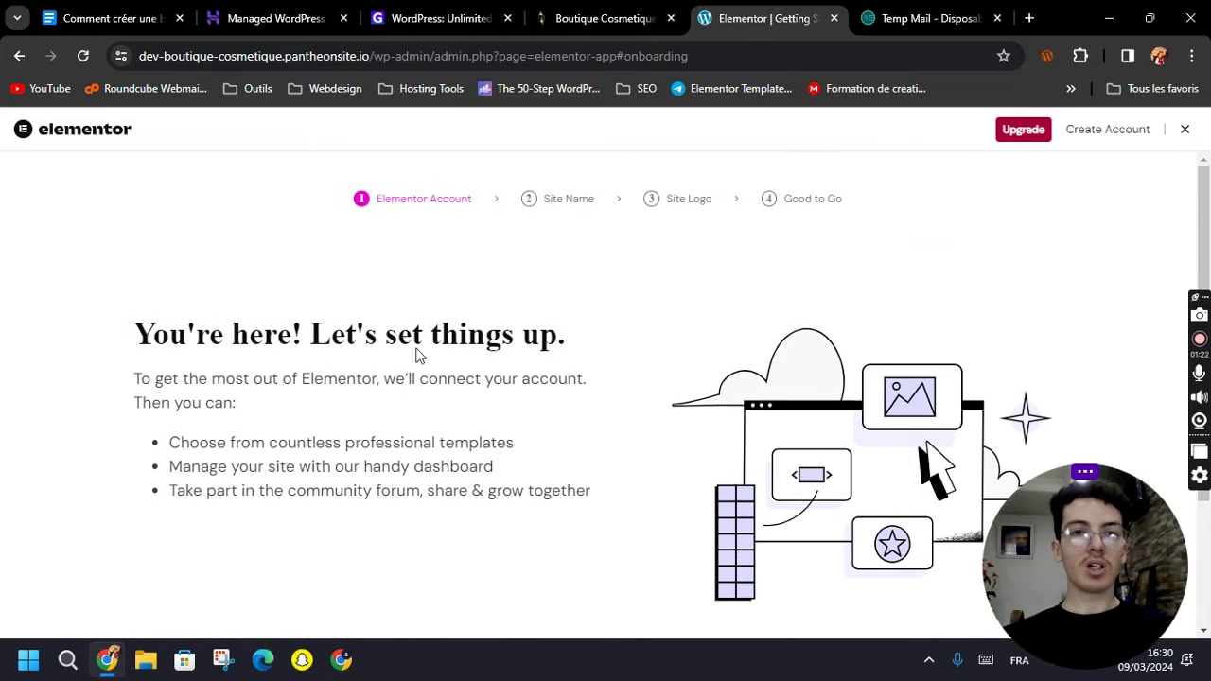
{"action": "scroll", "coordinate": [599, 383], "scroll_direction": "down", "scroll_amount": 2}
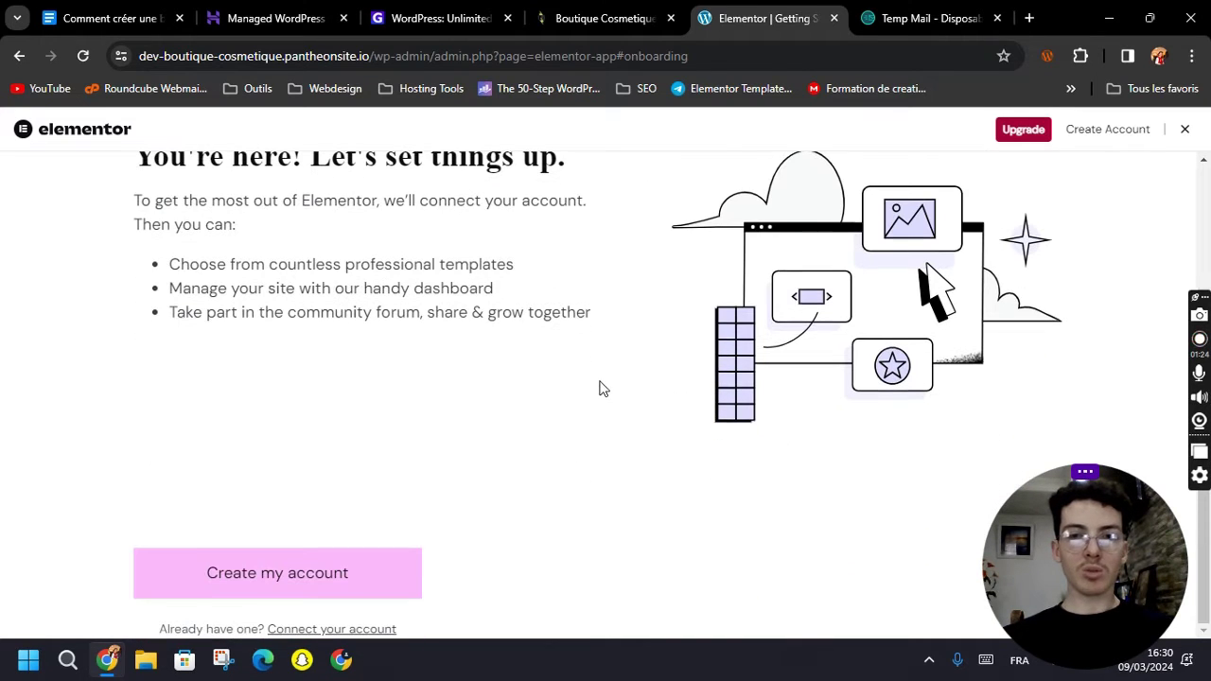
{"action": "left_click_drag", "start_coordinate": [1086, 568], "coordinate": [748, 508]}
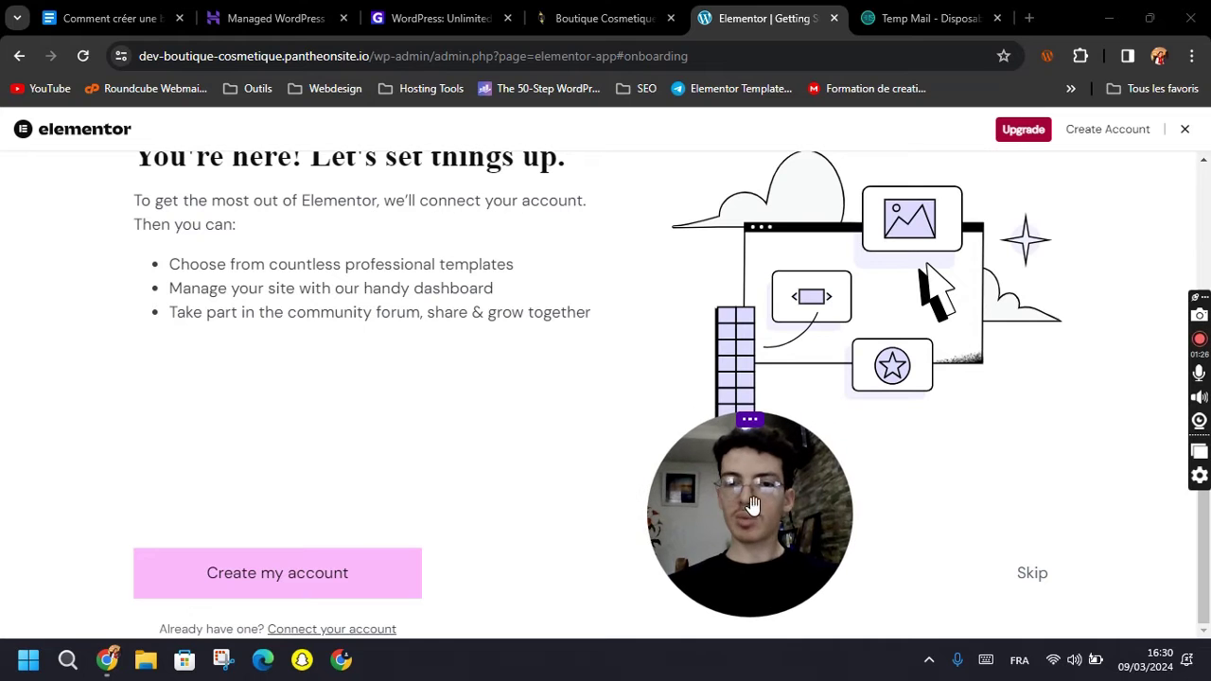
{"action": "left_click", "coordinate": [1045, 574]}
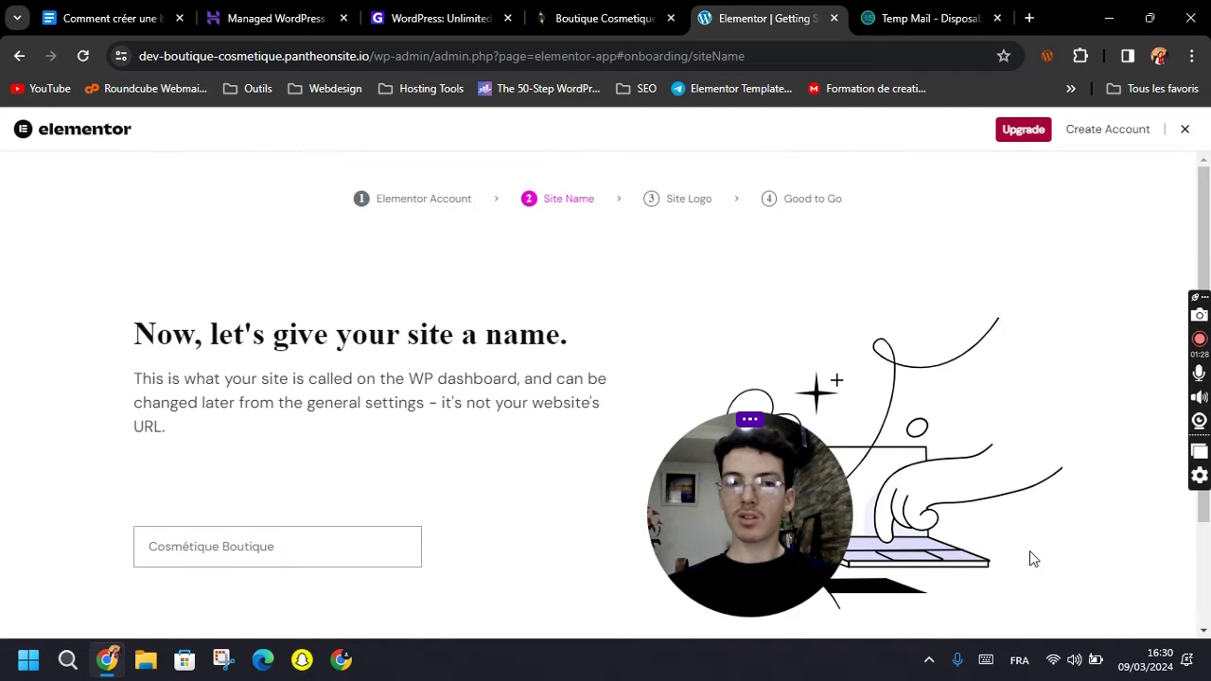
{"action": "scroll", "coordinate": [1026, 554], "scroll_direction": "down", "scroll_amount": 1}
{"action": "left_click", "coordinate": [1029, 610]}
{"action": "scroll", "coordinate": [1021, 568], "scroll_direction": "down", "scroll_amount": 2}
{"action": "left_click", "coordinate": [1038, 611]}
{"action": "scroll", "coordinate": [1026, 544], "scroll_direction": "down", "scroll_amount": 2}
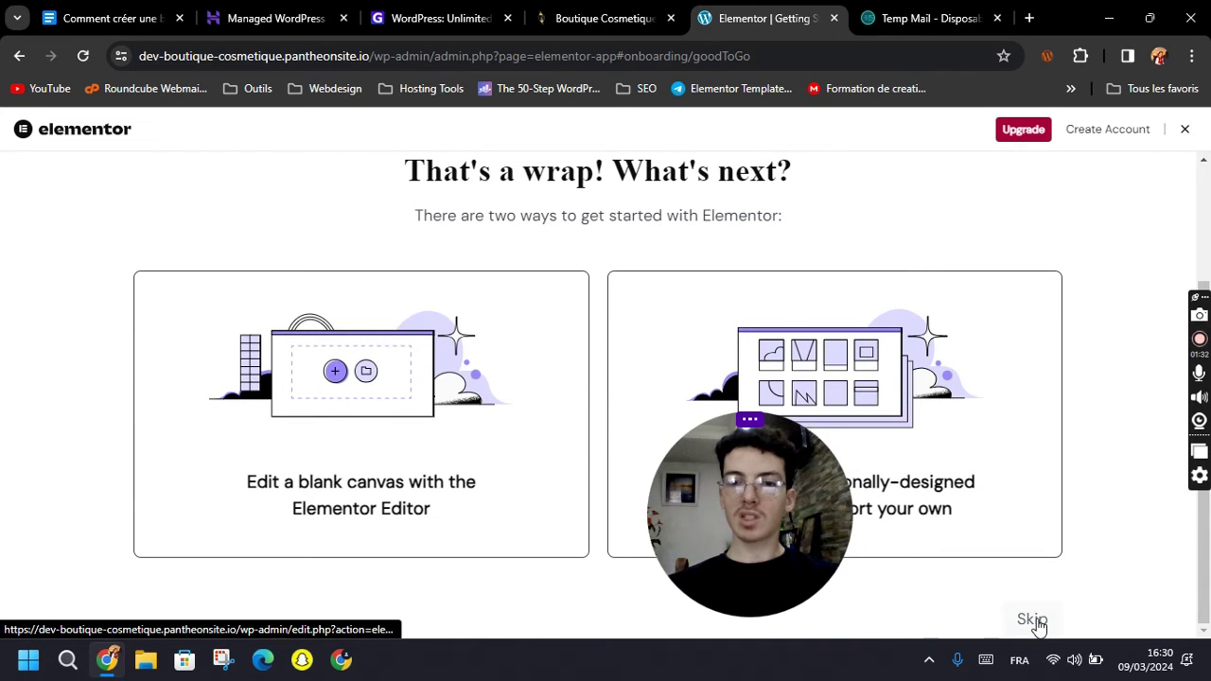
{"action": "left_click", "coordinate": [1041, 618]}
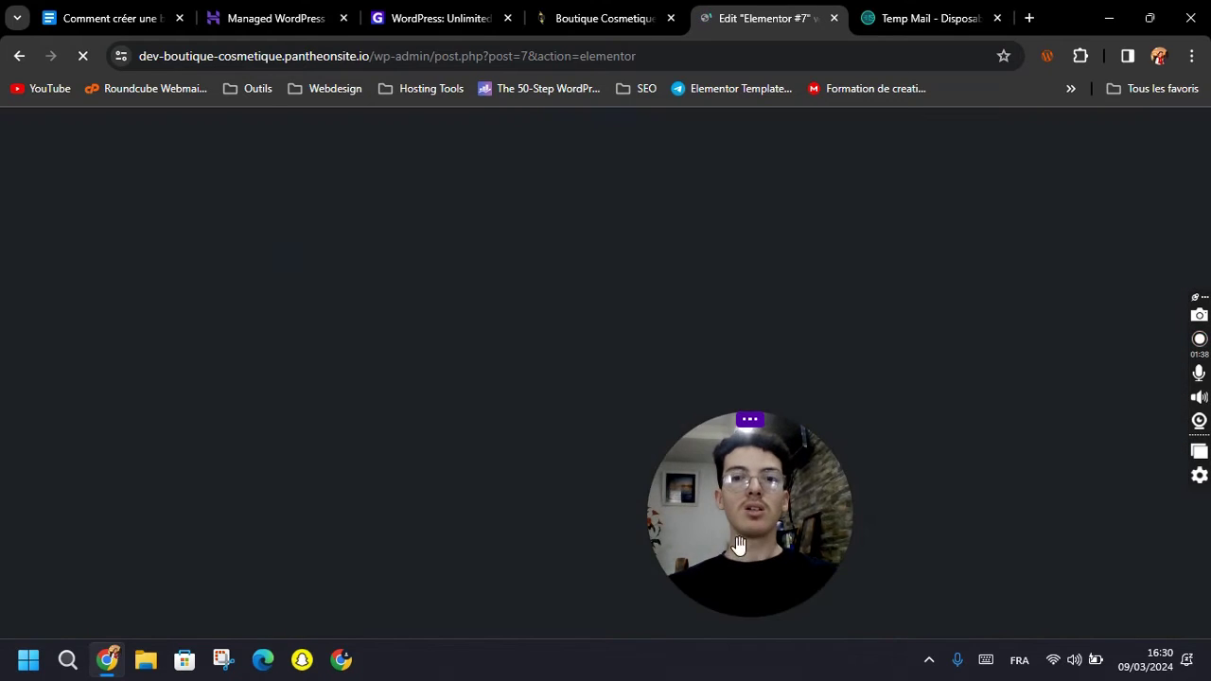
Set the browser zoom to 75% and dismiss the Elementor AI announcement.
{"action": "key", "text": "ctrl+minus"}
{"action": "key", "text": "ctrl+minus"}
{"action": "key", "text": "ctrl+minus"}
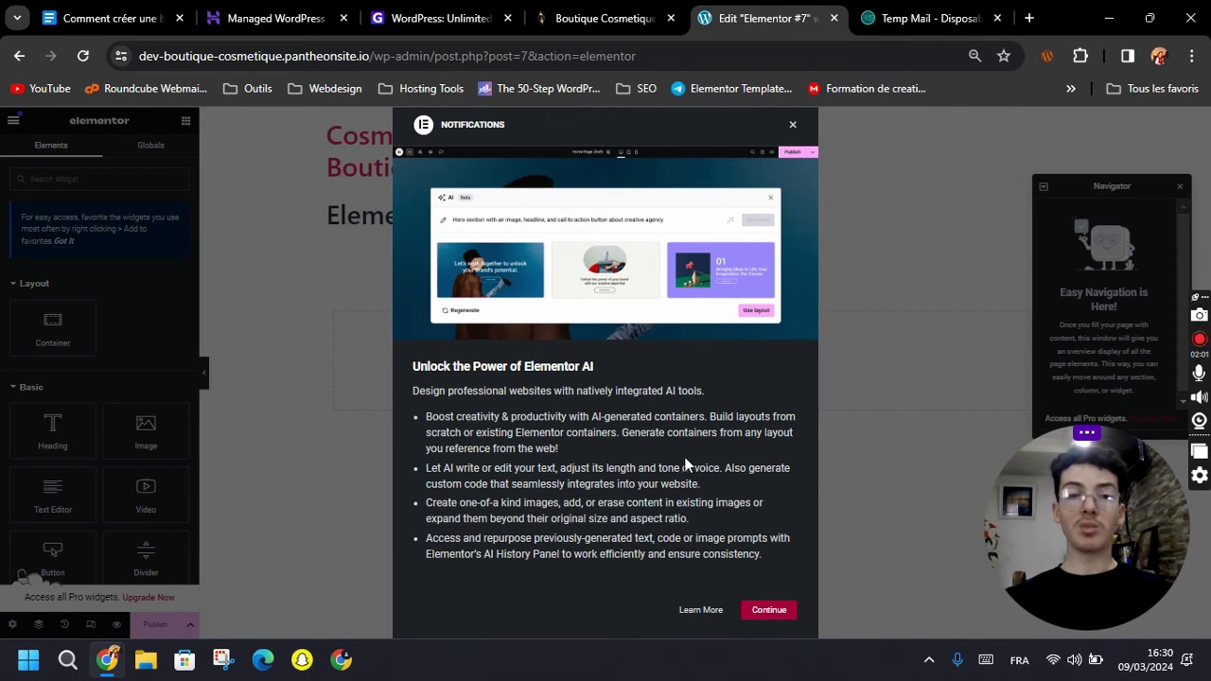
{"action": "key", "text": "ctrl+plus"}
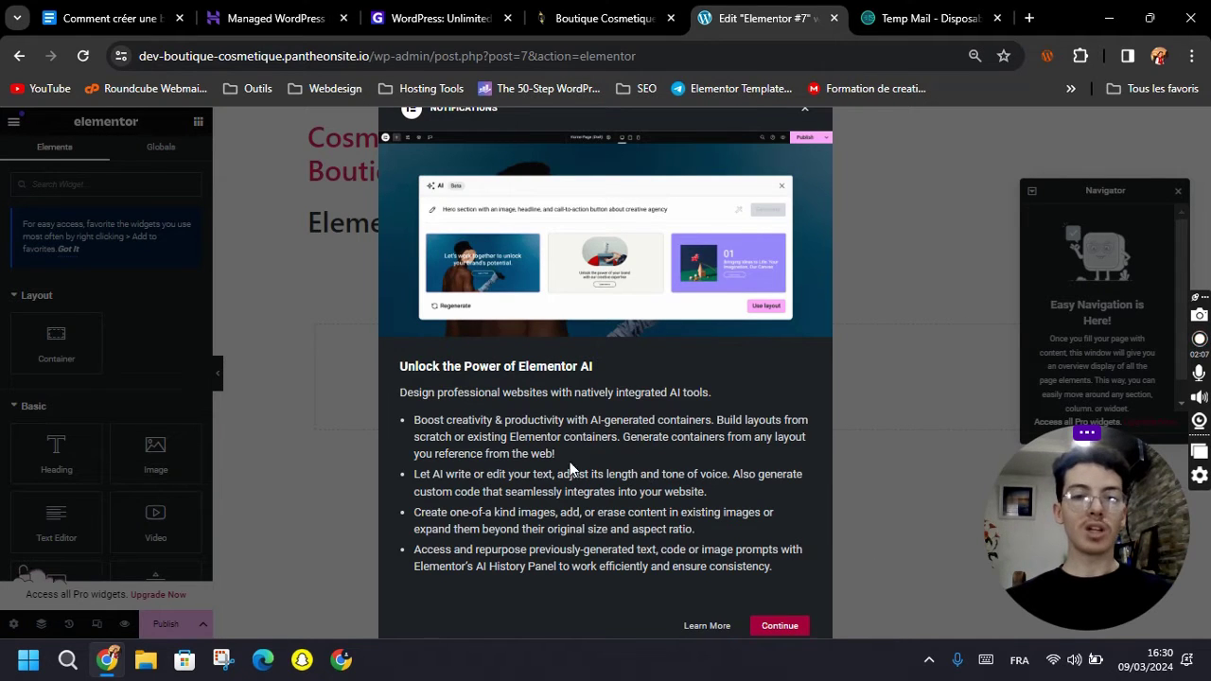
{"action": "key", "text": "ctrl+minus"}
{"action": "key", "text": "ctrl+minus"}
{"action": "key", "text": "ctrl+plus"}
{"action": "left_click", "coordinate": [767, 611]}
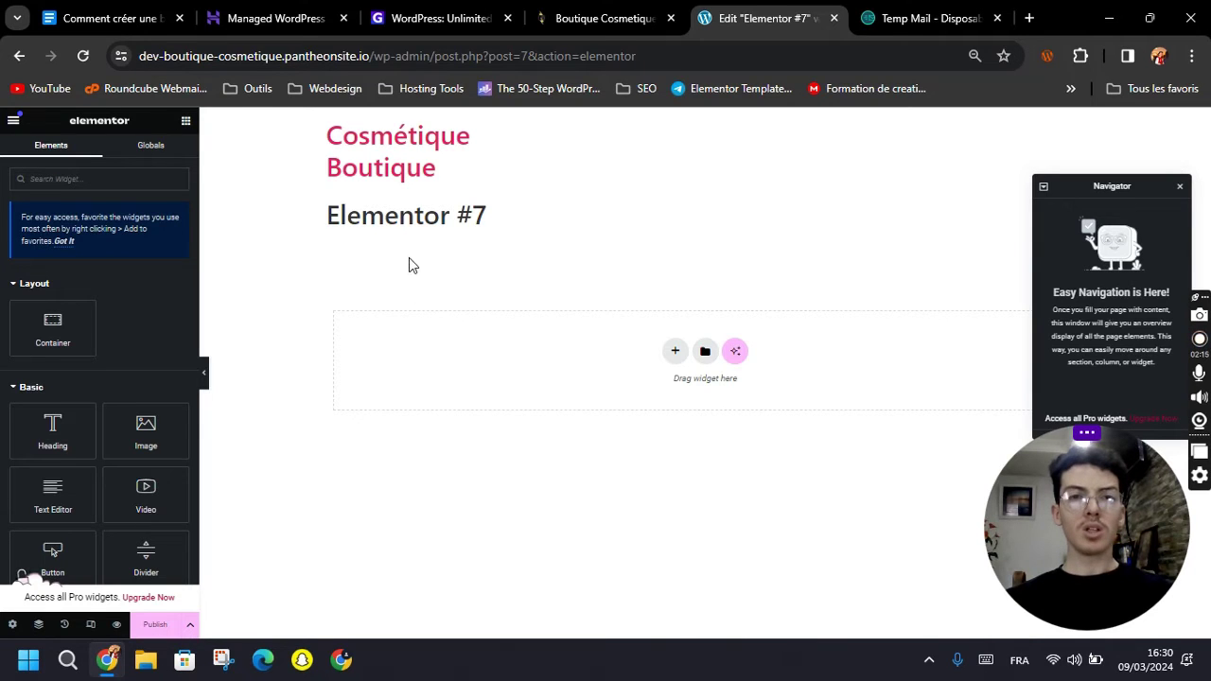
Trim the address back to /wp-admin/ to load the WordPress dashboard.
{"action": "left_click_drag", "start_coordinate": [437, 57], "coordinate": [687, 53]}
{"action": "key", "text": "BackSpace"}
{"action": "key", "text": "Return"}
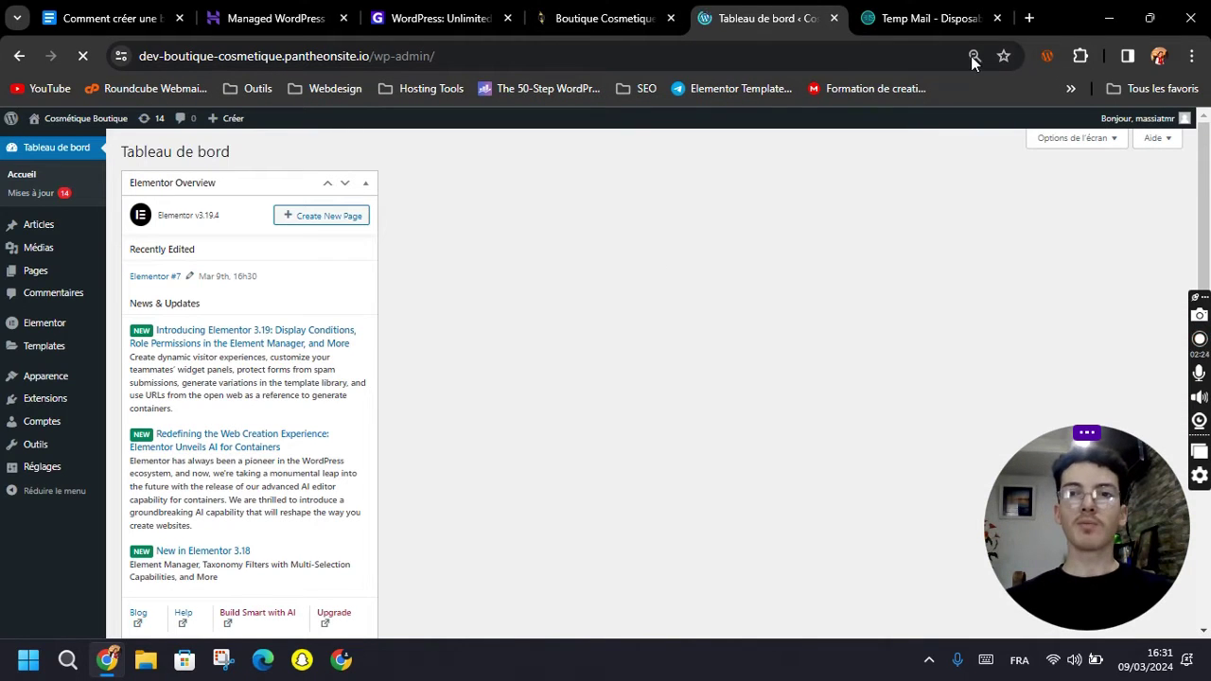
Reset the page zoom to 100% and start adding a new user account.
{"action": "left_click", "coordinate": [974, 56]}
{"action": "left_click", "coordinate": [967, 95]}
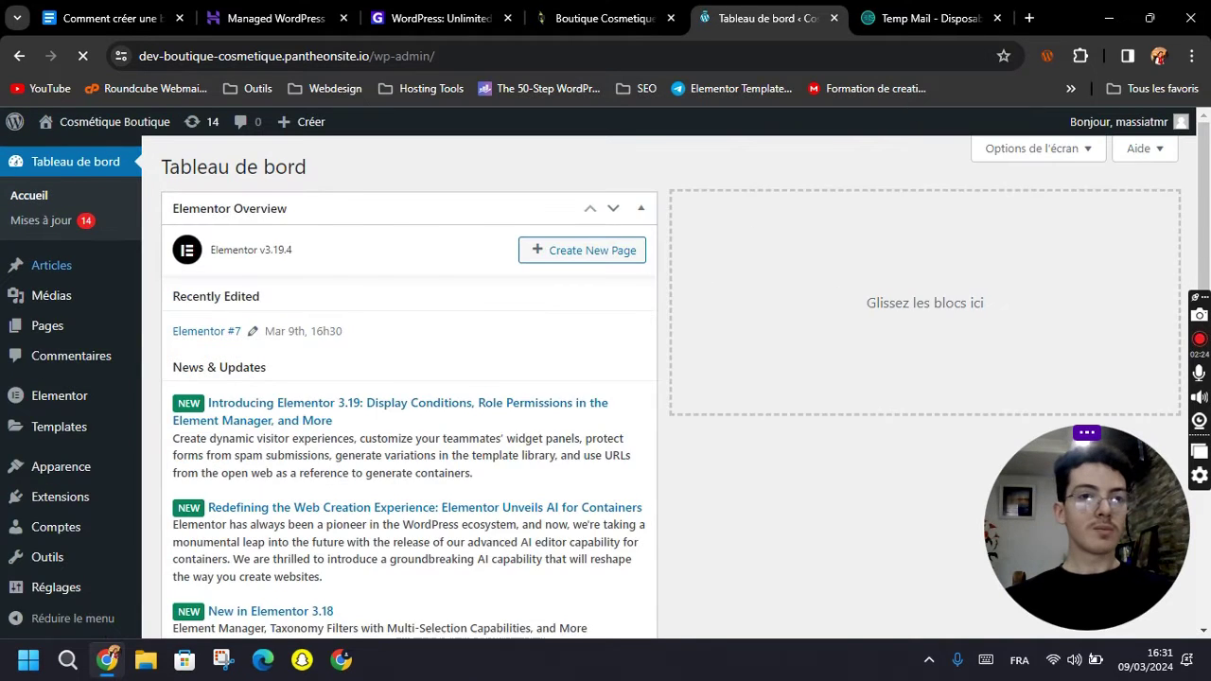
{"action": "scroll", "coordinate": [568, 379], "scroll_direction": "down", "scroll_amount": 2}
{"action": "mouse_move", "coordinate": [56, 528]}
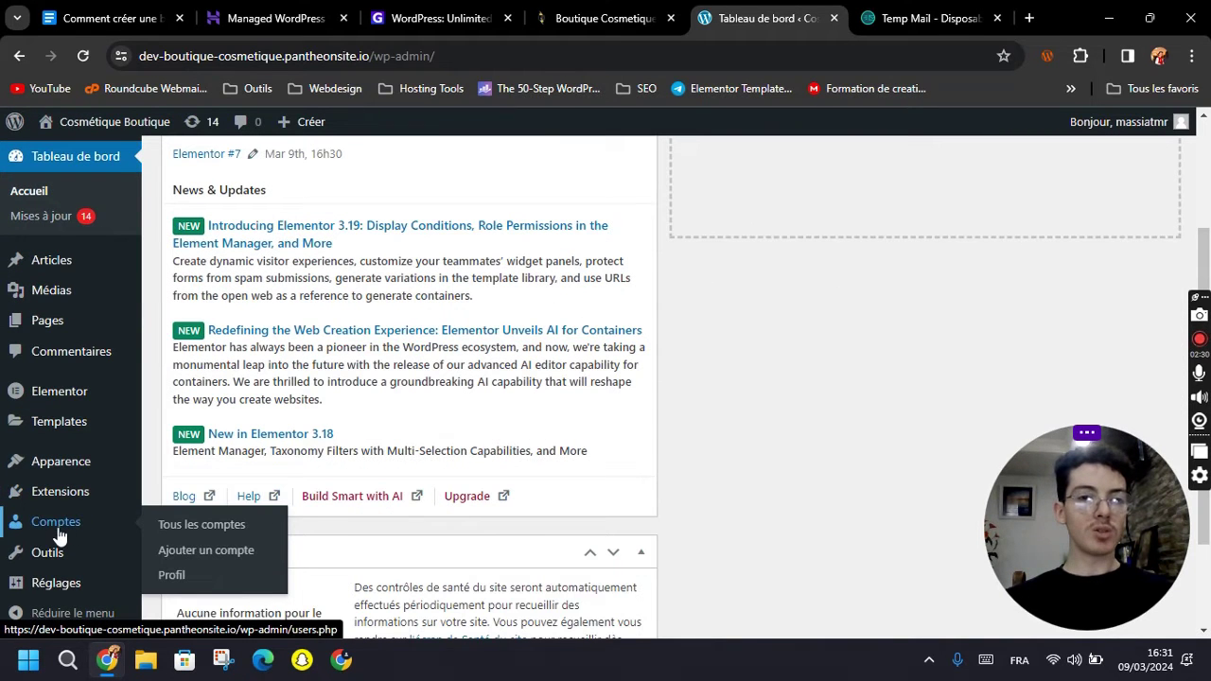
{"action": "left_click", "coordinate": [187, 527]}
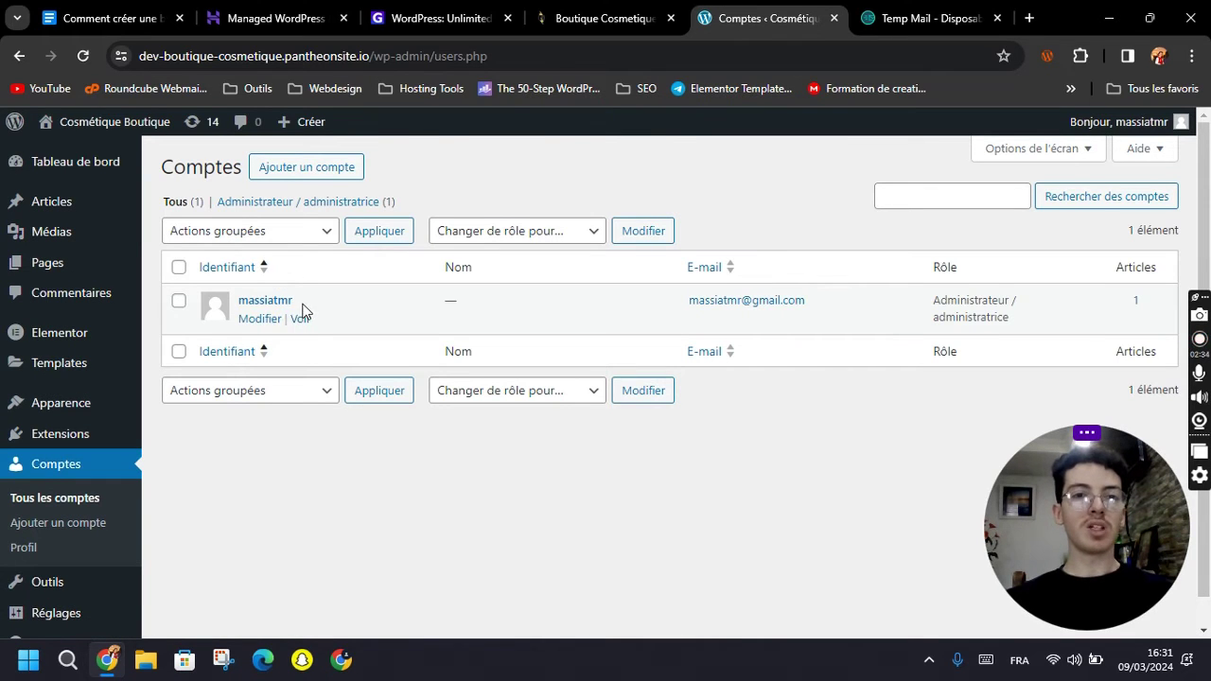
{"action": "left_click", "coordinate": [294, 176]}
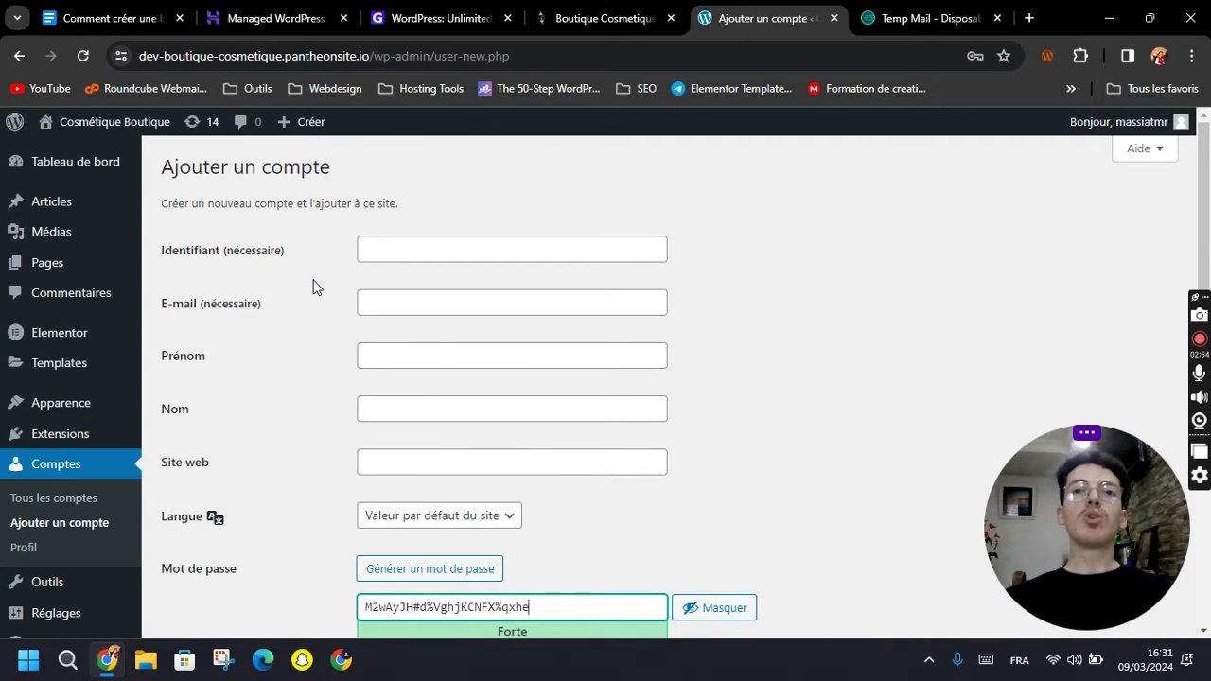
Go through the new account form fields and inspect the generated strong password.
{"action": "left_click", "coordinate": [324, 328]}
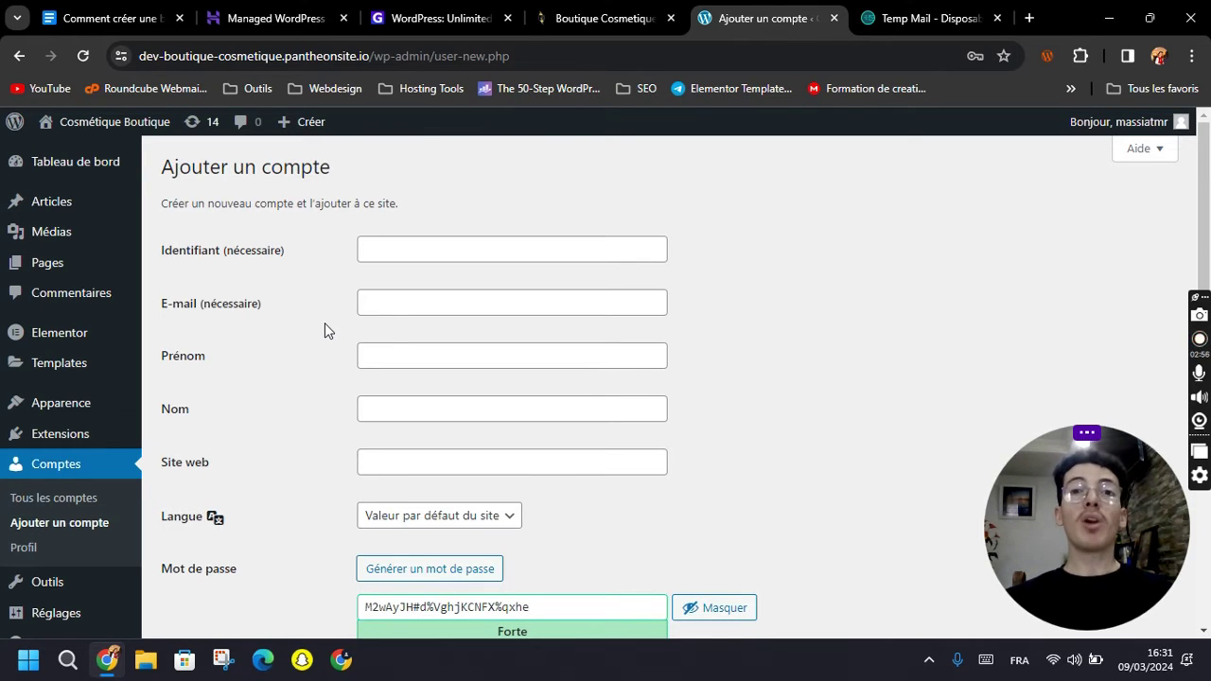
{"action": "scroll", "coordinate": [325, 329], "scroll_direction": "down", "scroll_amount": 3}
{"action": "scroll", "coordinate": [322, 332], "scroll_direction": "up", "scroll_amount": 3}
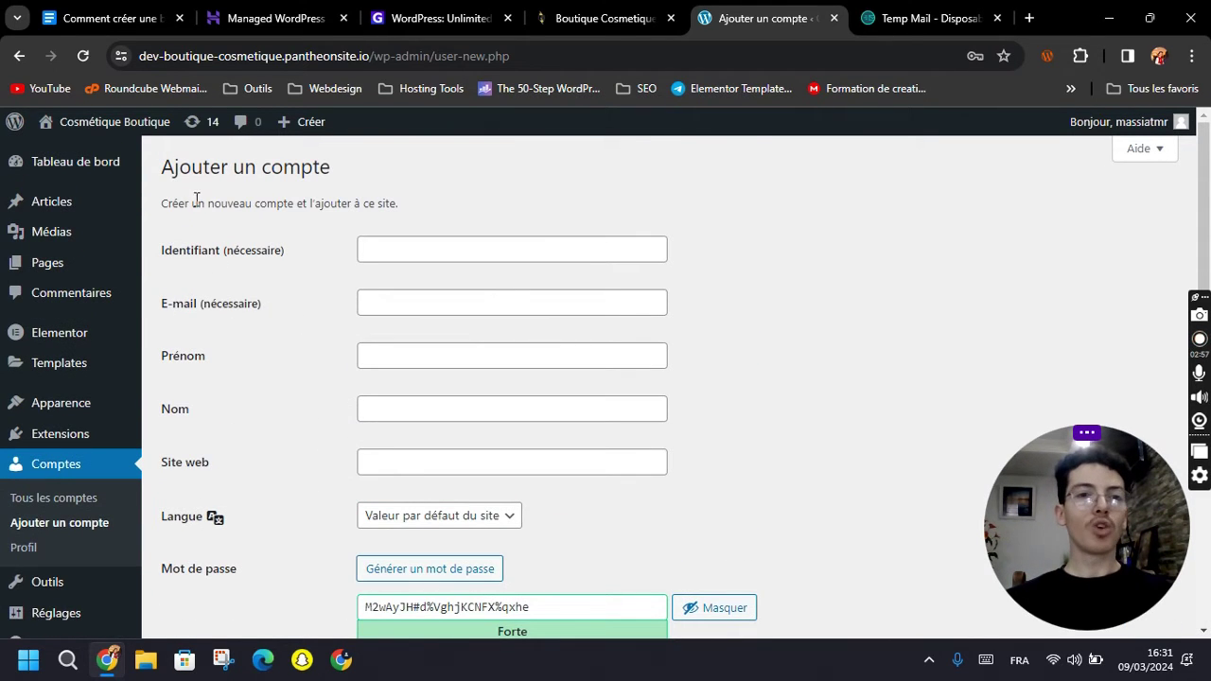
{"action": "left_click", "coordinate": [398, 250]}
{"action": "left_click", "coordinate": [425, 304]}
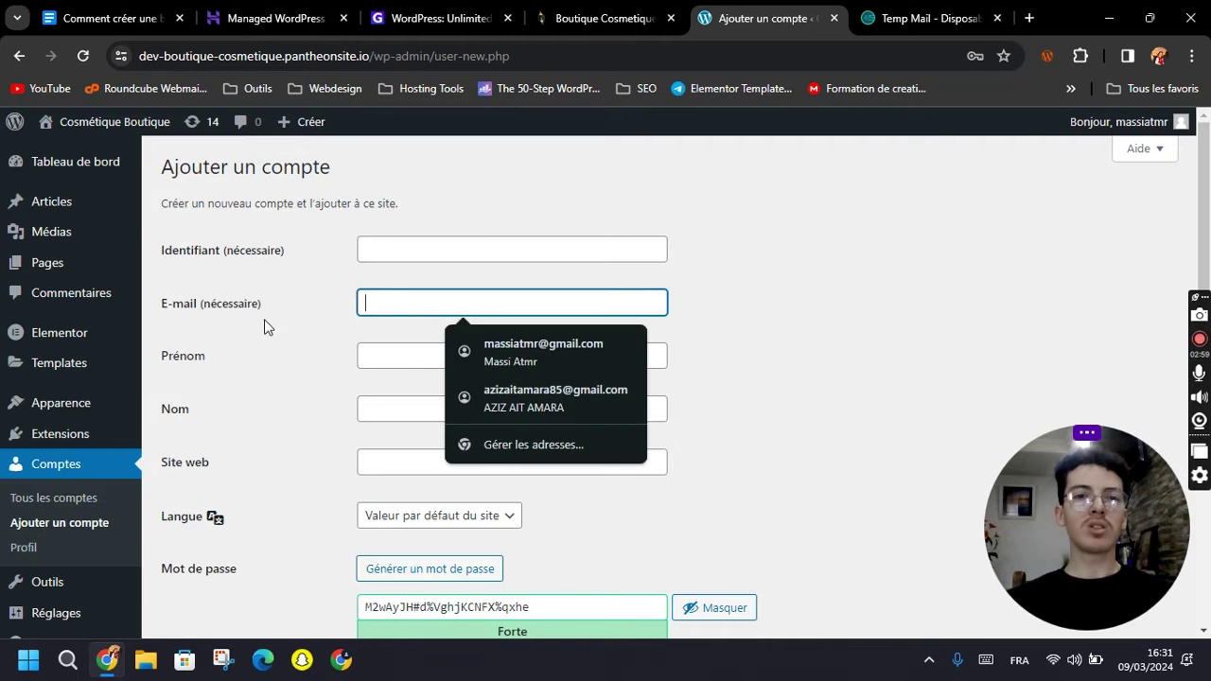
{"action": "left_click", "coordinate": [391, 356]}
{"action": "scroll", "coordinate": [293, 436], "scroll_direction": "down", "scroll_amount": 1}
{"action": "scroll", "coordinate": [292, 428], "scroll_direction": "down", "scroll_amount": 3}
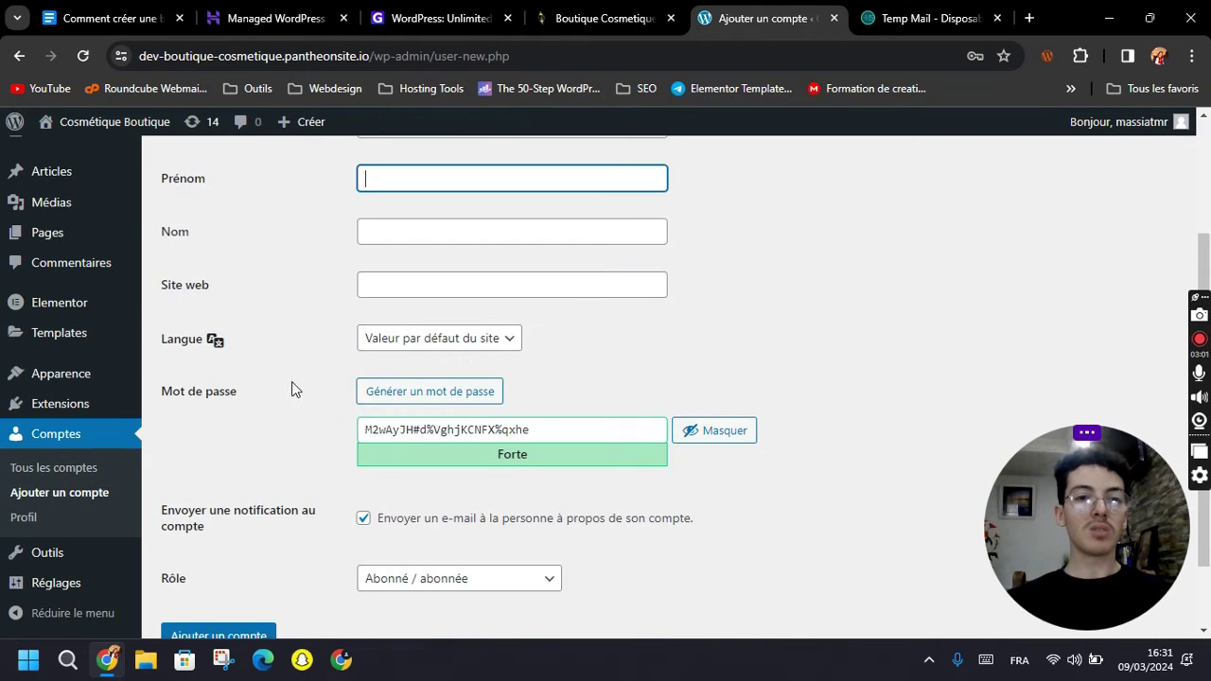
{"action": "triple_click", "coordinate": [458, 338]}
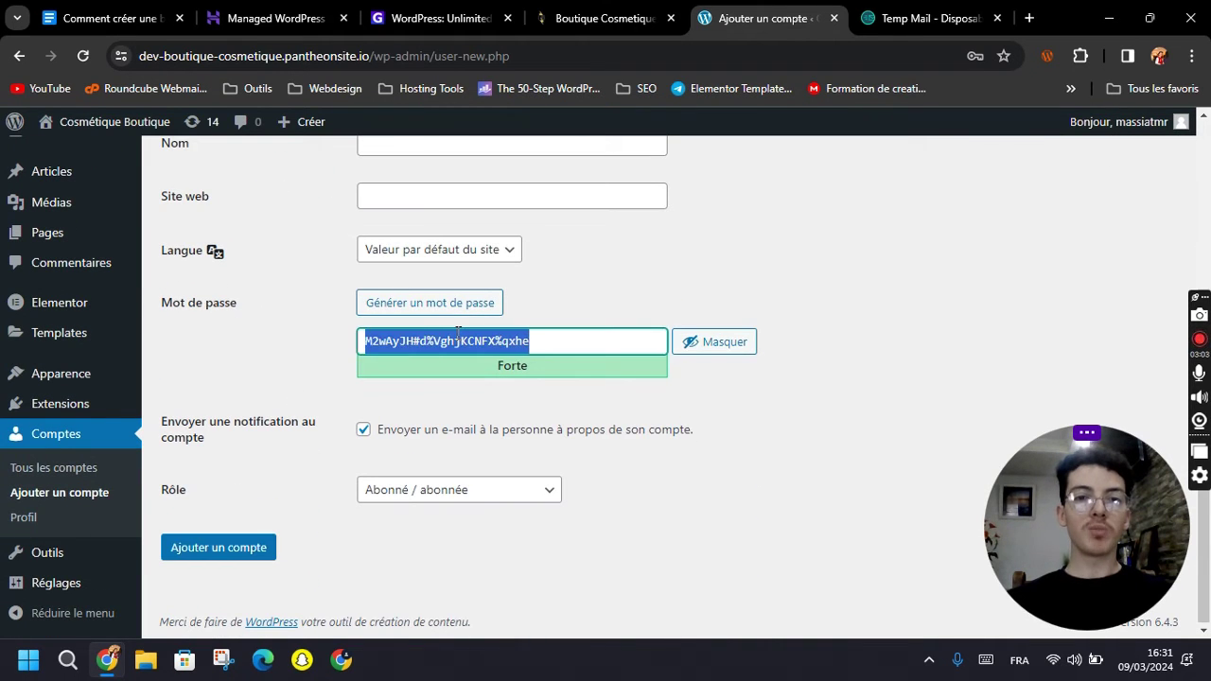
{"action": "left_click", "coordinate": [269, 368]}
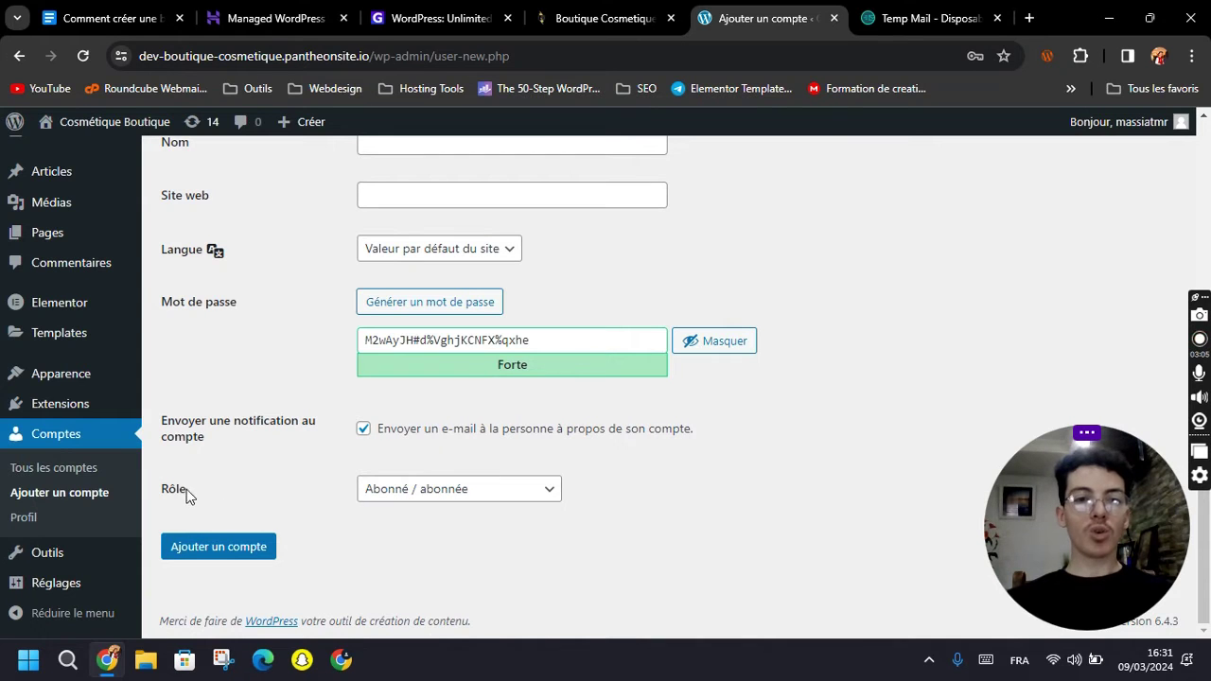
Set the new account's role to Éditeur / éditrice instead of Auteur / autrice.
{"action": "left_click", "coordinate": [386, 494]}
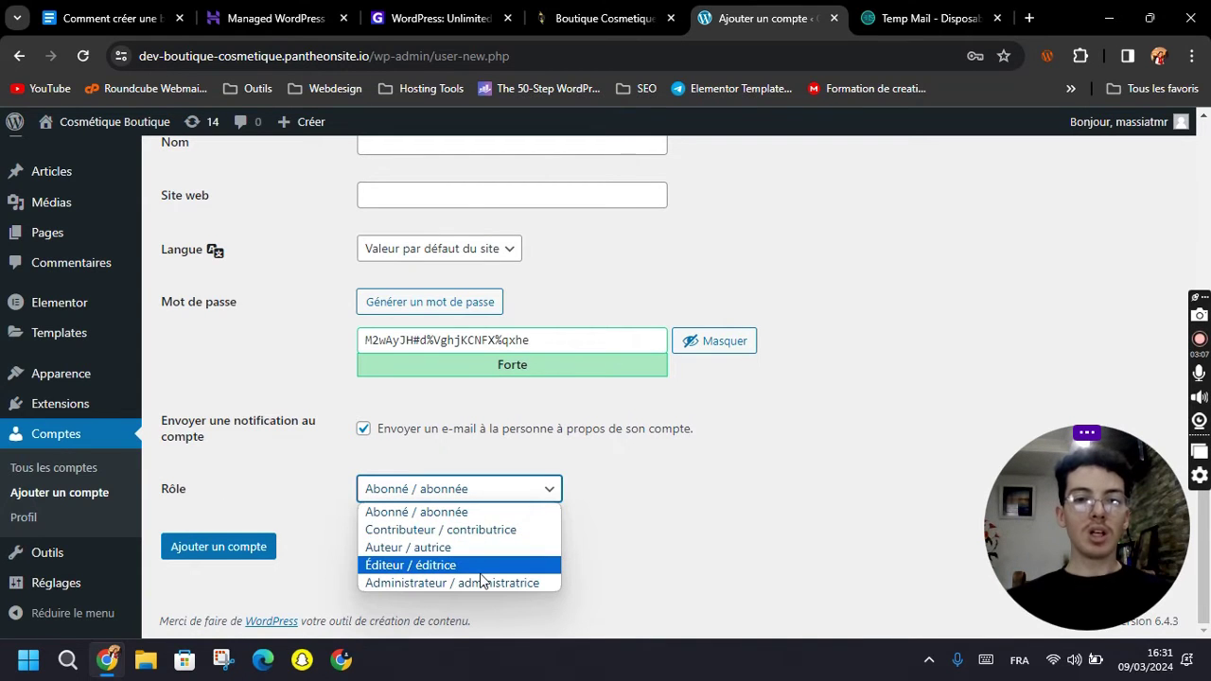
{"action": "left_click", "coordinate": [402, 553]}
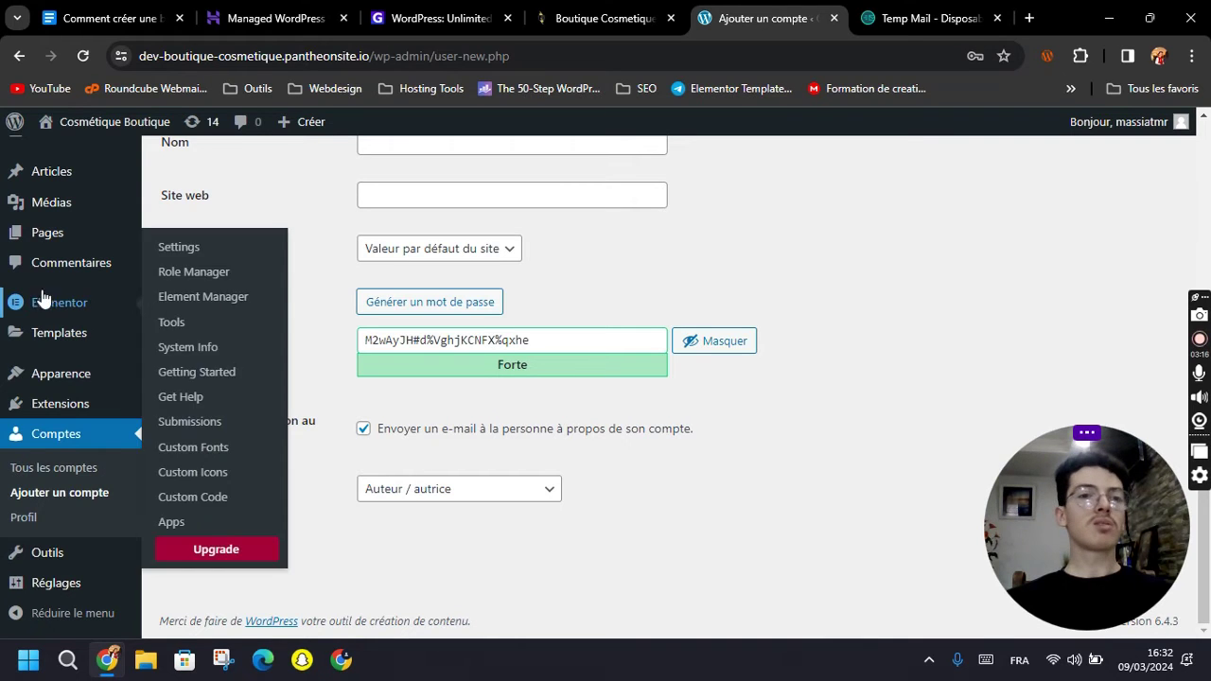
{"action": "mouse_move", "coordinate": [79, 373]}
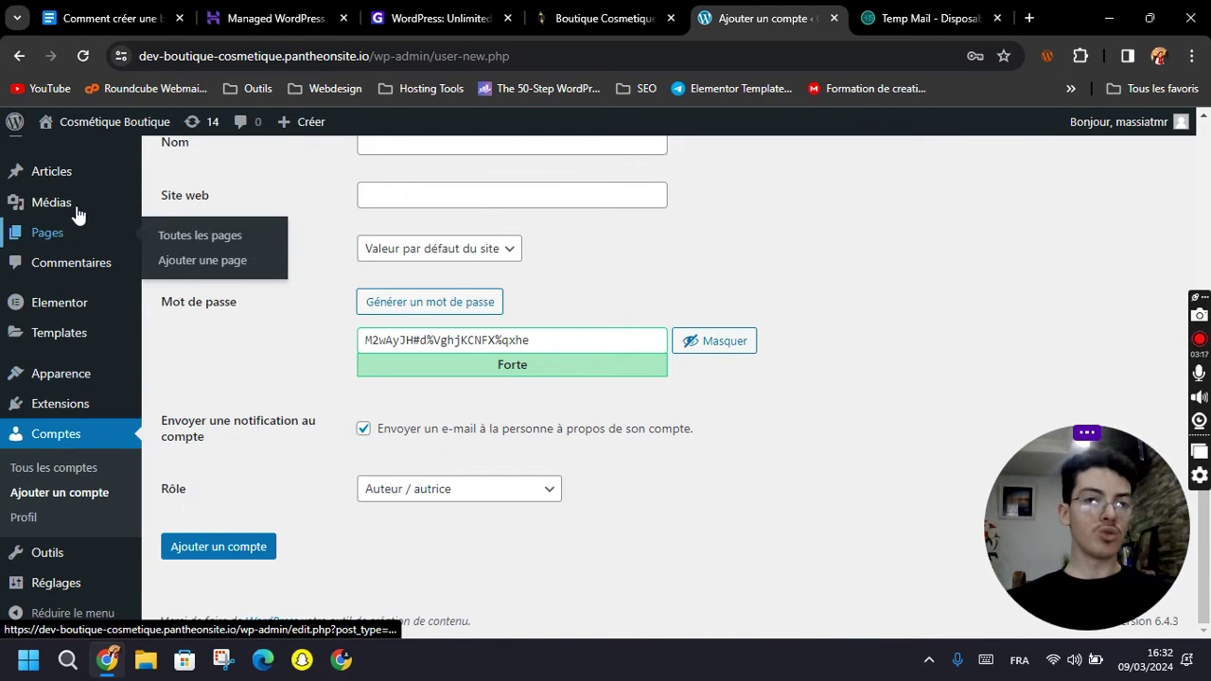
{"action": "left_click", "coordinate": [422, 489]}
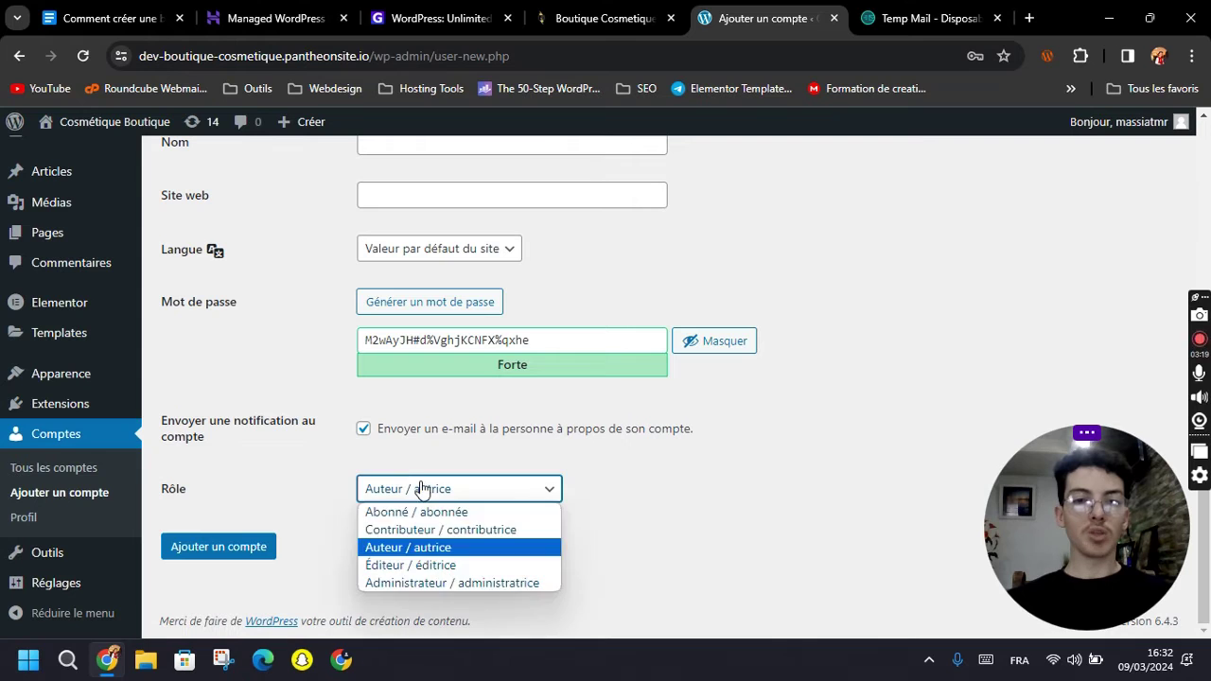
{"action": "left_click", "coordinate": [419, 568]}
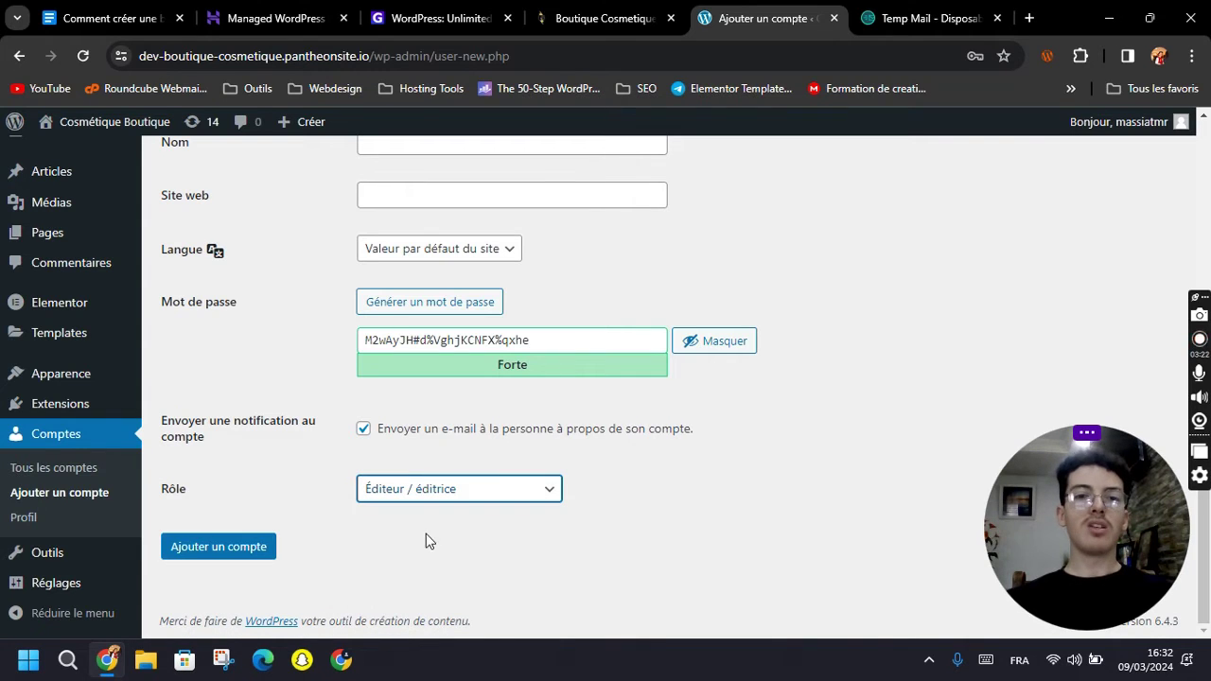
{"action": "left_click", "coordinate": [420, 528]}
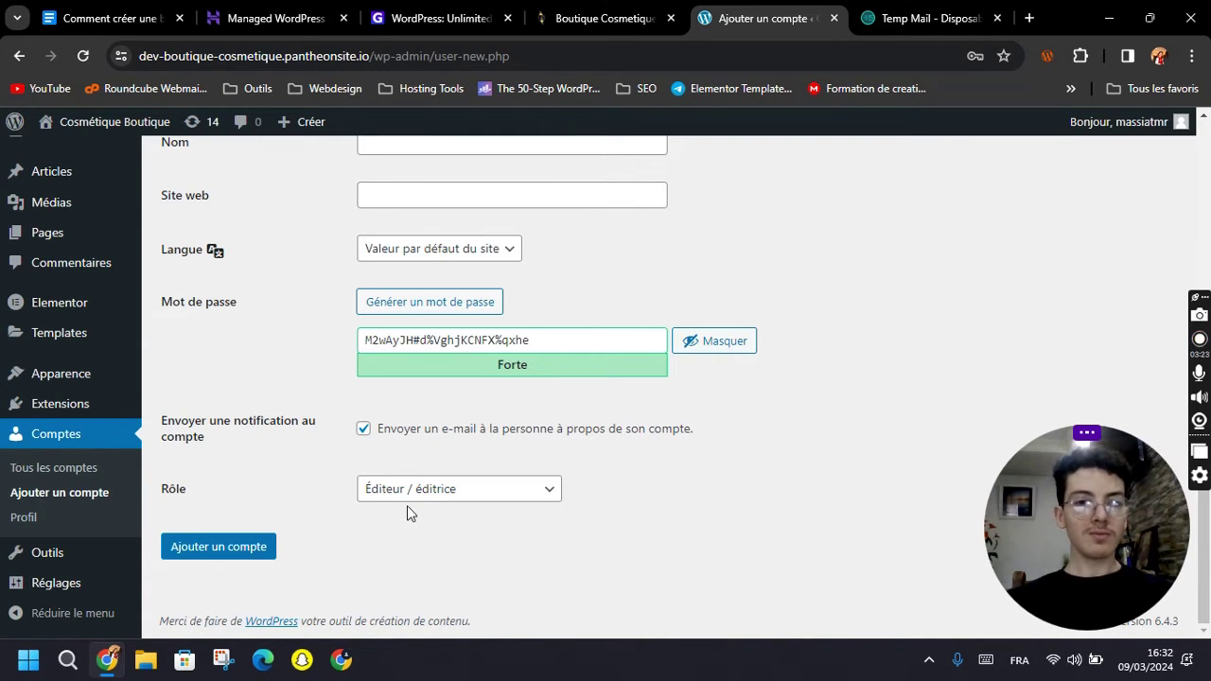
{"action": "mouse_move", "coordinate": [72, 232]}
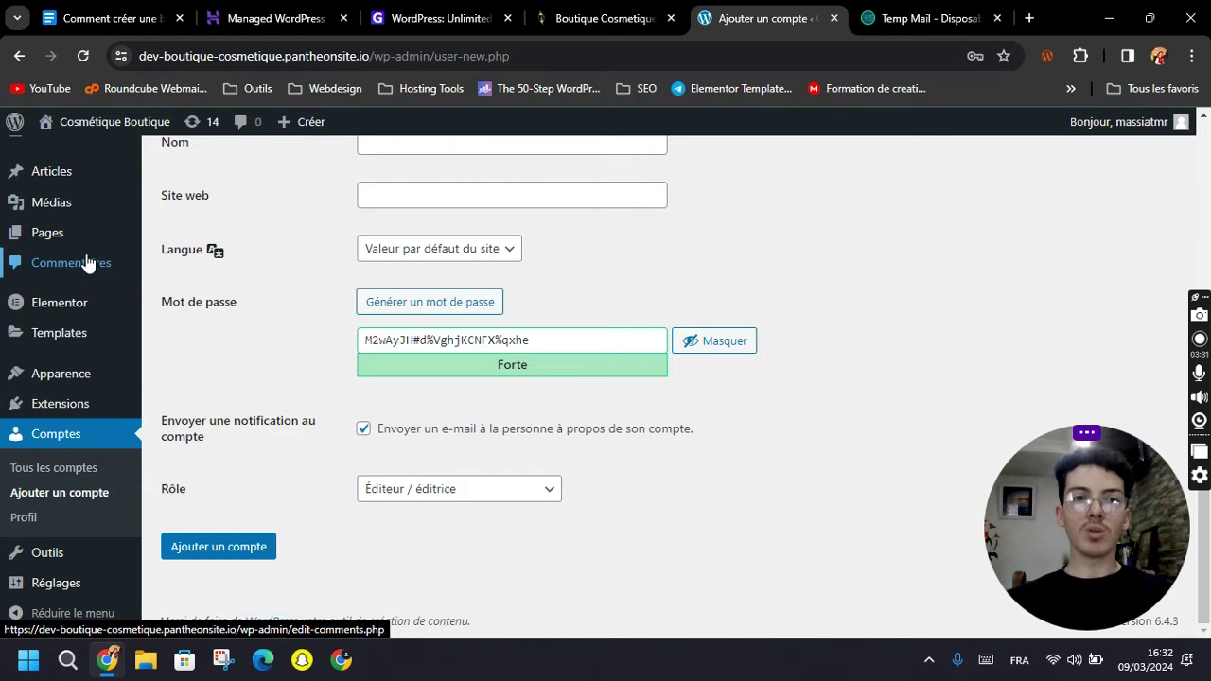
{"action": "left_click", "coordinate": [461, 492]}
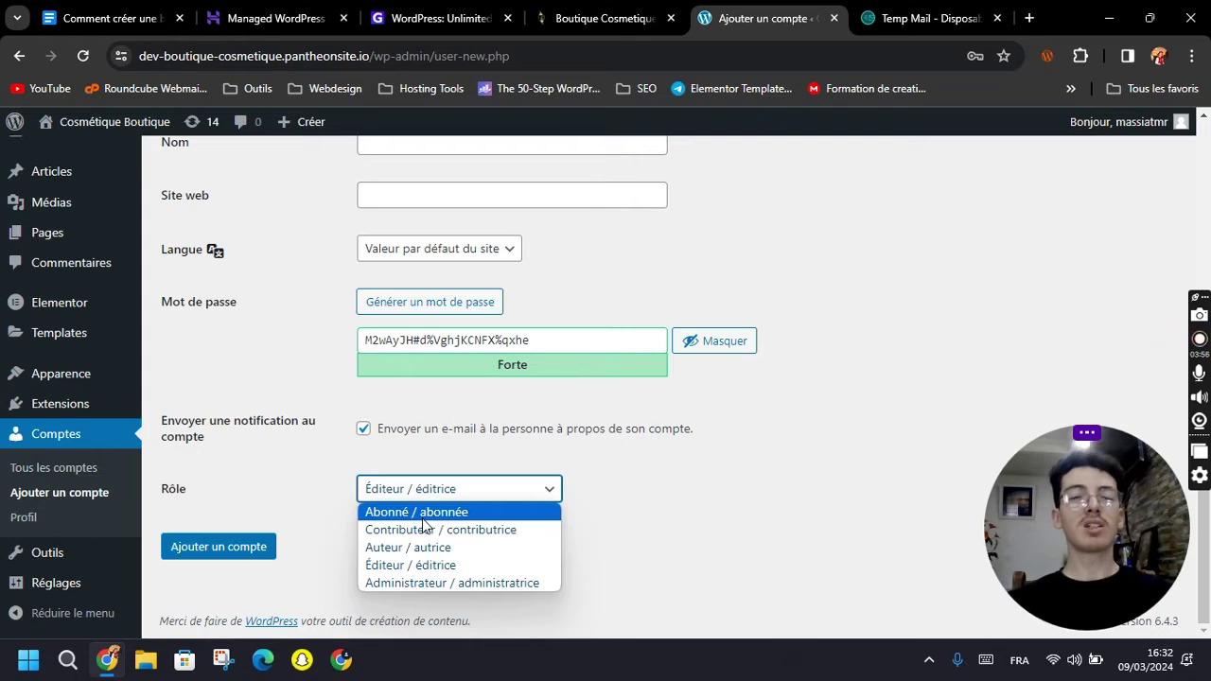
{"action": "left_click", "coordinate": [264, 485]}
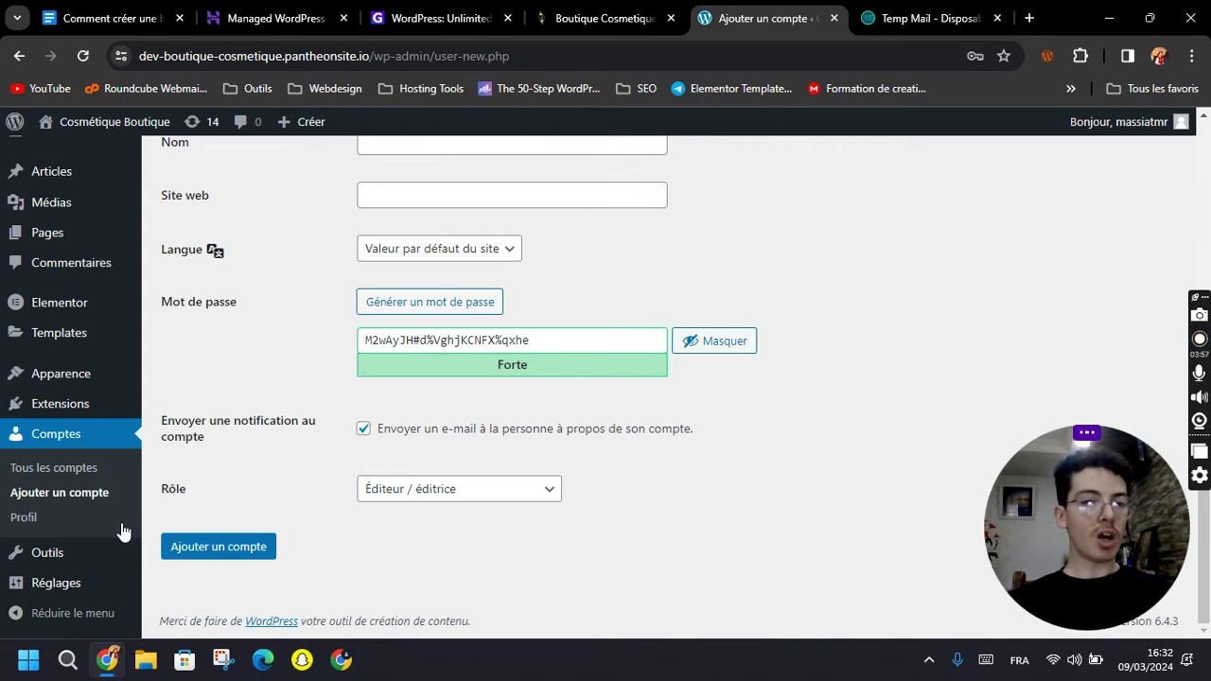
{"action": "mouse_move", "coordinate": [60, 565]}
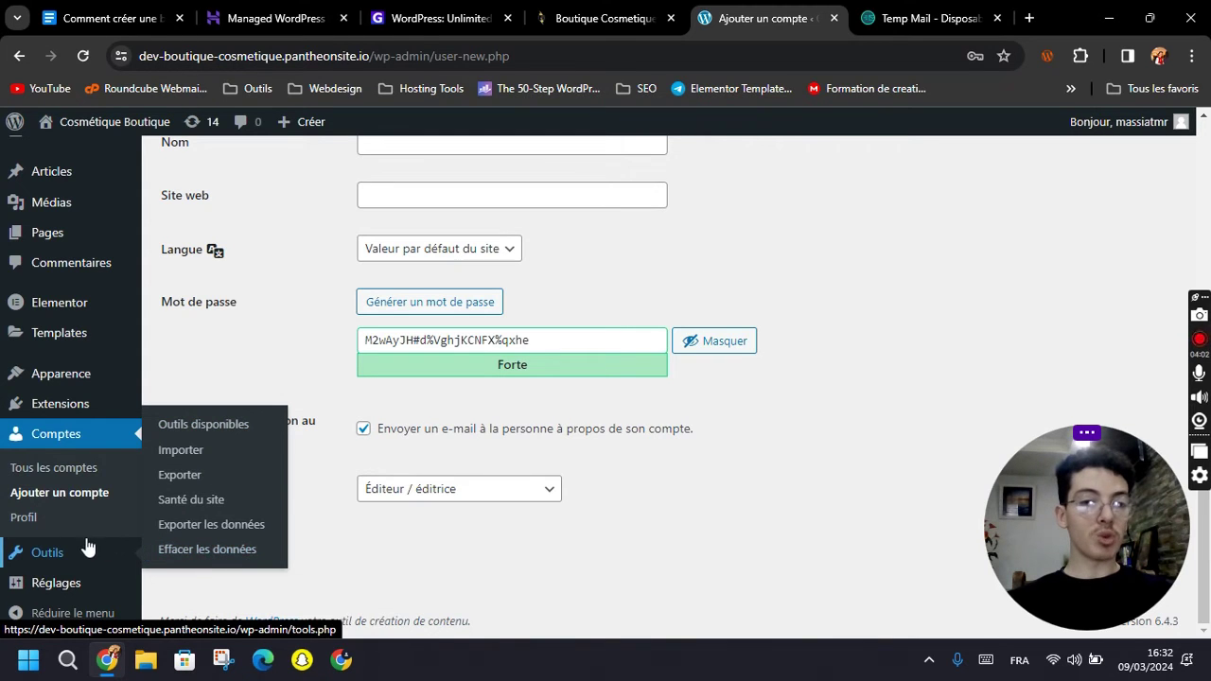
Open the general site settings and scroll through them.
{"action": "left_click", "coordinate": [73, 583]}
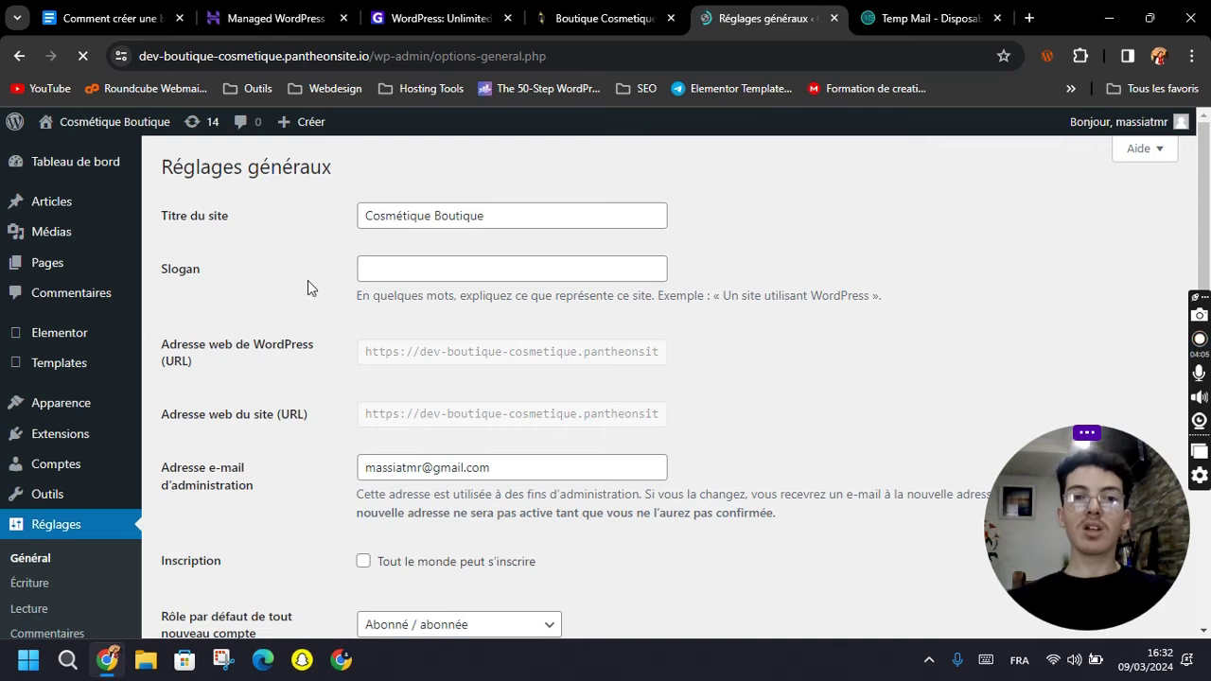
{"action": "left_click", "coordinate": [505, 216]}
{"action": "scroll", "coordinate": [747, 284], "scroll_direction": "down", "scroll_amount": 2}
{"action": "scroll", "coordinate": [744, 327], "scroll_direction": "down", "scroll_amount": 1}
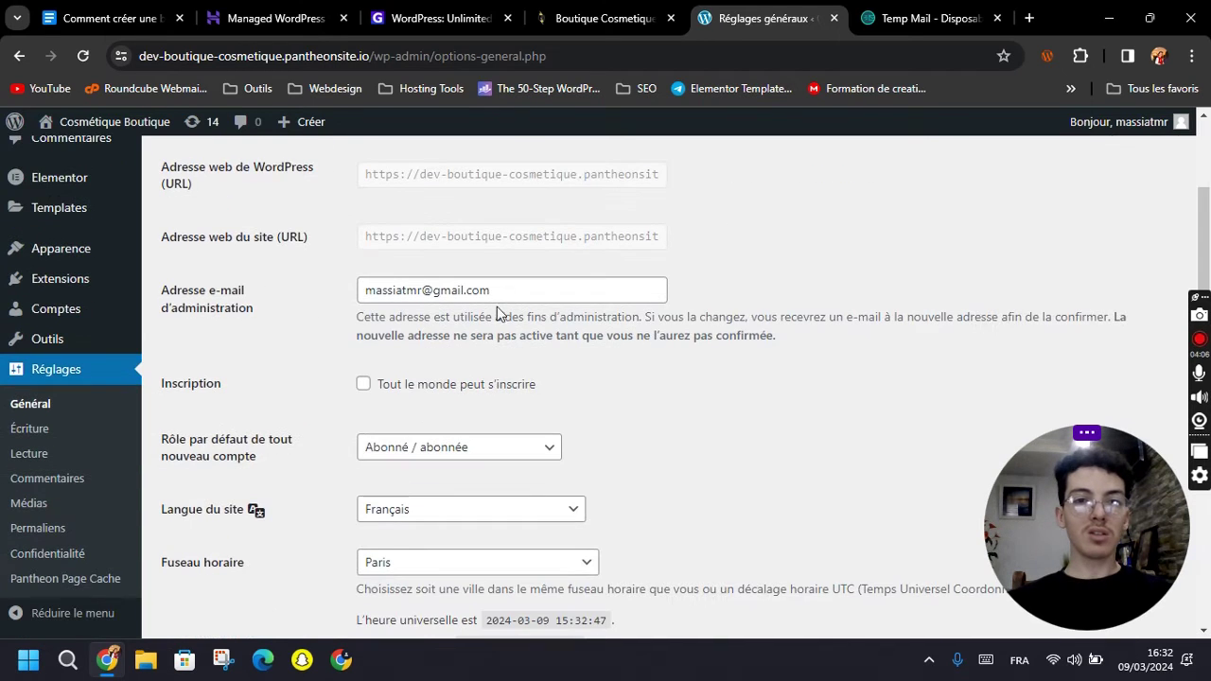
{"action": "scroll", "coordinate": [483, 312], "scroll_direction": "down", "scroll_amount": 3}
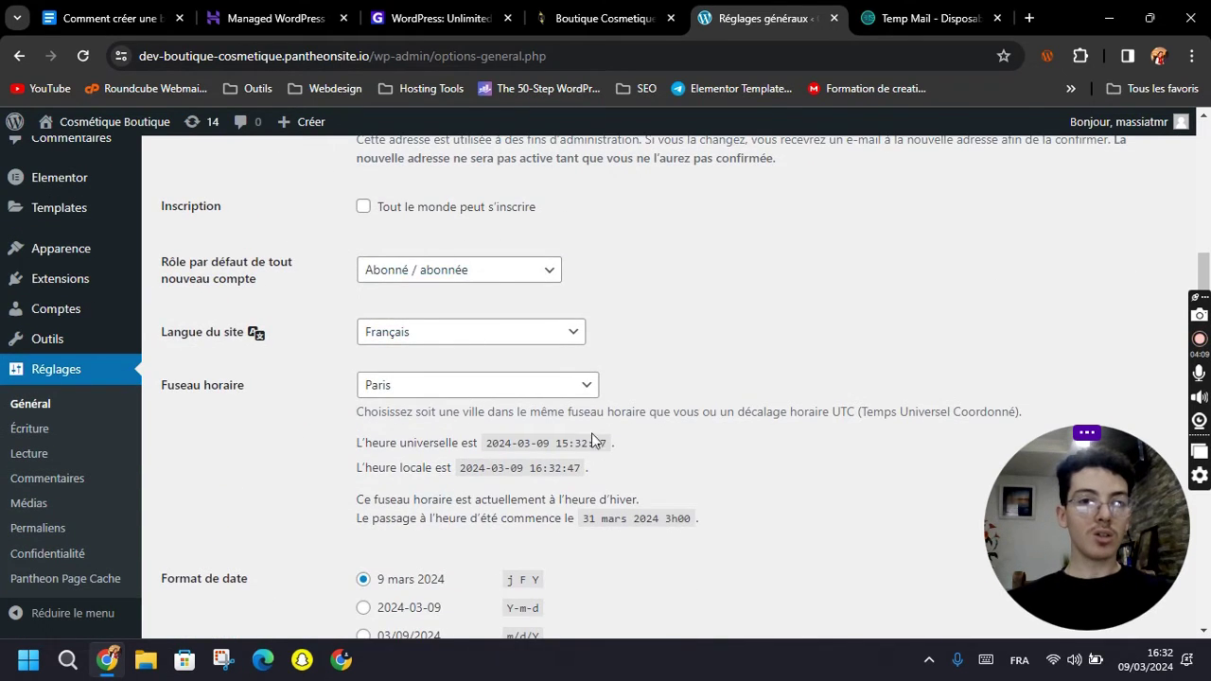
{"action": "scroll", "coordinate": [480, 161], "scroll_direction": "down", "scroll_amount": 3}
{"action": "scroll", "coordinate": [426, 373], "scroll_direction": "down", "scroll_amount": 5}
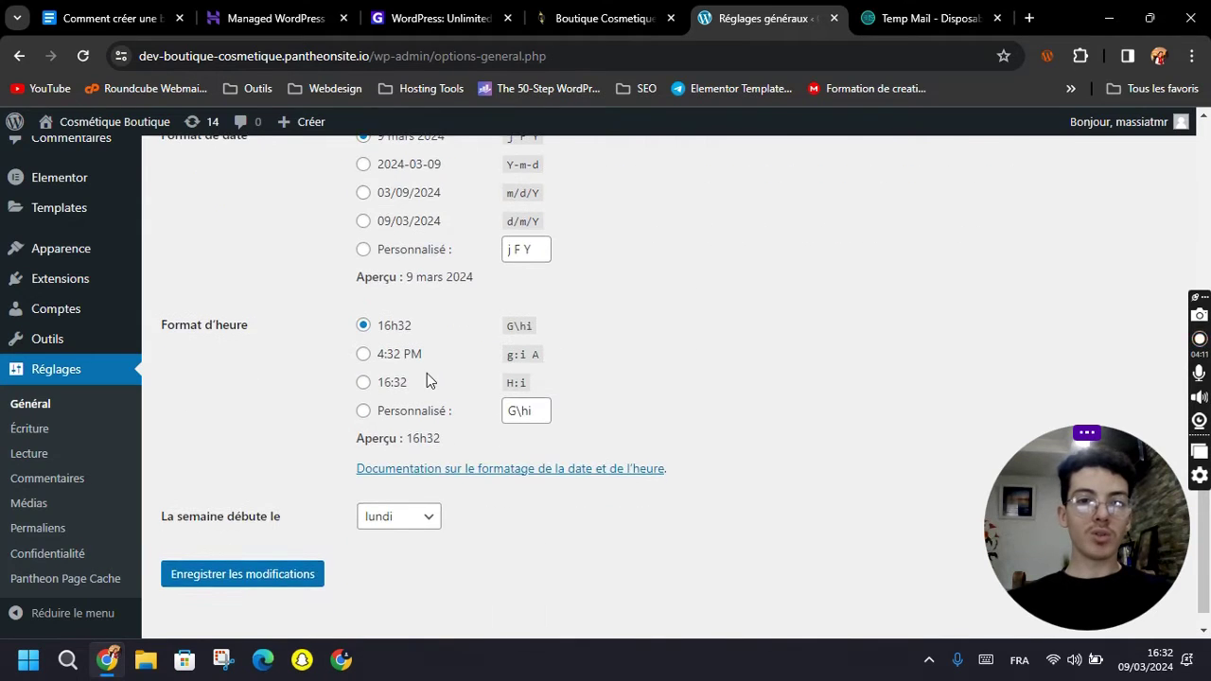
In Lecture settings, make the home page a static page, Page d'exemple.
{"action": "left_click", "coordinate": [43, 458]}
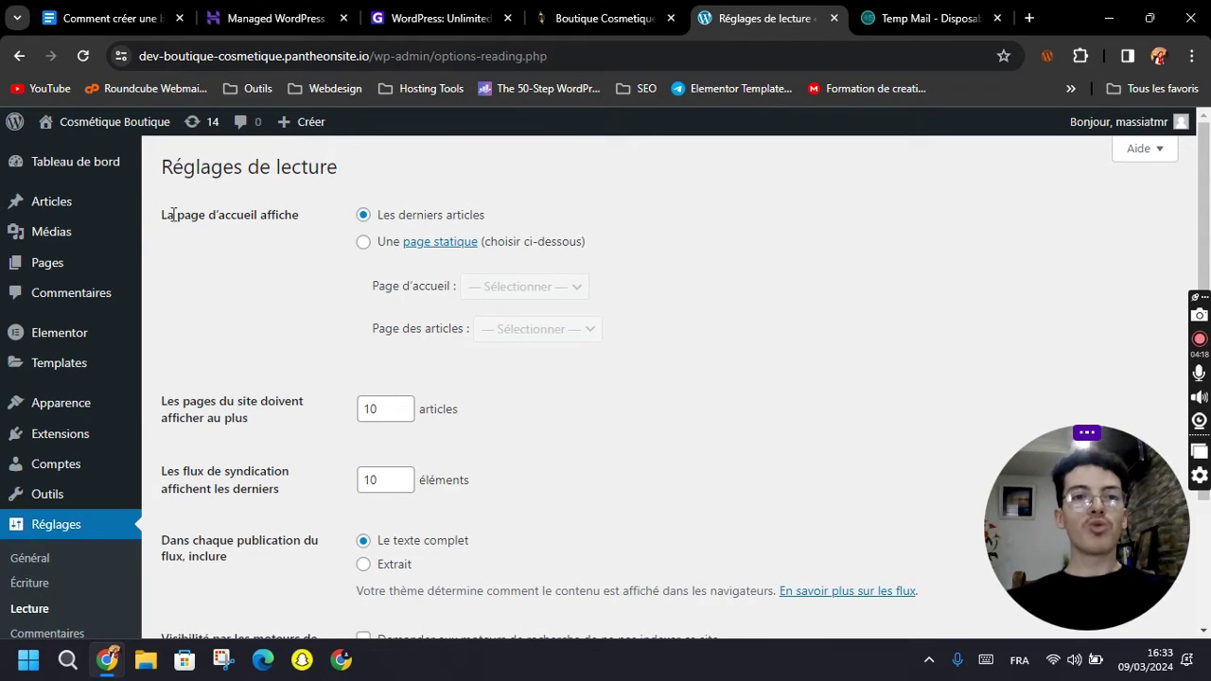
{"action": "left_click_drag", "start_coordinate": [161, 215], "coordinate": [301, 217]}
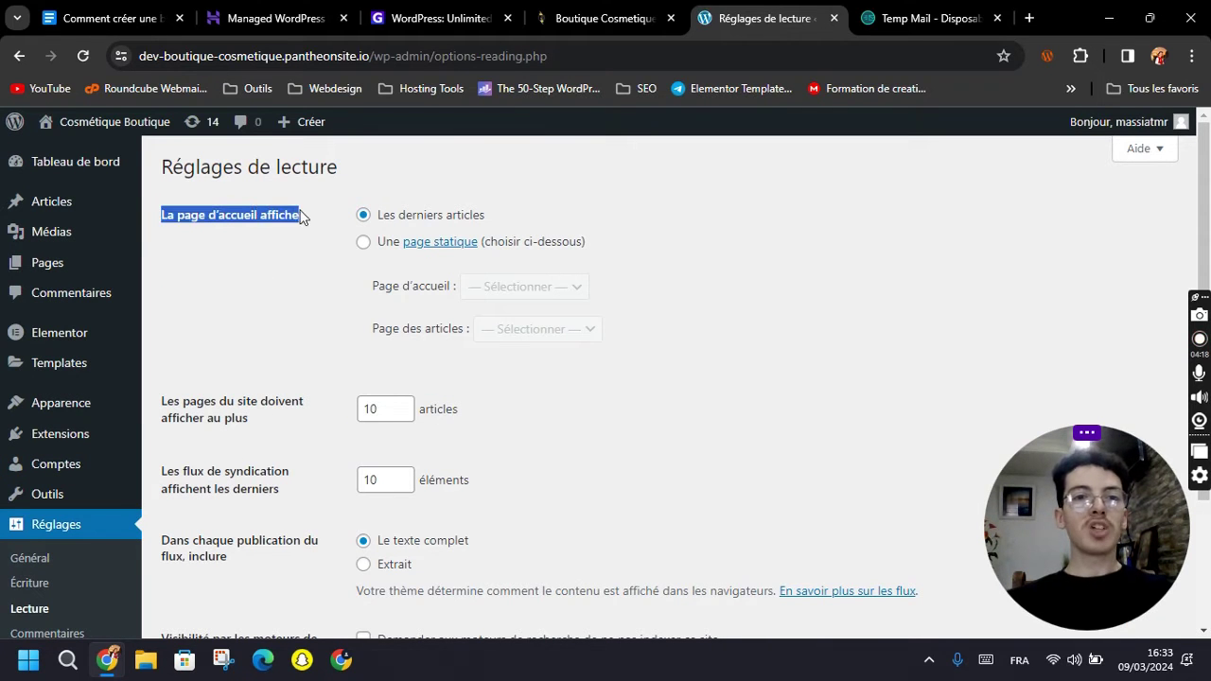
{"action": "left_click", "coordinate": [306, 265]}
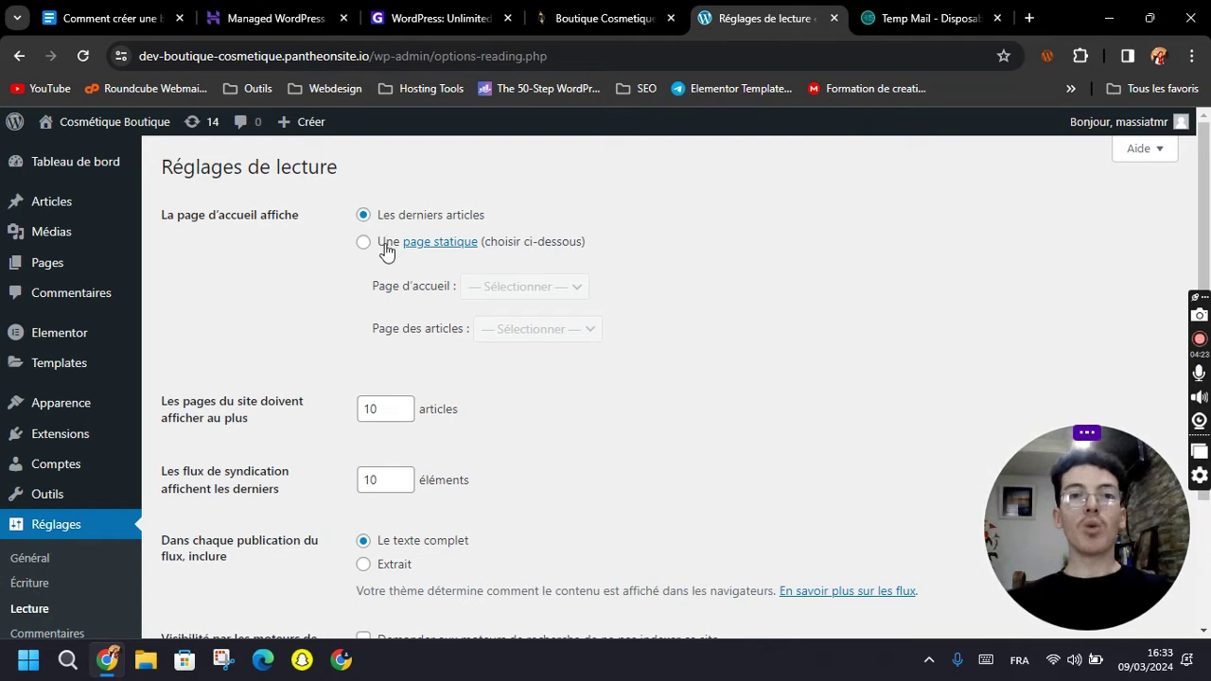
{"action": "left_click", "coordinate": [383, 248]}
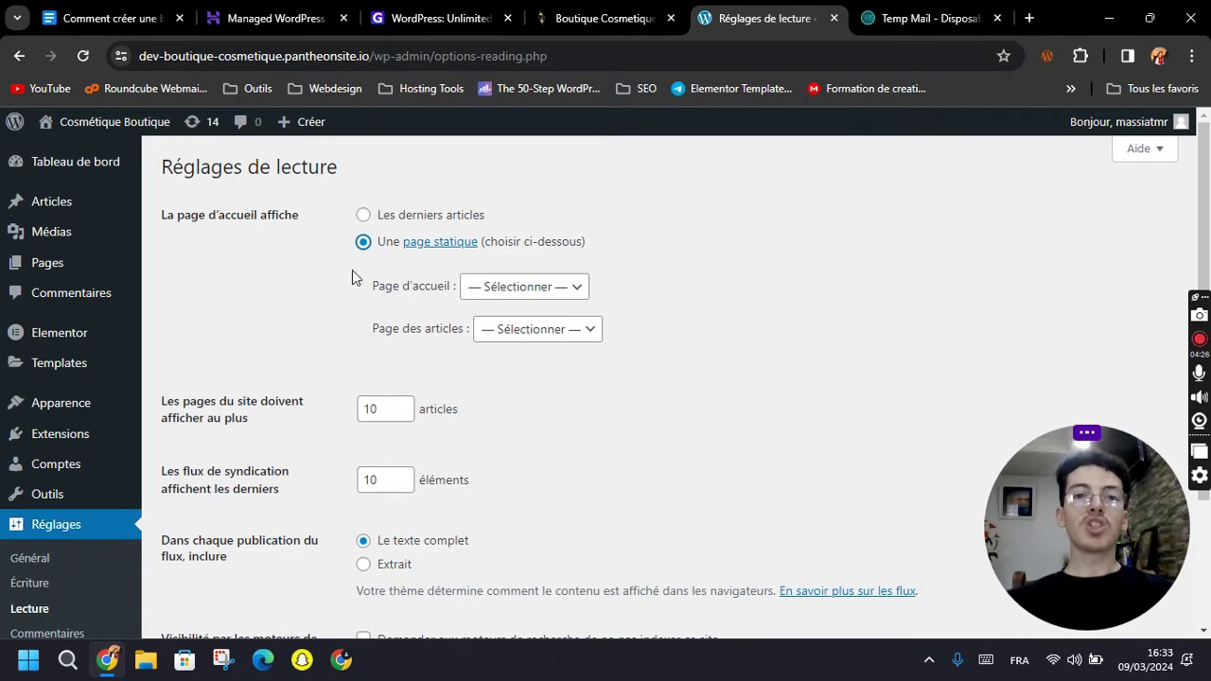
{"action": "left_click", "coordinate": [477, 287]}
{"action": "left_click", "coordinate": [493, 328]}
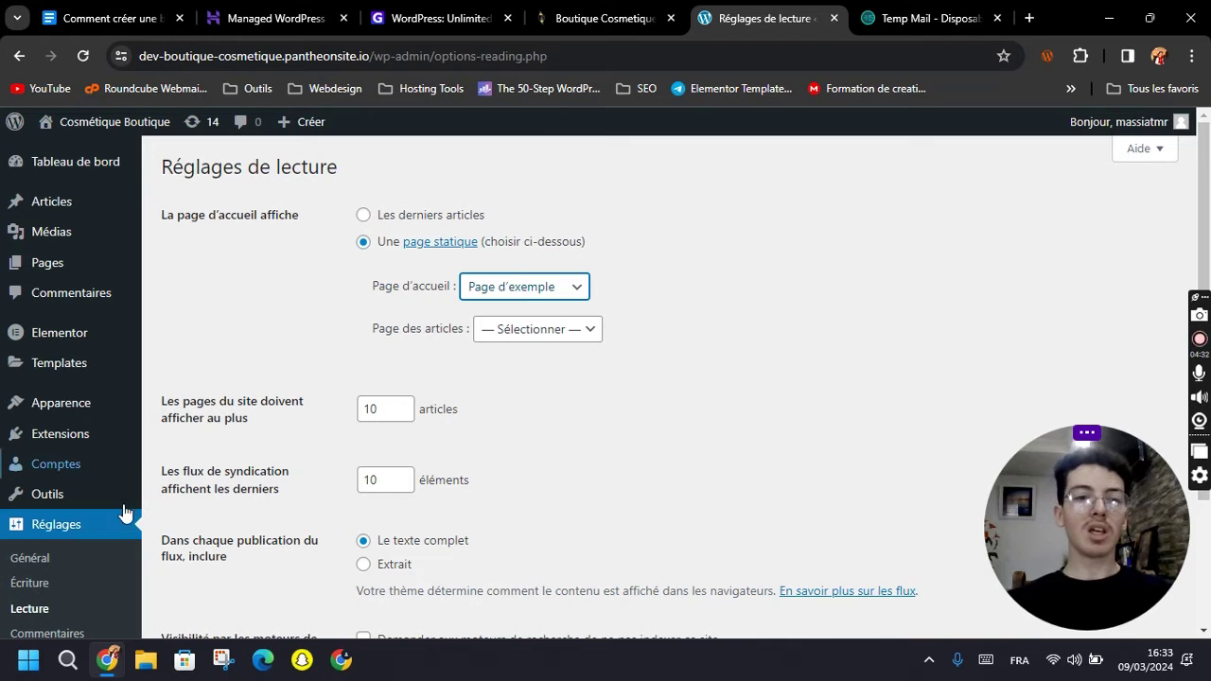
{"action": "left_click", "coordinate": [486, 293]}
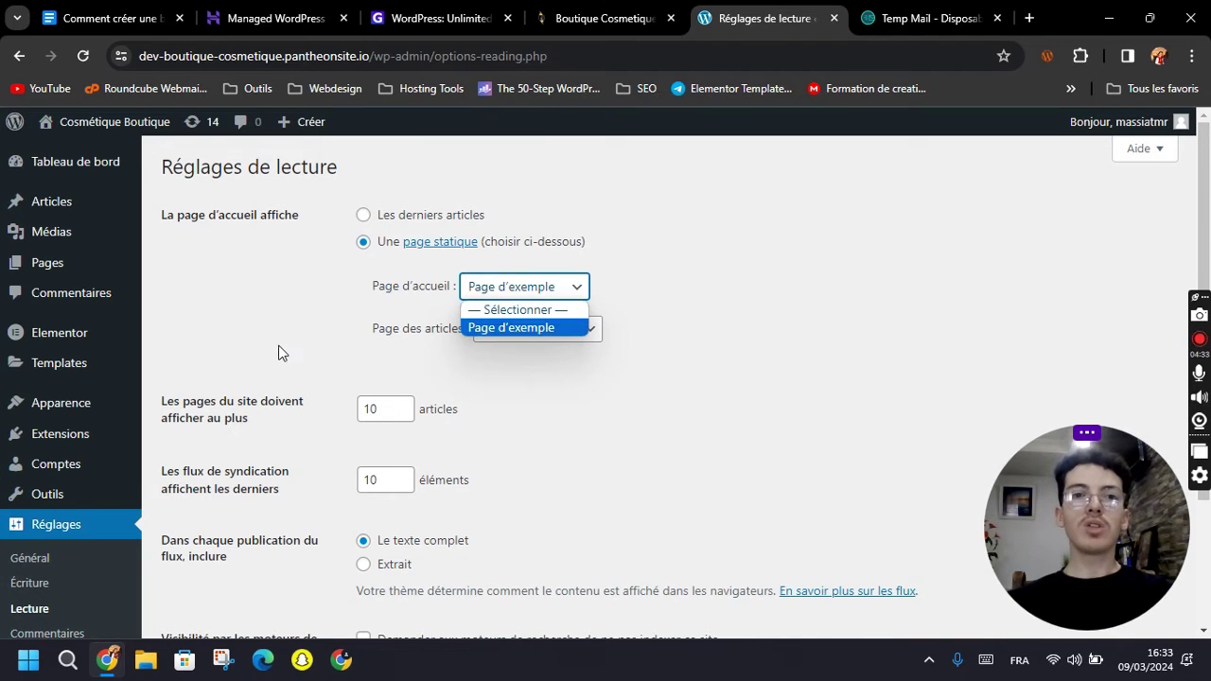
{"action": "scroll", "coordinate": [278, 351], "scroll_direction": "down", "scroll_amount": 2}
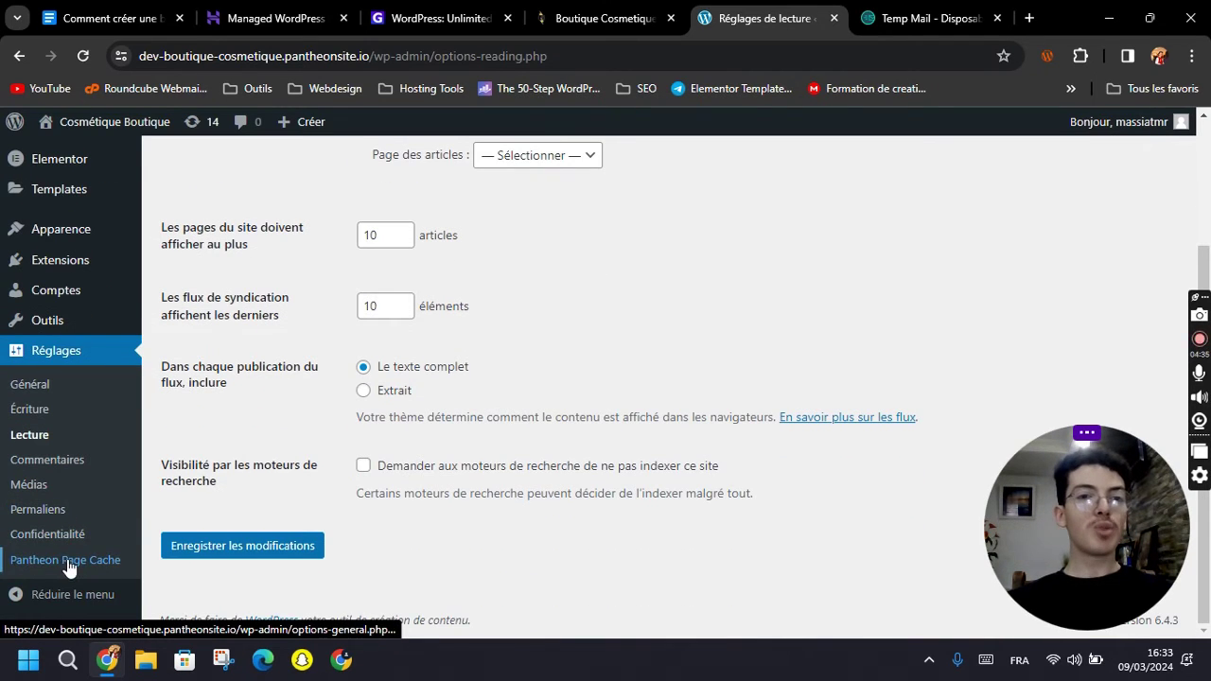
{"action": "scroll", "coordinate": [68, 565], "scroll_direction": "up", "scroll_amount": 2}
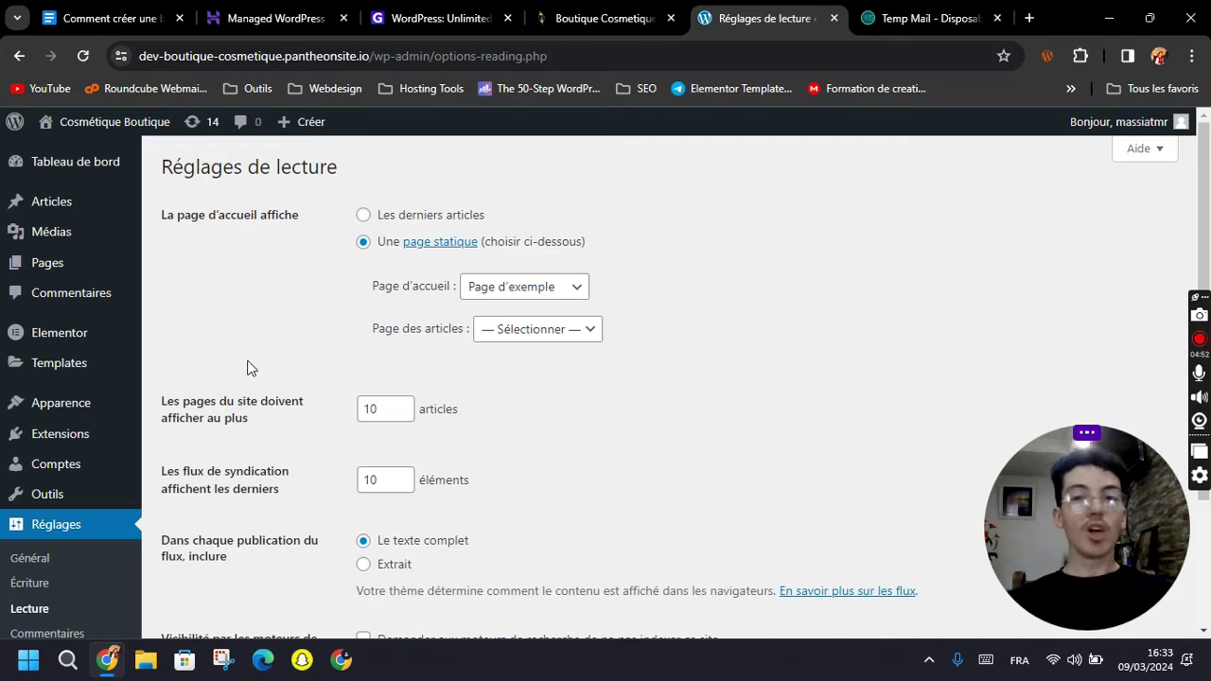
Create and publish a new page titled 'Accueil'.
{"action": "left_click", "coordinate": [59, 266]}
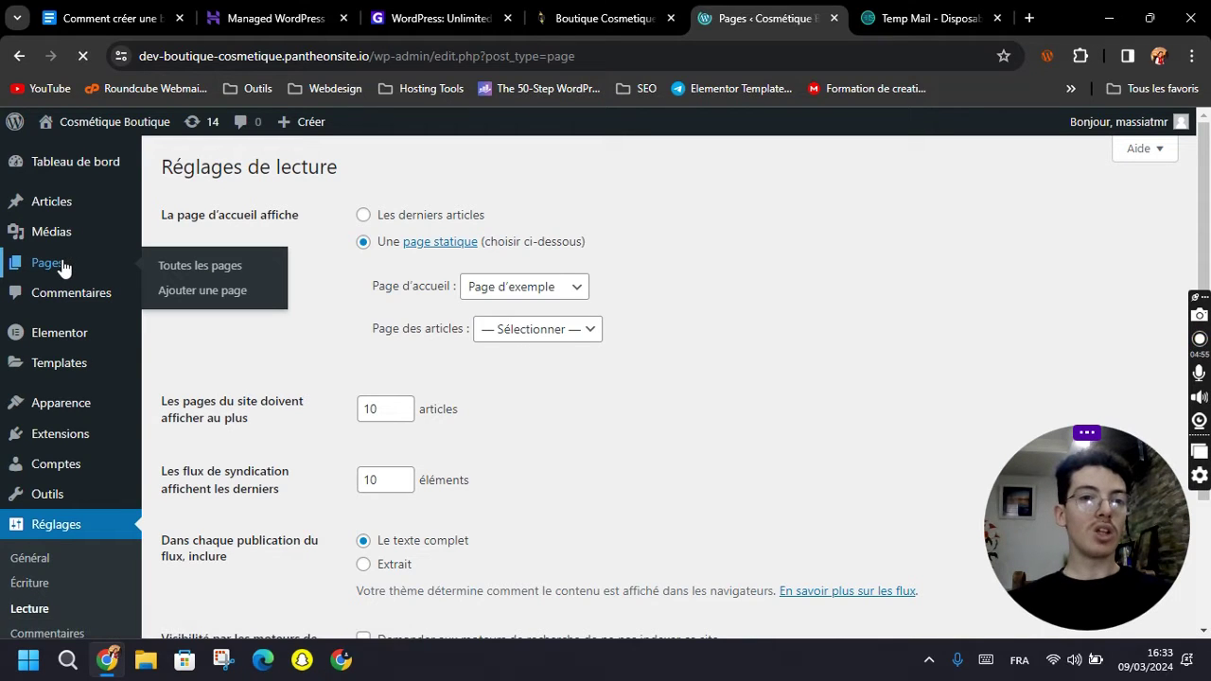
{"action": "left_click", "coordinate": [286, 167]}
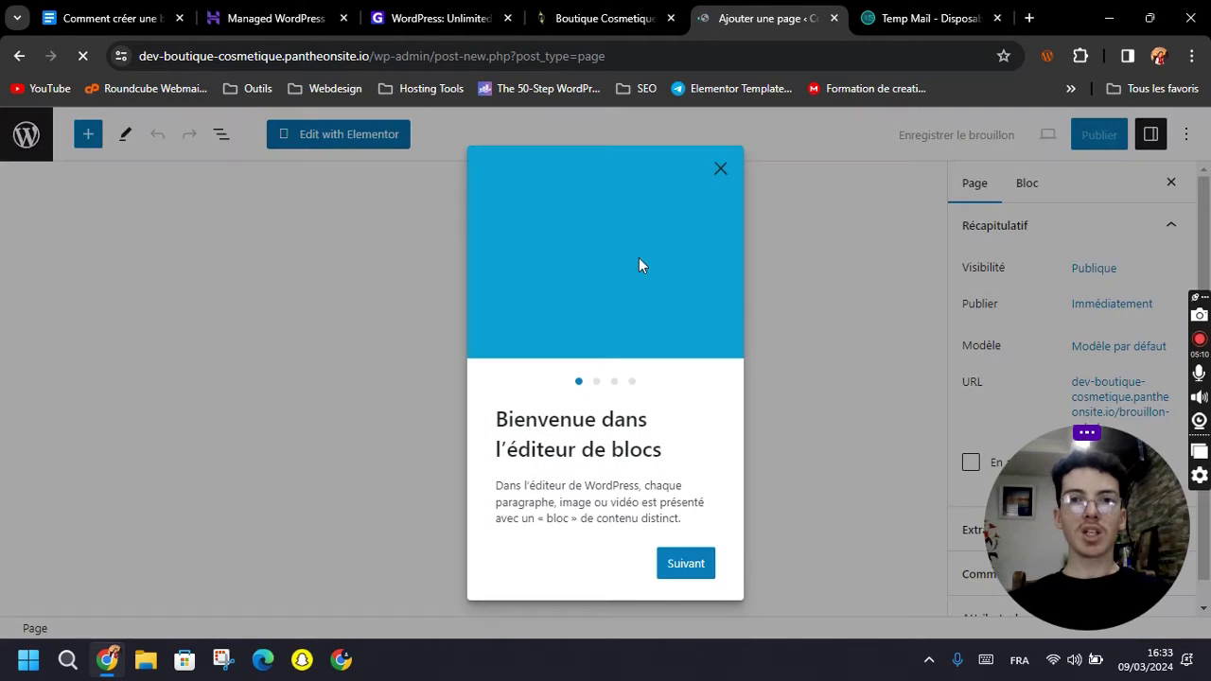
{"action": "left_click", "coordinate": [720, 170]}
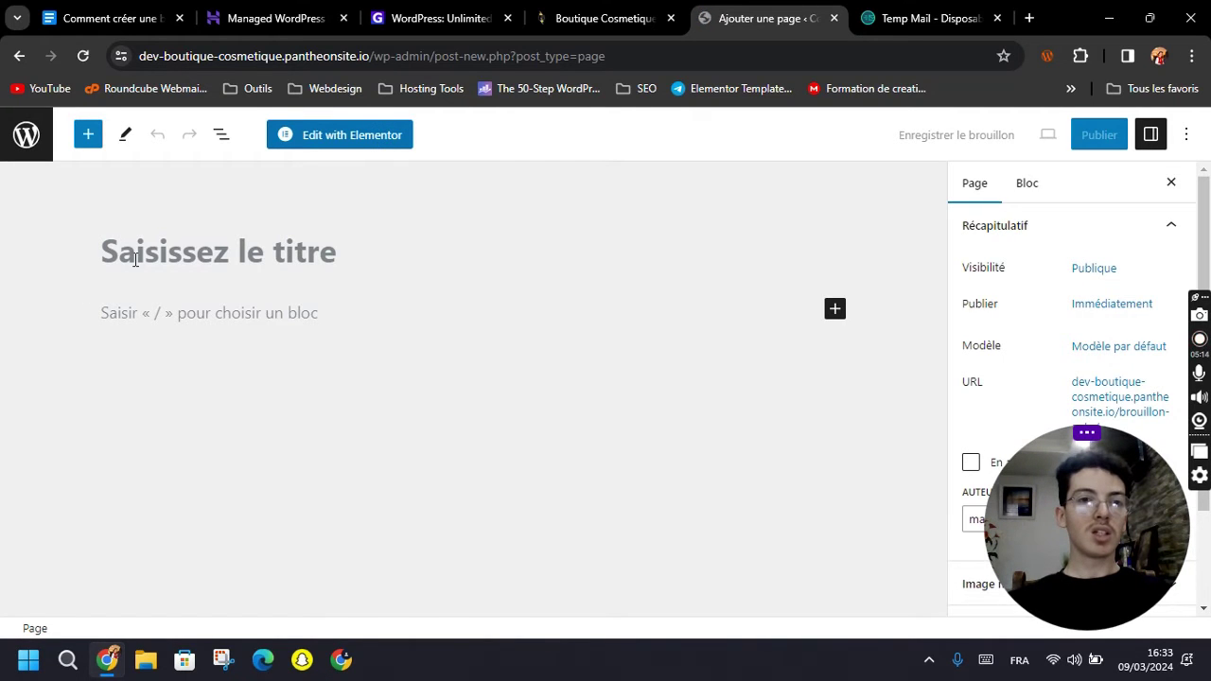
{"action": "type", "text": "Accueil"}
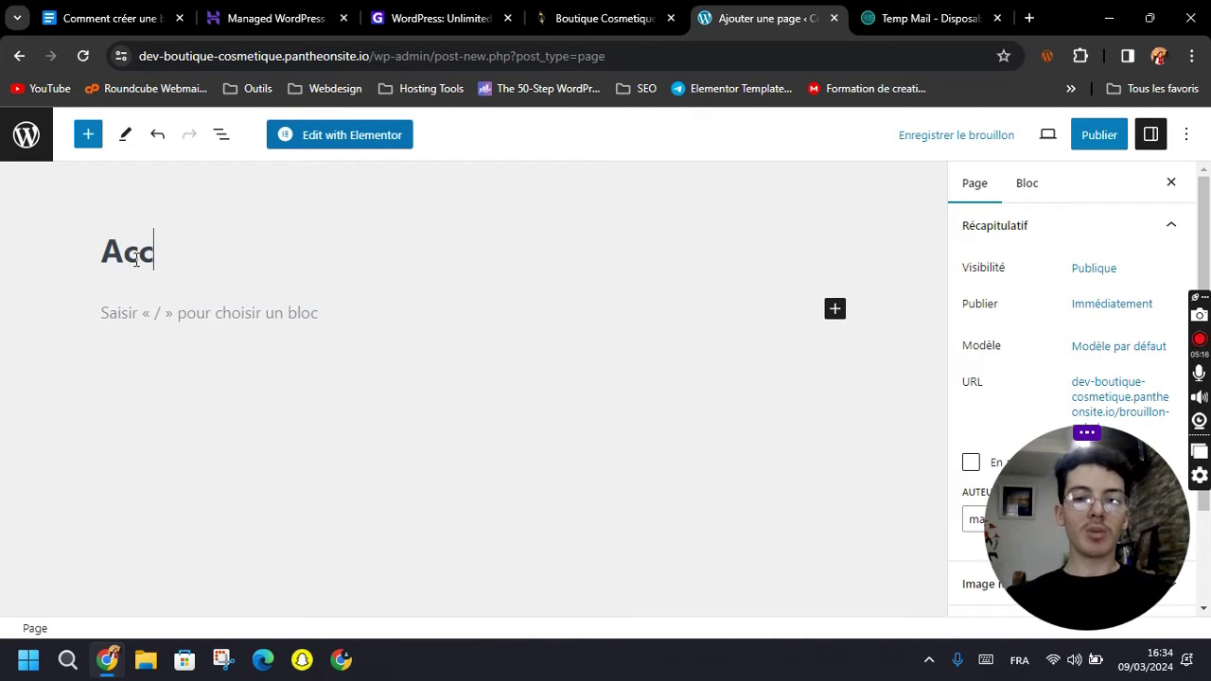
{"action": "left_click", "coordinate": [1098, 137]}
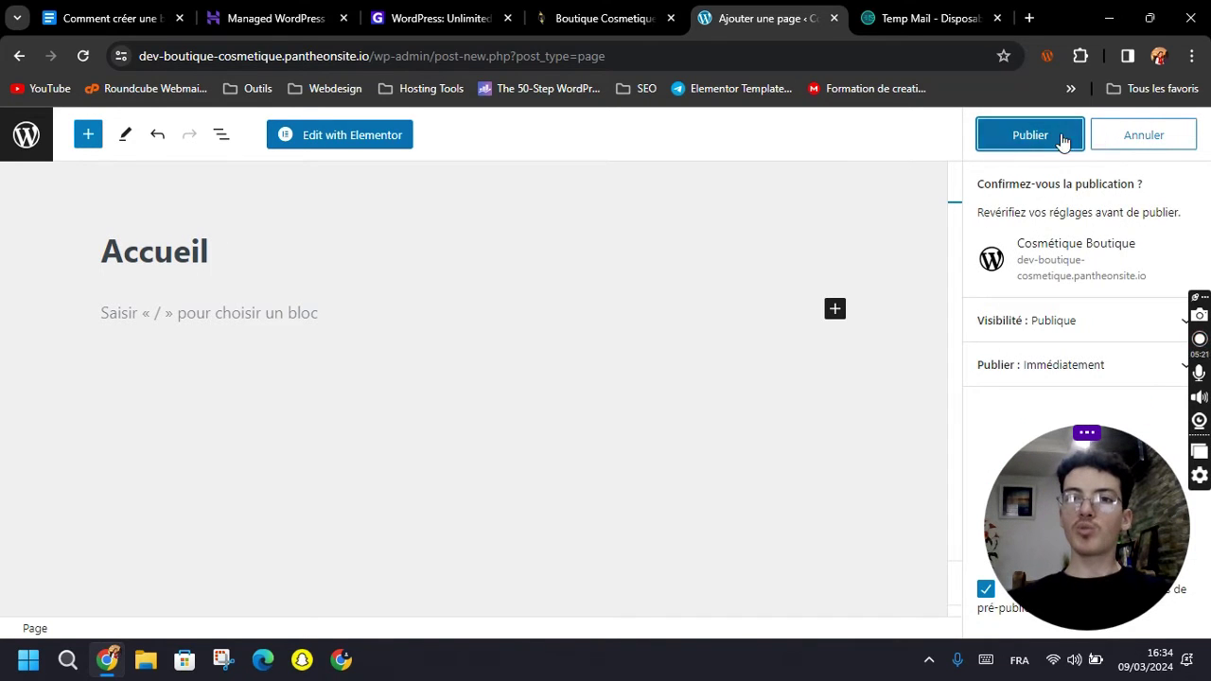
{"action": "left_click", "coordinate": [1028, 147]}
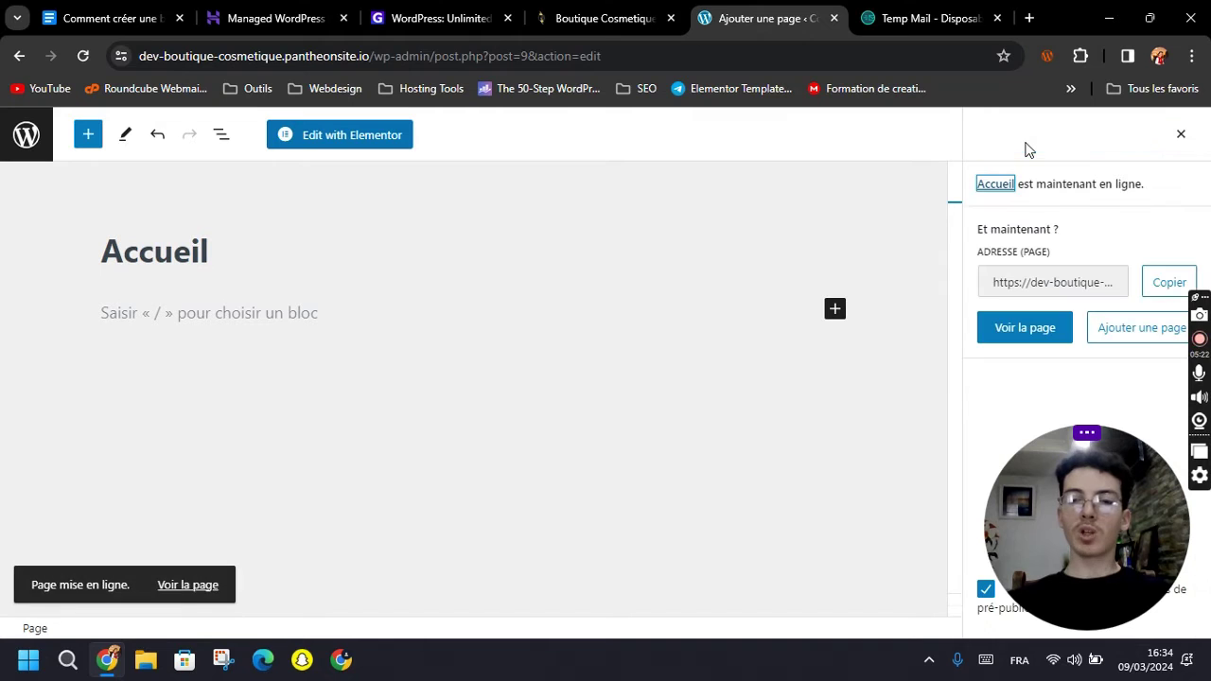
View the live Accueil page in a new tab, then return to its editor.
{"action": "middle_click", "coordinate": [208, 590]}
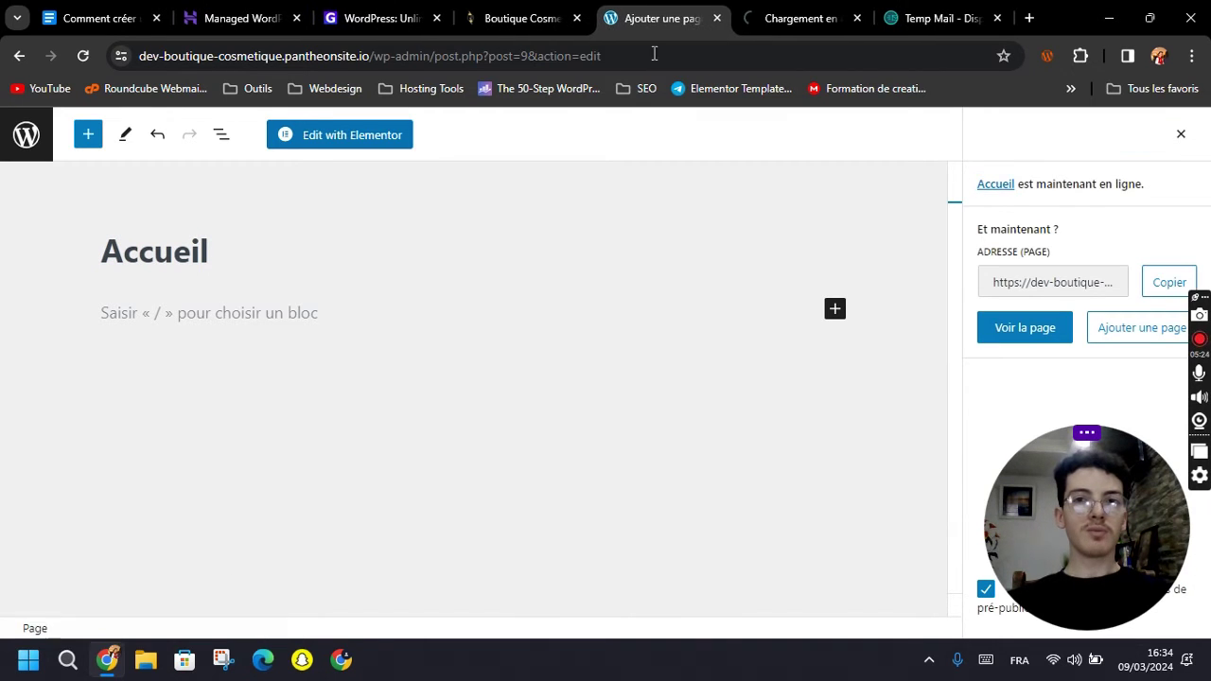
{"action": "left_click", "coordinate": [772, 10]}
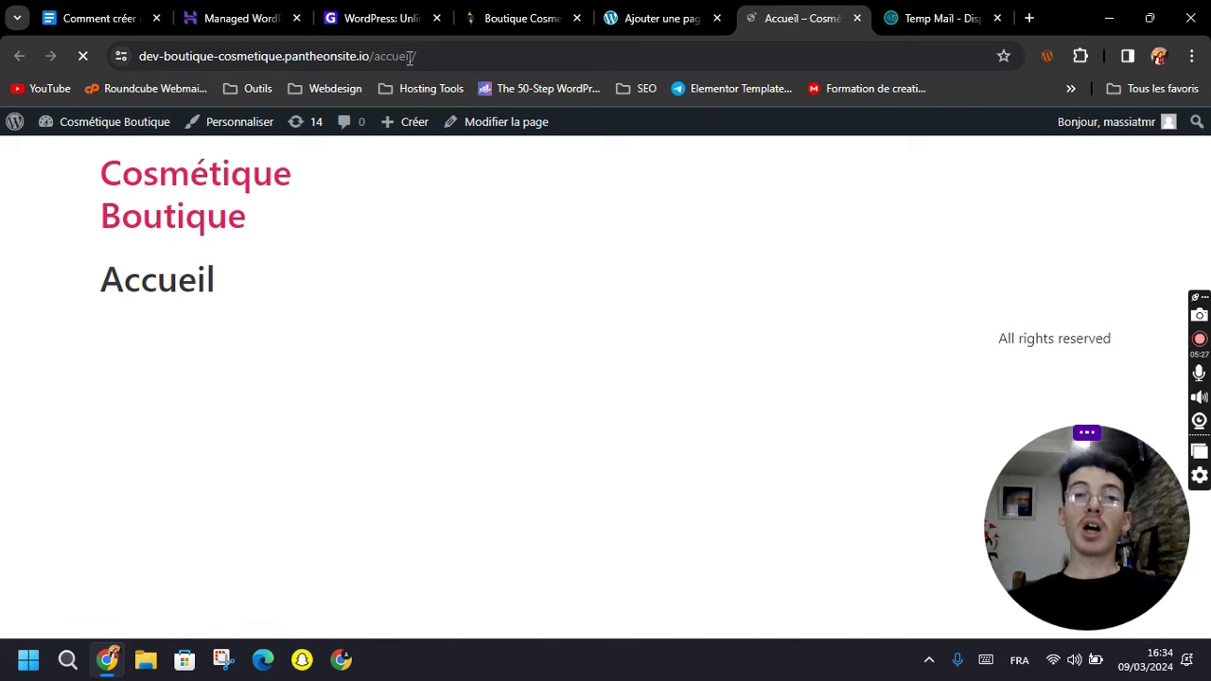
{"action": "left_click", "coordinate": [655, 21]}
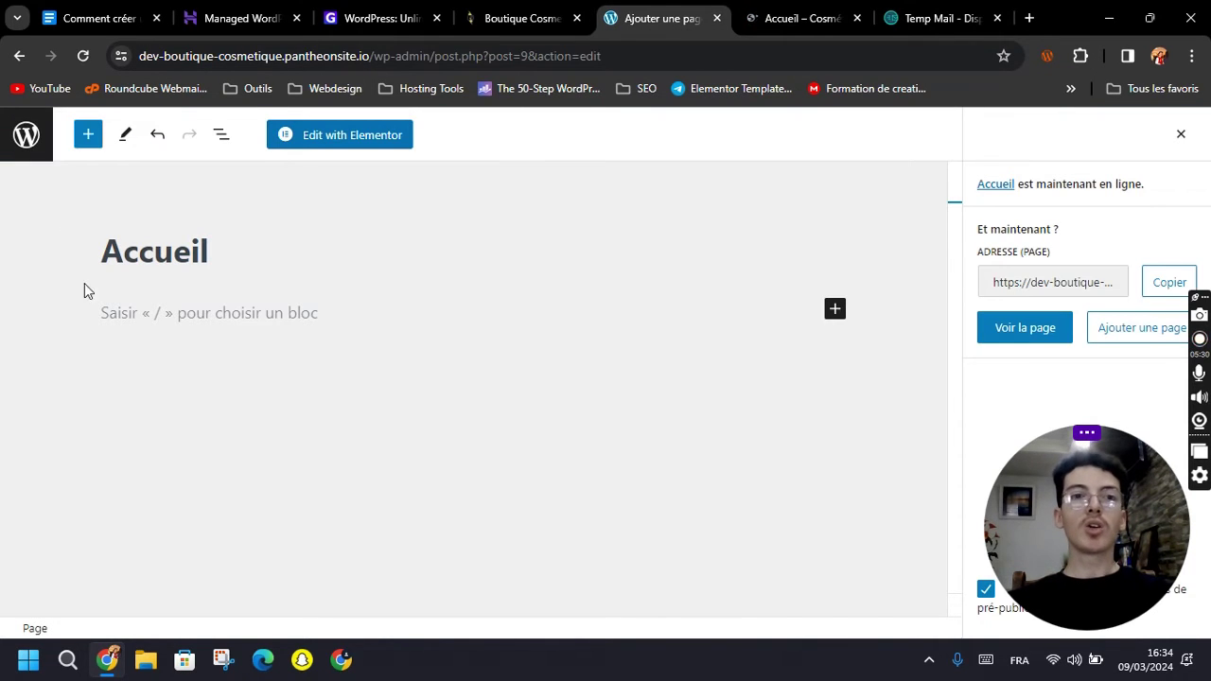
In Réglages > Lecture, set the homepage to a static page, choosing Accueil as Page d'accueil.
{"action": "left_click", "coordinate": [25, 139]}
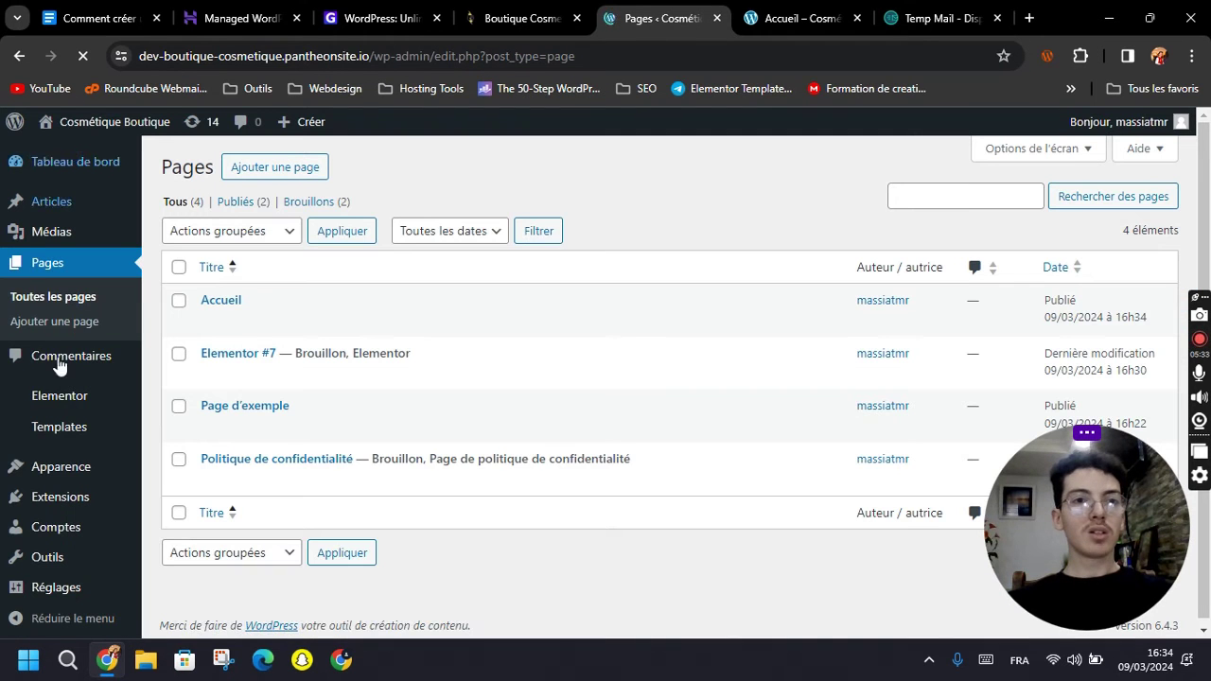
{"action": "mouse_move", "coordinate": [43, 584]}
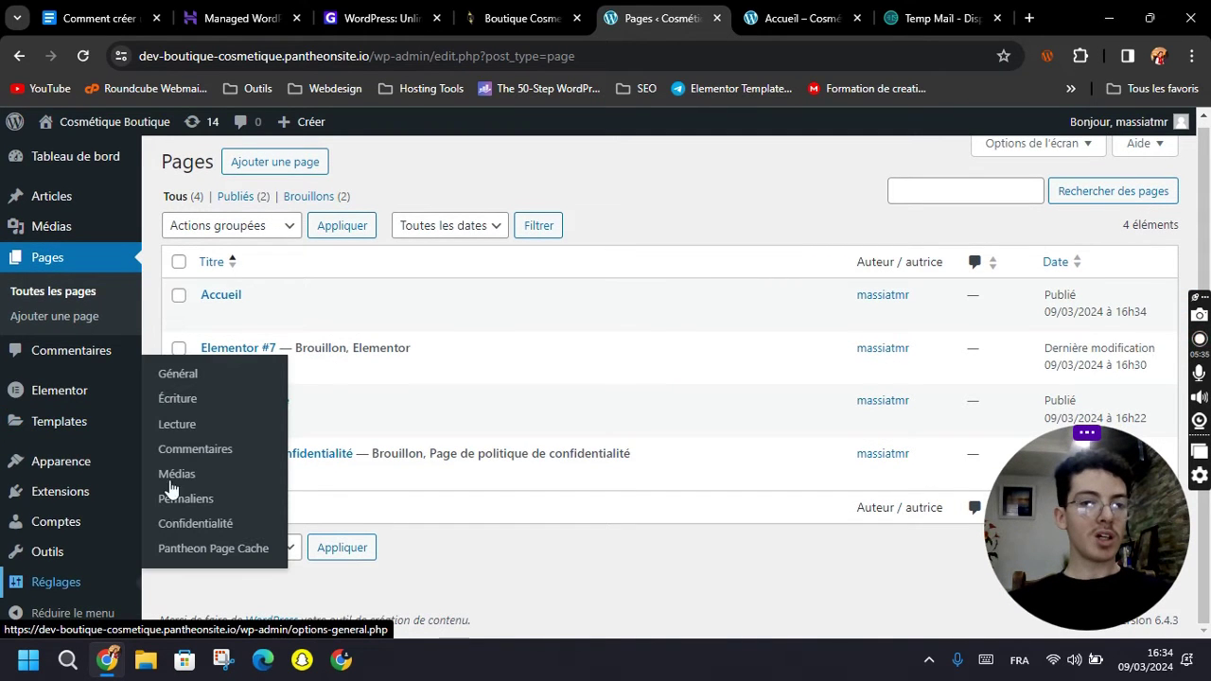
{"action": "left_click", "coordinate": [176, 426]}
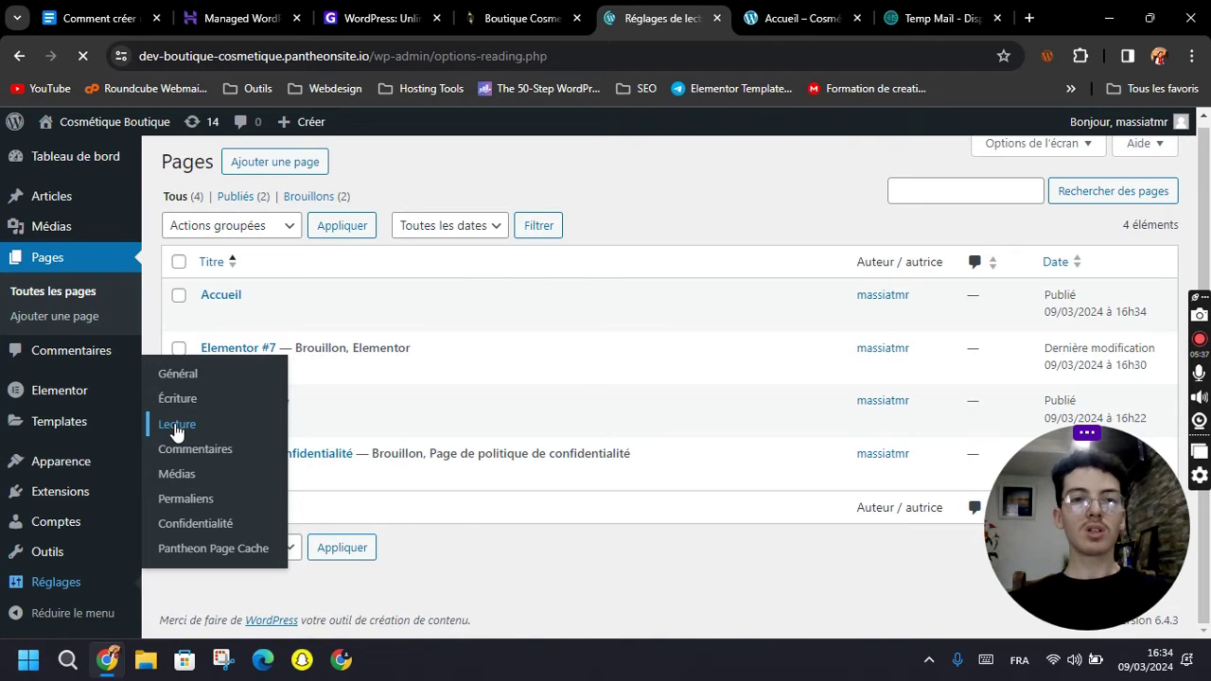
{"action": "left_click", "coordinate": [364, 243]}
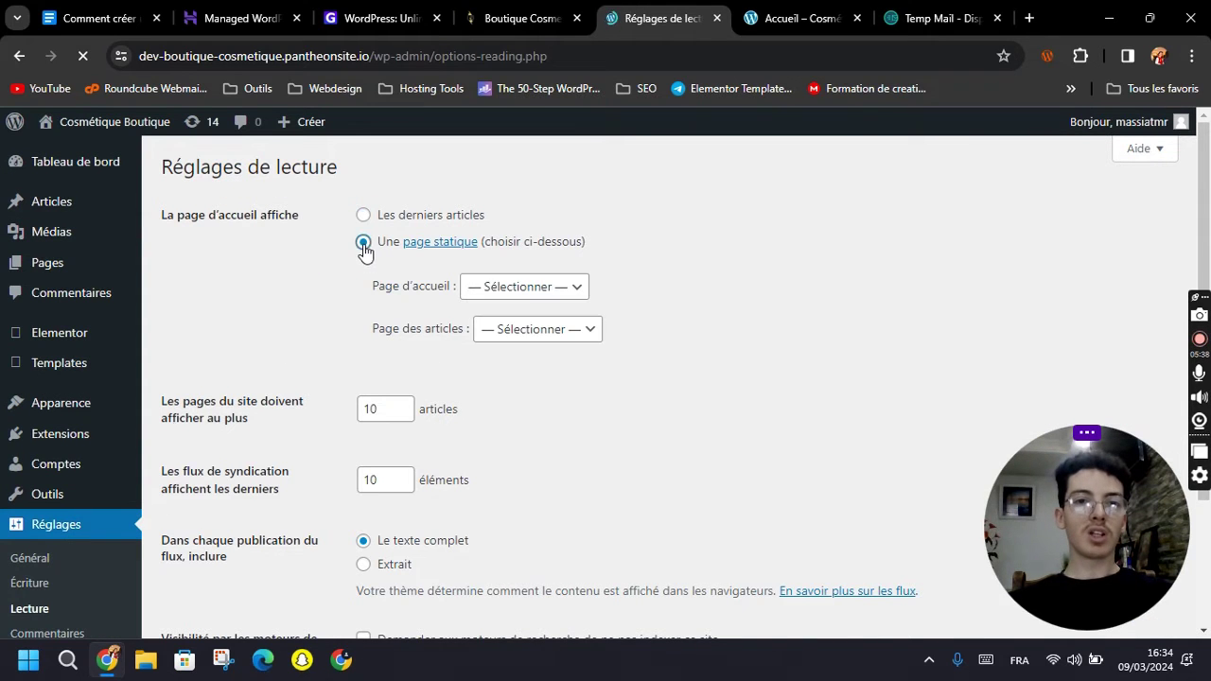
{"action": "left_click", "coordinate": [501, 288]}
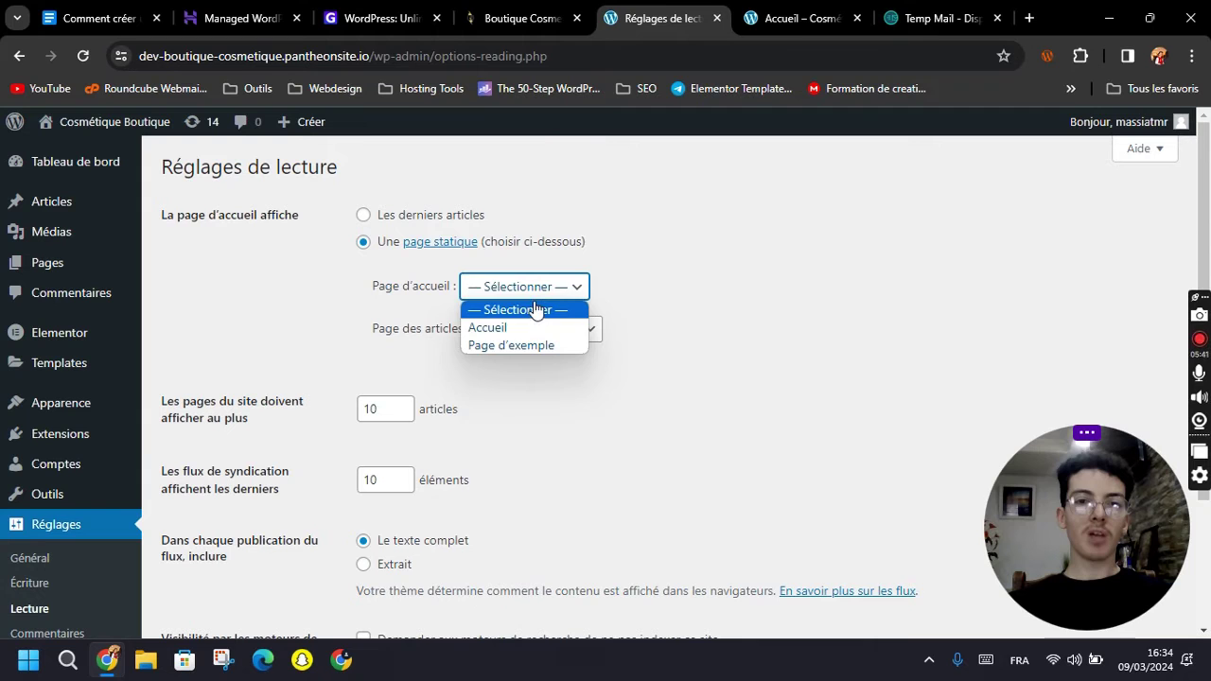
{"action": "left_click", "coordinate": [512, 330]}
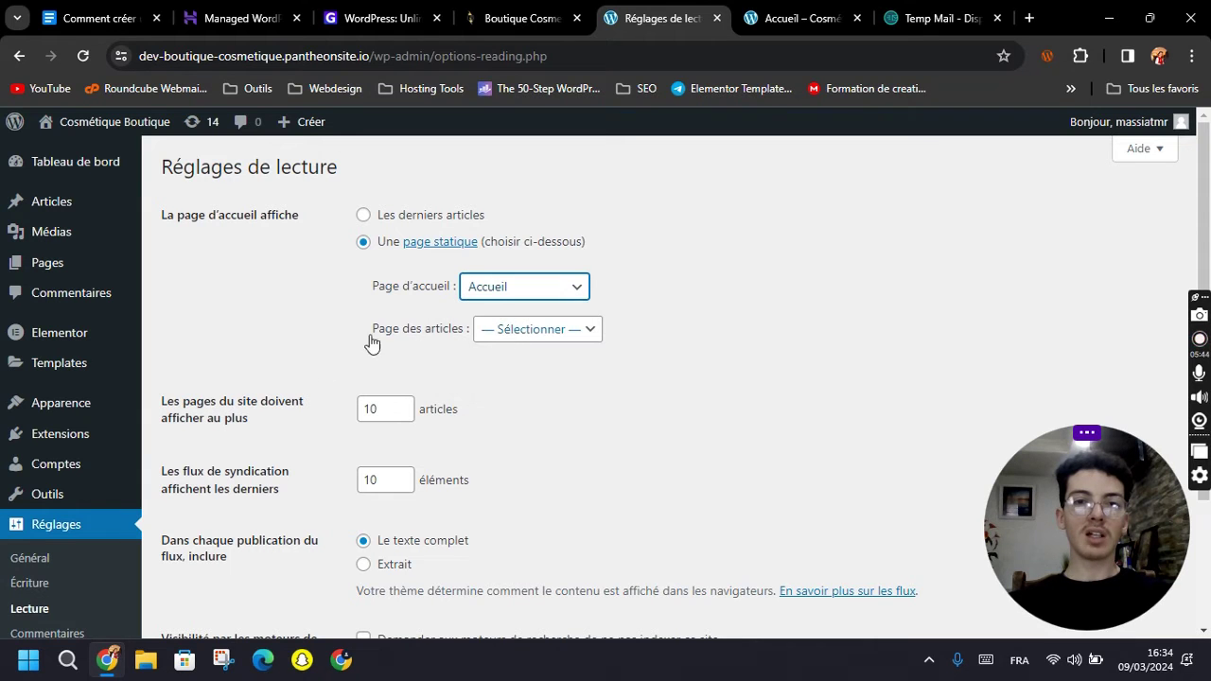
Save the reading settings, then visit the front page and open Accueil in the page editor.
{"action": "scroll", "coordinate": [378, 293], "scroll_direction": "down", "scroll_amount": 2}
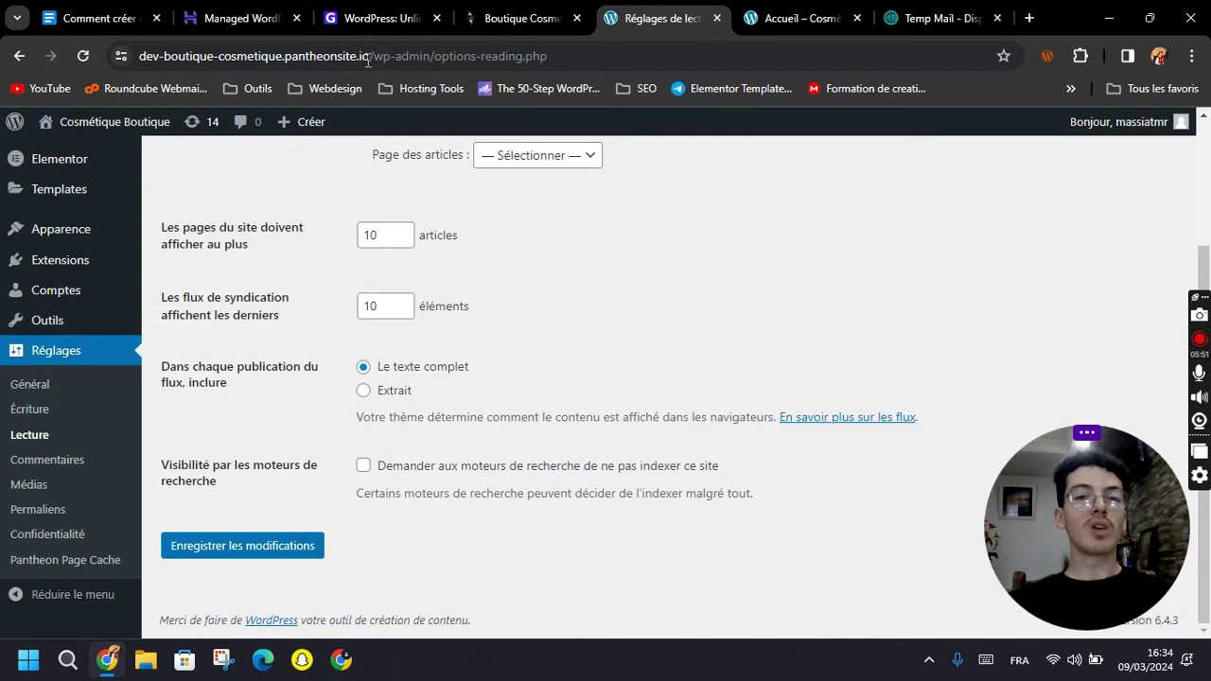
{"action": "left_click_drag", "start_coordinate": [370, 59], "coordinate": [582, 55]}
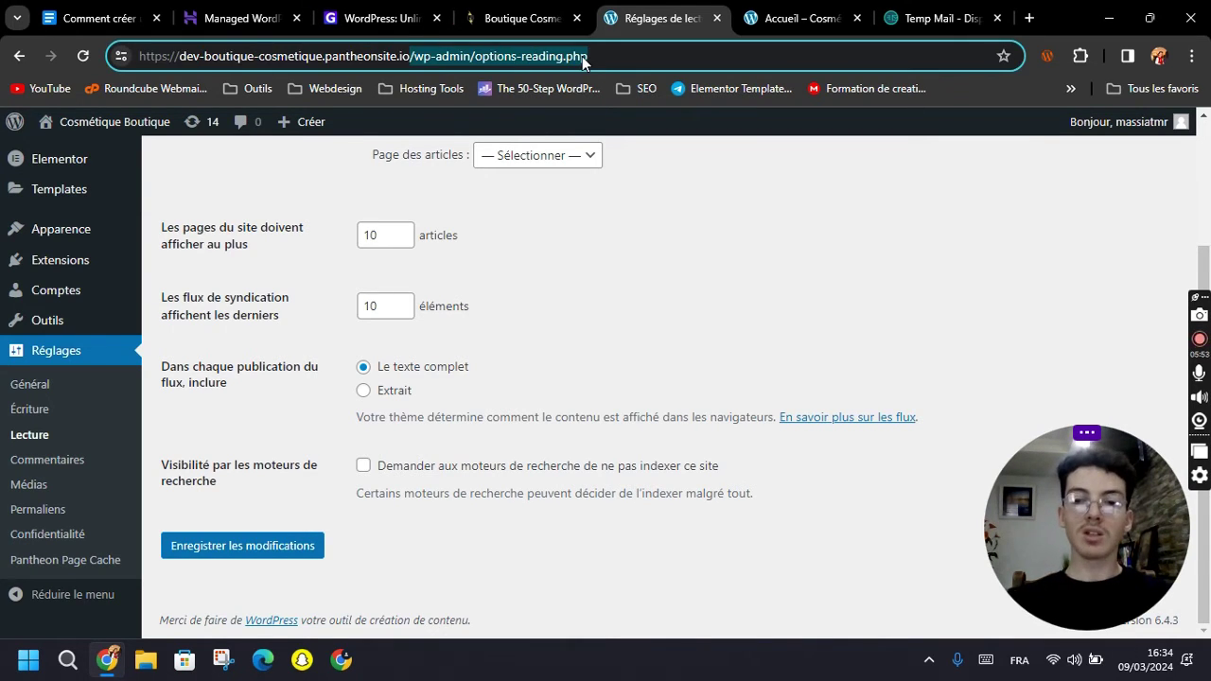
{"action": "key", "text": "BackSpace"}
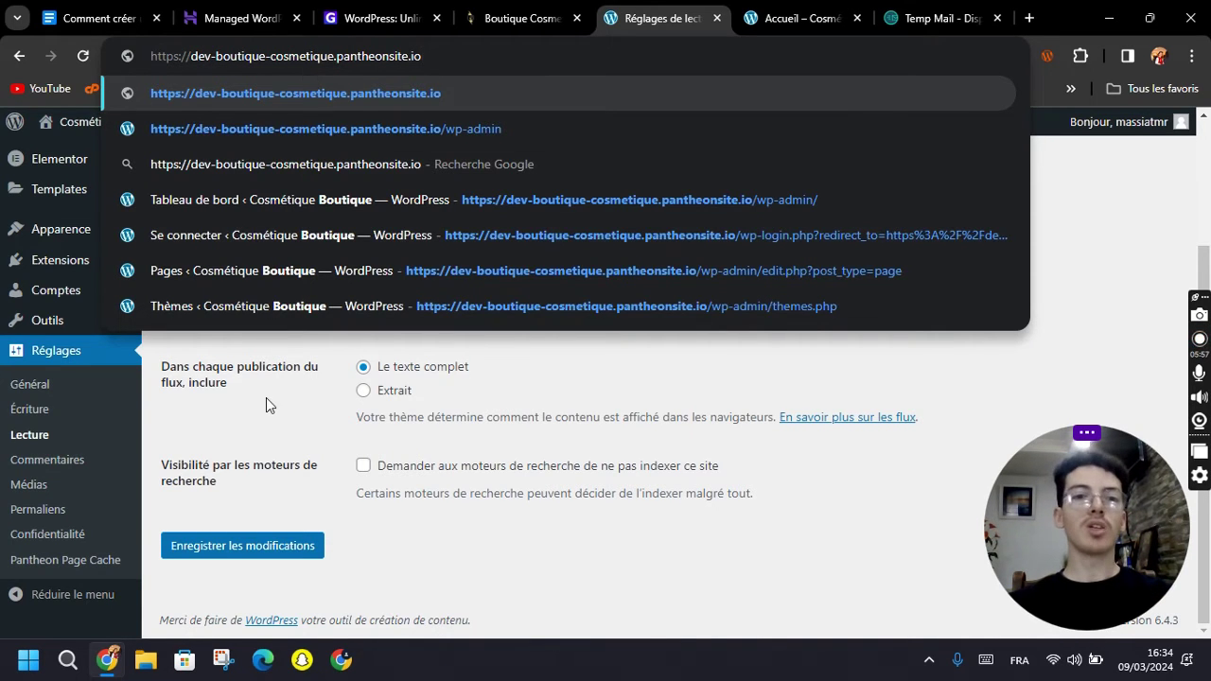
{"action": "left_click", "coordinate": [266, 426]}
{"action": "left_click", "coordinate": [265, 546]}
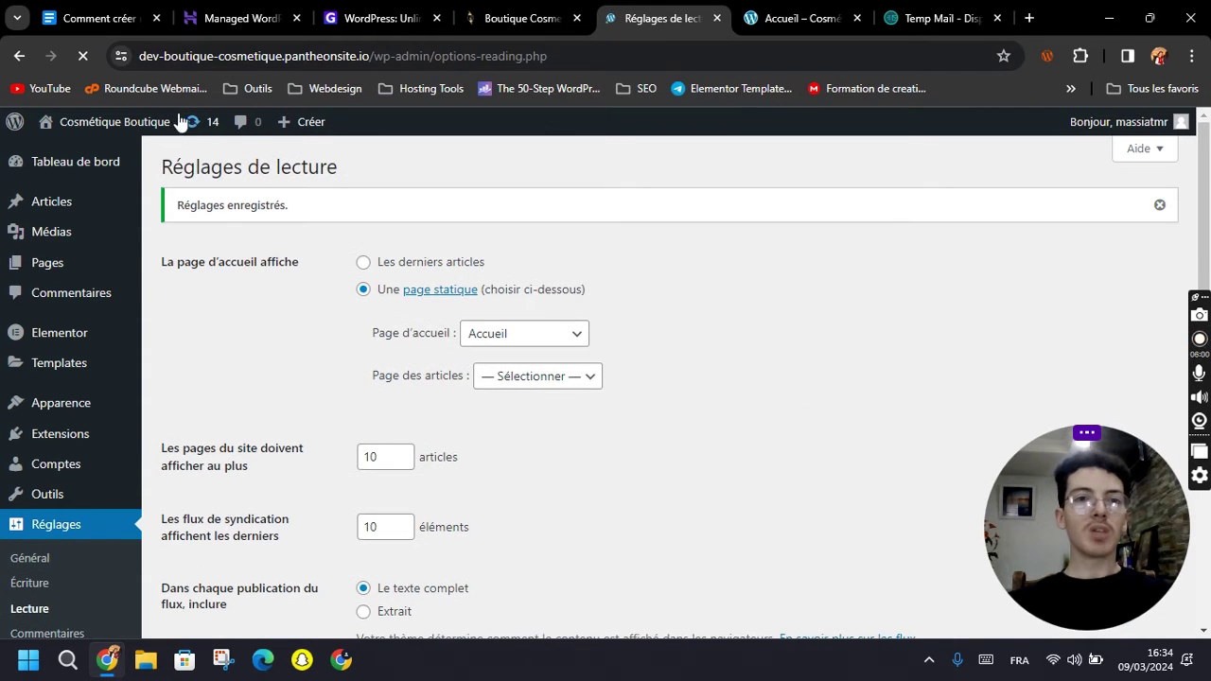
{"action": "left_click", "coordinate": [101, 131]}
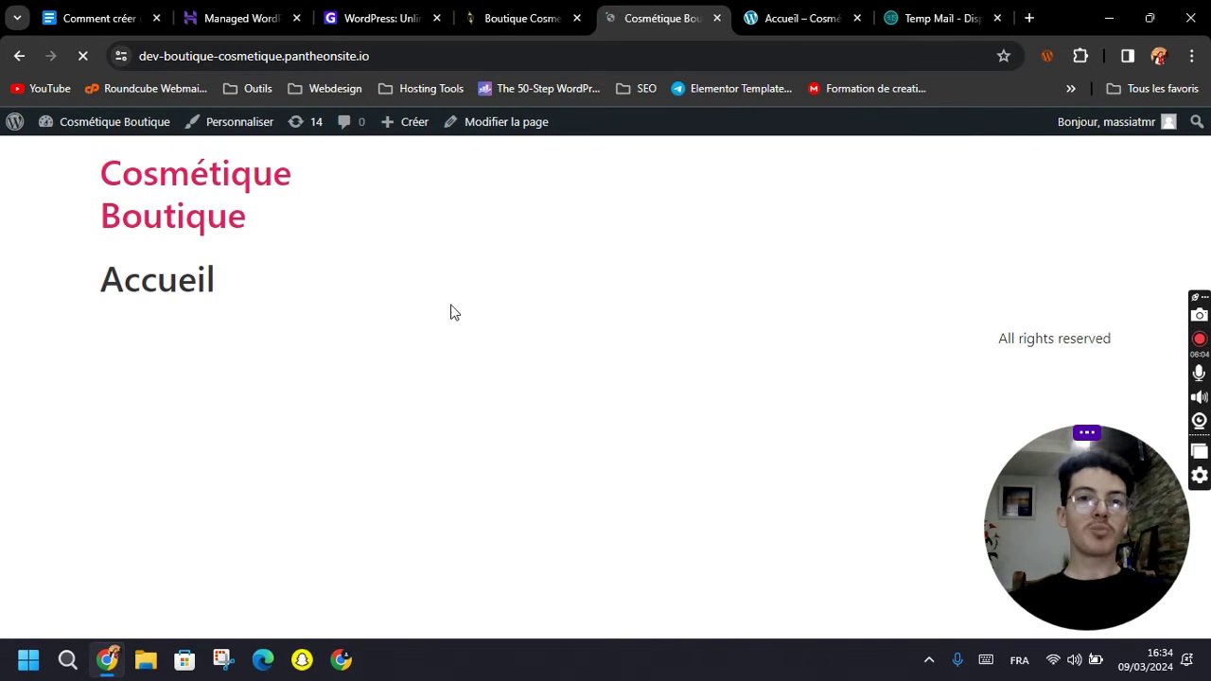
{"action": "left_click", "coordinate": [503, 131]}
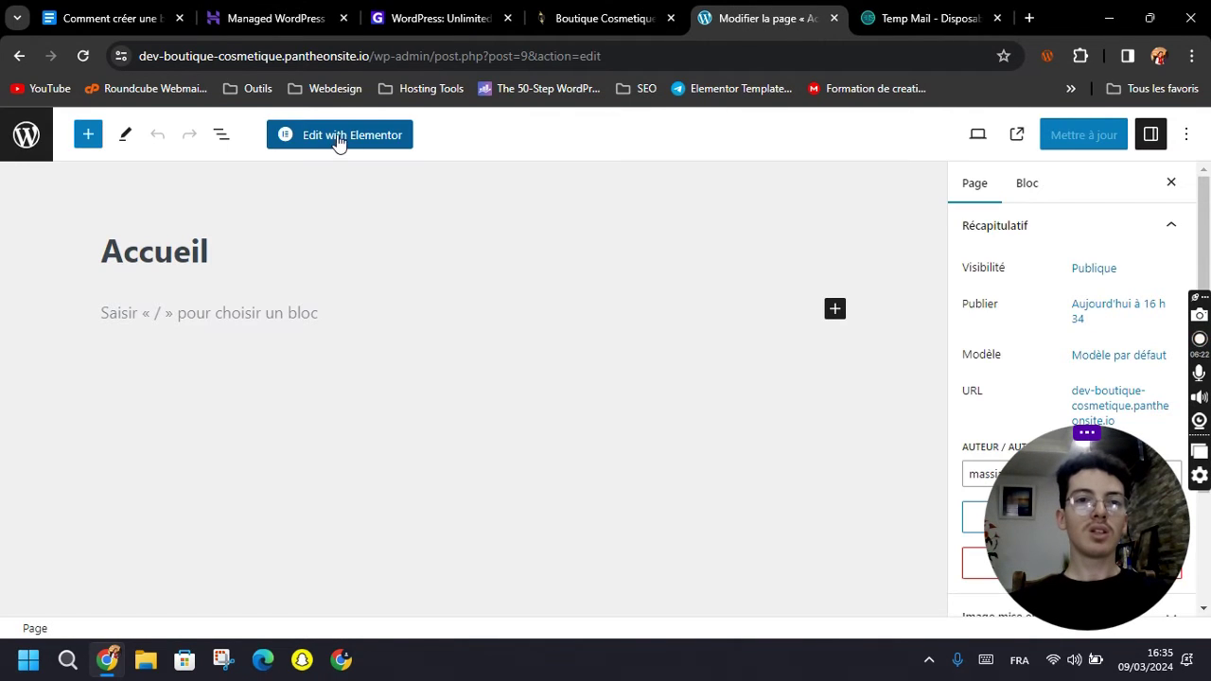
Open the Accueil homepage in Elementor and nudge the Navigator window higher.
{"action": "left_click", "coordinate": [356, 139]}
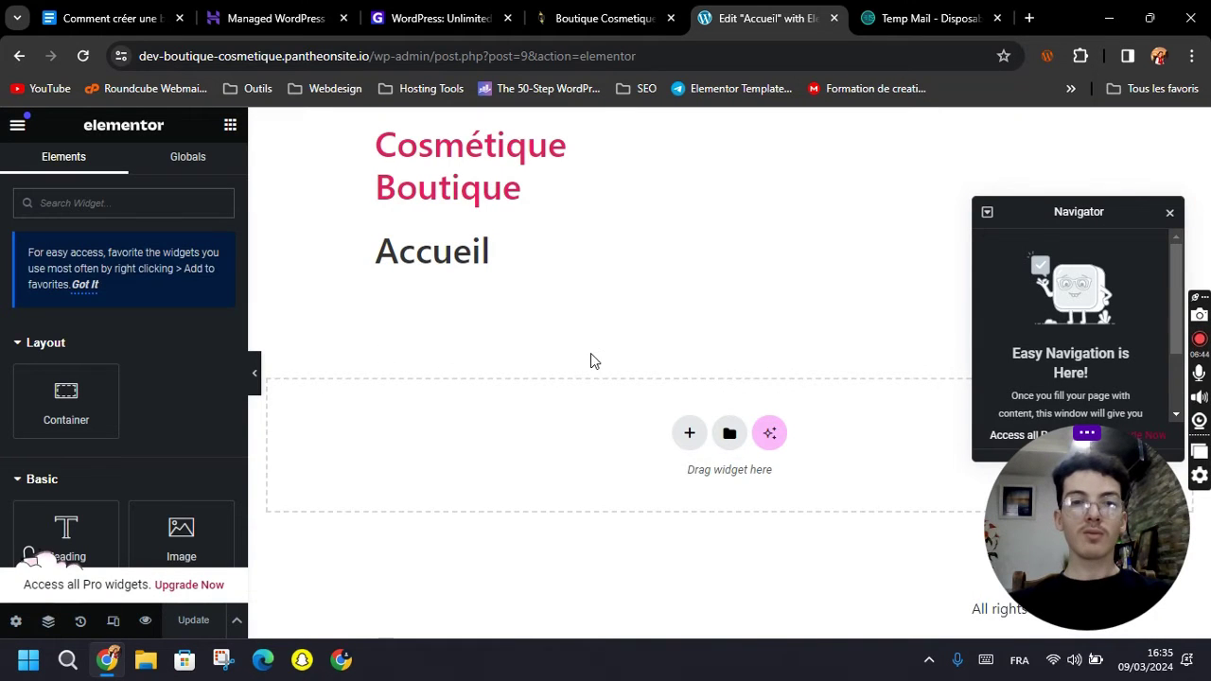
{"action": "scroll", "coordinate": [159, 454], "scroll_direction": "down", "scroll_amount": 3}
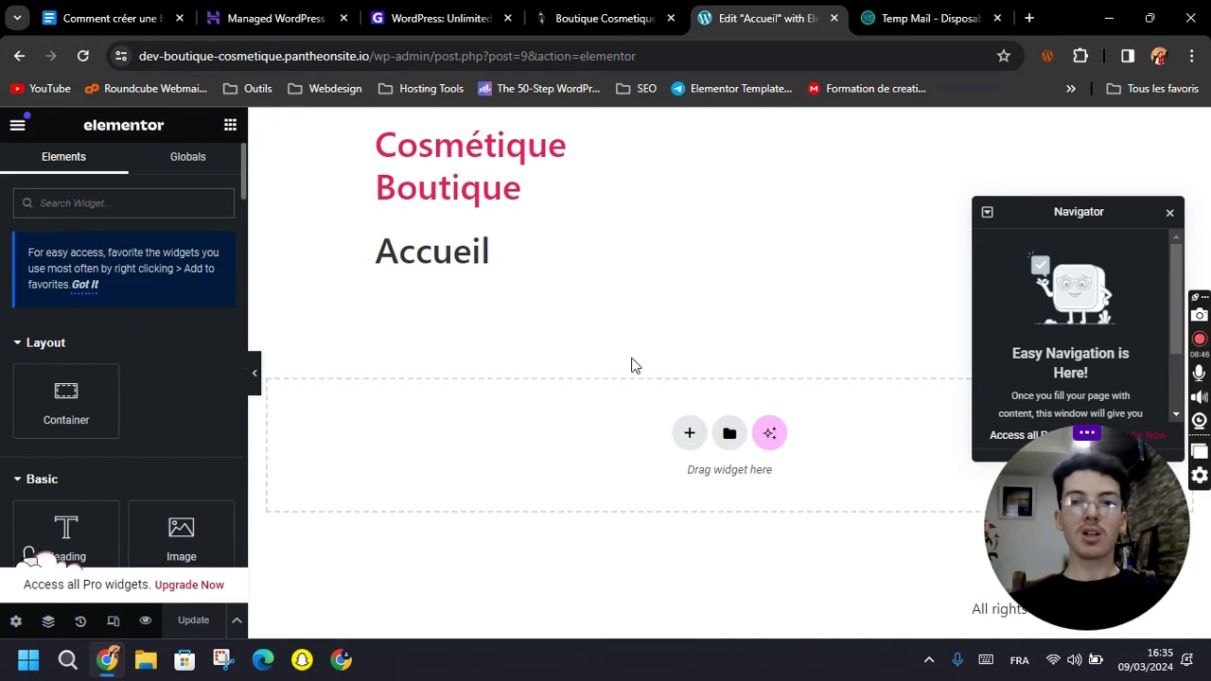
{"action": "left_click_drag", "start_coordinate": [1120, 212], "coordinate": [1117, 194]}
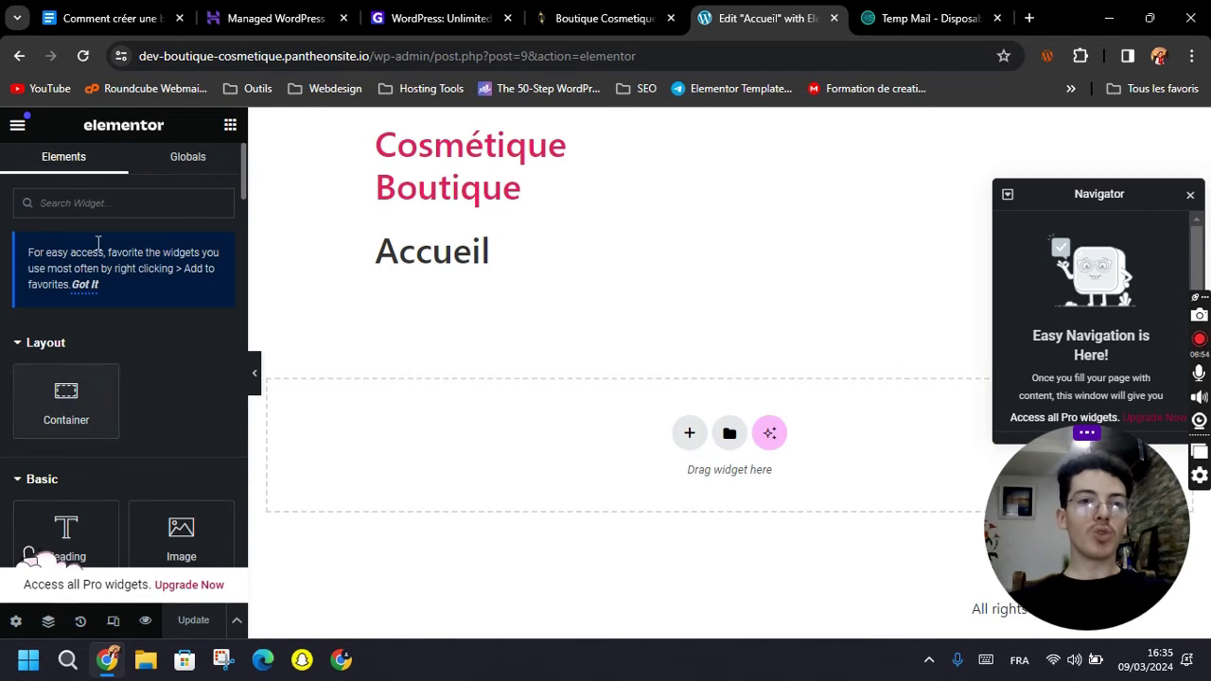
Close the Navigator window and start a new section to reveal the column structures.
{"action": "scroll", "coordinate": [128, 397], "scroll_direction": "down", "scroll_amount": 3}
{"action": "scroll", "coordinate": [130, 426], "scroll_direction": "up", "scroll_amount": 3}
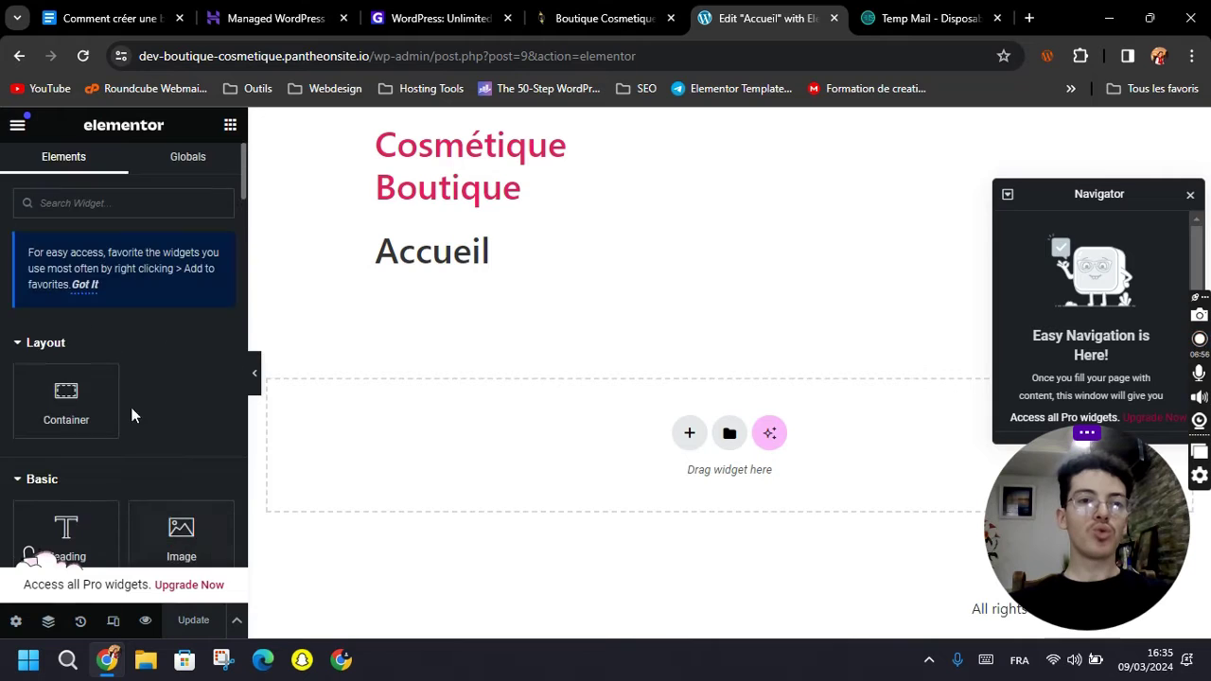
{"action": "scroll", "coordinate": [133, 381], "scroll_direction": "down", "scroll_amount": 2}
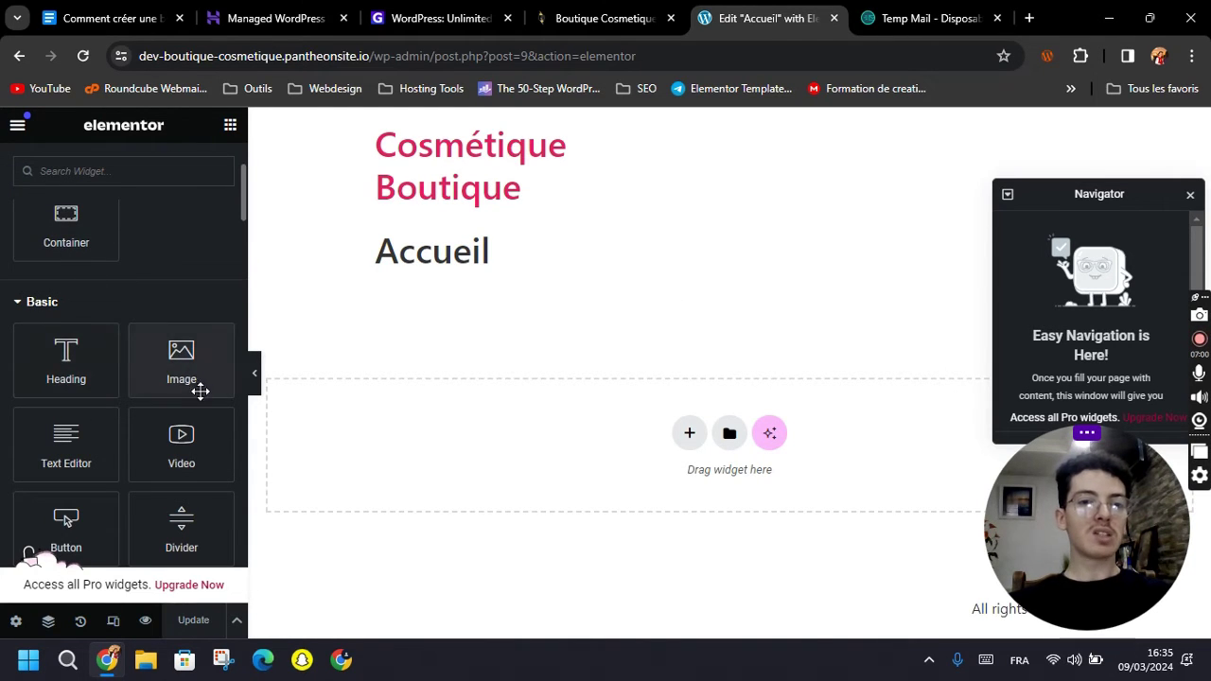
{"action": "scroll", "coordinate": [123, 457], "scroll_direction": "down", "scroll_amount": 2}
{"action": "left_click_drag", "start_coordinate": [1103, 194], "coordinate": [1082, 187]}
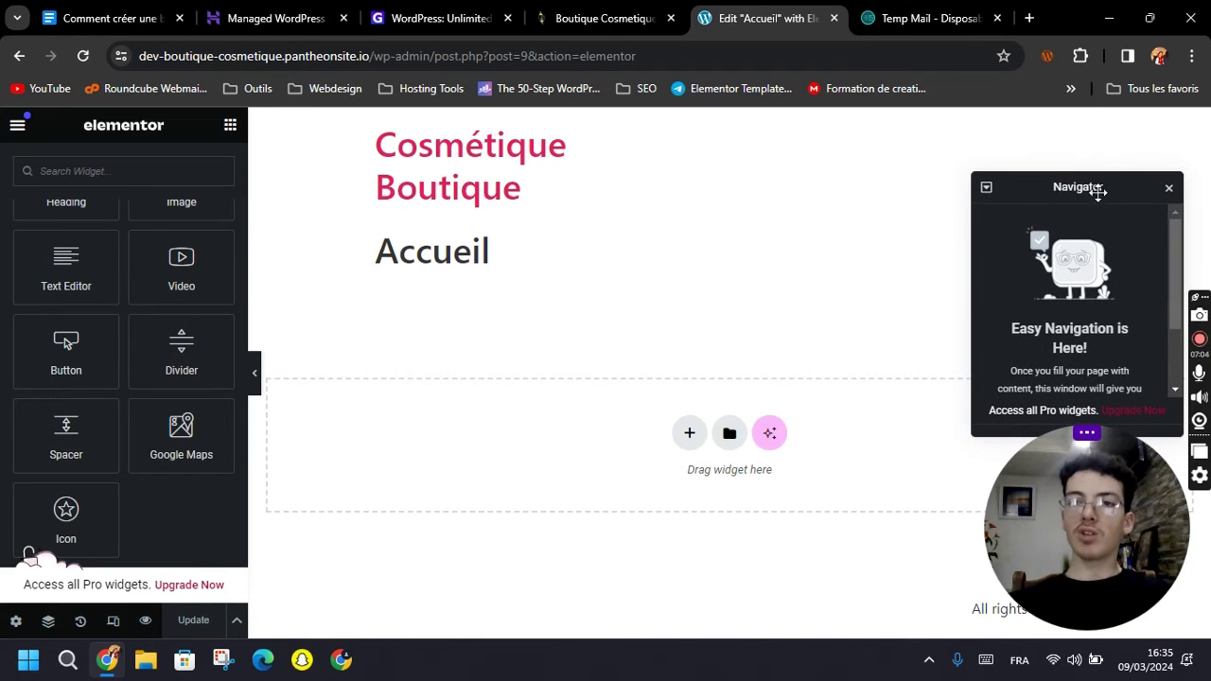
{"action": "left_click", "coordinate": [1169, 190]}
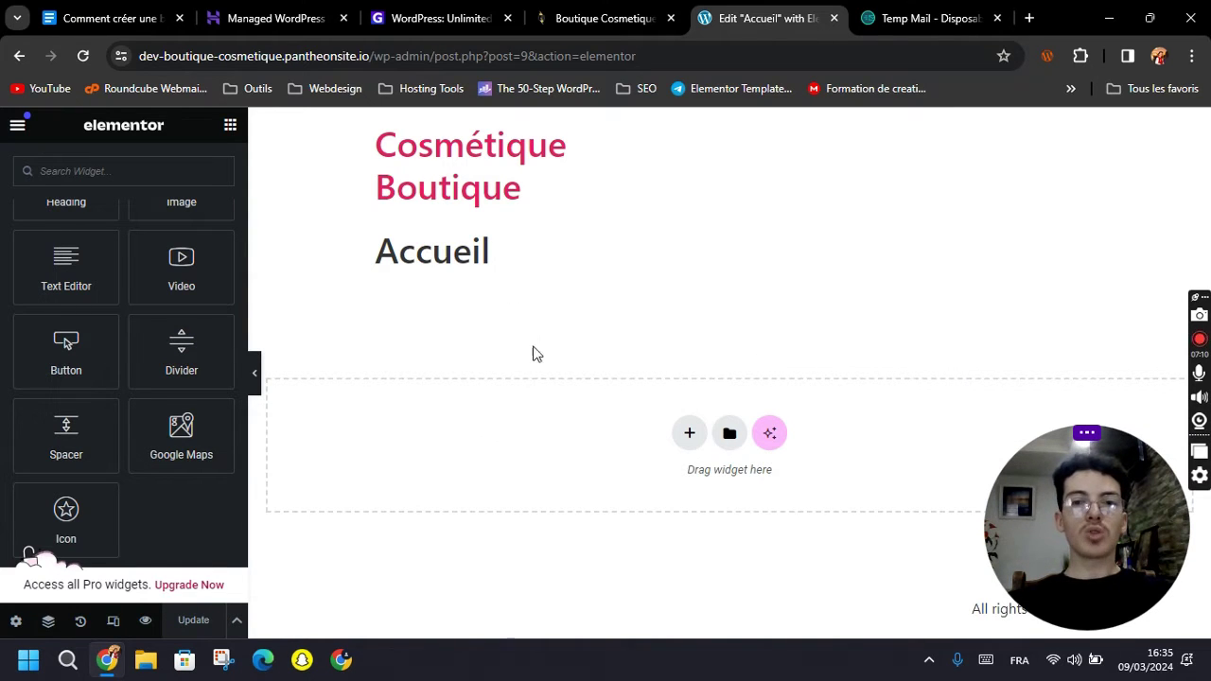
{"action": "left_click", "coordinate": [689, 432]}
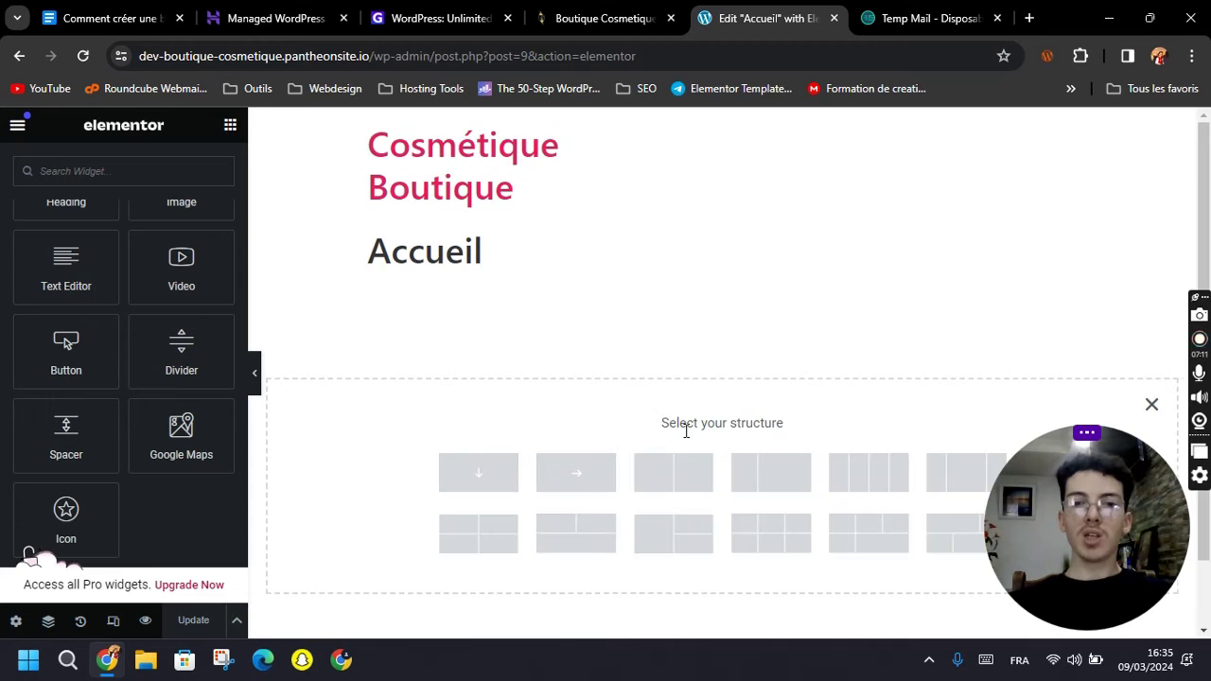
Create a two-column section, cancelling an accidental extra section below it.
{"action": "left_click", "coordinate": [655, 473]}
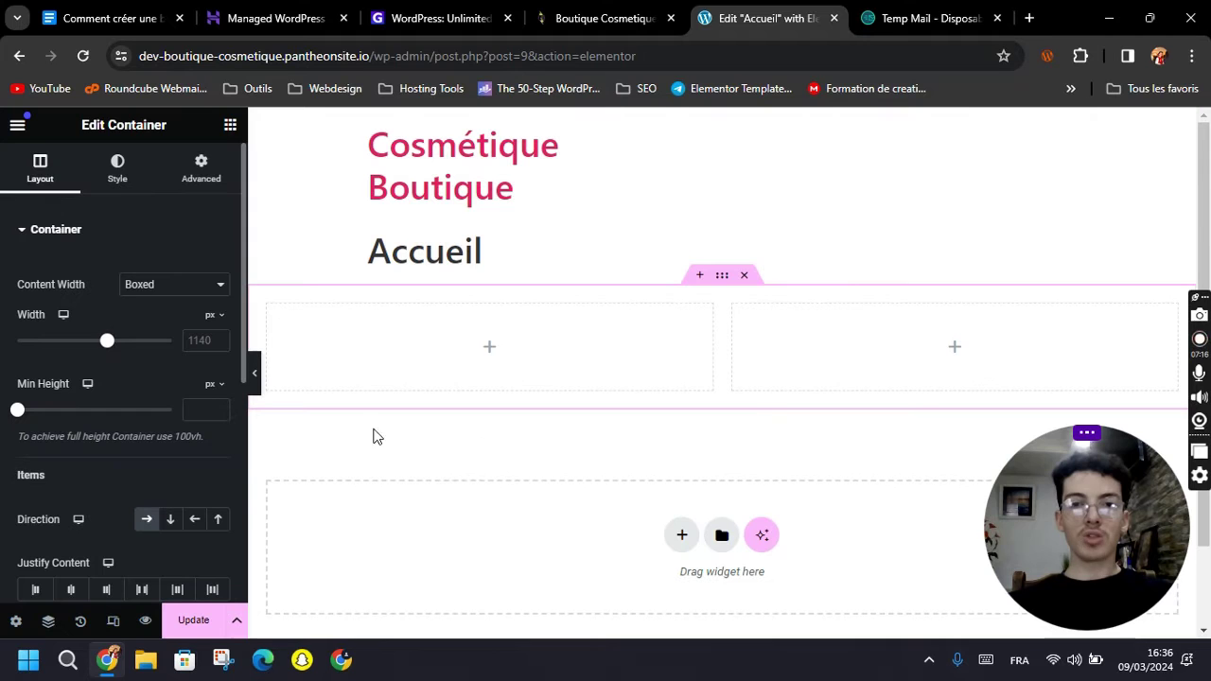
{"action": "left_click", "coordinate": [681, 535]}
{"action": "scroll", "coordinate": [638, 440], "scroll_direction": "down", "scroll_amount": 2}
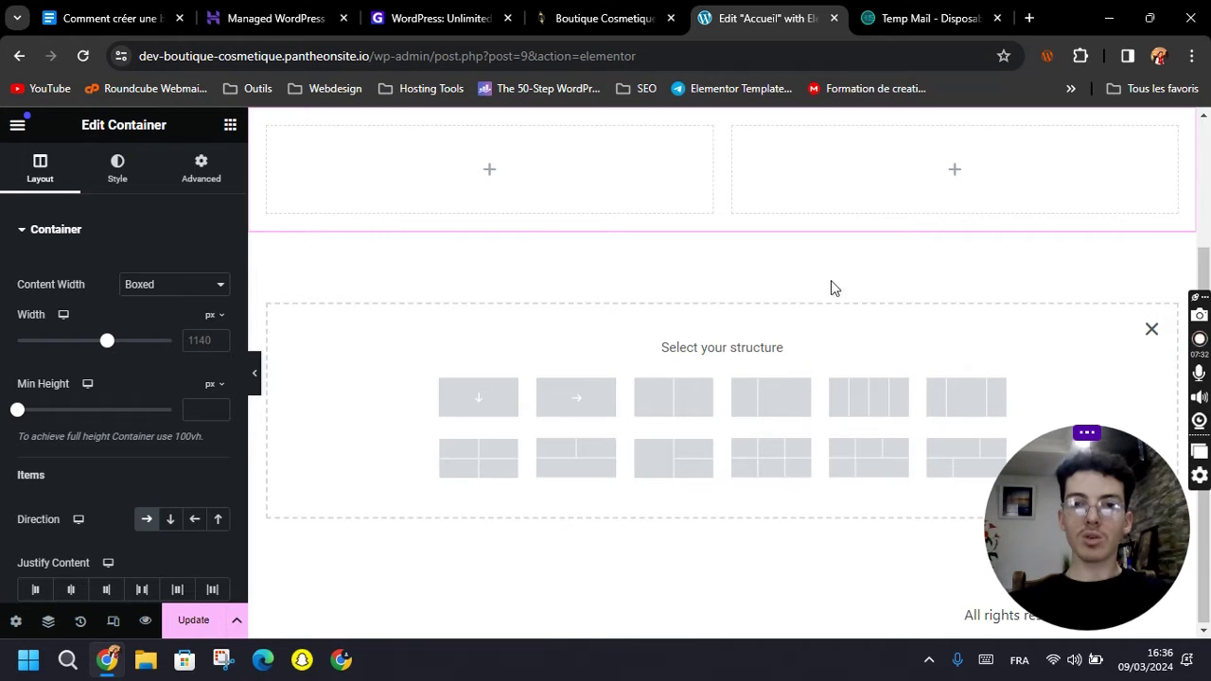
{"action": "left_click", "coordinate": [1150, 331]}
{"action": "scroll", "coordinate": [811, 334], "scroll_direction": "up", "scroll_amount": 2}
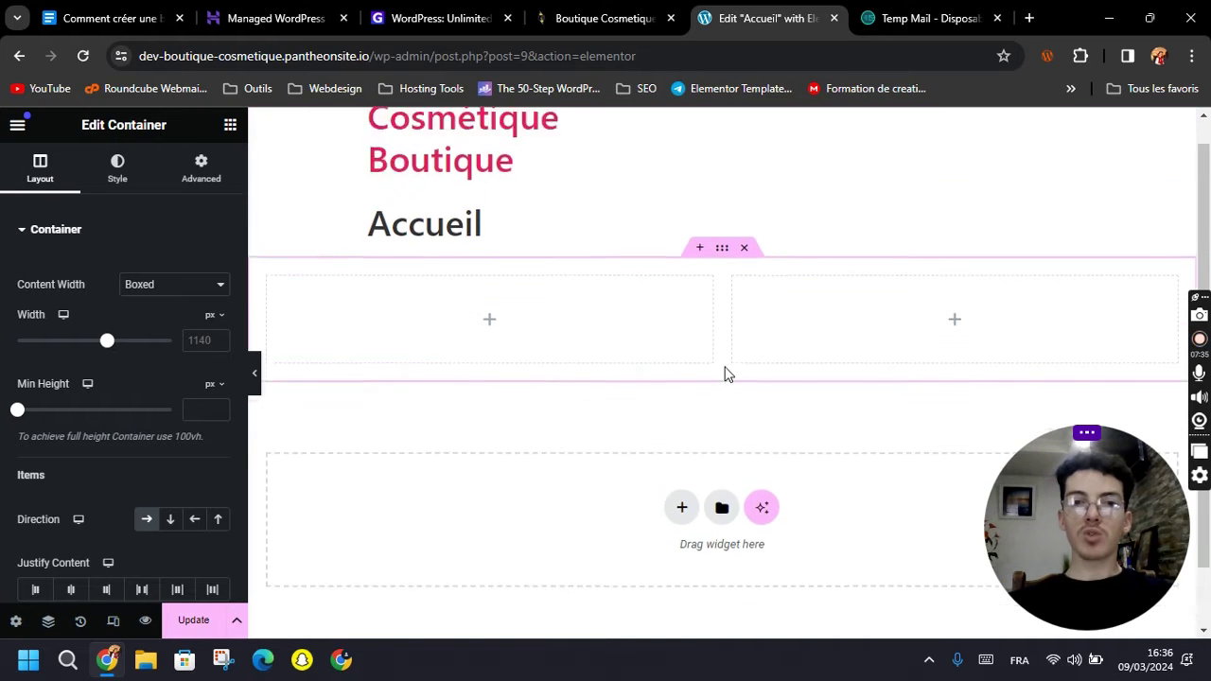
Place a Heading widget in the left column reading 'Bienvenue sur ma boutique'.
{"action": "left_click", "coordinate": [490, 343]}
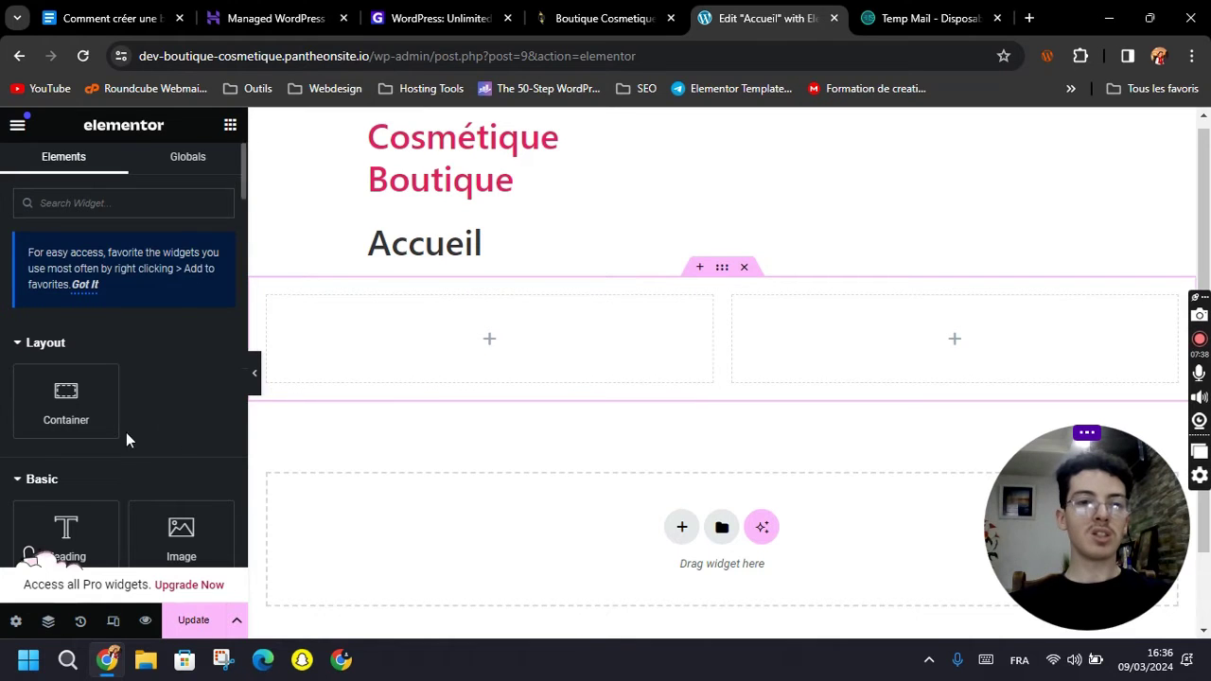
{"action": "scroll", "coordinate": [94, 451], "scroll_direction": "down", "scroll_amount": 1}
{"action": "scroll", "coordinate": [54, 451], "scroll_direction": "down", "scroll_amount": 2}
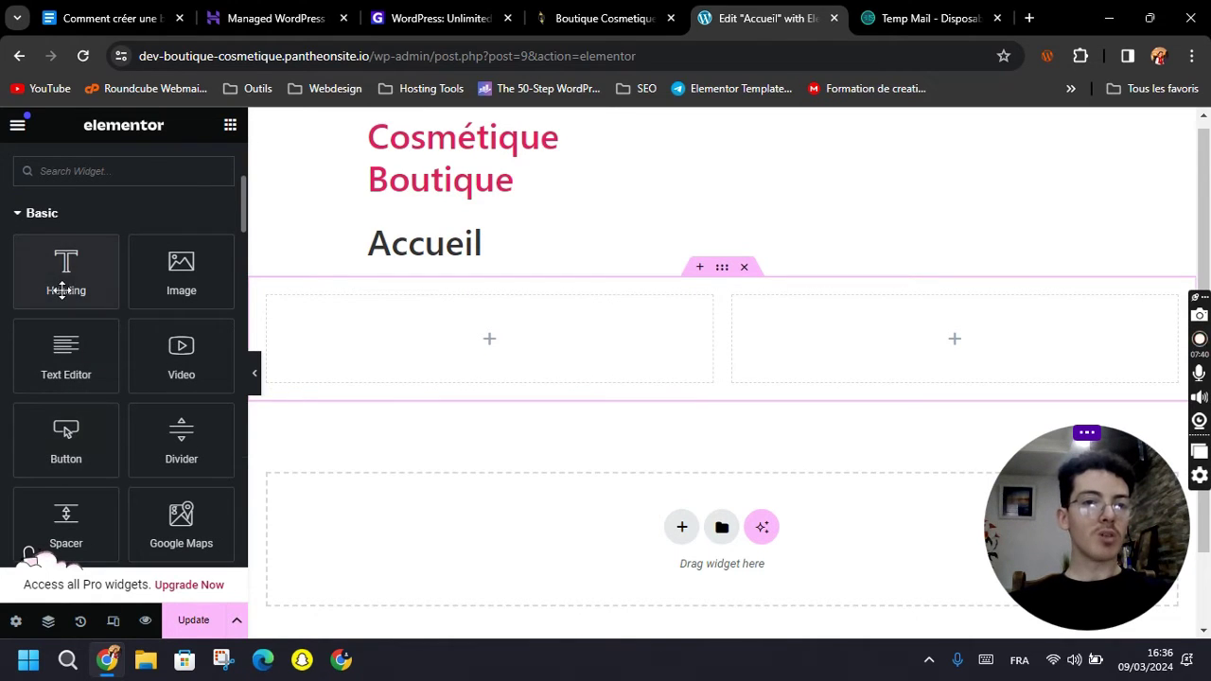
{"action": "left_click_drag", "start_coordinate": [61, 279], "coordinate": [480, 344]}
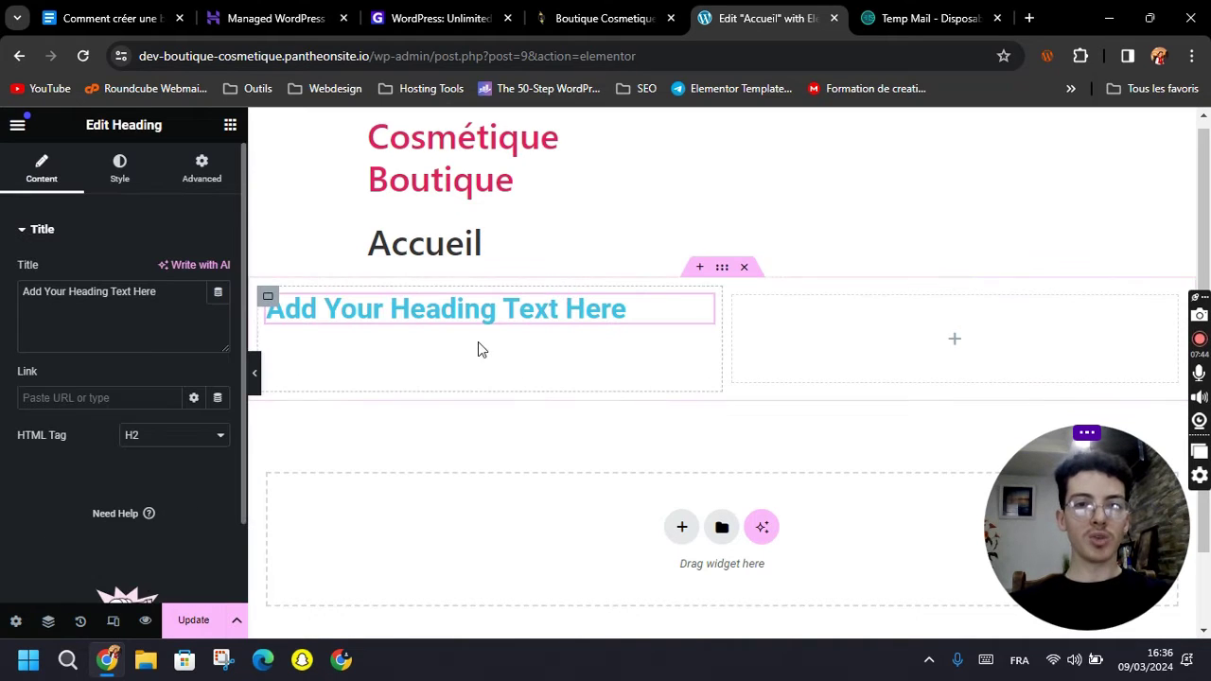
{"action": "triple_click", "coordinate": [154, 311]}
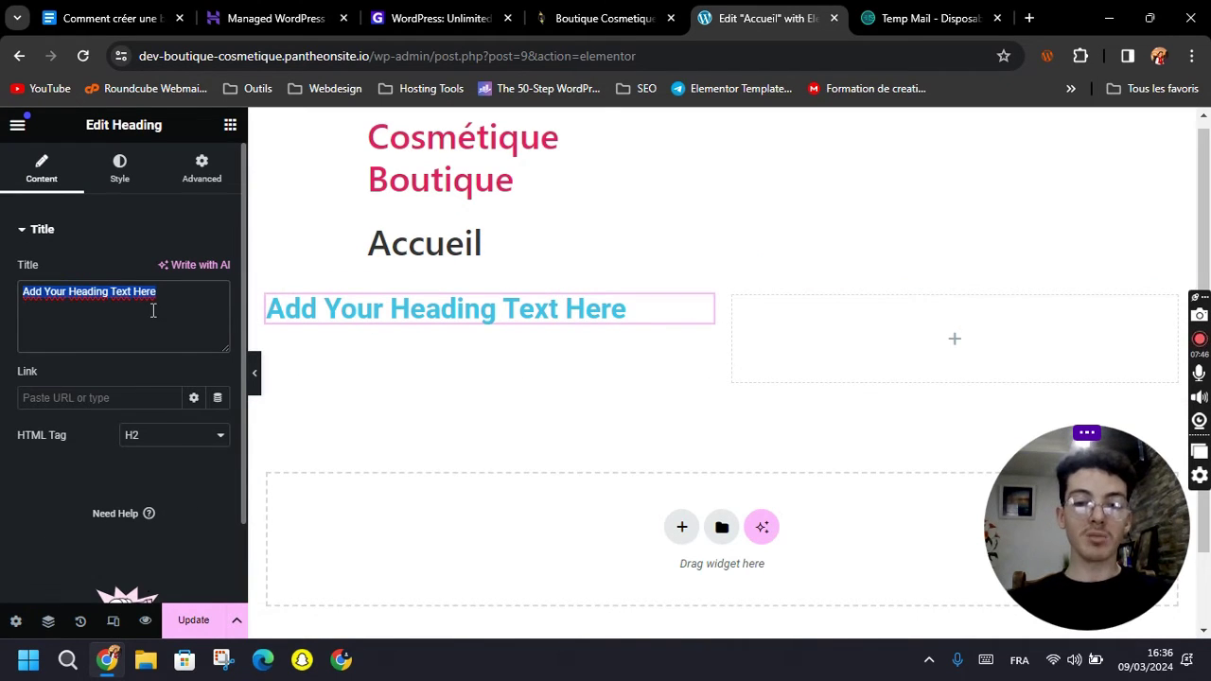
{"action": "type", "text": "Bien"}
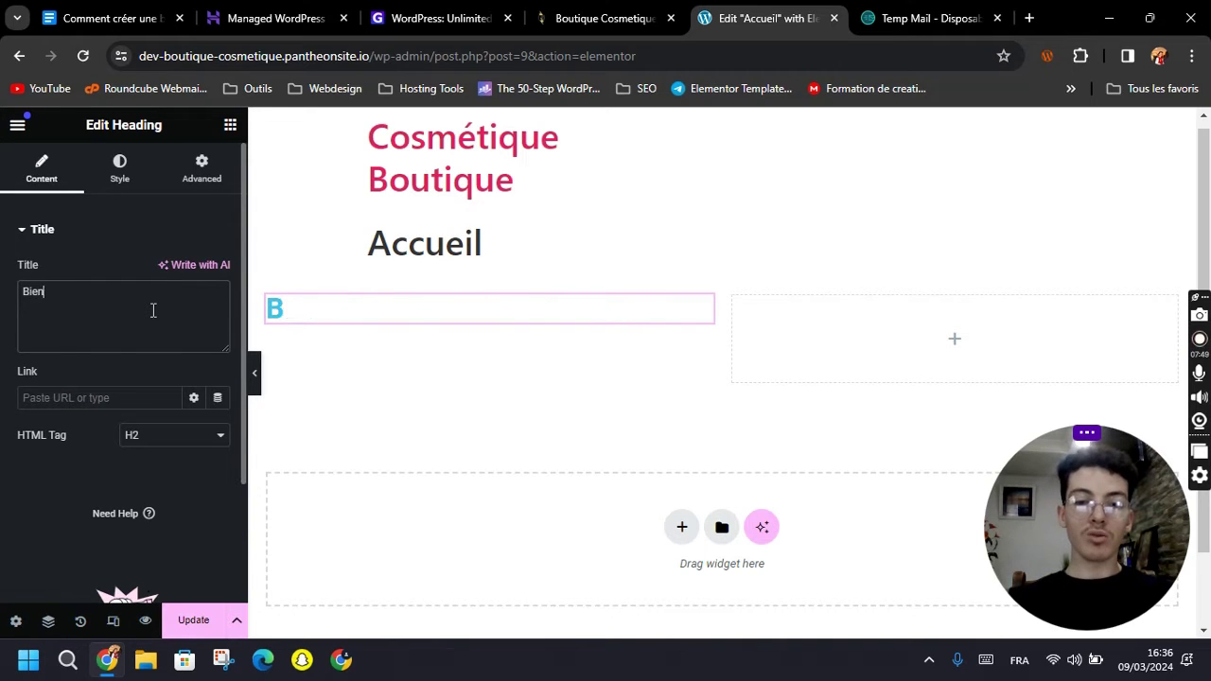
{"action": "type", "text": "venue sur ma boutique"}
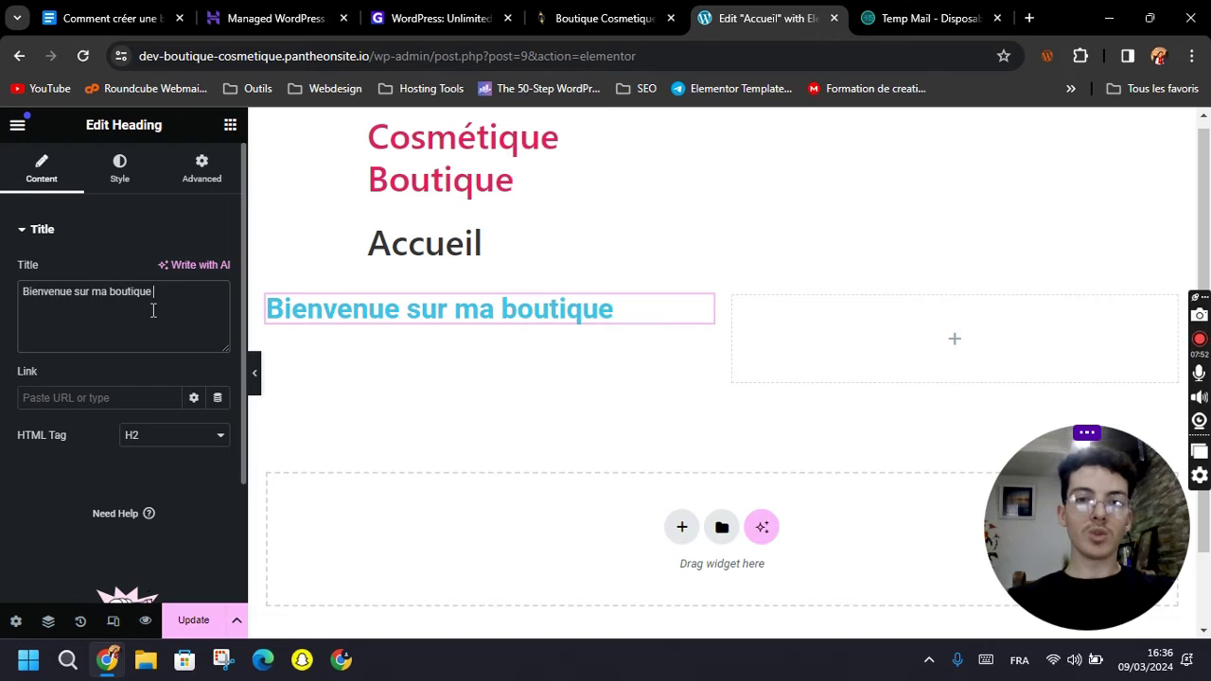
Drag an Image widget from the widget list into the right column.
{"action": "left_click", "coordinate": [227, 130]}
{"action": "scroll", "coordinate": [155, 410], "scroll_direction": "down", "scroll_amount": 1}
{"action": "left_click_drag", "start_coordinate": [154, 451], "coordinate": [918, 320]}
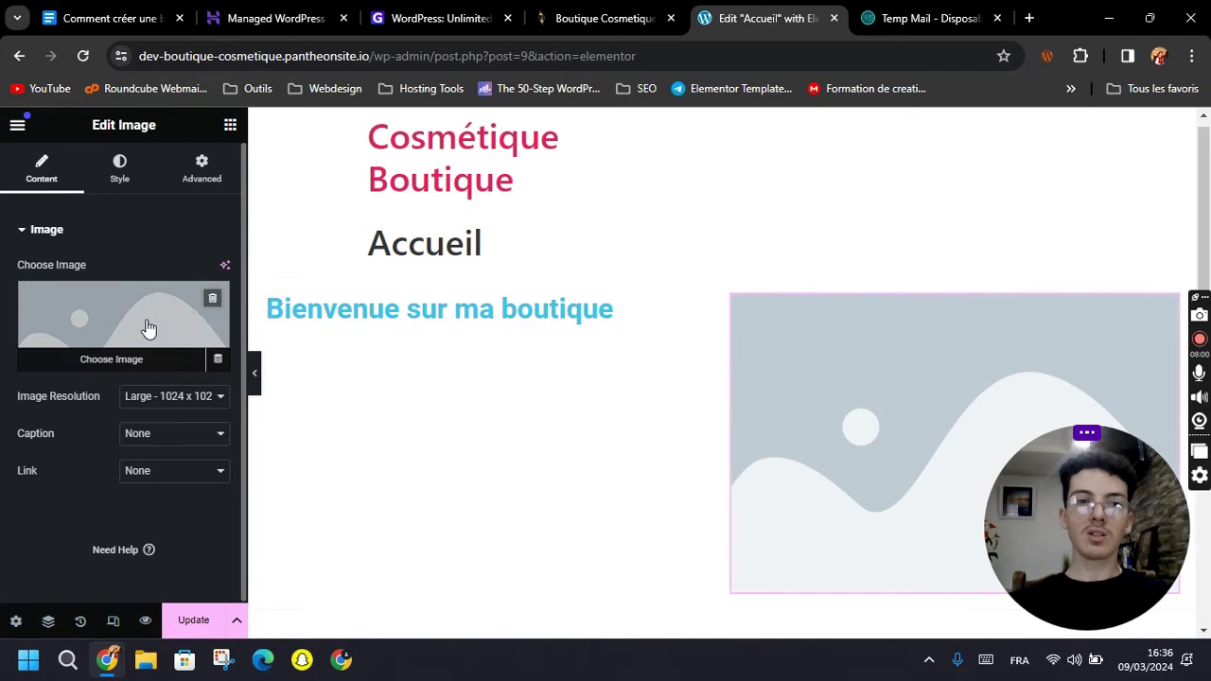
Upload shampoo image 2.jpg from Bureau > Produit Cosmetique and insert it into the Image widget.
{"action": "left_click", "coordinate": [138, 322]}
{"action": "left_click", "coordinate": [398, 194]}
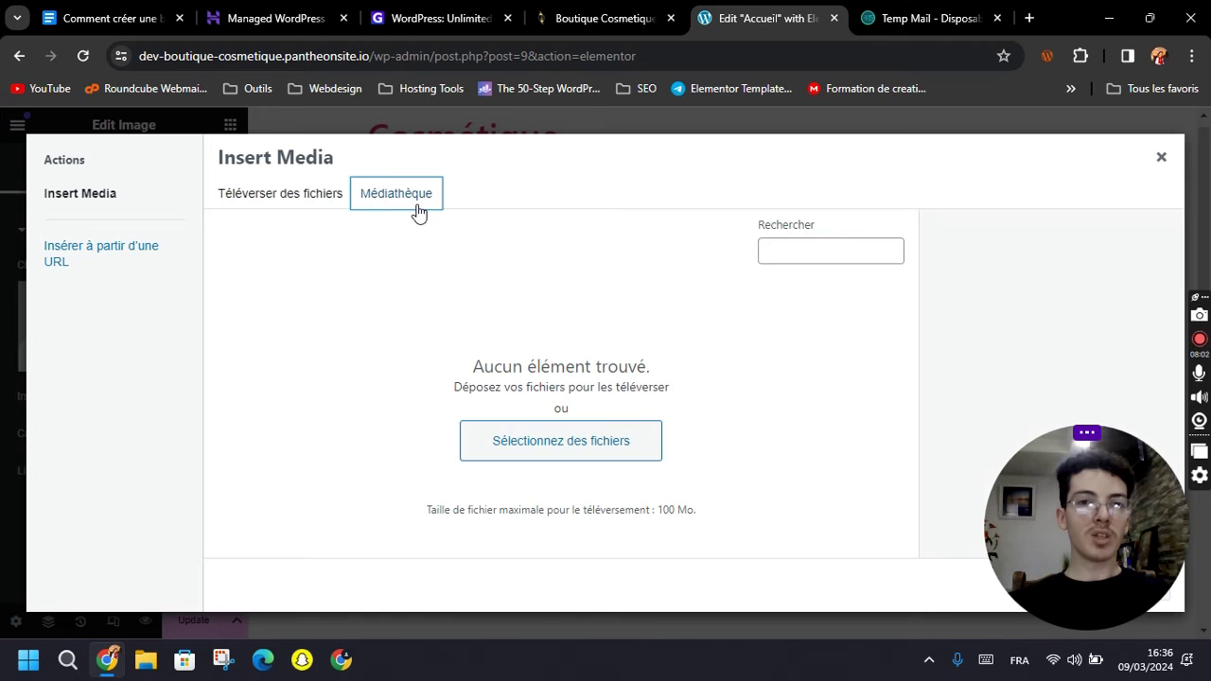
{"action": "left_click", "coordinate": [537, 441]}
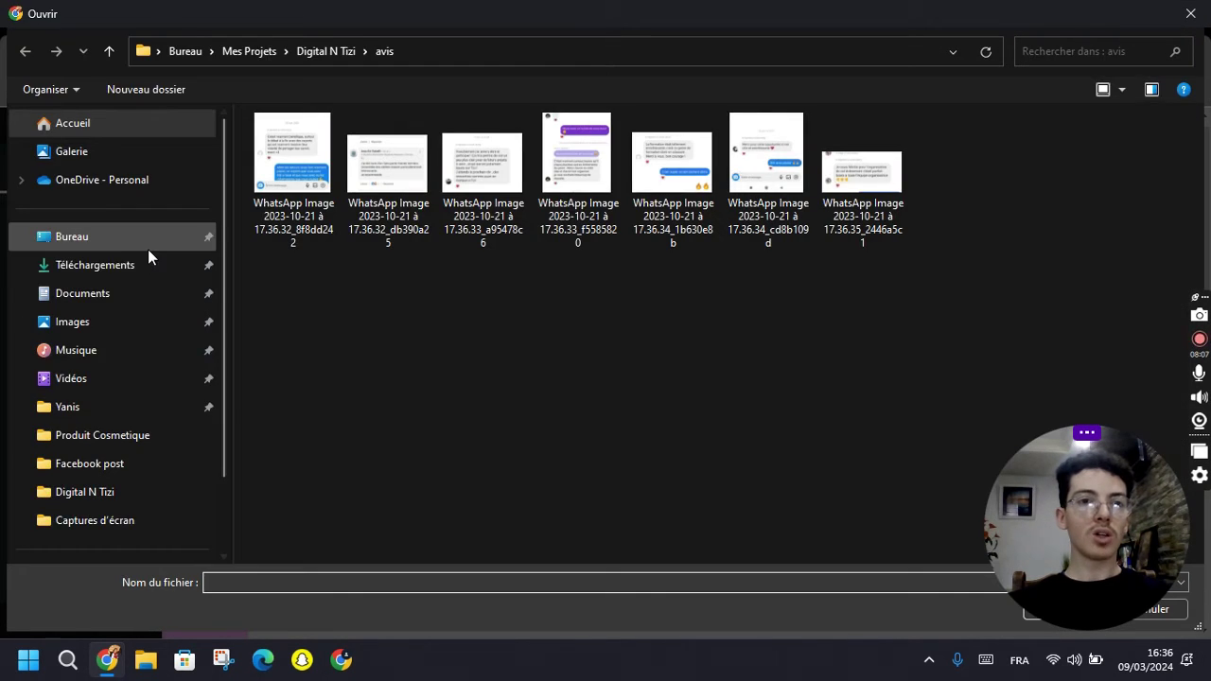
{"action": "left_click", "coordinate": [107, 241]}
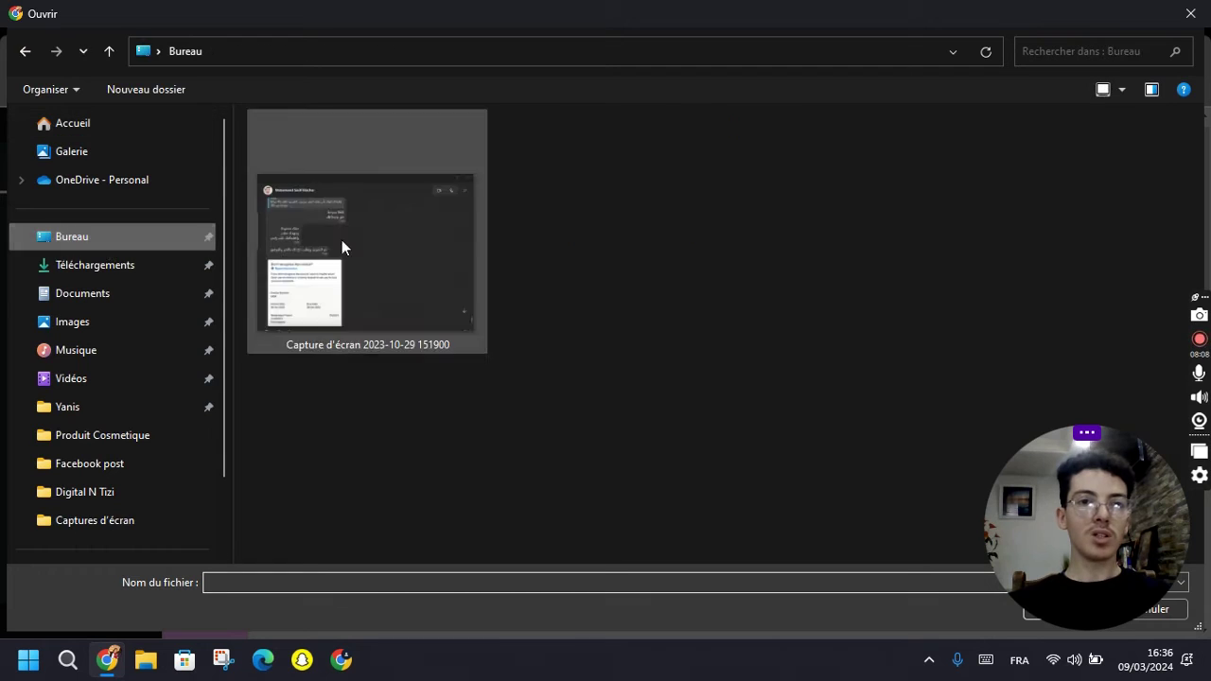
{"action": "double_click", "coordinate": [990, 259]}
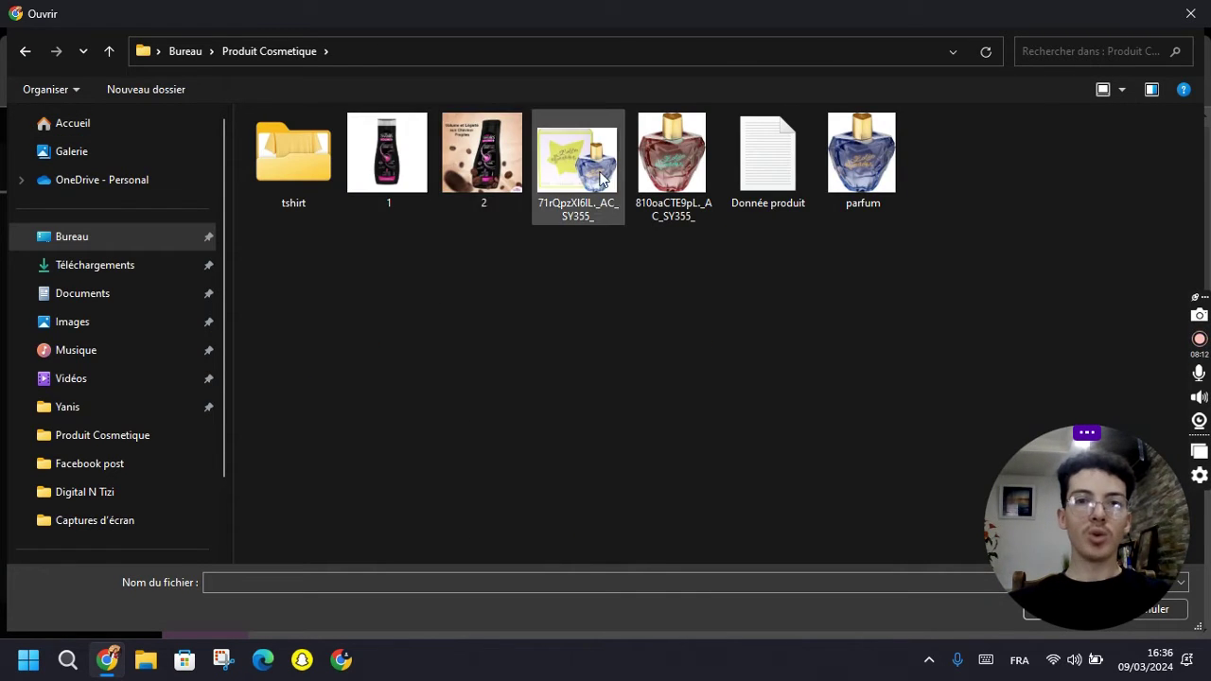
{"action": "left_click", "coordinate": [615, 170]}
{"action": "double_click", "coordinate": [482, 156]}
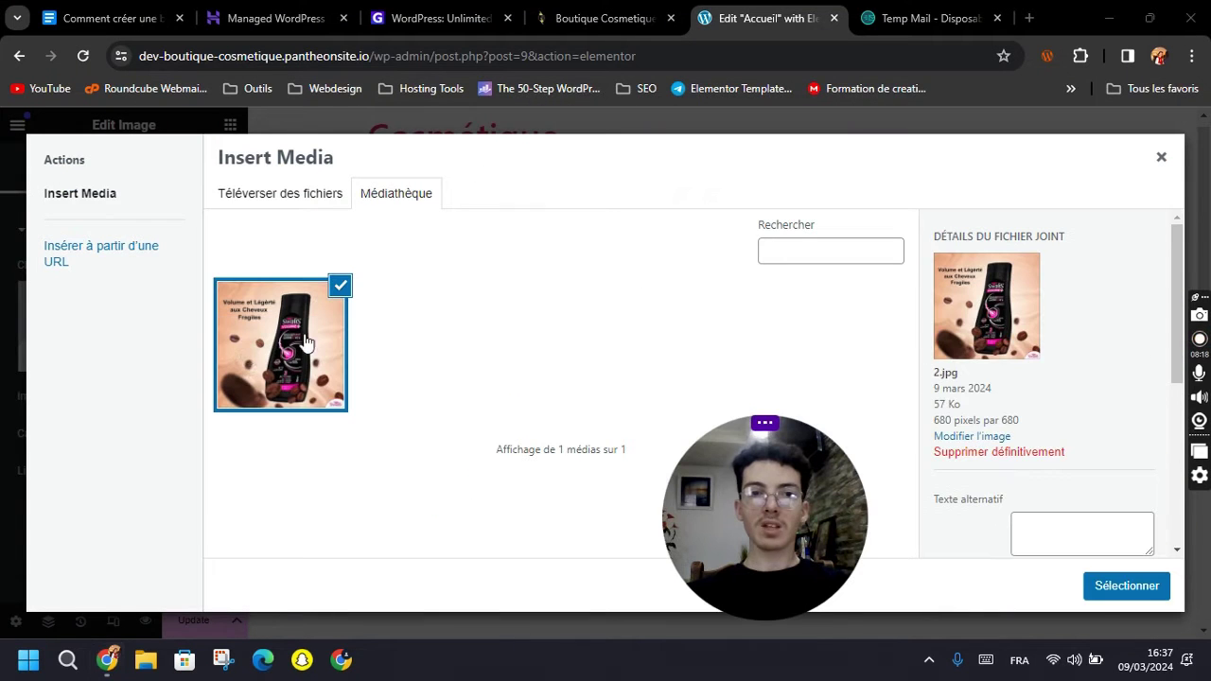
{"action": "left_click", "coordinate": [1126, 586]}
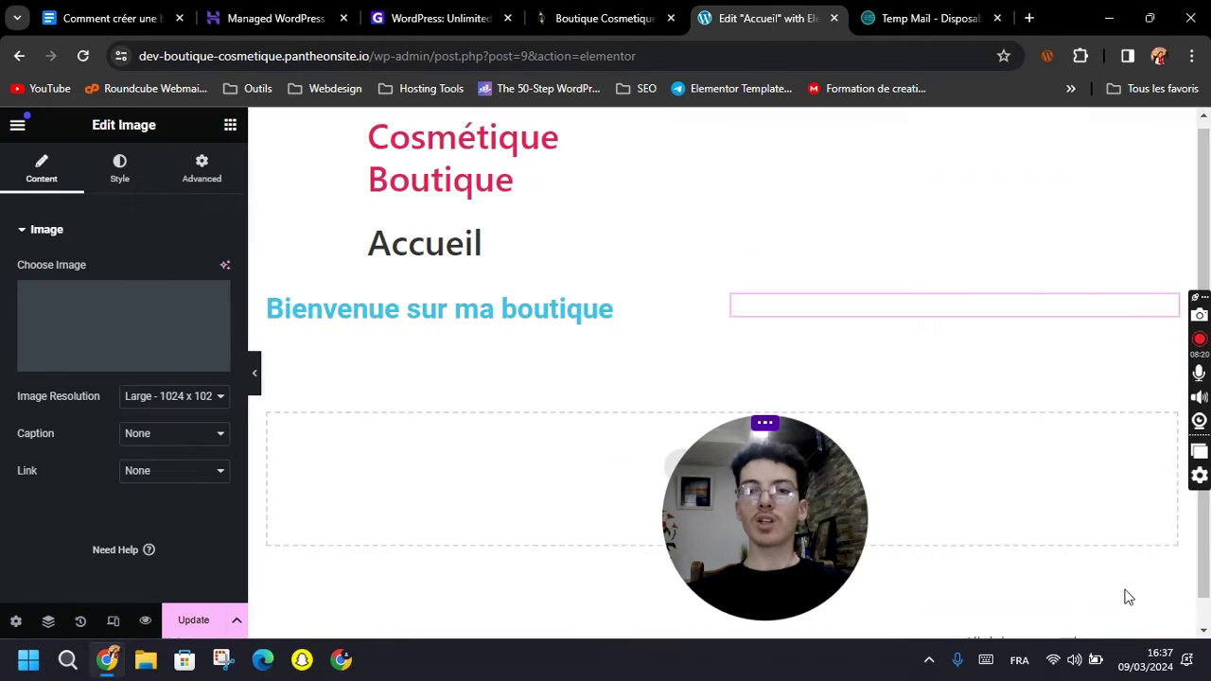
{"action": "left_click_drag", "start_coordinate": [766, 513], "coordinate": [974, 535]}
{"action": "scroll", "coordinate": [555, 427], "scroll_direction": "down", "scroll_amount": 2}
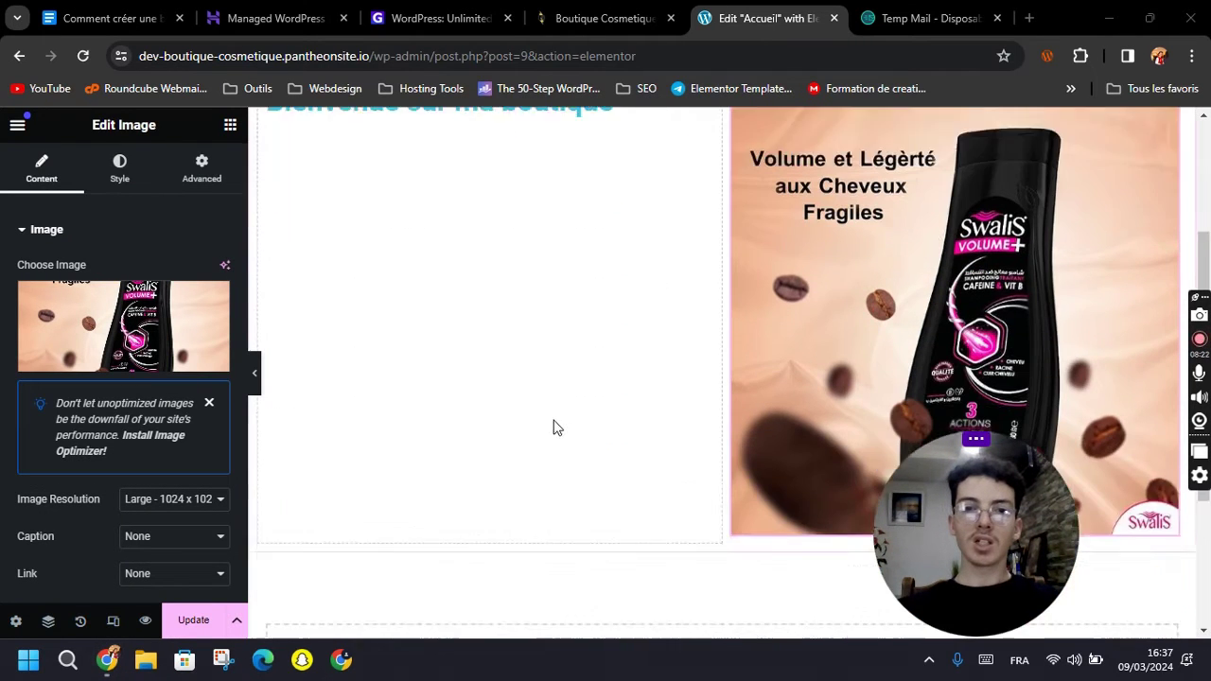
{"action": "scroll", "coordinate": [864, 360], "scroll_direction": "up", "scroll_amount": 1}
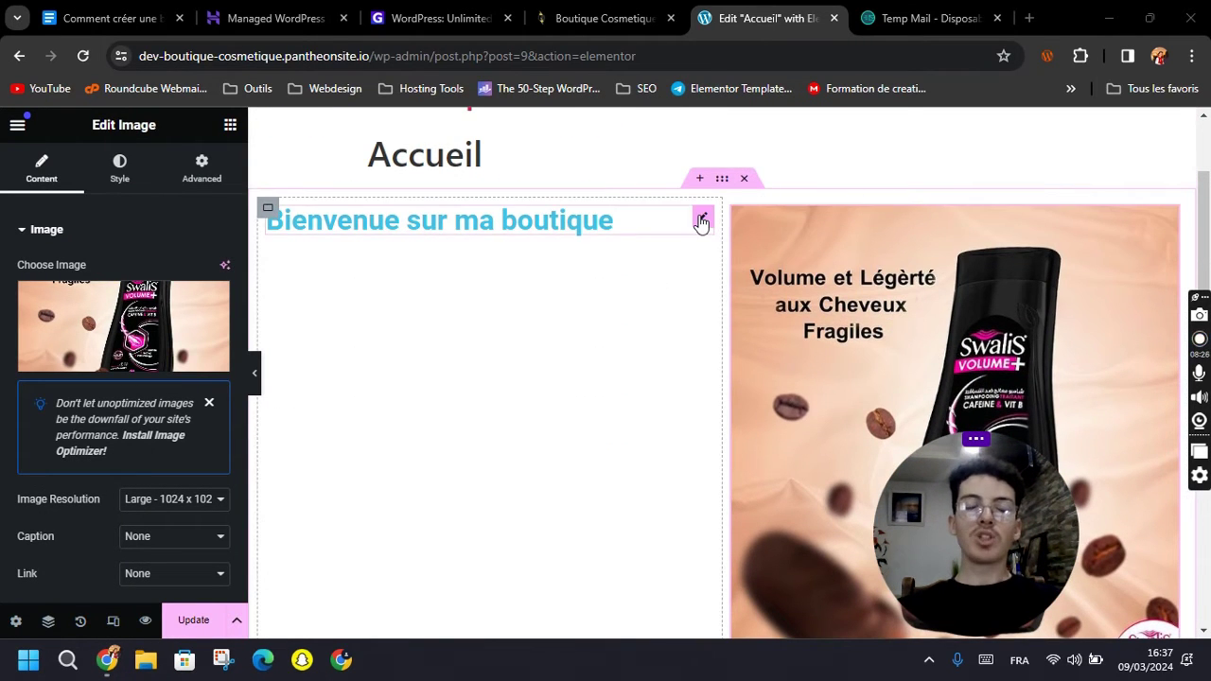
Review the 'Bienvenue sur ma boutique' heading's Content and Style settings, making it light blue, and save with Update.
{"action": "left_click", "coordinate": [704, 220]}
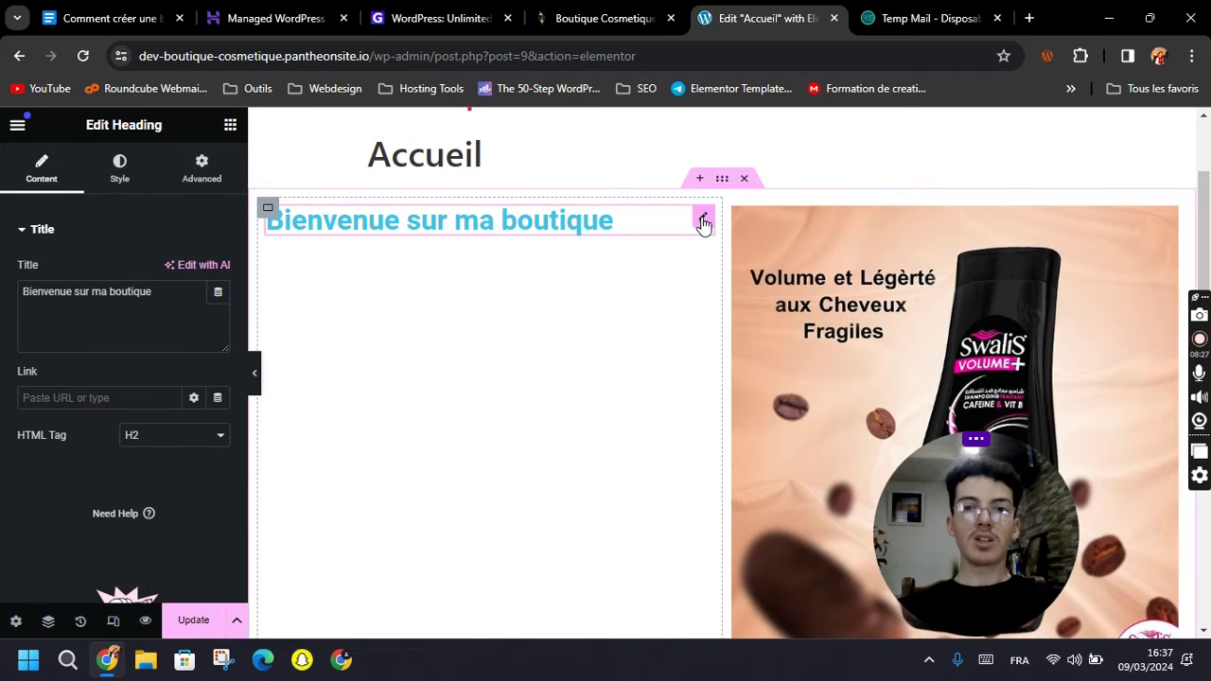
{"action": "scroll", "coordinate": [704, 223], "scroll_direction": "up", "scroll_amount": 3}
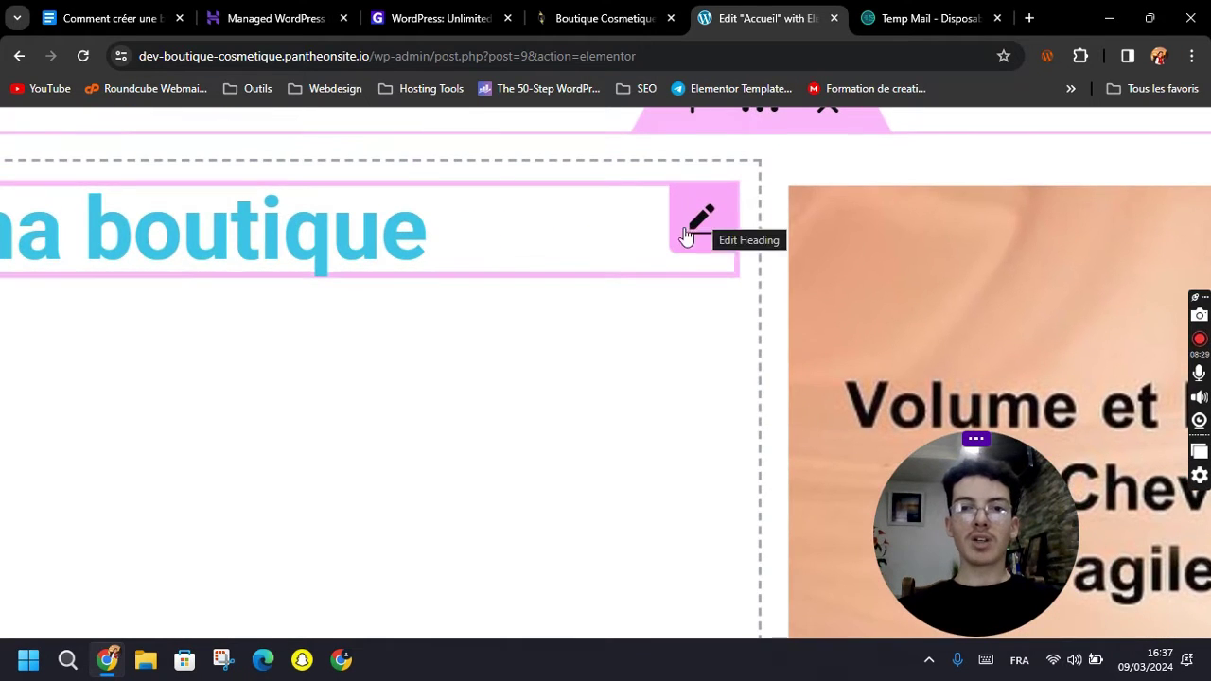
{"action": "scroll", "coordinate": [685, 235], "scroll_direction": "down", "scroll_amount": 3}
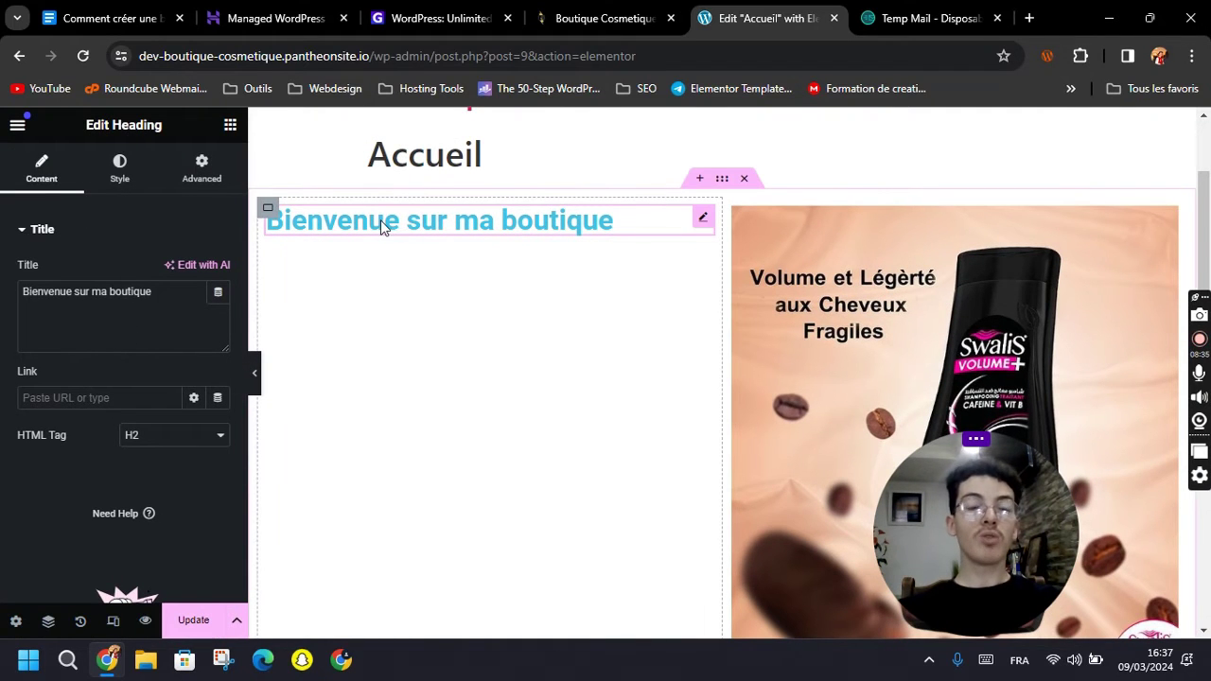
{"action": "left_click", "coordinate": [99, 395]}
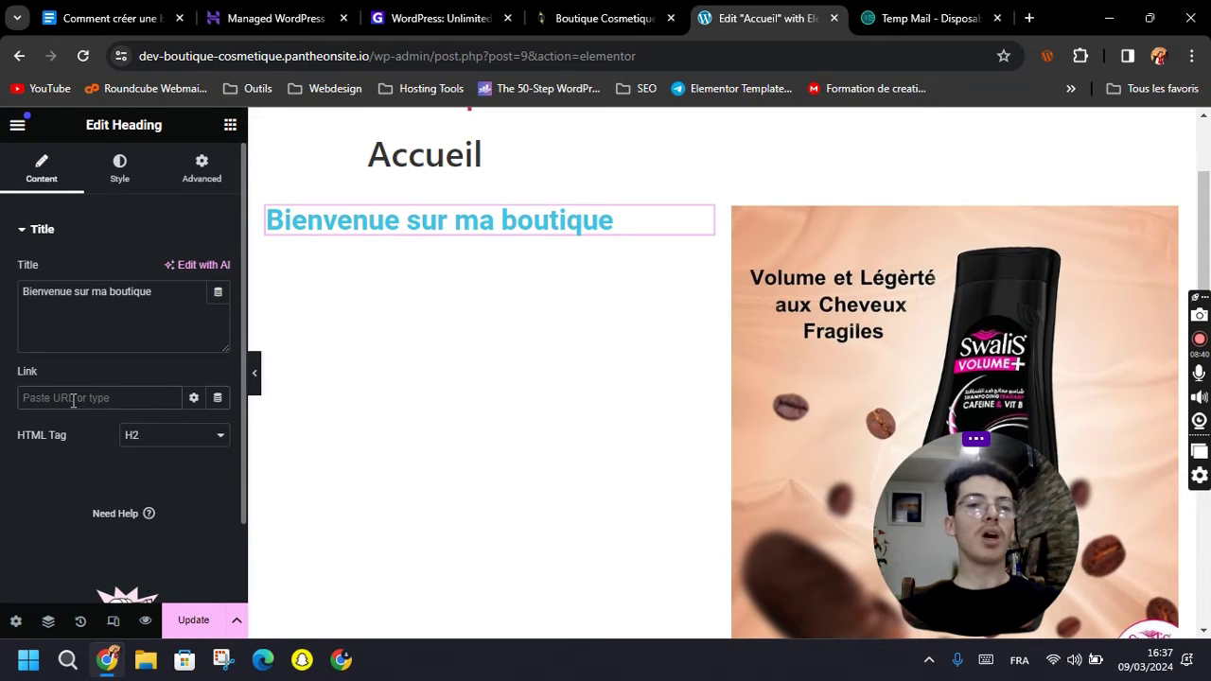
{"action": "left_click", "coordinate": [120, 180]}
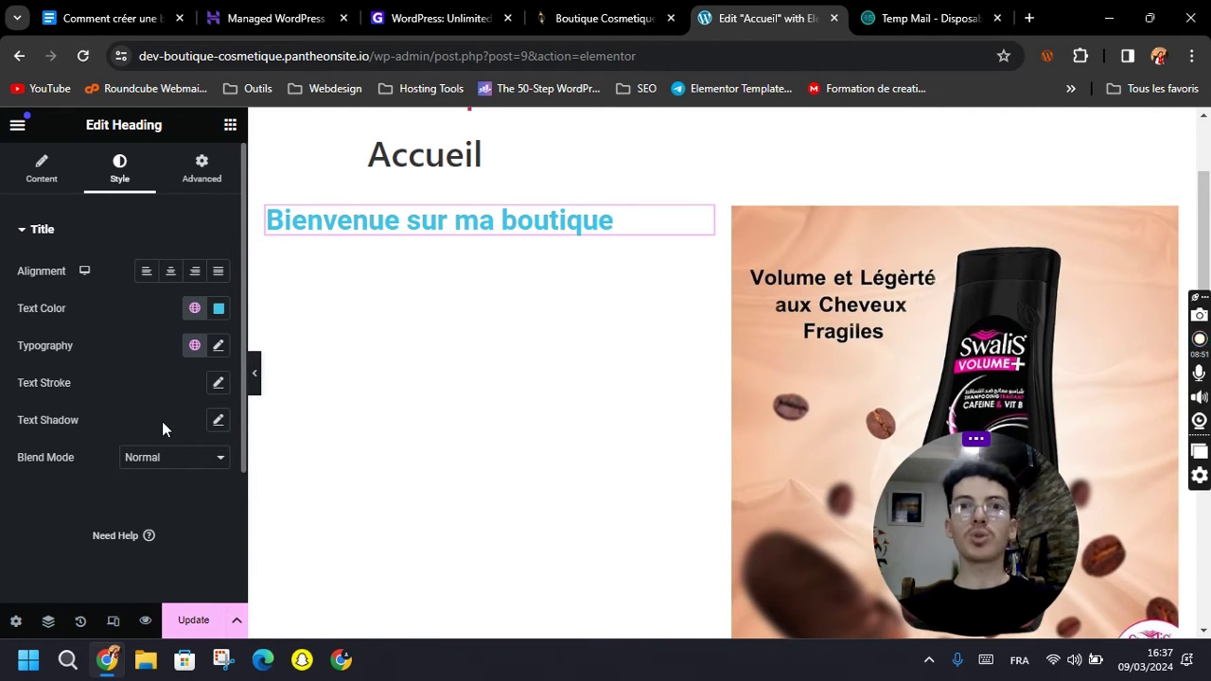
{"action": "scroll", "coordinate": [653, 488], "scroll_direction": "down", "scroll_amount": 1}
{"action": "scroll", "coordinate": [667, 475], "scroll_direction": "up", "scroll_amount": 2}
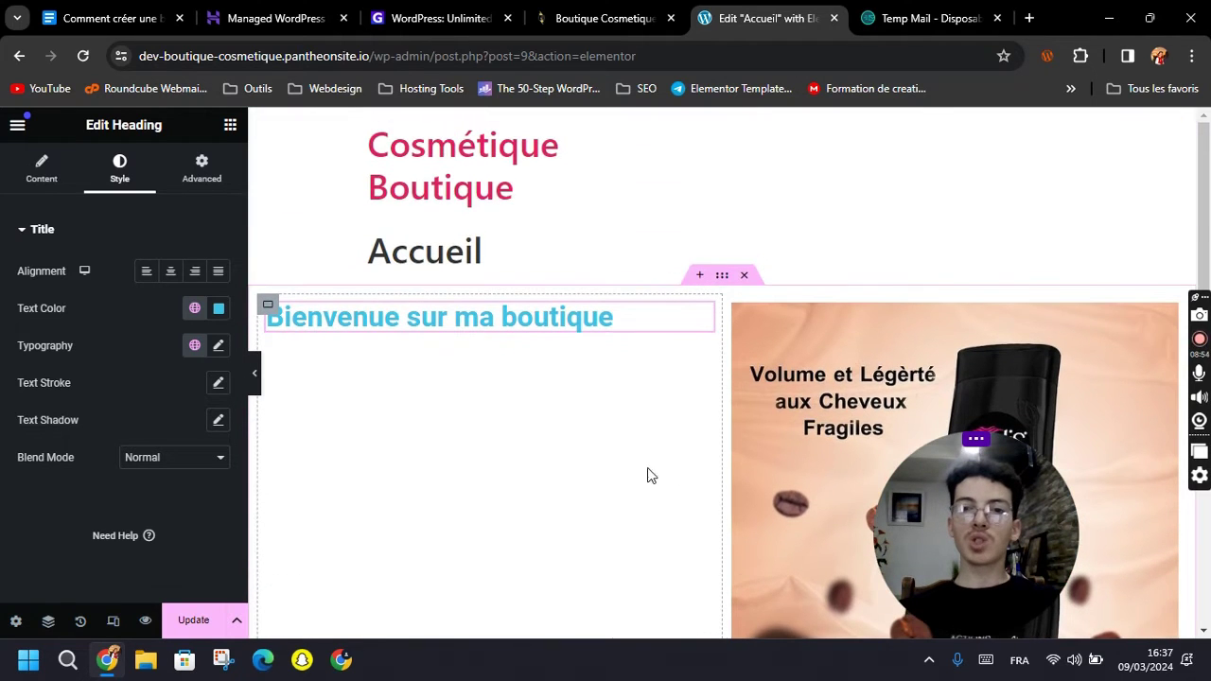
{"action": "scroll", "coordinate": [529, 501], "scroll_direction": "down", "scroll_amount": 1}
{"action": "scroll", "coordinate": [534, 504], "scroll_direction": "up", "scroll_amount": 1}
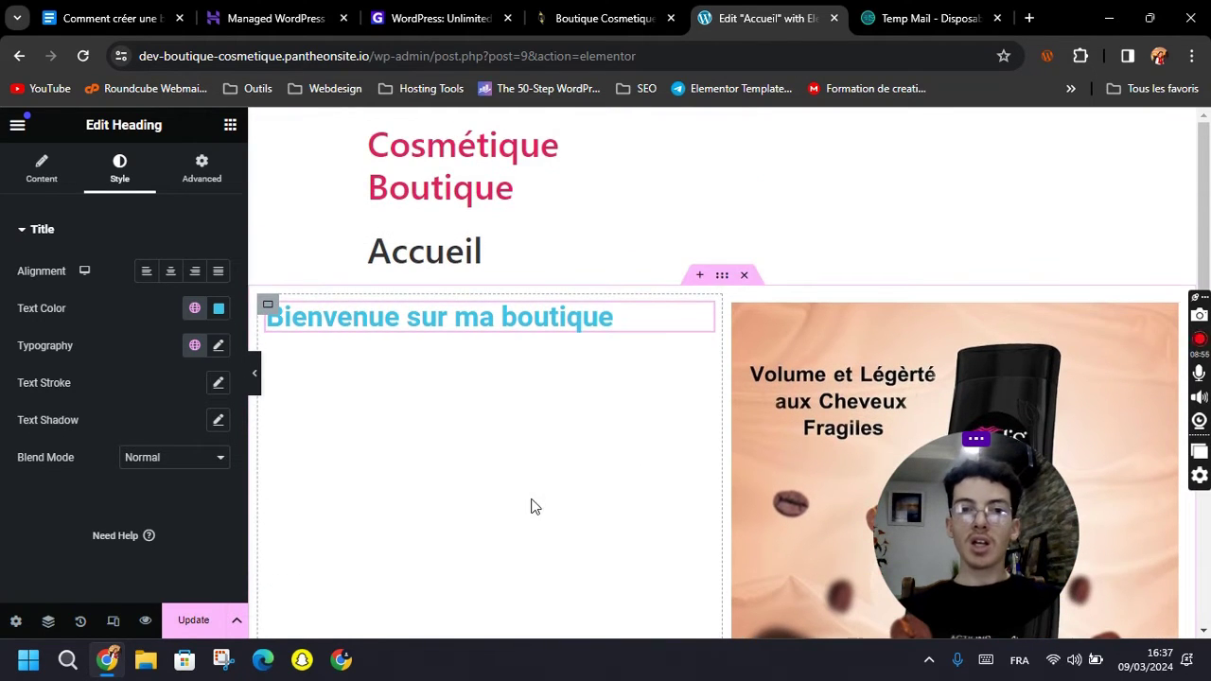
{"action": "left_click", "coordinate": [193, 623]}
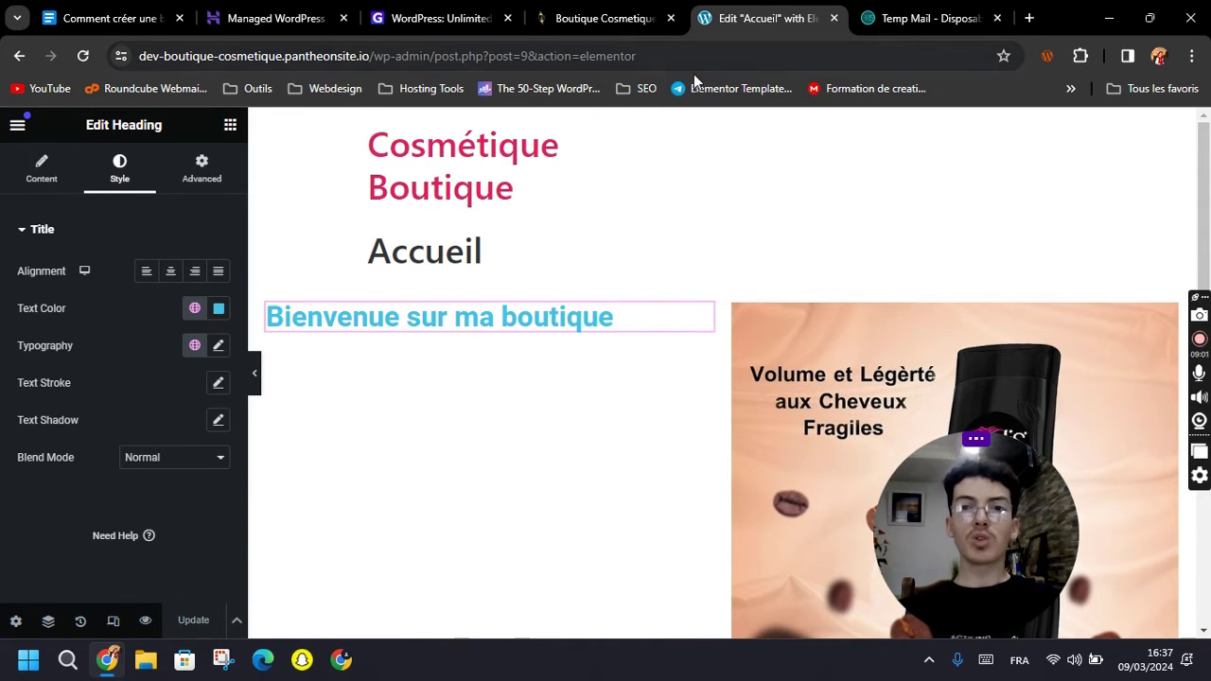
Choose Exit from the editor menu and put off the exit destination with Decide Later.
{"action": "left_click", "coordinate": [17, 127]}
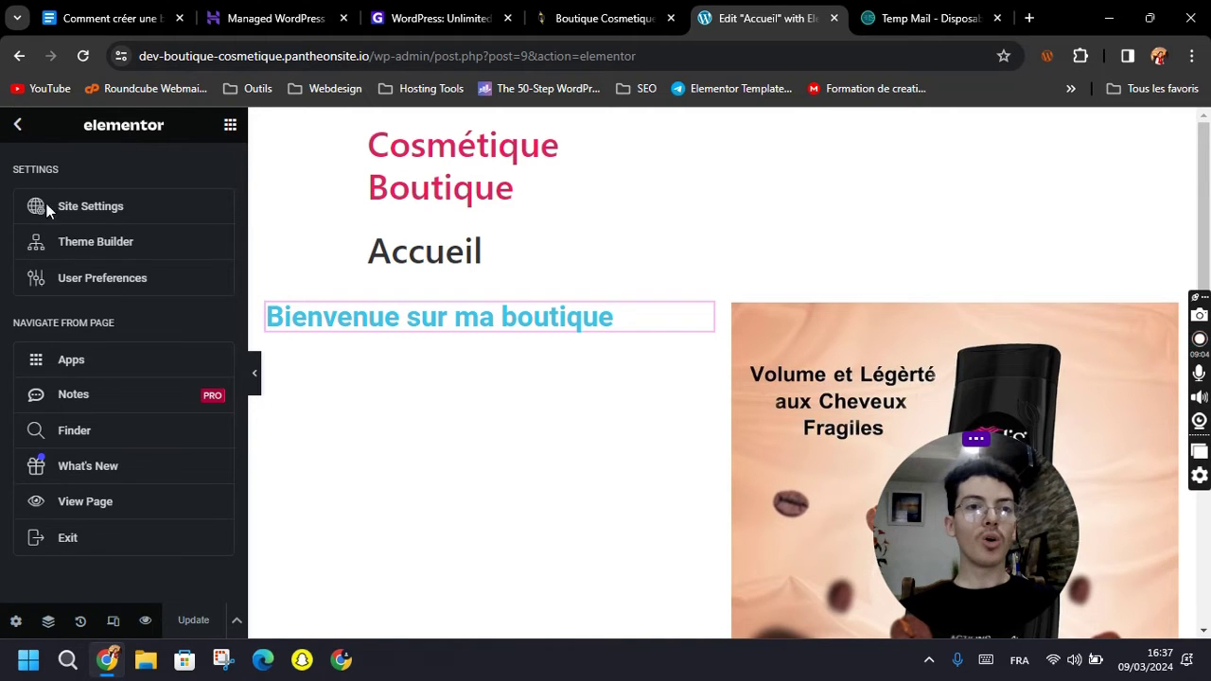
{"action": "left_click", "coordinate": [67, 538]}
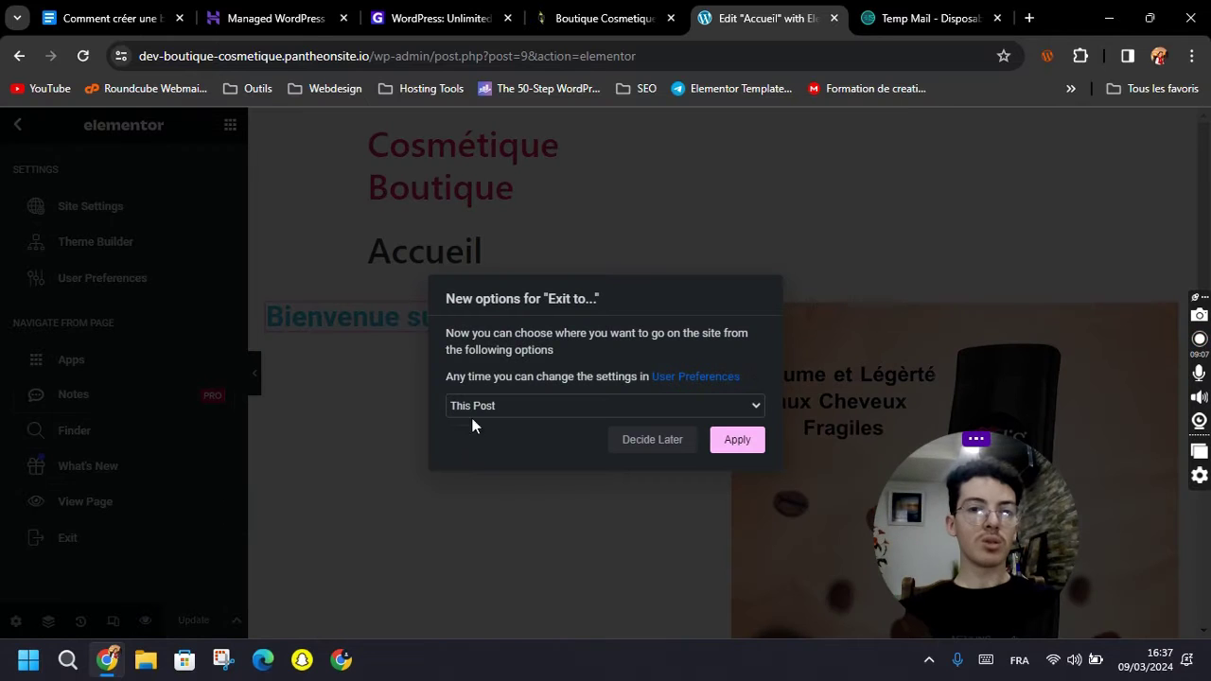
{"action": "left_click", "coordinate": [476, 407]}
{"action": "left_click", "coordinate": [606, 327]}
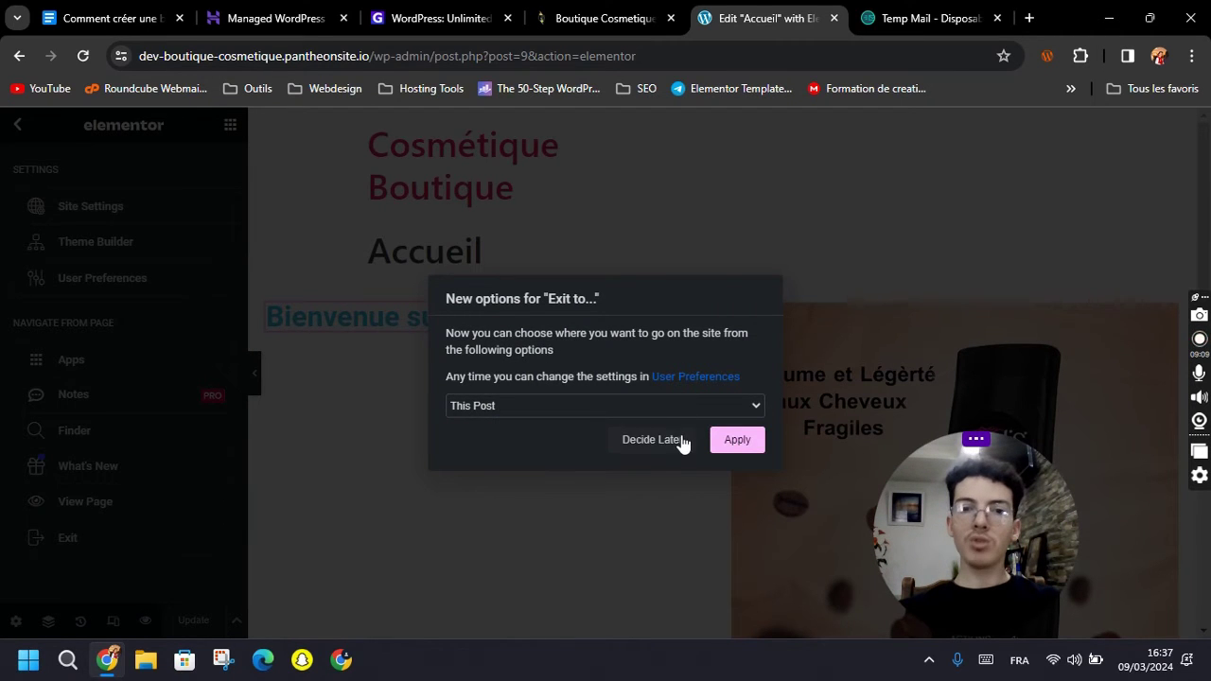
{"action": "left_click", "coordinate": [652, 441]}
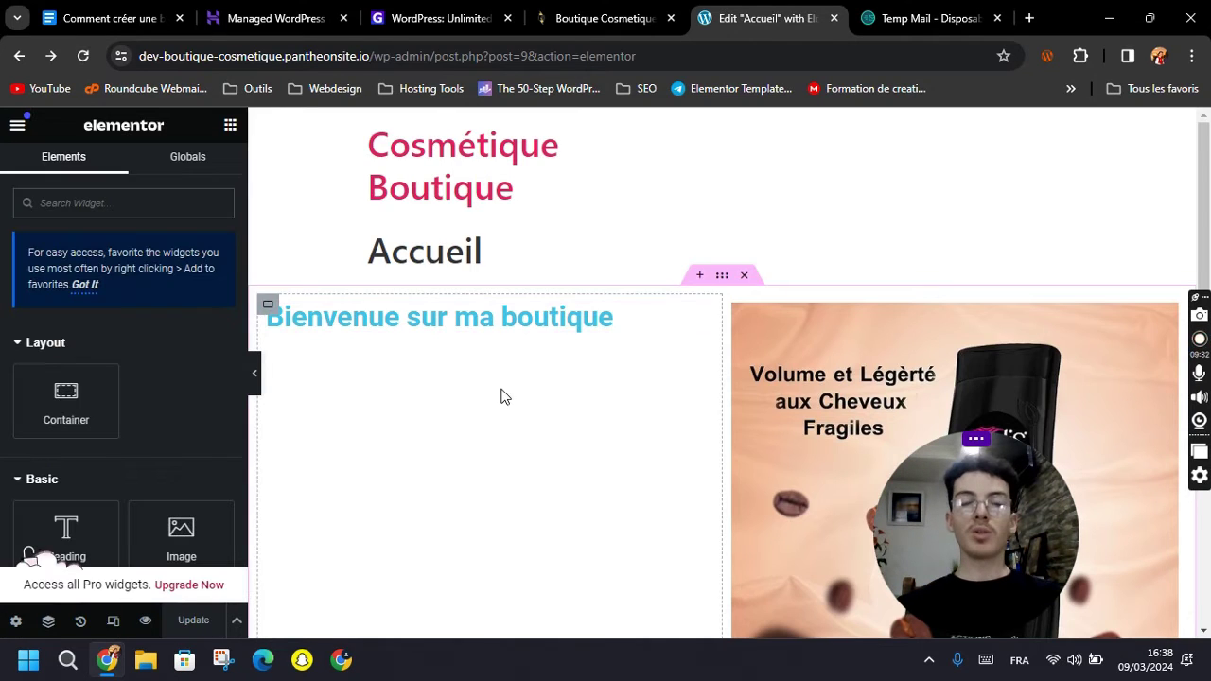
Select and then deselect the Accueil page title text on the canvas.
{"action": "left_click_drag", "start_coordinate": [369, 262], "coordinate": [490, 262]}
{"action": "left_click", "coordinate": [527, 262]}
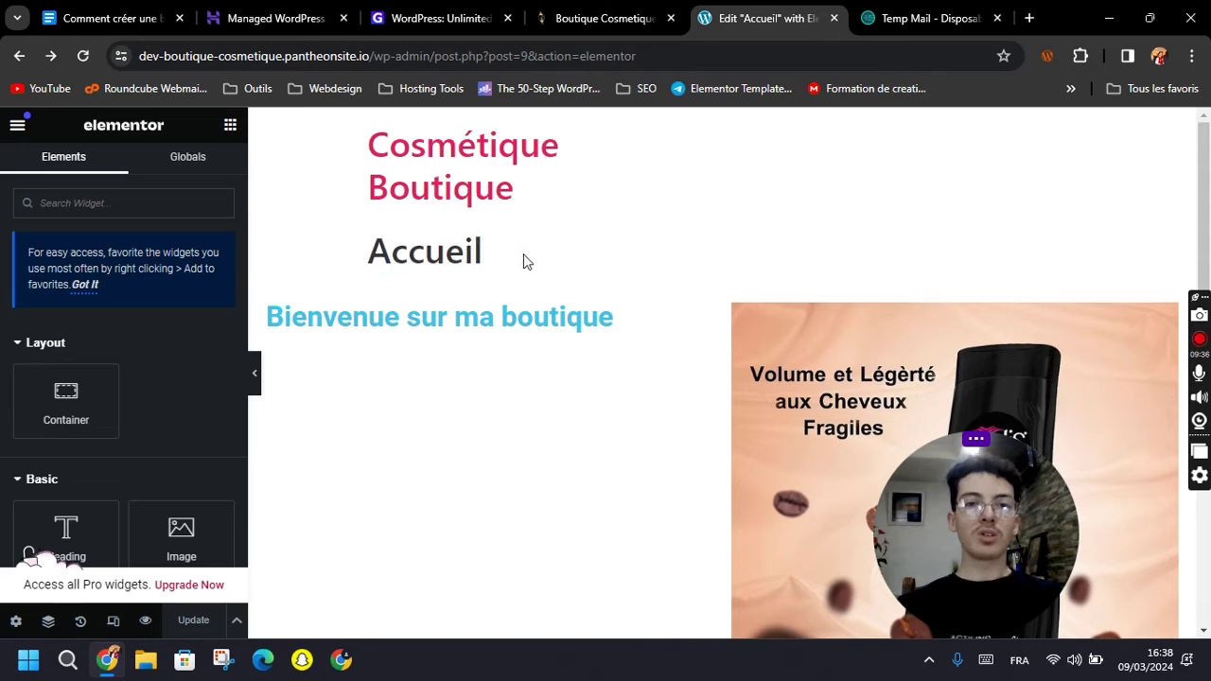
{"action": "double_click", "coordinate": [398, 241]}
{"action": "left_click", "coordinate": [521, 270]}
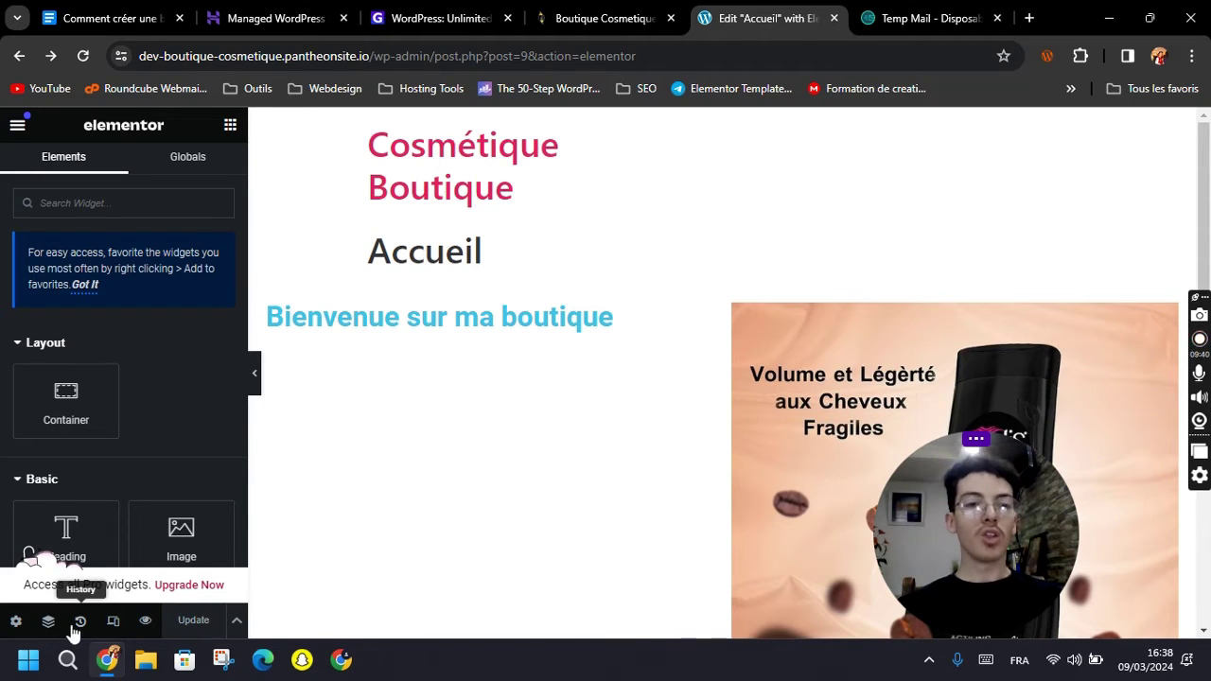
Set Hide Title to Yes in page settings, save with Update, and select the shampoo image.
{"action": "left_click", "coordinate": [15, 624]}
{"action": "scroll", "coordinate": [96, 364], "scroll_direction": "down", "scroll_amount": 3}
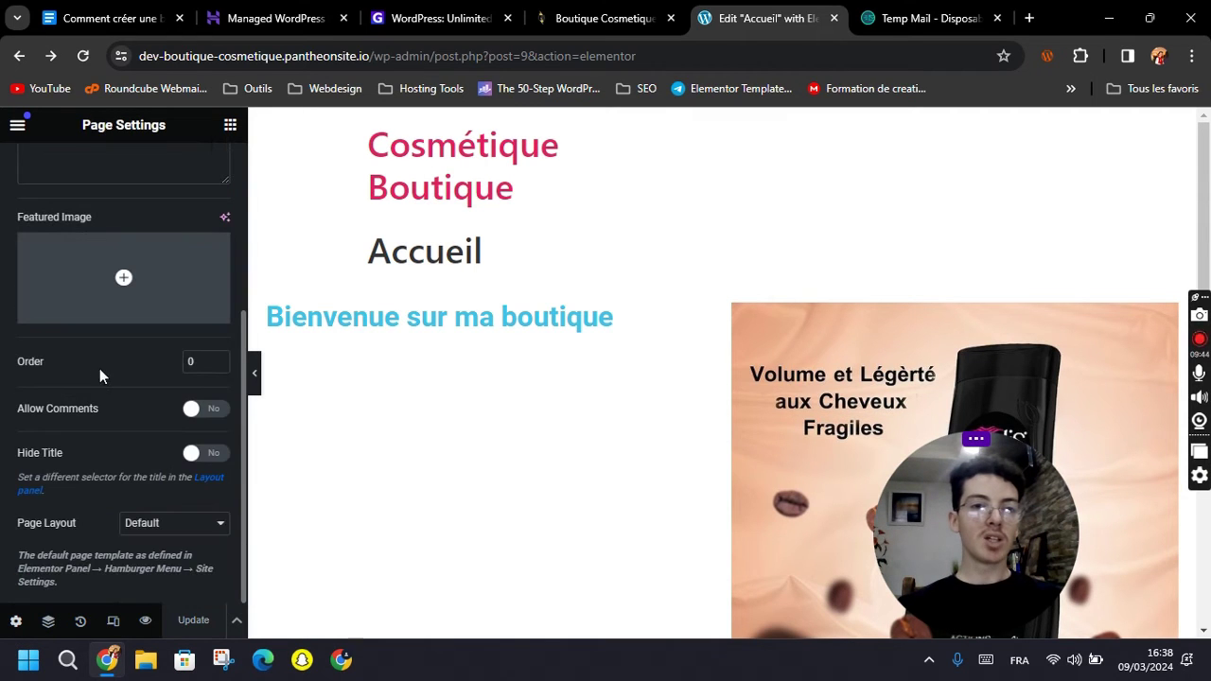
{"action": "left_click_drag", "start_coordinate": [19, 460], "coordinate": [74, 449]}
{"action": "left_click", "coordinate": [85, 451]}
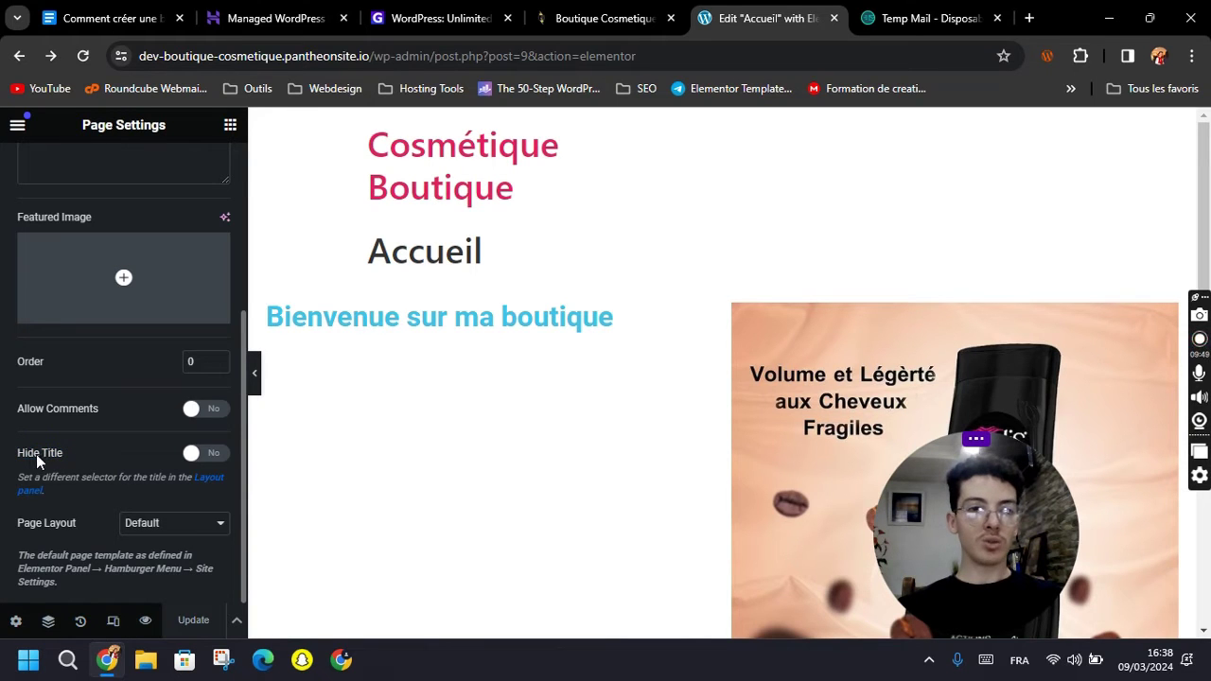
{"action": "left_click", "coordinate": [193, 458]}
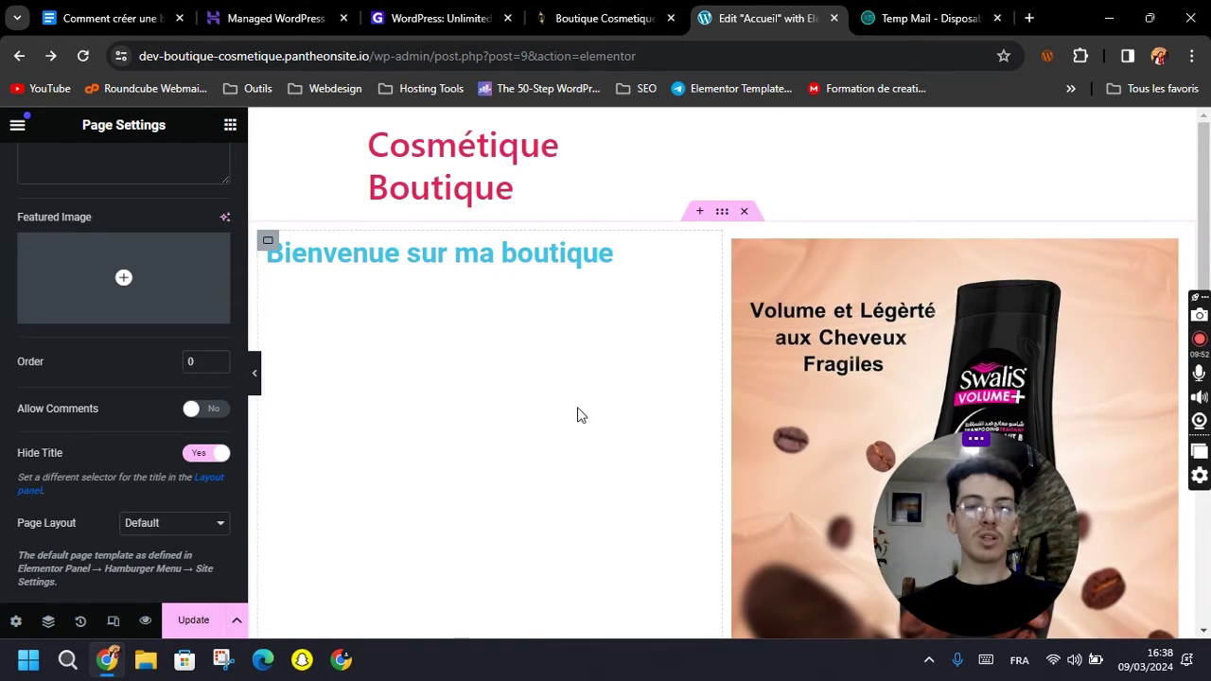
{"action": "left_click", "coordinate": [203, 627]}
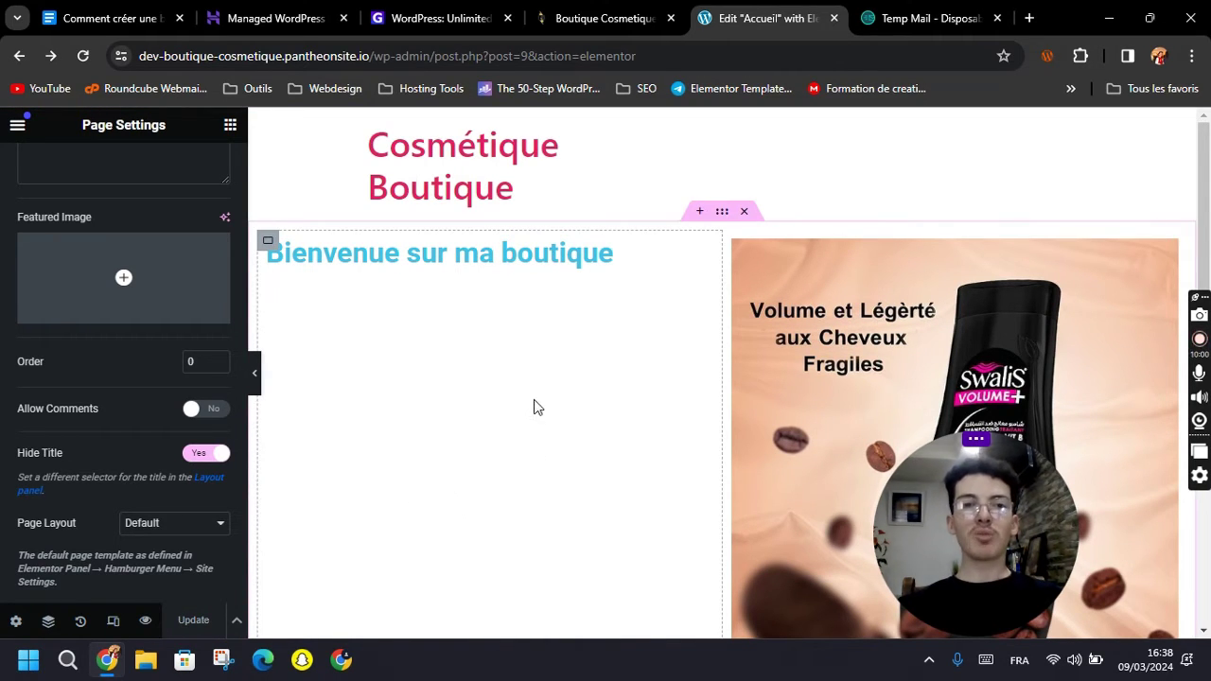
{"action": "scroll", "coordinate": [168, 459], "scroll_direction": "up", "scroll_amount": 3}
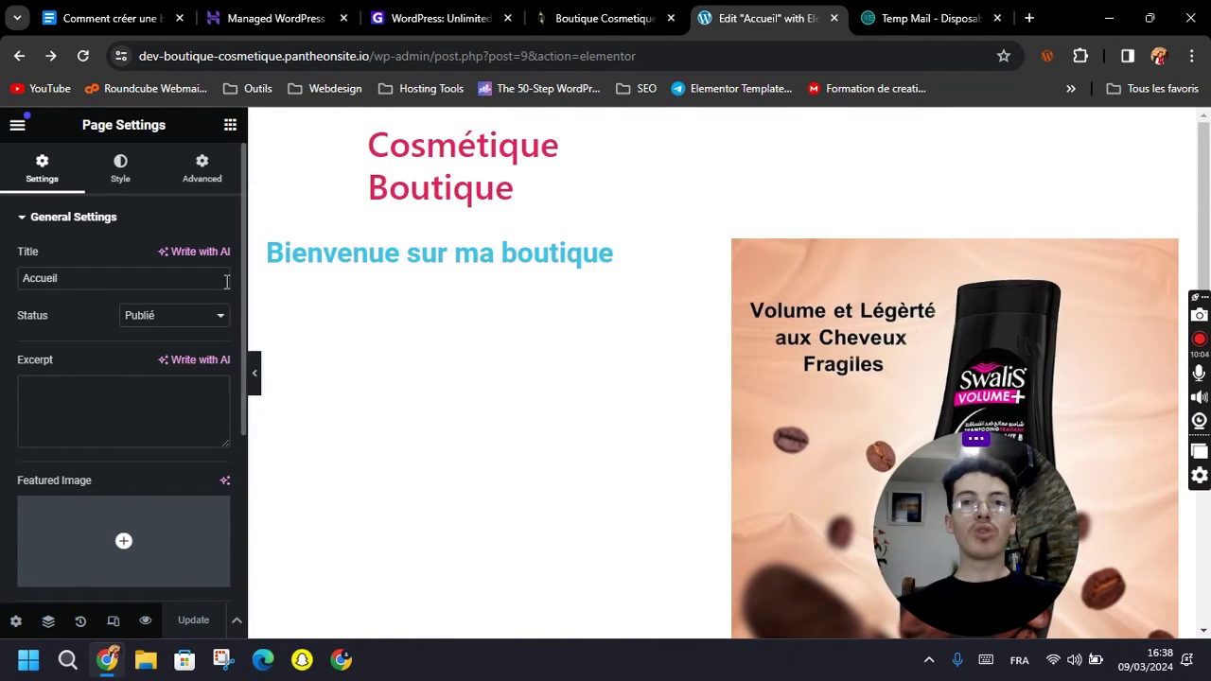
{"action": "left_click", "coordinate": [792, 323]}
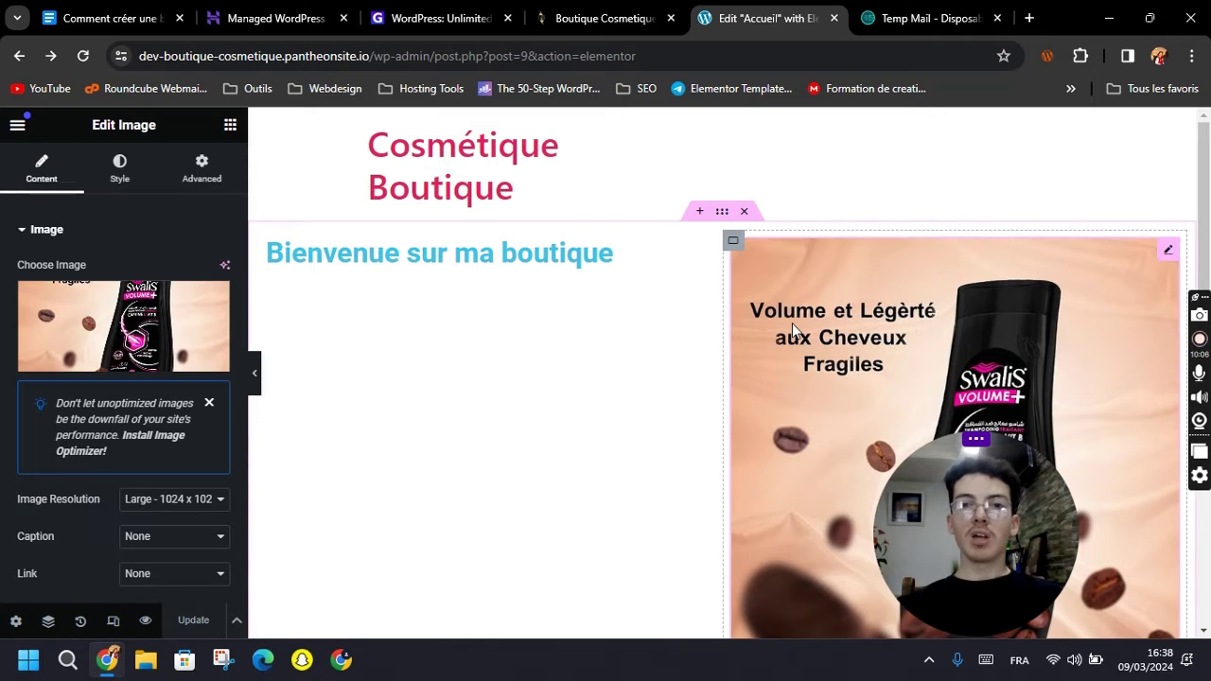
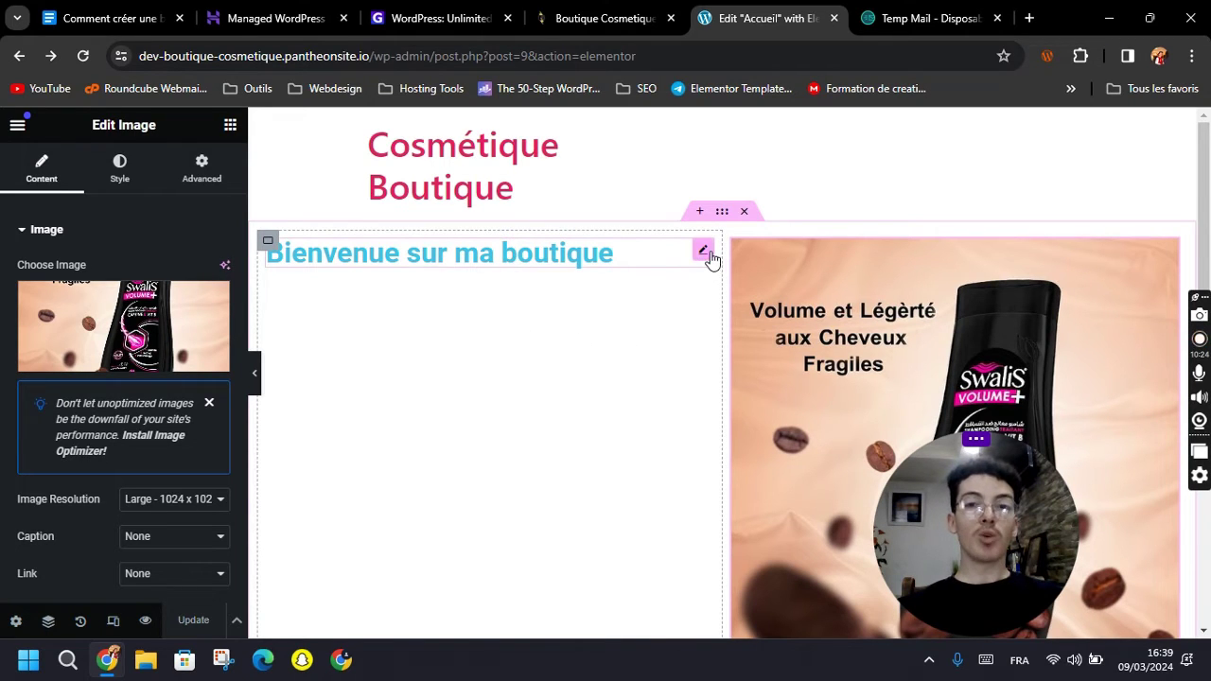
Reselect the shop image and delete the editor part of the page address.
{"action": "left_click", "coordinate": [710, 256]}
{"action": "left_click", "coordinate": [811, 300]}
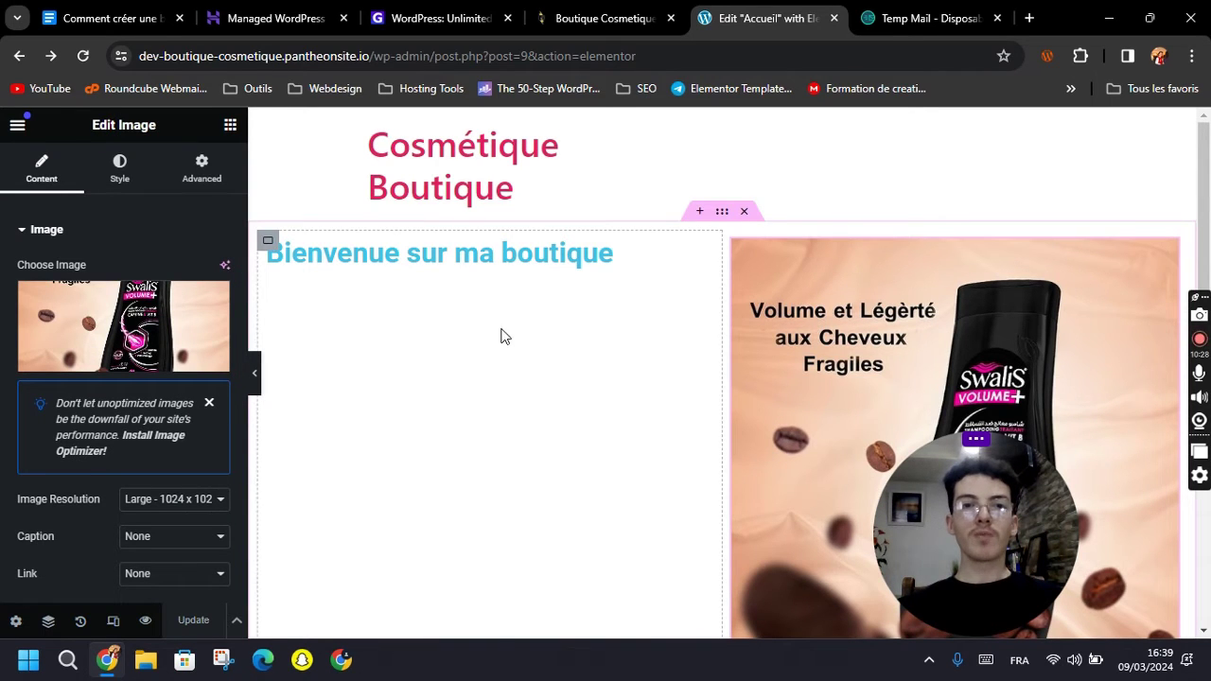
{"action": "left_click_drag", "start_coordinate": [434, 56], "coordinate": [659, 60]}
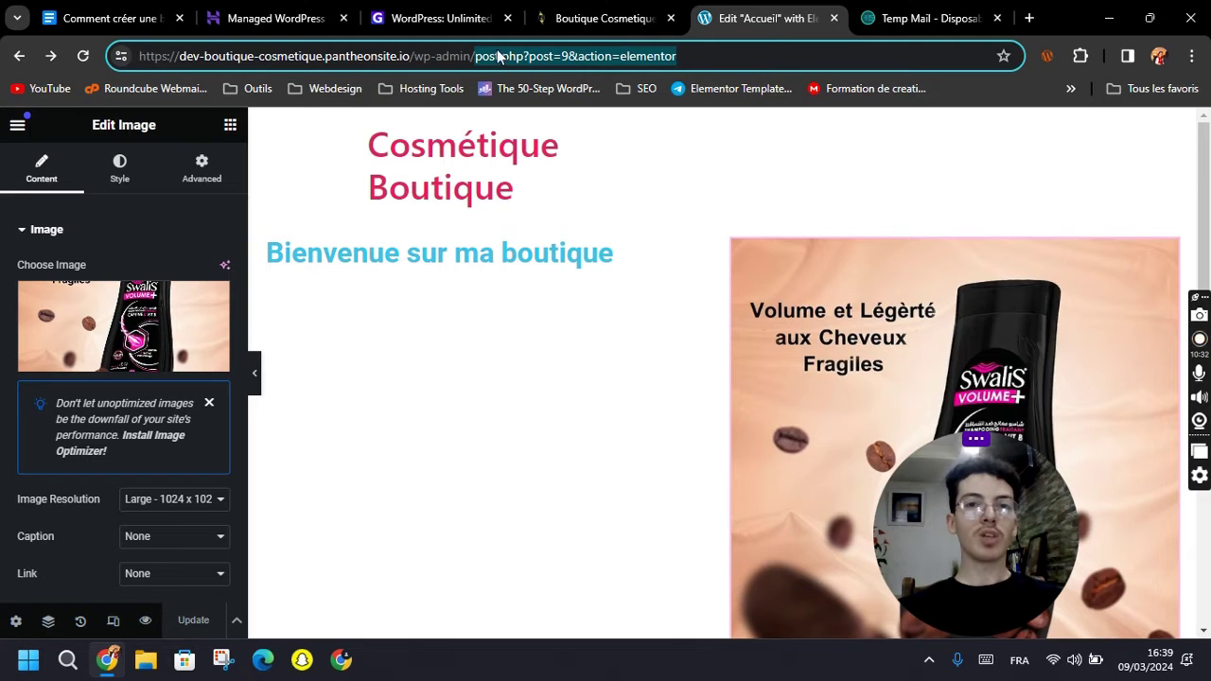
{"action": "key", "text": "BackSpace"}
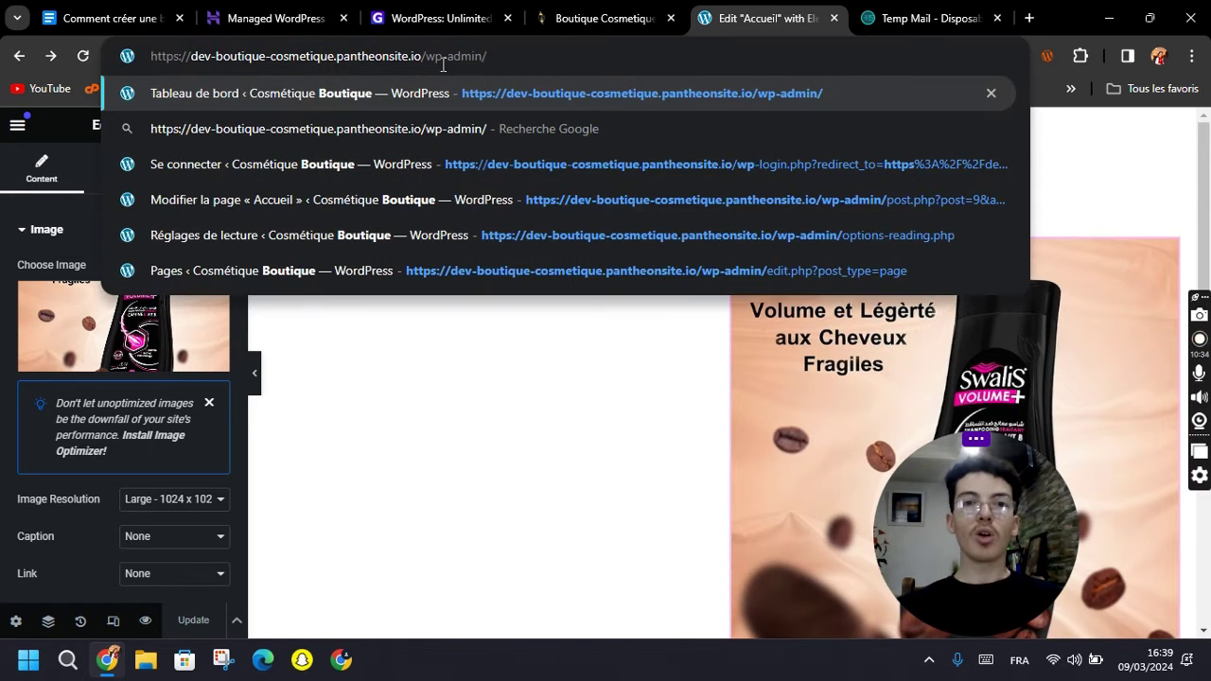
{"action": "left_click", "coordinate": [48, 119]}
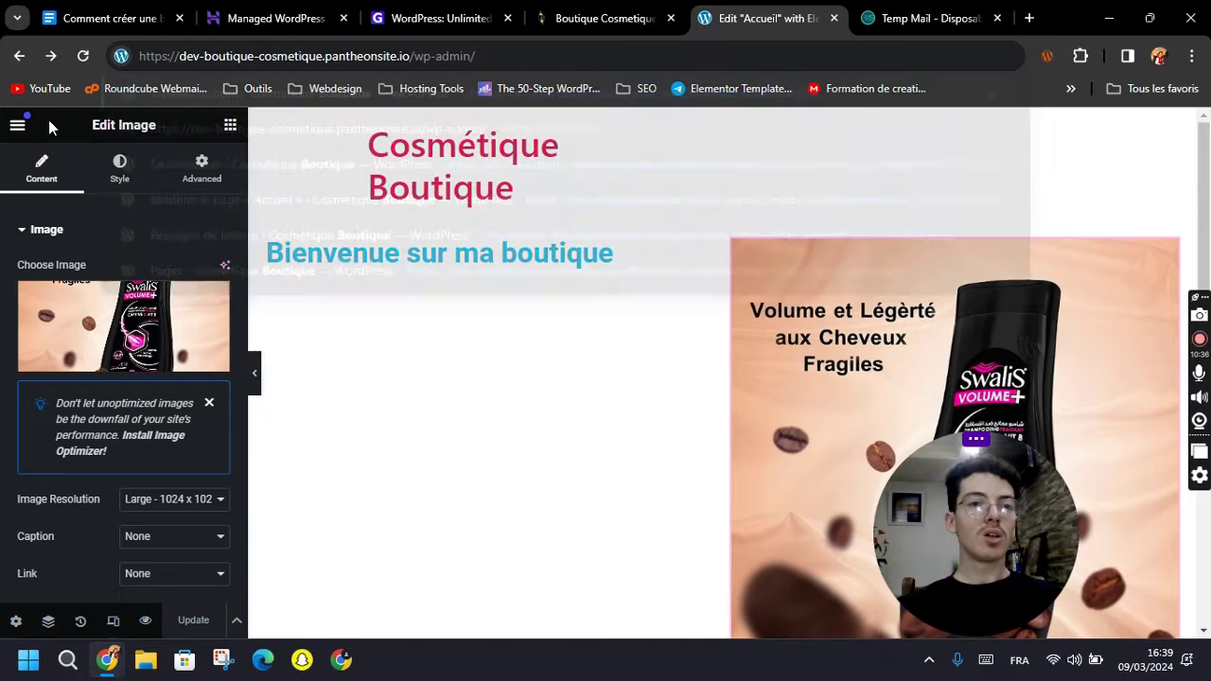
Leave Elementor for the WordPress editor and return to the admin Pages list.
{"action": "left_click", "coordinate": [17, 124]}
{"action": "left_click", "coordinate": [82, 542]}
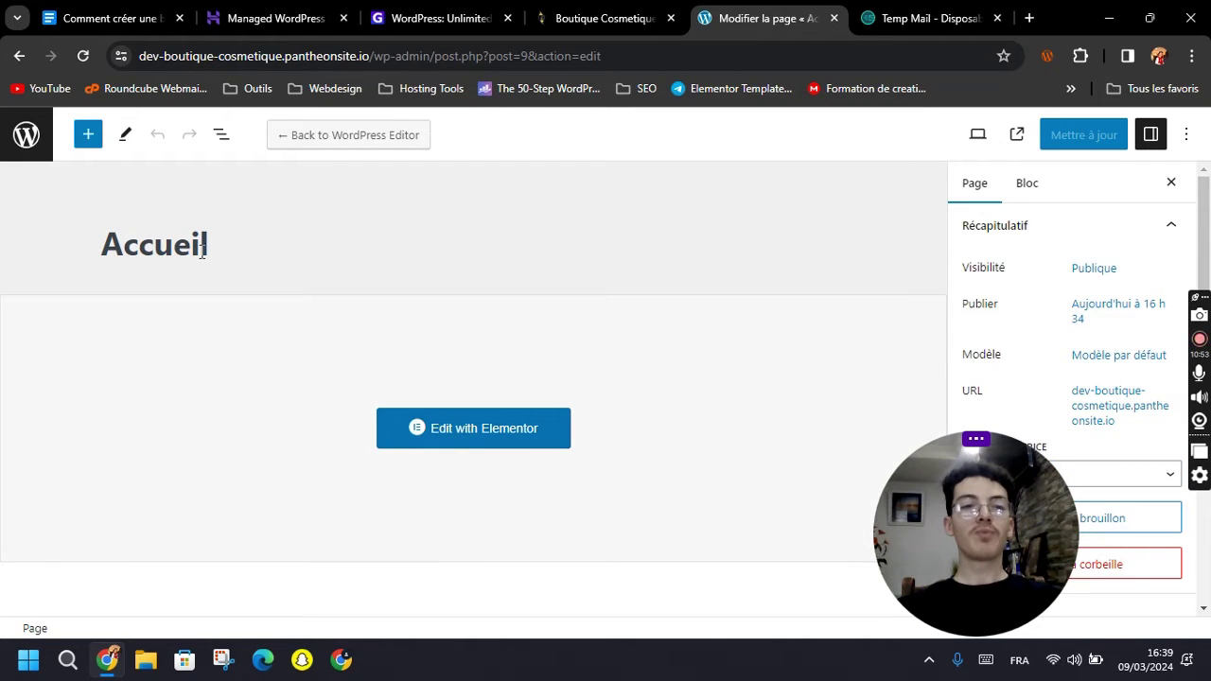
{"action": "left_click", "coordinate": [27, 139]}
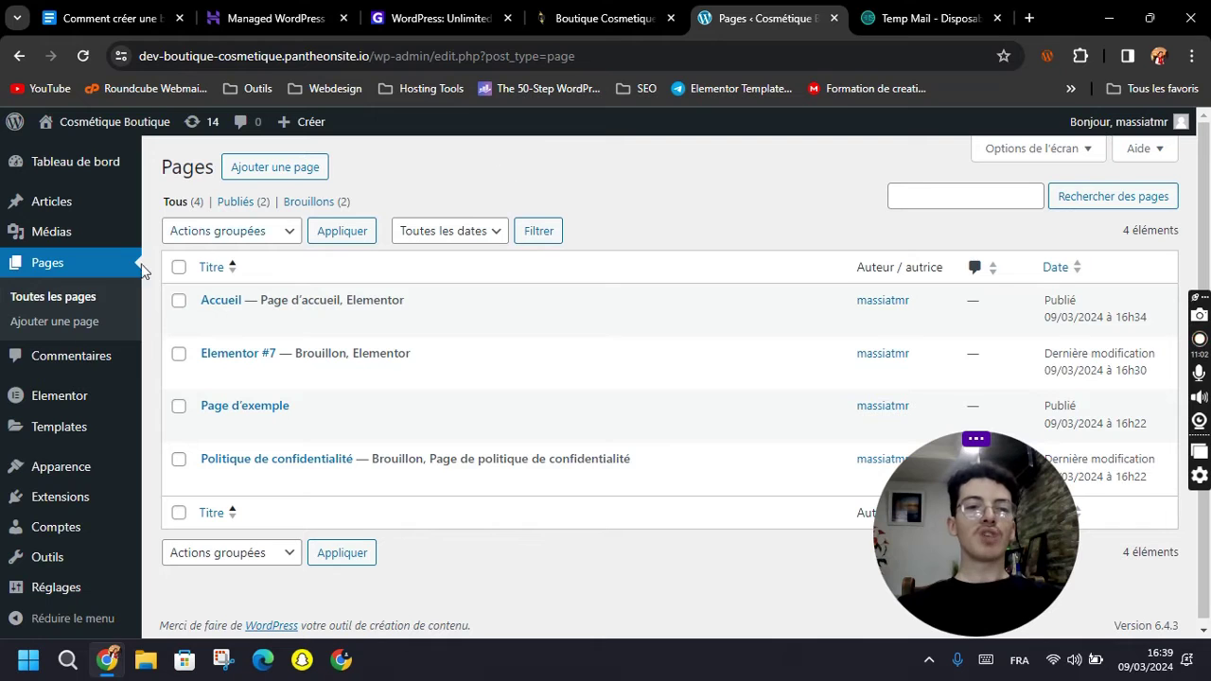
{"action": "mouse_move", "coordinate": [60, 499]}
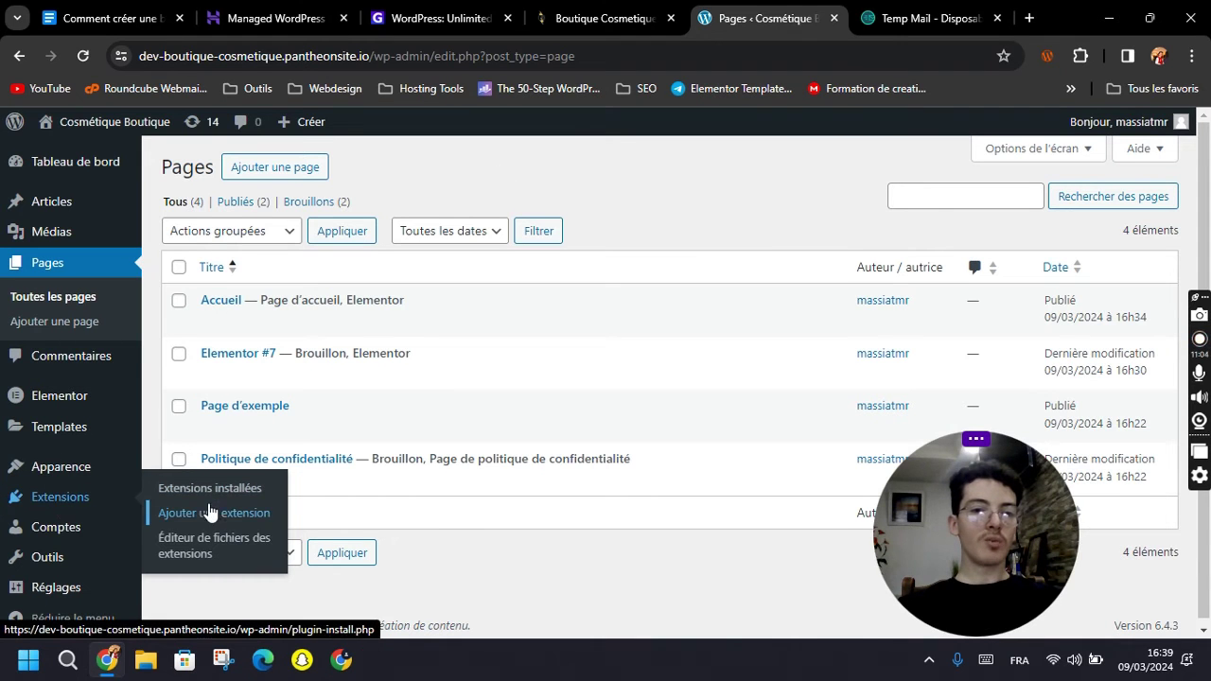
Search for 'woocommerce' in Add Plugins, then install and activate WooCommerce.
{"action": "left_click", "coordinate": [197, 516]}
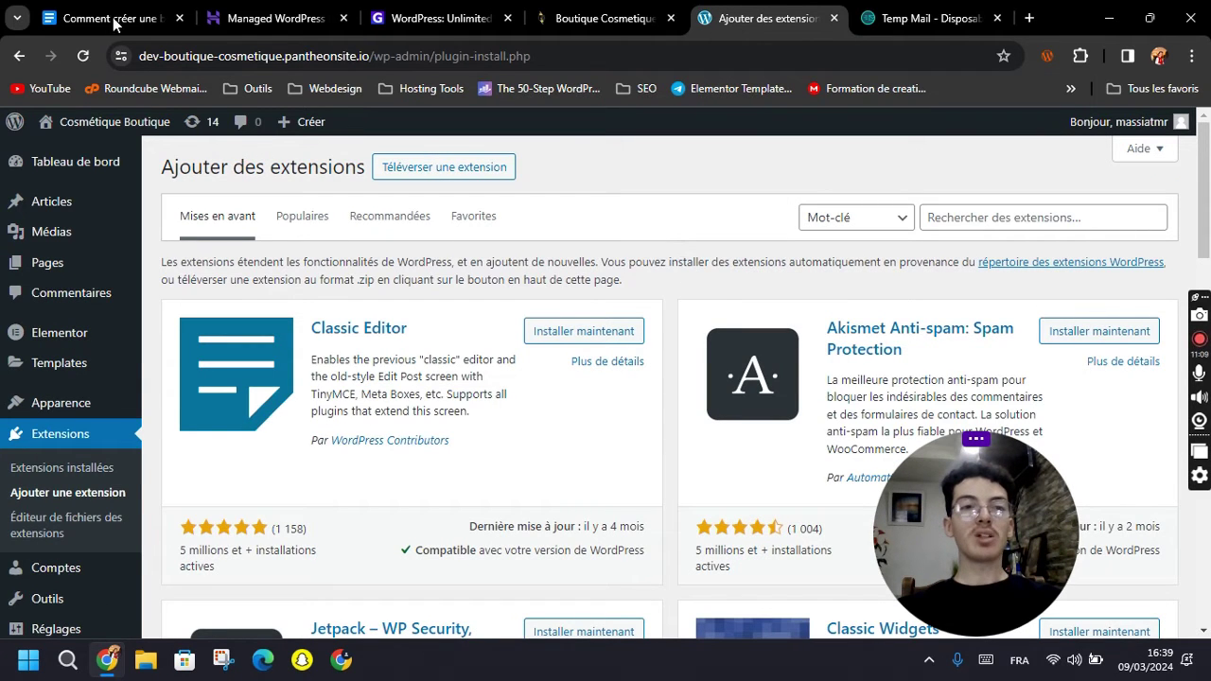
{"action": "key", "text": "ctrl+1"}
{"action": "key", "text": "ctrl+5"}
{"action": "left_click", "coordinate": [991, 215]}
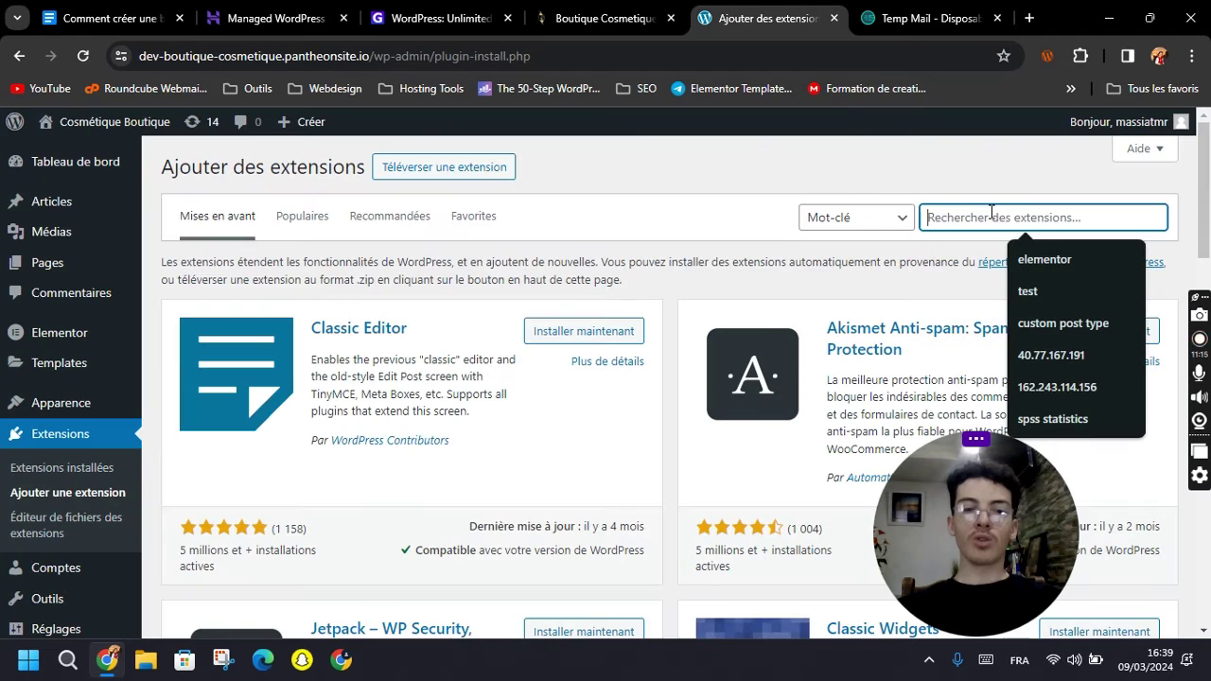
{"action": "type", "text": "woocommerce"}
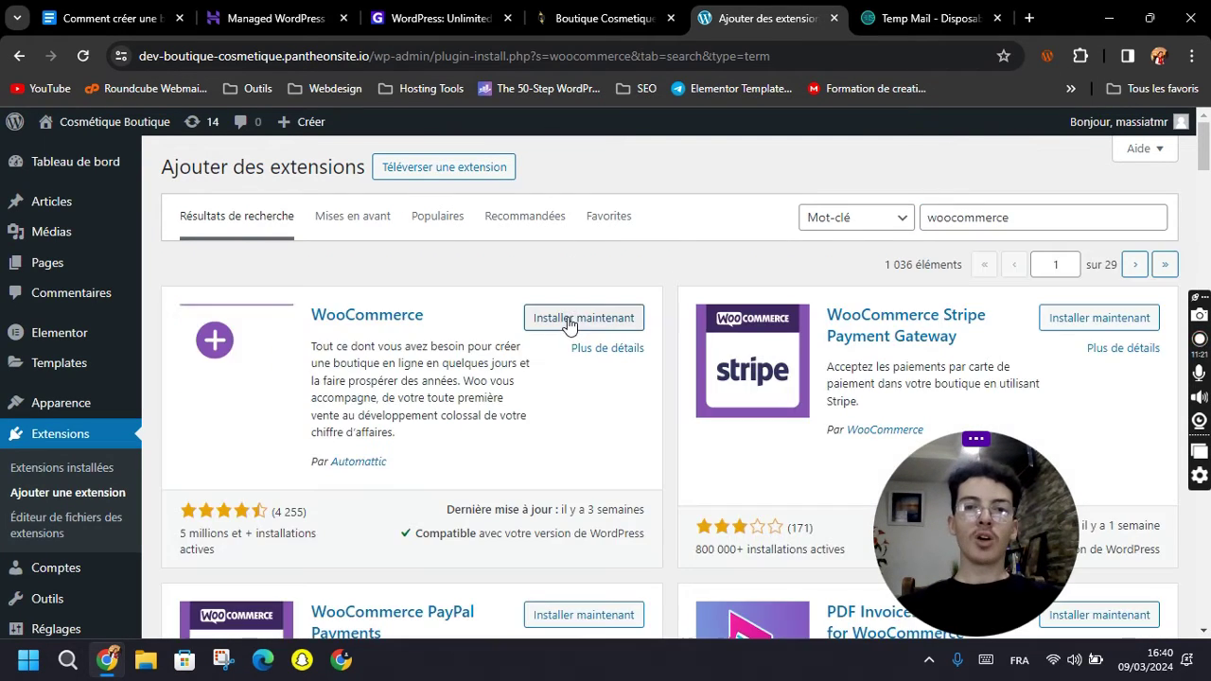
{"action": "left_click", "coordinate": [569, 320]}
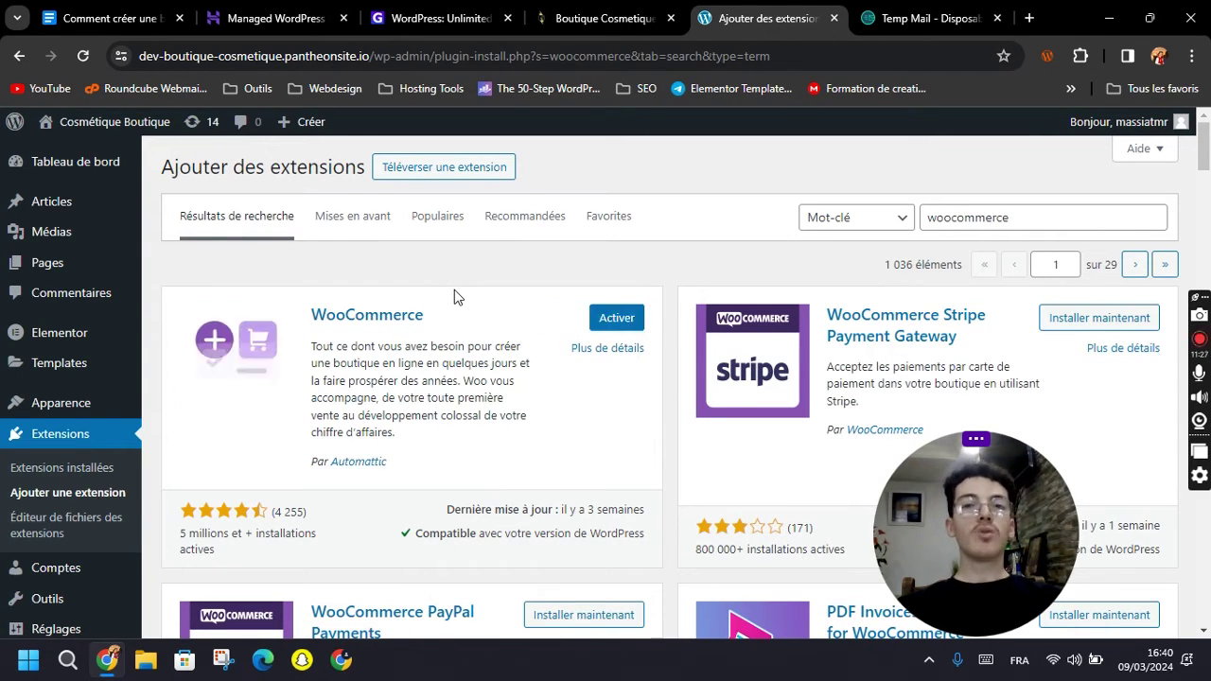
{"action": "left_click", "coordinate": [616, 318]}
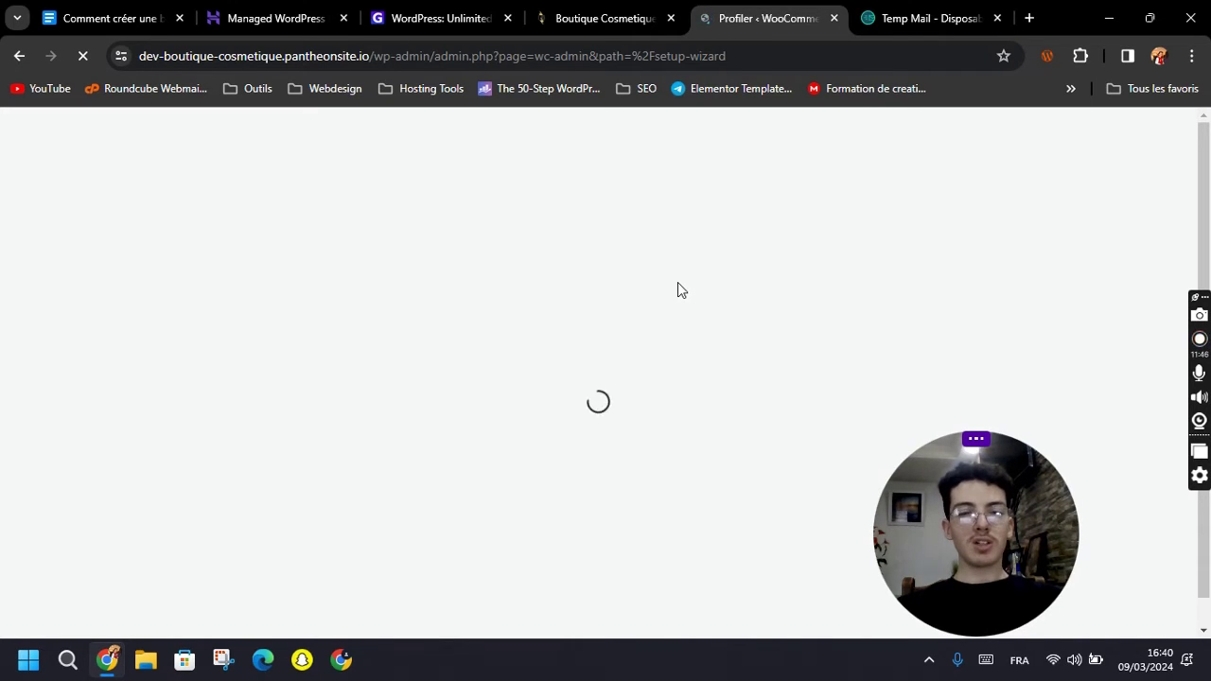
Start store setup as a new business and submit the Cosmétique Boutique details.
{"action": "scroll", "coordinate": [679, 348], "scroll_direction": "down", "scroll_amount": 2}
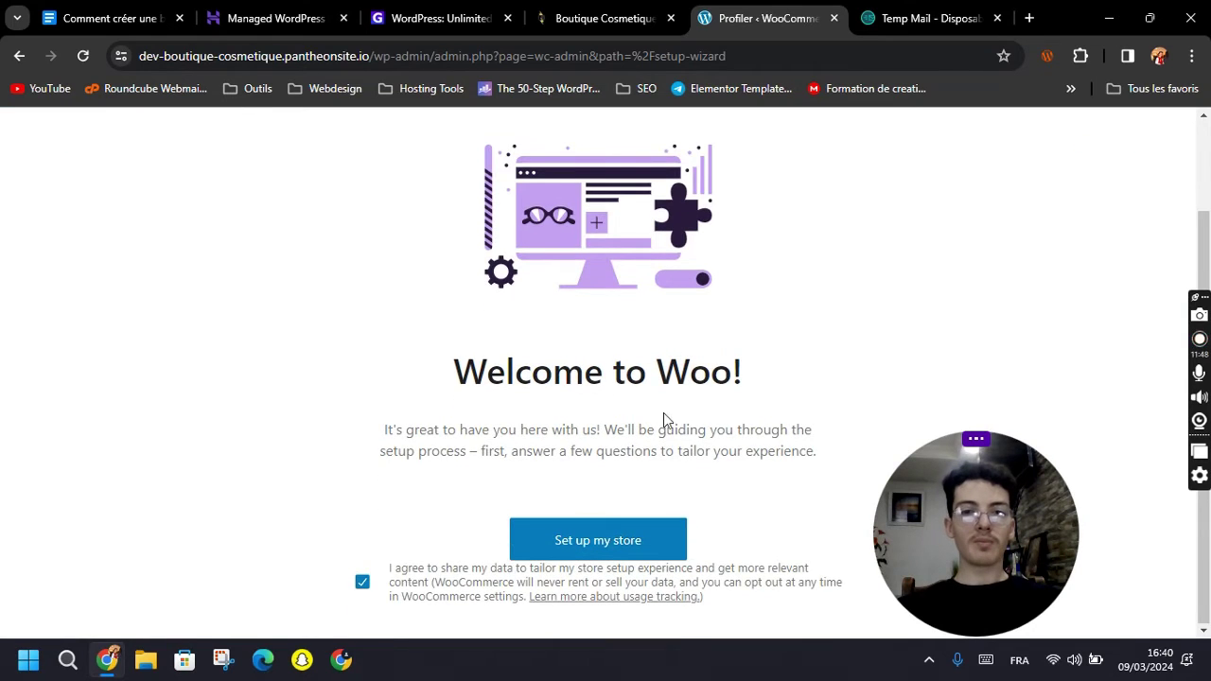
{"action": "left_click", "coordinate": [611, 540]}
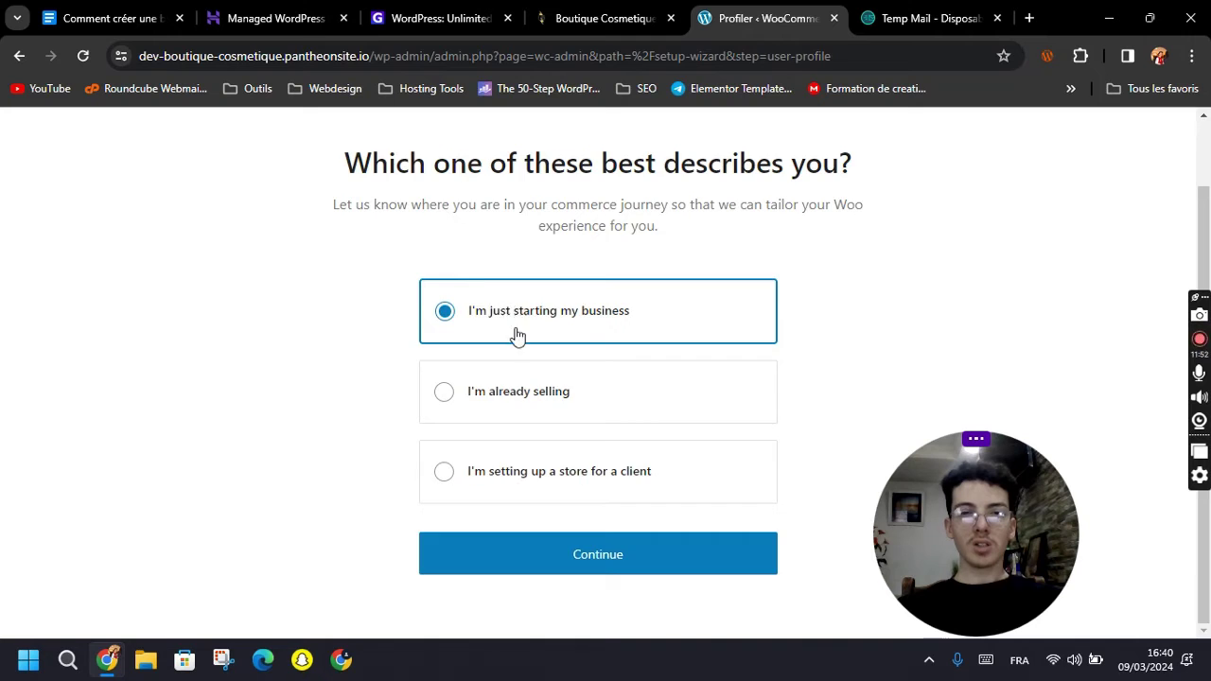
{"action": "left_click", "coordinate": [517, 336]}
{"action": "scroll", "coordinate": [521, 419], "scroll_direction": "down", "scroll_amount": 1}
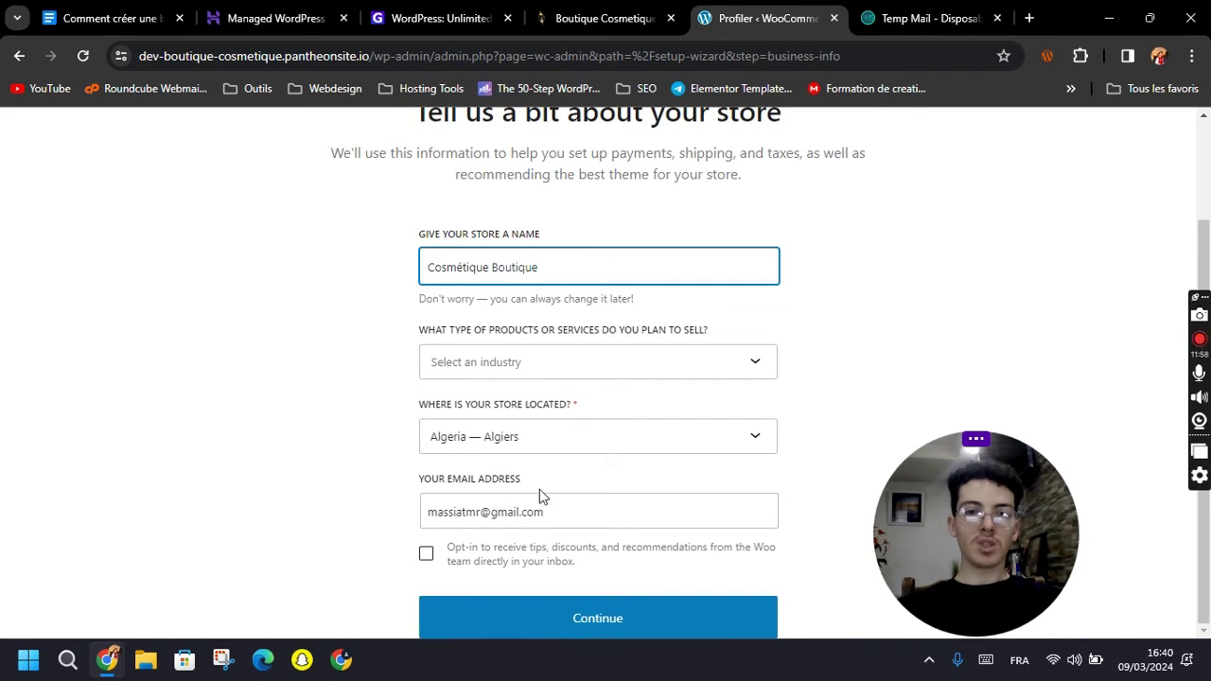
{"action": "left_click", "coordinate": [594, 617]}
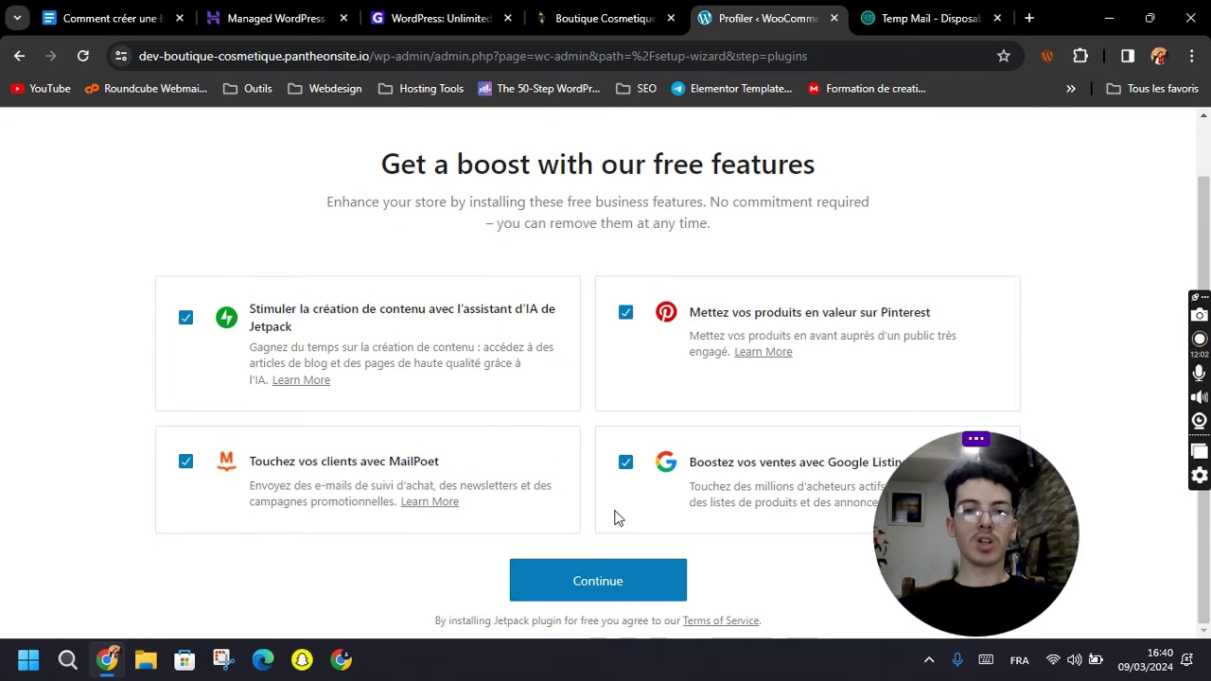
Decline Google listings, Pinterest, Jetpack AI and MailPoet, then finish setup.
{"action": "left_click", "coordinate": [625, 462]}
{"action": "left_click", "coordinate": [625, 312]}
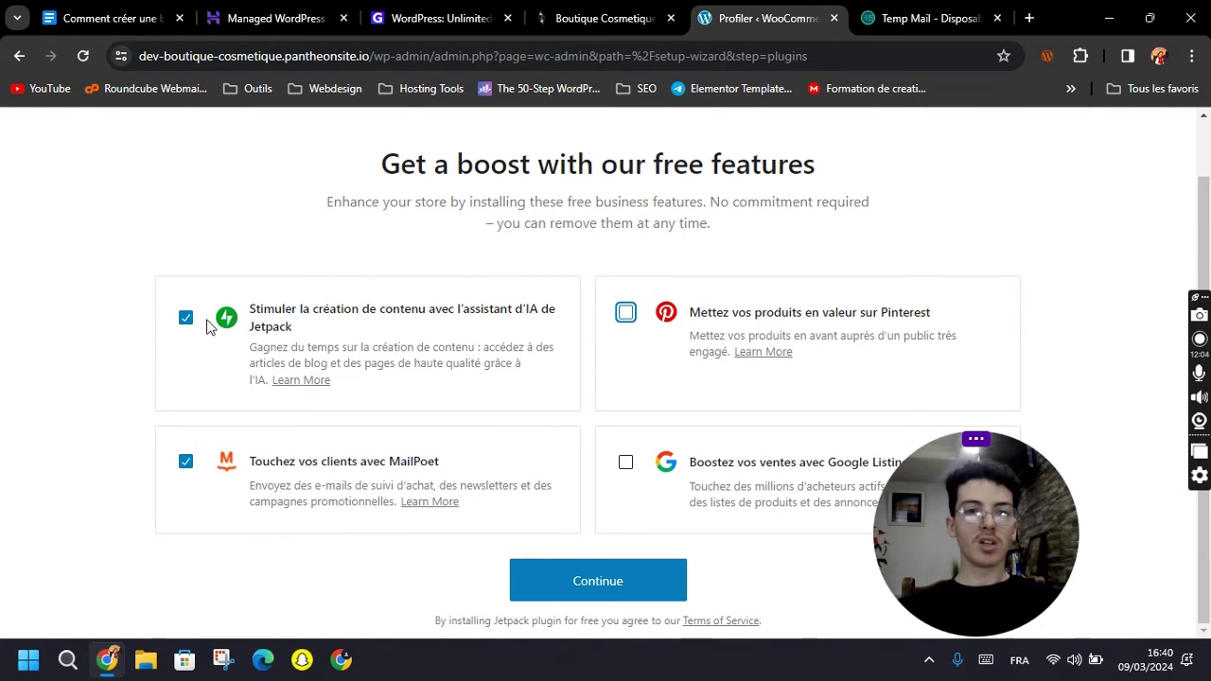
{"action": "left_click", "coordinate": [186, 317]}
{"action": "scroll", "coordinate": [186, 427], "scroll_direction": "up", "scroll_amount": 1}
{"action": "left_click", "coordinate": [185, 498]}
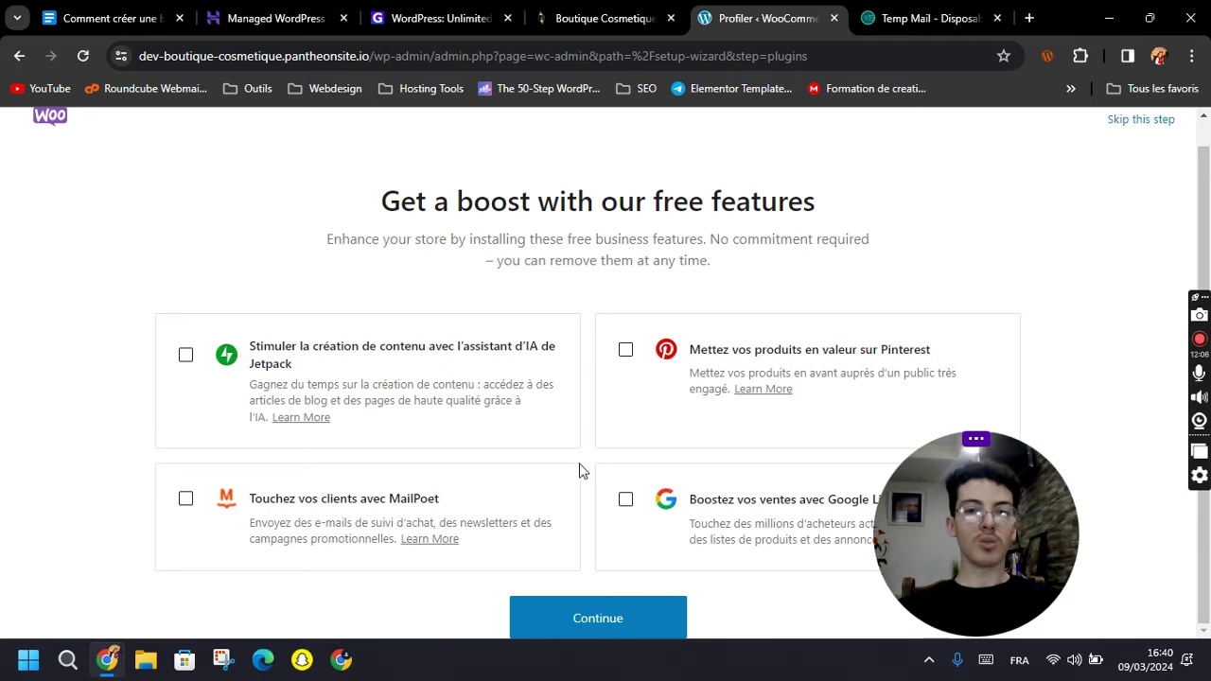
{"action": "left_click", "coordinate": [600, 625]}
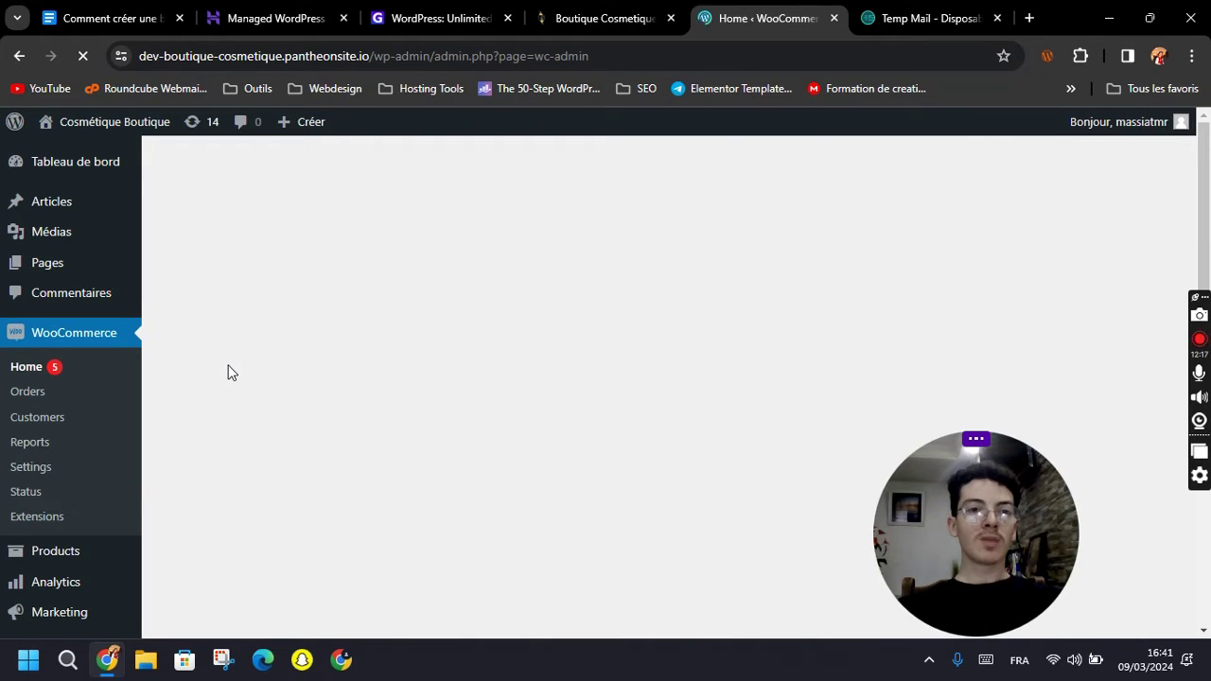
Update the Elementor, WooCommerce and Hello Elementor translations, then open the WooCommerce home.
{"action": "mouse_move", "coordinate": [89, 130]}
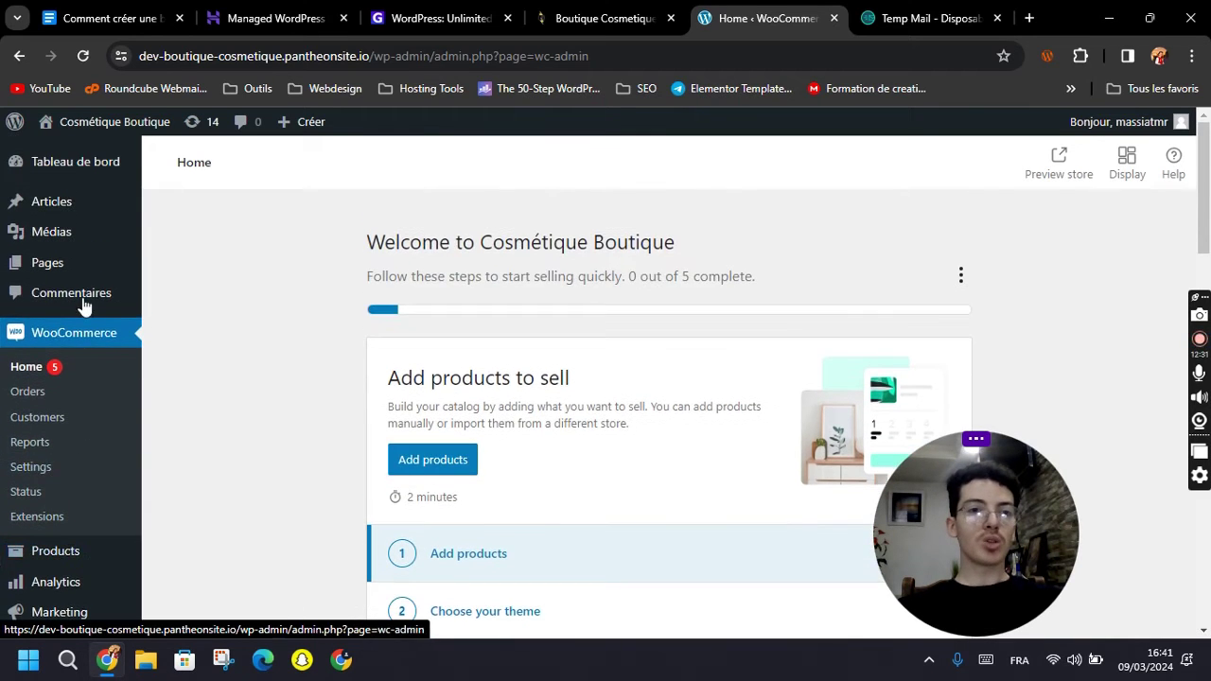
{"action": "mouse_move", "coordinate": [68, 177]}
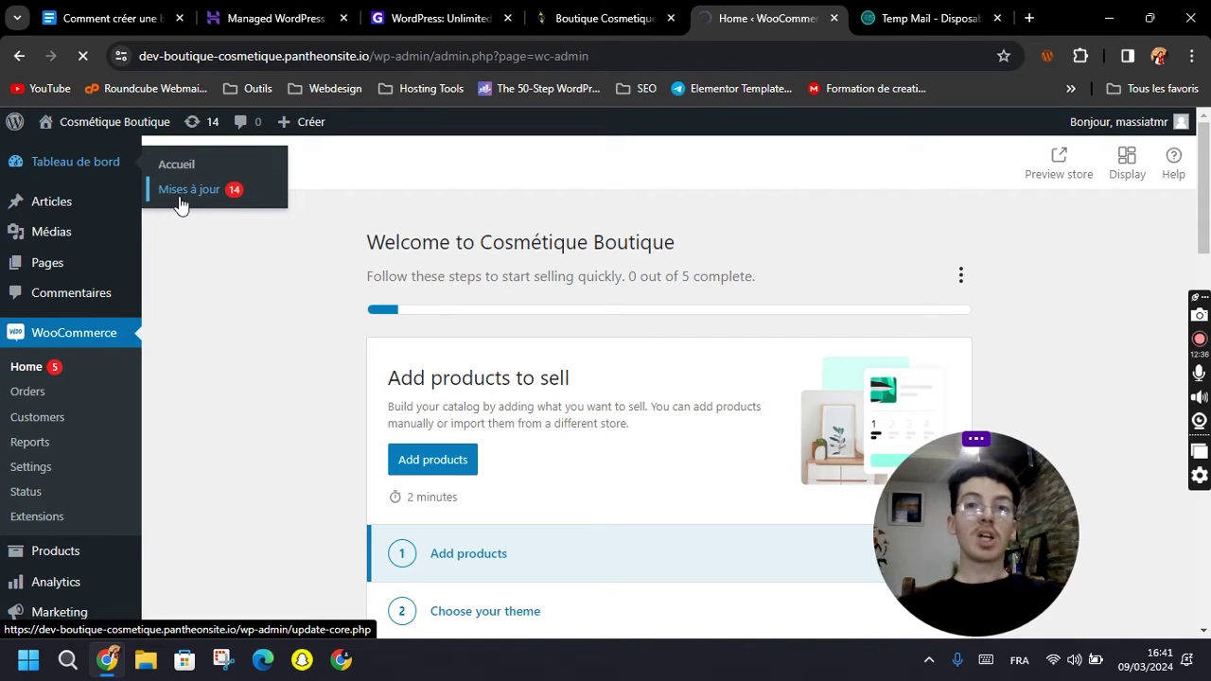
{"action": "left_click", "coordinate": [213, 197]}
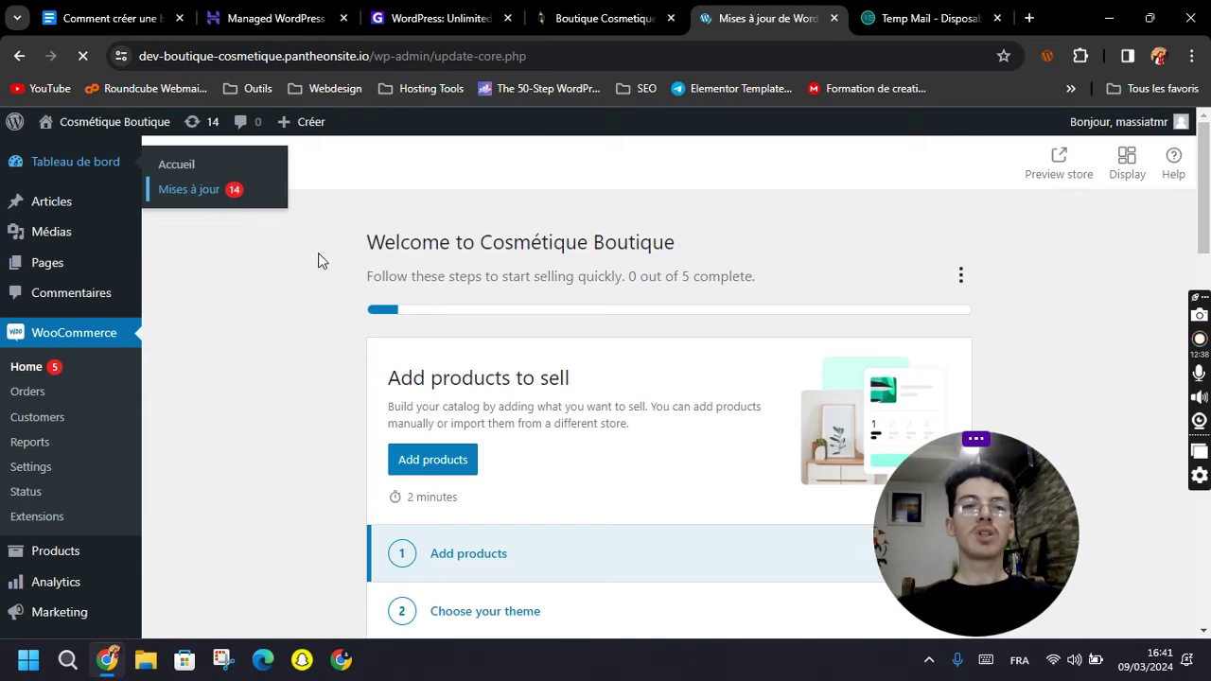
{"action": "scroll", "coordinate": [310, 399], "scroll_direction": "down", "scroll_amount": 20}
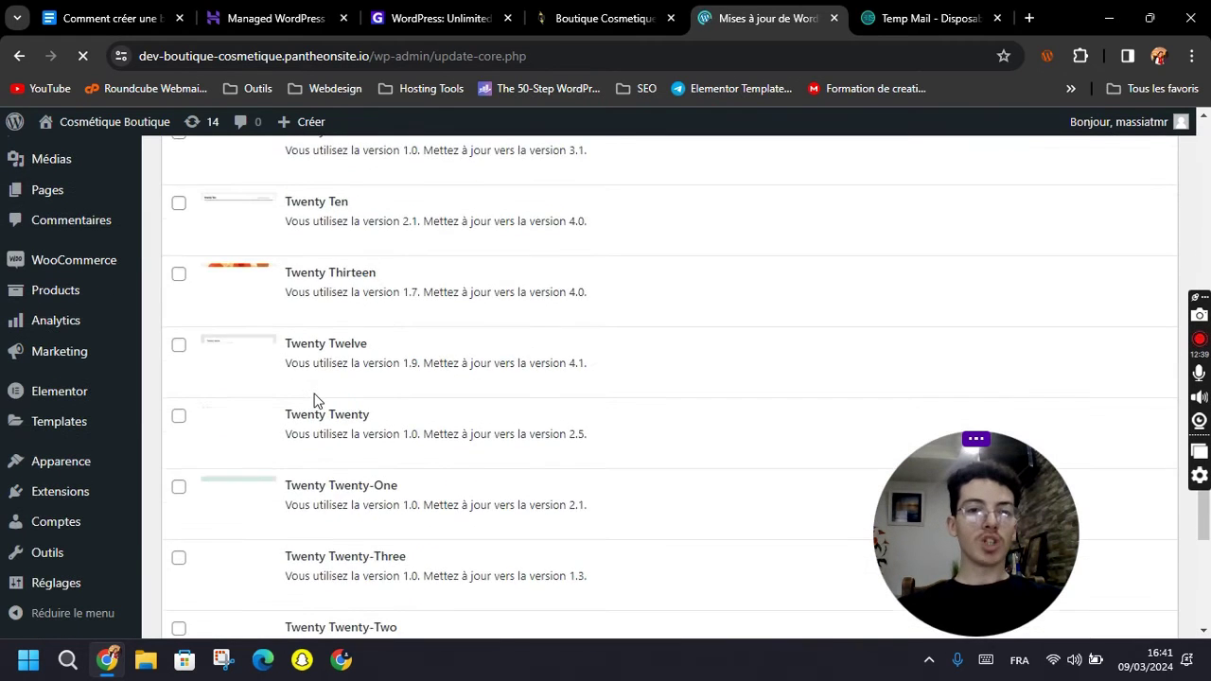
{"action": "left_click", "coordinate": [263, 565]}
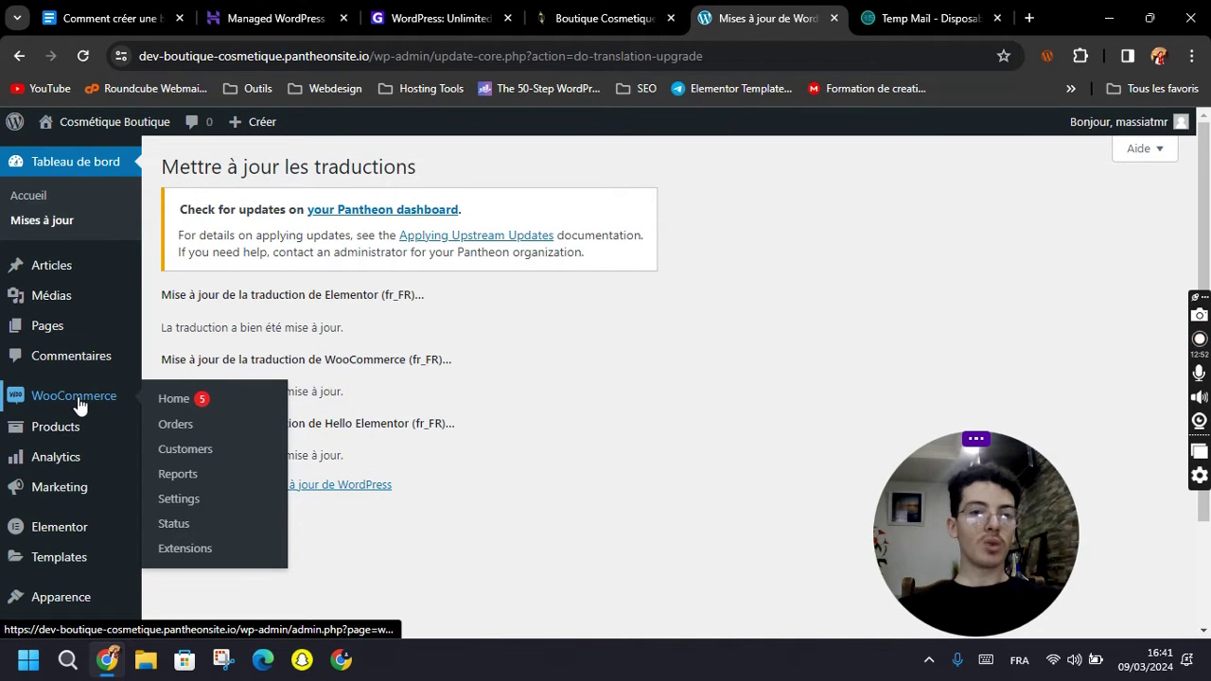
{"action": "mouse_move", "coordinate": [57, 437]}
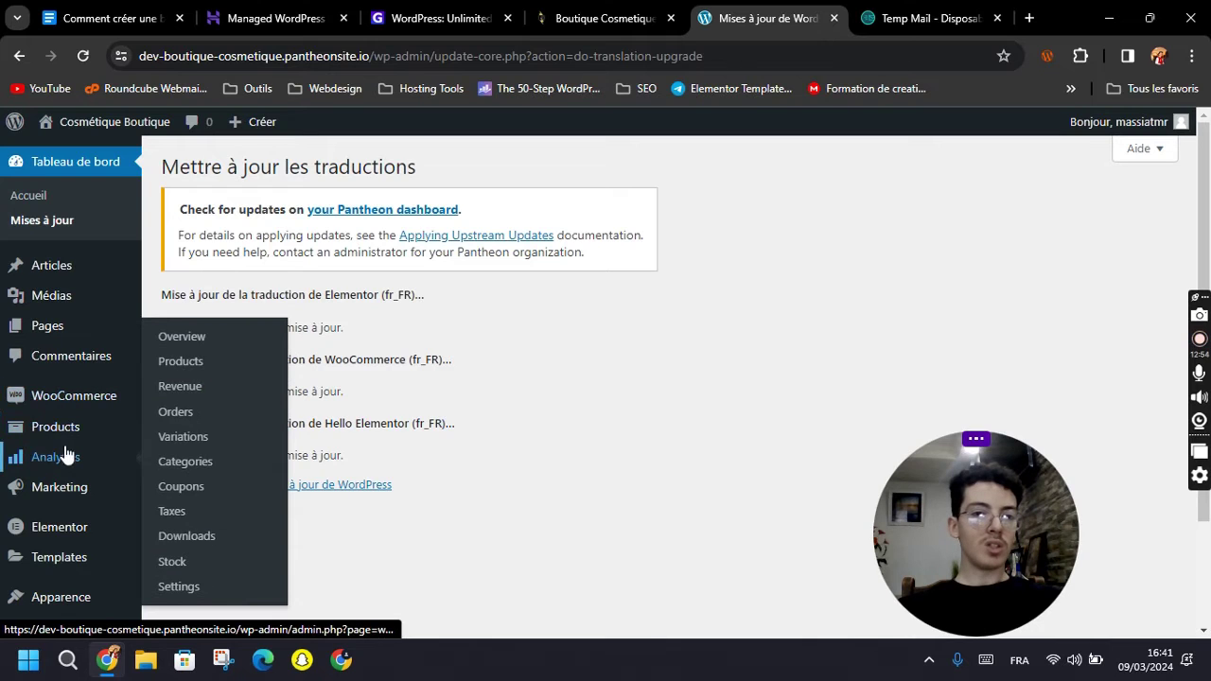
{"action": "mouse_move", "coordinate": [66, 409]}
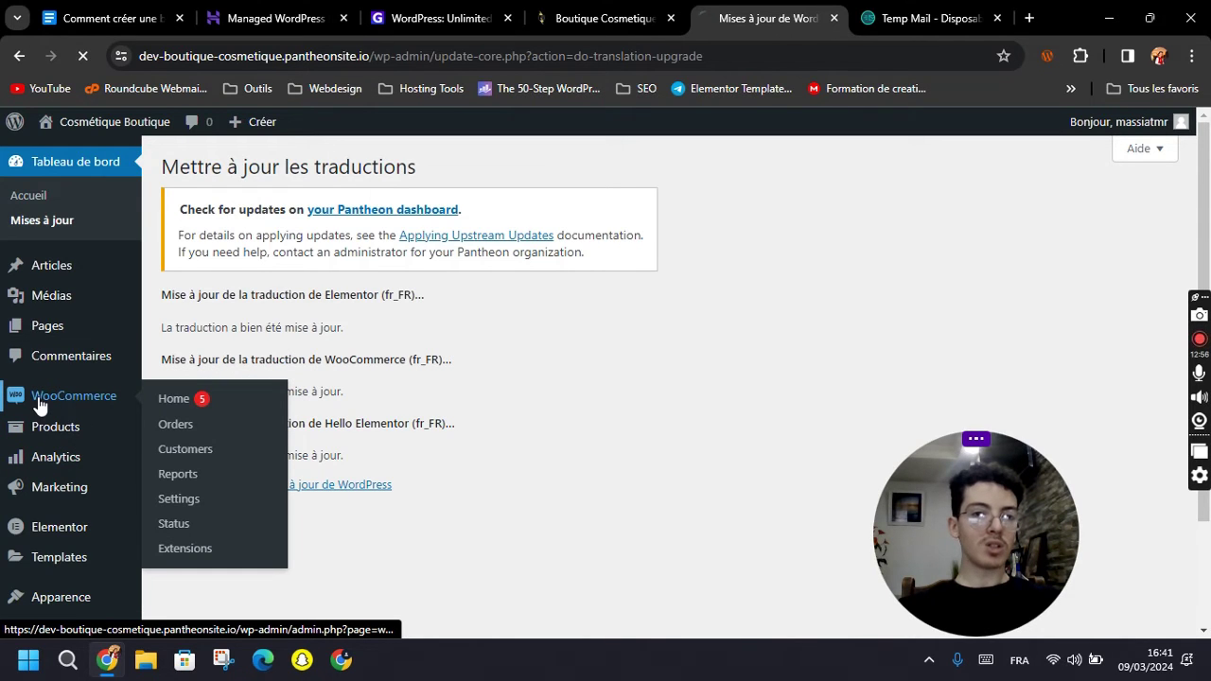
{"action": "left_click", "coordinate": [39, 398]}
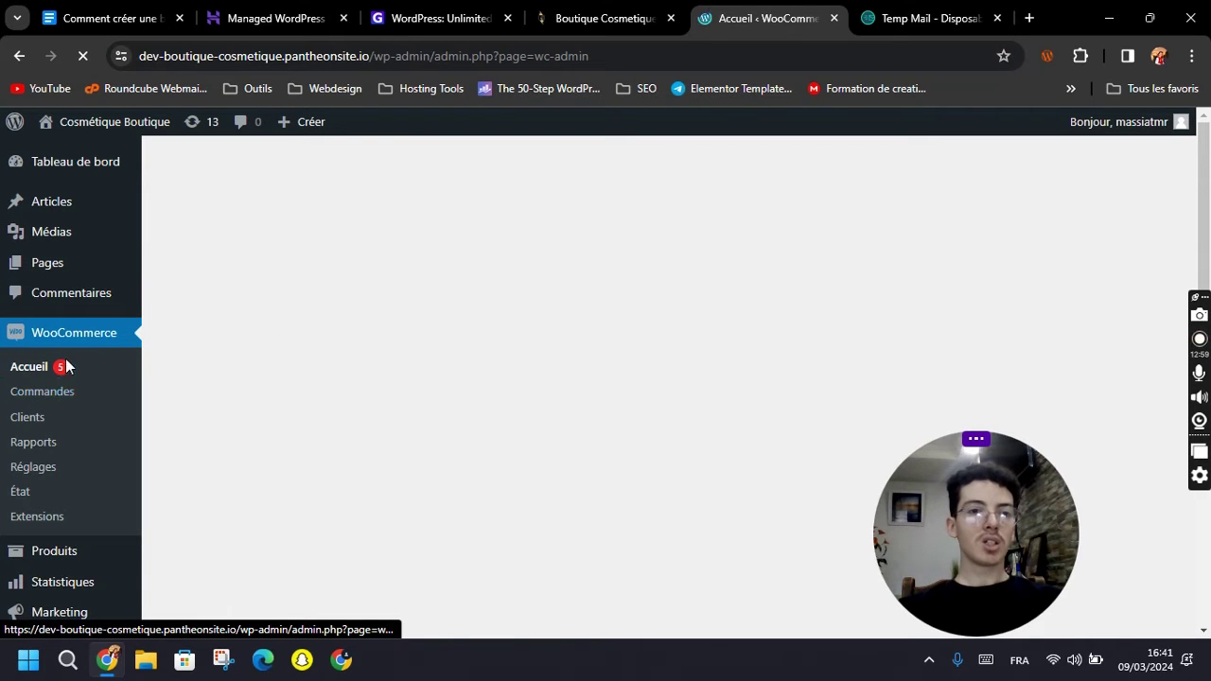
Open WooCommerce general settings and review the Algérie — Alger address and general options.
{"action": "left_click", "coordinate": [51, 477]}
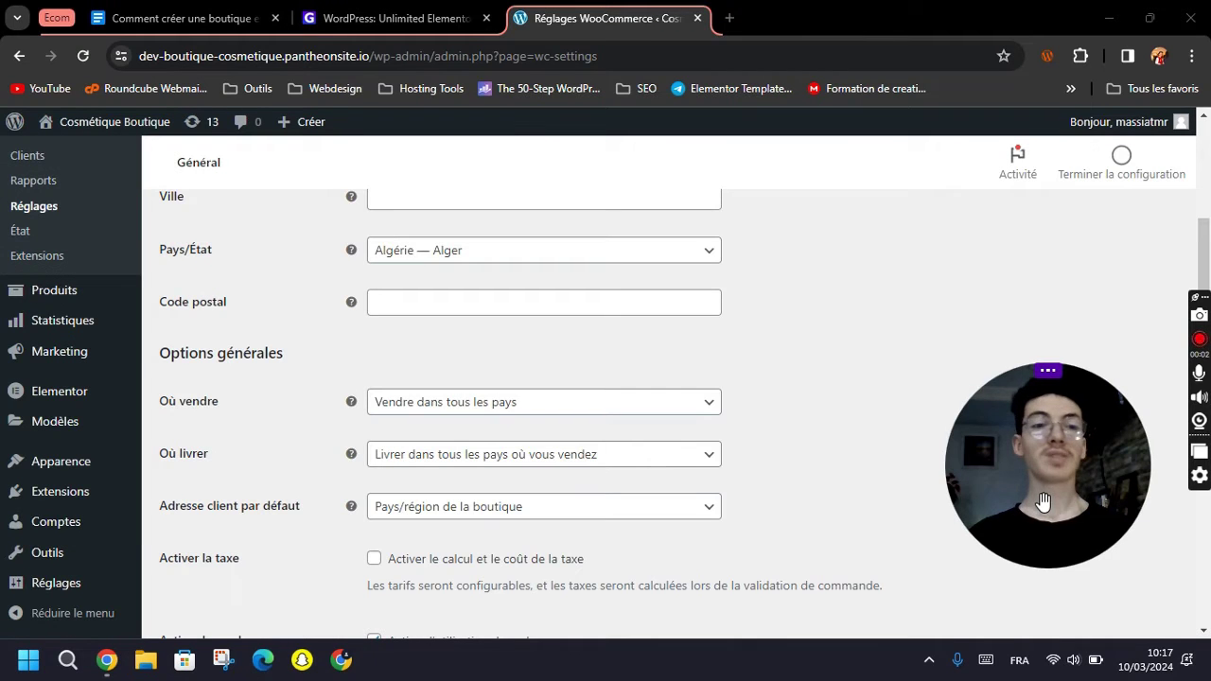
{"action": "scroll", "coordinate": [172, 381], "scroll_direction": "up", "scroll_amount": 3}
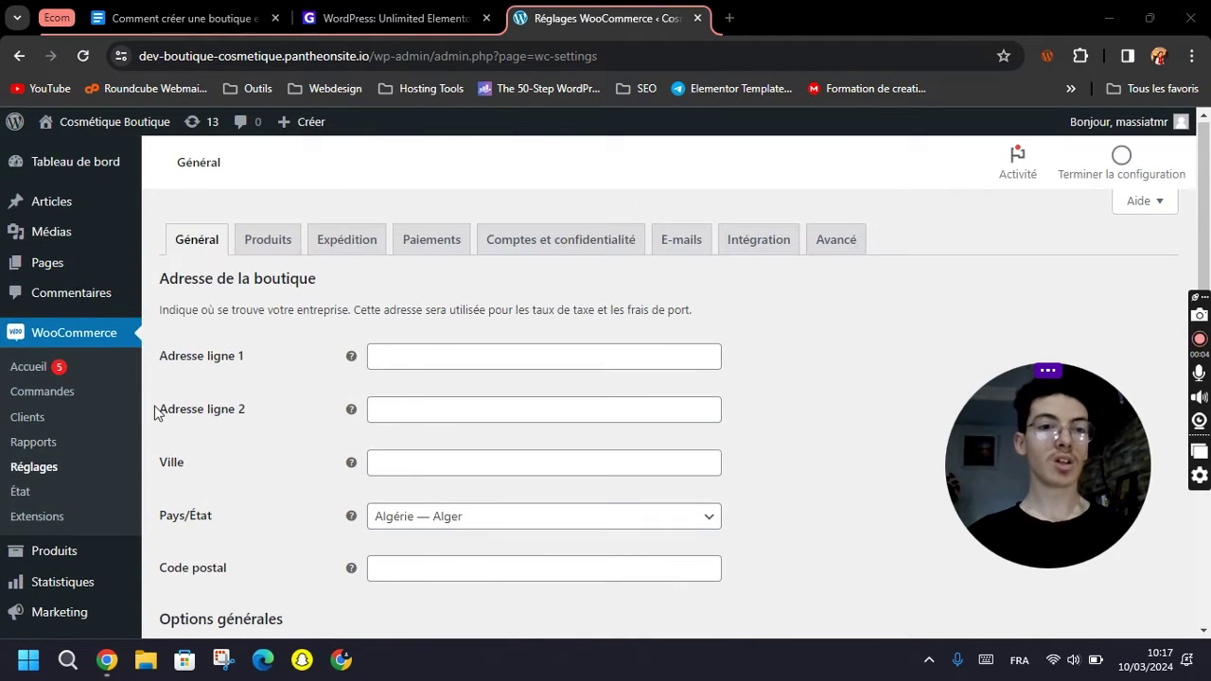
{"action": "left_click", "coordinate": [36, 473]}
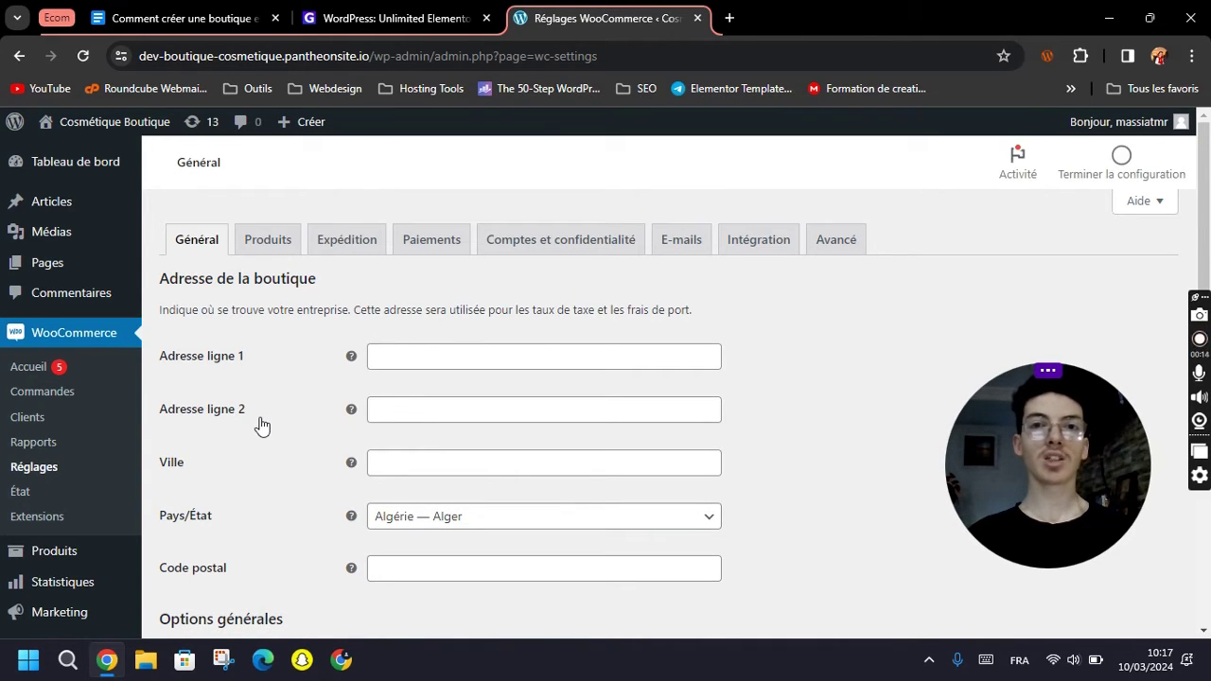
{"action": "scroll", "coordinate": [264, 482], "scroll_direction": "down", "scroll_amount": 2}
{"action": "scroll", "coordinate": [262, 373], "scroll_direction": "up", "scroll_amount": 2}
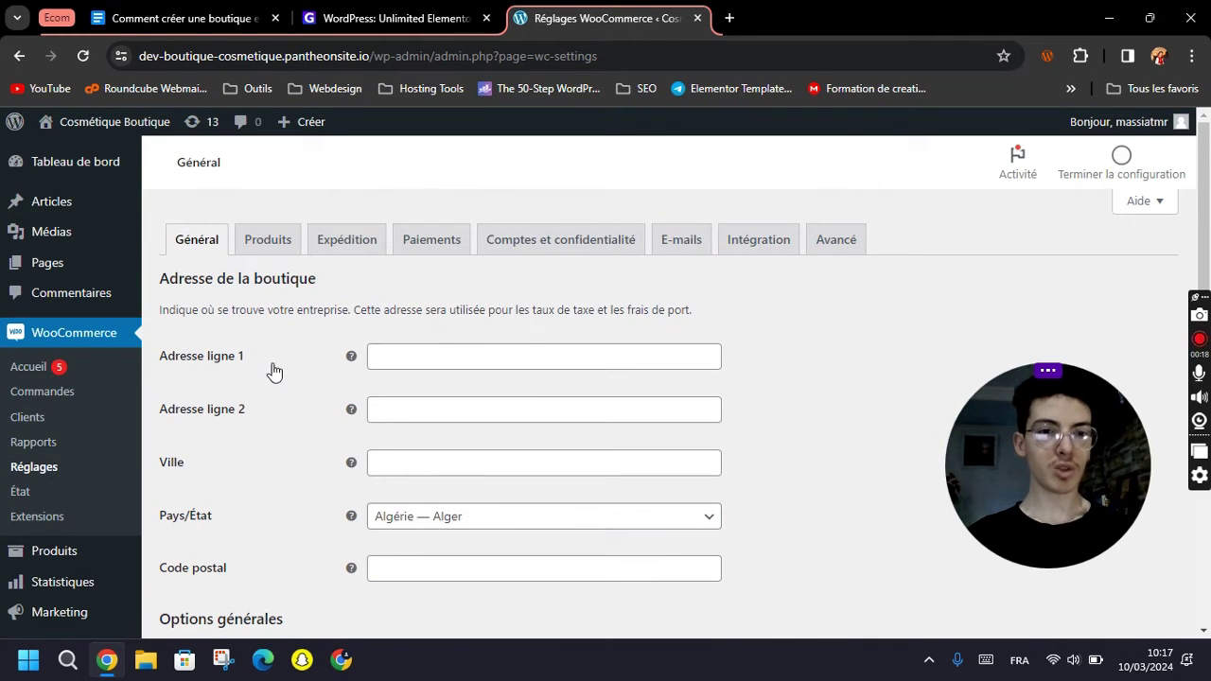
{"action": "scroll", "coordinate": [425, 456], "scroll_direction": "down", "scroll_amount": 3}
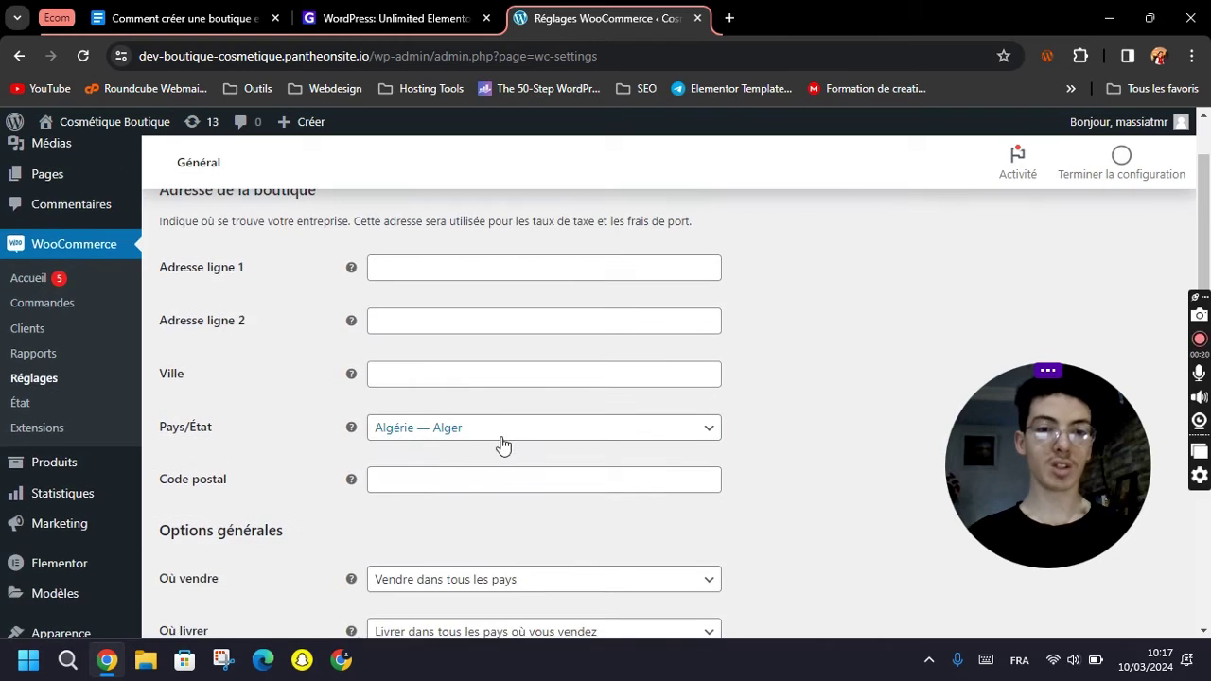
{"action": "scroll", "coordinate": [479, 472], "scroll_direction": "down", "scroll_amount": 2}
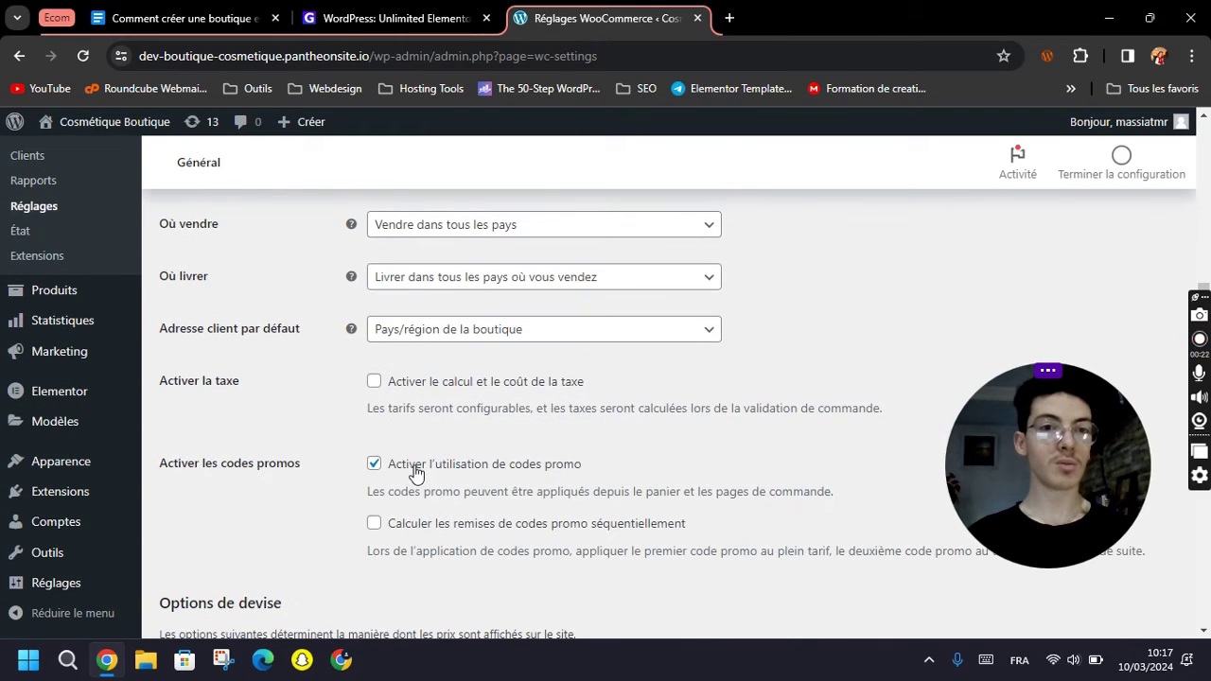
{"action": "scroll", "coordinate": [335, 495], "scroll_direction": "up", "scroll_amount": 1}
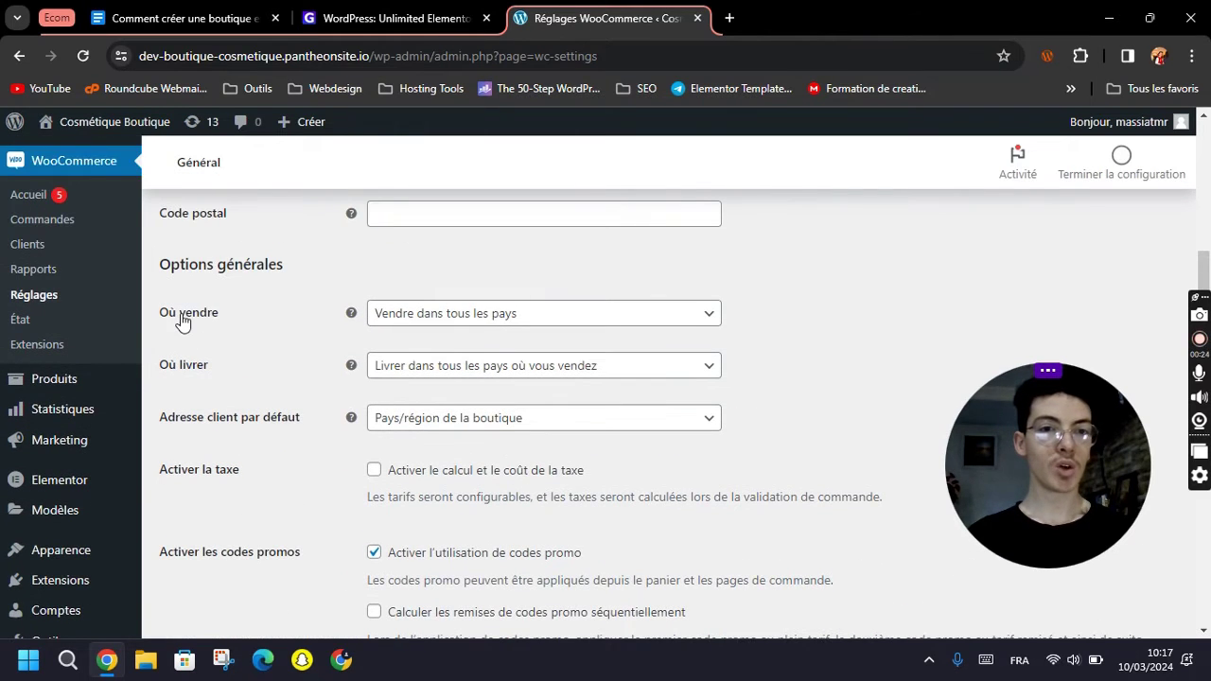
Restrict selling to specific countries: Canada, France and Etats-Unis (USA).
{"action": "left_click", "coordinate": [446, 324]}
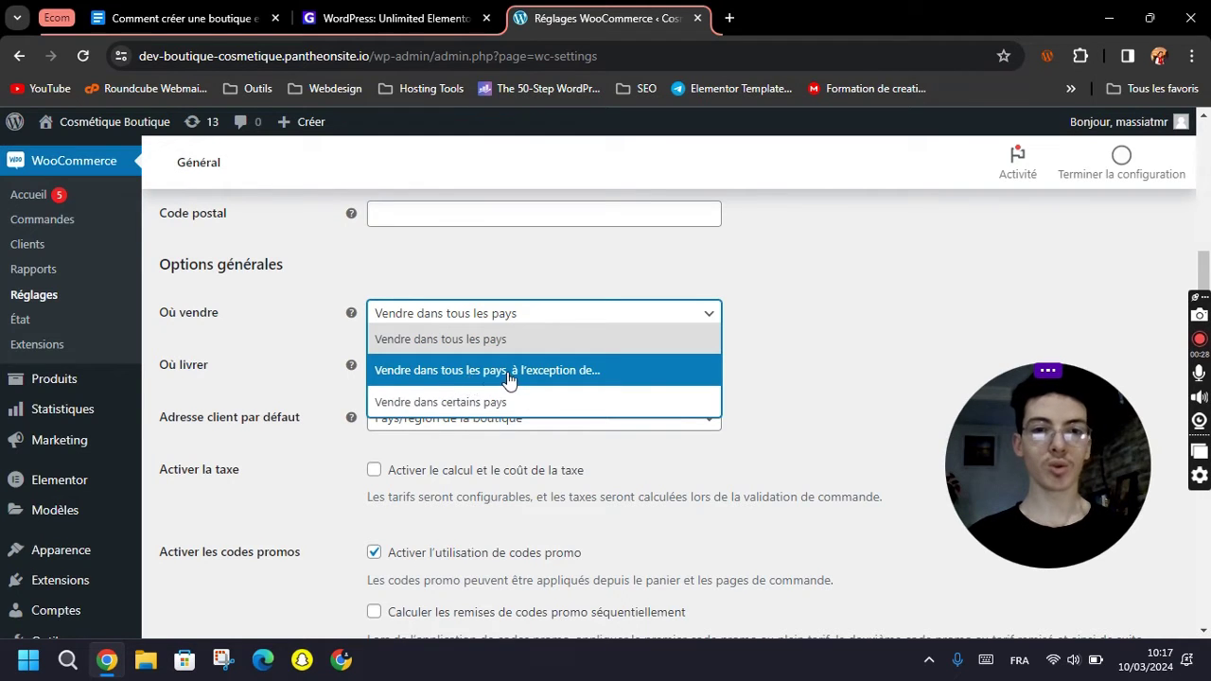
{"action": "left_click", "coordinate": [459, 405]}
{"action": "left_click", "coordinate": [461, 369]}
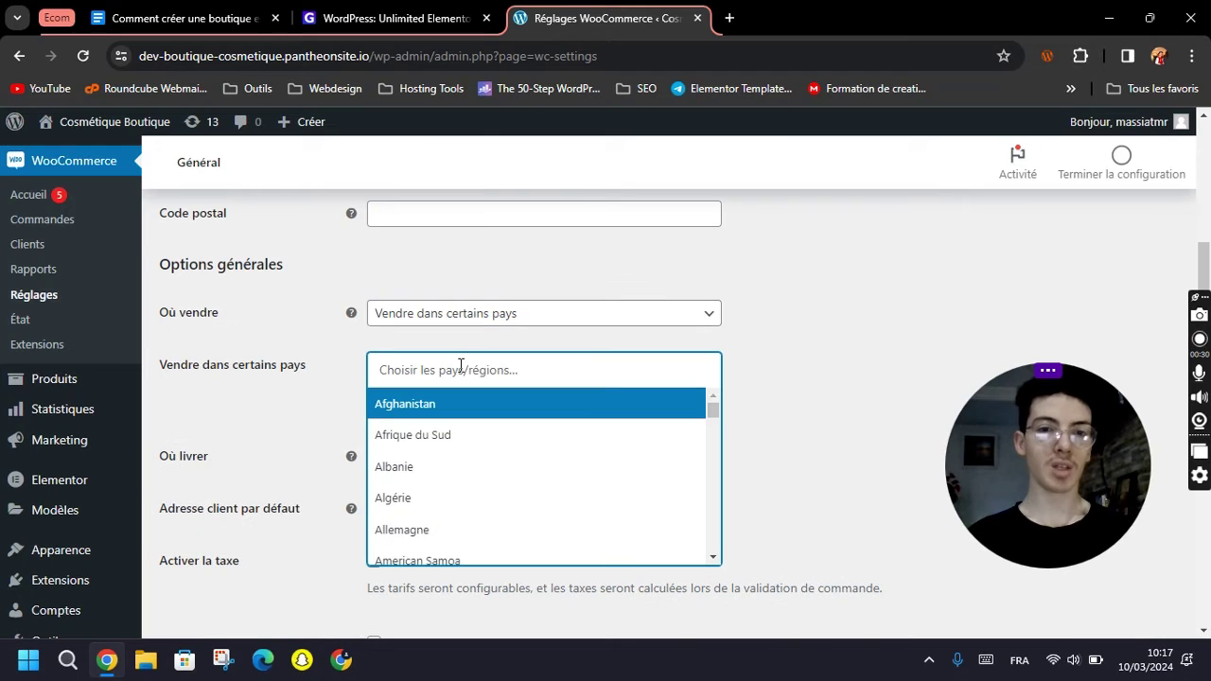
{"action": "type", "text": "cana"}
{"action": "left_click", "coordinate": [452, 406]}
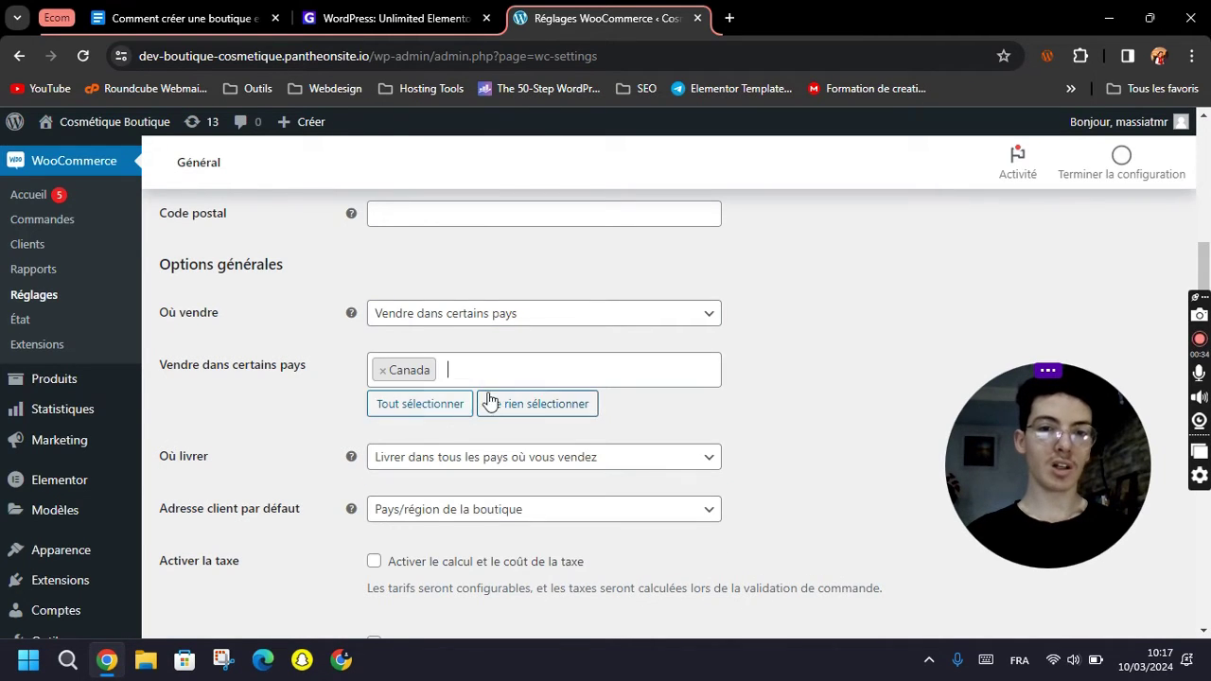
{"action": "left_click", "coordinate": [502, 373]}
{"action": "type", "text": "fra"}
{"action": "left_click", "coordinate": [513, 399]}
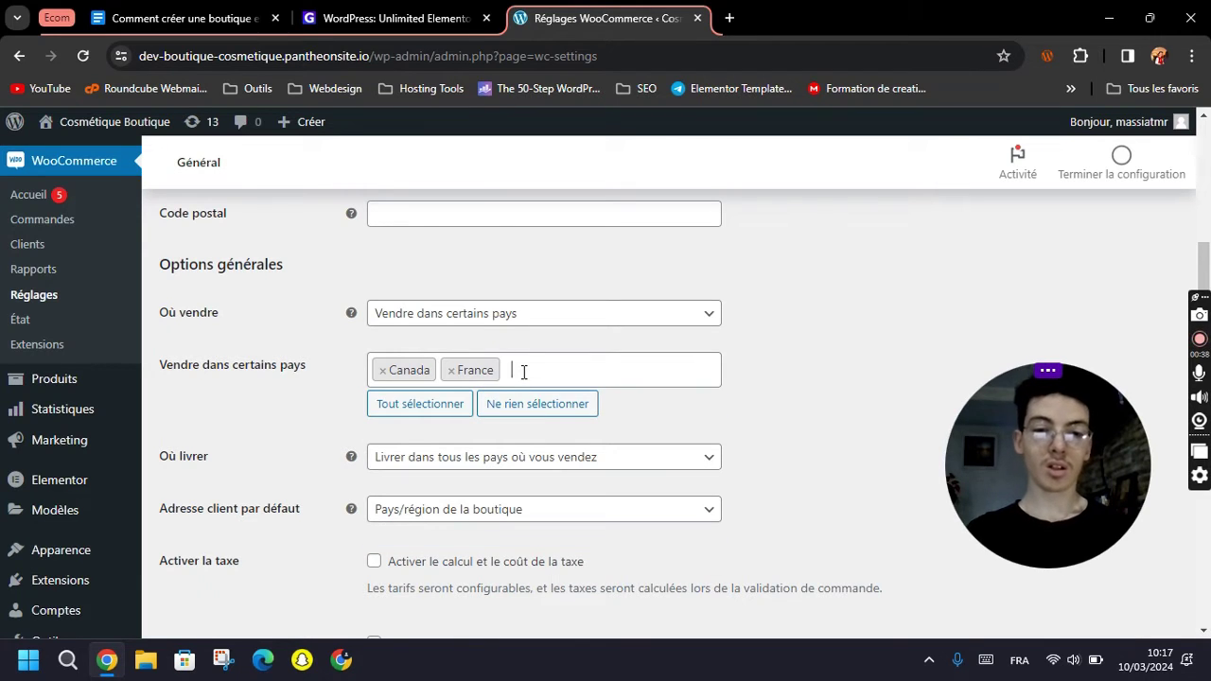
{"action": "type", "text": "eta"}
{"action": "left_click", "coordinate": [497, 401]}
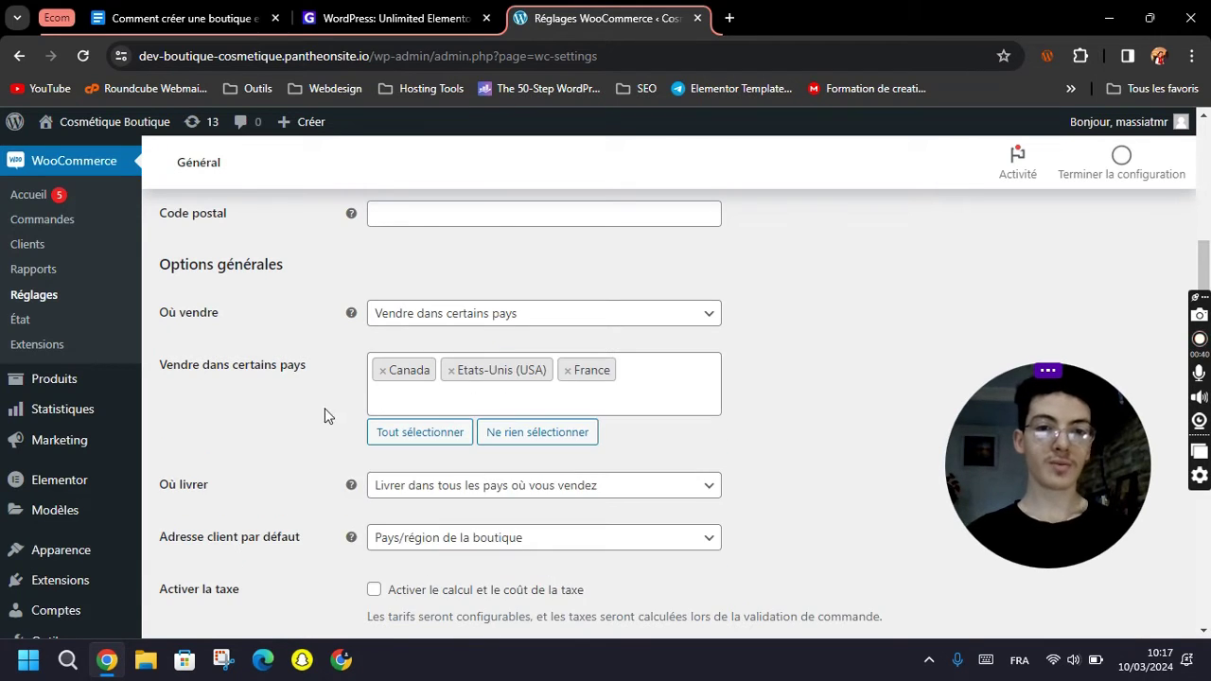
Keep shipping to all selling countries and set default customer address to Géolocalisation.
{"action": "scroll", "coordinate": [323, 411], "scroll_direction": "down", "scroll_amount": 1}
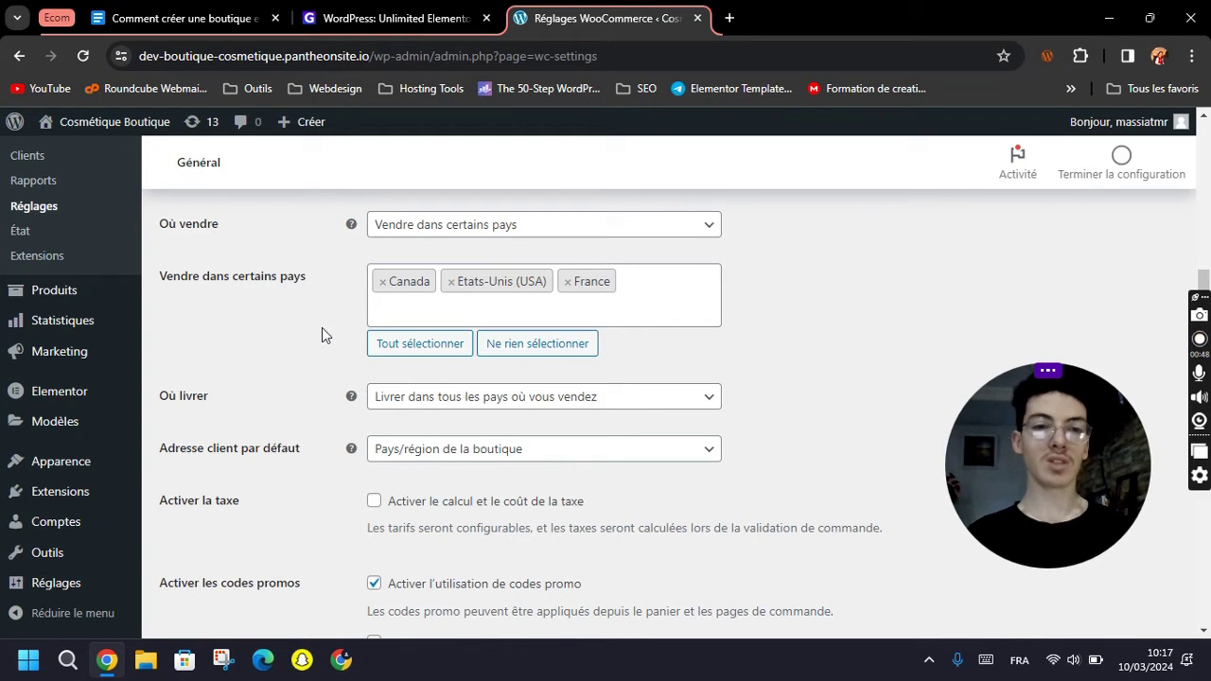
{"action": "scroll", "coordinate": [432, 343], "scroll_direction": "down", "scroll_amount": 1}
{"action": "left_click", "coordinate": [445, 308]}
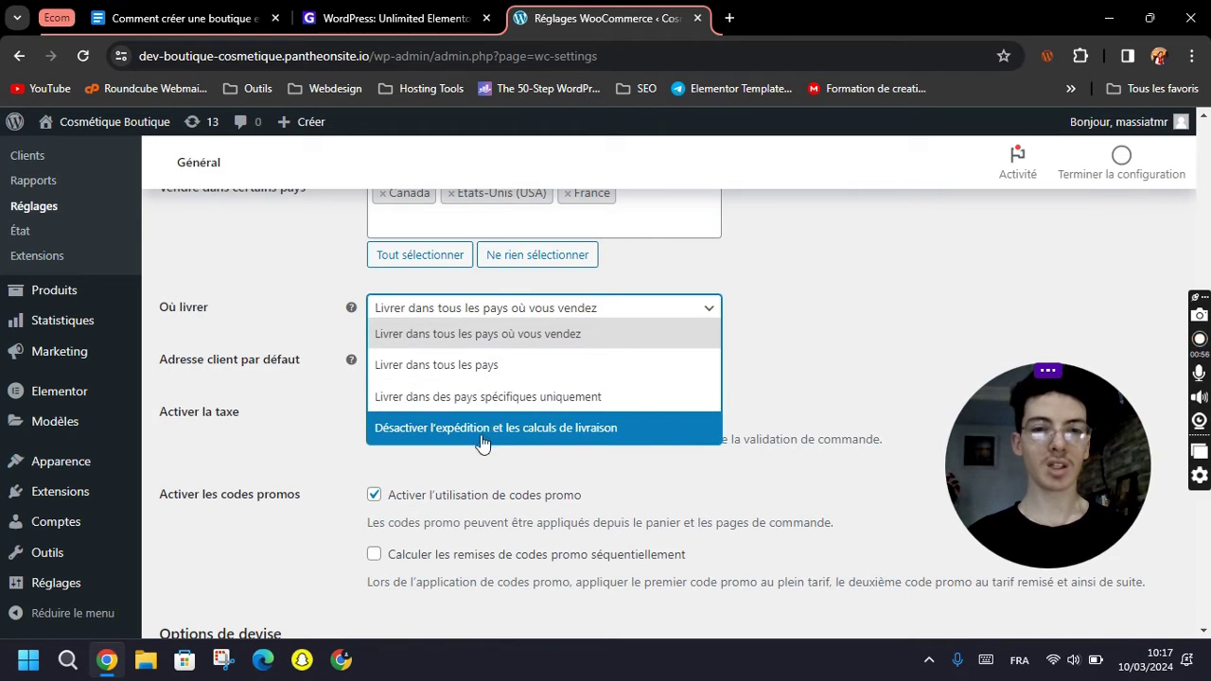
{"action": "left_click", "coordinate": [420, 333]}
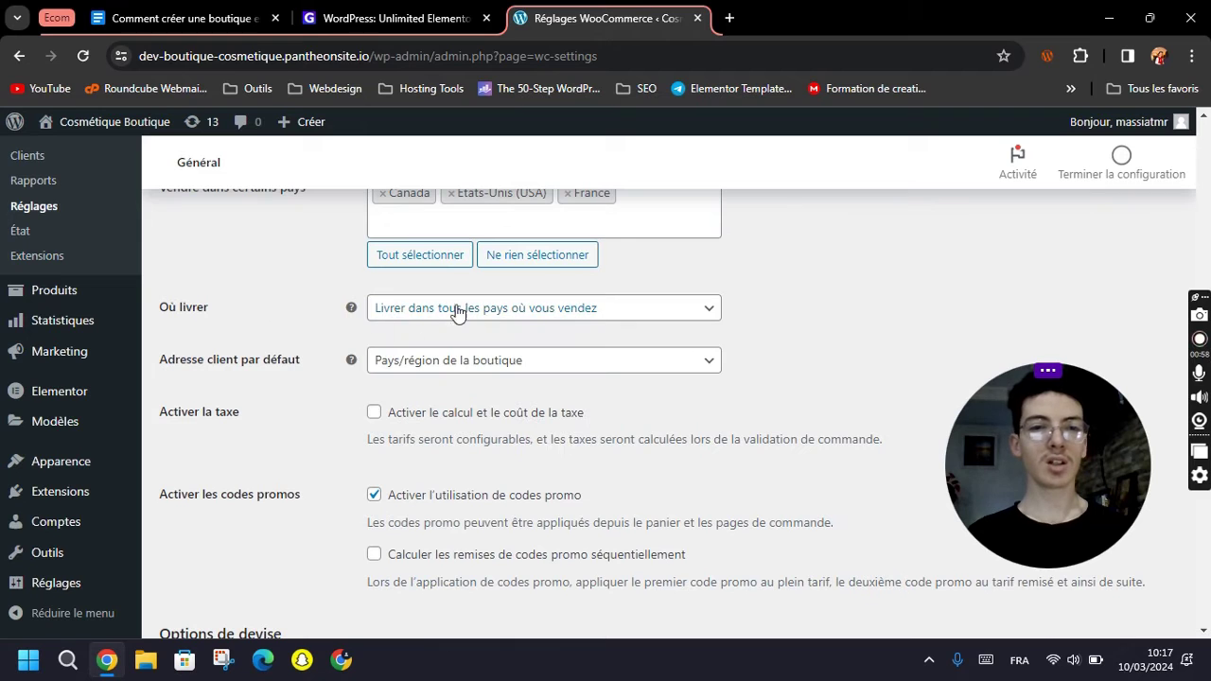
{"action": "scroll", "coordinate": [238, 343], "scroll_direction": "down", "scroll_amount": 1}
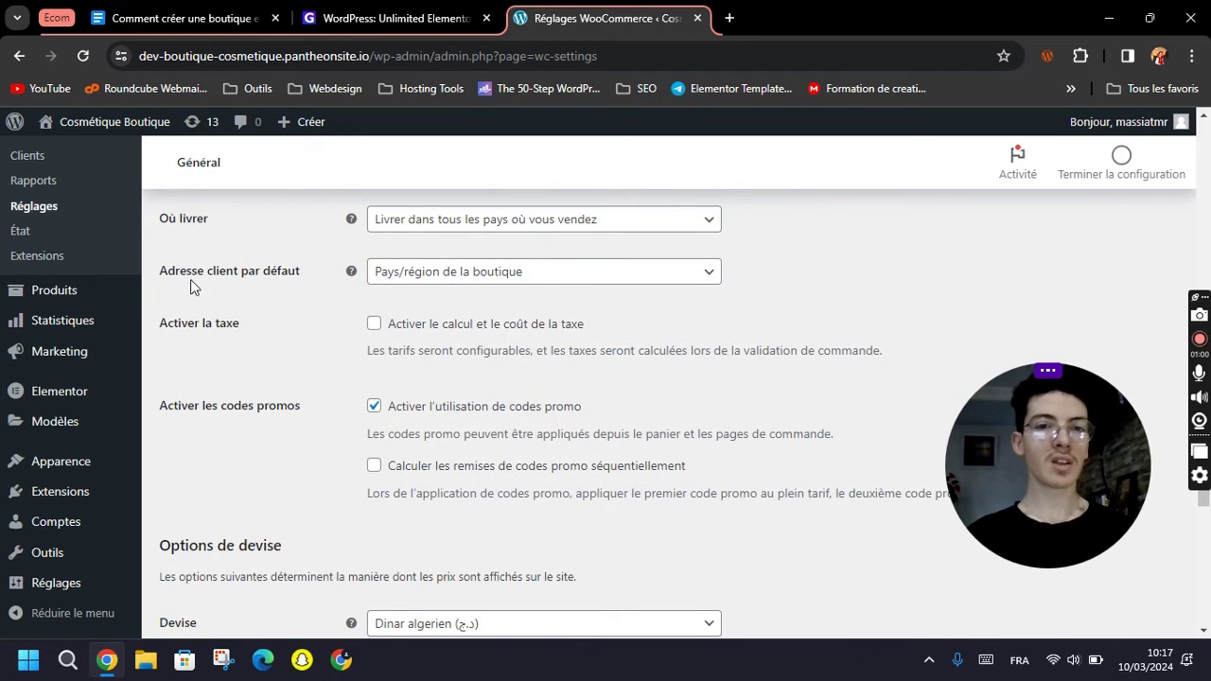
{"action": "left_click", "coordinate": [479, 276]}
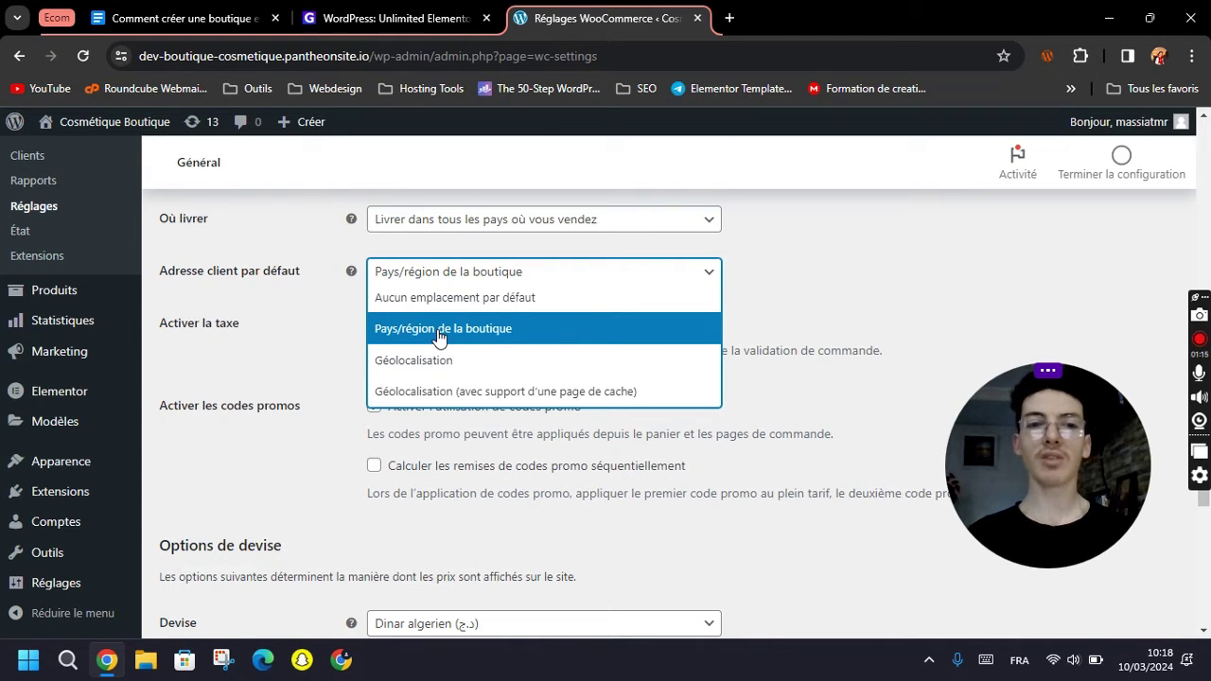
{"action": "left_click", "coordinate": [461, 339]}
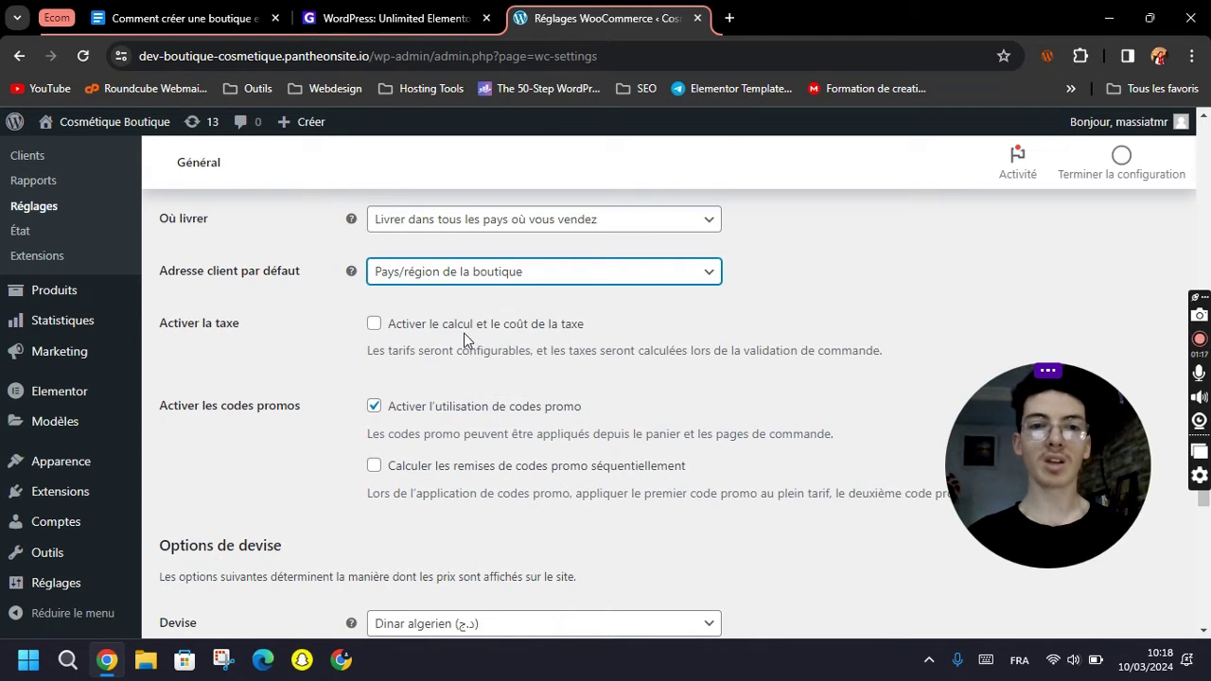
{"action": "key", "text": "Up"}
{"action": "left_click", "coordinate": [453, 269]}
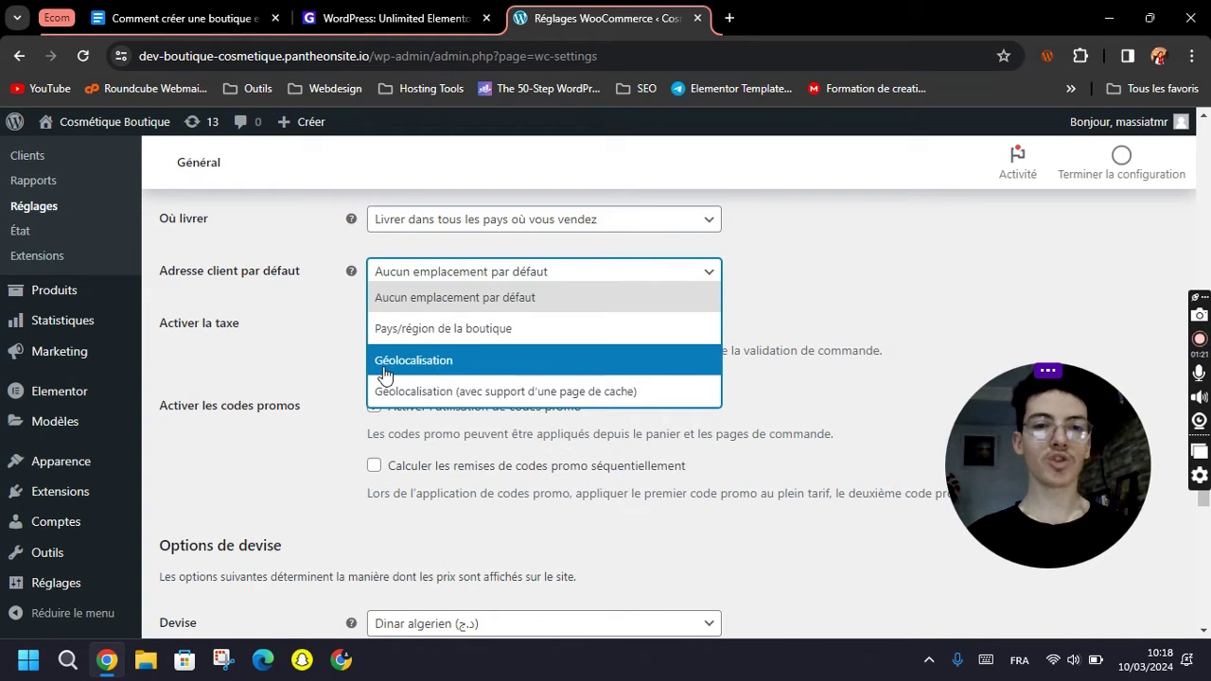
{"action": "left_click", "coordinate": [460, 368]}
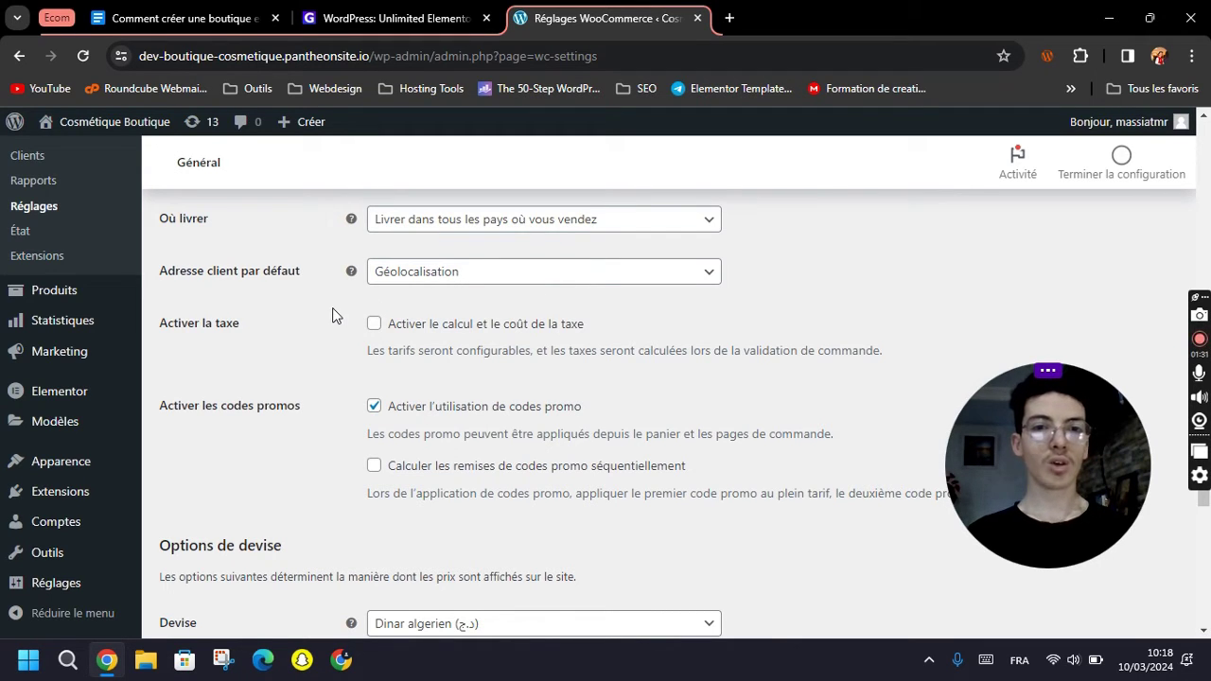
Turn tax calculation on, then back off.
{"action": "left_click", "coordinate": [394, 327]}
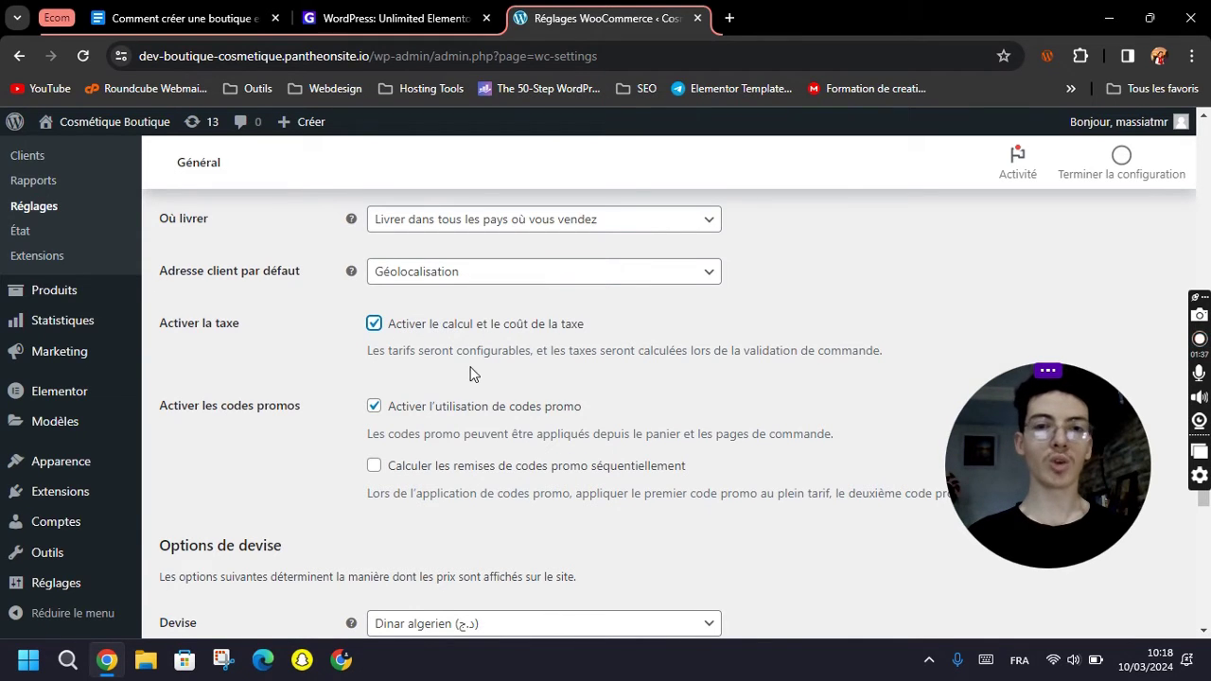
{"action": "scroll", "coordinate": [393, 383], "scroll_direction": "down", "scroll_amount": 2}
{"action": "scroll", "coordinate": [397, 287], "scroll_direction": "up", "scroll_amount": 2}
{"action": "left_click", "coordinate": [427, 327]}
{"action": "scroll", "coordinate": [304, 369], "scroll_direction": "down", "scroll_amount": 1}
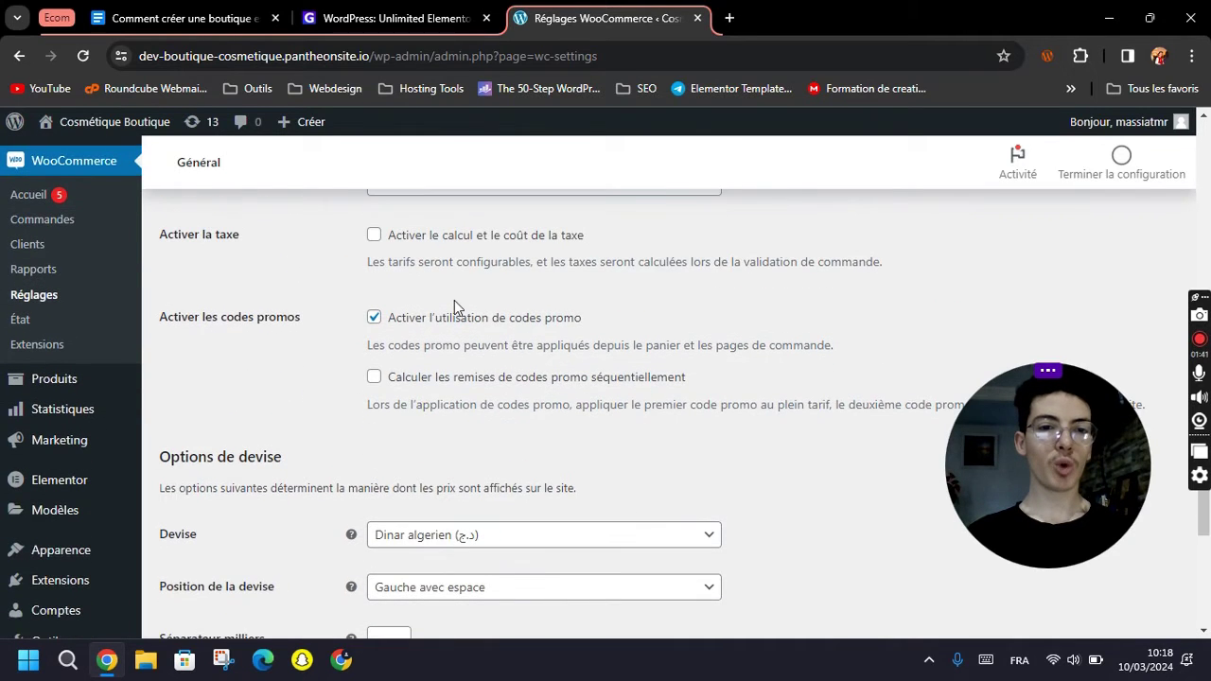
{"action": "scroll", "coordinate": [295, 317], "scroll_direction": "down", "scroll_amount": 3}
Set the store currency to Euro (€) and save the general settings.
{"action": "left_click", "coordinate": [445, 274]}
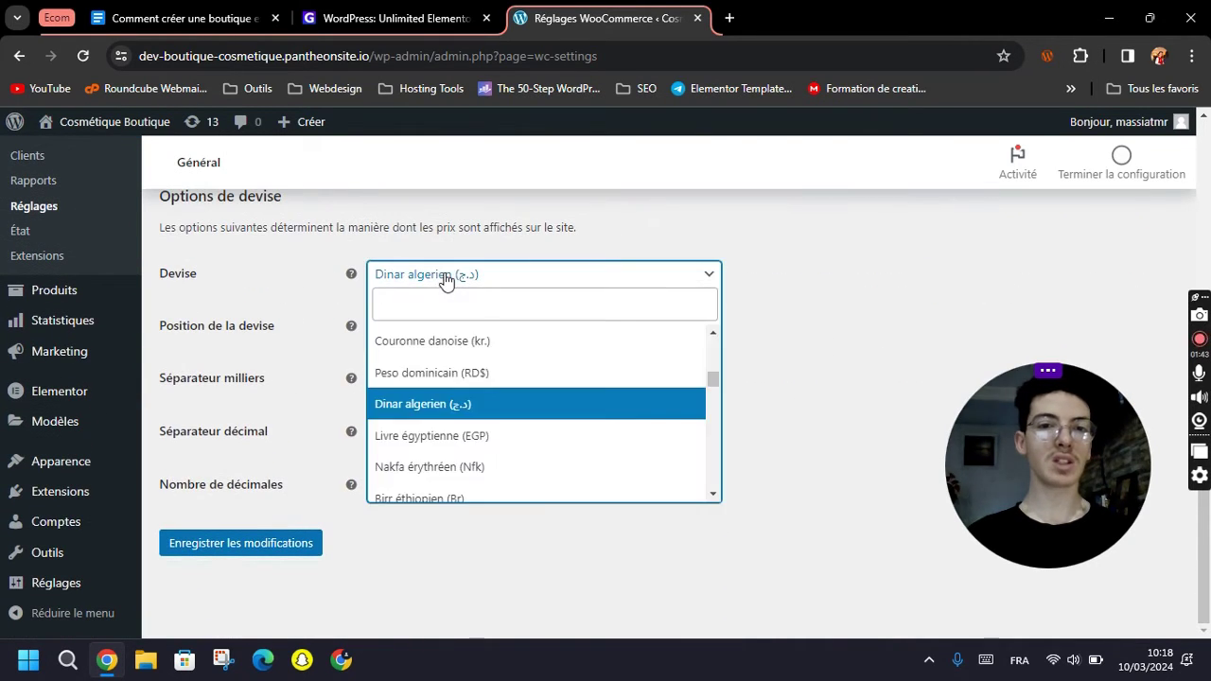
{"action": "type", "text": "euro"}
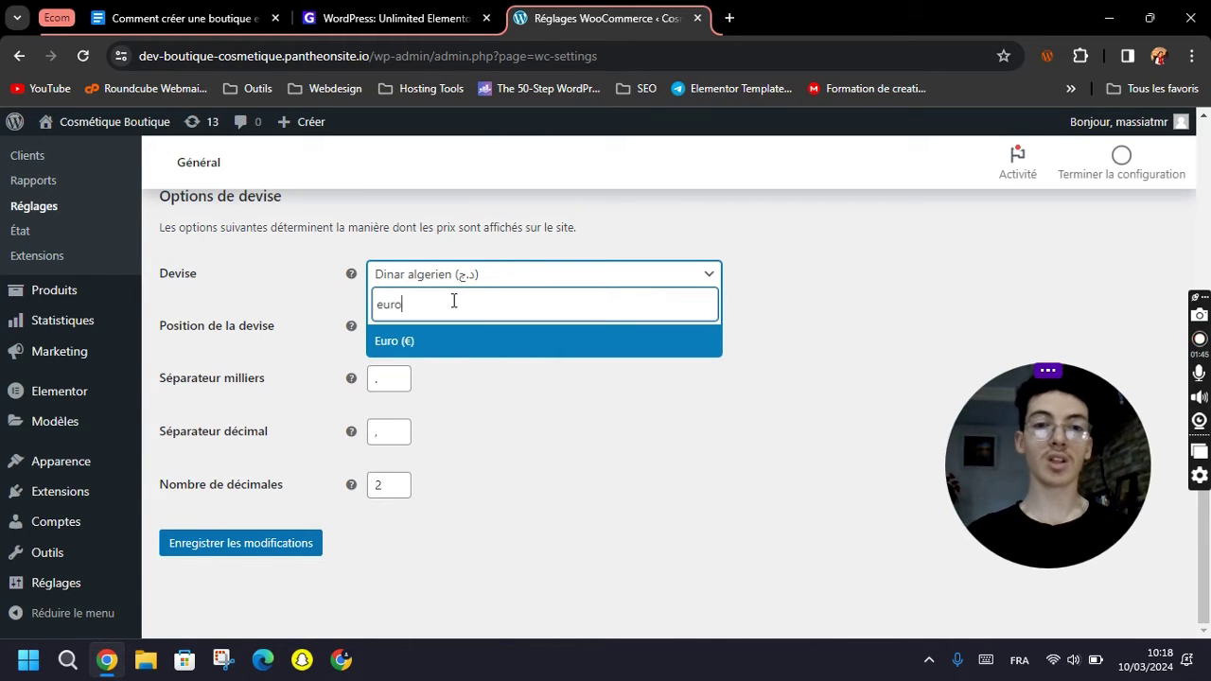
{"action": "left_click", "coordinate": [464, 354]}
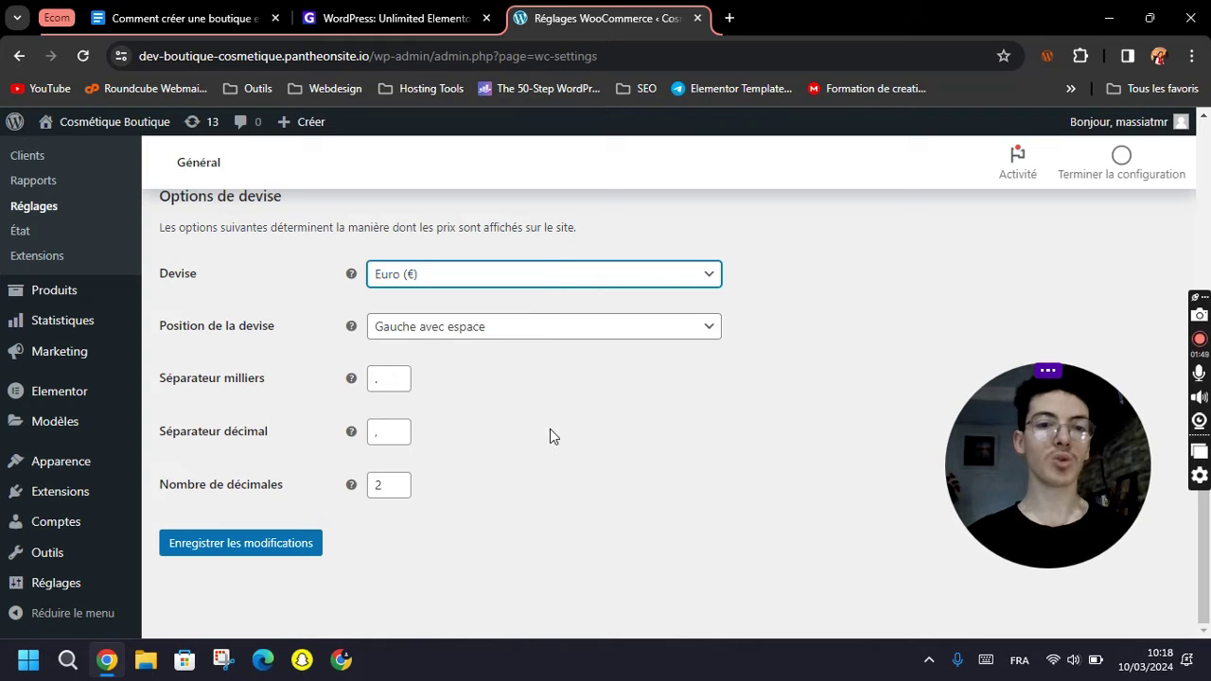
{"action": "left_click", "coordinate": [195, 545]}
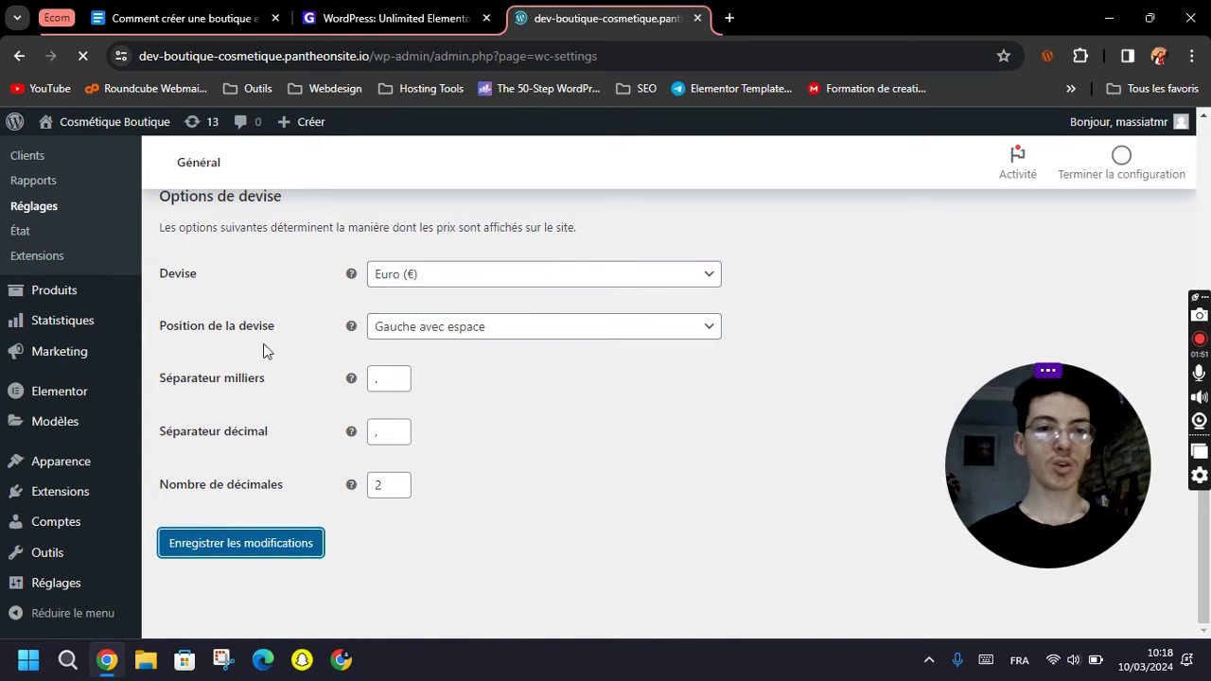
{"action": "scroll", "coordinate": [265, 498], "scroll_direction": "down", "scroll_amount": 2}
{"action": "scroll", "coordinate": [240, 475], "scroll_direction": "down", "scroll_amount": 15}
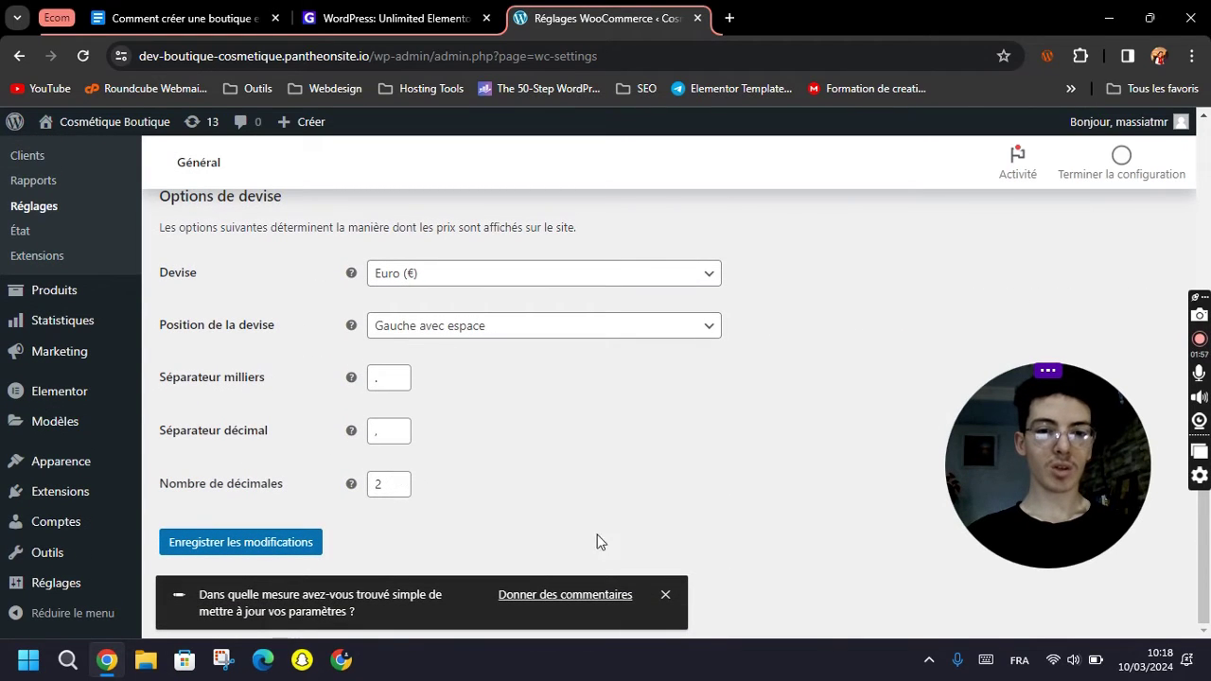
{"action": "scroll", "coordinate": [486, 547], "scroll_direction": "up", "scroll_amount": 8}
{"action": "scroll", "coordinate": [487, 541], "scroll_direction": "up", "scroll_amount": 5}
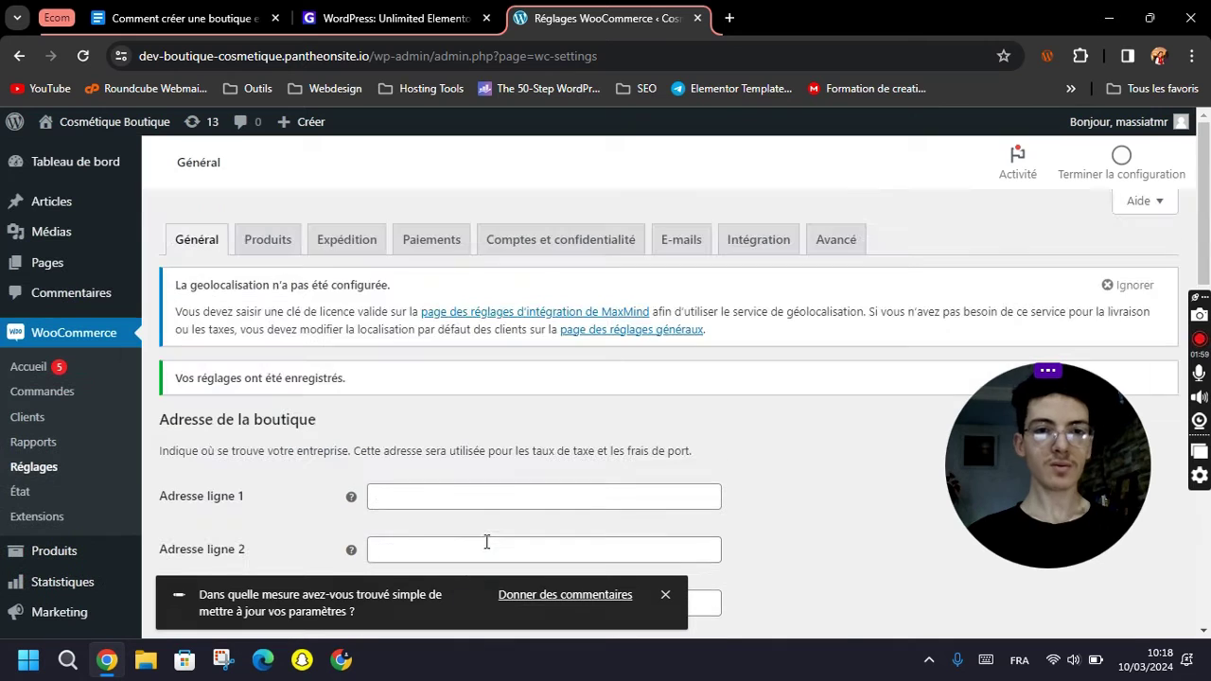
Open the Produits settings and keep Shop as the shop page.
{"action": "left_click", "coordinate": [278, 244]}
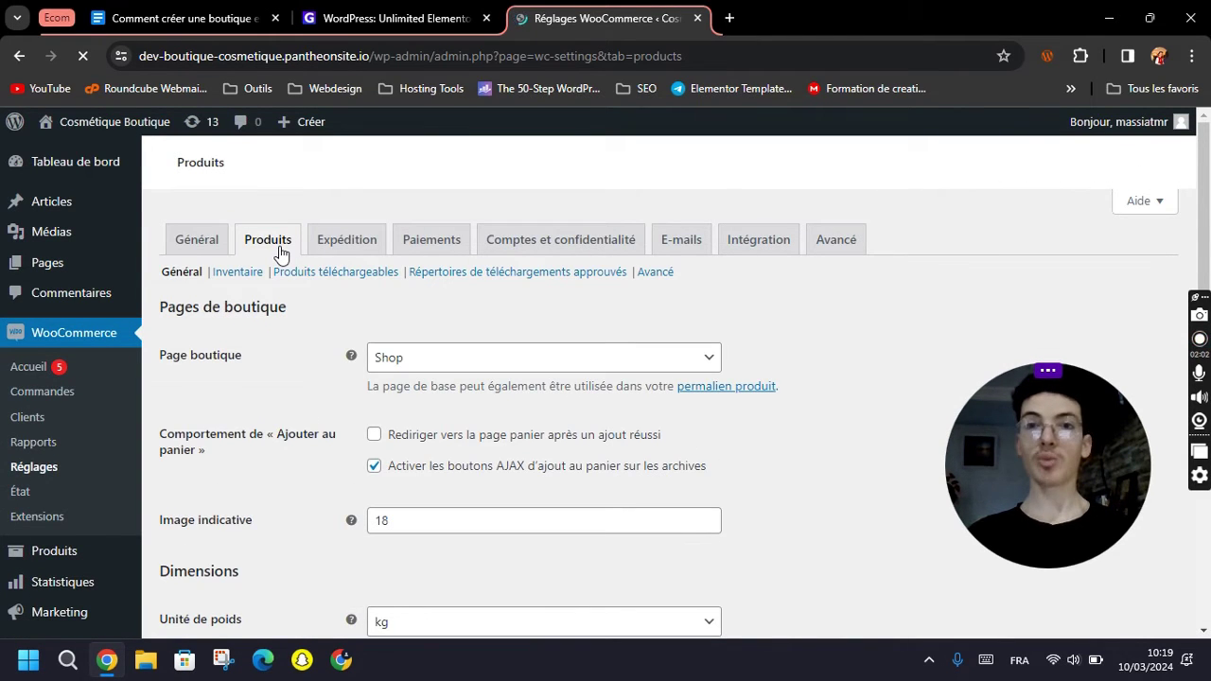
{"action": "scroll", "coordinate": [281, 406], "scroll_direction": "down", "scroll_amount": 1}
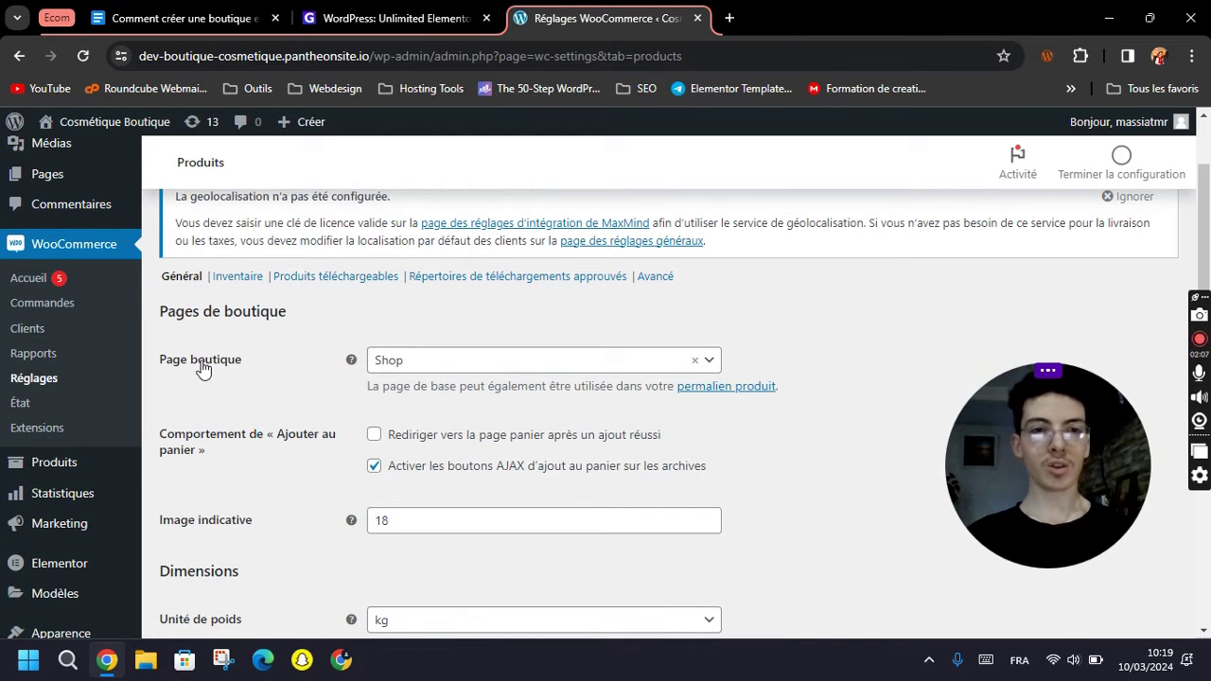
{"action": "left_click", "coordinate": [419, 369]}
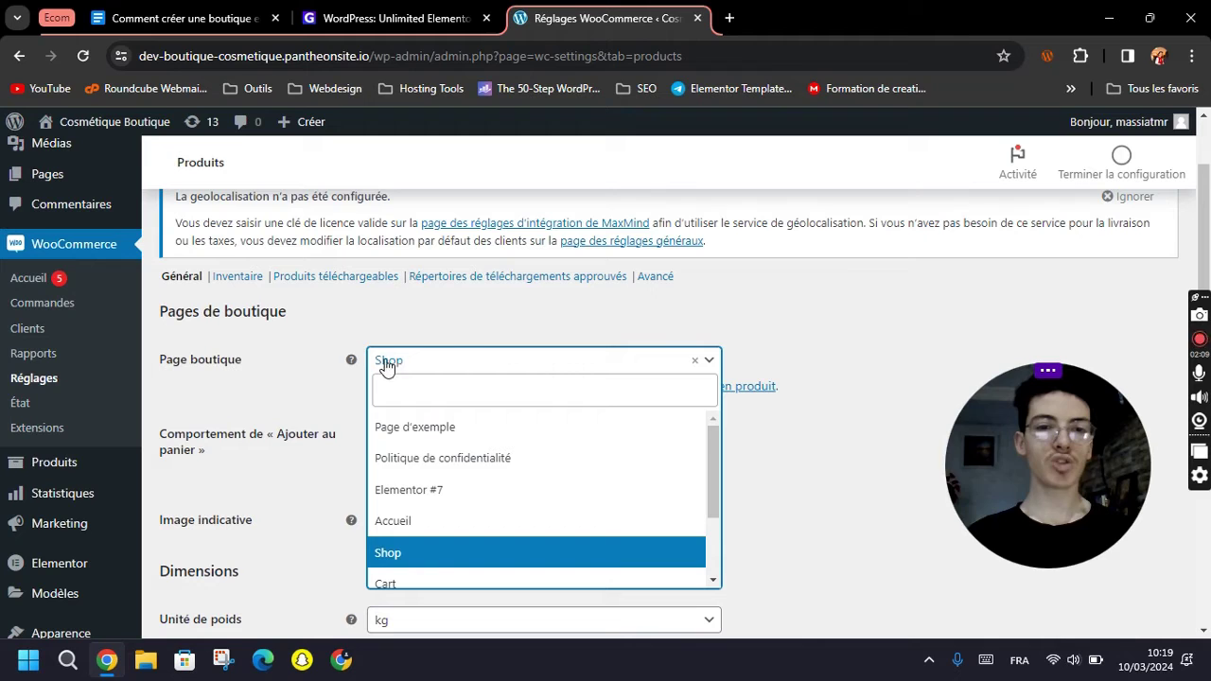
{"action": "left_click", "coordinate": [406, 555]}
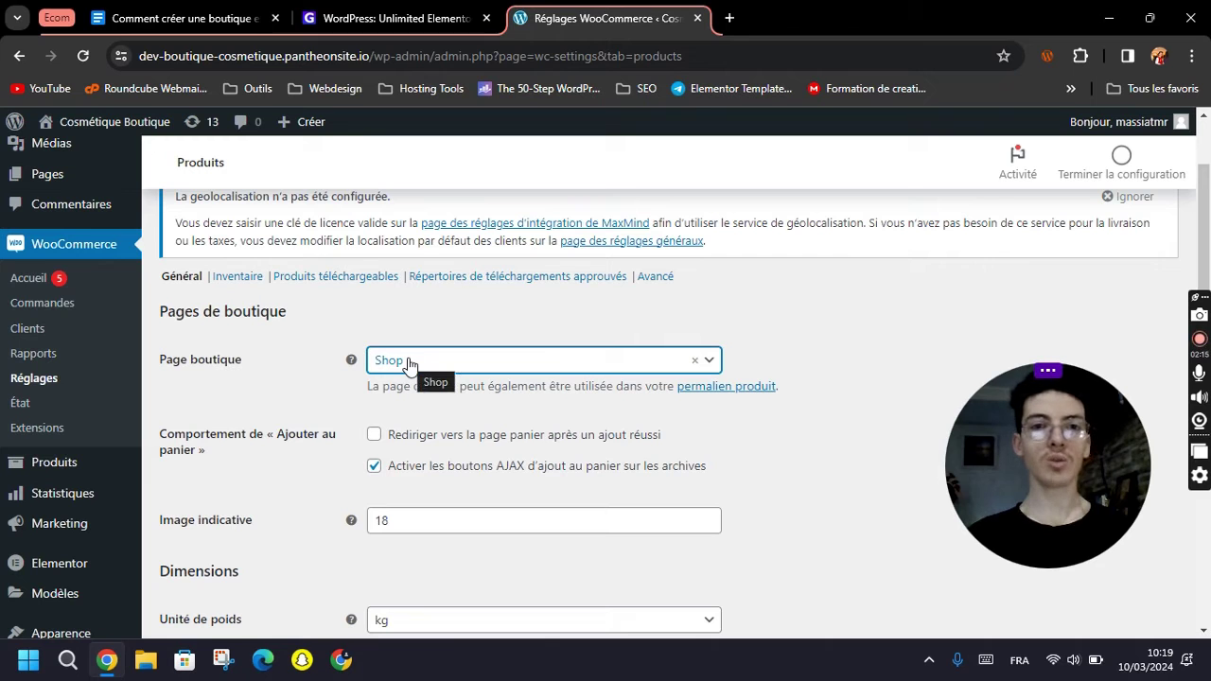
{"action": "scroll", "coordinate": [432, 367], "scroll_direction": "down", "scroll_amount": 1}
{"action": "left_click", "coordinate": [274, 326]}
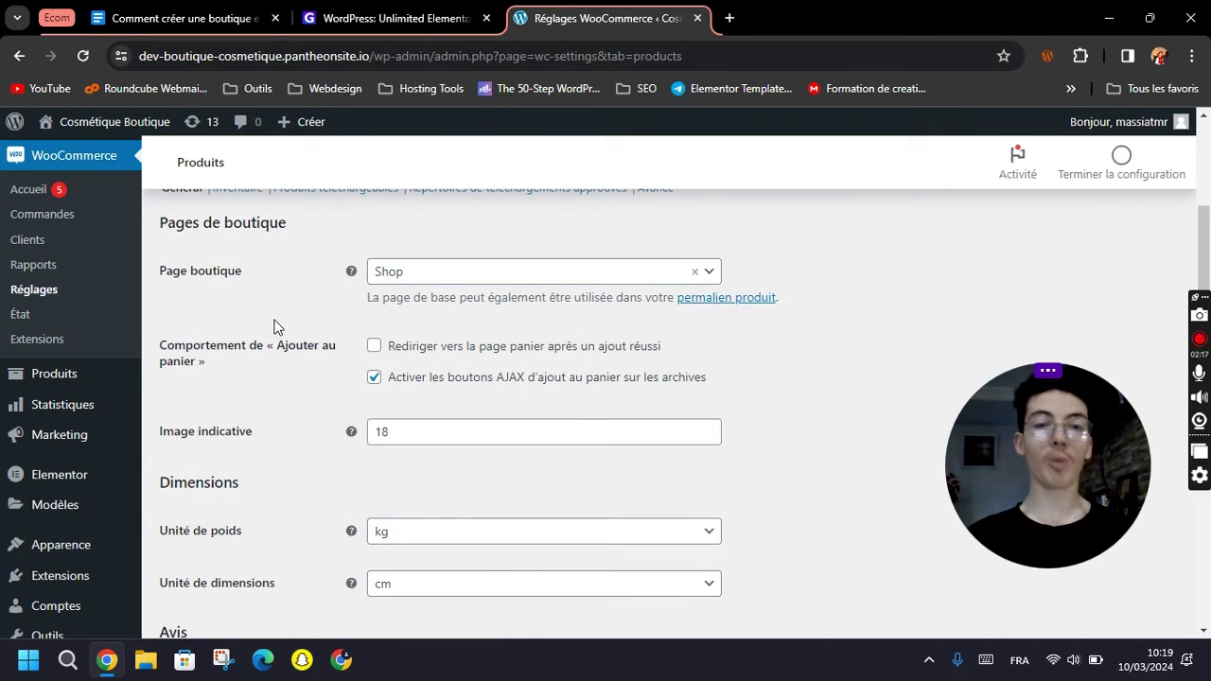
{"action": "scroll", "coordinate": [271, 342], "scroll_direction": "down", "scroll_amount": 1}
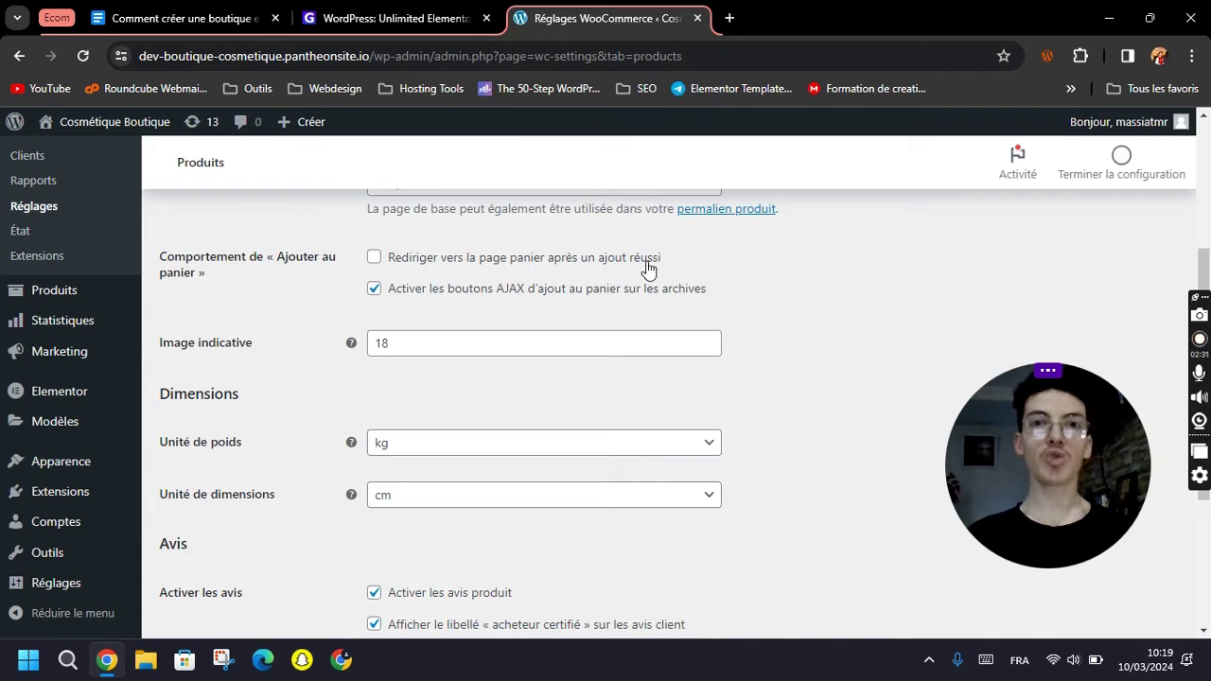
Leave cart redirect off and save product settings with kg, cm and reviews enabled.
{"action": "left_click", "coordinate": [465, 272]}
{"action": "left_click", "coordinate": [436, 260]}
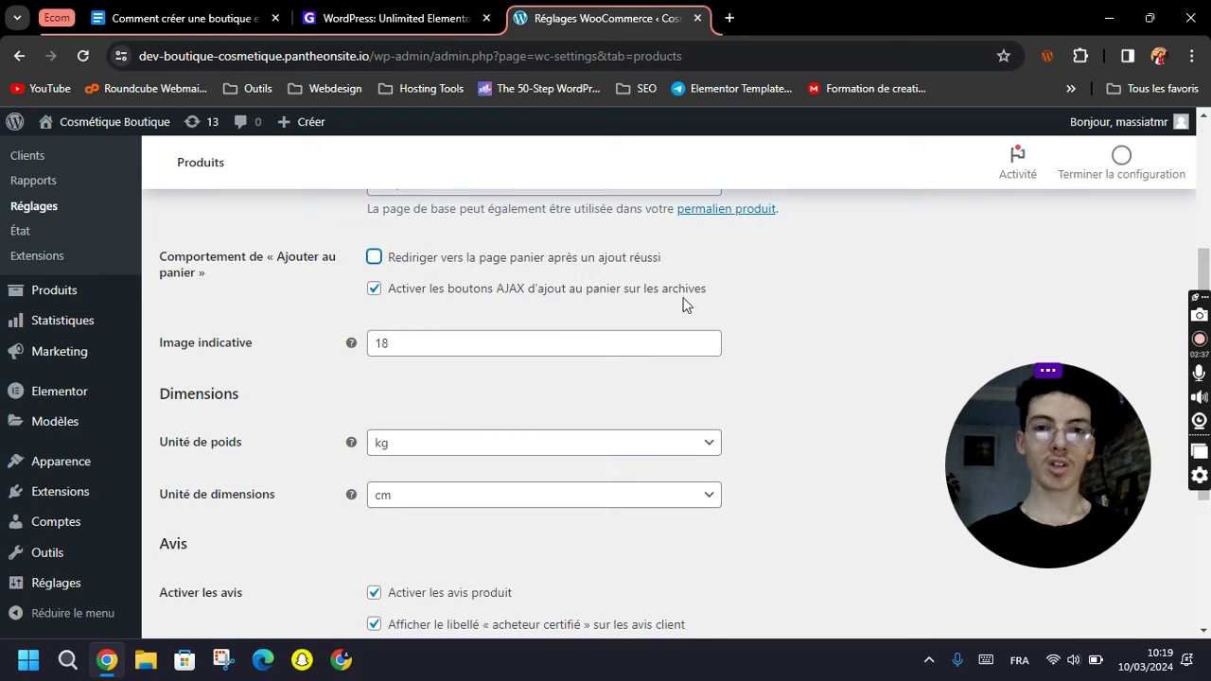
{"action": "left_click", "coordinate": [783, 303]}
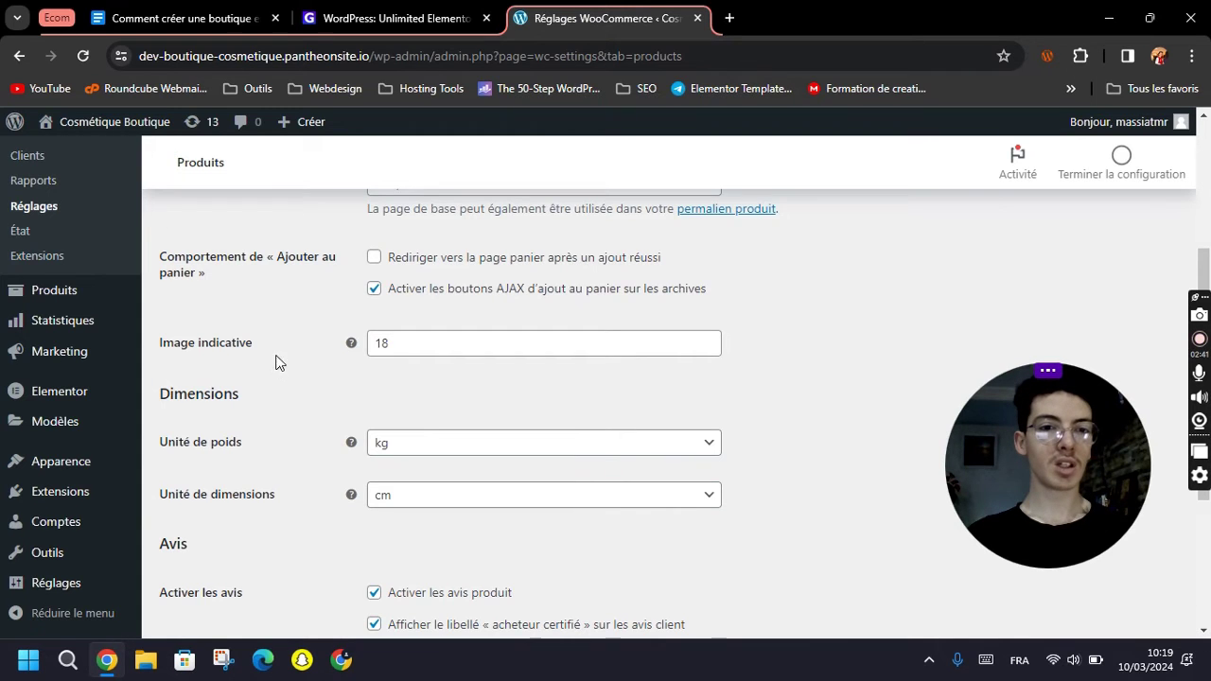
{"action": "scroll", "coordinate": [406, 351], "scroll_direction": "up", "scroll_amount": 1}
{"action": "scroll", "coordinate": [353, 257], "scroll_direction": "down", "scroll_amount": 2}
{"action": "scroll", "coordinate": [289, 385], "scroll_direction": "down", "scroll_amount": 1}
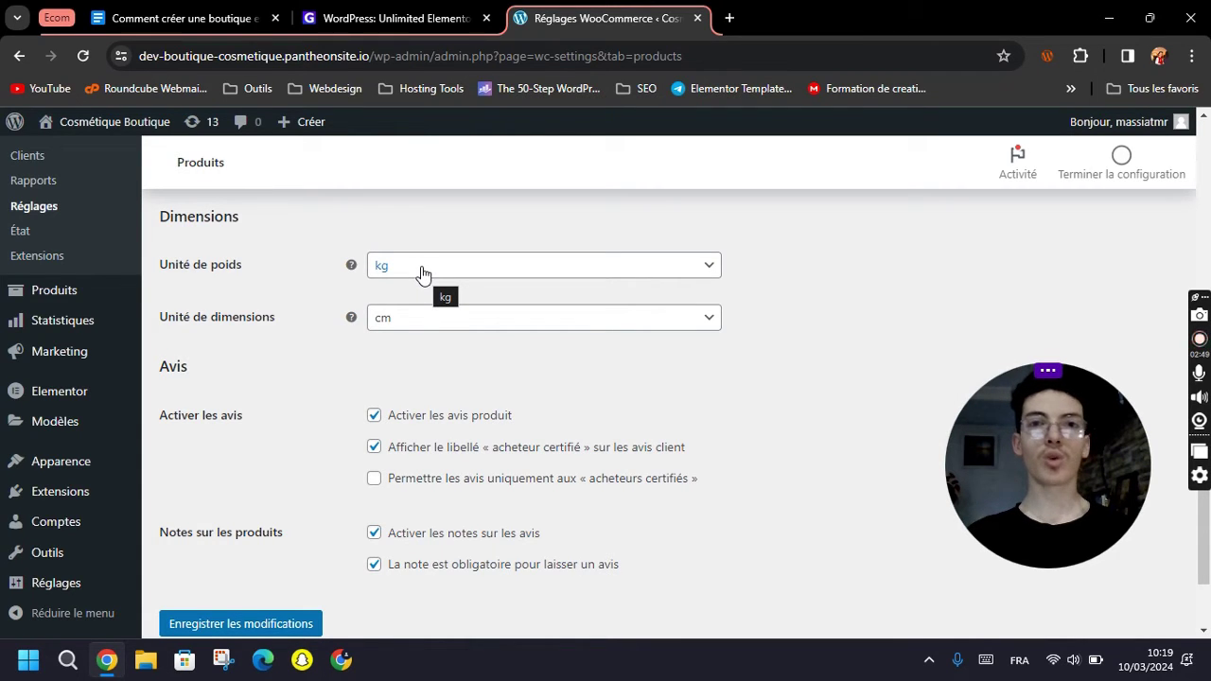
{"action": "scroll", "coordinate": [339, 358], "scroll_direction": "down", "scroll_amount": 1}
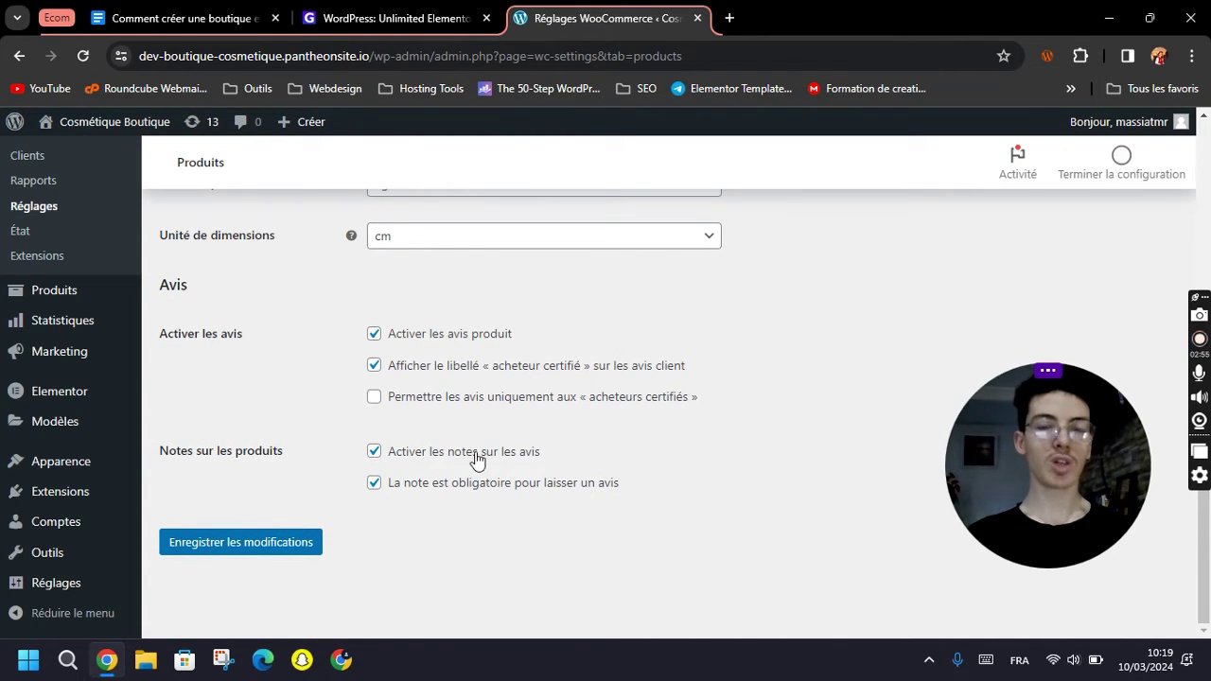
{"action": "left_click", "coordinate": [253, 546]}
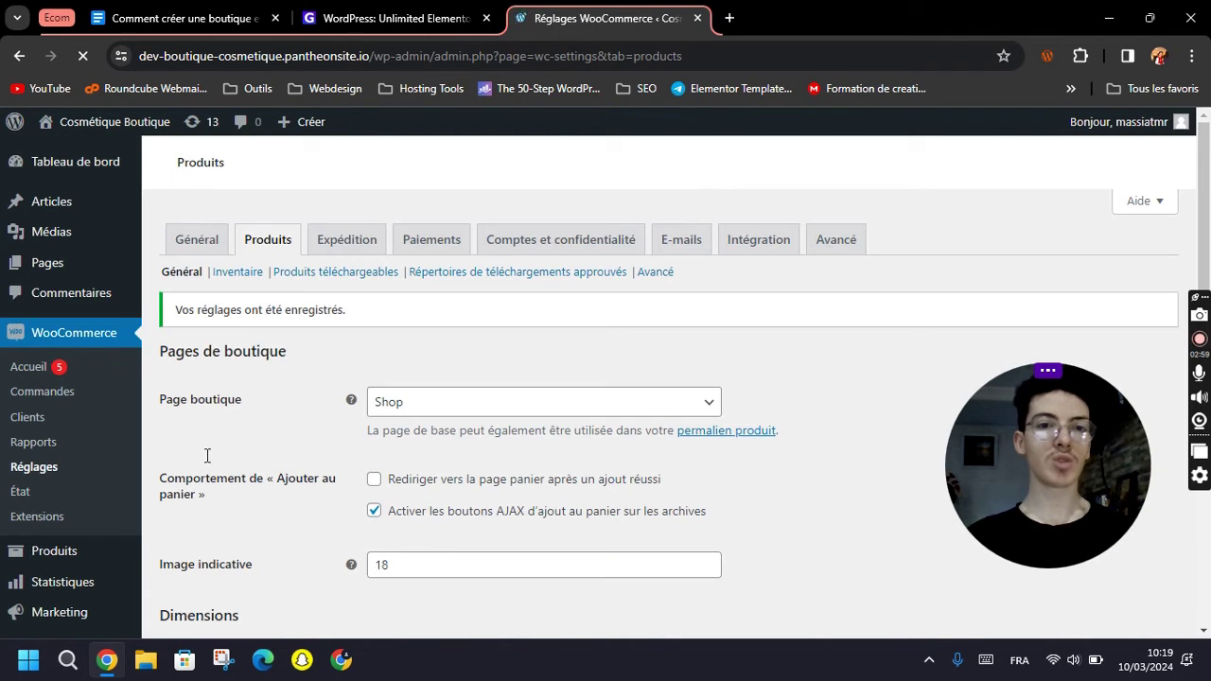
Browse the Inventaire and Produits téléchargeables settings, then open the Expédition settings.
{"action": "left_click", "coordinate": [241, 369]}
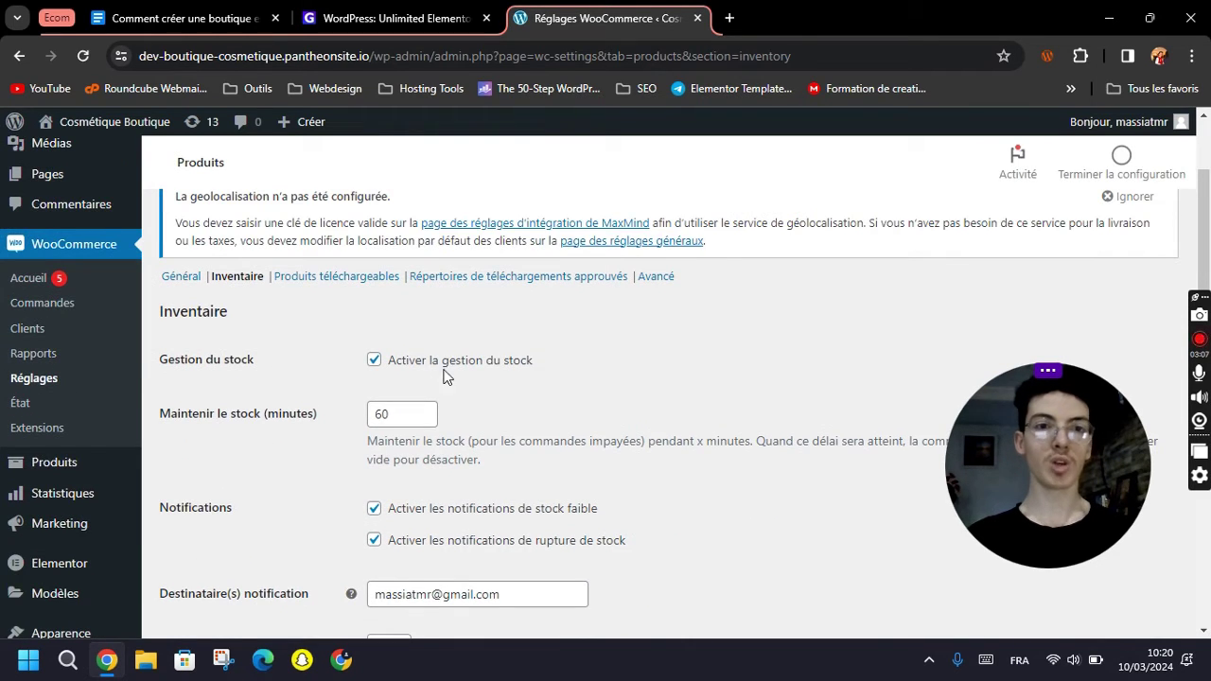
{"action": "scroll", "coordinate": [454, 377], "scroll_direction": "down", "scroll_amount": 1}
{"action": "left_click", "coordinate": [421, 326]}
{"action": "scroll", "coordinate": [421, 327], "scroll_direction": "down", "scroll_amount": 1}
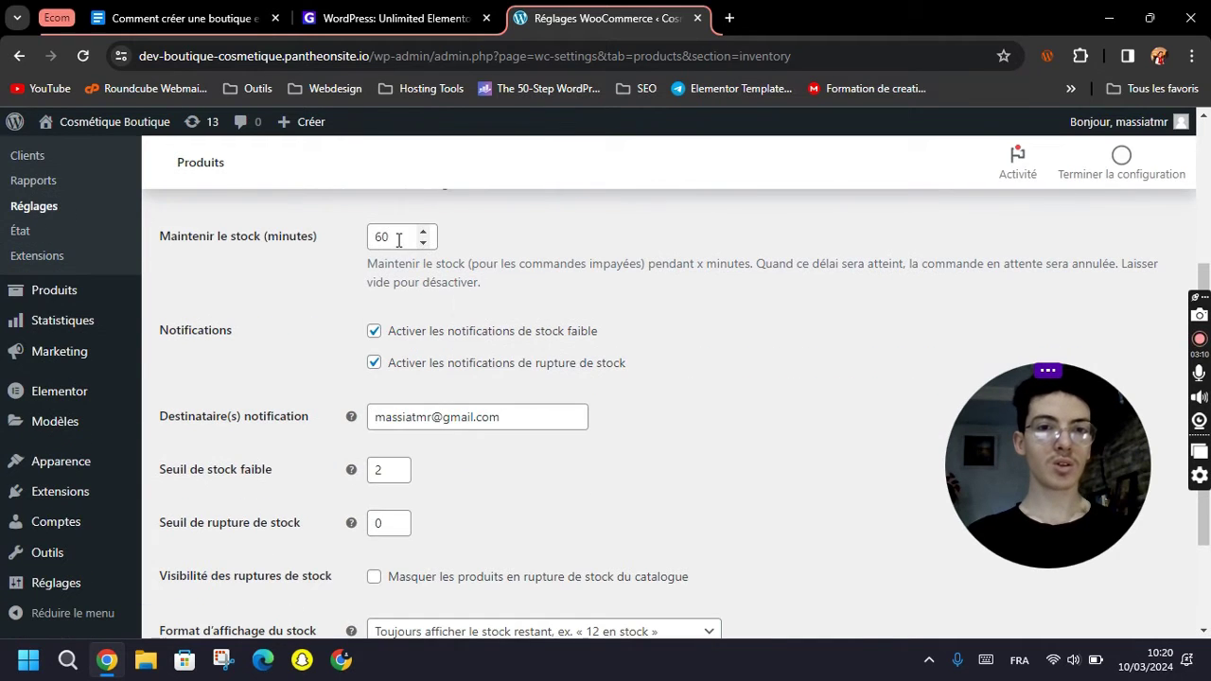
{"action": "scroll", "coordinate": [298, 373], "scroll_direction": "down", "scroll_amount": 2}
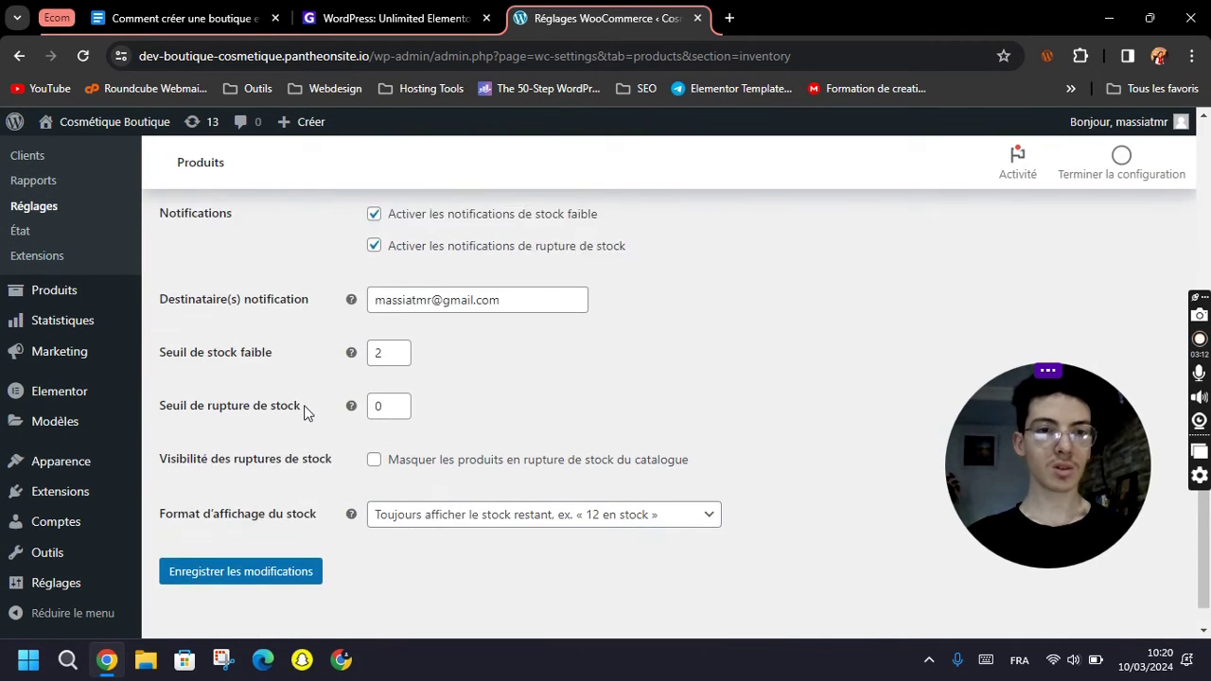
{"action": "scroll", "coordinate": [305, 411], "scroll_direction": "up", "scroll_amount": 5}
{"action": "left_click", "coordinate": [345, 372]}
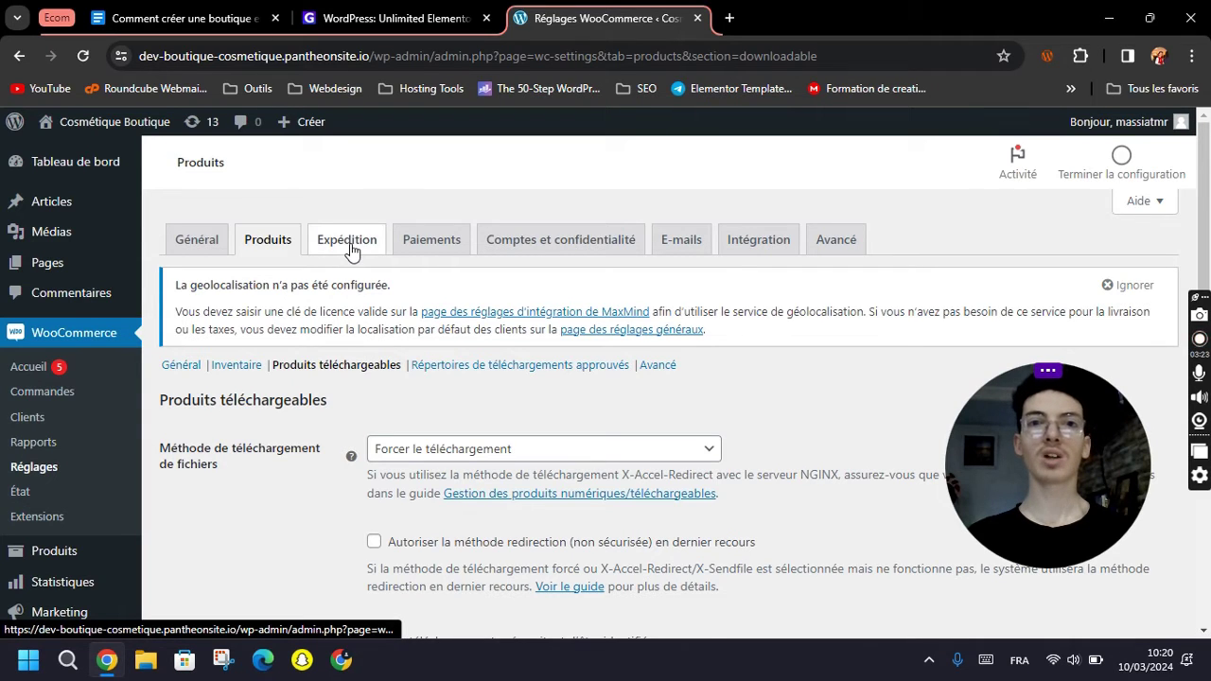
{"action": "left_click", "coordinate": [349, 243]}
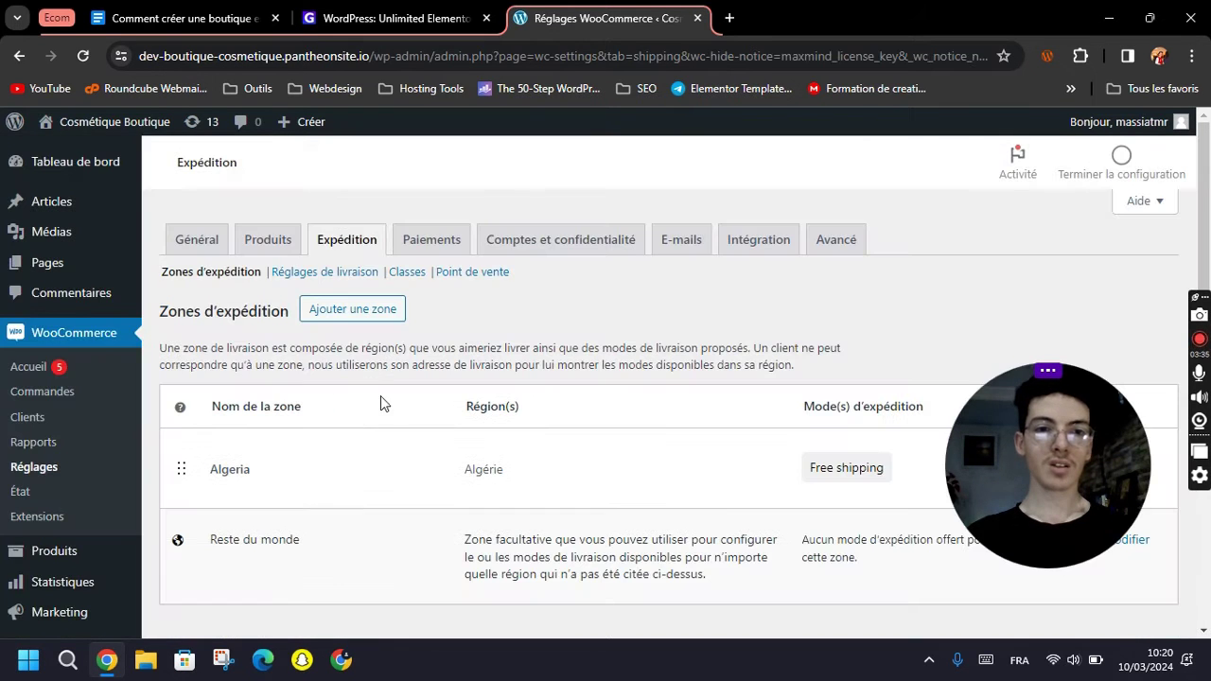
Create a shipping zone named europe covering Europe and begin adding a shipping method.
{"action": "scroll", "coordinate": [381, 404], "scroll_direction": "down", "scroll_amount": 1}
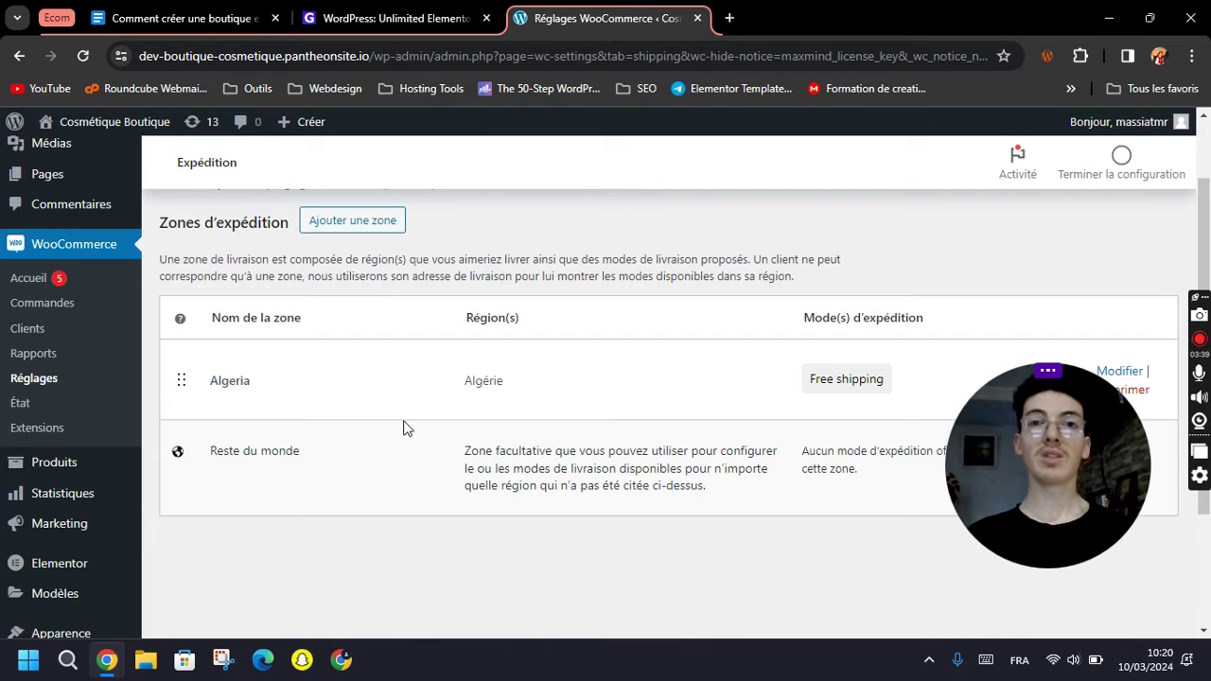
{"action": "left_click", "coordinate": [368, 231]}
{"action": "left_click", "coordinate": [438, 384]}
{"action": "type", "text": "europe"}
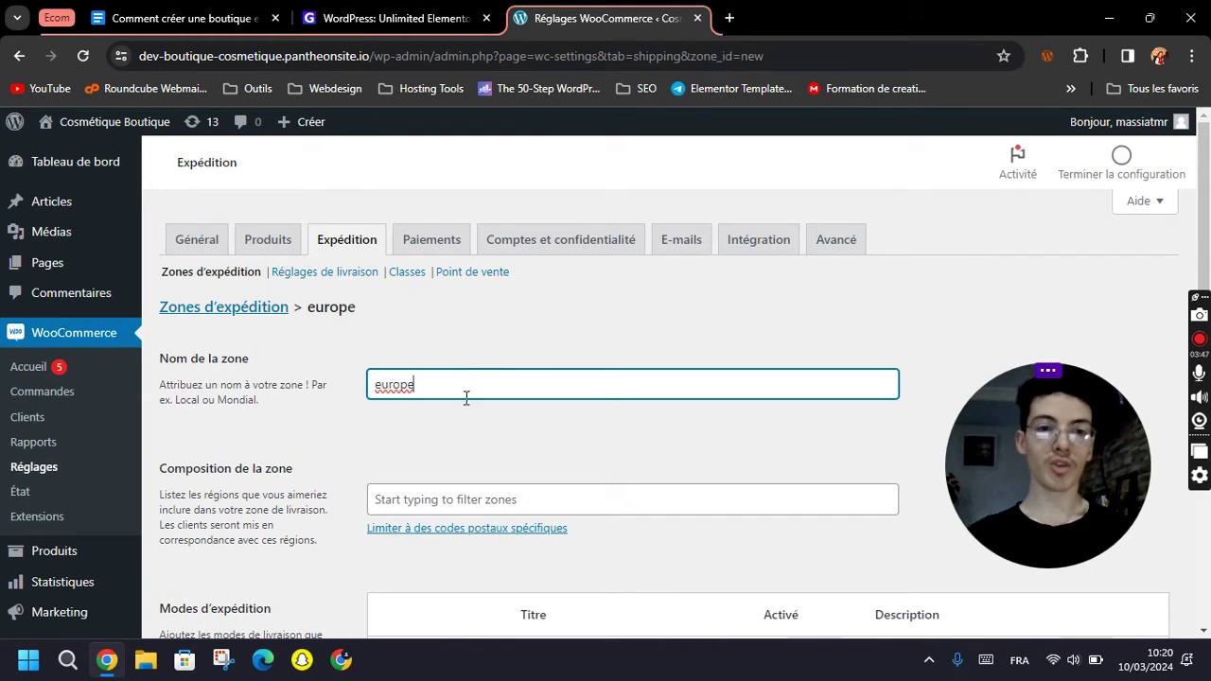
{"action": "scroll", "coordinate": [458, 397], "scroll_direction": "down", "scroll_amount": 1}
{"action": "left_click", "coordinate": [475, 413]}
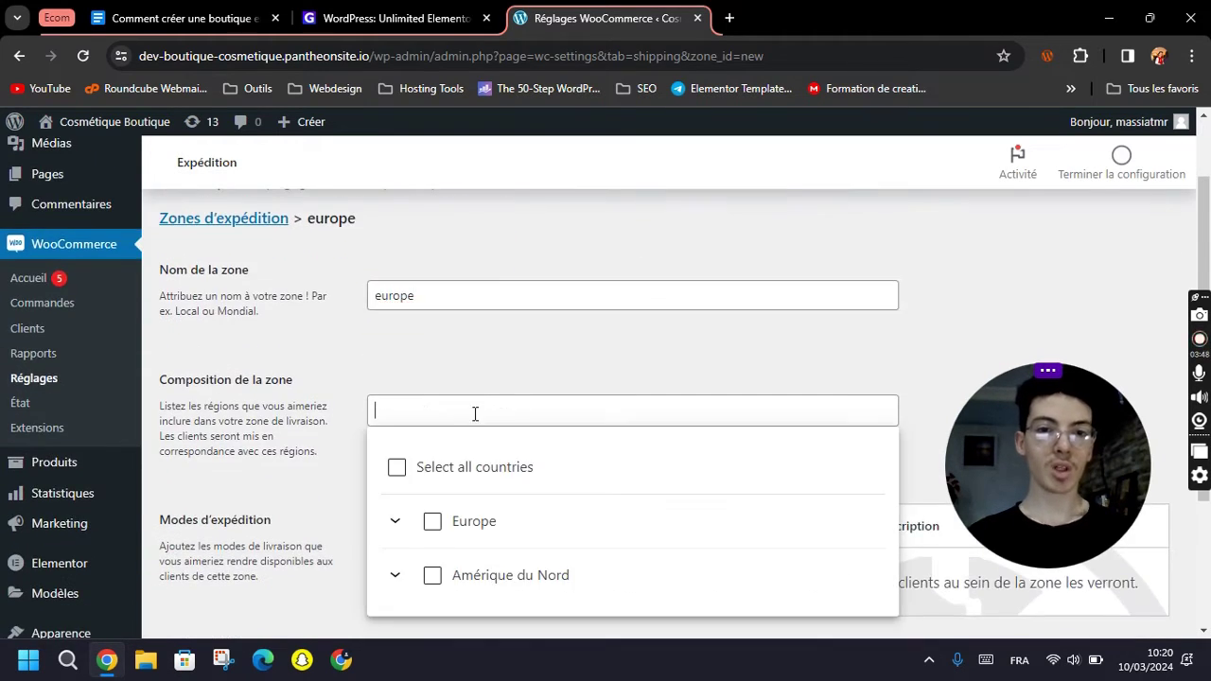
{"action": "left_click", "coordinate": [432, 521]}
{"action": "scroll", "coordinate": [455, 492], "scroll_direction": "down", "scroll_amount": 2}
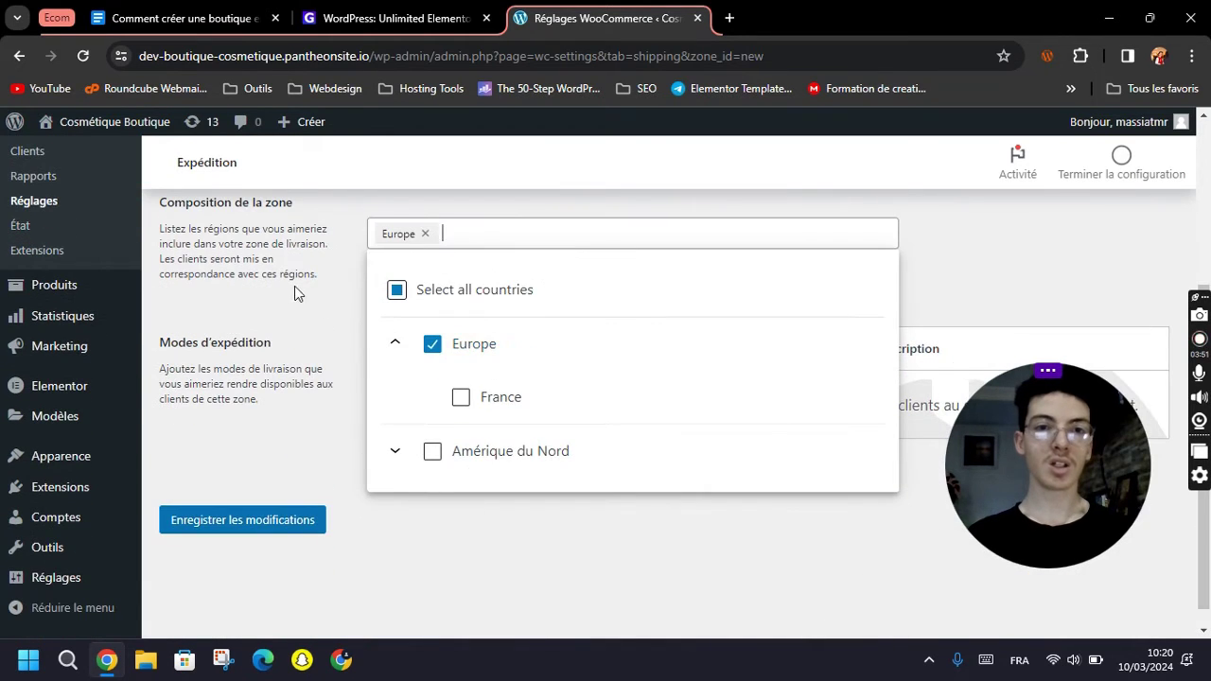
{"action": "left_click", "coordinate": [305, 299]}
{"action": "scroll", "coordinate": [600, 374], "scroll_direction": "down", "scroll_amount": 1}
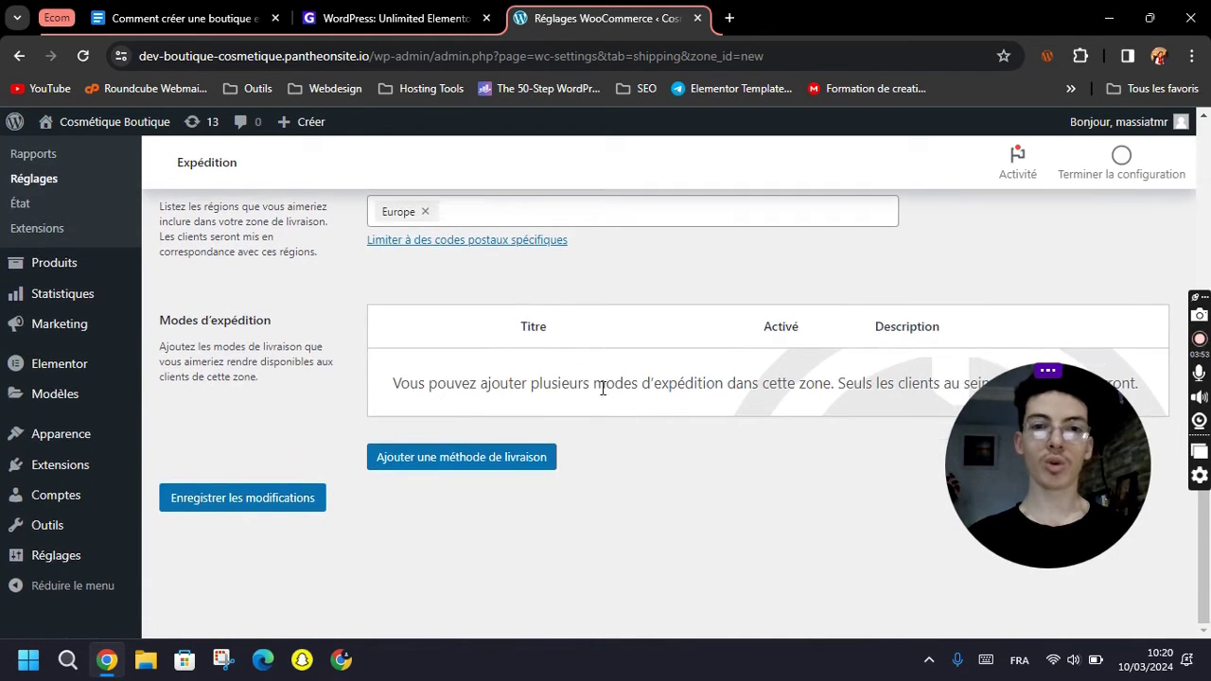
{"action": "left_click", "coordinate": [473, 461]}
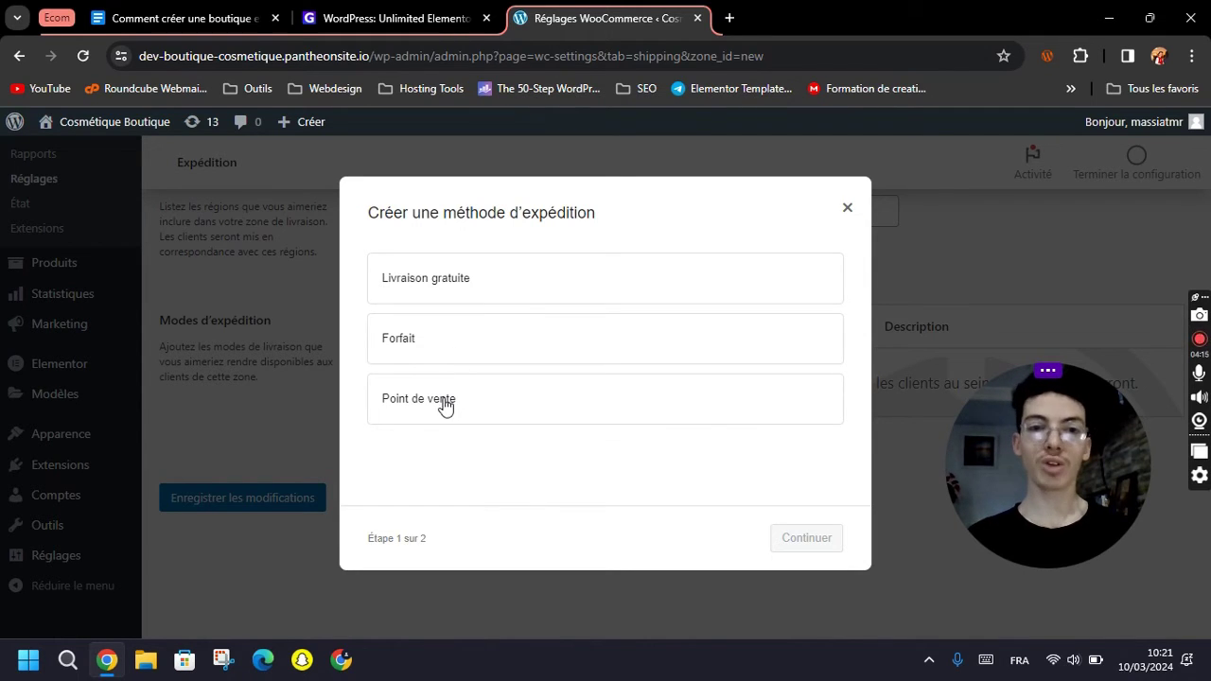
Add a taxable Forfait flat-rate method costing 10 € to the europe zone.
{"action": "left_click", "coordinate": [424, 335]}
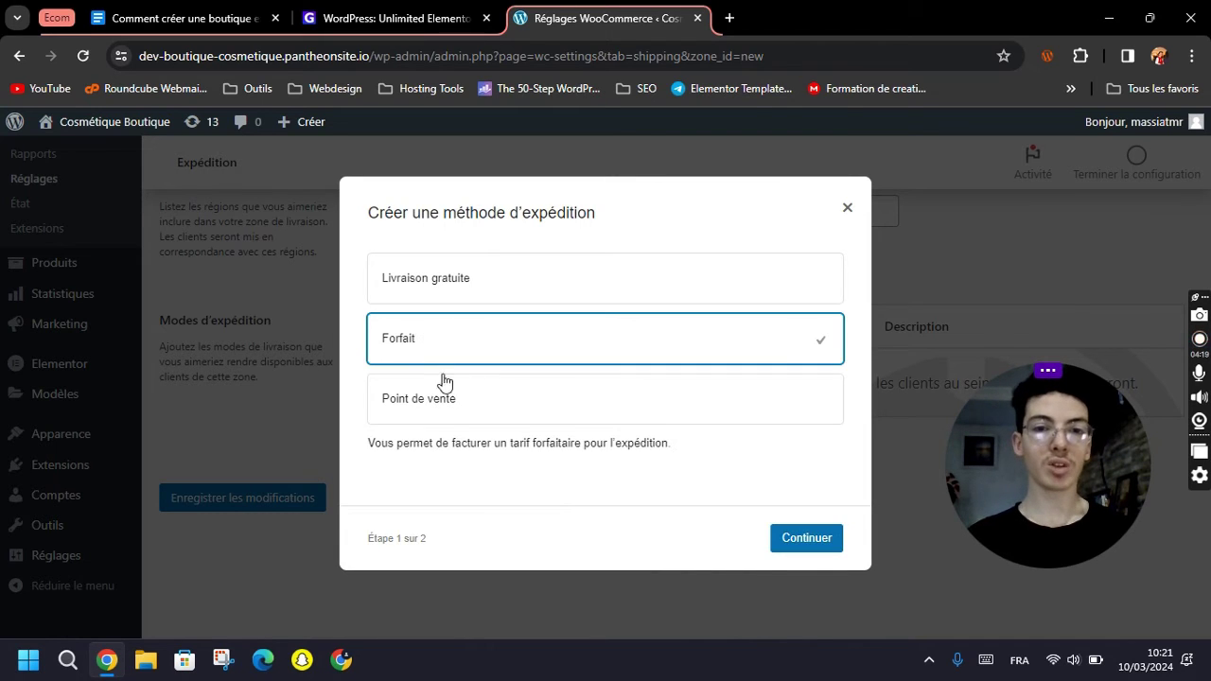
{"action": "left_click", "coordinate": [803, 538]}
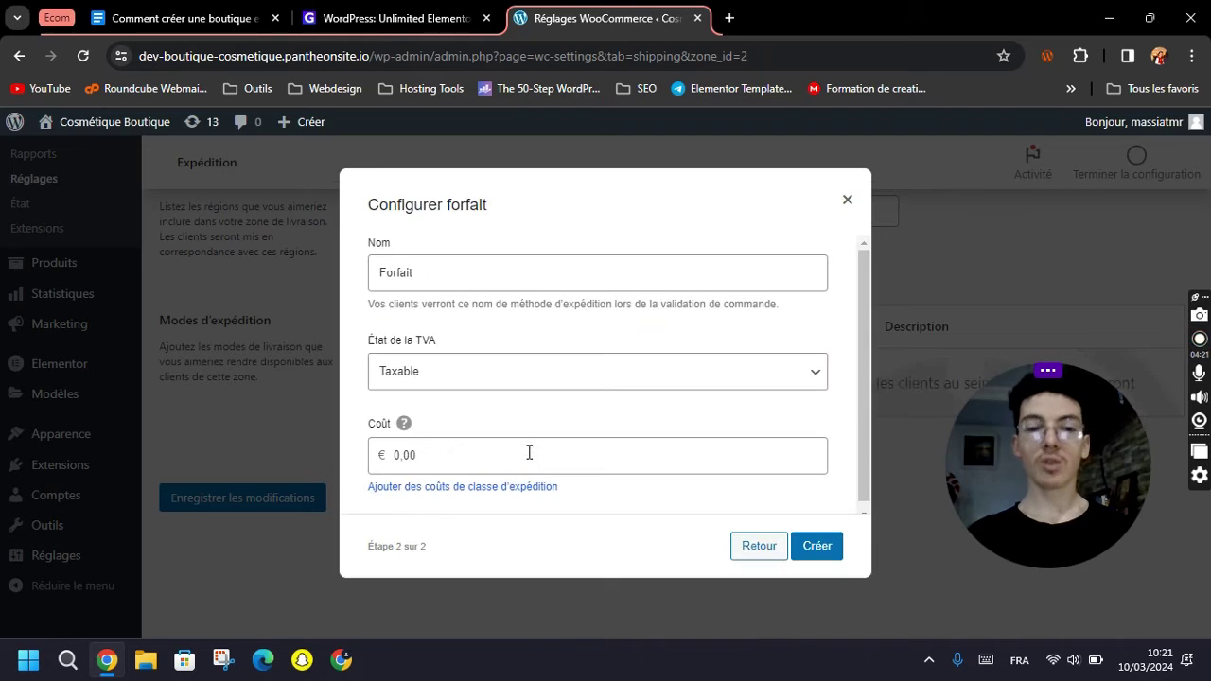
{"action": "left_click", "coordinate": [473, 375]}
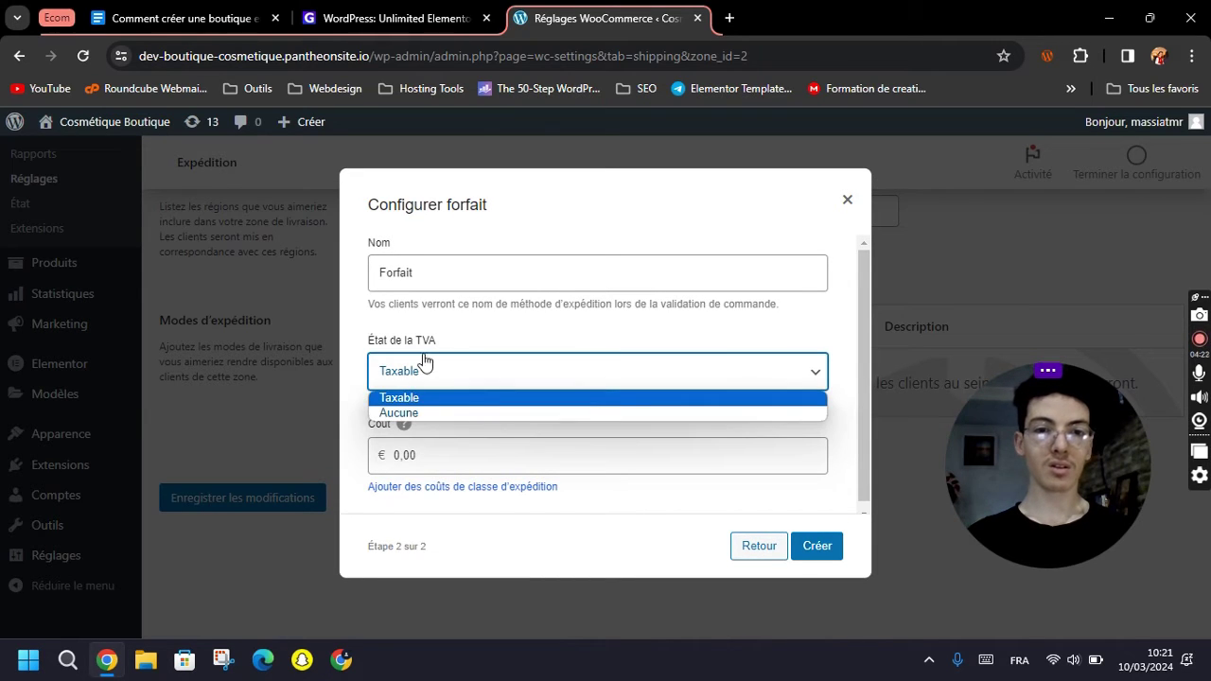
{"action": "left_click", "coordinate": [463, 331]}
{"action": "left_click", "coordinate": [462, 460]}
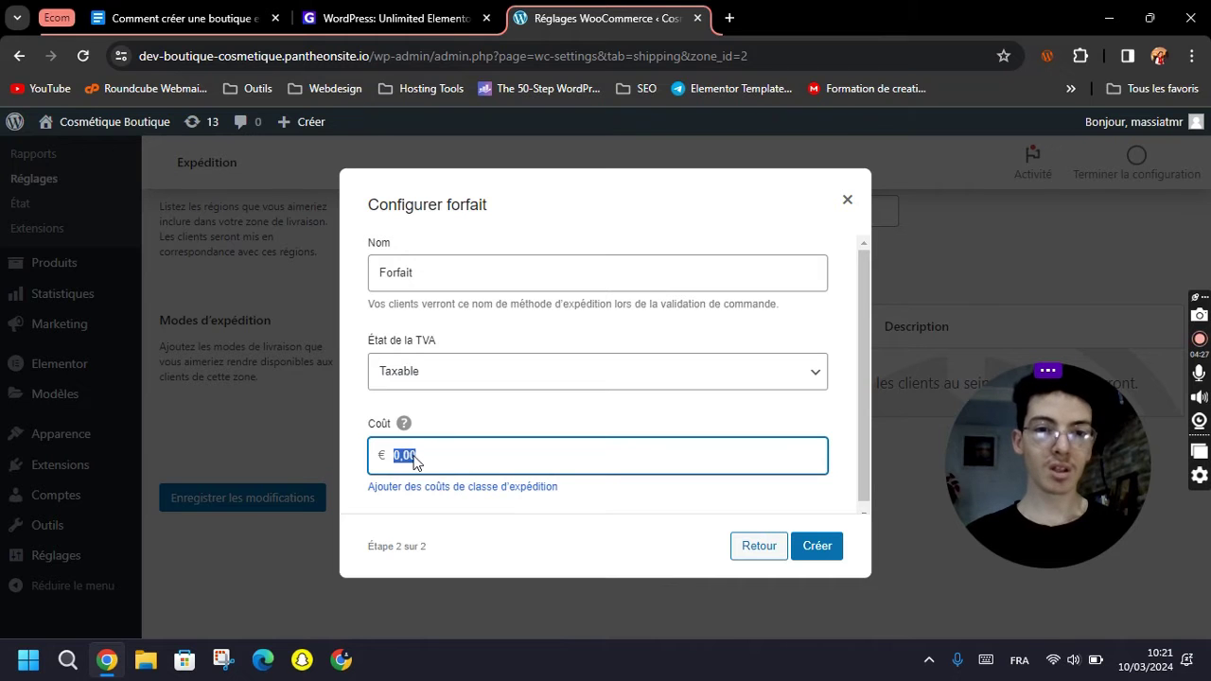
{"action": "type", "text": "10"}
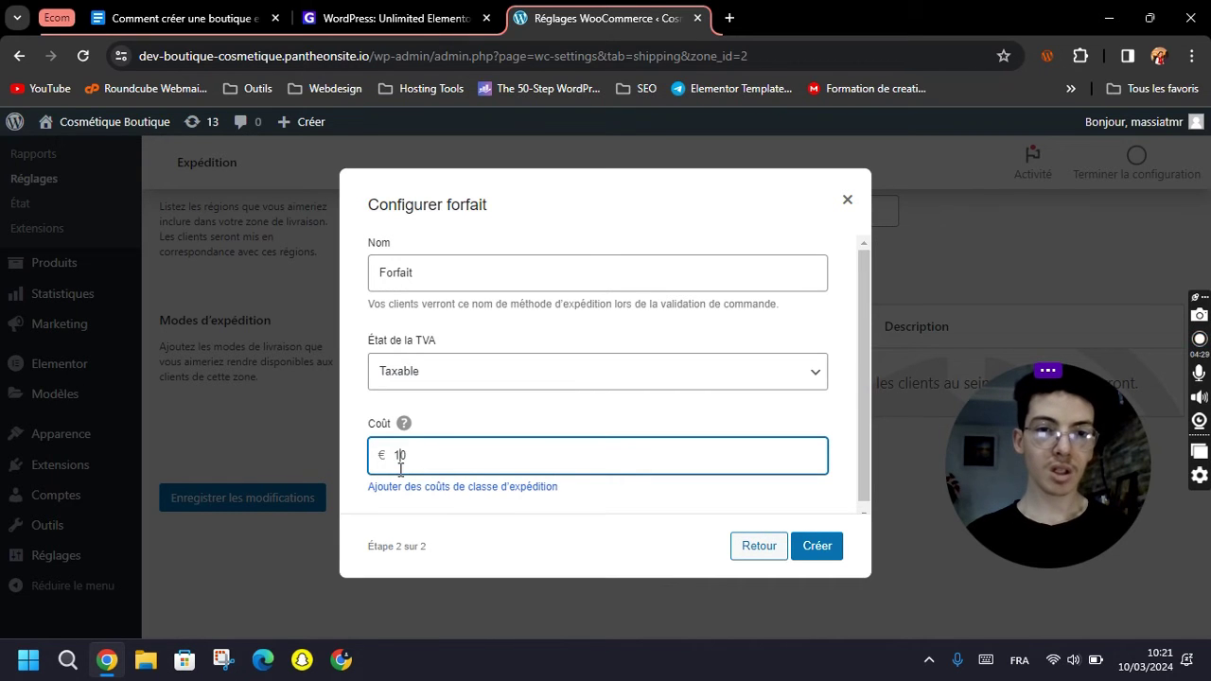
{"action": "left_click", "coordinate": [616, 492]}
{"action": "left_click", "coordinate": [668, 19]}
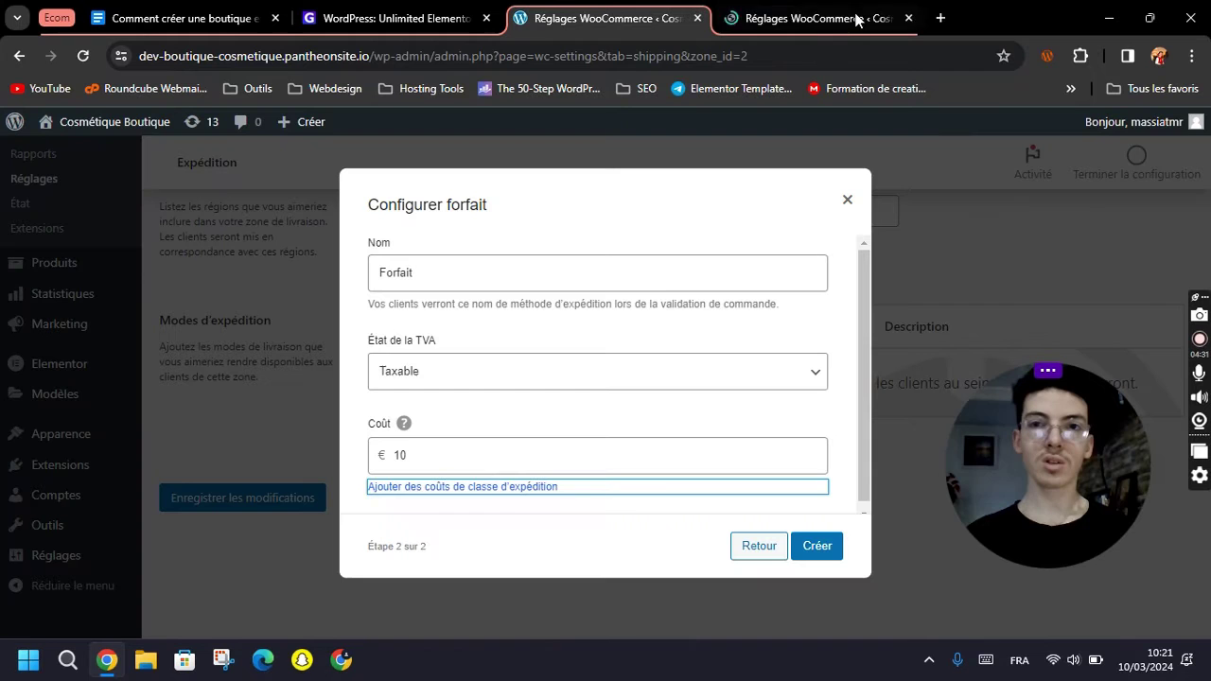
{"action": "left_click", "coordinate": [909, 19]}
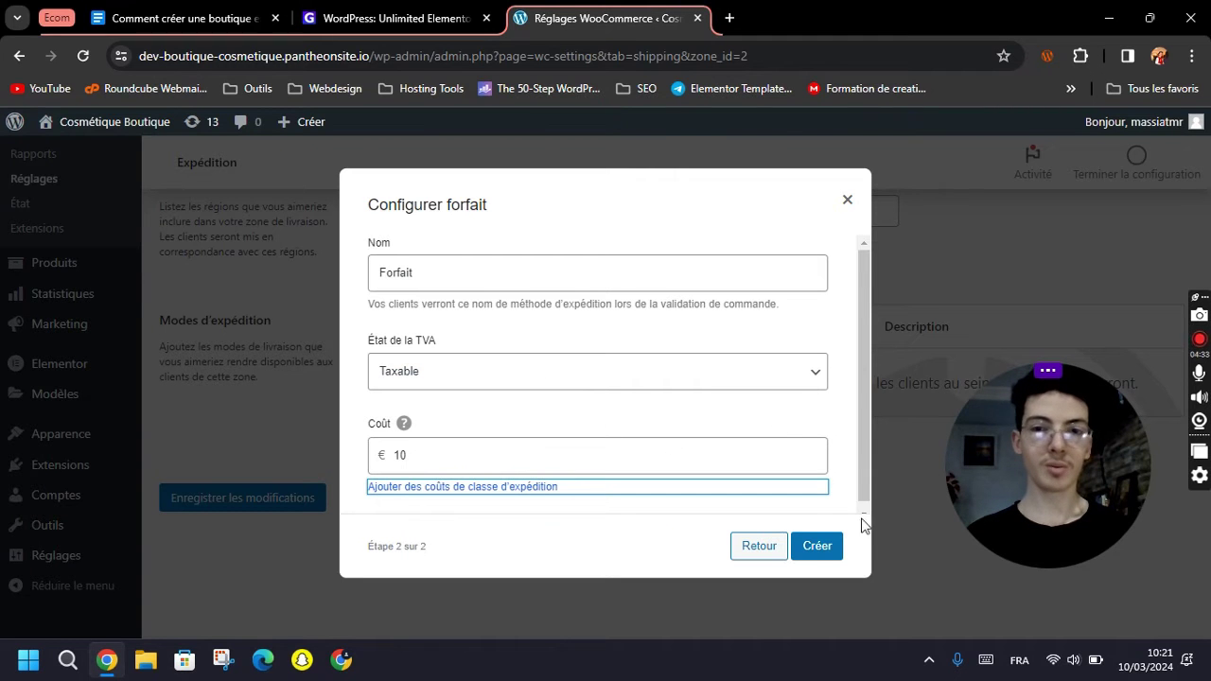
{"action": "left_click", "coordinate": [835, 552]}
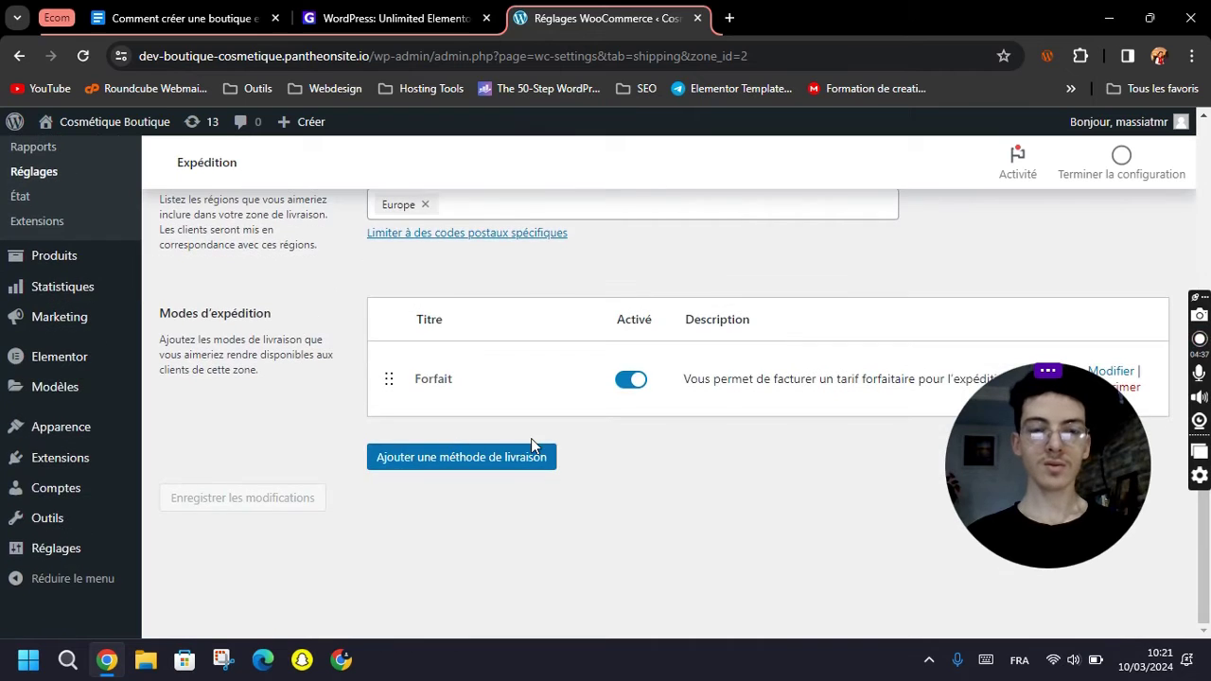
{"action": "scroll", "coordinate": [530, 438], "scroll_direction": "up", "scroll_amount": 3}
{"action": "left_click", "coordinate": [253, 319]}
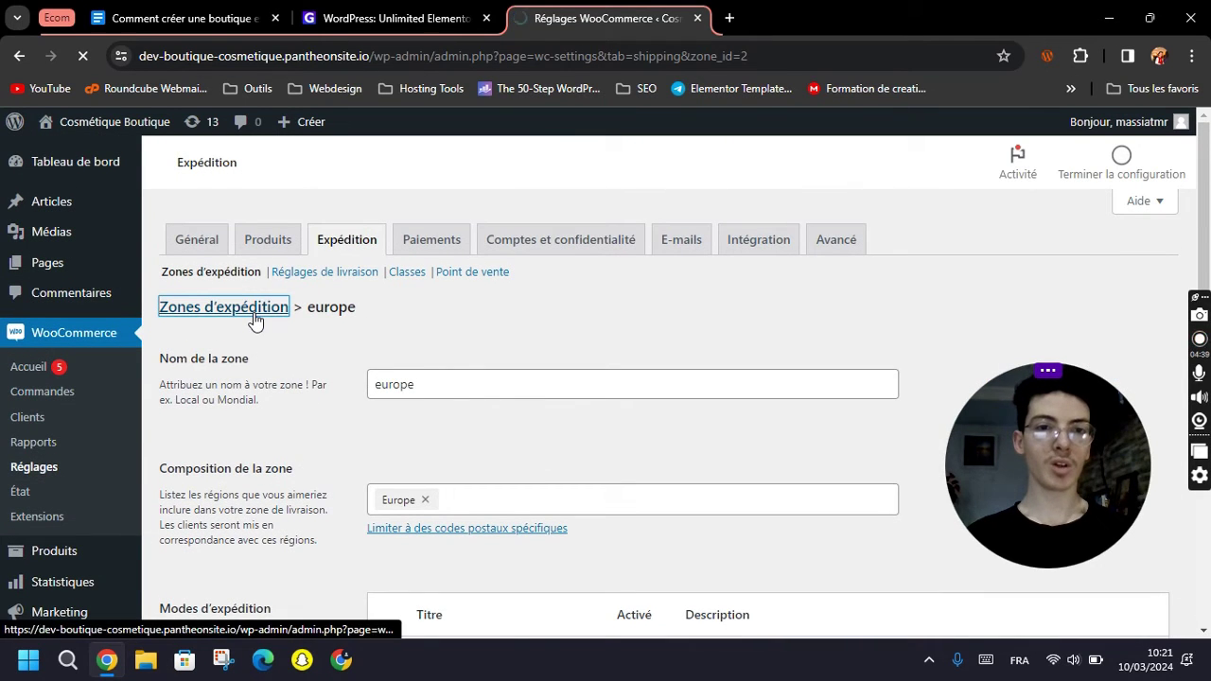
Create a new shipping zone named US that covers only the United States (USA).
{"action": "left_click", "coordinate": [374, 317]}
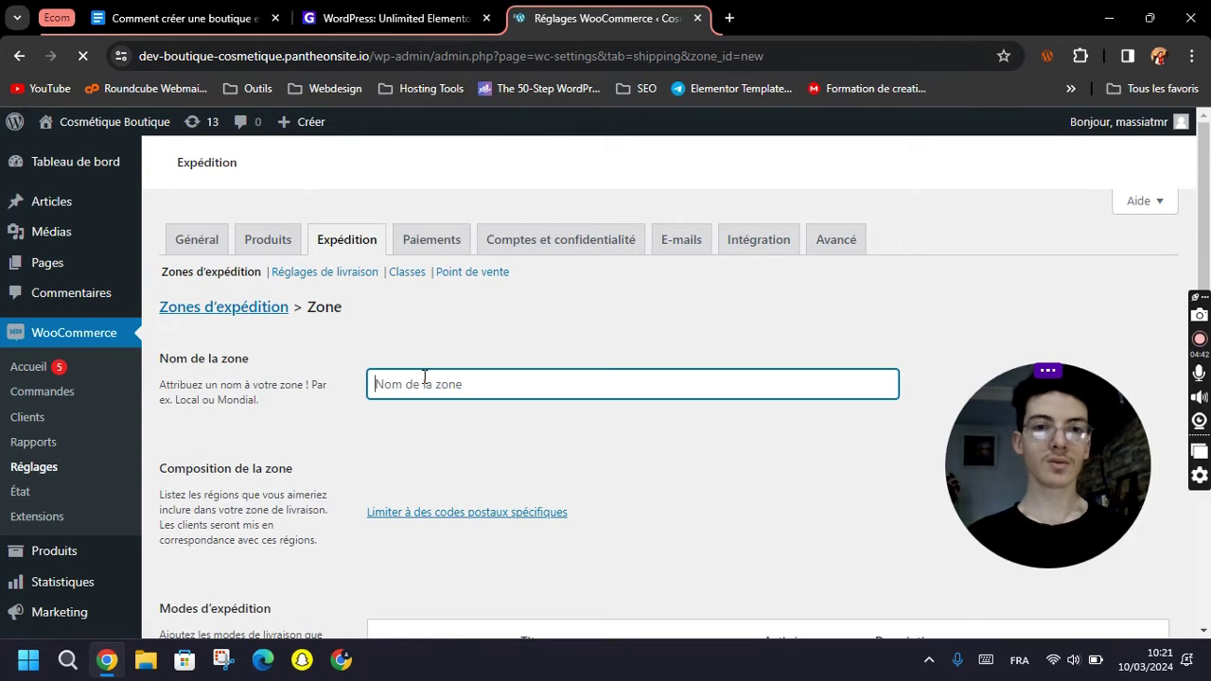
{"action": "type", "text": "US"}
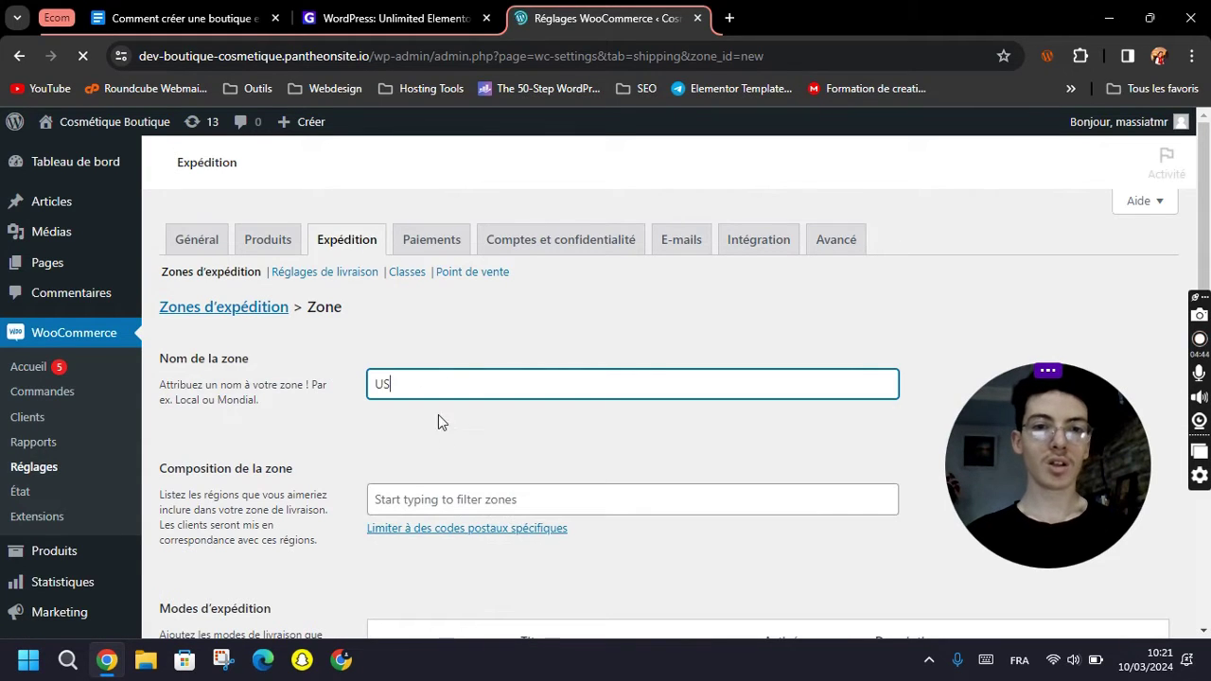
{"action": "left_click", "coordinate": [449, 495]}
{"action": "scroll", "coordinate": [479, 492], "scroll_direction": "down", "scroll_amount": 3}
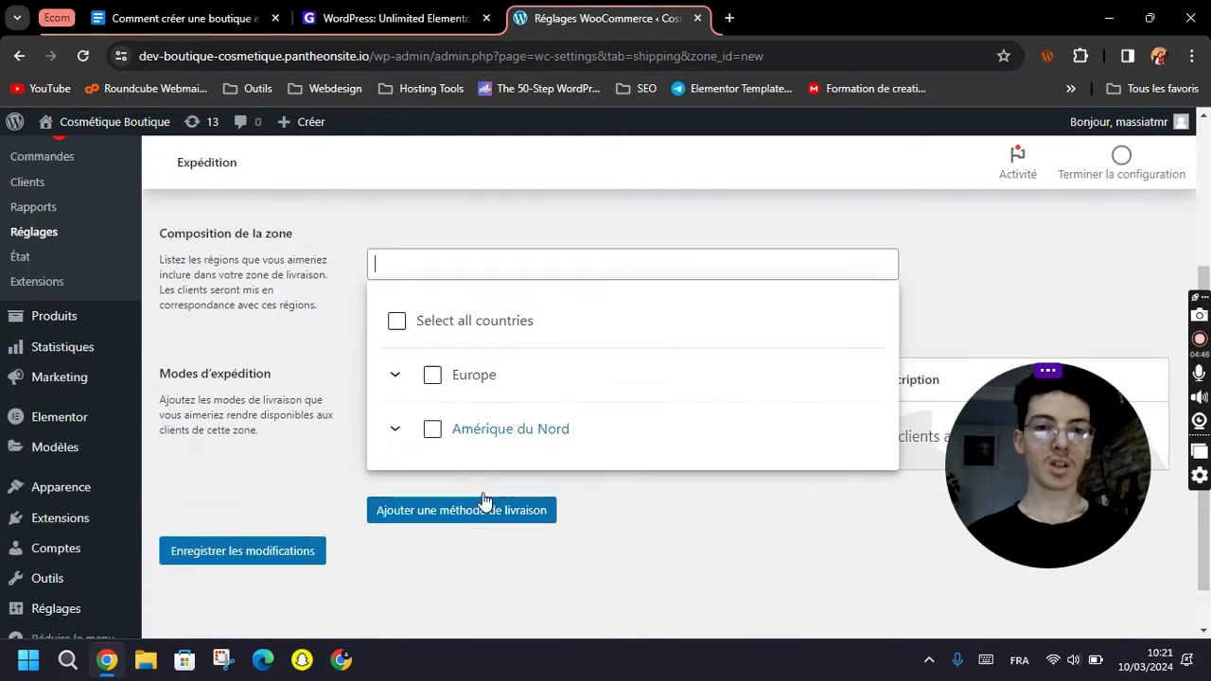
{"action": "left_click", "coordinate": [433, 398]}
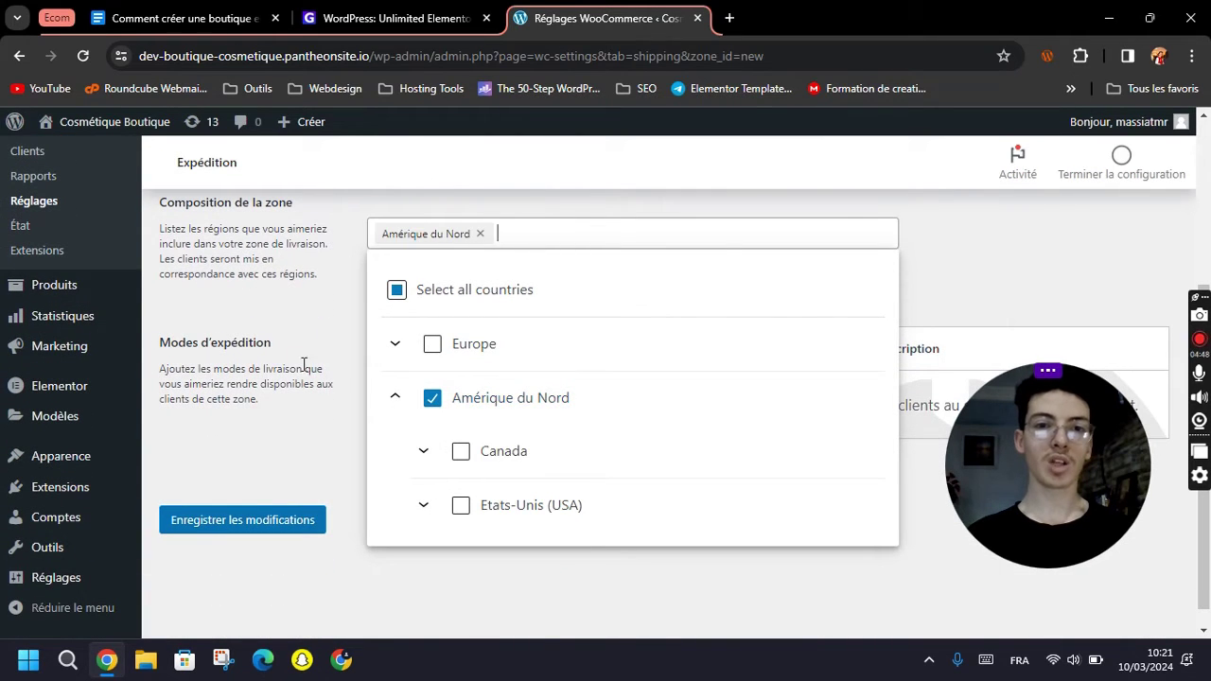
{"action": "left_click", "coordinate": [462, 506]}
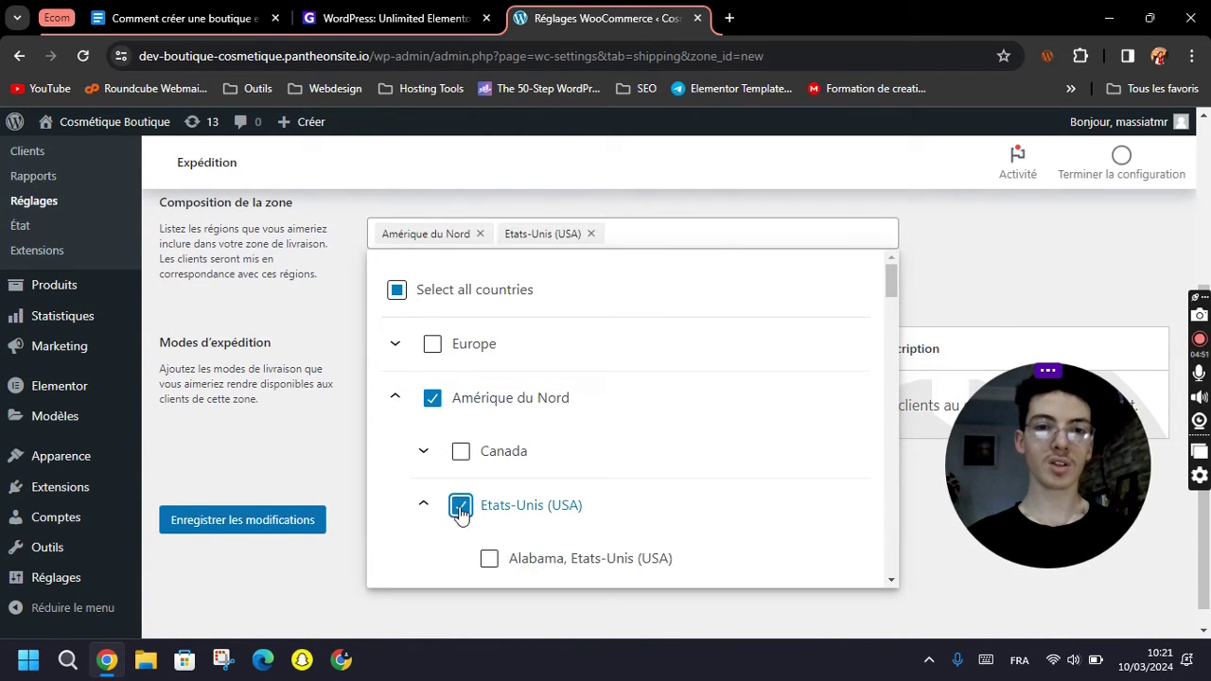
{"action": "left_click", "coordinate": [432, 398]}
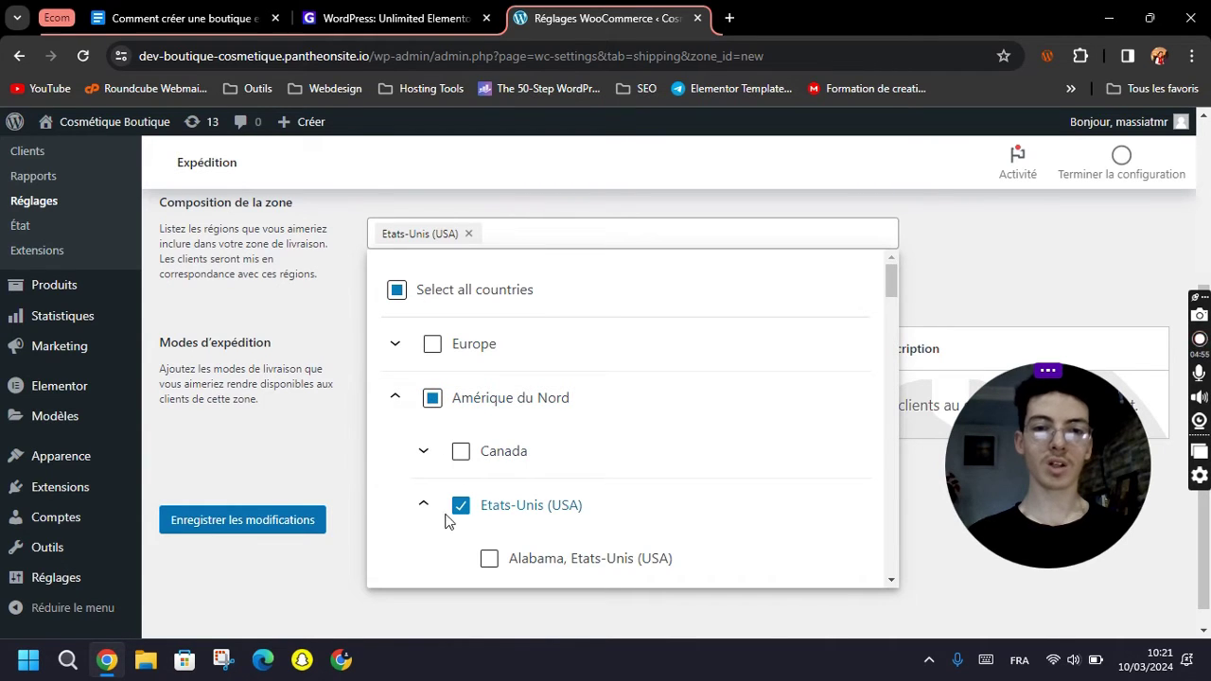
{"action": "left_click", "coordinate": [271, 274]}
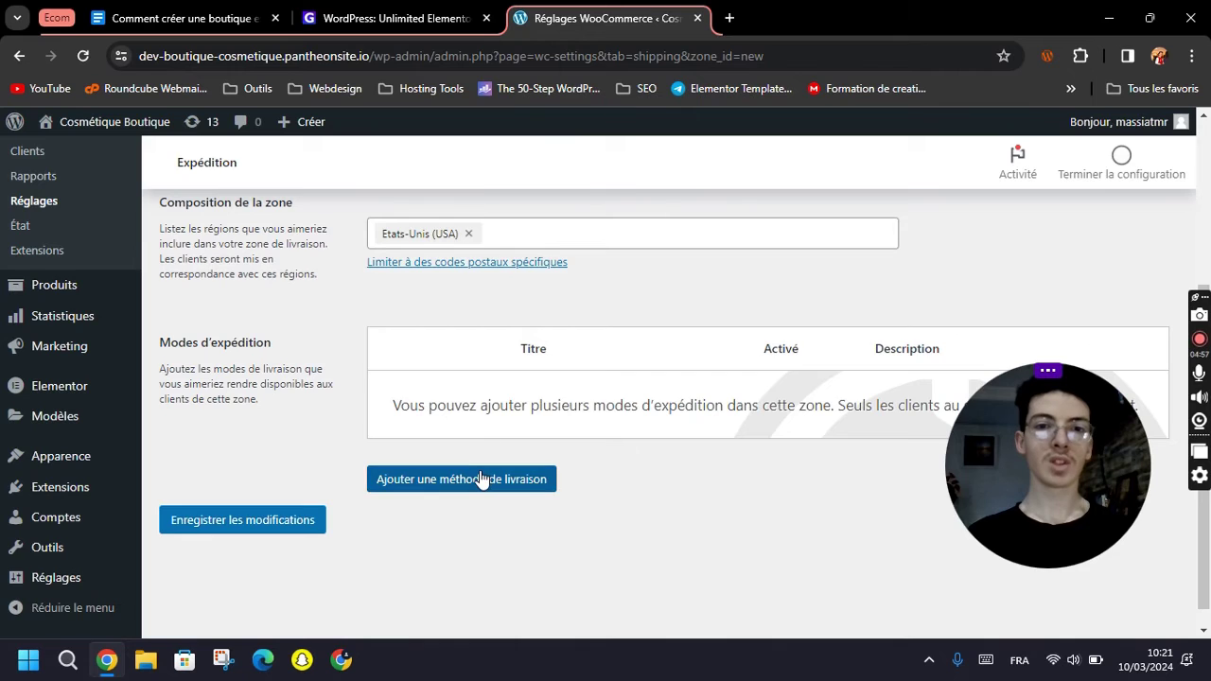
Add a Livraison gratuite free shipping method to the US zone, keeping 'Aucun prérequis'.
{"action": "left_click", "coordinate": [492, 479]}
{"action": "left_click", "coordinate": [444, 285]}
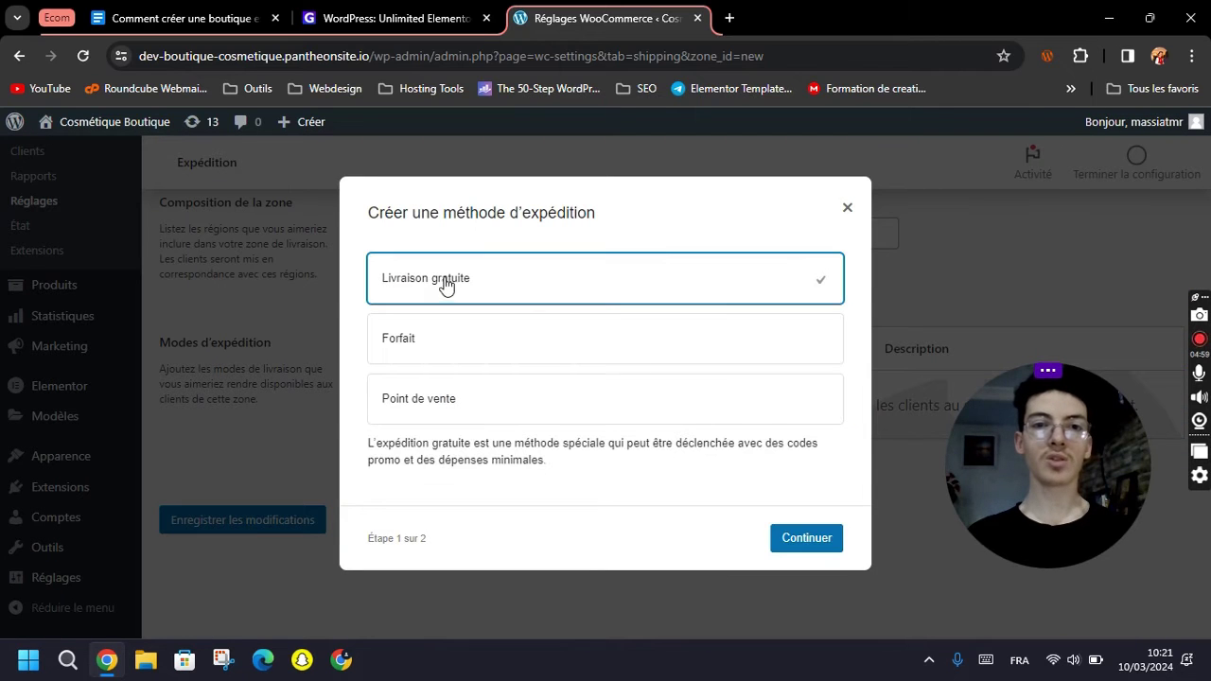
{"action": "left_click", "coordinate": [829, 546]}
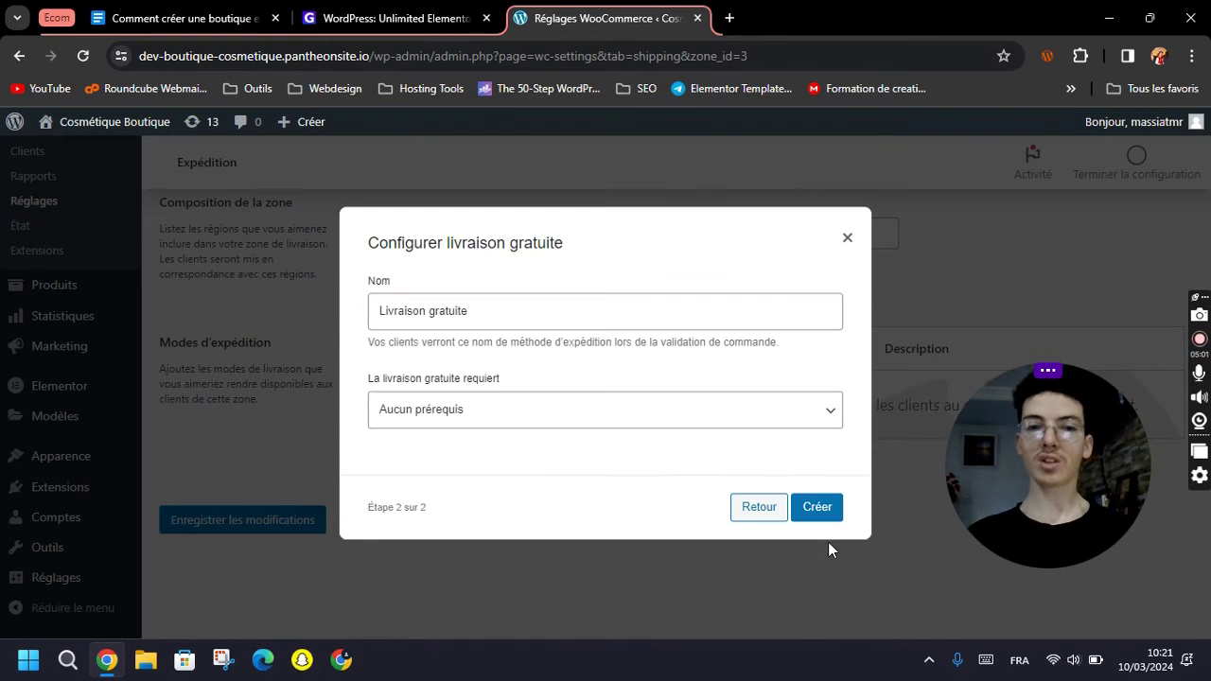
{"action": "left_click", "coordinate": [568, 421]}
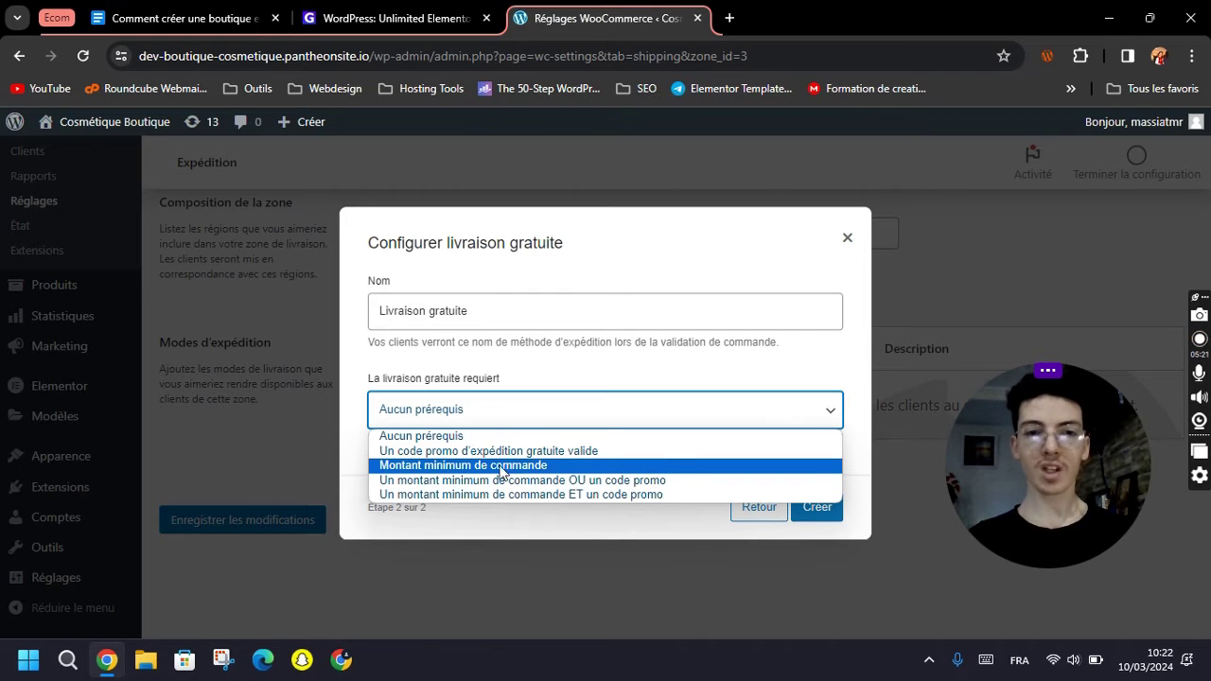
{"action": "key", "text": "Escape"}
{"action": "left_click", "coordinate": [799, 507]}
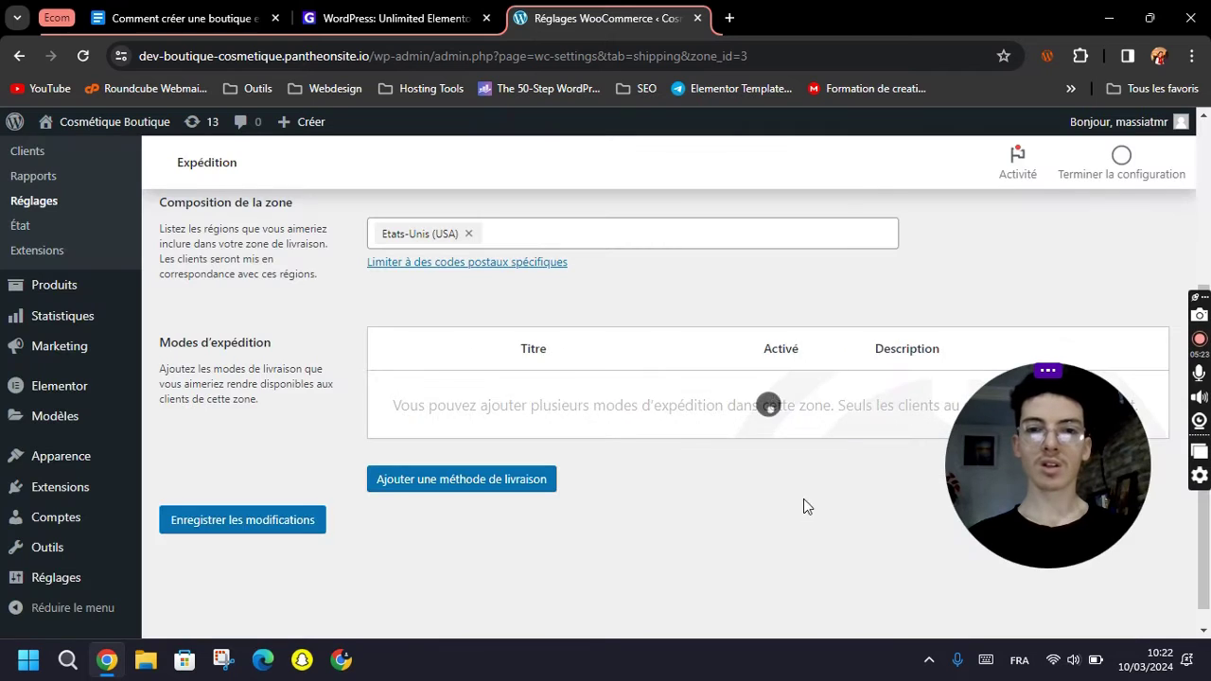
{"action": "scroll", "coordinate": [713, 527], "scroll_direction": "up", "scroll_amount": 3}
{"action": "scroll", "coordinate": [714, 527], "scroll_direction": "down", "scroll_amount": 3}
{"action": "scroll", "coordinate": [372, 339], "scroll_direction": "up", "scroll_amount": 3}
{"action": "left_click", "coordinate": [357, 274]}
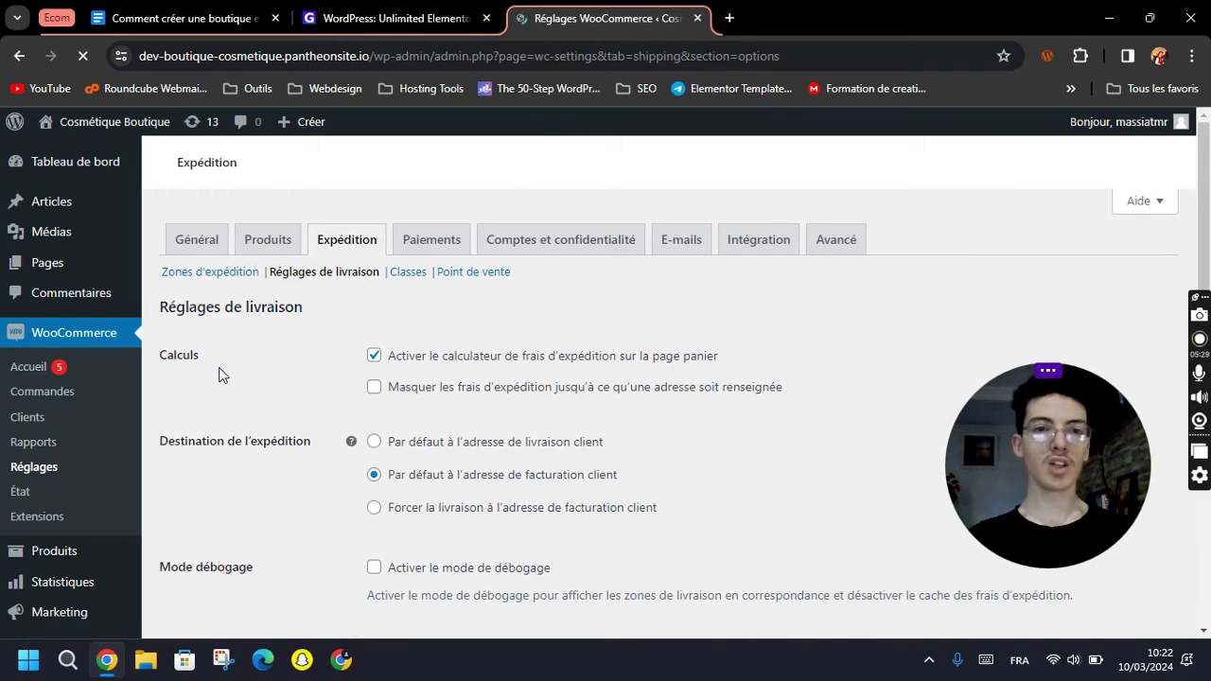
Review the Réglages de livraison options, leaving the cart calculator and billing-address default unchanged.
{"action": "scroll", "coordinate": [257, 376], "scroll_direction": "down", "scroll_amount": 1}
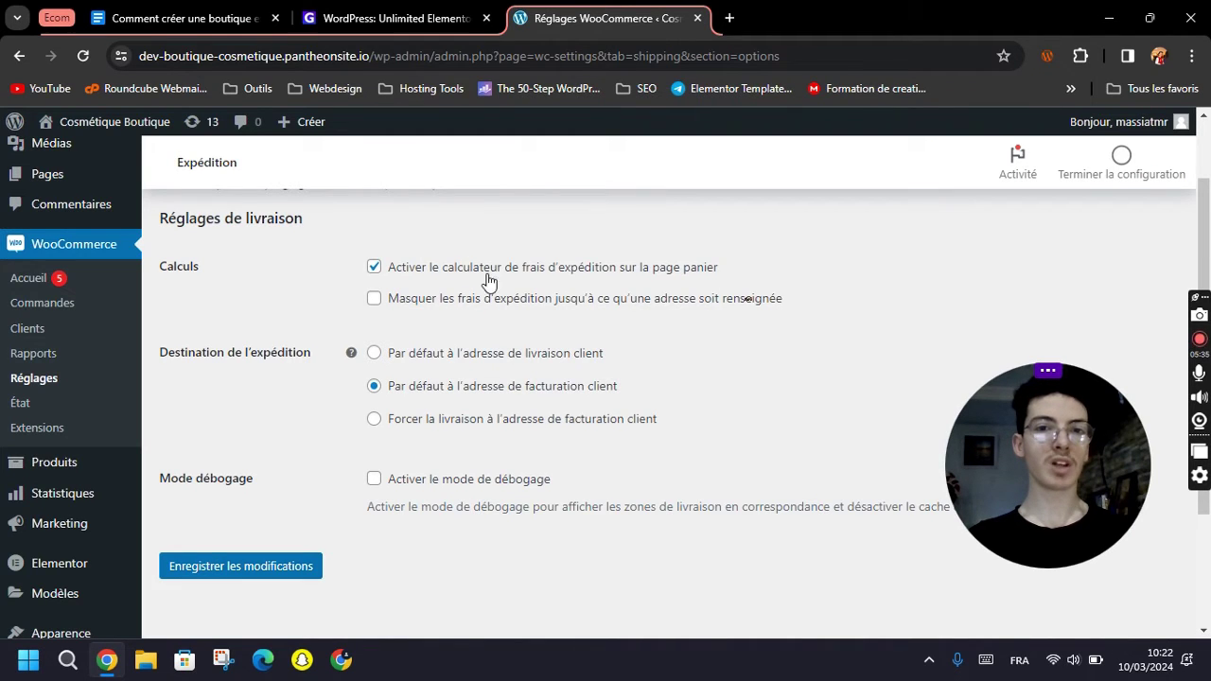
{"action": "scroll", "coordinate": [311, 332], "scroll_direction": "down", "scroll_amount": 1}
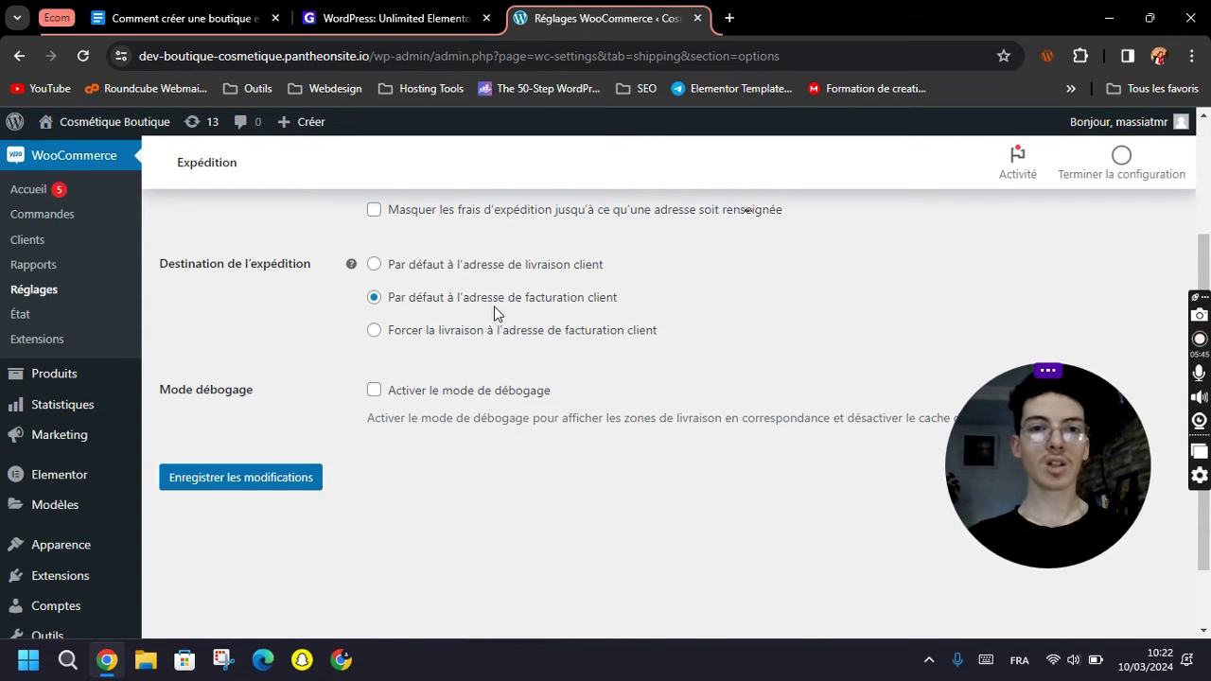
{"action": "scroll", "coordinate": [342, 390], "scroll_direction": "down", "scroll_amount": 1}
{"action": "scroll", "coordinate": [480, 397], "scroll_direction": "up", "scroll_amount": 3}
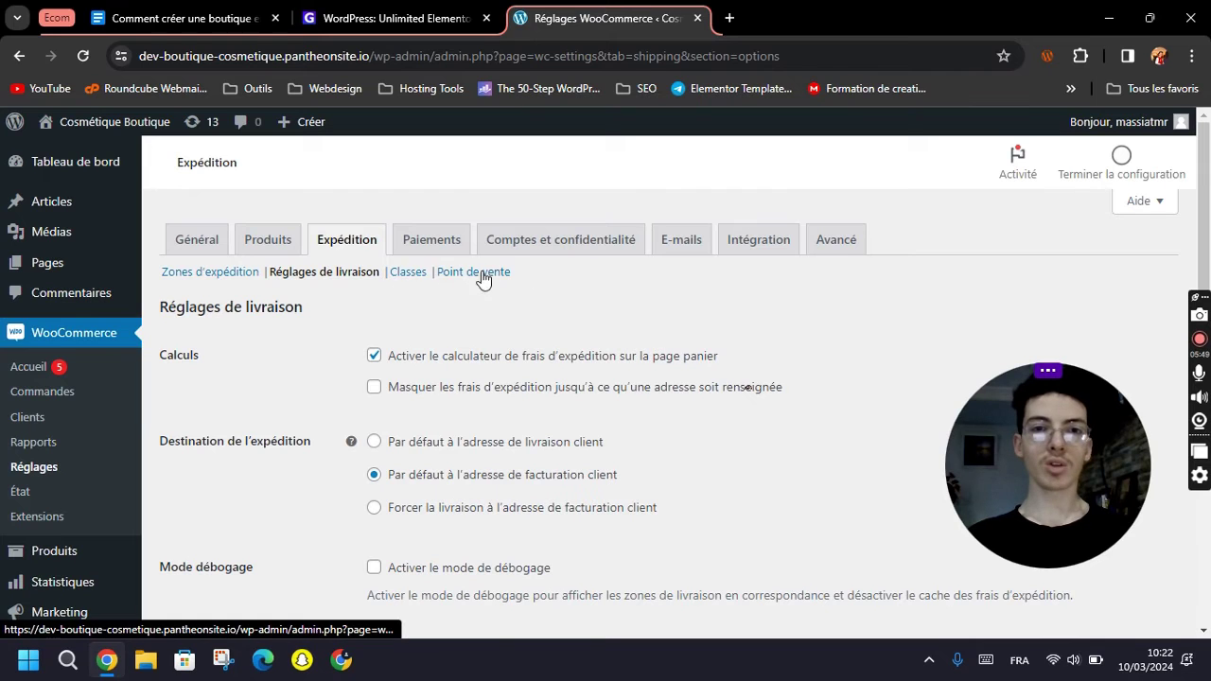
{"action": "left_click", "coordinate": [431, 248]}
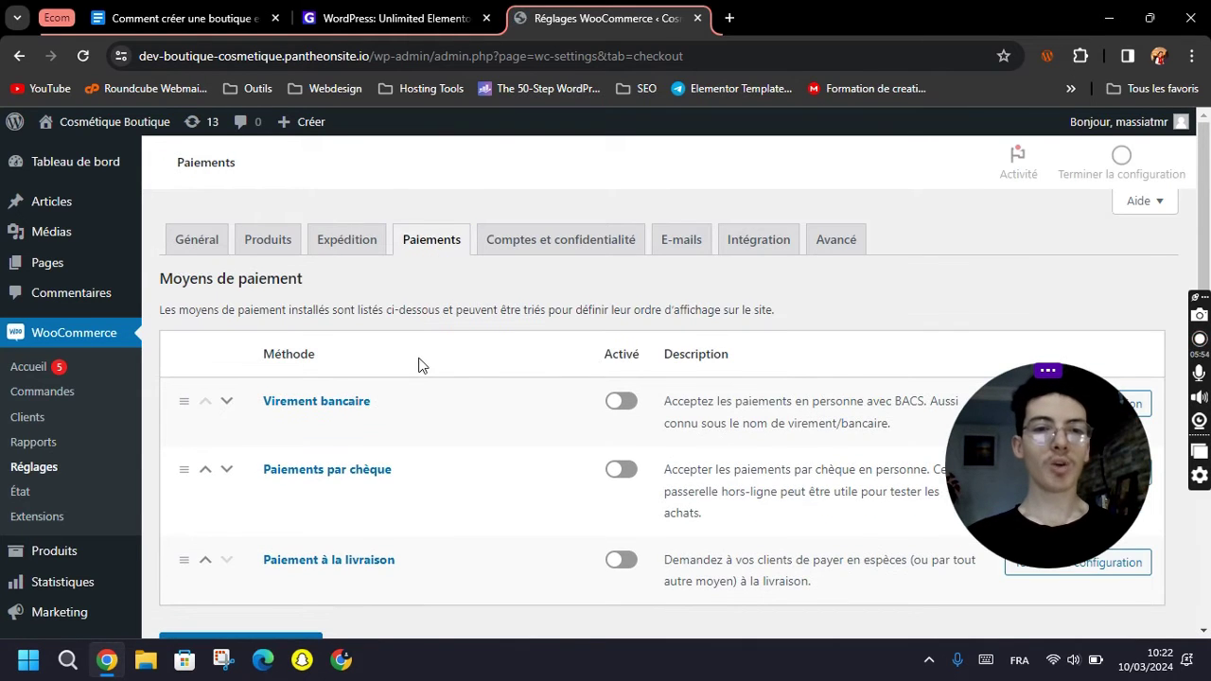
Enable Paiement à la livraison and Virement bancaire, leaving Paiements par chèque disabled.
{"action": "scroll", "coordinate": [426, 369], "scroll_direction": "down", "scroll_amount": 1}
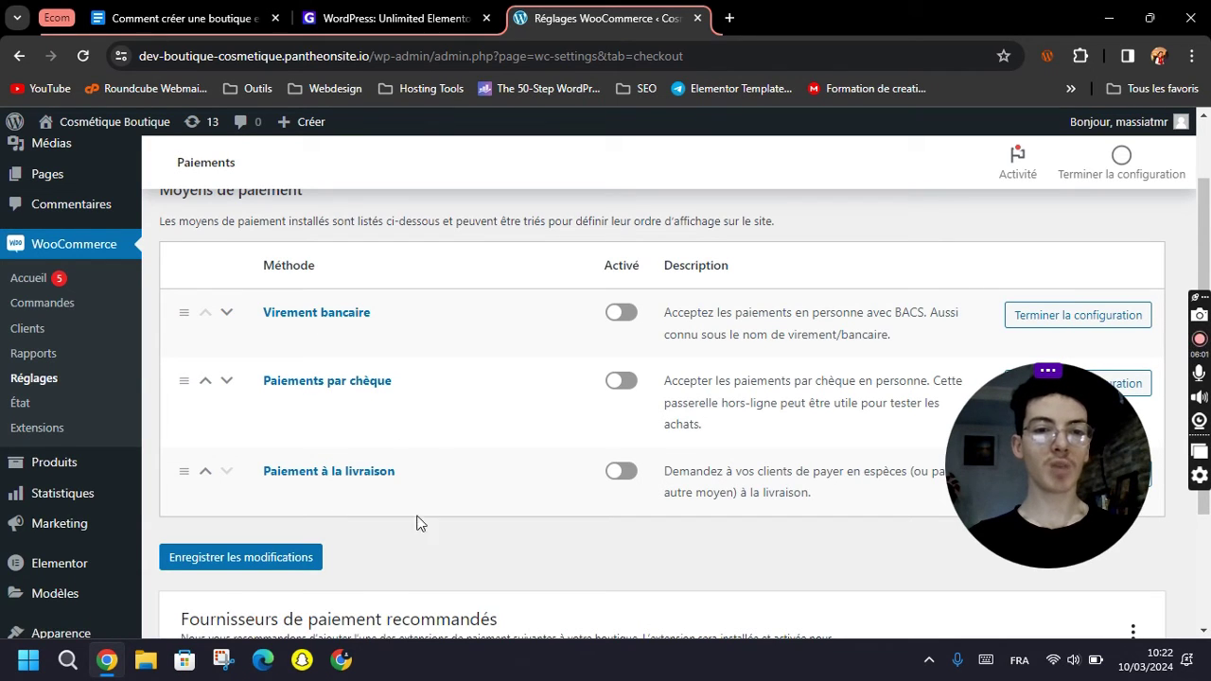
{"action": "left_click", "coordinate": [629, 475]}
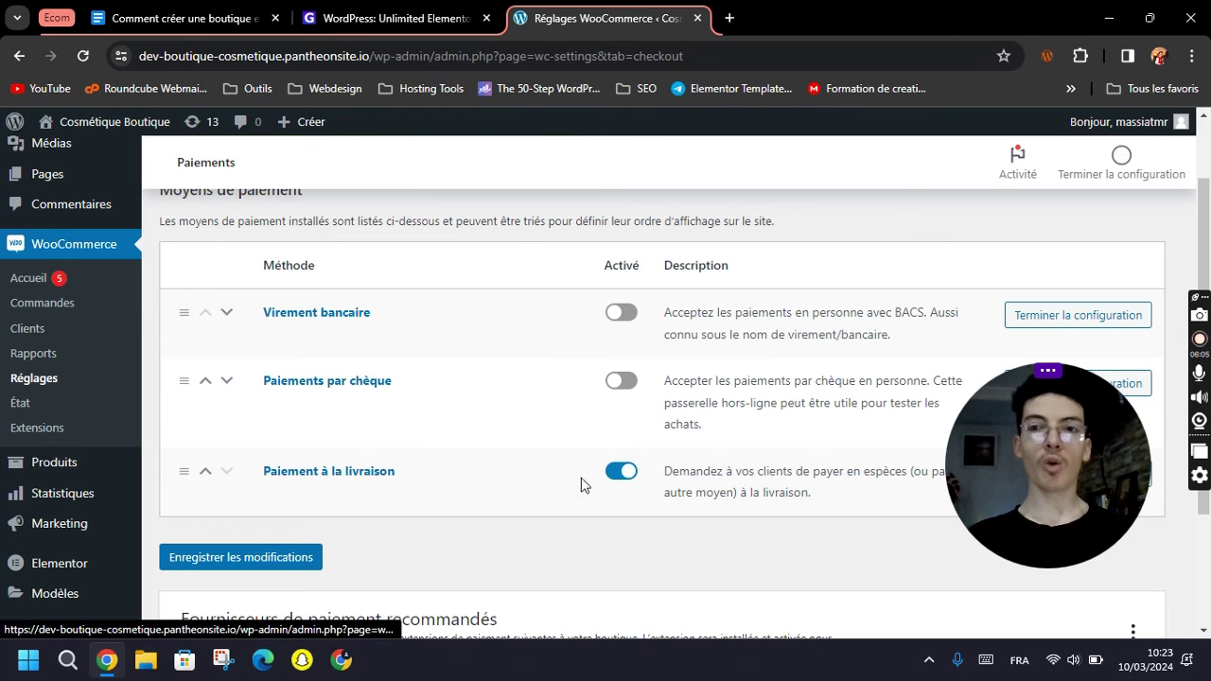
{"action": "scroll", "coordinate": [539, 473], "scroll_direction": "down", "scroll_amount": 2}
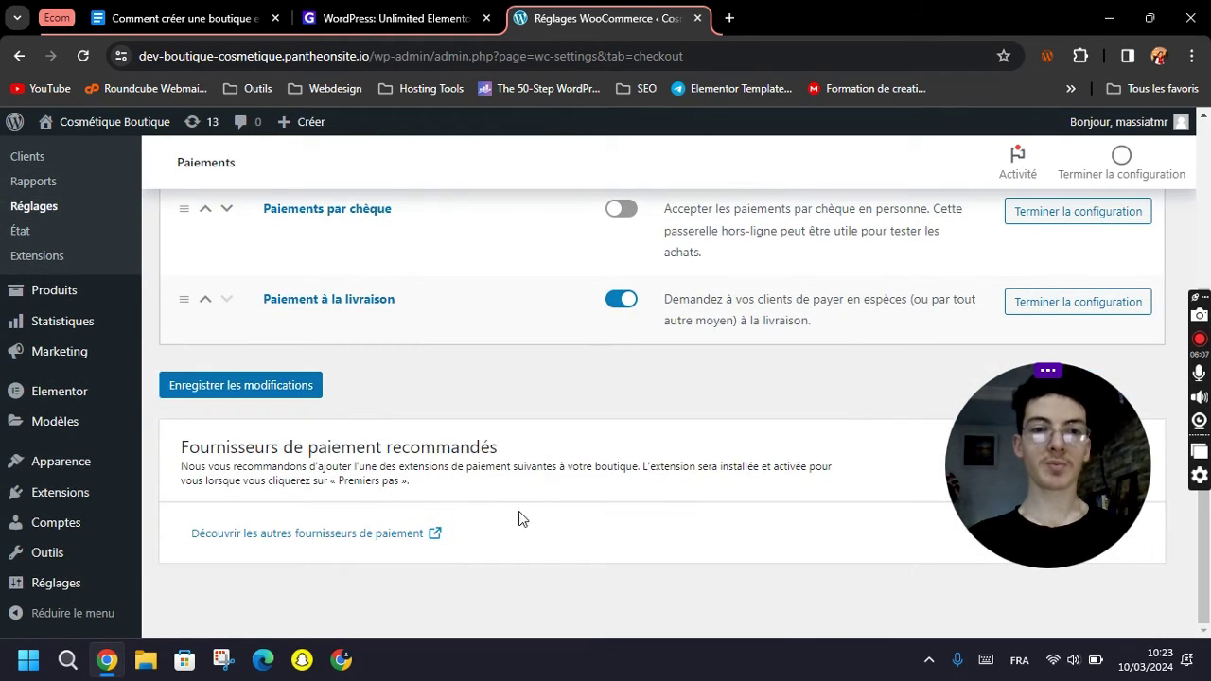
{"action": "scroll", "coordinate": [518, 502], "scroll_direction": "up", "scroll_amount": 3}
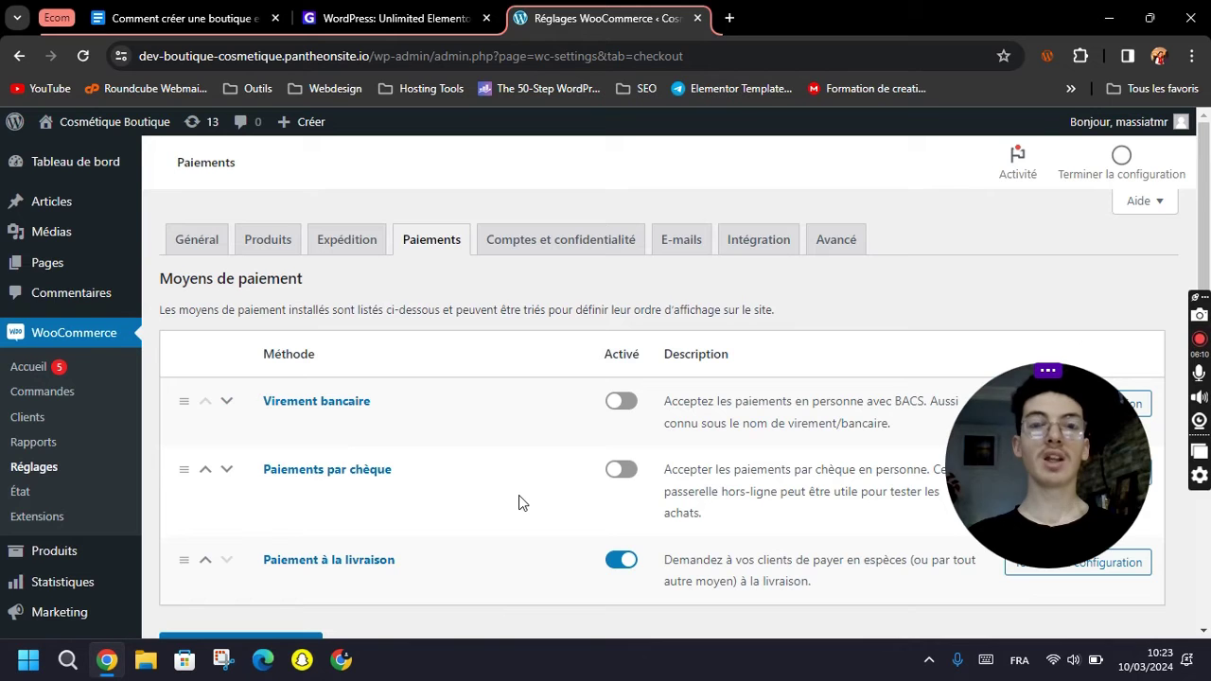
{"action": "scroll", "coordinate": [518, 502], "scroll_direction": "down", "scroll_amount": 1}
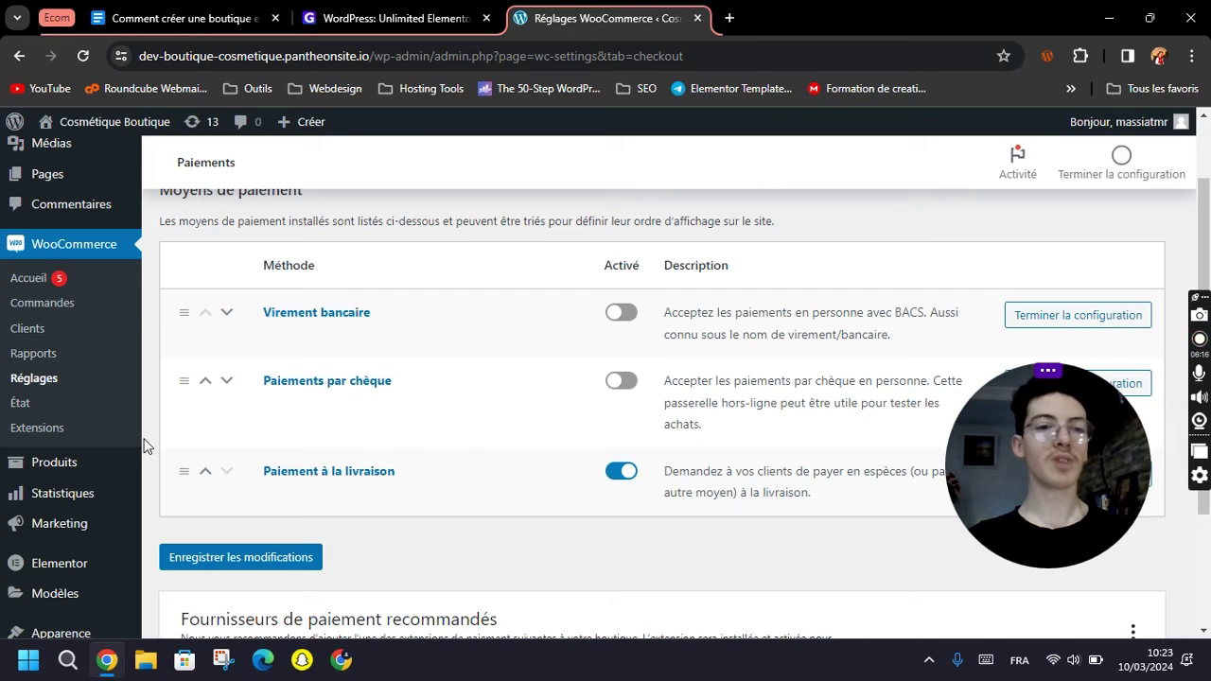
{"action": "scroll", "coordinate": [80, 548], "scroll_direction": "down", "scroll_amount": 1}
{"action": "mouse_move", "coordinate": [49, 579]}
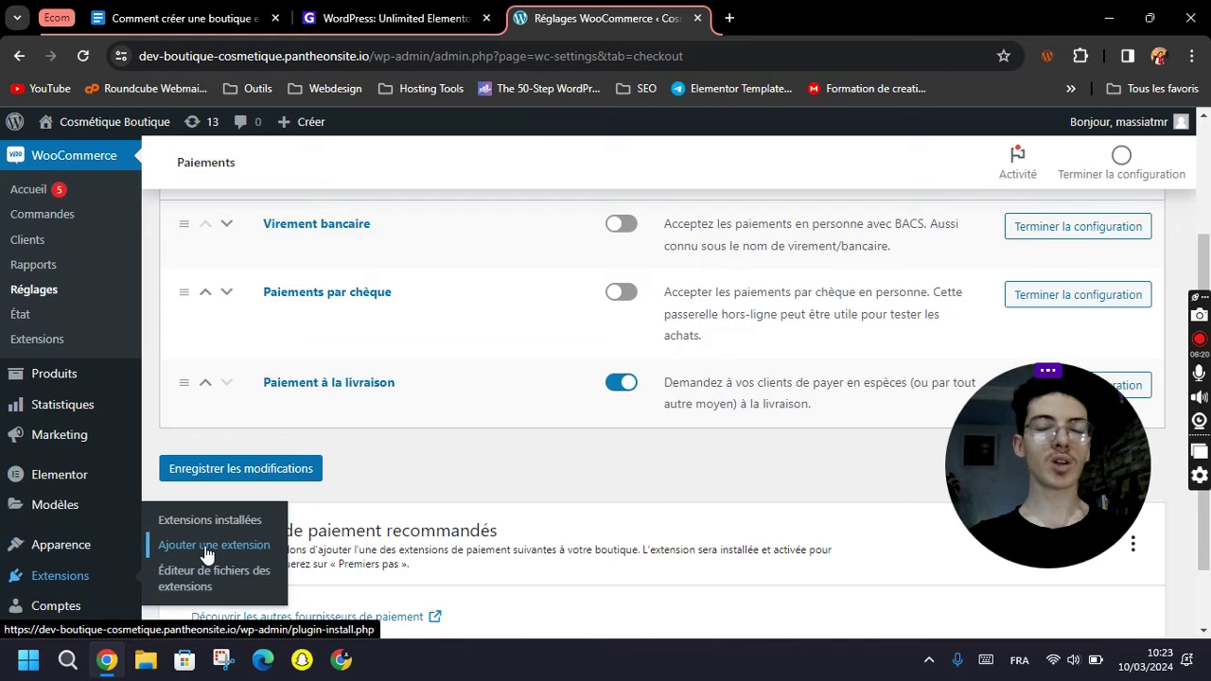
{"action": "scroll", "coordinate": [508, 456], "scroll_direction": "down", "scroll_amount": 1}
{"action": "scroll", "coordinate": [508, 456], "scroll_direction": "up", "scroll_amount": 2}
{"action": "left_click", "coordinate": [622, 312]}
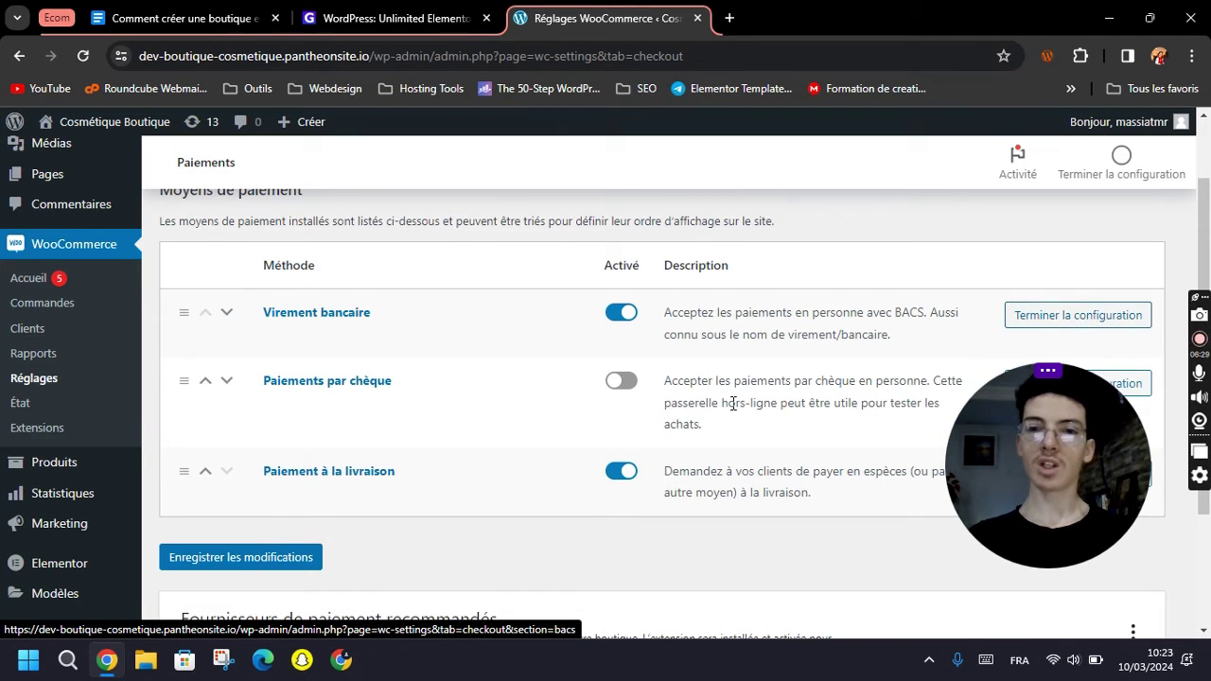
{"action": "scroll", "coordinate": [1016, 278], "scroll_direction": "down", "scroll_amount": 2}
{"action": "scroll", "coordinate": [1022, 315], "scroll_direction": "up", "scroll_amount": 2}
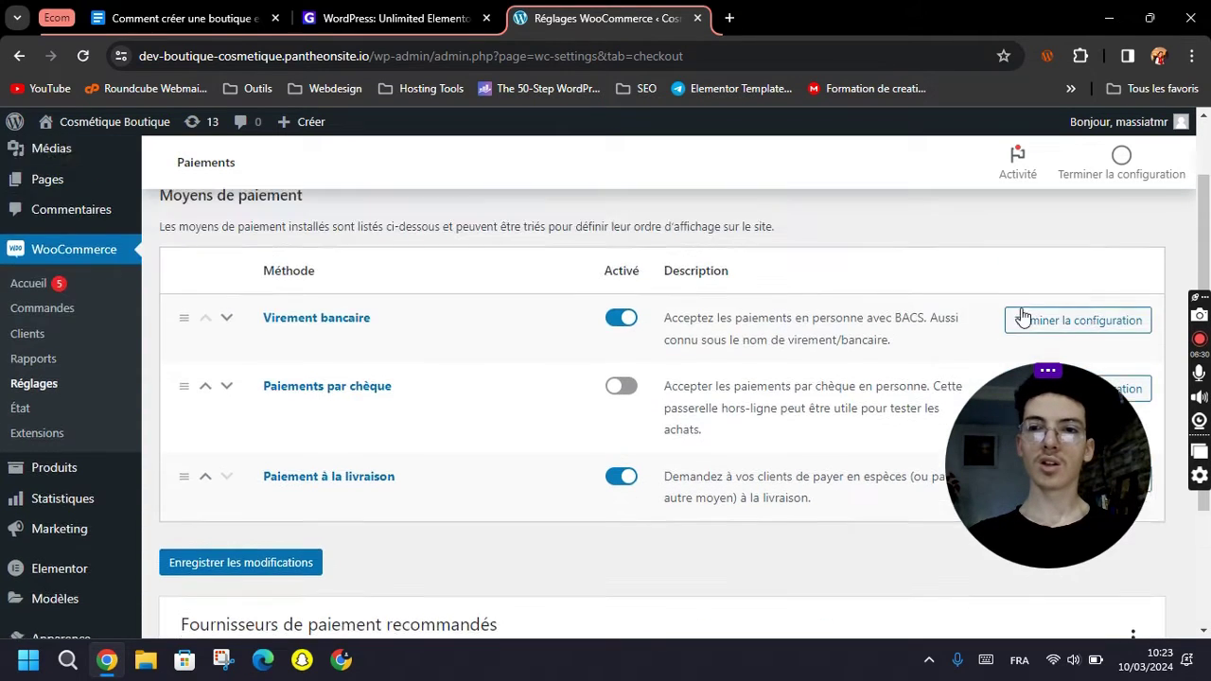
Open the cash-on-delivery settings and review its payment title and description.
{"action": "left_click", "coordinate": [1090, 305]}
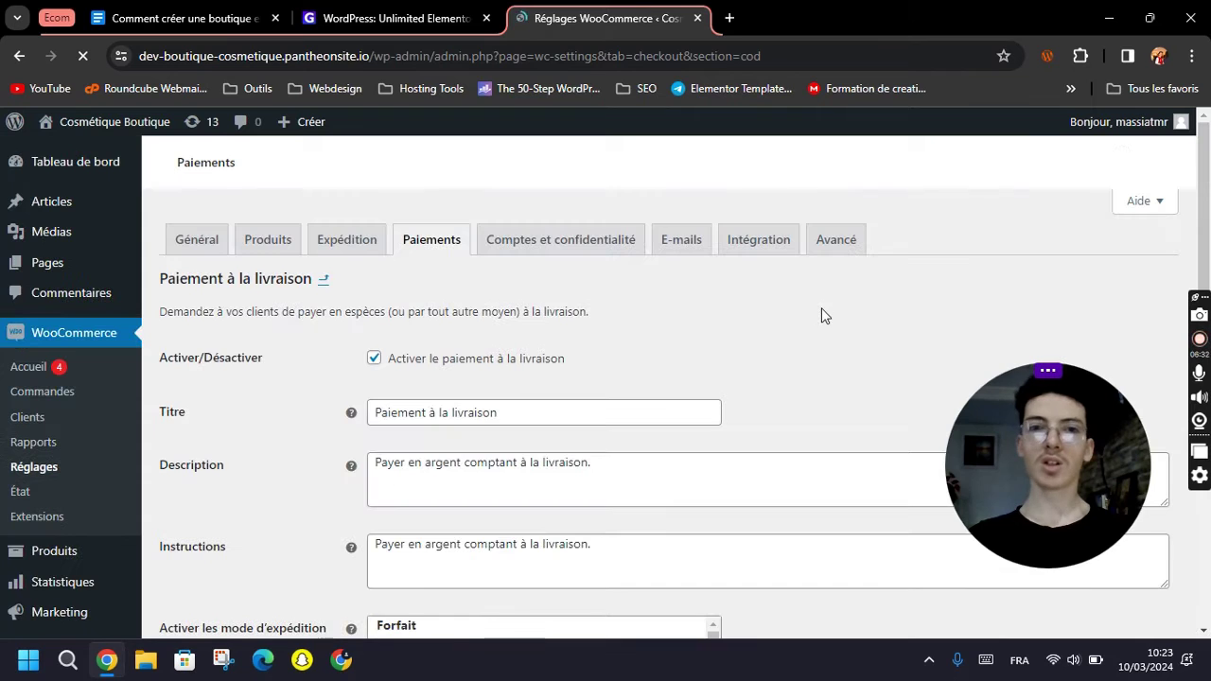
{"action": "scroll", "coordinate": [643, 414], "scroll_direction": "down", "scroll_amount": 1}
{"action": "left_click", "coordinate": [514, 323]}
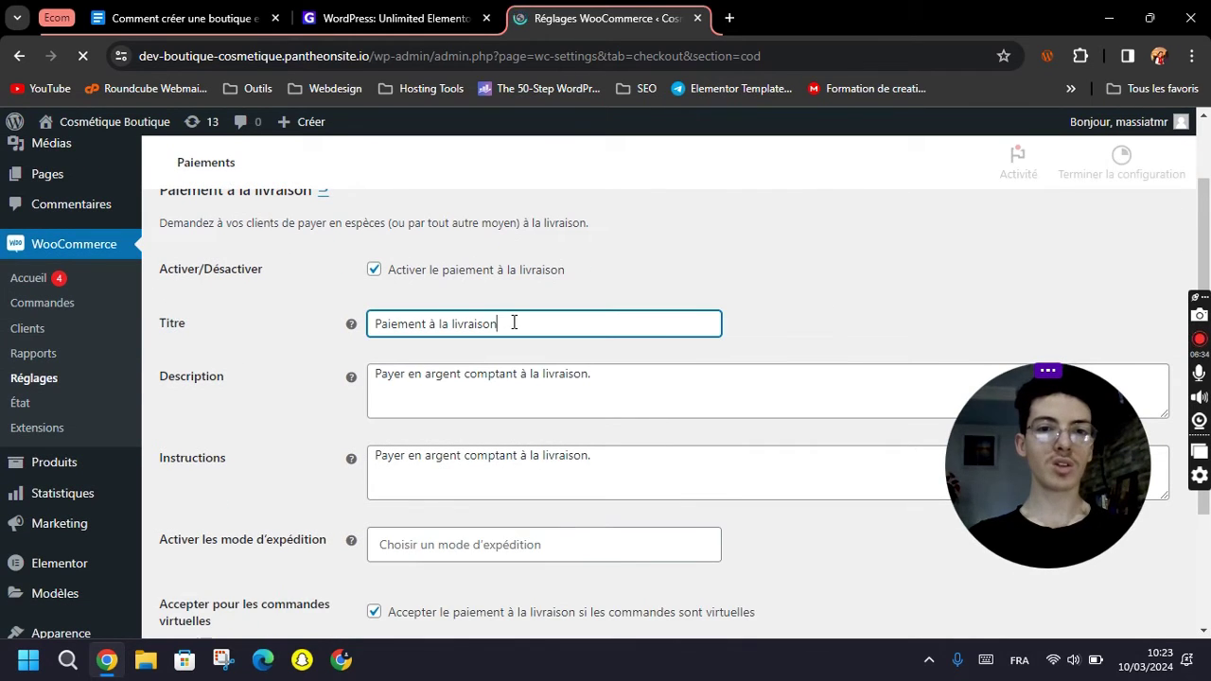
{"action": "scroll", "coordinate": [302, 341], "scroll_direction": "up", "scroll_amount": 1}
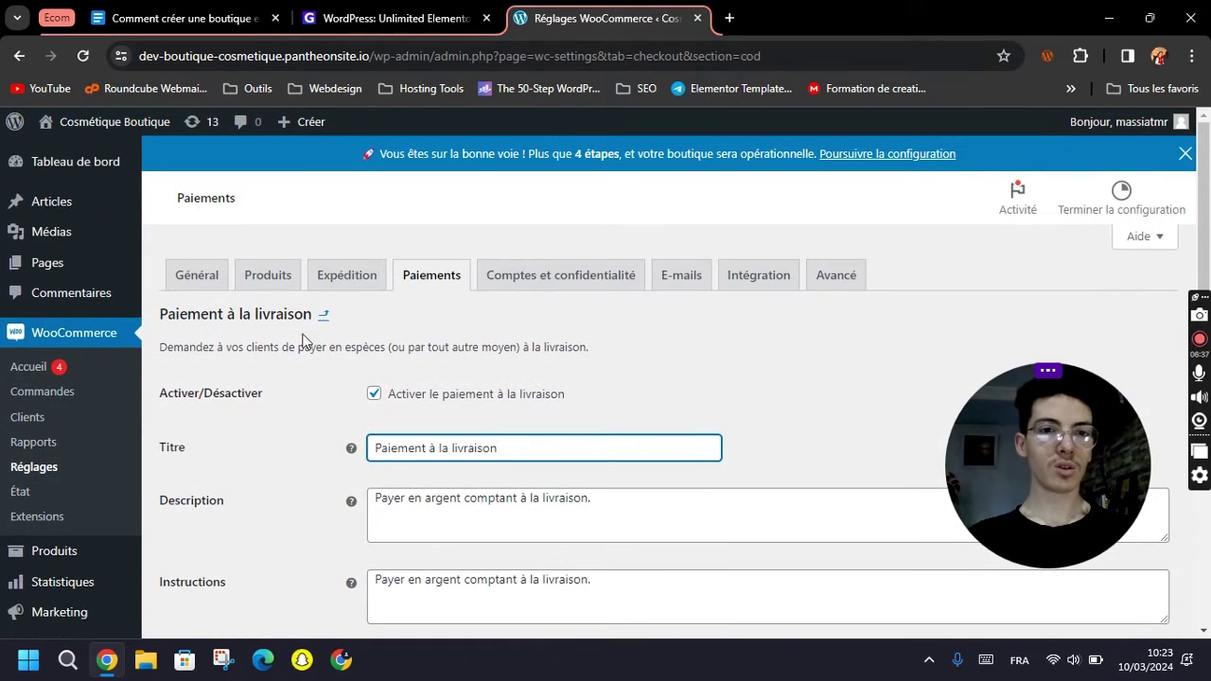
{"action": "scroll", "coordinate": [435, 456], "scroll_direction": "down", "scroll_amount": 2}
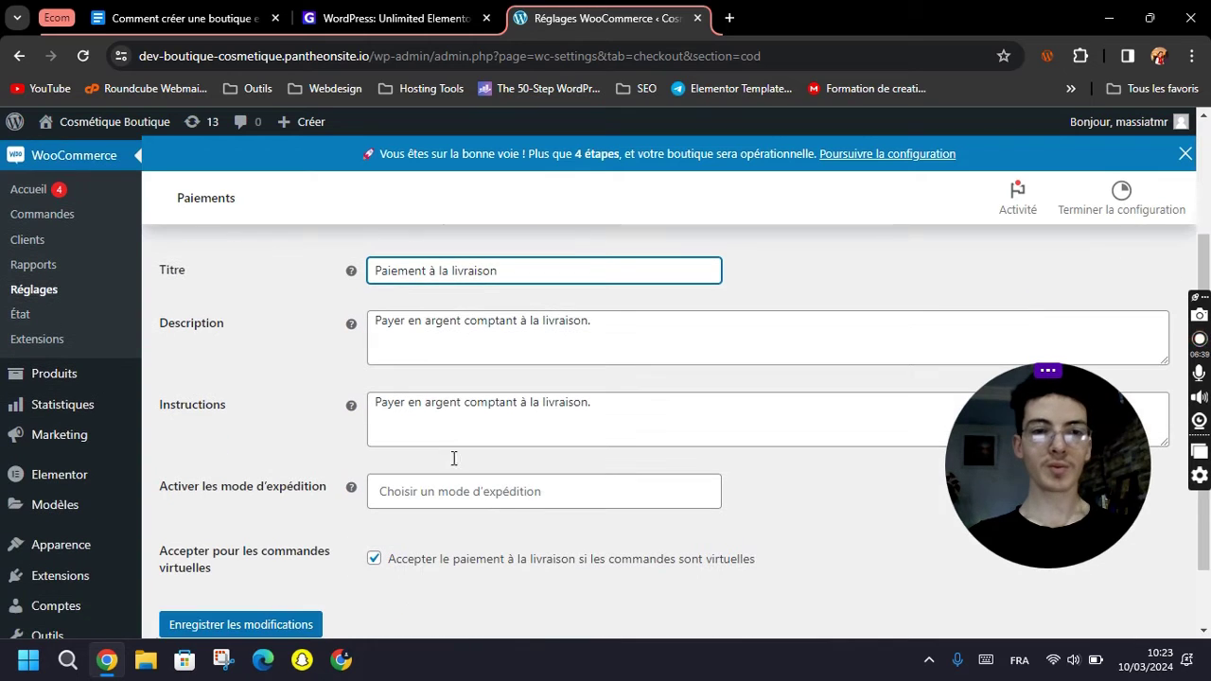
{"action": "left_click", "coordinate": [411, 342]}
Restrict cash on delivery to the europe – Forfait (#2) shipping method and save.
{"action": "left_click", "coordinate": [451, 488]}
{"action": "left_click", "coordinate": [222, 437]}
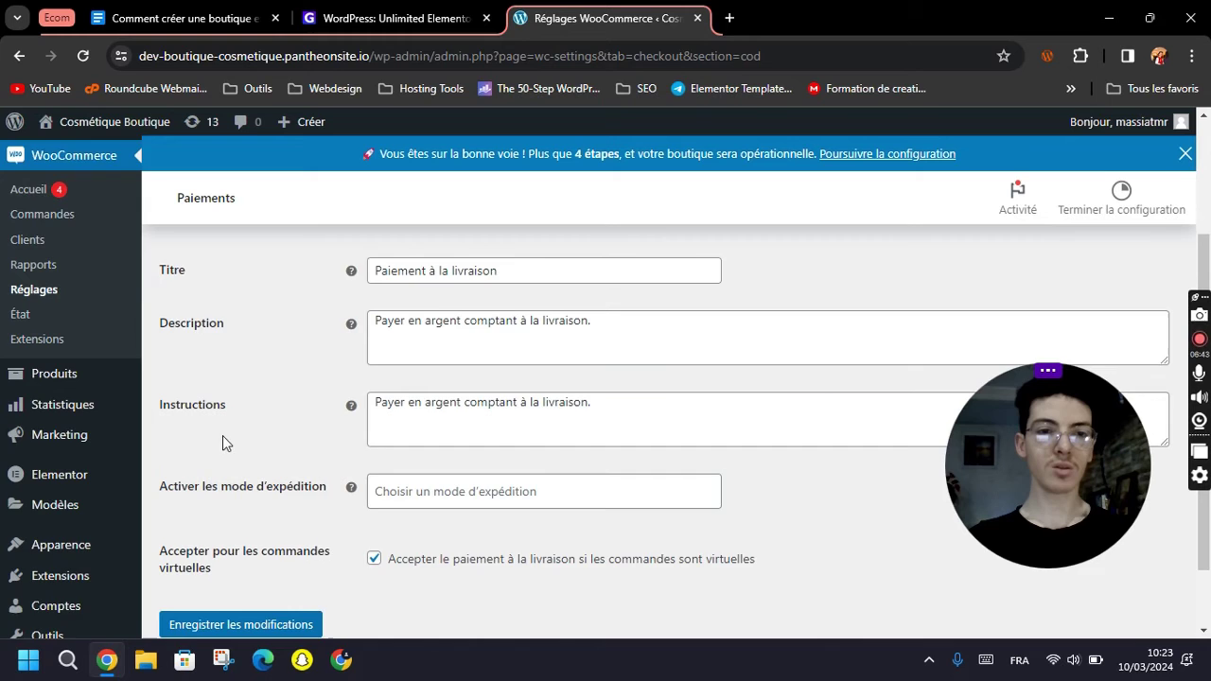
{"action": "scroll", "coordinate": [274, 444], "scroll_direction": "down", "scroll_amount": 1}
{"action": "left_click", "coordinate": [431, 397]}
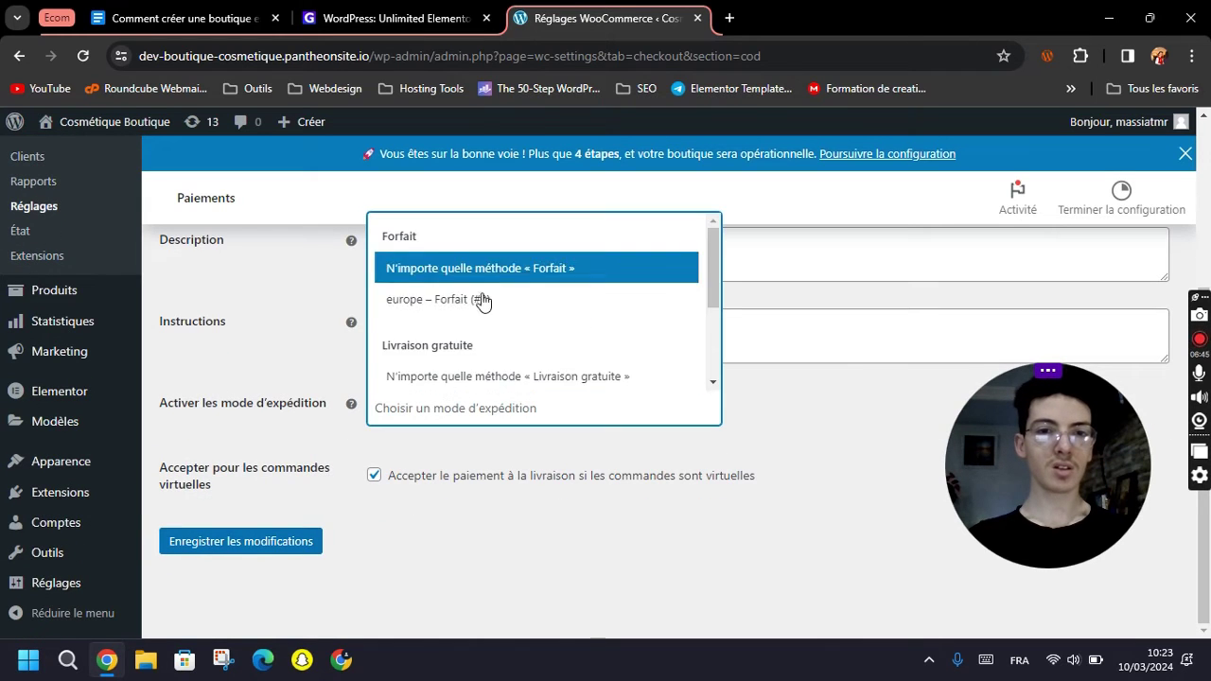
{"action": "scroll", "coordinate": [482, 300], "scroll_direction": "down", "scroll_amount": 2}
{"action": "scroll", "coordinate": [485, 341], "scroll_direction": "up", "scroll_amount": 3}
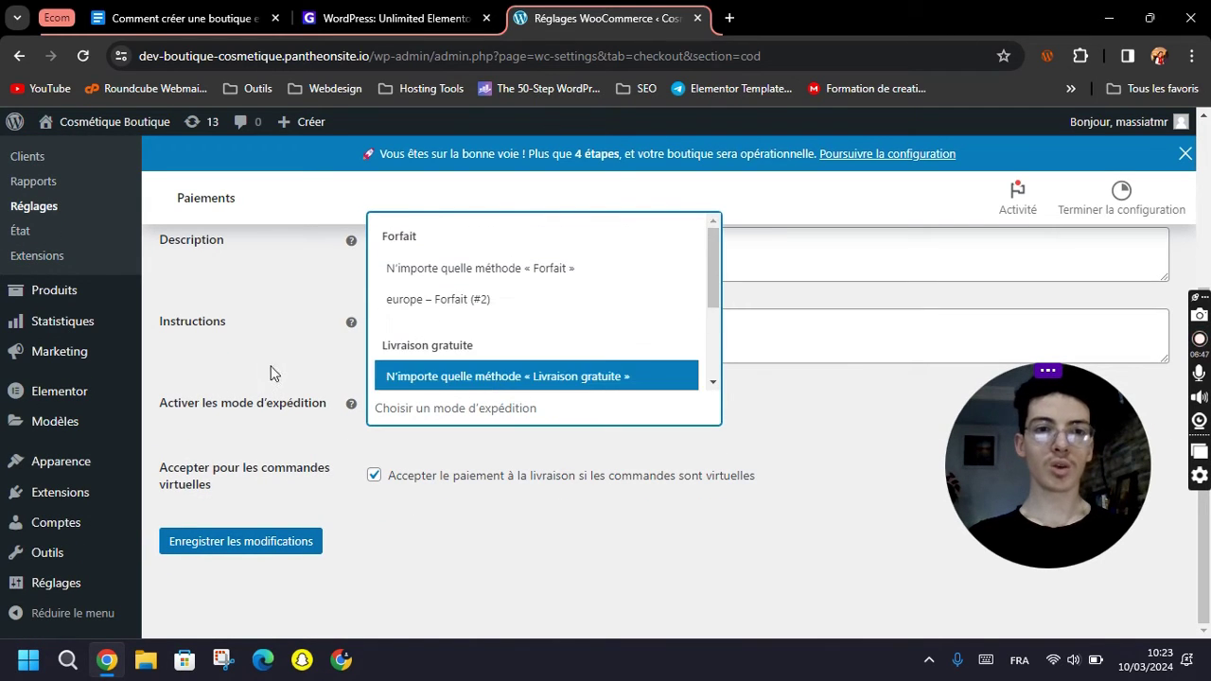
{"action": "left_click", "coordinate": [242, 369]}
{"action": "scroll", "coordinate": [275, 378], "scroll_direction": "up", "scroll_amount": 3}
{"action": "scroll", "coordinate": [290, 383], "scroll_direction": "down", "scroll_amount": 3}
{"action": "left_click", "coordinate": [417, 404]}
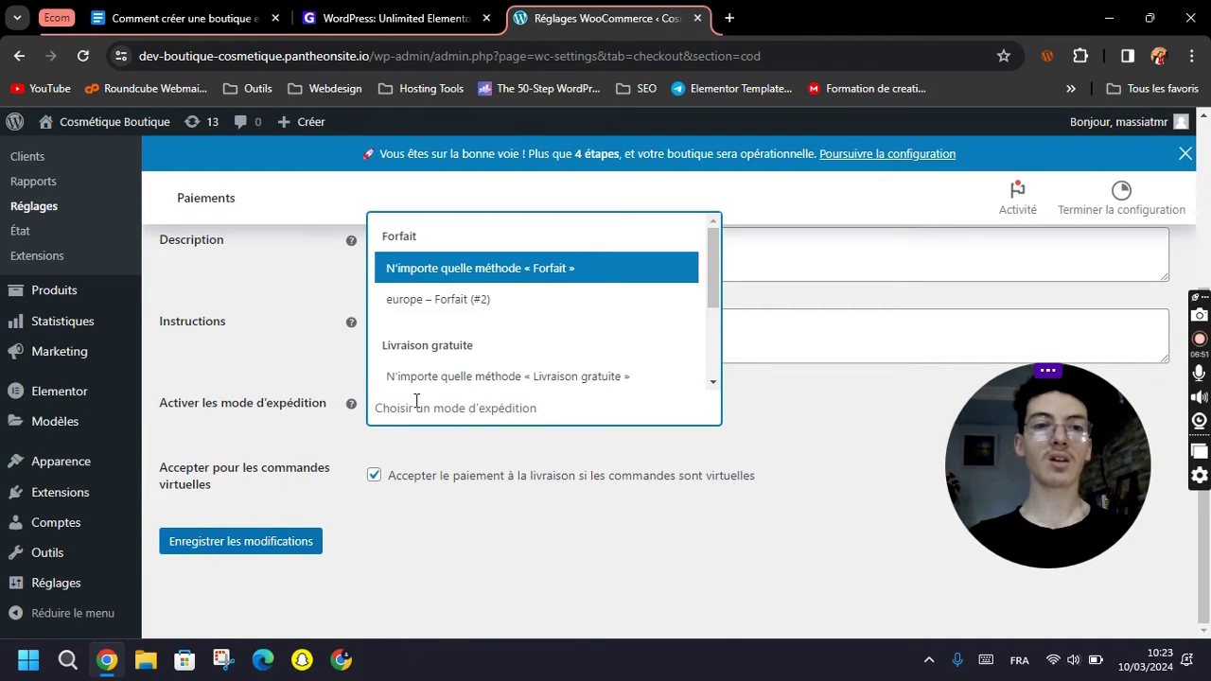
{"action": "left_click", "coordinate": [464, 307]}
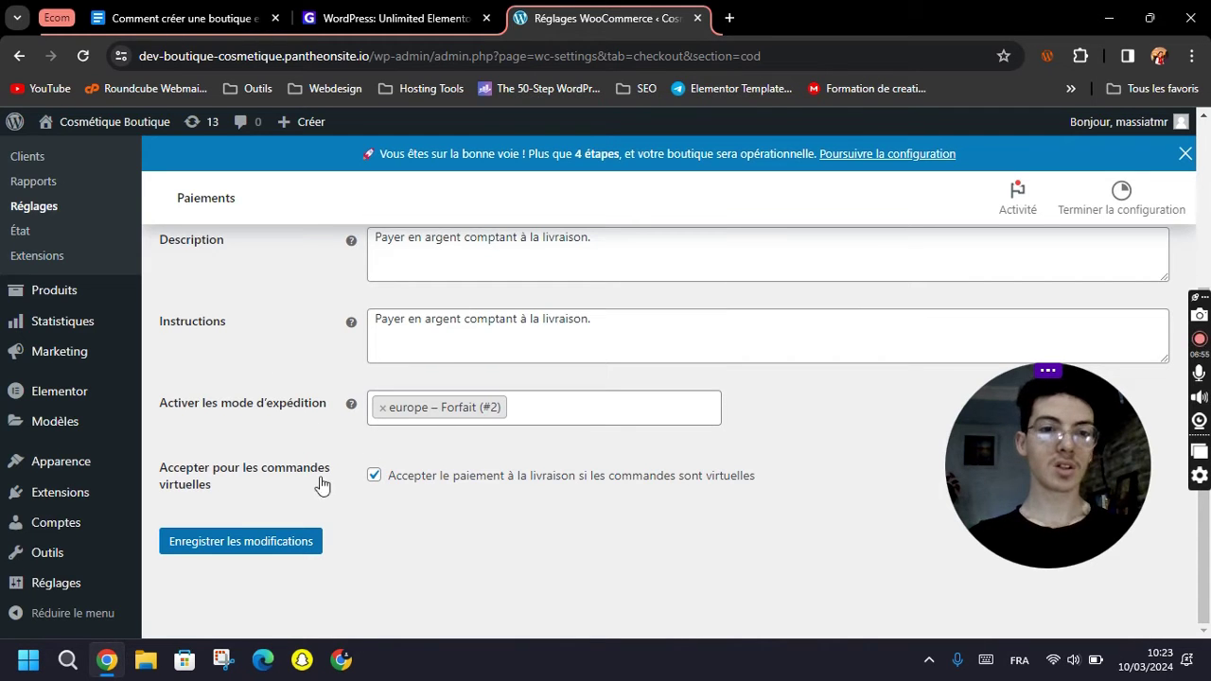
{"action": "left_click", "coordinate": [287, 551]}
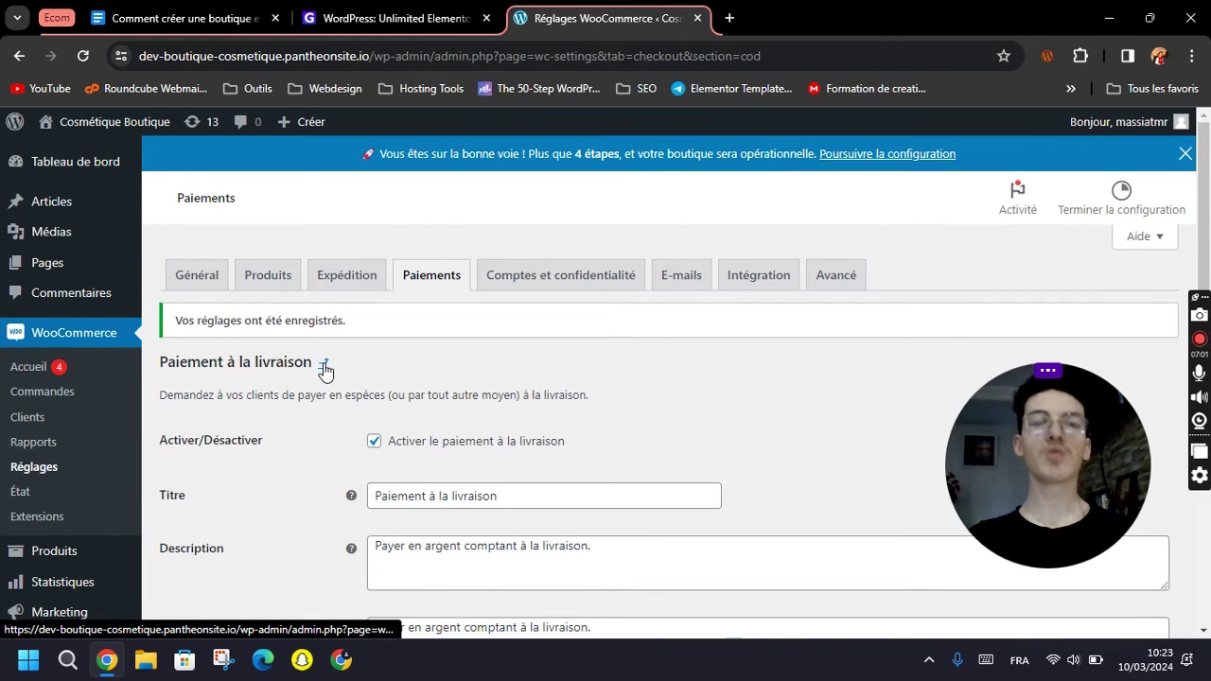
Return to the payment methods list and scroll through it.
{"action": "left_click", "coordinate": [324, 365]}
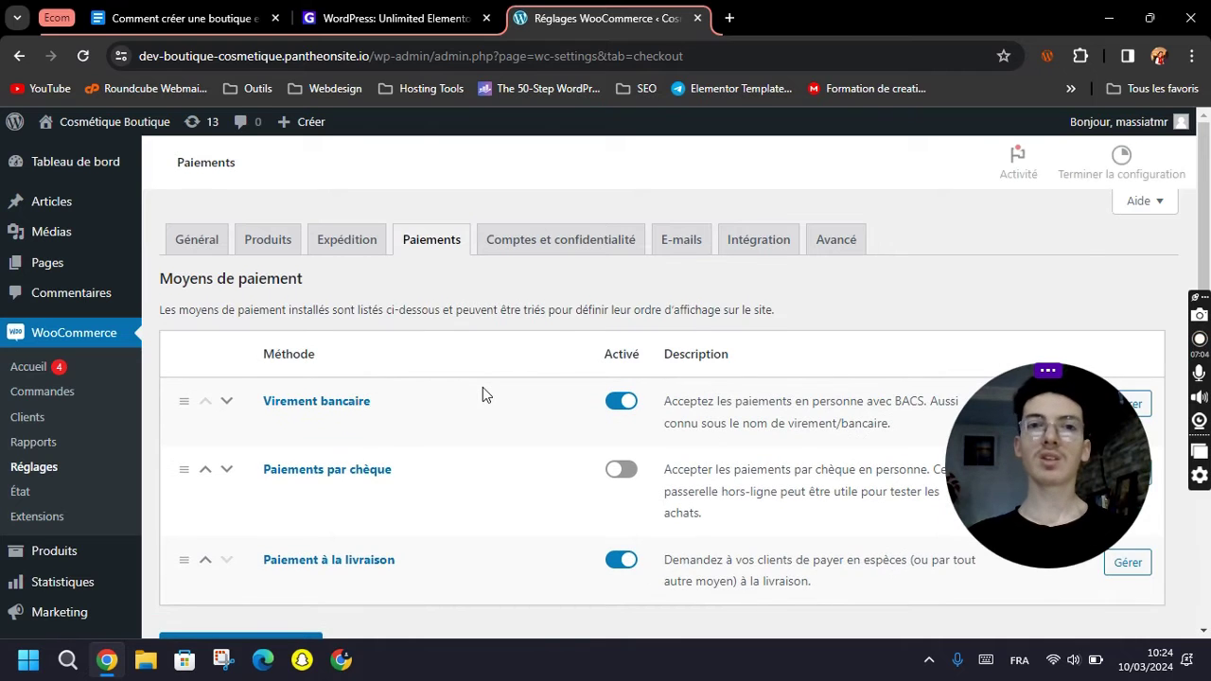
{"action": "scroll", "coordinate": [499, 412], "scroll_direction": "down", "scroll_amount": 1}
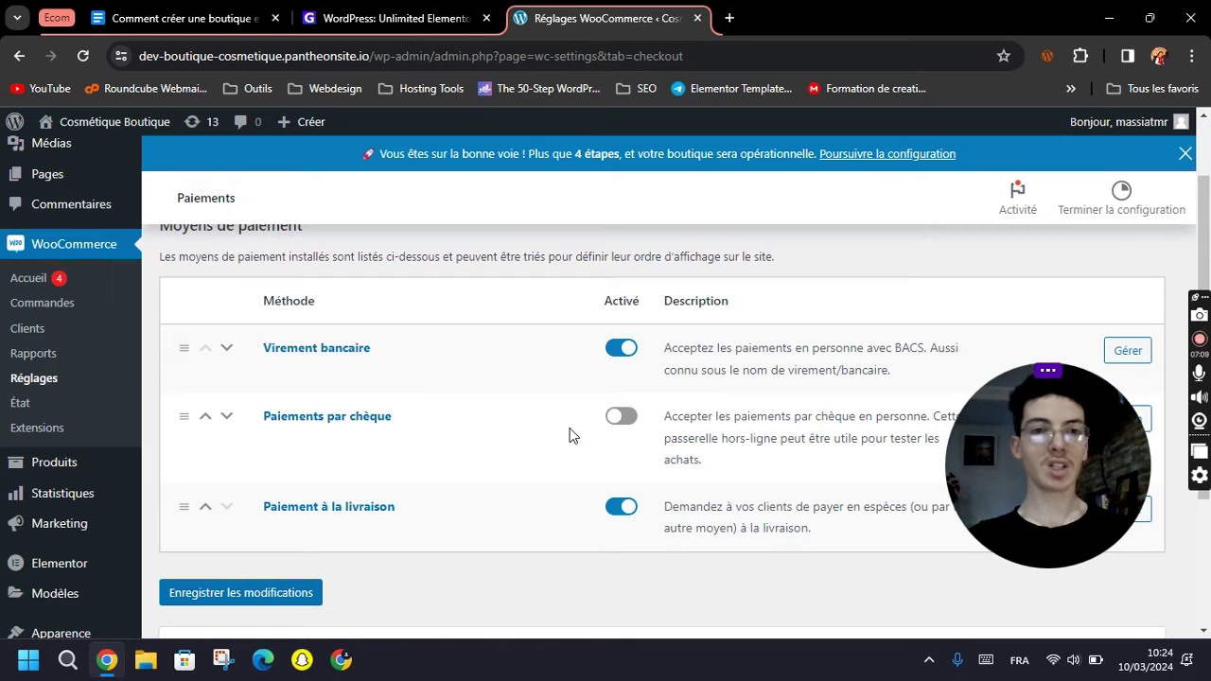
{"action": "scroll", "coordinate": [540, 433], "scroll_direction": "down", "scroll_amount": 2}
{"action": "scroll", "coordinate": [540, 495], "scroll_direction": "up", "scroll_amount": 3}
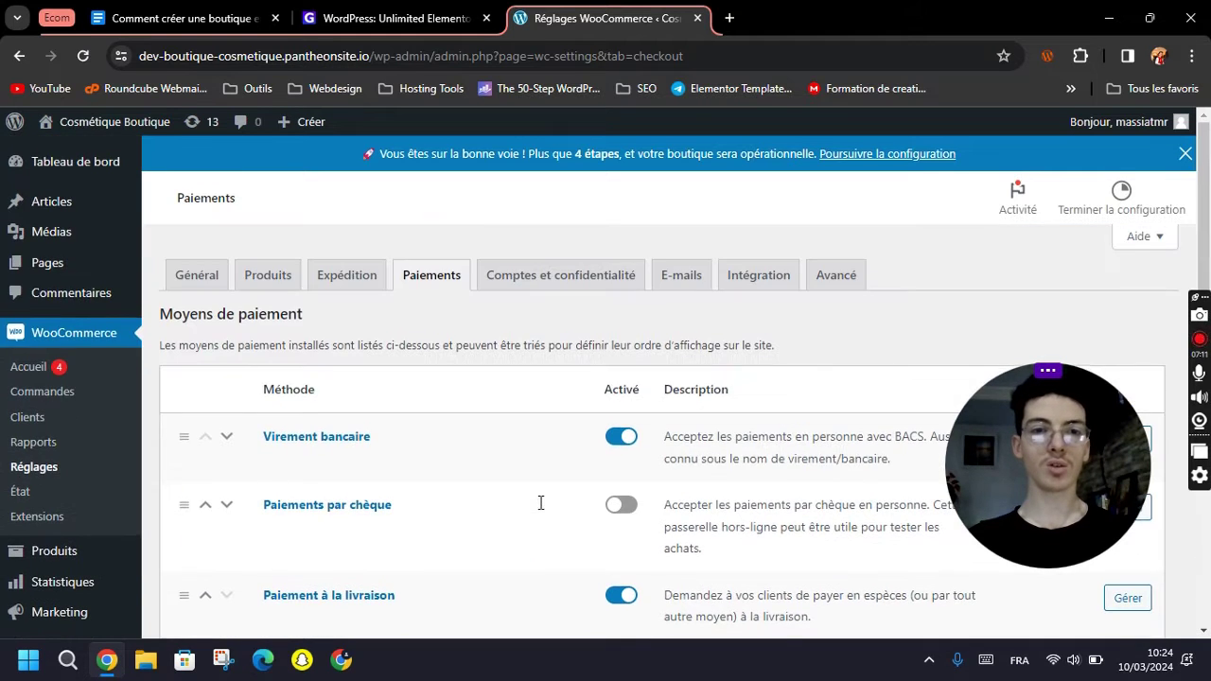
{"action": "left_click", "coordinate": [560, 274]}
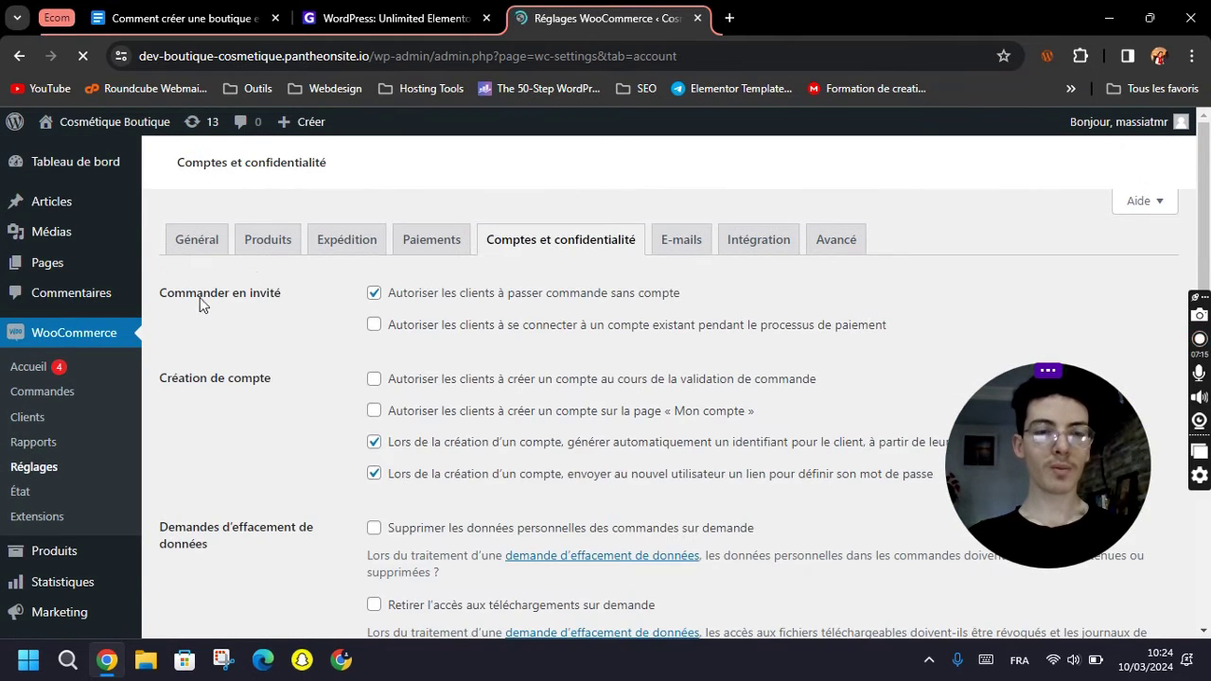
Allow existing-account login and account creation at checkout and on Mon compte, plus on-request data erasure.
{"action": "scroll", "coordinate": [216, 405], "scroll_direction": "down", "scroll_amount": 2}
{"action": "scroll", "coordinate": [335, 498], "scroll_direction": "down", "scroll_amount": 1}
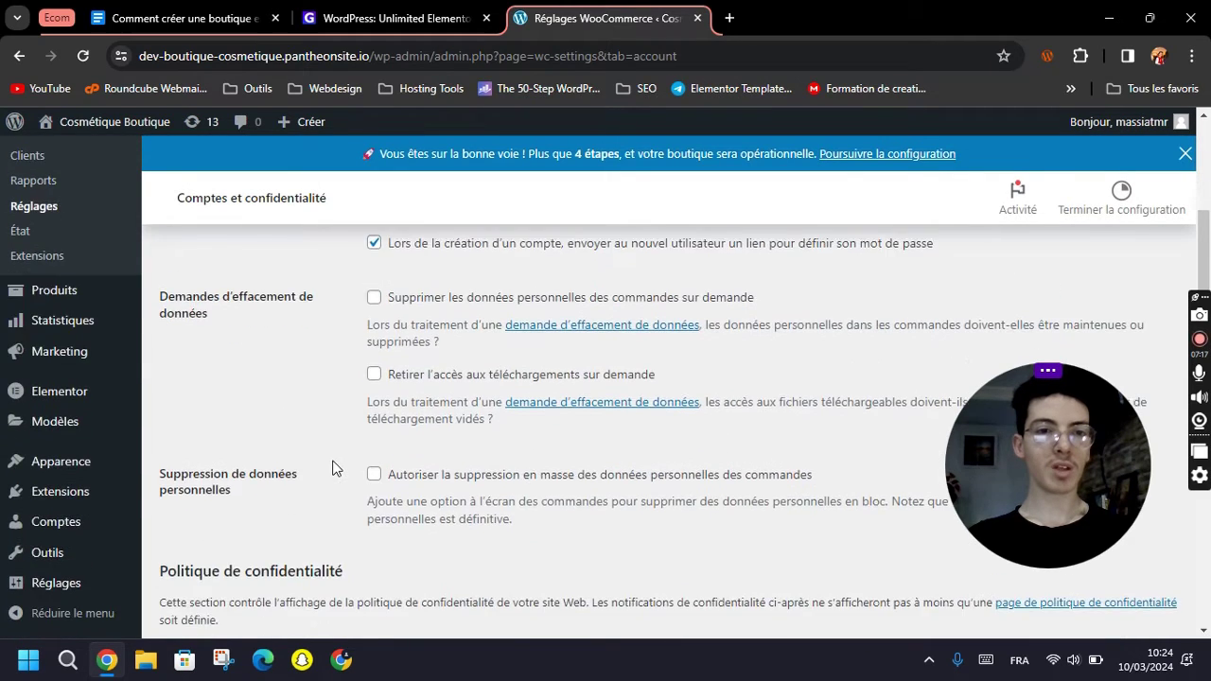
{"action": "scroll", "coordinate": [224, 404], "scroll_direction": "up", "scroll_amount": 2}
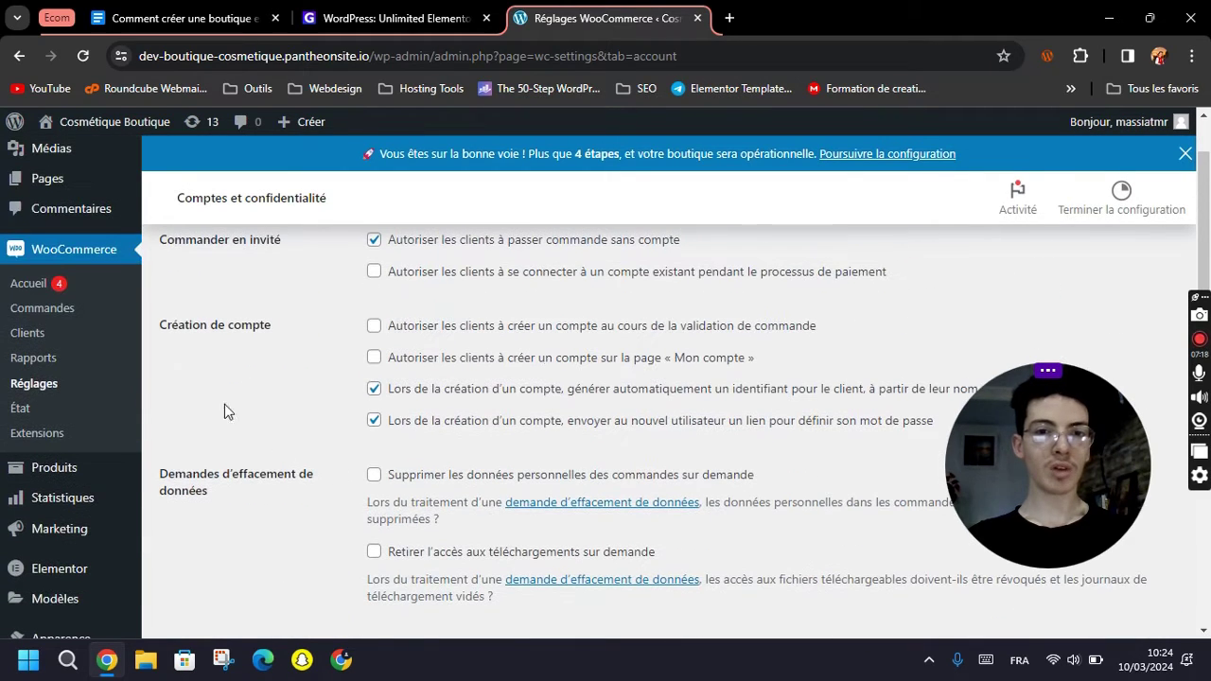
{"action": "left_click", "coordinate": [606, 337]}
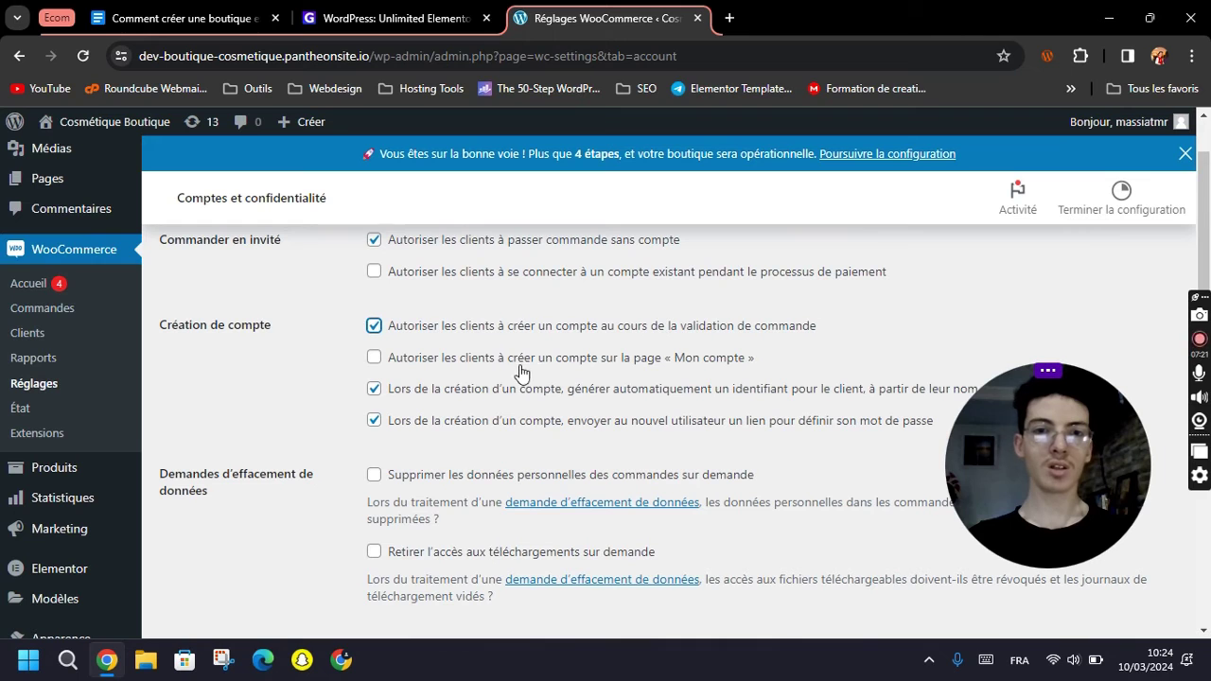
{"action": "left_click", "coordinate": [628, 365]}
{"action": "scroll", "coordinate": [474, 424], "scroll_direction": "up", "scroll_amount": 1}
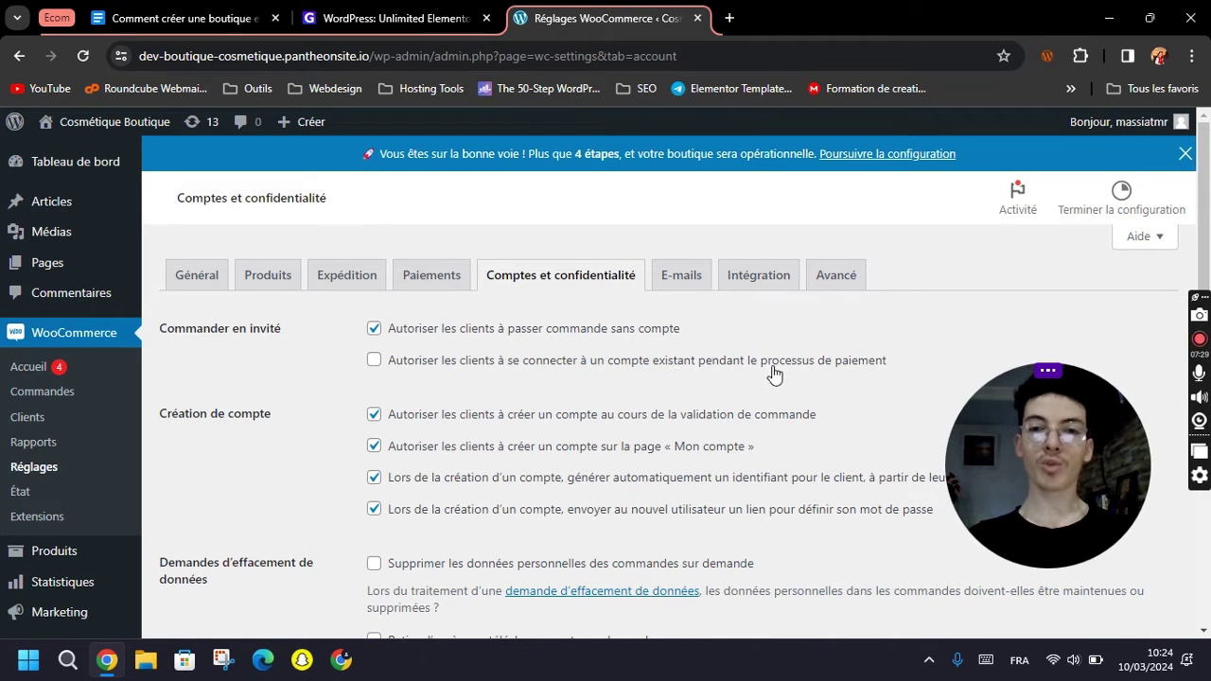
{"action": "left_click", "coordinate": [535, 367]}
{"action": "scroll", "coordinate": [324, 467], "scroll_direction": "down", "scroll_amount": 2}
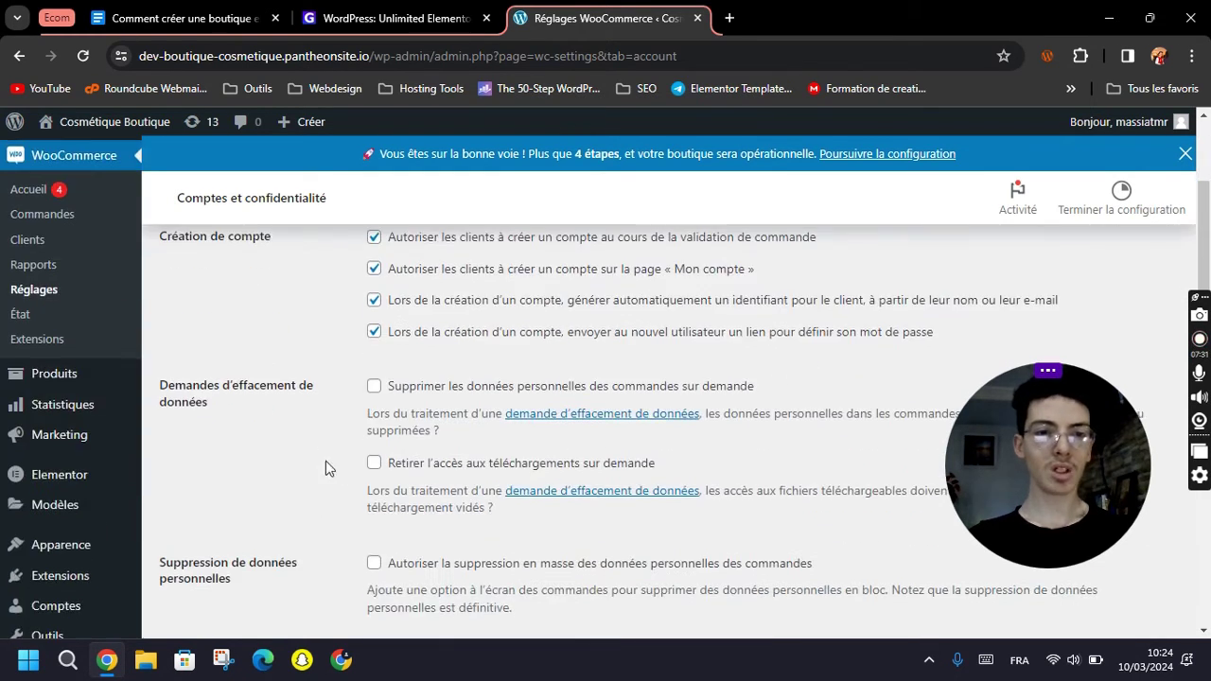
{"action": "left_click", "coordinate": [470, 387]}
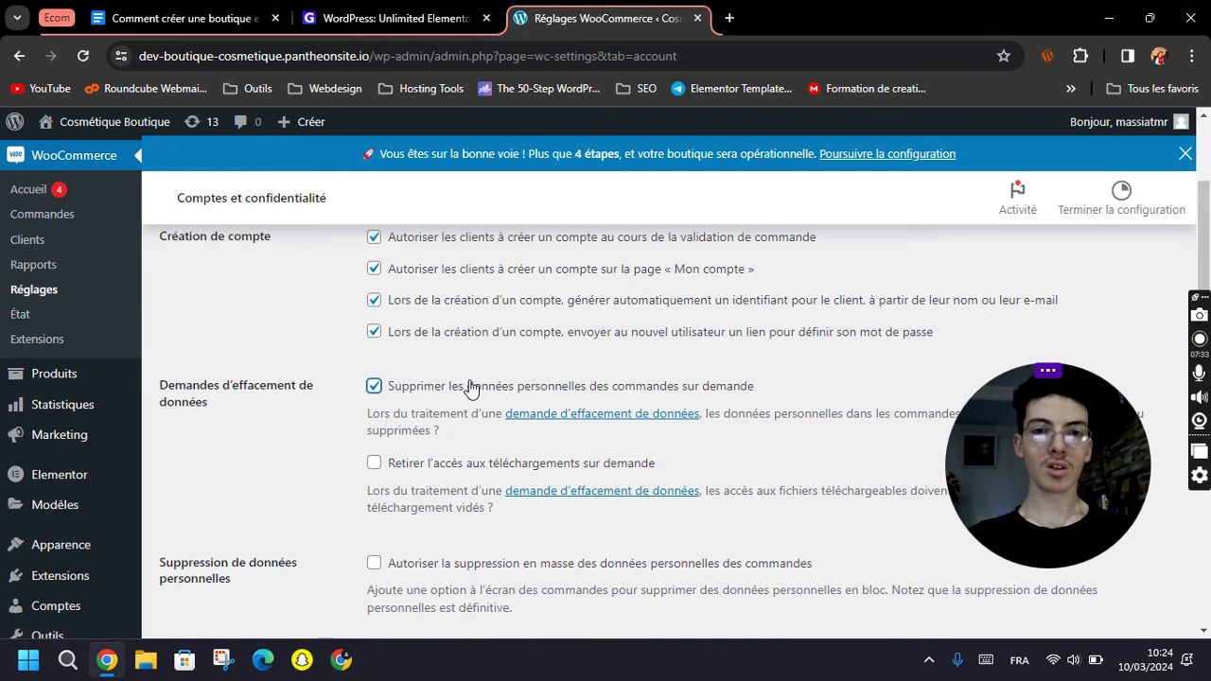
Review the sign-up and checkout privacy policy texts and save the account settings.
{"action": "scroll", "coordinate": [406, 449], "scroll_direction": "down", "scroll_amount": 3}
{"action": "scroll", "coordinate": [509, 368], "scroll_direction": "down", "scroll_amount": 1}
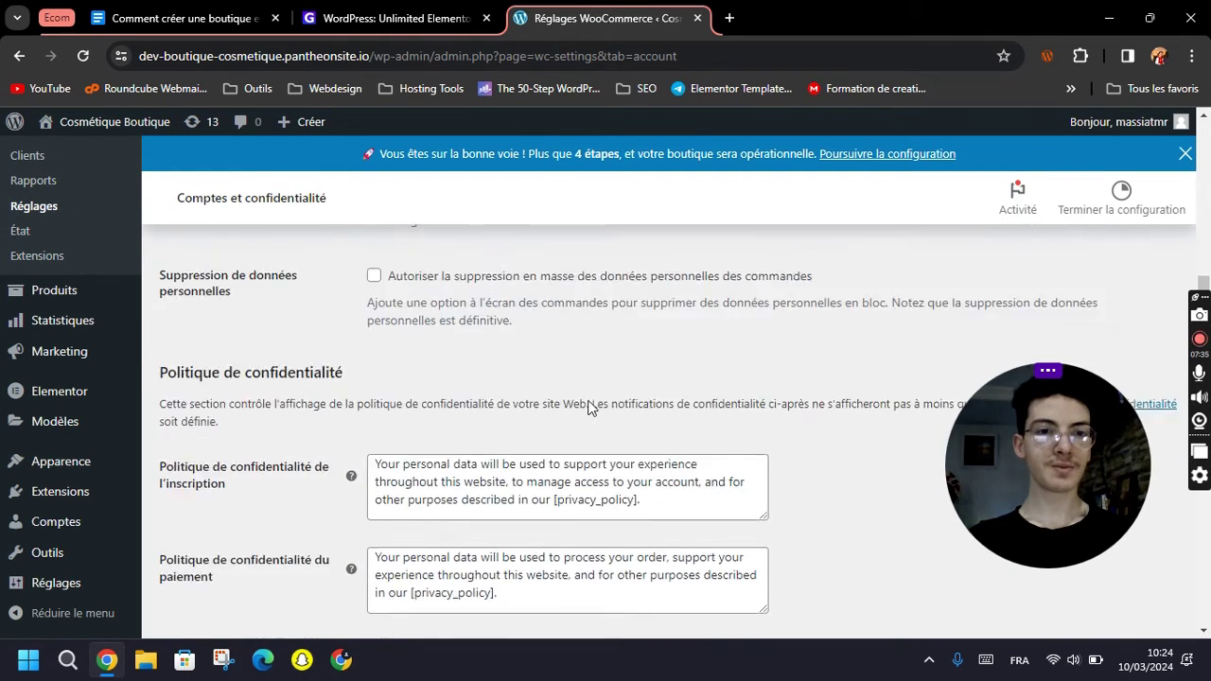
{"action": "left_click", "coordinate": [447, 430]}
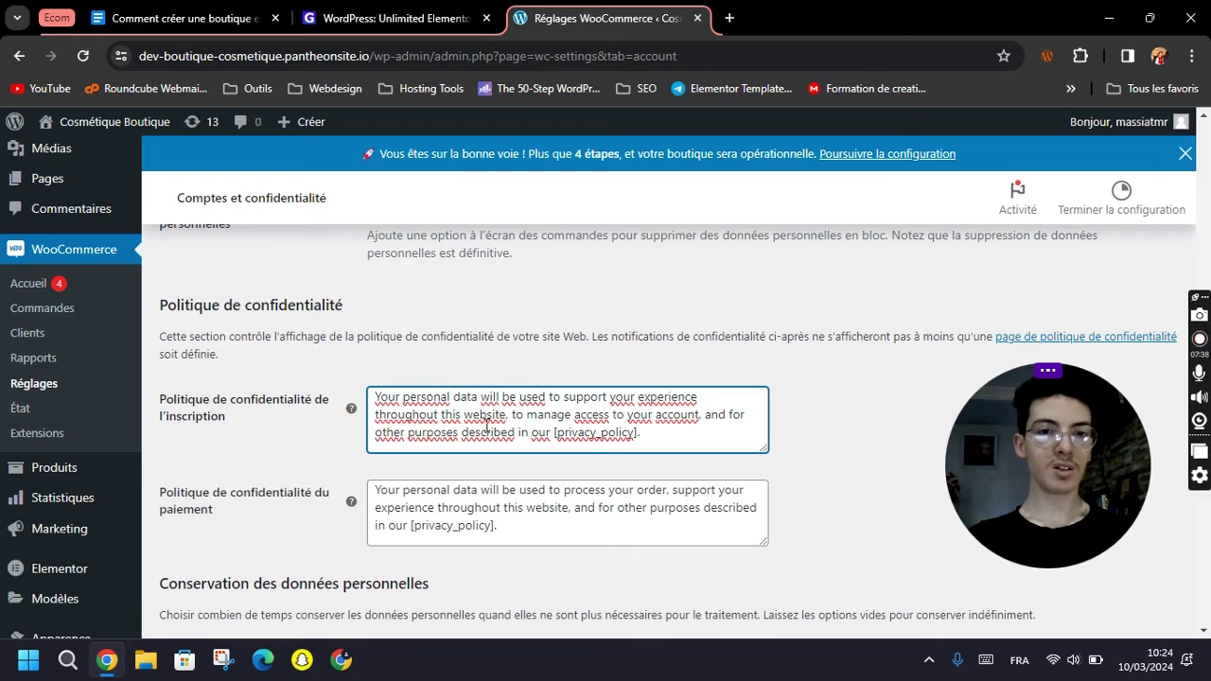
{"action": "scroll", "coordinate": [610, 421], "scroll_direction": "down", "scroll_amount": 1}
{"action": "left_click", "coordinate": [470, 426]}
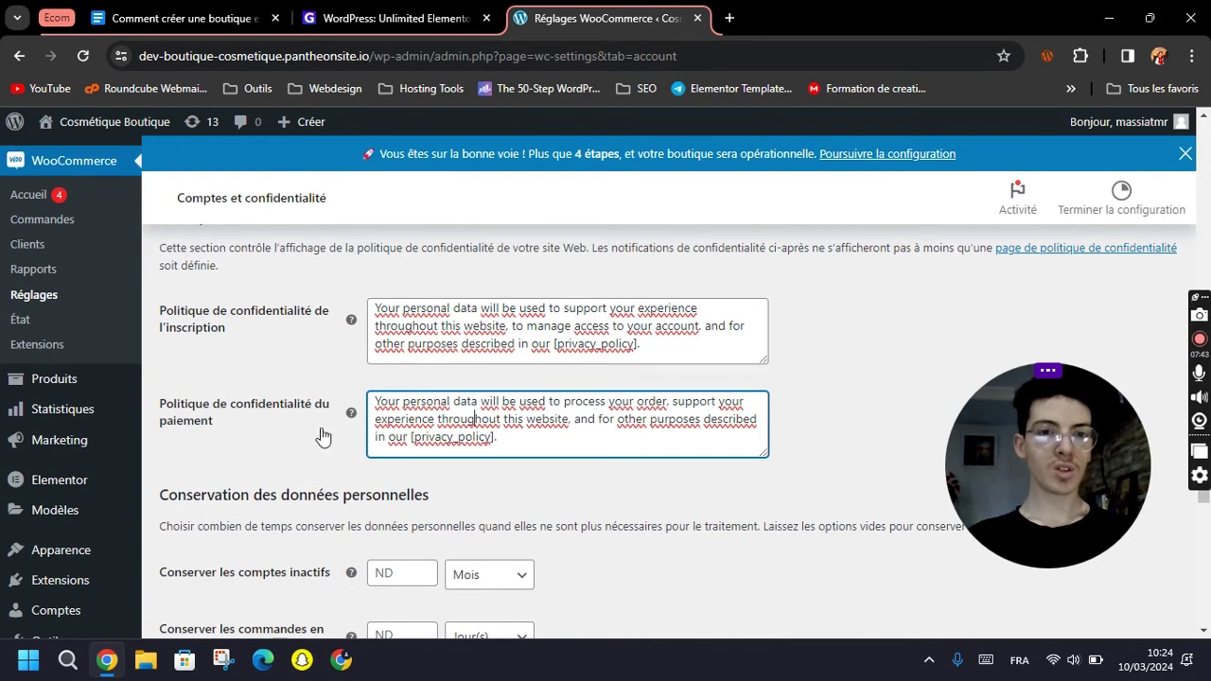
{"action": "scroll", "coordinate": [570, 401], "scroll_direction": "down", "scroll_amount": 3}
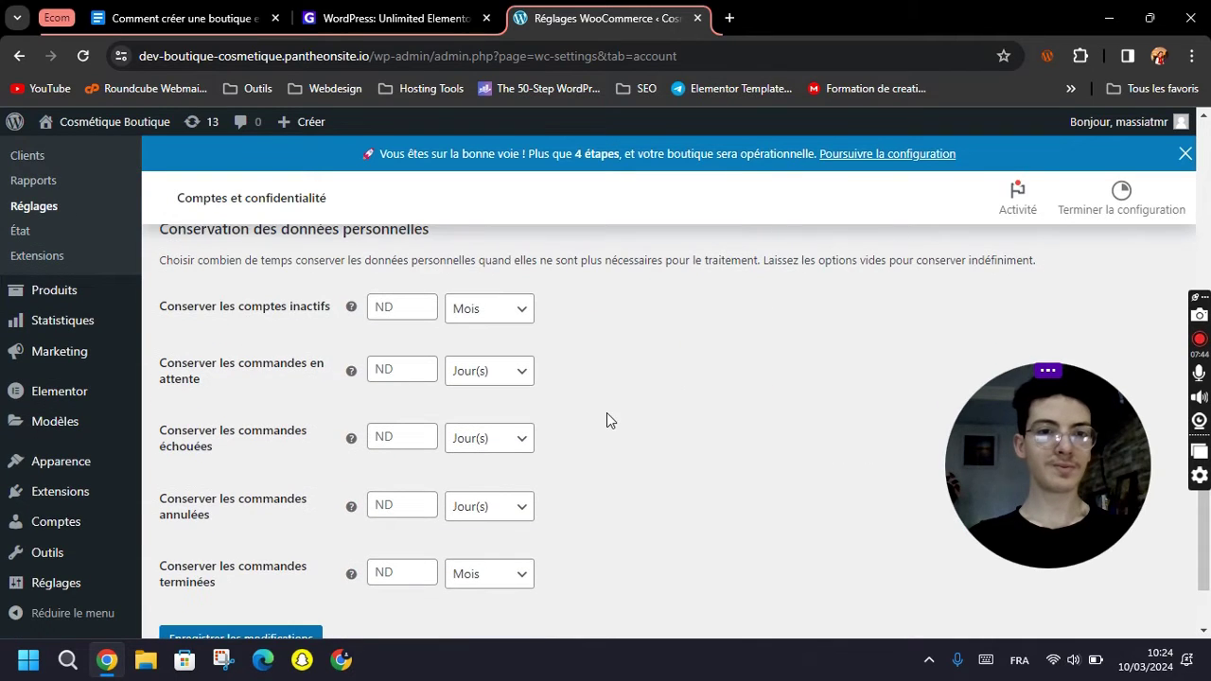
{"action": "scroll", "coordinate": [612, 446], "scroll_direction": "down", "scroll_amount": 1}
{"action": "left_click", "coordinate": [229, 552]}
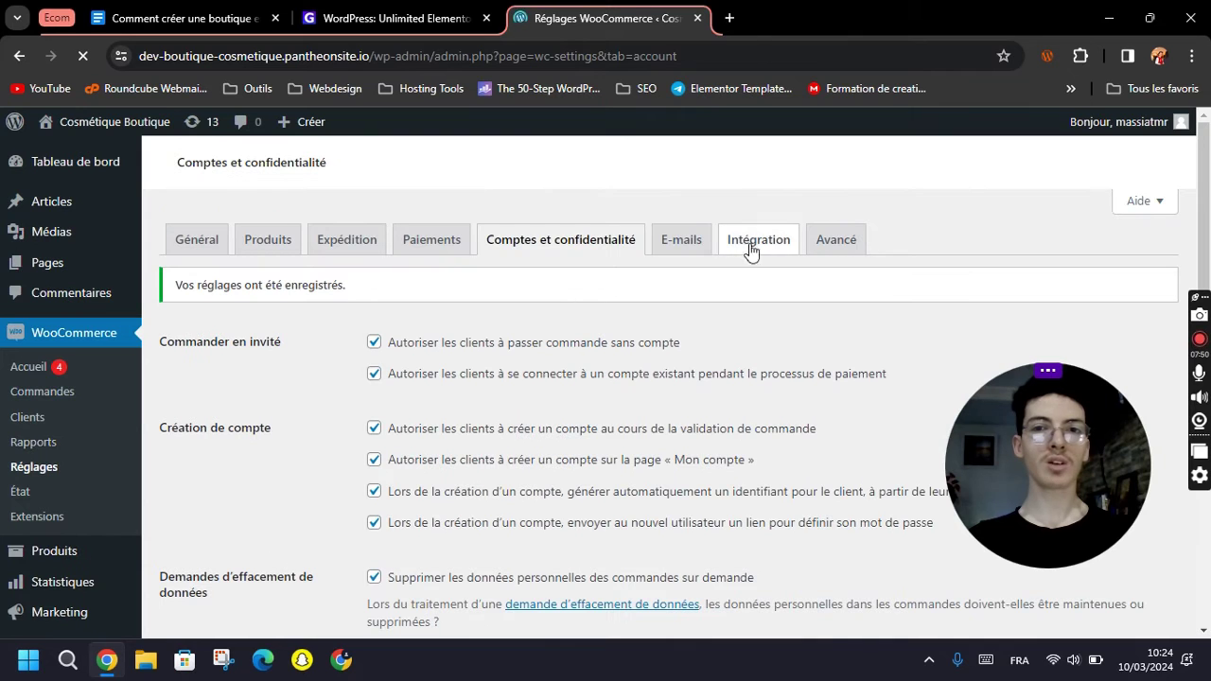
{"action": "left_click", "coordinate": [688, 246]}
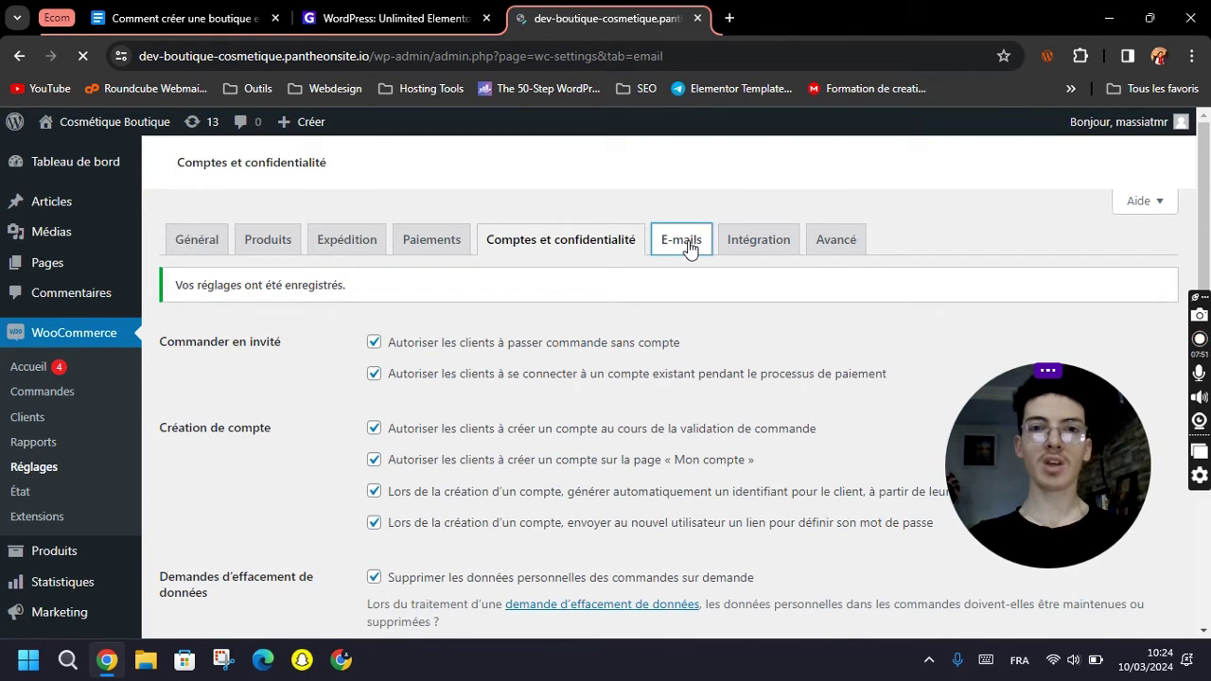
Scroll through the e-mail notification list, sender options and colour fields.
{"action": "scroll", "coordinate": [398, 386], "scroll_direction": "down", "scroll_amount": 3}
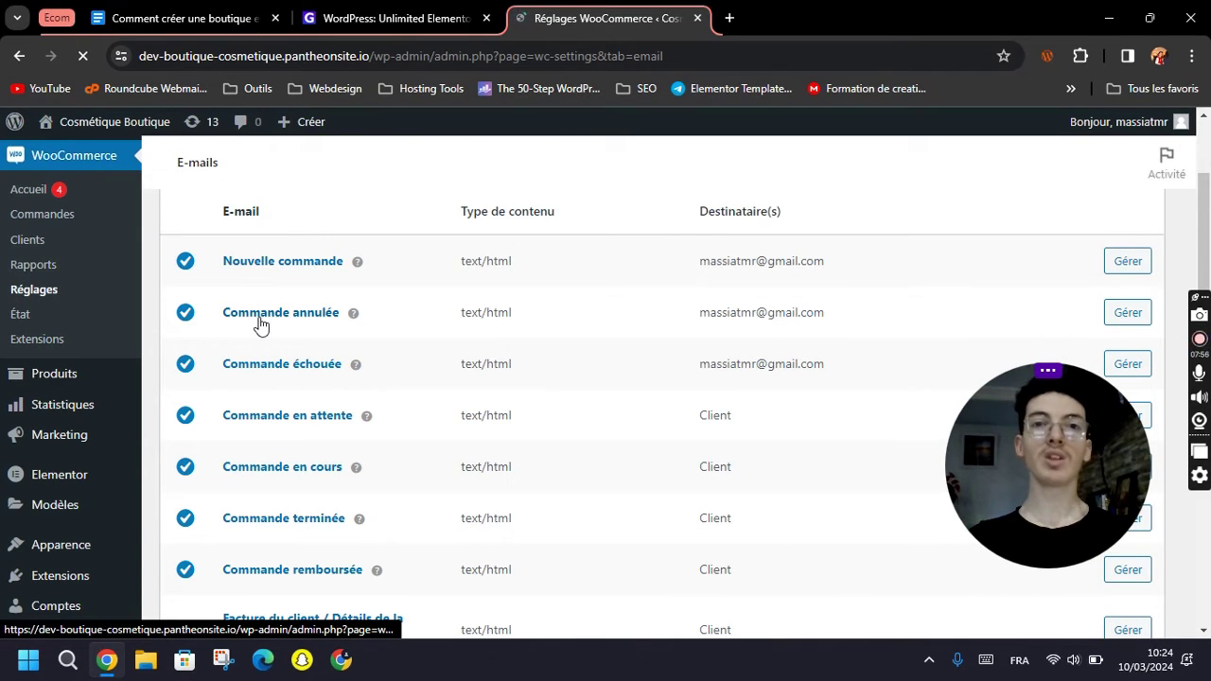
{"action": "scroll", "coordinate": [270, 456], "scroll_direction": "down", "scroll_amount": 3}
{"action": "scroll", "coordinate": [284, 454], "scroll_direction": "down", "scroll_amount": 7}
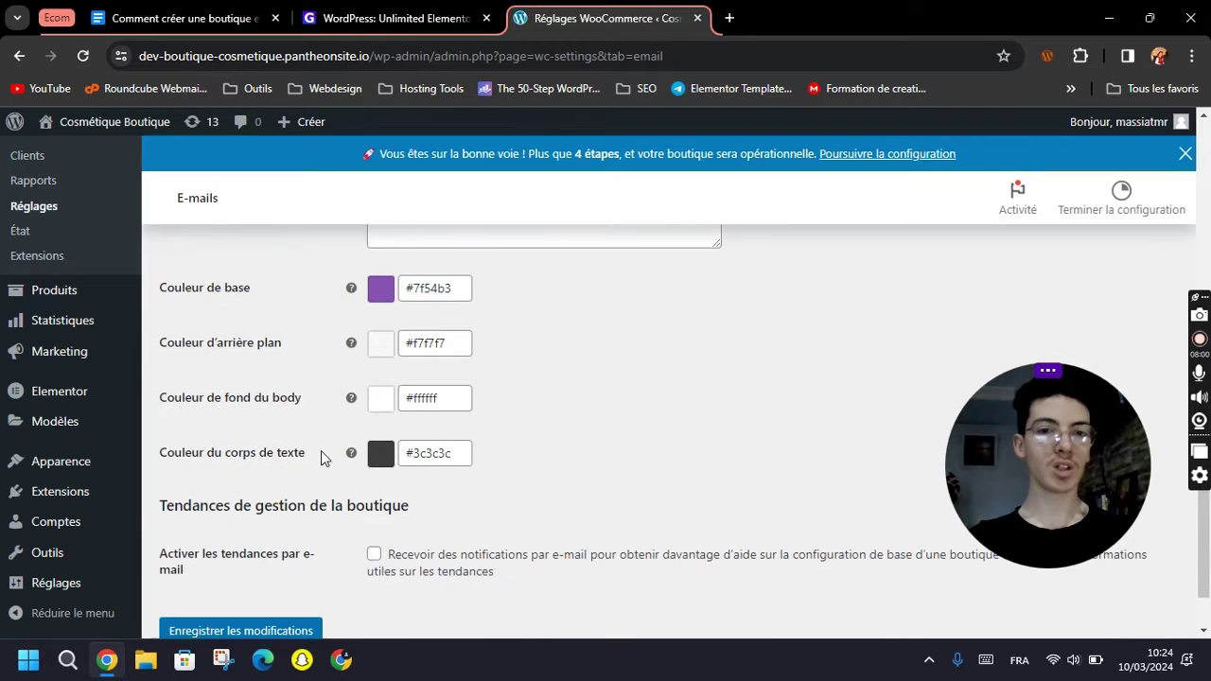
{"action": "scroll", "coordinate": [289, 417], "scroll_direction": "up", "scroll_amount": 10}
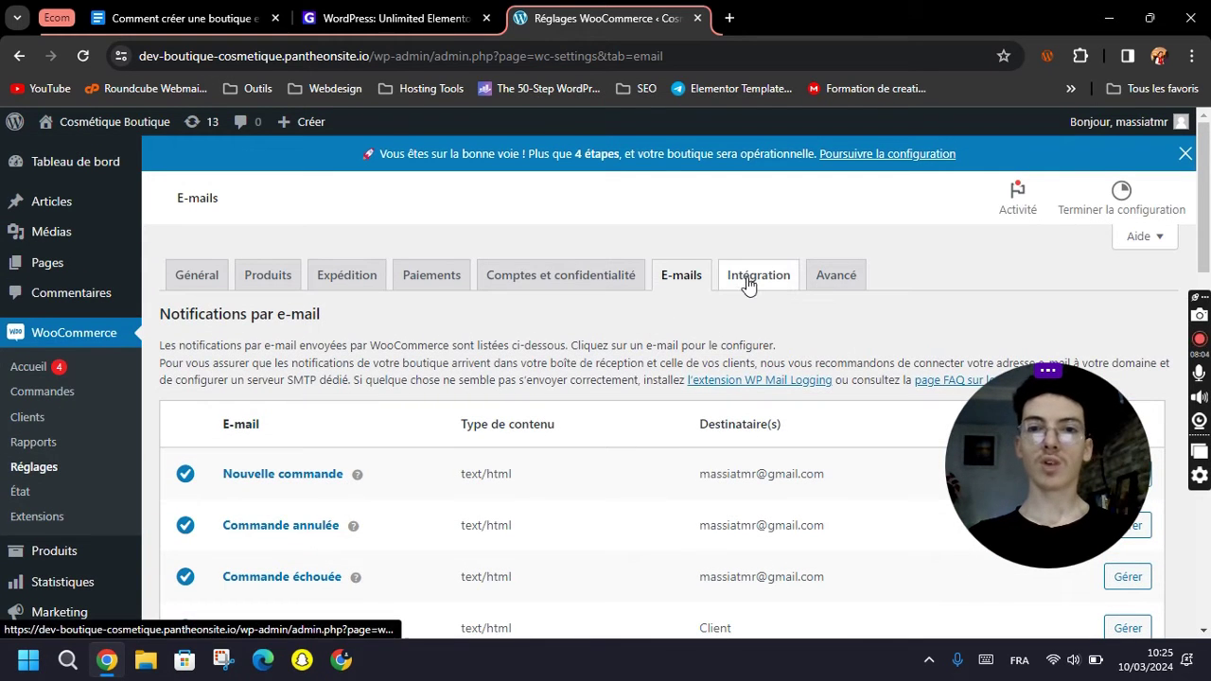
In the Avancé settings, set Accueil (ID : 9) as the Conditions générales de vente page and save.
{"action": "left_click", "coordinate": [748, 280]}
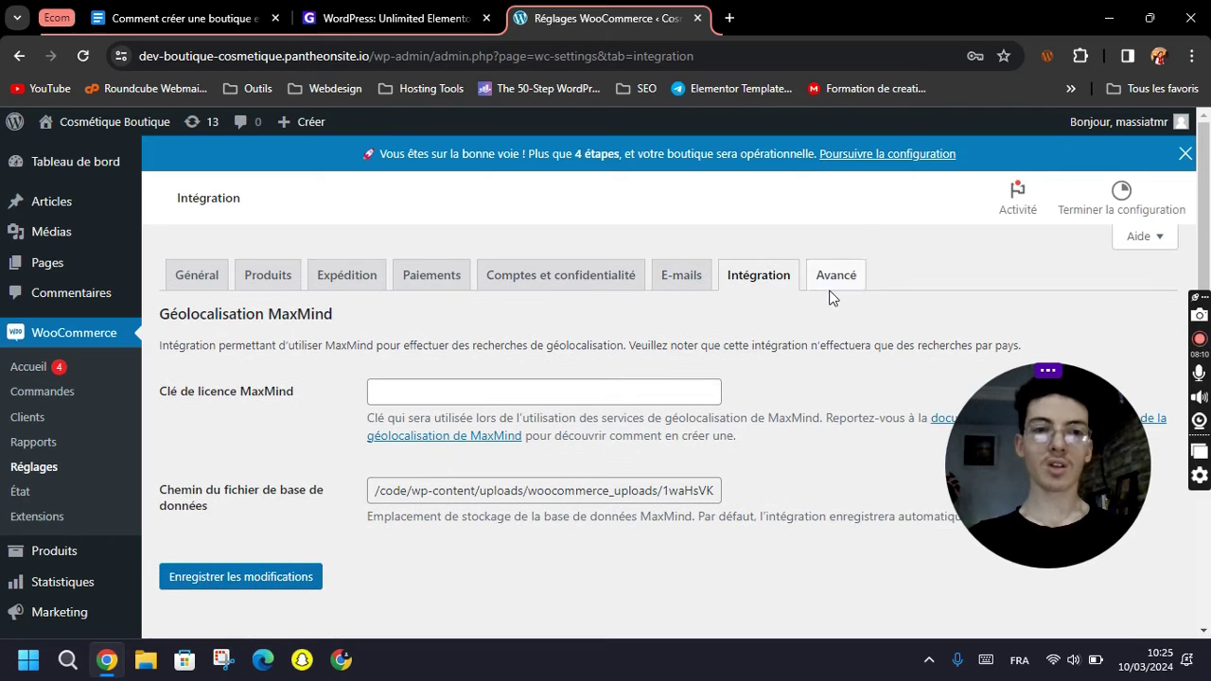
{"action": "left_click", "coordinate": [837, 284]}
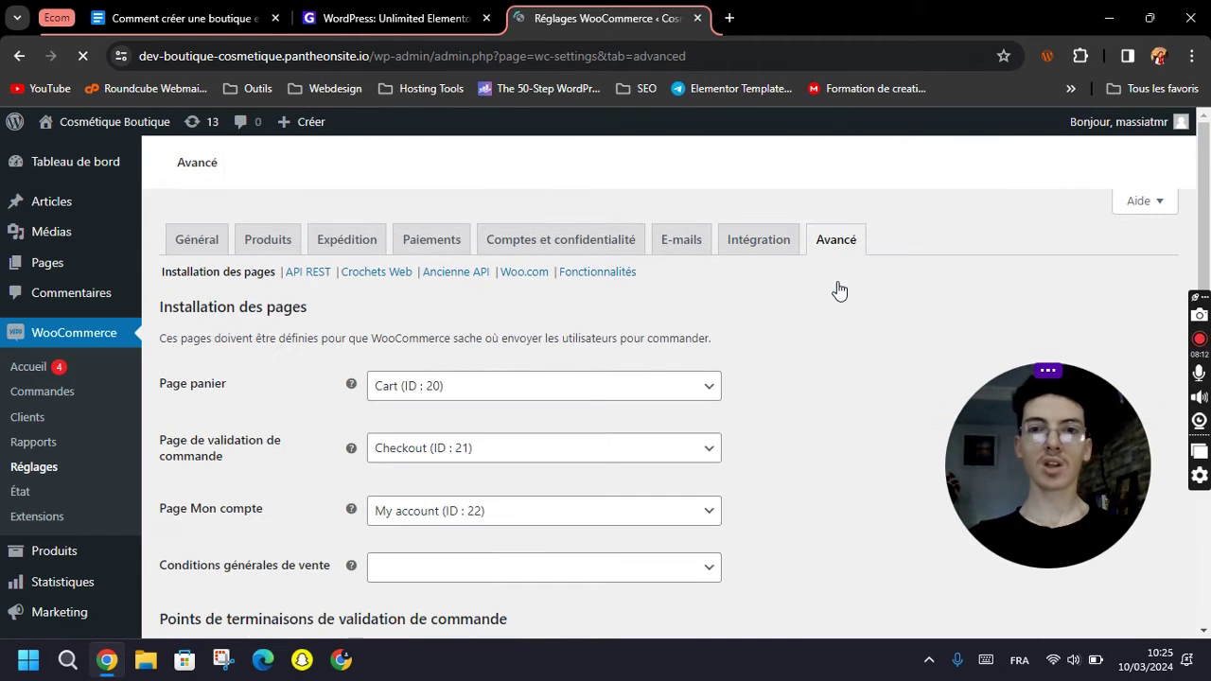
{"action": "scroll", "coordinate": [819, 317], "scroll_direction": "down", "scroll_amount": 2}
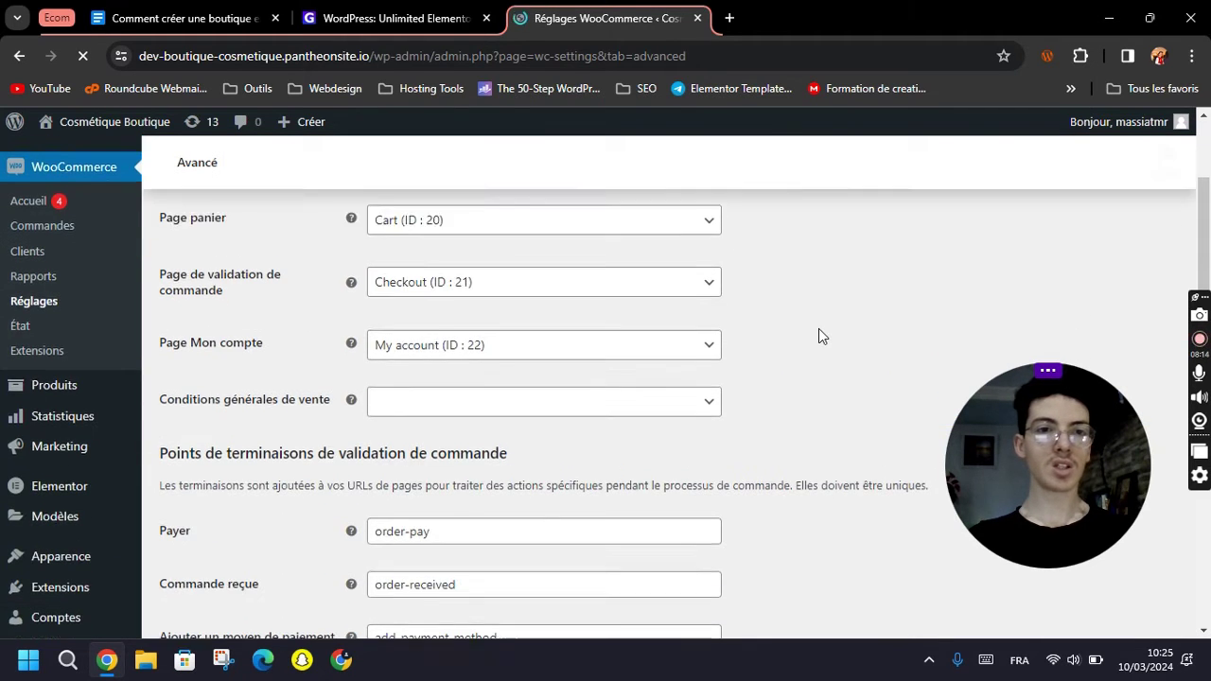
{"action": "scroll", "coordinate": [232, 284], "scroll_direction": "up", "scroll_amount": 2}
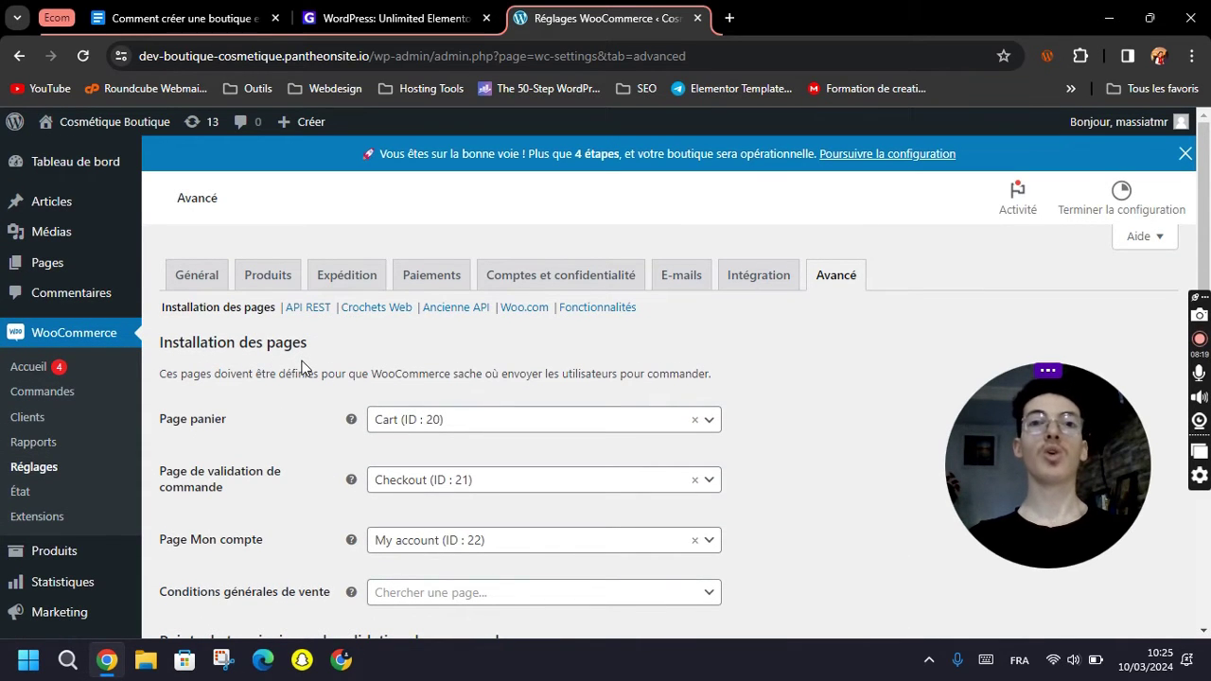
{"action": "scroll", "coordinate": [262, 393], "scroll_direction": "down", "scroll_amount": 1}
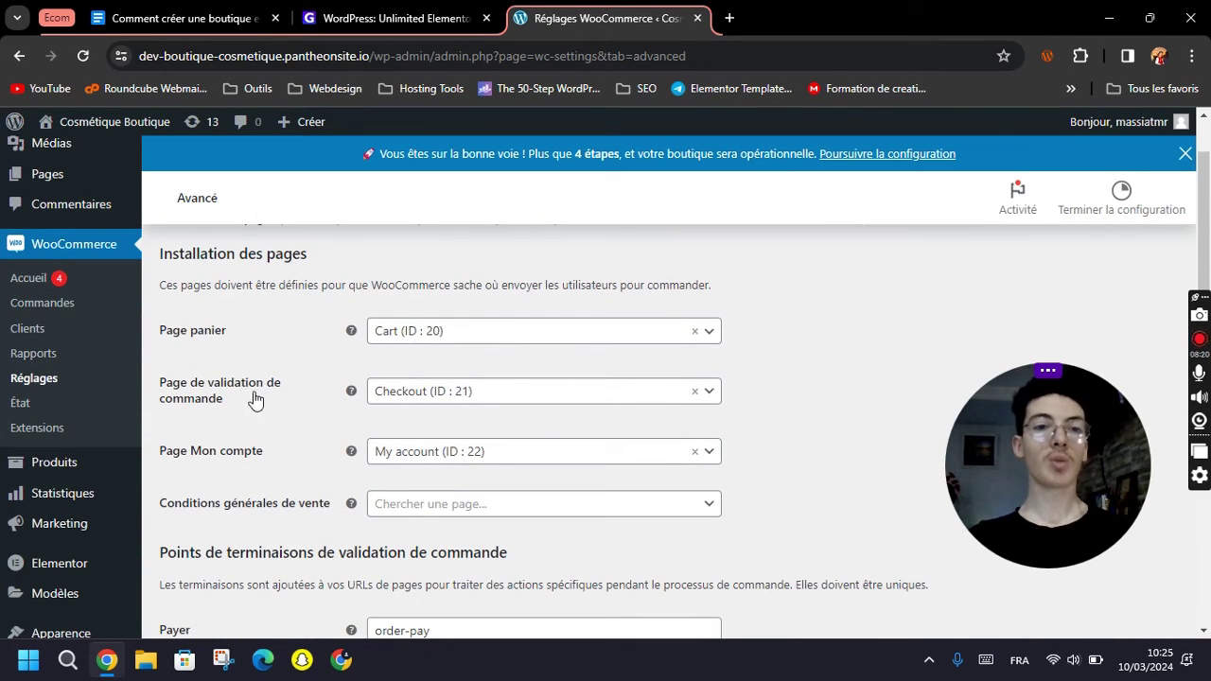
{"action": "scroll", "coordinate": [272, 400], "scroll_direction": "down", "scroll_amount": 1}
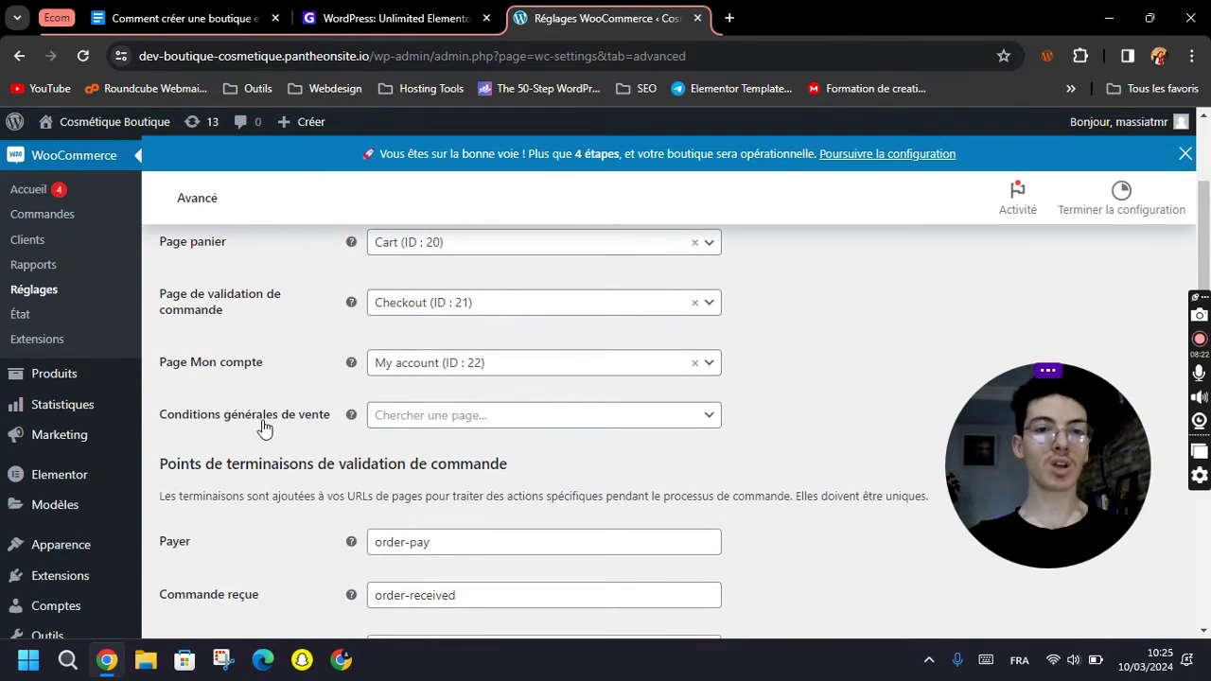
{"action": "left_click", "coordinate": [447, 425]}
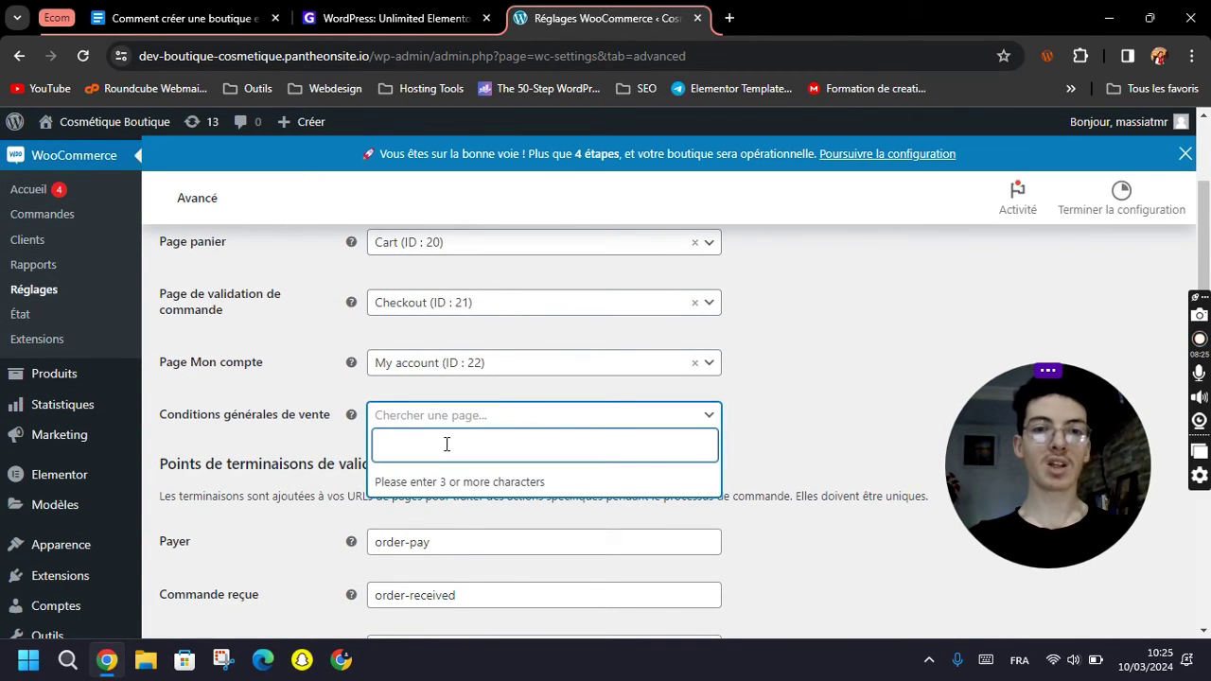
{"action": "type", "text": "acc"}
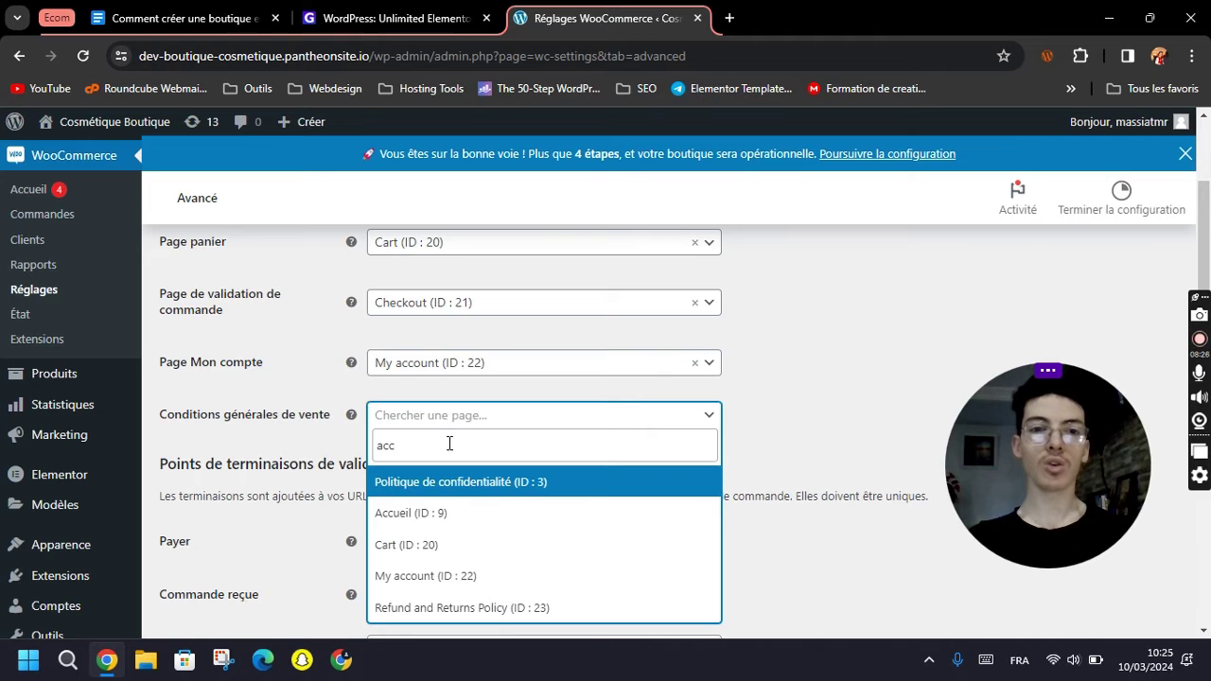
{"action": "left_click", "coordinate": [413, 513]}
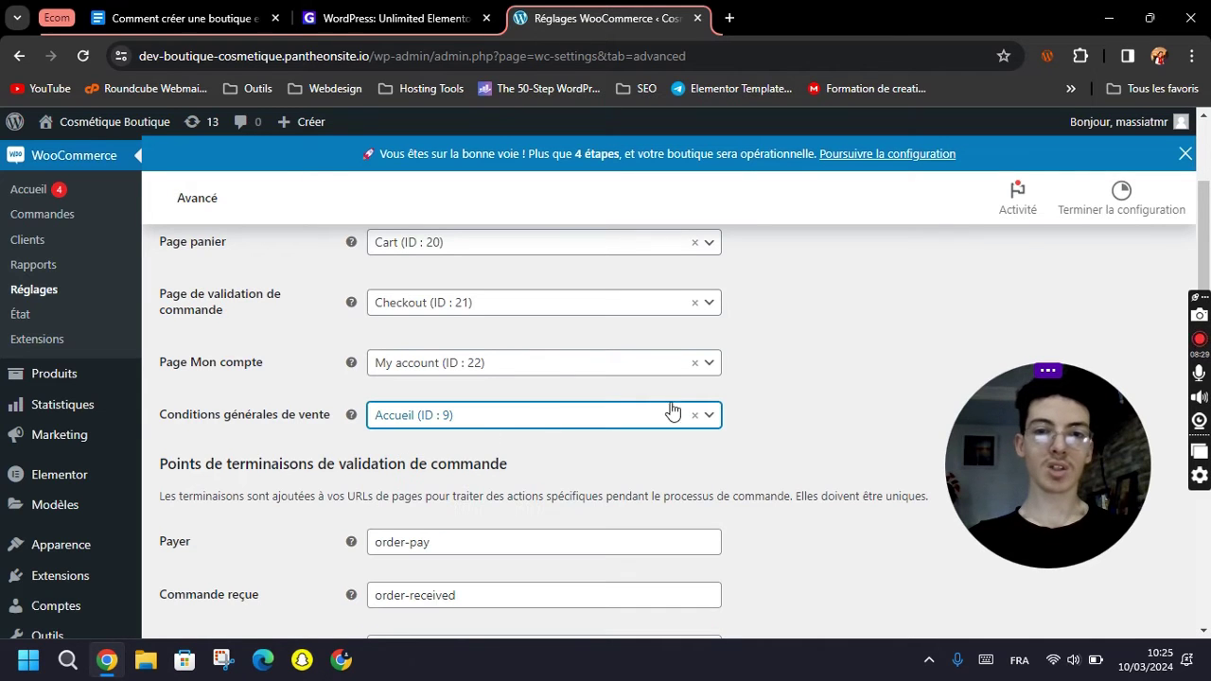
{"action": "scroll", "coordinate": [790, 397], "scroll_direction": "down", "scroll_amount": 3}
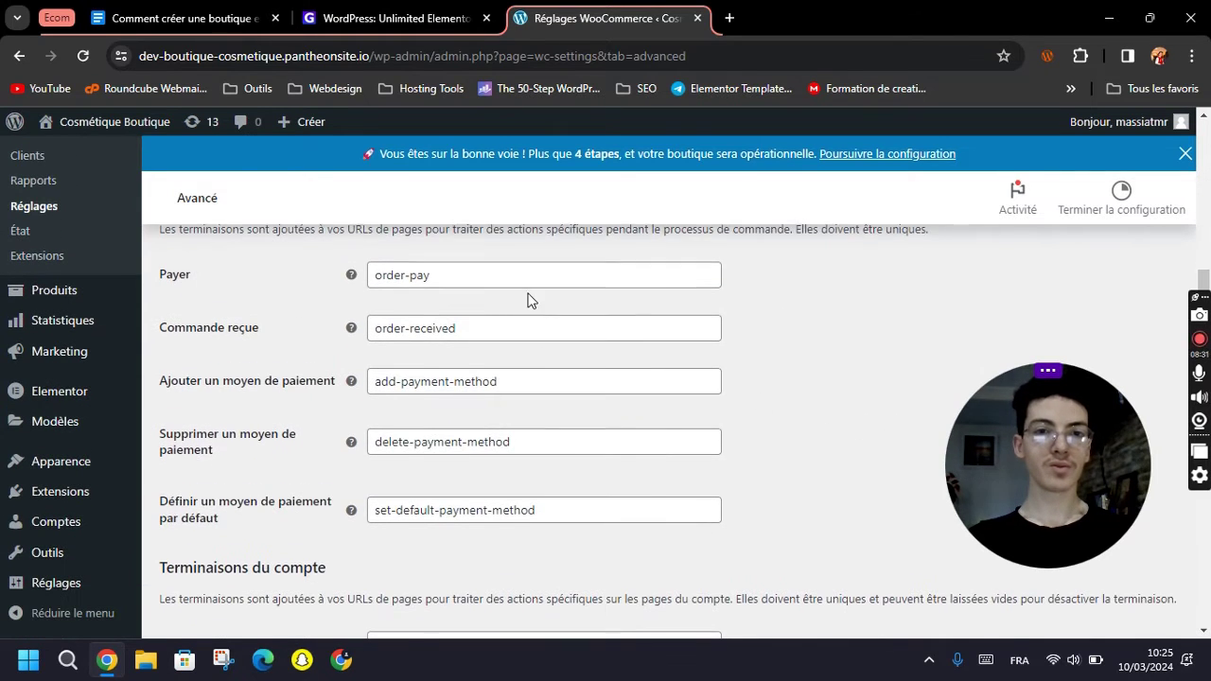
{"action": "scroll", "coordinate": [425, 434], "scroll_direction": "down", "scroll_amount": 5}
{"action": "left_click", "coordinate": [267, 547]}
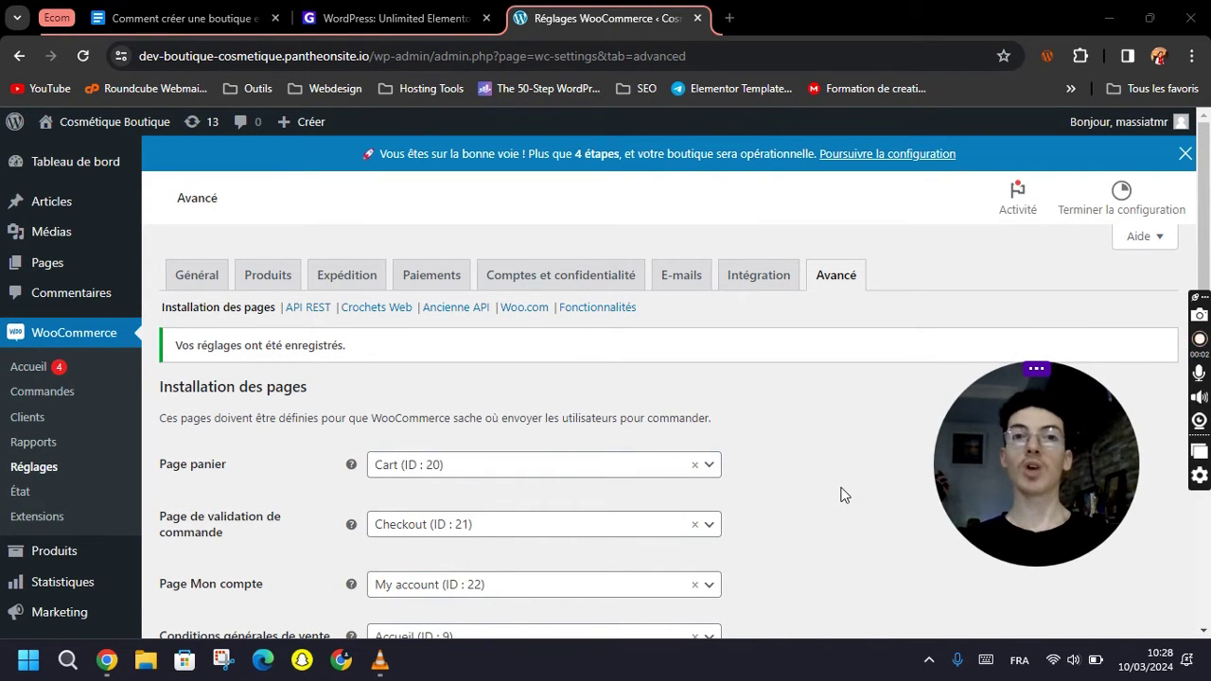
Go to the Produits list and start a new product via 'Créer un produit'.
{"action": "mouse_move", "coordinate": [53, 172]}
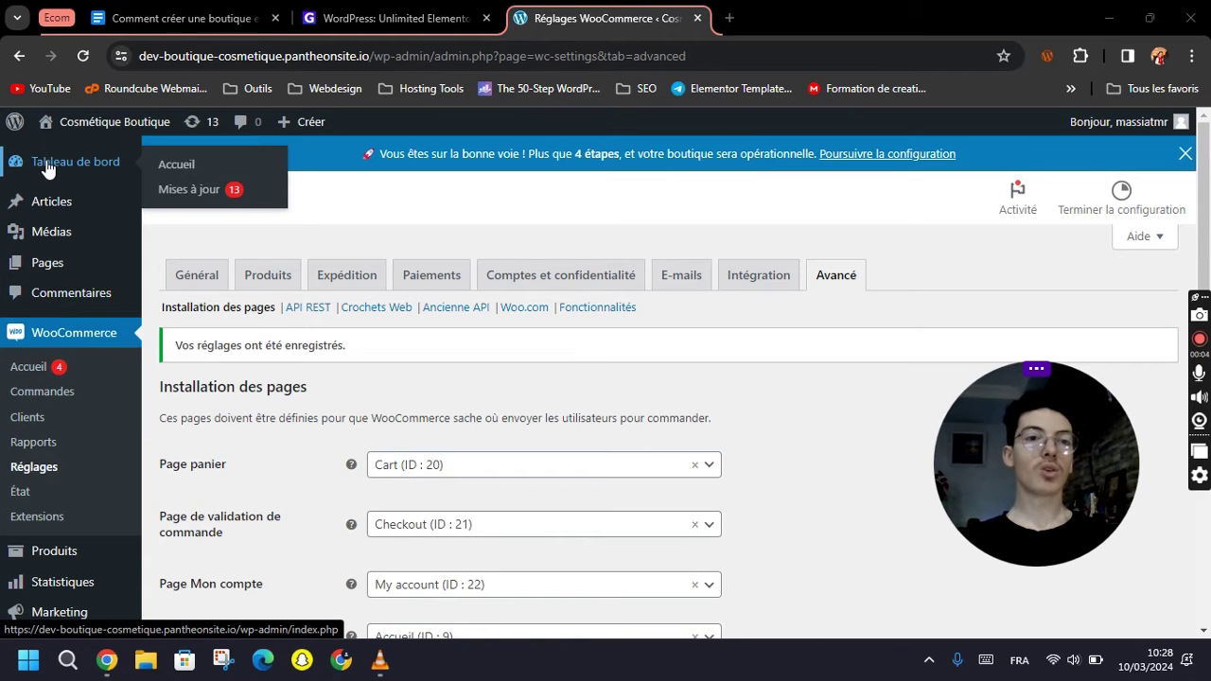
{"action": "scroll", "coordinate": [67, 372], "scroll_direction": "down", "scroll_amount": 1}
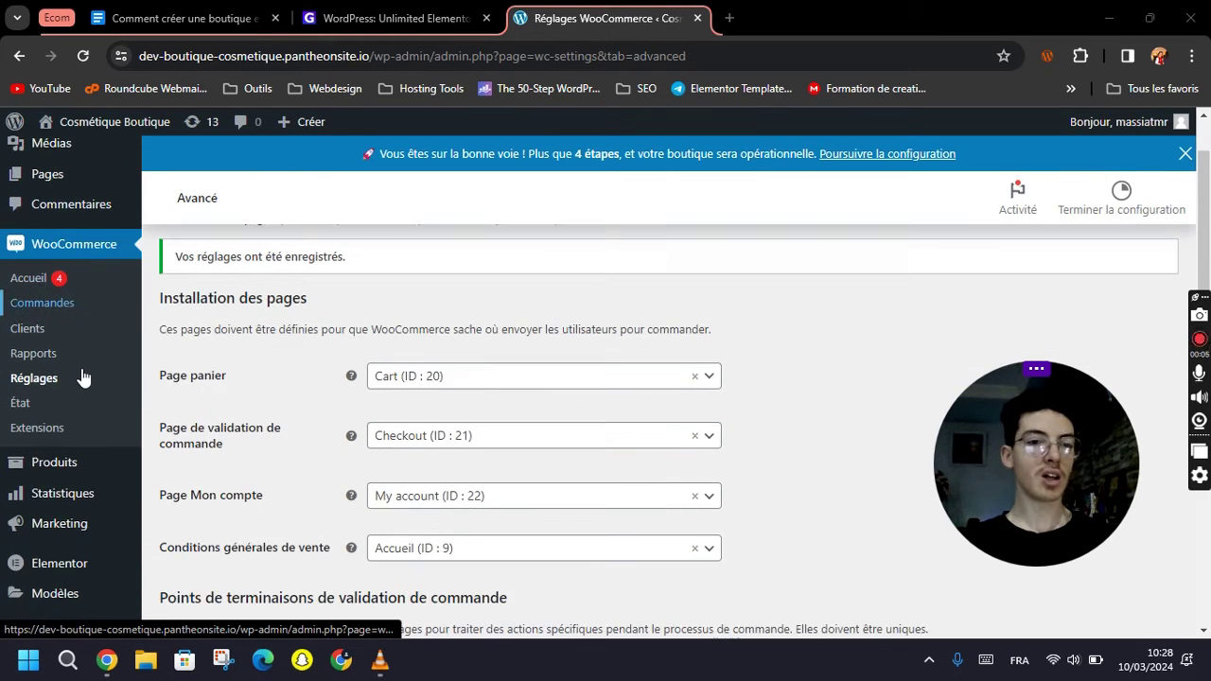
{"action": "mouse_move", "coordinate": [67, 462]}
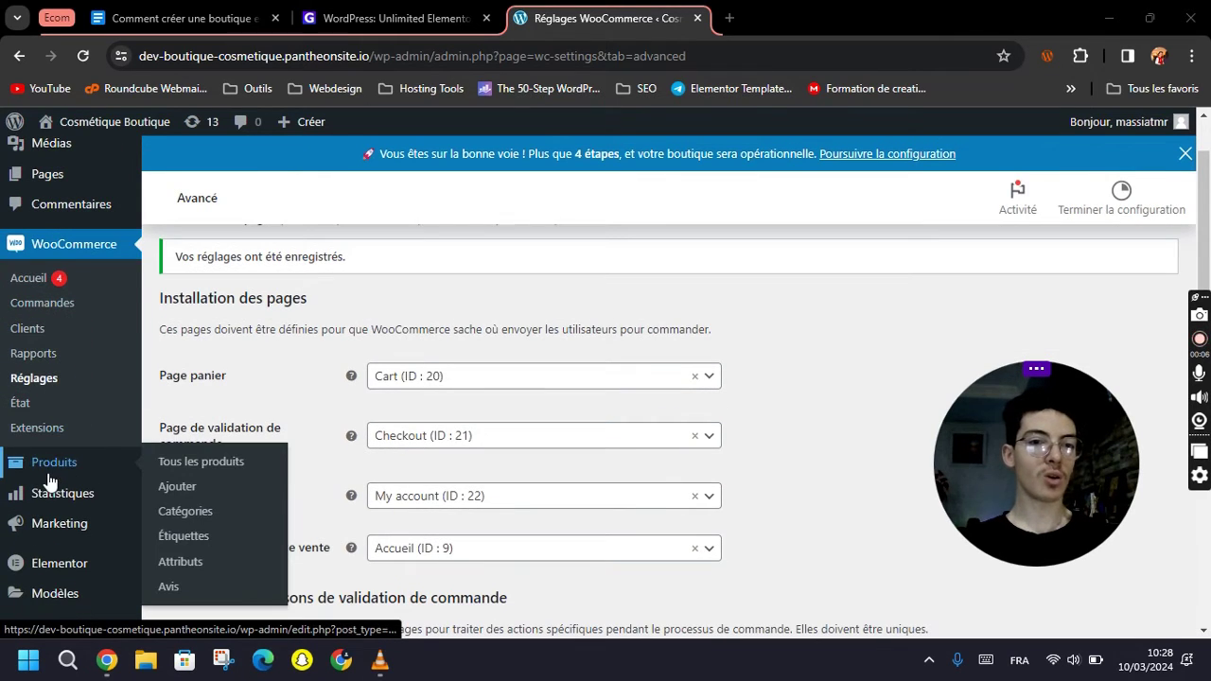
{"action": "left_click", "coordinate": [199, 470]}
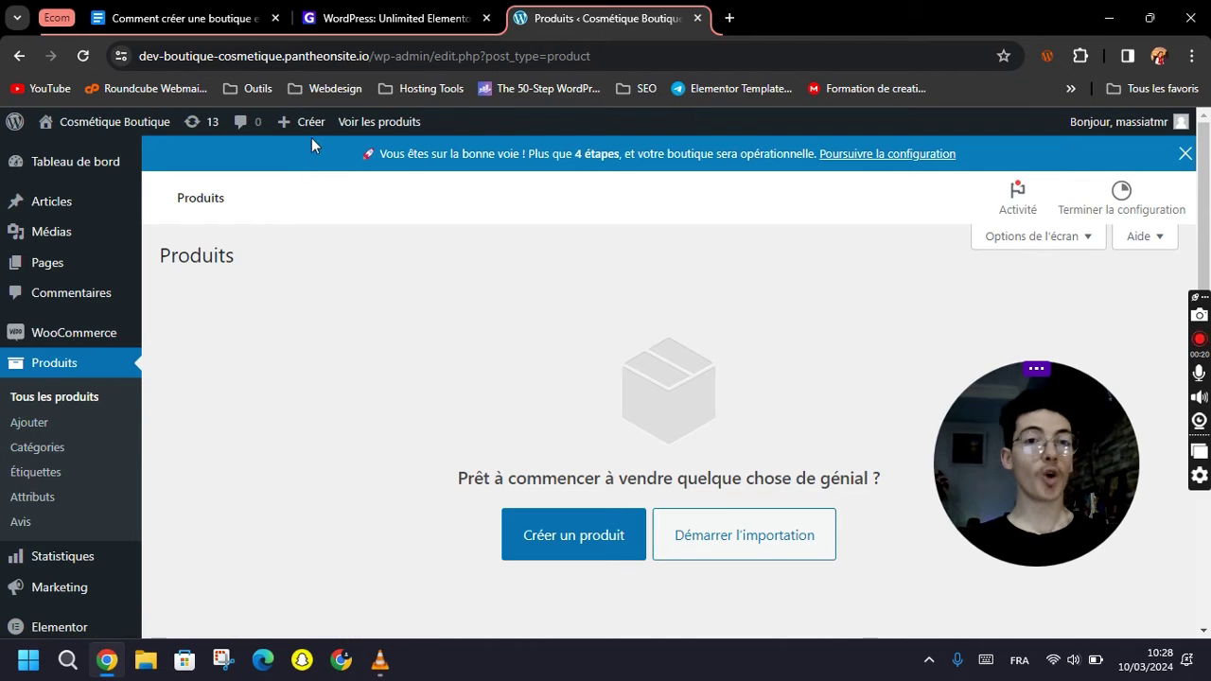
{"action": "mouse_move", "coordinate": [301, 122]}
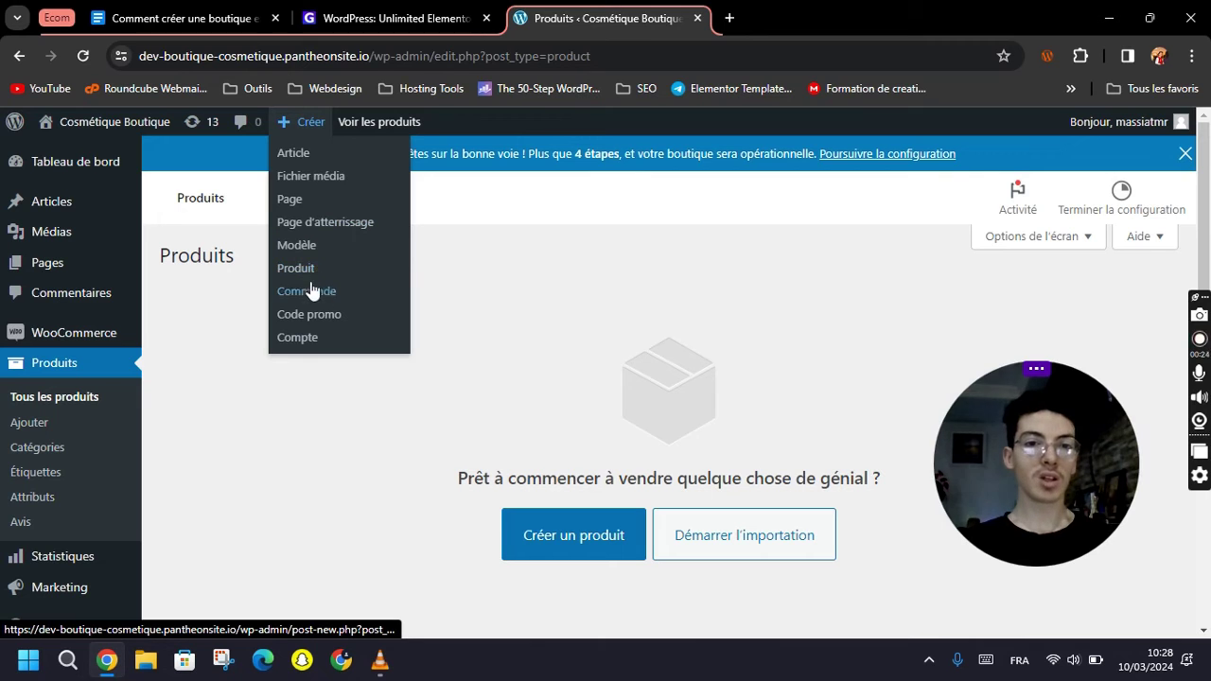
{"action": "left_click", "coordinate": [567, 536]}
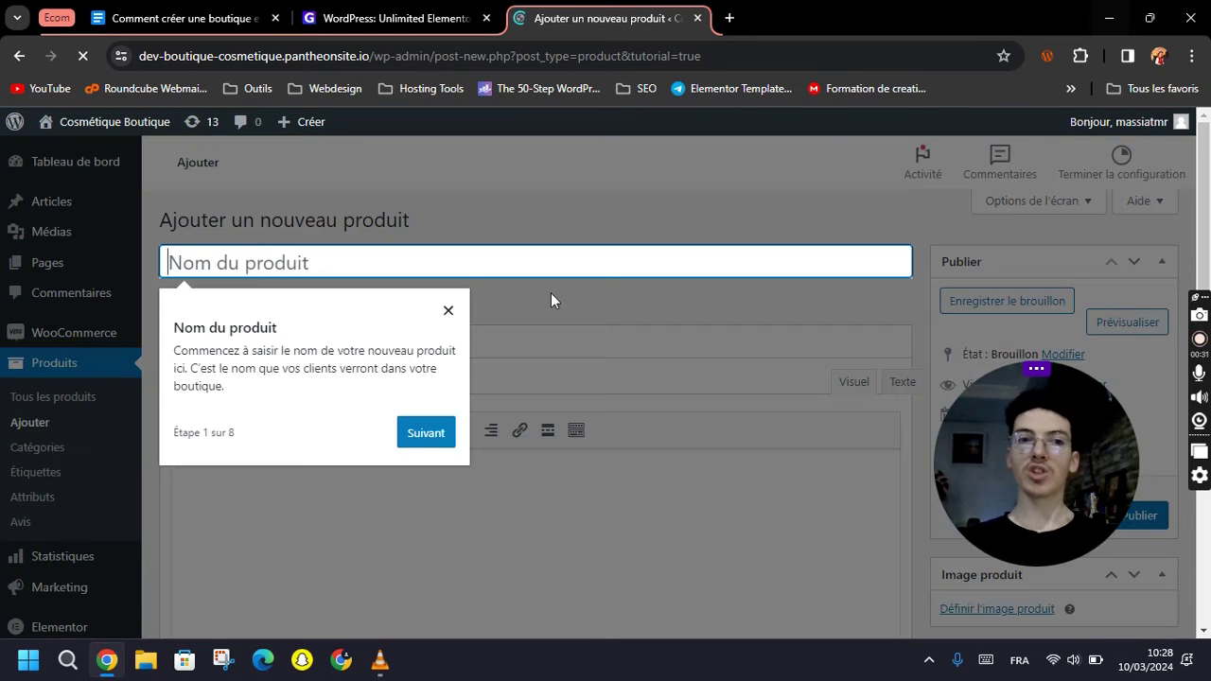
Name the product 'Lolita Lempicka Mon Premier Parfum EDP 100ml', pasted from the notes.
{"action": "left_click", "coordinate": [448, 310]}
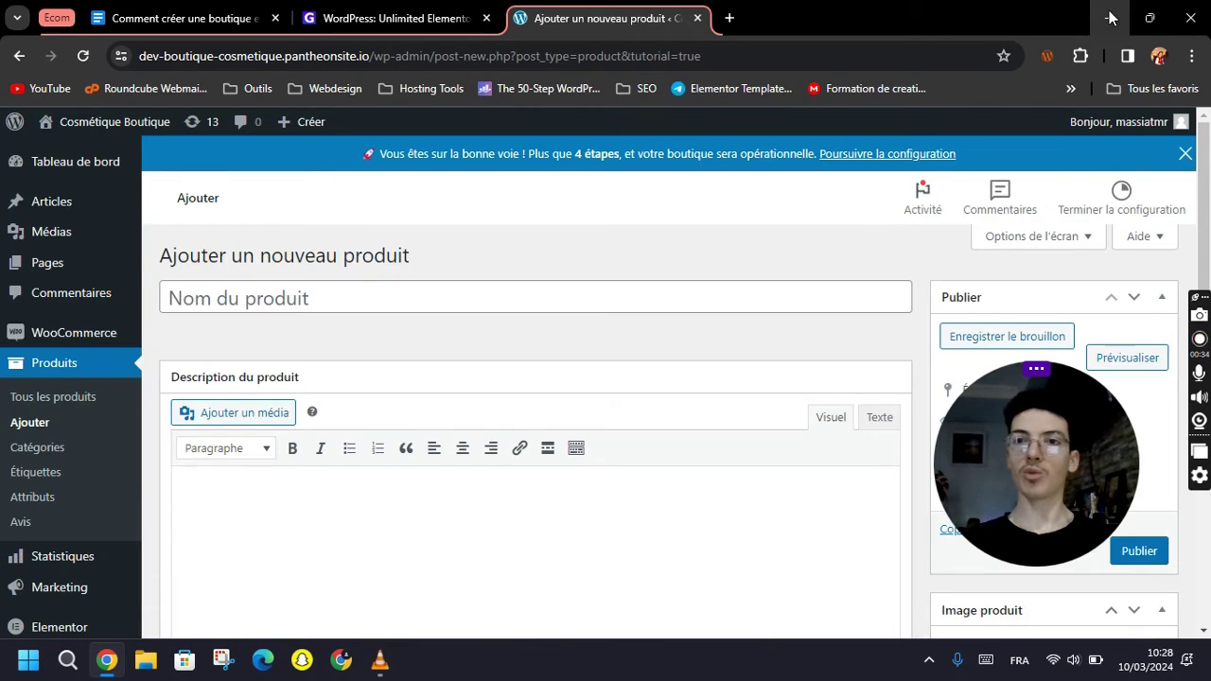
{"action": "left_click", "coordinate": [1109, 18]}
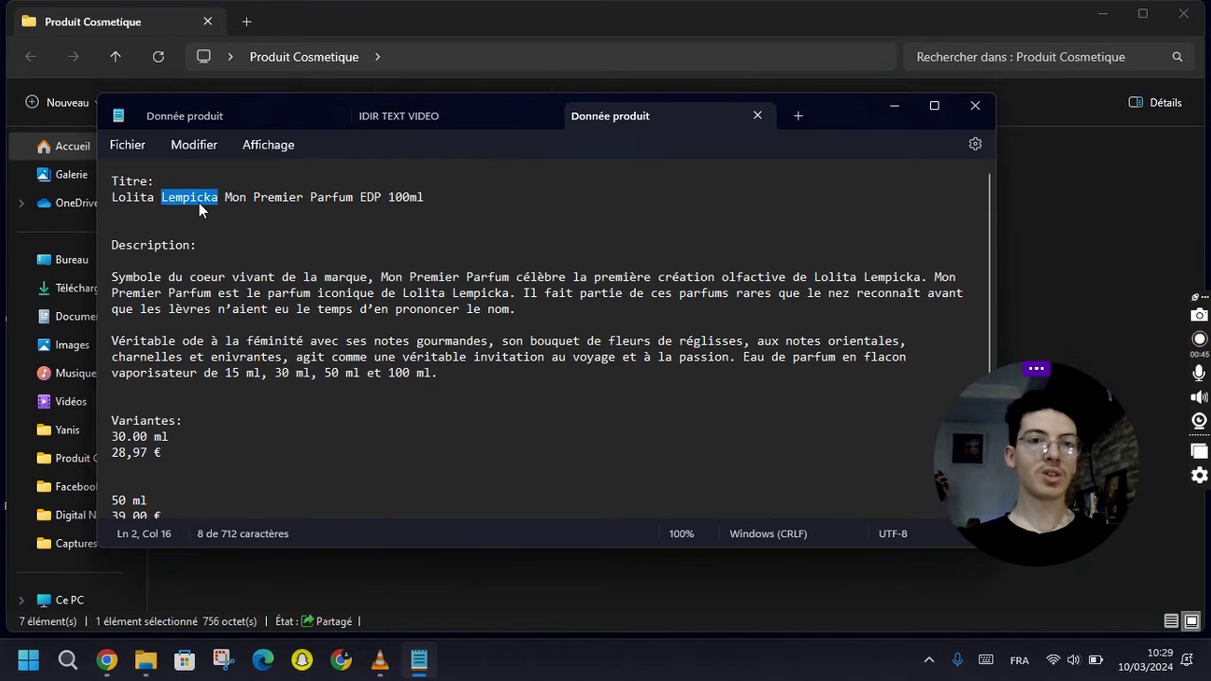
{"action": "triple_click", "coordinate": [199, 201]}
{"action": "key", "text": "ctrl+c"}
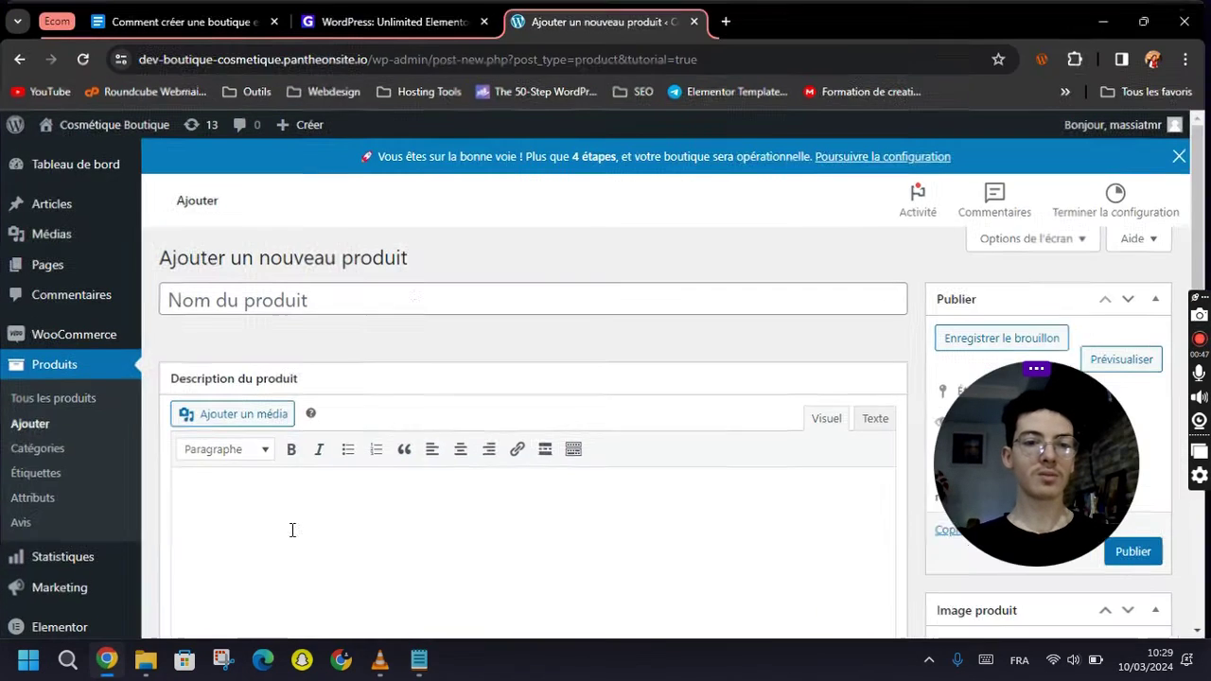
{"action": "left_click", "coordinate": [107, 660]}
{"action": "left_click", "coordinate": [398, 301]}
{"action": "key", "text": "ctrl+v"}
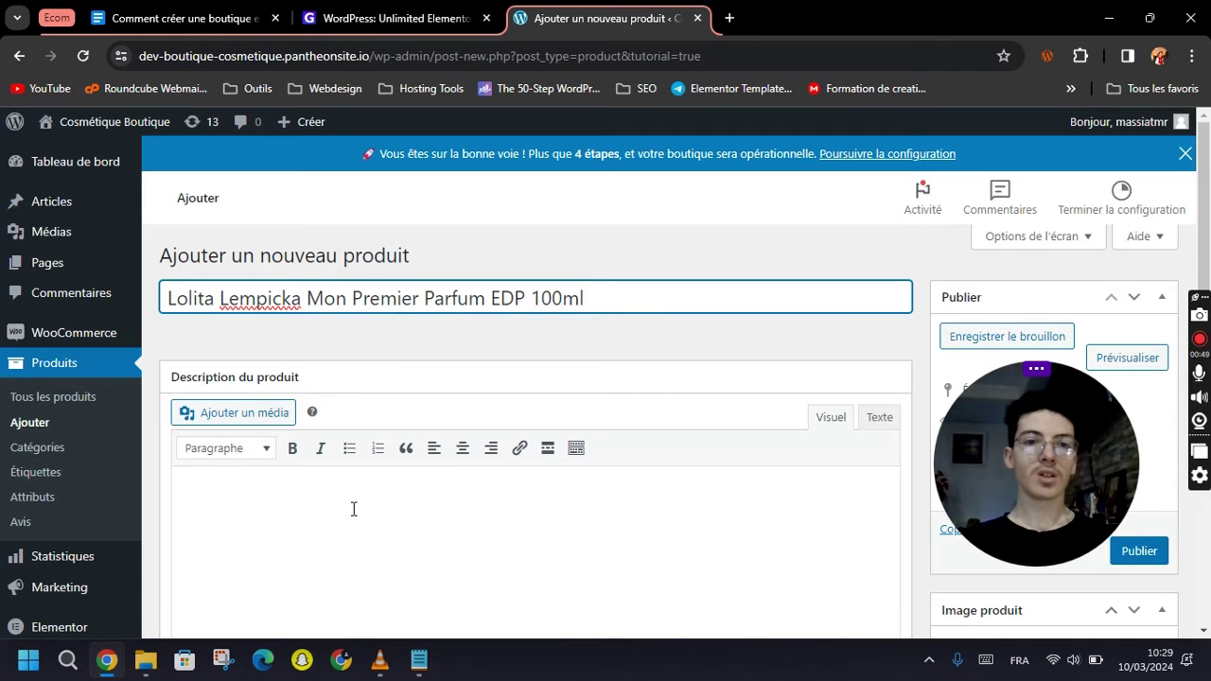
Paste the two perfume description paragraphs from the notes into the description editor.
{"action": "left_click", "coordinate": [353, 509]}
{"action": "scroll", "coordinate": [351, 505], "scroll_direction": "down", "scroll_amount": 2}
{"action": "left_click", "coordinate": [419, 659]}
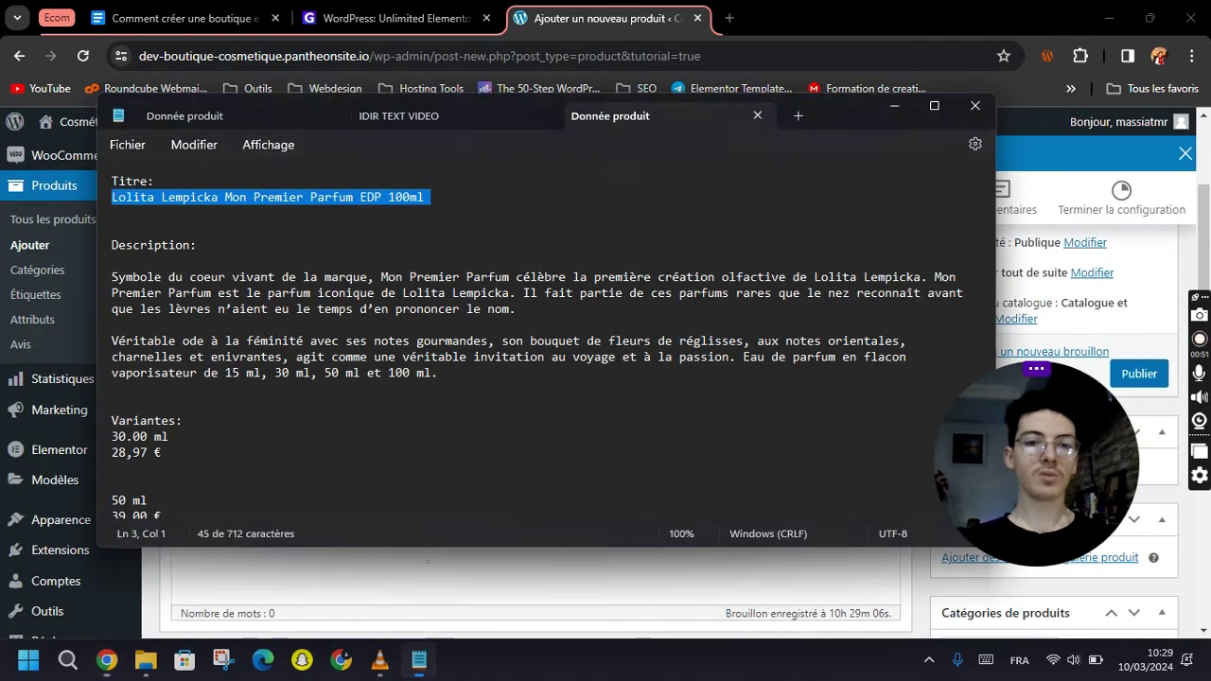
{"action": "left_click_drag", "start_coordinate": [547, 312], "coordinate": [371, 309]}
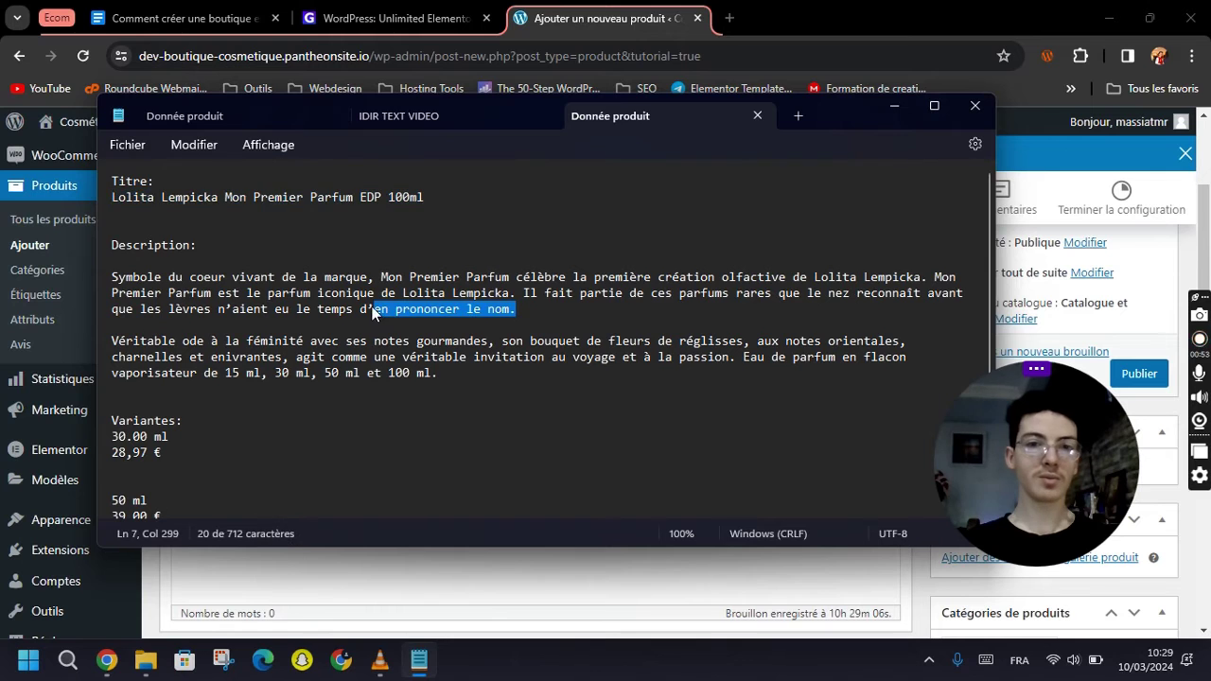
{"action": "left_click_drag", "start_coordinate": [482, 379], "coordinate": [111, 277]}
{"action": "key", "text": "ctrl+c"}
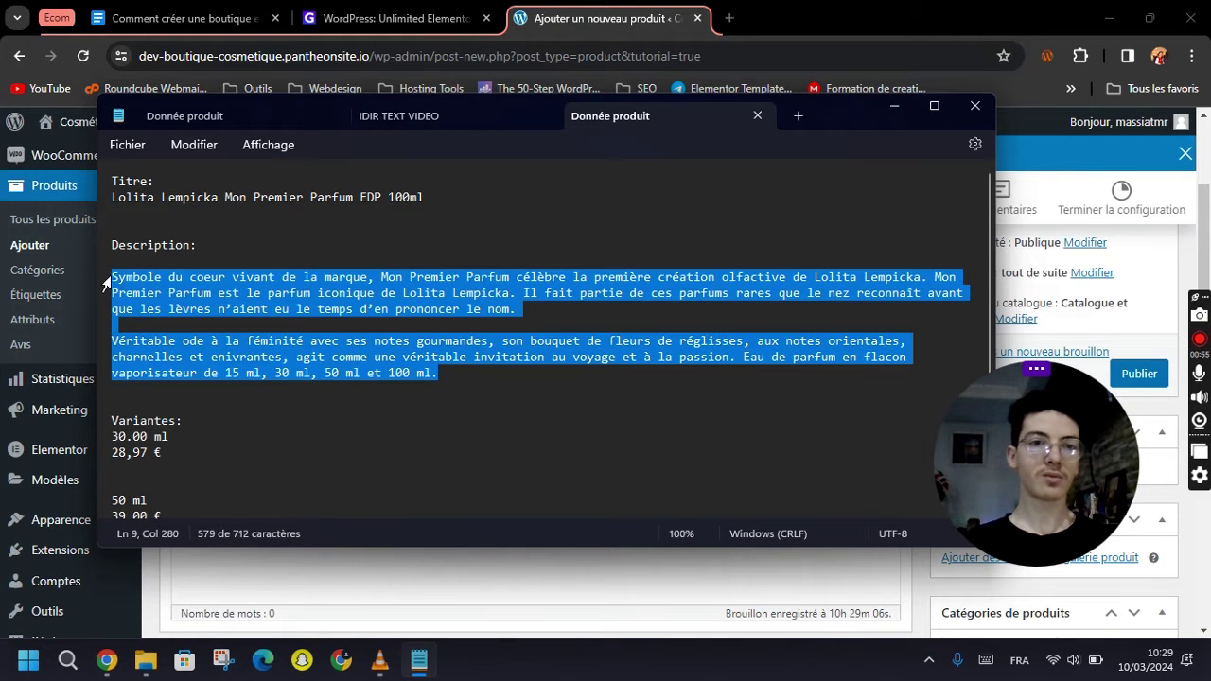
{"action": "left_click", "coordinate": [594, 7]}
{"action": "key", "text": "ctrl+v"}
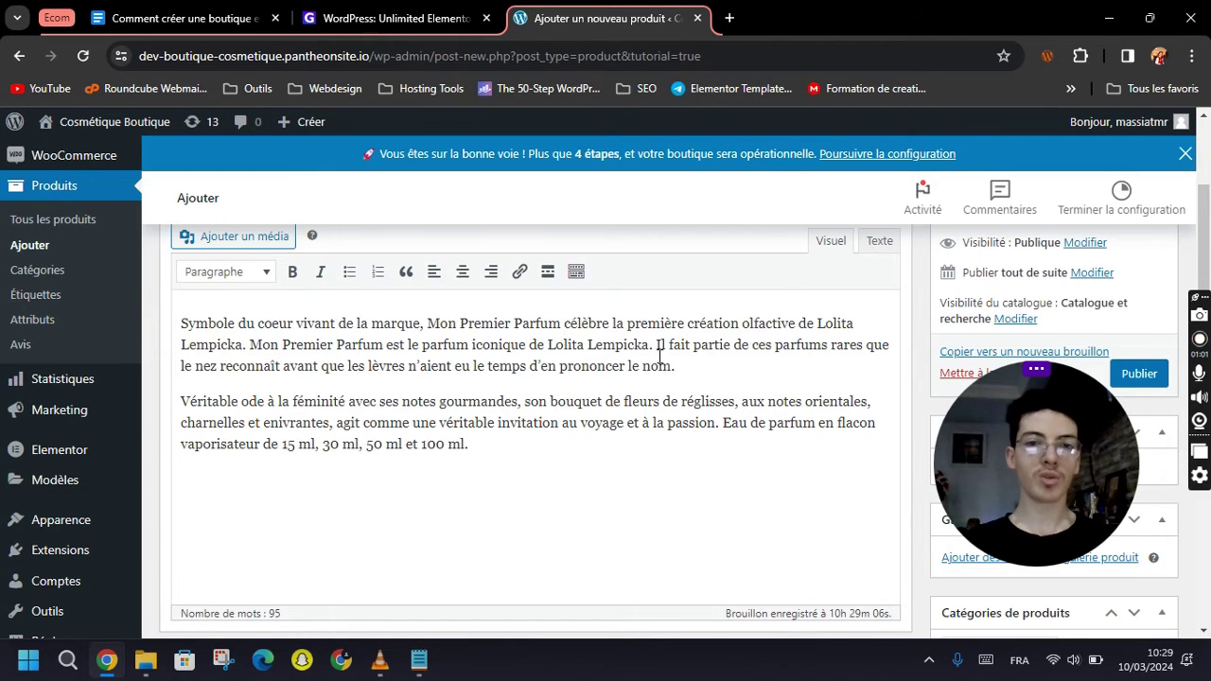
Insert a bulleted list of avantage 1–3 after the first description paragraph.
{"action": "key", "text": "Return"}
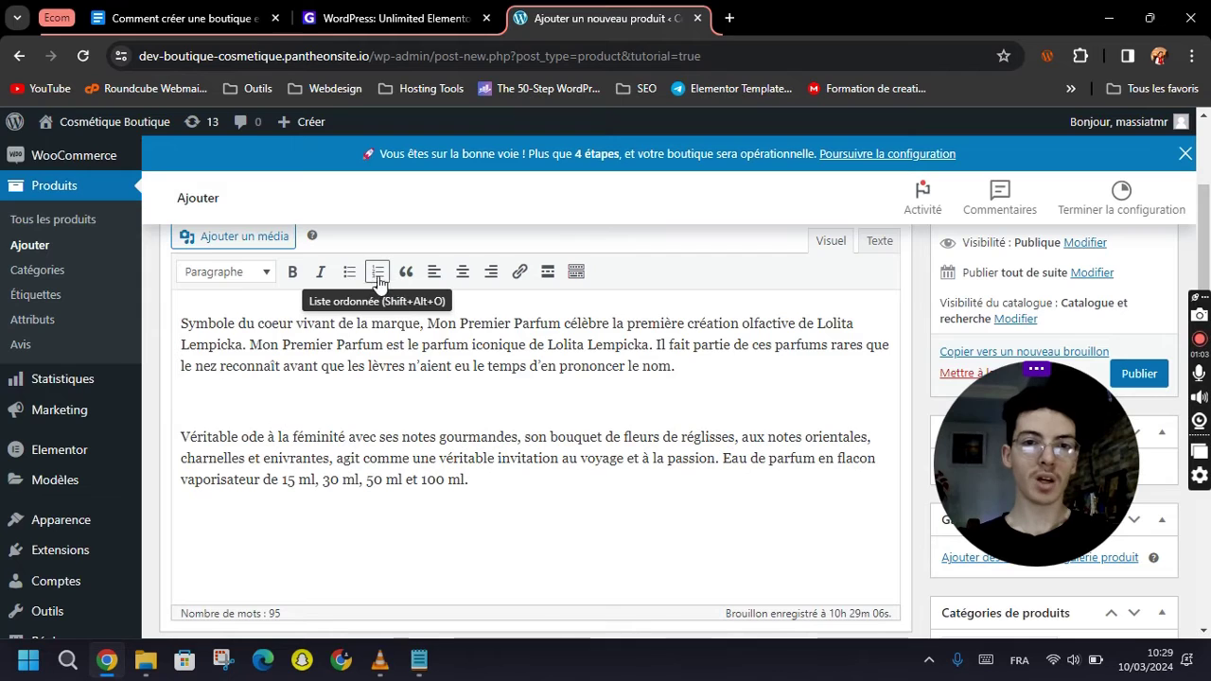
{"action": "left_click", "coordinate": [349, 273]}
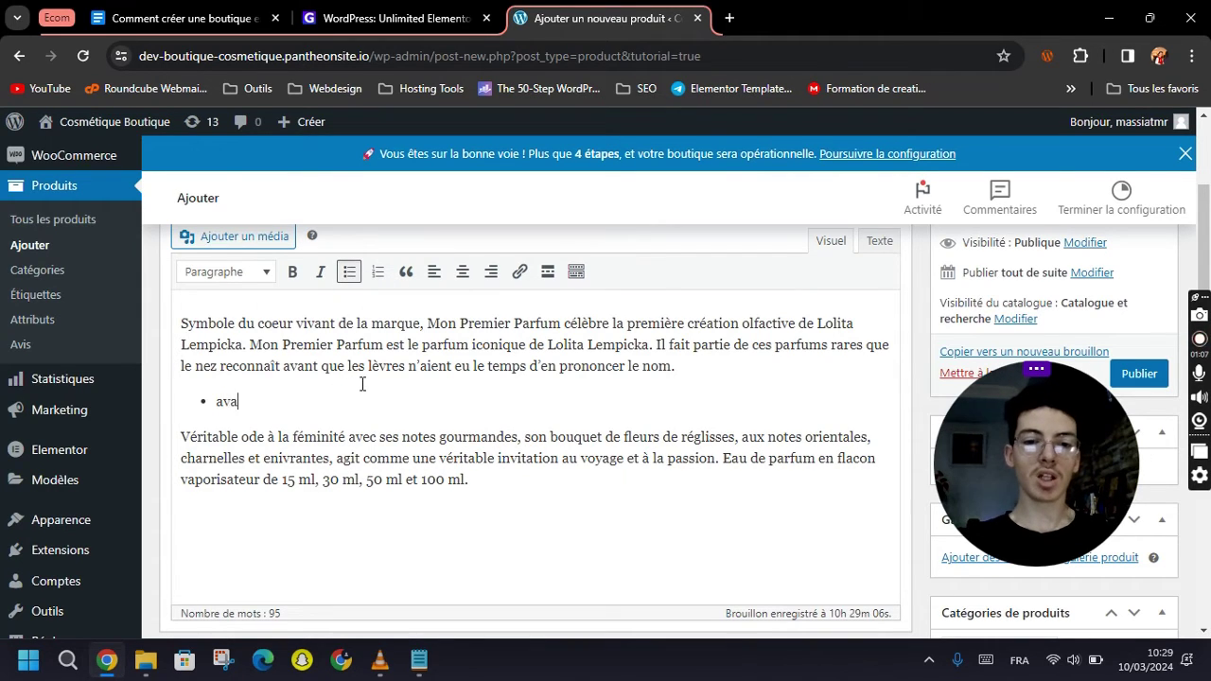
{"action": "type", "text": "avantage 1"}
{"action": "key", "text": "Return"}
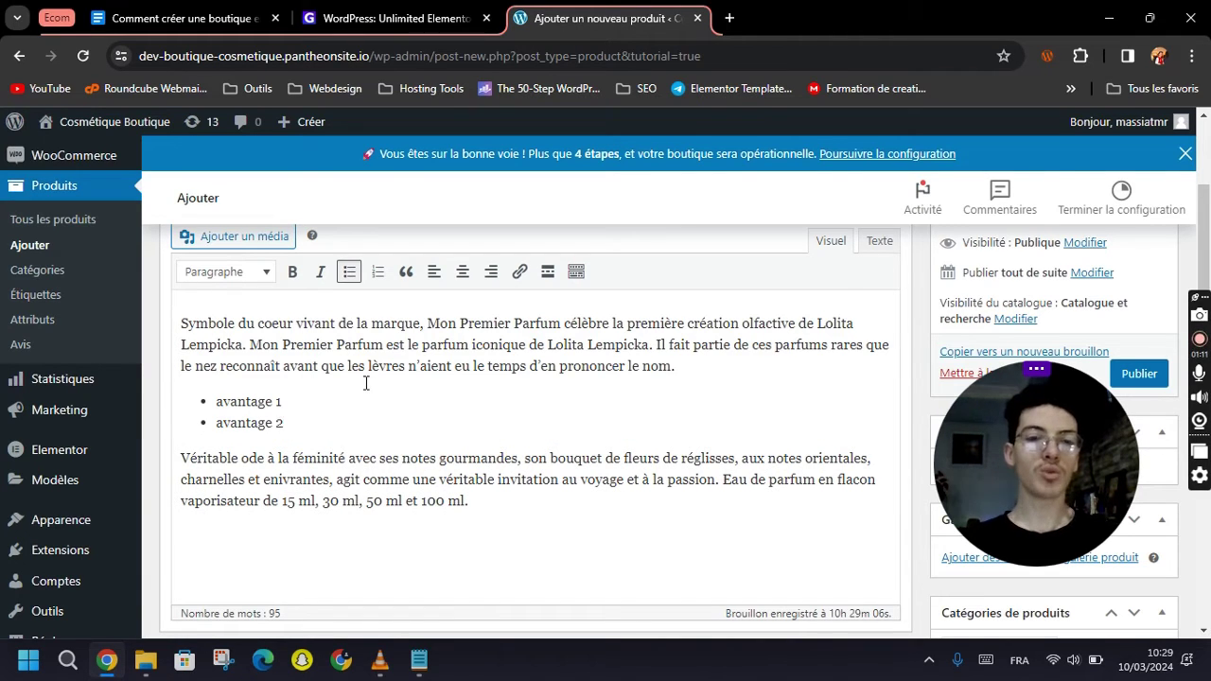
{"action": "key", "text": "Return"}
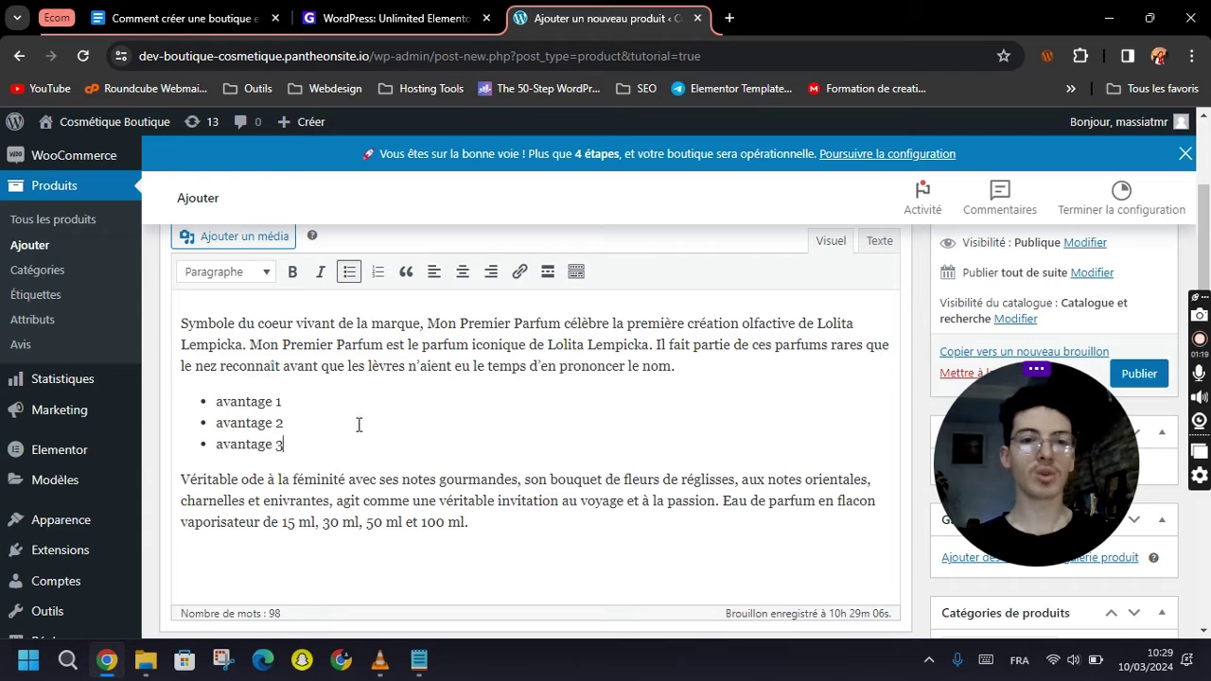
Make 'la marque' bold and 'le parfum iconique de' italic in the description.
{"action": "left_click", "coordinate": [700, 359]}
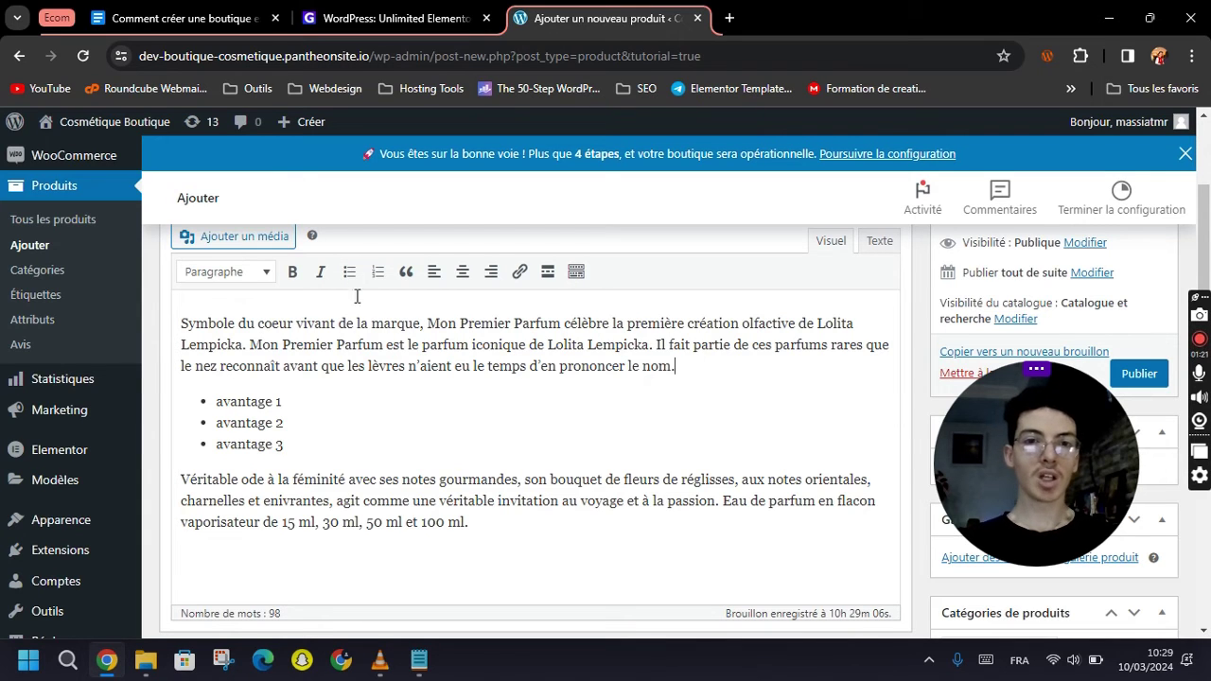
{"action": "left_click_drag", "start_coordinate": [357, 324], "coordinate": [541, 347]}
{"action": "left_click", "coordinate": [293, 273]}
{"action": "left_click", "coordinate": [411, 343]}
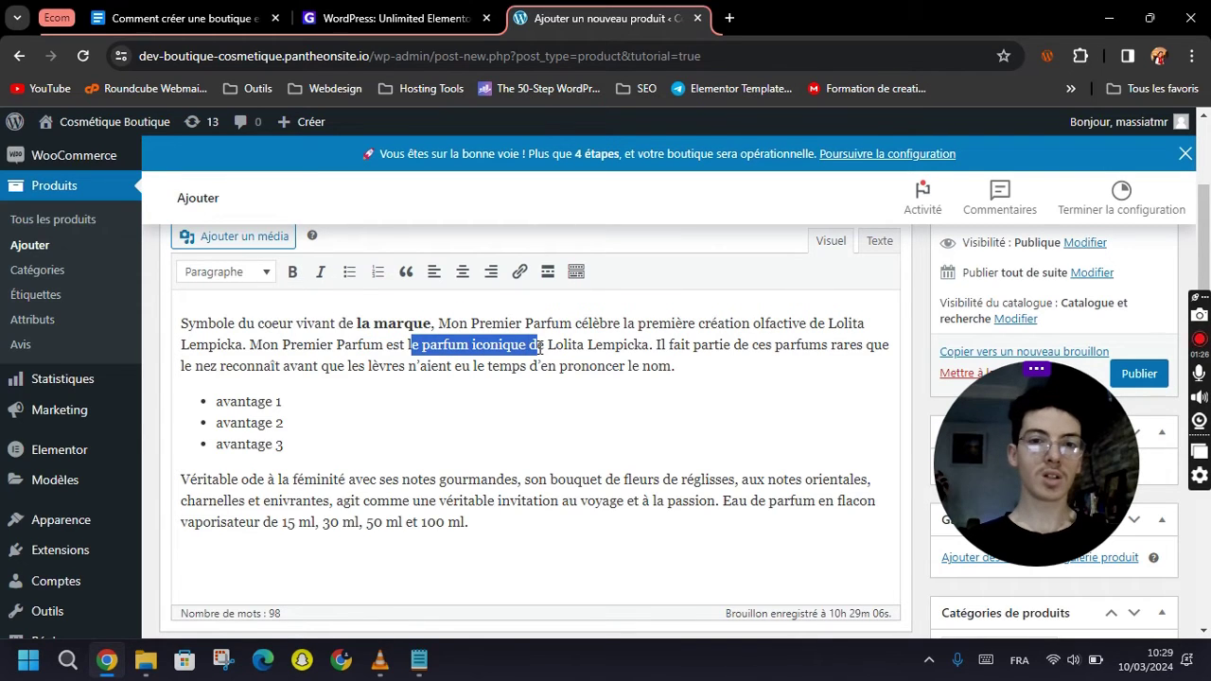
{"action": "left_click", "coordinate": [321, 274]}
{"action": "left_click", "coordinate": [582, 430]}
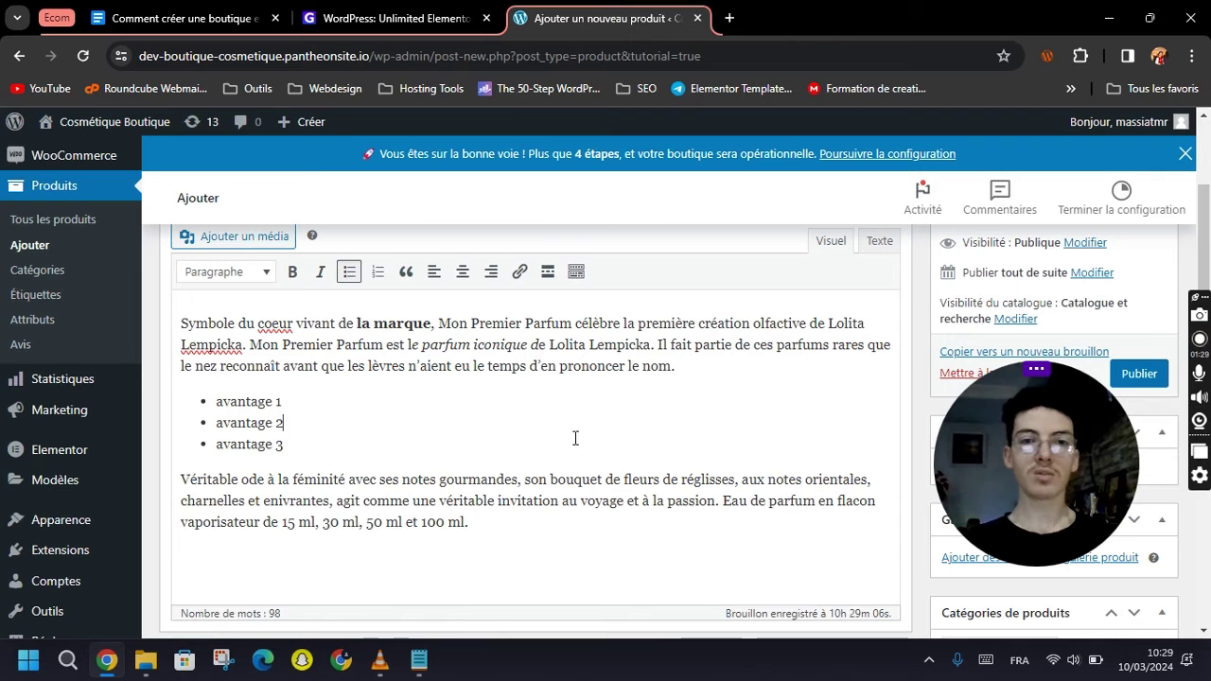
{"action": "left_click", "coordinate": [414, 350]}
{"action": "double_click", "coordinate": [414, 346]}
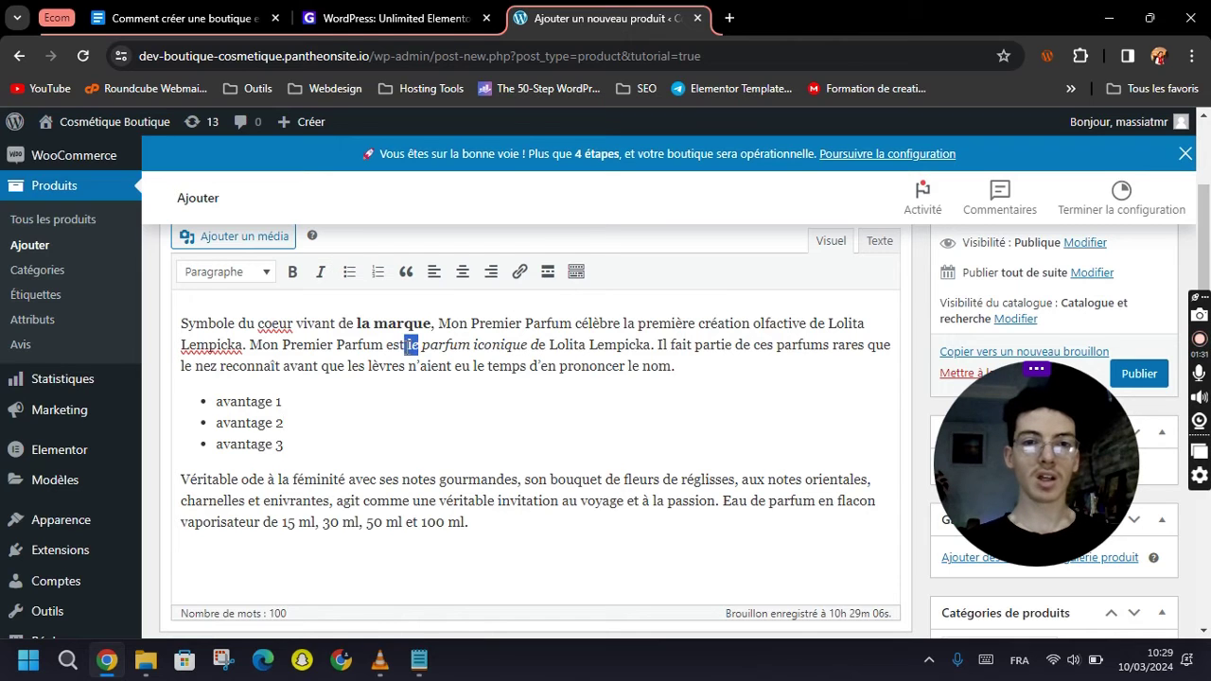
{"action": "left_click", "coordinate": [322, 274]}
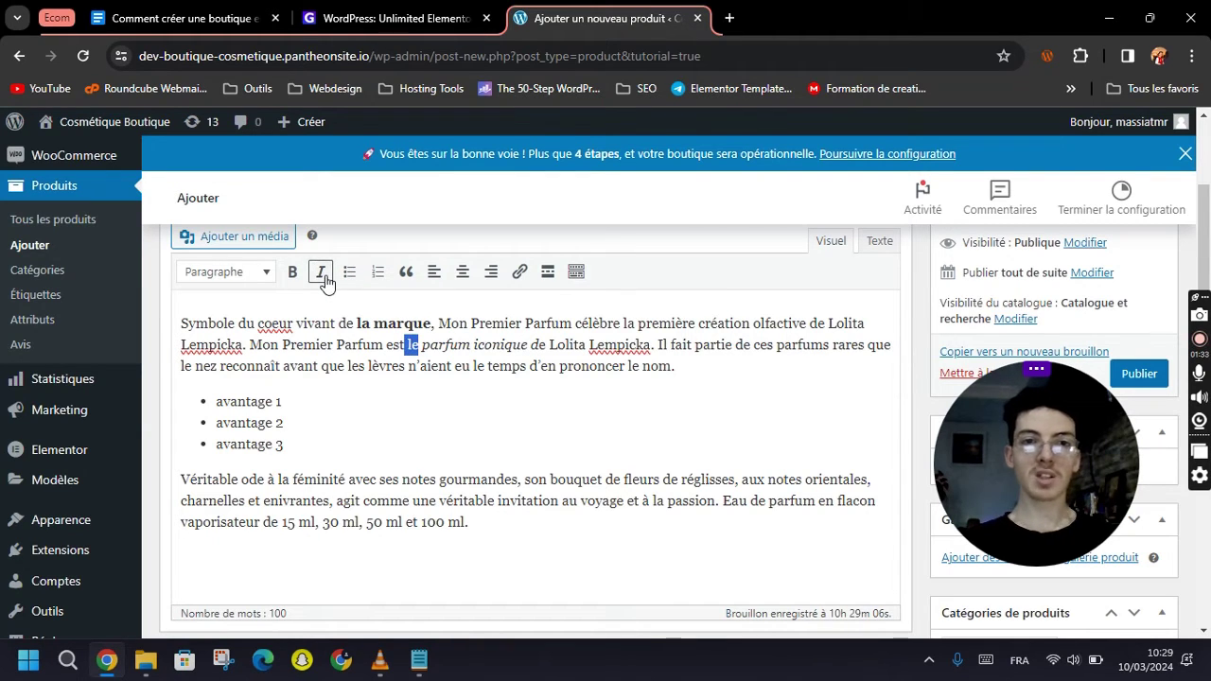
{"action": "left_click", "coordinate": [685, 369]}
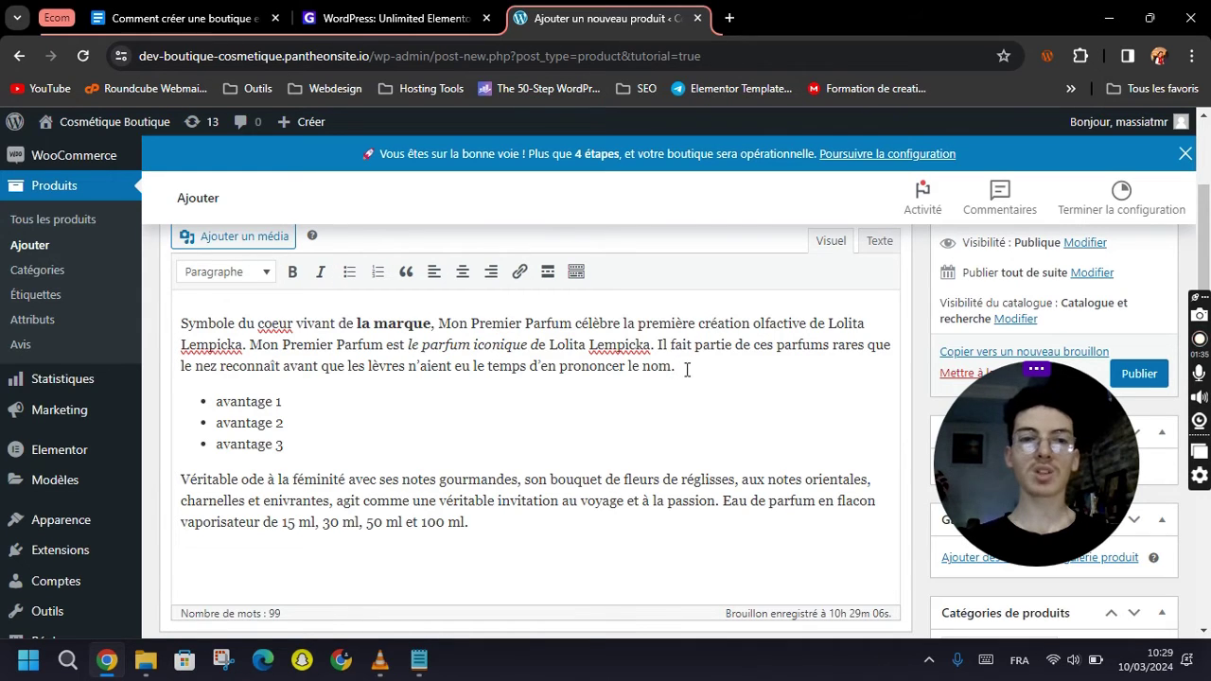
{"action": "left_click", "coordinate": [429, 447]}
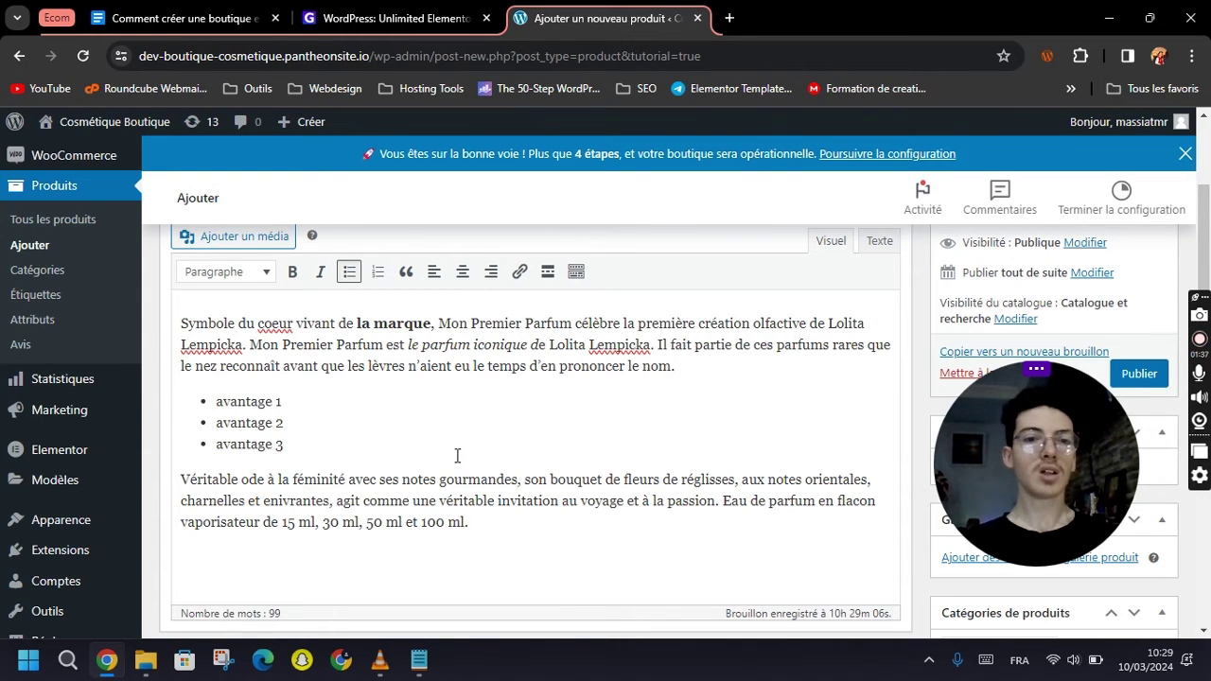
{"action": "scroll", "coordinate": [558, 487], "scroll_direction": "down", "scroll_amount": 3}
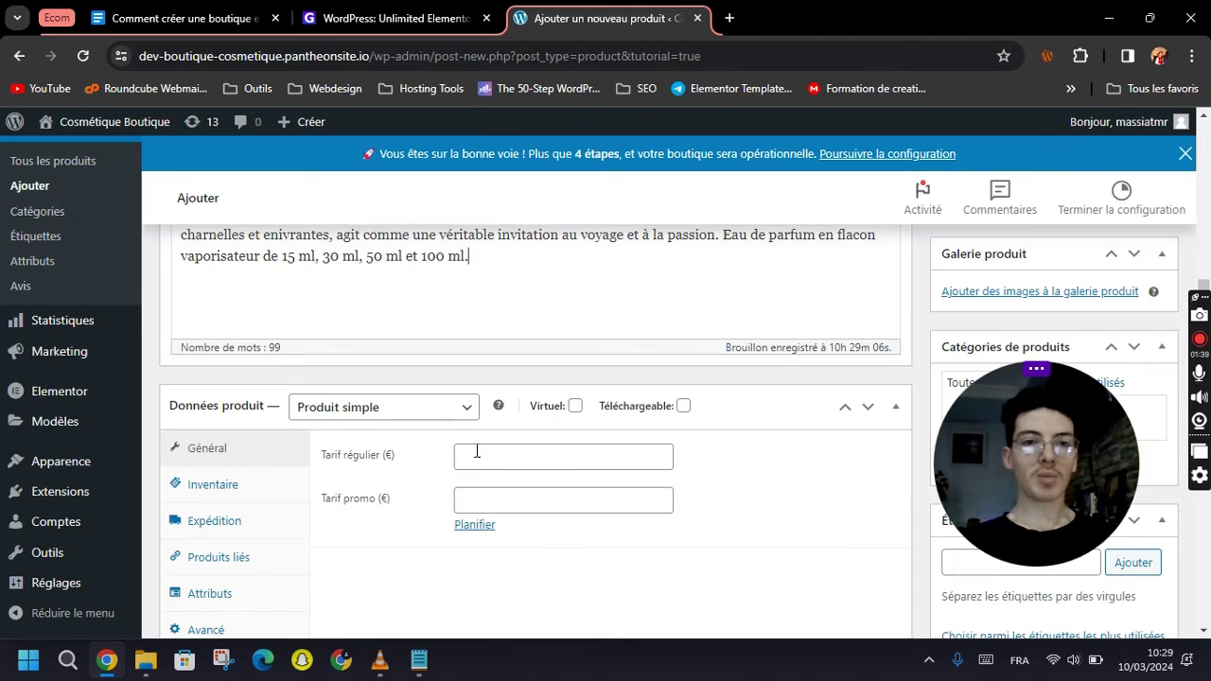
Keep the product as Produit simple and set its regular price to 20 €.
{"action": "scroll", "coordinate": [445, 461], "scroll_direction": "down", "scroll_amount": 2}
{"action": "scroll", "coordinate": [370, 348], "scroll_direction": "up", "scroll_amount": 1}
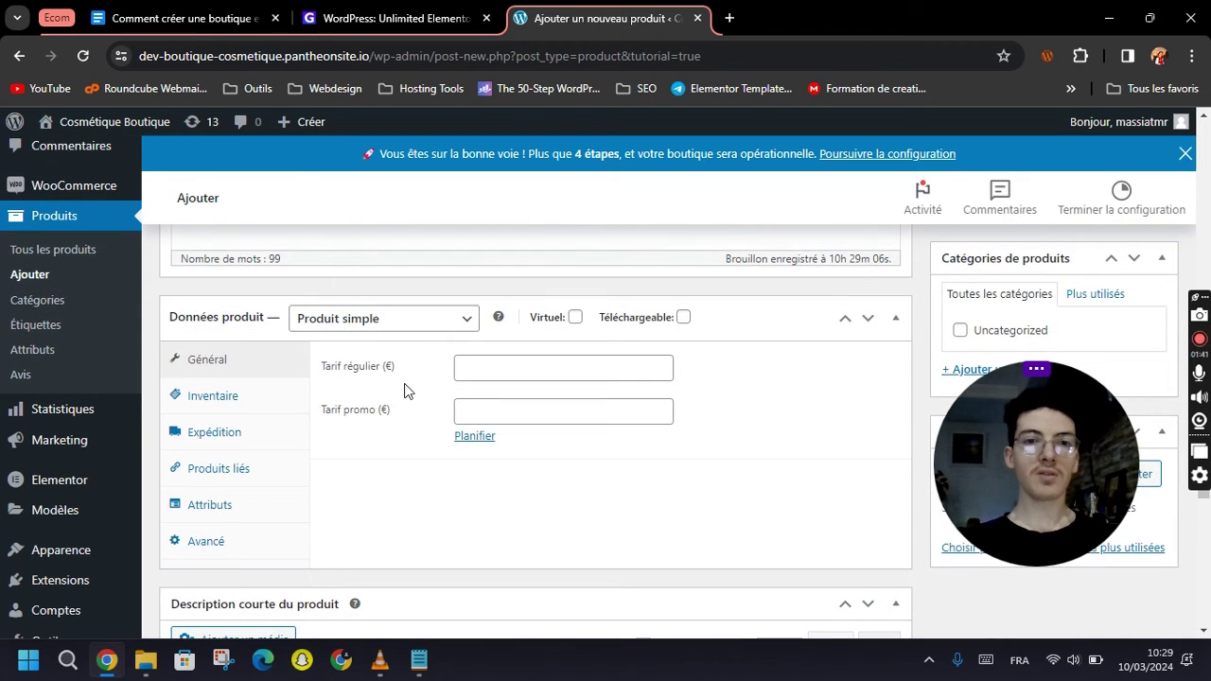
{"action": "left_click", "coordinate": [366, 320]}
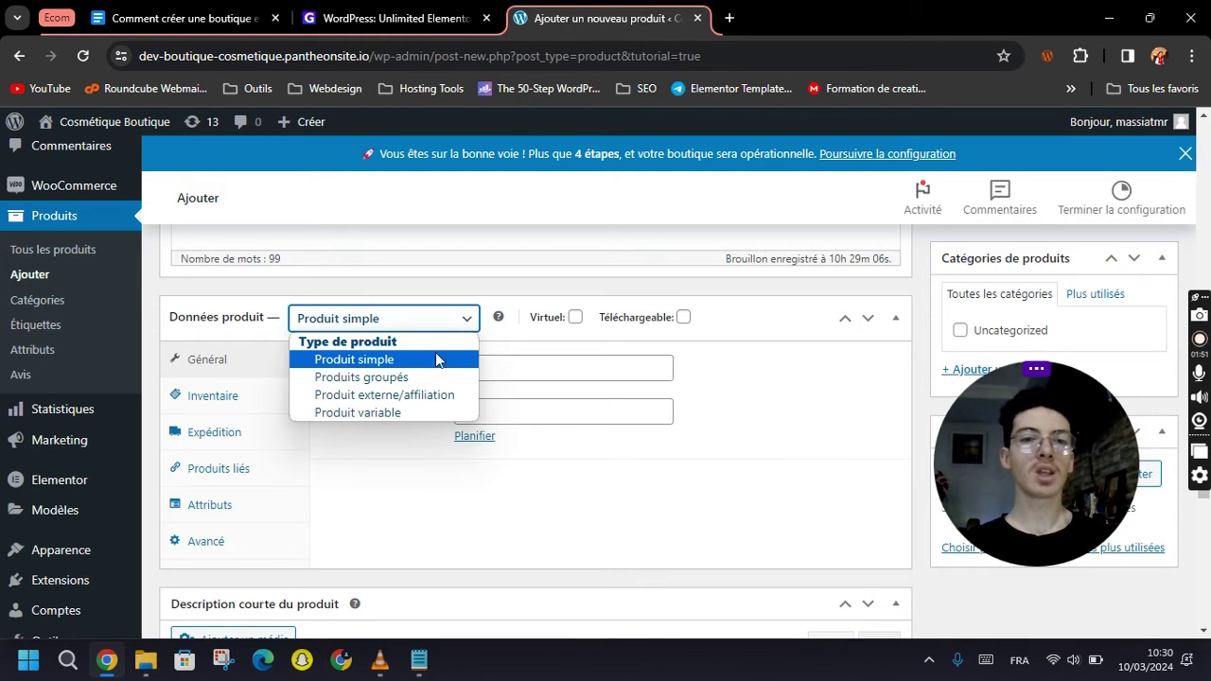
{"action": "left_click", "coordinate": [445, 365]}
{"action": "left_click", "coordinate": [536, 372]}
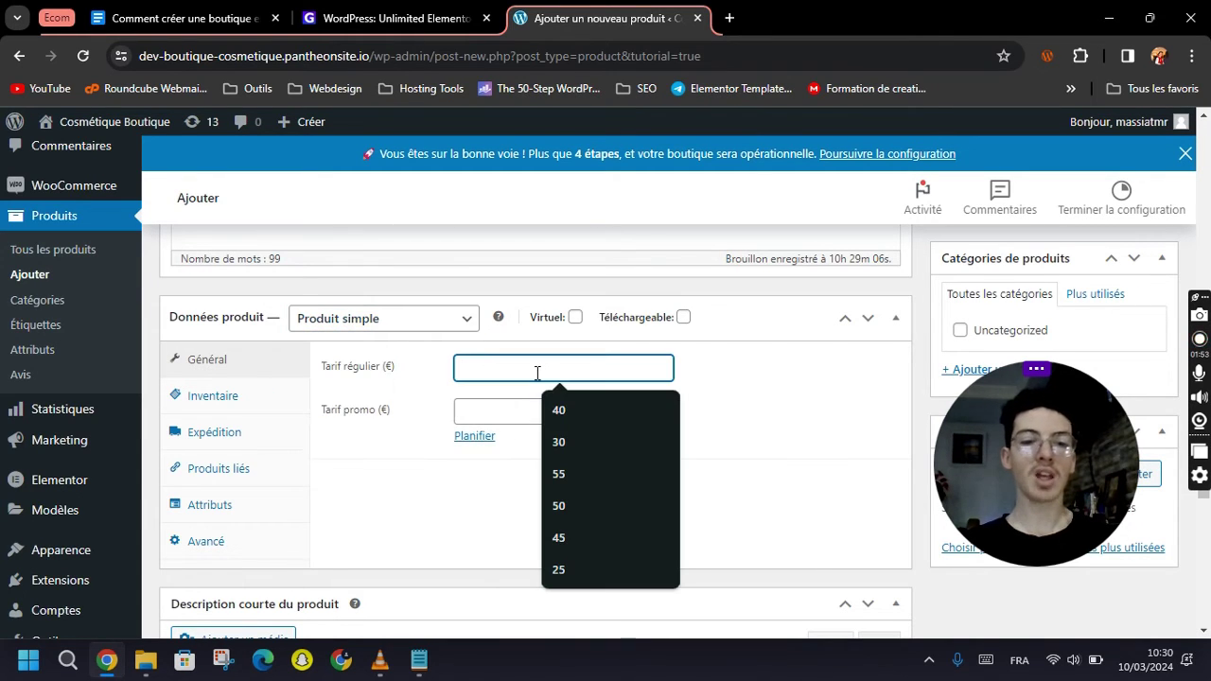
{"action": "type", "text": "20"}
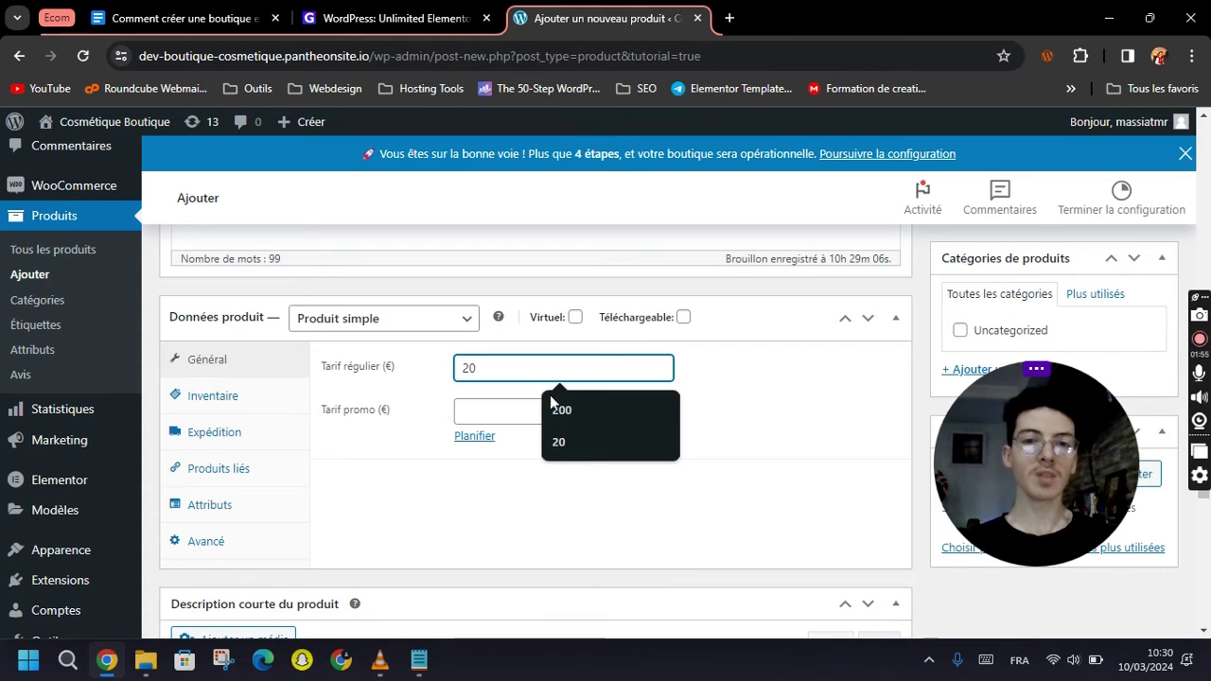
{"action": "left_click", "coordinate": [619, 398]}
Enter a 15 € sale price, then delete it so Tarif promo stays empty.
{"action": "left_click", "coordinate": [519, 405]}
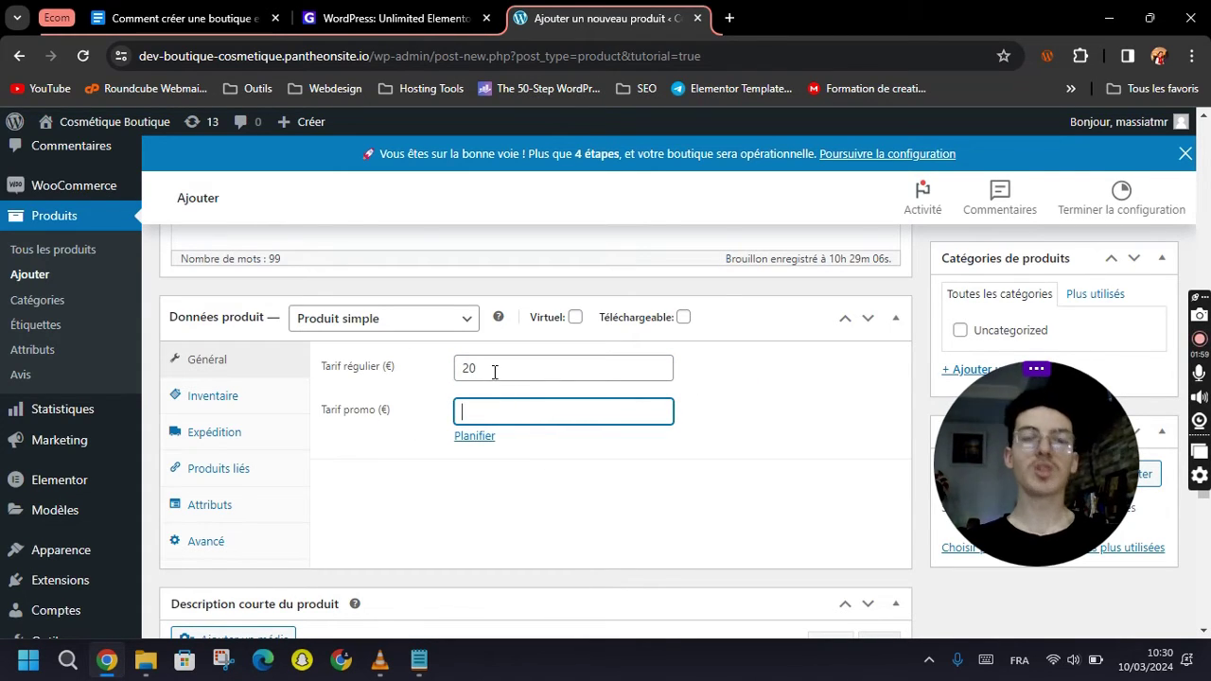
{"action": "type", "text": "15"}
{"action": "left_click", "coordinate": [706, 430]}
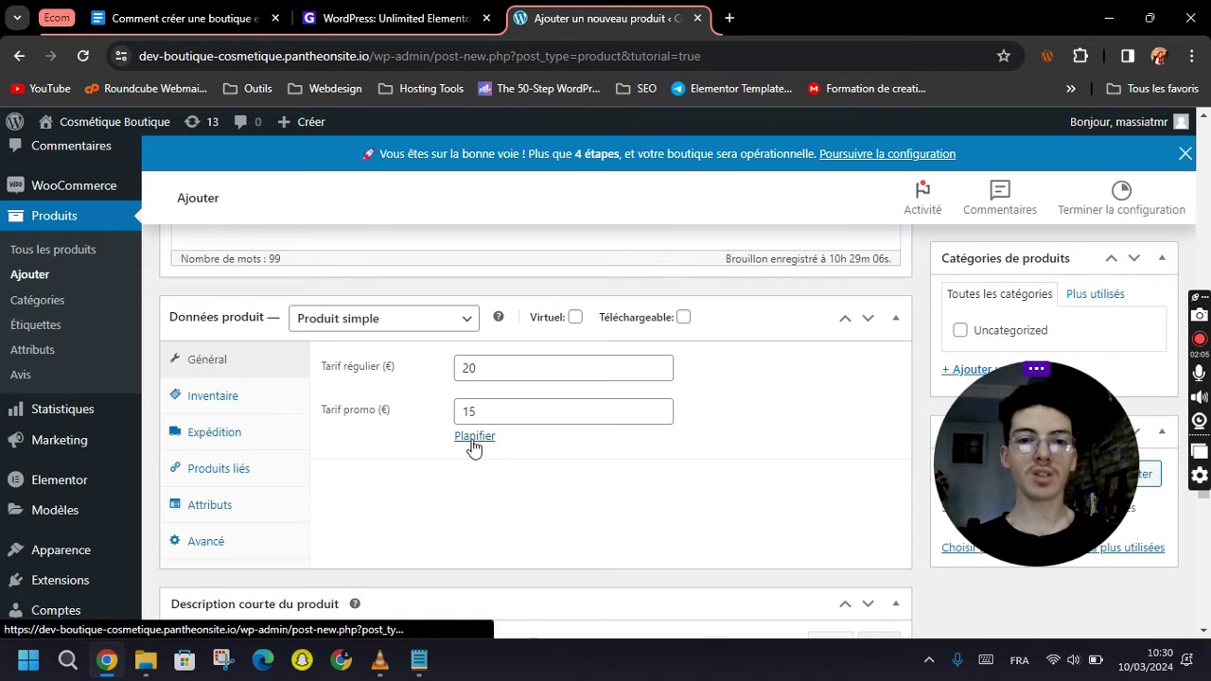
{"action": "left_click", "coordinate": [481, 412]}
{"action": "double_click", "coordinate": [481, 412]}
{"action": "key", "text": "BackSpace"}
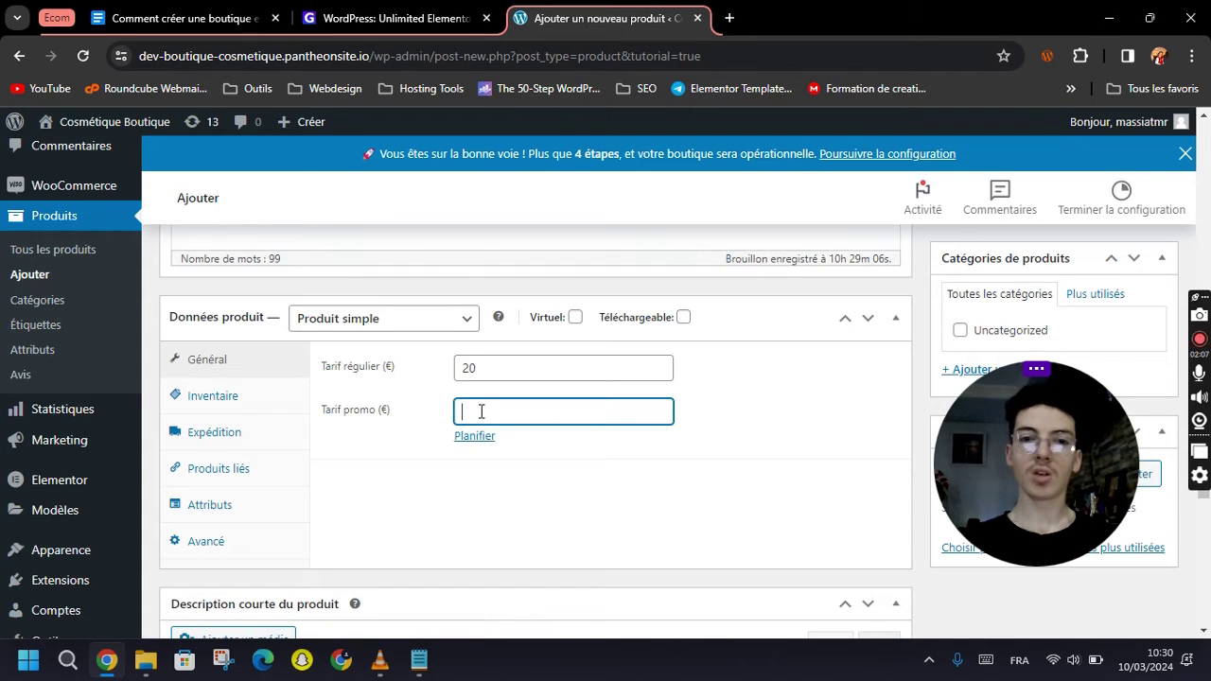
{"action": "left_click", "coordinate": [347, 515]}
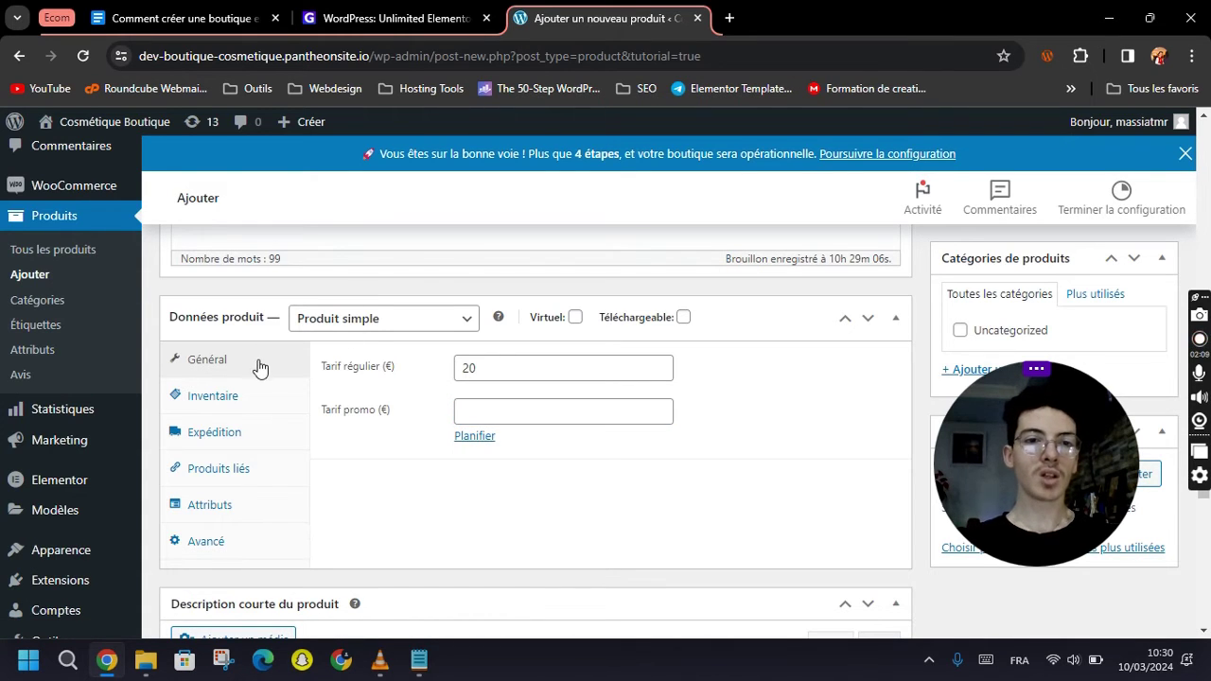
{"action": "left_click", "coordinate": [339, 326]}
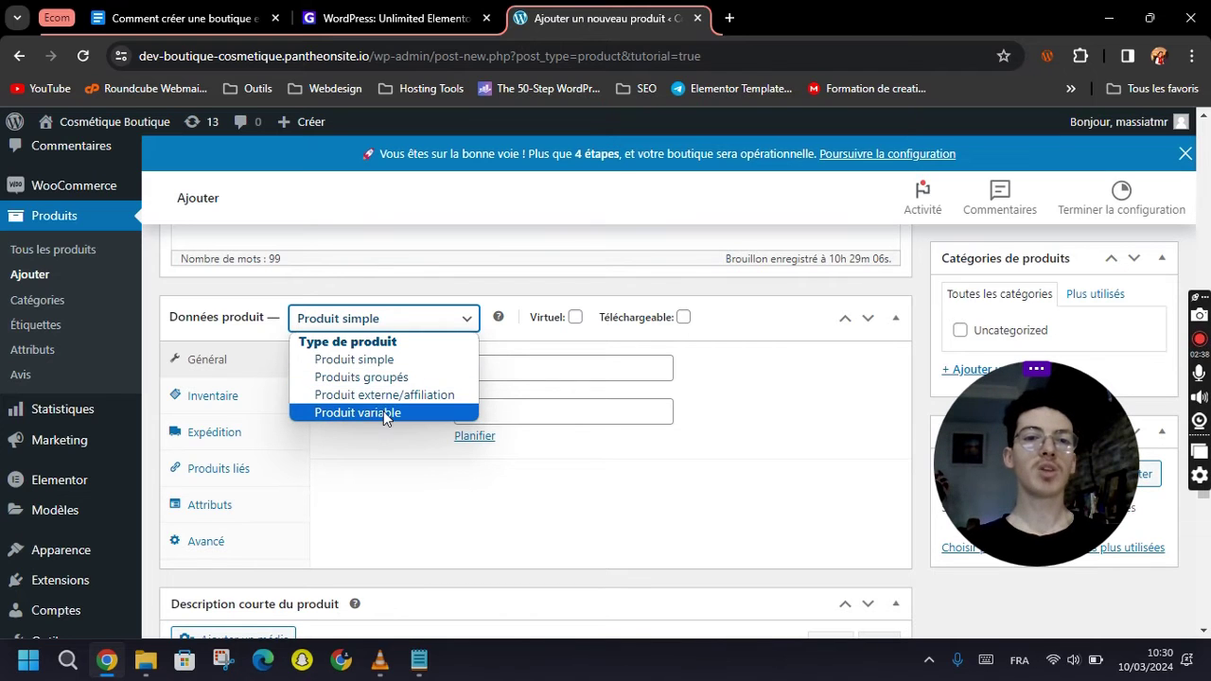
Switch the product type to Produit variable and close the attributes tip with Compris.
{"action": "left_click", "coordinate": [385, 416]}
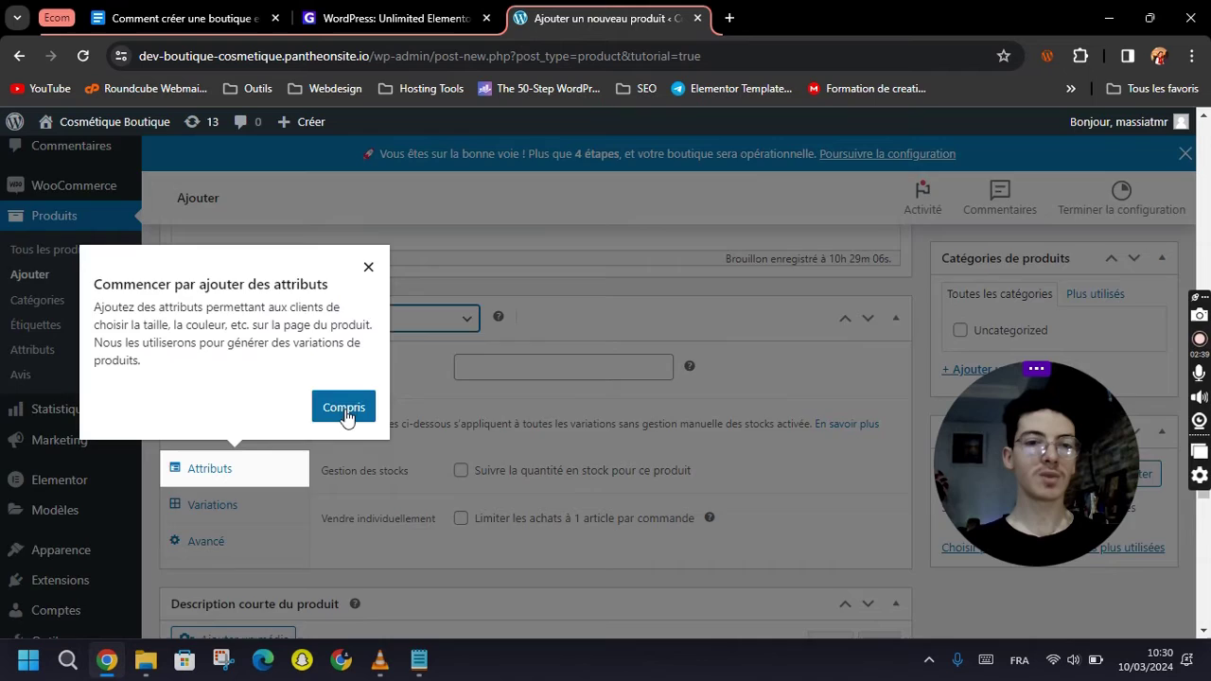
{"action": "left_click", "coordinate": [352, 412]}
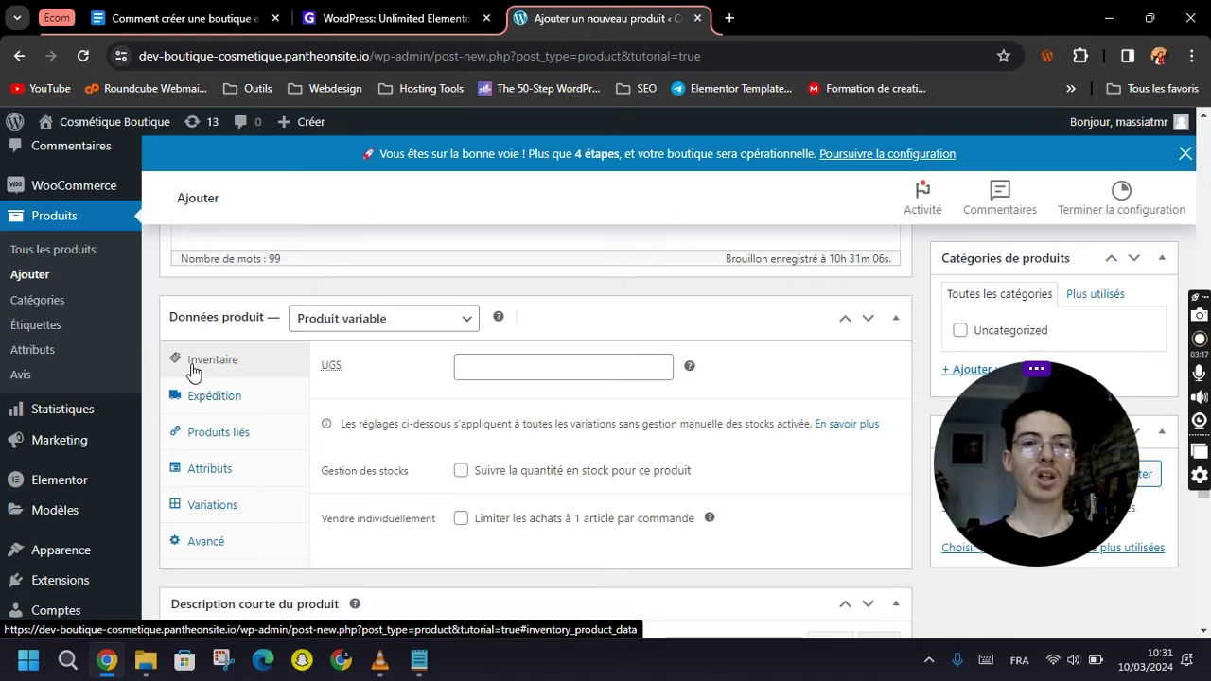
{"action": "scroll", "coordinate": [383, 405], "scroll_direction": "down", "scroll_amount": 1}
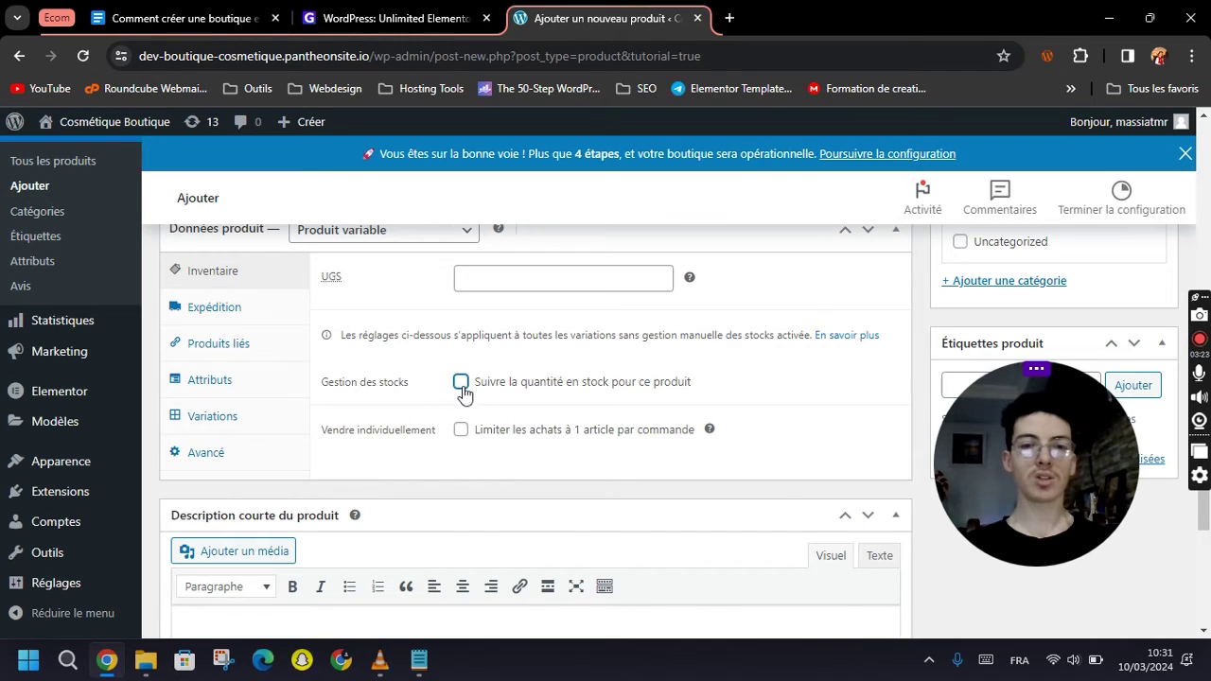
Tick stock tracking in Inventaire and set the stock quantity to 20.
{"action": "left_click", "coordinate": [461, 383]}
{"action": "left_click", "coordinate": [478, 417]}
{"action": "type", "text": "1"}
{"action": "key", "text": "BackSpace"}
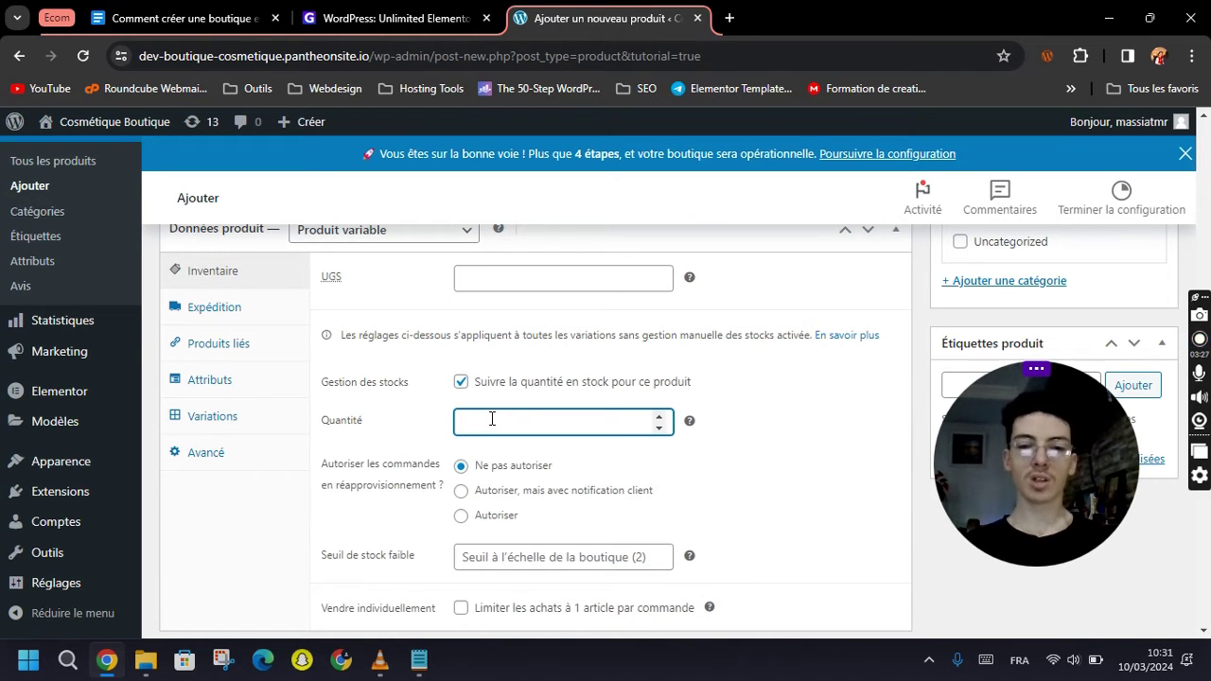
{"action": "type", "text": "20"}
{"action": "left_click", "coordinate": [403, 438]}
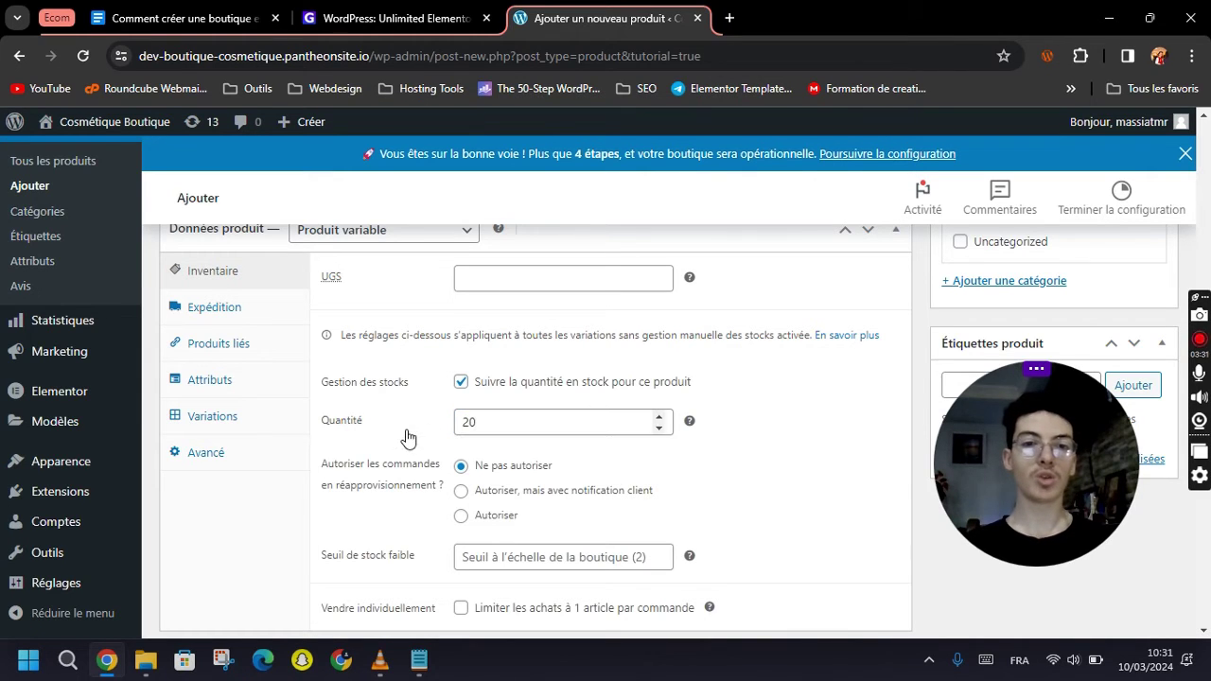
{"action": "scroll", "coordinate": [405, 437], "scroll_direction": "down", "scroll_amount": 1}
{"action": "scroll", "coordinate": [379, 438], "scroll_direction": "down", "scroll_amount": 1}
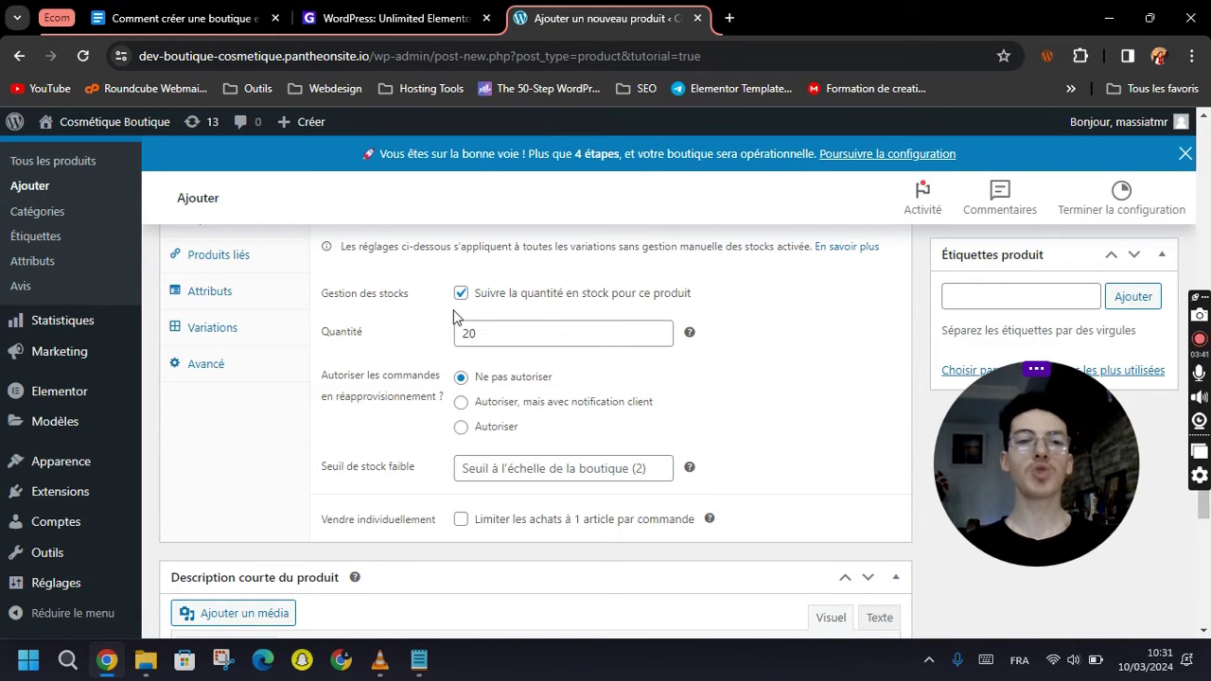
{"action": "scroll", "coordinate": [388, 445], "scroll_direction": "down", "scroll_amount": 1}
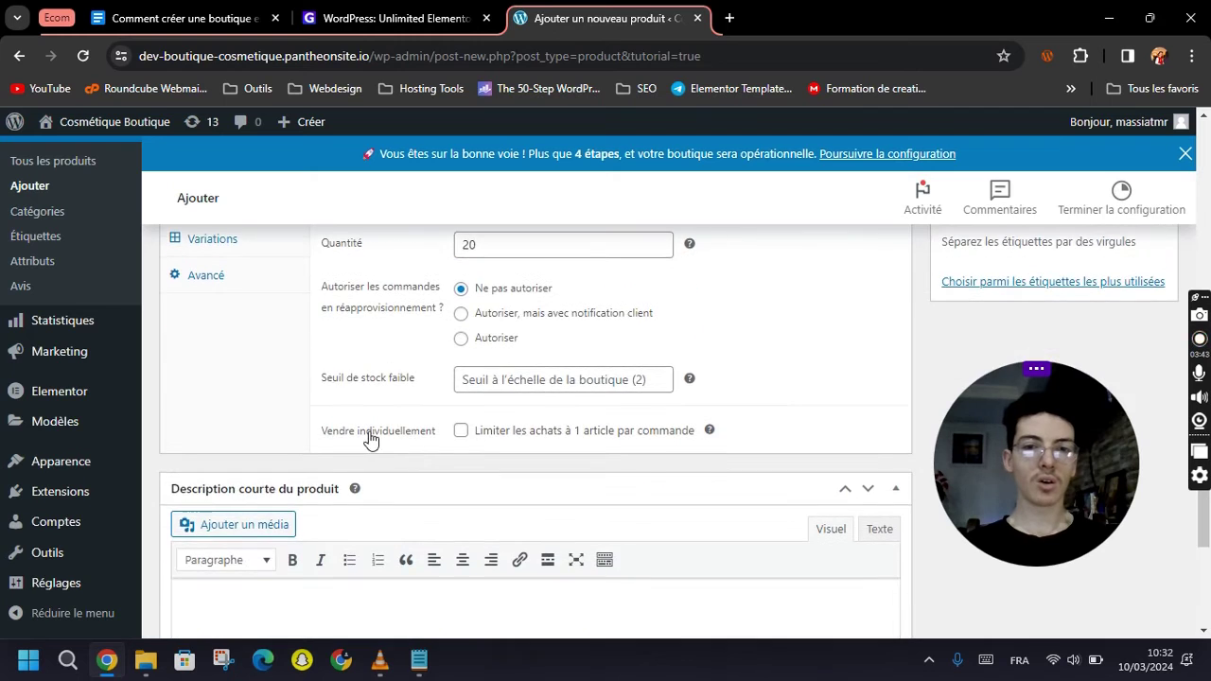
{"action": "scroll", "coordinate": [369, 438], "scroll_direction": "up", "scroll_amount": 2}
Review the Expédition and Produits liés settings unchanged, then bring up the Attributs panel.
{"action": "left_click", "coordinate": [205, 312]}
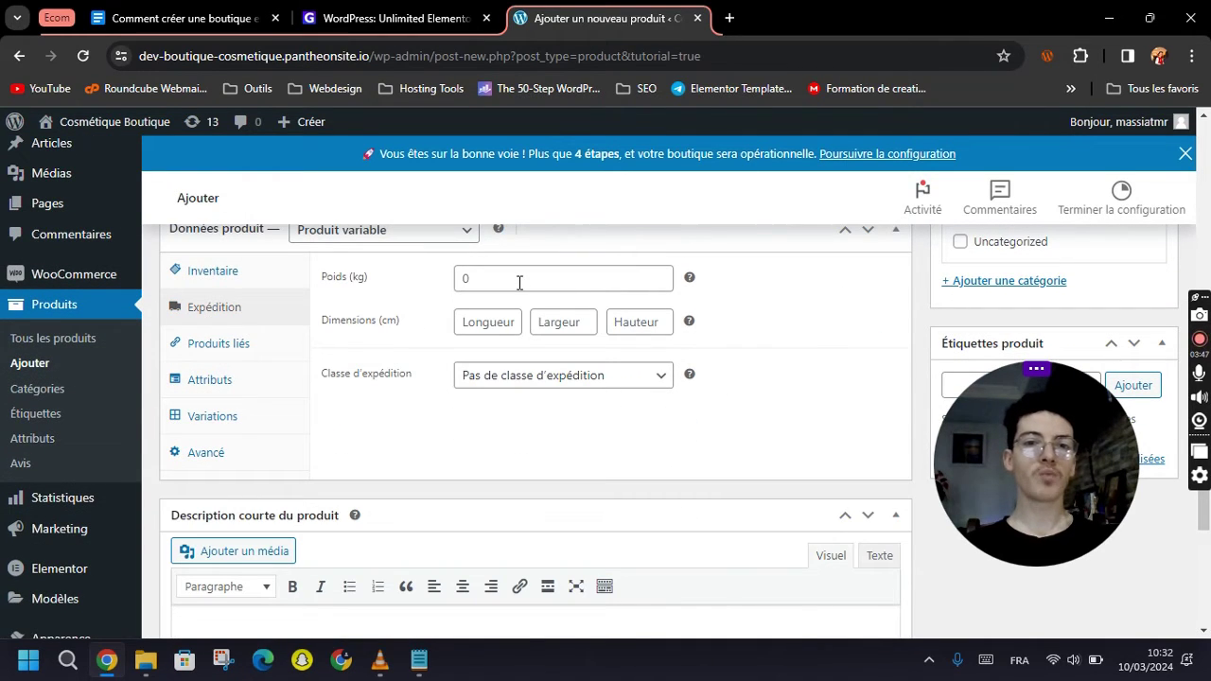
{"action": "left_click", "coordinate": [506, 382]}
{"action": "left_click", "coordinate": [412, 409]}
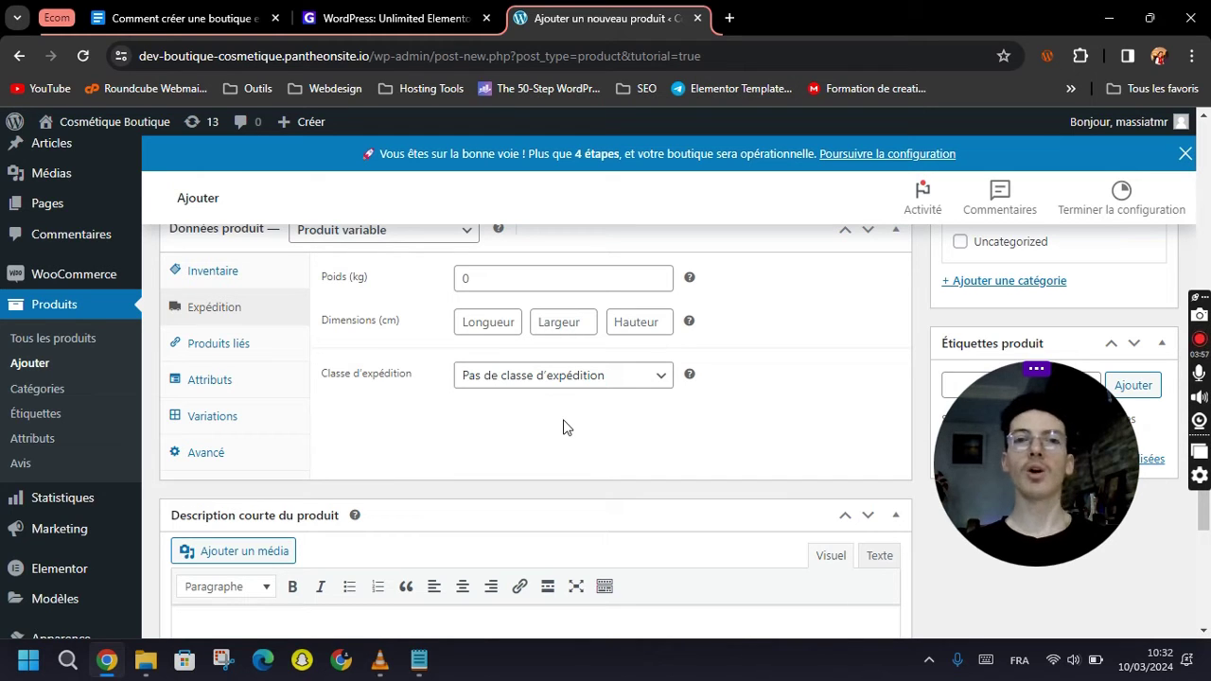
{"action": "left_click", "coordinate": [244, 341]}
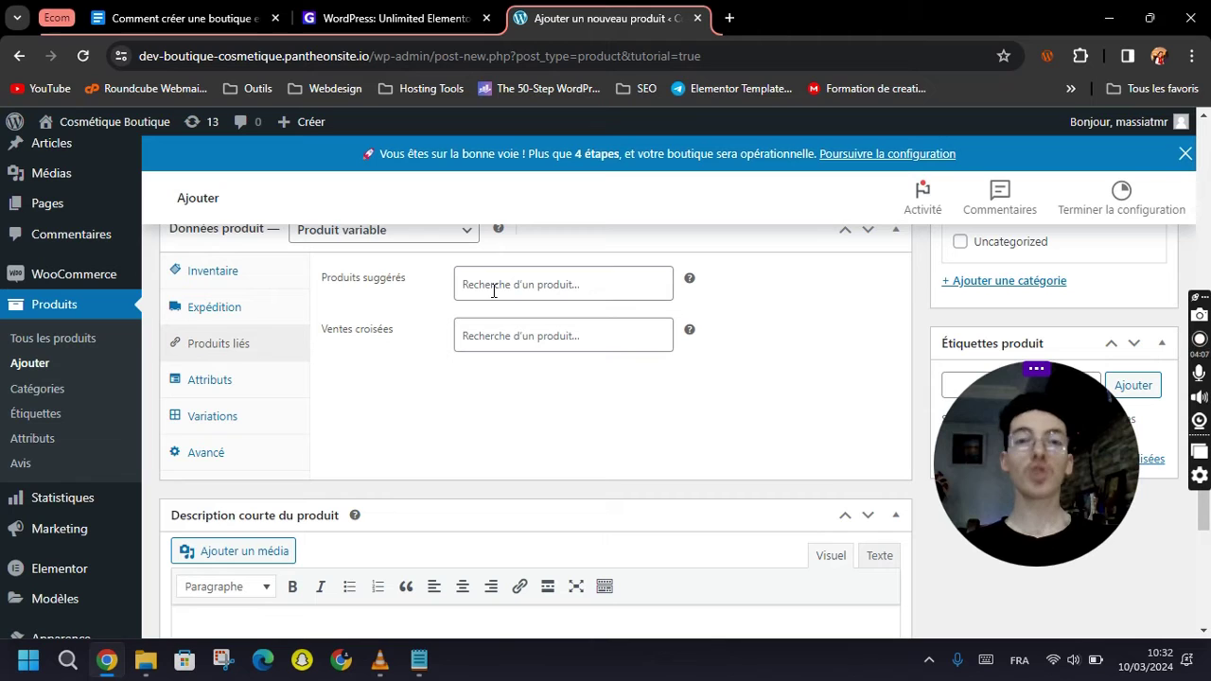
{"action": "left_click", "coordinate": [503, 294]}
{"action": "left_click", "coordinate": [377, 401]}
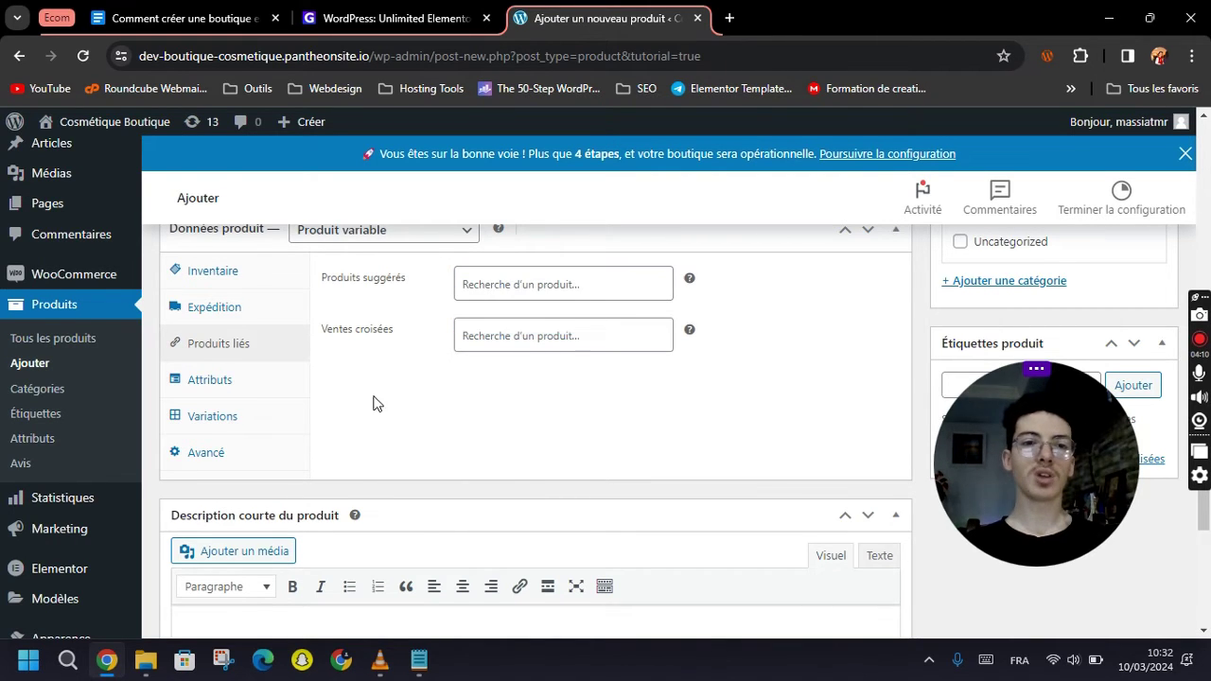
{"action": "left_click", "coordinate": [205, 383]}
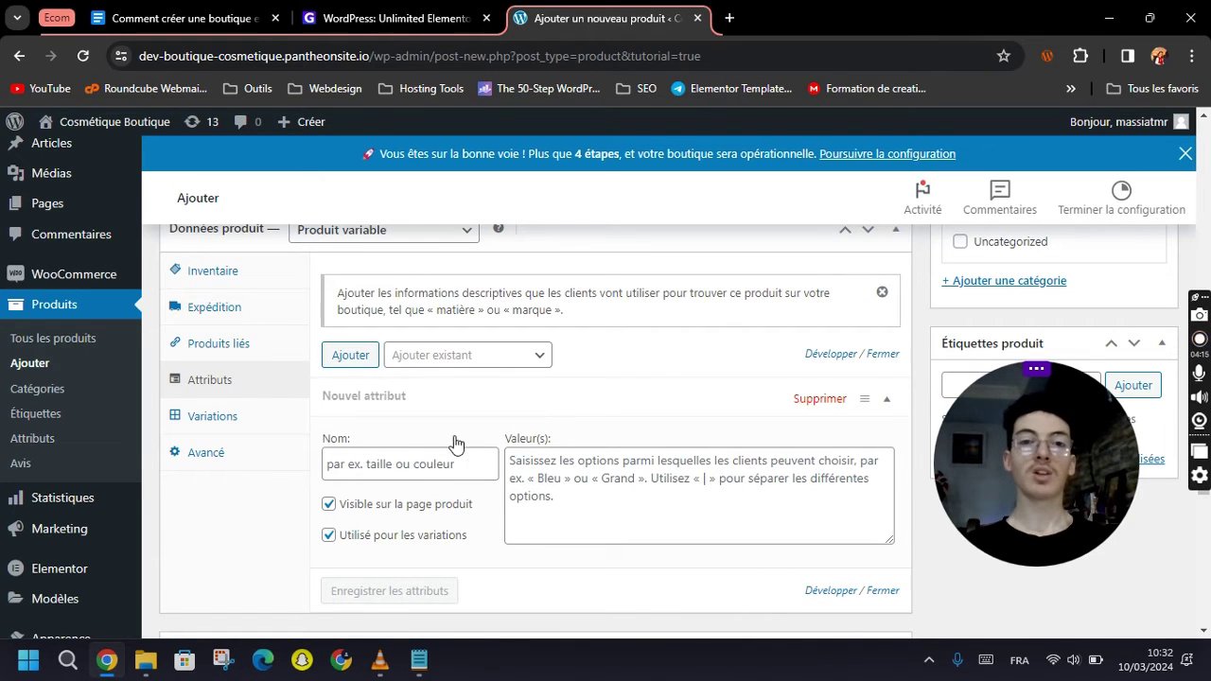
Dismiss the attributes notice and name the new attribute 'Volume'.
{"action": "left_click", "coordinate": [883, 293]}
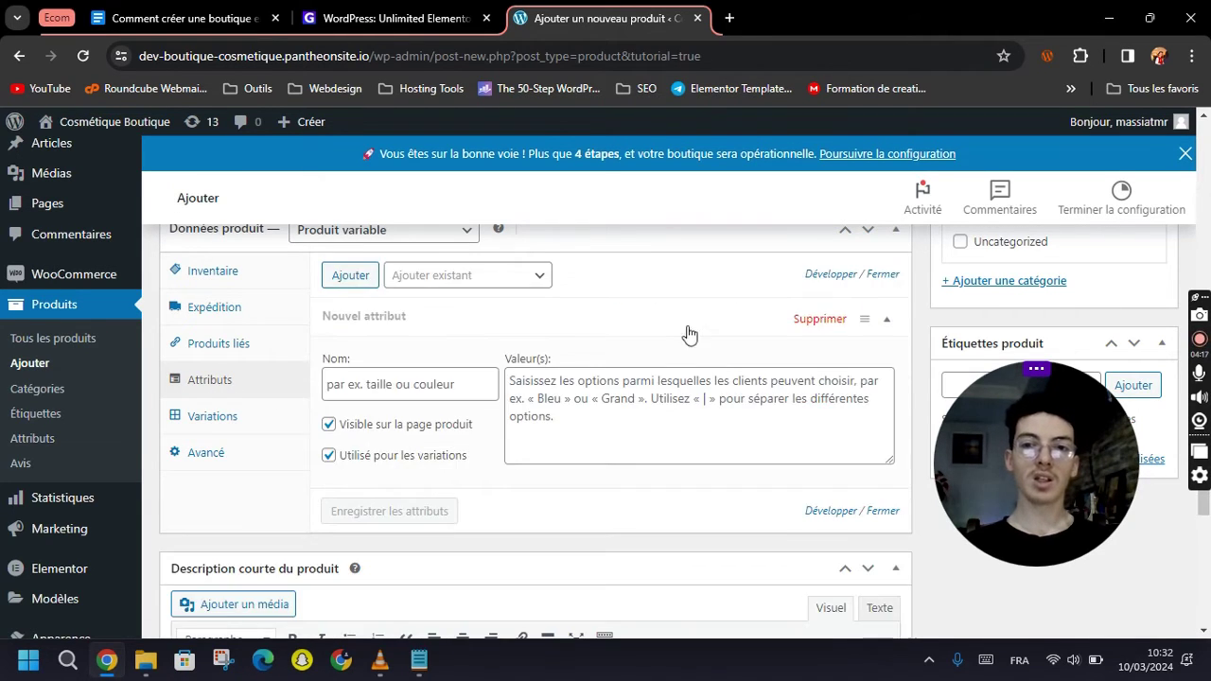
{"action": "left_click", "coordinate": [417, 383]}
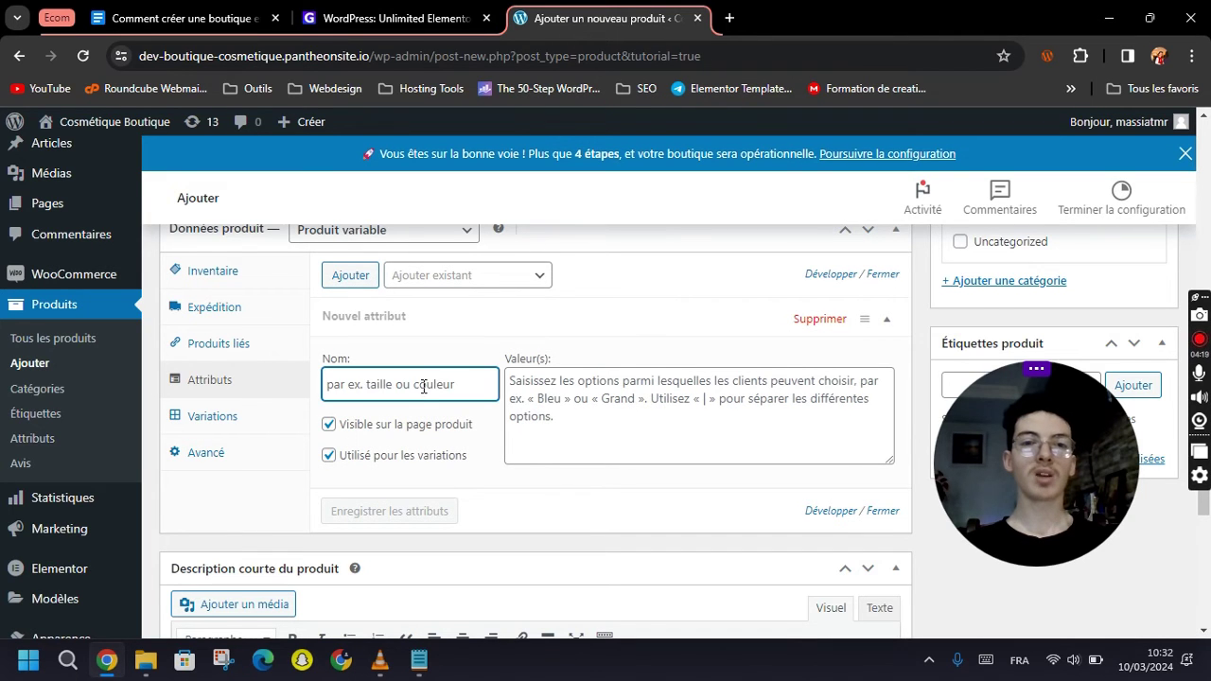
{"action": "scroll", "coordinate": [435, 383], "scroll_direction": "up", "scroll_amount": 15}
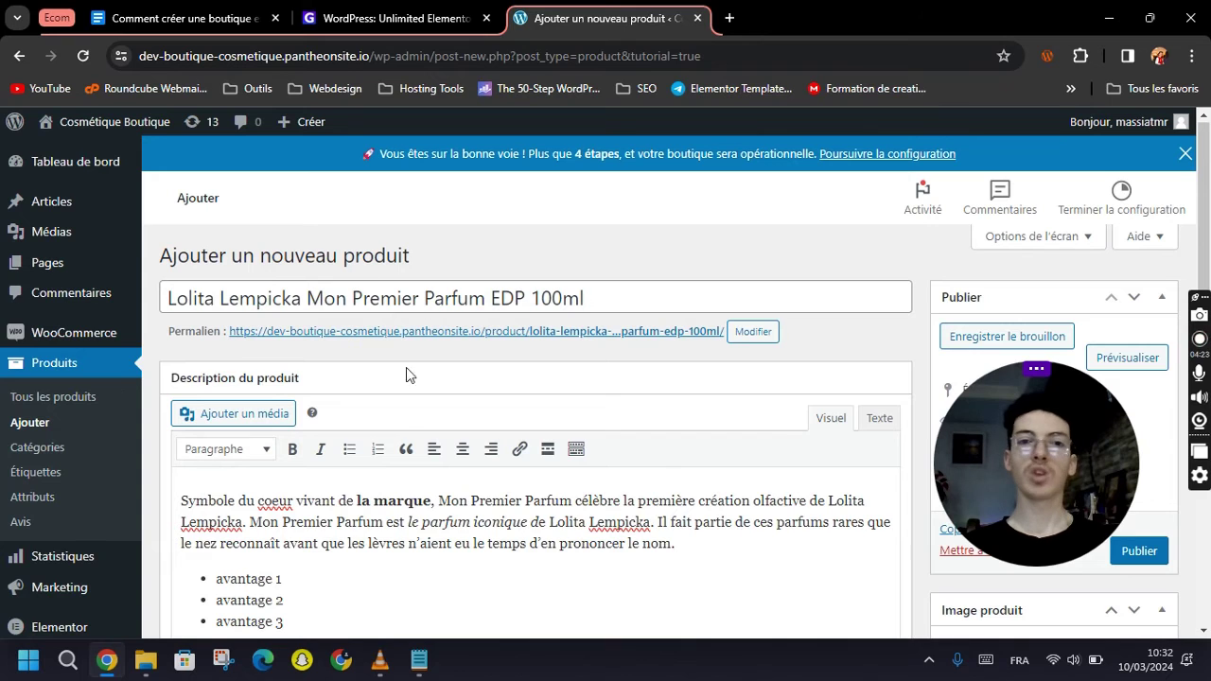
{"action": "scroll", "coordinate": [405, 373], "scroll_direction": "down", "scroll_amount": 15}
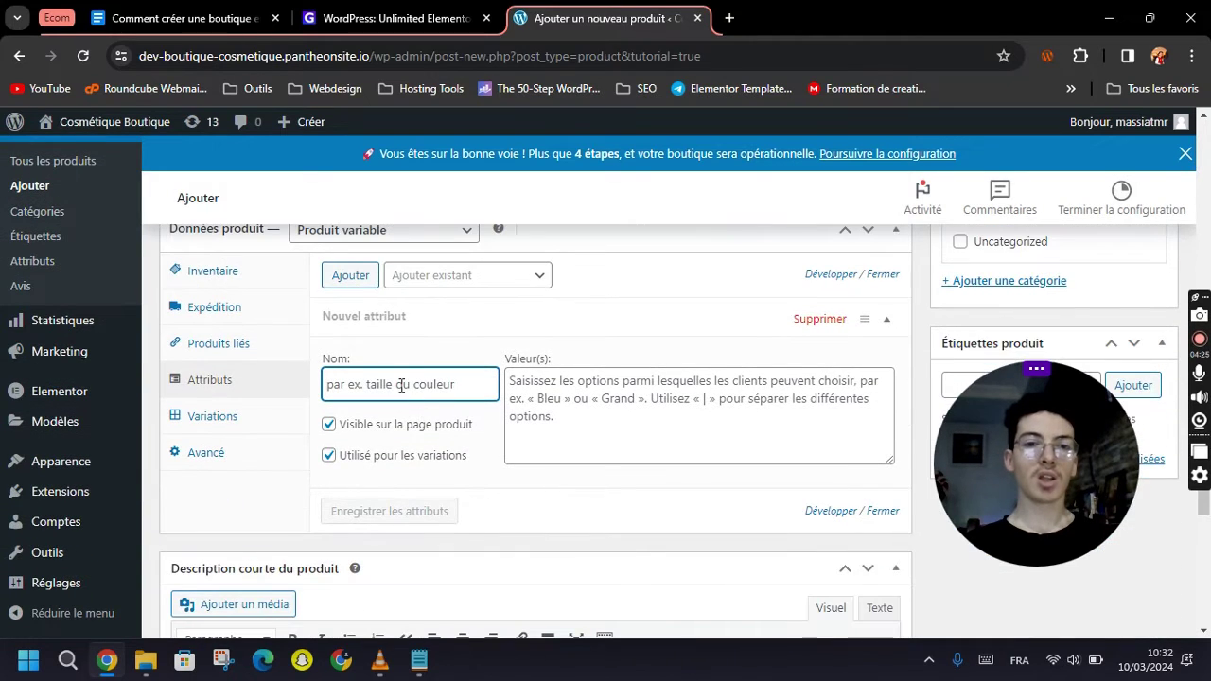
{"action": "type", "text": "Volume"}
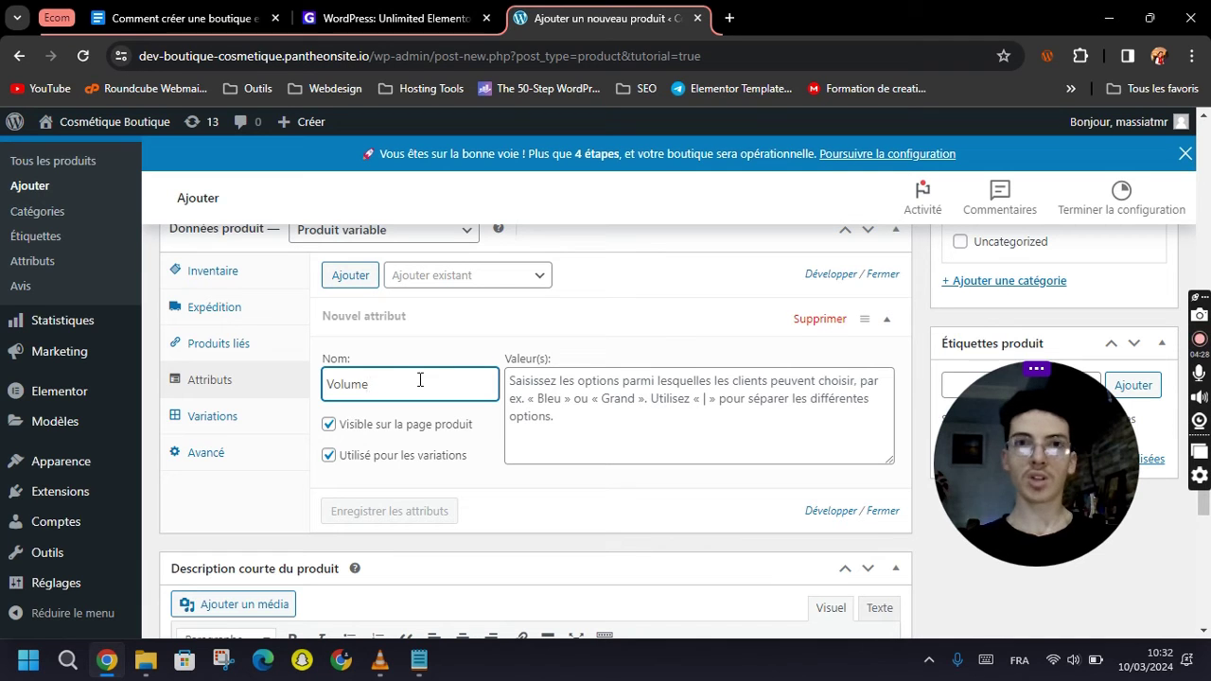
Enter the Volume values 30ml, 50ml and 100ml, checking the volume list in the notes.
{"action": "left_click", "coordinate": [565, 388]}
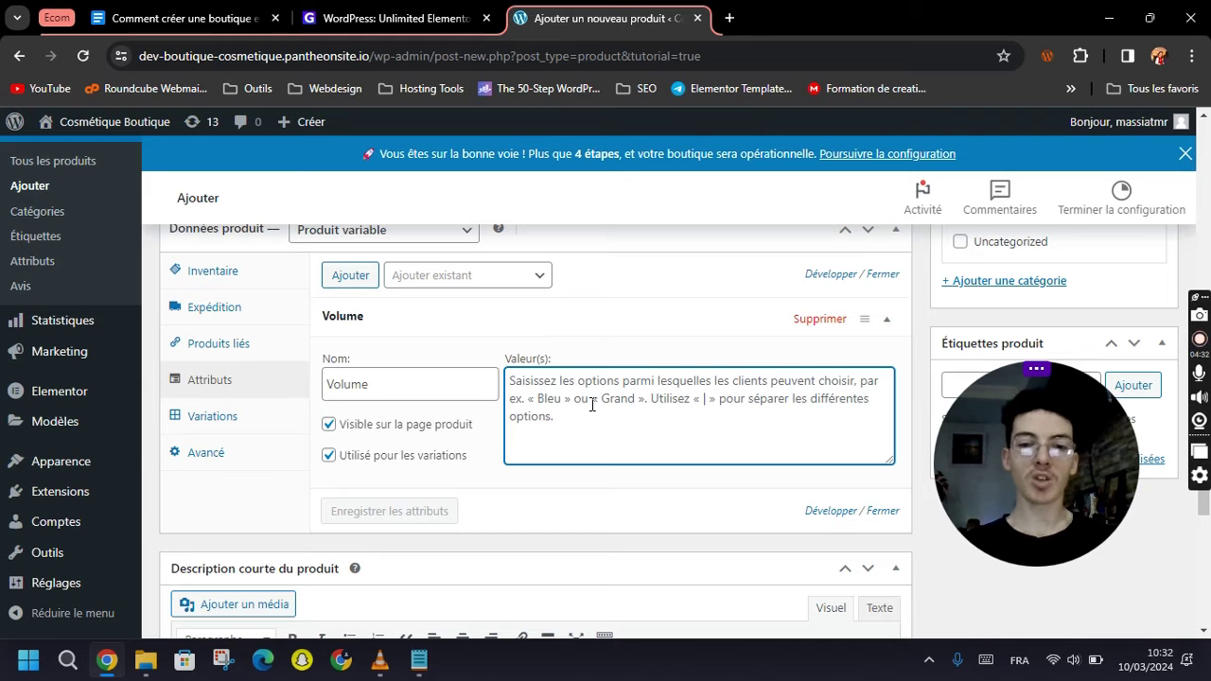
{"action": "type", "text": "30"}
{"action": "left_click", "coordinate": [419, 660]}
{"action": "left_click", "coordinate": [358, 434]}
{"action": "scroll", "coordinate": [287, 454], "scroll_direction": "down", "scroll_amount": 2}
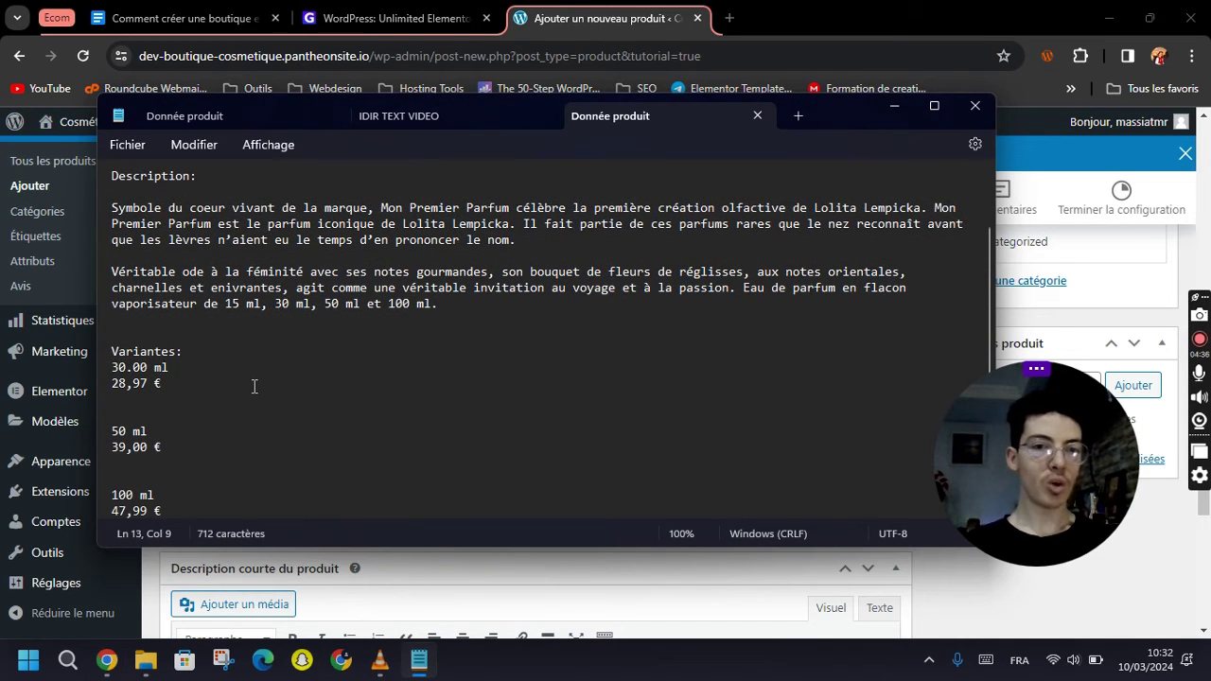
{"action": "left_click", "coordinate": [140, 369]}
{"action": "triple_click", "coordinate": [140, 369]}
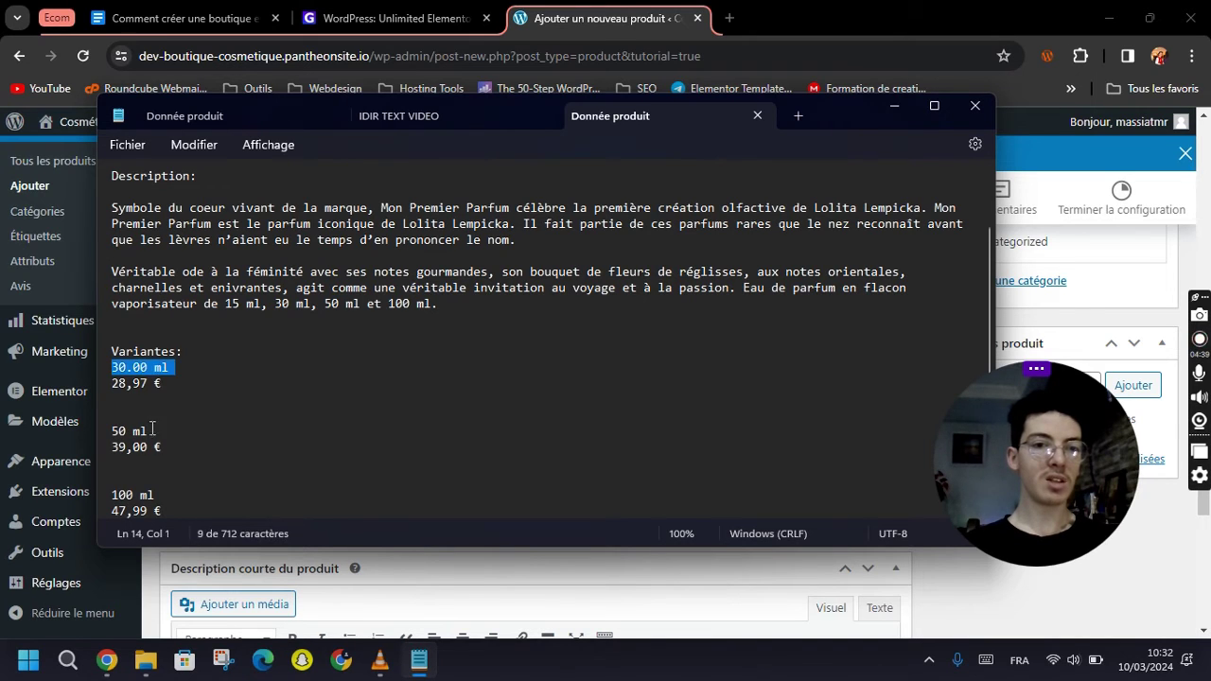
{"action": "left_click", "coordinate": [133, 494]}
{"action": "left_click", "coordinate": [558, 12]}
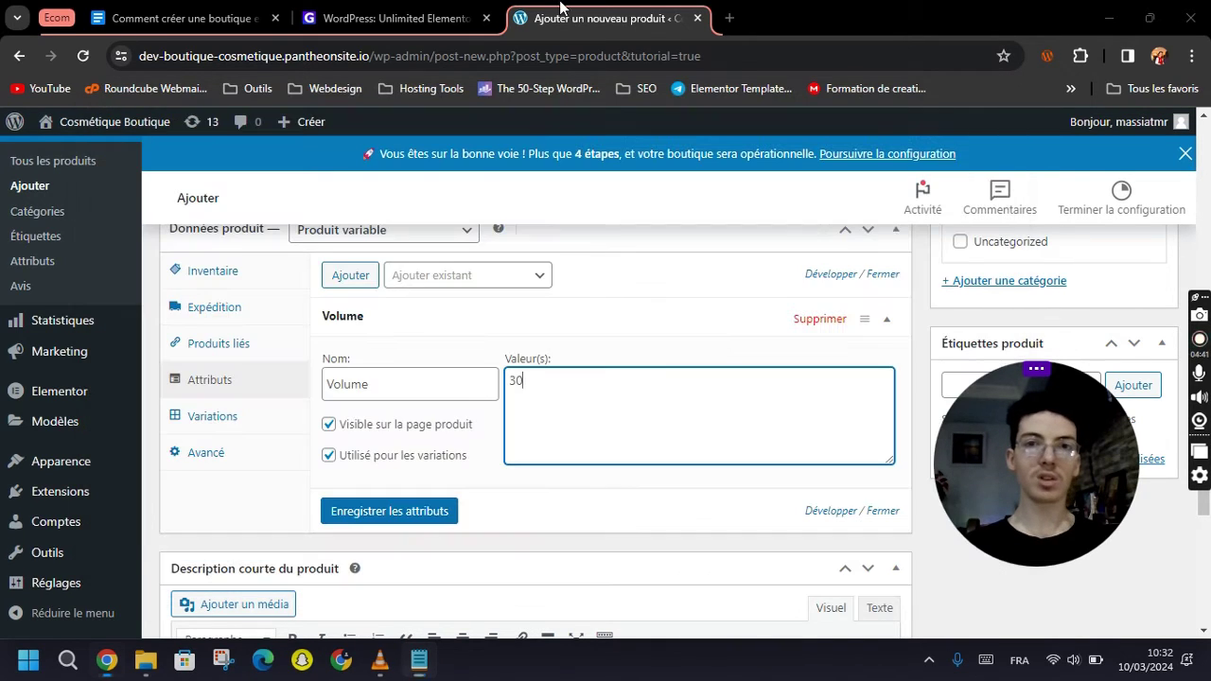
{"action": "type", "text": "ml,50ml"}
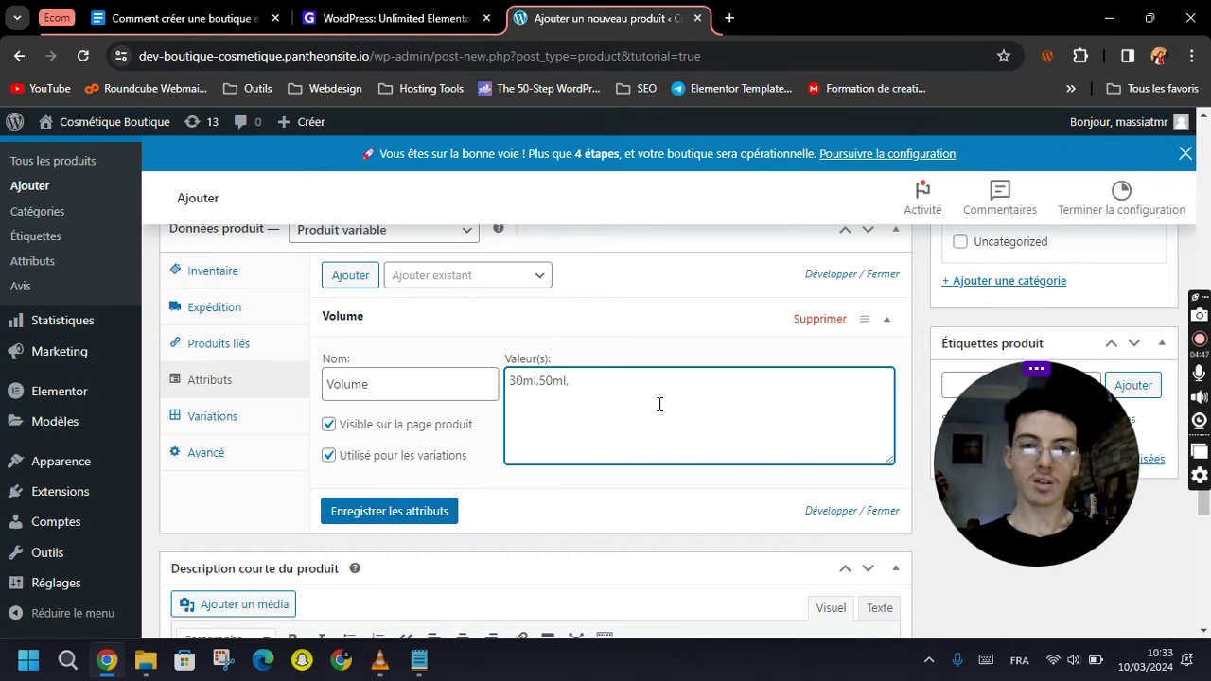
{"action": "type", "text": ",100ml"}
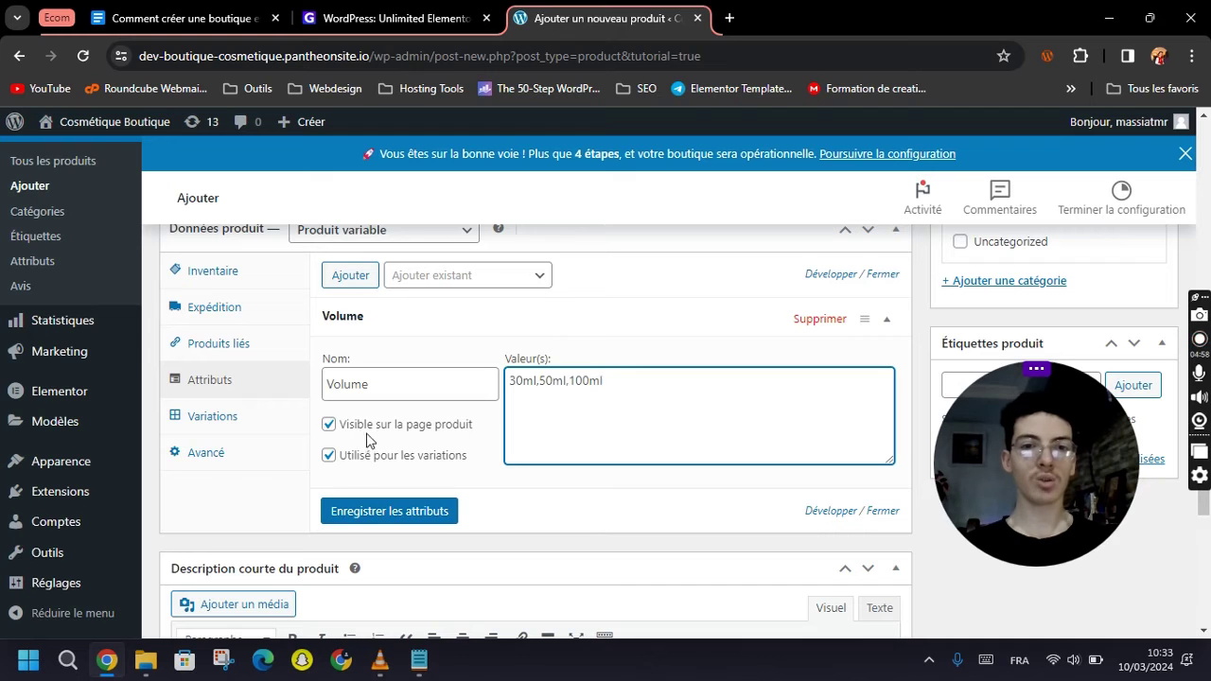
{"action": "left_click", "coordinate": [382, 515]}
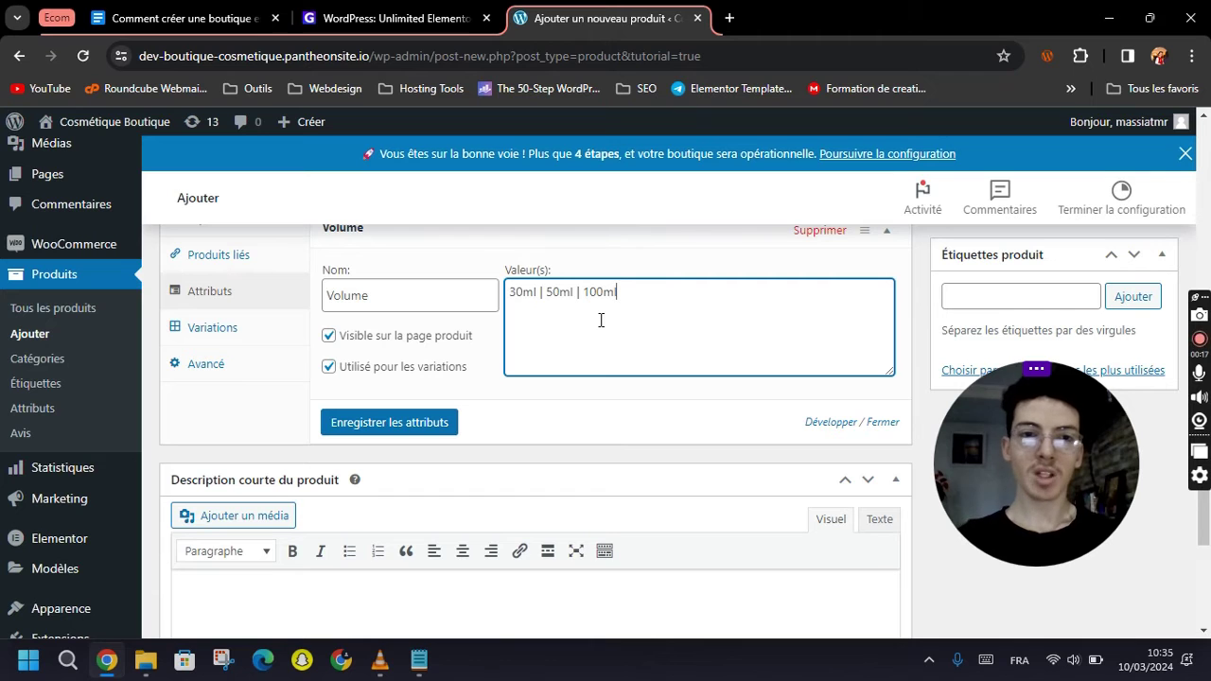
Save the Volume attribute and generate the 30ml, 50ml and 100ml variations.
{"action": "left_click", "coordinate": [447, 422]}
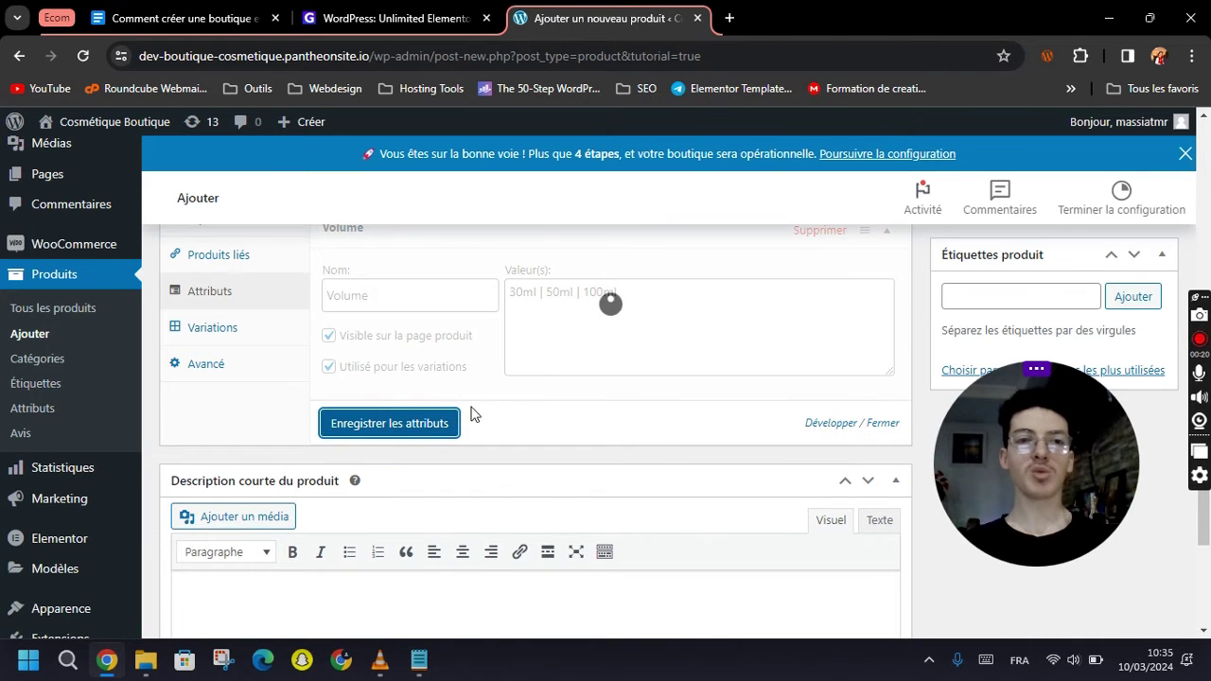
{"action": "scroll", "coordinate": [373, 394], "scroll_direction": "up", "scroll_amount": 2}
{"action": "left_click", "coordinate": [216, 503]}
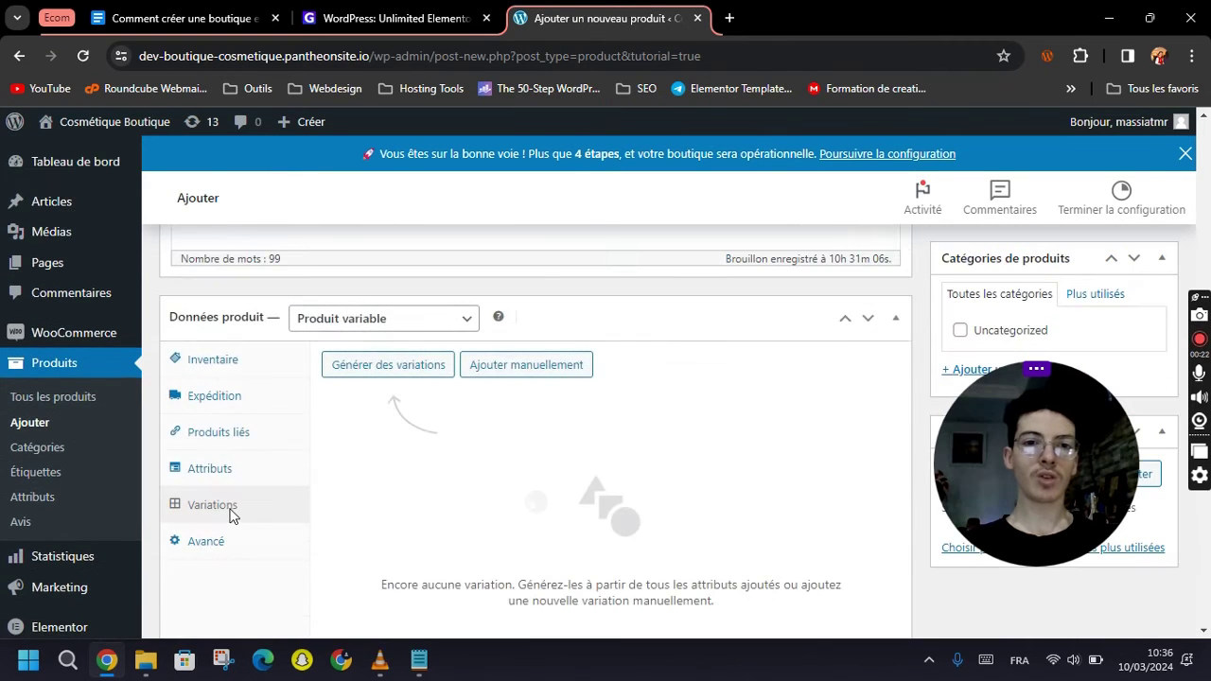
{"action": "left_click", "coordinate": [378, 367]}
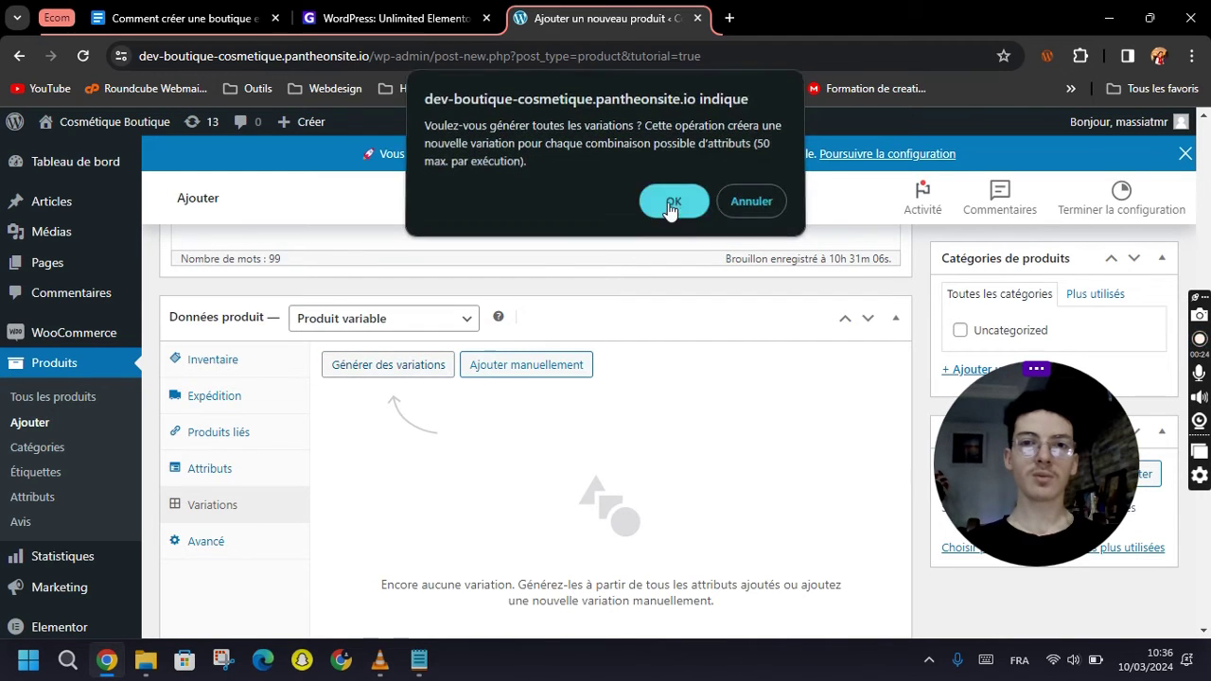
{"action": "left_click", "coordinate": [672, 202]}
{"action": "scroll", "coordinate": [625, 430], "scroll_direction": "down", "scroll_amount": 2}
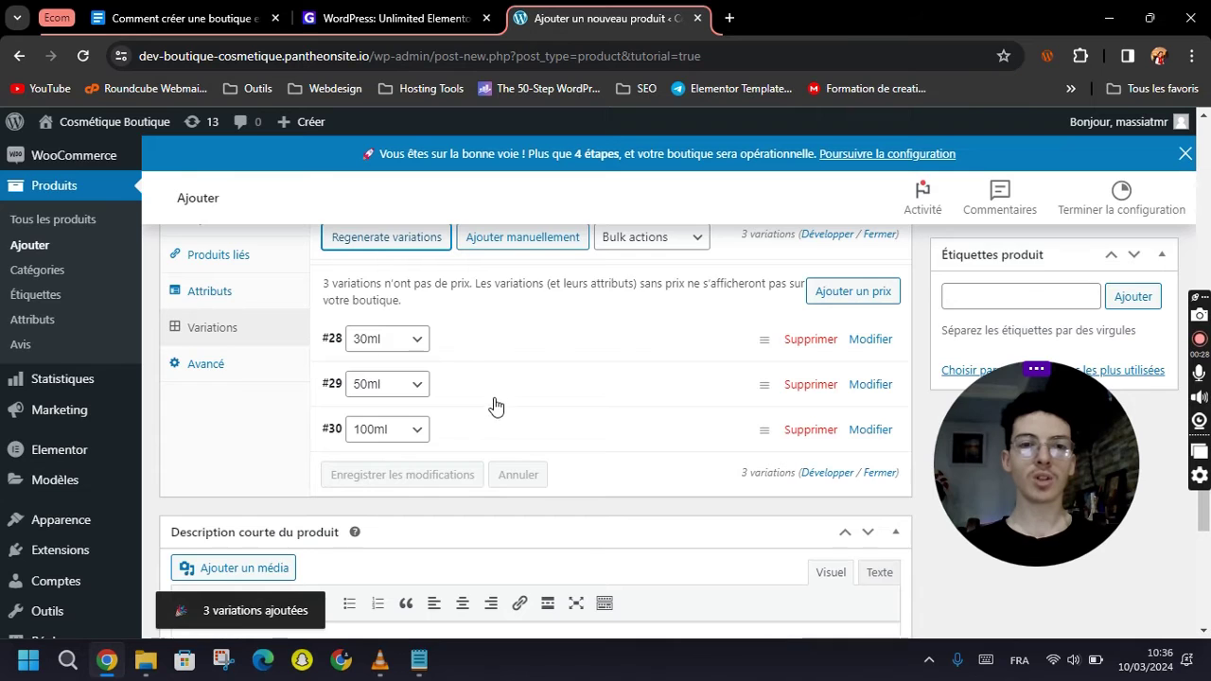
{"action": "scroll", "coordinate": [497, 411], "scroll_direction": "up", "scroll_amount": 1}
{"action": "scroll", "coordinate": [505, 416], "scroll_direction": "up", "scroll_amount": 1}
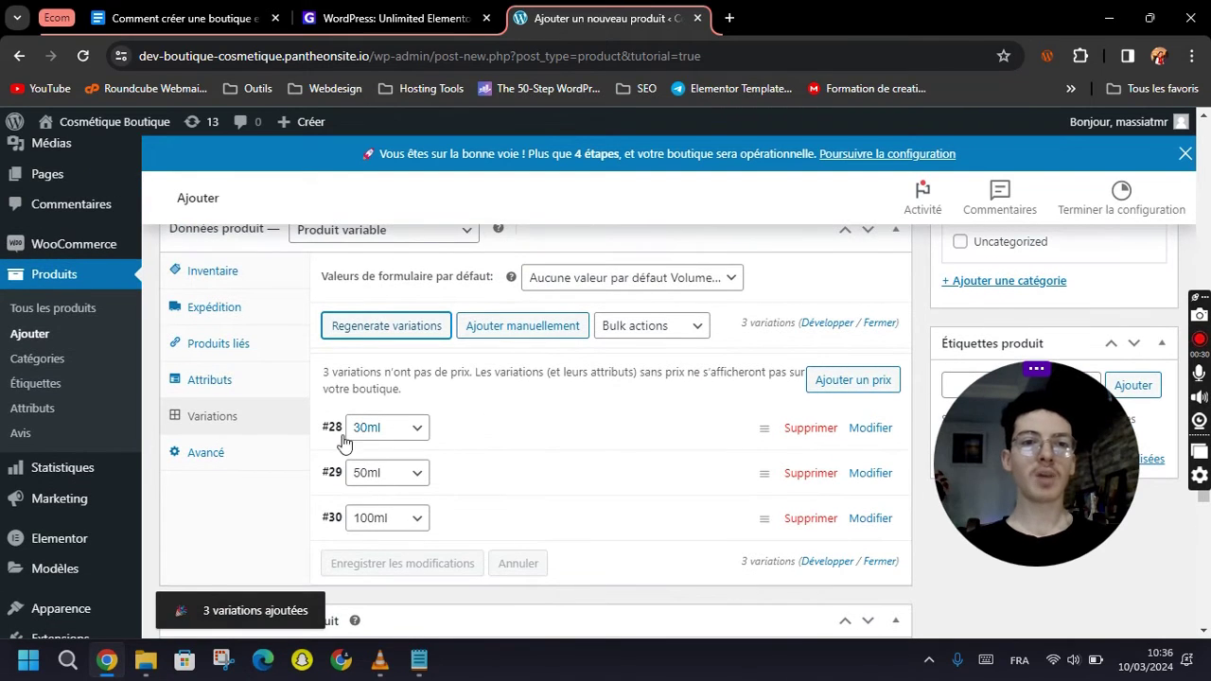
{"action": "scroll", "coordinate": [653, 405], "scroll_direction": "down", "scroll_amount": 1}
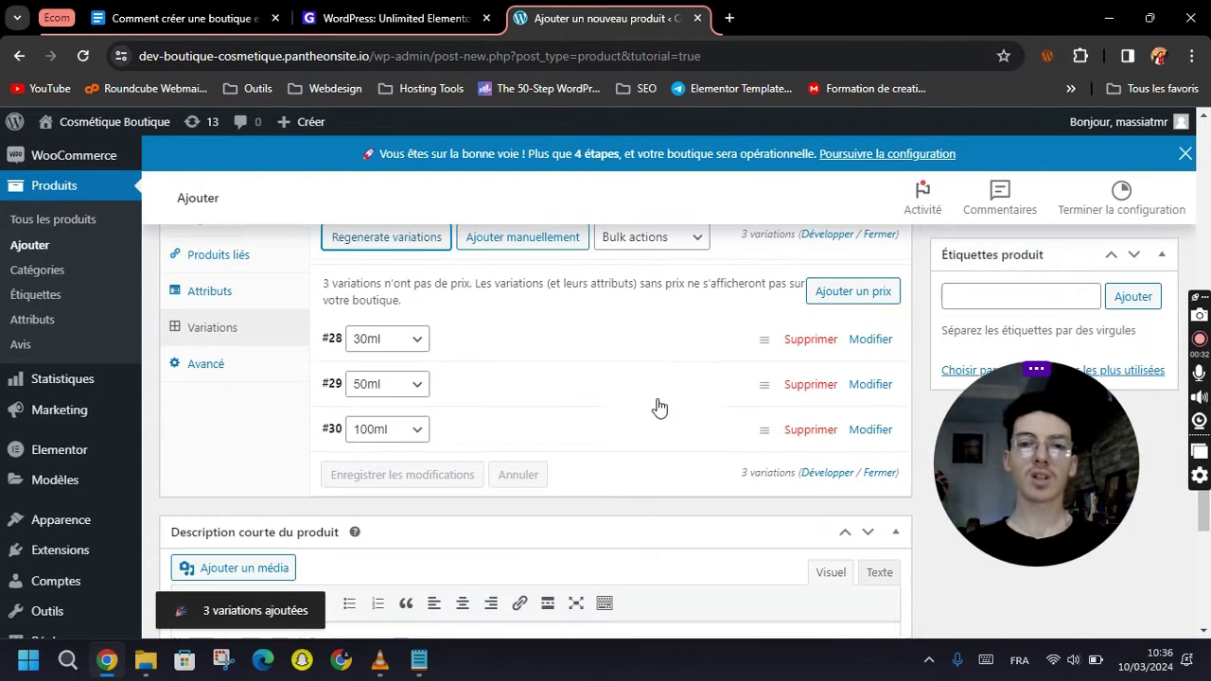
Upload the pink perfume bottle image and set it on the 30ml variation.
{"action": "left_click", "coordinate": [870, 340]}
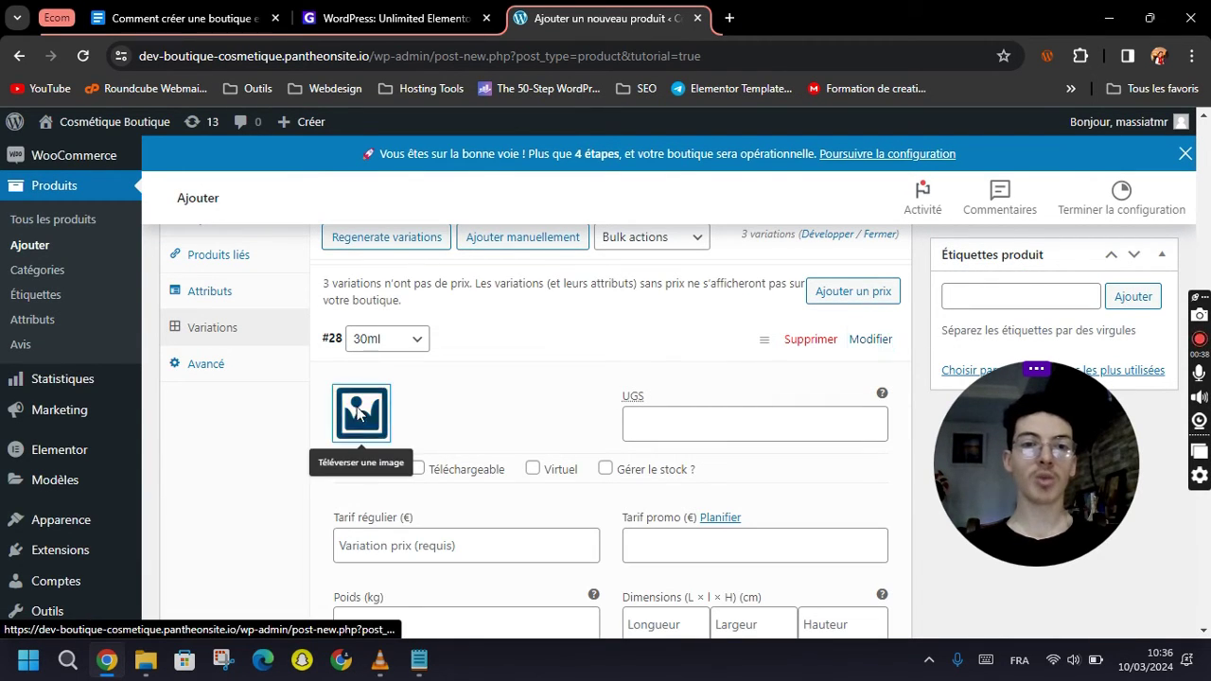
{"action": "left_click", "coordinate": [358, 410]}
{"action": "left_click", "coordinate": [99, 194]}
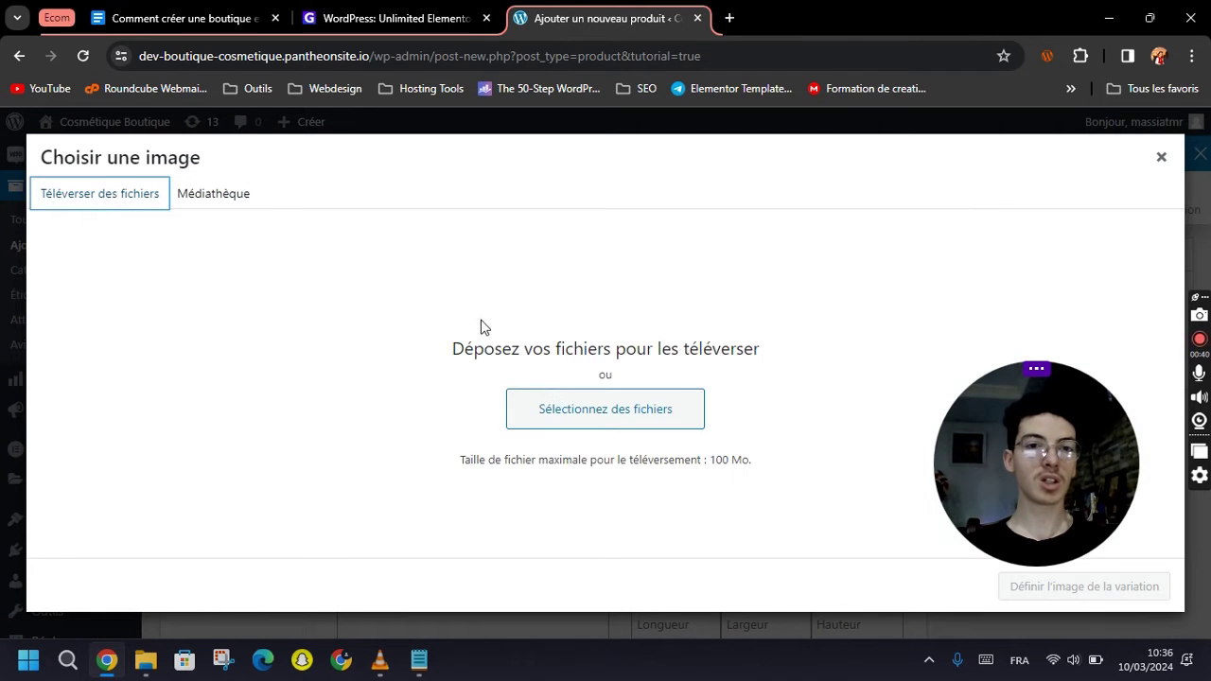
{"action": "left_click", "coordinate": [568, 407]}
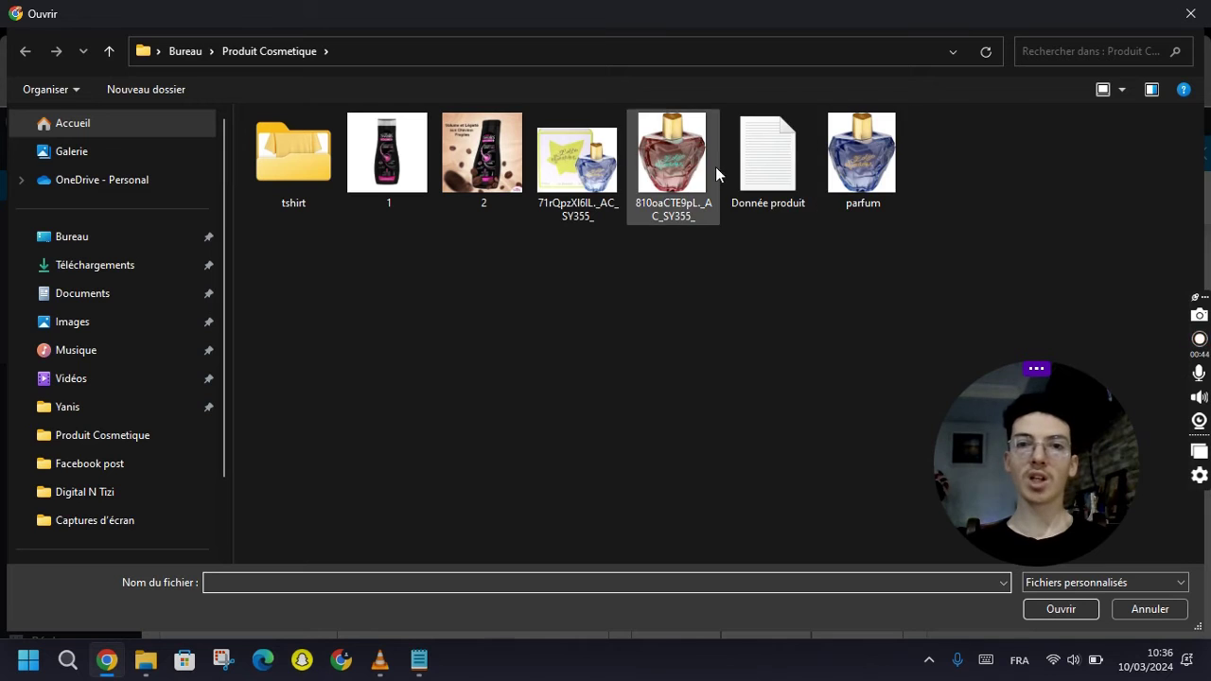
{"action": "double_click", "coordinate": [670, 168]}
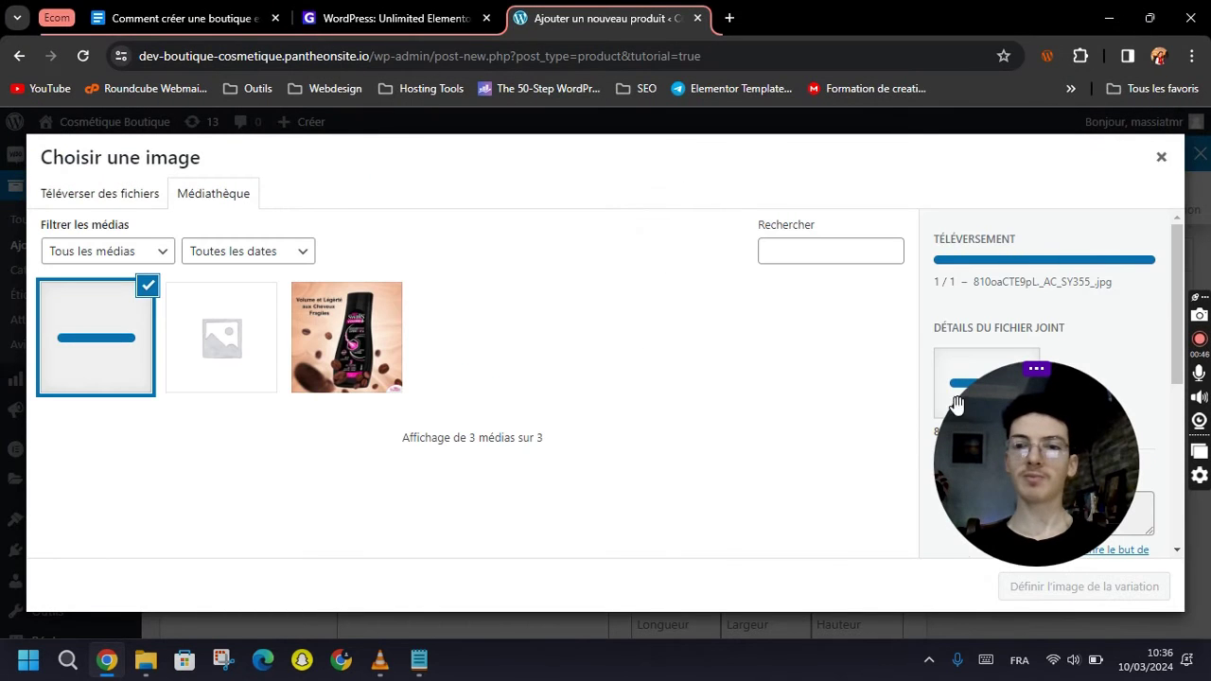
{"action": "left_click", "coordinate": [1048, 593]}
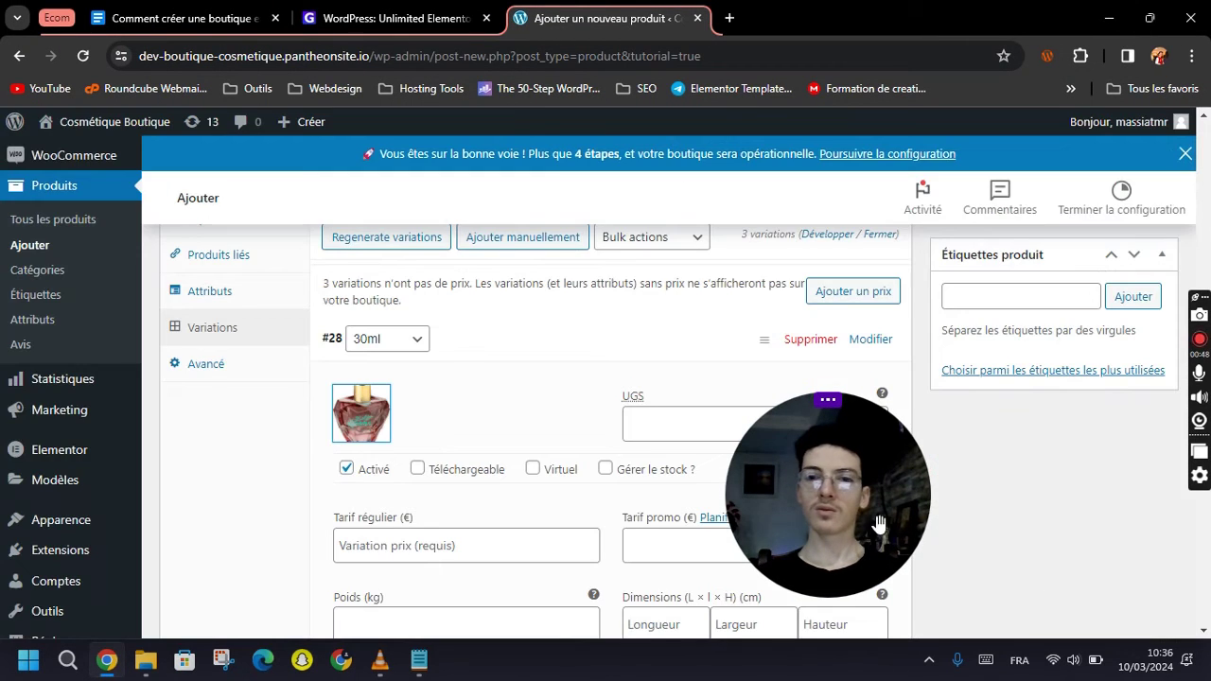
Give the 30ml variation a regular price of 10 €.
{"action": "scroll", "coordinate": [363, 397], "scroll_direction": "down", "scroll_amount": 1}
{"action": "left_click", "coordinate": [363, 372]}
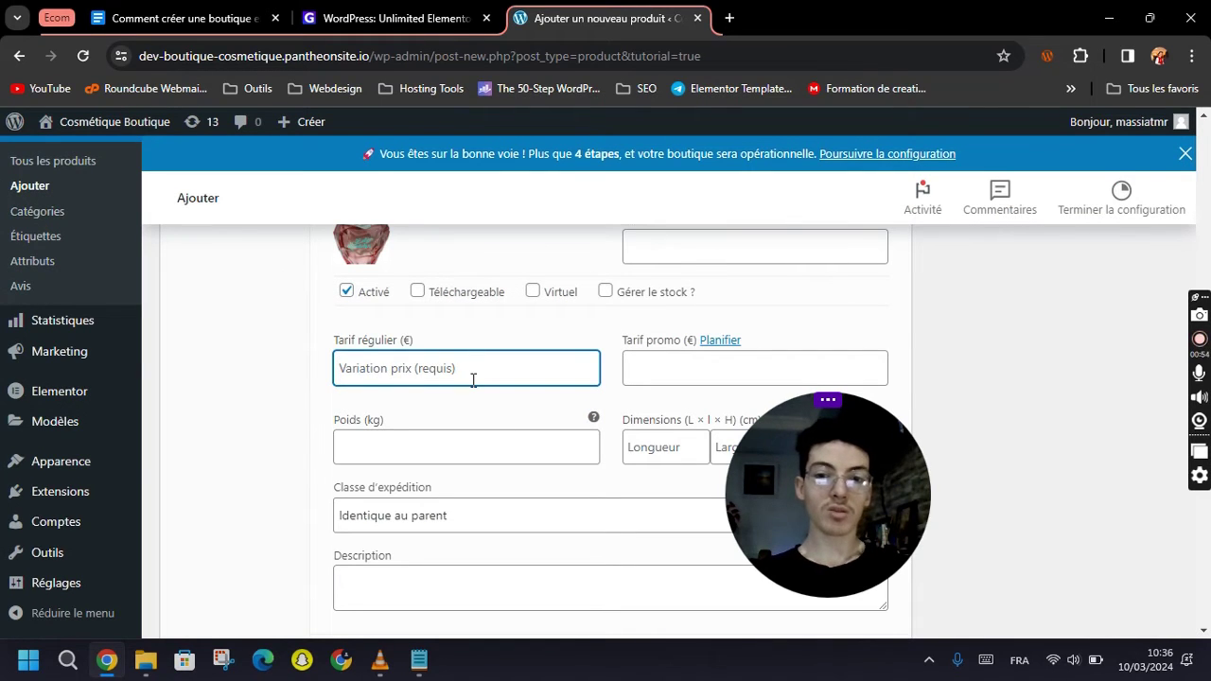
{"action": "type", "text": "10"}
{"action": "left_click", "coordinate": [284, 422]}
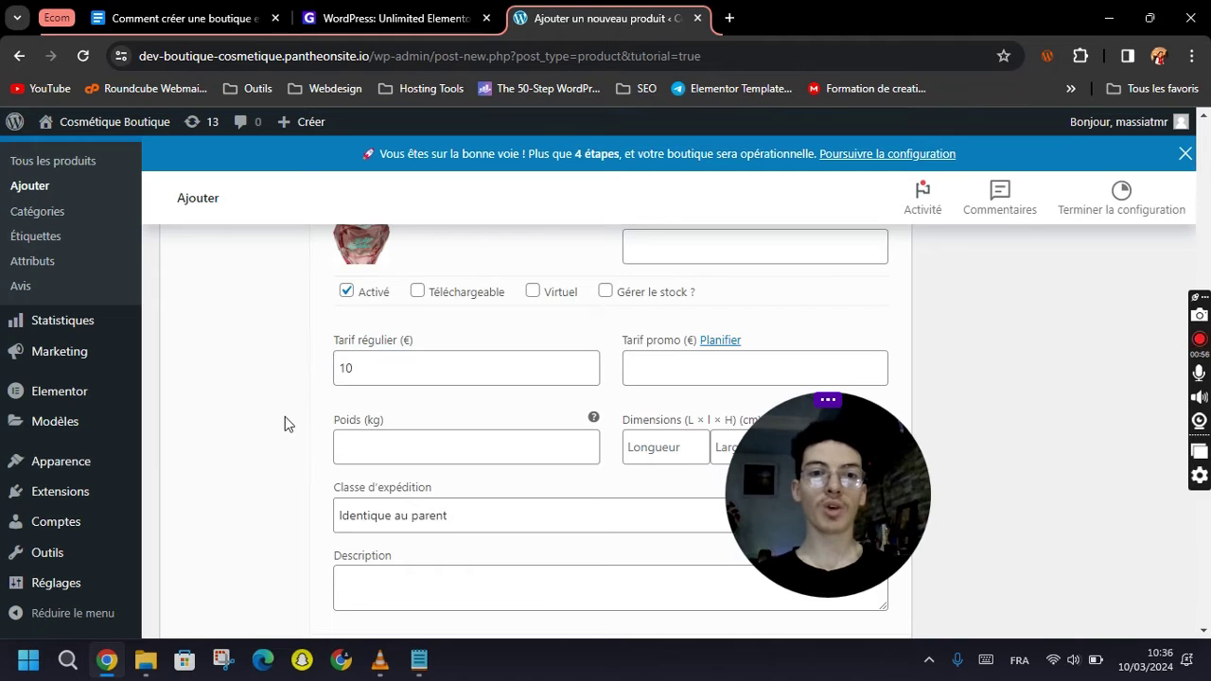
{"action": "scroll", "coordinate": [501, 408], "scroll_direction": "up", "scroll_amount": 1}
{"action": "scroll", "coordinate": [535, 406], "scroll_direction": "up", "scroll_amount": 1}
{"action": "scroll", "coordinate": [563, 445], "scroll_direction": "down", "scroll_amount": 3}
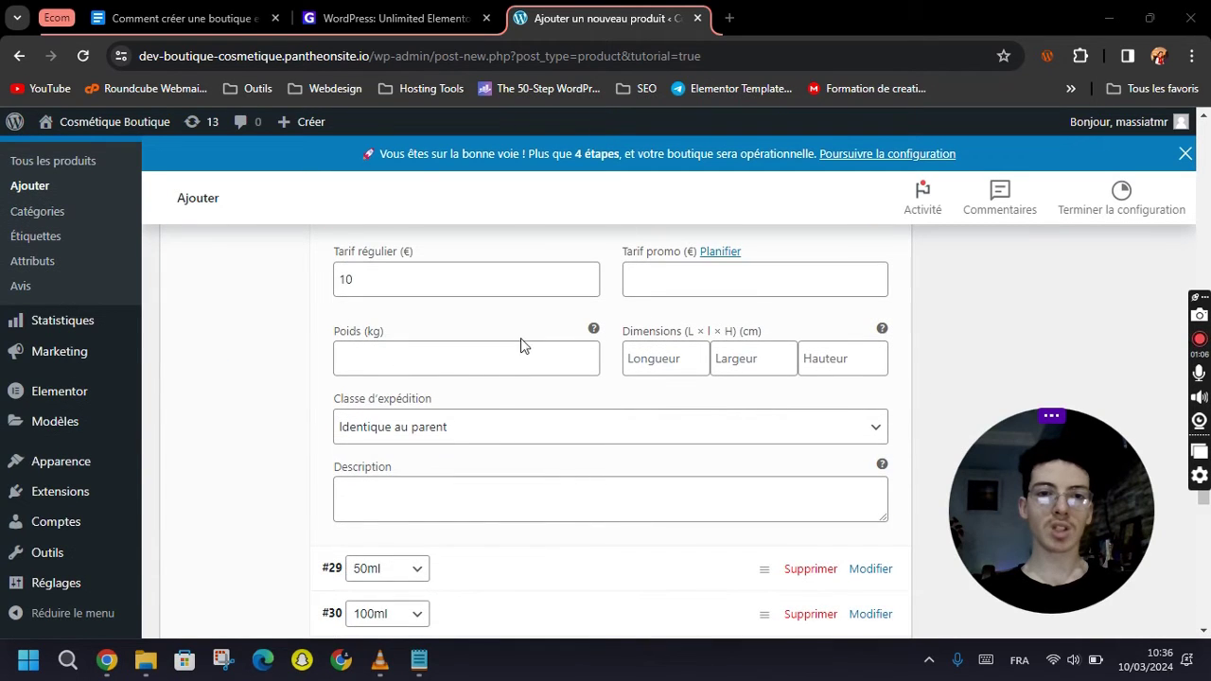
{"action": "scroll", "coordinate": [552, 449], "scroll_direction": "down", "scroll_amount": 1}
{"action": "left_click", "coordinate": [454, 421]}
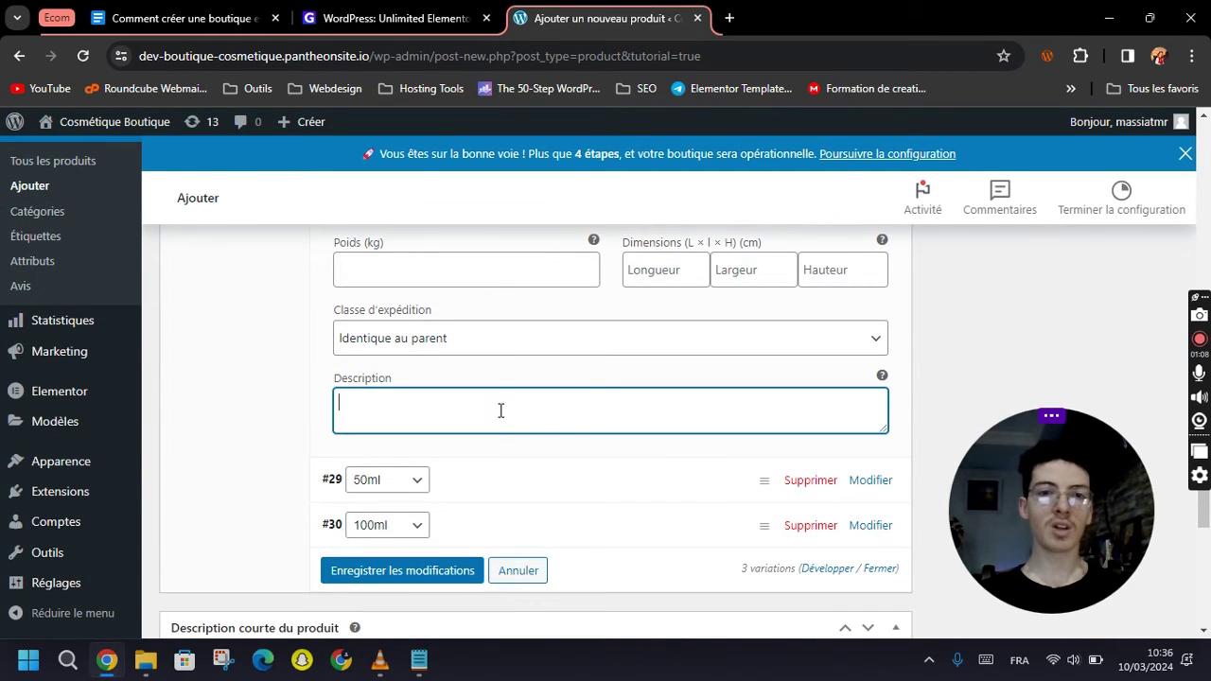
{"action": "scroll", "coordinate": [487, 449], "scroll_direction": "up", "scroll_amount": 6}
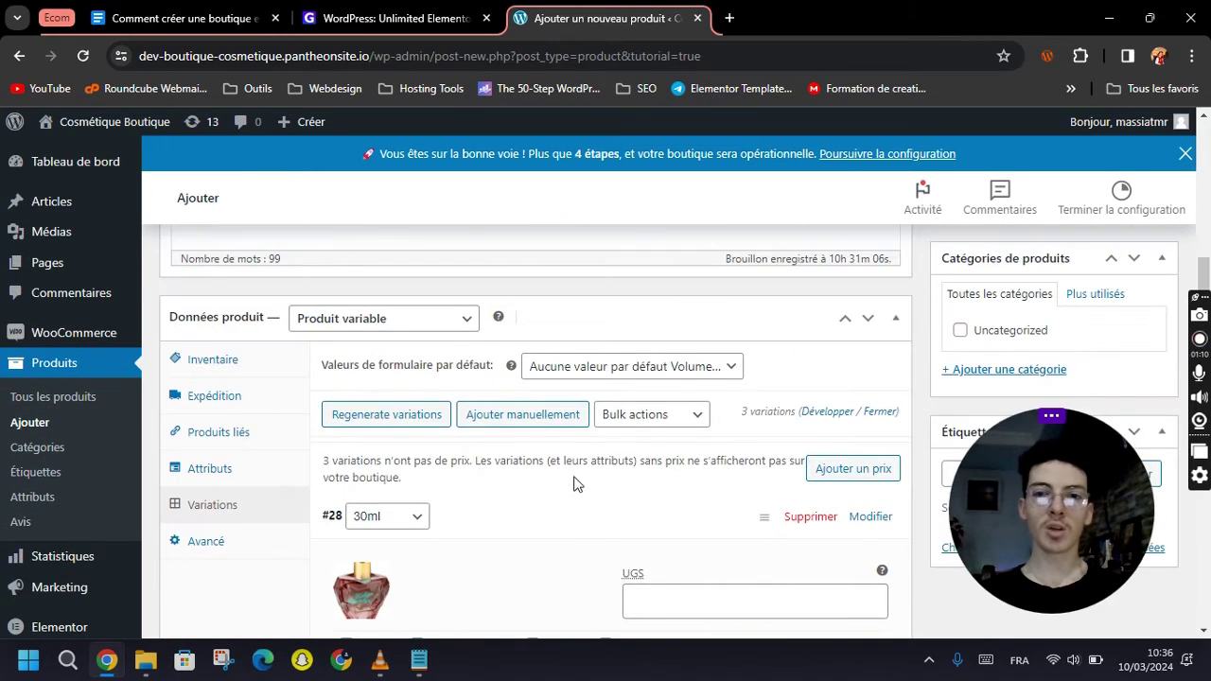
{"action": "scroll", "coordinate": [573, 484], "scroll_direction": "down", "scroll_amount": 2}
{"action": "scroll", "coordinate": [511, 399], "scroll_direction": "down", "scroll_amount": 4}
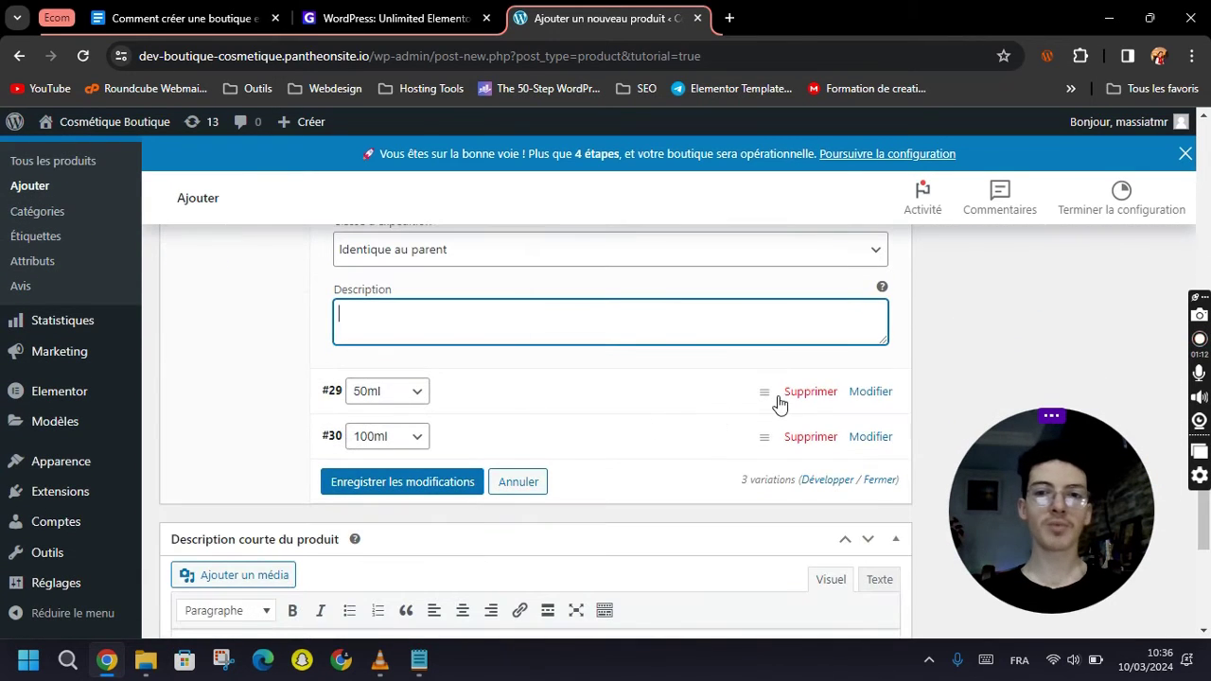
Set the pink perfume image and a 15 € regular price on the 50ml variation.
{"action": "left_click", "coordinate": [871, 393]}
{"action": "scroll", "coordinate": [522, 465], "scroll_direction": "down", "scroll_amount": 2}
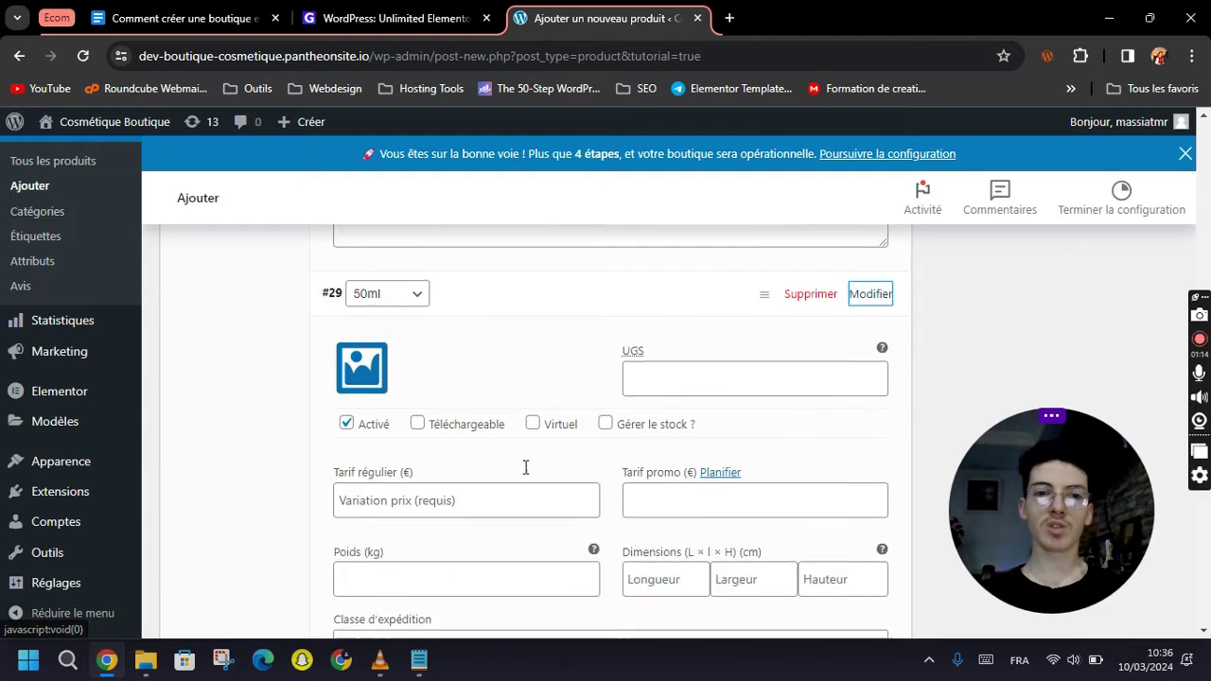
{"action": "left_click", "coordinate": [371, 300]}
{"action": "left_click", "coordinate": [49, 367]}
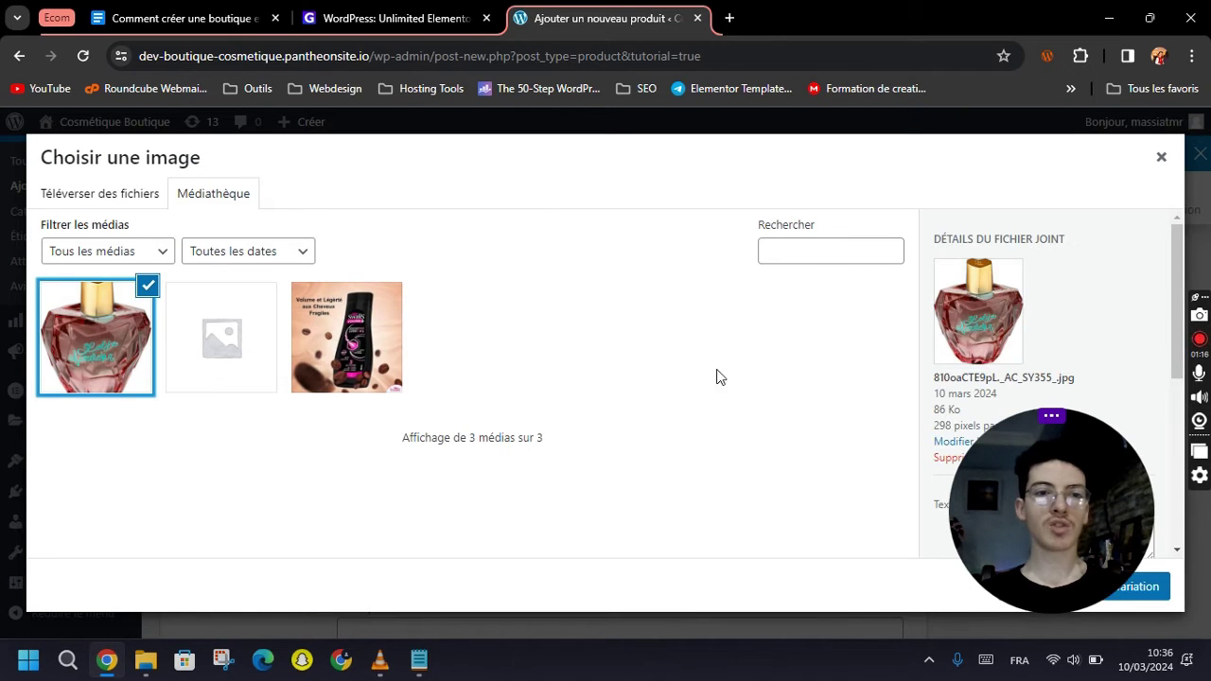
{"action": "left_click", "coordinate": [1132, 587]}
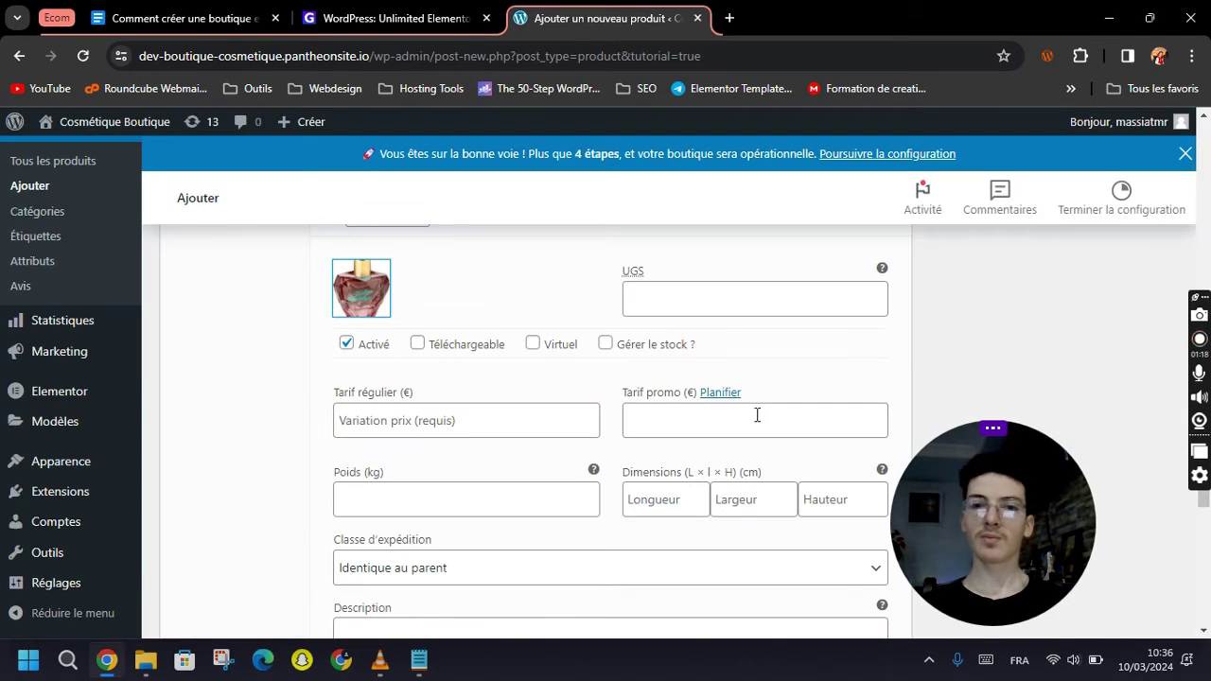
{"action": "left_click", "coordinate": [455, 426]}
{"action": "type", "text": "15"}
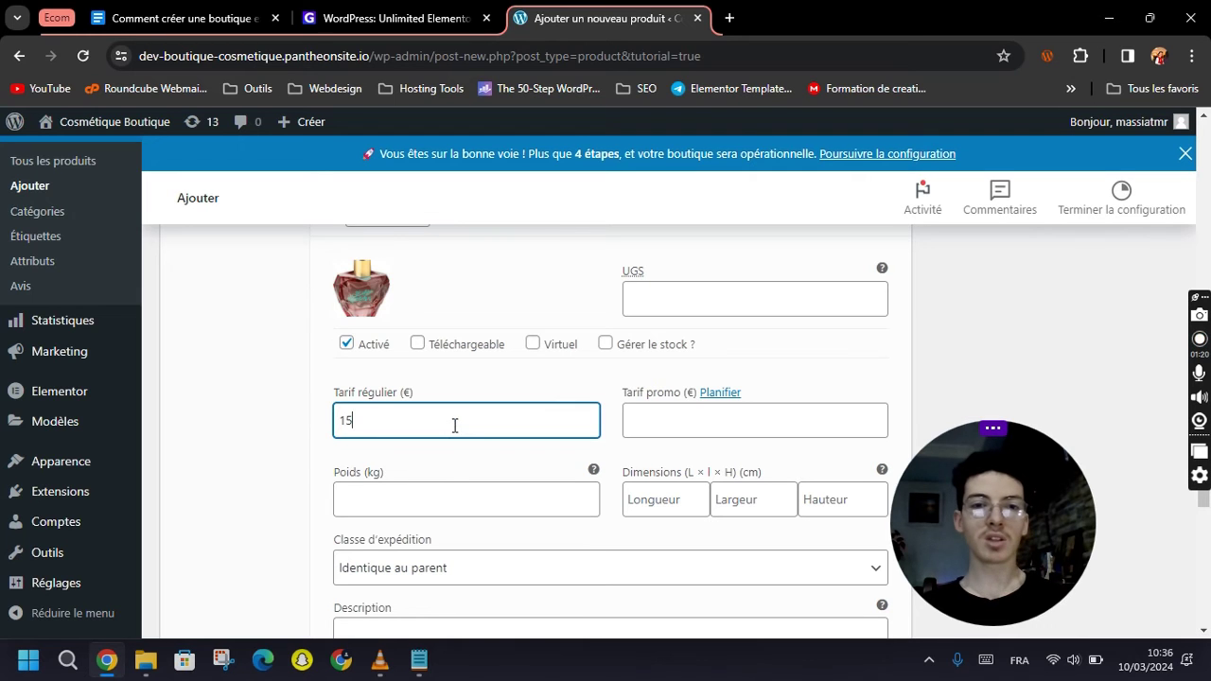
{"action": "left_click", "coordinate": [323, 451]}
{"action": "scroll", "coordinate": [672, 441], "scroll_direction": "down", "scroll_amount": 4}
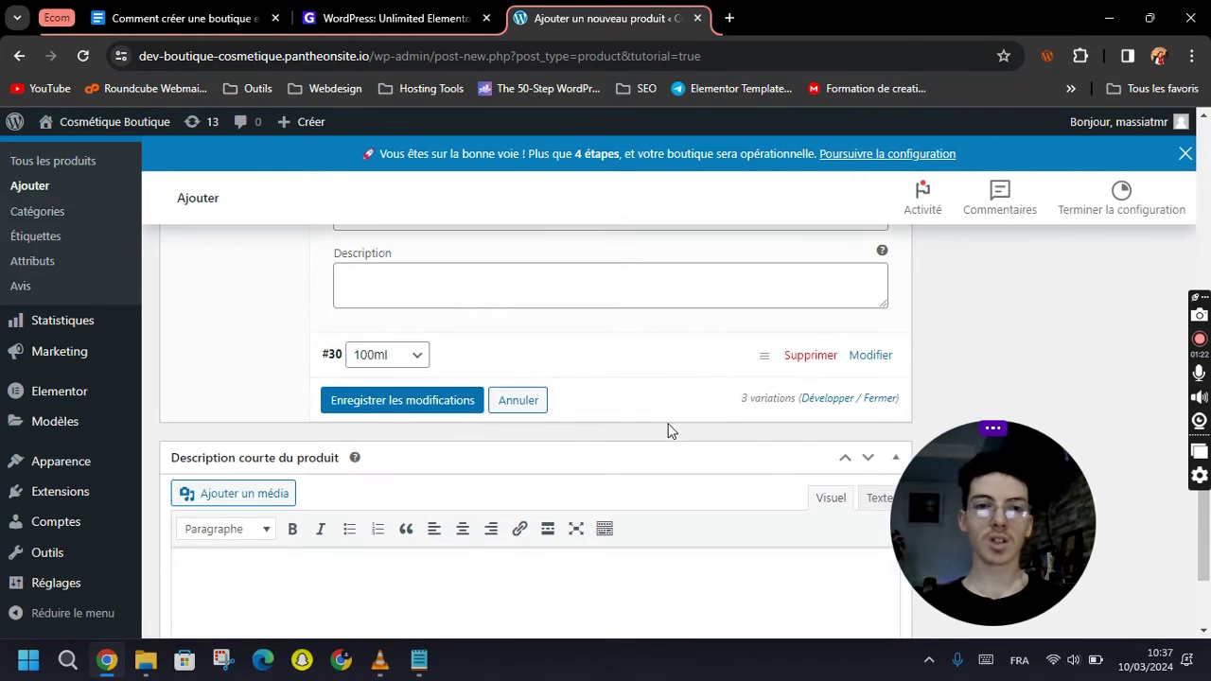
Upload the blue perfume bottle image and set it on the 100ml variation.
{"action": "left_click", "coordinate": [870, 355]}
{"action": "scroll", "coordinate": [400, 328], "scroll_direction": "down", "scroll_amount": 2}
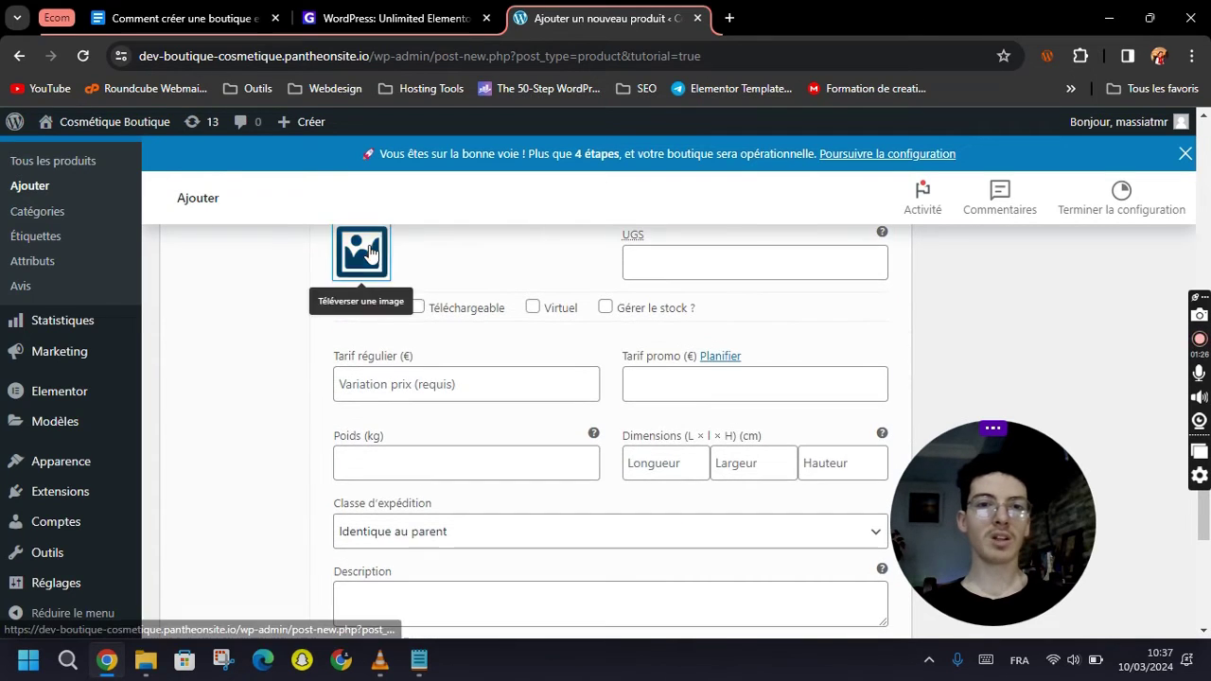
{"action": "left_click", "coordinate": [363, 252]}
{"action": "left_click", "coordinate": [130, 199]}
{"action": "left_click", "coordinate": [613, 413]}
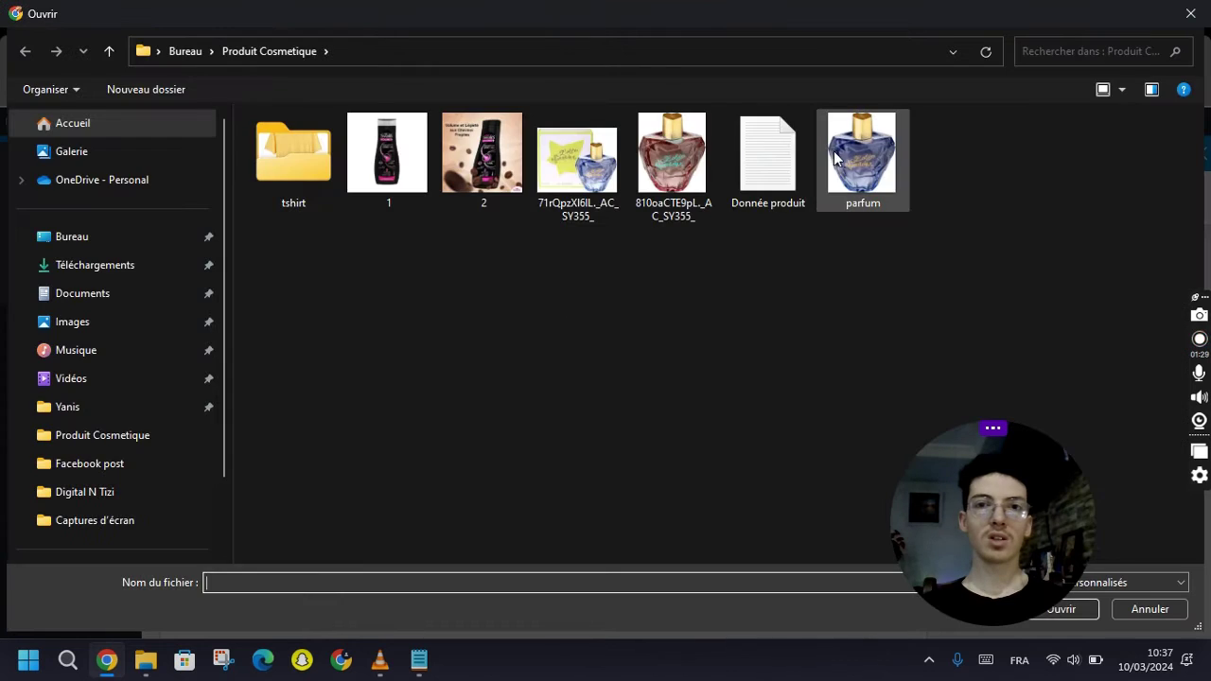
{"action": "double_click", "coordinate": [835, 158]}
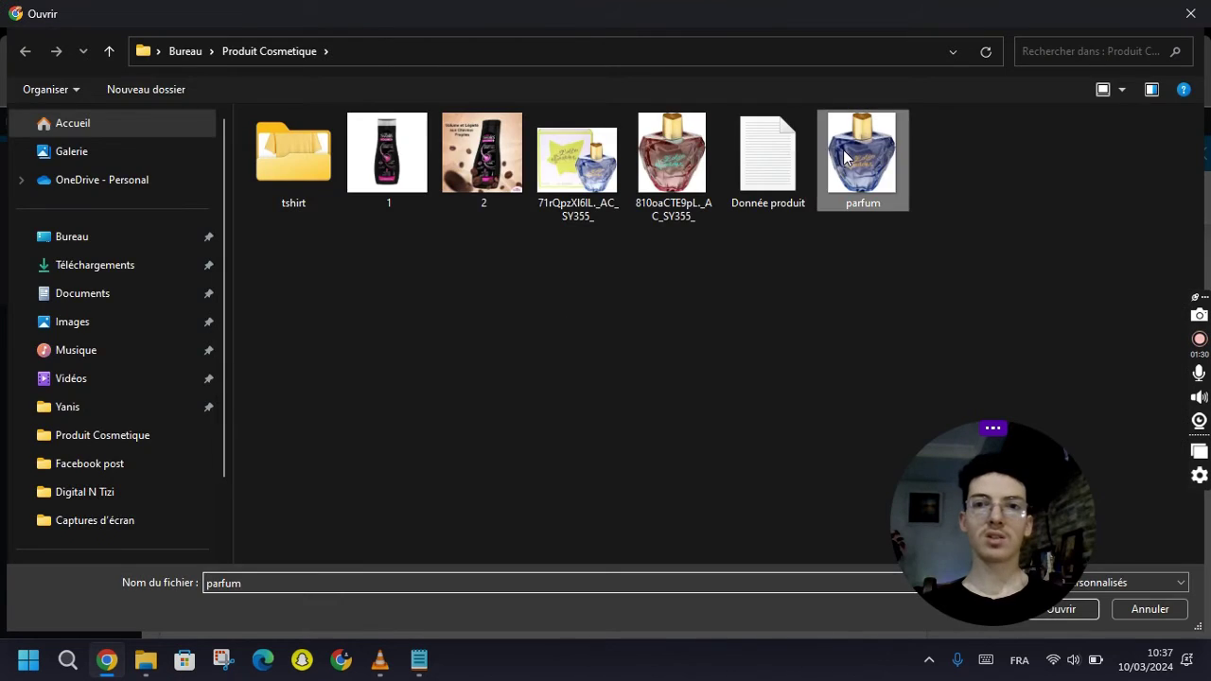
{"action": "left_click", "coordinate": [1169, 594]}
Give the 100ml variation a weight of 25 and save the variation changes.
{"action": "left_click", "coordinate": [480, 463]}
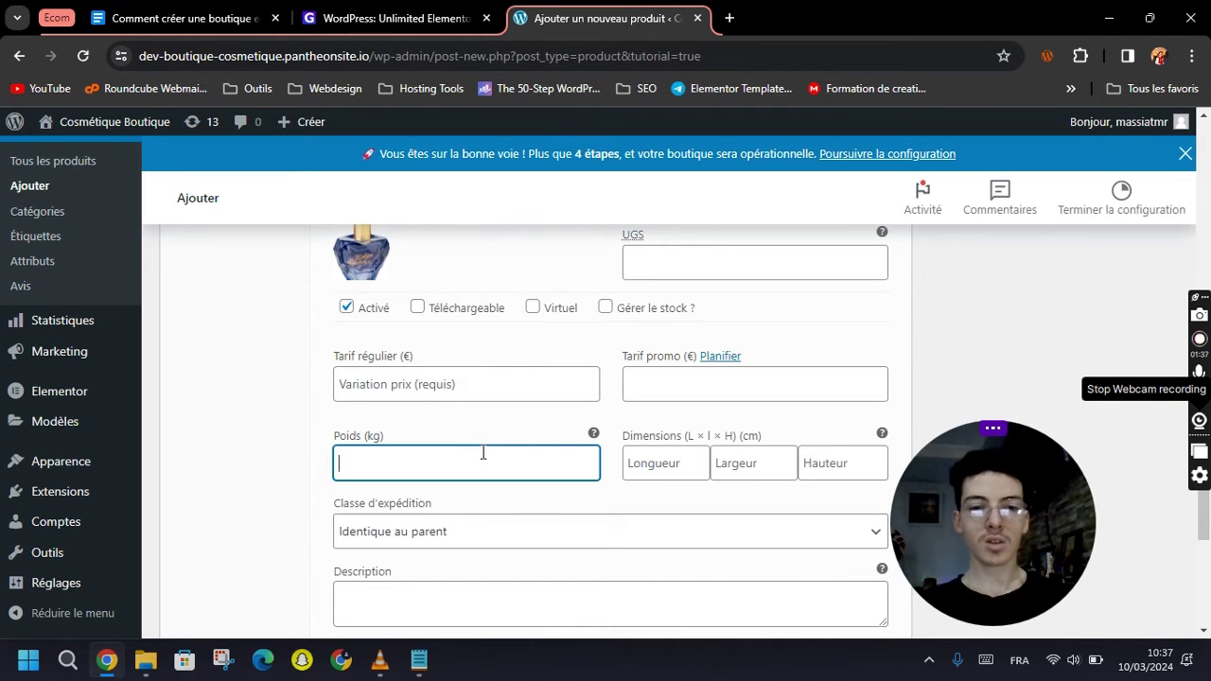
{"action": "left_click", "coordinate": [306, 438]}
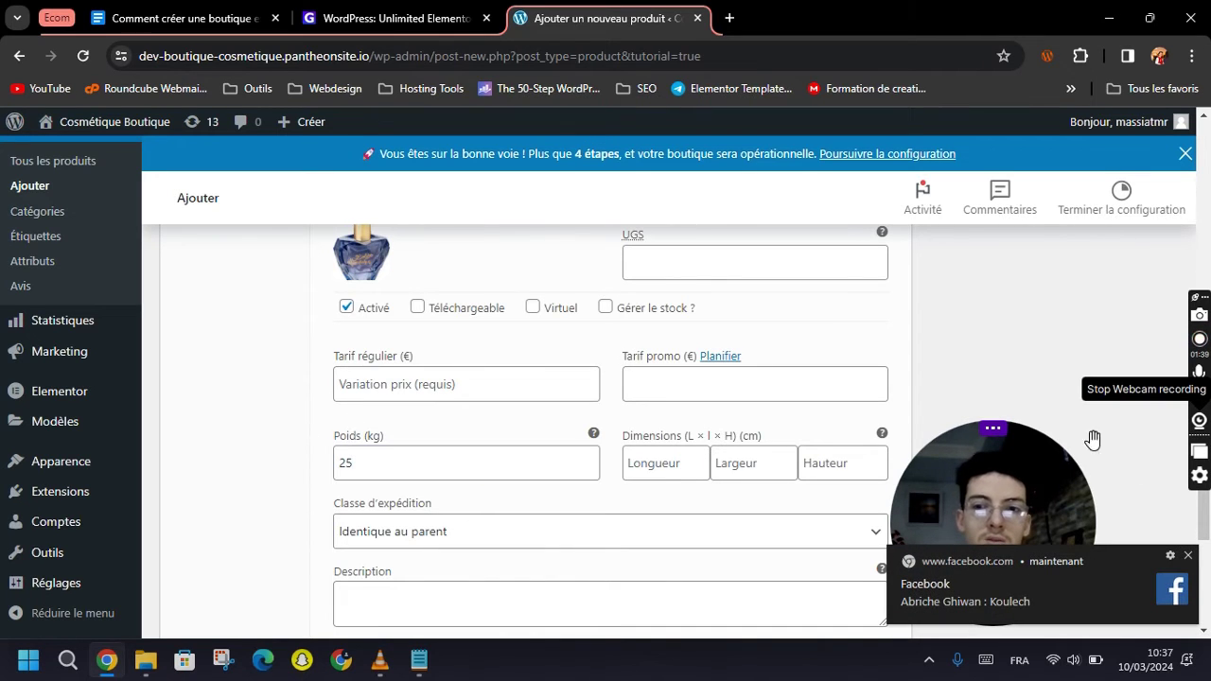
{"action": "left_click", "coordinate": [1188, 555]}
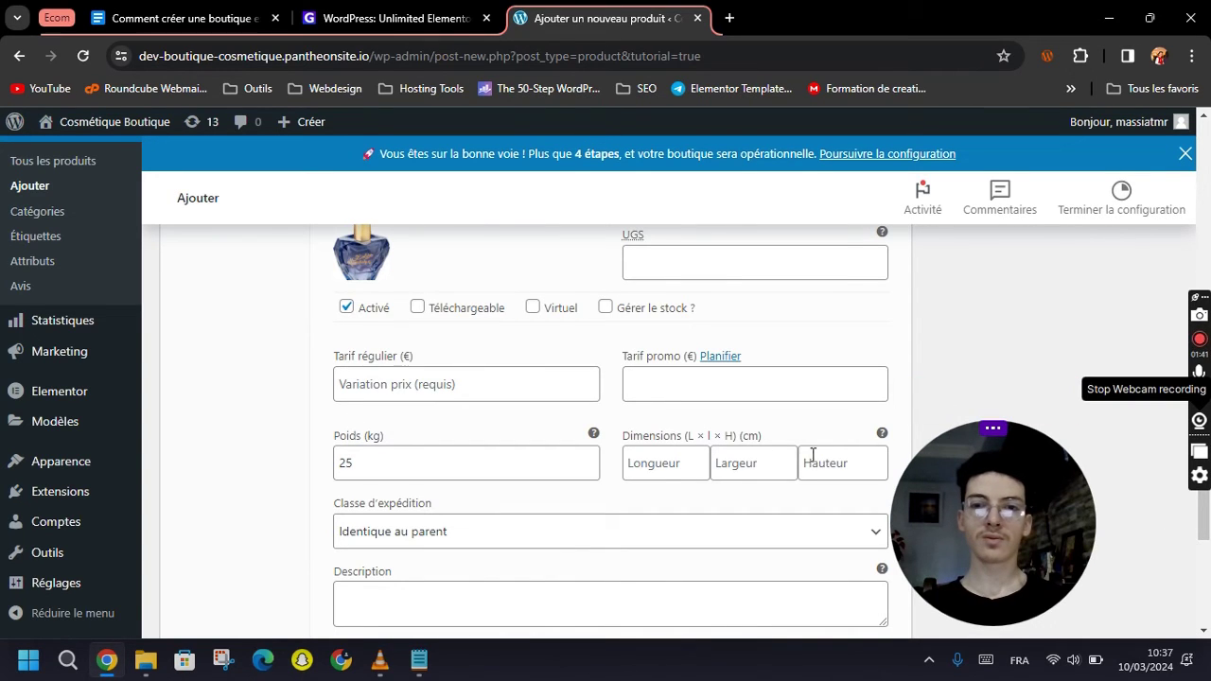
{"action": "scroll", "coordinate": [560, 496], "scroll_direction": "down", "scroll_amount": 1}
{"action": "scroll", "coordinate": [560, 496], "scroll_direction": "down", "scroll_amount": 1}
{"action": "left_click", "coordinate": [409, 413]}
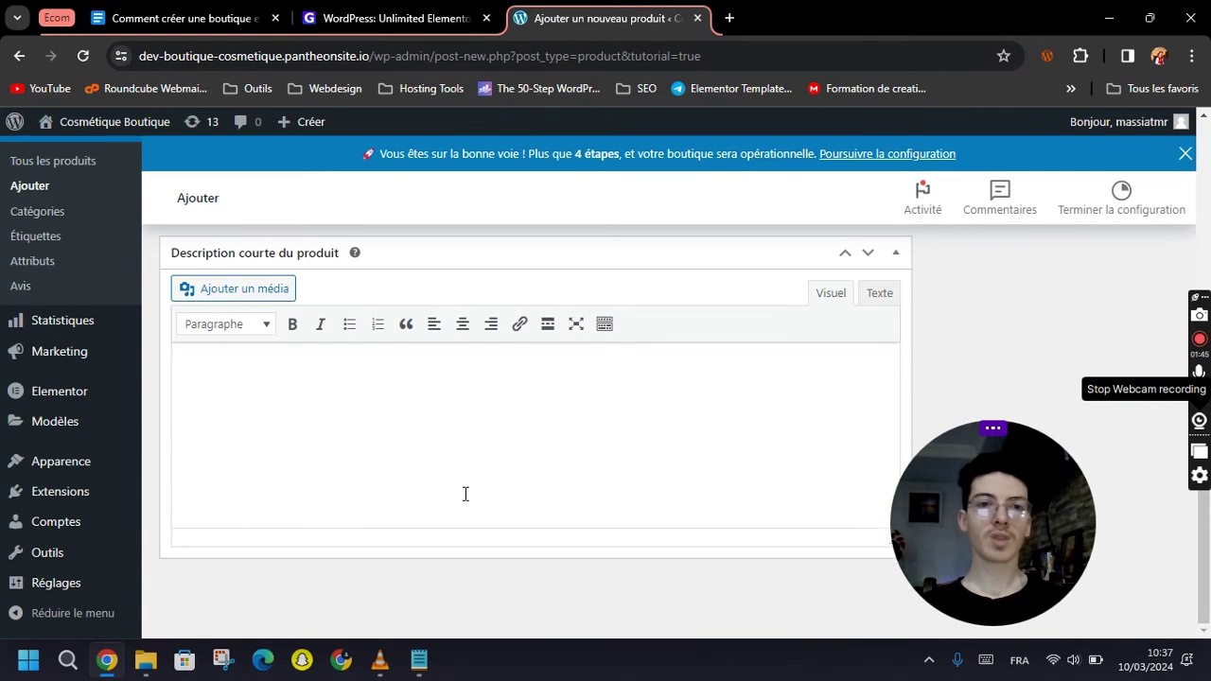
Leave stock management off on the 30ml variation and save the variations again.
{"action": "scroll", "coordinate": [505, 505], "scroll_direction": "up", "scroll_amount": 2}
{"action": "scroll", "coordinate": [568, 473], "scroll_direction": "down", "scroll_amount": 1}
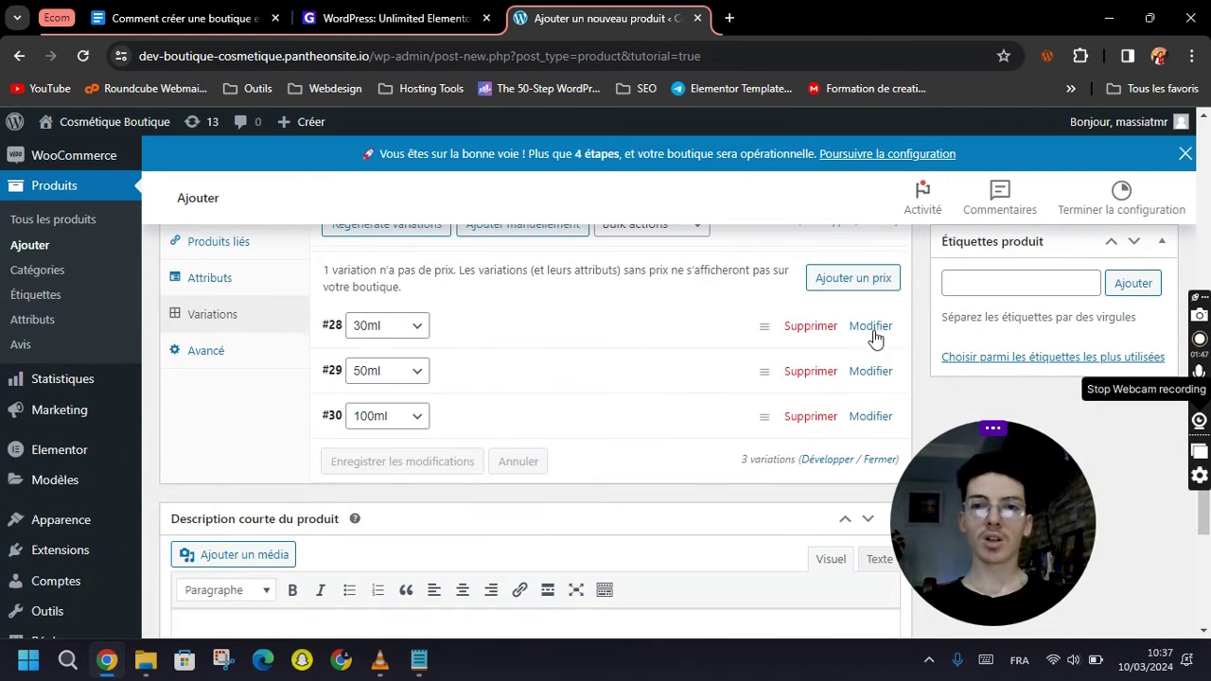
{"action": "left_click", "coordinate": [870, 326]}
{"action": "scroll", "coordinate": [530, 416], "scroll_direction": "down", "scroll_amount": 1}
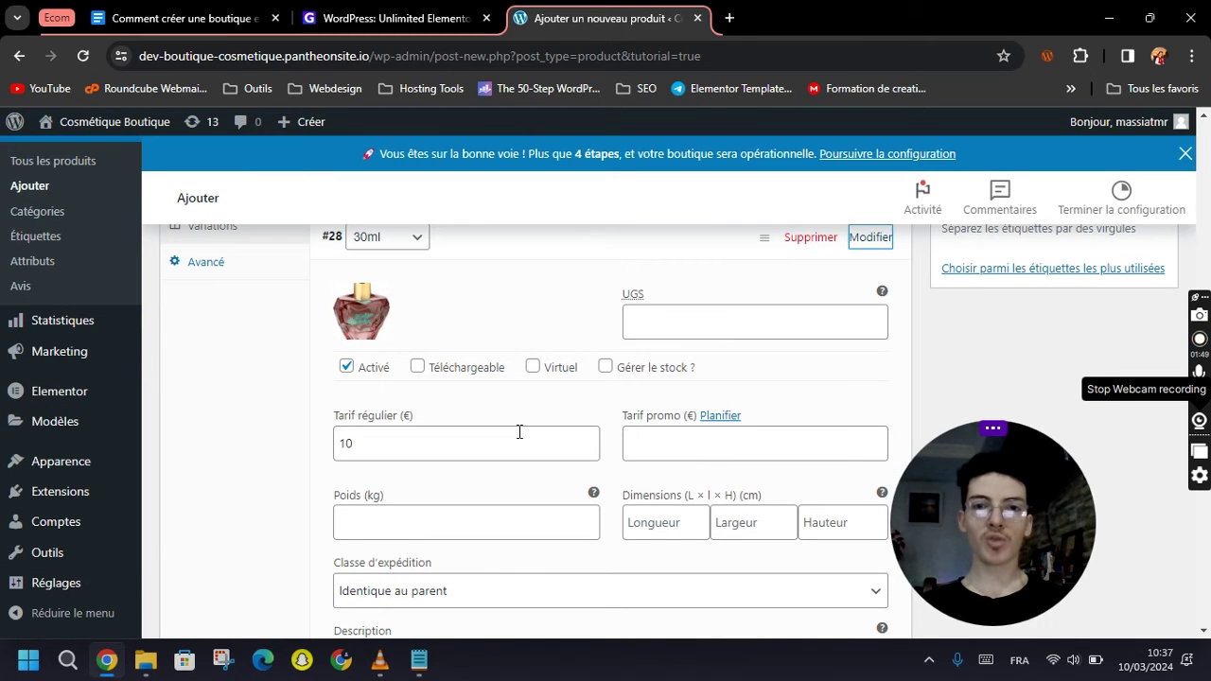
{"action": "left_click", "coordinate": [607, 369]}
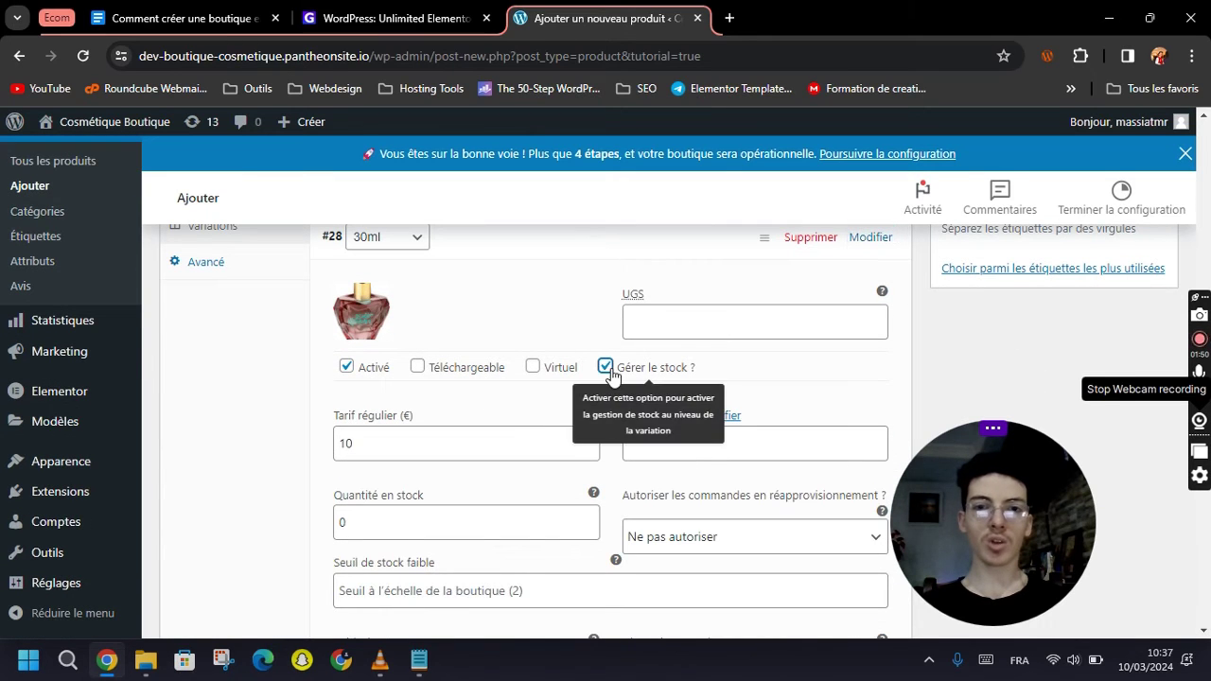
{"action": "left_click", "coordinate": [489, 511]}
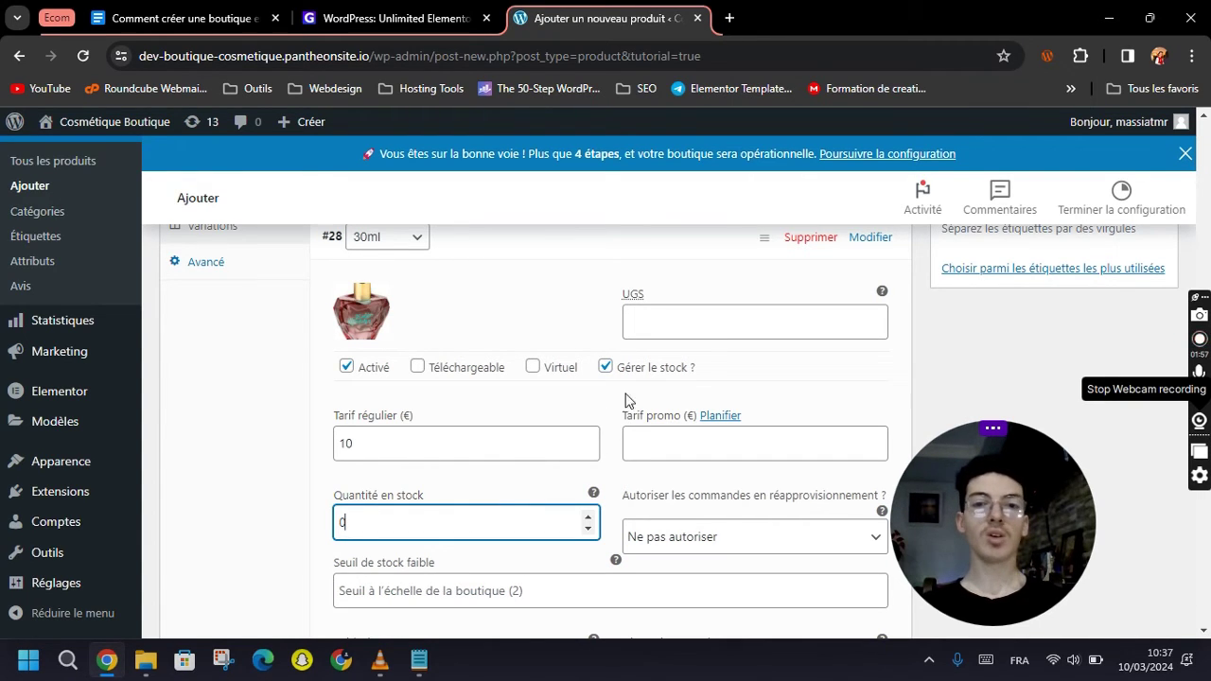
{"action": "left_click", "coordinate": [605, 368]}
{"action": "scroll", "coordinate": [806, 409], "scroll_direction": "down", "scroll_amount": 1}
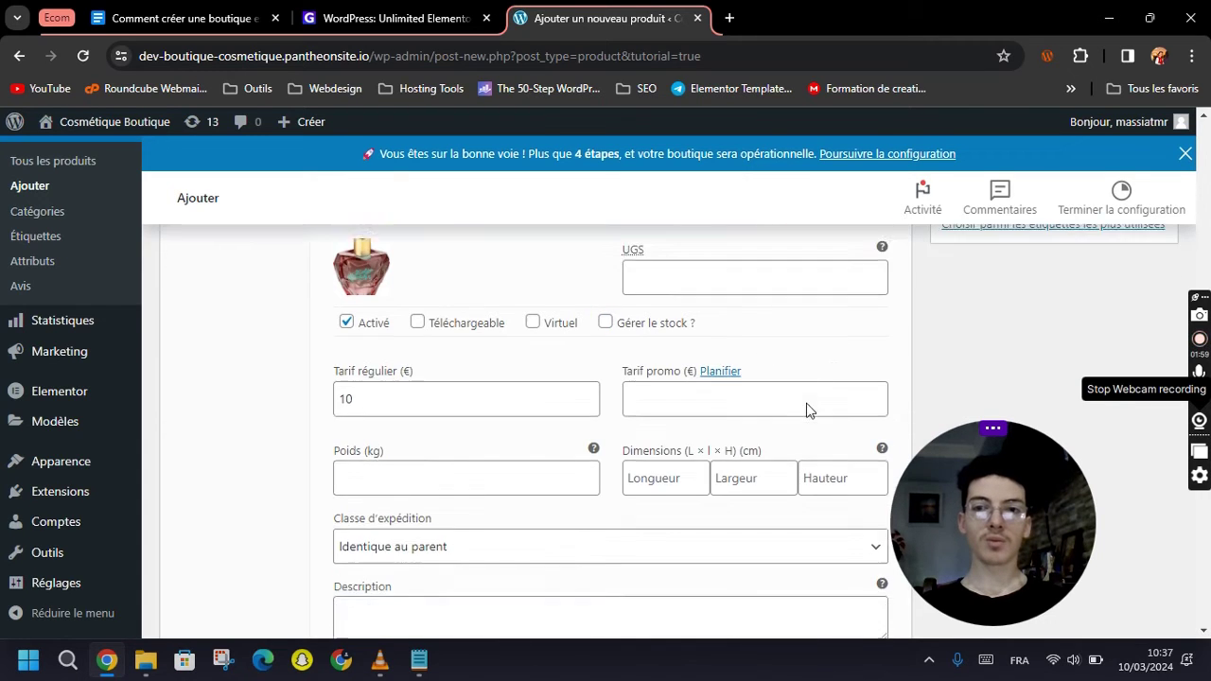
{"action": "scroll", "coordinate": [396, 340], "scroll_direction": "down", "scroll_amount": 6}
{"action": "scroll", "coordinate": [409, 536], "scroll_direction": "up", "scroll_amount": 4}
{"action": "left_click", "coordinate": [410, 541]}
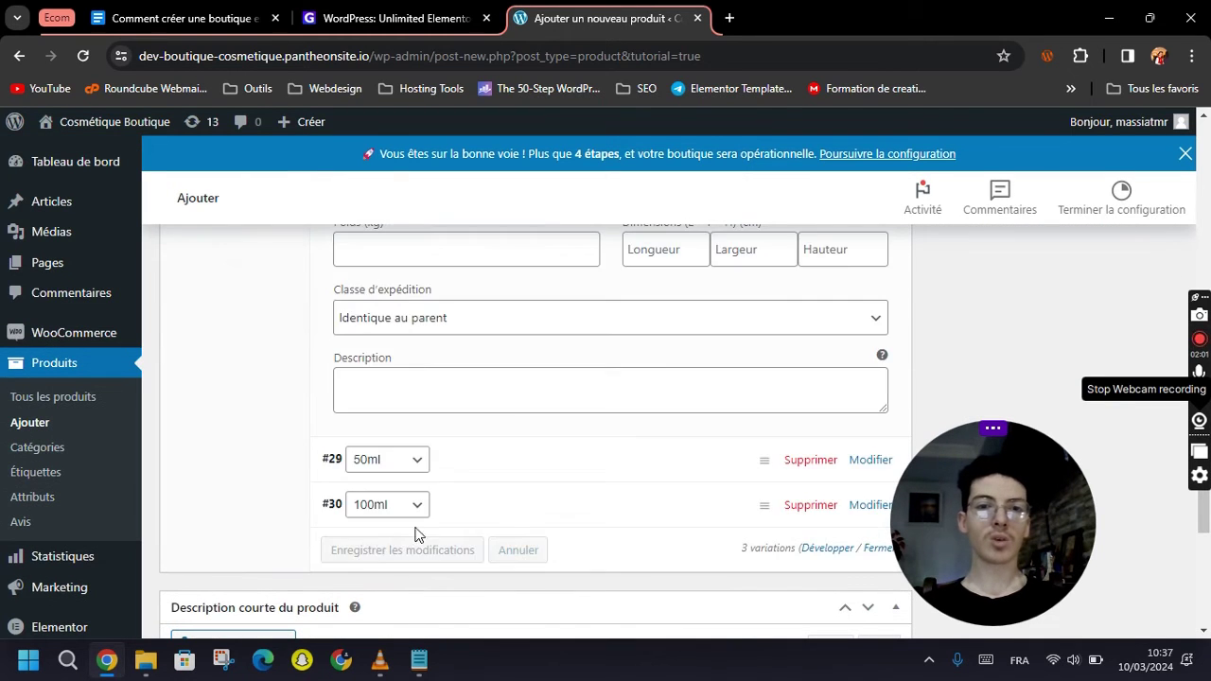
Show the advanced product settings and scroll down to the Description courte du produit editor.
{"action": "scroll", "coordinate": [463, 454], "scroll_direction": "up", "scroll_amount": 6}
{"action": "scroll", "coordinate": [219, 423], "scroll_direction": "down", "scroll_amount": 3}
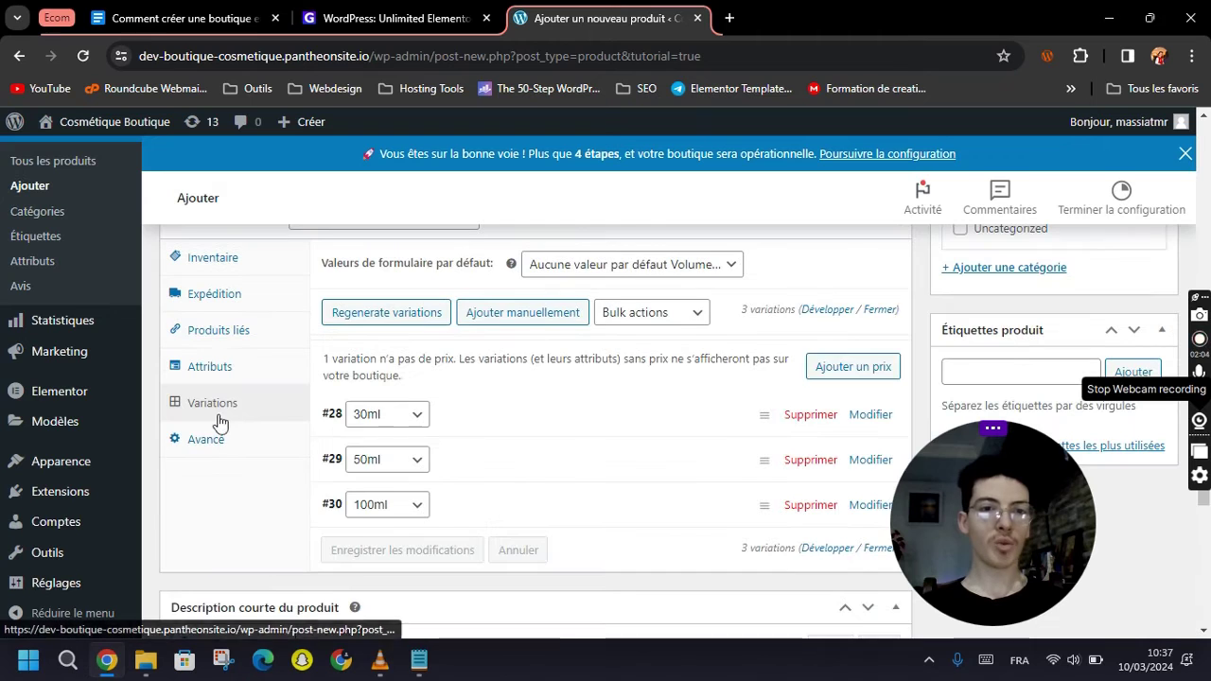
{"action": "left_click", "coordinate": [208, 439]}
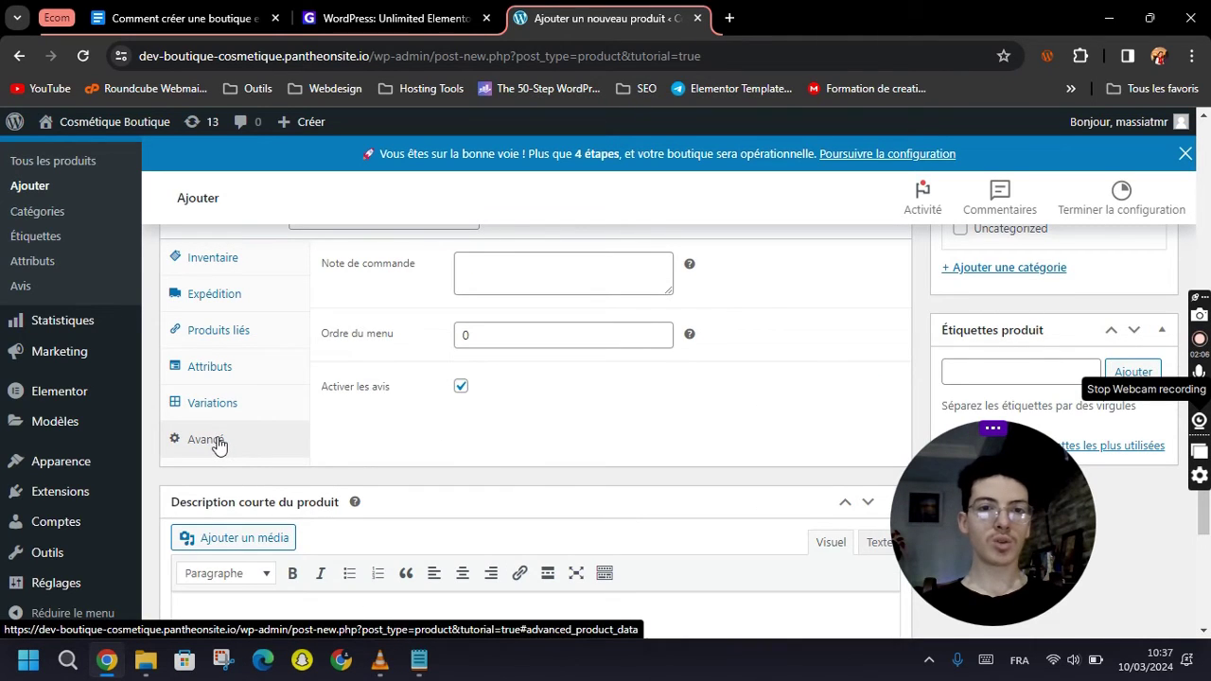
{"action": "scroll", "coordinate": [405, 441], "scroll_direction": "down", "scroll_amount": 2}
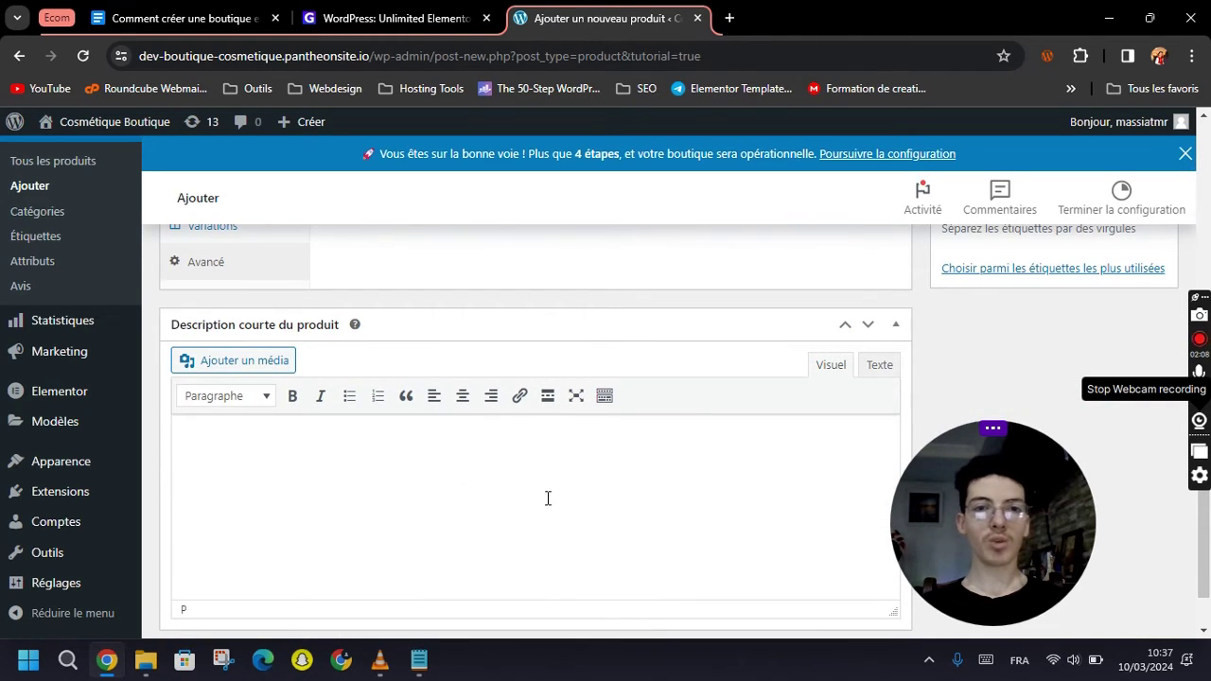
{"action": "scroll", "coordinate": [548, 499], "scroll_direction": "down", "scroll_amount": 1}
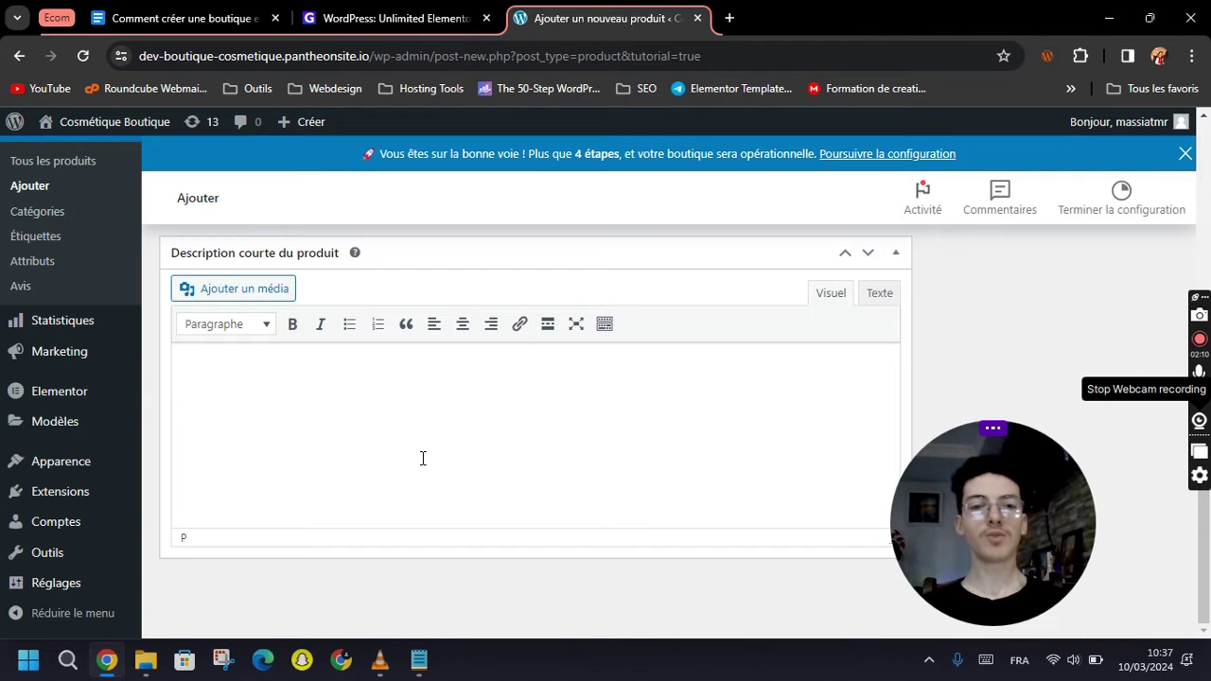
Paste the first Notepad sentence about Mon Premier Parfum into the short description.
{"action": "left_click", "coordinate": [419, 660]}
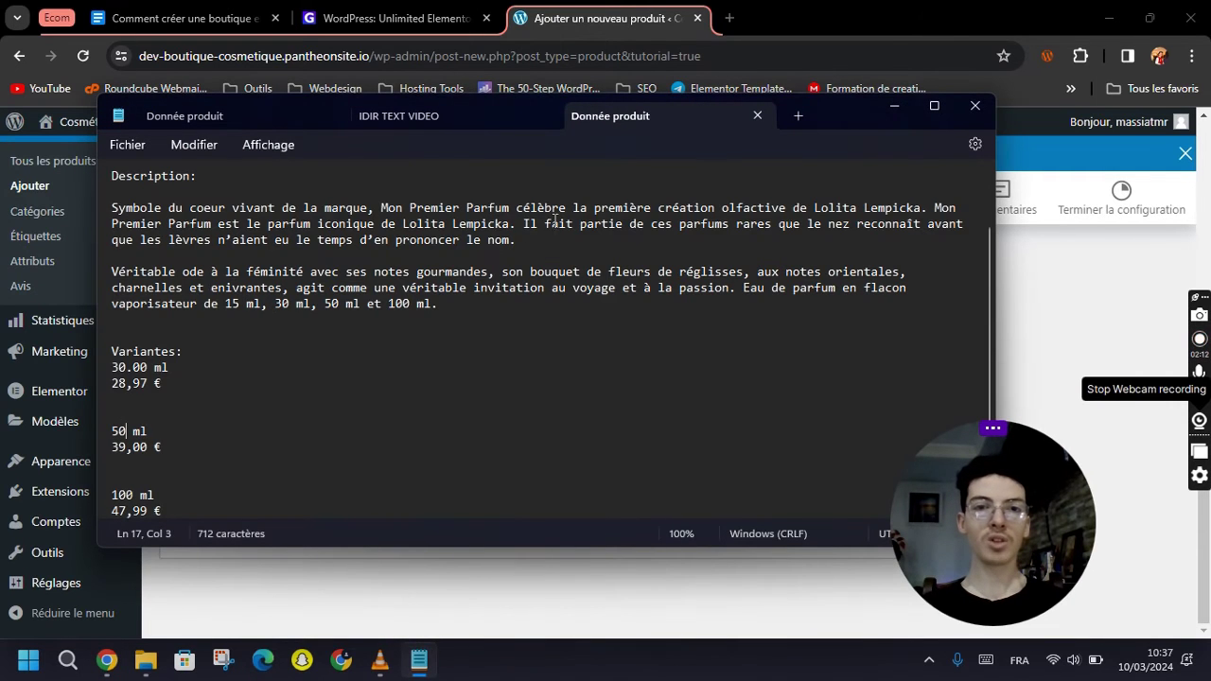
{"action": "left_click_drag", "start_coordinate": [920, 208], "coordinate": [98, 208]}
{"action": "key", "text": "ctrl+c"}
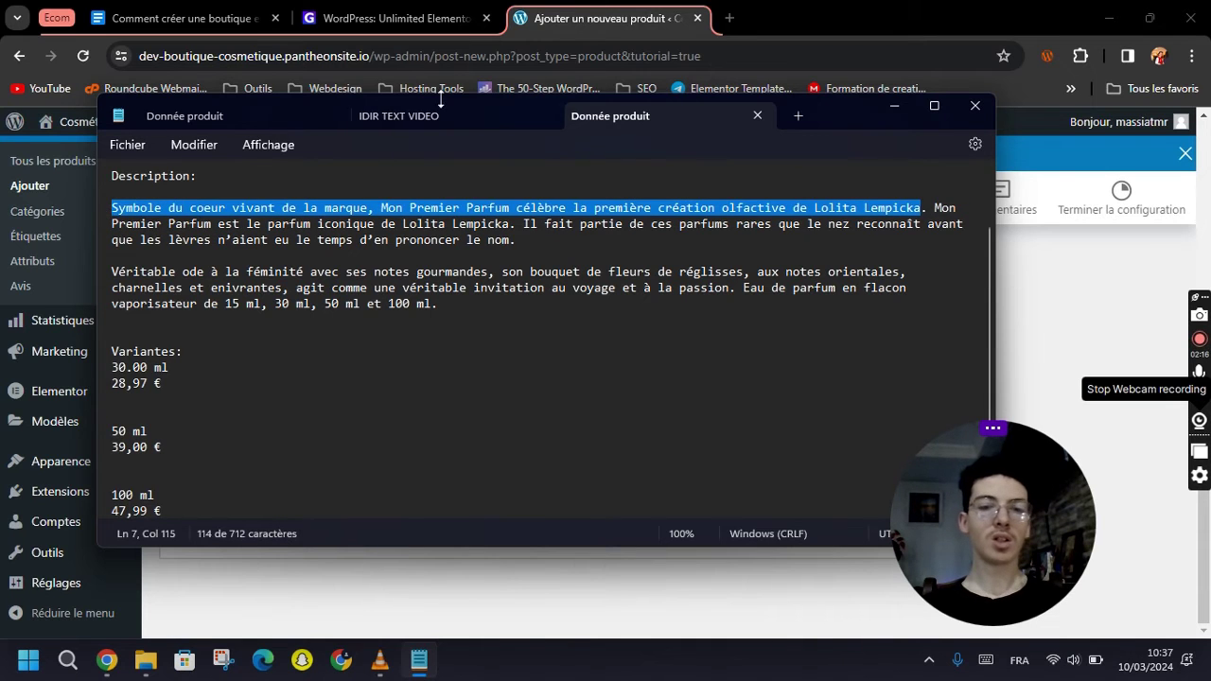
{"action": "left_click", "coordinate": [584, 8]}
{"action": "key", "text": "ctrl+v"}
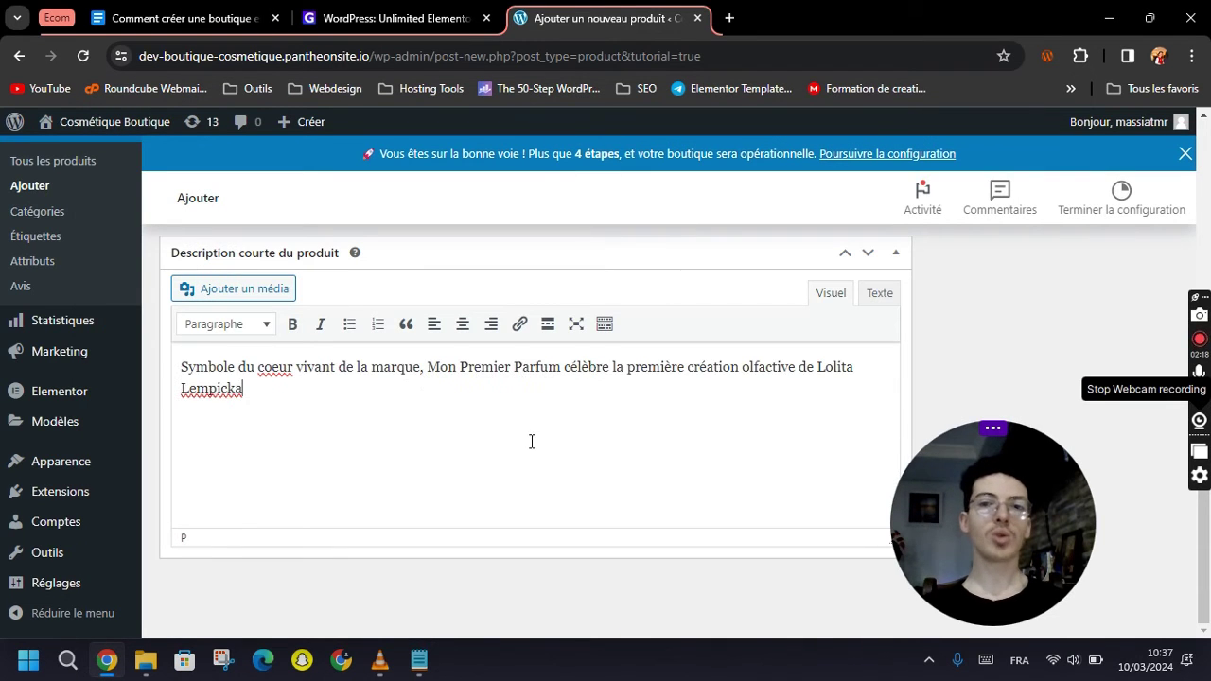
{"action": "scroll", "coordinate": [589, 456], "scroll_direction": "up", "scroll_amount": 10}
{"action": "left_click_drag", "start_coordinate": [975, 529], "coordinate": [87, 545]}
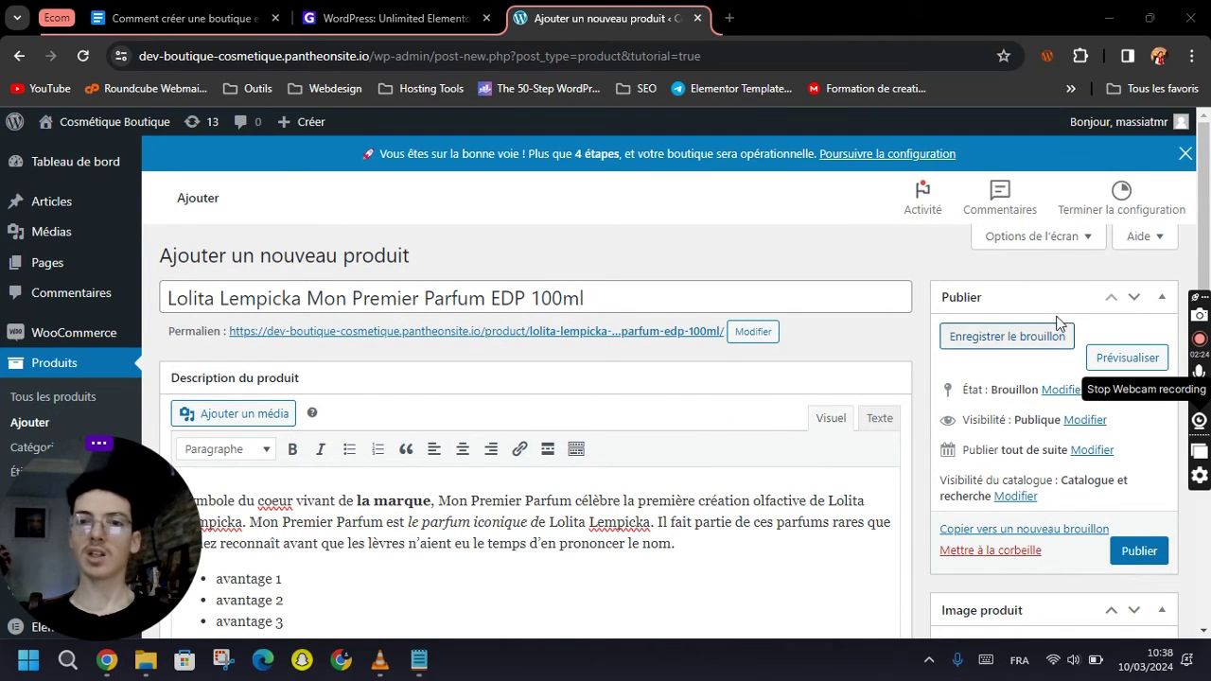
{"action": "scroll", "coordinate": [1078, 355], "scroll_direction": "down", "scroll_amount": 1}
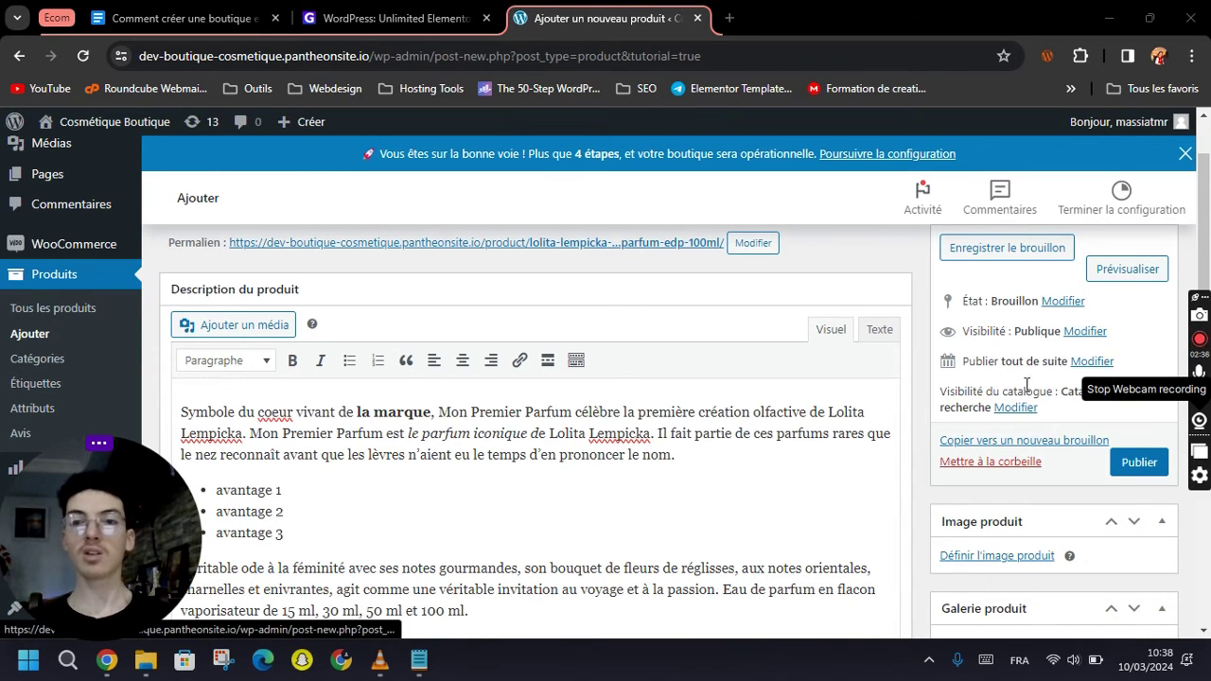
{"action": "scroll", "coordinate": [1034, 394], "scroll_direction": "down", "scroll_amount": 3}
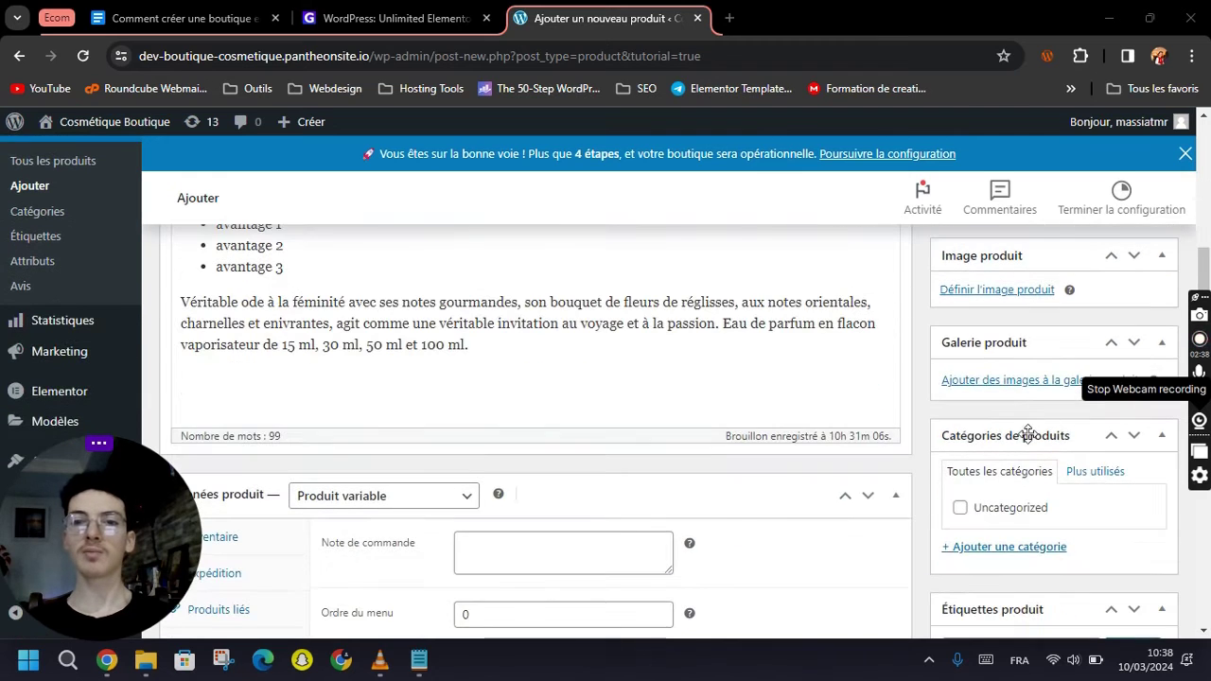
{"action": "scroll", "coordinate": [1017, 387], "scroll_direction": "up", "scroll_amount": 1}
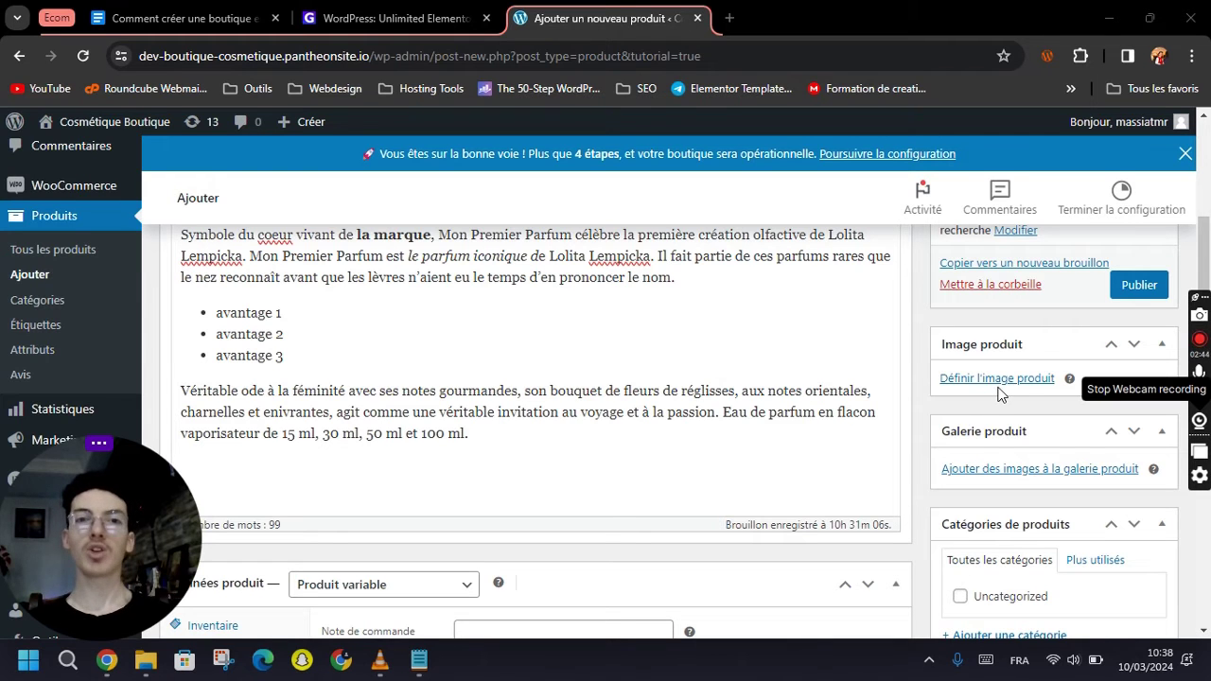
Set a perfume picture as the main product image.
{"action": "left_click", "coordinate": [998, 379]}
{"action": "left_click", "coordinate": [102, 356]}
{"action": "left_click", "coordinate": [1103, 588]}
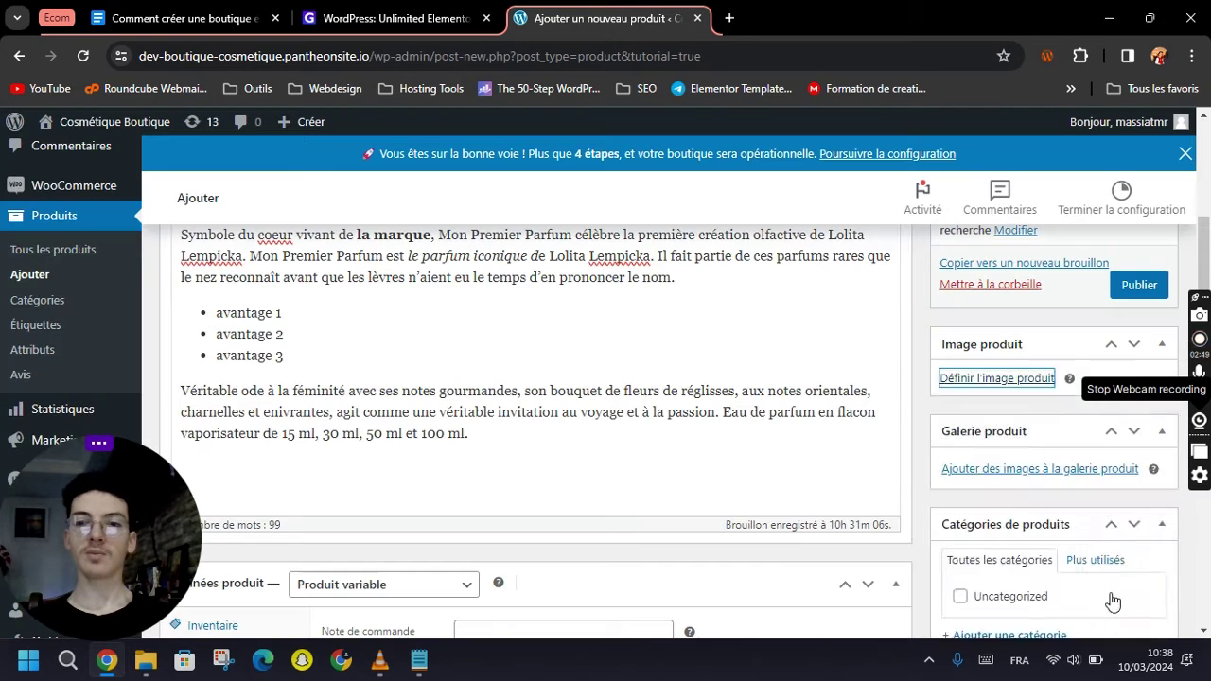
{"action": "scroll", "coordinate": [1024, 456], "scroll_direction": "down", "scroll_amount": 3}
{"action": "scroll", "coordinate": [1024, 456], "scroll_direction": "down", "scroll_amount": 2}
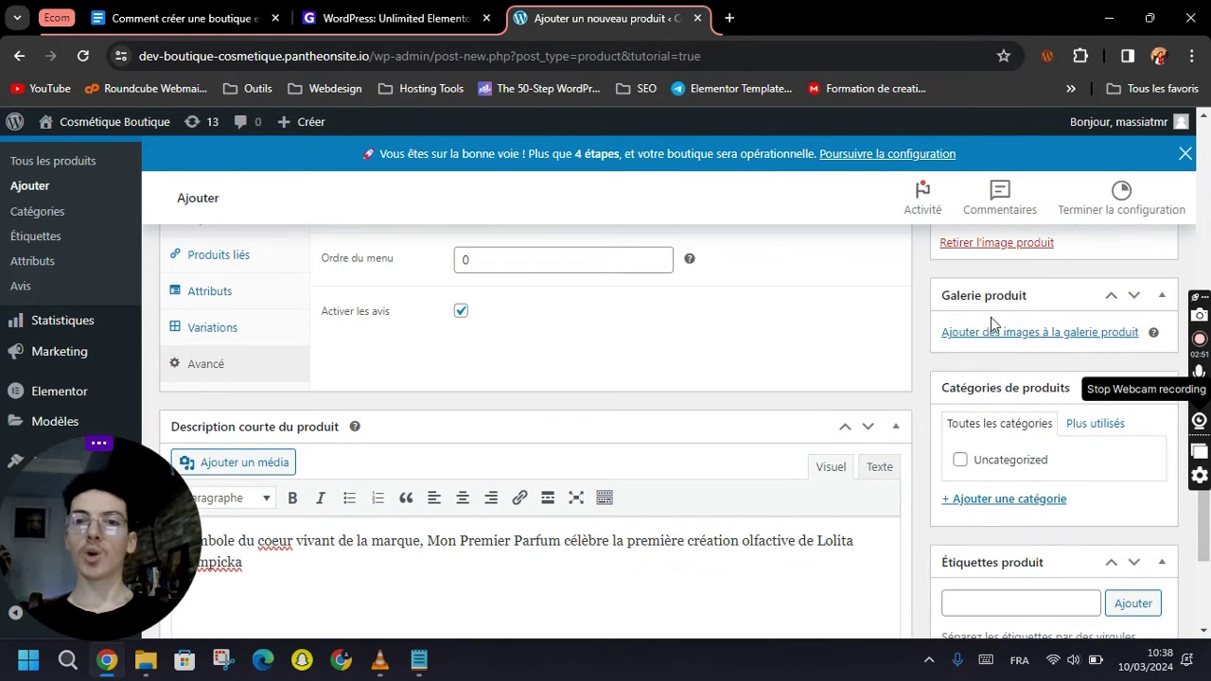
Add the shampoo bottle and an uploaded yellow-box perfume photo, 71rQpzXI6IL, to the product gallery.
{"action": "left_click", "coordinate": [1014, 333]}
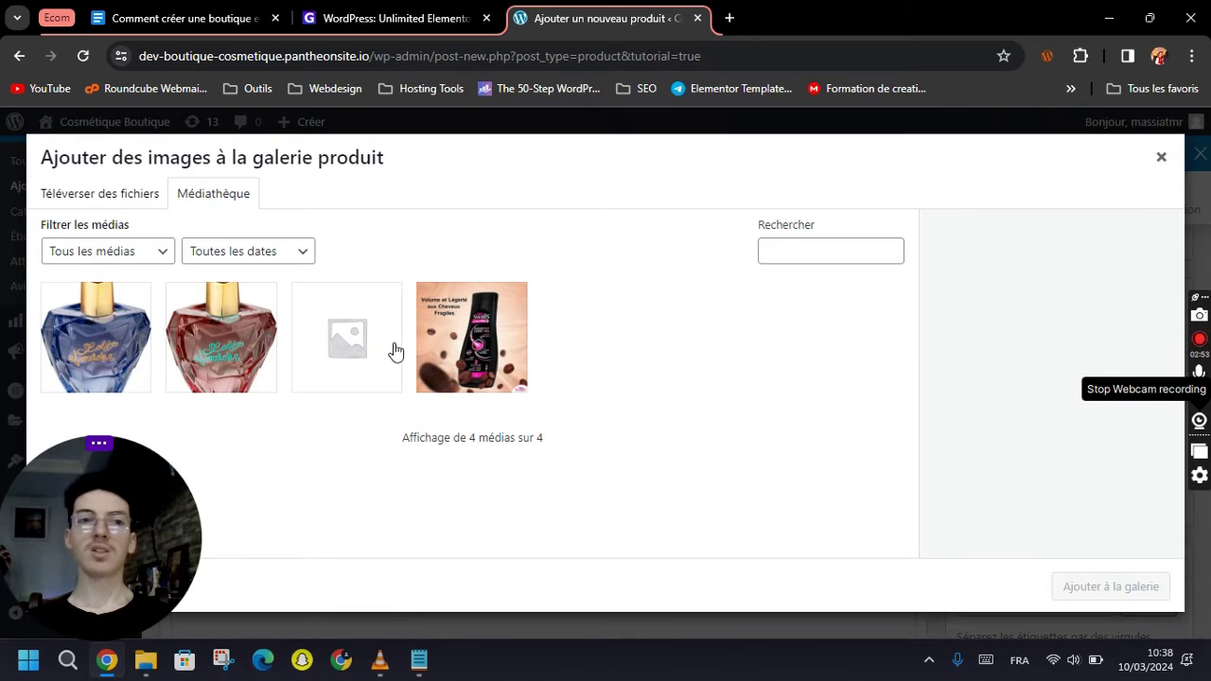
{"action": "left_click", "coordinate": [80, 336]}
{"action": "left_click", "coordinate": [225, 337]}
{"action": "left_click", "coordinate": [447, 333]}
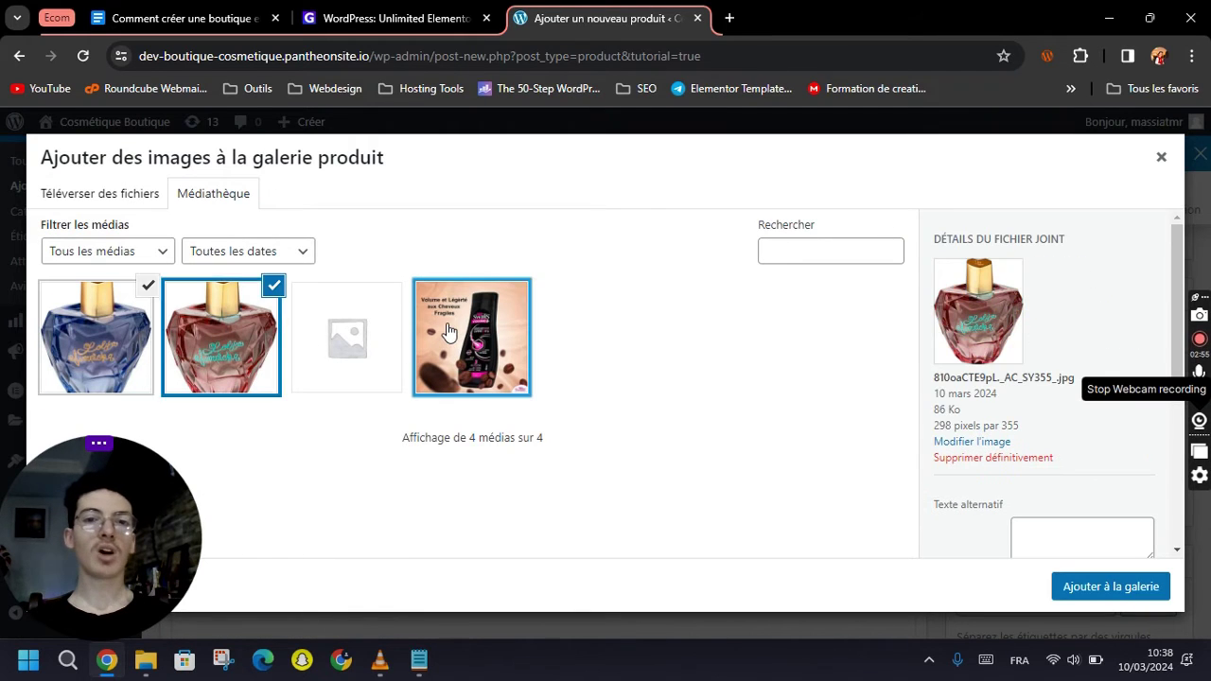
{"action": "left_click", "coordinate": [104, 194]}
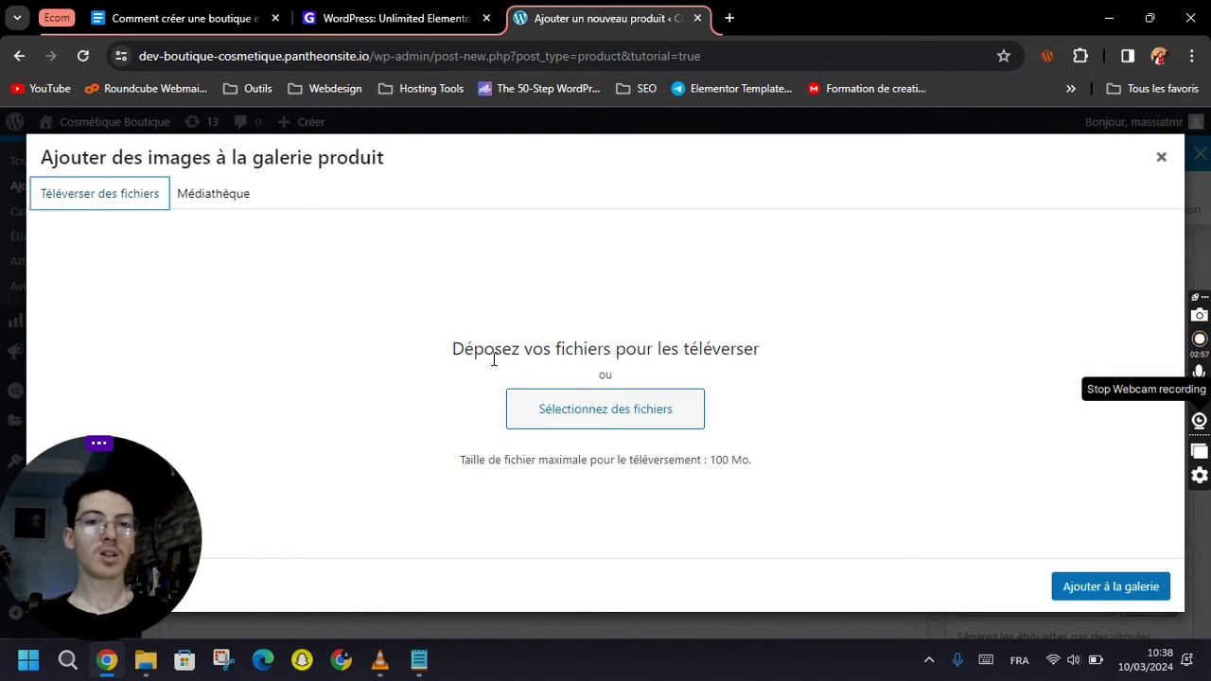
{"action": "left_click", "coordinate": [568, 421]}
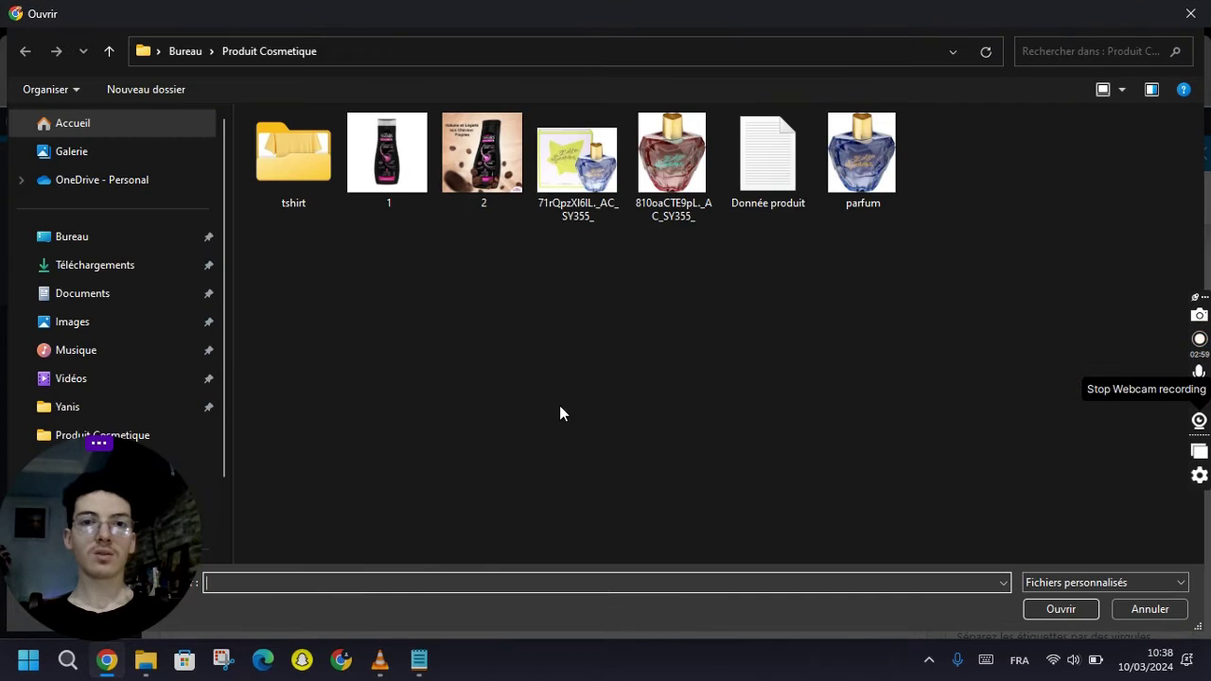
{"action": "double_click", "coordinate": [577, 161]}
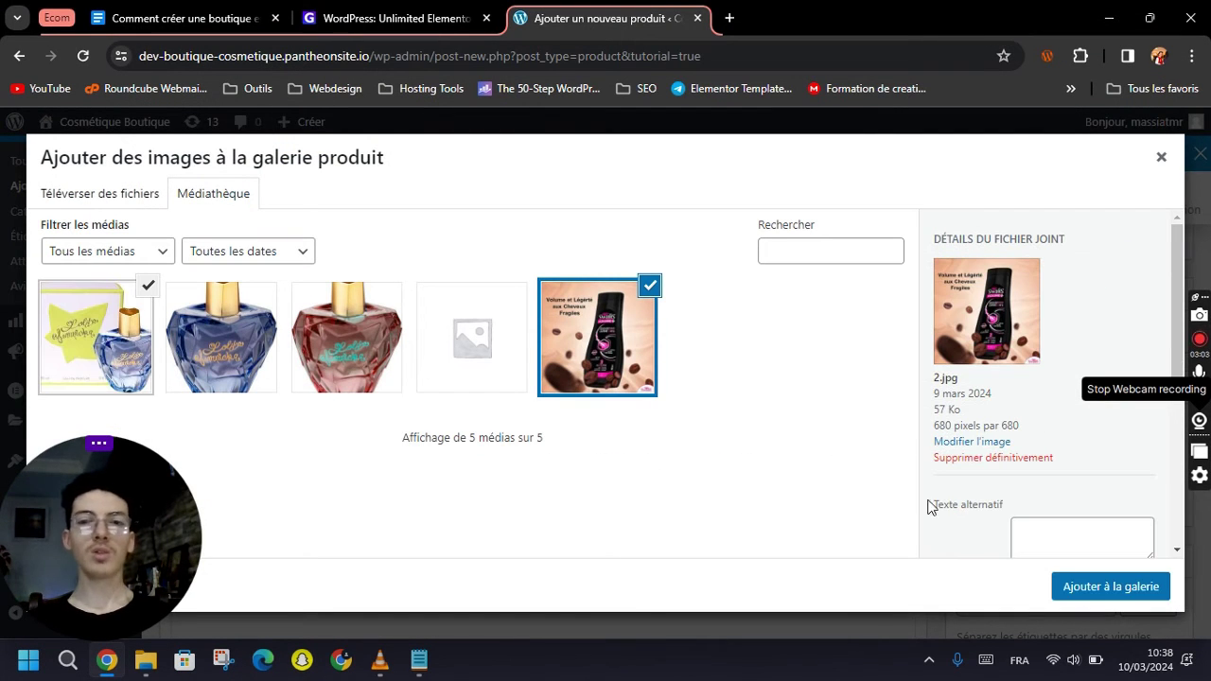
{"action": "left_click", "coordinate": [1109, 587]}
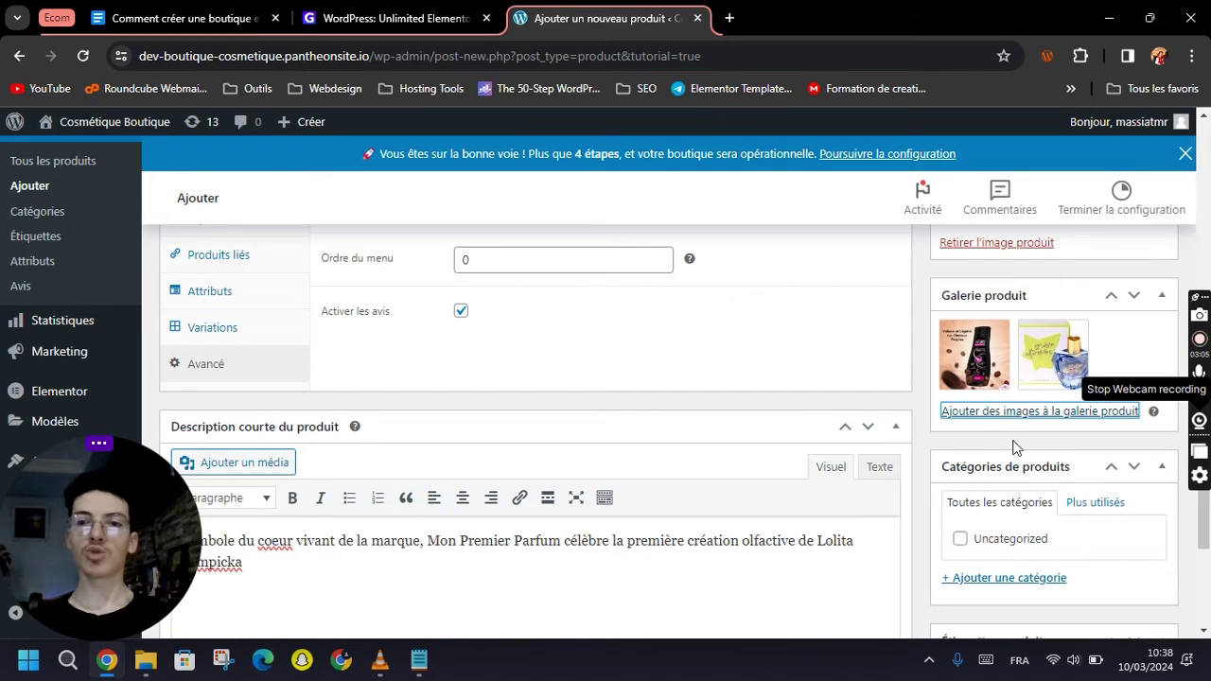
{"action": "scroll", "coordinate": [1026, 509], "scroll_direction": "down", "scroll_amount": 1}
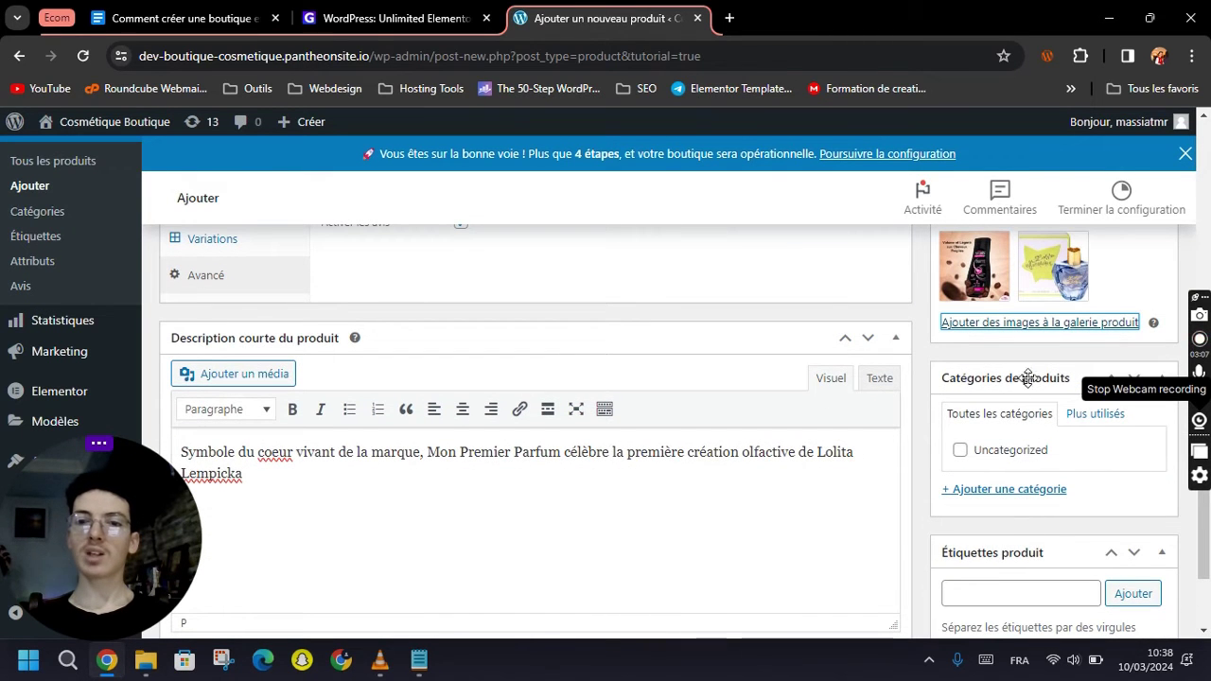
Add three new product categories: Parfum, Deodorant and Pommade.
{"action": "left_click", "coordinate": [986, 490]}
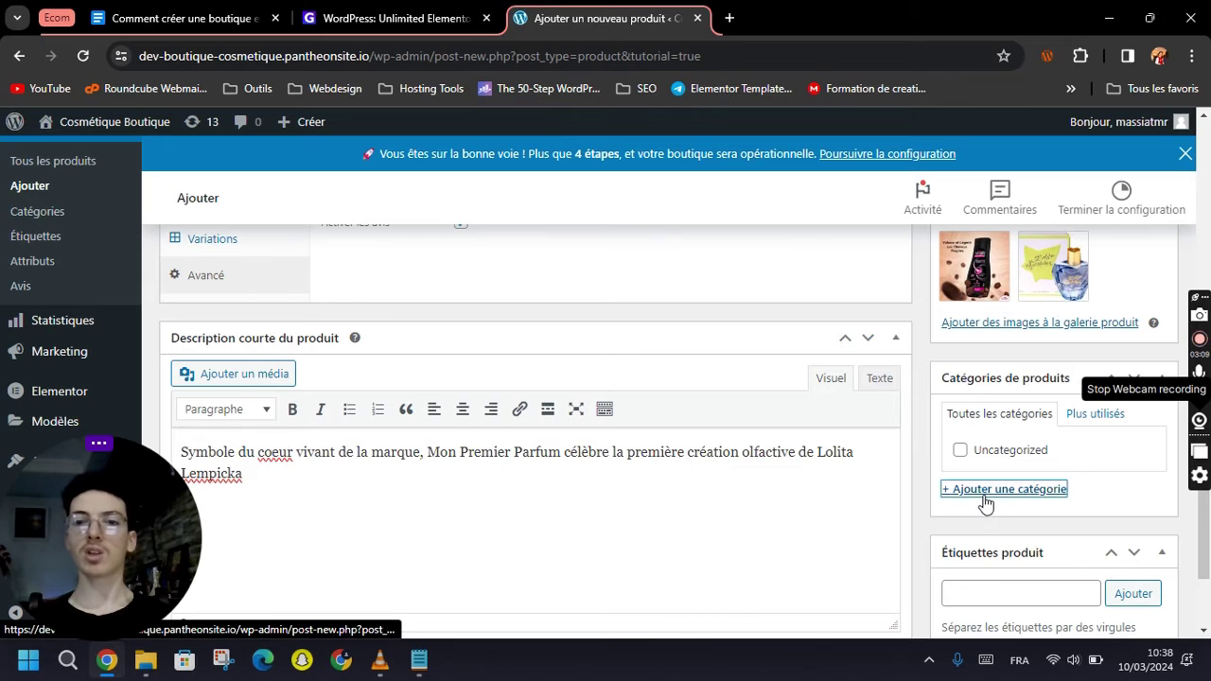
{"action": "left_click", "coordinate": [1006, 524]}
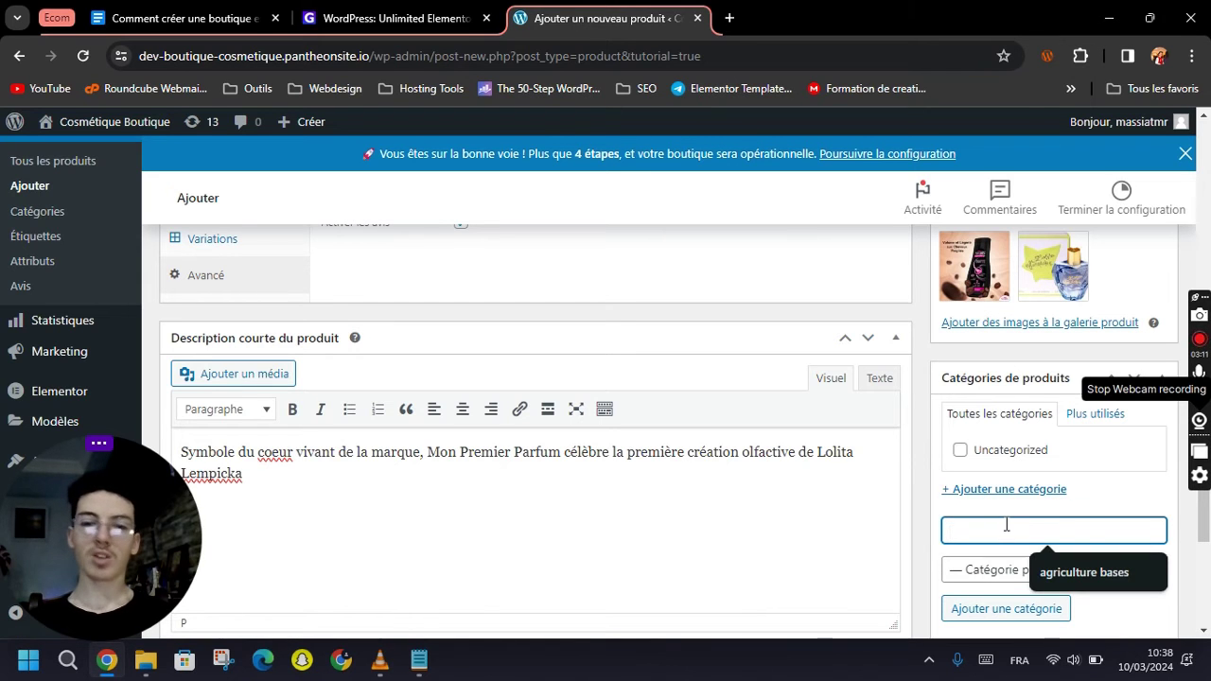
{"action": "type", "text": "Pa"}
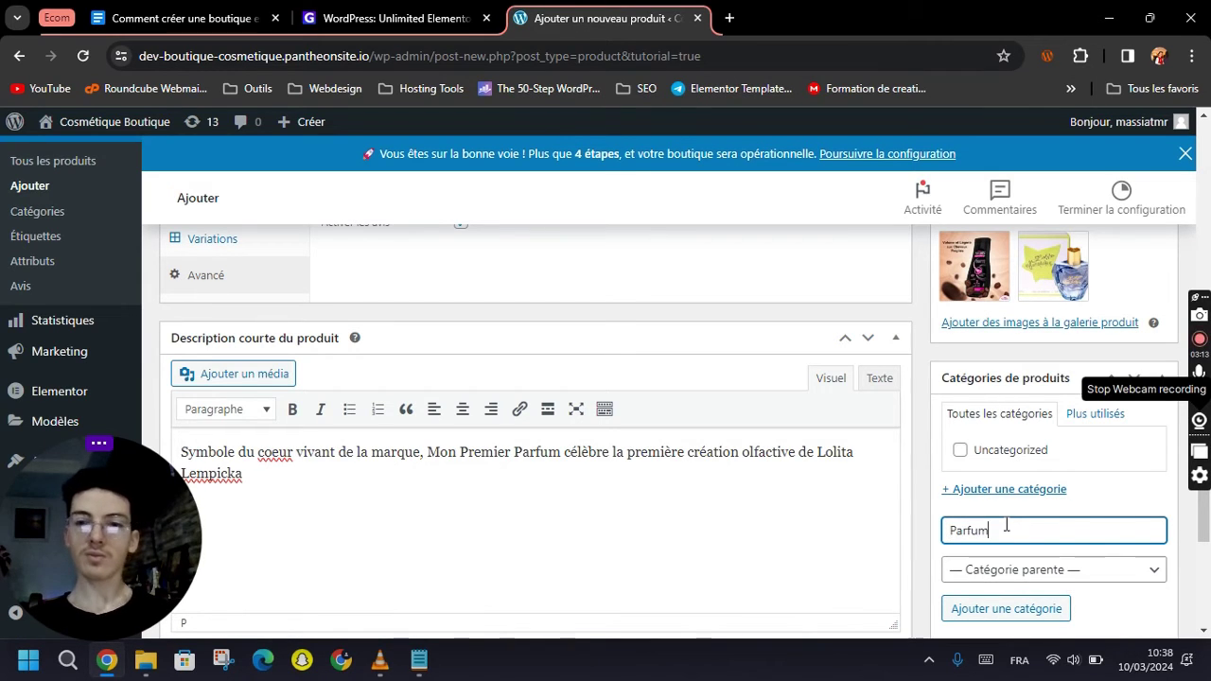
{"action": "type", "text": "rfum"}
{"action": "scroll", "coordinate": [1005, 524], "scroll_direction": "down", "scroll_amount": 1}
{"action": "left_click", "coordinate": [1008, 526]}
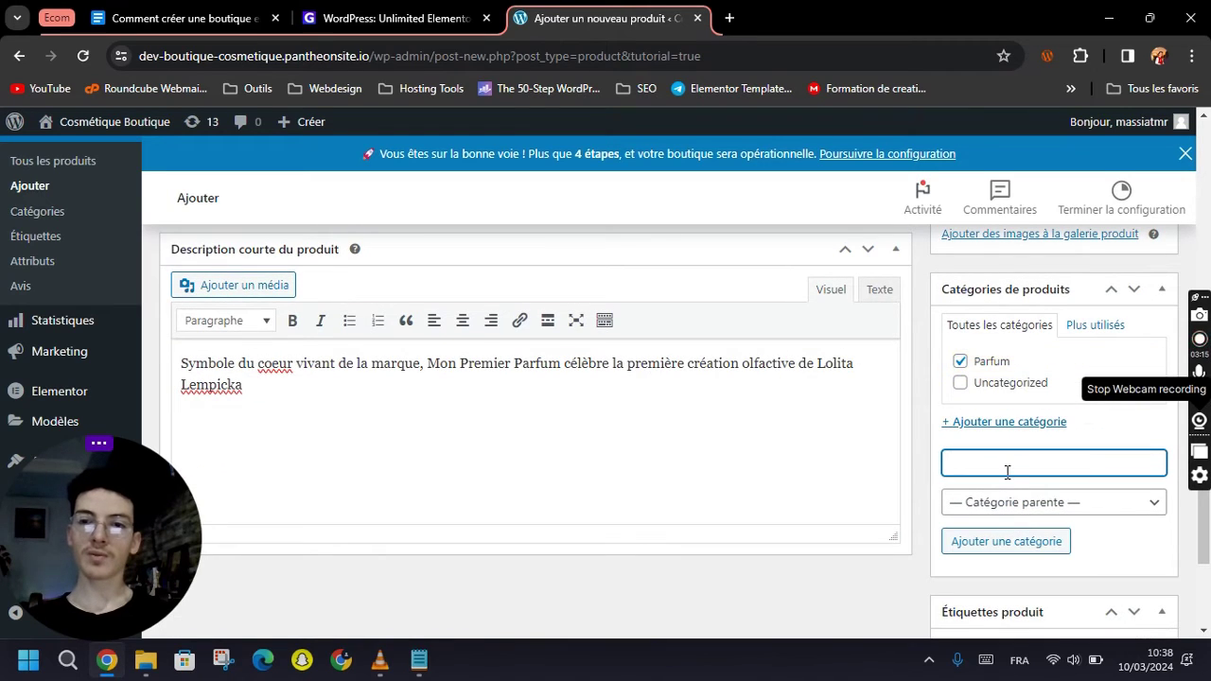
{"action": "left_click", "coordinate": [1007, 471]}
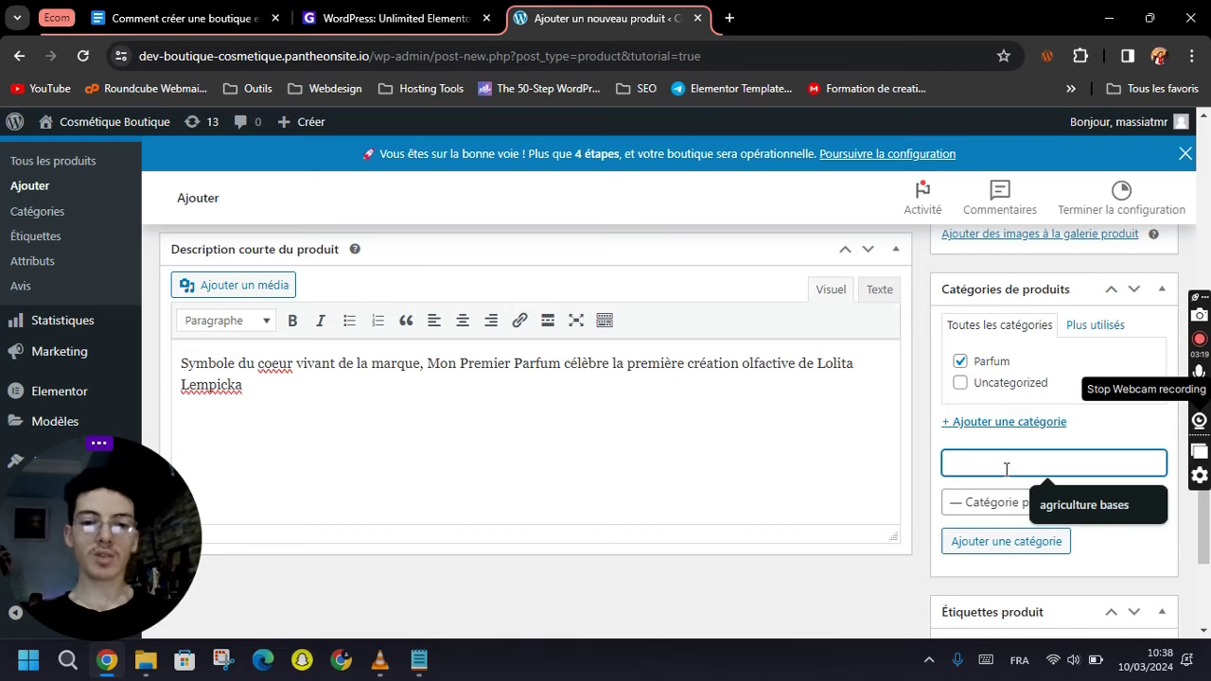
{"action": "type", "text": "Deodorant"}
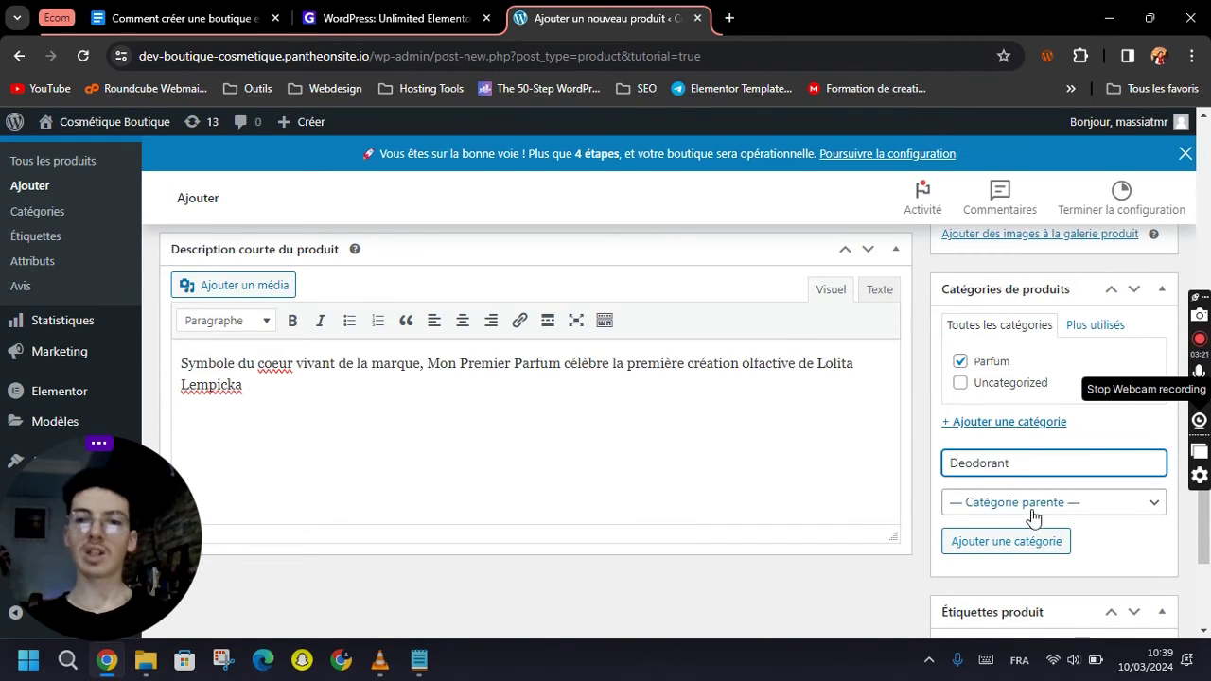
{"action": "left_click", "coordinate": [1043, 548]}
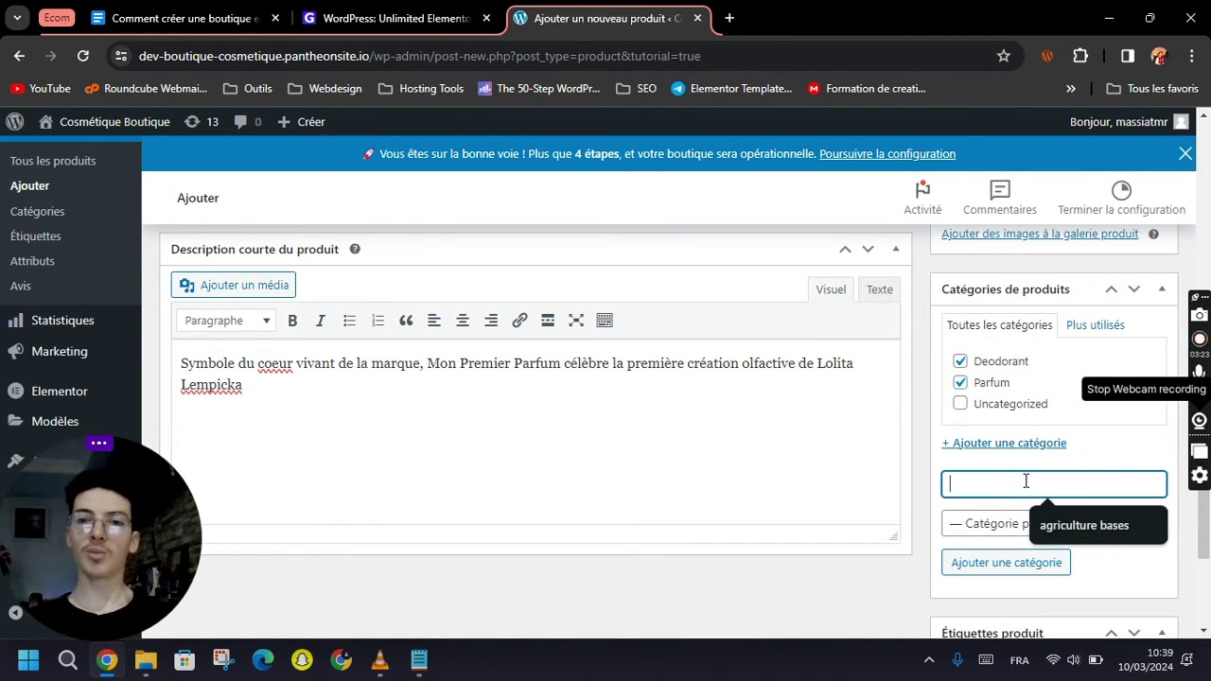
{"action": "left_click", "coordinate": [969, 484]}
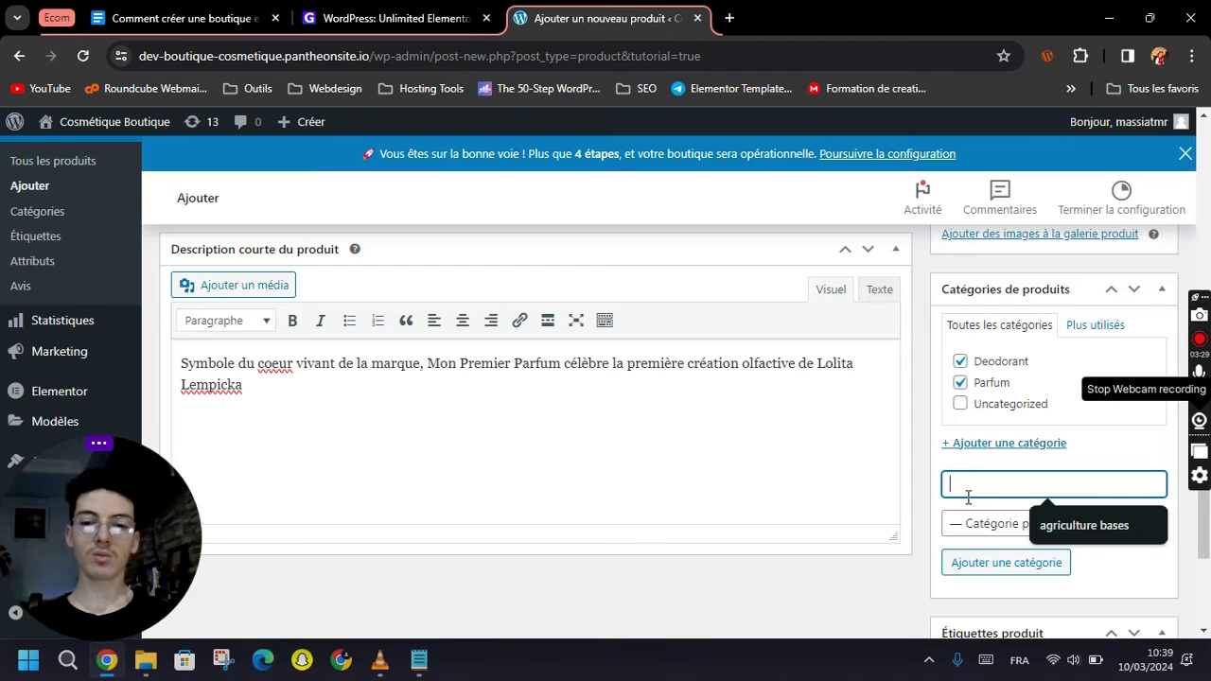
{"action": "type", "text": "Pommade"}
{"action": "left_click", "coordinate": [1003, 562]}
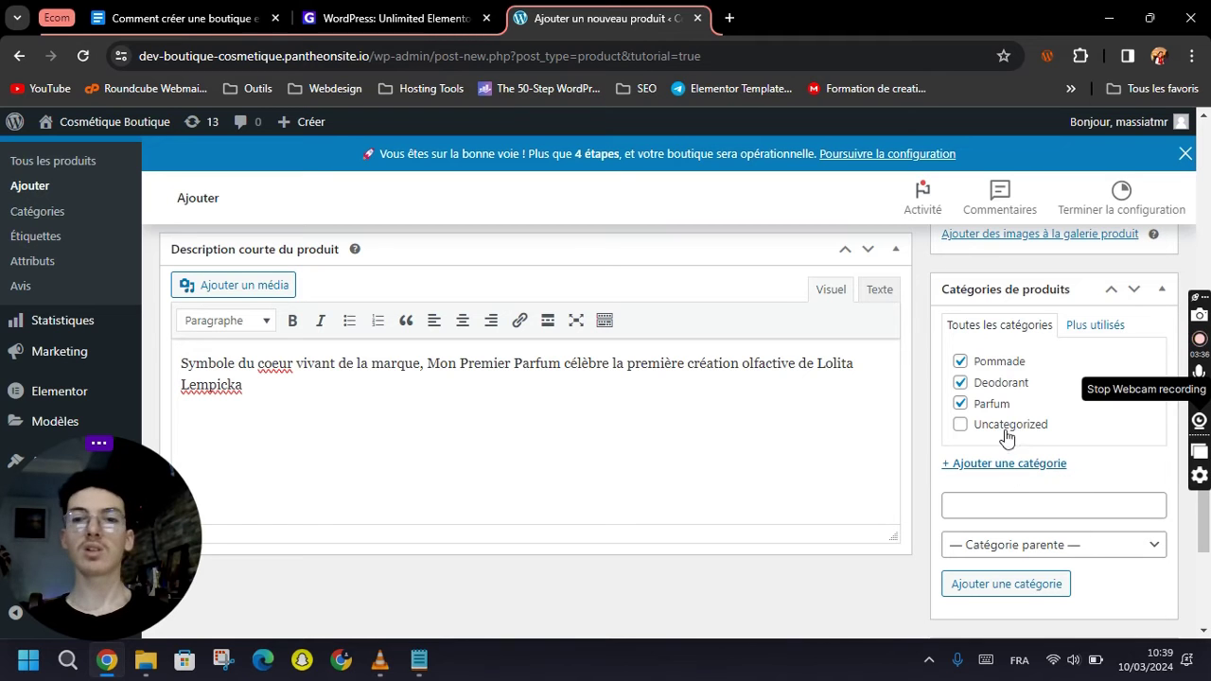
Untick Deodorant and Pommade so the product is filed under Parfum only.
{"action": "left_click", "coordinate": [995, 383]}
{"action": "left_click", "coordinate": [995, 370]}
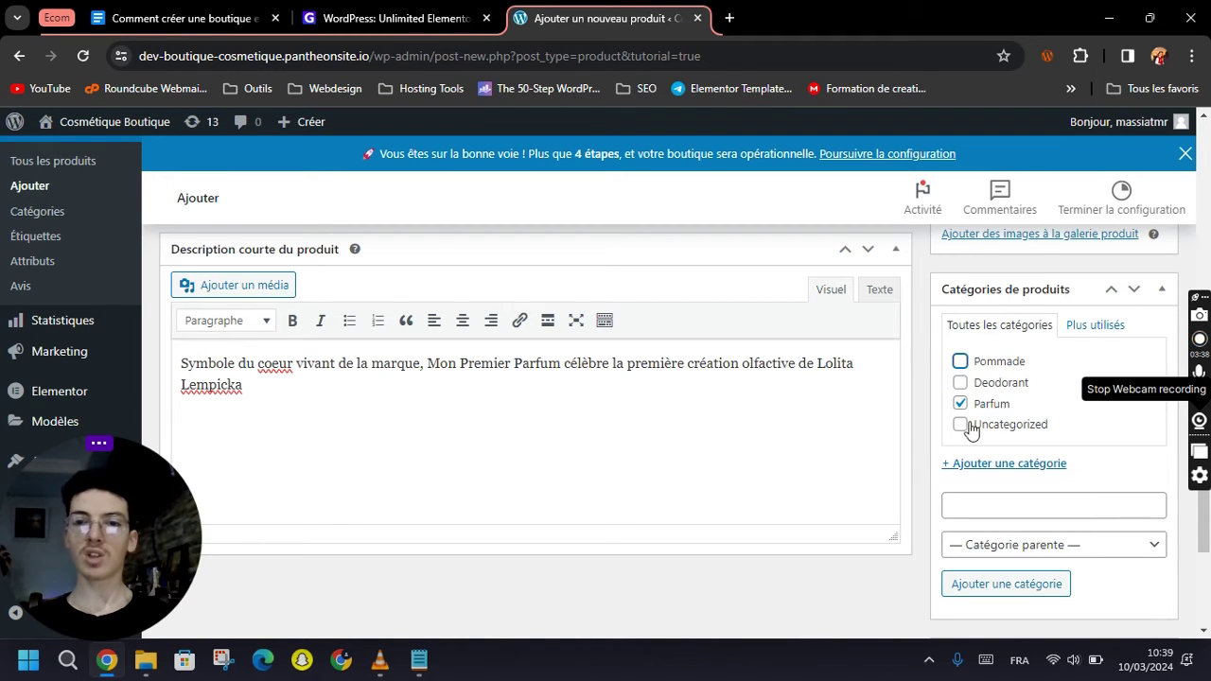
{"action": "scroll", "coordinate": [932, 454], "scroll_direction": "down", "scroll_amount": 2}
{"action": "scroll", "coordinate": [932, 454], "scroll_direction": "down", "scroll_amount": 1}
{"action": "left_click", "coordinate": [1008, 467]}
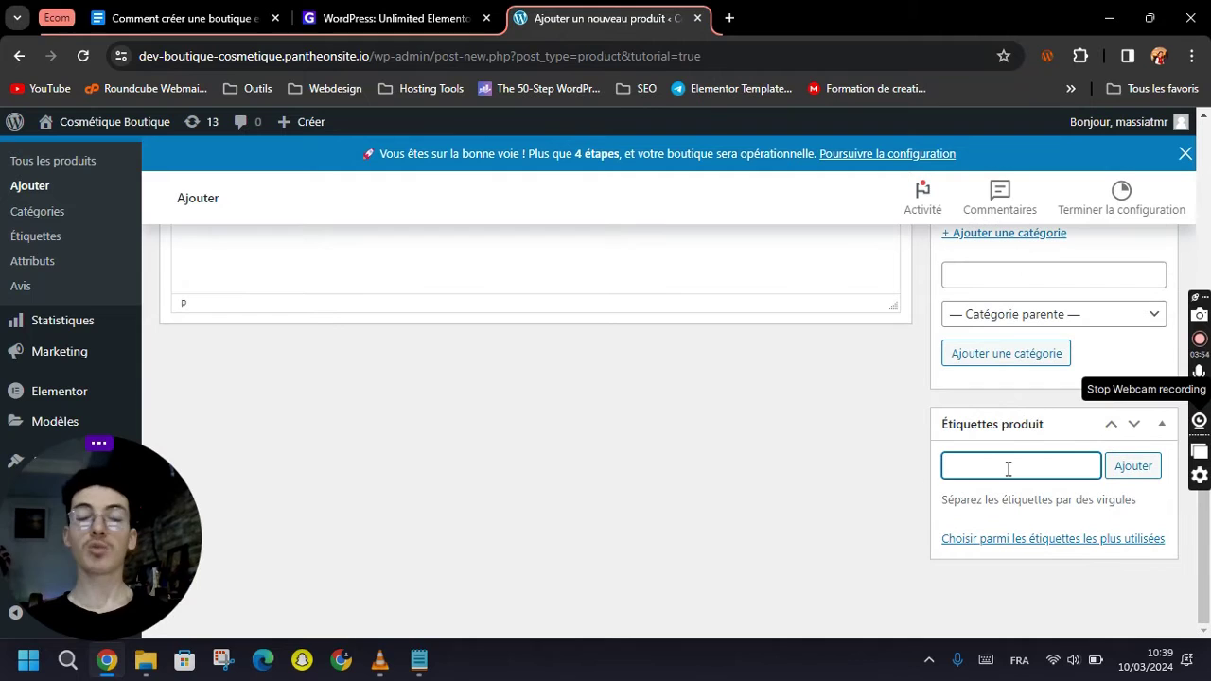
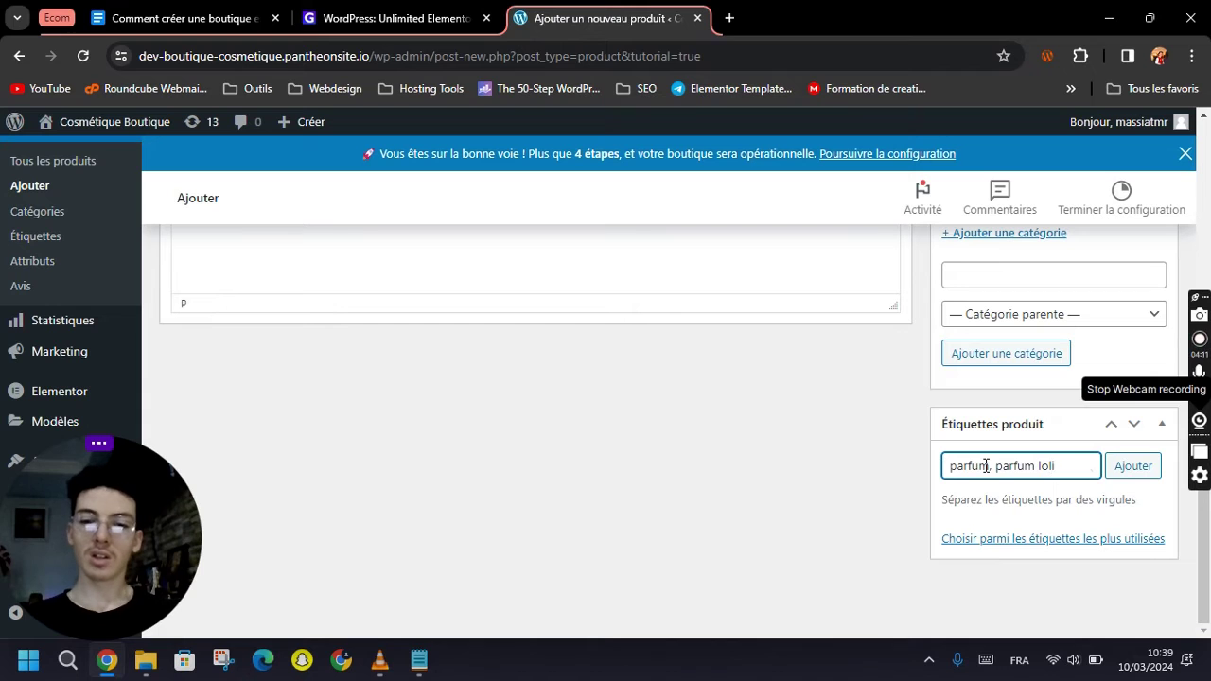
Add the parfum and parfum loli tags, publish the perfume, and bring up the live product link's menu.
{"action": "left_click", "coordinate": [1136, 473]}
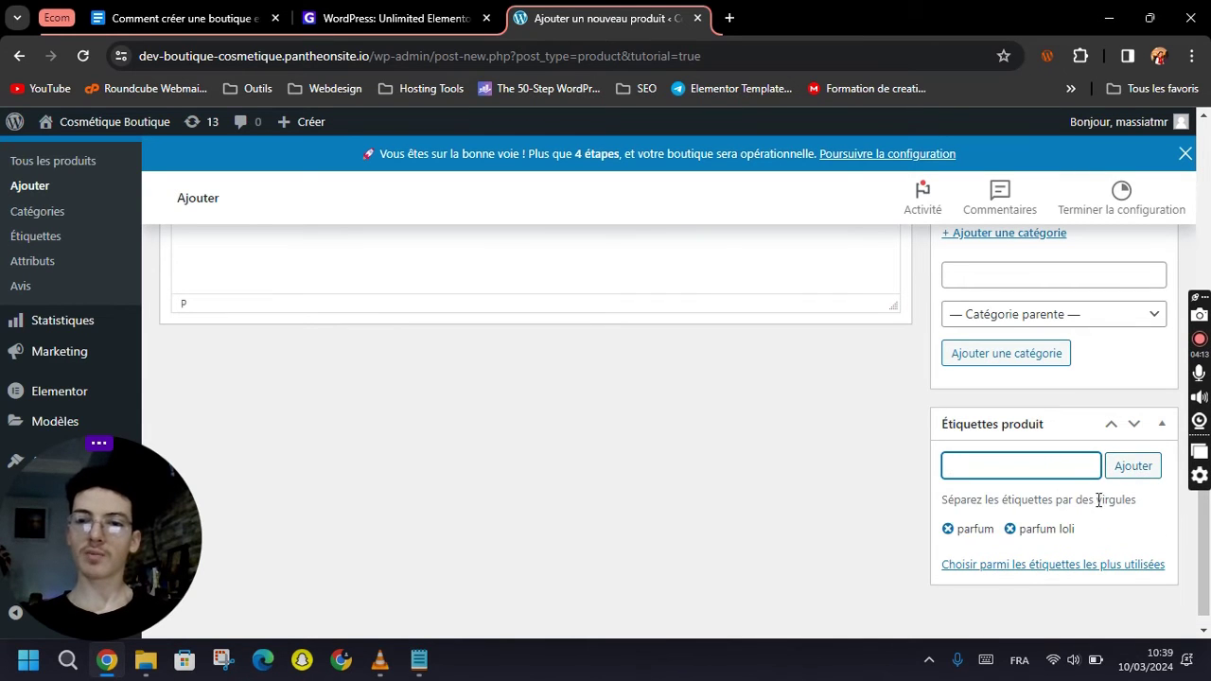
{"action": "scroll", "coordinate": [1058, 534], "scroll_direction": "up", "scroll_amount": 5}
{"action": "scroll", "coordinate": [873, 498], "scroll_direction": "down", "scroll_amount": 2}
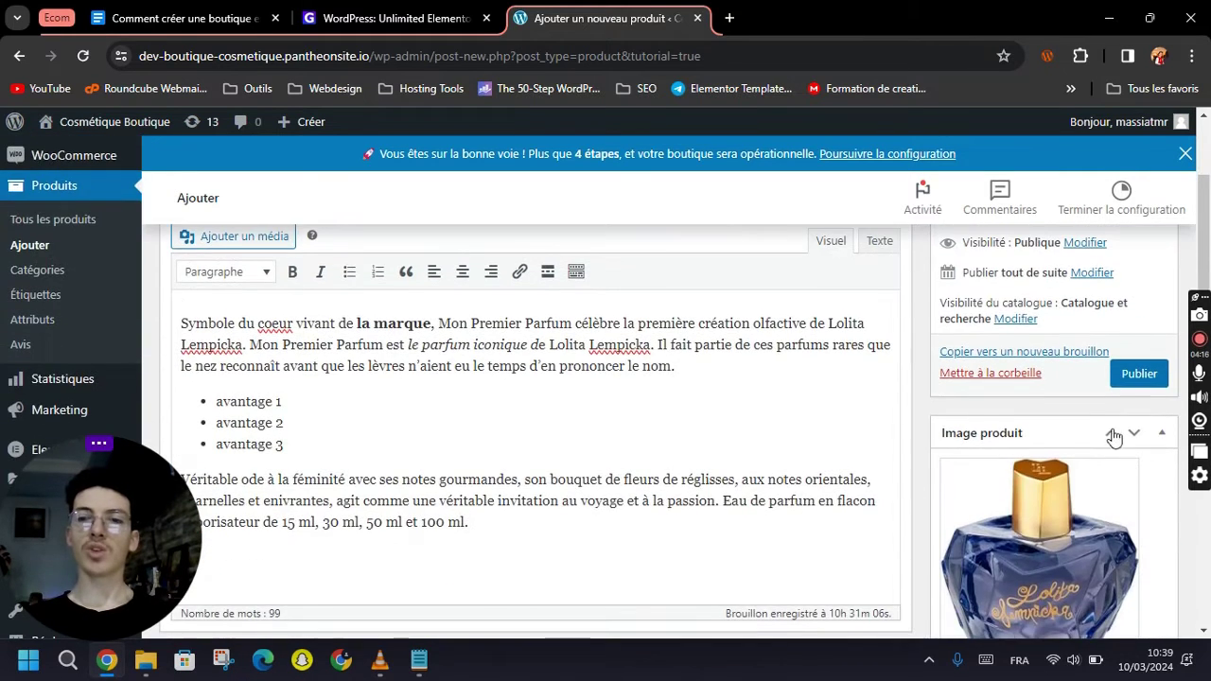
{"action": "left_click", "coordinate": [1139, 384]}
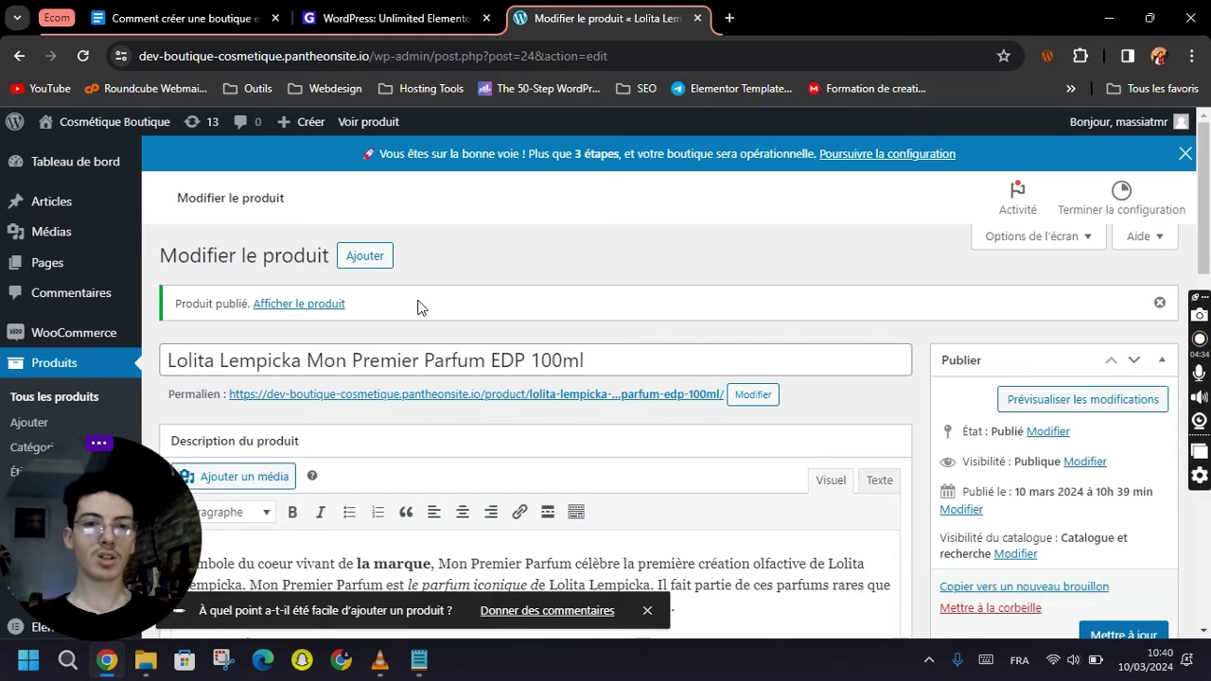
{"action": "right_click", "coordinate": [305, 308]}
Open the live product page in a new tab and show the box-and-bottle picture as main image.
{"action": "left_click", "coordinate": [478, 321]}
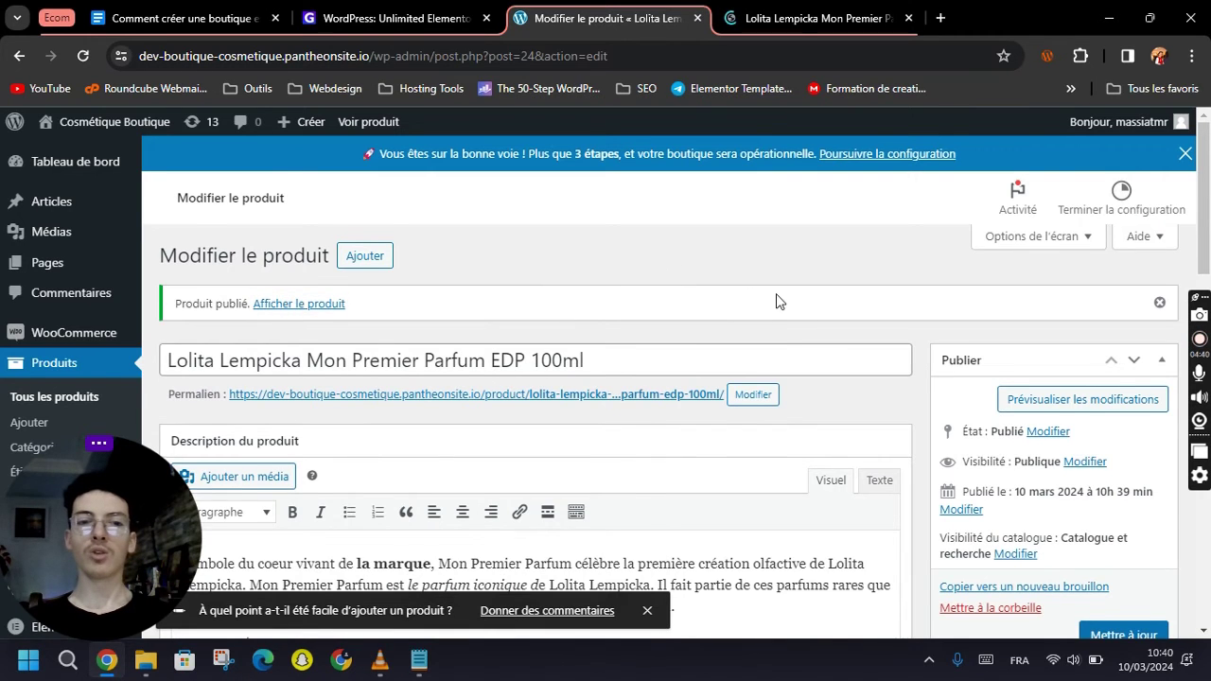
{"action": "scroll", "coordinate": [808, 279], "scroll_direction": "down", "scroll_amount": 4}
{"action": "left_click", "coordinate": [823, 18]}
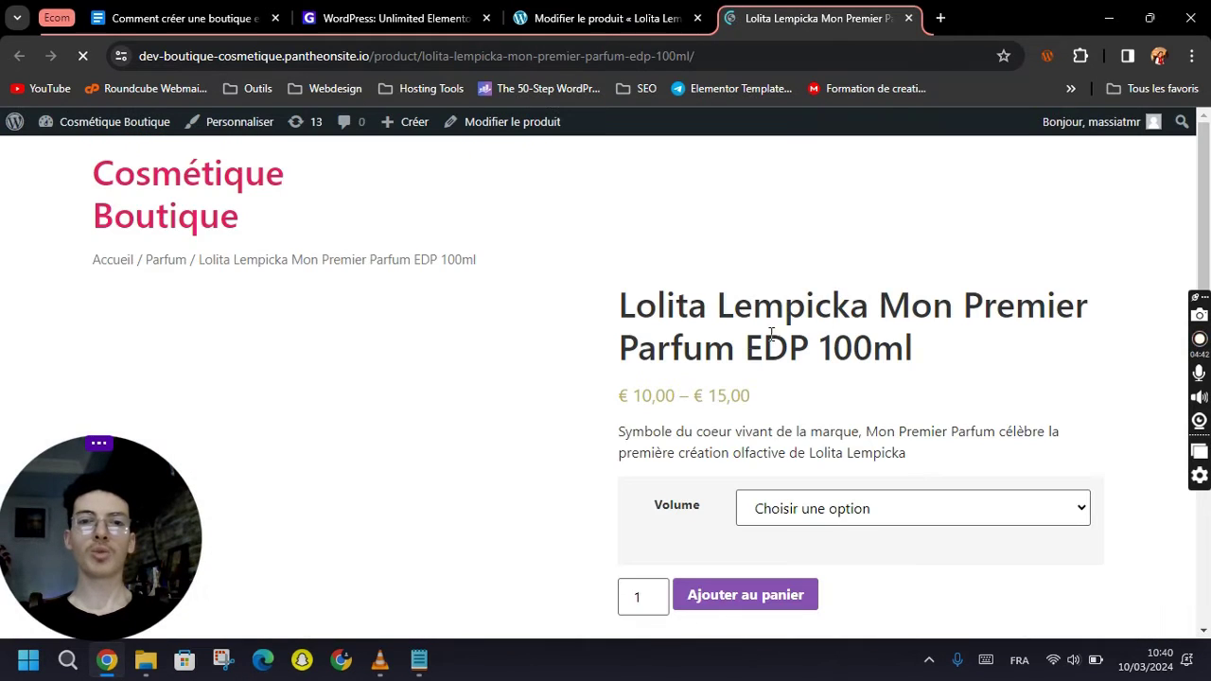
{"action": "scroll", "coordinate": [719, 365], "scroll_direction": "down", "scroll_amount": 3}
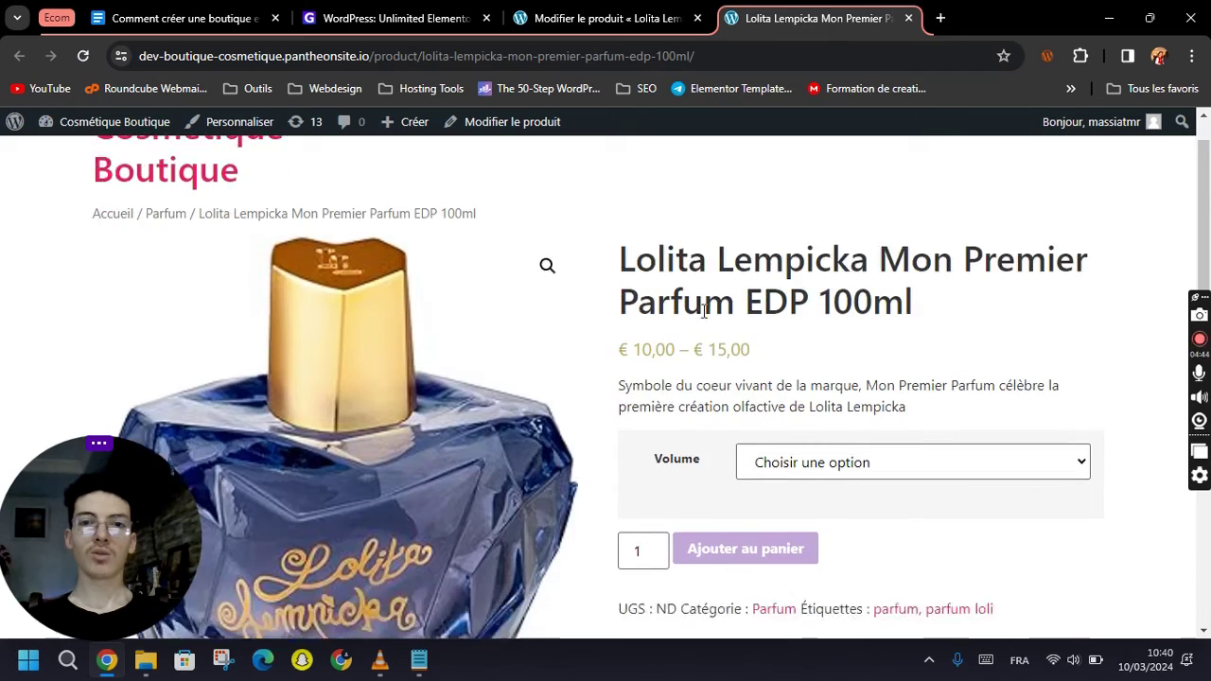
{"action": "scroll", "coordinate": [716, 370], "scroll_direction": "up", "scroll_amount": 2}
{"action": "scroll", "coordinate": [343, 297], "scroll_direction": "down", "scroll_amount": 4}
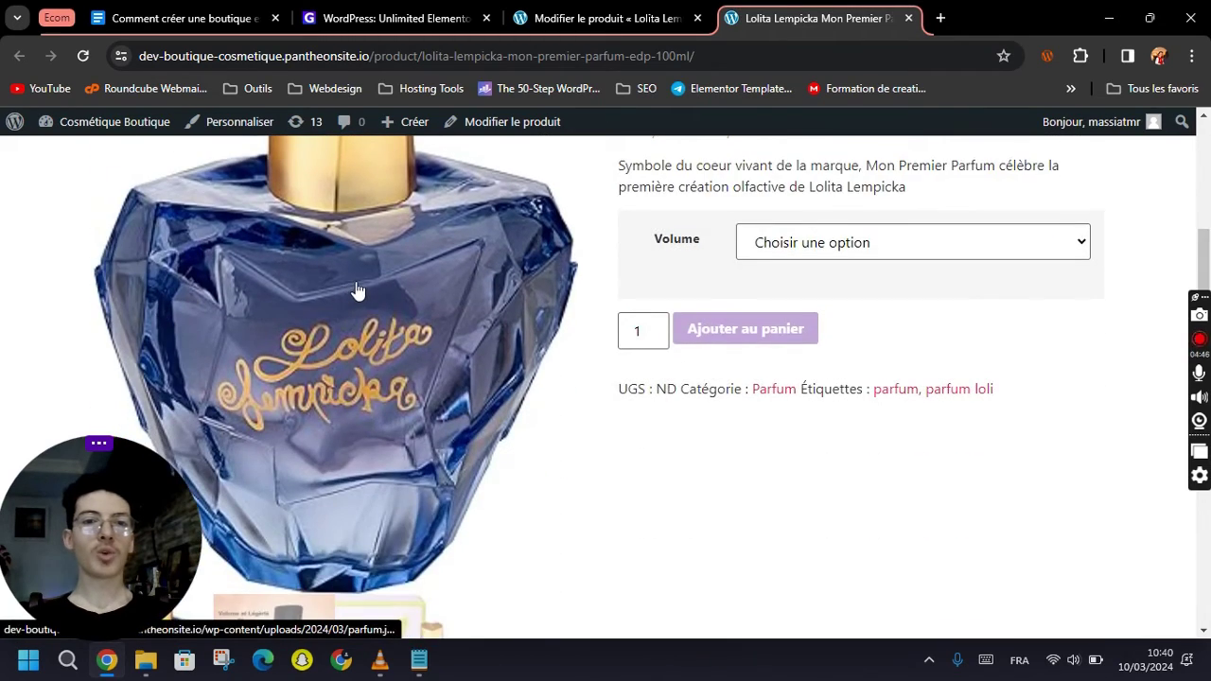
{"action": "scroll", "coordinate": [359, 388], "scroll_direction": "down", "scroll_amount": 4}
{"action": "left_click", "coordinate": [359, 388]}
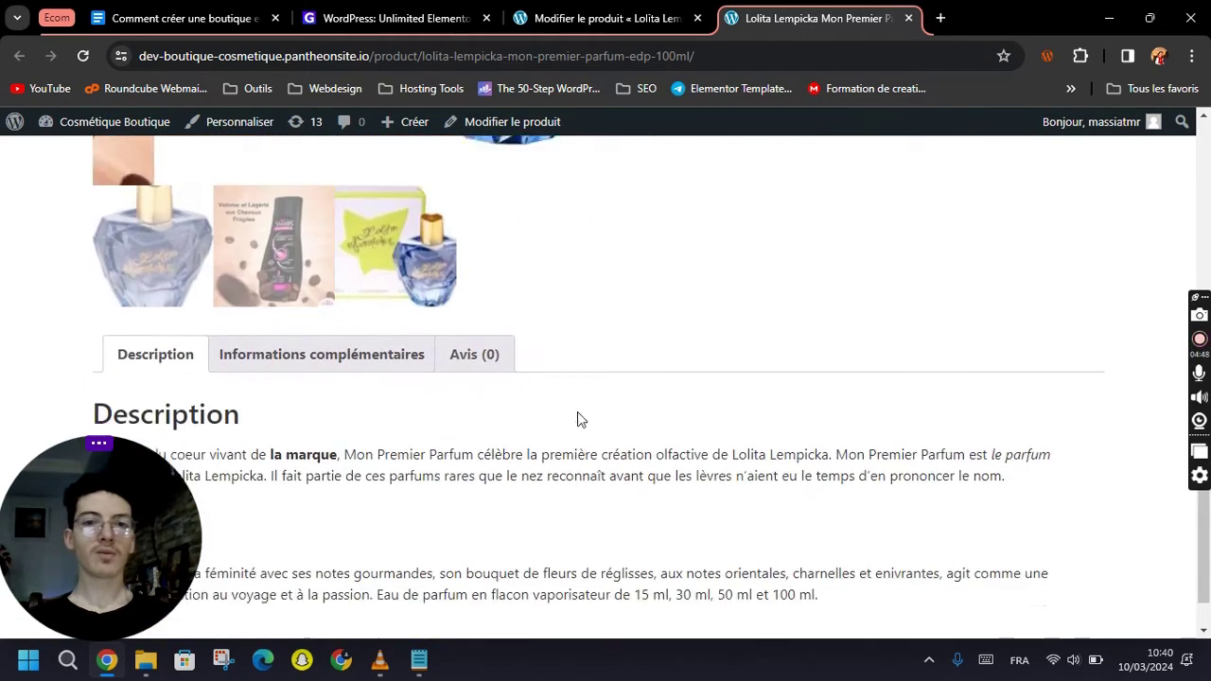
{"action": "scroll", "coordinate": [577, 411], "scroll_direction": "up", "scroll_amount": 4}
Try the 30ml and 50ml Volume options, confirming 50ml costs €15,00 with 20 in stock.
{"action": "left_click", "coordinate": [782, 419]}
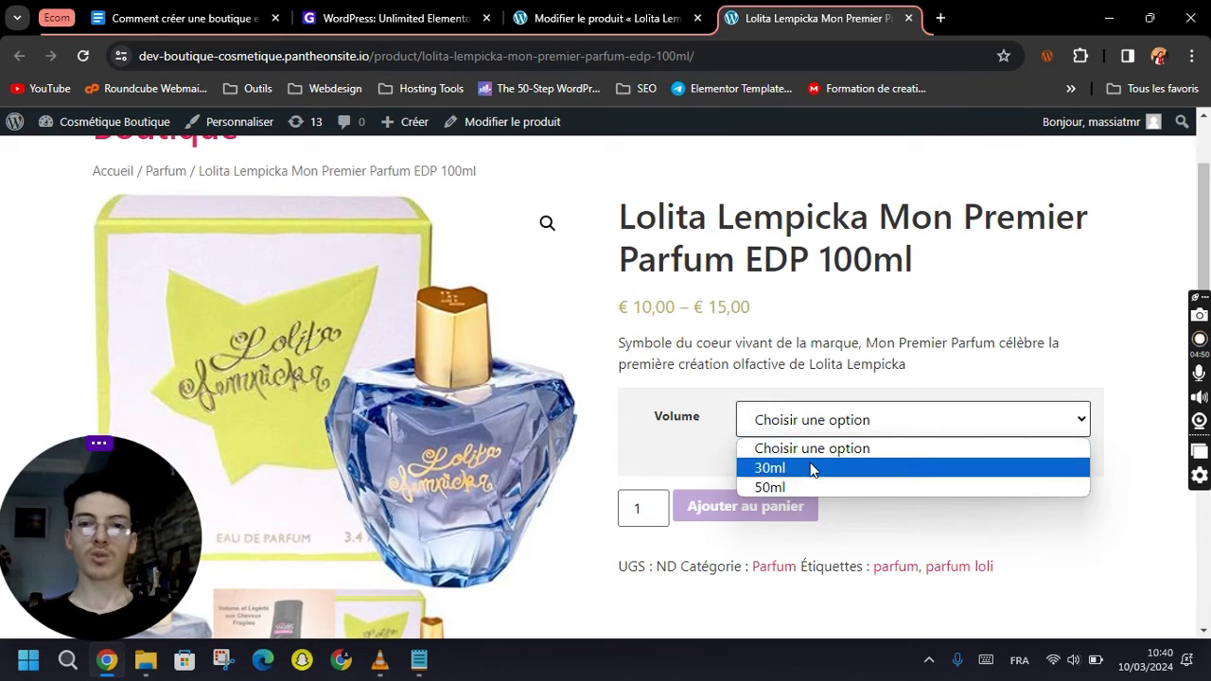
{"action": "left_click", "coordinate": [818, 464]}
{"action": "left_click", "coordinate": [819, 438]}
{"action": "left_click", "coordinate": [815, 486]}
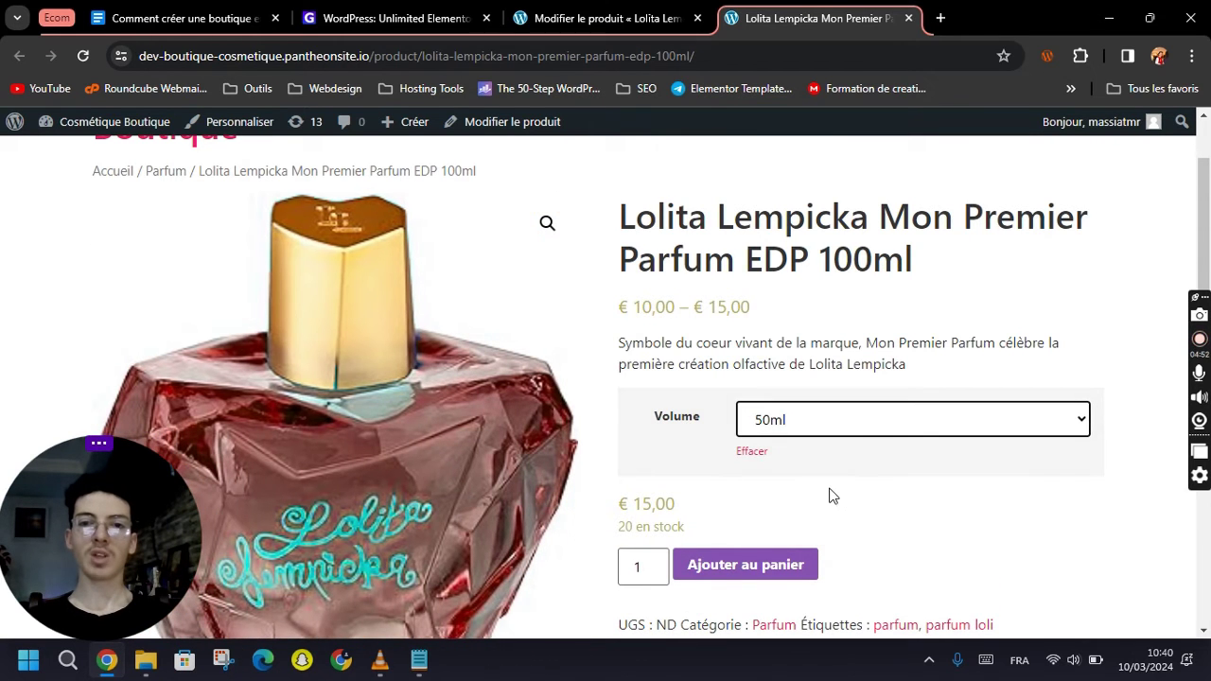
{"action": "left_click", "coordinate": [815, 428]}
{"action": "left_click", "coordinate": [817, 486]}
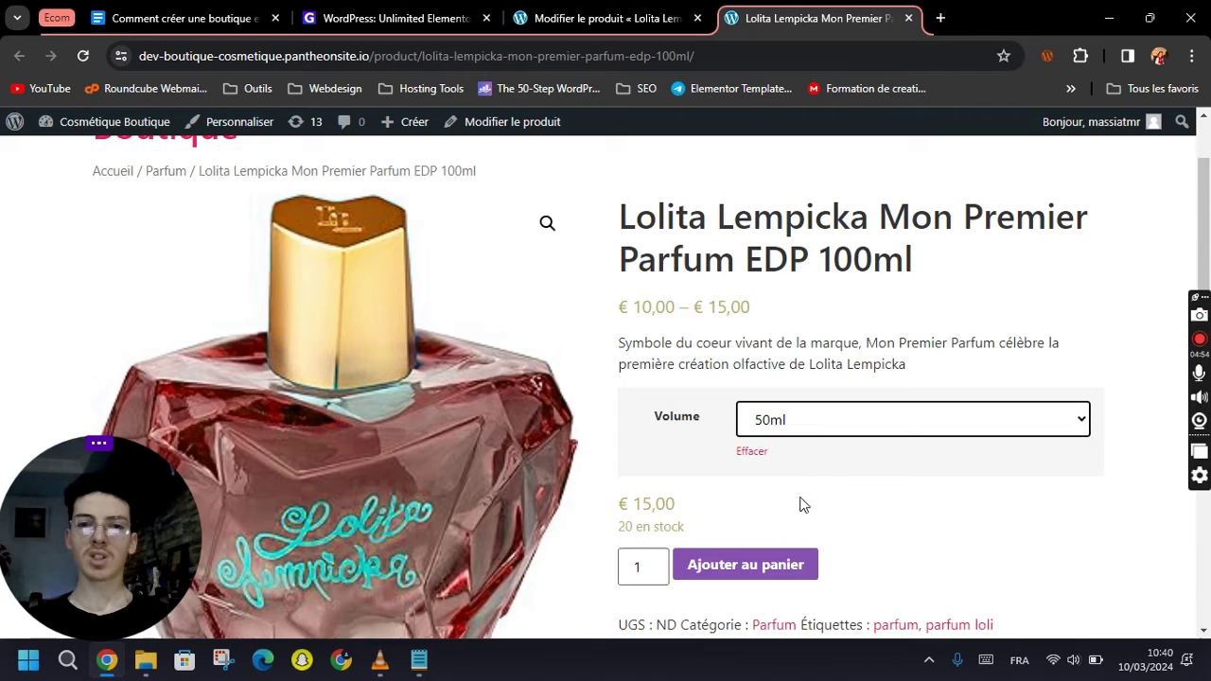
{"action": "scroll", "coordinate": [819, 485], "scroll_direction": "down", "scroll_amount": 2}
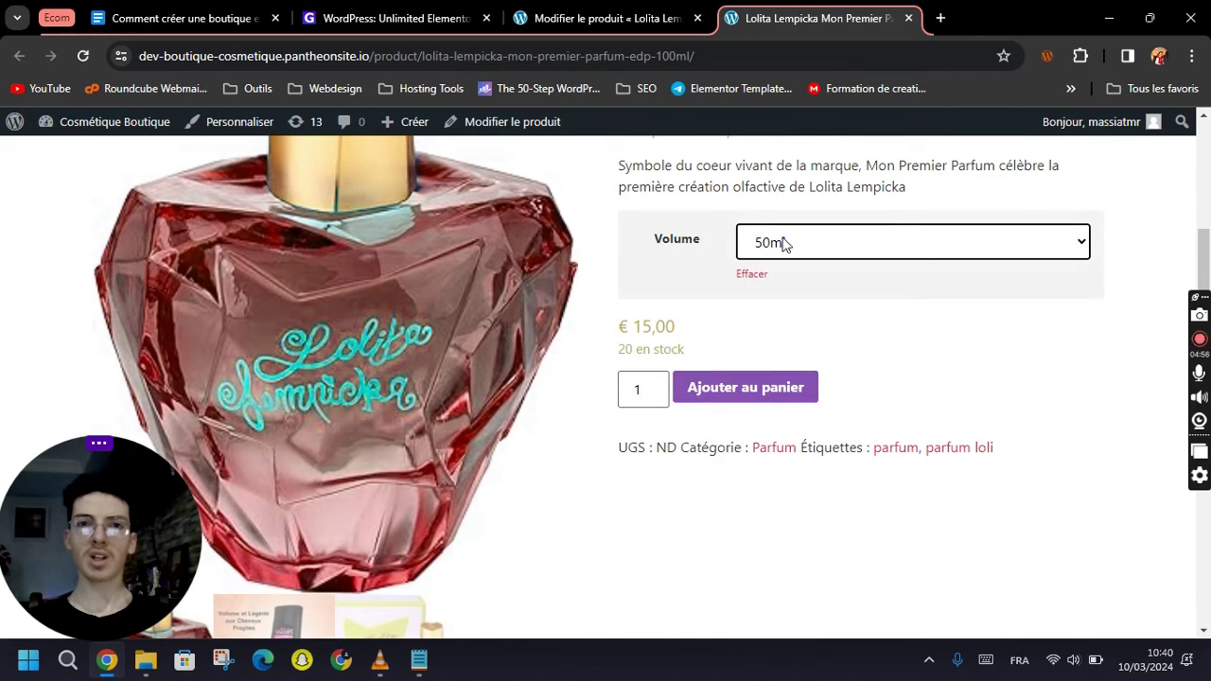
{"action": "left_click", "coordinate": [598, 14]}
Show the product's variations and expand the 100ml variation #30's settings.
{"action": "scroll", "coordinate": [778, 432], "scroll_direction": "up", "scroll_amount": 6}
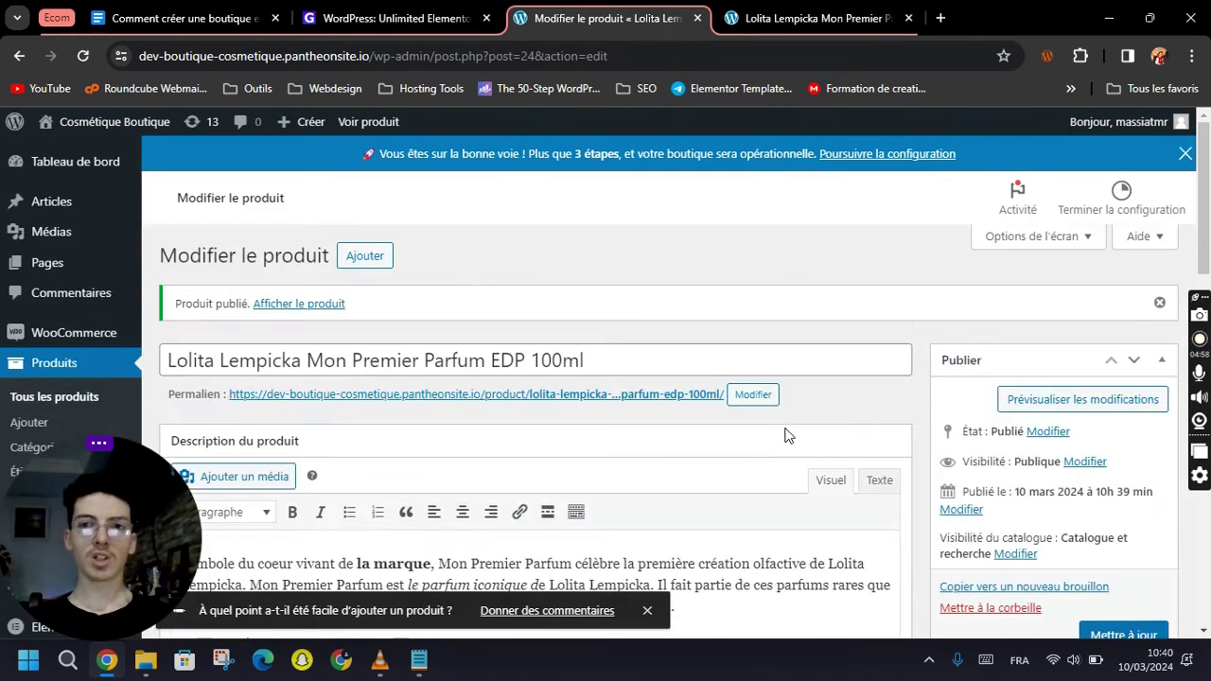
{"action": "scroll", "coordinate": [782, 432], "scroll_direction": "down", "scroll_amount": 8}
{"action": "scroll", "coordinate": [784, 430], "scroll_direction": "down", "scroll_amount": 3}
{"action": "scroll", "coordinate": [616, 446], "scroll_direction": "up", "scroll_amount": 2}
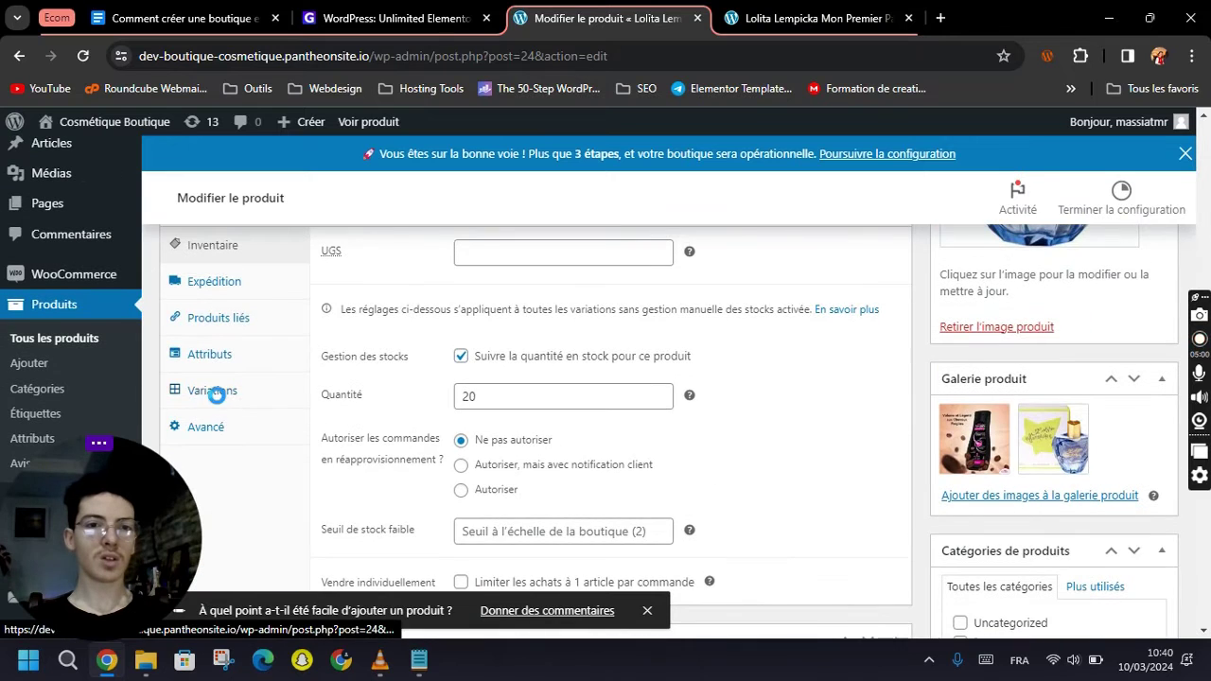
{"action": "left_click", "coordinate": [212, 390]}
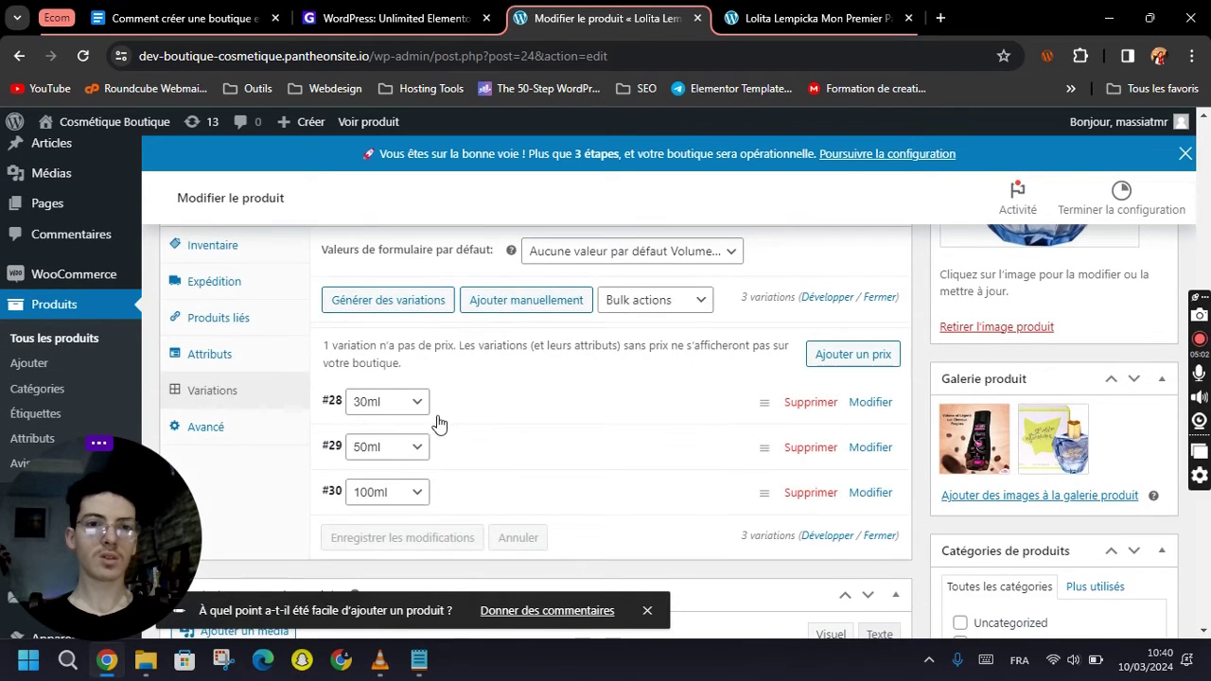
{"action": "scroll", "coordinate": [587, 391], "scroll_direction": "down", "scroll_amount": 2}
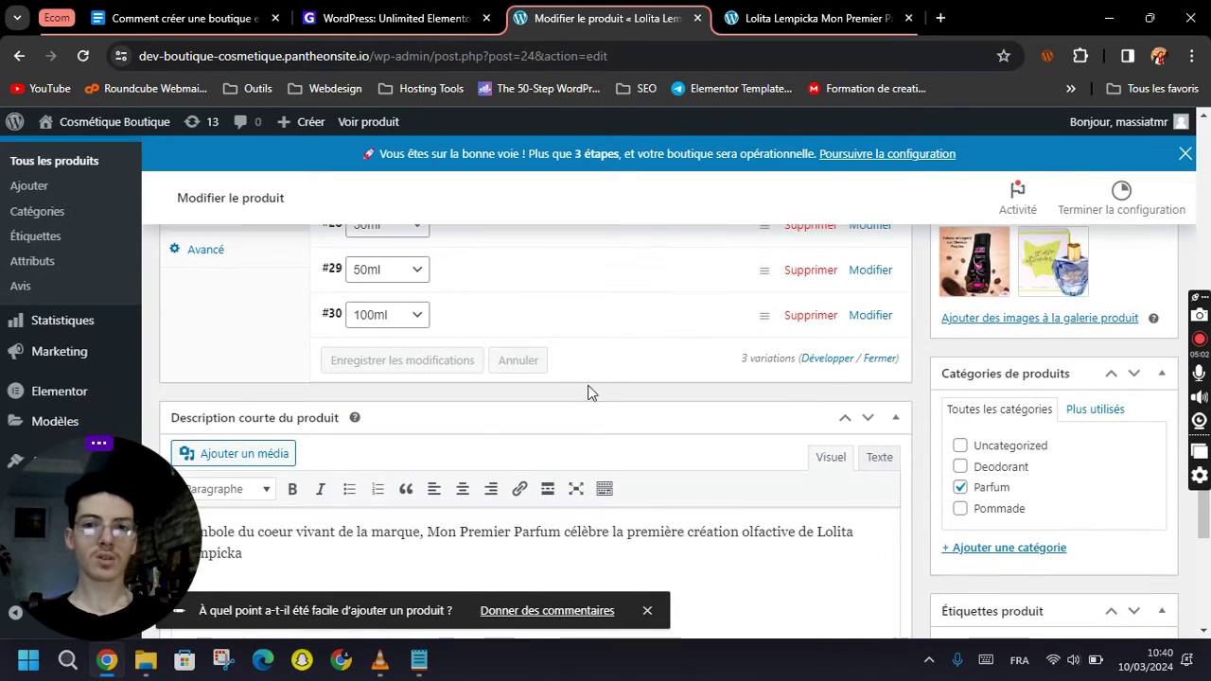
{"action": "left_click", "coordinate": [885, 328]}
Enter the 100ml variation's regular price, clear its 25 kg weight, and save the variation changes.
{"action": "scroll", "coordinate": [600, 406], "scroll_direction": "down", "scroll_amount": 2}
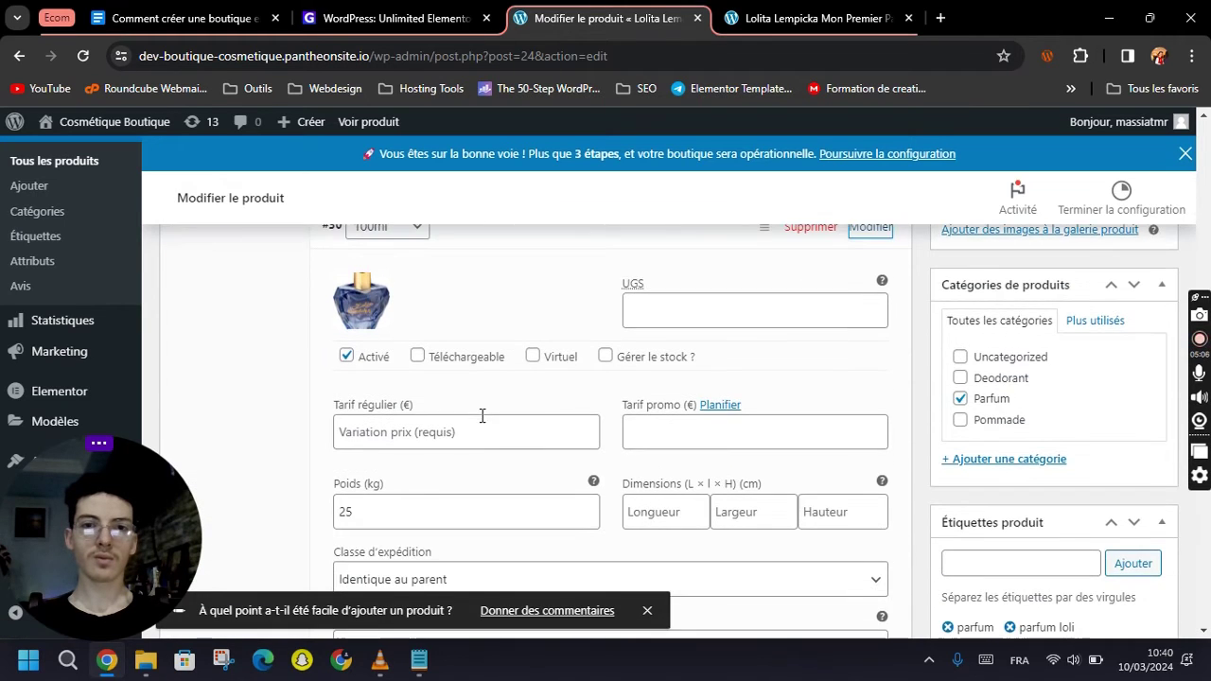
{"action": "left_click", "coordinate": [430, 433]}
{"action": "left_click", "coordinate": [429, 348]}
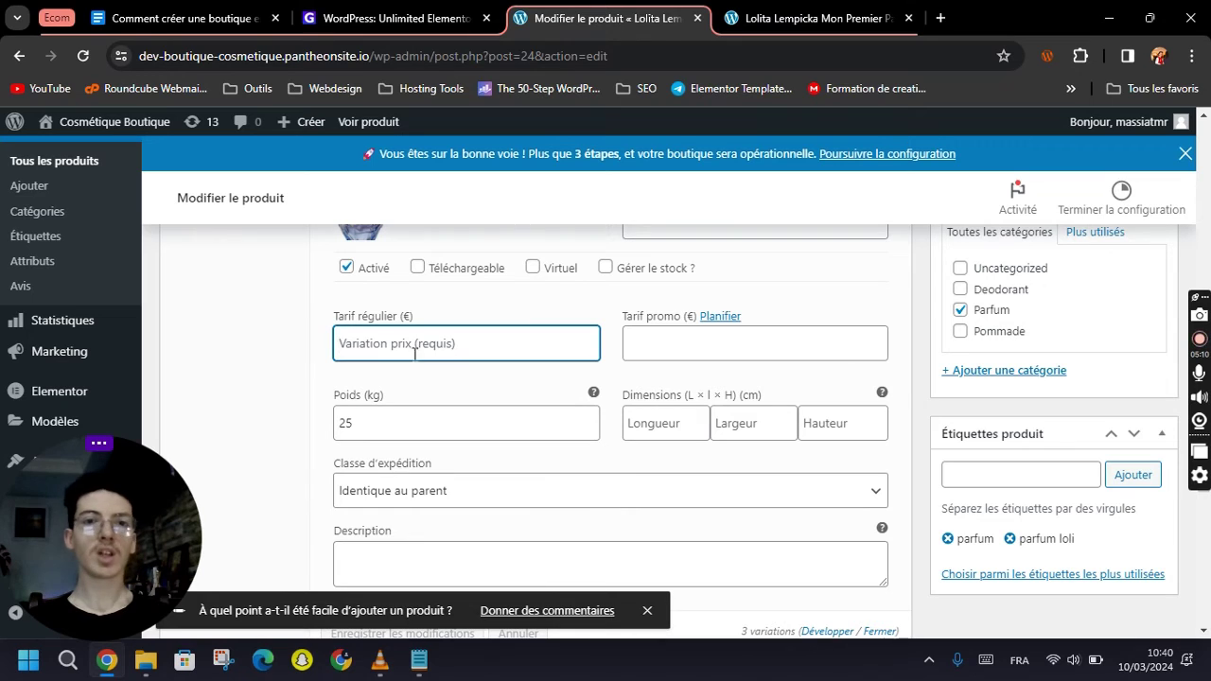
{"action": "type", "text": "24"}
{"action": "left_click", "coordinate": [396, 421]}
{"action": "key", "text": "BackSpace"}
{"action": "key", "text": "BackSpace"}
{"action": "left_click", "coordinate": [421, 338]}
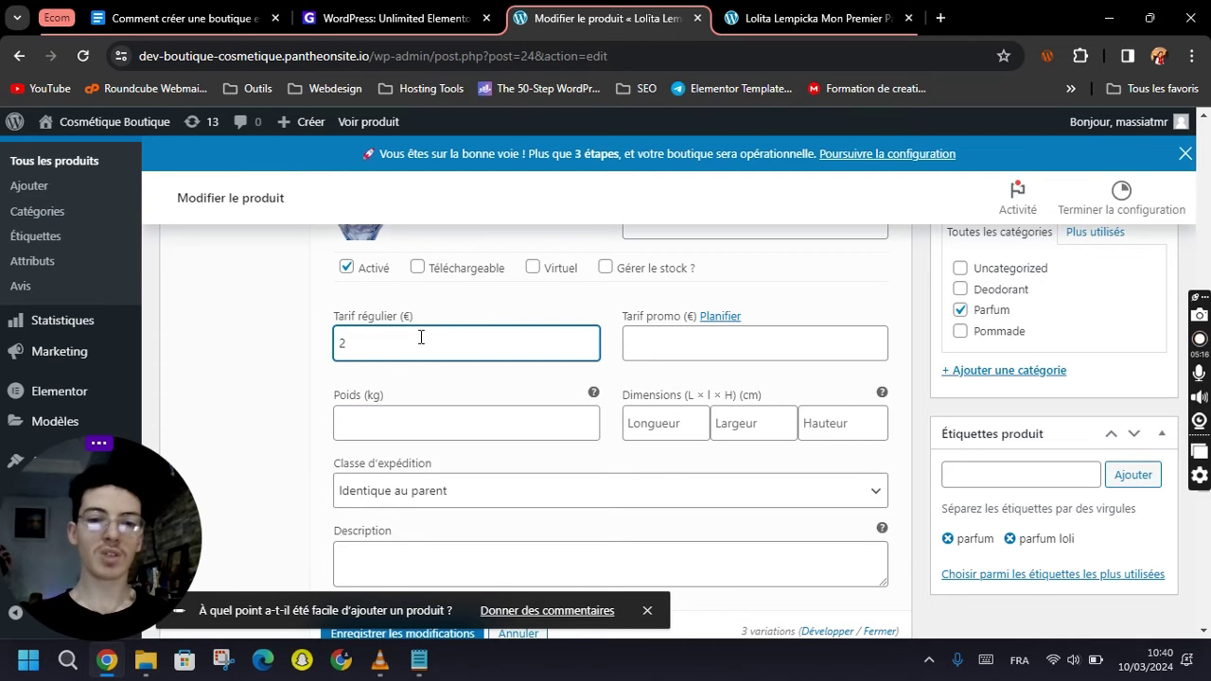
{"action": "left_click", "coordinate": [292, 360]}
{"action": "scroll", "coordinate": [394, 367], "scroll_direction": "down", "scroll_amount": 4}
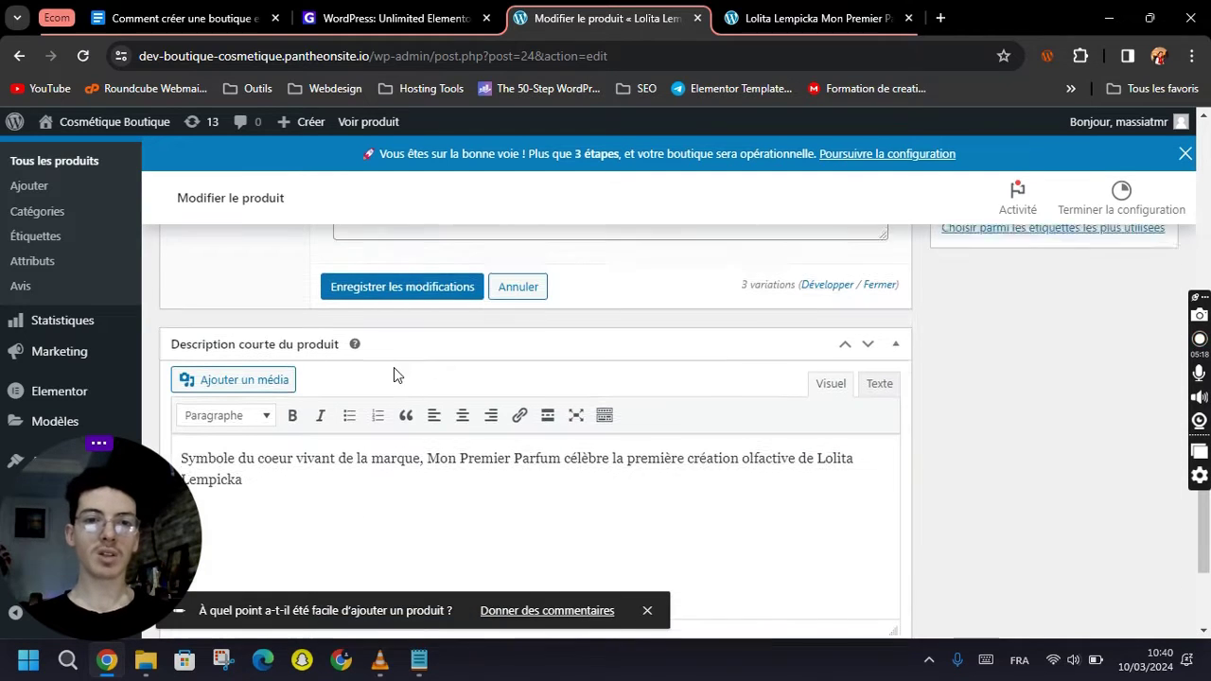
{"action": "left_click", "coordinate": [413, 279]}
{"action": "scroll", "coordinate": [529, 425], "scroll_direction": "down", "scroll_amount": 2}
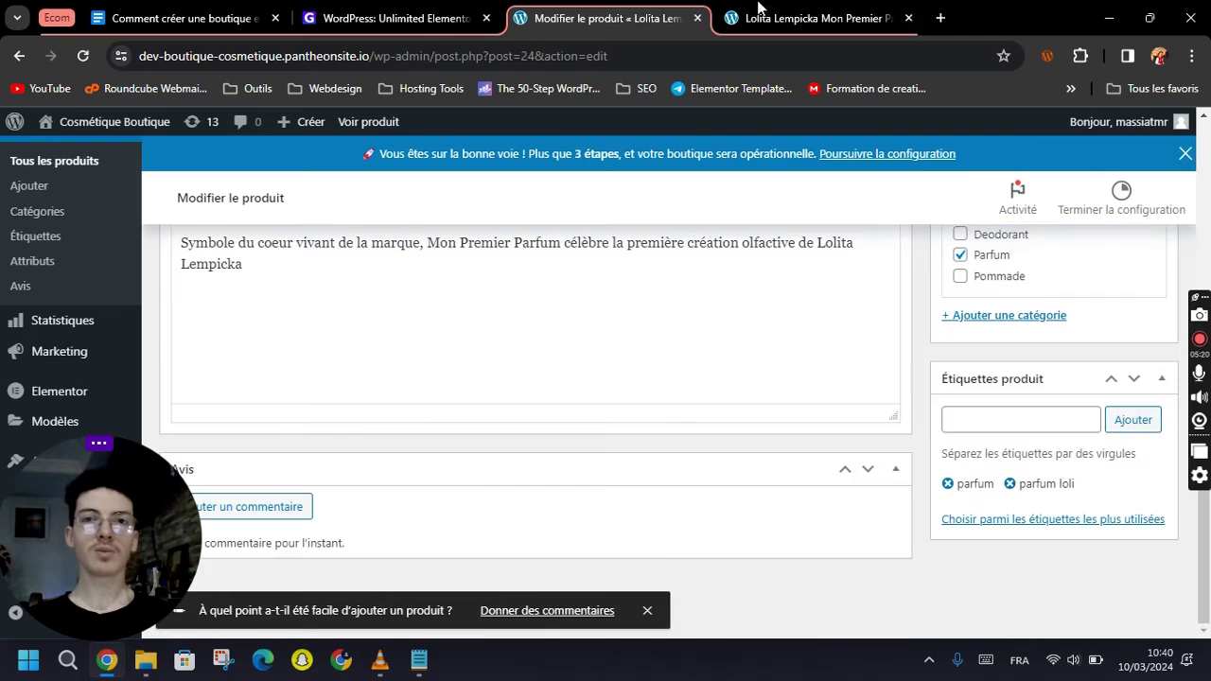
{"action": "left_click", "coordinate": [765, 18]}
Reload the product page and try the 30ml and 50ml volumes.
{"action": "left_click", "coordinate": [84, 55]}
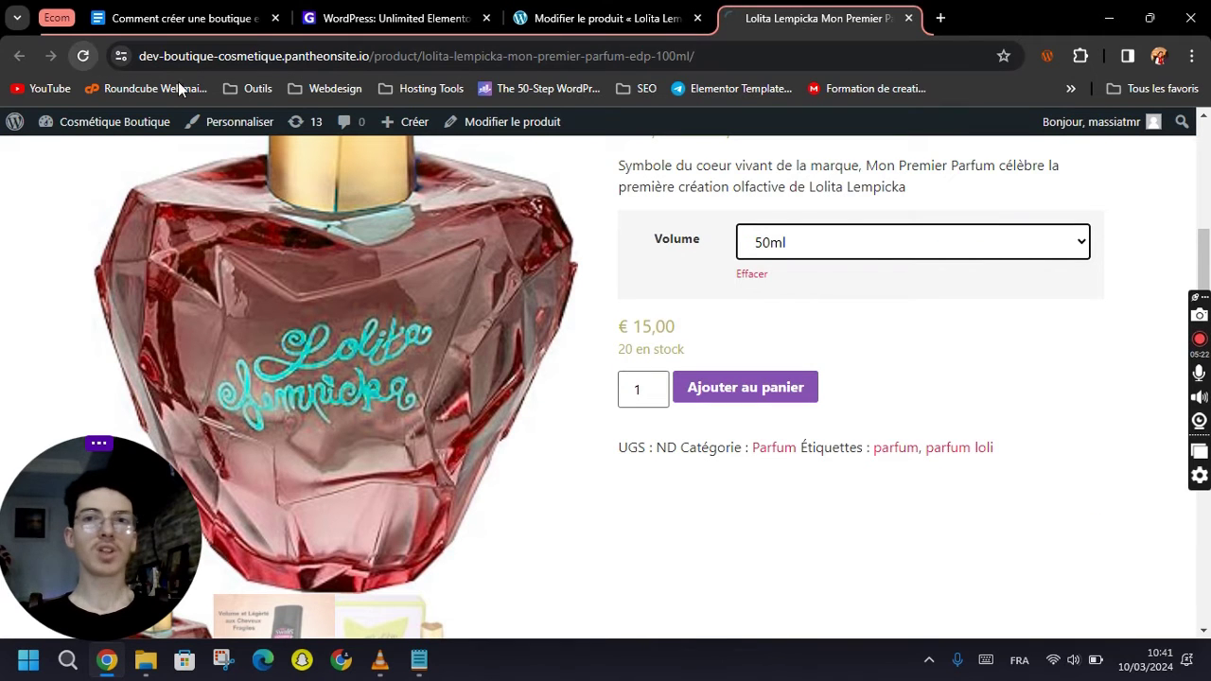
{"action": "left_click", "coordinate": [834, 244]}
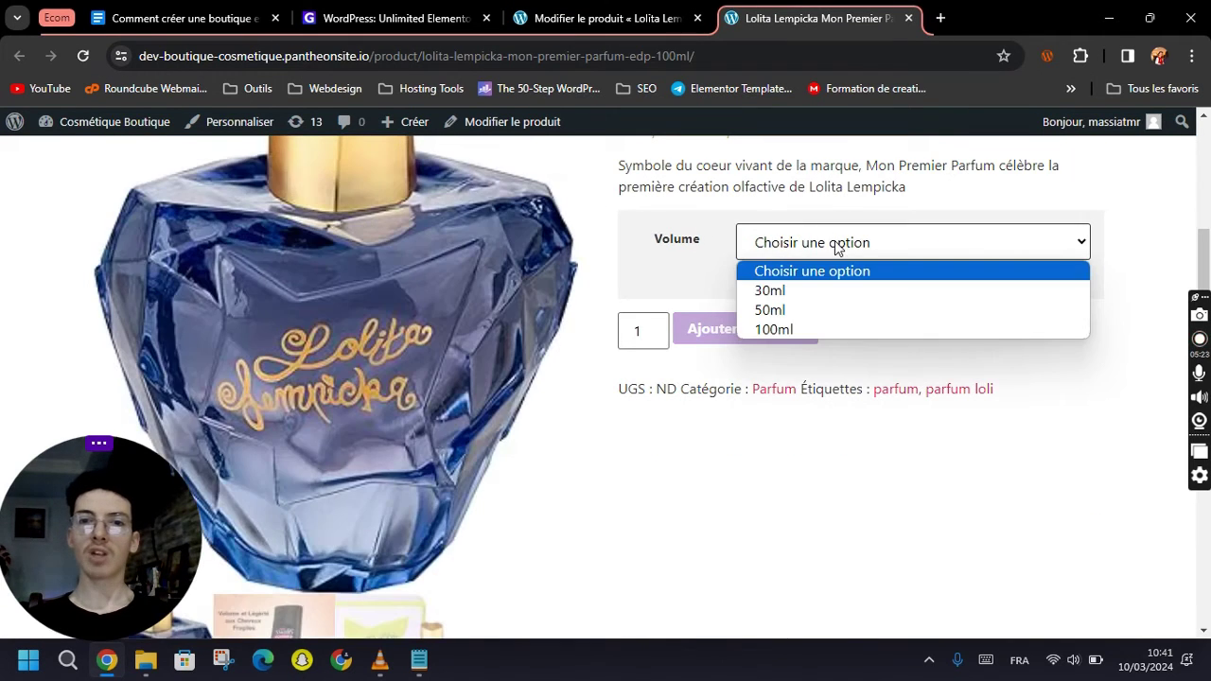
{"action": "left_click", "coordinate": [770, 290]}
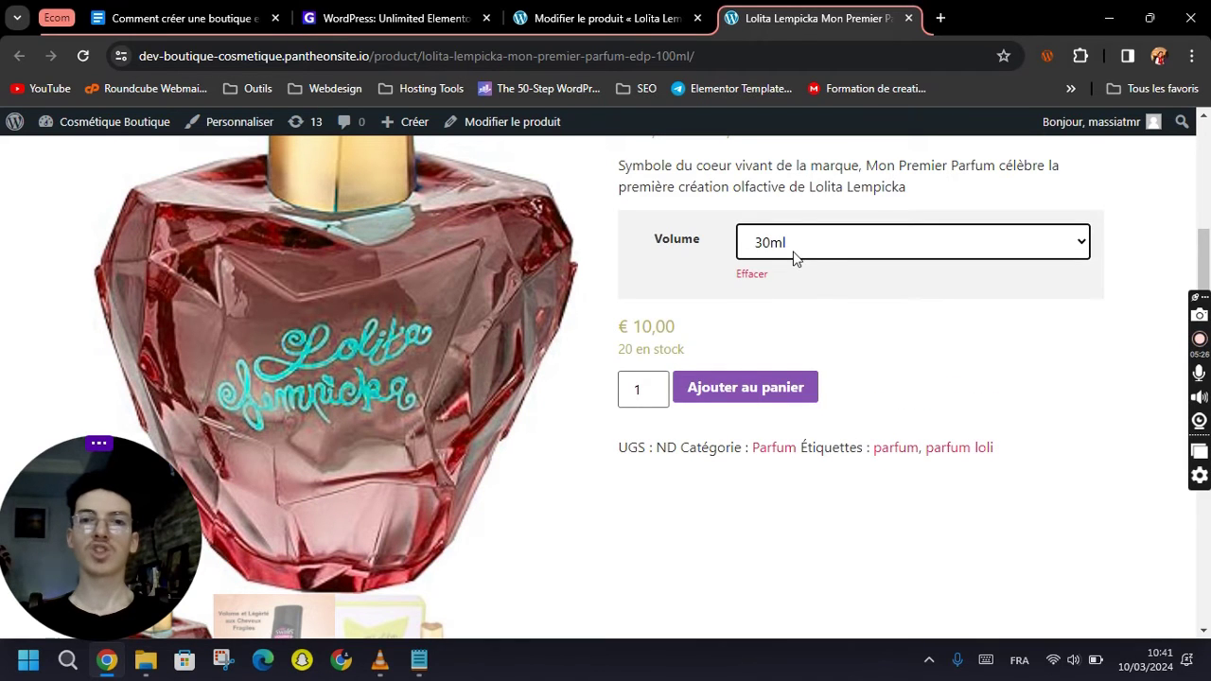
{"action": "scroll", "coordinate": [716, 297], "scroll_direction": "up", "scroll_amount": 1}
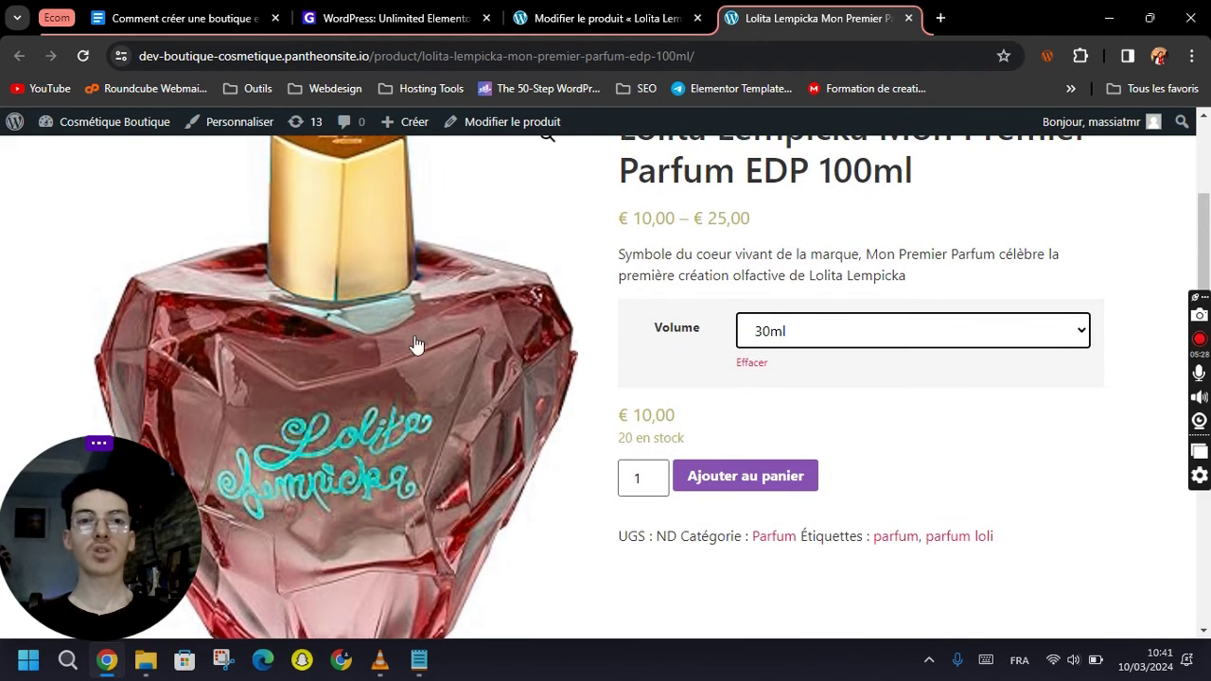
{"action": "left_click", "coordinate": [876, 331]}
{"action": "left_click", "coordinate": [821, 402]}
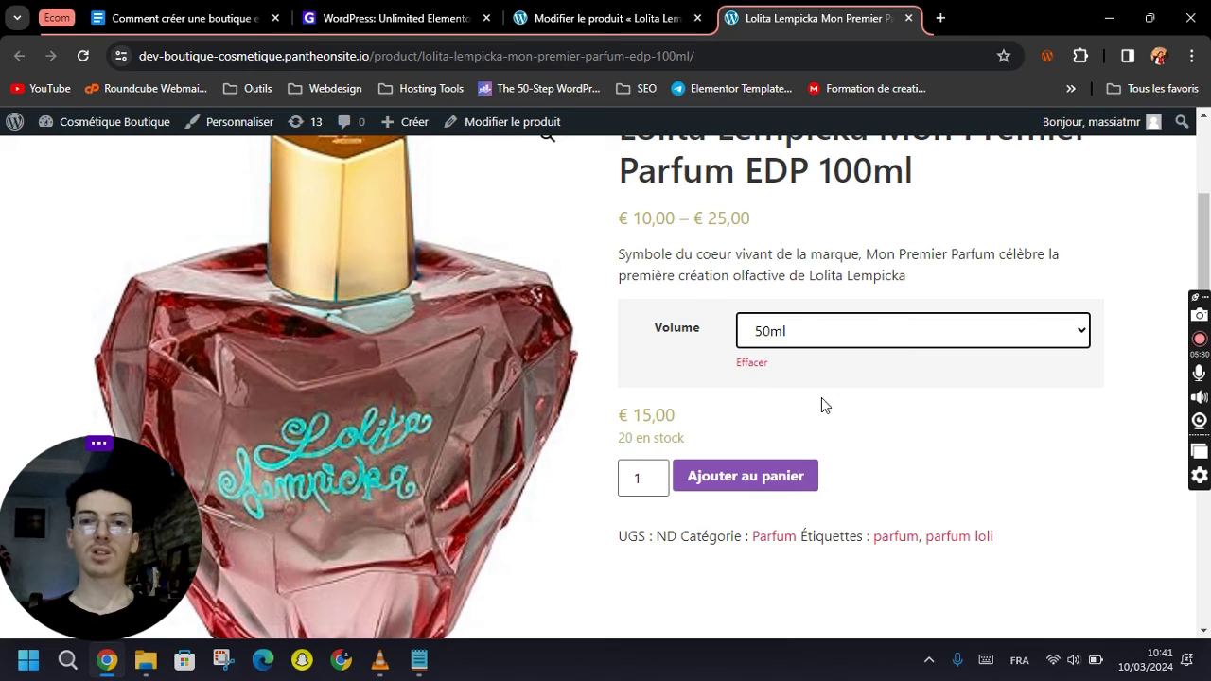
Choose the 100ml volume, add it to the cart at €25,00, and view the cart.
{"action": "left_click", "coordinate": [871, 342]}
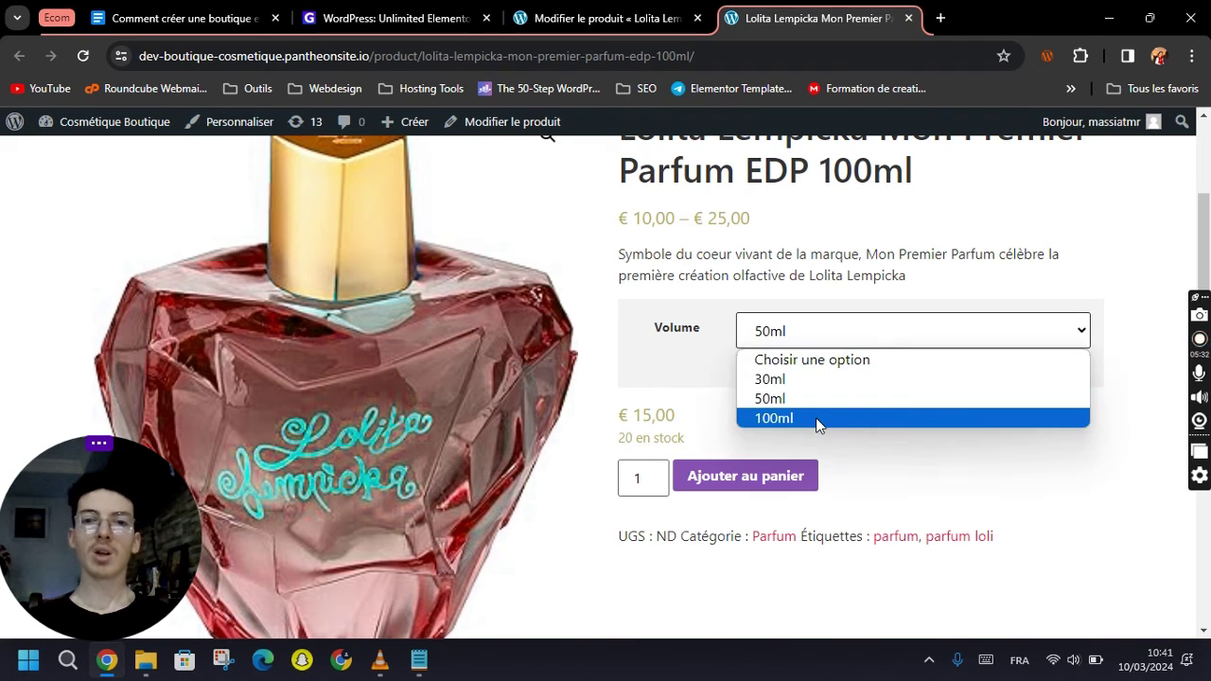
{"action": "left_click", "coordinate": [818, 422]}
{"action": "left_click", "coordinate": [747, 478]}
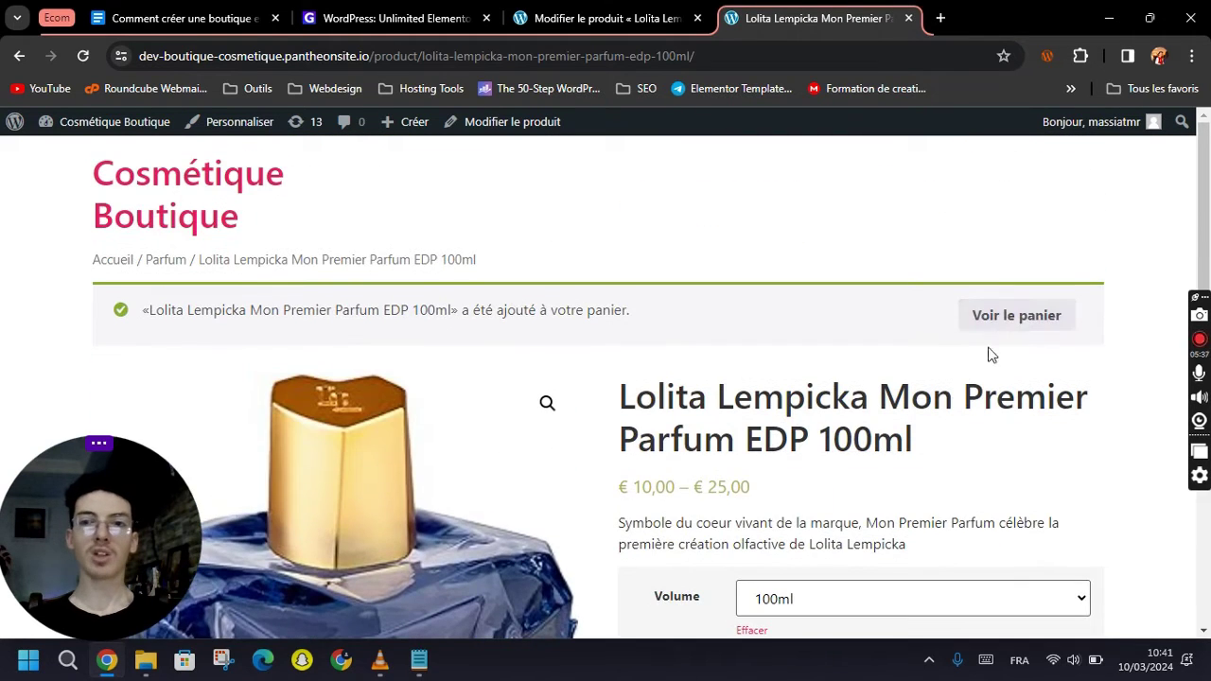
{"action": "left_click", "coordinate": [1021, 318]}
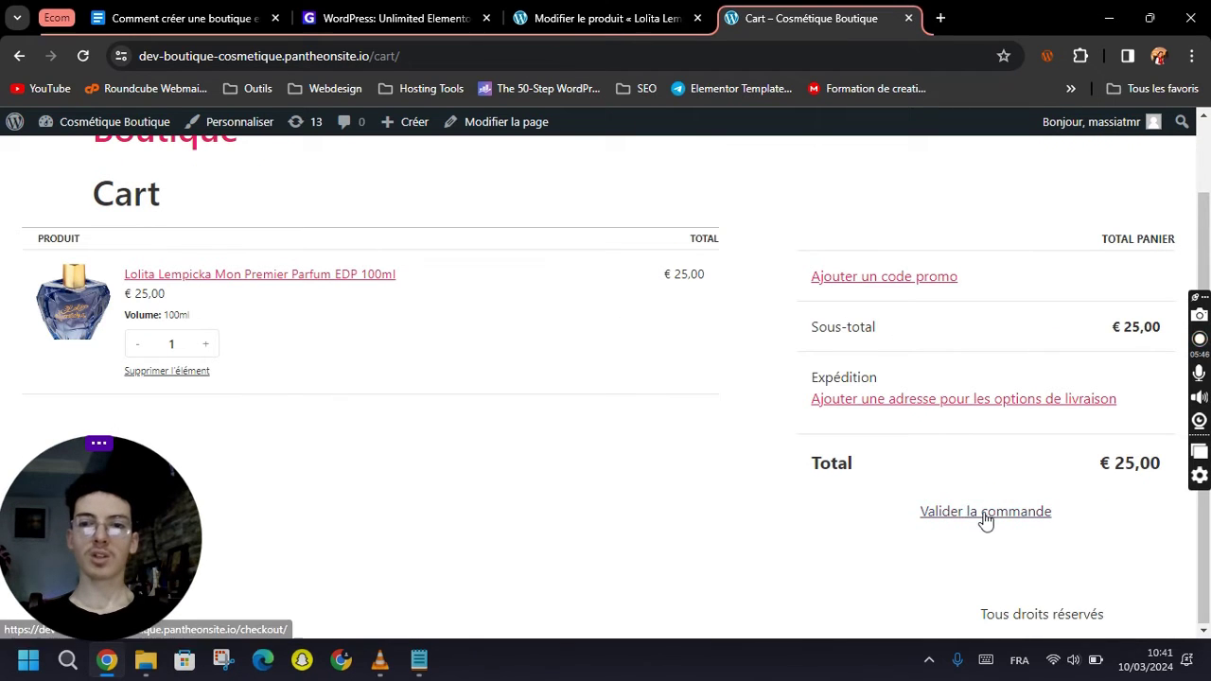
Proceed to checkout and fill the delivery form from a saved browser address.
{"action": "left_click", "coordinate": [985, 515]}
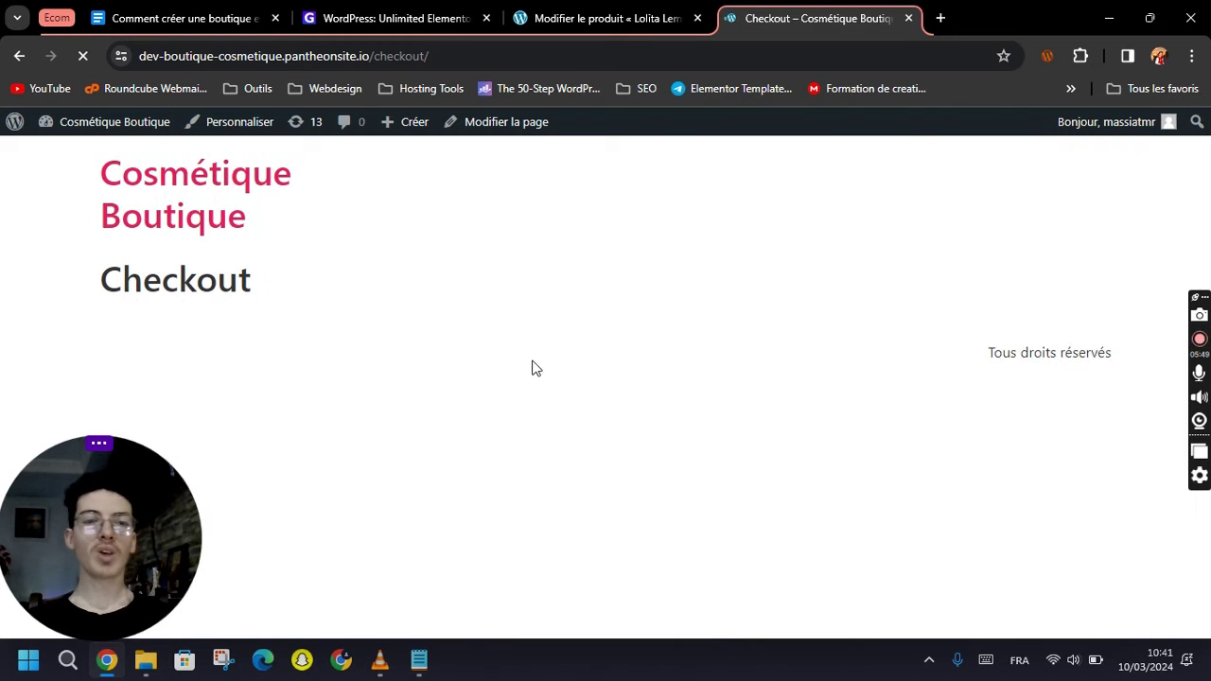
{"action": "scroll", "coordinate": [644, 353], "scroll_direction": "down", "scroll_amount": 1}
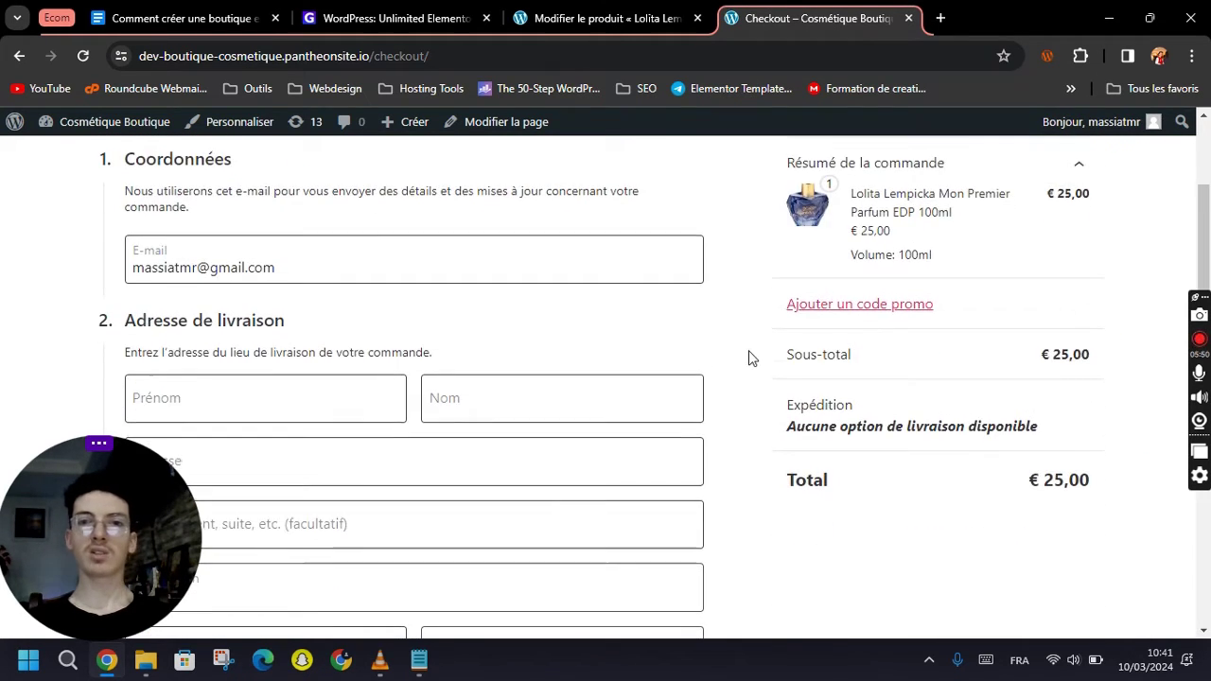
{"action": "scroll", "coordinate": [700, 350], "scroll_direction": "up", "scroll_amount": 2}
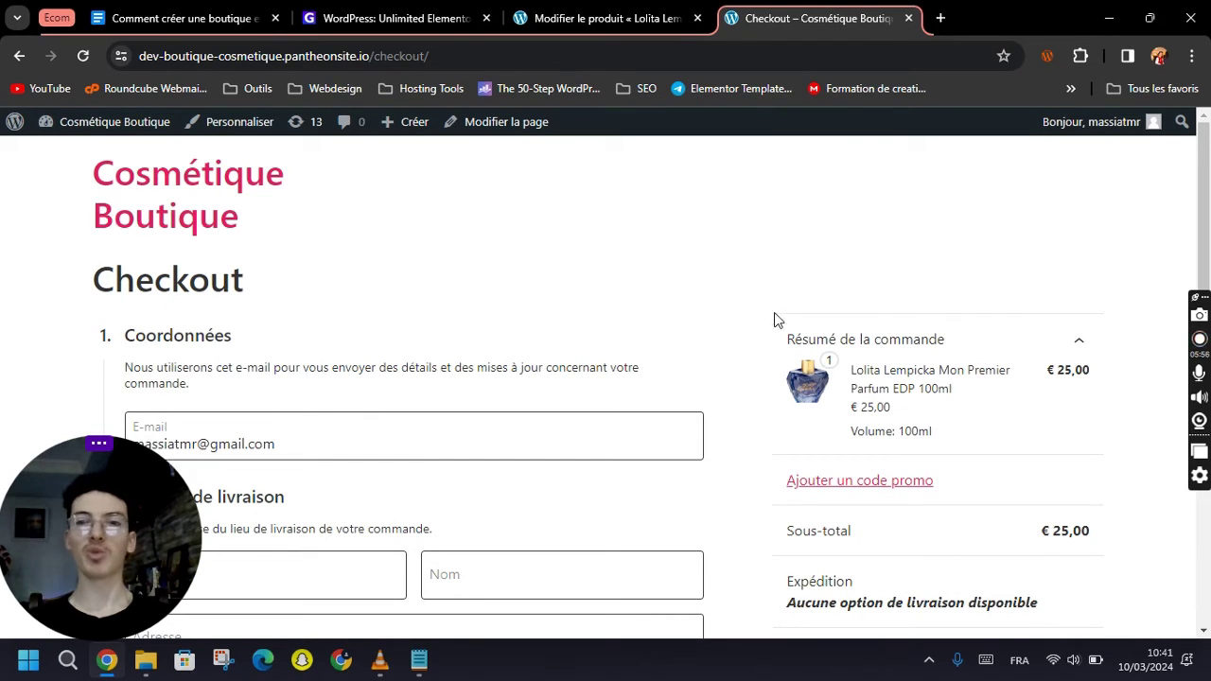
{"action": "scroll", "coordinate": [770, 339], "scroll_direction": "down", "scroll_amount": 2}
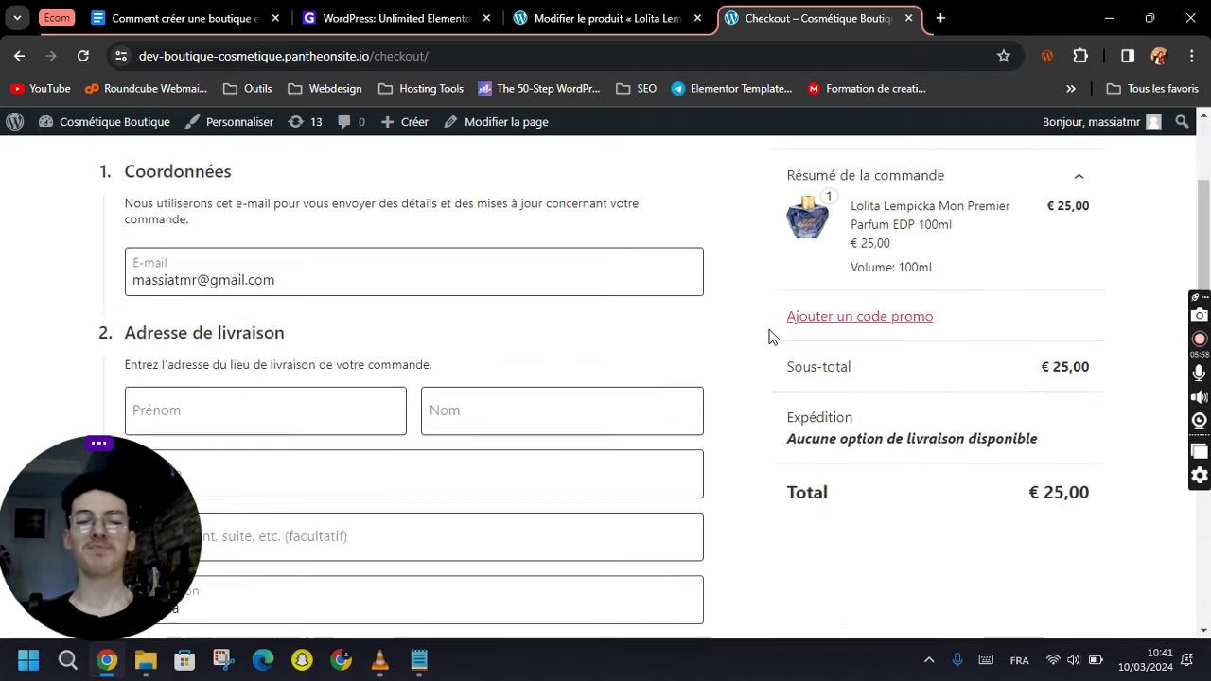
{"action": "scroll", "coordinate": [378, 312], "scroll_direction": "down", "scroll_amount": 2}
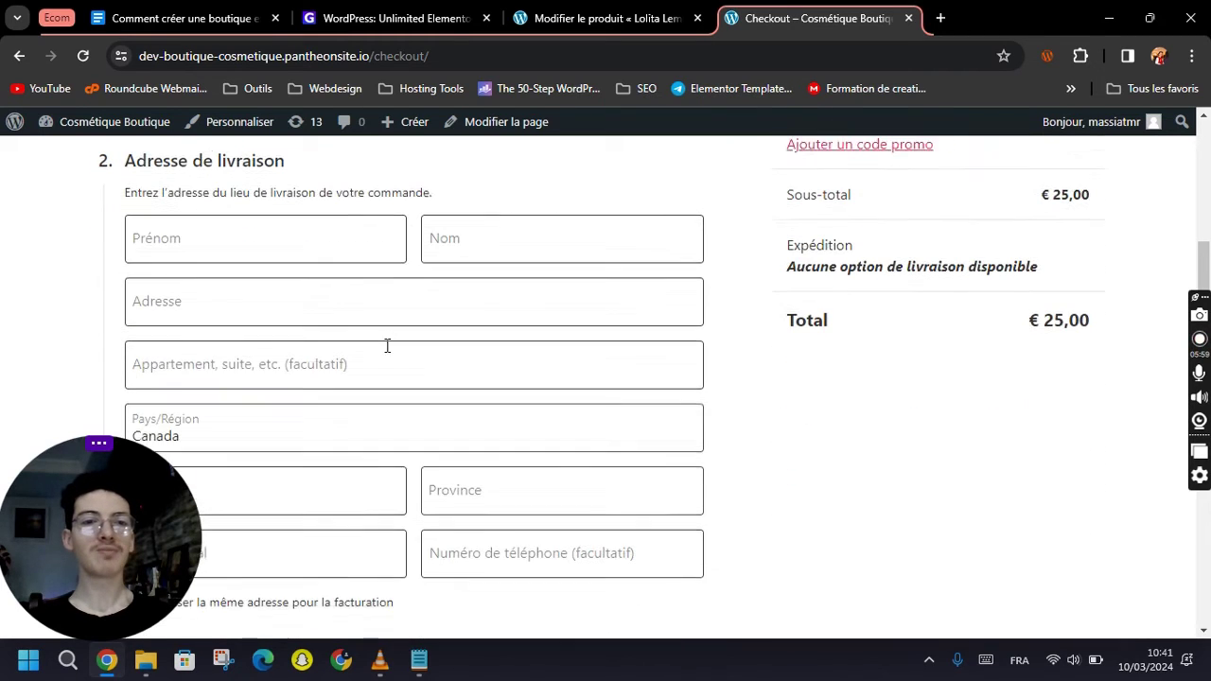
{"action": "left_click", "coordinate": [271, 228]}
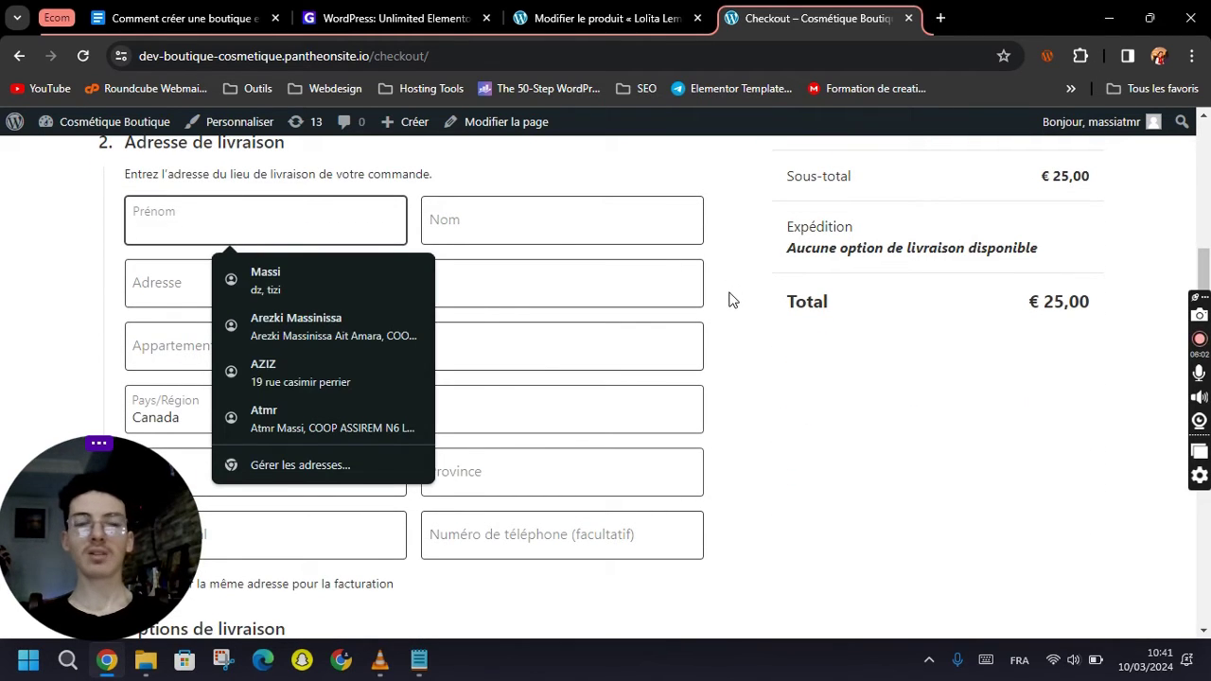
{"action": "left_click", "coordinate": [729, 300]}
{"action": "left_click", "coordinate": [303, 225]}
{"action": "left_click", "coordinate": [303, 274]}
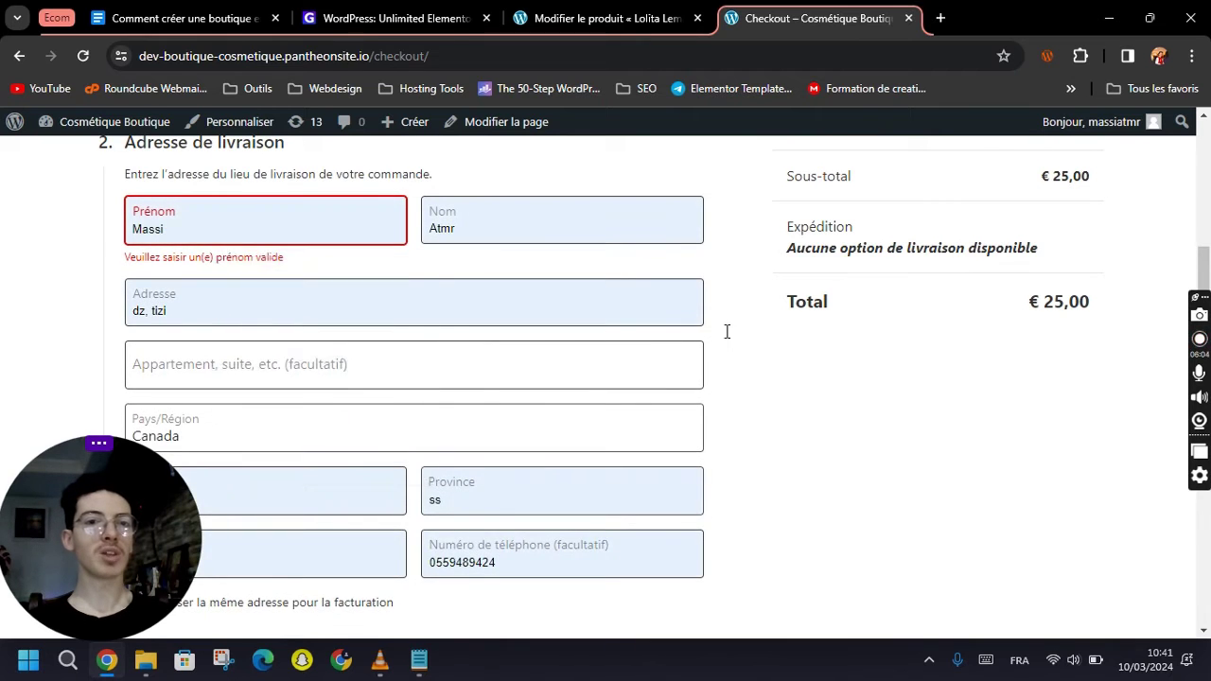
Set the delivery country to France and review the order section with bank transfer payment.
{"action": "scroll", "coordinate": [330, 319], "scroll_direction": "down", "scroll_amount": 6}
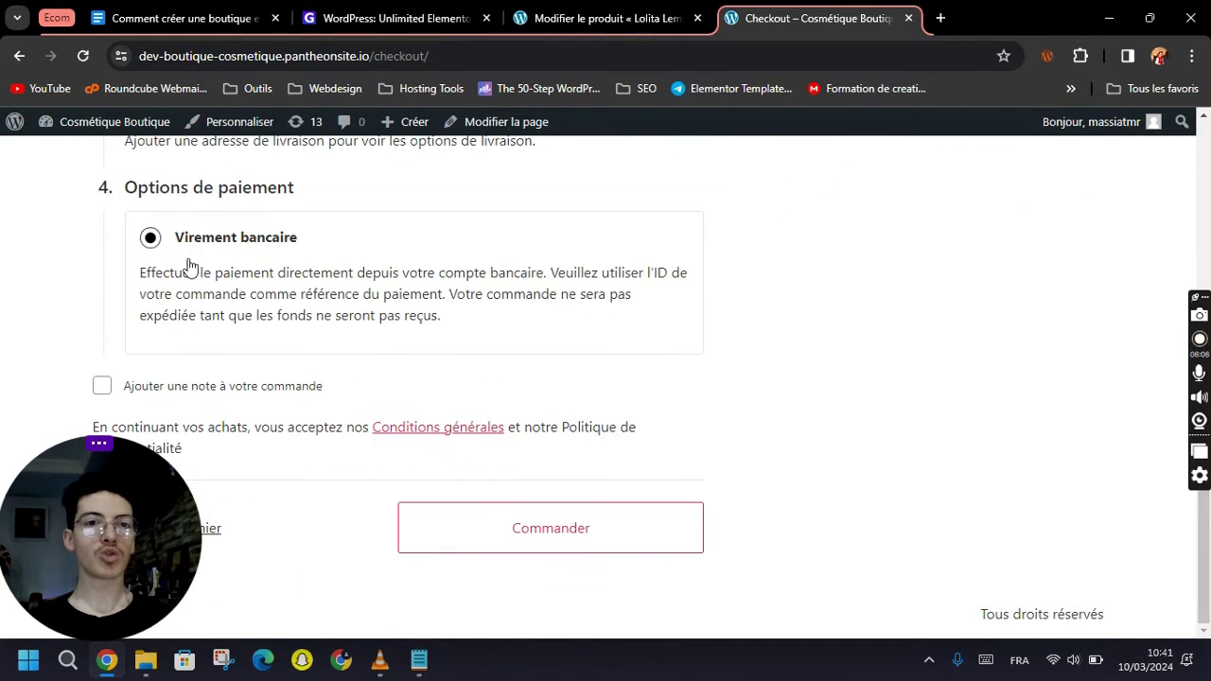
{"action": "scroll", "coordinate": [335, 394], "scroll_direction": "up", "scroll_amount": 8}
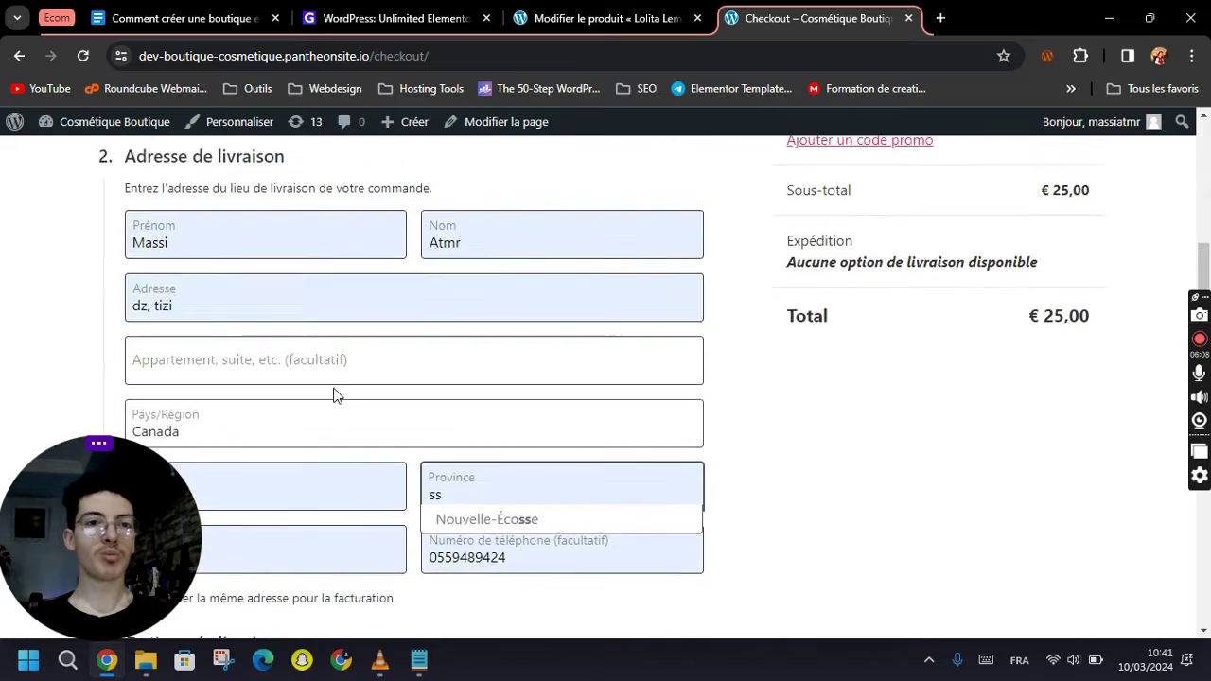
{"action": "scroll", "coordinate": [333, 386], "scroll_direction": "down", "scroll_amount": 3}
{"action": "scroll", "coordinate": [333, 386], "scroll_direction": "down", "scroll_amount": 2}
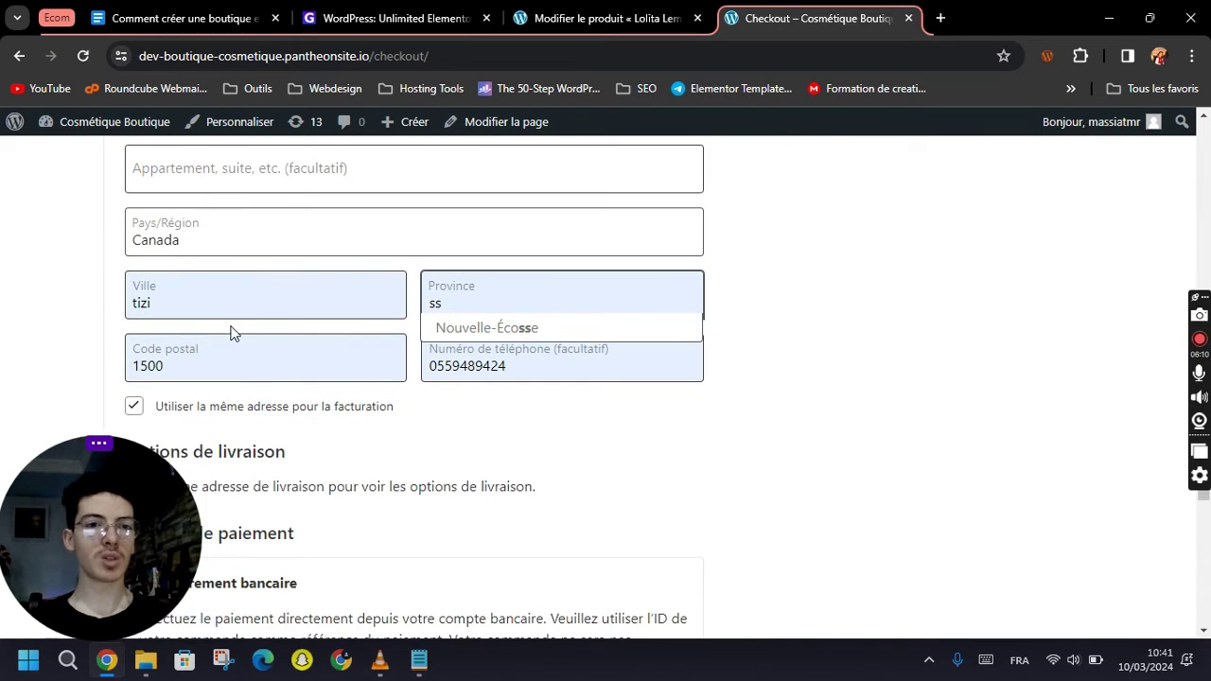
{"action": "scroll", "coordinate": [394, 392], "scroll_direction": "up", "scroll_amount": 3}
{"action": "left_click", "coordinate": [480, 475]}
{"action": "scroll", "coordinate": [338, 459], "scroll_direction": "down", "scroll_amount": 2}
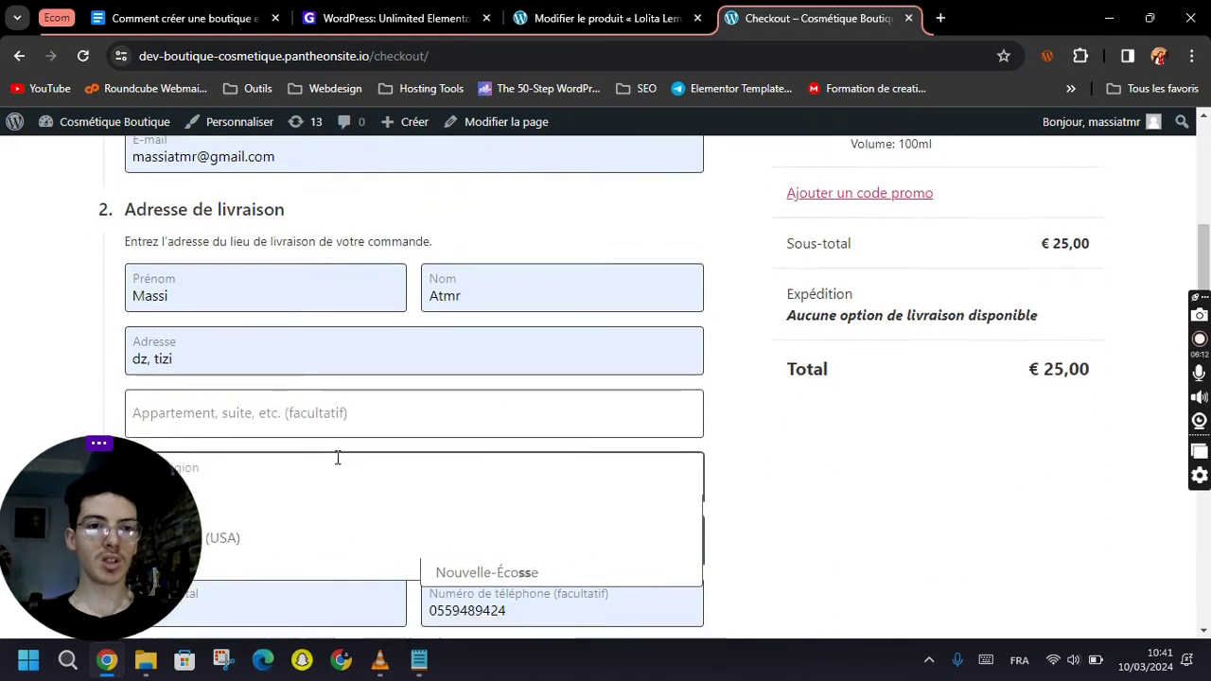
{"action": "left_click", "coordinate": [298, 456]}
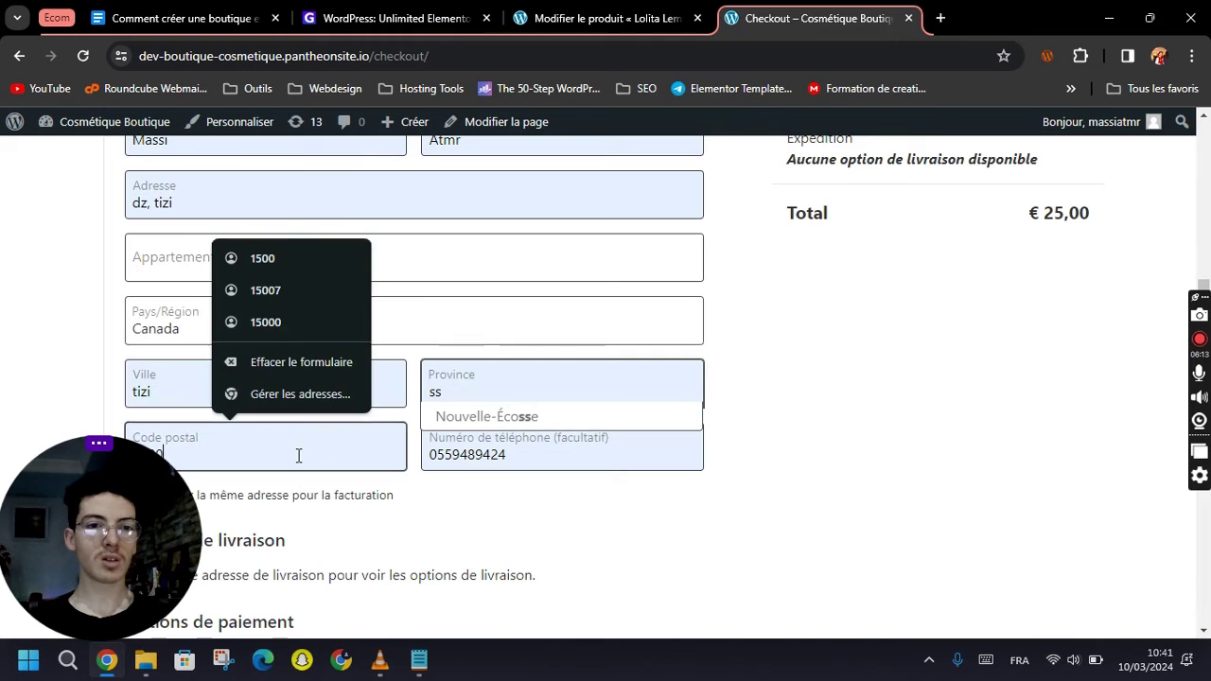
{"action": "left_click", "coordinate": [181, 337]}
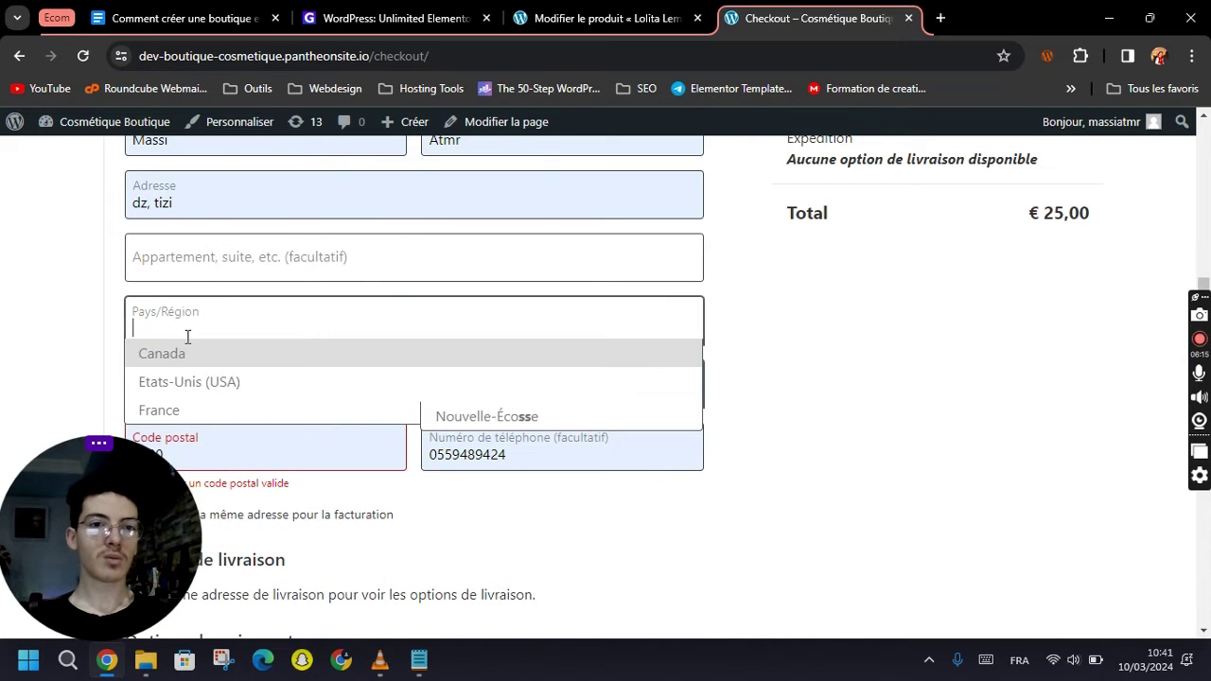
{"action": "left_click", "coordinate": [180, 409]}
{"action": "scroll", "coordinate": [640, 371], "scroll_direction": "down", "scroll_amount": 5}
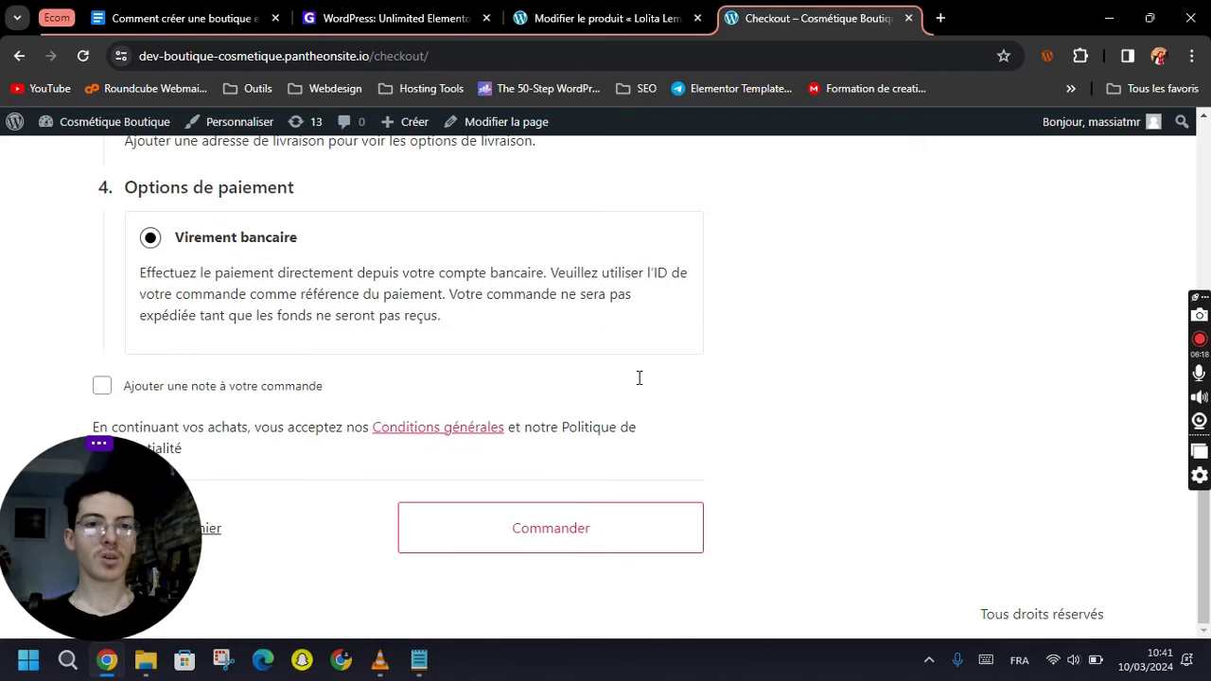
{"action": "scroll", "coordinate": [251, 341], "scroll_direction": "up", "scroll_amount": 1}
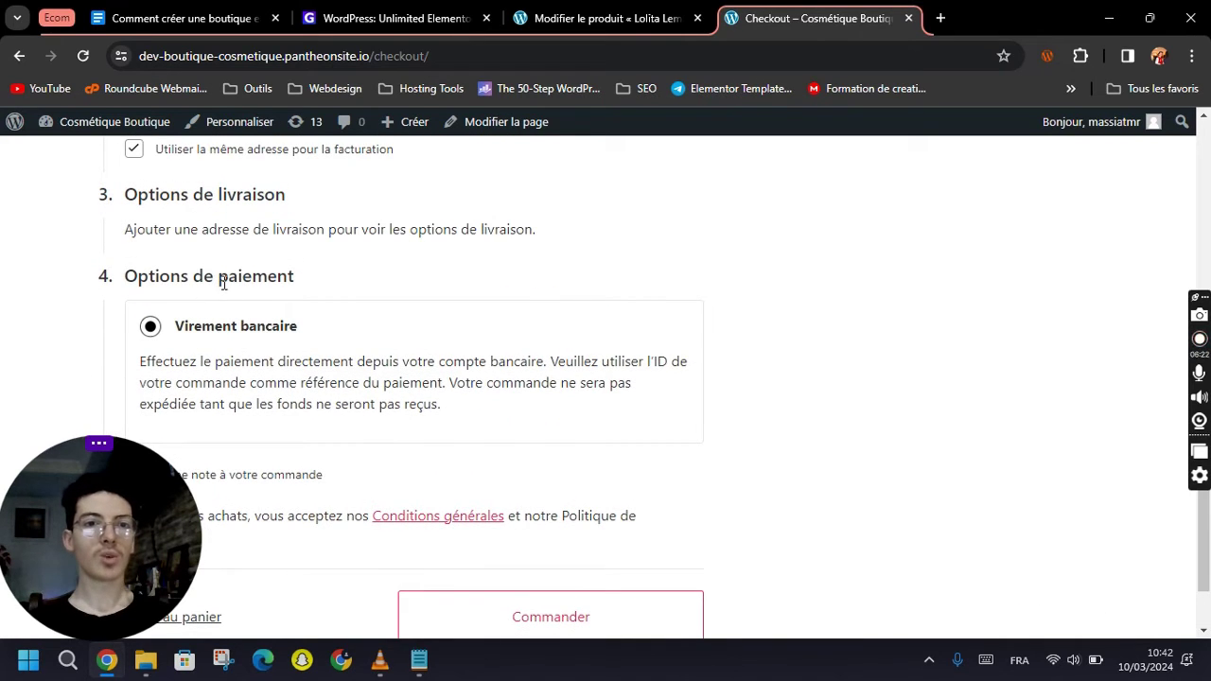
{"action": "scroll", "coordinate": [300, 289], "scroll_direction": "up", "scroll_amount": 3}
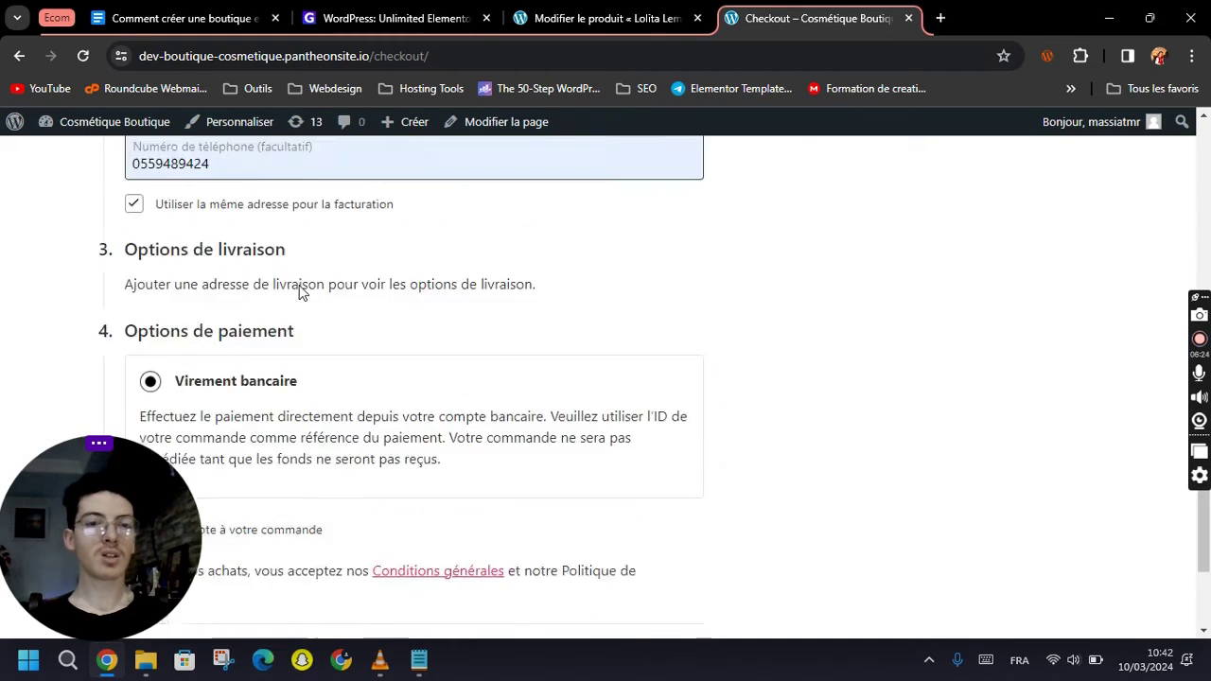
{"action": "scroll", "coordinate": [357, 476], "scroll_direction": "down", "scroll_amount": 4}
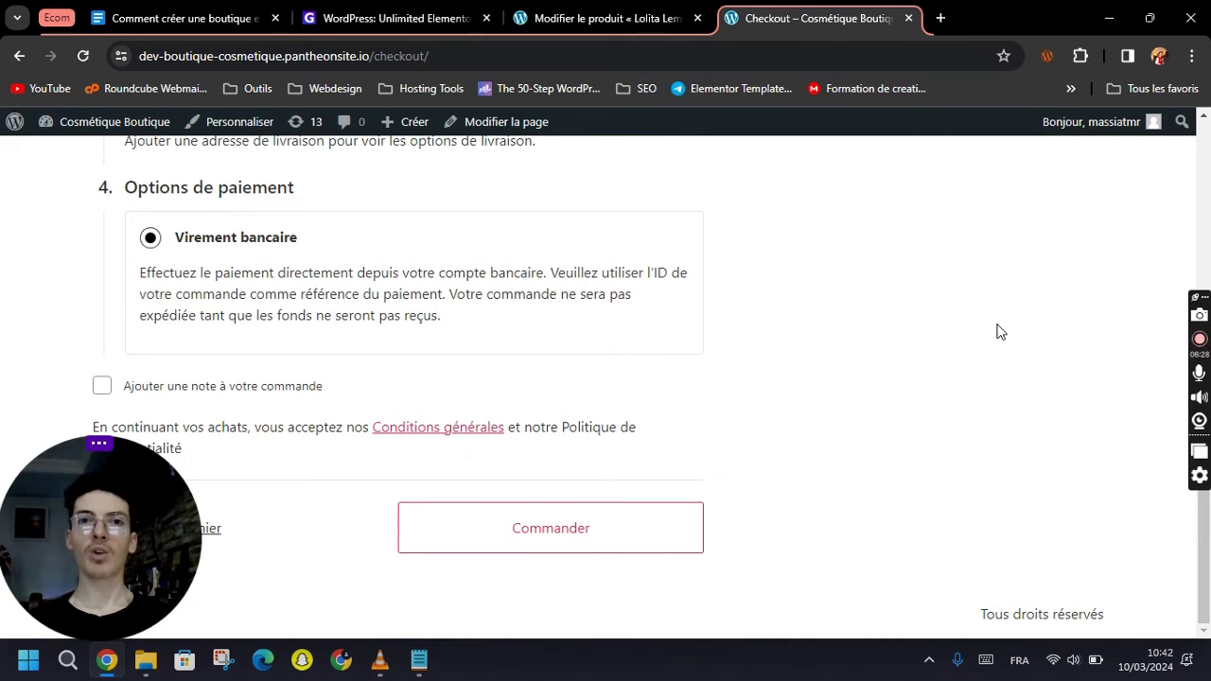
From the product editor, list all products, showing the single perfume priced €10,00 – €25,00.
{"action": "left_click", "coordinate": [669, 9]}
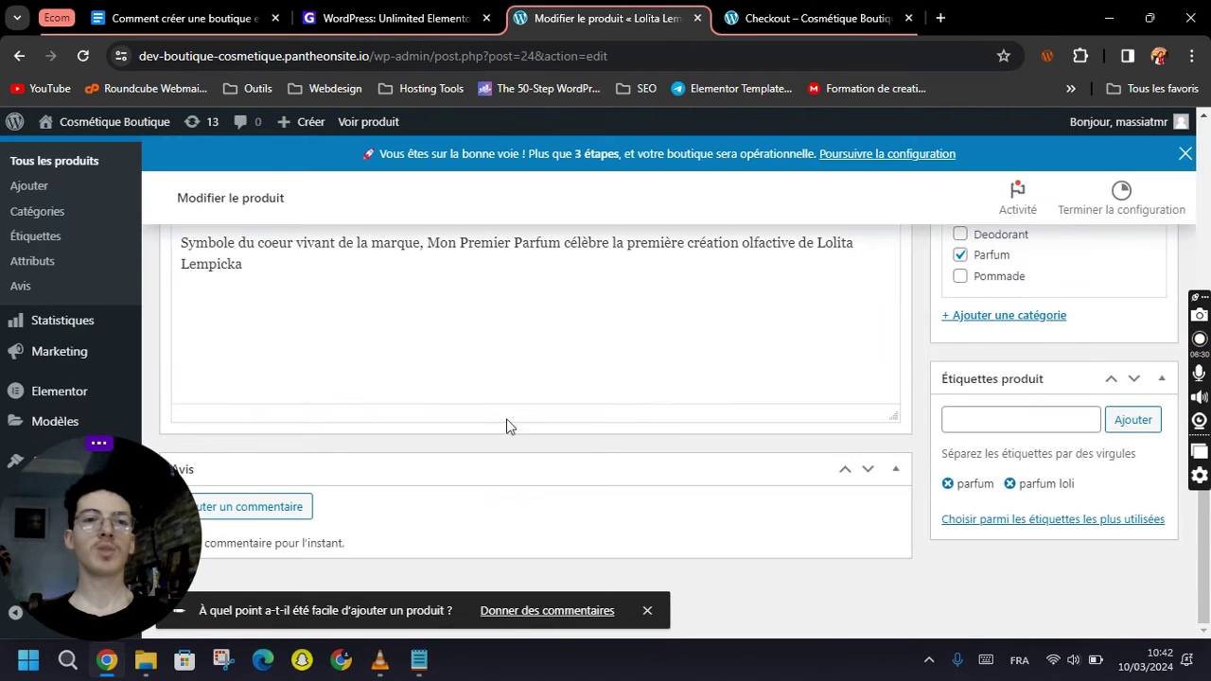
{"action": "scroll", "coordinate": [510, 428], "scroll_direction": "up", "scroll_amount": 7}
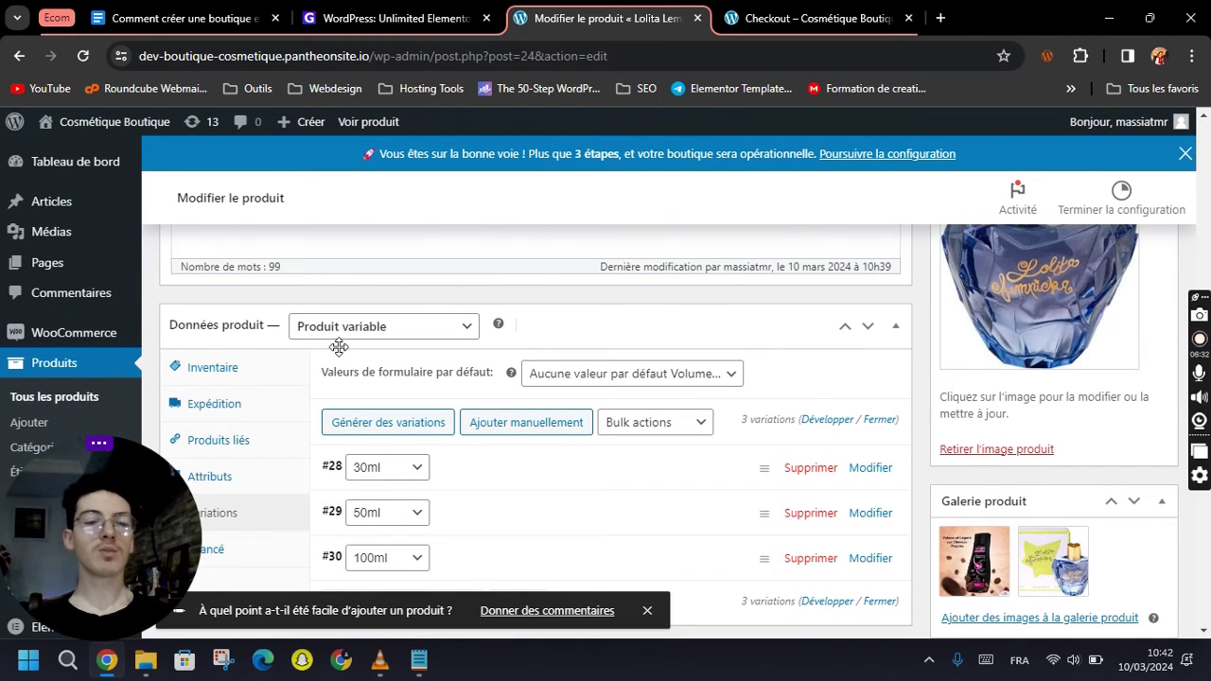
{"action": "left_click", "coordinate": [42, 396]}
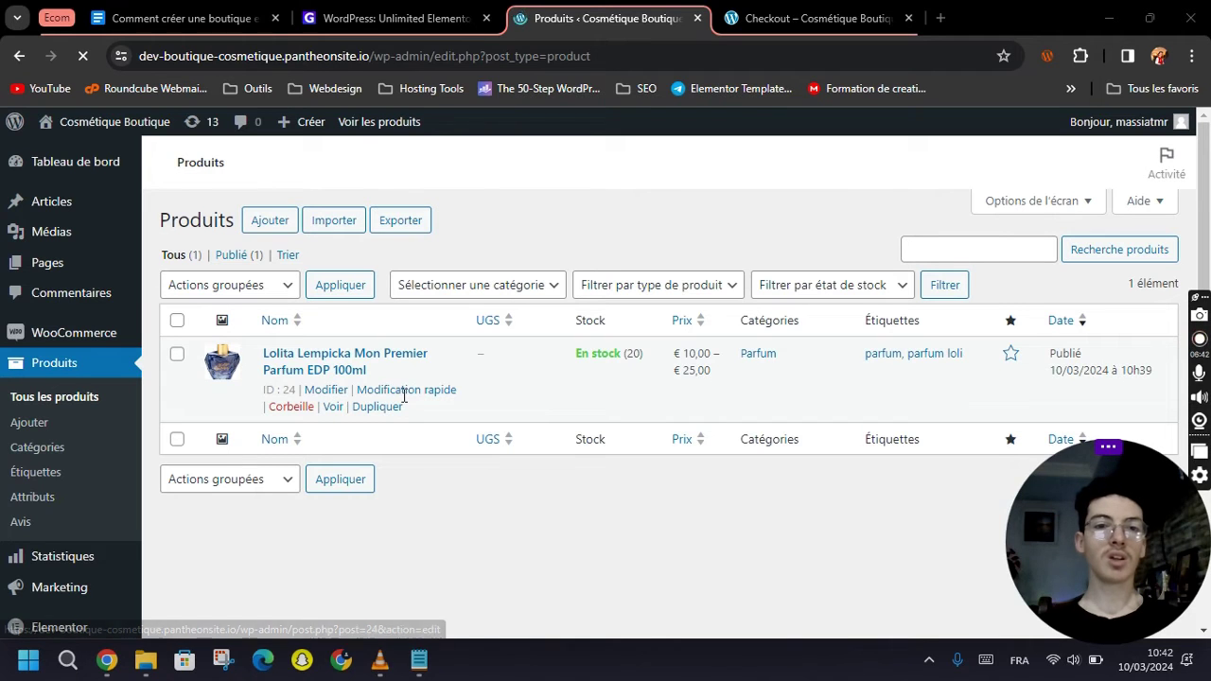
{"action": "left_click", "coordinate": [402, 391]}
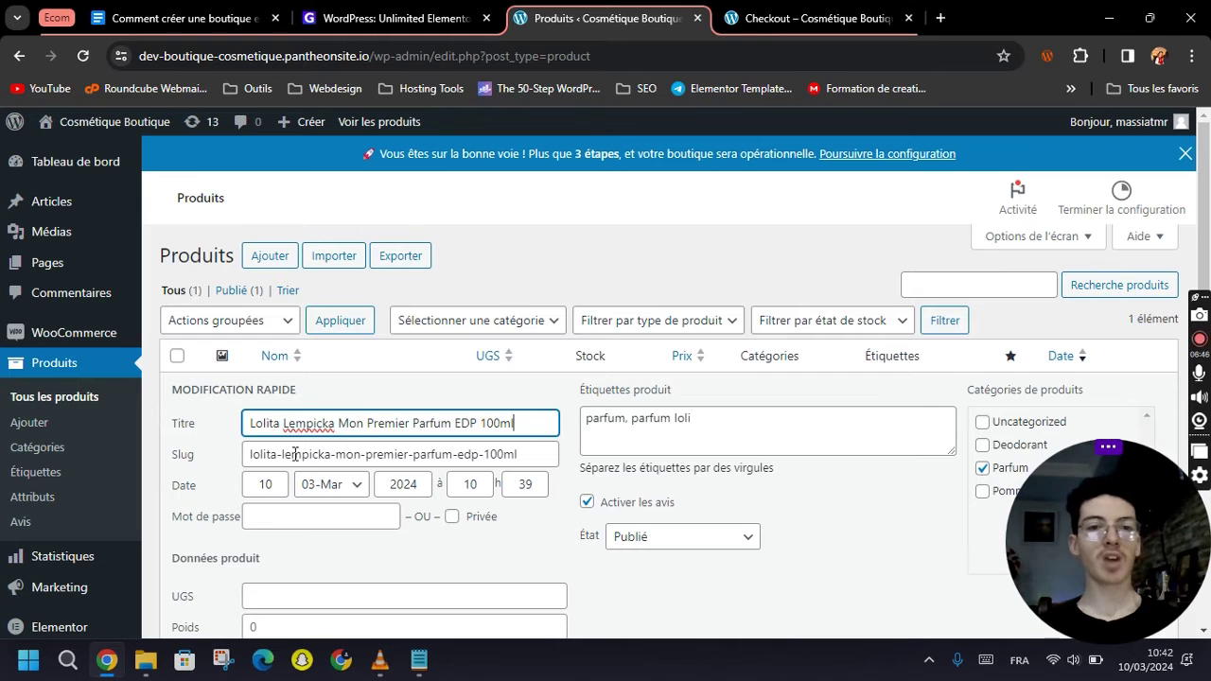
{"action": "left_click", "coordinate": [313, 456]}
{"action": "scroll", "coordinate": [275, 463], "scroll_direction": "down", "scroll_amount": 3}
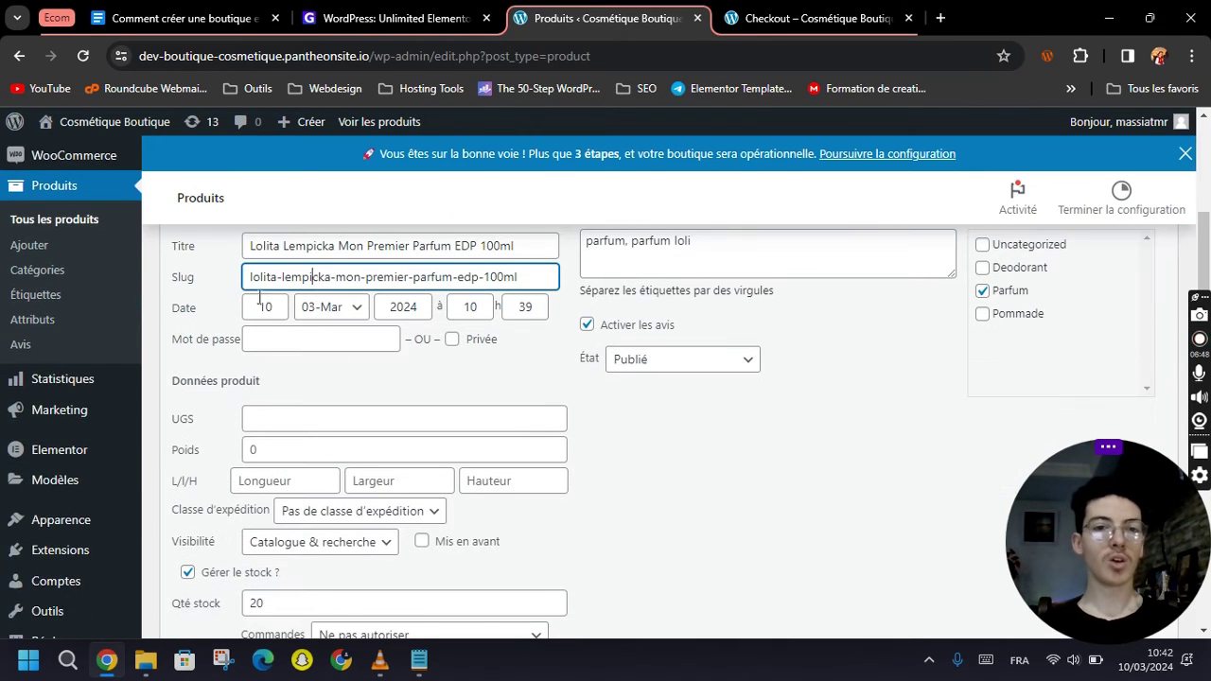
{"action": "scroll", "coordinate": [519, 433], "scroll_direction": "down", "scroll_amount": 1}
{"action": "scroll", "coordinate": [519, 434], "scroll_direction": "down", "scroll_amount": 2}
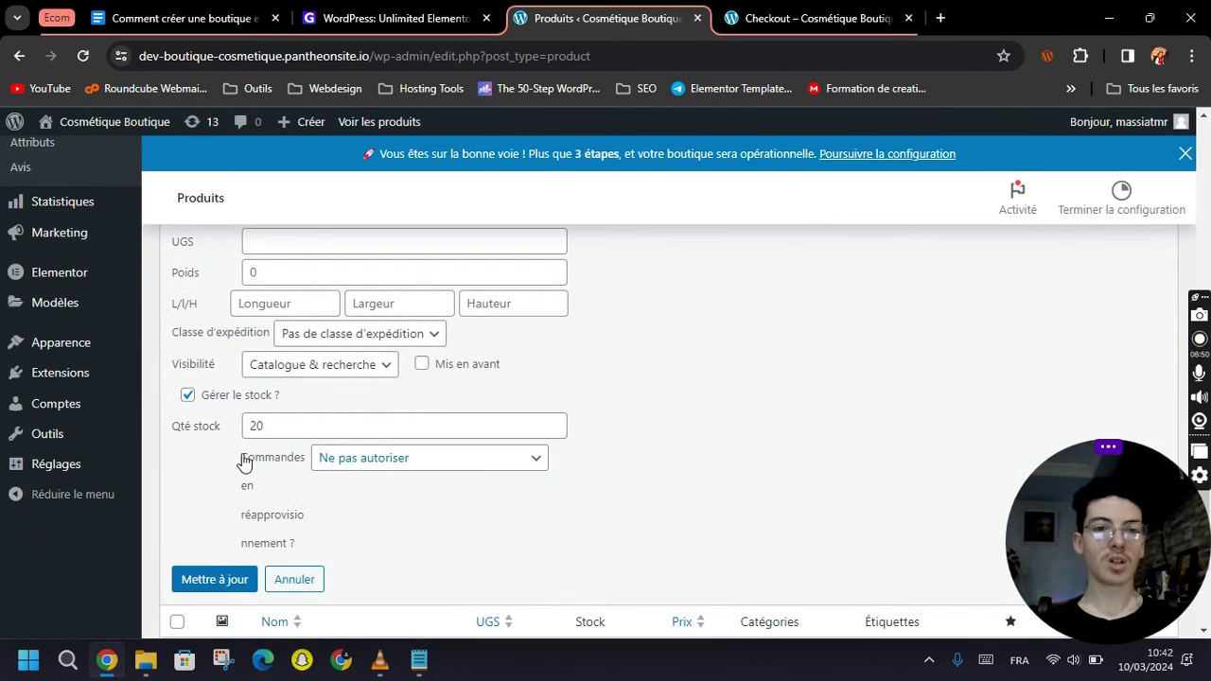
{"action": "scroll", "coordinate": [371, 487], "scroll_direction": "down", "scroll_amount": 1}
{"action": "left_click", "coordinate": [305, 473]}
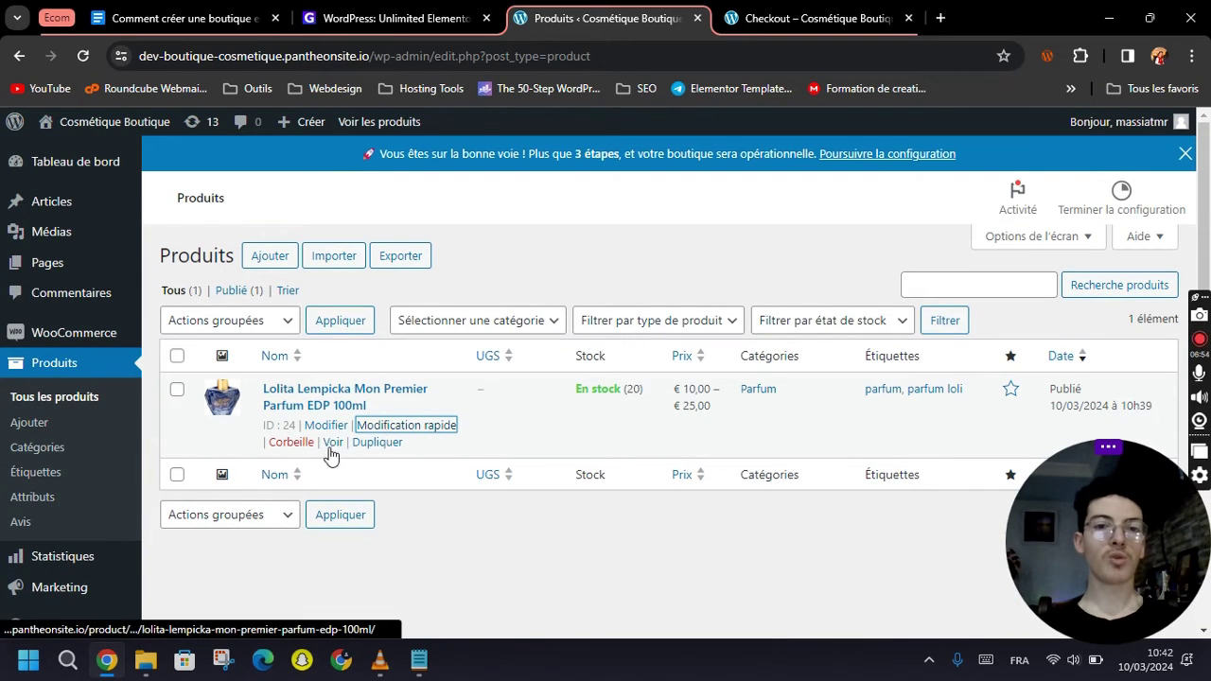
{"action": "left_click", "coordinate": [440, 514]}
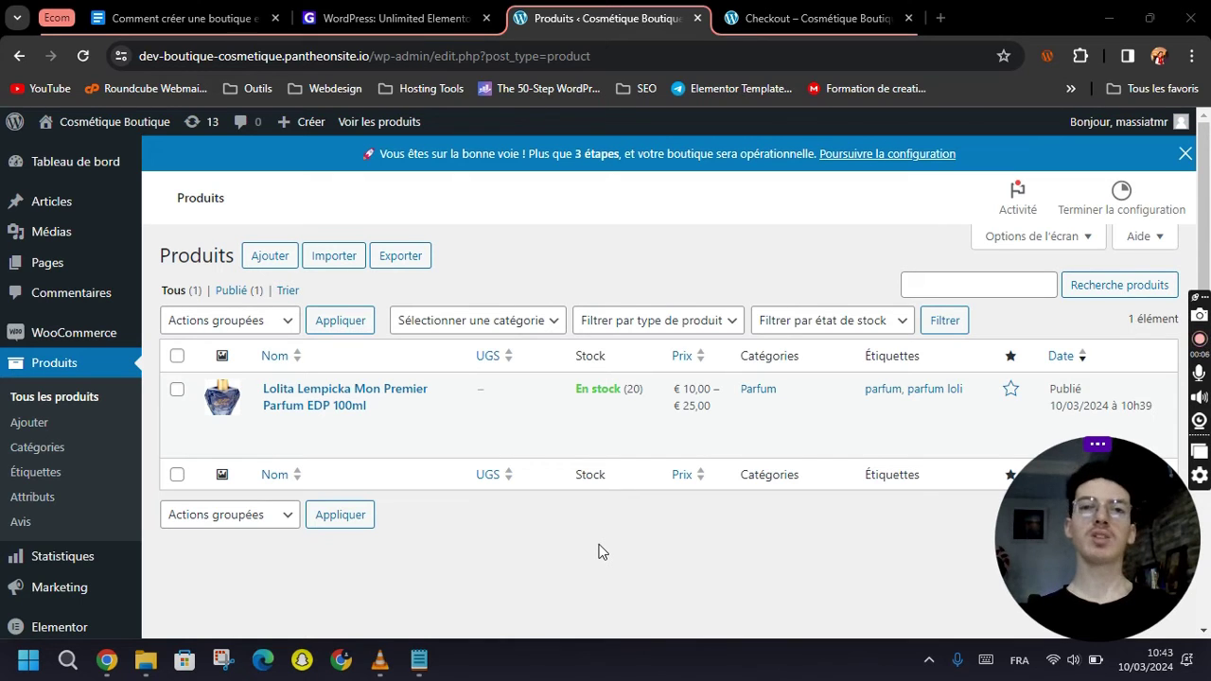
{"action": "left_click", "coordinate": [607, 254]}
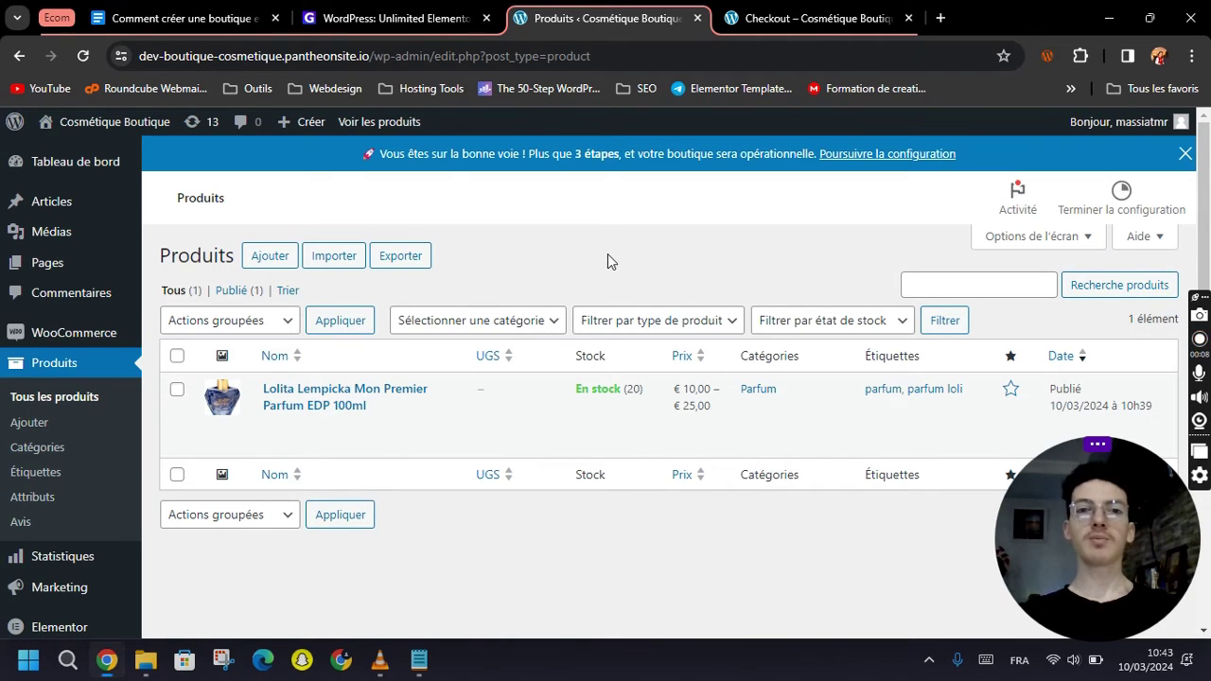
Browse Guywp's free Elementor kits listing, then return to the Unlimited Elementor Website Kits home page.
{"action": "left_click", "coordinate": [364, 15]}
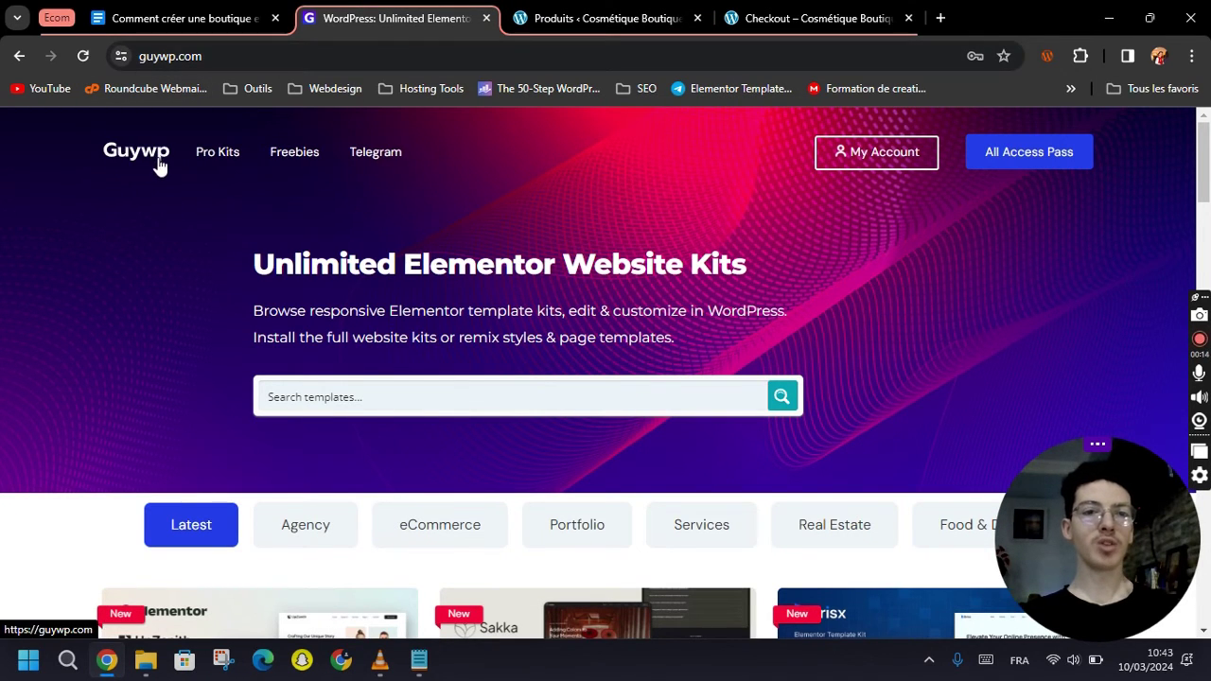
{"action": "scroll", "coordinate": [437, 316], "scroll_direction": "down", "scroll_amount": 1}
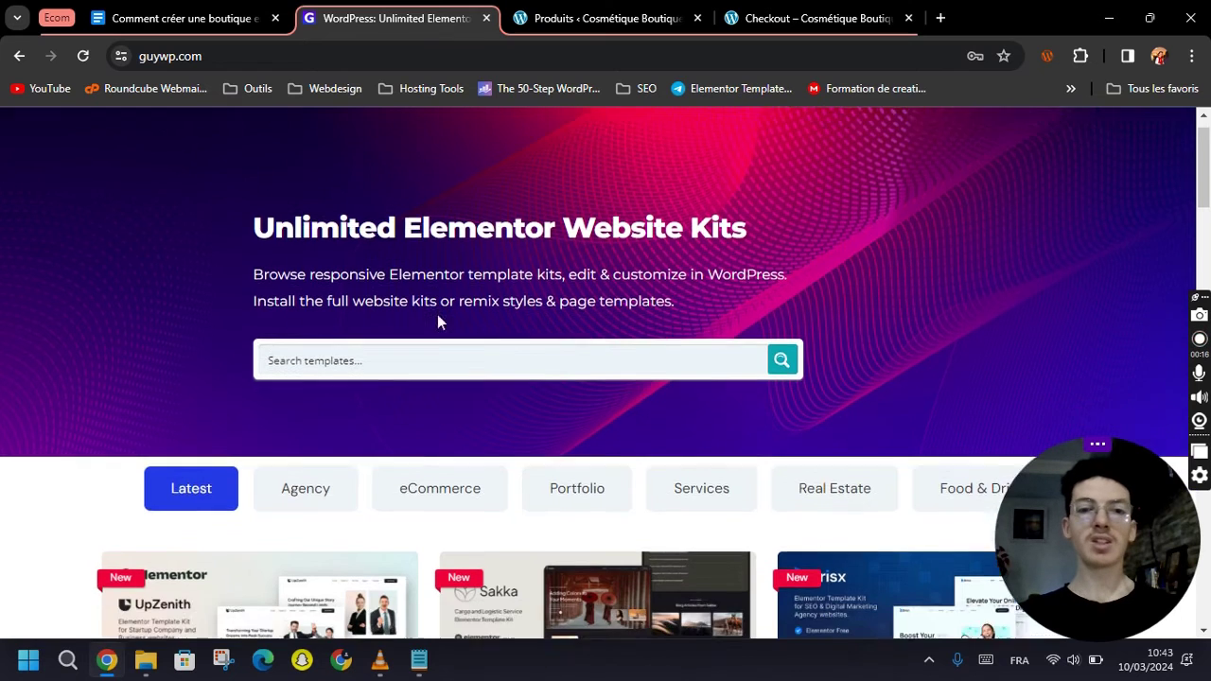
{"action": "scroll", "coordinate": [479, 335], "scroll_direction": "up", "scroll_amount": 1}
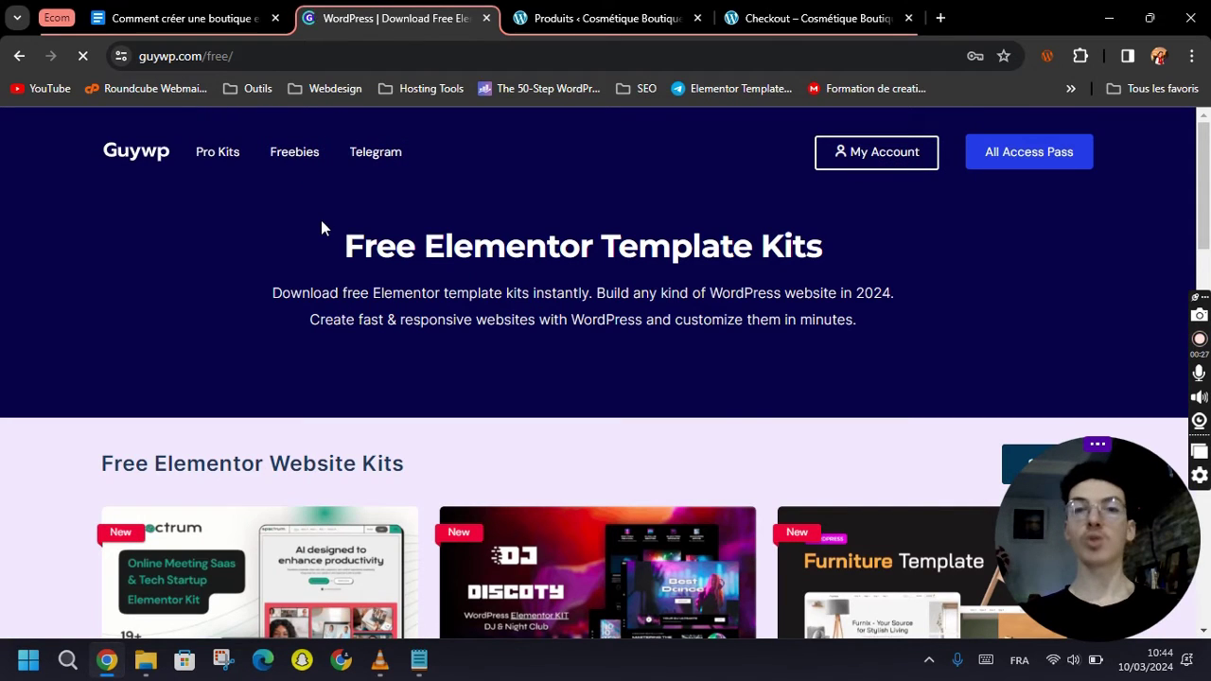
{"action": "scroll", "coordinate": [535, 303], "scroll_direction": "down", "scroll_amount": 4}
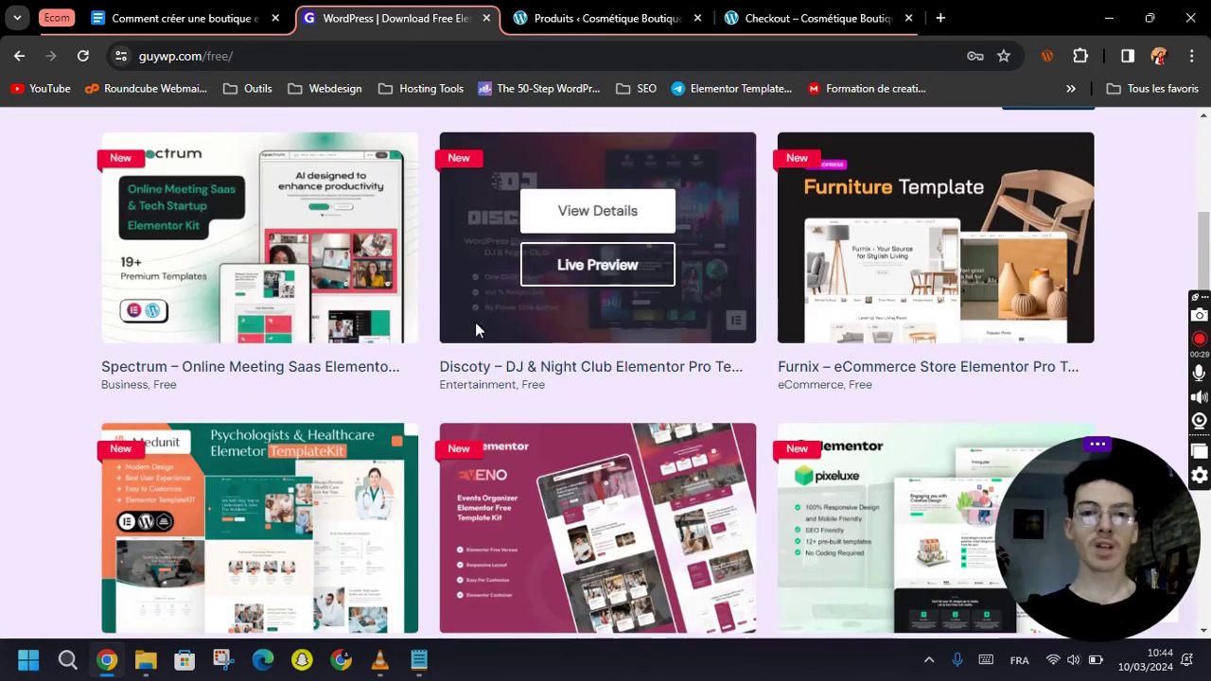
{"action": "scroll", "coordinate": [603, 365], "scroll_direction": "down", "scroll_amount": 2}
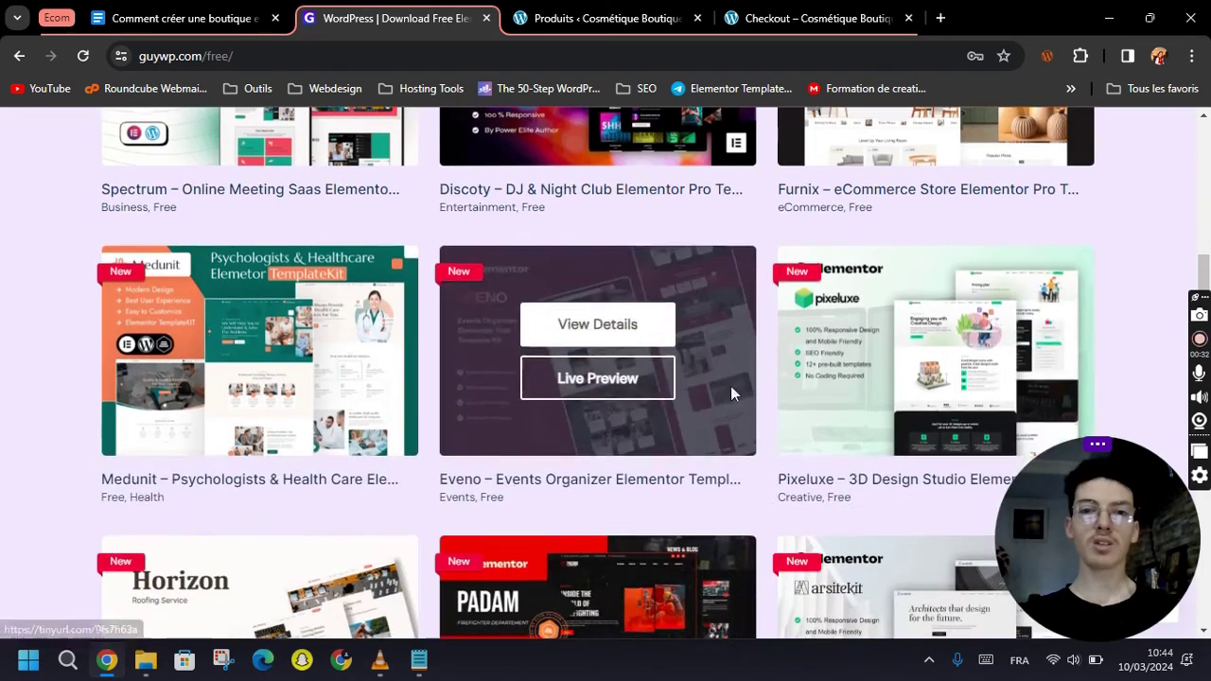
{"action": "scroll", "coordinate": [227, 336], "scroll_direction": "down", "scroll_amount": 4}
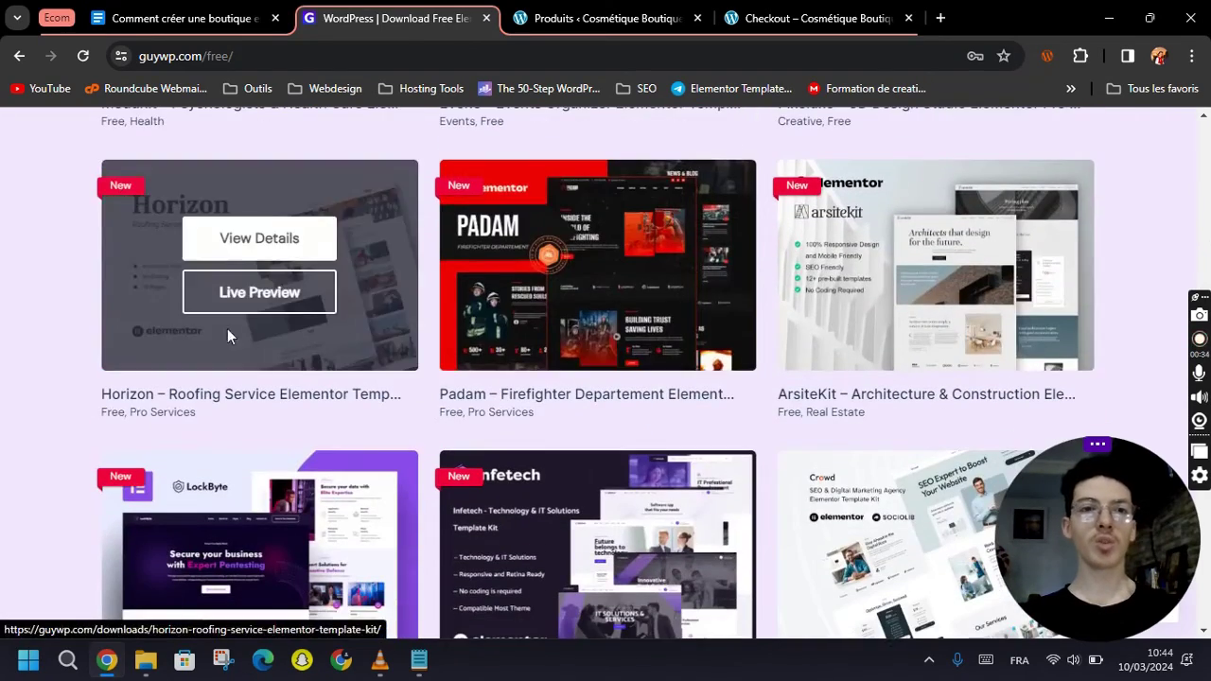
{"action": "scroll", "coordinate": [889, 378], "scroll_direction": "down", "scroll_amount": 3}
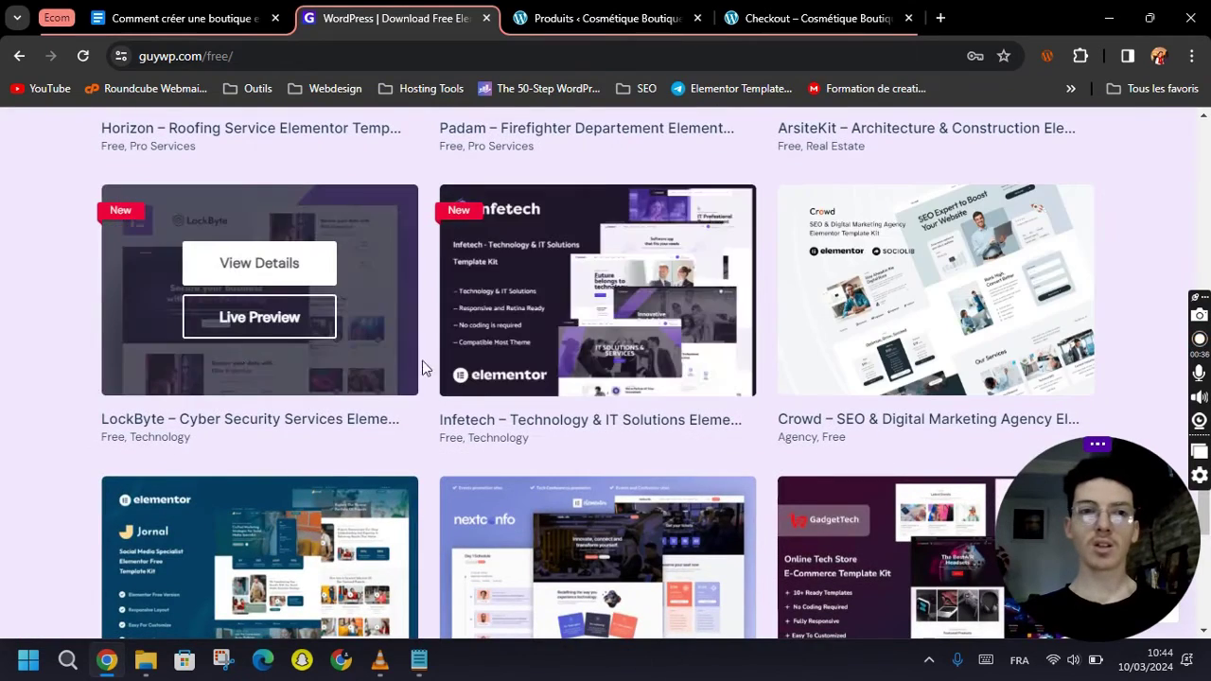
{"action": "scroll", "coordinate": [578, 403], "scroll_direction": "up", "scroll_amount": 15}
{"action": "left_click", "coordinate": [18, 58]}
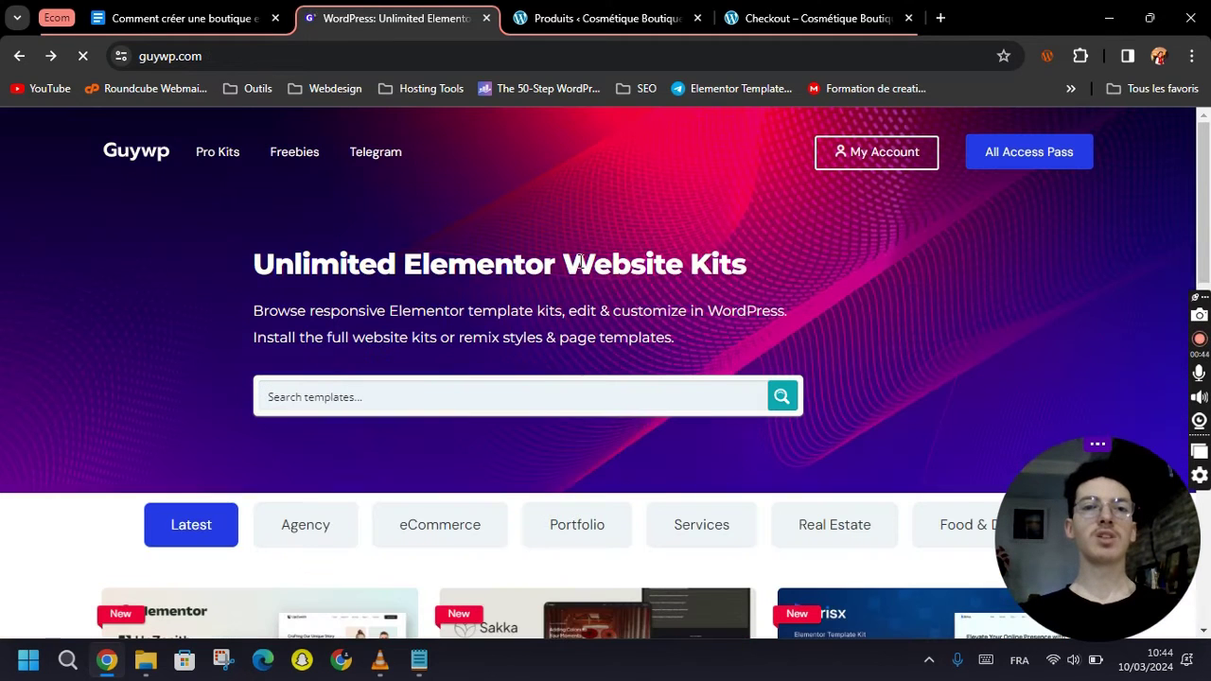
Search the Guywp template kits for 'shop'.
{"action": "left_click", "coordinate": [373, 405]}
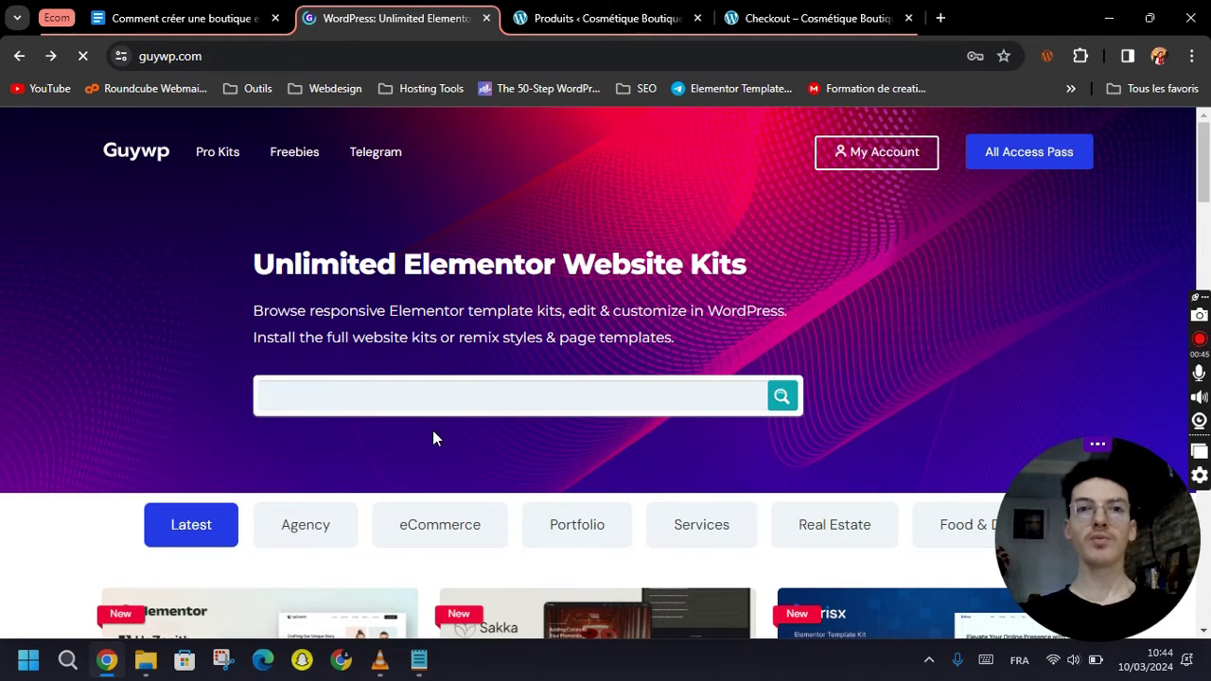
{"action": "scroll", "coordinate": [487, 513], "scroll_direction": "down", "scroll_amount": 1}
{"action": "scroll", "coordinate": [464, 431], "scroll_direction": "up", "scroll_amount": 1}
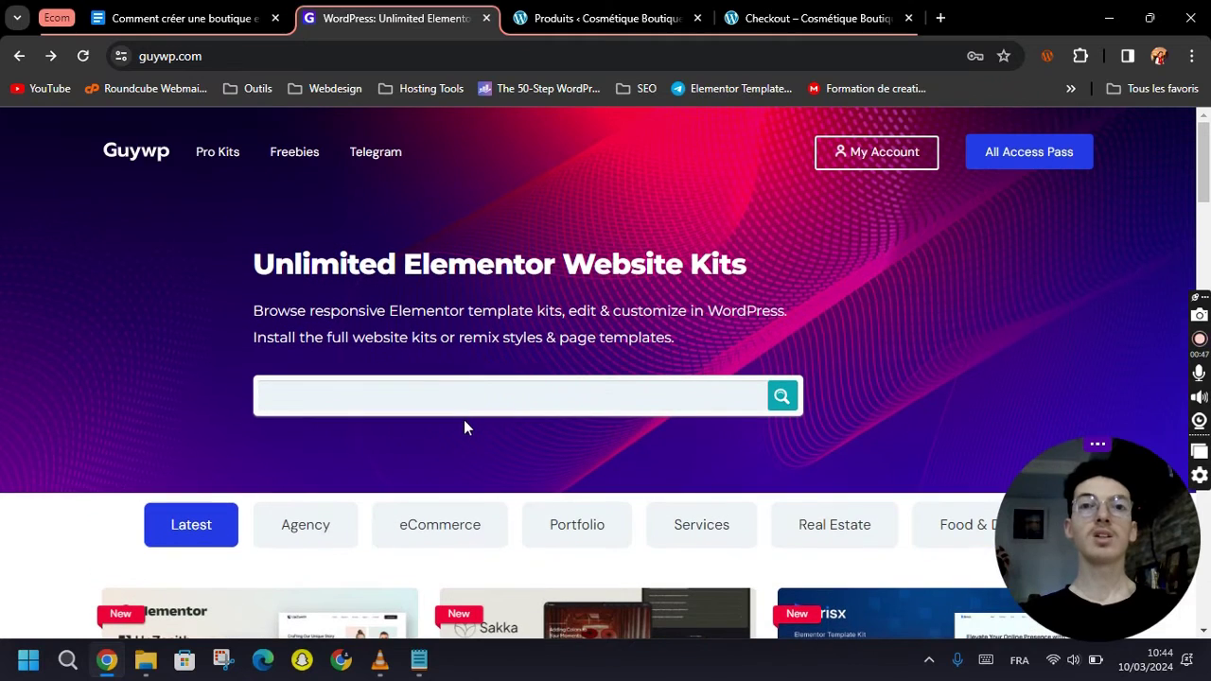
{"action": "type", "text": "shop"}
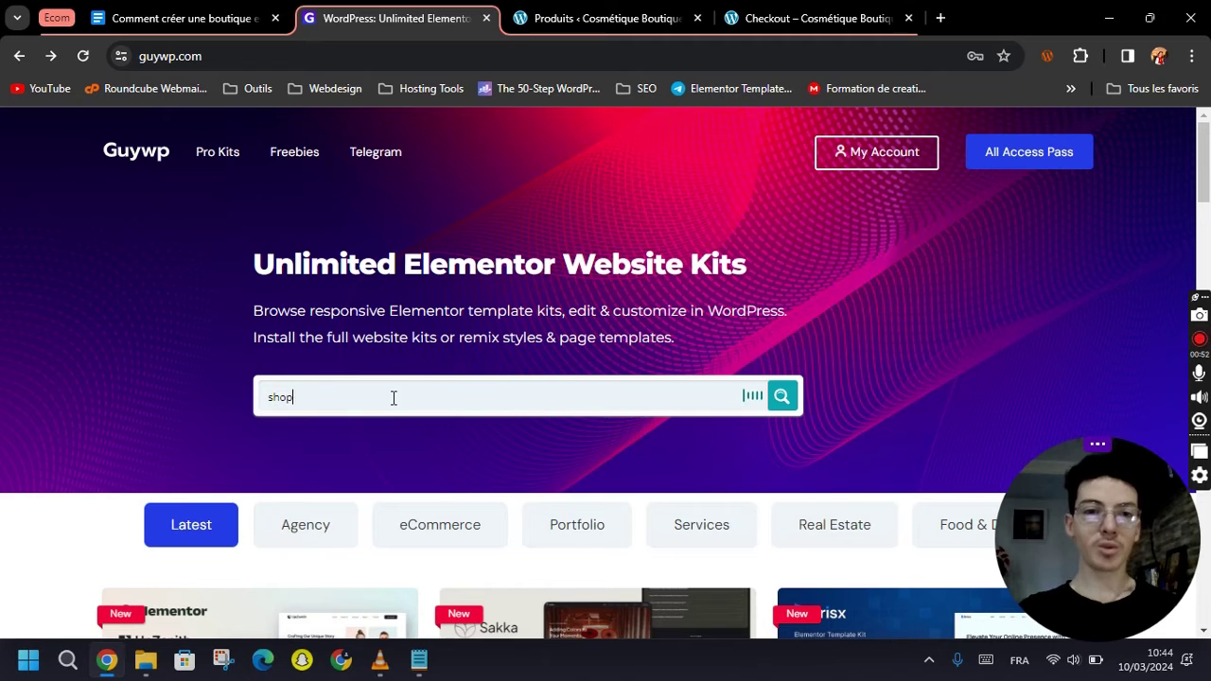
{"action": "key", "text": "Return"}
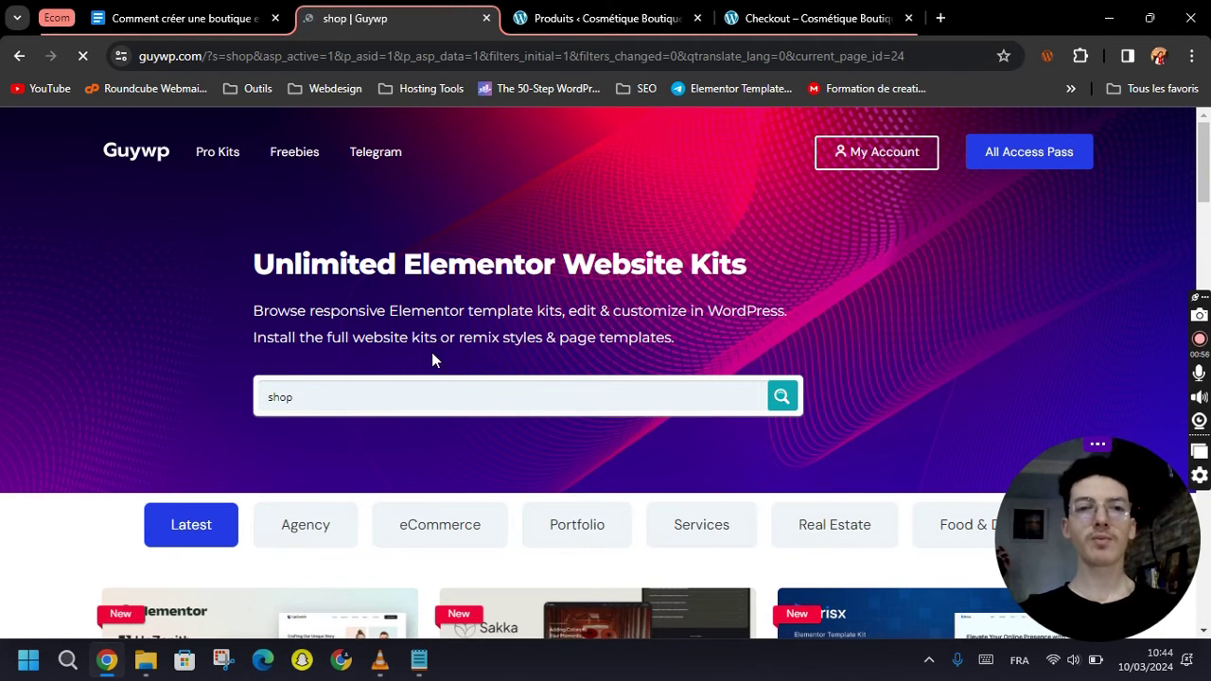
Browse eCommerce results like Shoppix, Pawsh and Raed, and open All Access Pass pricing in a new tab.
{"action": "scroll", "coordinate": [485, 377], "scroll_direction": "down", "scroll_amount": 6}
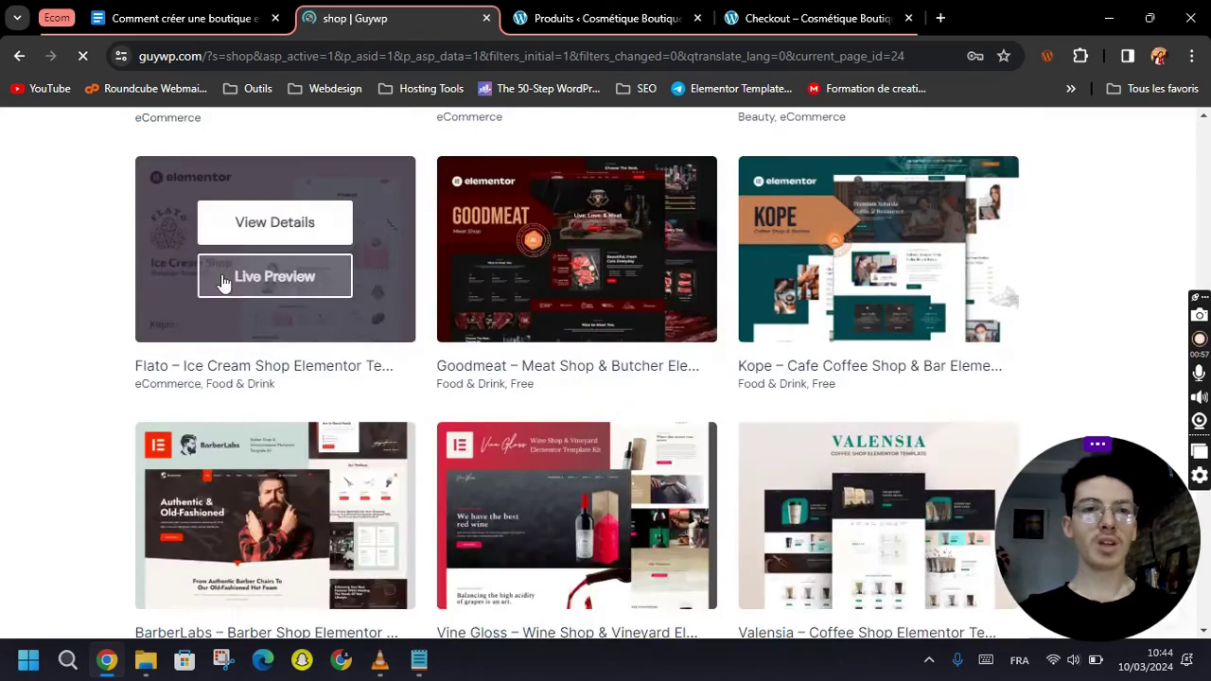
{"action": "scroll", "coordinate": [223, 282], "scroll_direction": "up", "scroll_amount": 2}
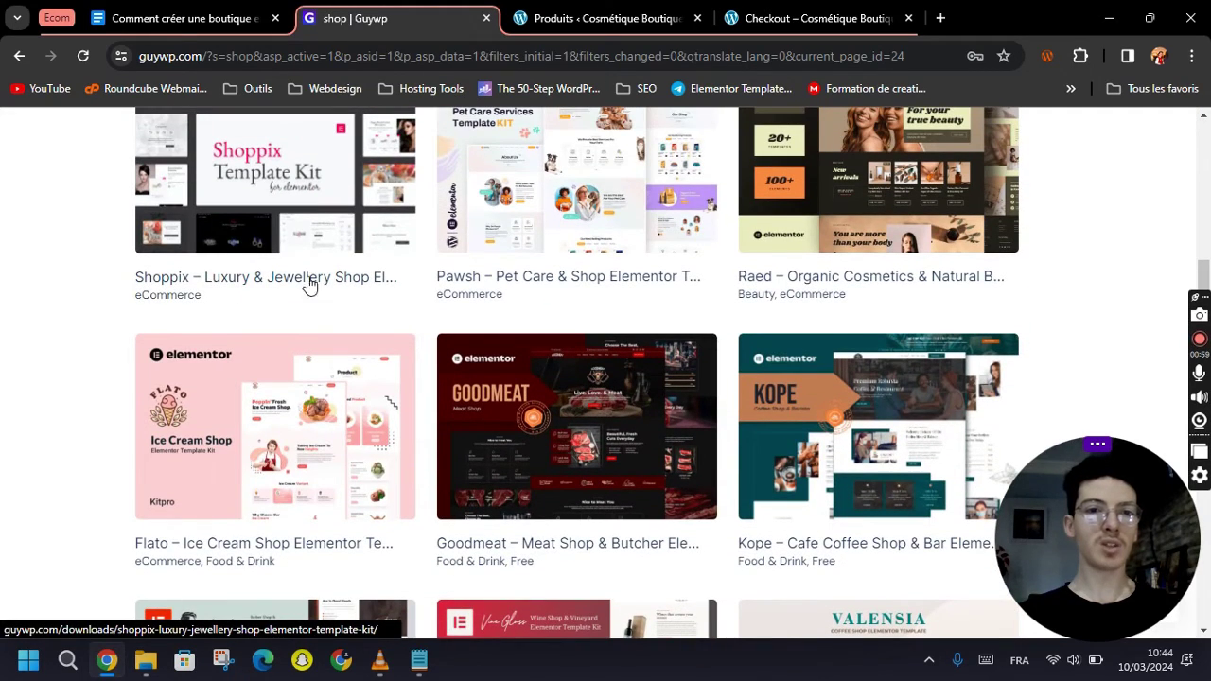
{"action": "scroll", "coordinate": [262, 283], "scroll_direction": "up", "scroll_amount": 2}
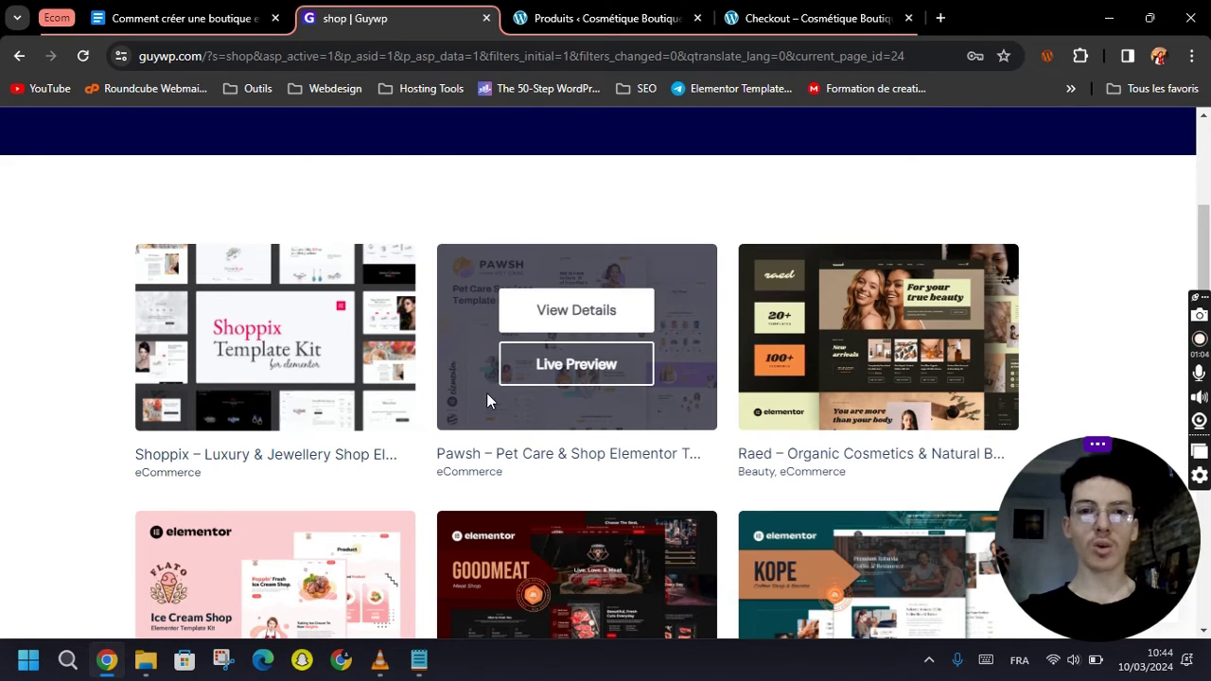
{"action": "mouse_move", "coordinate": [552, 284]}
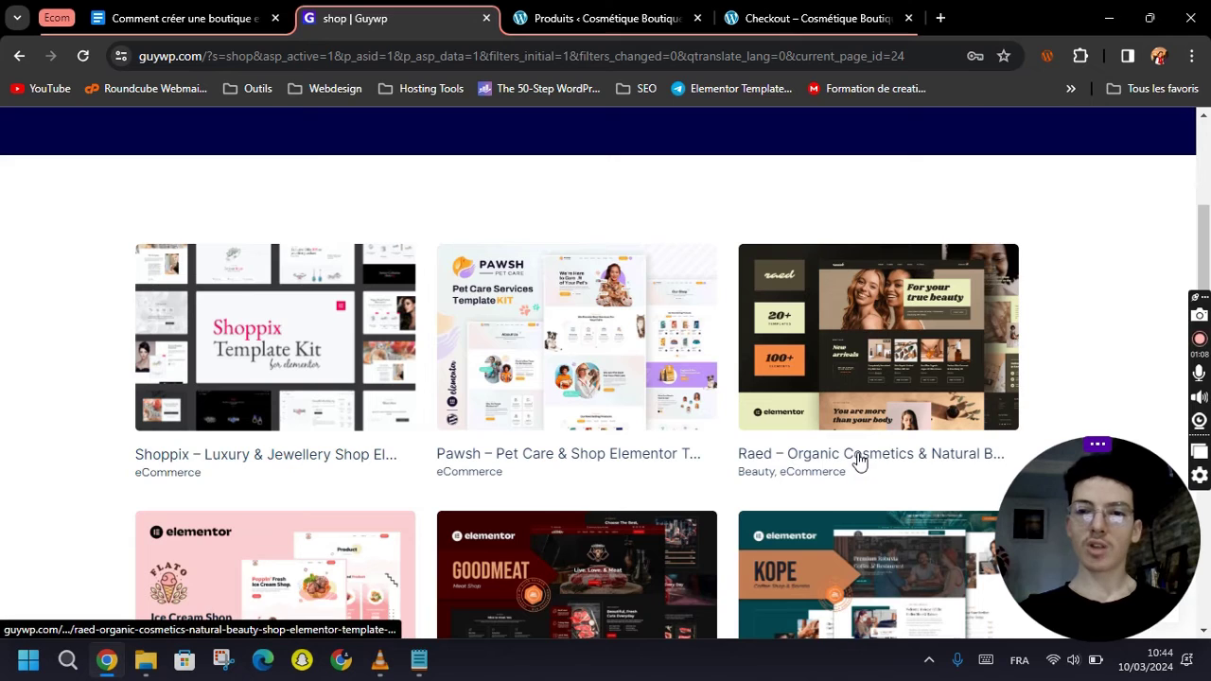
{"action": "scroll", "coordinate": [859, 461], "scroll_direction": "down", "scroll_amount": 2}
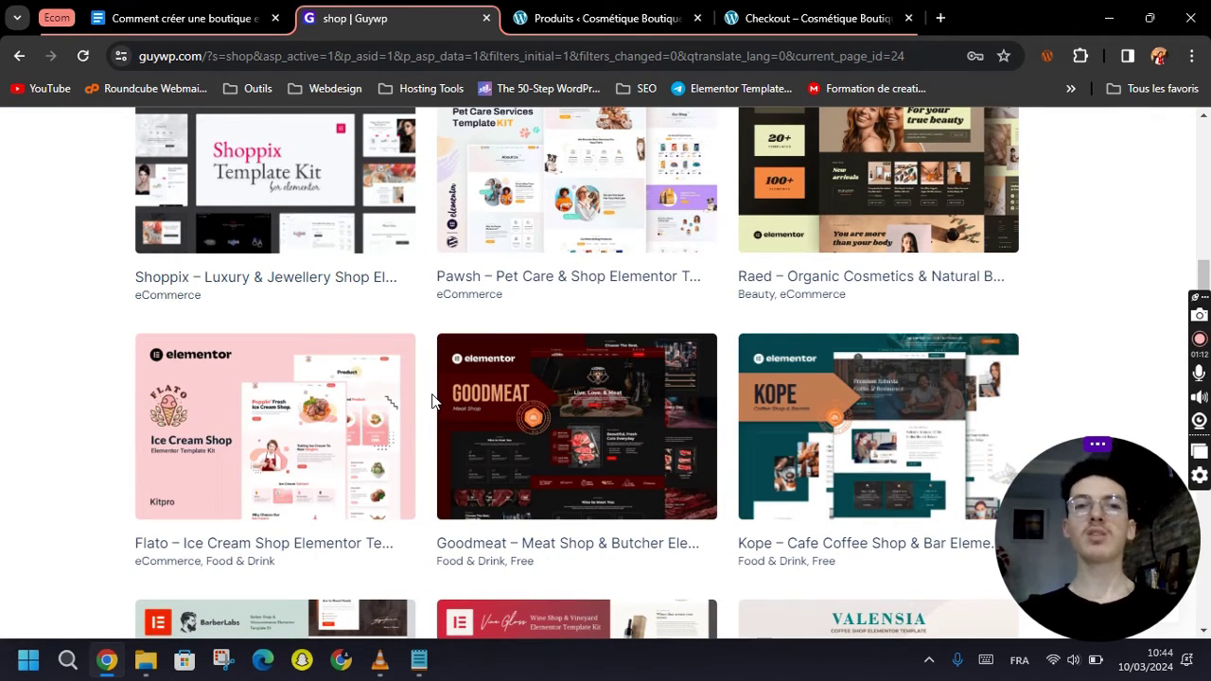
{"action": "mouse_move", "coordinate": [438, 399]}
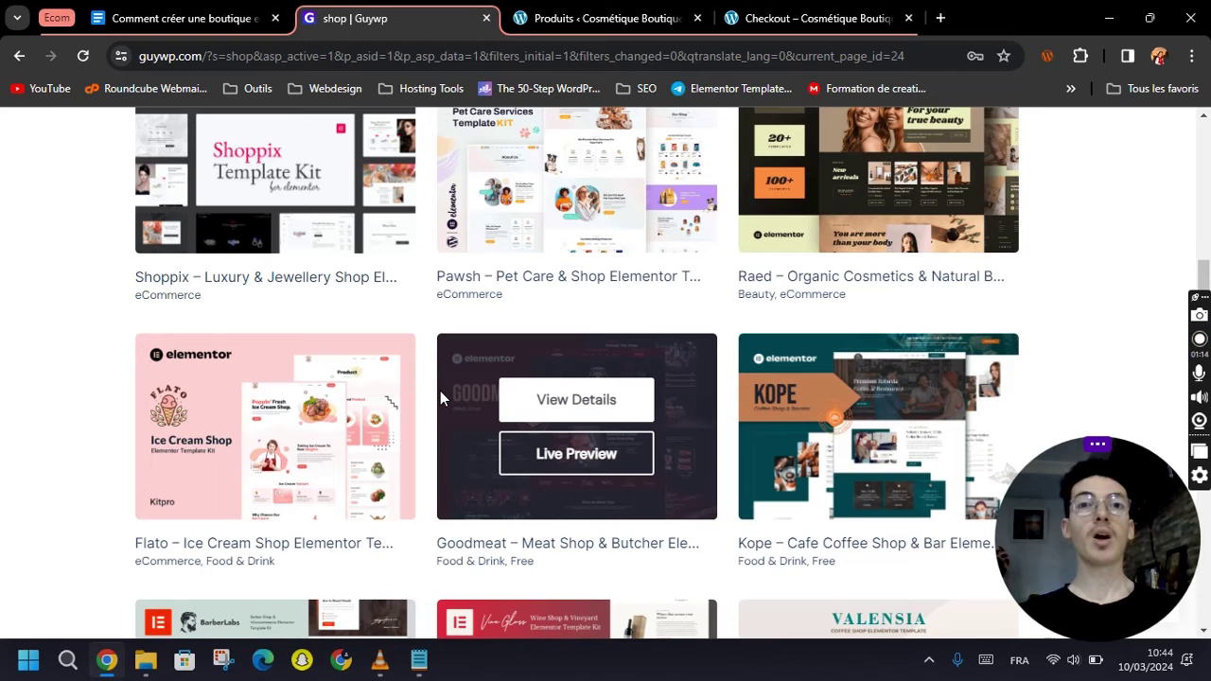
{"action": "scroll", "coordinate": [294, 454], "scroll_direction": "up", "scroll_amount": 5}
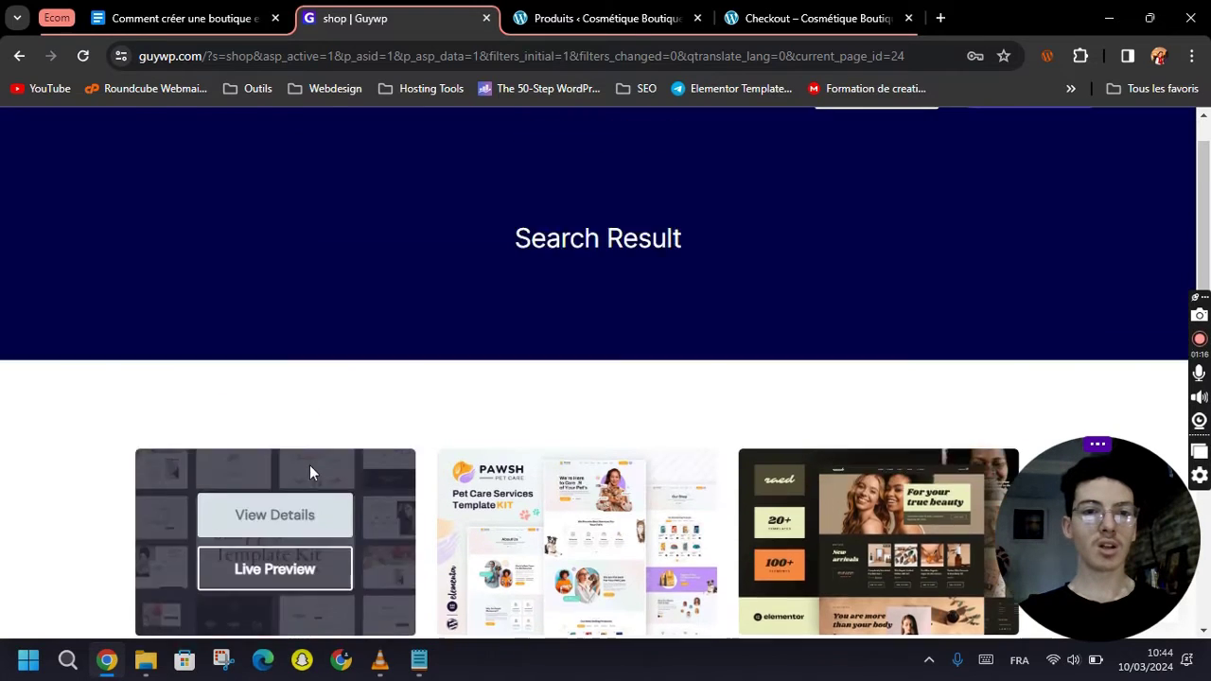
{"action": "middle_click", "coordinate": [1012, 157]}
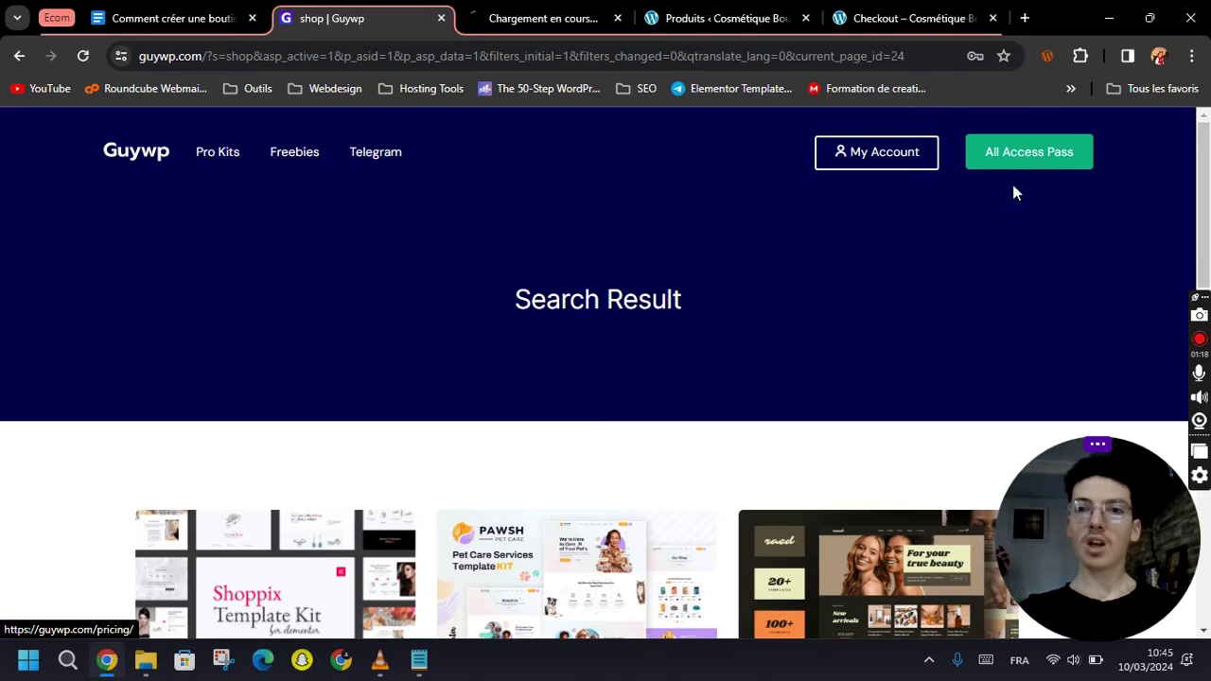
Review the pricing plans, highlighting the $29 lifetime price.
{"action": "left_click", "coordinate": [519, 20]}
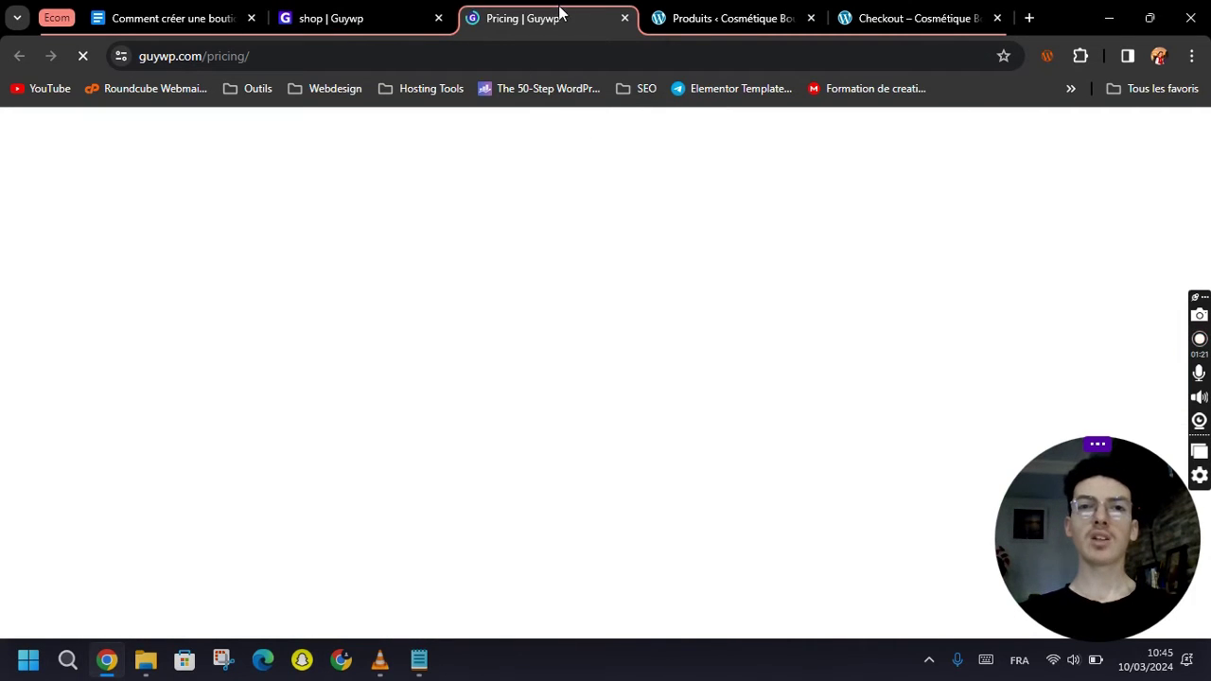
{"action": "scroll", "coordinate": [362, 364], "scroll_direction": "down", "scroll_amount": 1}
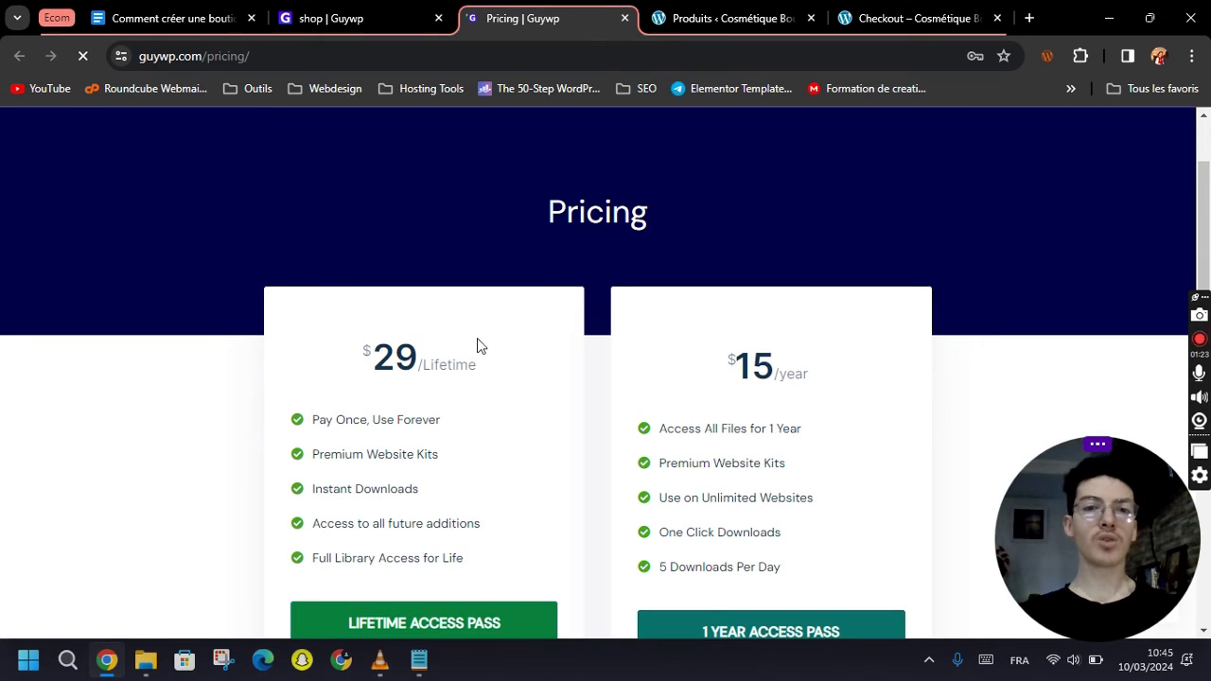
{"action": "left_click_drag", "start_coordinate": [484, 367], "coordinate": [479, 360]}
{"action": "left_click", "coordinate": [508, 370]}
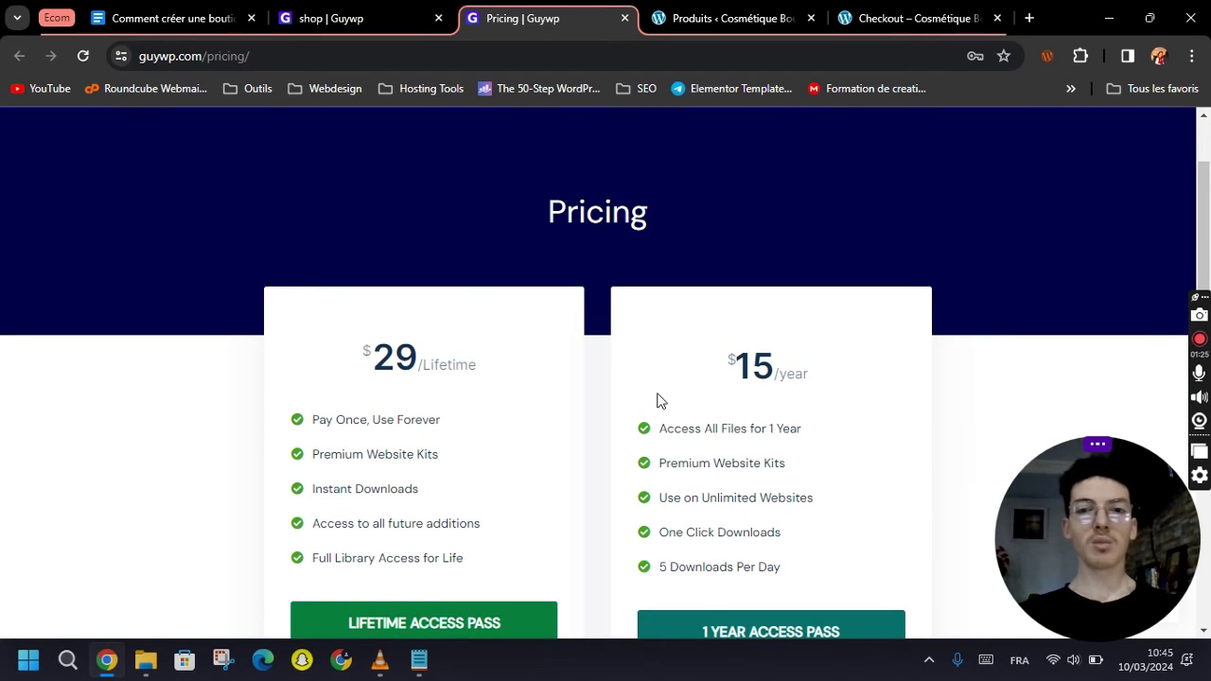
{"action": "scroll", "coordinate": [561, 418], "scroll_direction": "down", "scroll_amount": 2}
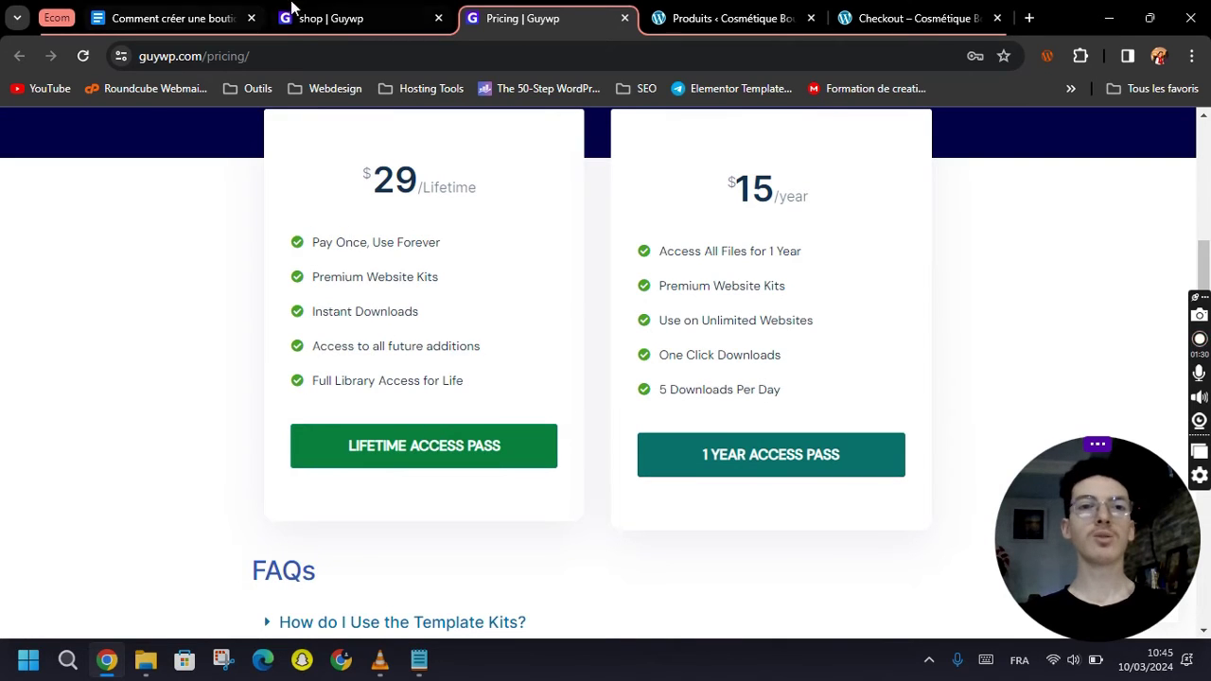
Scroll the shop results through Flato, Goodmeat, Kope, BarberLabs, Vine Gloss, Valensia and Dashbag.
{"action": "left_click", "coordinate": [343, 19]}
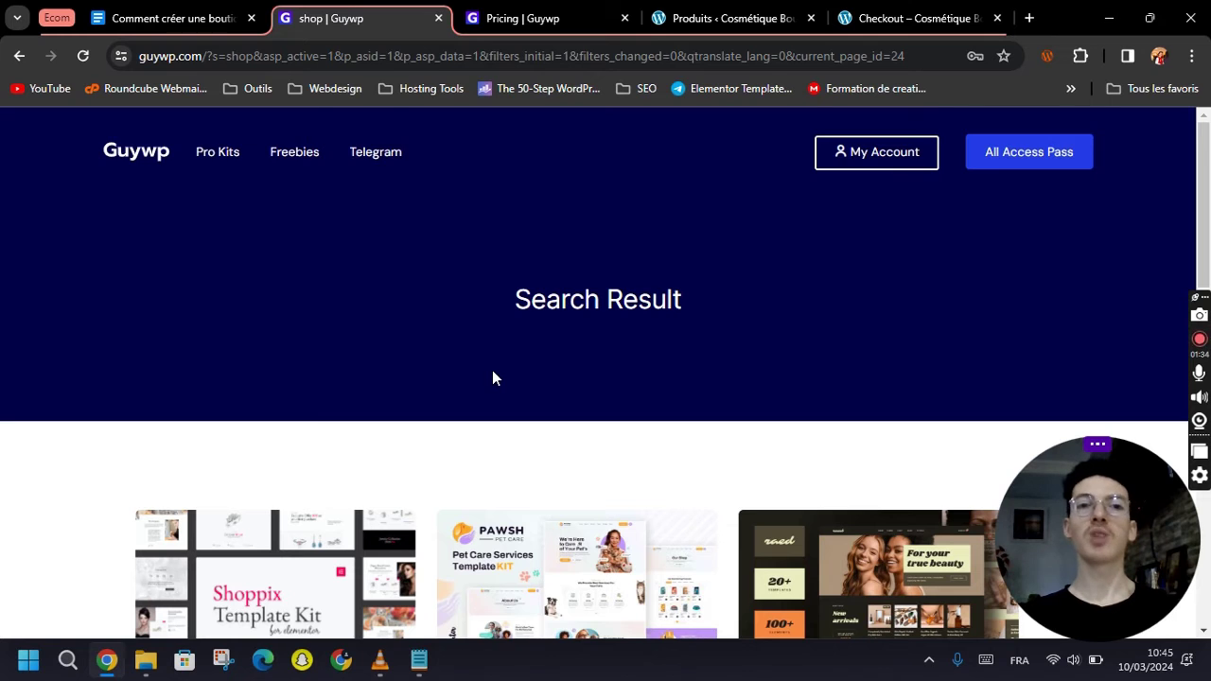
{"action": "scroll", "coordinate": [492, 378], "scroll_direction": "down", "scroll_amount": 3}
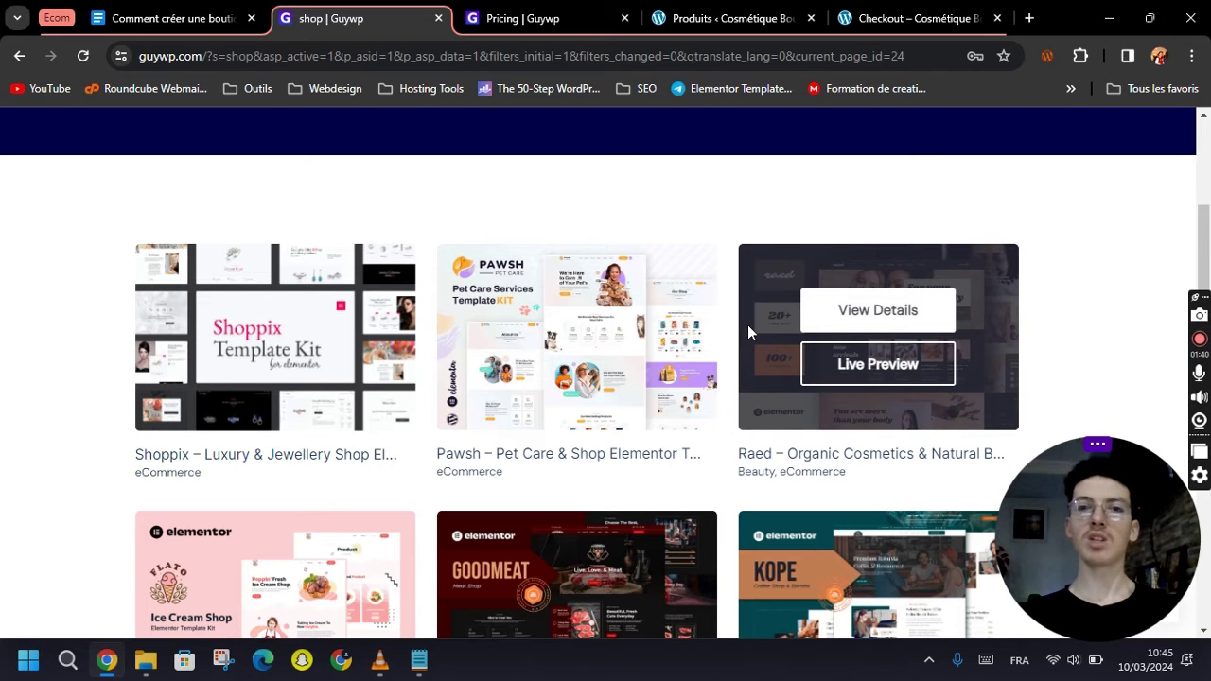
{"action": "scroll", "coordinate": [1050, 276], "scroll_direction": "down", "scroll_amount": 5}
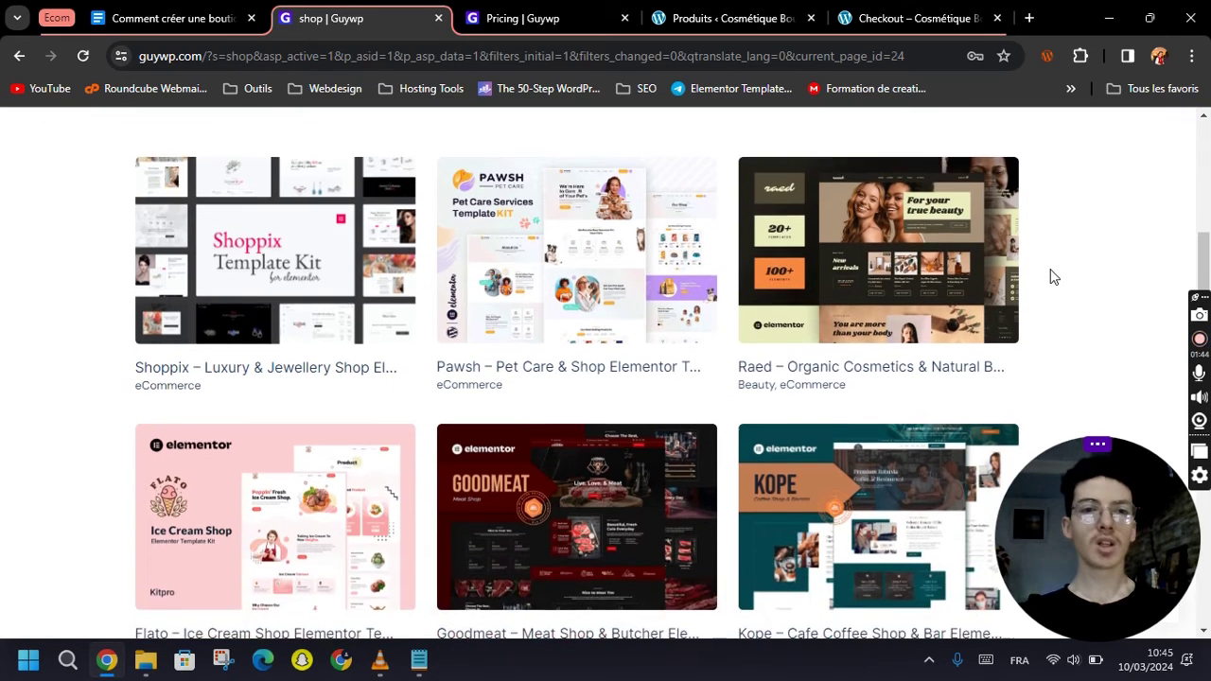
{"action": "scroll", "coordinate": [1051, 276], "scroll_direction": "down", "scroll_amount": 4}
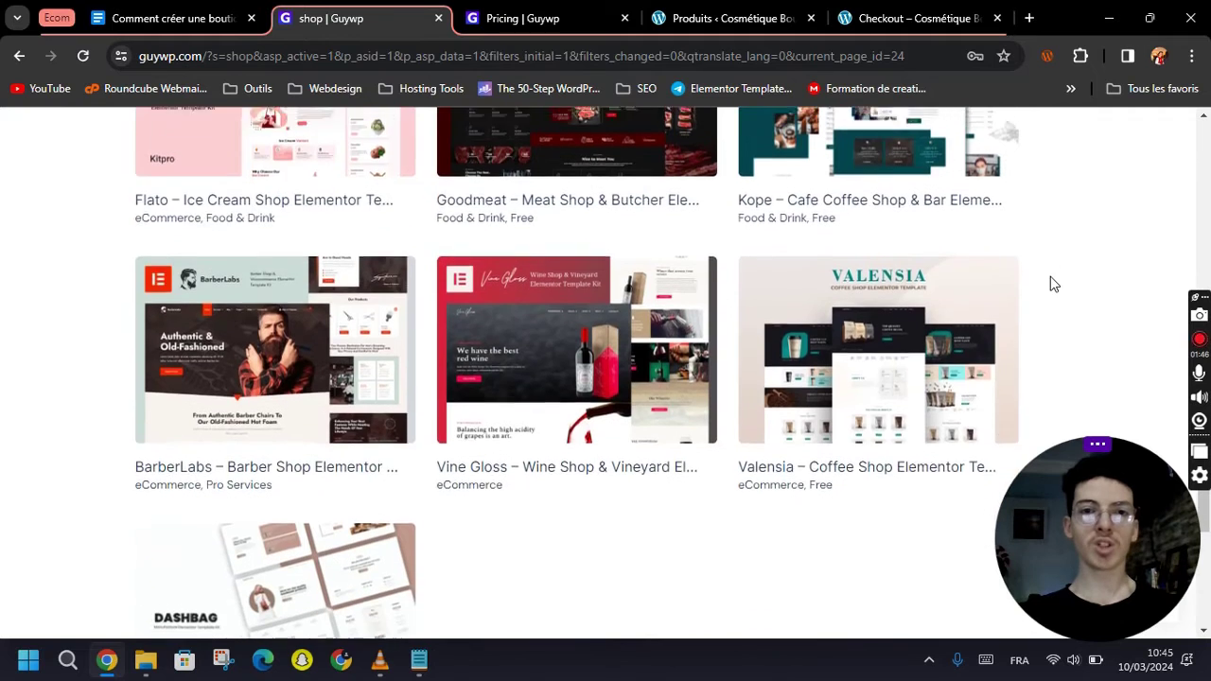
{"action": "scroll", "coordinate": [719, 386], "scroll_direction": "up", "scroll_amount": 12}
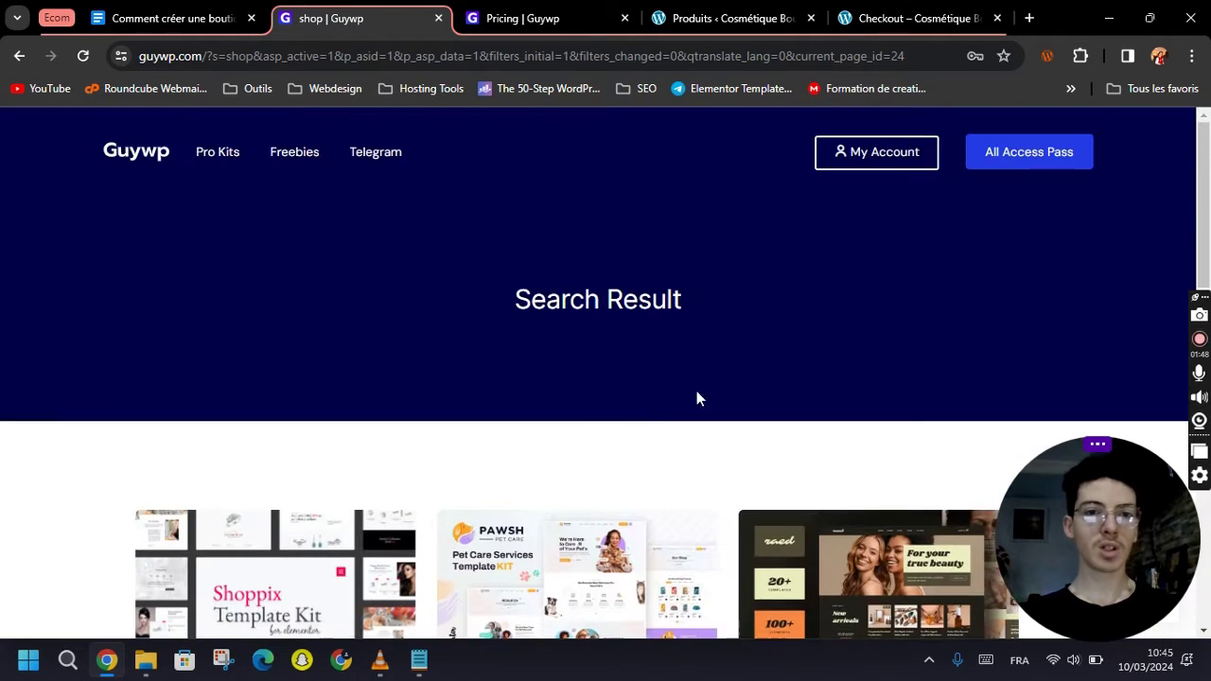
Search for free shop kits and open the Serene kit details in a new tab.
{"action": "left_click", "coordinate": [16, 58]}
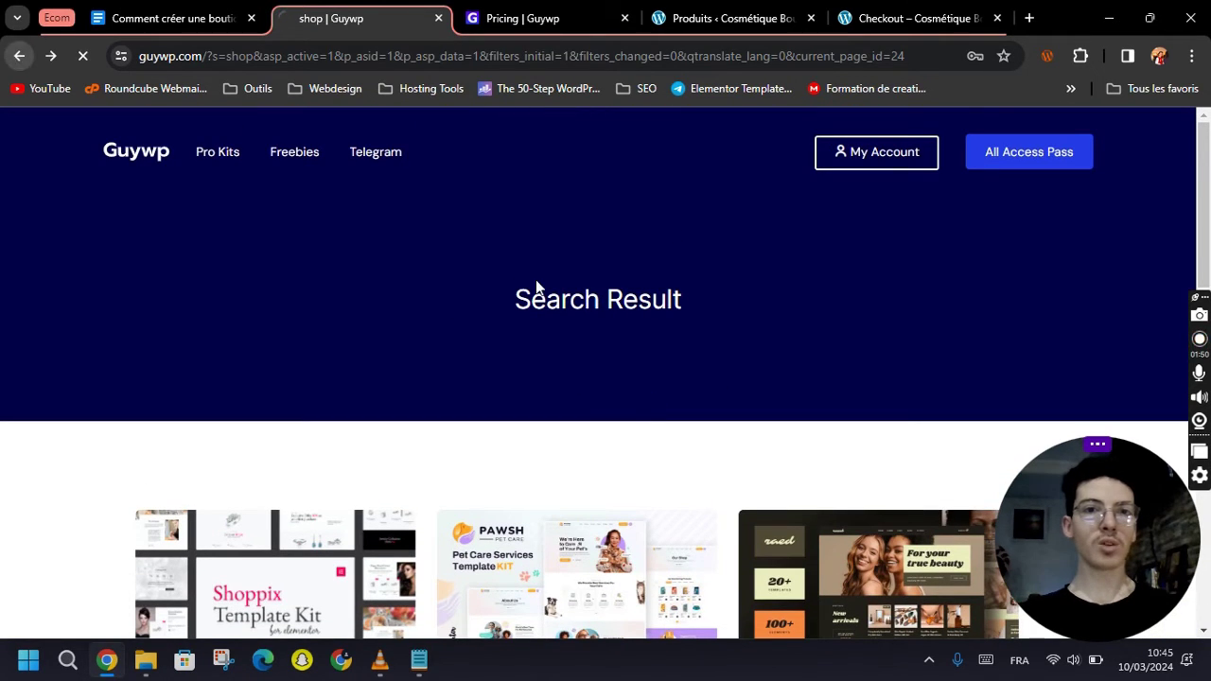
{"action": "scroll", "coordinate": [743, 457], "scroll_direction": "down", "scroll_amount": 2}
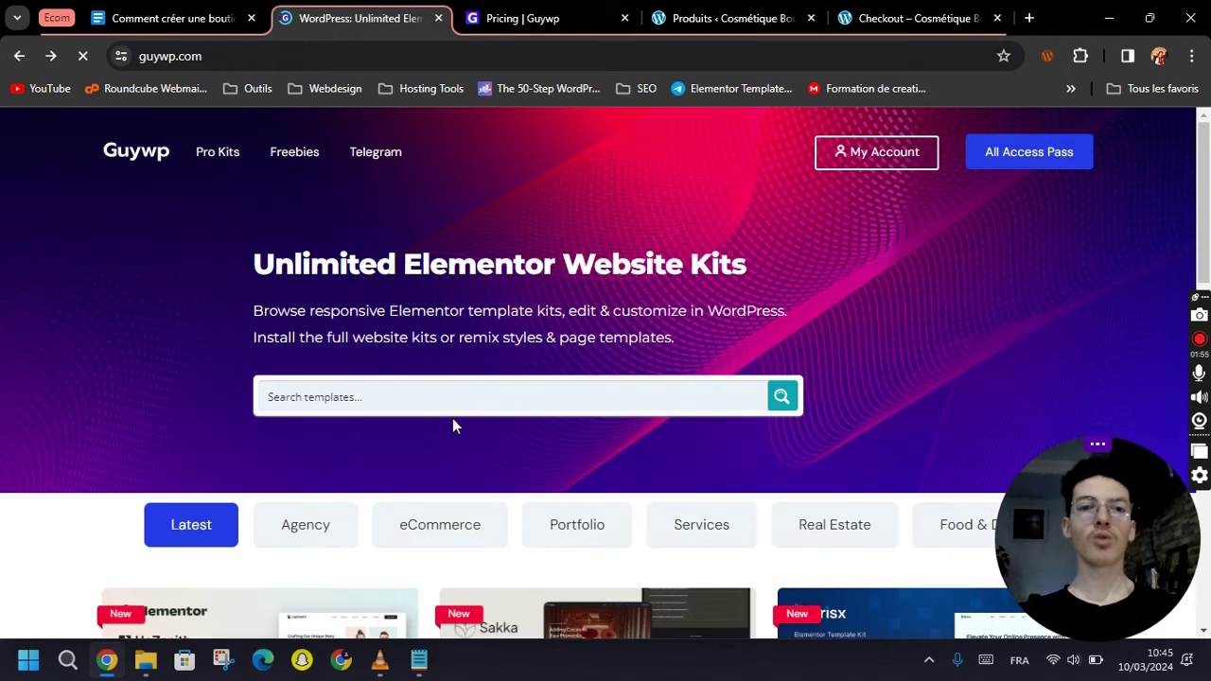
{"action": "left_click", "coordinate": [425, 397]}
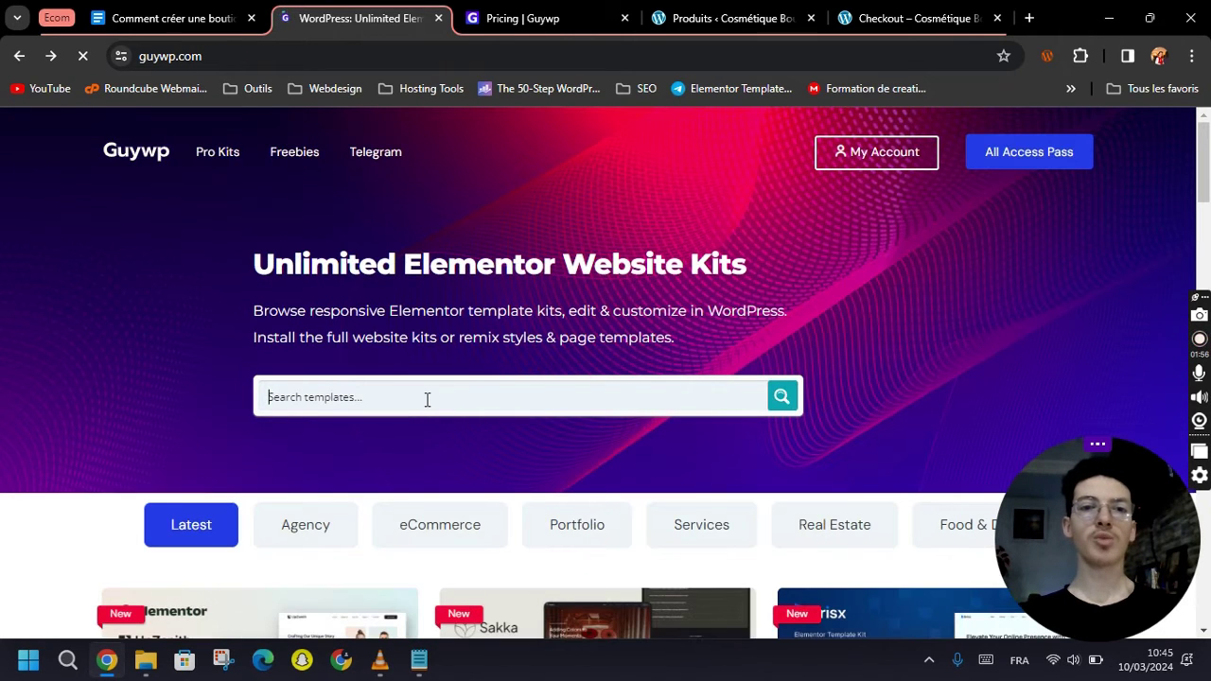
{"action": "type", "text": "s"}
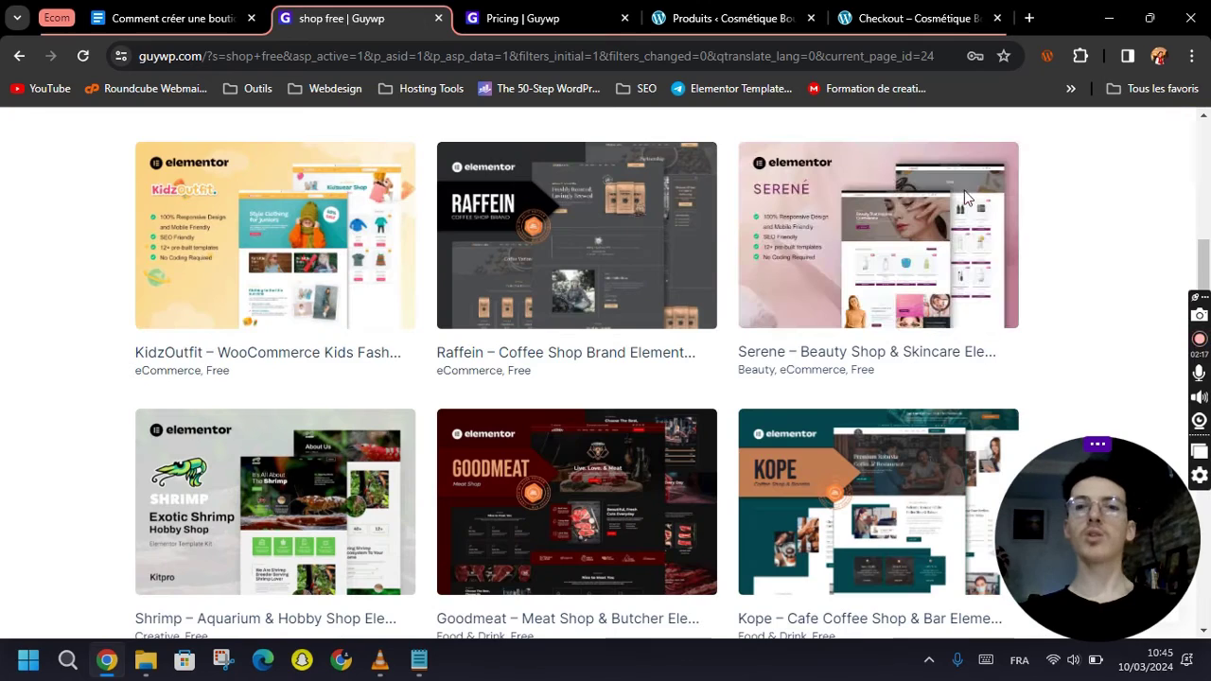
{"action": "mouse_move", "coordinate": [895, 209]}
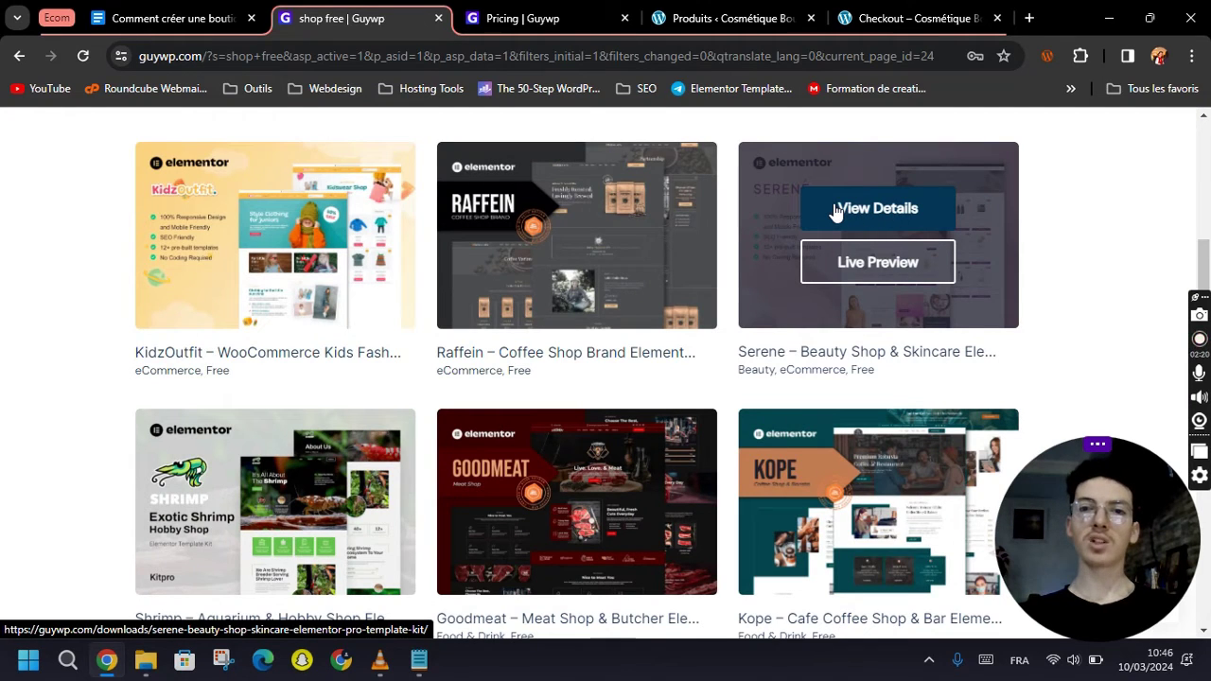
{"action": "middle_click", "coordinate": [854, 212]}
{"action": "left_click", "coordinate": [605, 16]}
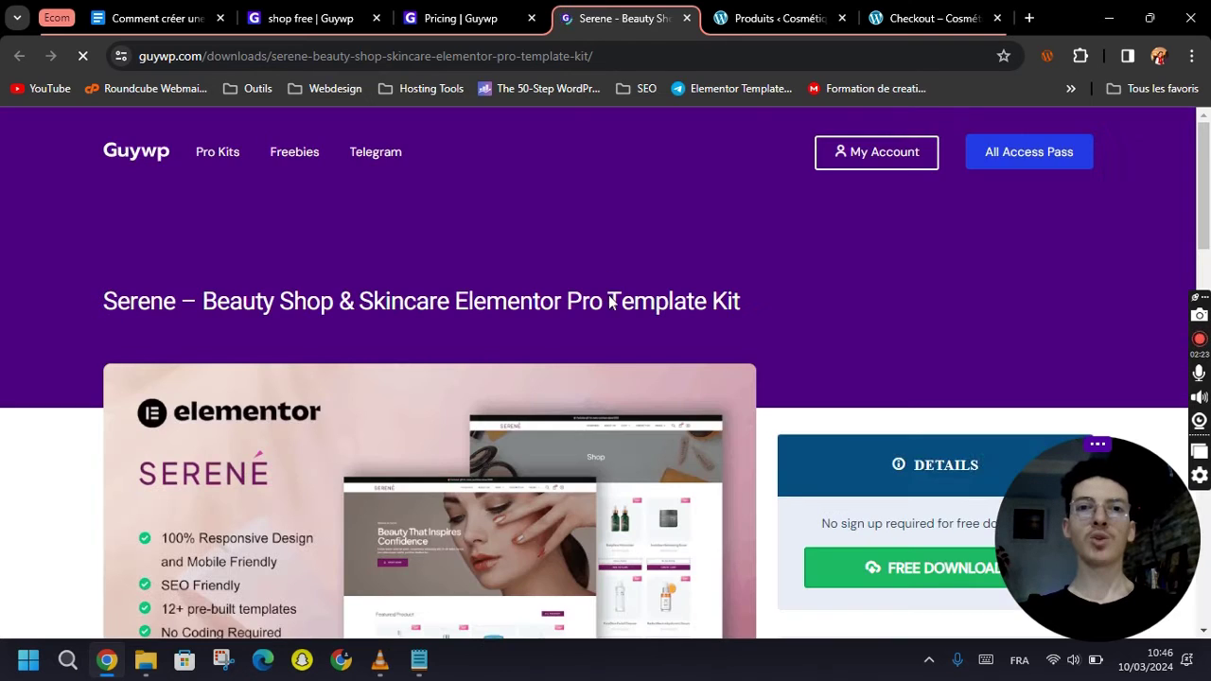
{"action": "scroll", "coordinate": [576, 331], "scroll_direction": "down", "scroll_amount": 1}
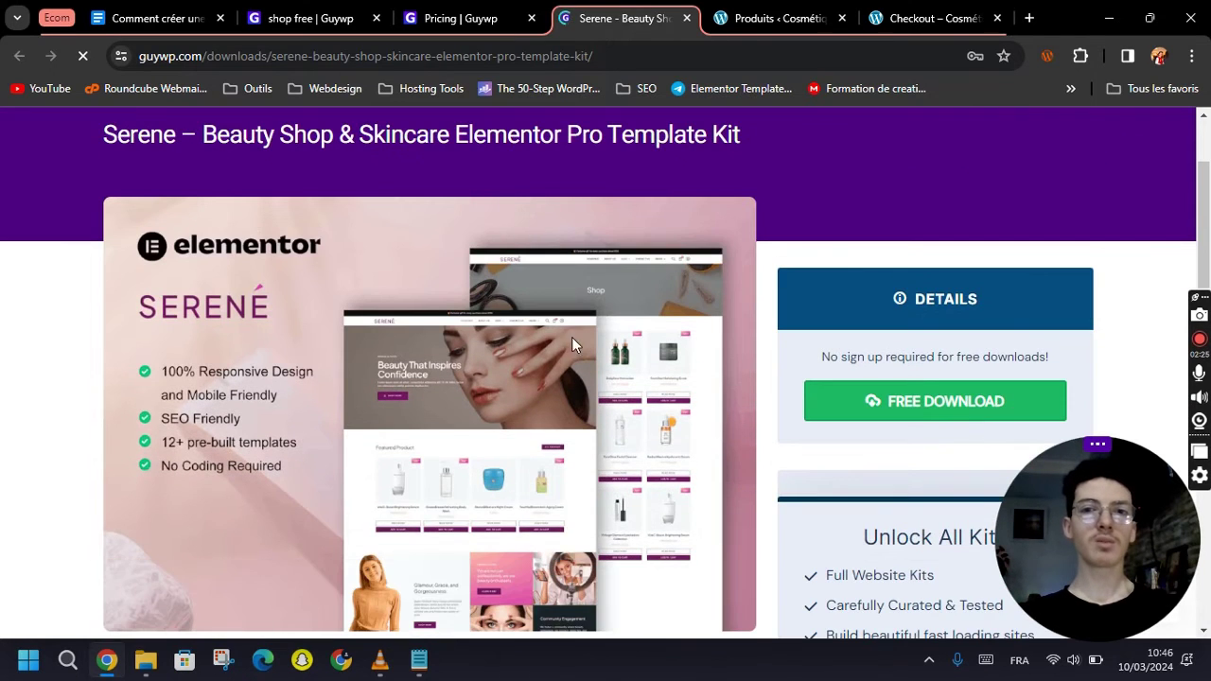
{"action": "scroll", "coordinate": [568, 337], "scroll_direction": "down", "scroll_amount": 7}
{"action": "scroll", "coordinate": [591, 335], "scroll_direction": "up", "scroll_amount": 8}
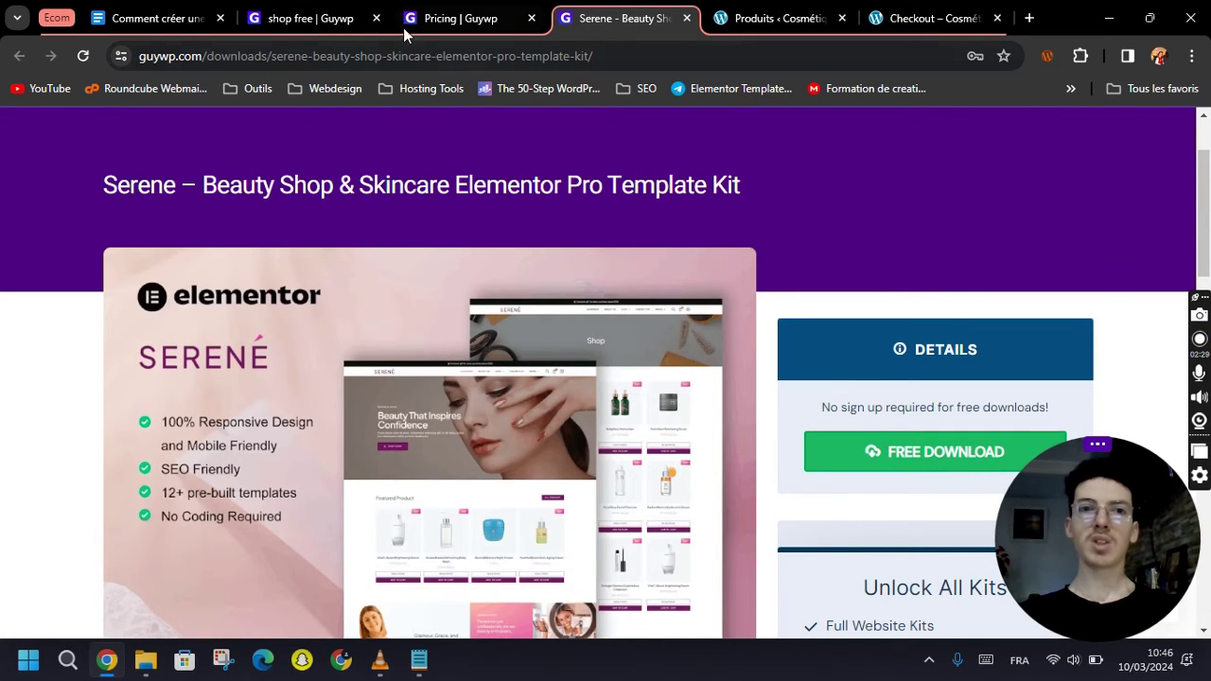
Go back to the Guywp home page and close the Pricing tab.
{"action": "left_click", "coordinate": [312, 18]}
{"action": "scroll", "coordinate": [549, 226], "scroll_direction": "up", "scroll_amount": 4}
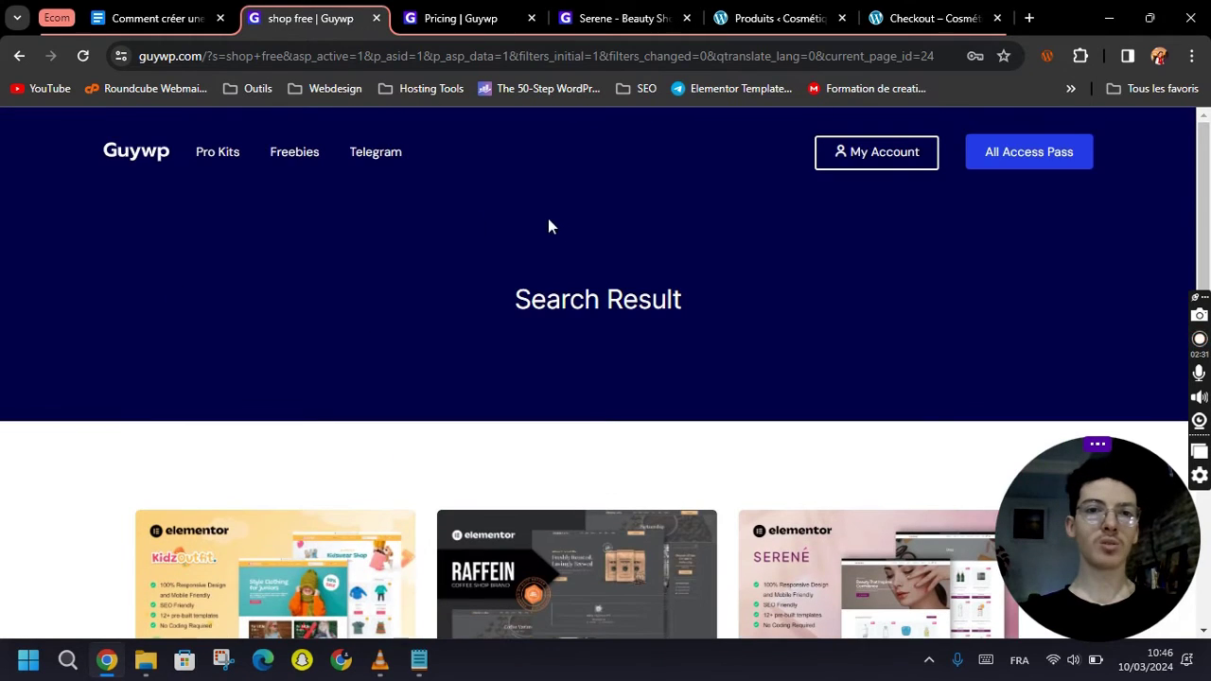
{"action": "left_click", "coordinate": [124, 153]}
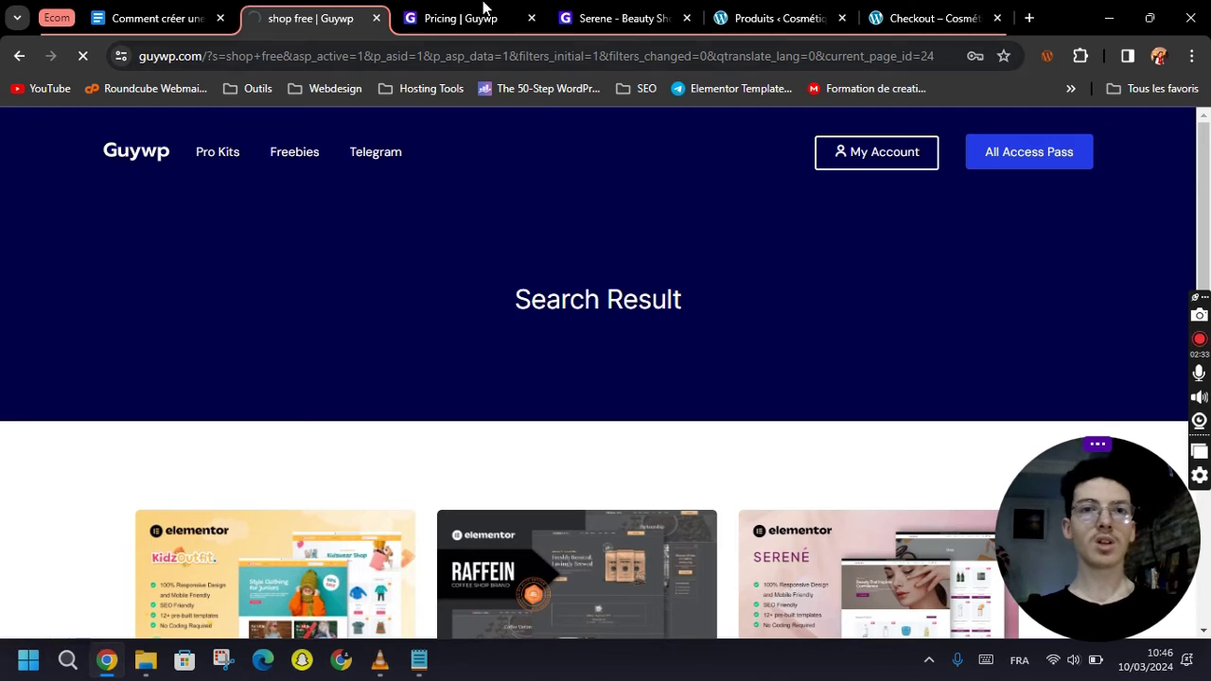
{"action": "left_click", "coordinate": [483, 9]}
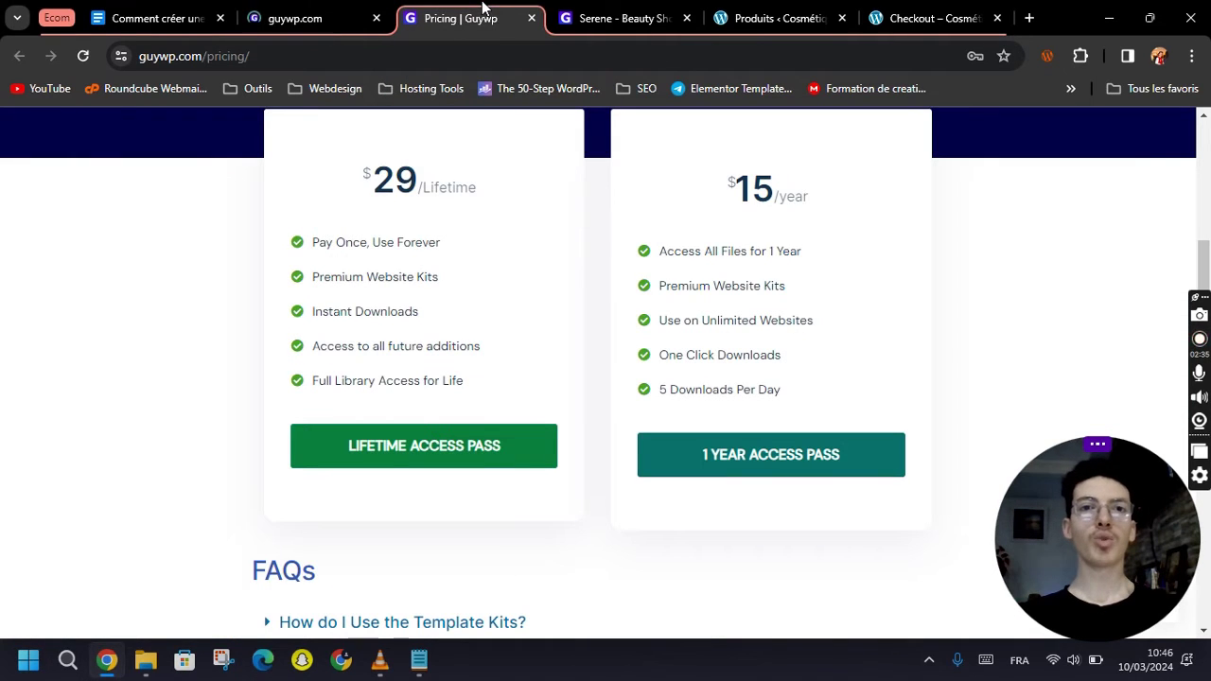
{"action": "left_click", "coordinate": [532, 18]}
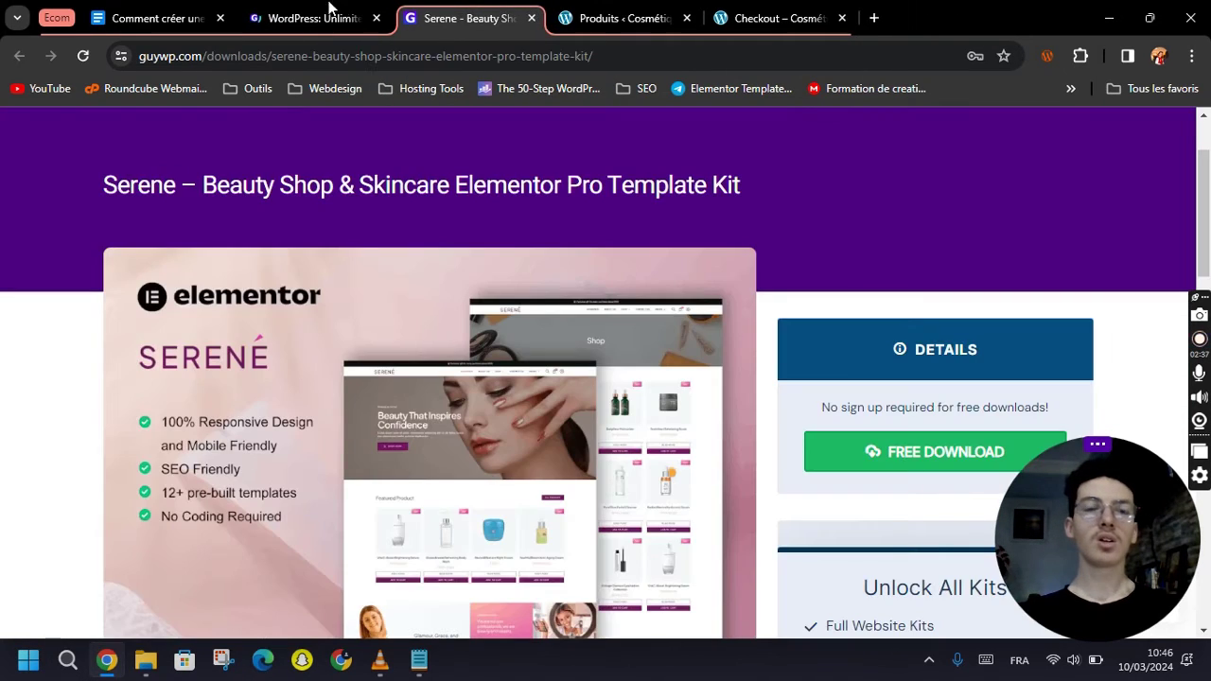
Open the premium Sakka kit details, then return to the free Serene Beauty Shop & Skincare kit.
{"action": "left_click", "coordinate": [350, 17]}
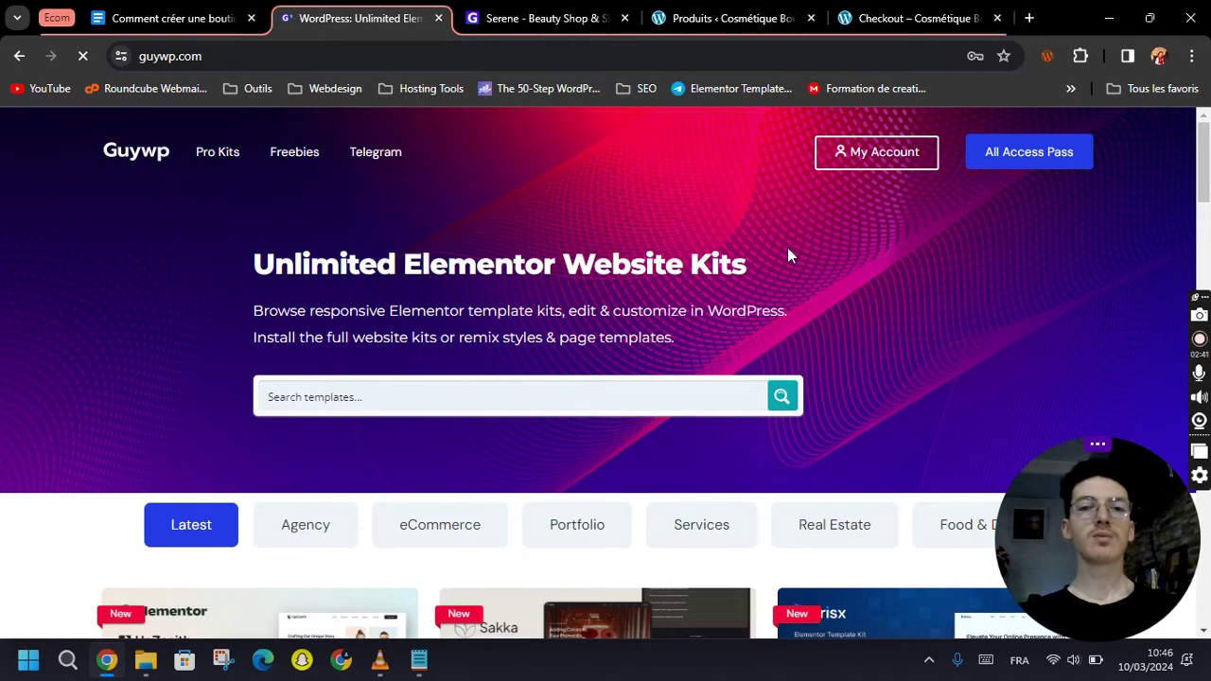
{"action": "scroll", "coordinate": [787, 251], "scroll_direction": "down", "scroll_amount": 3}
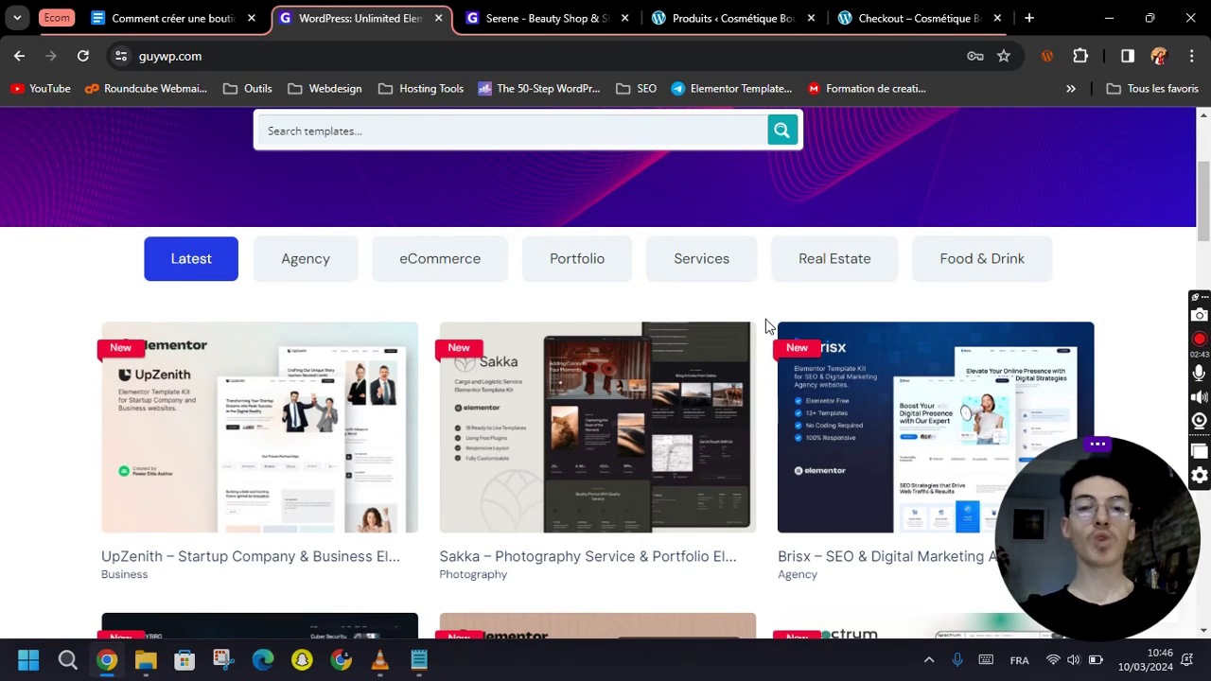
{"action": "scroll", "coordinate": [765, 319], "scroll_direction": "down", "scroll_amount": 2}
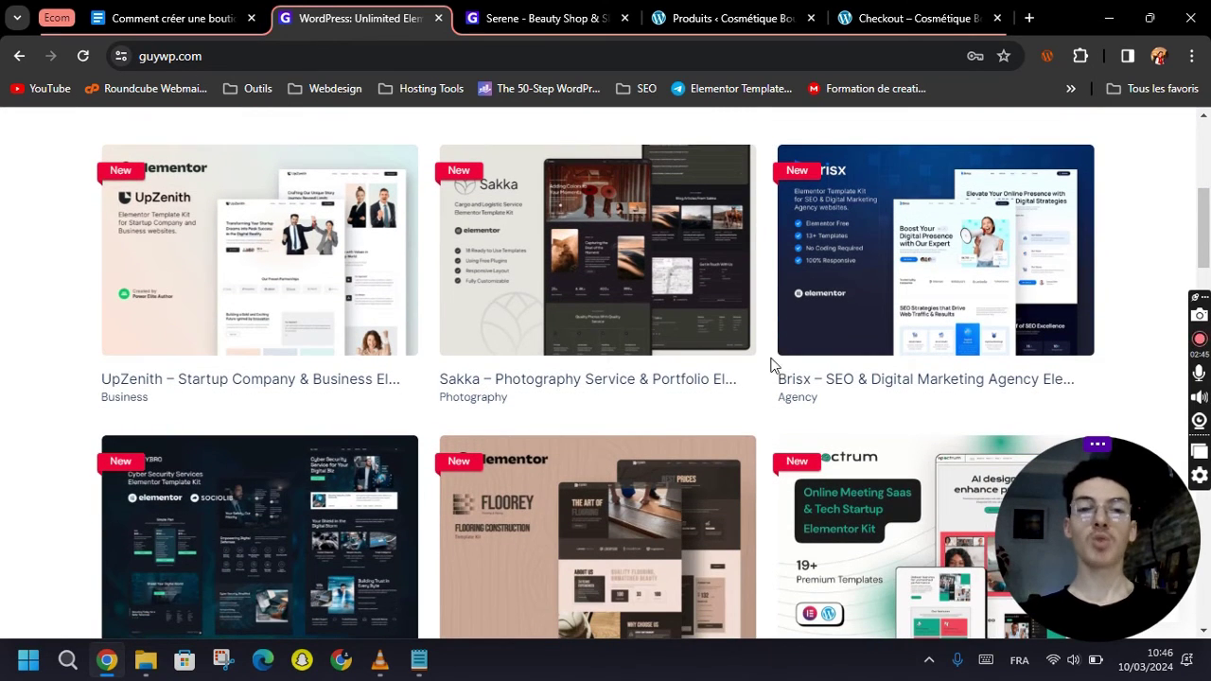
{"action": "scroll", "coordinate": [766, 411], "scroll_direction": "down", "scroll_amount": 2}
{"action": "mouse_move", "coordinate": [549, 315]}
{"action": "scroll", "coordinate": [548, 315], "scroll_direction": "up", "scroll_amount": 4}
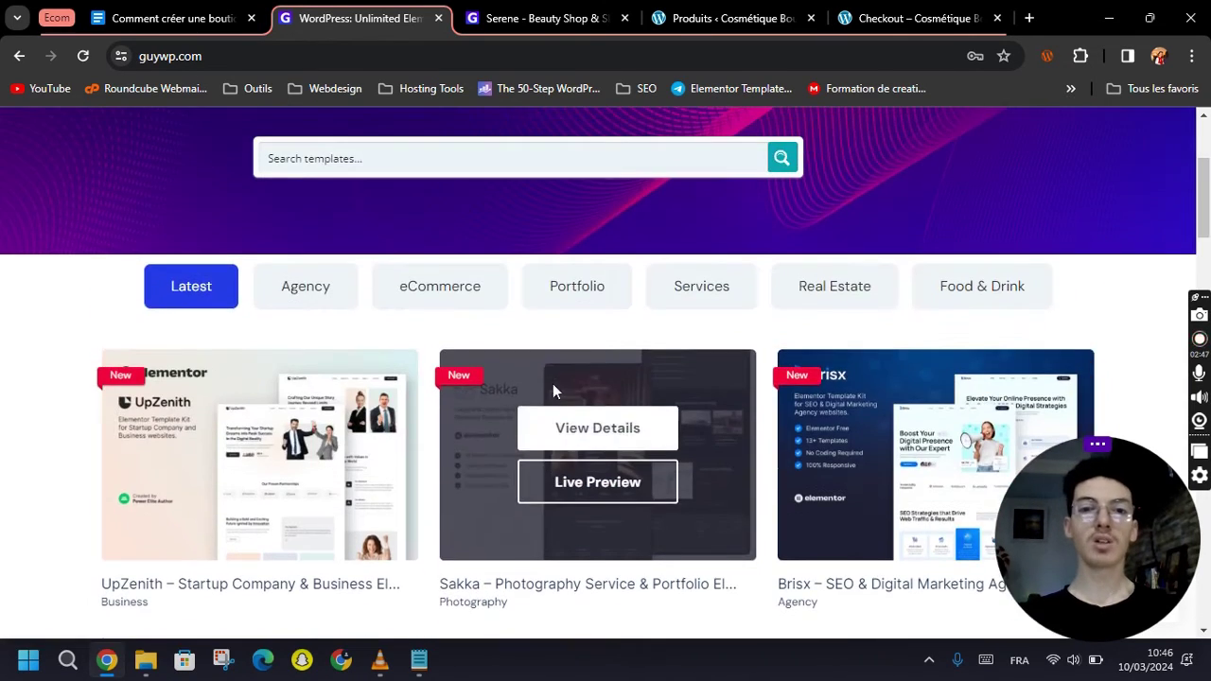
{"action": "left_click", "coordinate": [571, 430]}
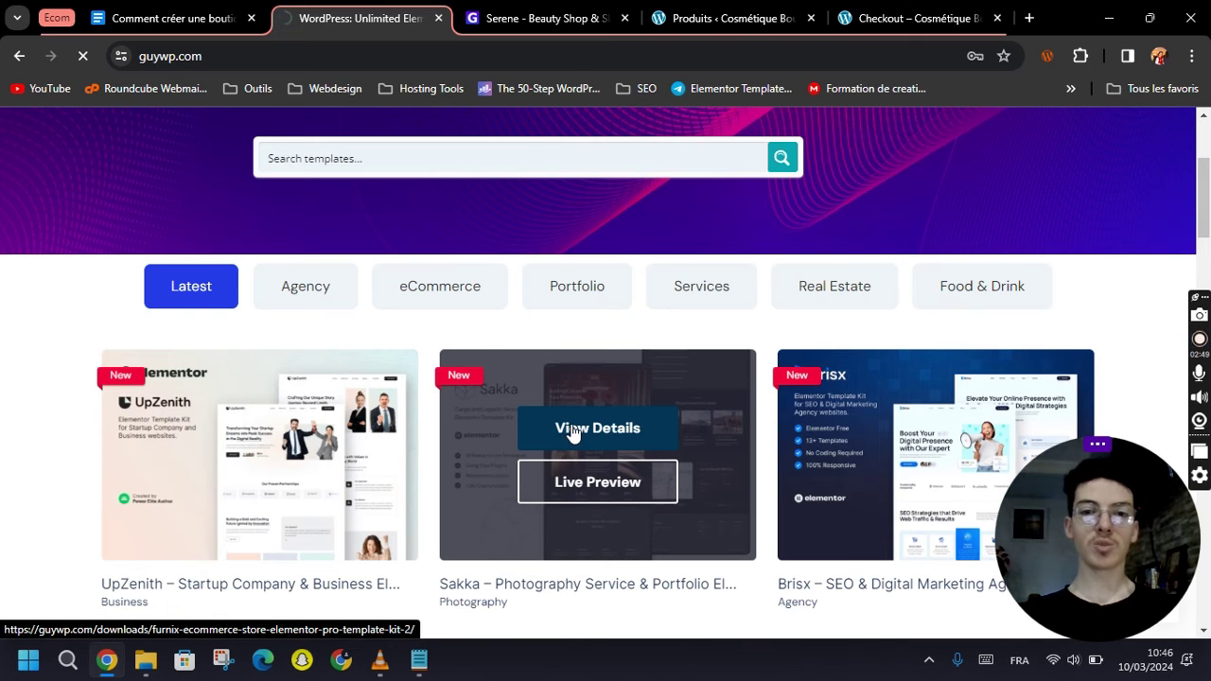
{"action": "scroll", "coordinate": [520, 303], "scroll_direction": "down", "scroll_amount": 2}
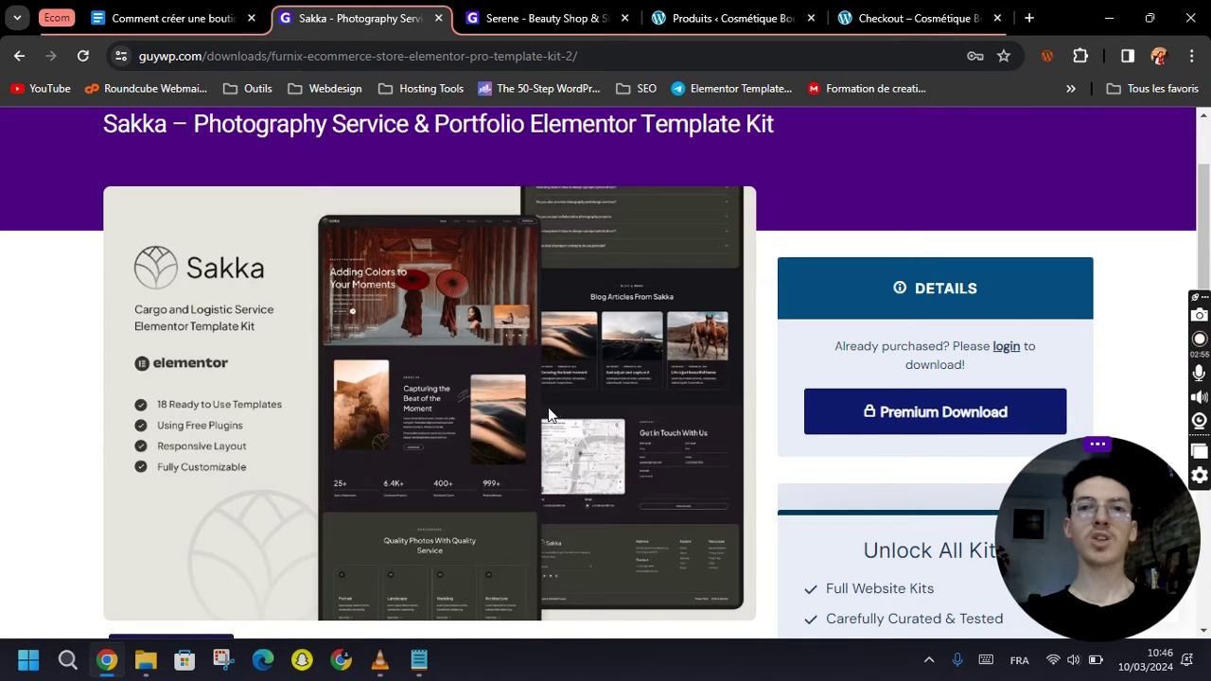
{"action": "left_click", "coordinate": [522, 16]}
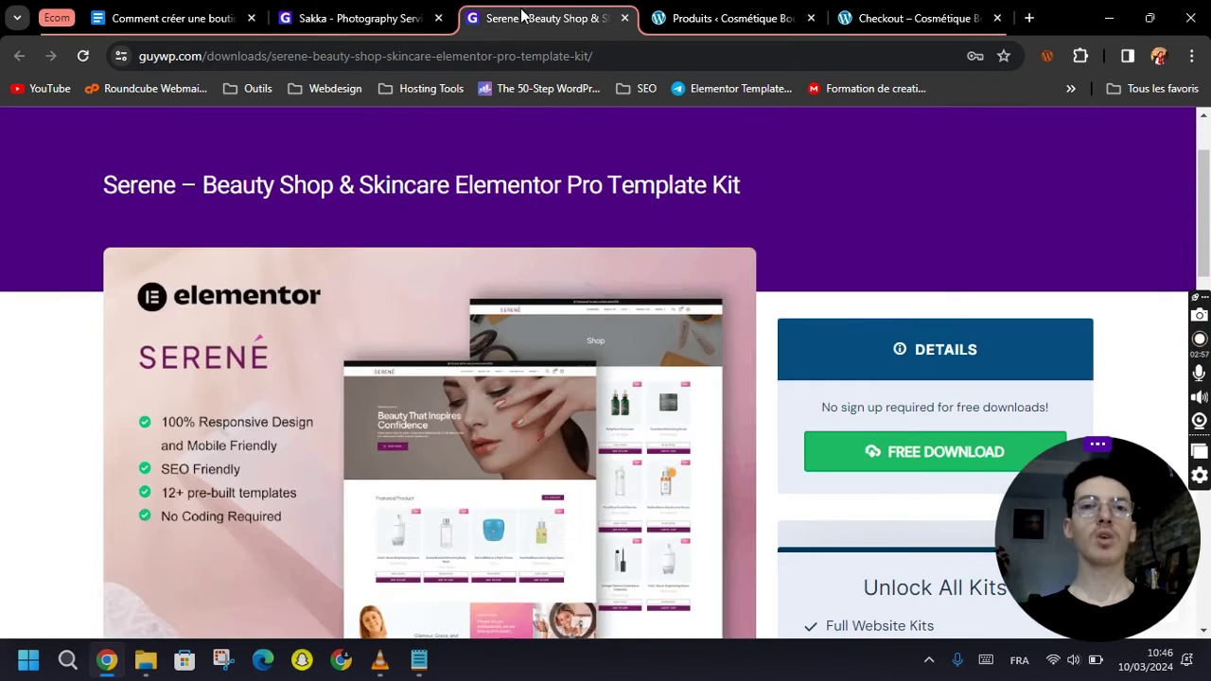
Close the Sakka kit tab and scroll through the Serene kit page.
{"action": "left_click", "coordinate": [438, 18]}
{"action": "scroll", "coordinate": [227, 385], "scroll_direction": "down", "scroll_amount": 1}
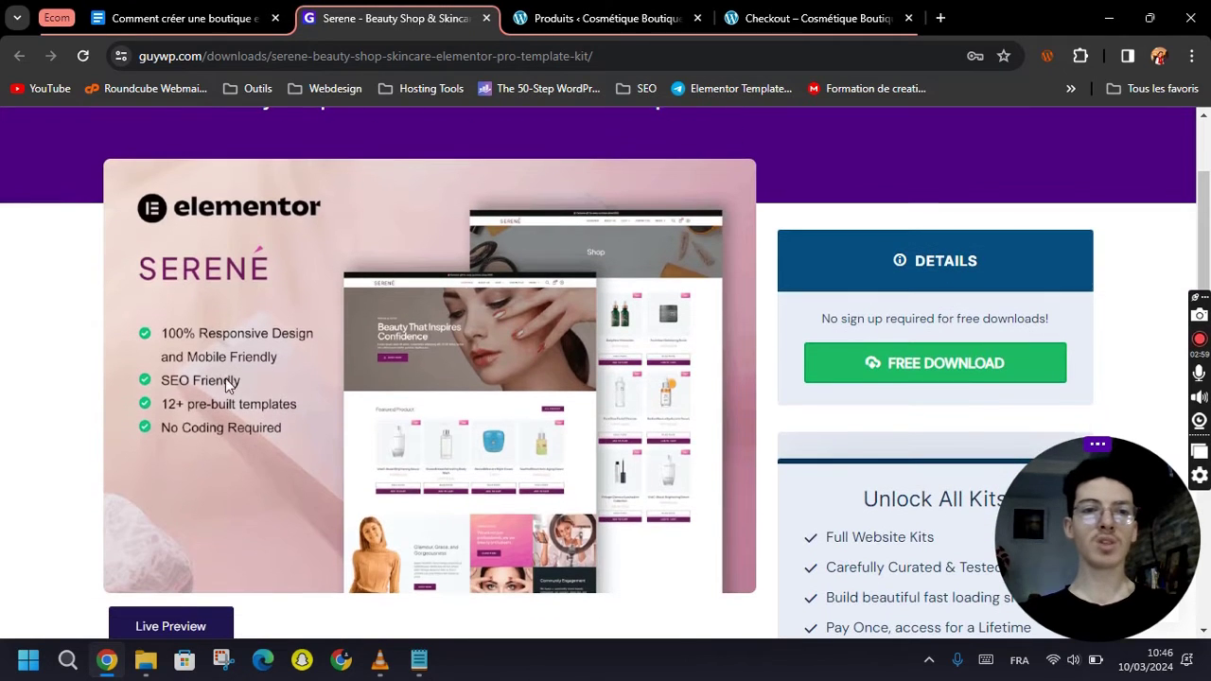
{"action": "scroll", "coordinate": [461, 334], "scroll_direction": "down", "scroll_amount": 7}
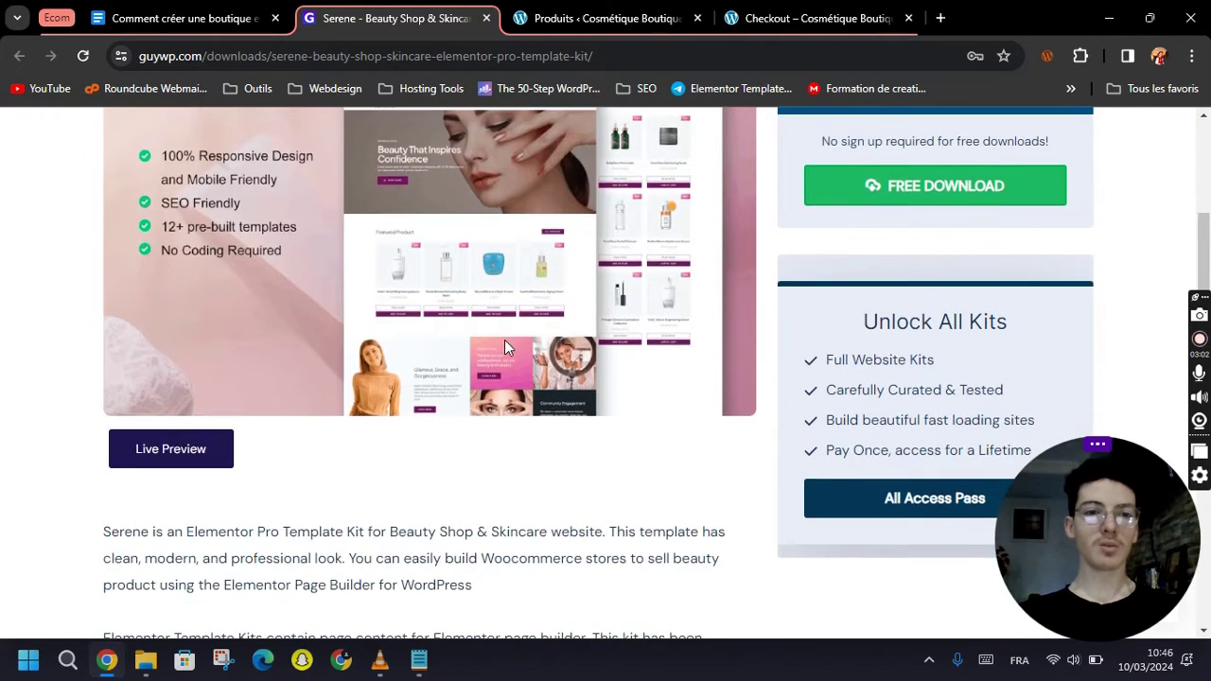
{"action": "scroll", "coordinate": [526, 413], "scroll_direction": "down", "scroll_amount": 3}
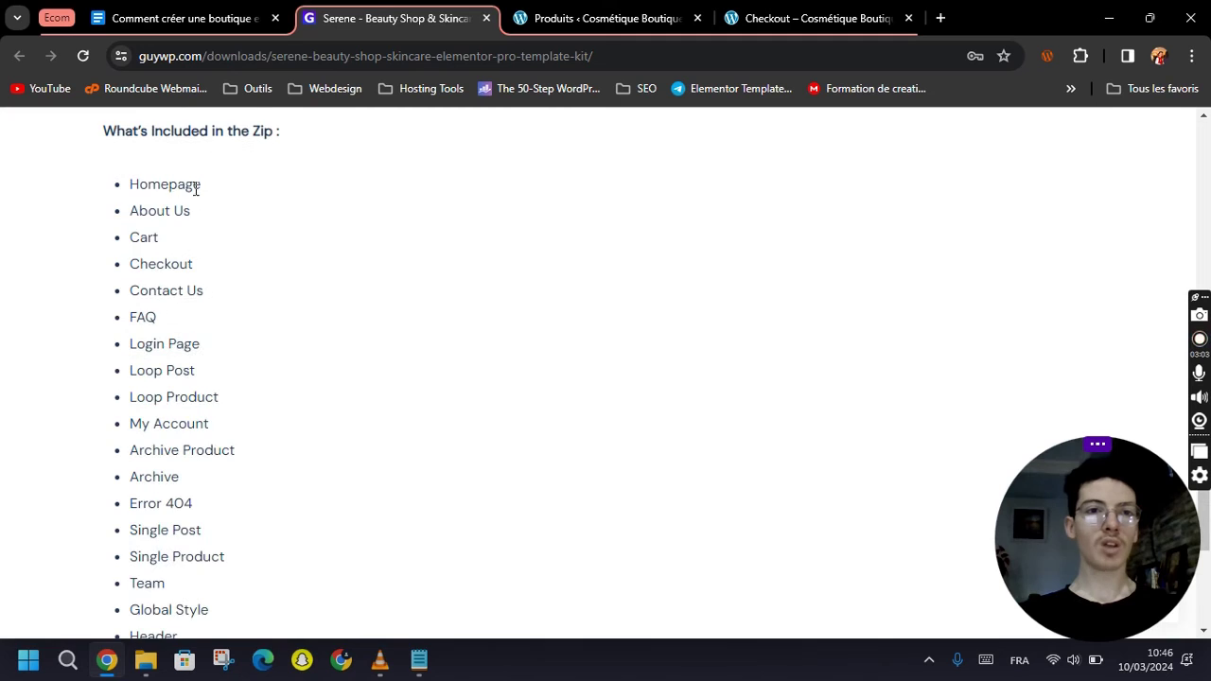
{"action": "scroll", "coordinate": [217, 227], "scroll_direction": "down", "scroll_amount": 3}
{"action": "scroll", "coordinate": [196, 370], "scroll_direction": "up", "scroll_amount": 4}
{"action": "scroll", "coordinate": [184, 262], "scroll_direction": "down", "scroll_amount": 4}
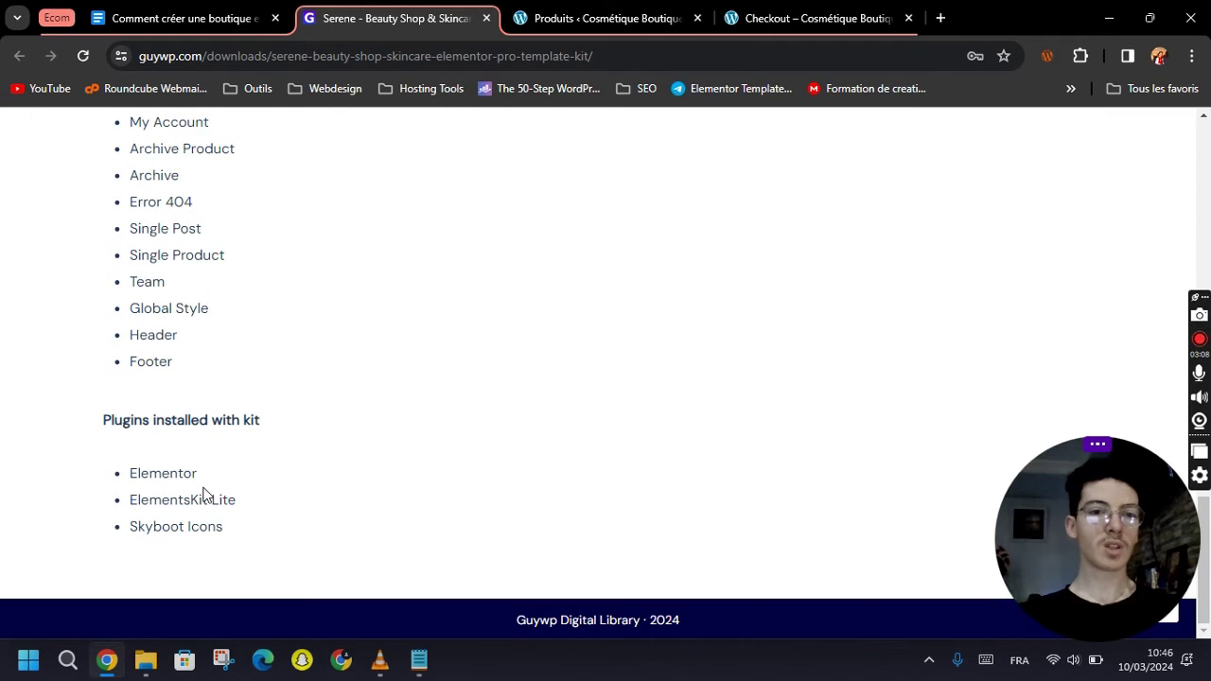
Highlight the plugins the Serene kit requires, including Elementor, and review the page.
{"action": "left_click_drag", "start_coordinate": [154, 424], "coordinate": [242, 423]}
{"action": "left_click", "coordinate": [262, 456]}
{"action": "left_click_drag", "start_coordinate": [161, 473], "coordinate": [241, 532]}
{"action": "left_click", "coordinate": [241, 532]}
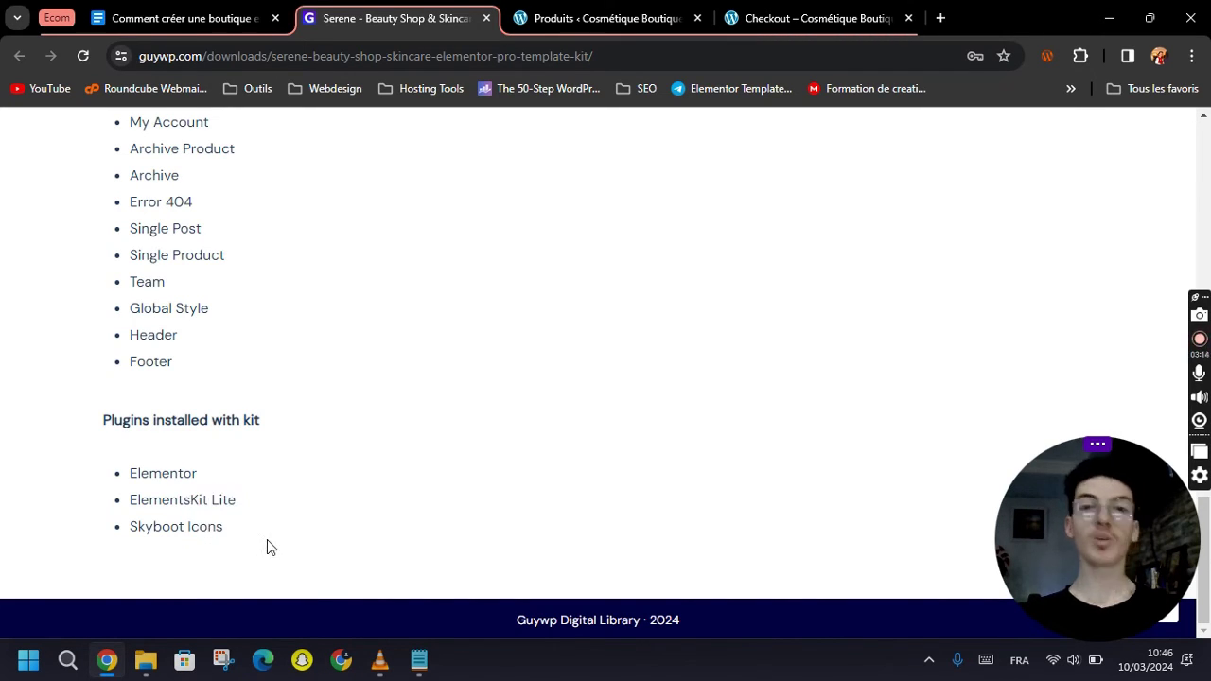
{"action": "scroll", "coordinate": [271, 547], "scroll_direction": "up", "scroll_amount": 8}
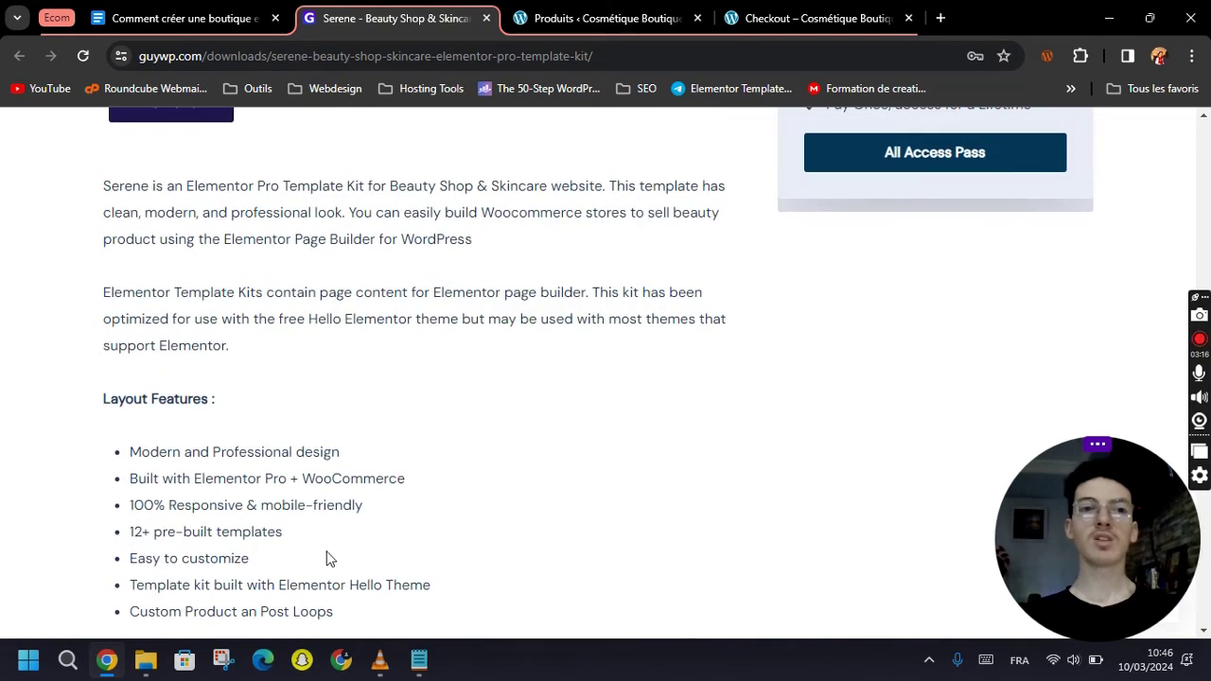
{"action": "scroll", "coordinate": [426, 507], "scroll_direction": "down", "scroll_amount": 1}
{"action": "scroll", "coordinate": [449, 514], "scroll_direction": "up", "scroll_amount": 8}
{"action": "scroll", "coordinate": [471, 520], "scroll_direction": "down", "scroll_amount": 2}
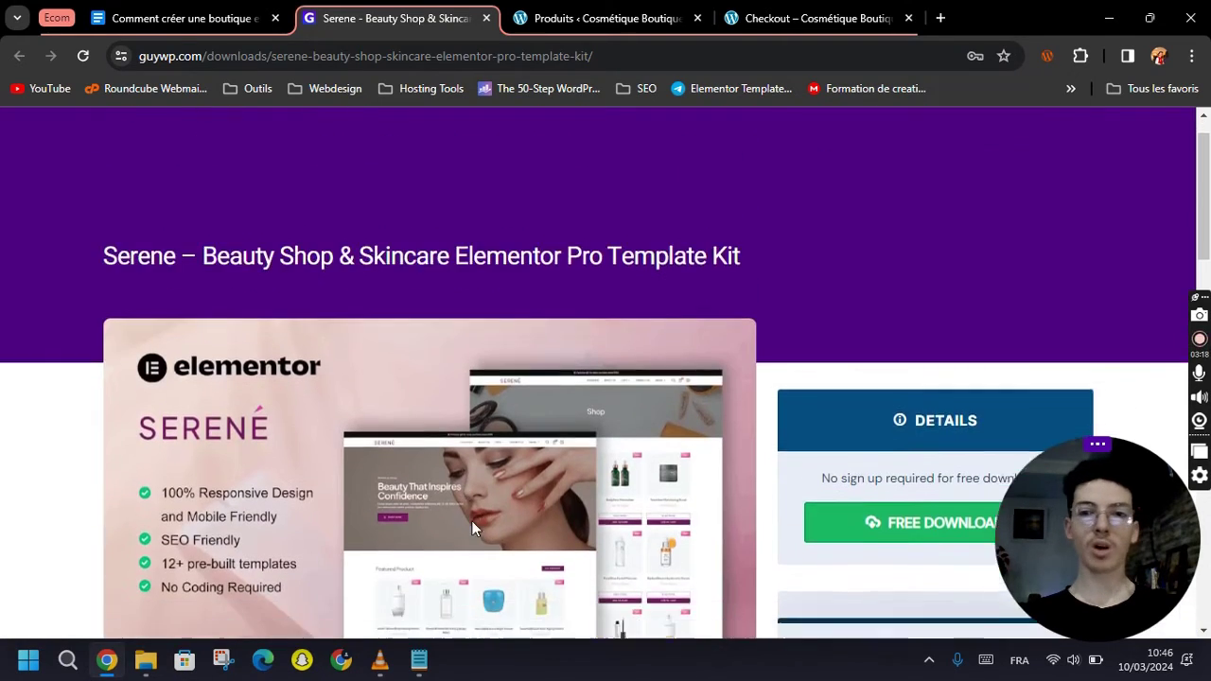
{"action": "scroll", "coordinate": [523, 515], "scroll_direction": "down", "scroll_amount": 1}
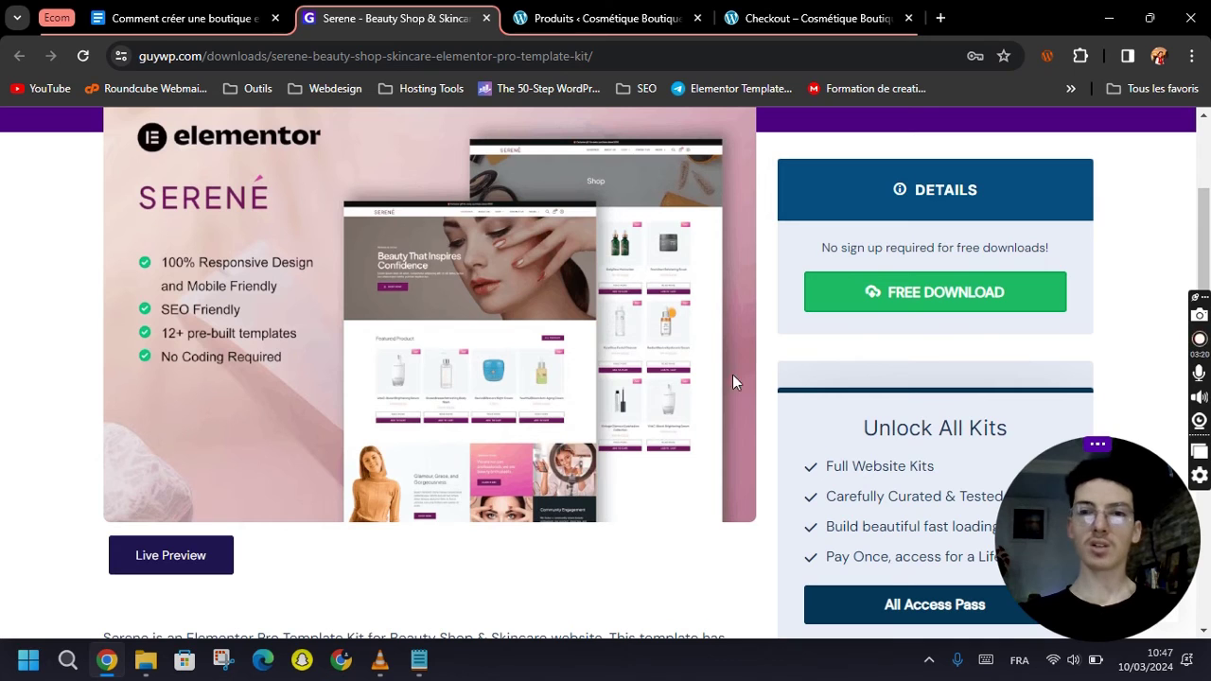
Download the free Serene template kit zip and confirm it finished in Chrome's downloads.
{"action": "left_click", "coordinate": [924, 299]}
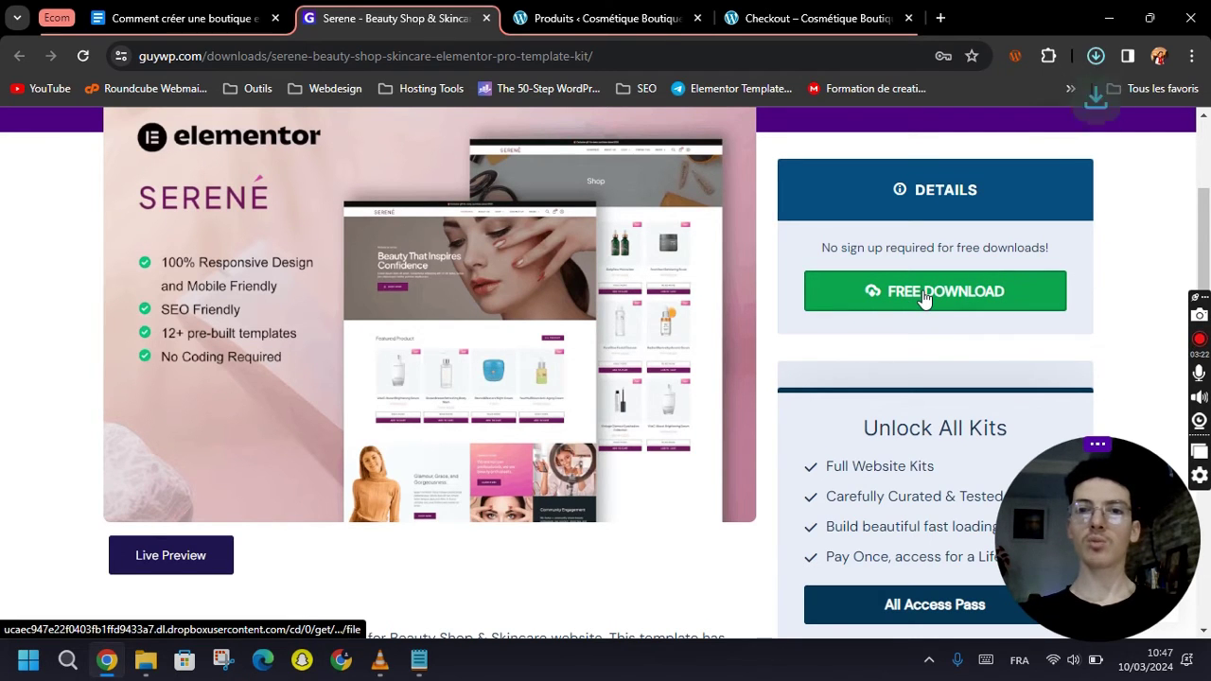
{"action": "left_click", "coordinate": [1095, 57]}
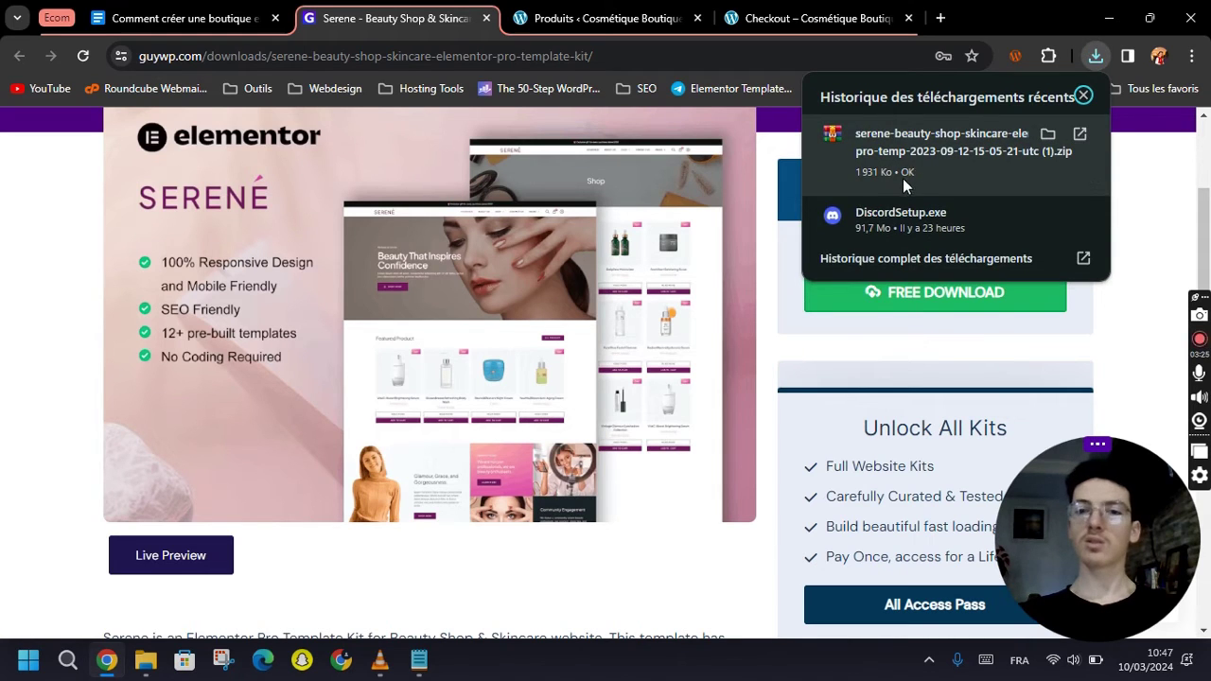
{"action": "left_click", "coordinate": [615, 371]}
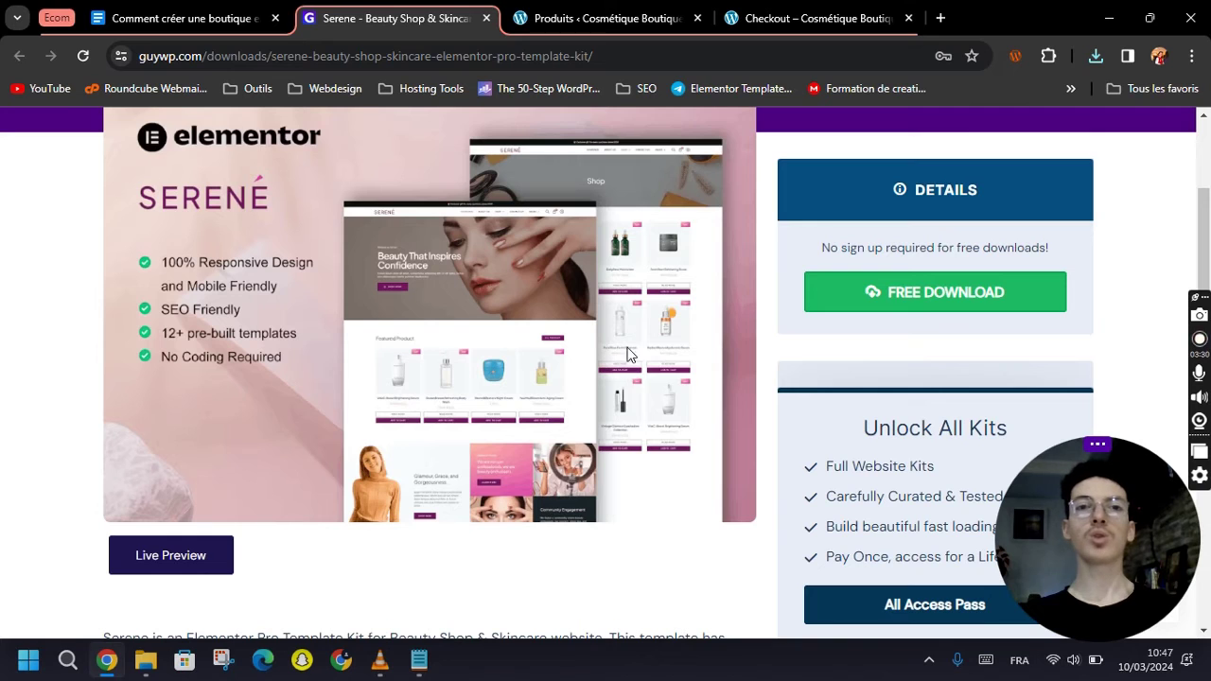
Search plugins for 'envat', then install and activate Template Kit – Import.
{"action": "left_click", "coordinate": [596, 10]}
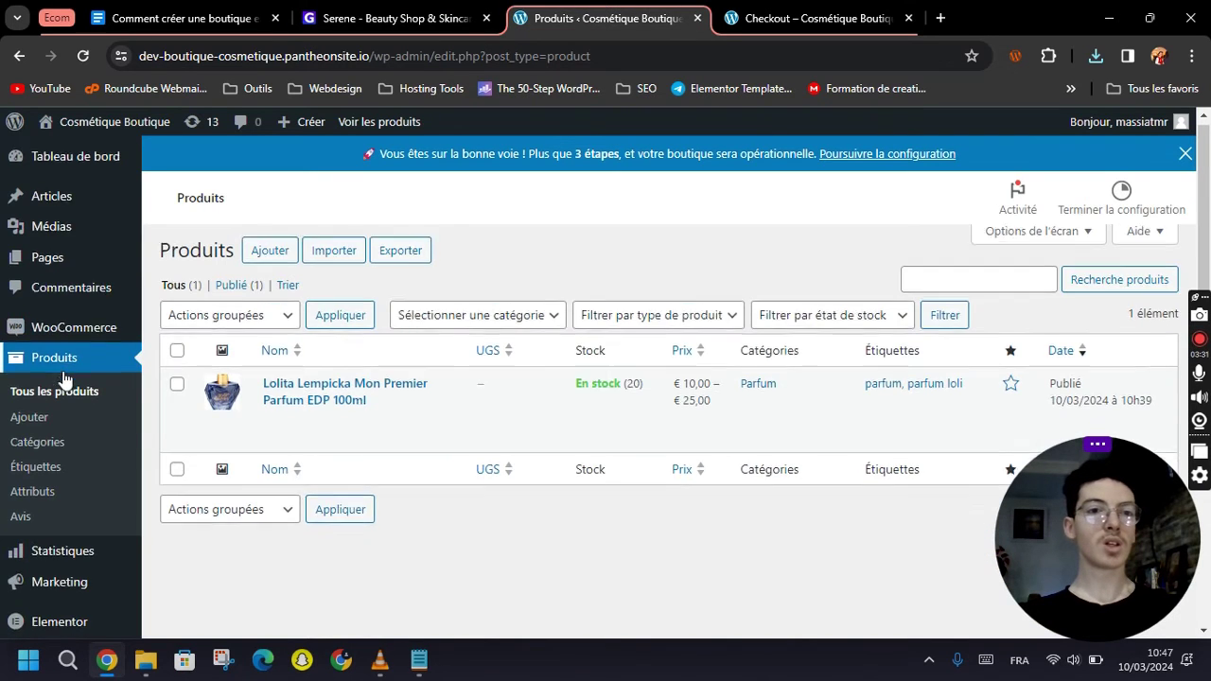
{"action": "scroll", "coordinate": [67, 416], "scroll_direction": "down", "scroll_amount": 2}
{"action": "mouse_move", "coordinate": [61, 554]}
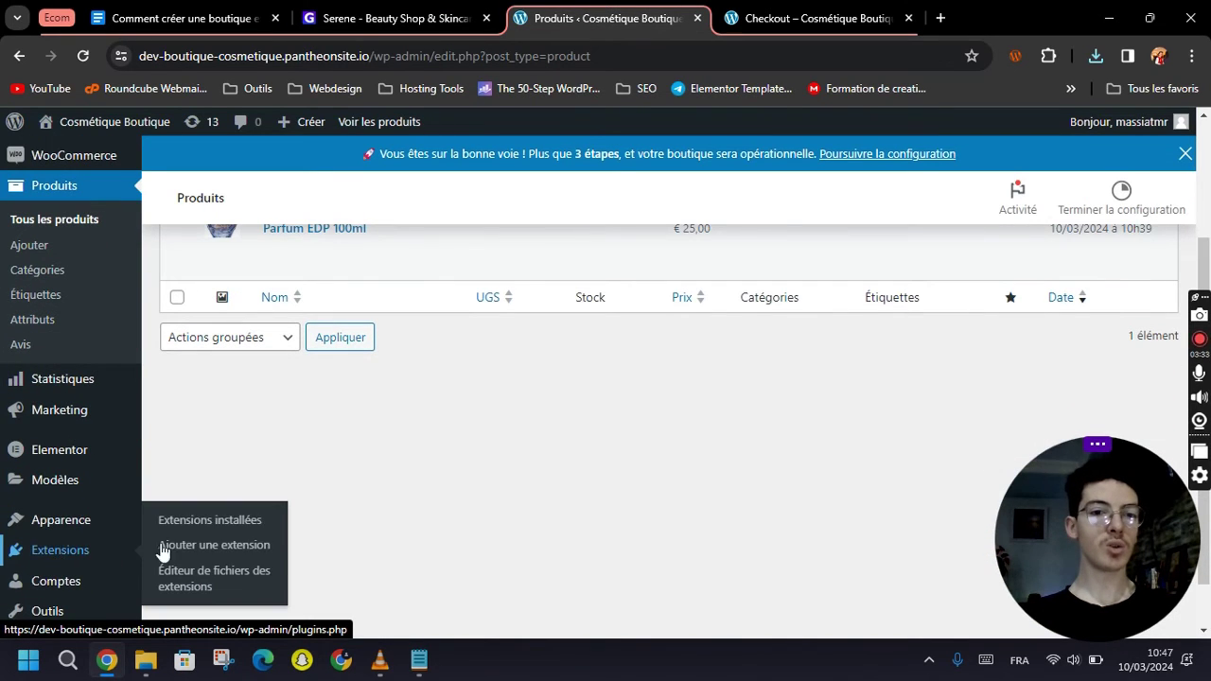
{"action": "left_click", "coordinate": [197, 549]}
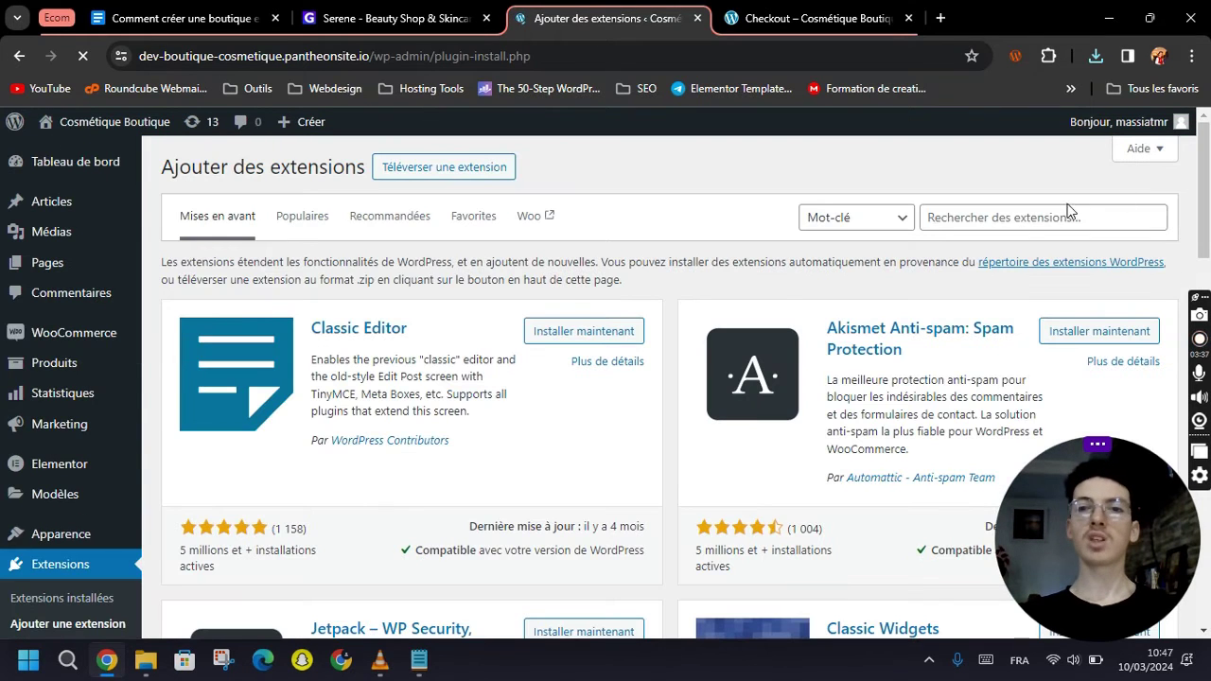
{"action": "left_click", "coordinate": [1010, 220]}
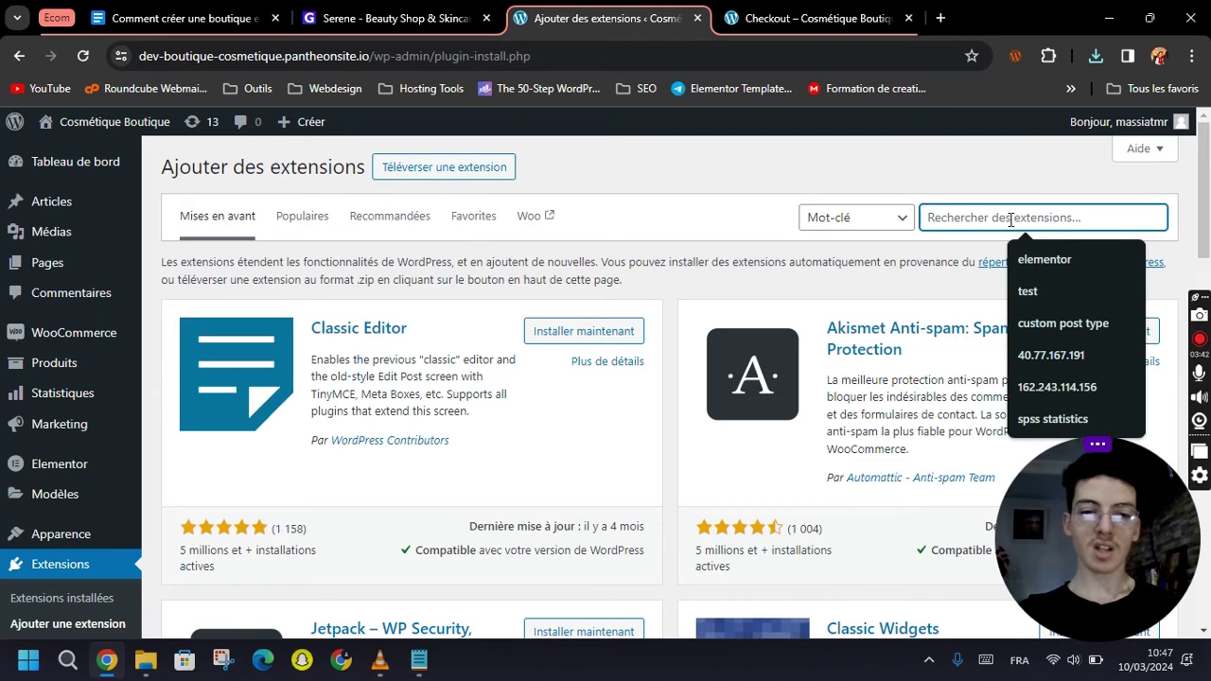
{"action": "type", "text": "envato import"}
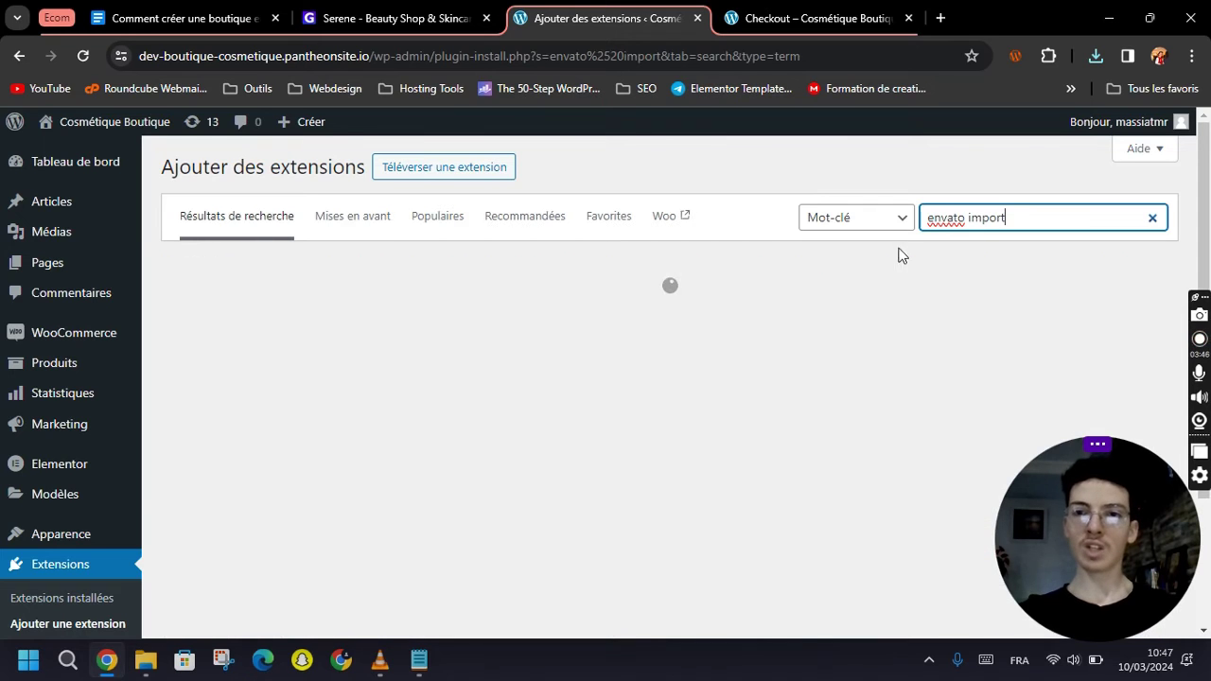
{"action": "left_click", "coordinate": [755, 175]}
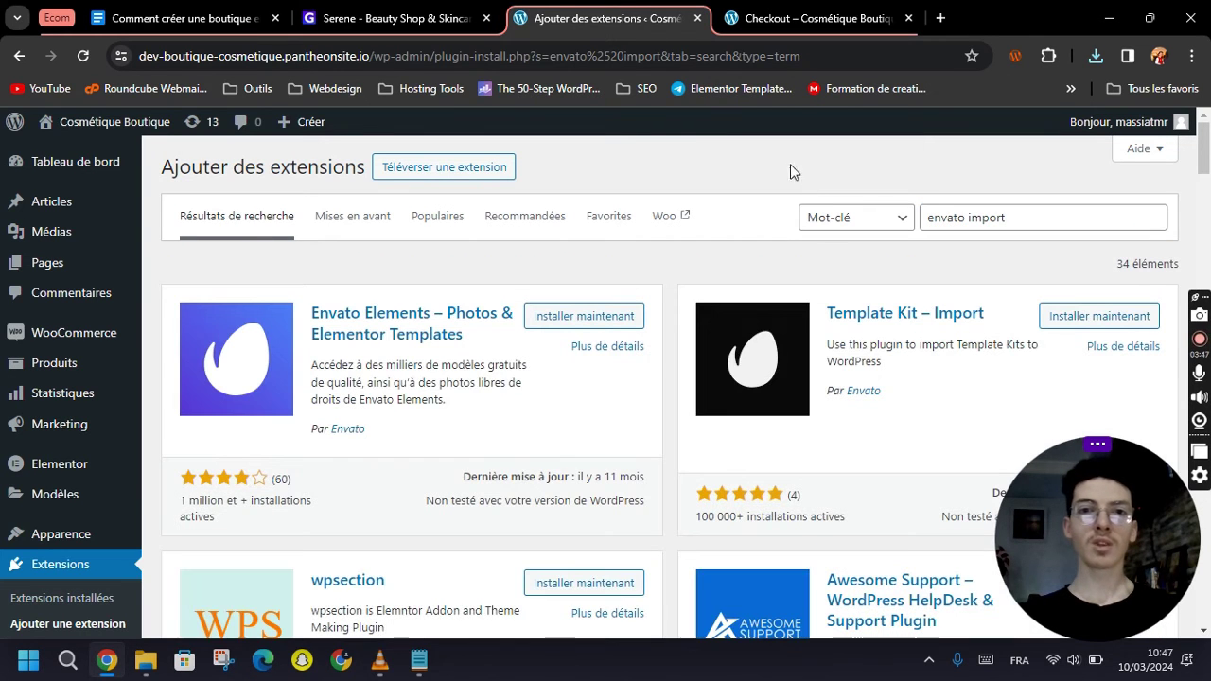
{"action": "left_click", "coordinate": [1095, 321]}
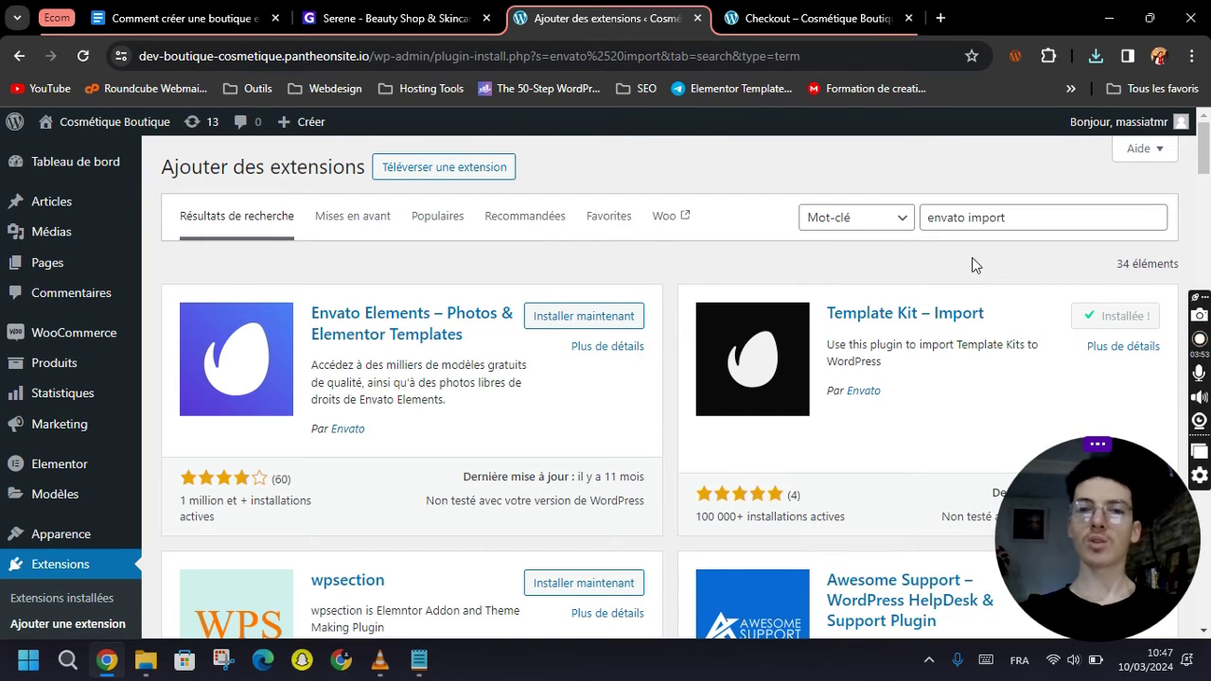
{"action": "left_click", "coordinate": [1130, 316]}
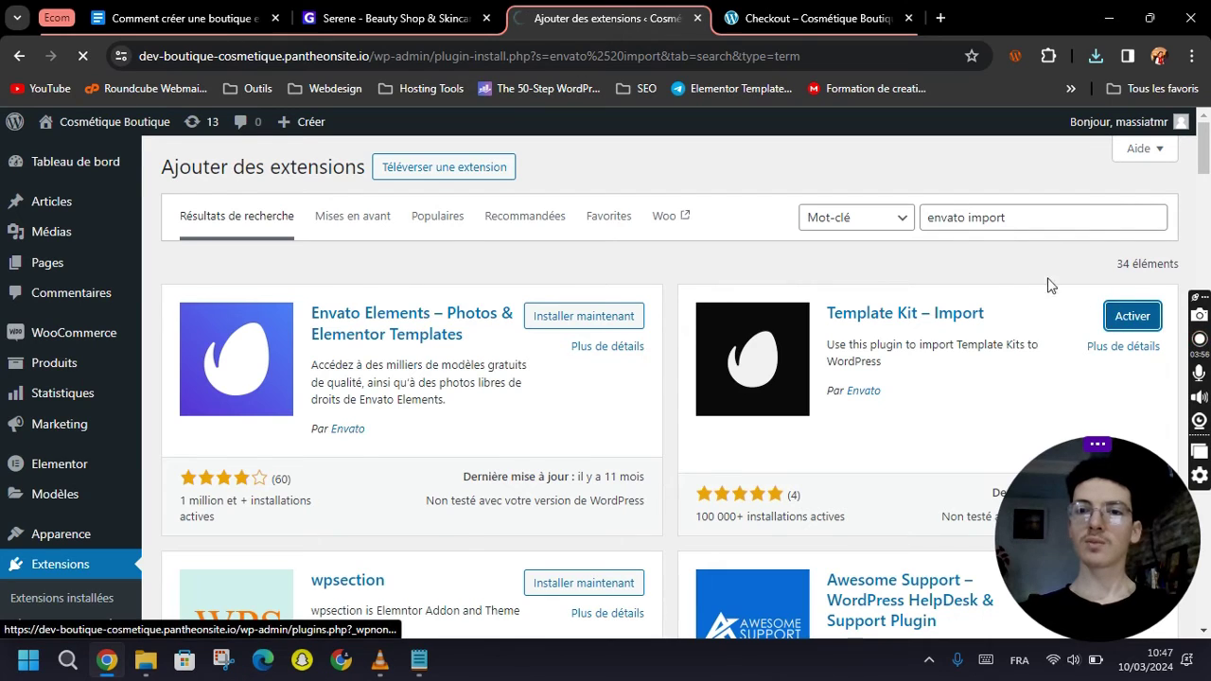
Open the Template Kit import tool under Outils.
{"action": "mouse_move", "coordinate": [47, 408]}
{"action": "scroll", "coordinate": [74, 426], "scroll_direction": "down", "scroll_amount": 2}
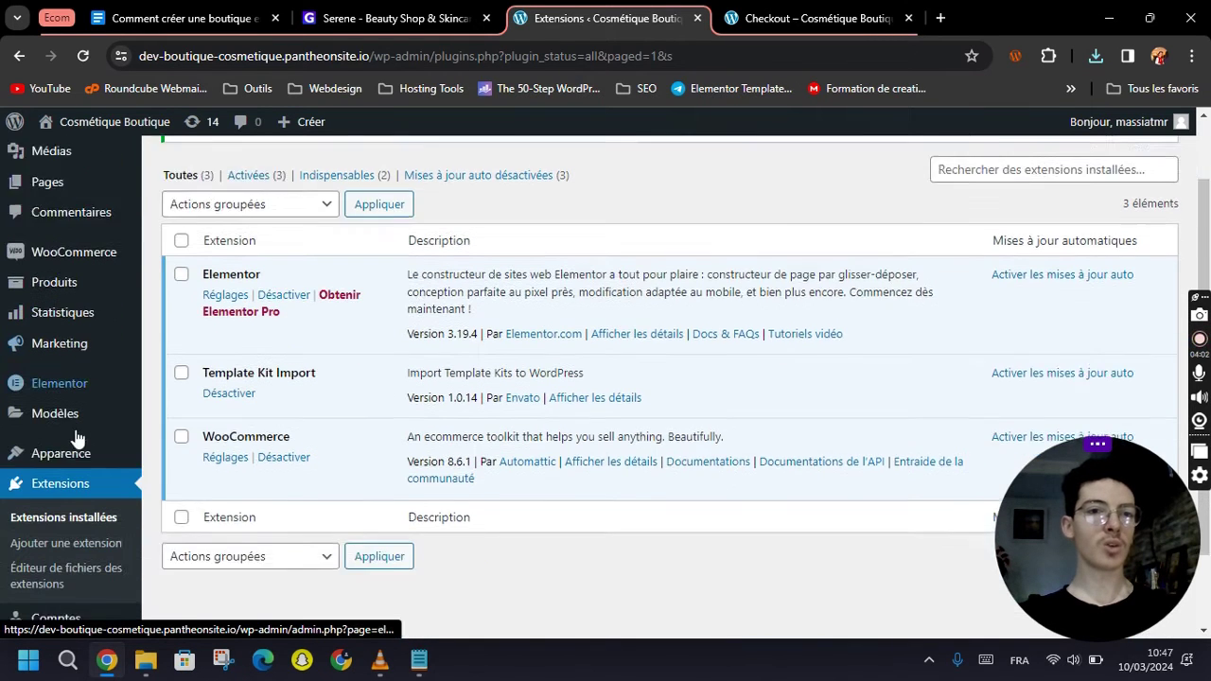
{"action": "mouse_move", "coordinate": [51, 552]}
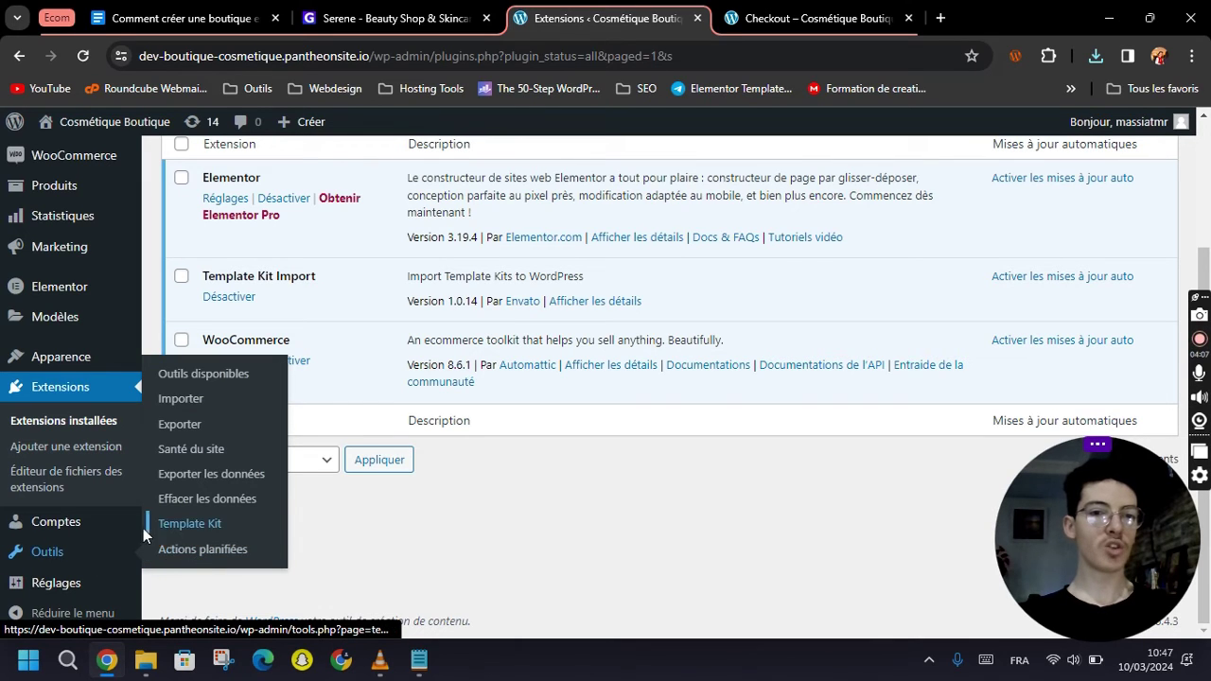
{"action": "left_click", "coordinate": [193, 531]}
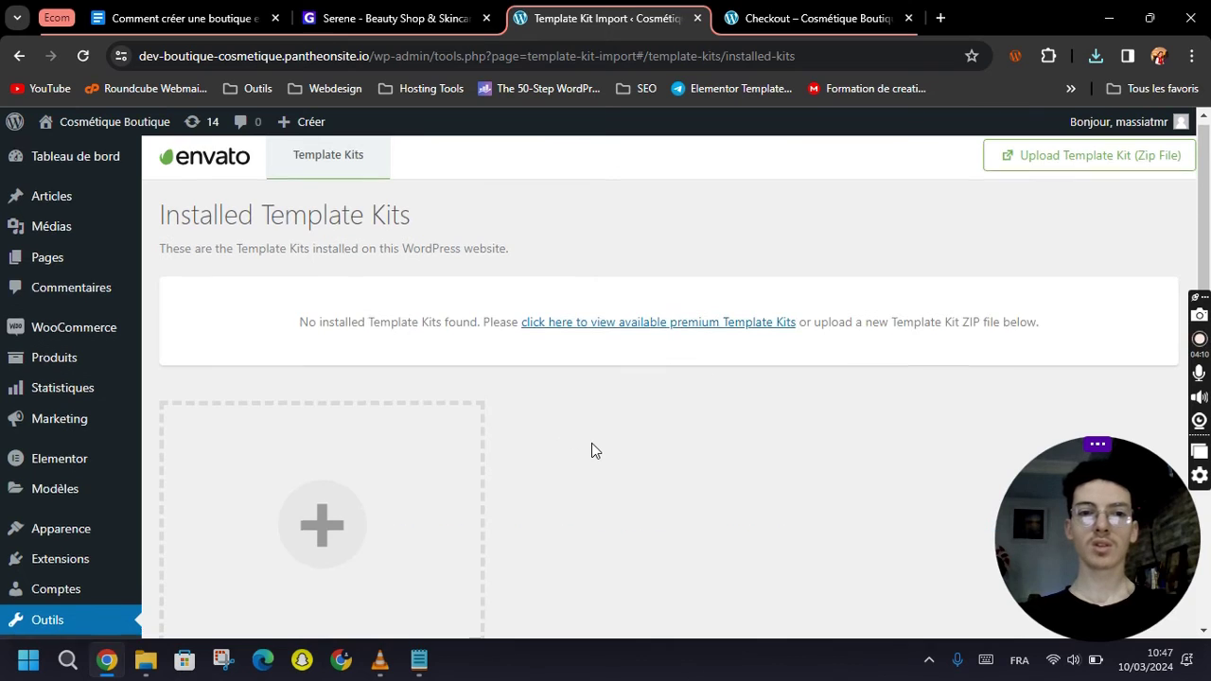
Upload the Serene template kit zip from Téléchargements into the Template Kit importer.
{"action": "scroll", "coordinate": [591, 444], "scroll_direction": "down", "scroll_amount": 2}
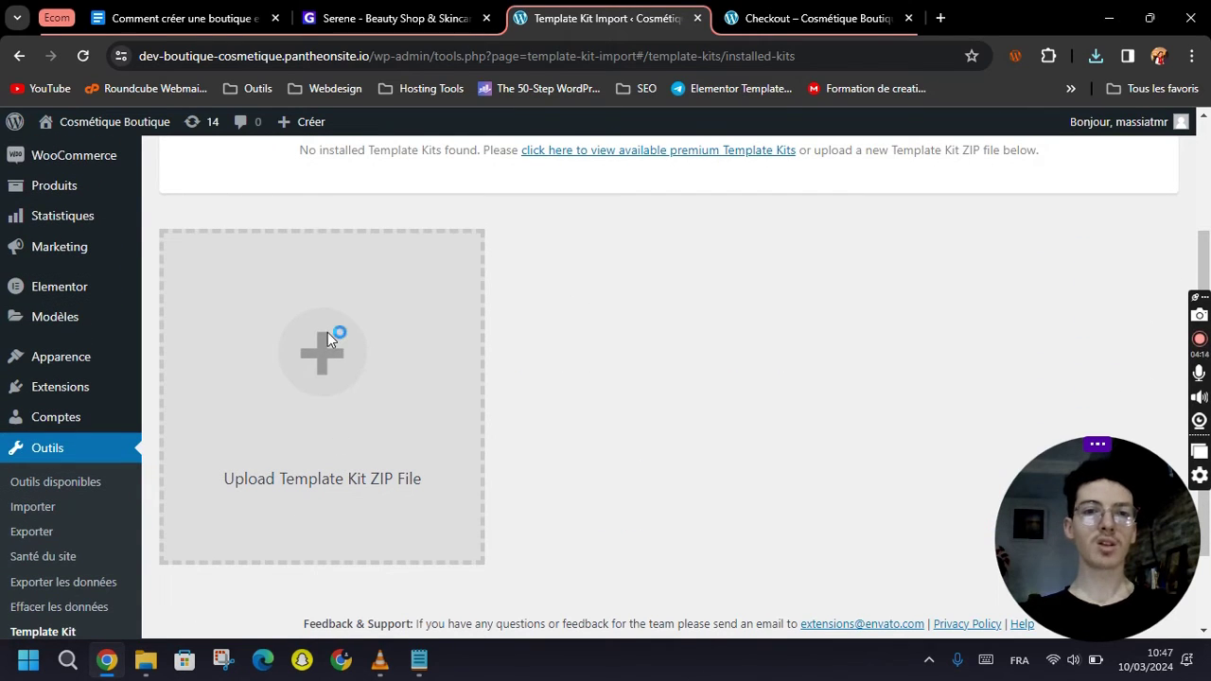
{"action": "left_click", "coordinate": [327, 332]}
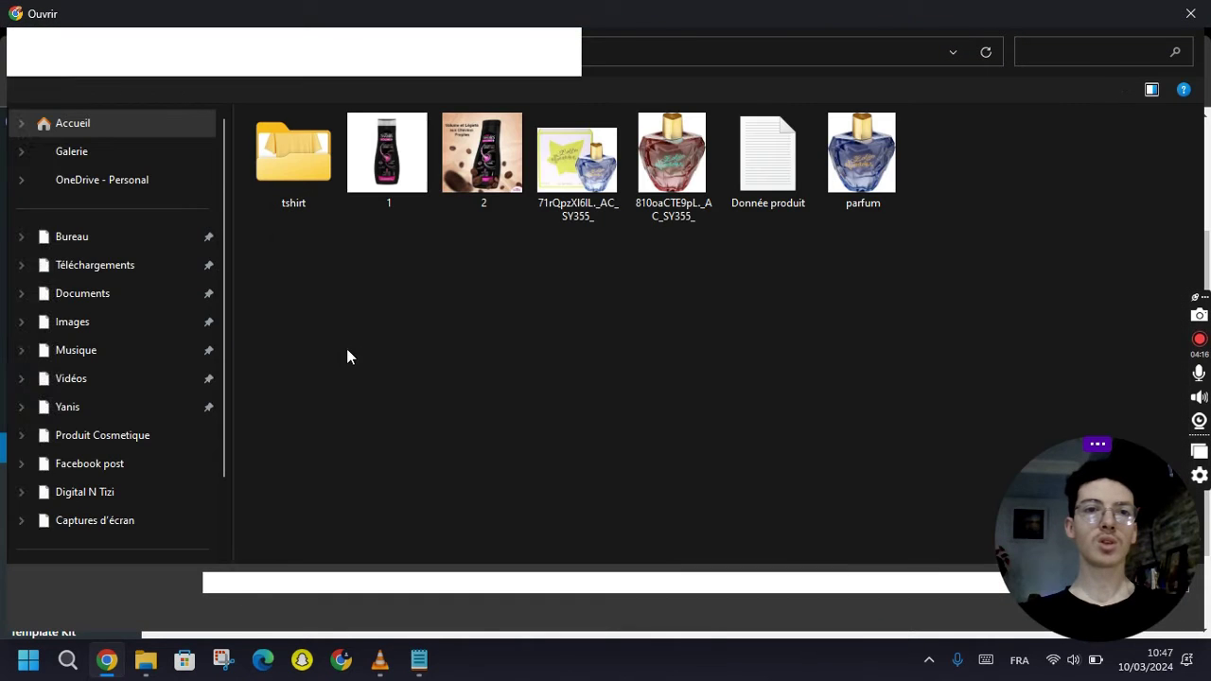
{"action": "left_click", "coordinate": [109, 268]}
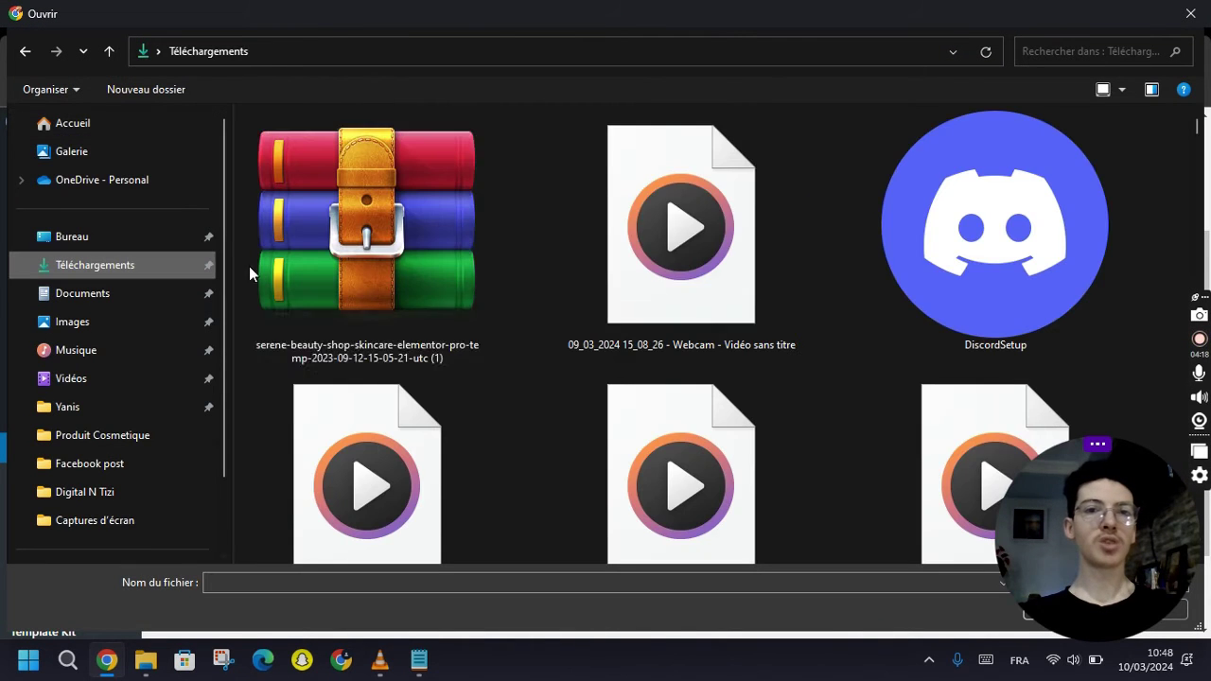
{"action": "double_click", "coordinate": [406, 214]}
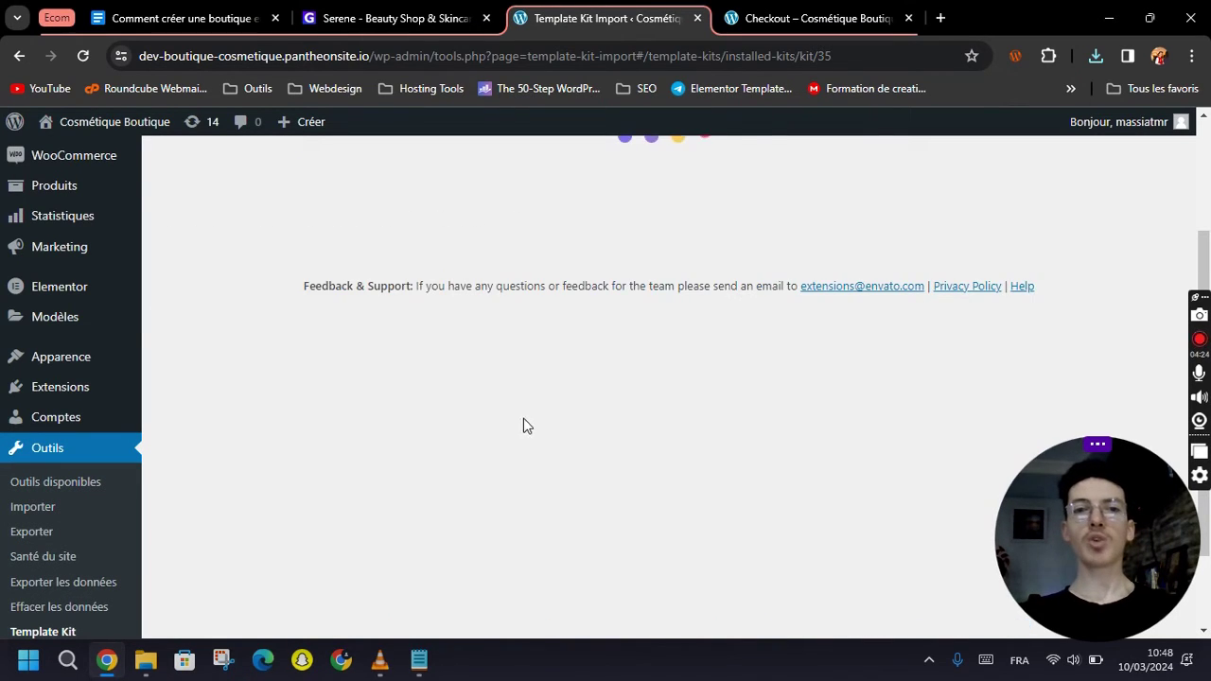
{"action": "scroll", "coordinate": [648, 407], "scroll_direction": "up", "scroll_amount": 2}
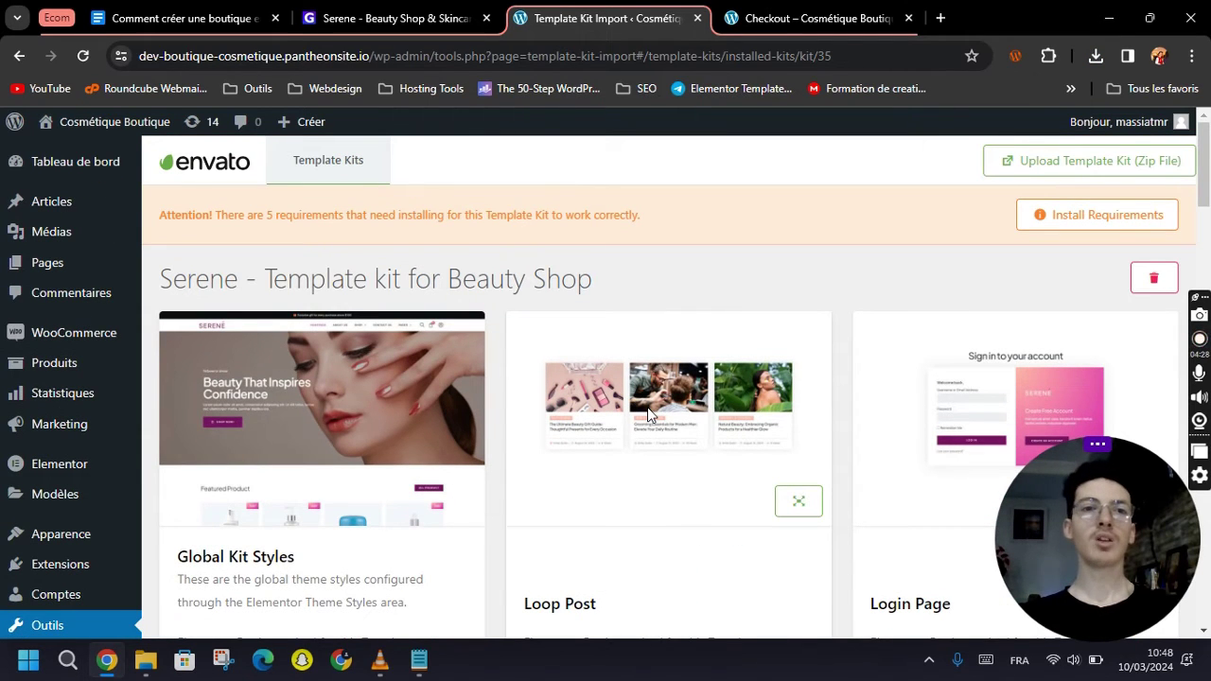
{"action": "scroll", "coordinate": [656, 423], "scroll_direction": "down", "scroll_amount": 8}
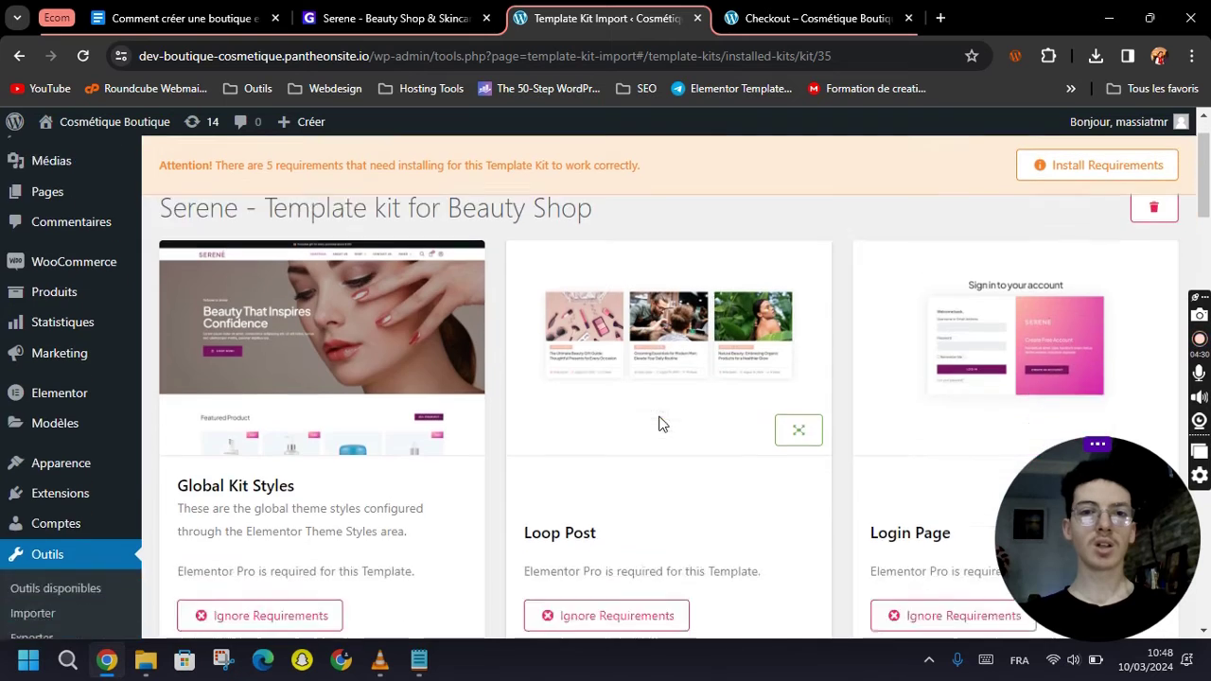
{"action": "scroll", "coordinate": [688, 511], "scroll_direction": "up", "scroll_amount": 8}
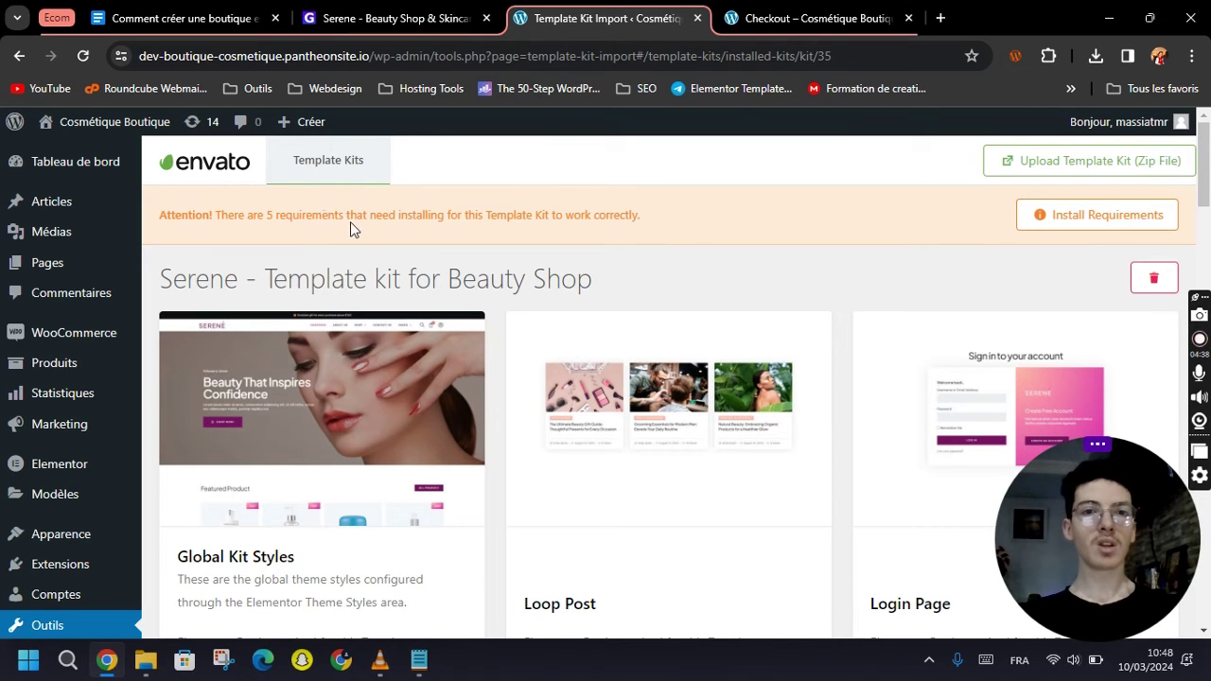
List the kit's missing requirements: ElementsKit Lite, Skyboot Custom Icons, Elementor Pro, two Elementor settings.
{"action": "left_click", "coordinate": [1082, 220]}
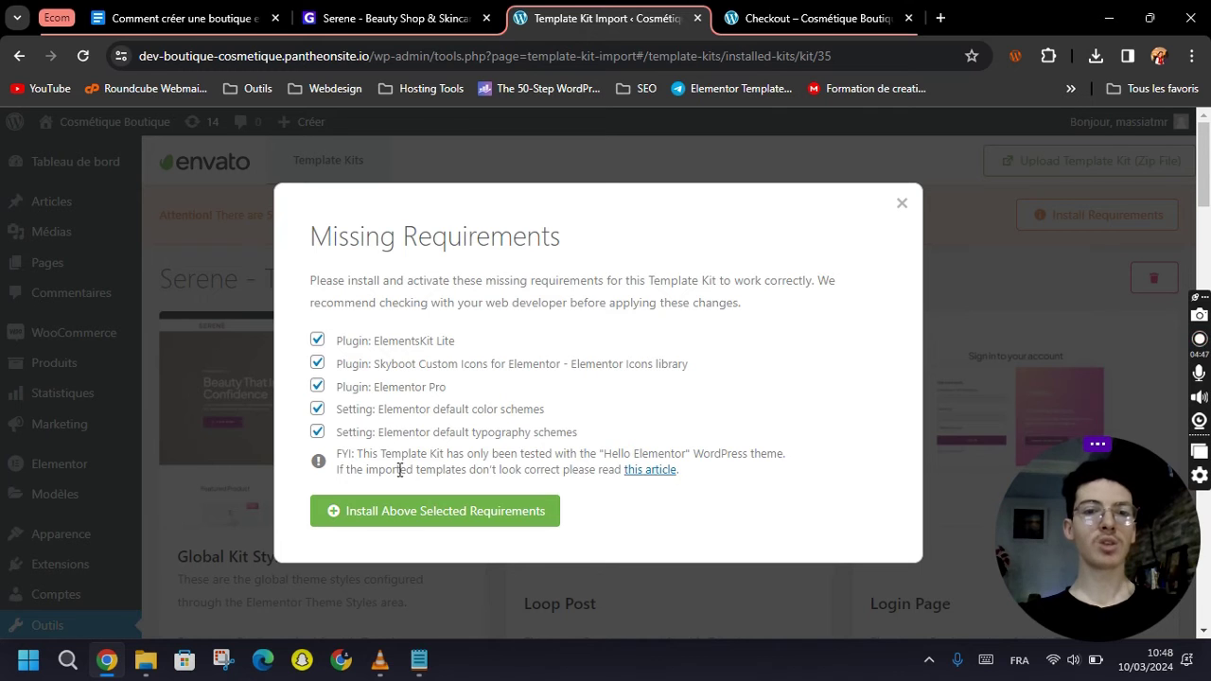
{"action": "scroll", "coordinate": [384, 388], "scroll_direction": "up", "scroll_amount": 5}
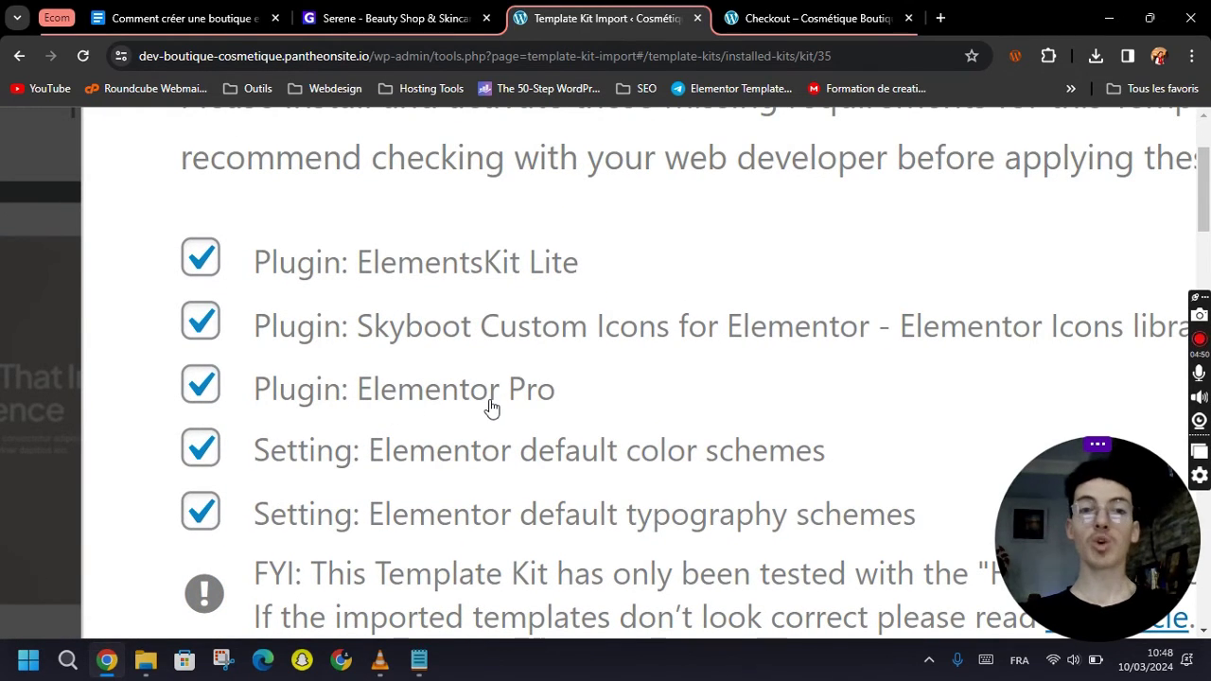
{"action": "scroll", "coordinate": [460, 411], "scroll_direction": "down", "scroll_amount": 5}
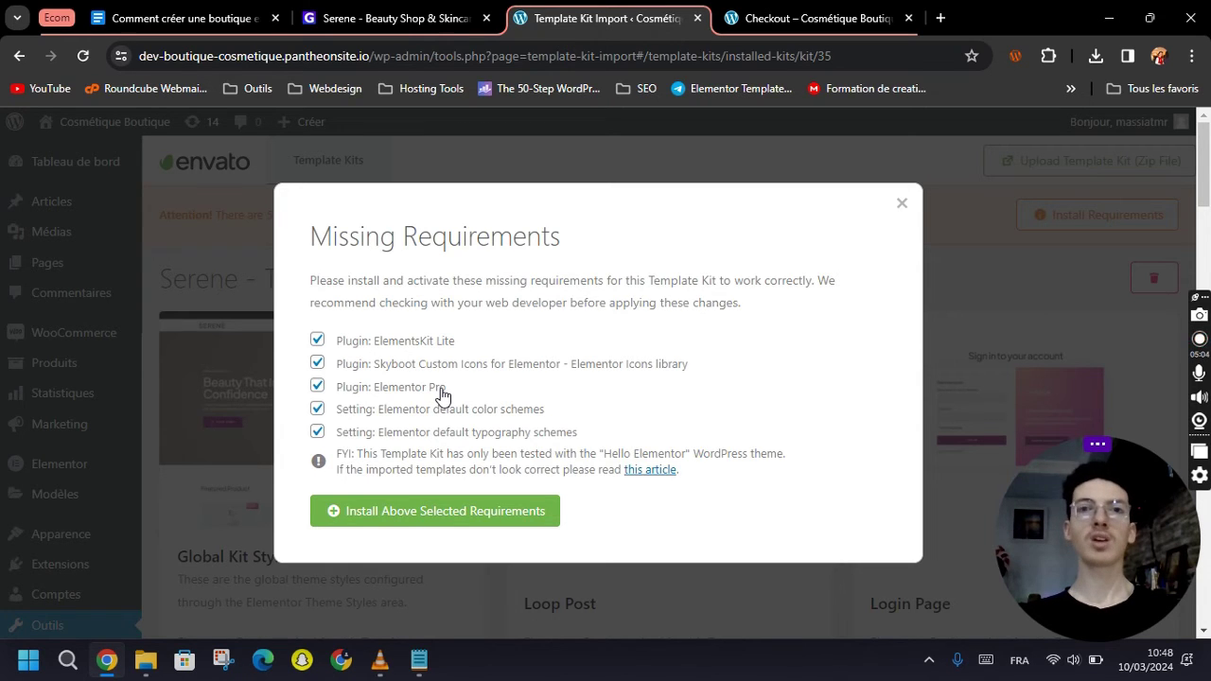
{"action": "left_click", "coordinate": [941, 18]}
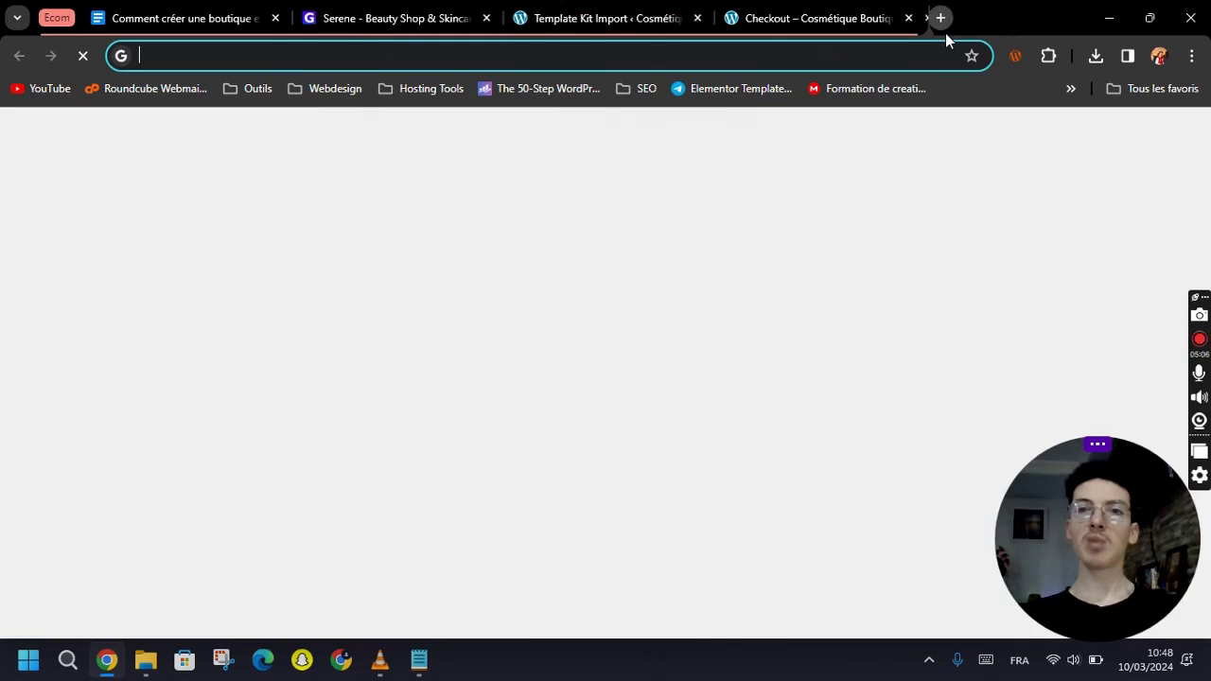
{"action": "type", "text": "elementor "}
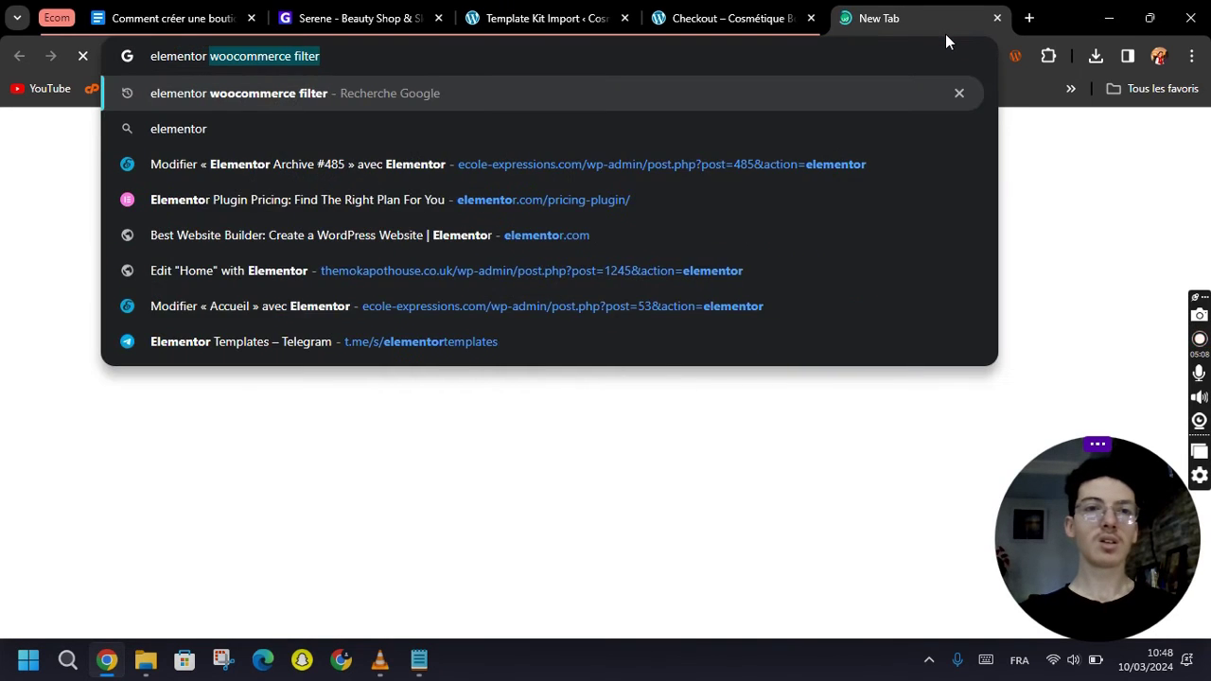
{"action": "type", "text": "pricing"}
{"action": "key", "text": "Down"}
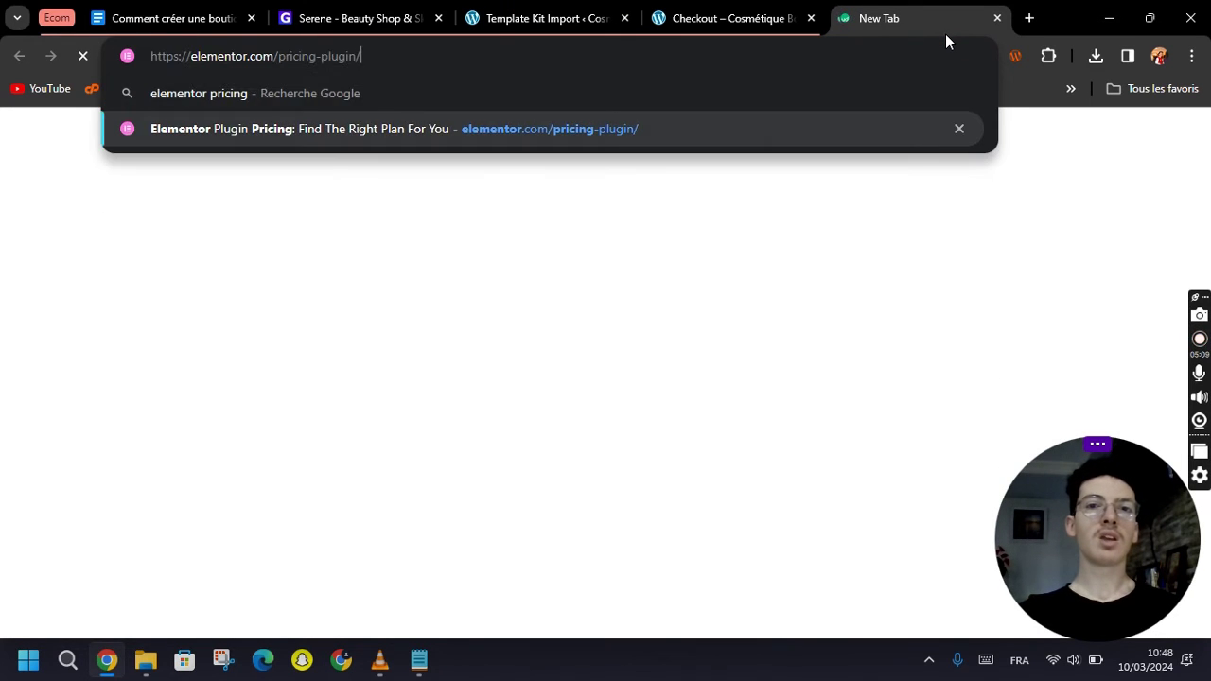
{"action": "key", "text": "Return"}
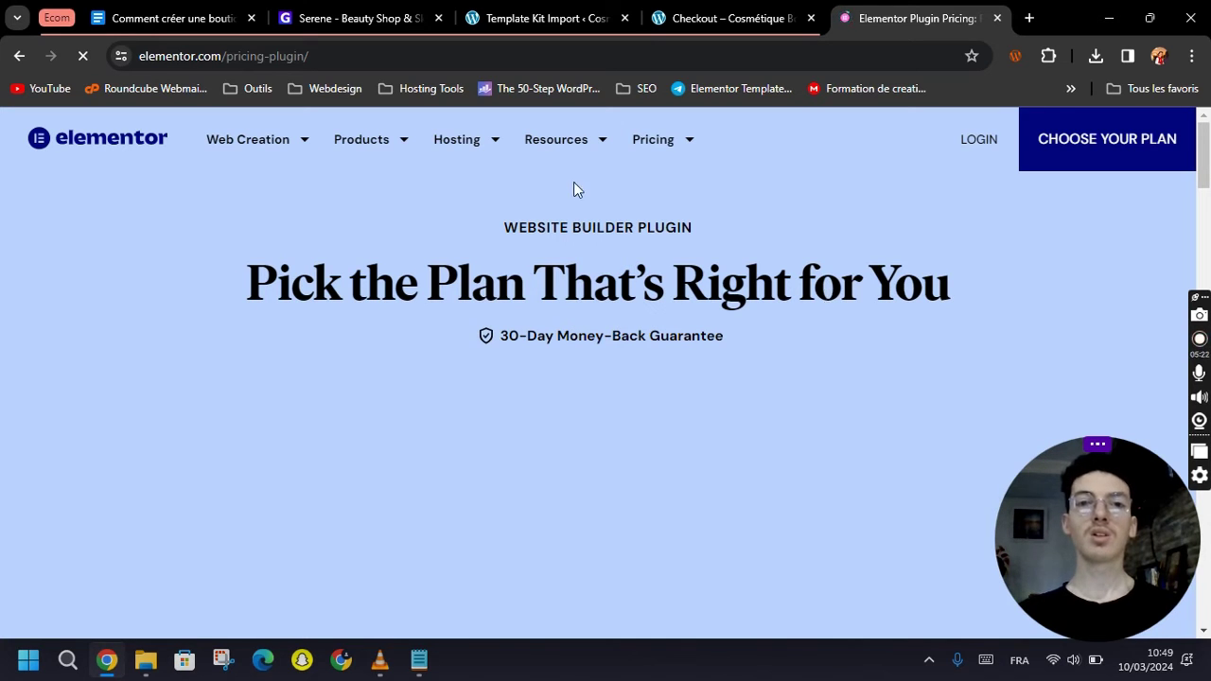
{"action": "scroll", "coordinate": [631, 359], "scroll_direction": "down", "scroll_amount": 5}
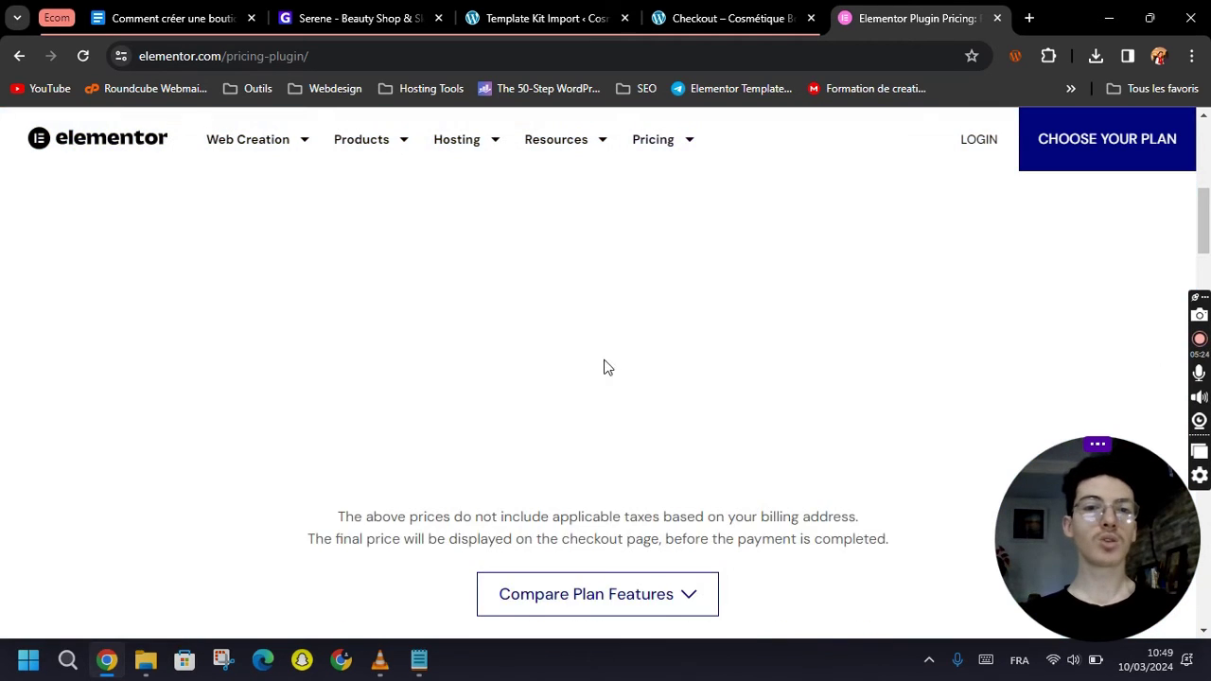
{"action": "scroll", "coordinate": [527, 397], "scroll_direction": "up", "scroll_amount": 3}
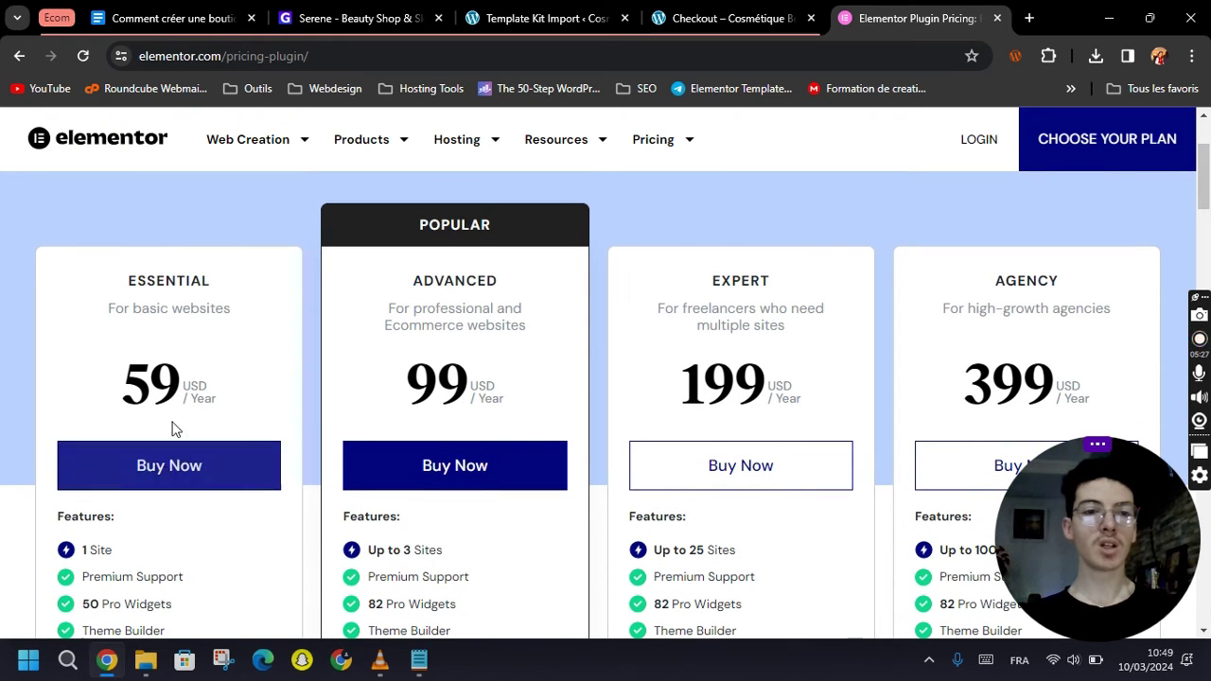
{"action": "scroll", "coordinate": [186, 415], "scroll_direction": "down", "scroll_amount": 2}
{"action": "scroll", "coordinate": [186, 408], "scroll_direction": "up", "scroll_amount": 2}
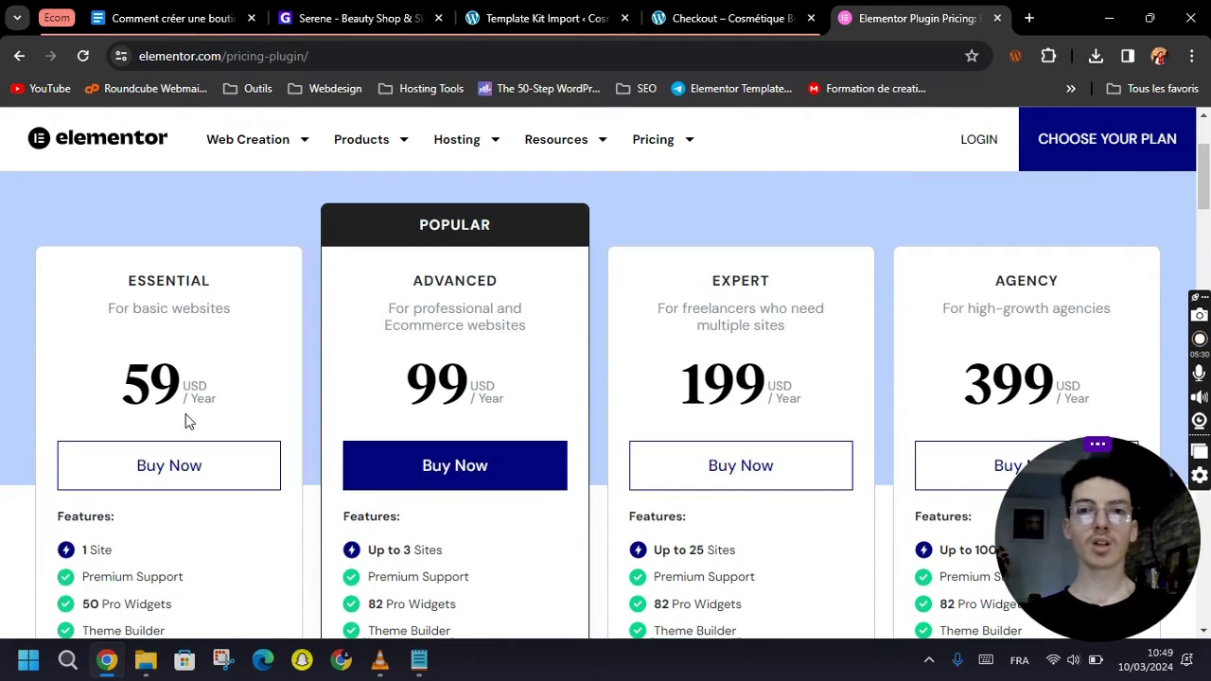
{"action": "scroll", "coordinate": [846, 300], "scroll_direction": "down", "scroll_amount": 1}
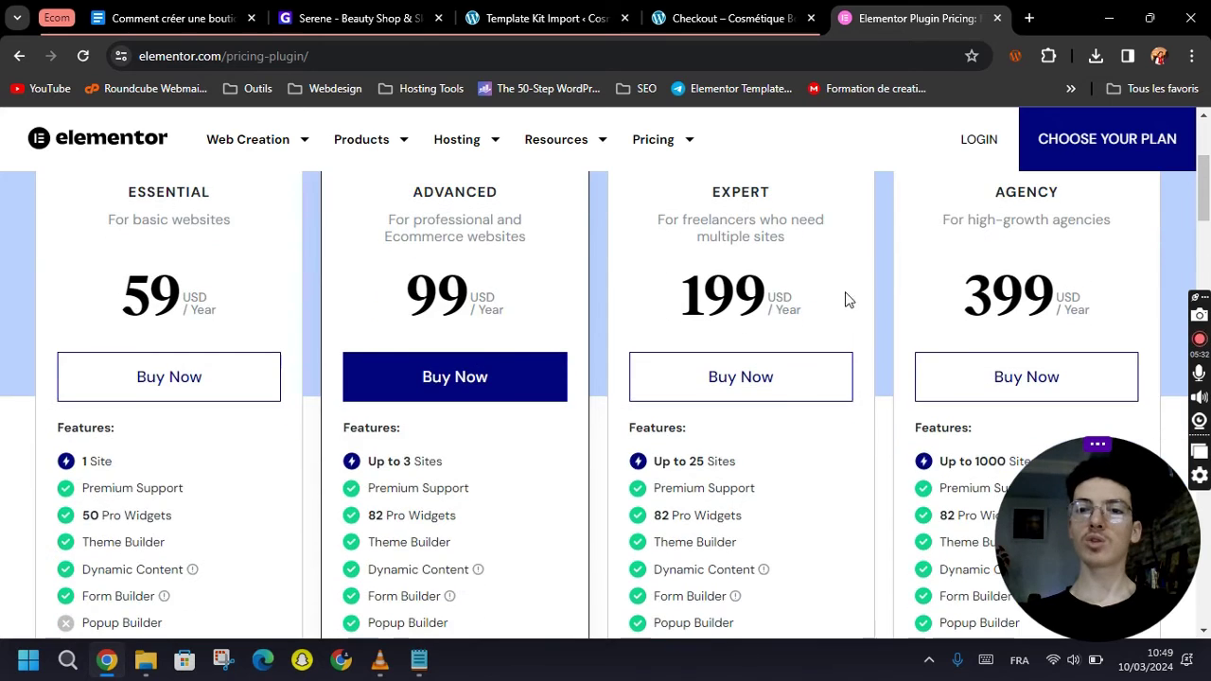
{"action": "scroll", "coordinate": [864, 319], "scroll_direction": "up", "scroll_amount": 1}
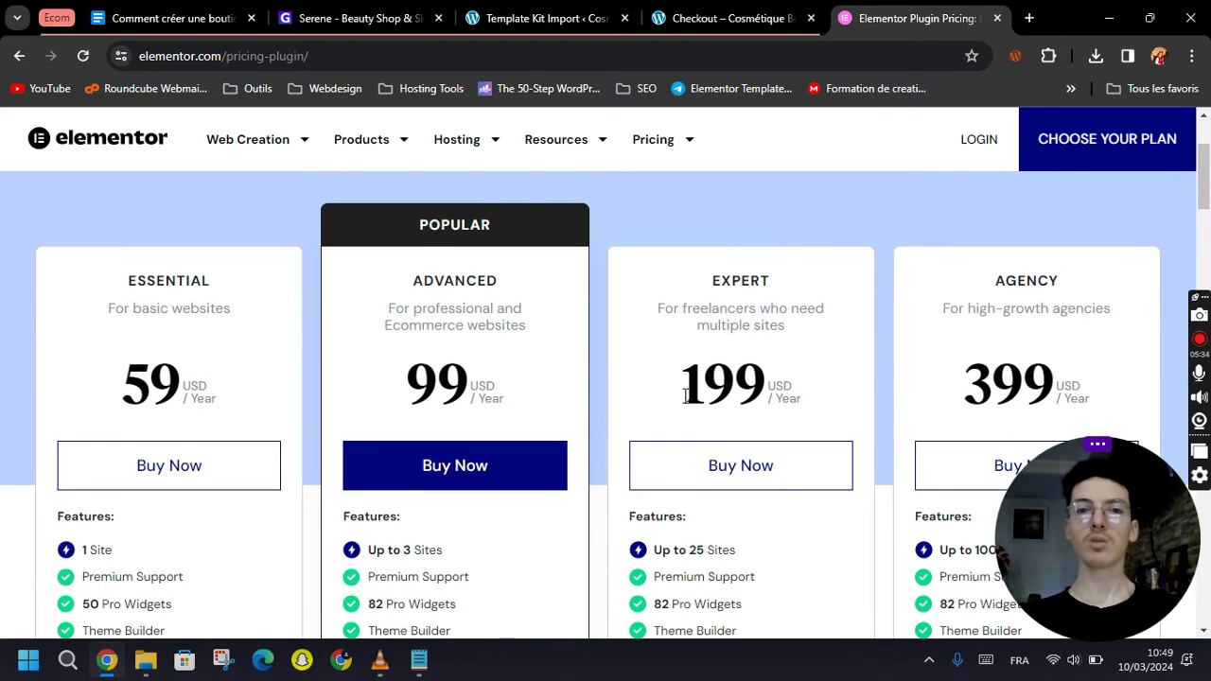
{"action": "double_click", "coordinate": [694, 550]}
{"action": "left_click", "coordinate": [749, 558]}
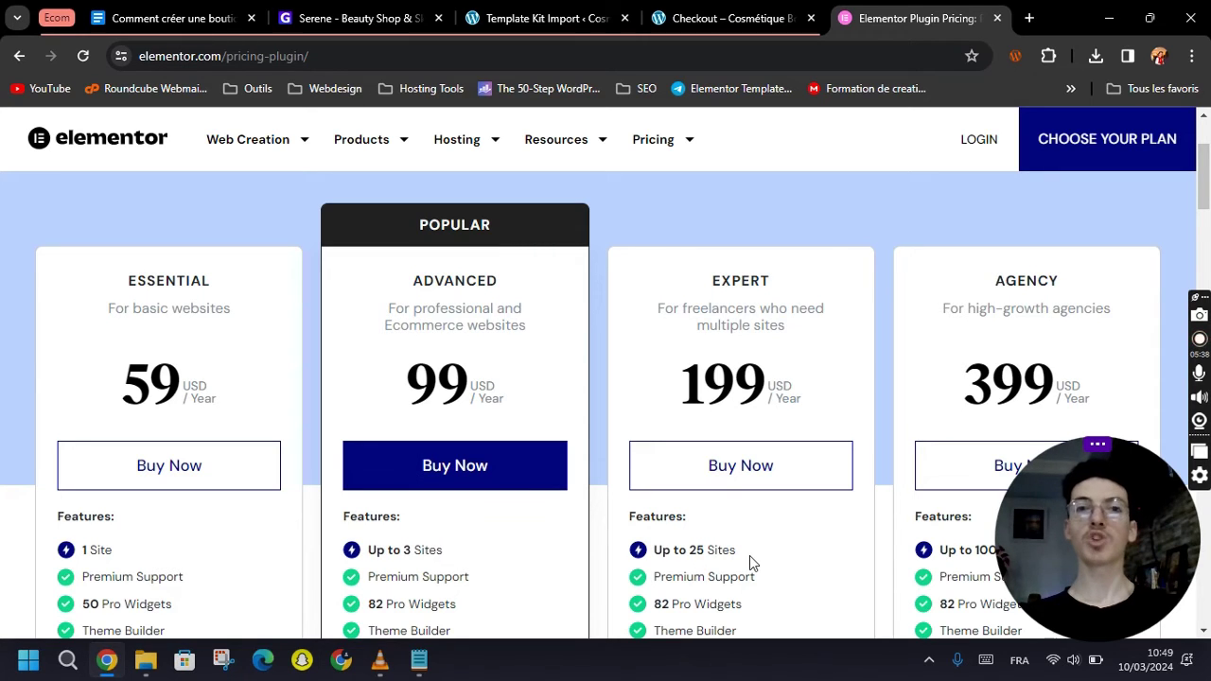
{"action": "double_click", "coordinate": [694, 549]}
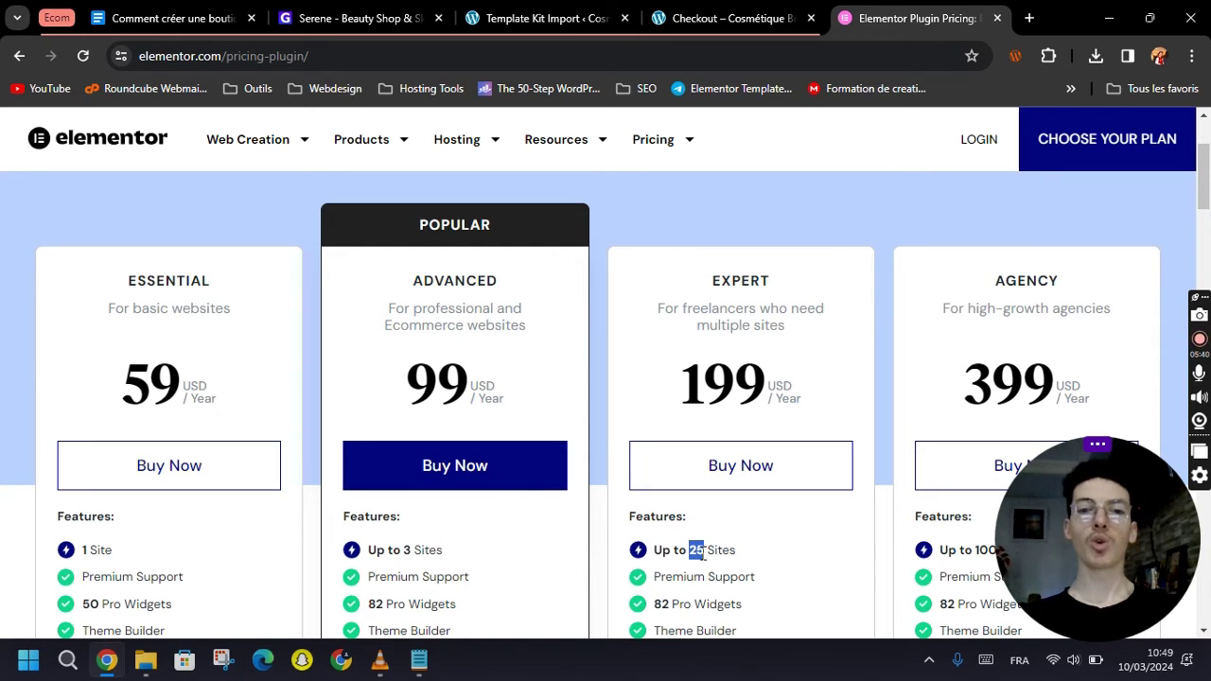
{"action": "left_click", "coordinate": [736, 556]}
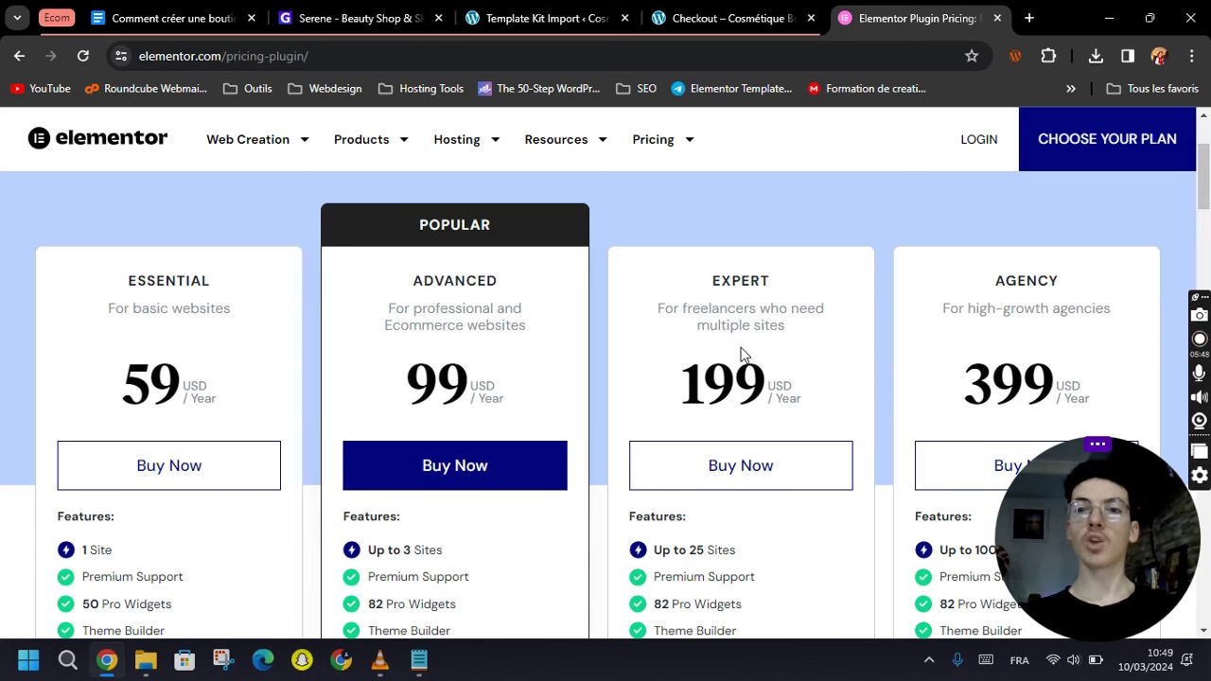
{"action": "scroll", "coordinate": [757, 354], "scroll_direction": "down", "scroll_amount": 2}
{"action": "scroll", "coordinate": [819, 391], "scroll_direction": "up", "scroll_amount": 1}
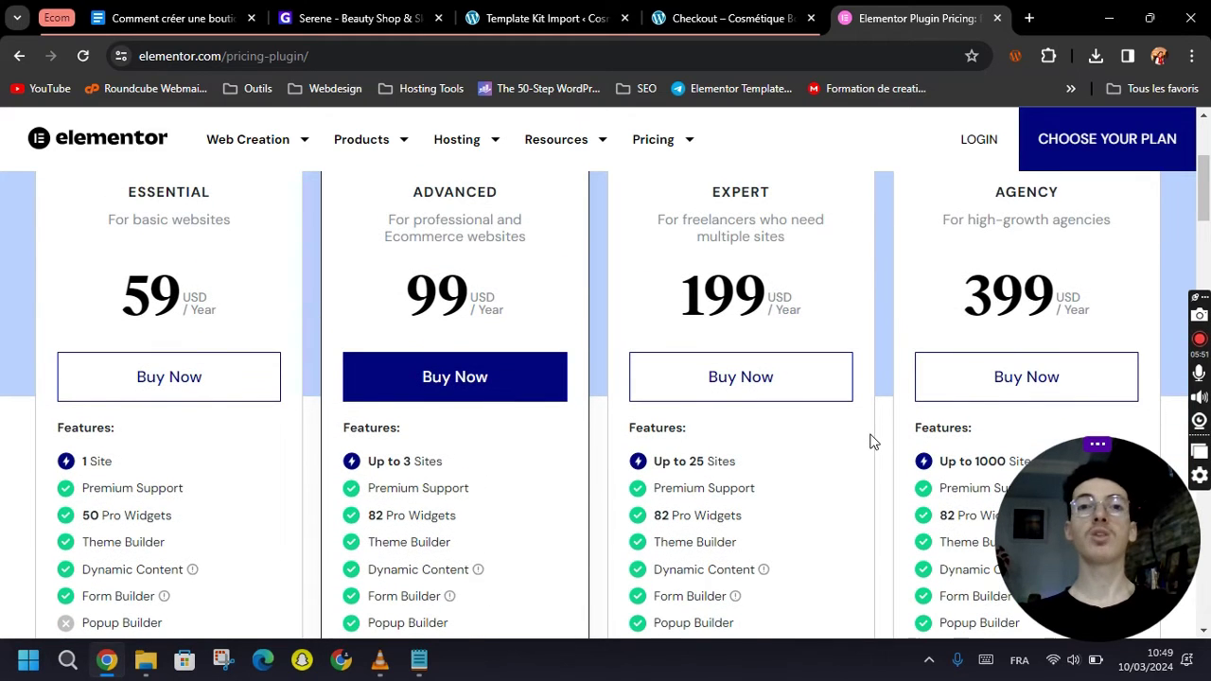
{"action": "scroll", "coordinate": [899, 462], "scroll_direction": "down", "scroll_amount": 1}
{"action": "scroll", "coordinate": [894, 448], "scroll_direction": "up", "scroll_amount": 1}
{"action": "scroll", "coordinate": [891, 450], "scroll_direction": "down", "scroll_amount": 1}
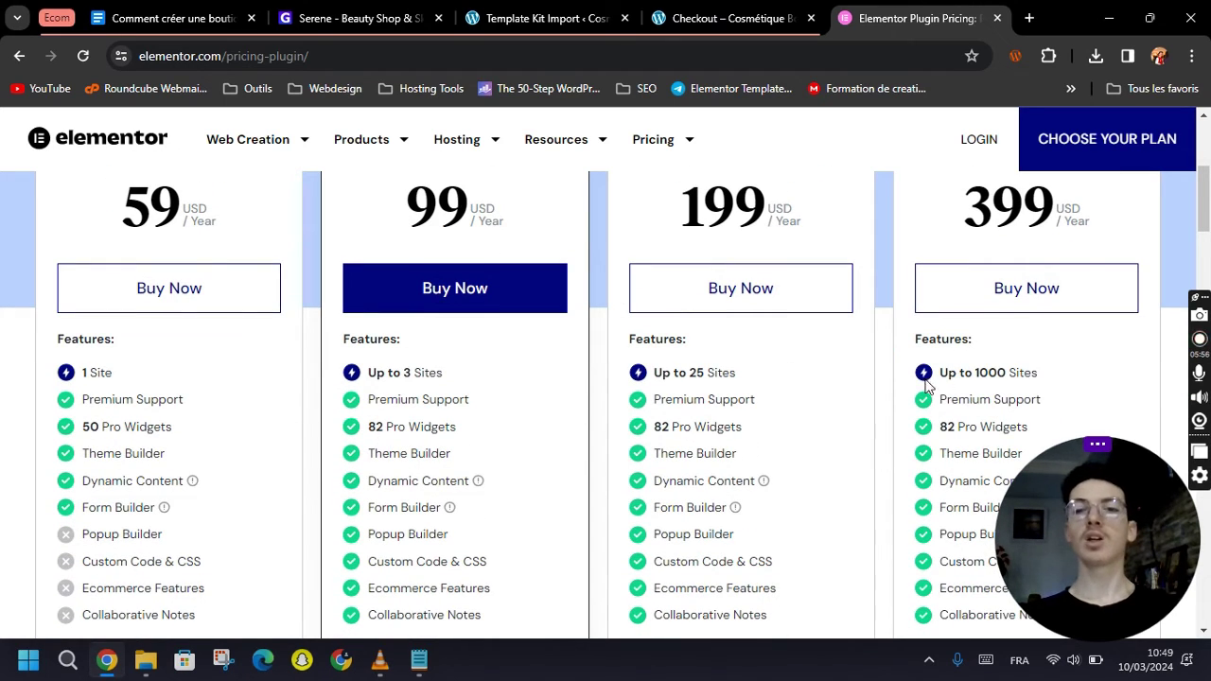
{"action": "scroll", "coordinate": [904, 424], "scroll_direction": "up", "scroll_amount": 2}
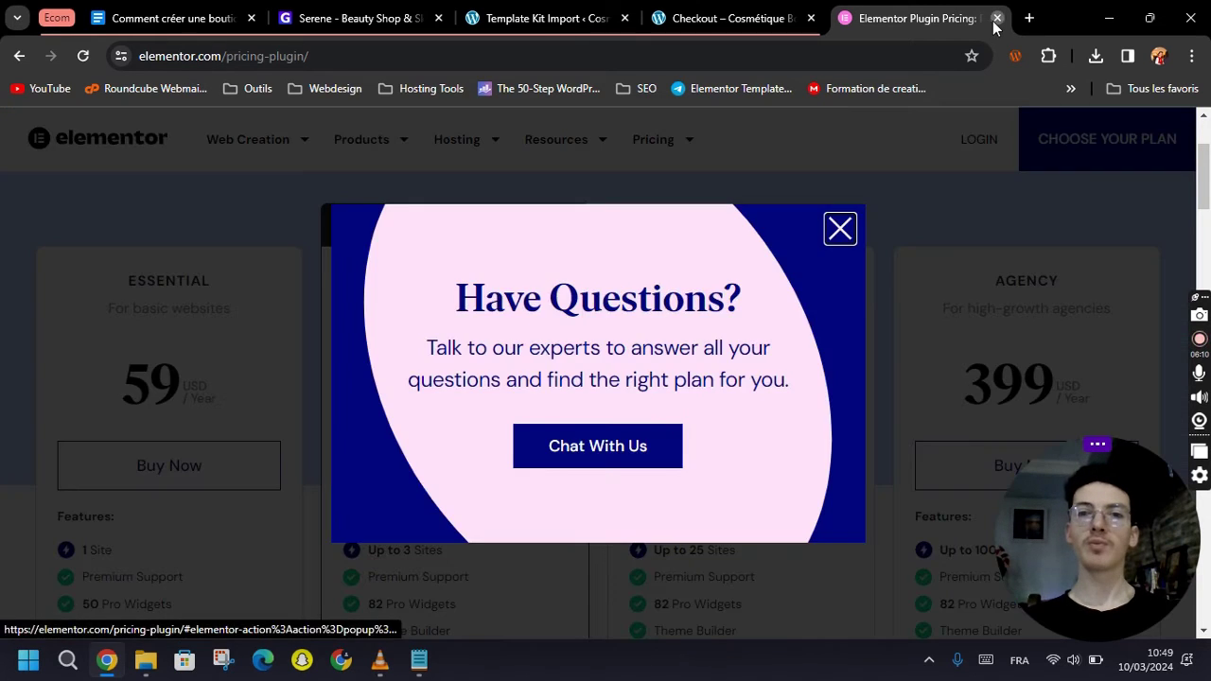
{"action": "left_click", "coordinate": [997, 18]}
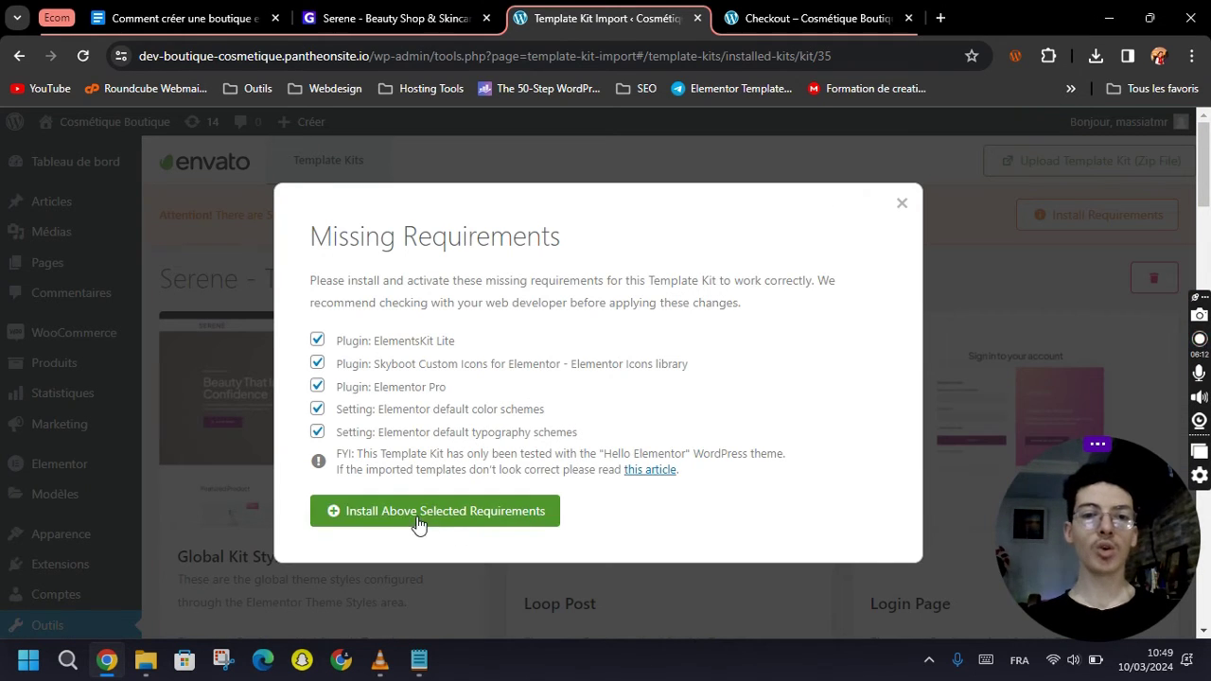
Install the selected kit requirements, then go to the installed plugins list.
{"action": "left_click", "coordinate": [387, 515]}
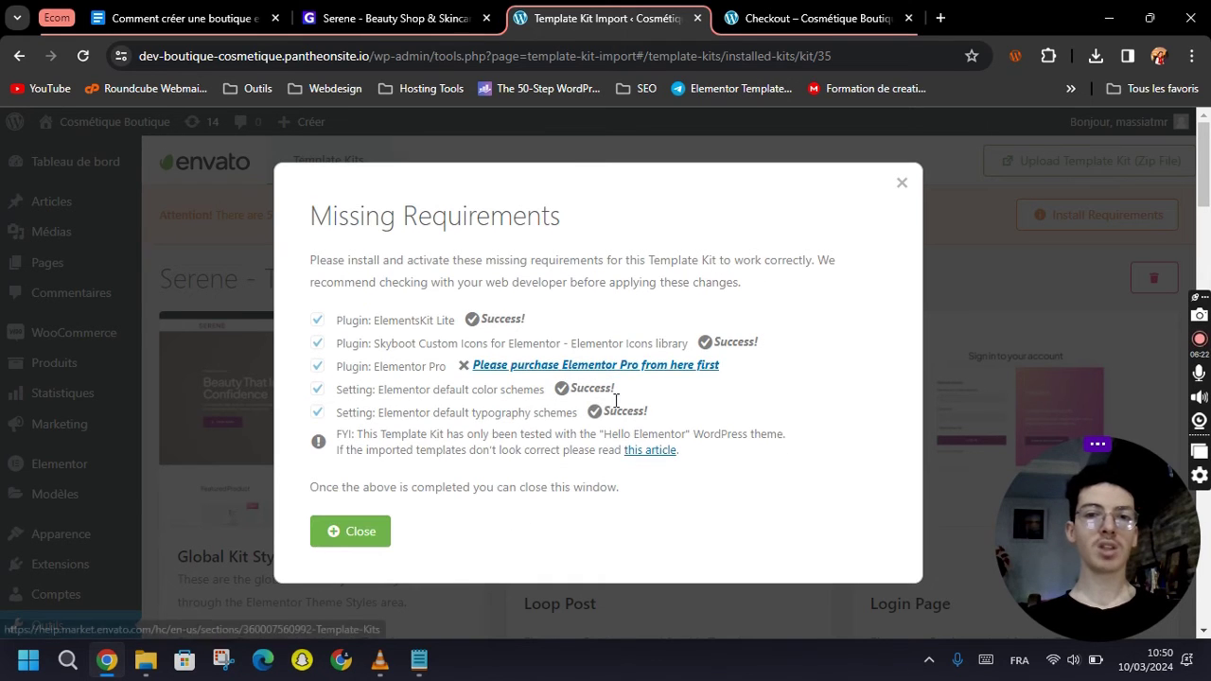
{"action": "left_click", "coordinate": [348, 531]}
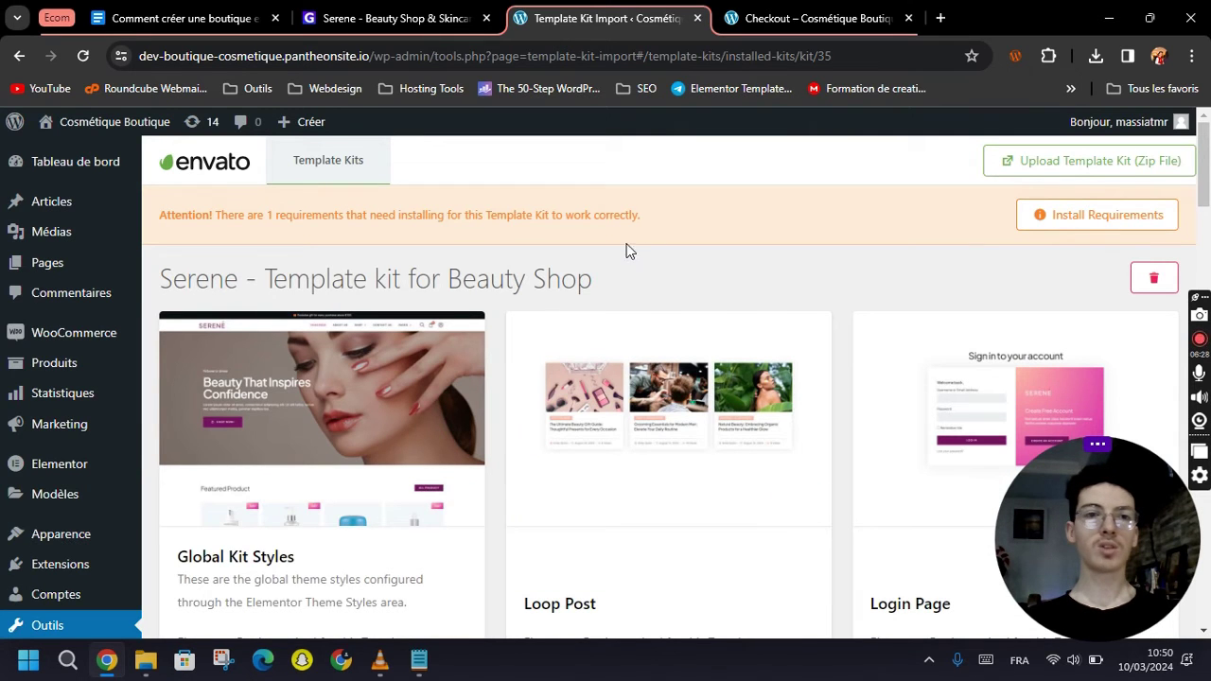
{"action": "left_click", "coordinate": [61, 565]}
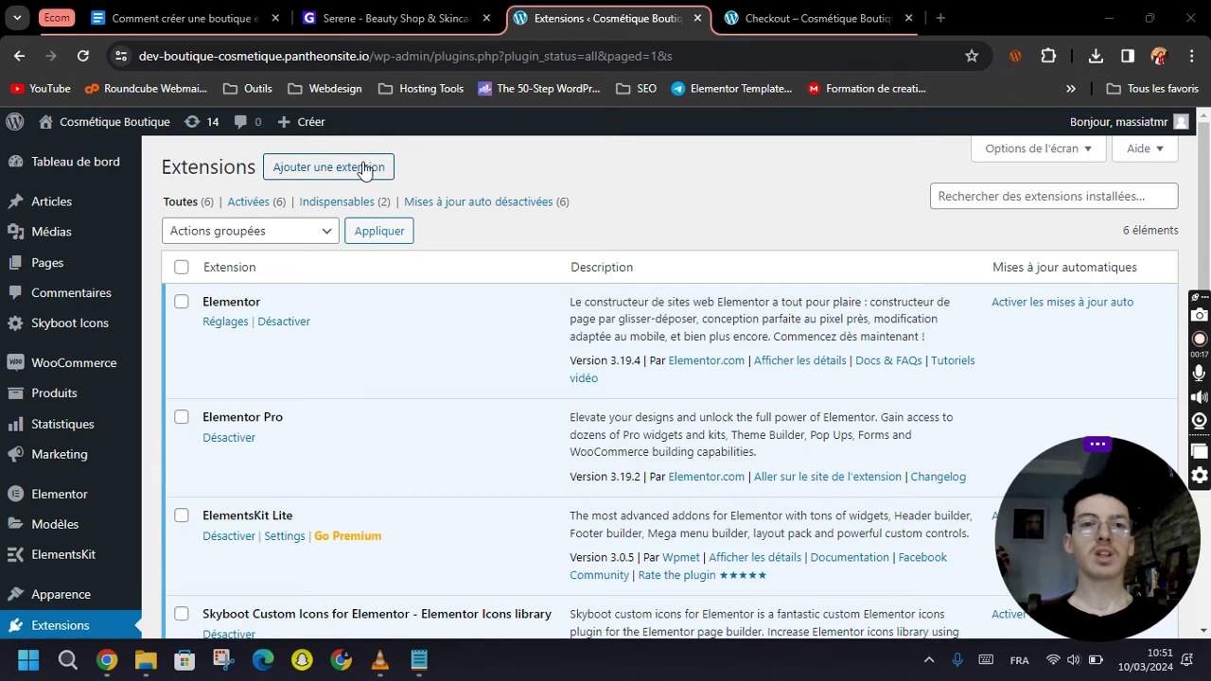
Bring up the Add New plugin page and its zip upload option.
{"action": "left_click", "coordinate": [316, 171]}
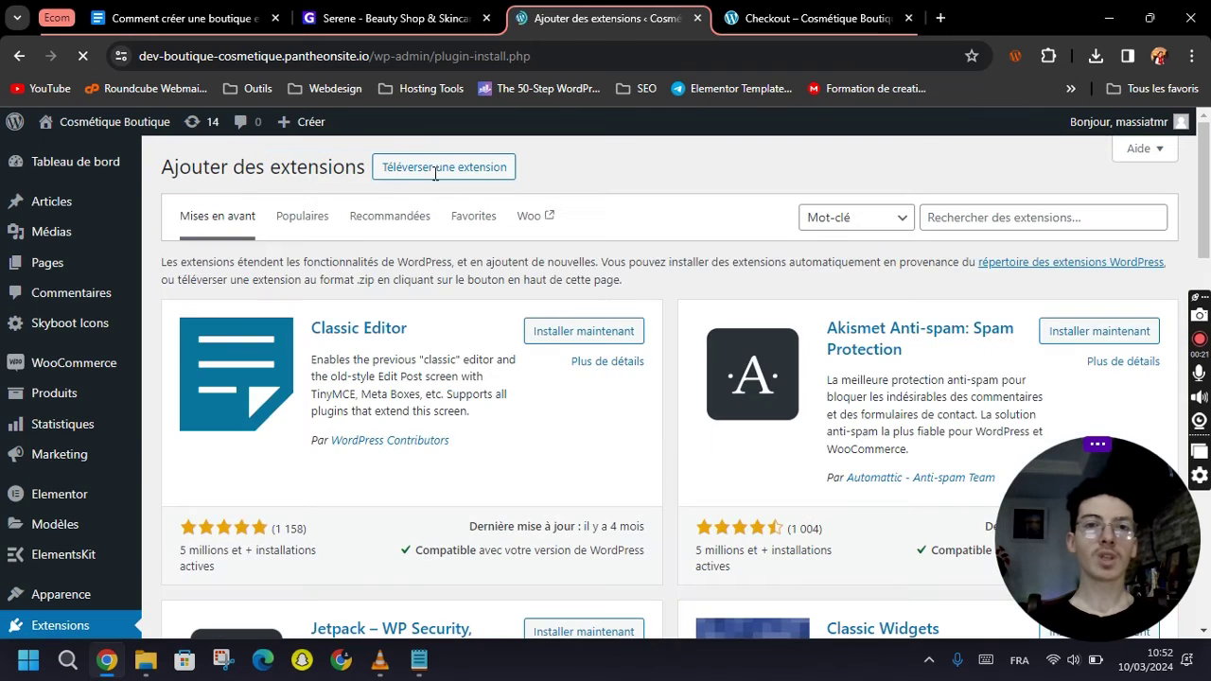
{"action": "left_click", "coordinate": [437, 177]}
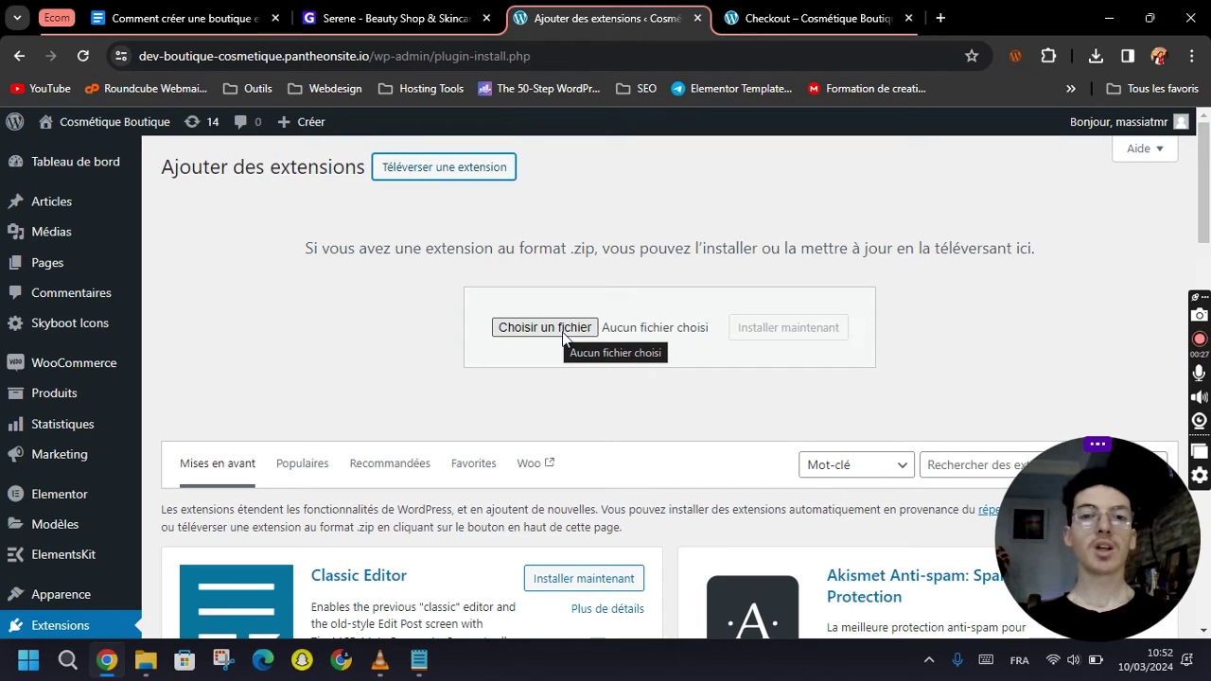
{"action": "left_click", "coordinate": [673, 383]}
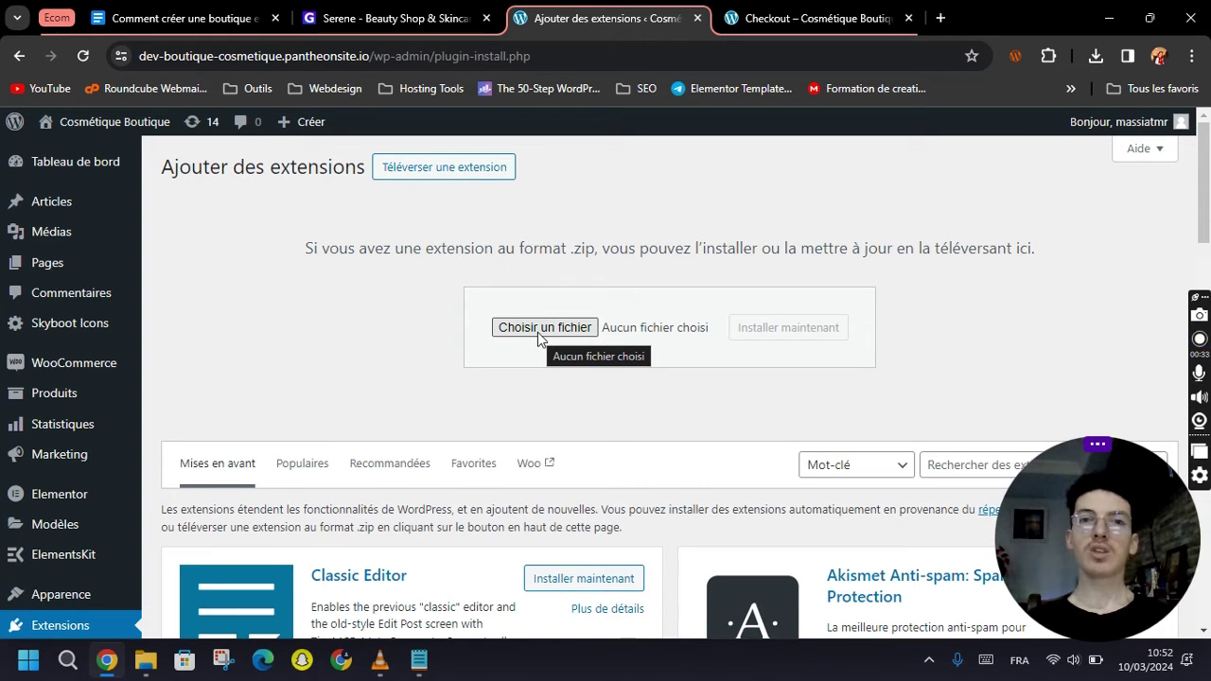
{"action": "scroll", "coordinate": [335, 397], "scroll_direction": "down", "scroll_amount": 2}
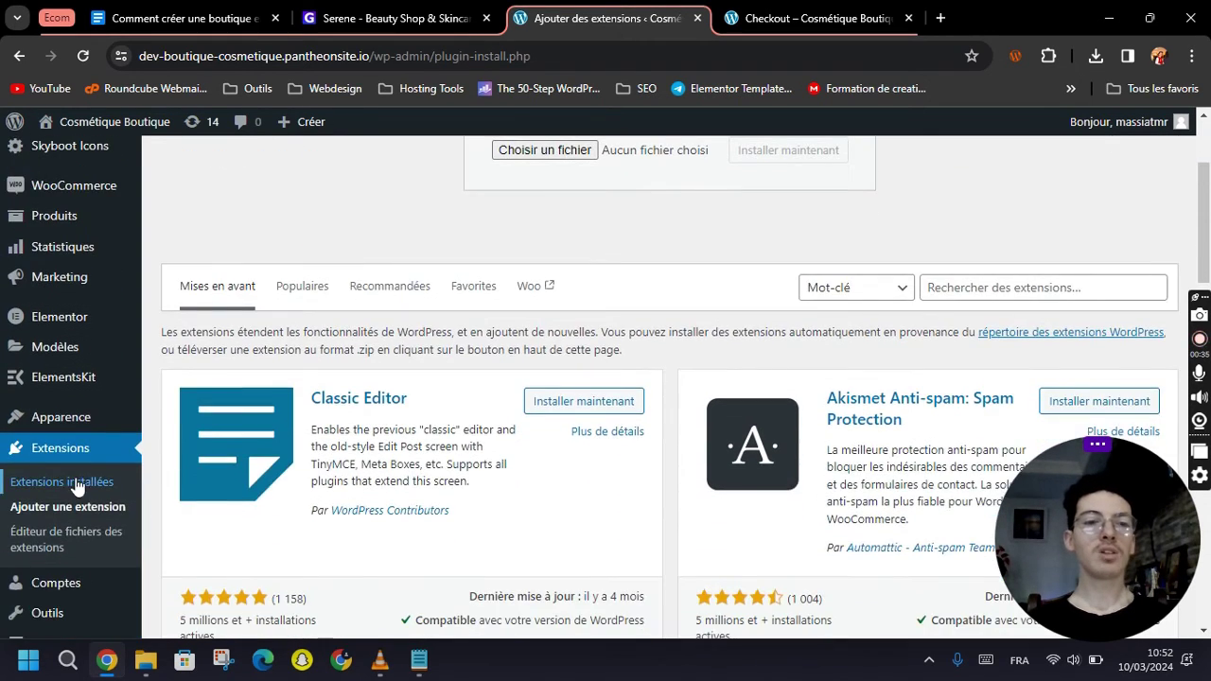
Review the six active installed plugins, then go to the list of all pages.
{"action": "left_click", "coordinate": [56, 482]}
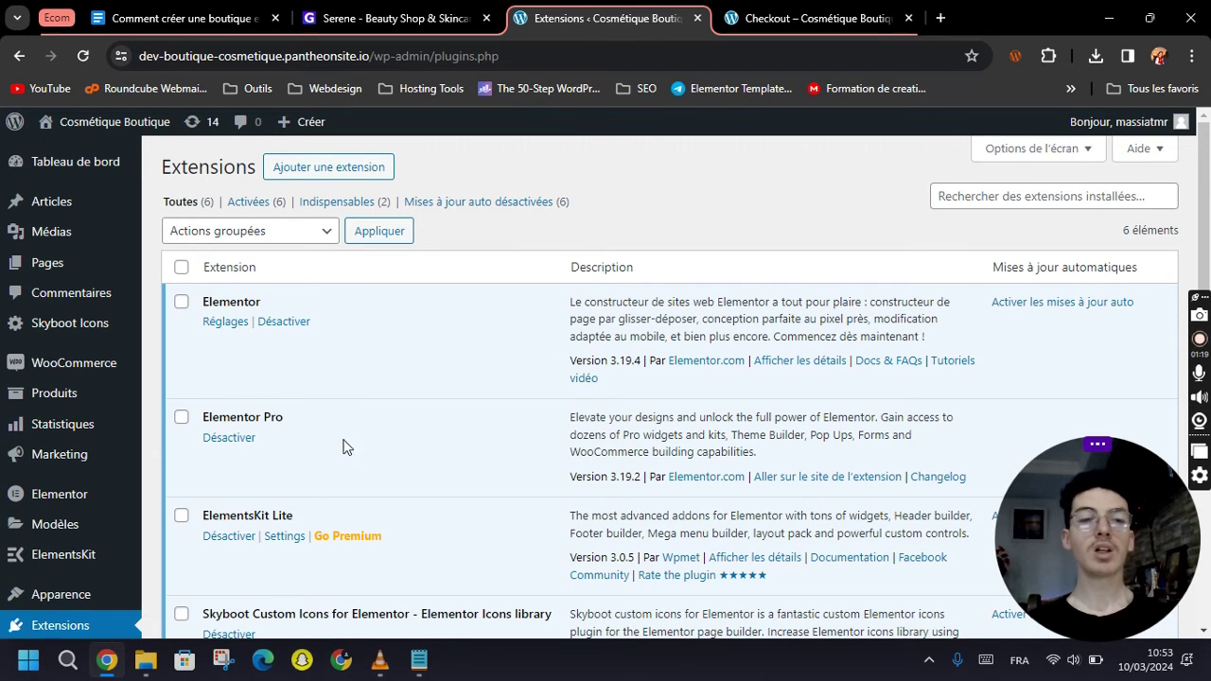
{"action": "scroll", "coordinate": [347, 416], "scroll_direction": "down", "scroll_amount": 4}
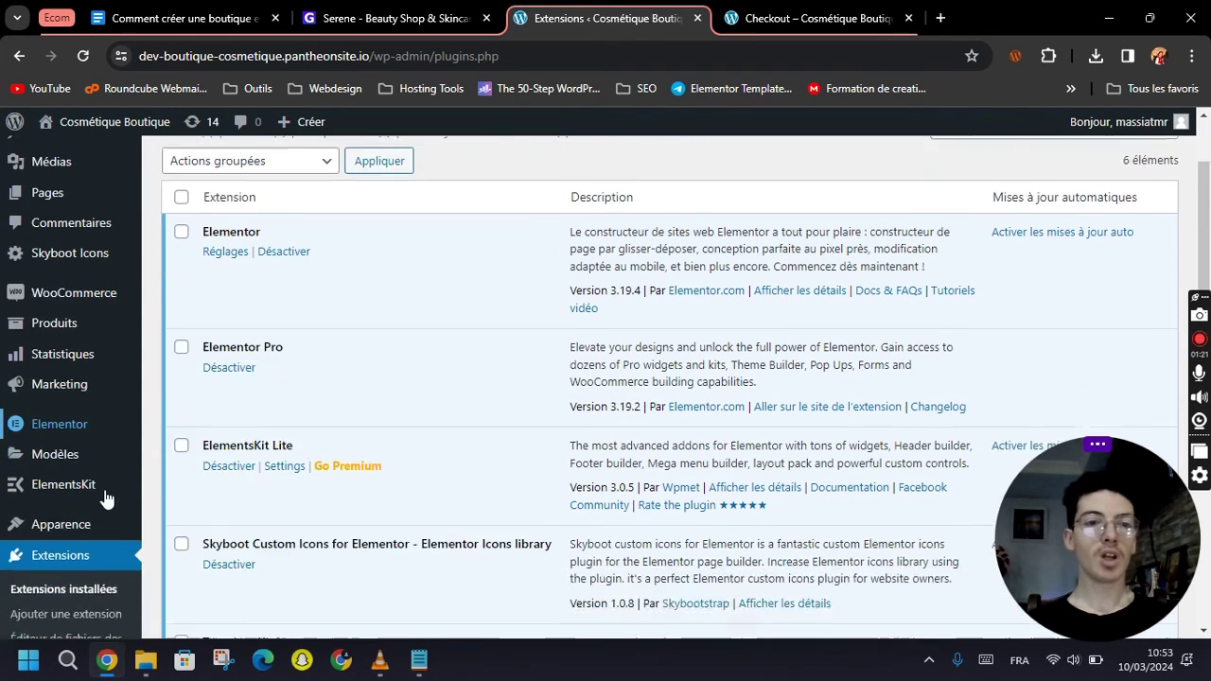
{"action": "mouse_move", "coordinate": [80, 579]}
{"action": "mouse_move", "coordinate": [54, 549]}
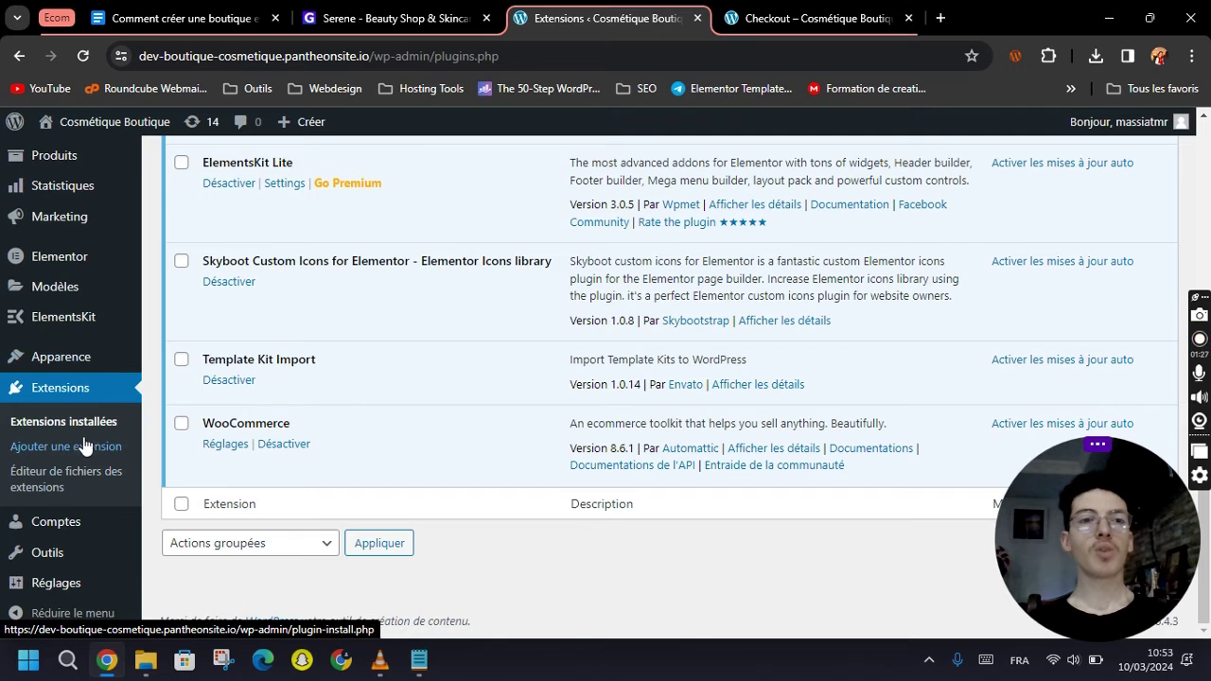
{"action": "scroll", "coordinate": [88, 450], "scroll_direction": "up", "scroll_amount": 4}
{"action": "mouse_move", "coordinate": [110, 445]}
{"action": "mouse_move", "coordinate": [79, 270]}
{"action": "left_click", "coordinate": [186, 272]}
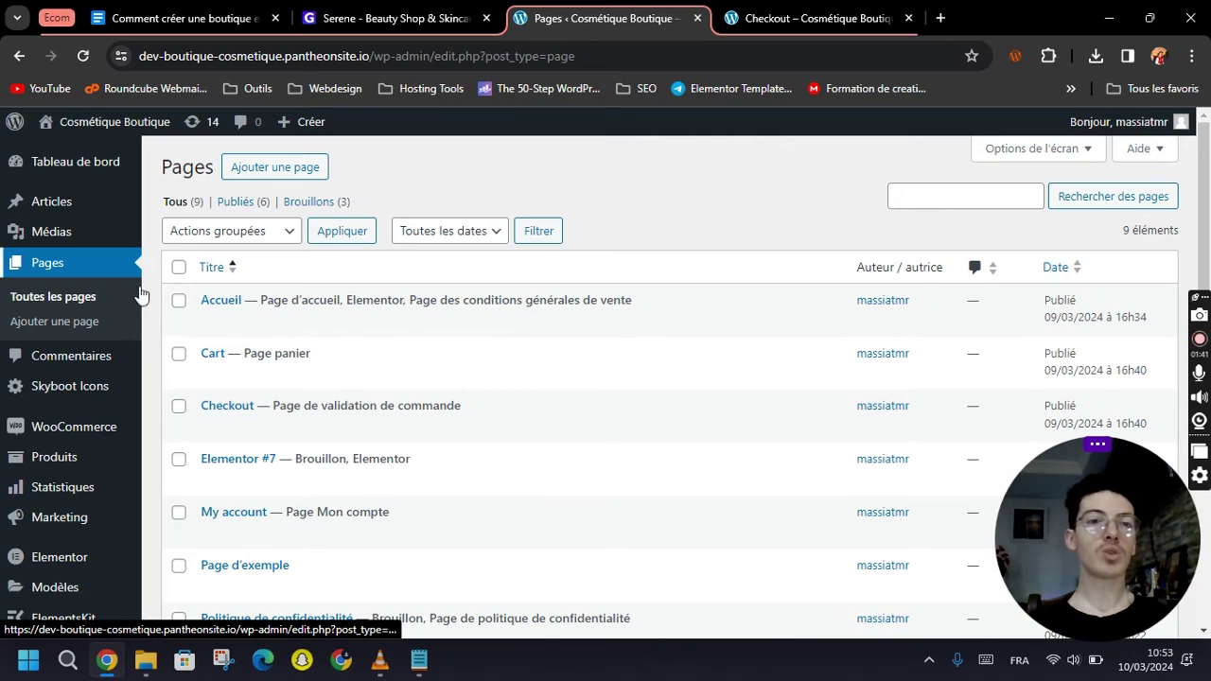
Edit Accueil in Elementor and delete its welcome heading and shampoo image section.
{"action": "left_click", "coordinate": [532, 327]}
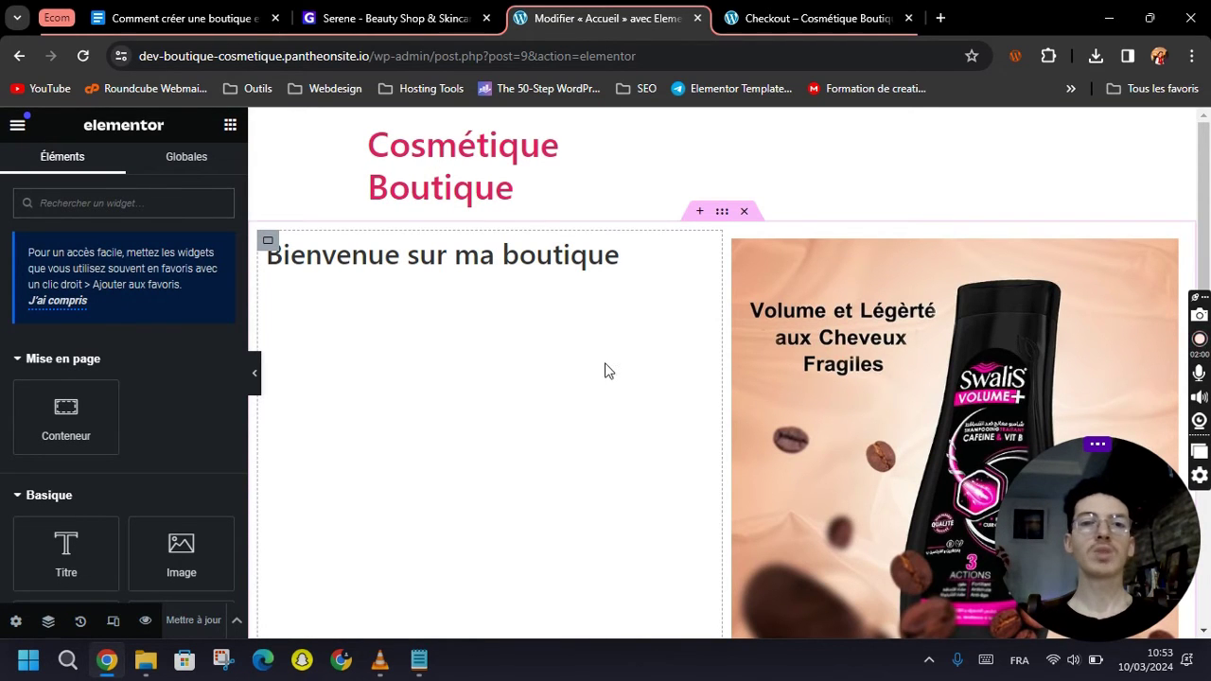
{"action": "scroll", "coordinate": [600, 368], "scroll_direction": "down", "scroll_amount": 1}
{"action": "scroll", "coordinate": [558, 378], "scroll_direction": "up", "scroll_amount": 1}
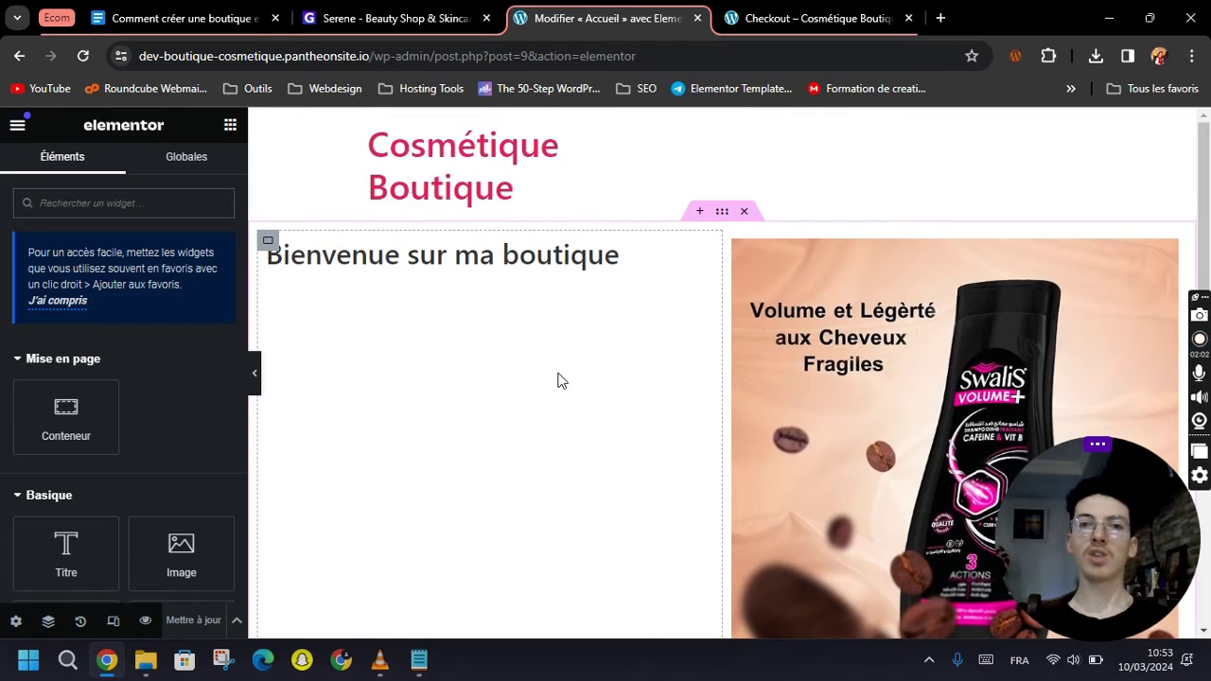
{"action": "left_click", "coordinate": [746, 214]}
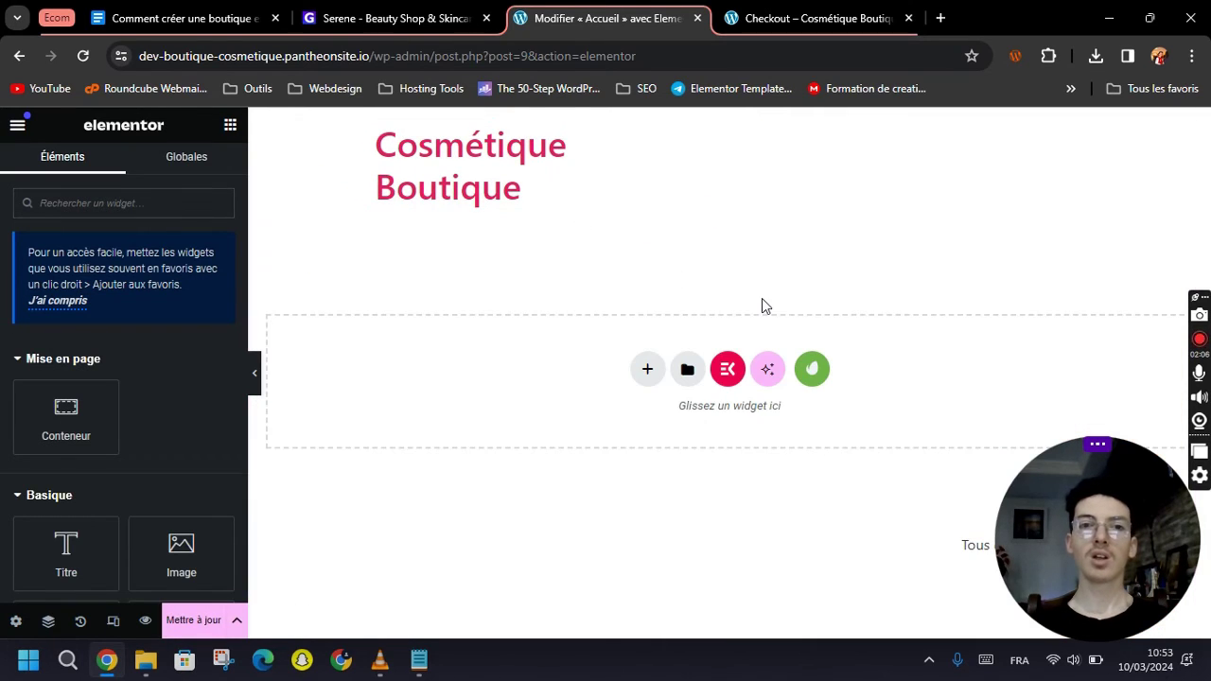
Insert the Serene kit's Global Kit Styles template into the Accueil page.
{"action": "left_click", "coordinate": [812, 373]}
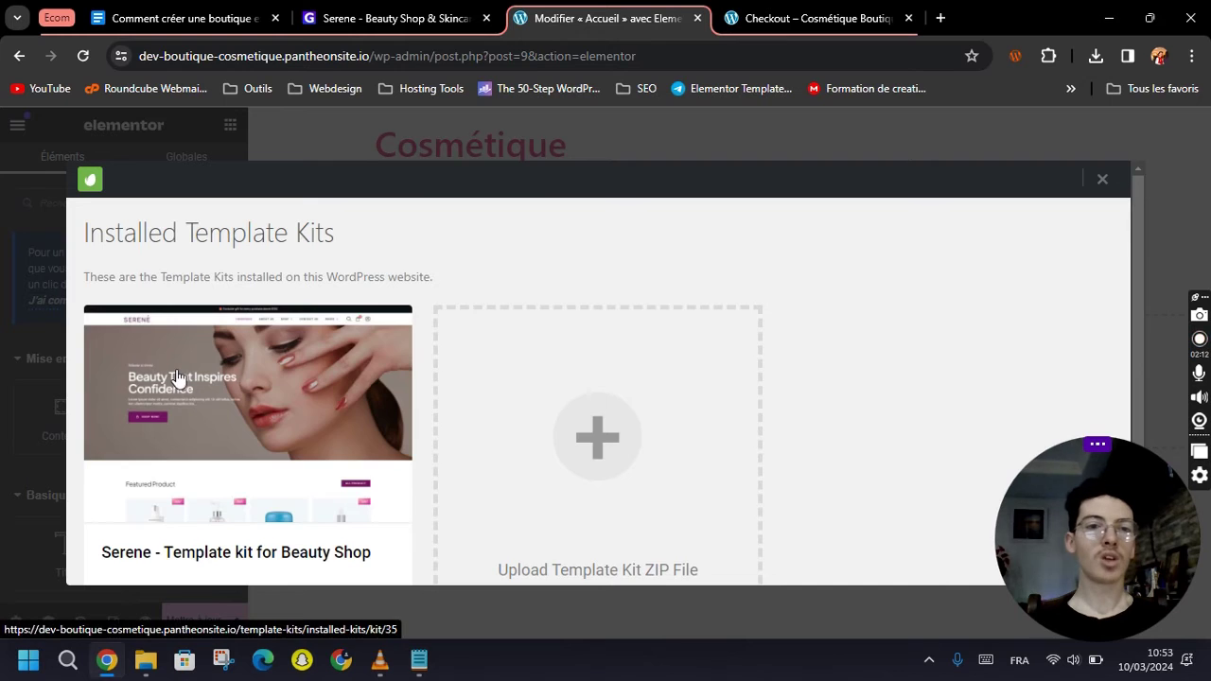
{"action": "left_click", "coordinate": [184, 380]}
{"action": "scroll", "coordinate": [254, 374], "scroll_direction": "down", "scroll_amount": 1}
{"action": "scroll", "coordinate": [257, 402], "scroll_direction": "down", "scroll_amount": 1}
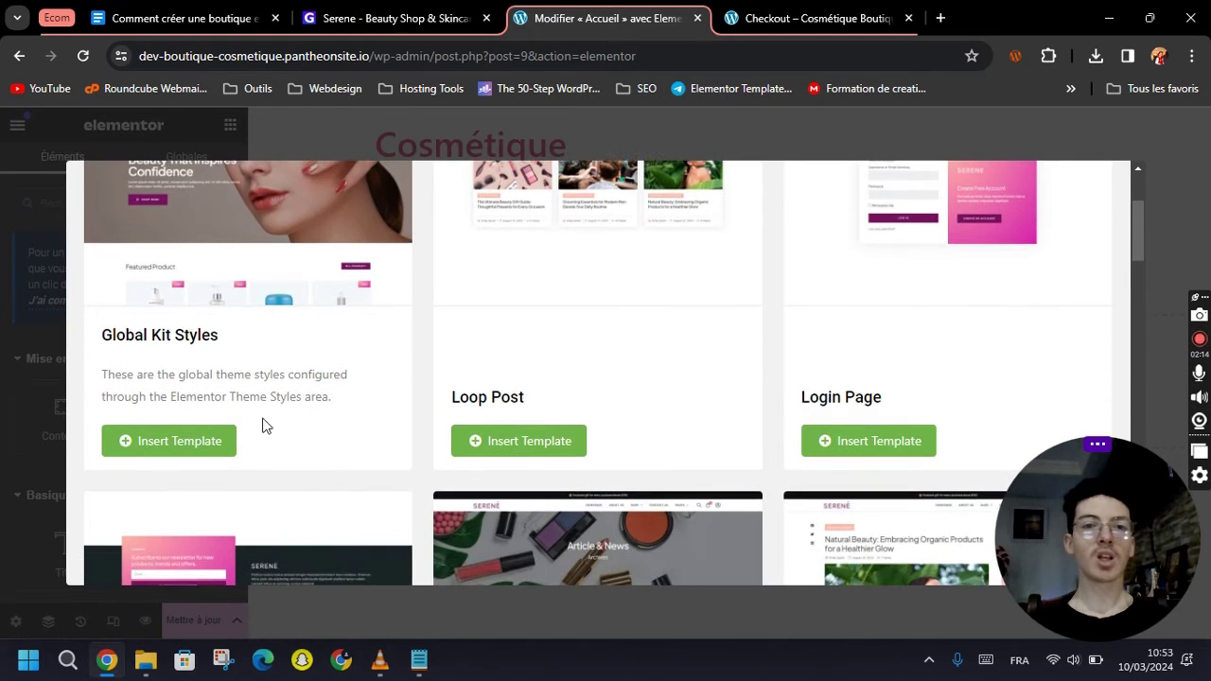
{"action": "scroll", "coordinate": [264, 445], "scroll_direction": "up", "scroll_amount": 1}
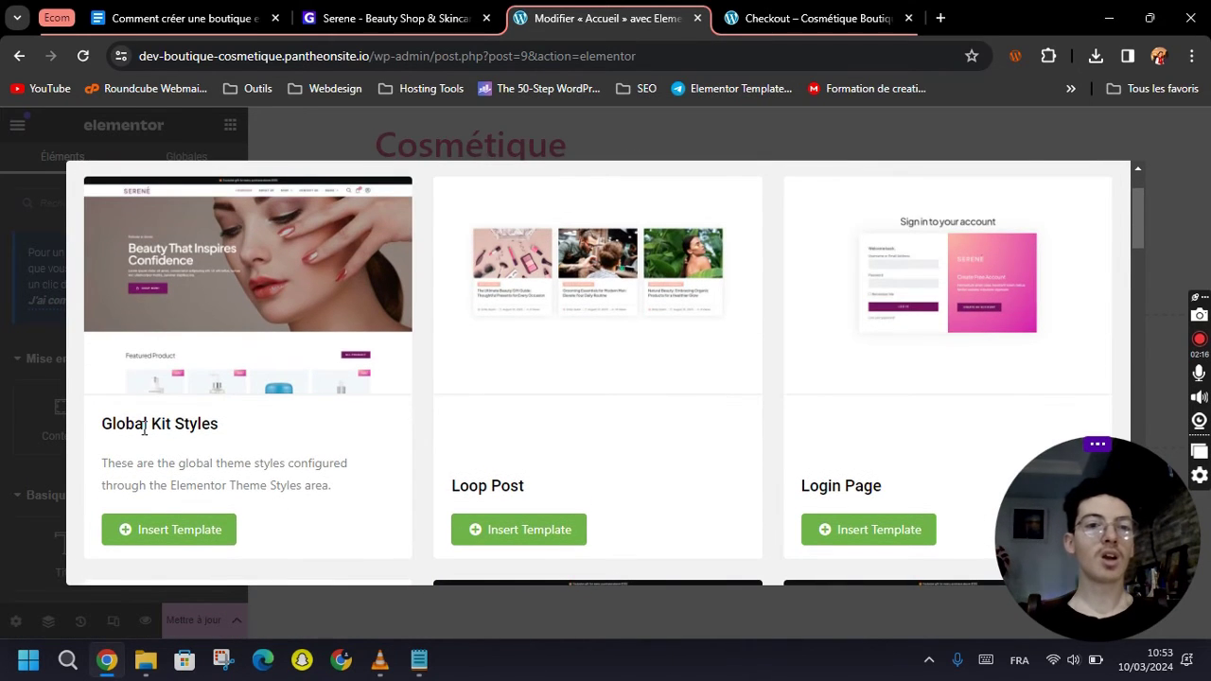
{"action": "scroll", "coordinate": [227, 436], "scroll_direction": "down", "scroll_amount": 1}
{"action": "scroll", "coordinate": [243, 438], "scroll_direction": "up", "scroll_amount": 1}
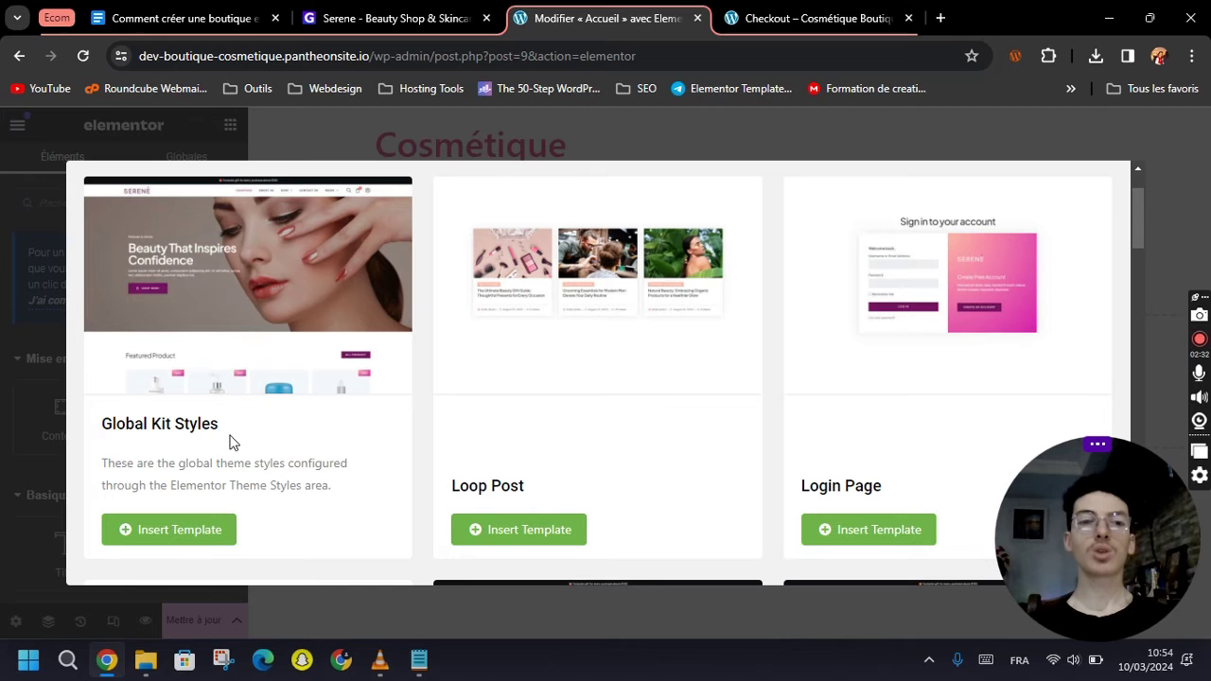
{"action": "left_click", "coordinate": [165, 535]}
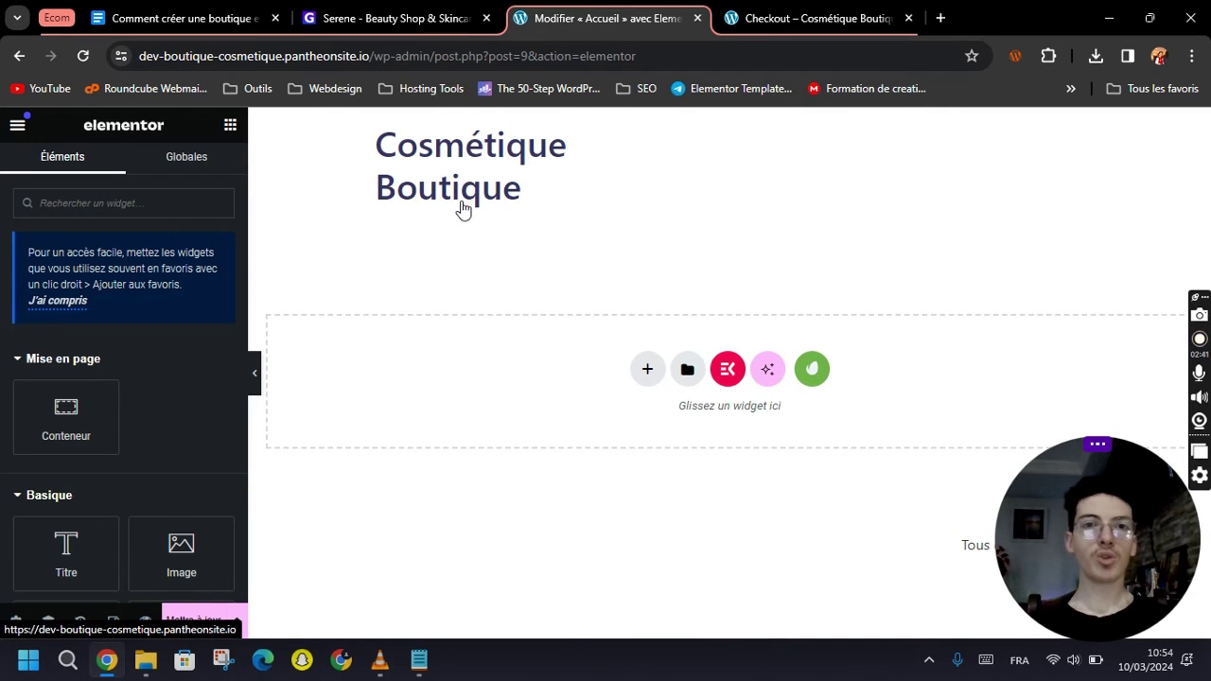
Insert the Serene Homepage template into the Accueil page.
{"action": "left_click", "coordinate": [817, 370]}
{"action": "left_click", "coordinate": [299, 384]}
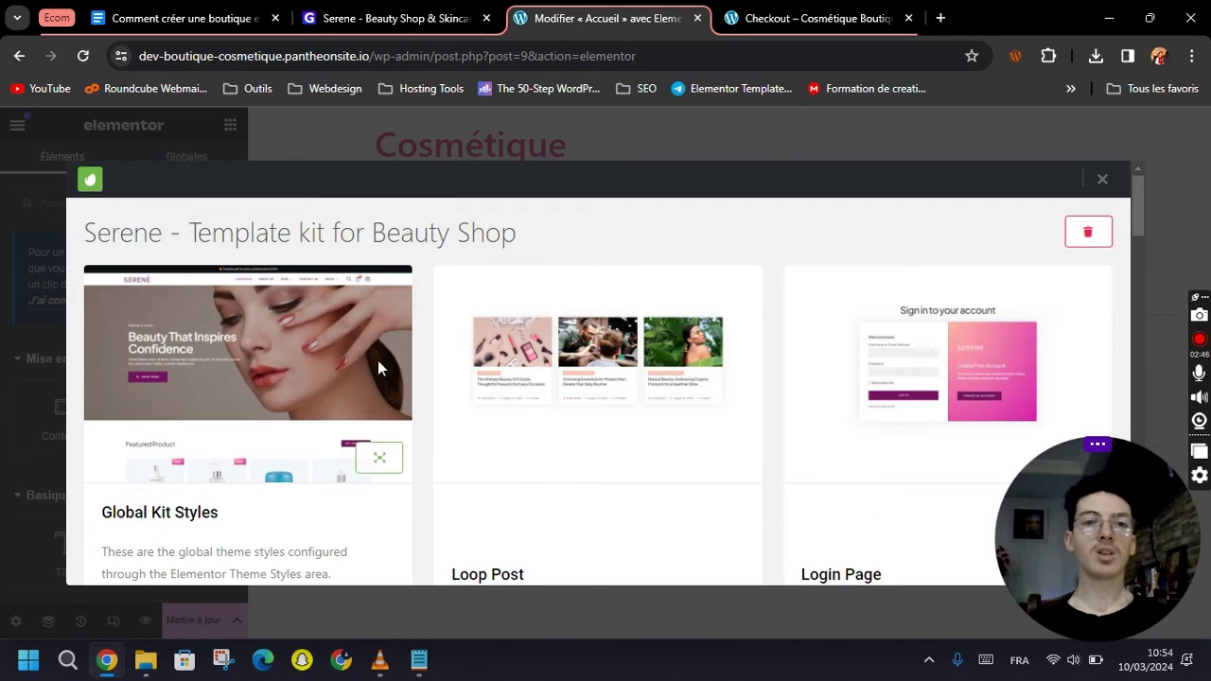
{"action": "scroll", "coordinate": [567, 346], "scroll_direction": "down", "scroll_amount": 3}
{"action": "scroll", "coordinate": [659, 277], "scroll_direction": "down", "scroll_amount": 3}
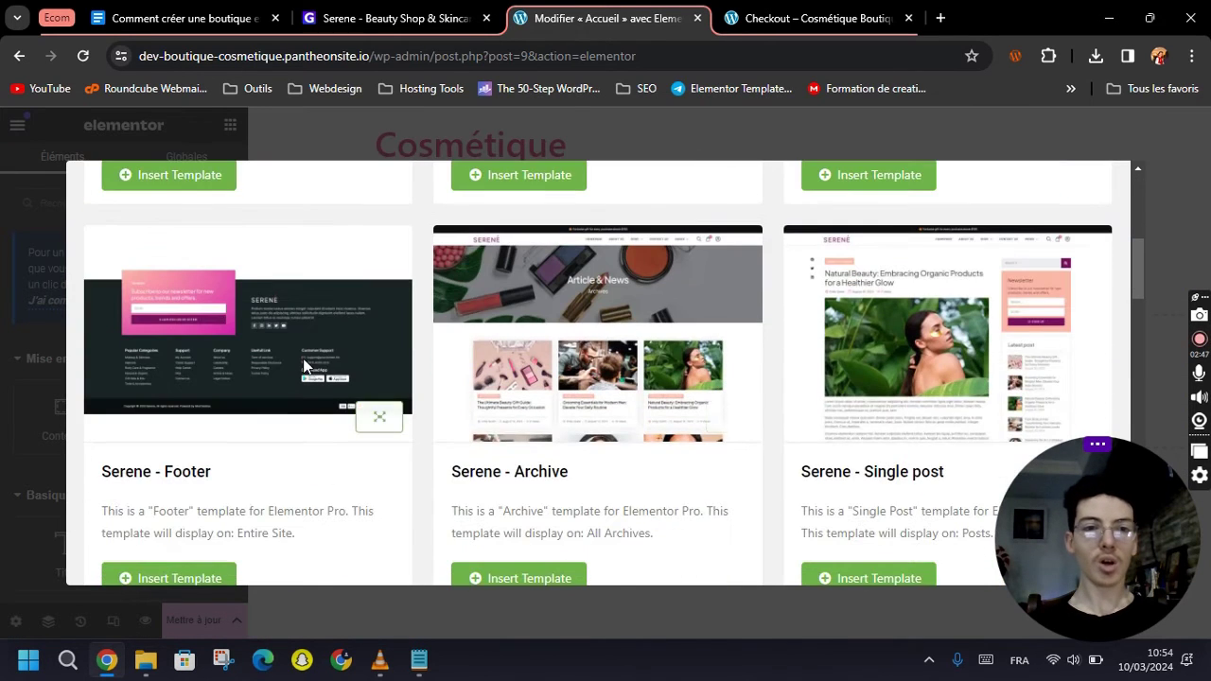
{"action": "scroll", "coordinate": [681, 343], "scroll_direction": "down", "scroll_amount": 4}
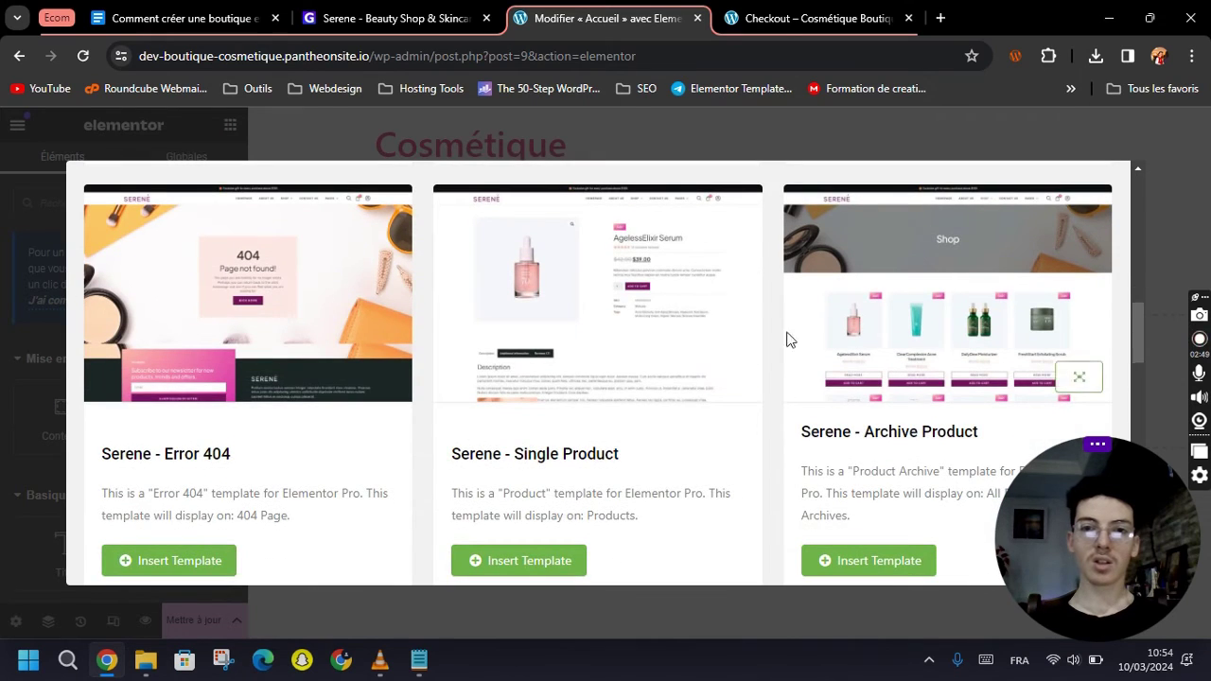
{"action": "scroll", "coordinate": [449, 350], "scroll_direction": "down", "scroll_amount": 5}
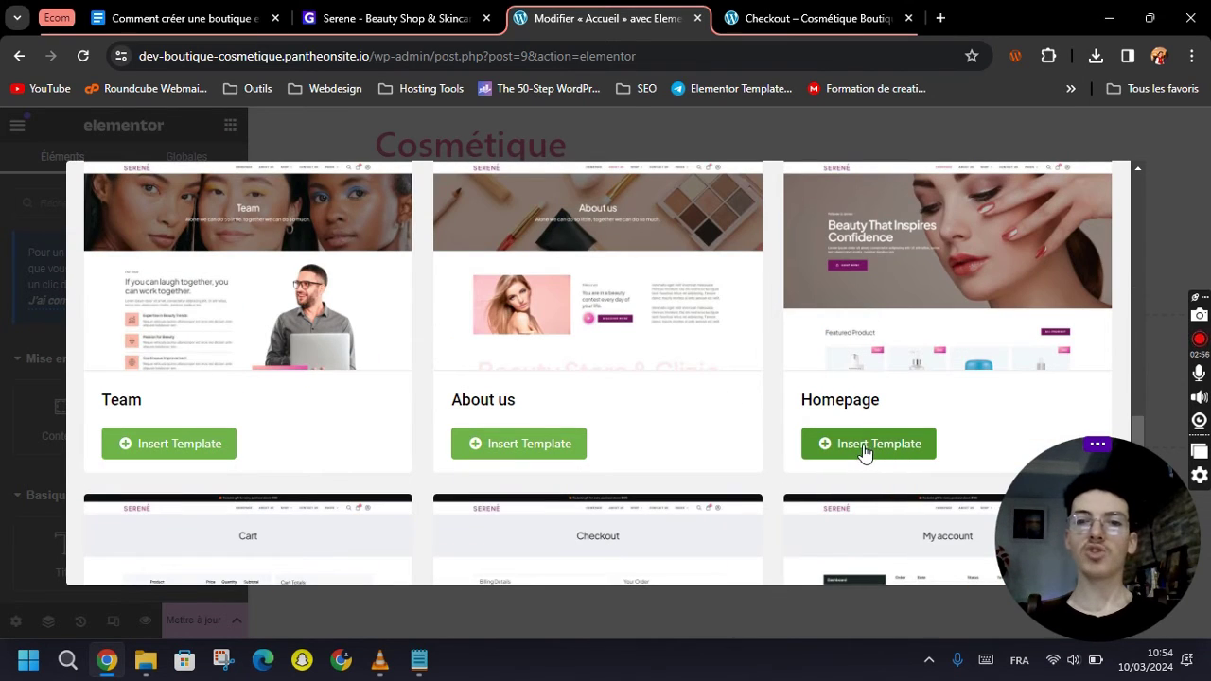
{"action": "left_click", "coordinate": [875, 451]}
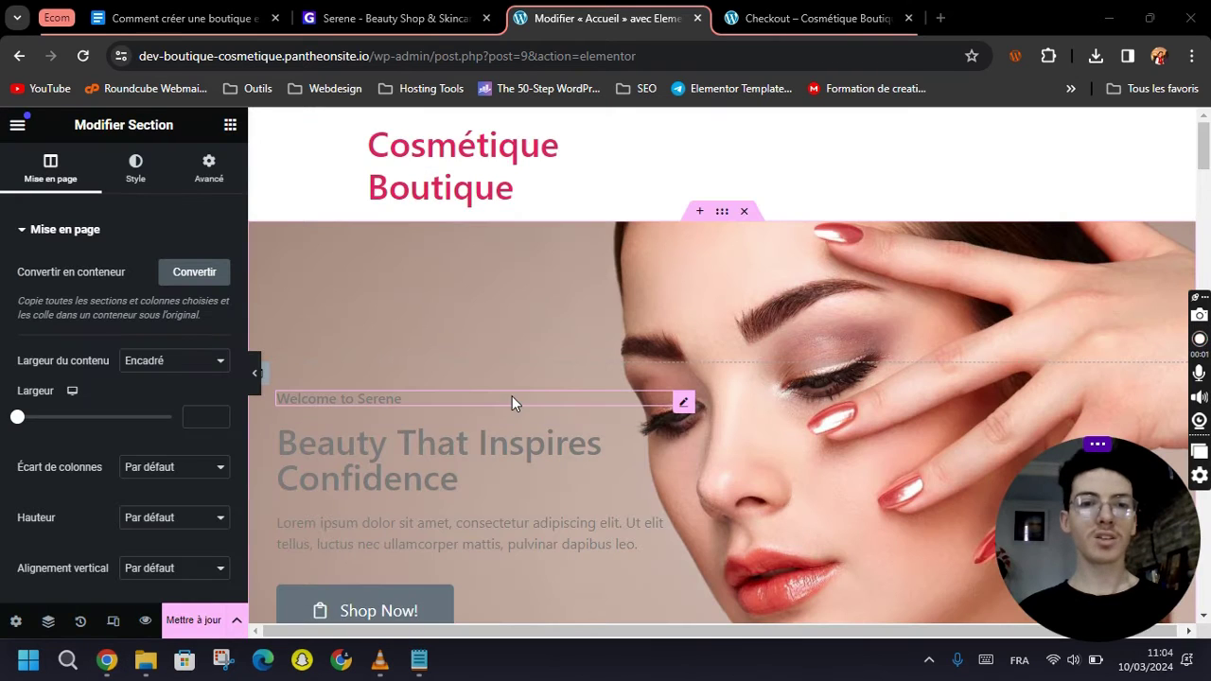
Review the imported Serene homepage sections and save the Accueil page with Mettre à jour.
{"action": "scroll", "coordinate": [564, 487], "scroll_direction": "down", "scroll_amount": 2}
{"action": "scroll", "coordinate": [567, 489], "scroll_direction": "down", "scroll_amount": 2}
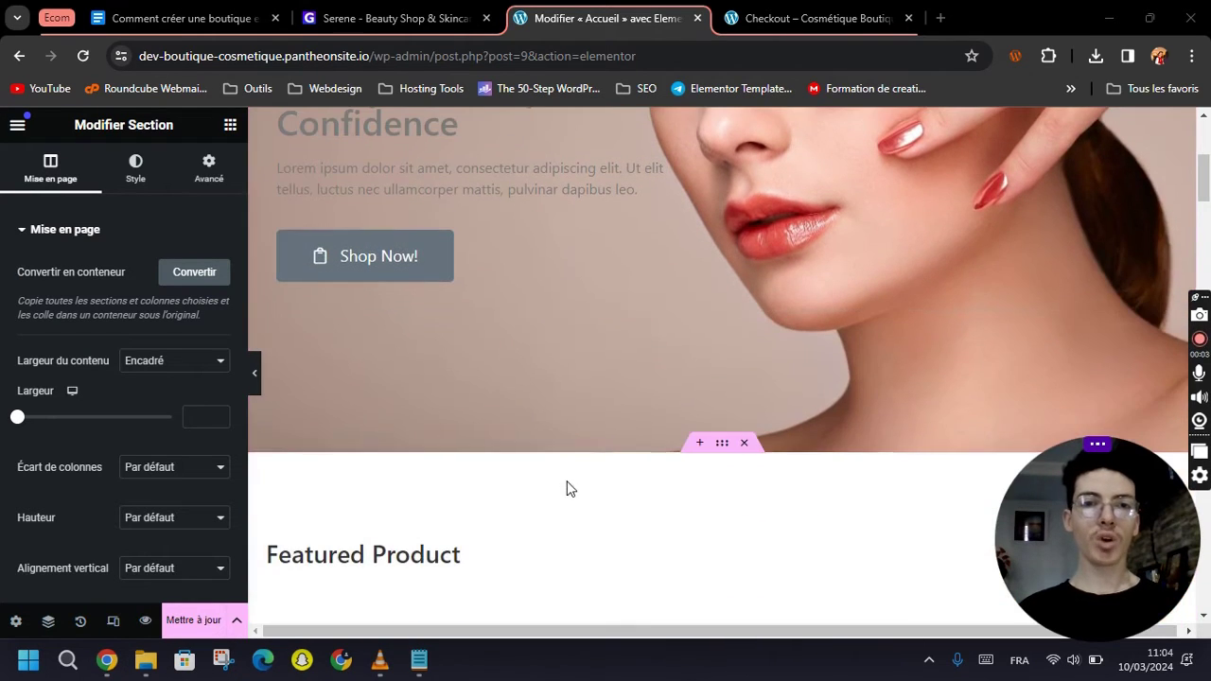
{"action": "scroll", "coordinate": [460, 390], "scroll_direction": "up", "scroll_amount": 1}
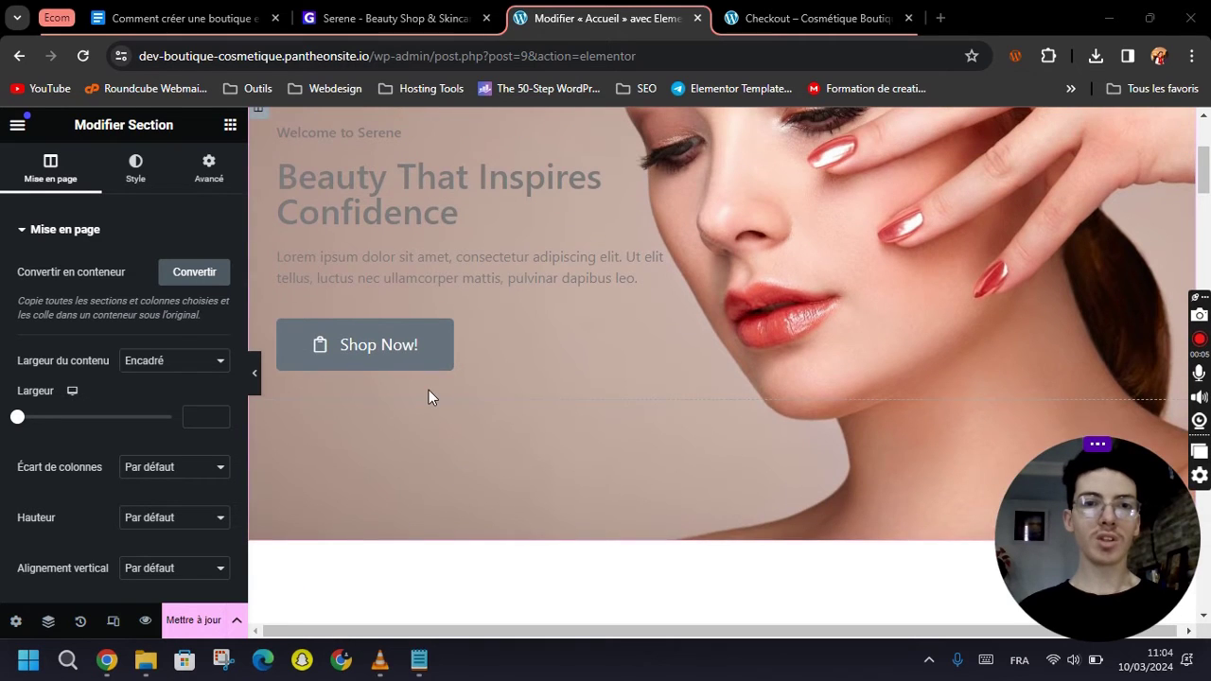
{"action": "scroll", "coordinate": [429, 393], "scroll_direction": "up", "scroll_amount": 2}
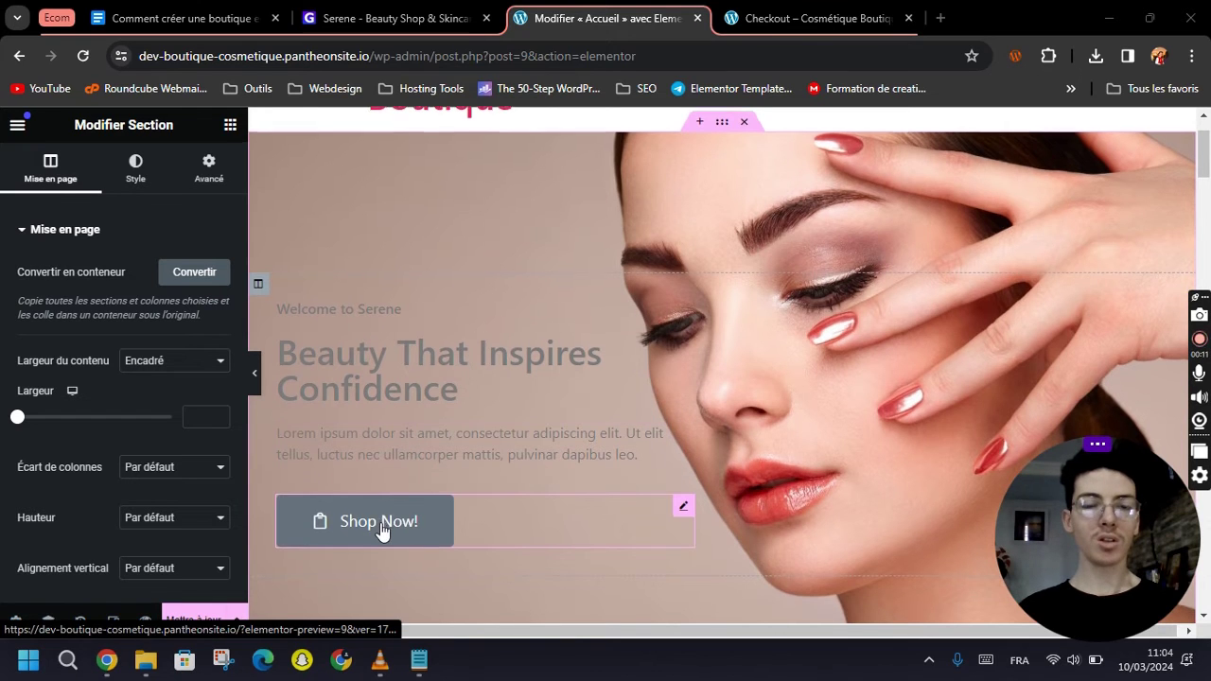
{"action": "scroll", "coordinate": [392, 511], "scroll_direction": "down", "scroll_amount": 7}
{"action": "scroll", "coordinate": [437, 482], "scroll_direction": "down", "scroll_amount": 3}
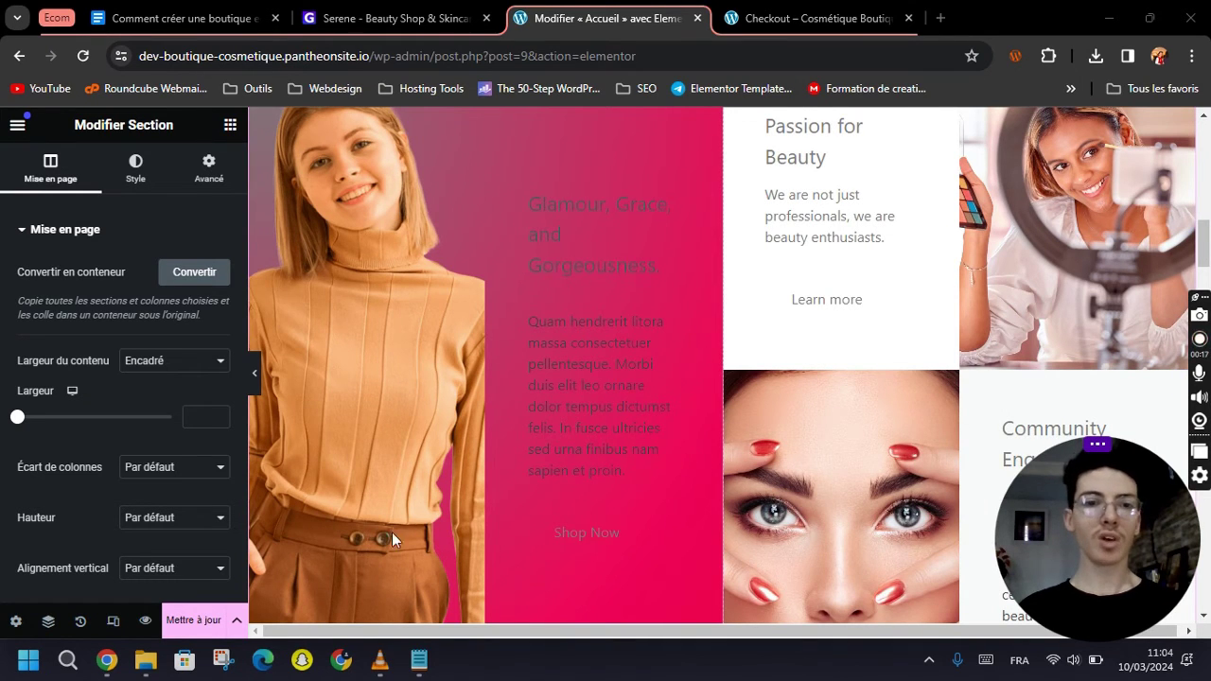
{"action": "left_click", "coordinate": [183, 624]}
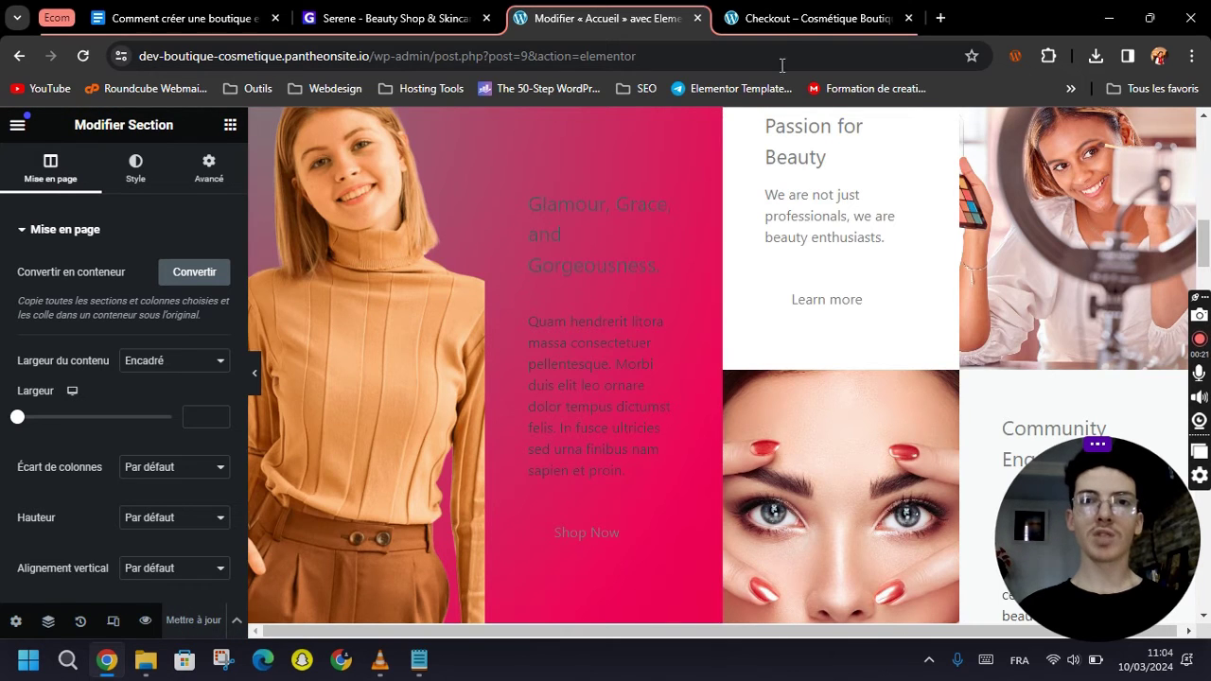
{"action": "left_click", "coordinate": [796, 20]}
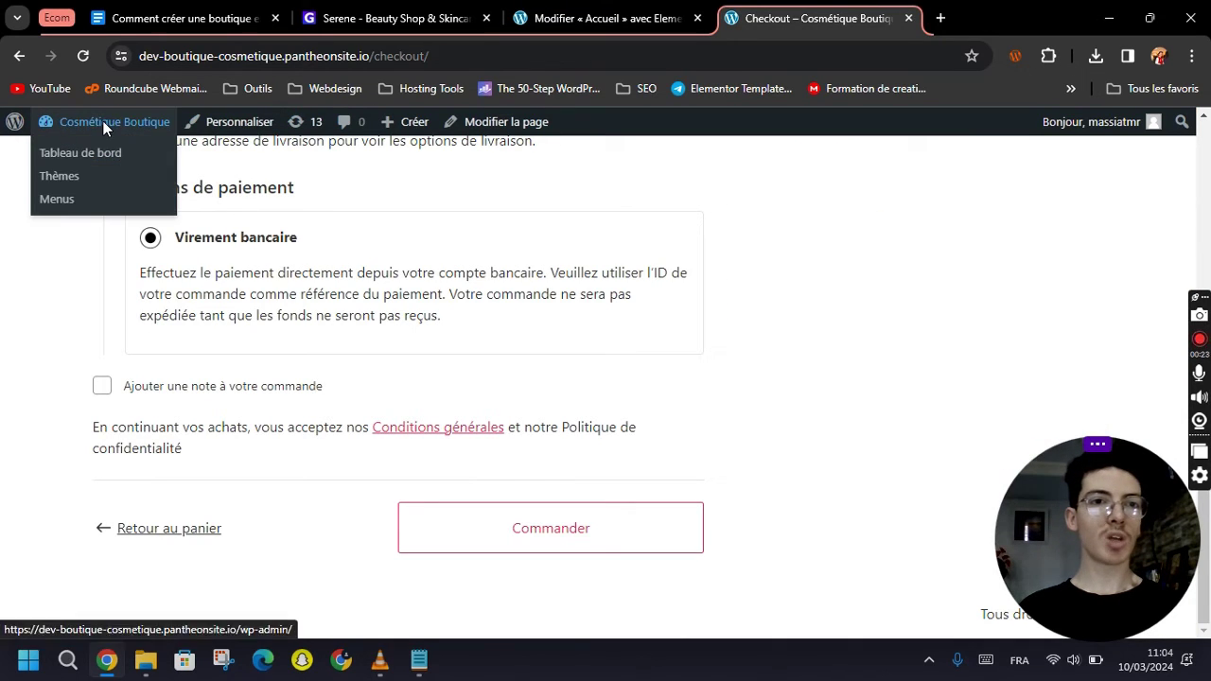
Re-import the Serene kit's Global Kit Styles template from the Template Kit tools page.
{"action": "left_click", "coordinate": [129, 119]}
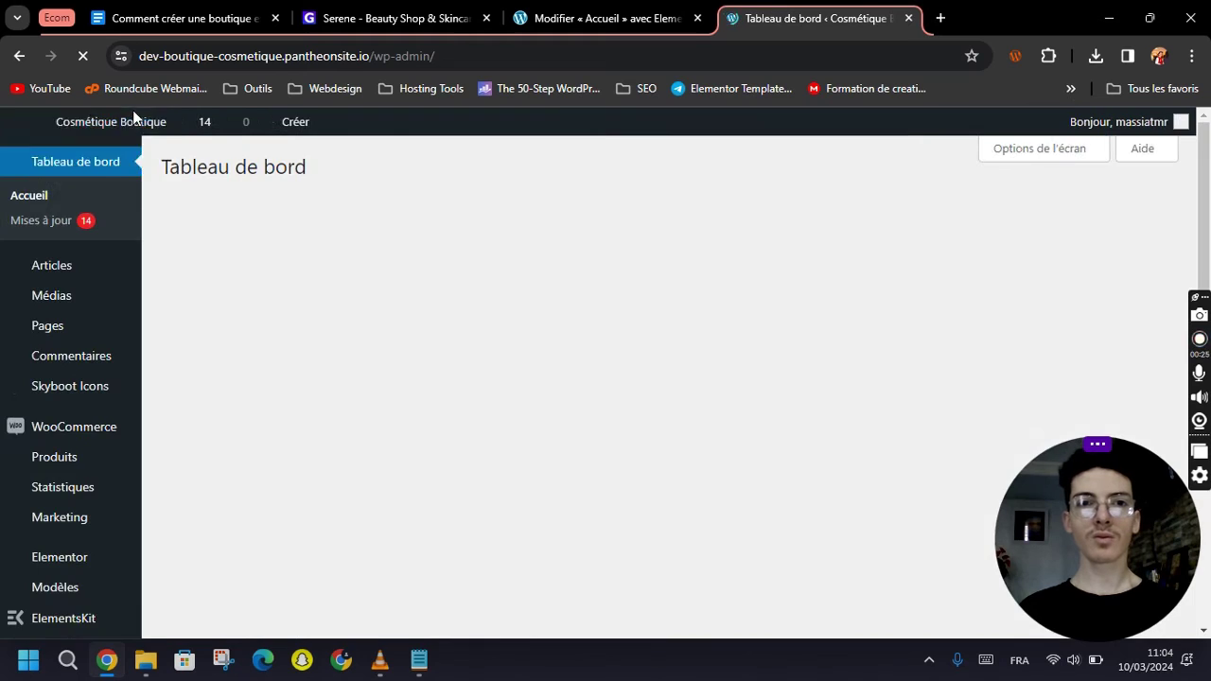
{"action": "scroll", "coordinate": [78, 284], "scroll_direction": "down", "scroll_amount": 10}
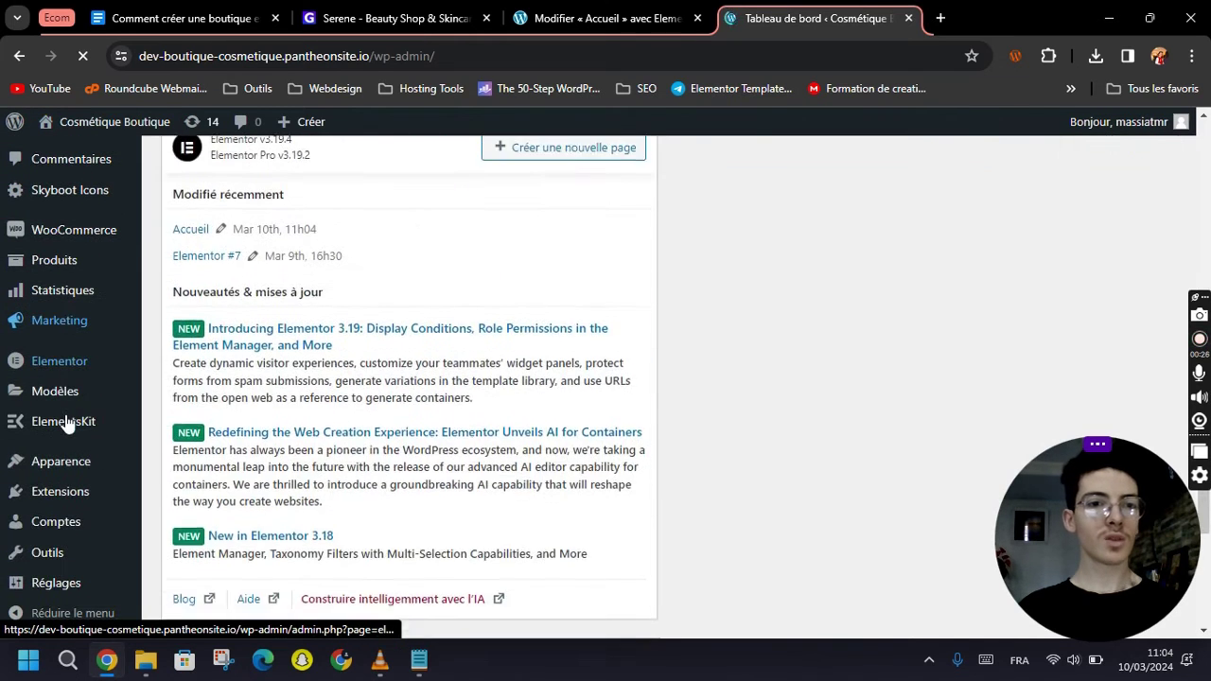
{"action": "mouse_move", "coordinate": [52, 556]}
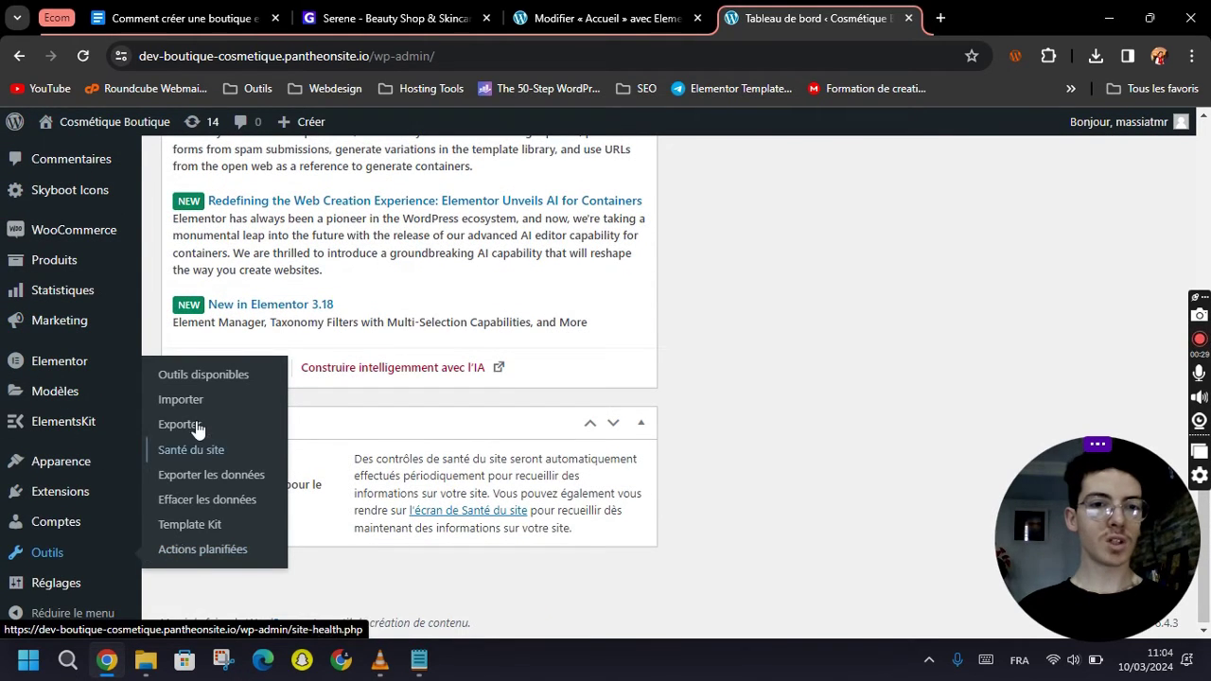
{"action": "left_click", "coordinate": [206, 531]}
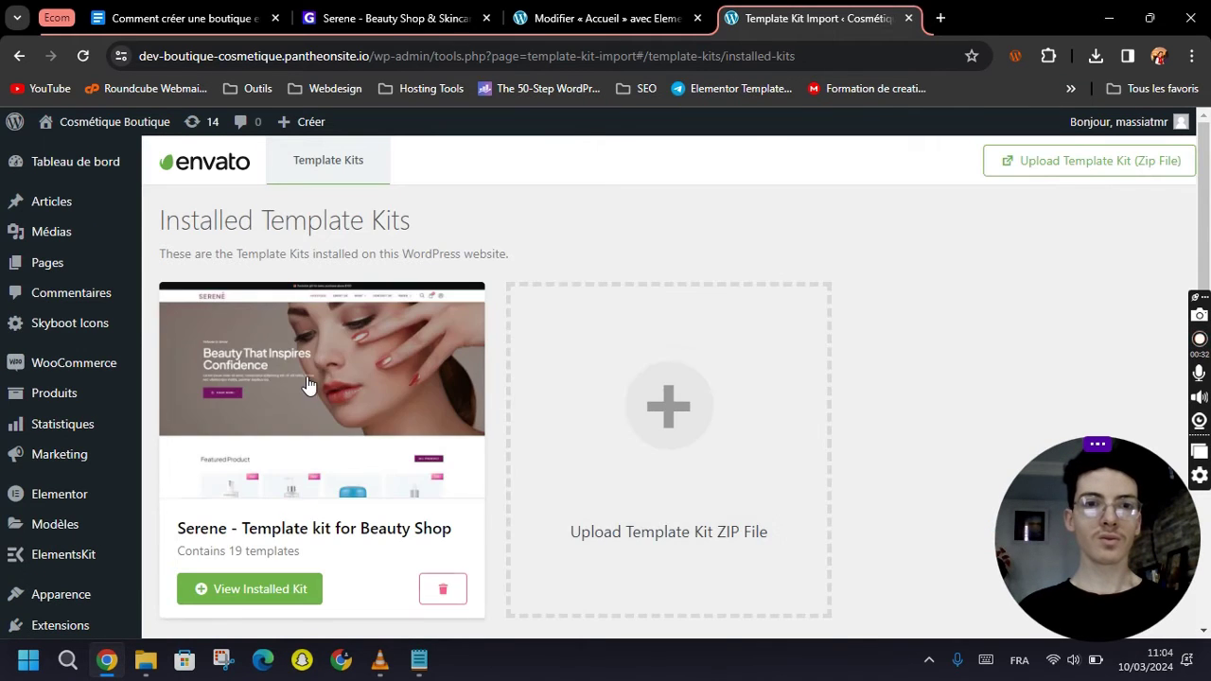
{"action": "left_click", "coordinate": [306, 383]}
{"action": "scroll", "coordinate": [368, 362], "scroll_direction": "down", "scroll_amount": 1}
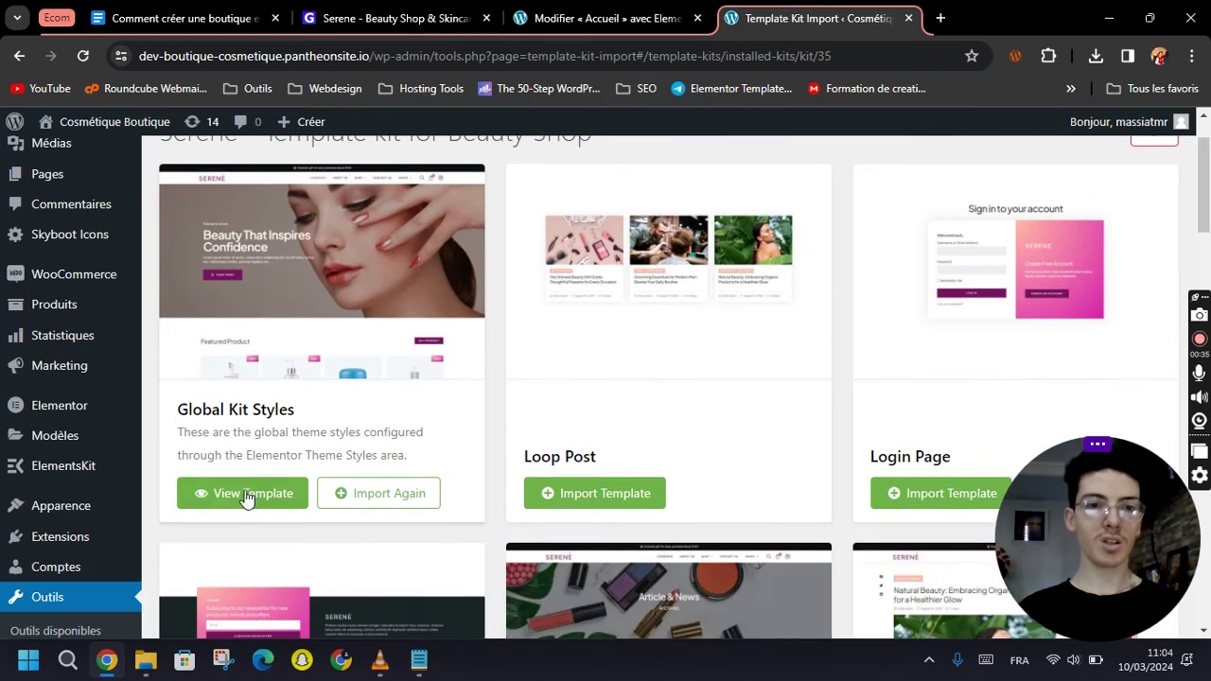
{"action": "left_click", "coordinate": [376, 499]}
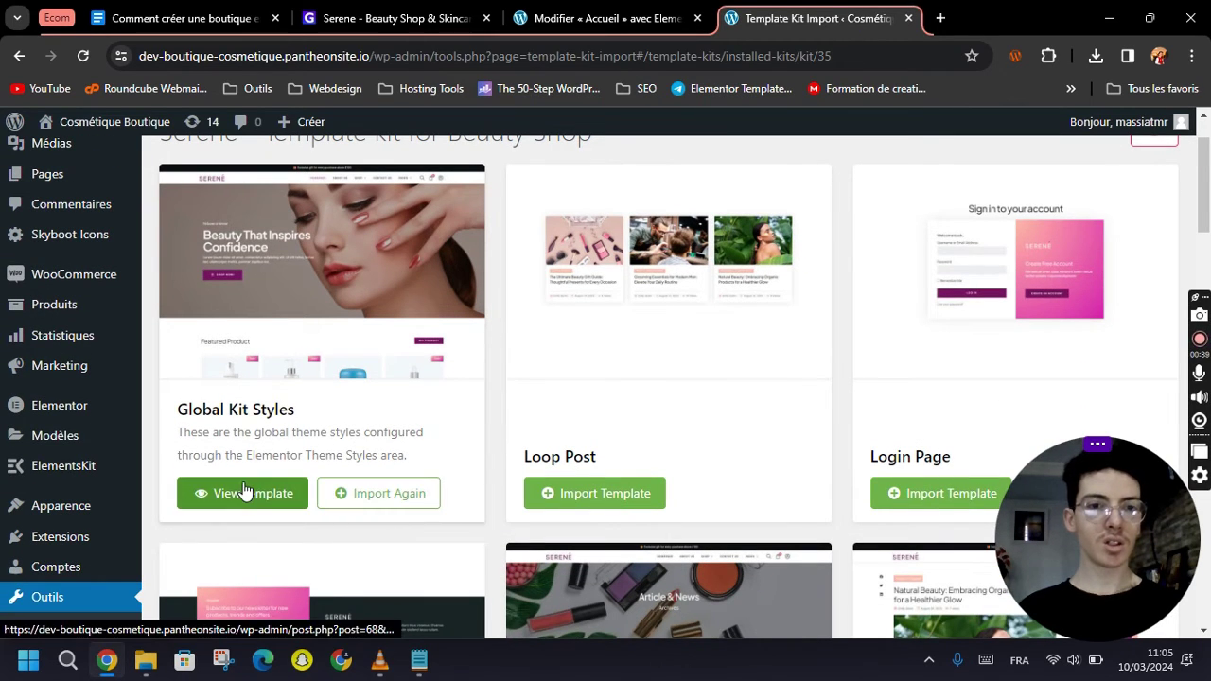
Open the shop's storefront home page in a new tab and view it.
{"action": "right_click", "coordinate": [109, 129]}
{"action": "left_click", "coordinate": [132, 138]}
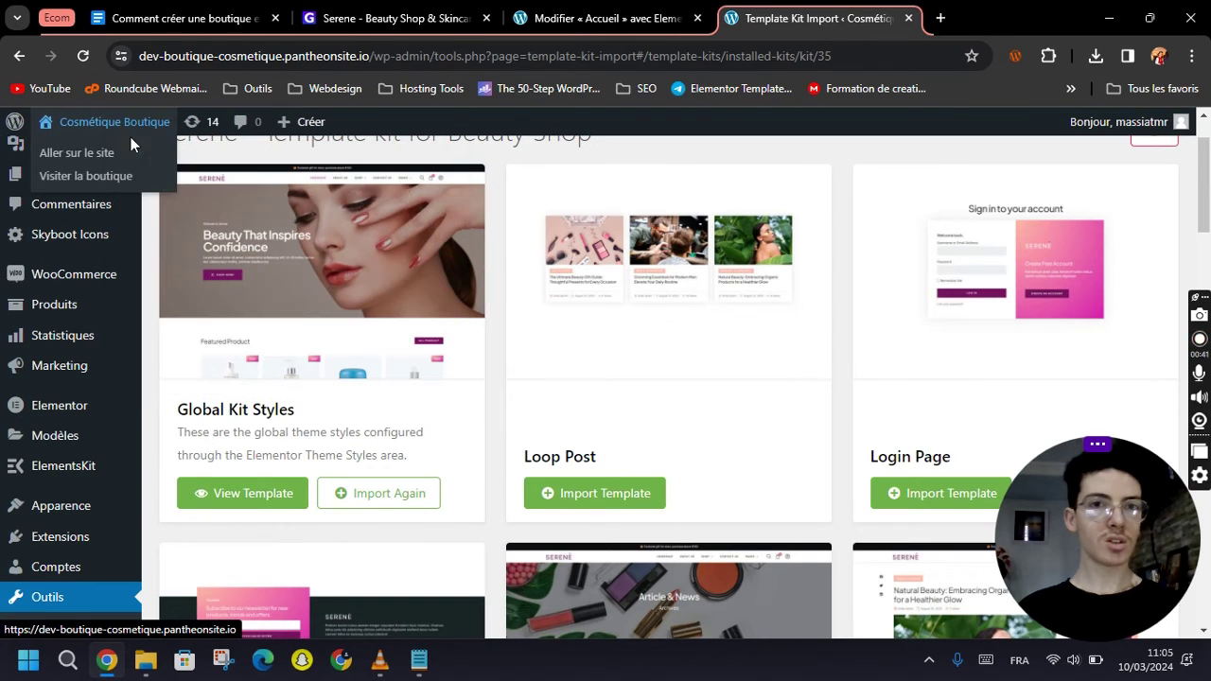
{"action": "left_click", "coordinate": [899, 19]}
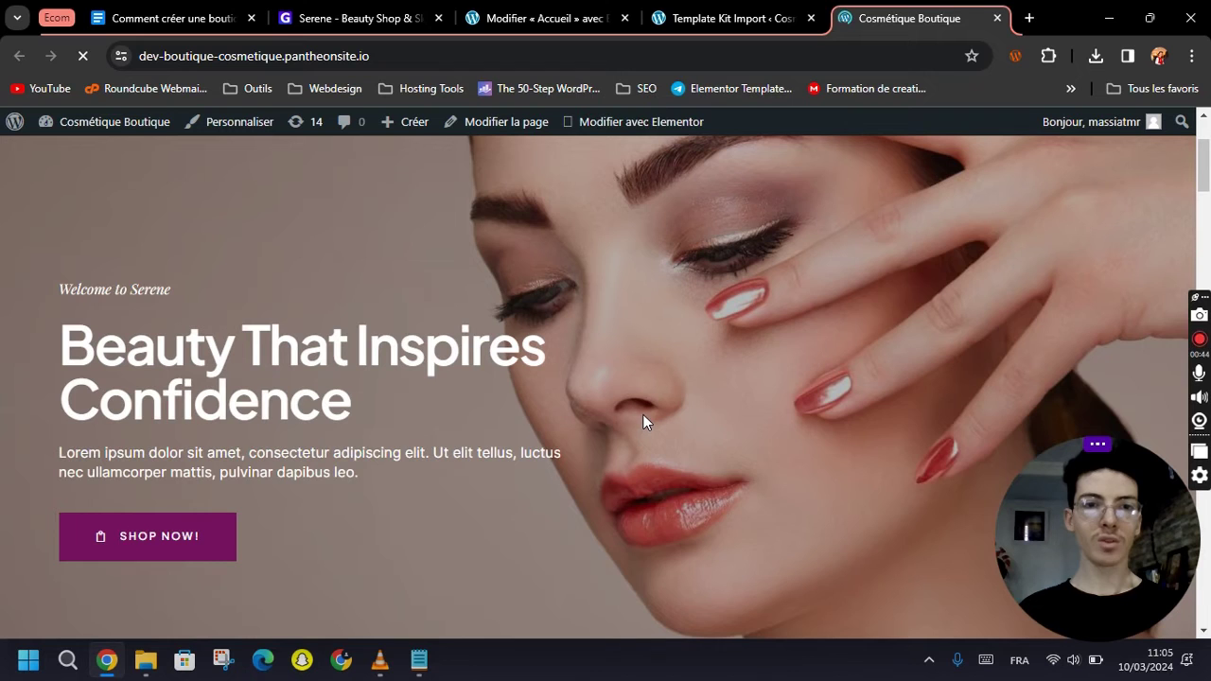
Close the old 'Modifier « Accueil »' tab and open the home page with Elementor.
{"action": "scroll", "coordinate": [646, 425], "scroll_direction": "down", "scroll_amount": 2}
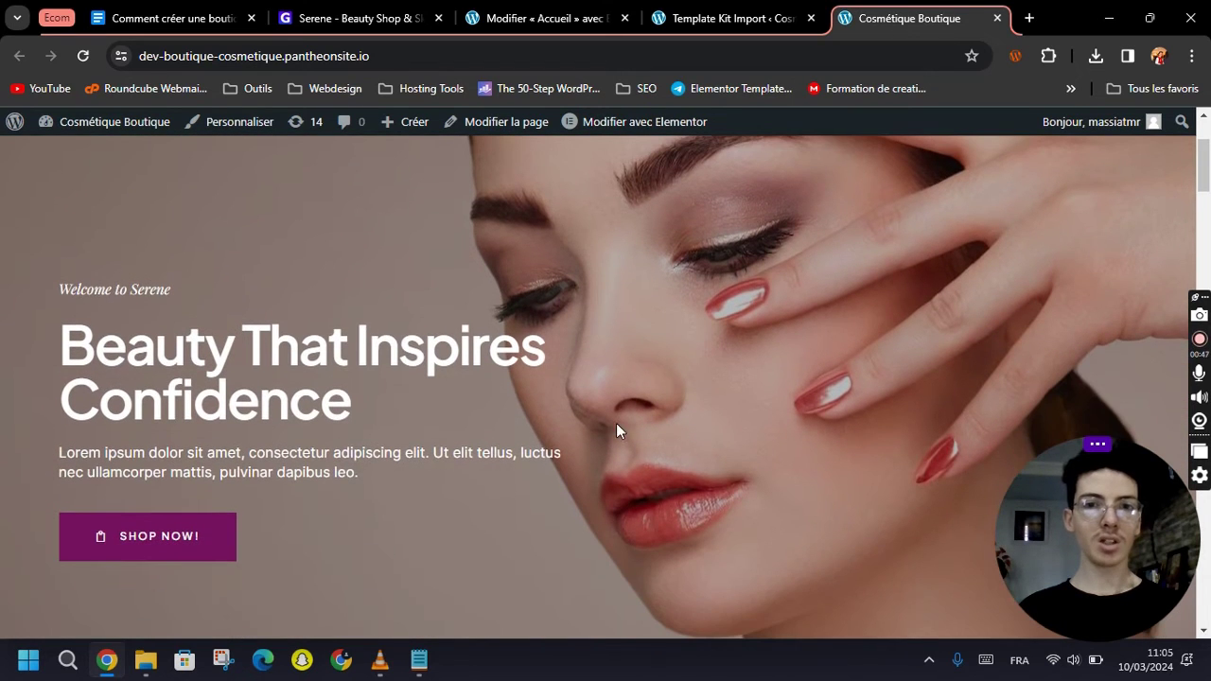
{"action": "scroll", "coordinate": [463, 391], "scroll_direction": "down", "scroll_amount": 8}
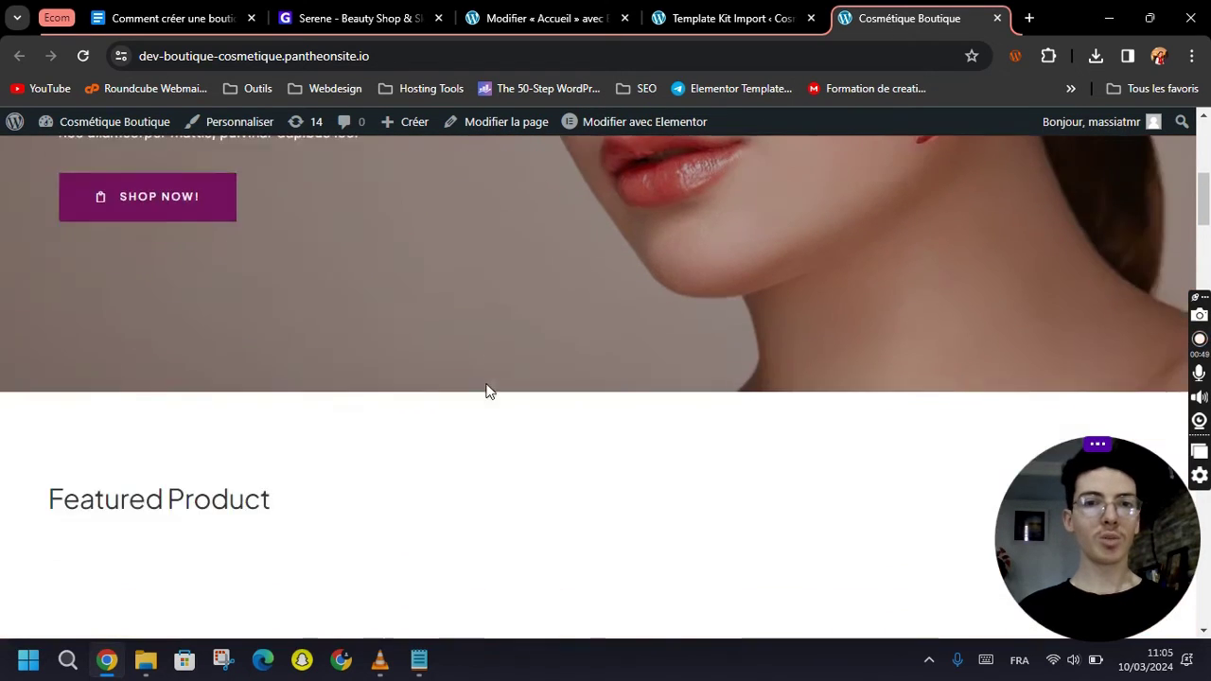
{"action": "scroll", "coordinate": [544, 407], "scroll_direction": "down", "scroll_amount": 8}
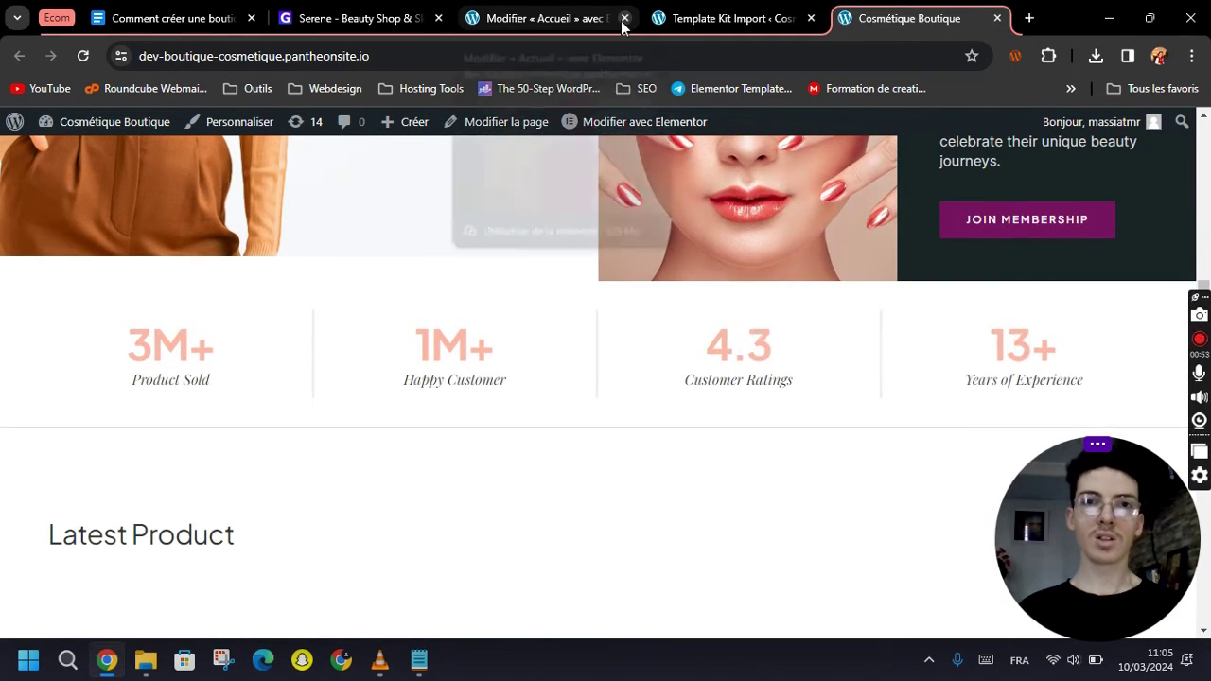
{"action": "left_click", "coordinate": [622, 19]}
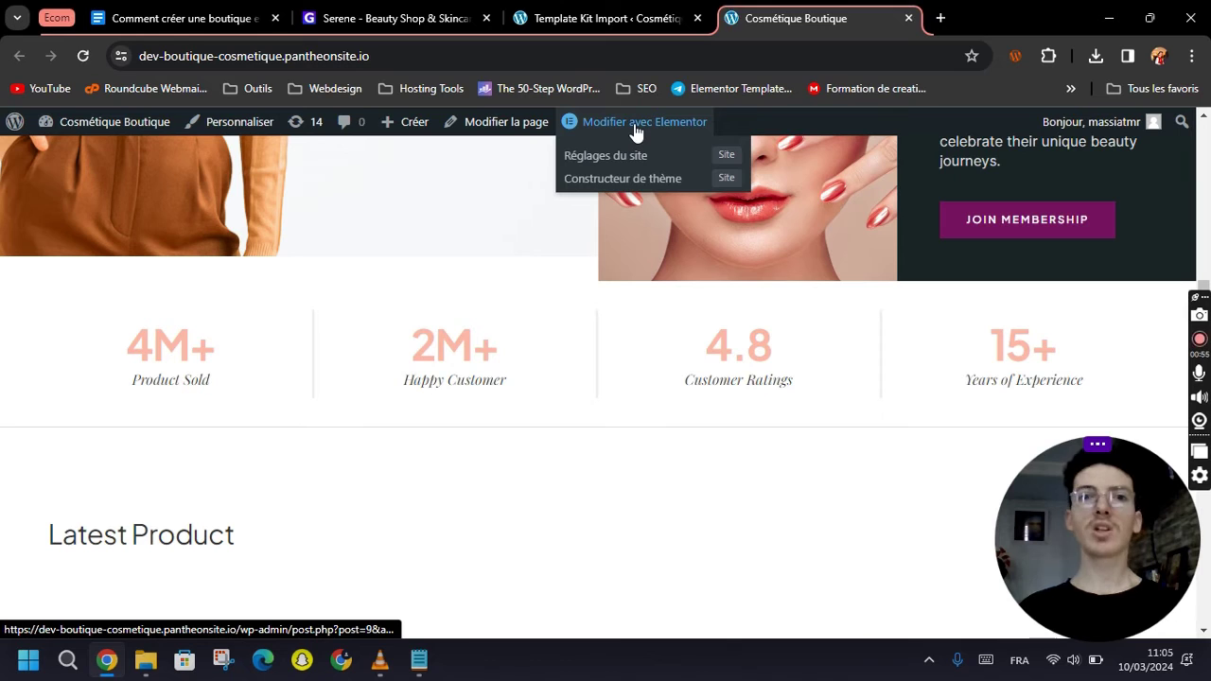
{"action": "left_click", "coordinate": [635, 132]}
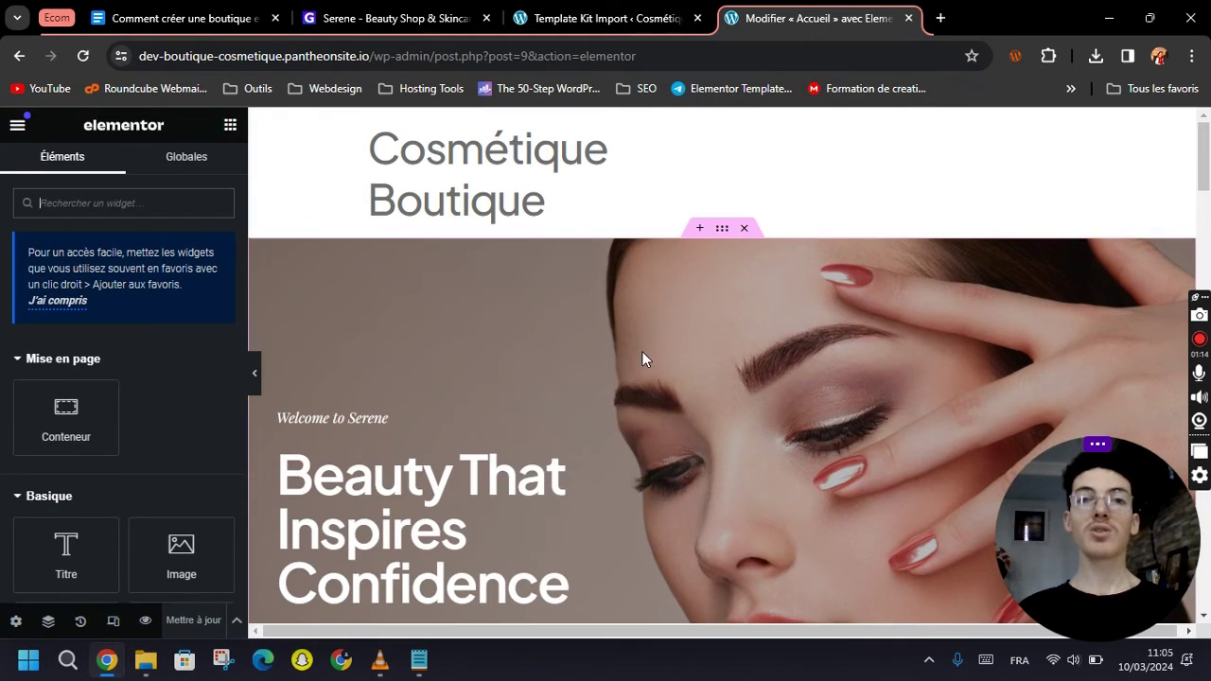
Replace the hero heading 'Beauty That Inspires Confidence' with 'Bienvenue Chez CosMet'.
{"action": "scroll", "coordinate": [633, 369], "scroll_direction": "down", "scroll_amount": 2}
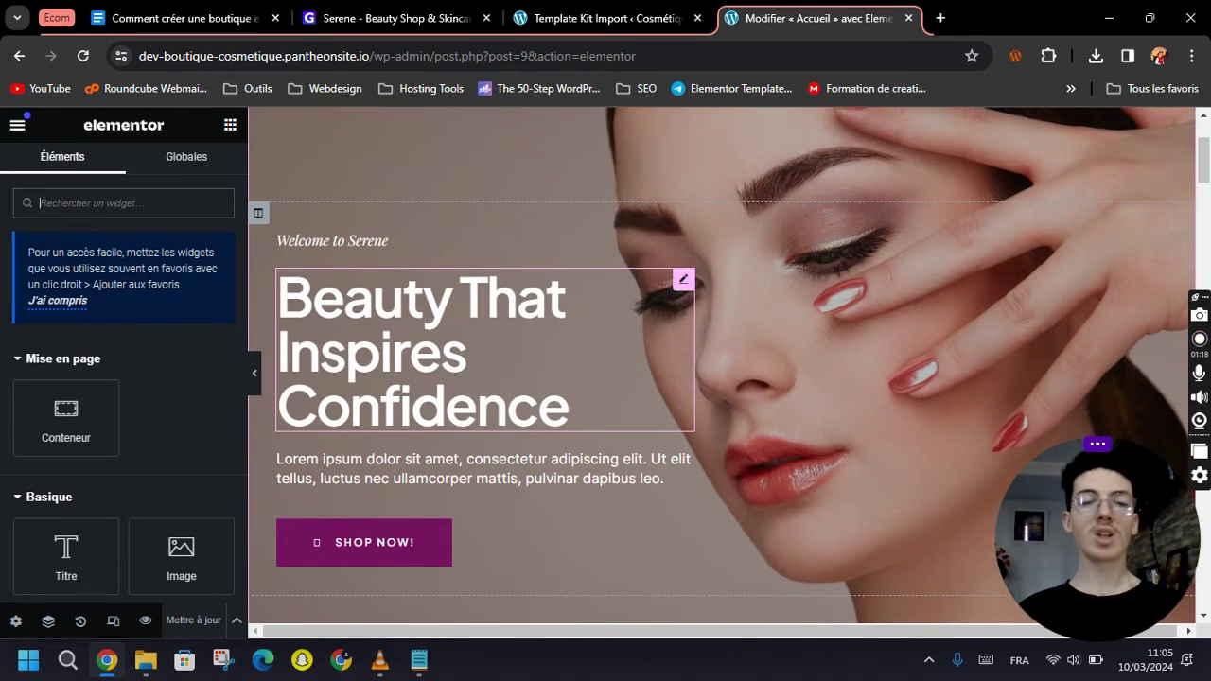
{"action": "scroll", "coordinate": [578, 359], "scroll_direction": "up", "scroll_amount": 1}
{"action": "scroll", "coordinate": [721, 365], "scroll_direction": "down", "scroll_amount": 2}
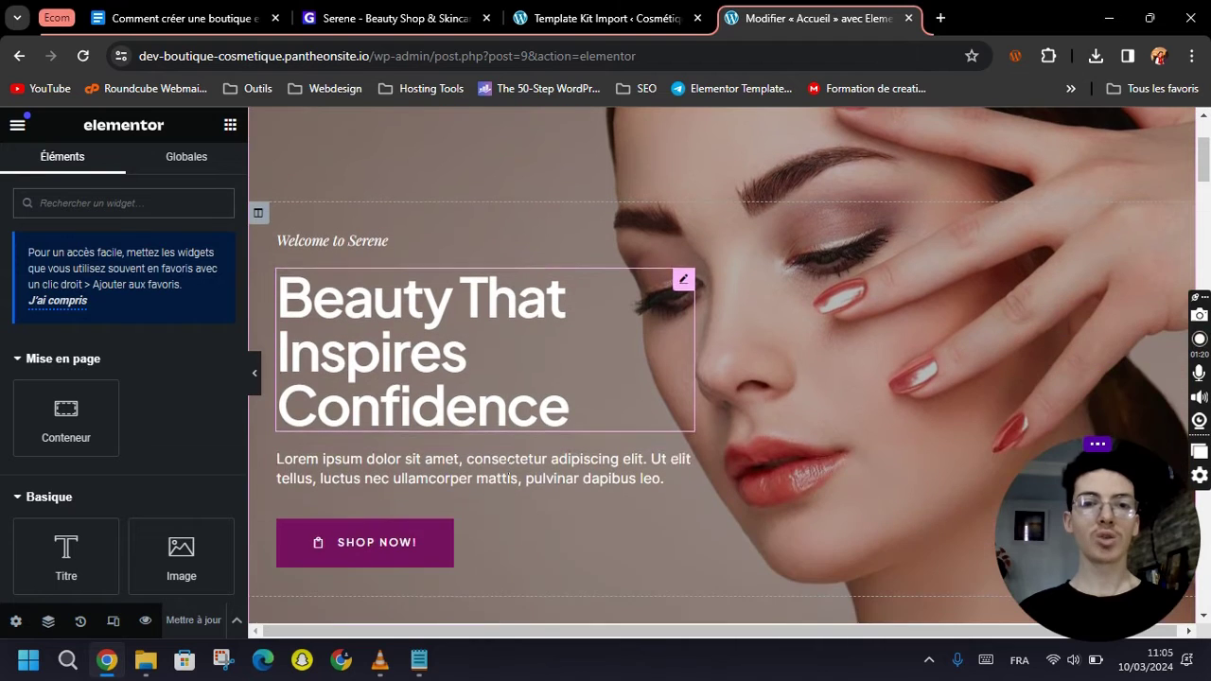
{"action": "left_click", "coordinate": [681, 286]}
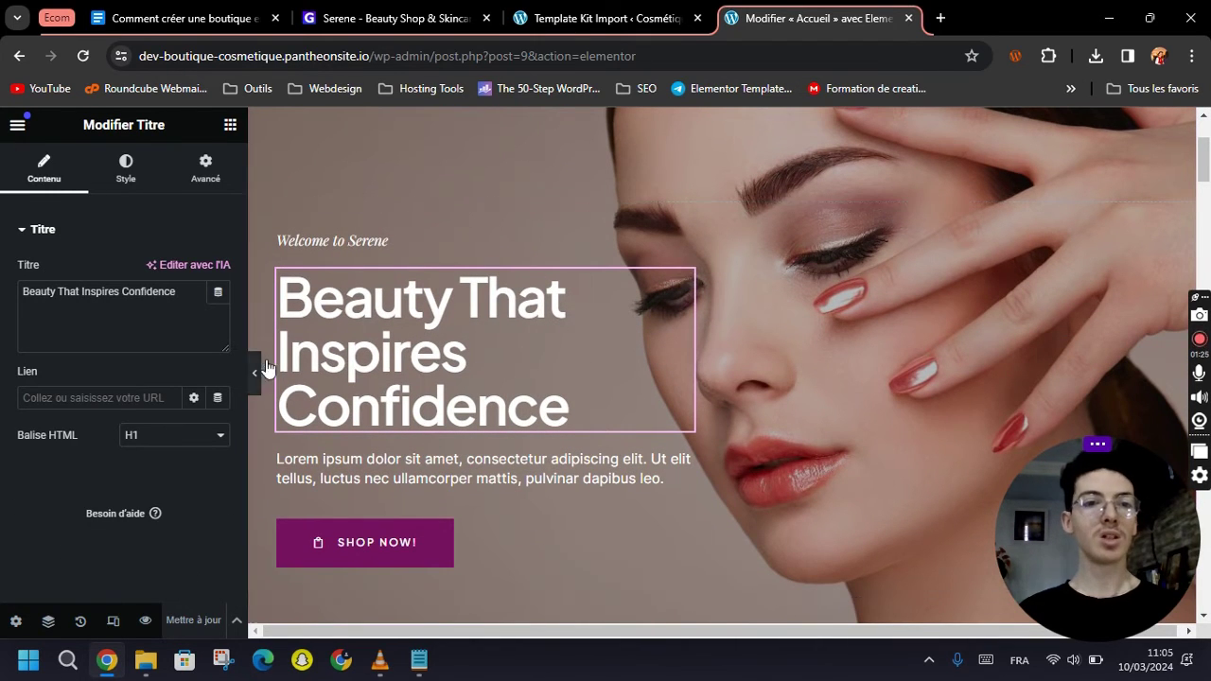
{"action": "scroll", "coordinate": [633, 335], "scroll_direction": "up", "scroll_amount": 2}
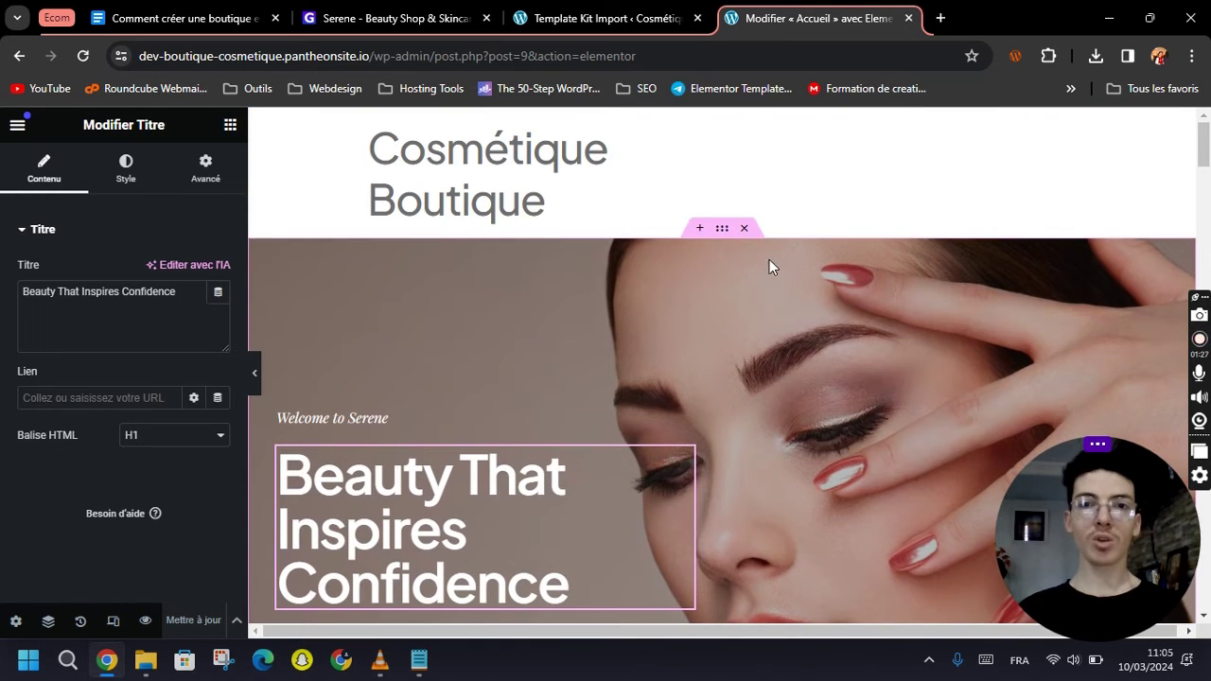
{"action": "scroll", "coordinate": [639, 375], "scroll_direction": "down", "scroll_amount": 2}
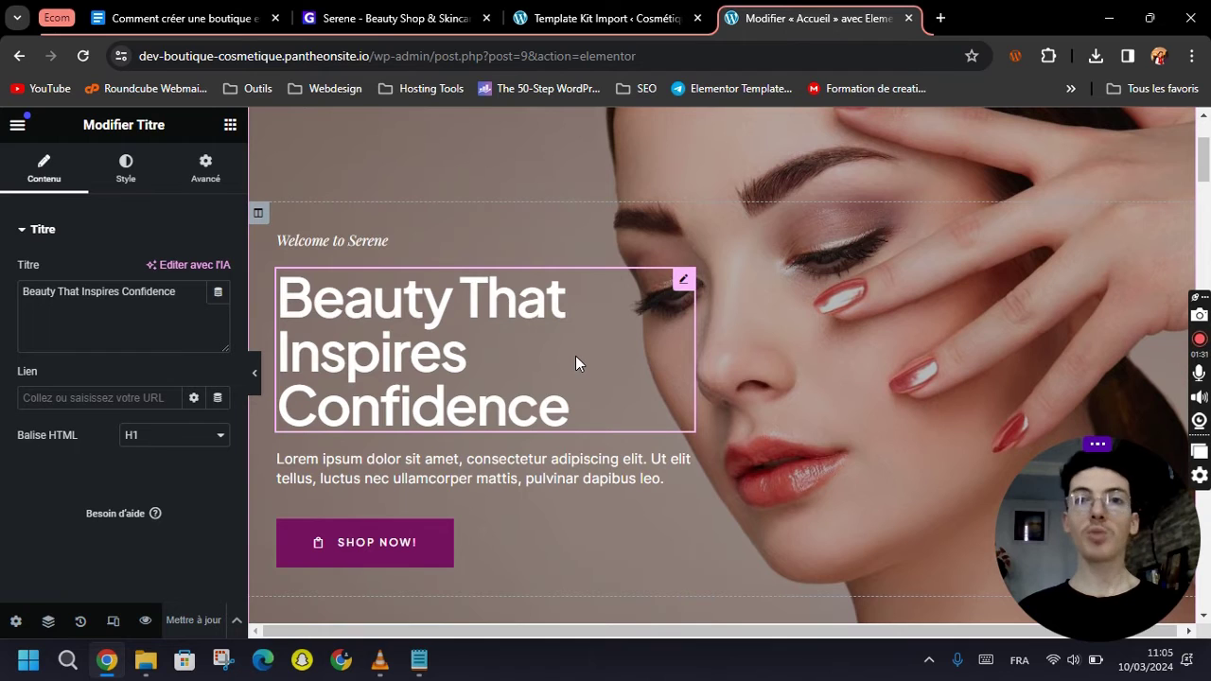
{"action": "left_click", "coordinate": [121, 322]}
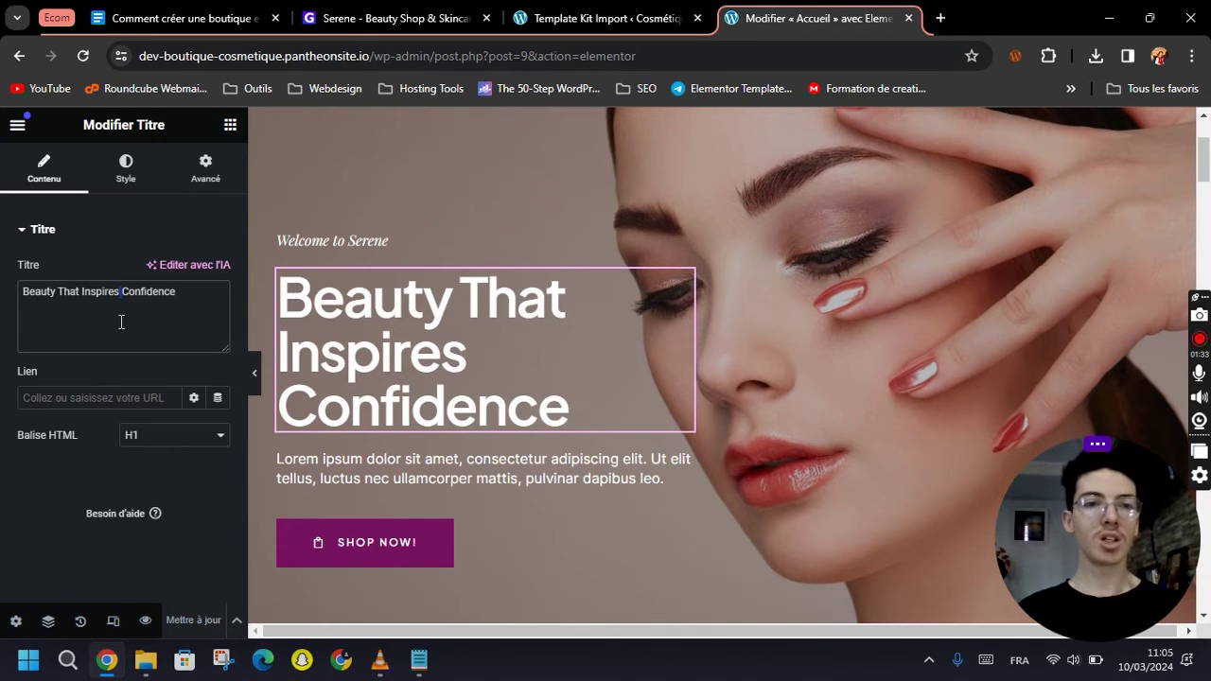
{"action": "key", "text": "ctrl+a"}
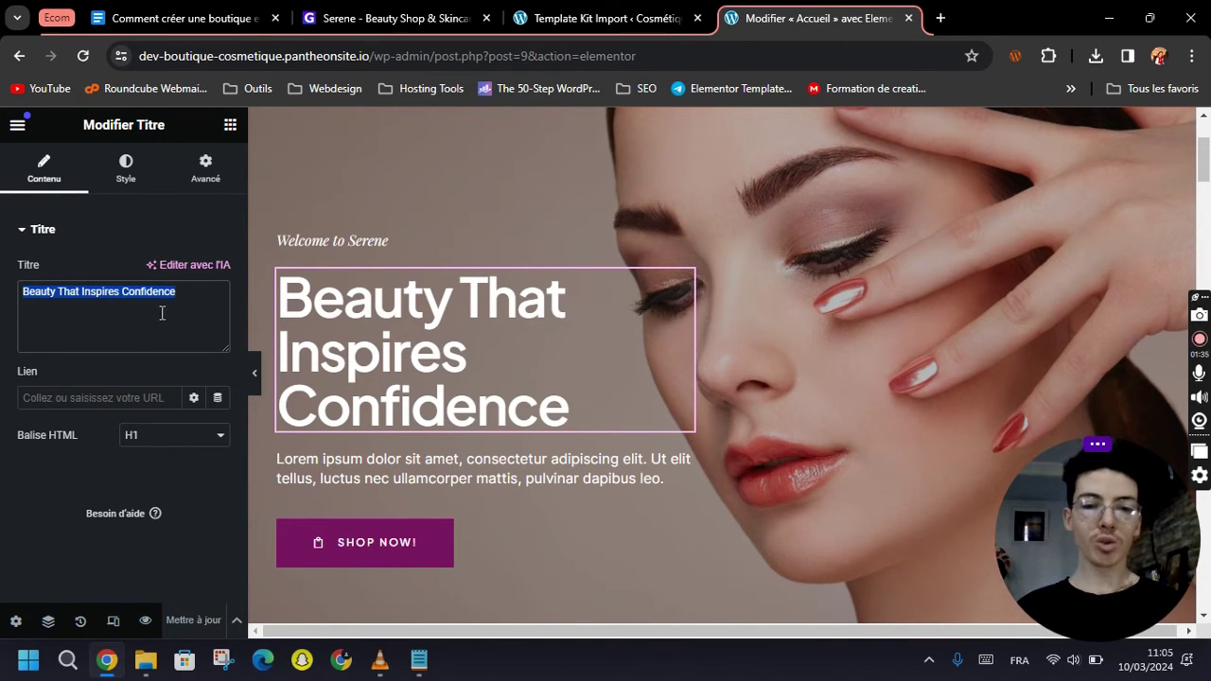
{"action": "type", "text": "Bienve"}
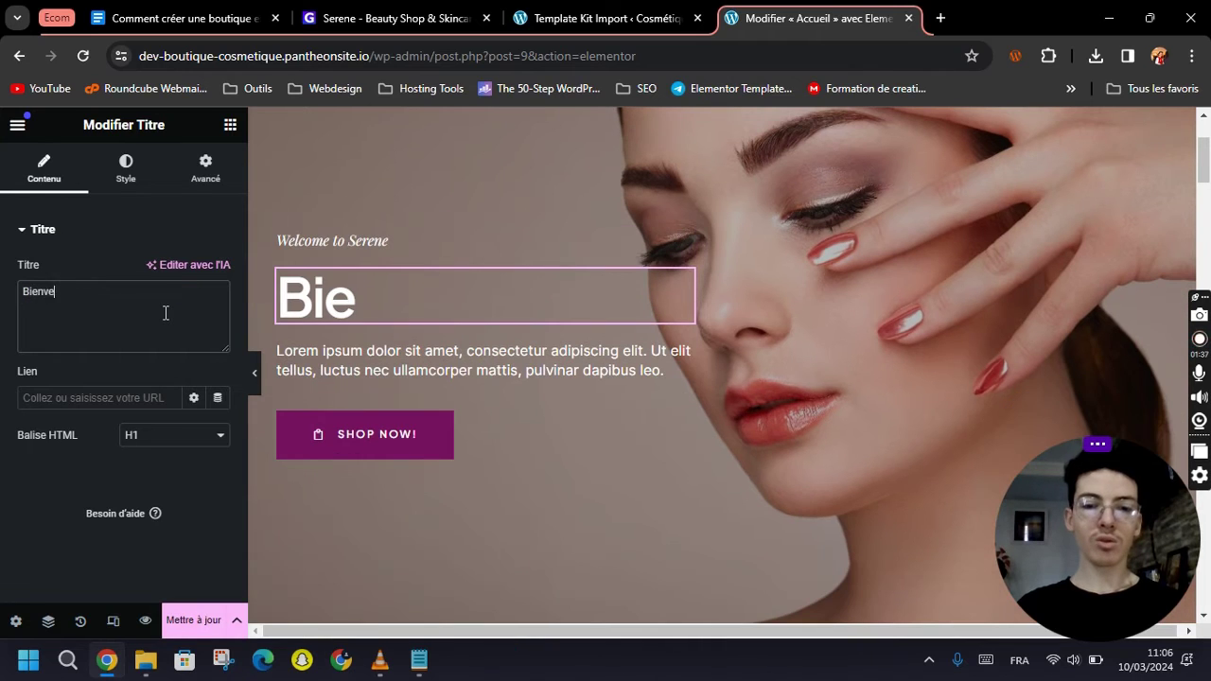
{"action": "type", "text": "nue Chez"}
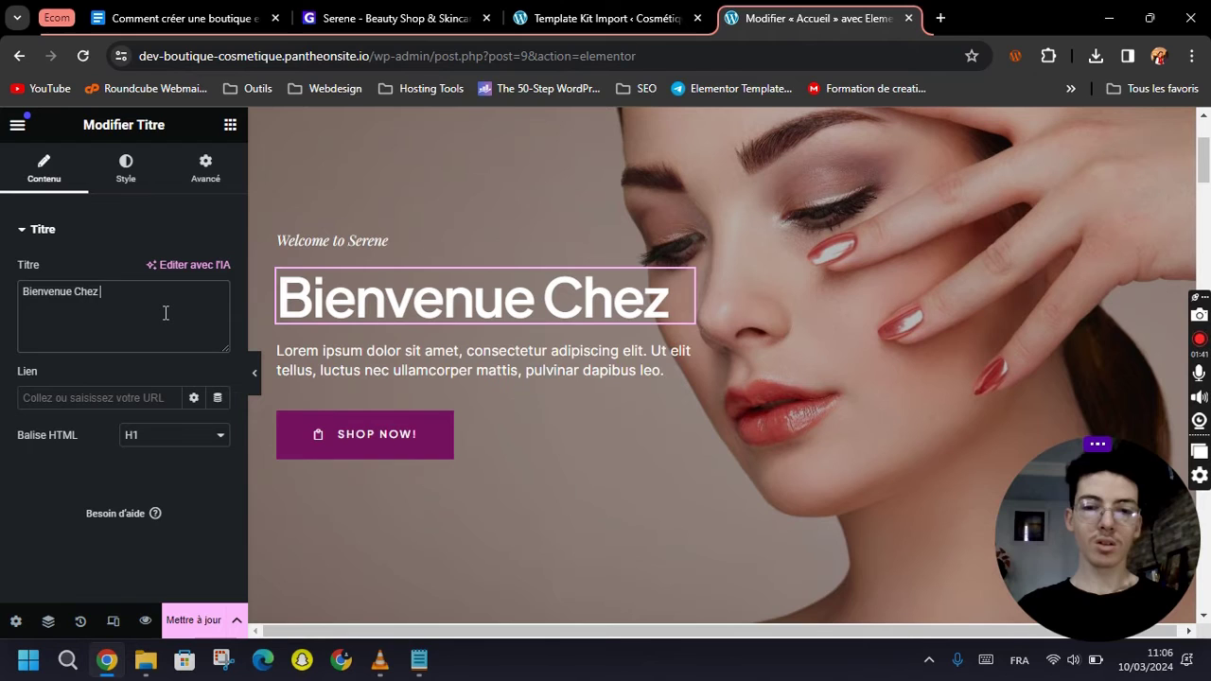
{"action": "type", "text": " Cos"}
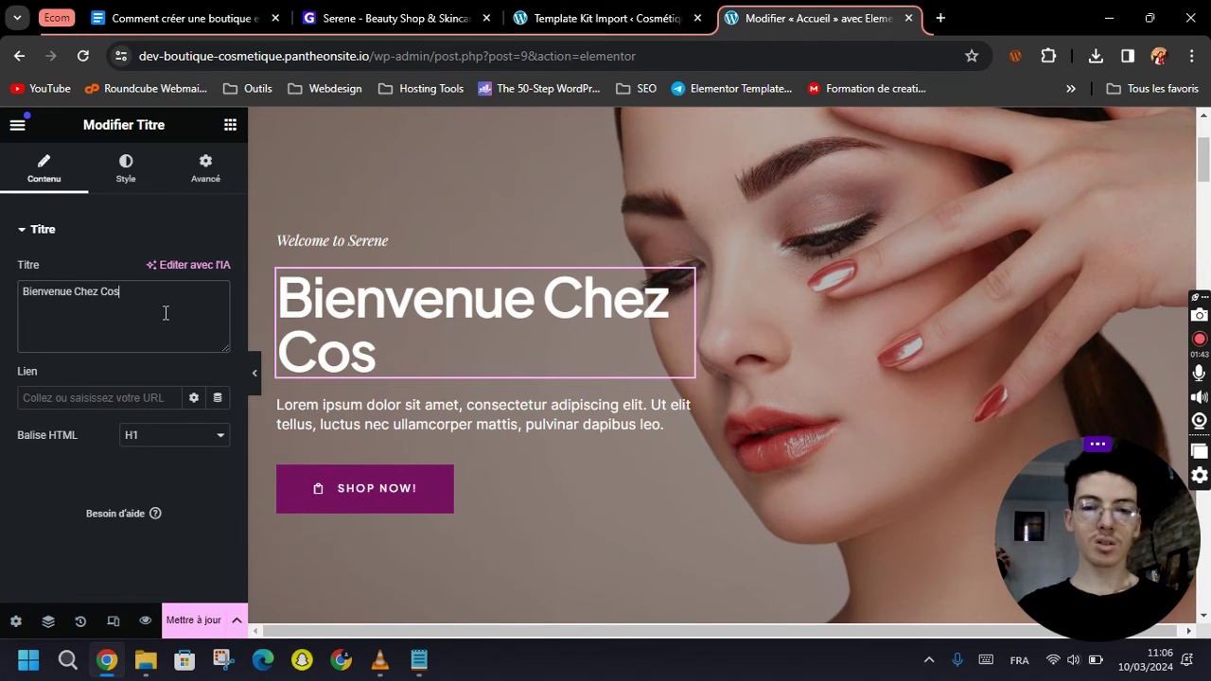
{"action": "type", "text": "Met"}
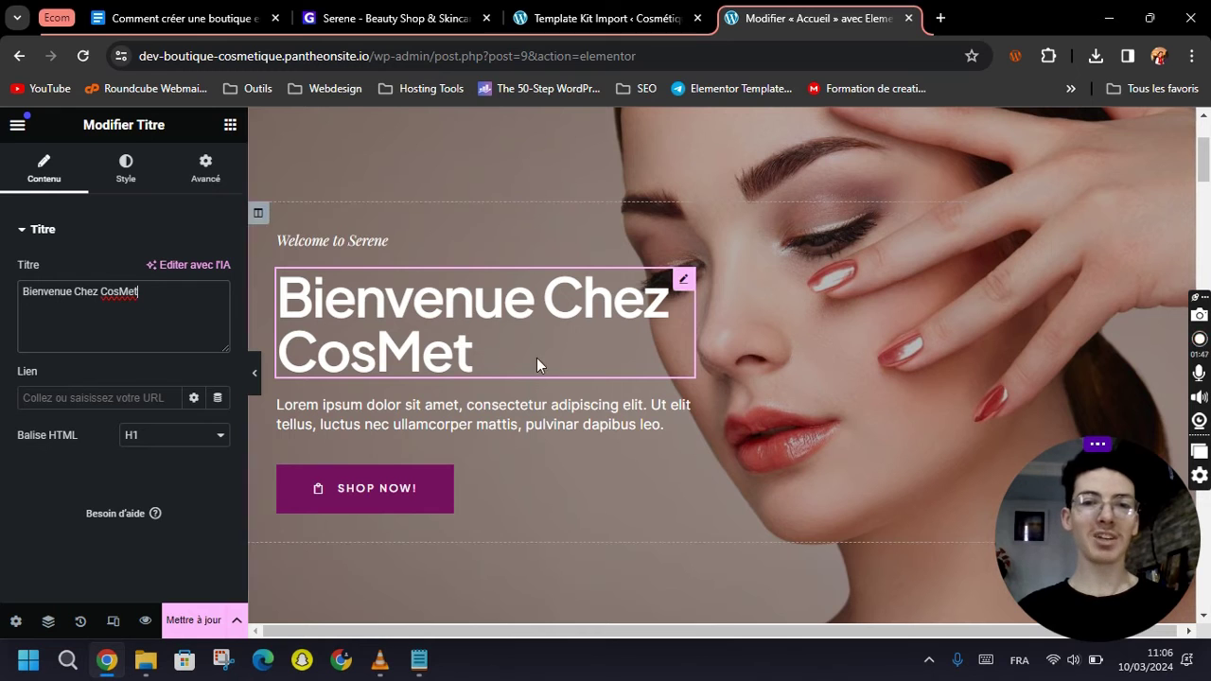
{"action": "scroll", "coordinate": [537, 364], "scroll_direction": "up", "scroll_amount": 2}
Change the hero button label from 'Shop Now!' to 'Explorer !'.
{"action": "left_click", "coordinate": [369, 420]}
{"action": "scroll", "coordinate": [407, 435], "scroll_direction": "down", "scroll_amount": 2}
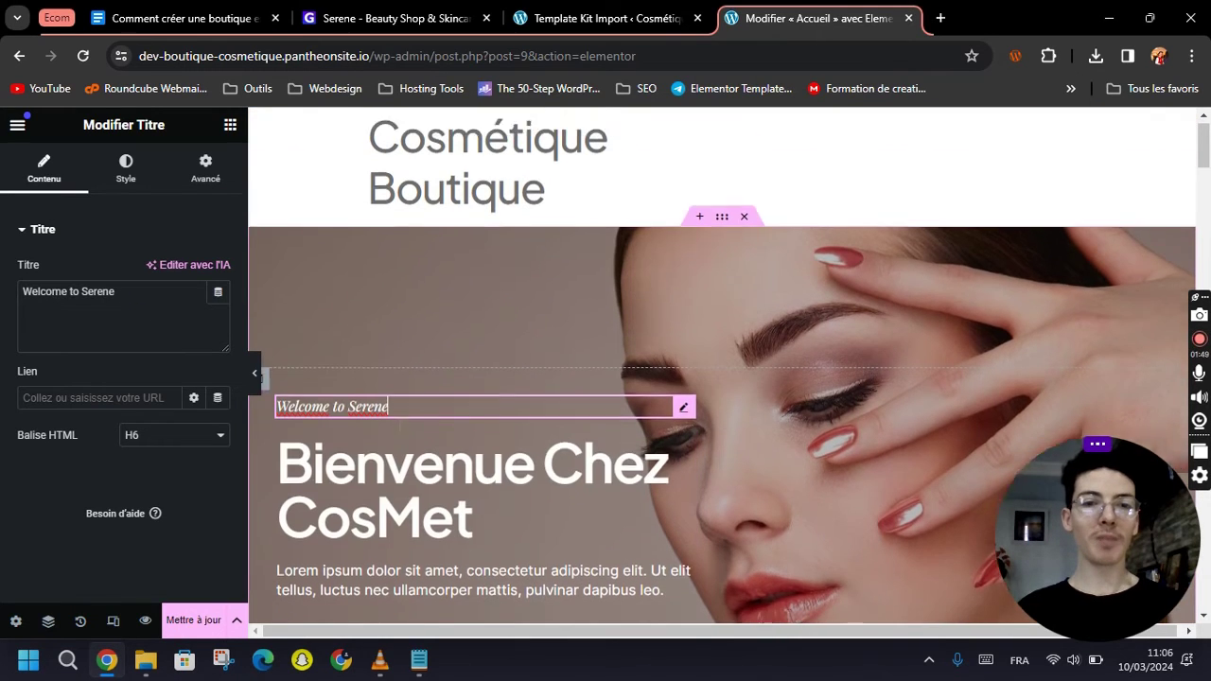
{"action": "left_click", "coordinate": [423, 425]}
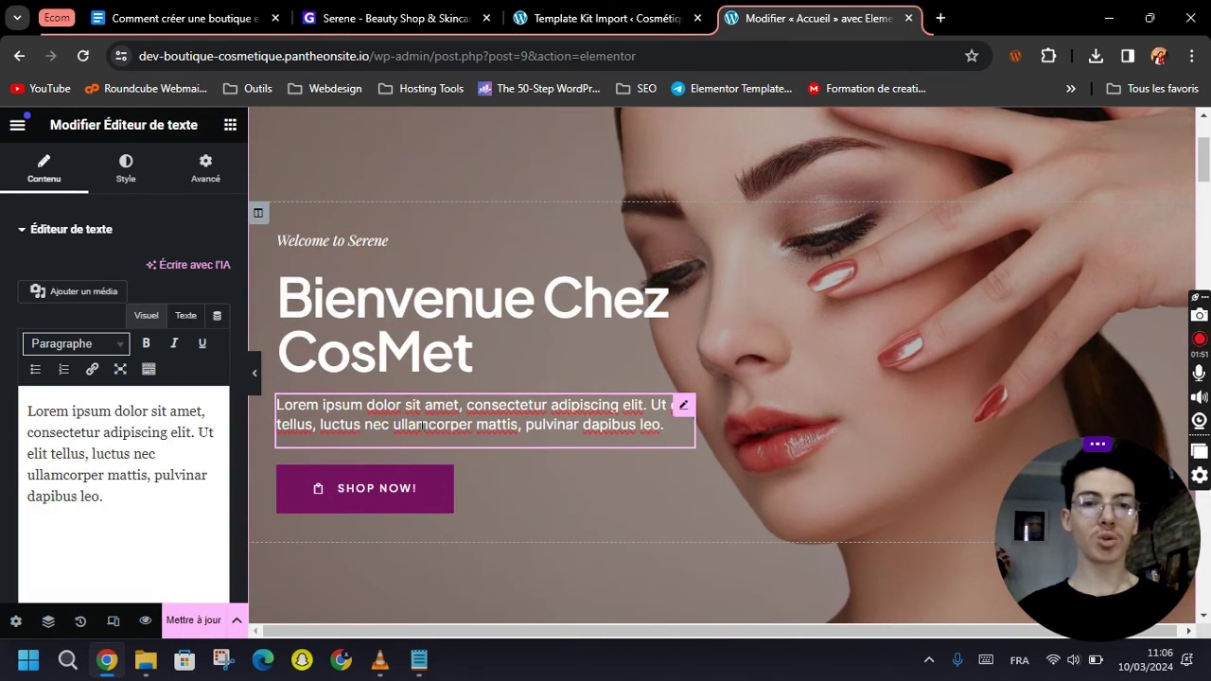
{"action": "left_click", "coordinate": [383, 492]}
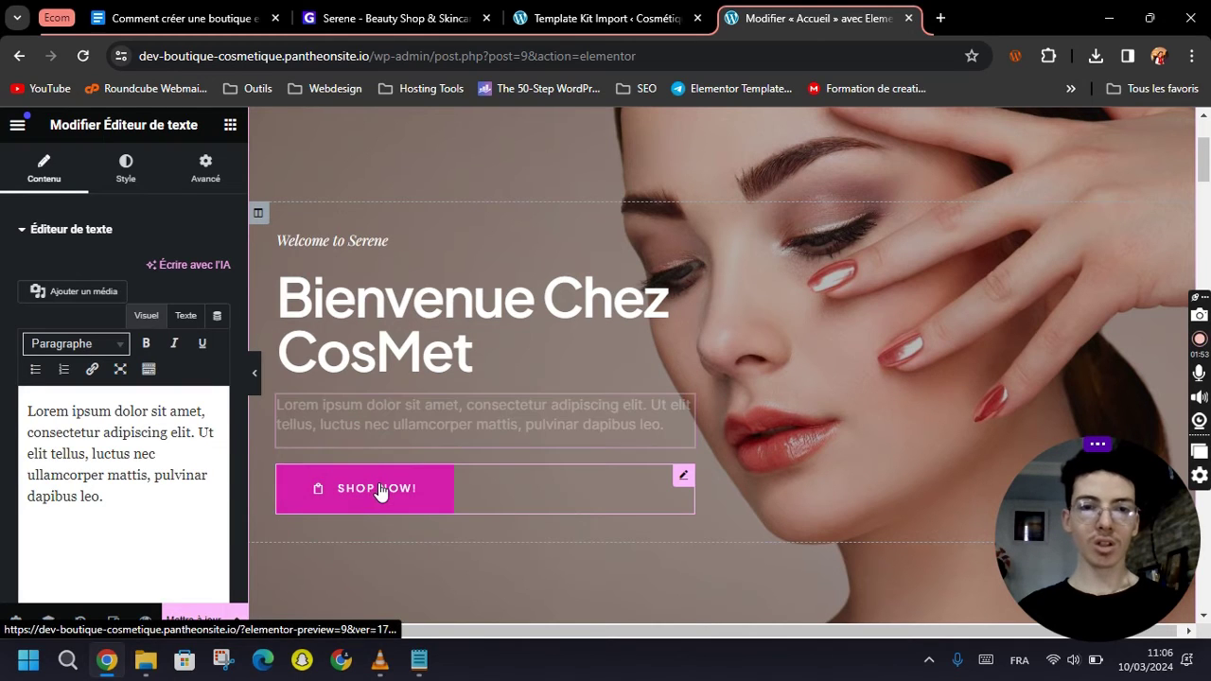
{"action": "triple_click", "coordinate": [148, 303]}
{"action": "key", "text": "BackSpace"}
{"action": "type", "text": "Achete"}
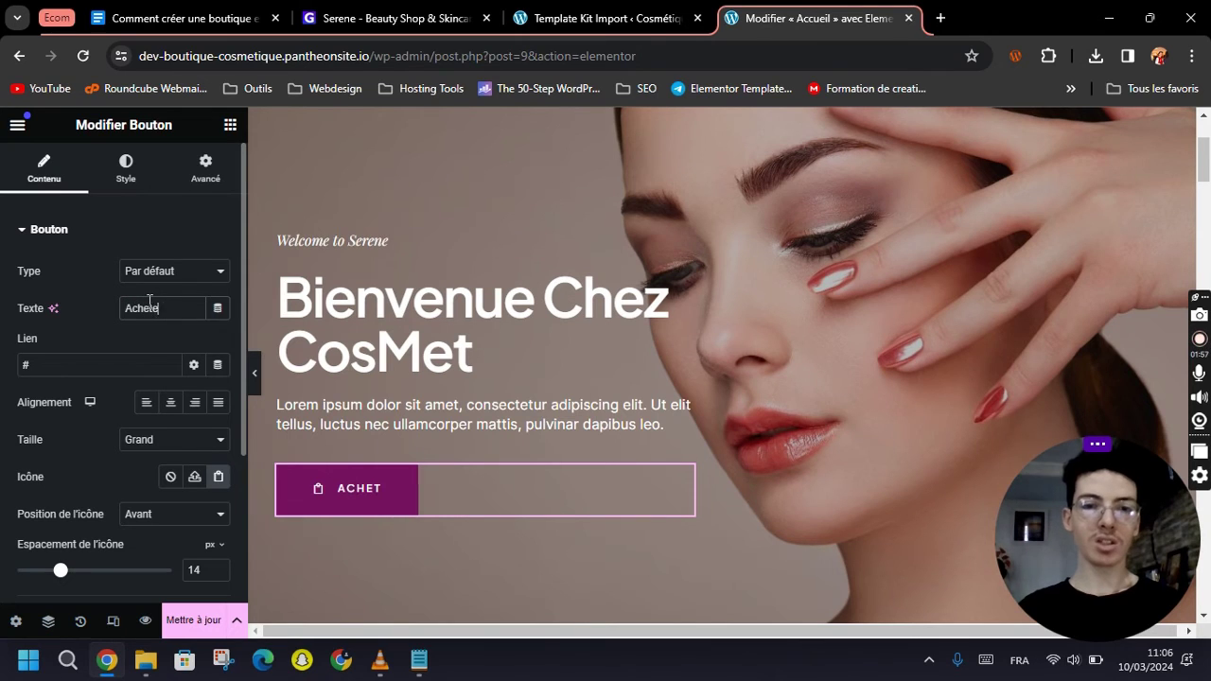
{"action": "type", "text": "z-"}
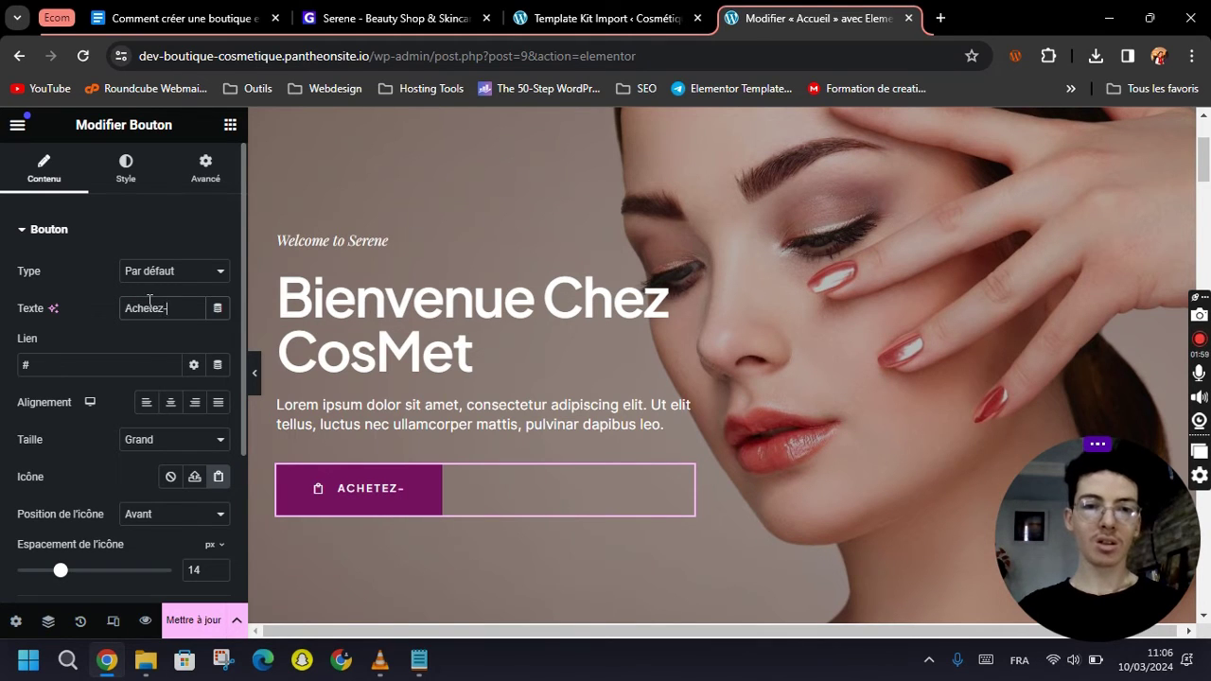
{"action": "type", "text": "maintenant !"}
{"action": "double_click", "coordinate": [166, 309]}
{"action": "type", "text": "Explorer"}
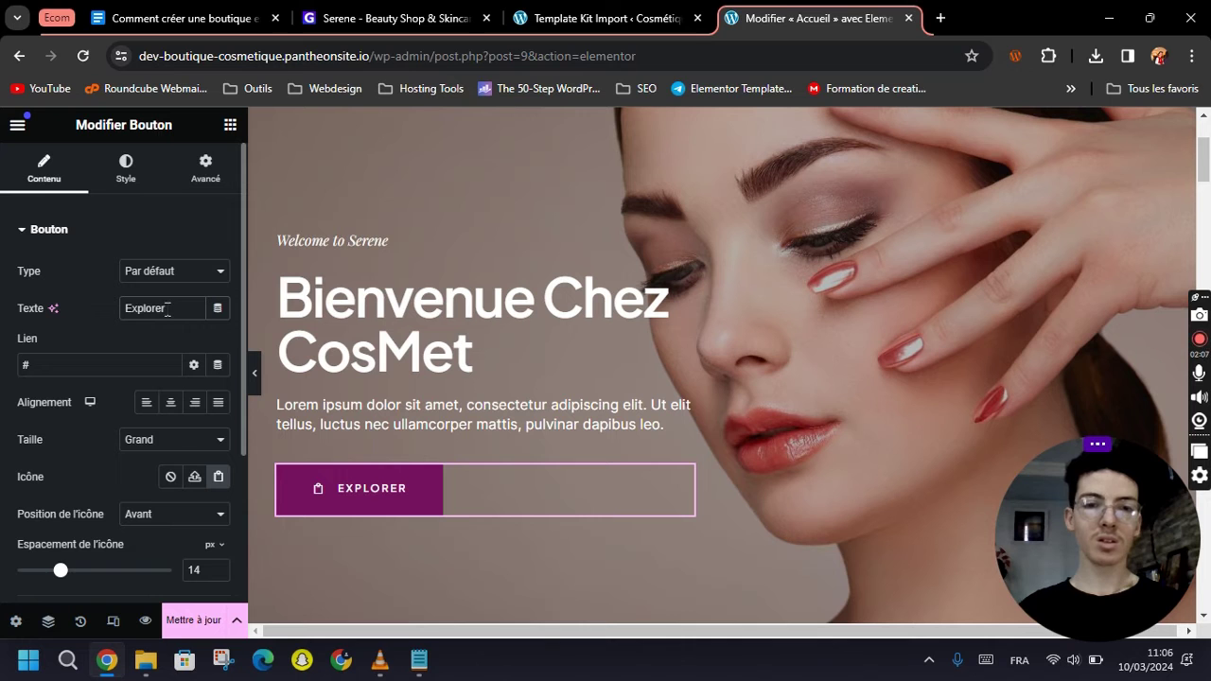
{"action": "type", "text": " !"}
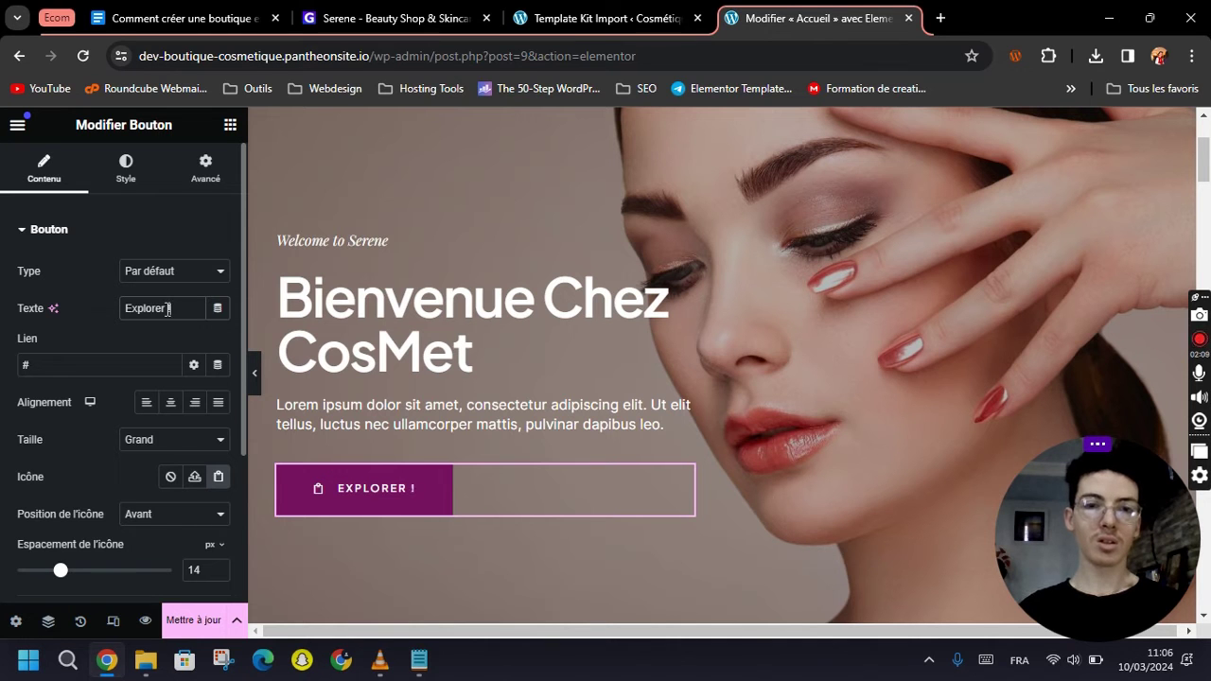
Replace the button's placeholder # link with the Shop page.
{"action": "scroll", "coordinate": [379, 503], "scroll_direction": "up", "scroll_amount": 2}
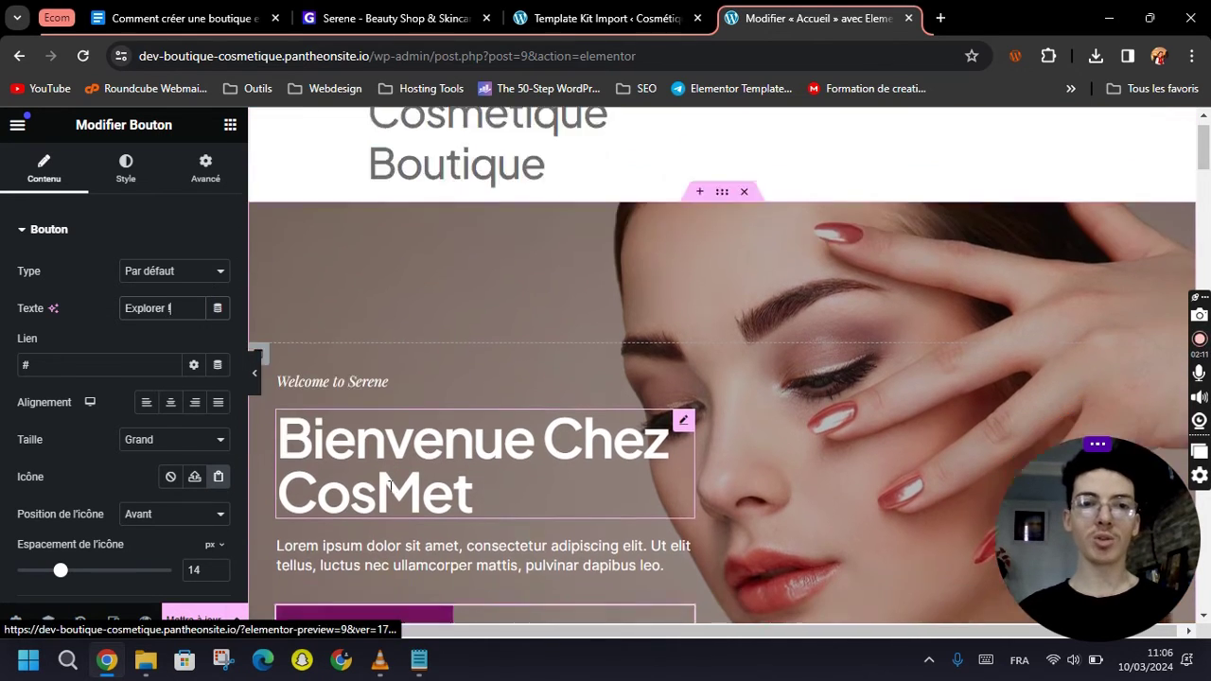
{"action": "scroll", "coordinate": [411, 452], "scroll_direction": "down", "scroll_amount": 3}
{"action": "left_click", "coordinate": [68, 371]}
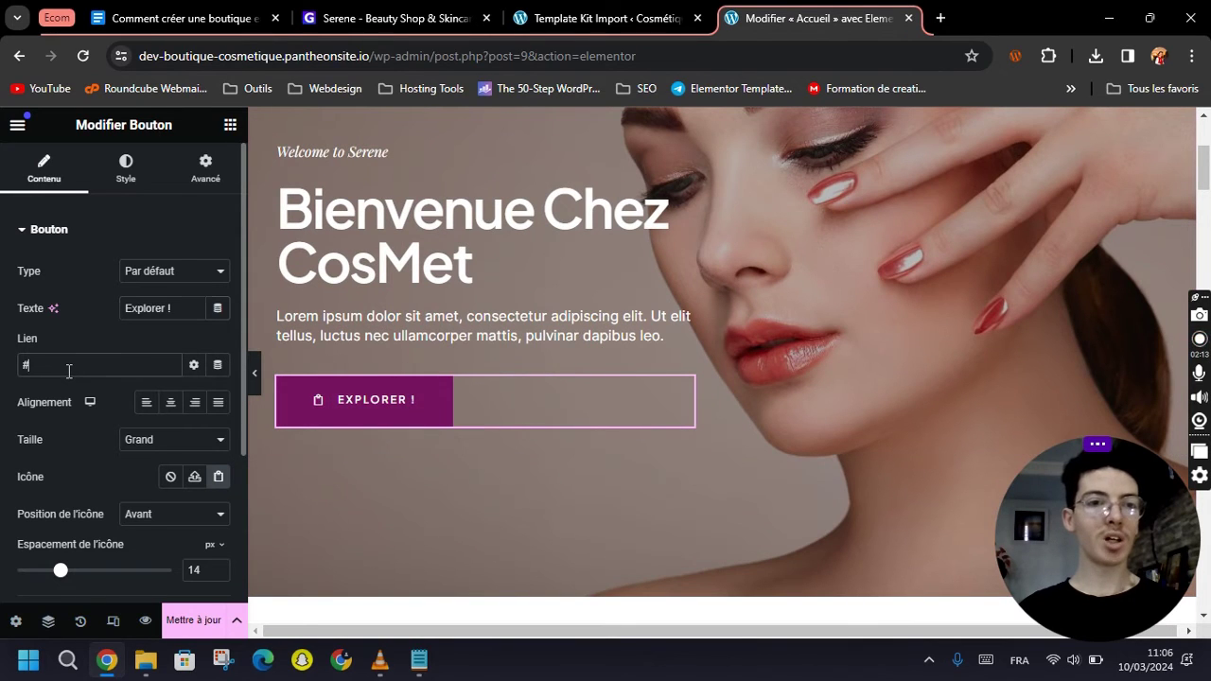
{"action": "key", "text": "BackSpace"}
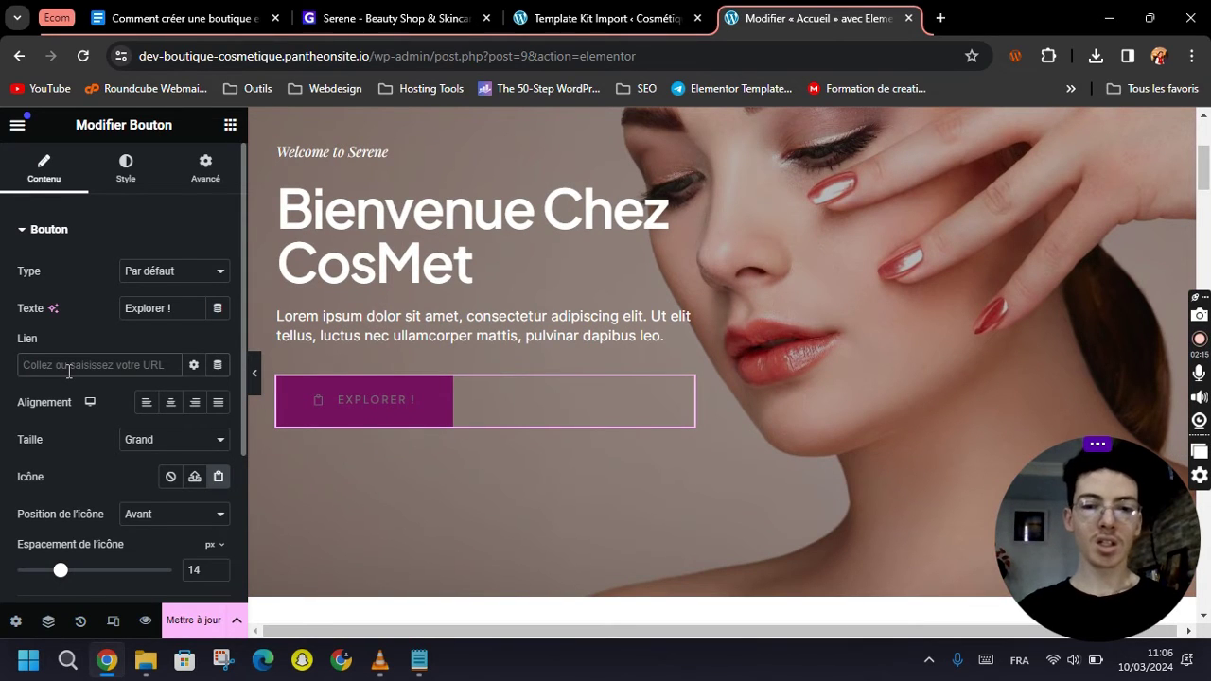
{"action": "type", "text": "shop"}
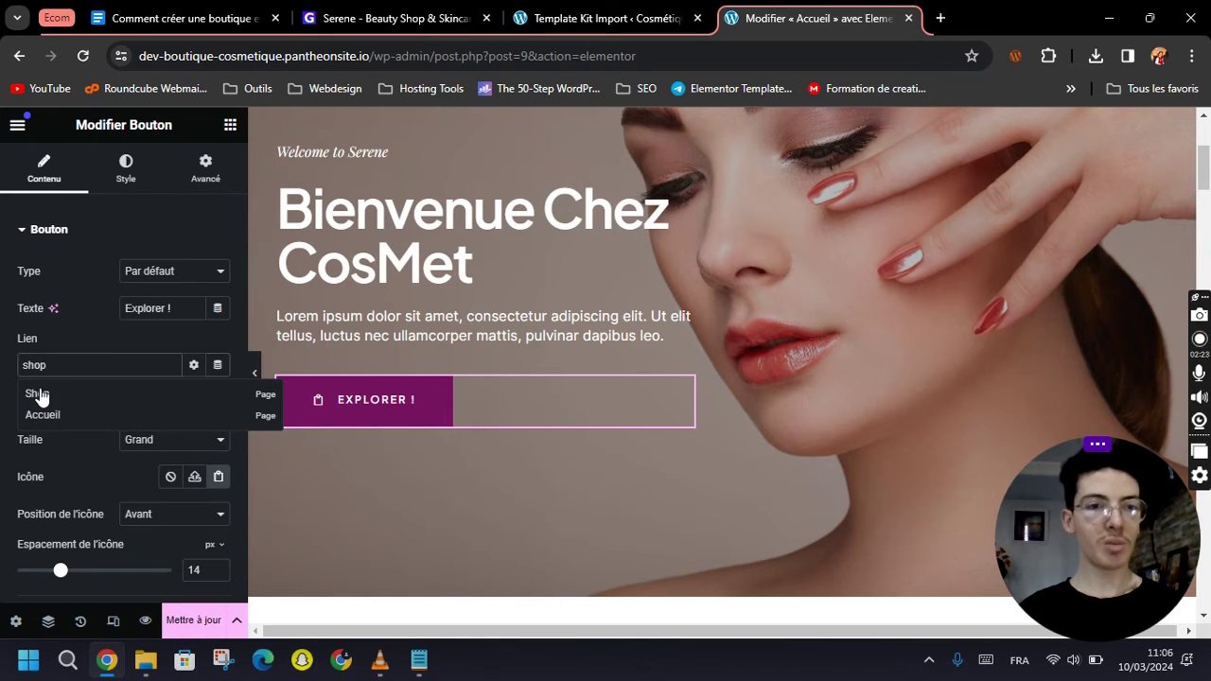
{"action": "left_click", "coordinate": [38, 395]}
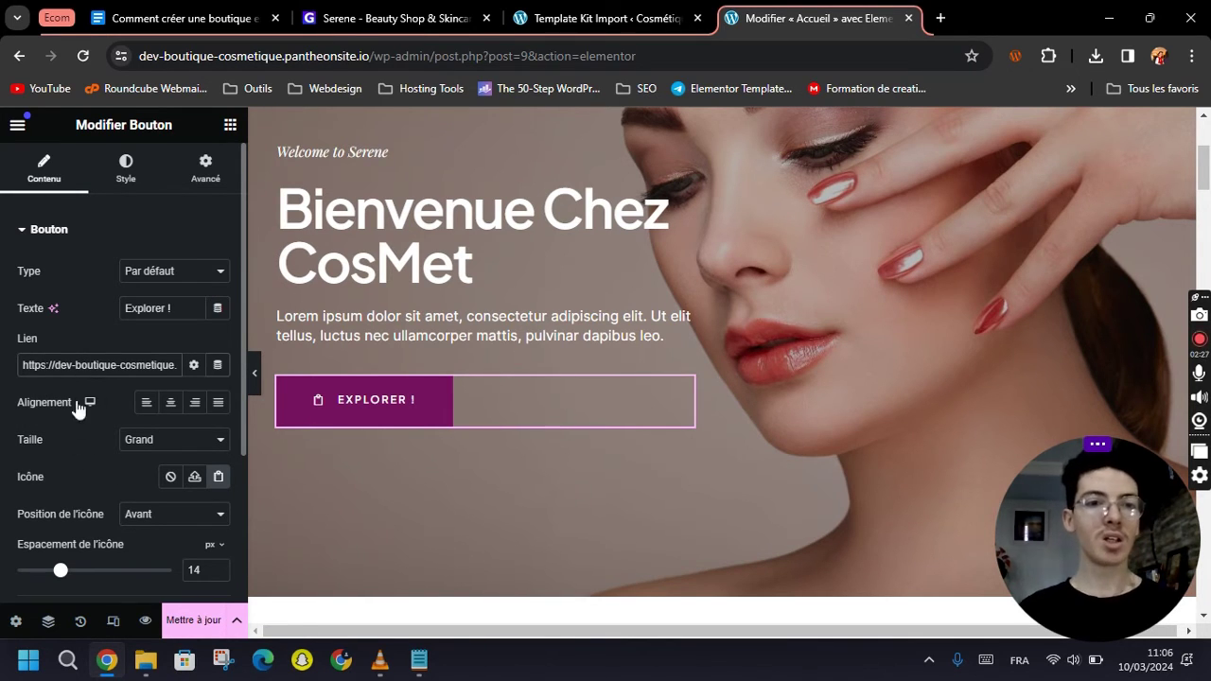
Left-align the Explorer button, keep it at Large size, and leave icon spacing at 14.
{"action": "left_click", "coordinate": [168, 405]}
{"action": "left_click", "coordinate": [194, 404]}
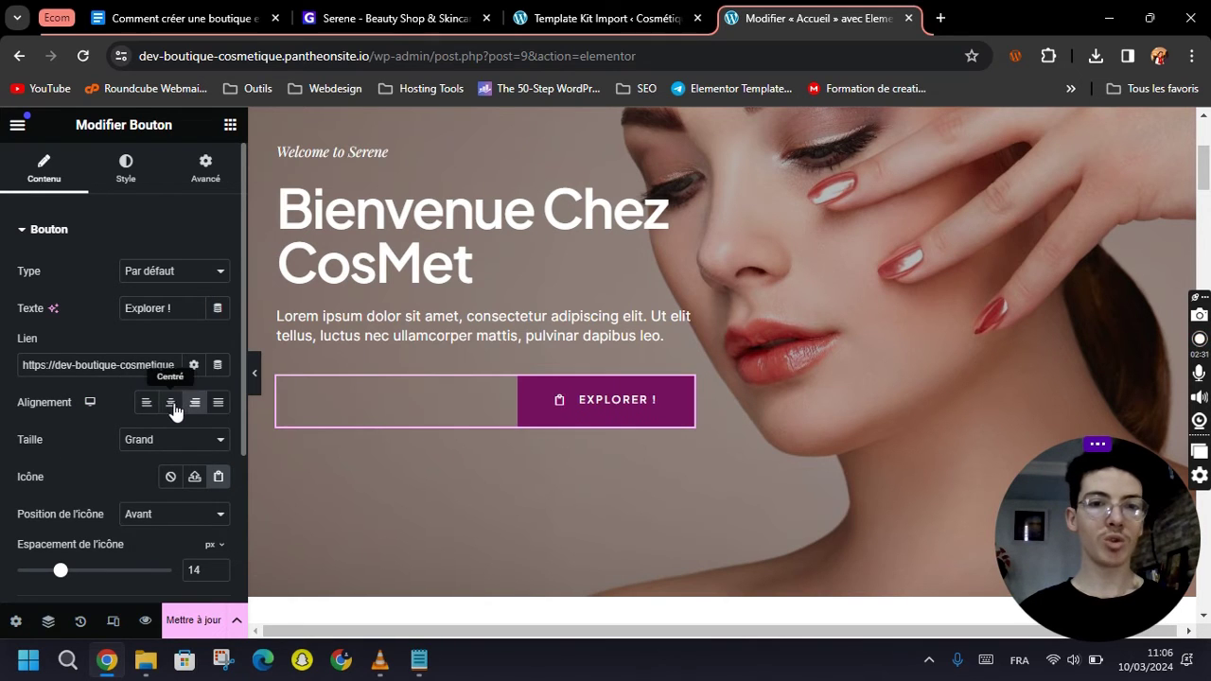
{"action": "left_click", "coordinate": [148, 405]}
{"action": "left_click", "coordinate": [137, 443]}
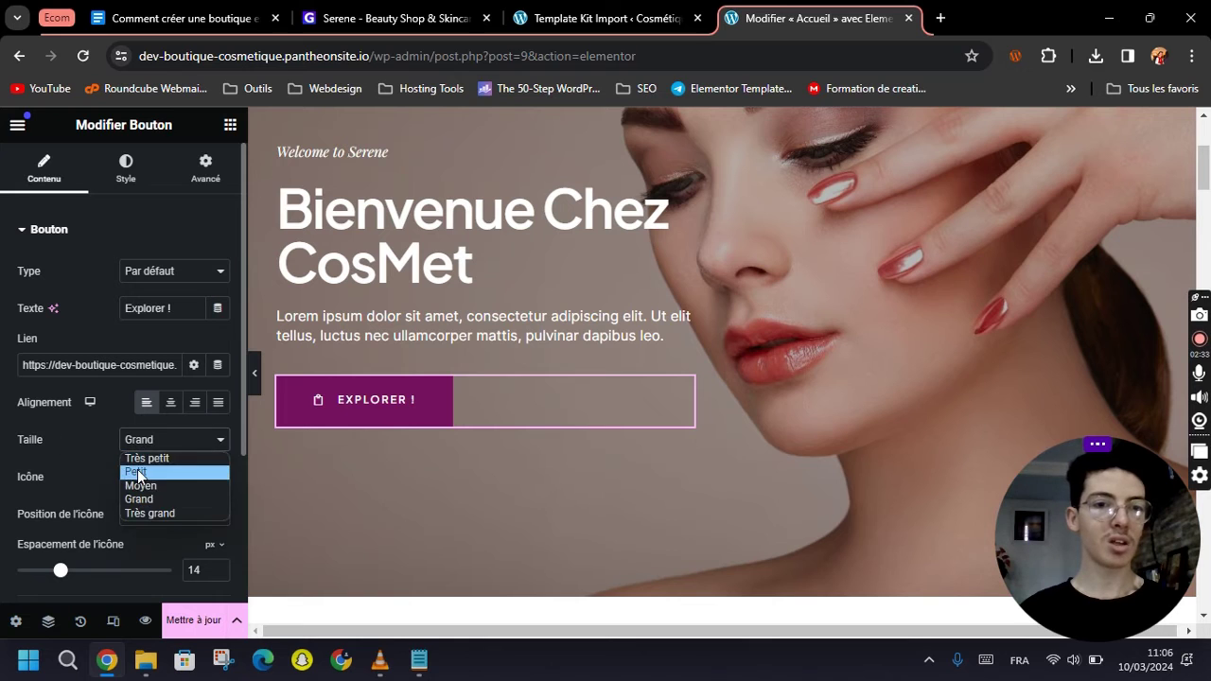
{"action": "left_click", "coordinate": [138, 470]}
{"action": "left_click", "coordinate": [138, 451]}
{"action": "left_click", "coordinate": [137, 501]}
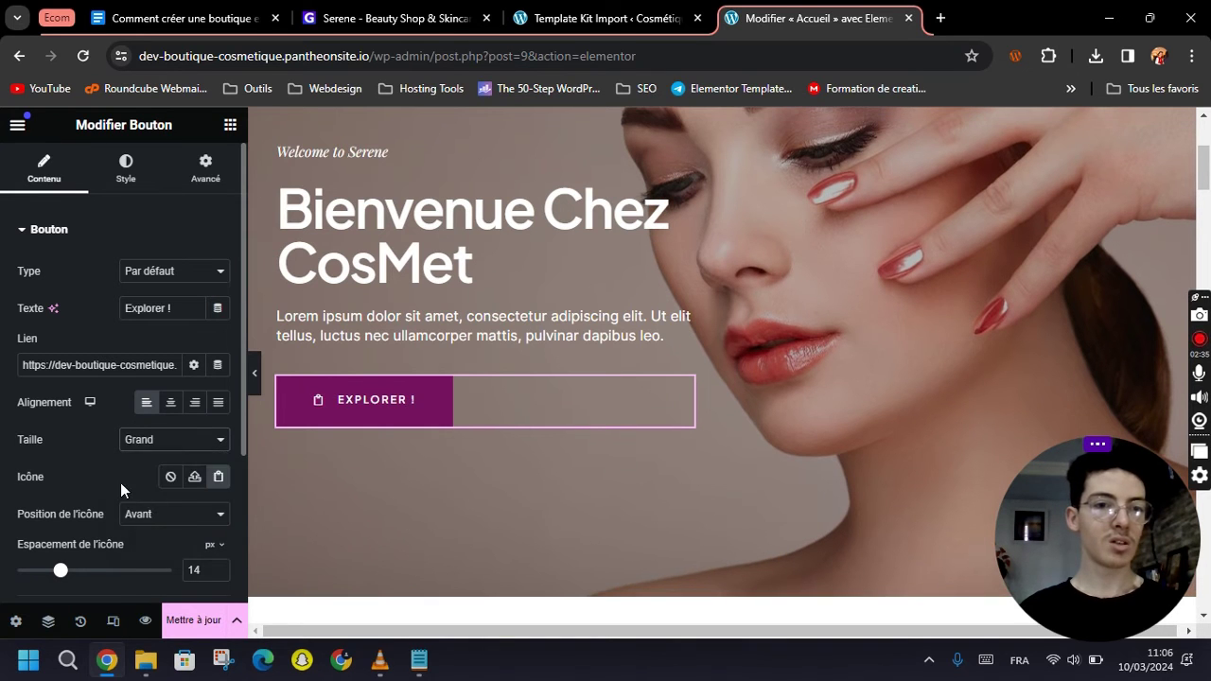
{"action": "scroll", "coordinate": [195, 464], "scroll_direction": "down", "scroll_amount": 1}
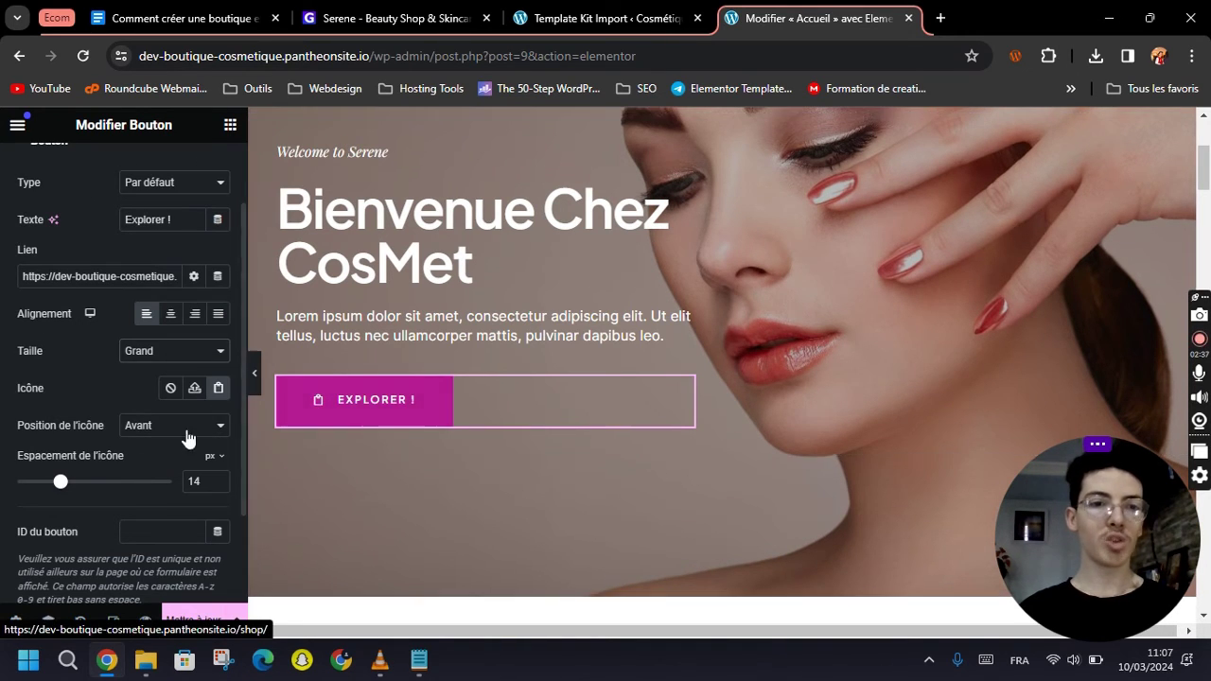
{"action": "left_click_drag", "start_coordinate": [75, 485], "coordinate": [62, 484]}
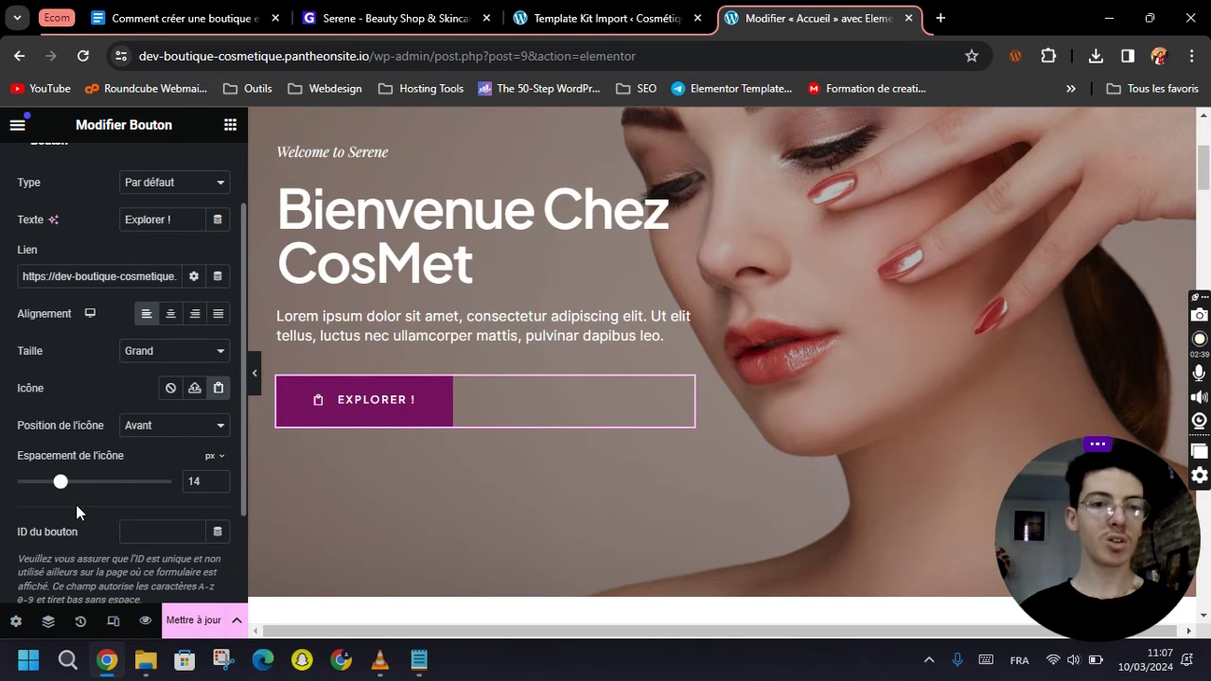
{"action": "scroll", "coordinate": [76, 506], "scroll_direction": "down", "scroll_amount": 1}
{"action": "scroll", "coordinate": [76, 506], "scroll_direction": "up", "scroll_amount": 3}
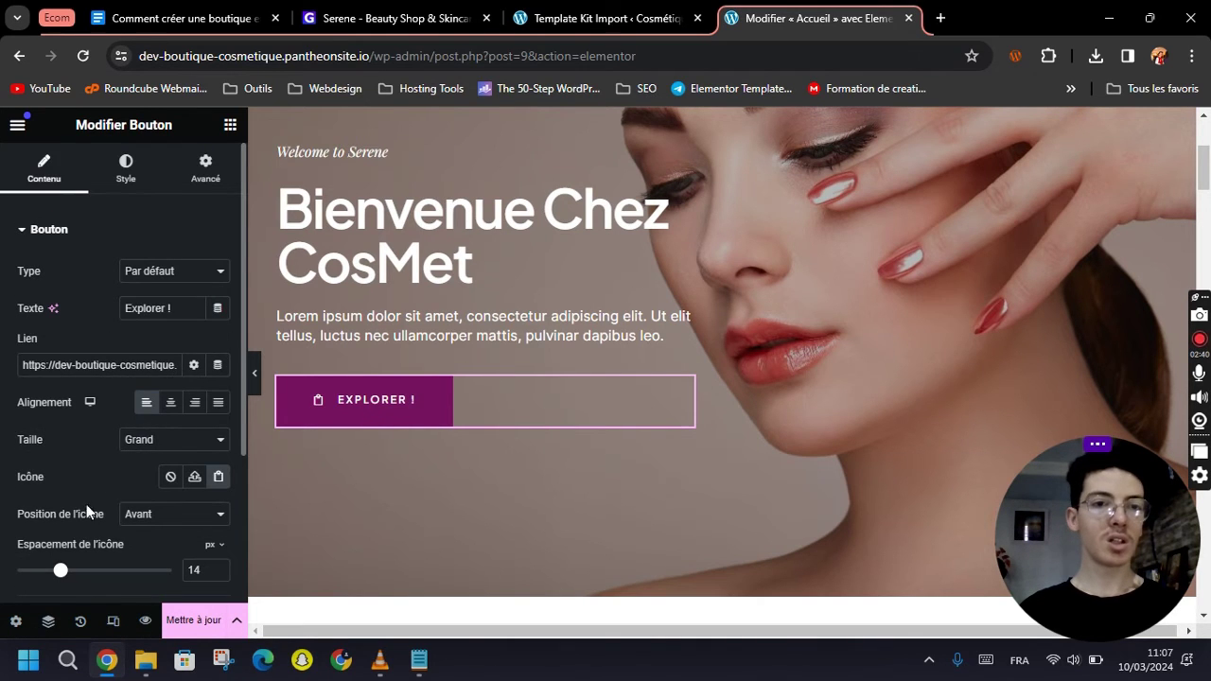
Set the button text colour to the global white Netral colour.
{"action": "left_click", "coordinate": [120, 183]}
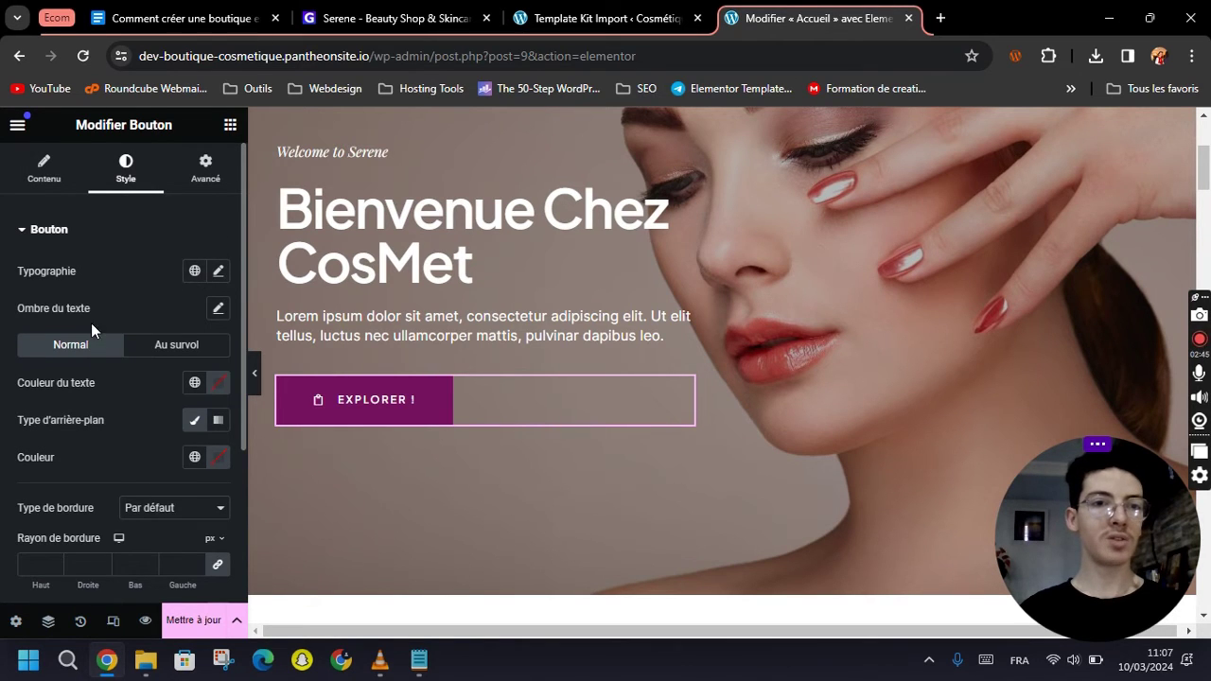
{"action": "scroll", "coordinate": [132, 477], "scroll_direction": "down", "scroll_amount": 1}
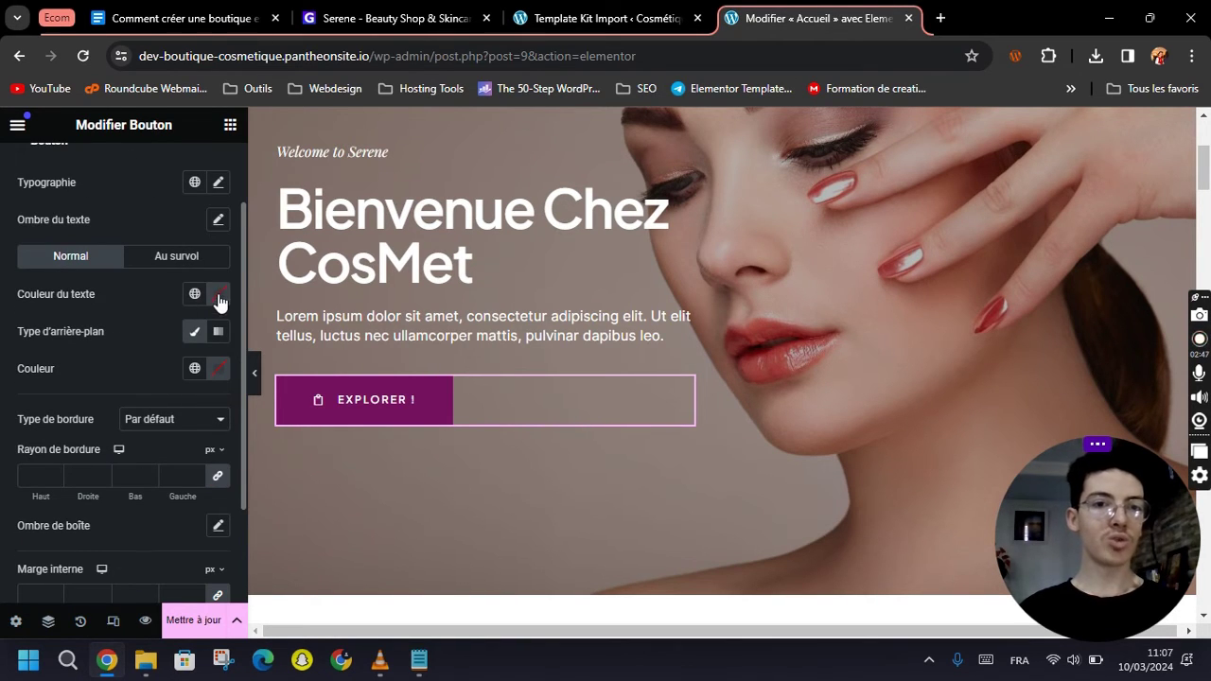
{"action": "left_click", "coordinate": [218, 296]}
{"action": "left_click_drag", "start_coordinate": [208, 420], "coordinate": [246, 425]}
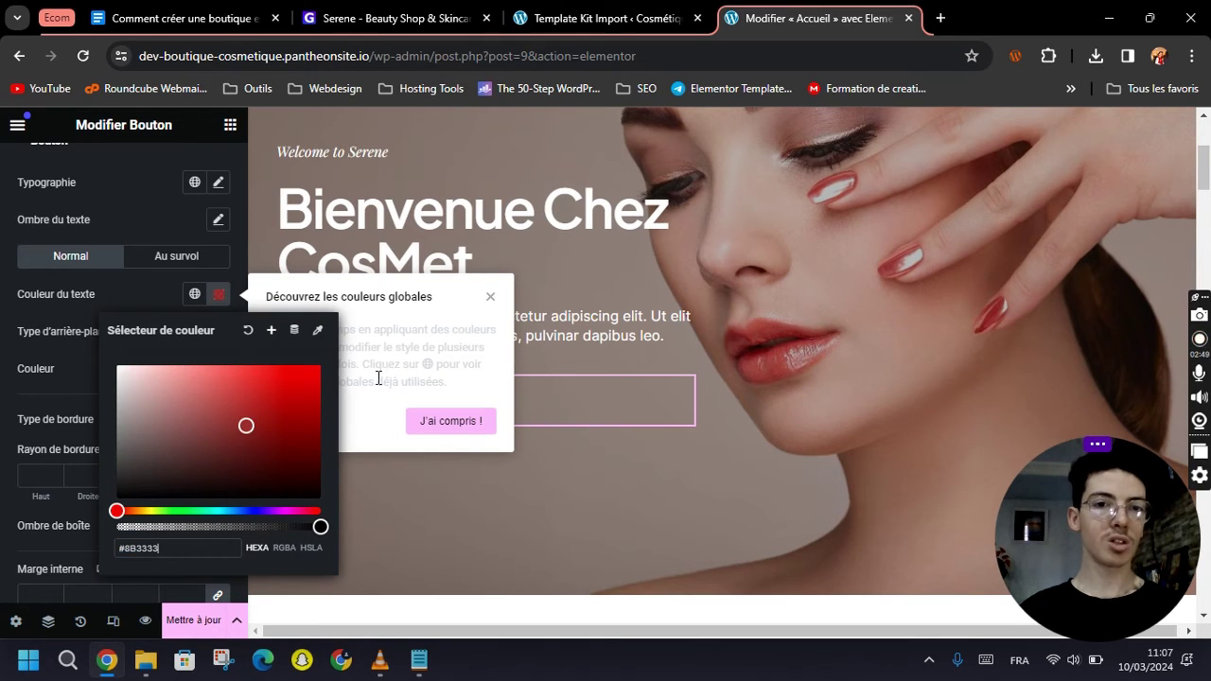
{"action": "left_click", "coordinate": [490, 298]}
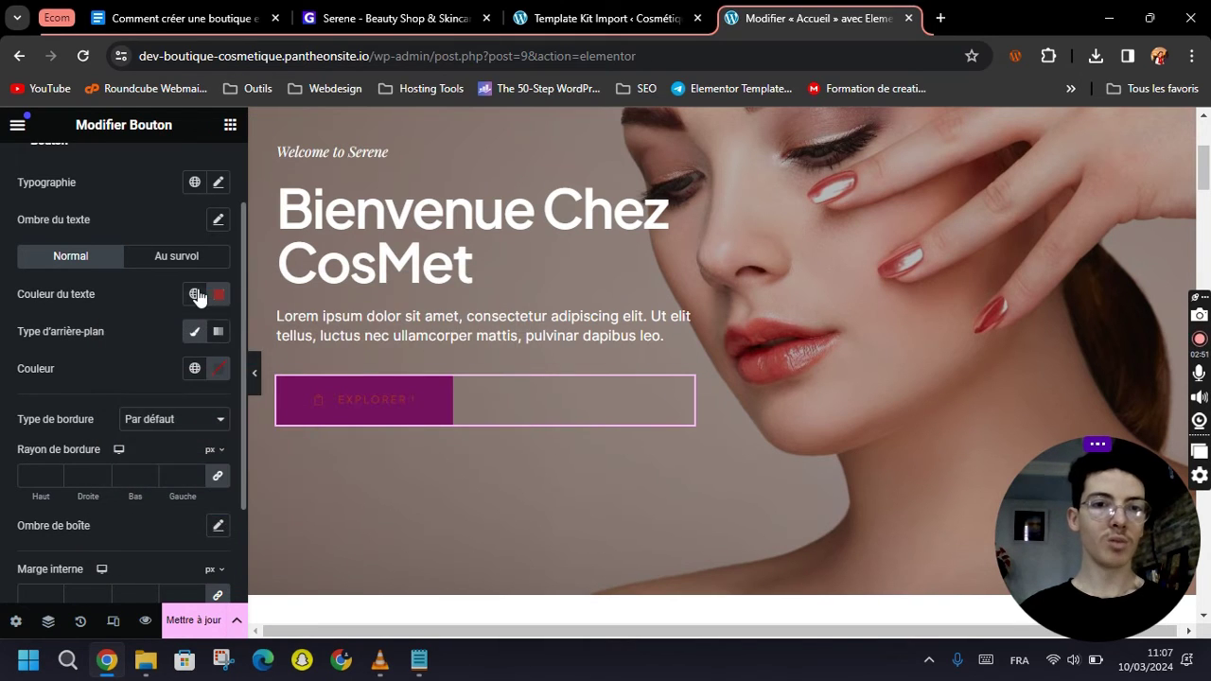
{"action": "left_click", "coordinate": [194, 293]}
{"action": "left_click", "coordinate": [89, 446]}
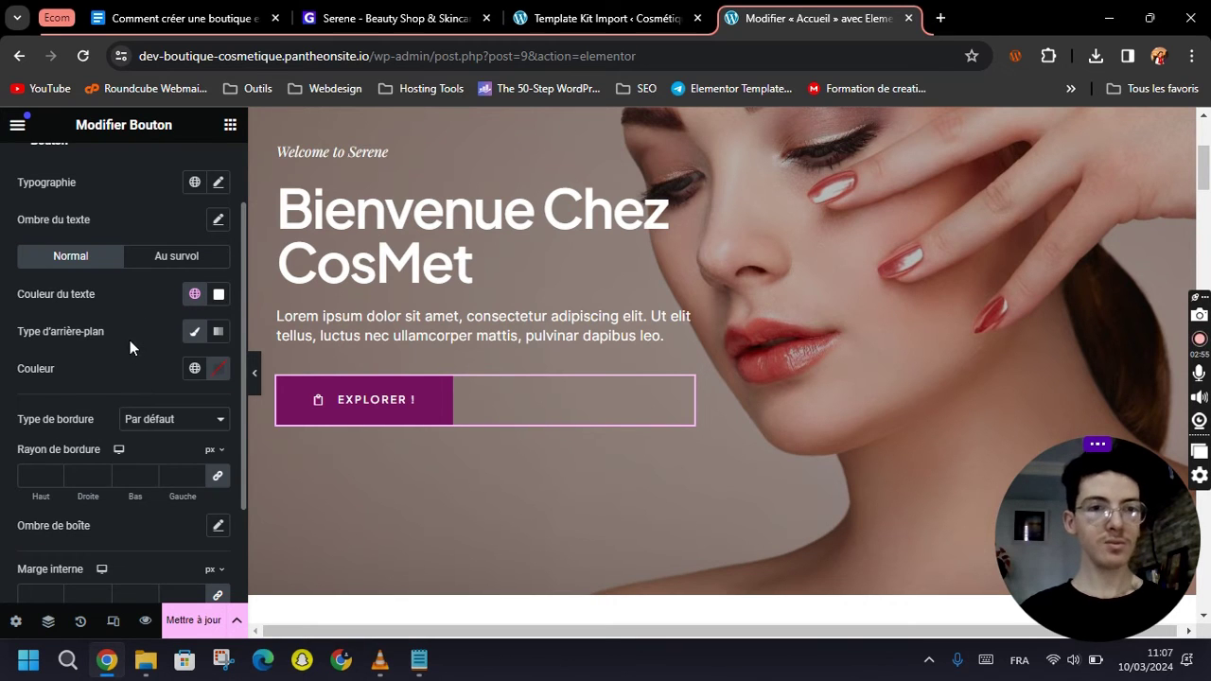
Give the button a 60 border radius on all corners, leaving padding at default.
{"action": "scroll", "coordinate": [131, 345], "scroll_direction": "down", "scroll_amount": 1}
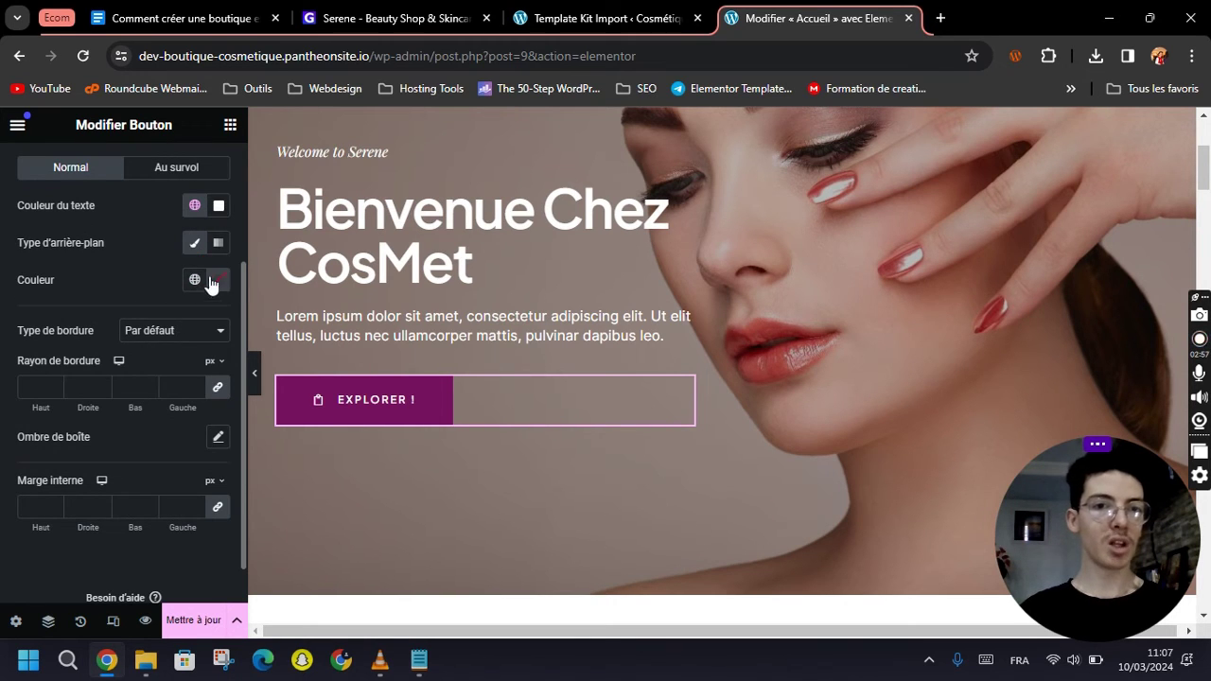
{"action": "scroll", "coordinate": [85, 322], "scroll_direction": "down", "scroll_amount": 1}
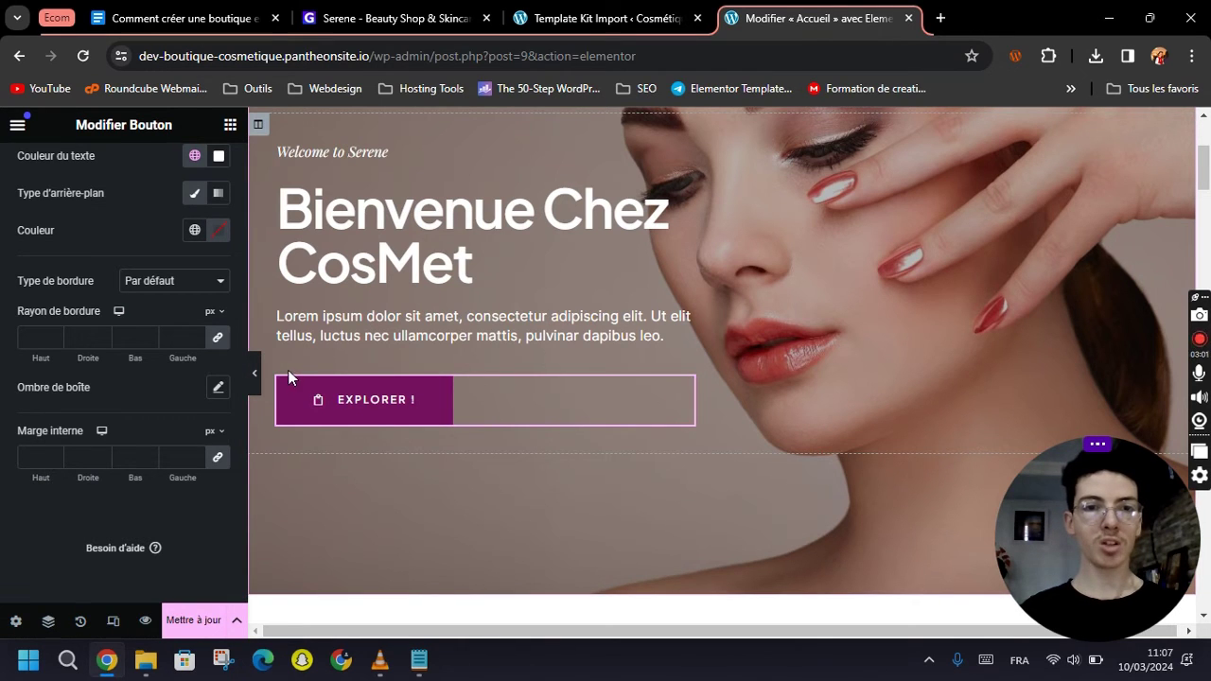
{"action": "left_click", "coordinate": [177, 337]}
{"action": "type", "text": "60"}
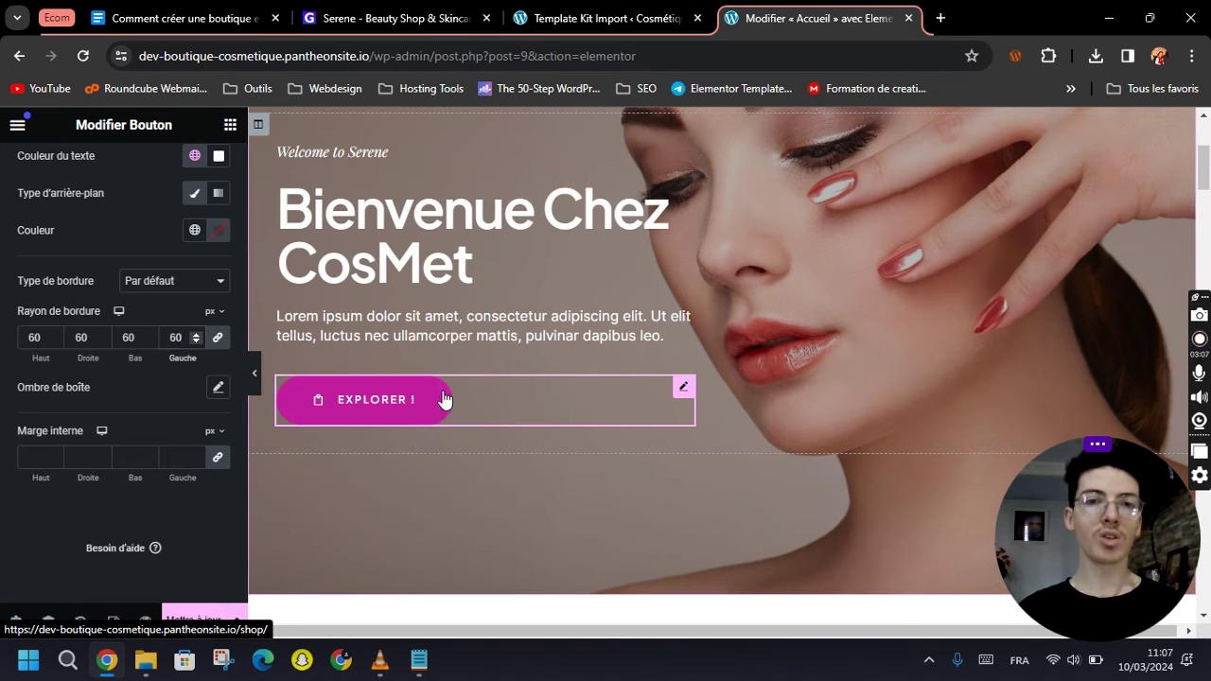
{"action": "left_click", "coordinate": [176, 462]}
{"action": "type", "text": "20"}
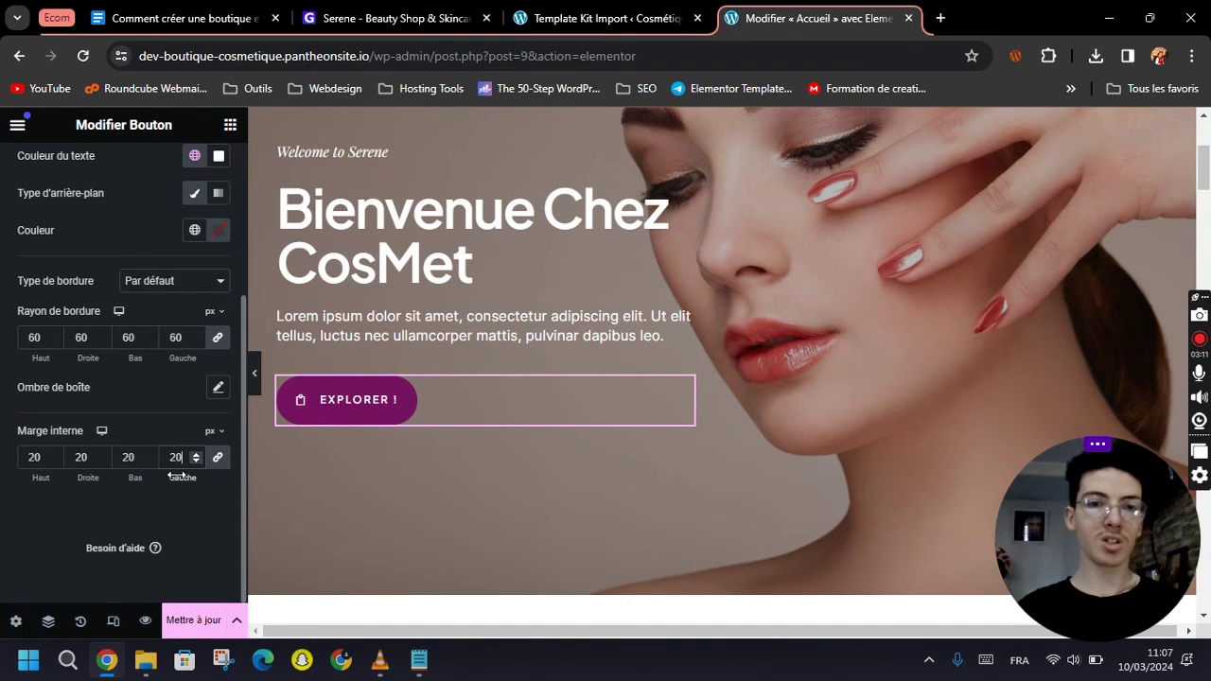
{"action": "key", "text": "BackSpace"}
{"action": "key", "text": "BackSpace"}
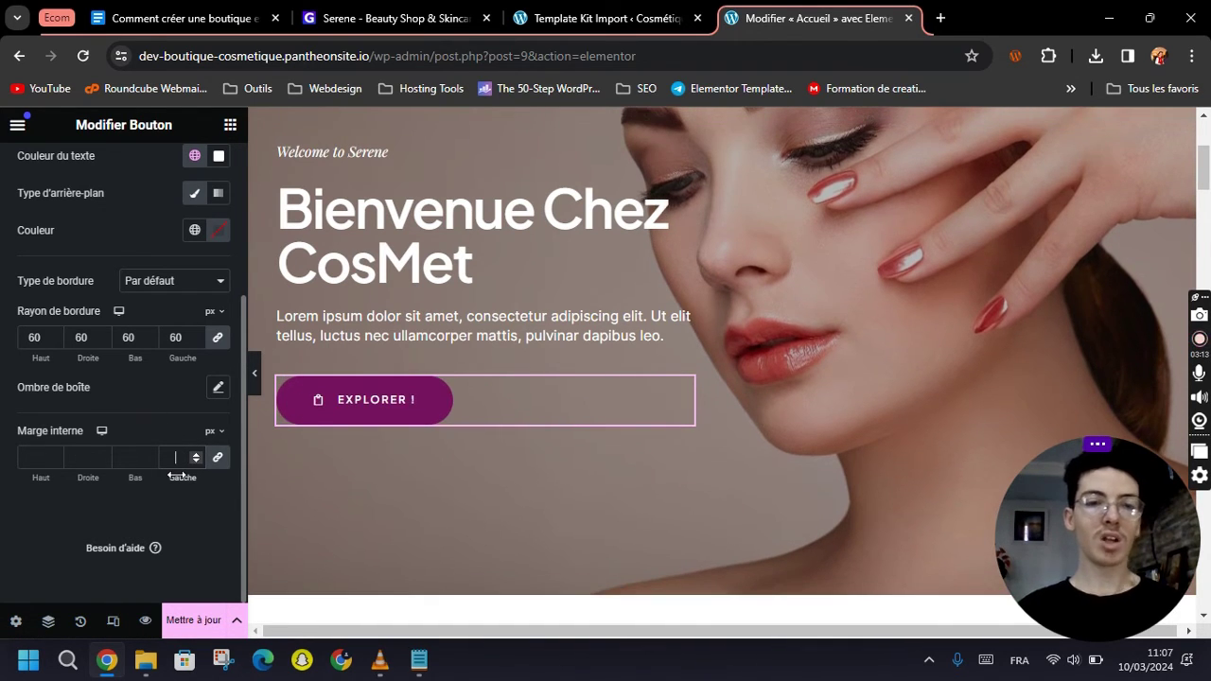
{"action": "scroll", "coordinate": [778, 423], "scroll_direction": "up", "scroll_amount": 3}
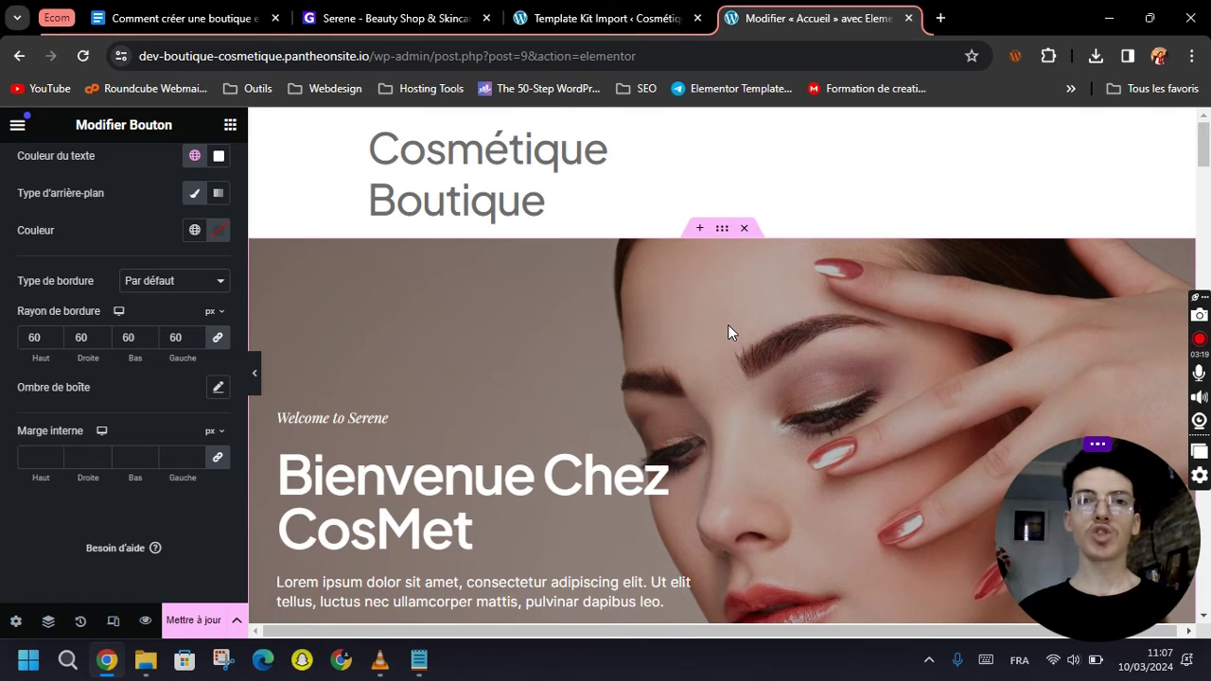
Replace the hero section's background image with the photo of a woman framing her eyes.
{"action": "left_click", "coordinate": [722, 234]}
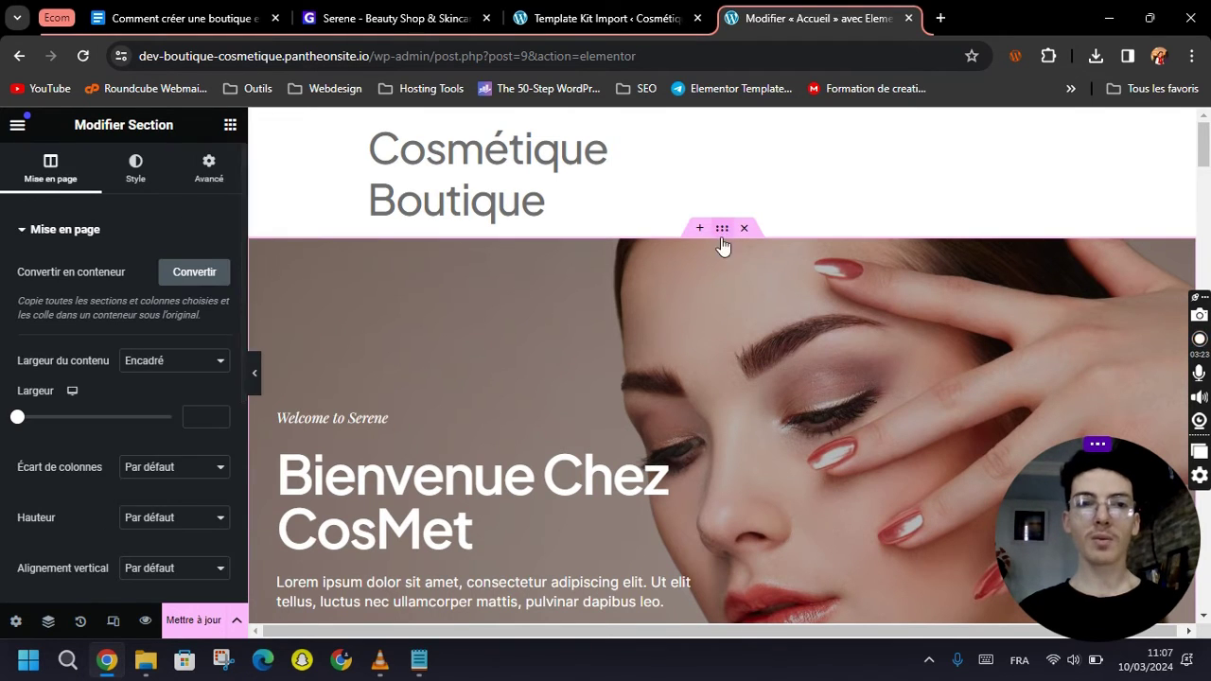
{"action": "left_click", "coordinate": [132, 168]}
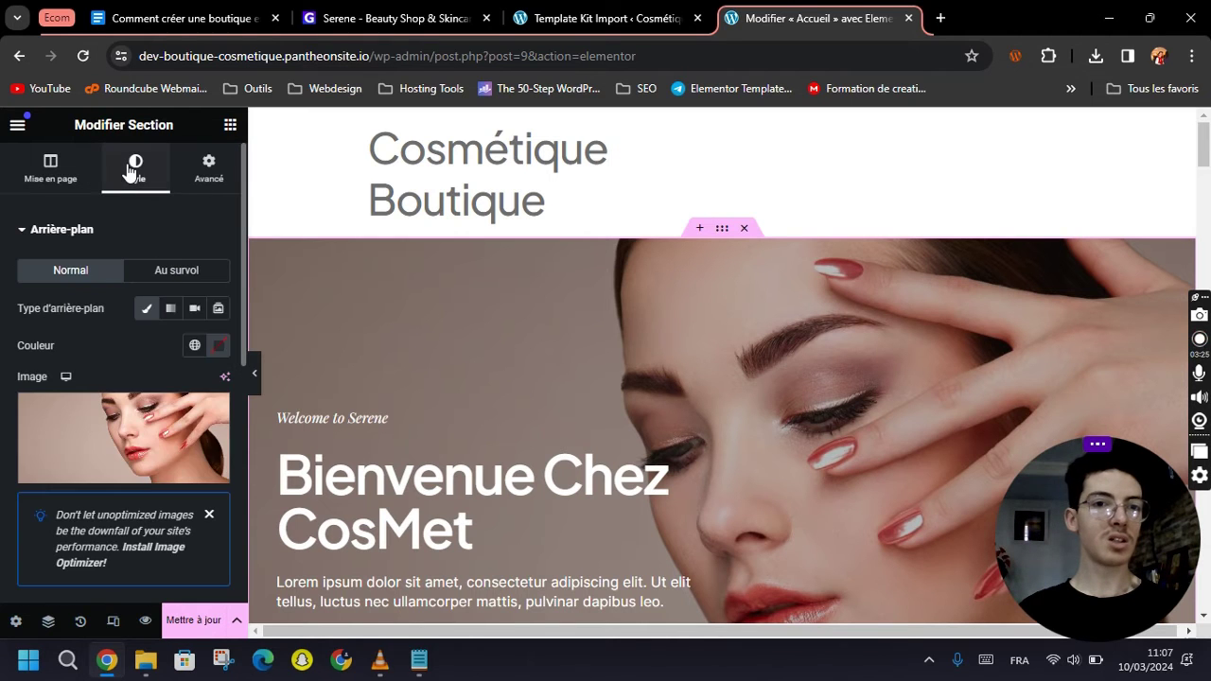
{"action": "left_click", "coordinate": [122, 430]}
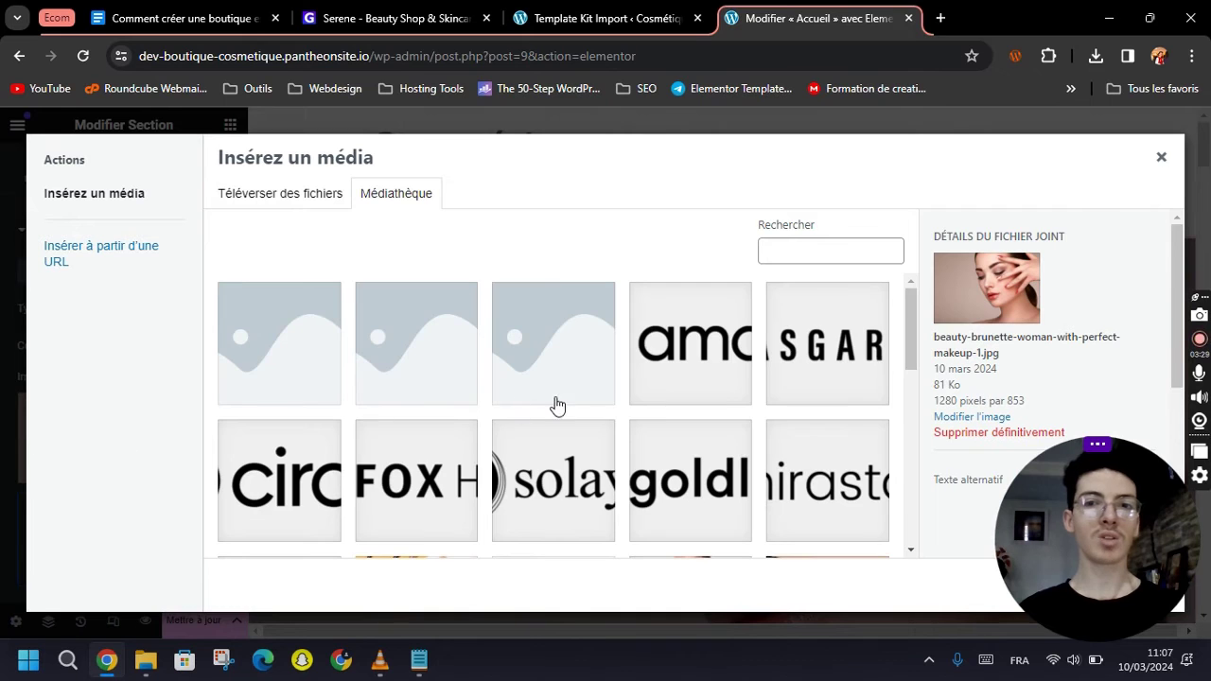
{"action": "scroll", "coordinate": [555, 405], "scroll_direction": "down", "scroll_amount": 5}
{"action": "scroll", "coordinate": [592, 428], "scroll_direction": "up", "scroll_amount": 1}
{"action": "left_click", "coordinate": [580, 448]}
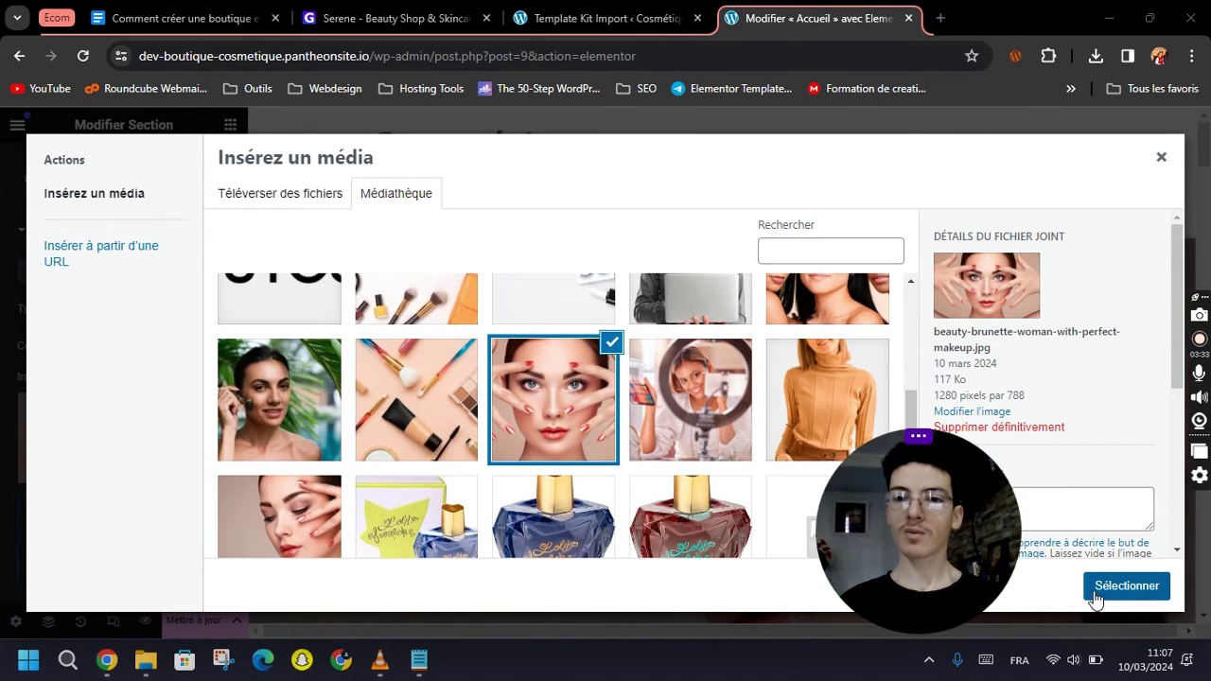
{"action": "left_click", "coordinate": [1126, 585]}
{"action": "scroll", "coordinate": [711, 447], "scroll_direction": "down", "scroll_amount": 4}
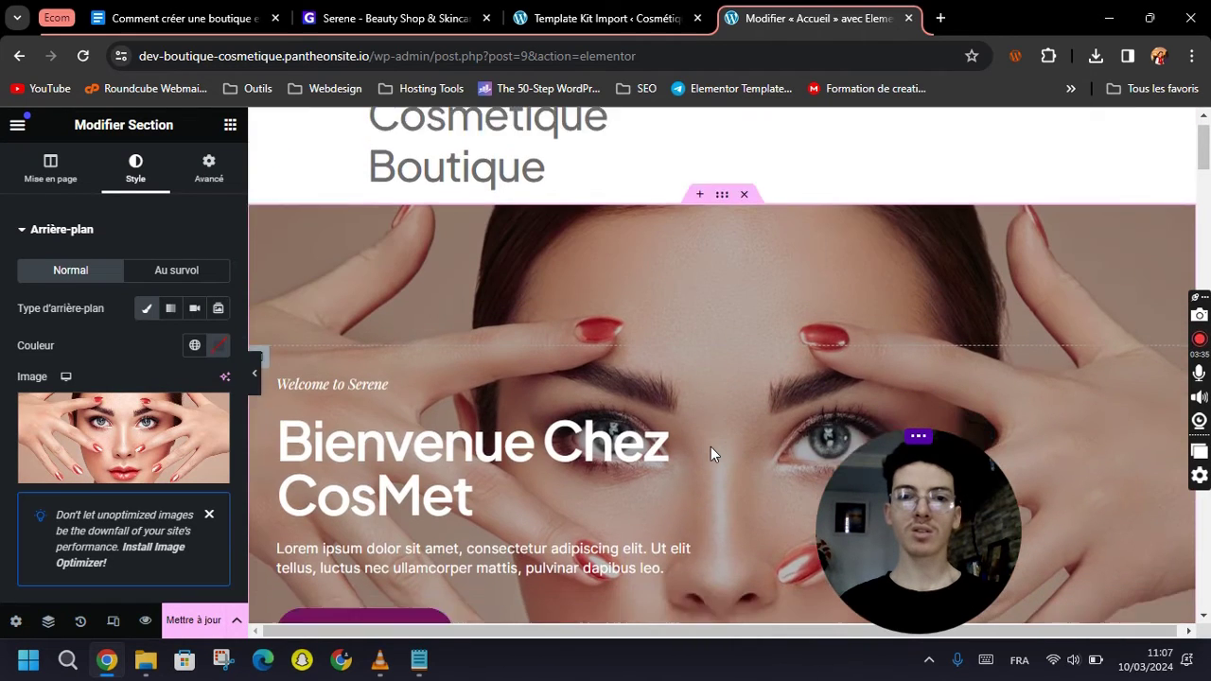
{"action": "scroll", "coordinate": [709, 459], "scroll_direction": "up", "scroll_amount": 3}
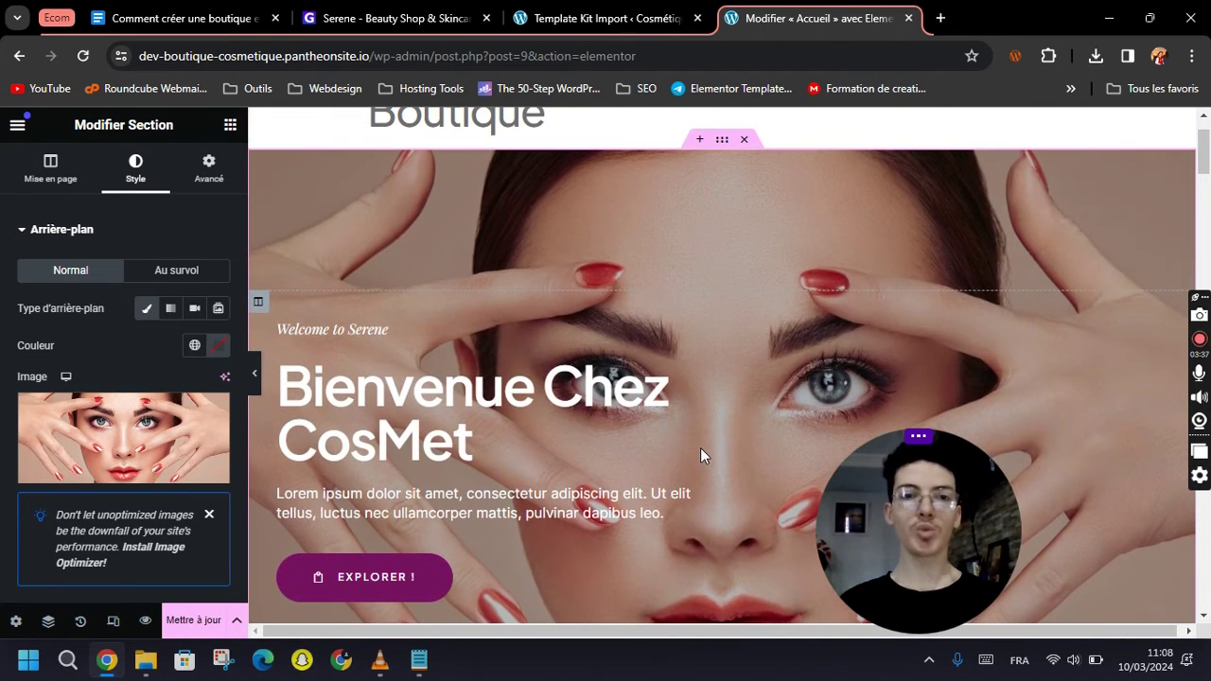
{"action": "scroll", "coordinate": [700, 454], "scroll_direction": "down", "scroll_amount": 2}
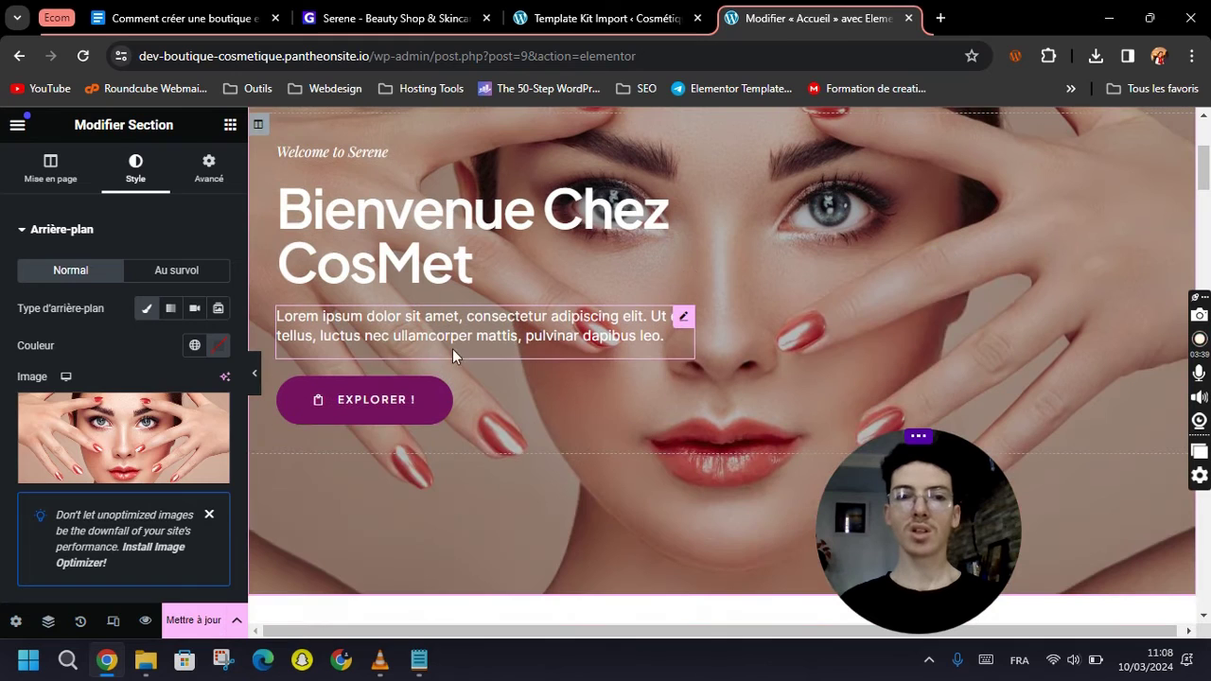
Review the home page, checking the Lorem ipsum paragraph and the Featured Product grid.
{"action": "left_click", "coordinate": [683, 316]}
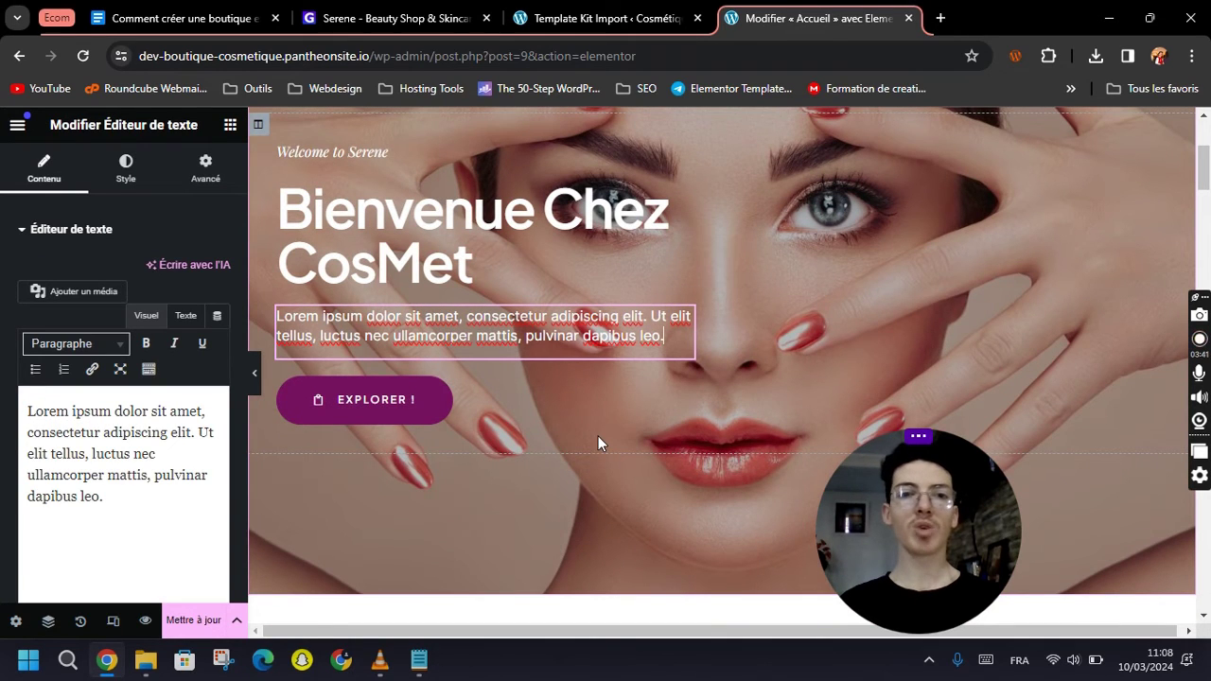
{"action": "scroll", "coordinate": [722, 463], "scroll_direction": "down", "scroll_amount": 3}
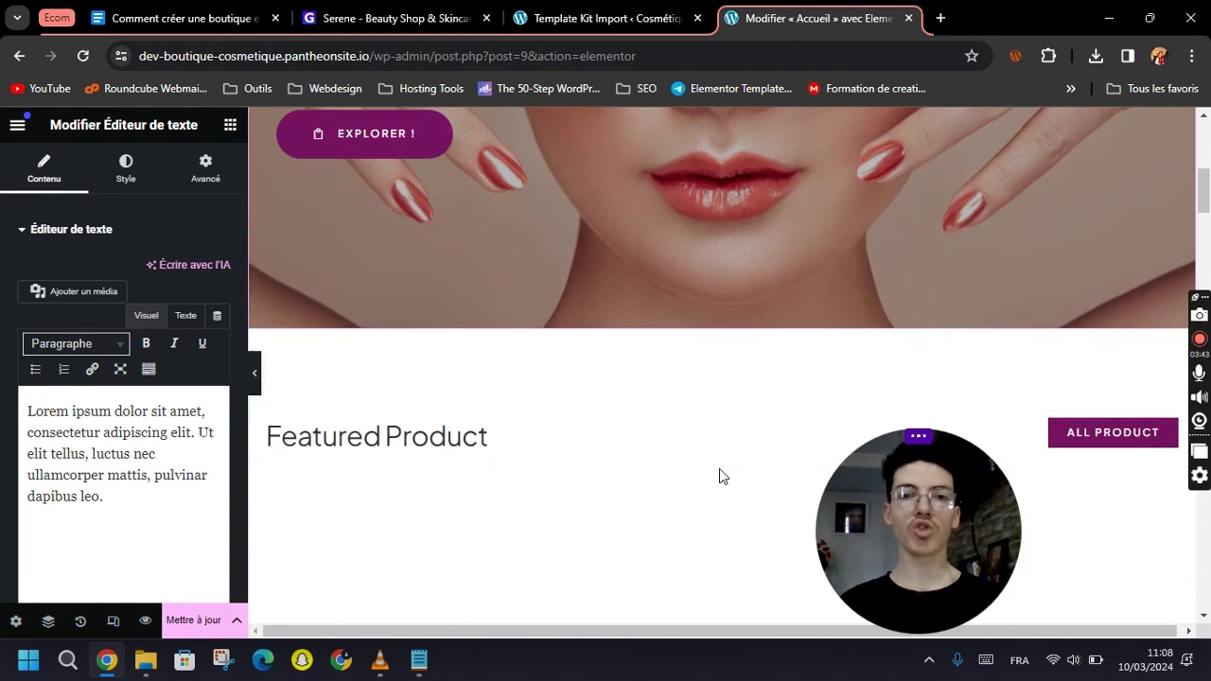
{"action": "scroll", "coordinate": [516, 473], "scroll_direction": "down", "scroll_amount": 2}
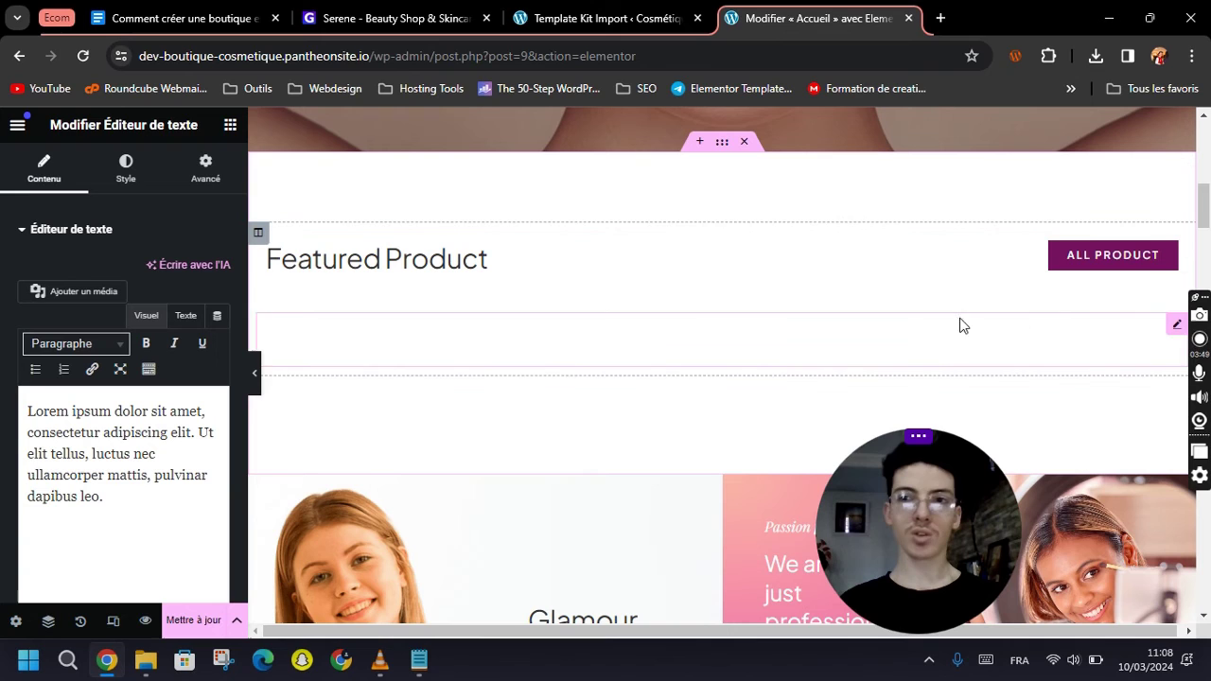
{"action": "left_click", "coordinate": [916, 336]}
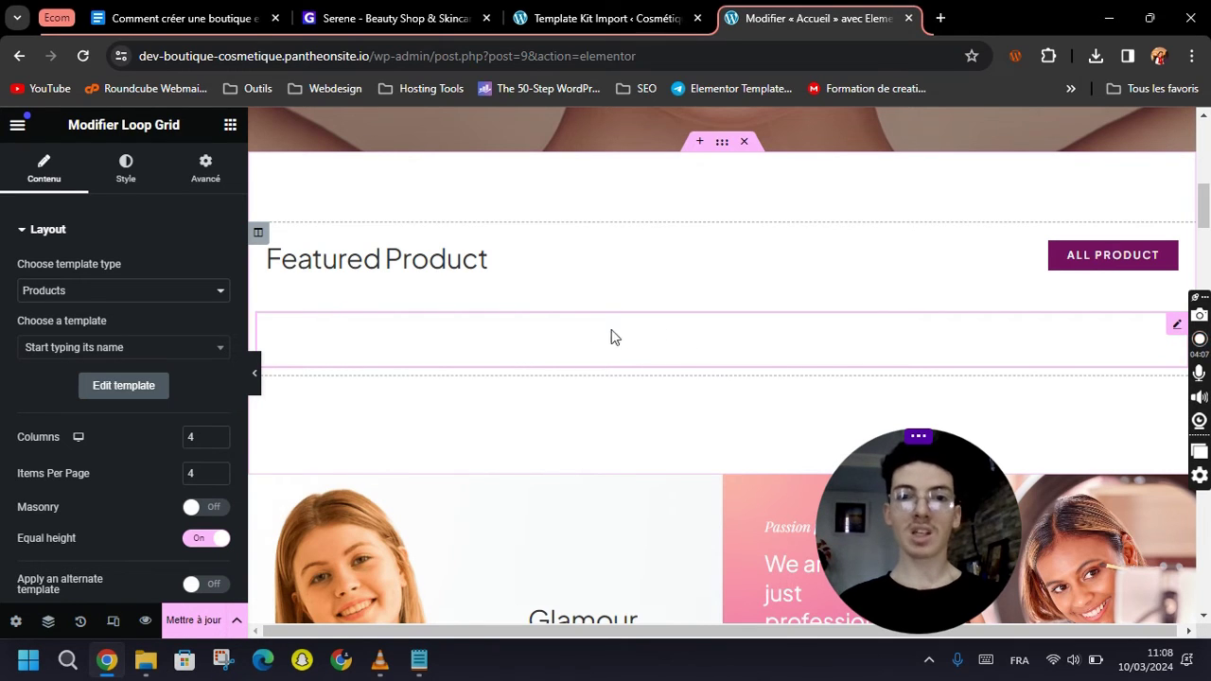
{"action": "scroll", "coordinate": [33, 438], "scroll_direction": "down", "scroll_amount": 3}
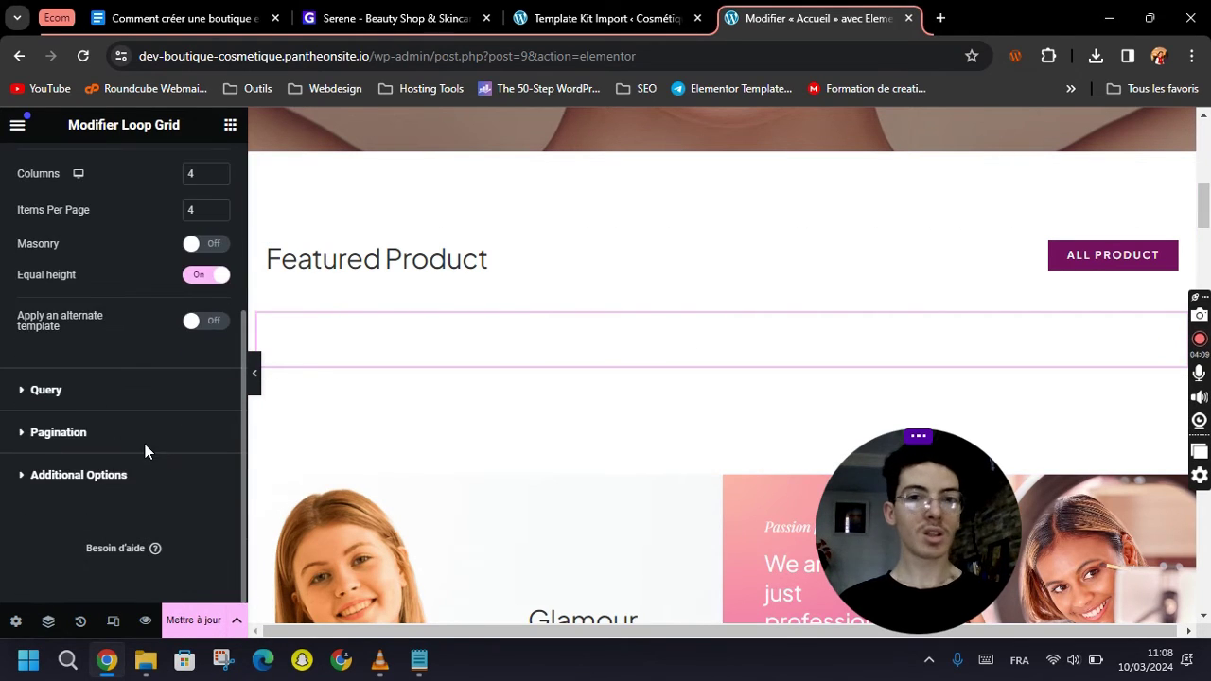
{"action": "scroll", "coordinate": [144, 444], "scroll_direction": "up", "scroll_amount": 3}
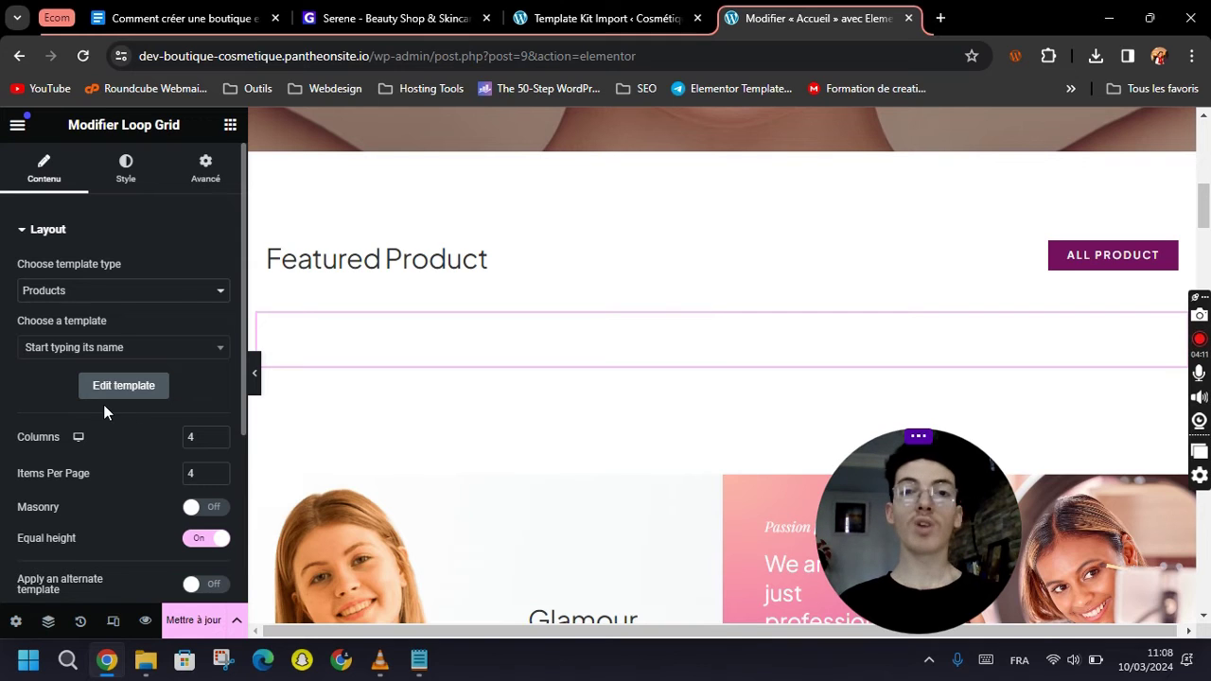
{"action": "scroll", "coordinate": [128, 458], "scroll_direction": "down", "scroll_amount": 5}
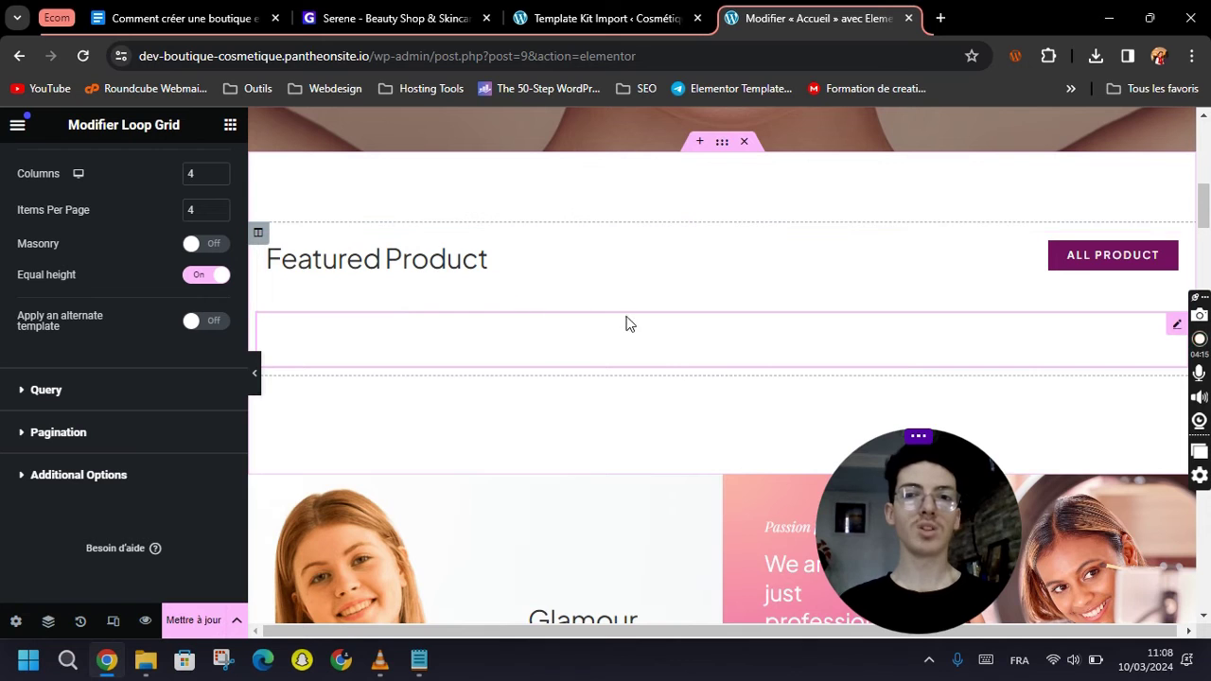
{"action": "scroll", "coordinate": [574, 327], "scroll_direction": "down", "scroll_amount": 2}
{"action": "scroll", "coordinate": [581, 327], "scroll_direction": "down", "scroll_amount": 2}
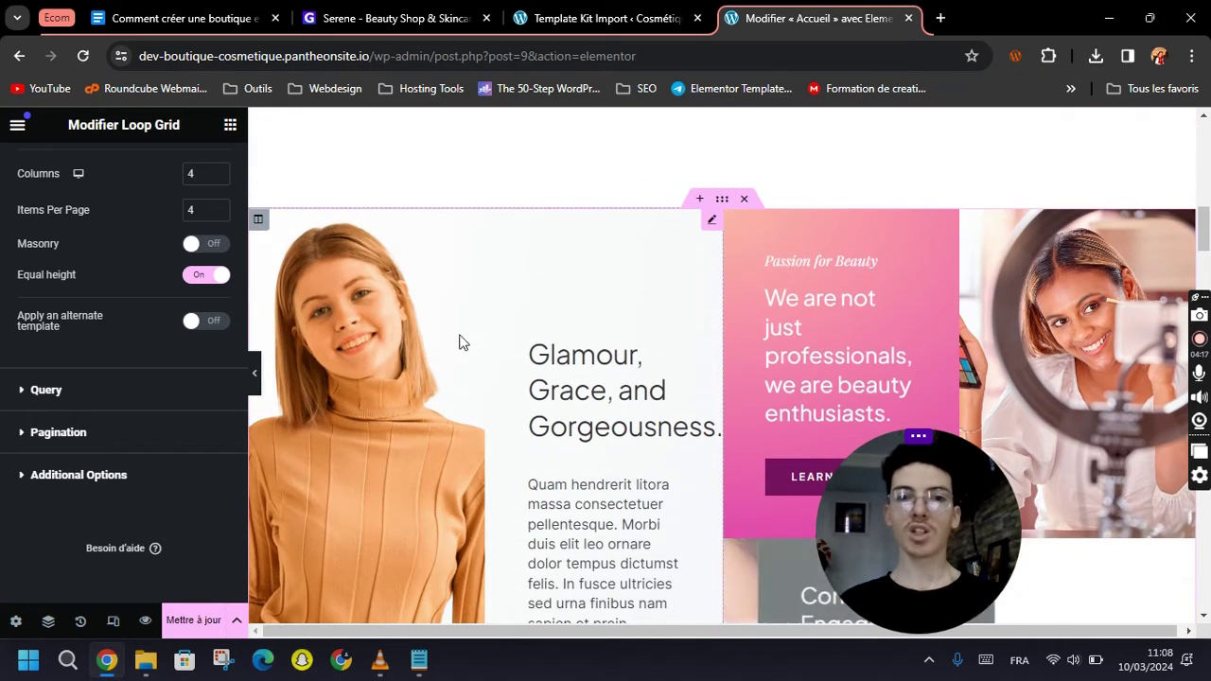
{"action": "scroll", "coordinate": [536, 339], "scroll_direction": "down", "scroll_amount": 2}
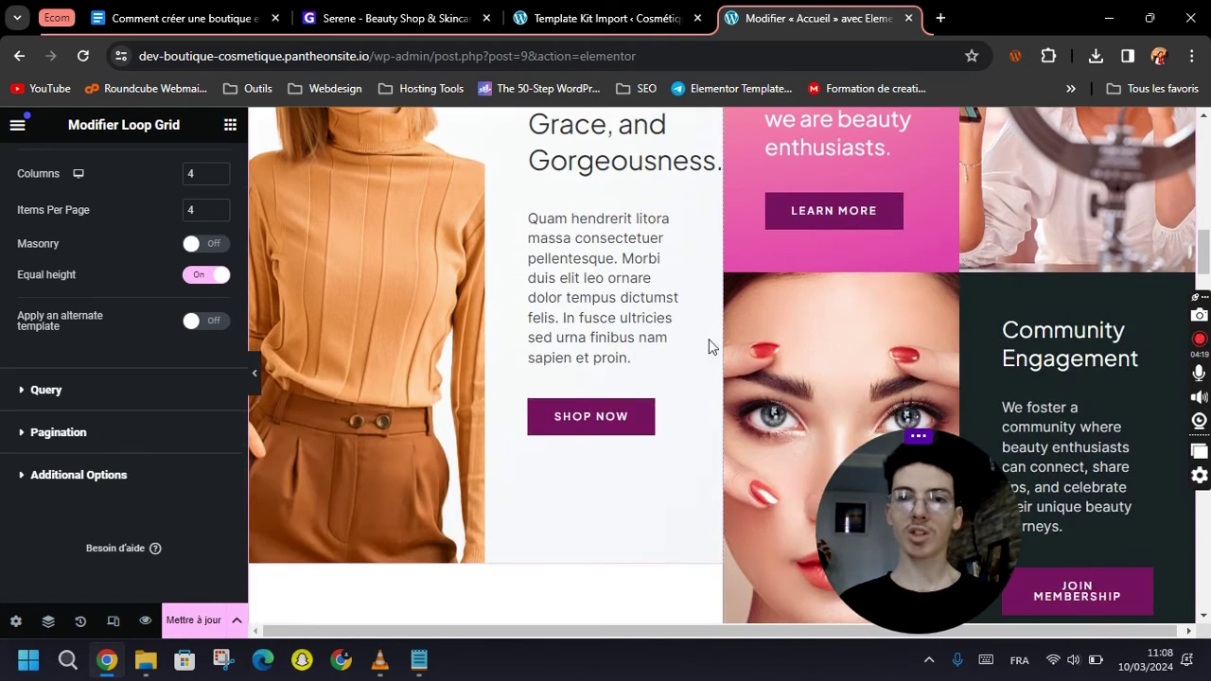
Select the Glamour call-to-action block and scroll through its image settings.
{"action": "left_click", "coordinate": [386, 277]}
{"action": "scroll", "coordinate": [431, 305], "scroll_direction": "up", "scroll_amount": 3}
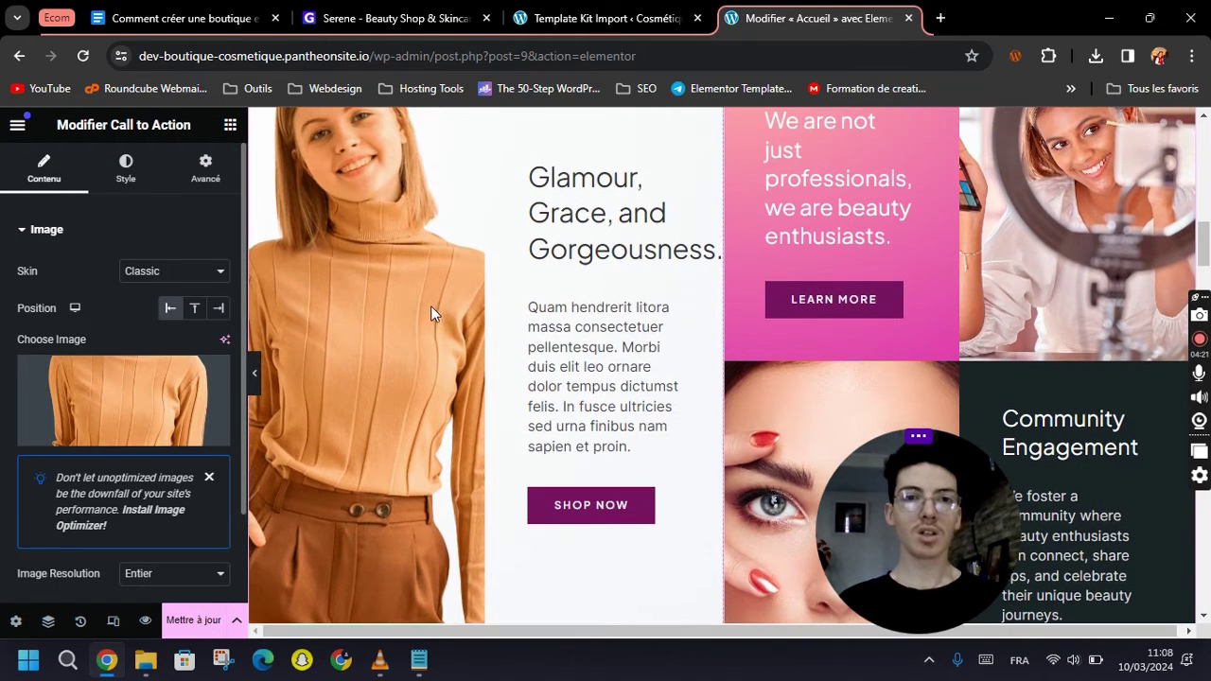
{"action": "scroll", "coordinate": [525, 414], "scroll_direction": "down", "scroll_amount": 10}
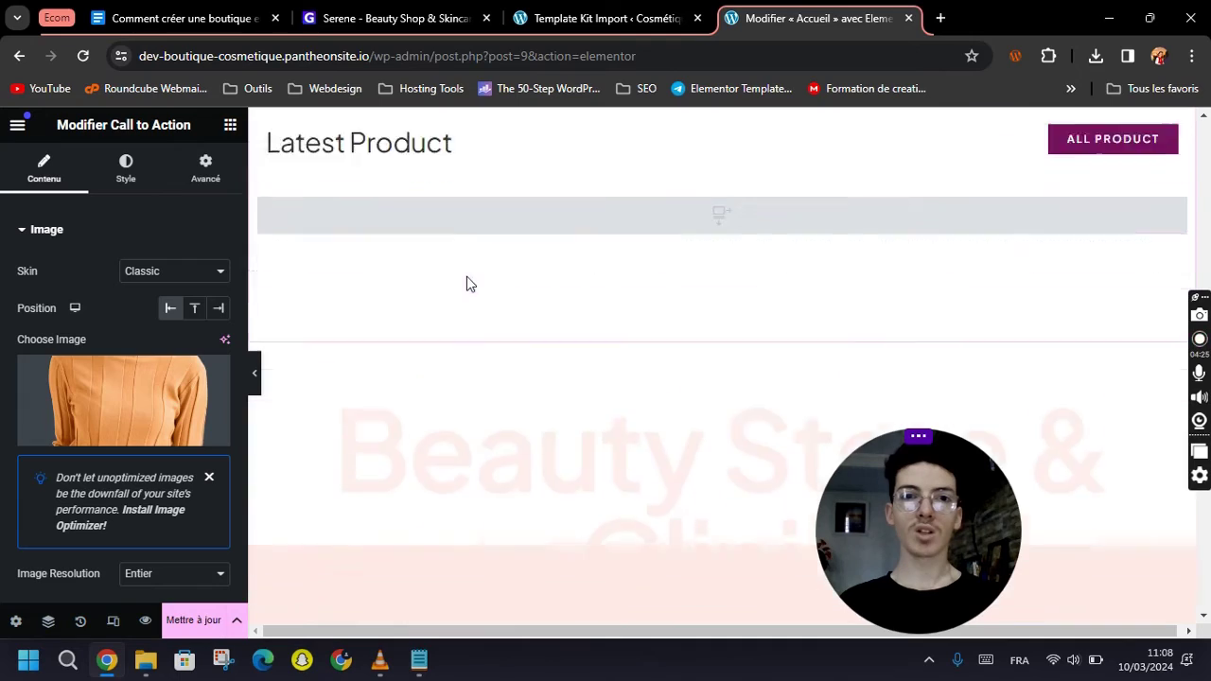
{"action": "scroll", "coordinate": [467, 281], "scroll_direction": "down", "scroll_amount": 4}
{"action": "scroll", "coordinate": [648, 335], "scroll_direction": "down", "scroll_amount": 12}
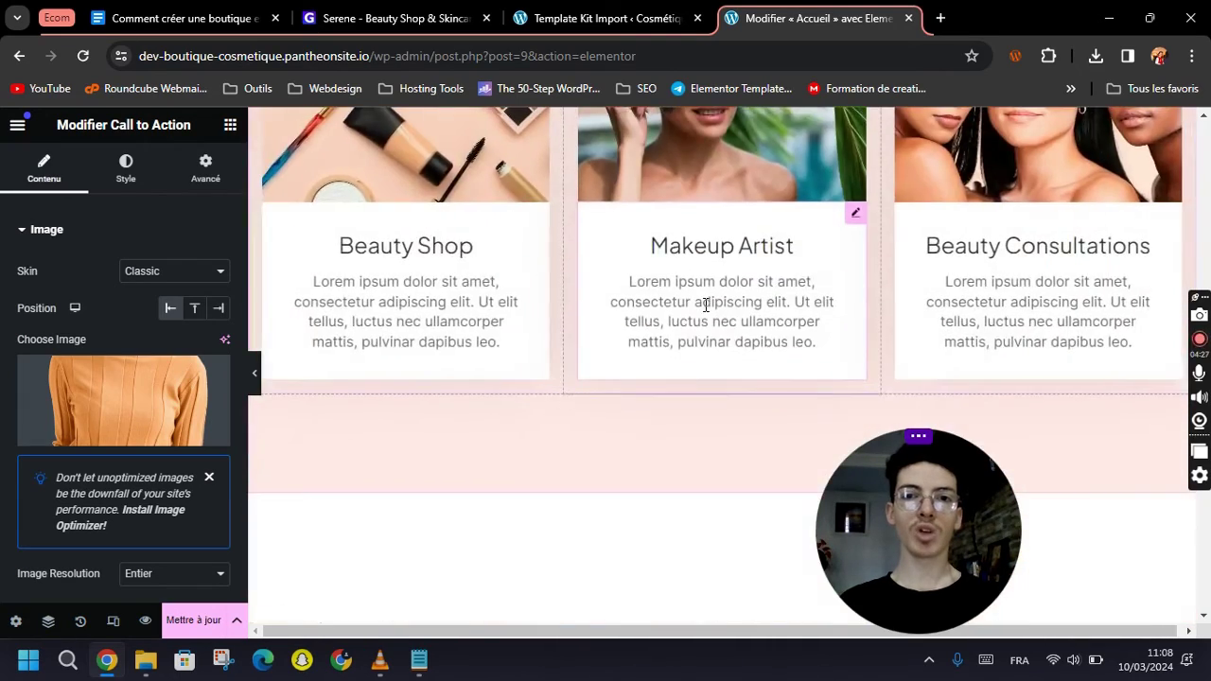
{"action": "scroll", "coordinate": [681, 393], "scroll_direction": "down", "scroll_amount": 2}
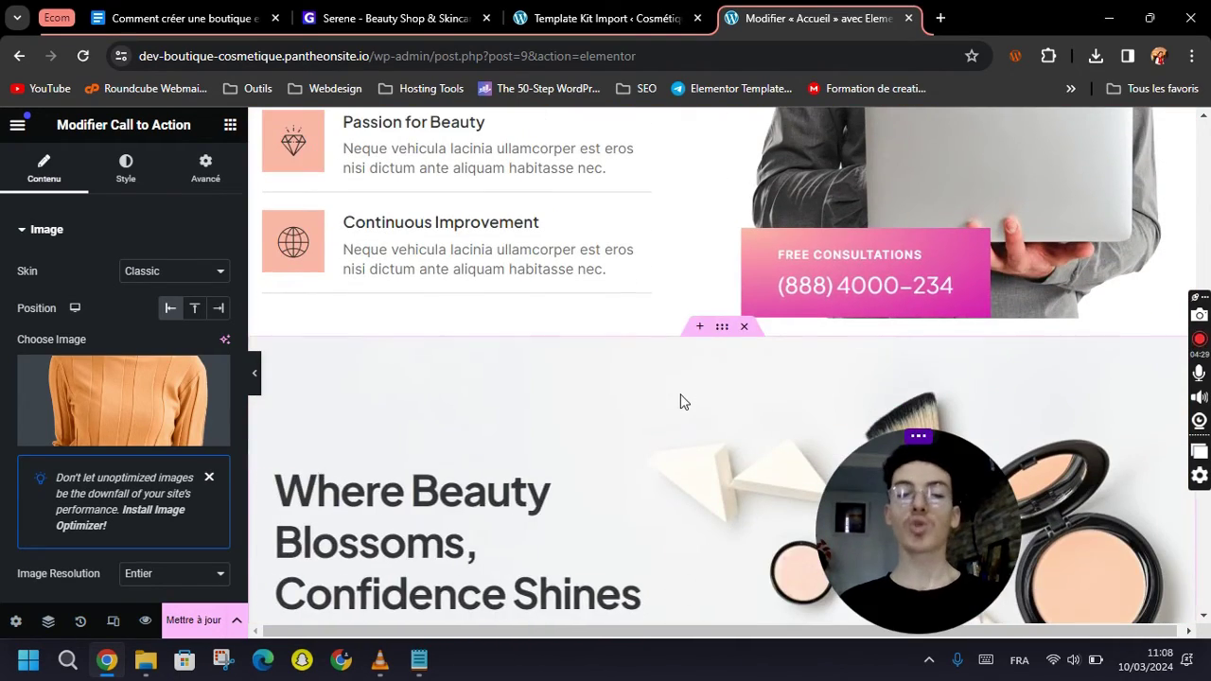
{"action": "scroll", "coordinate": [649, 417], "scroll_direction": "up", "scroll_amount": 1}
{"action": "scroll", "coordinate": [544, 404], "scroll_direction": "up", "scroll_amount": 5}
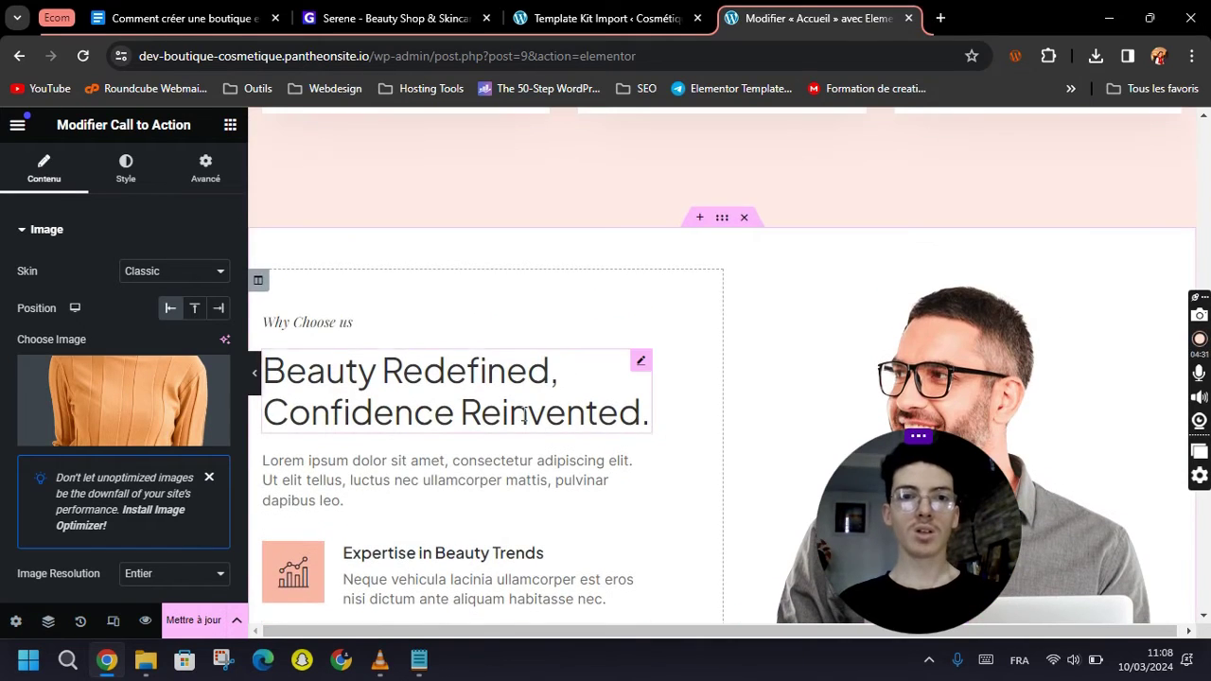
{"action": "scroll", "coordinate": [499, 445], "scroll_direction": "down", "scroll_amount": 2}
{"action": "scroll", "coordinate": [498, 446], "scroll_direction": "down", "scroll_amount": 8}
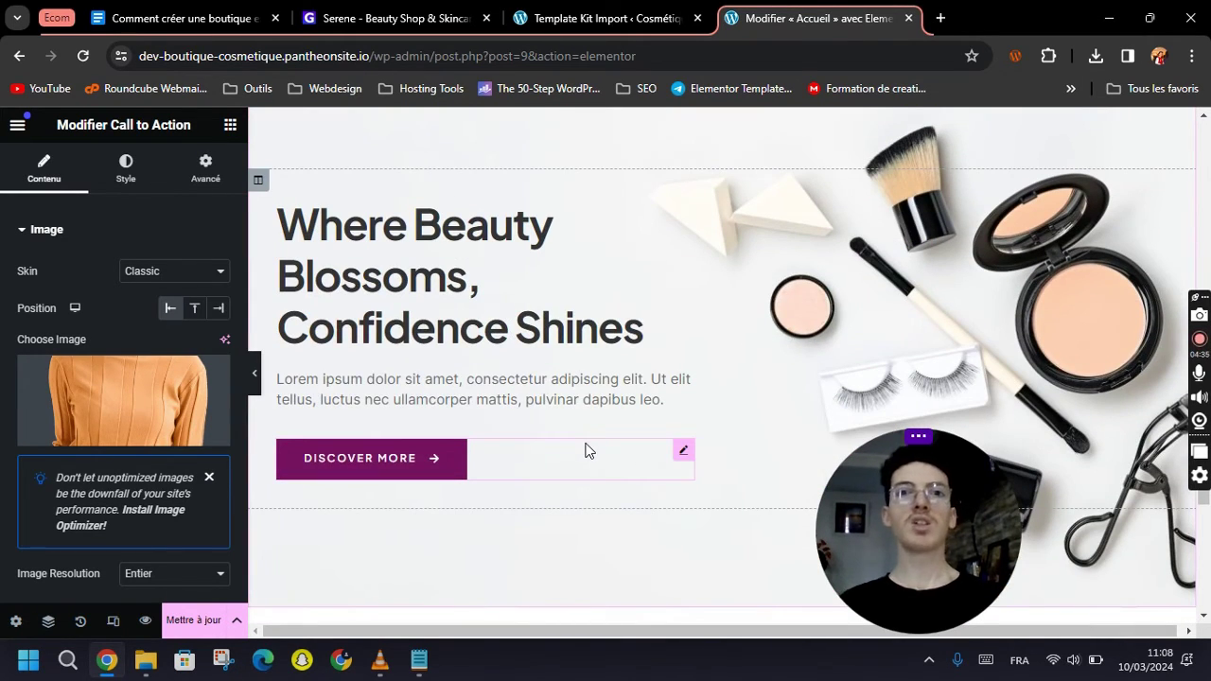
{"action": "scroll", "coordinate": [587, 448], "scroll_direction": "down", "scroll_amount": 11}
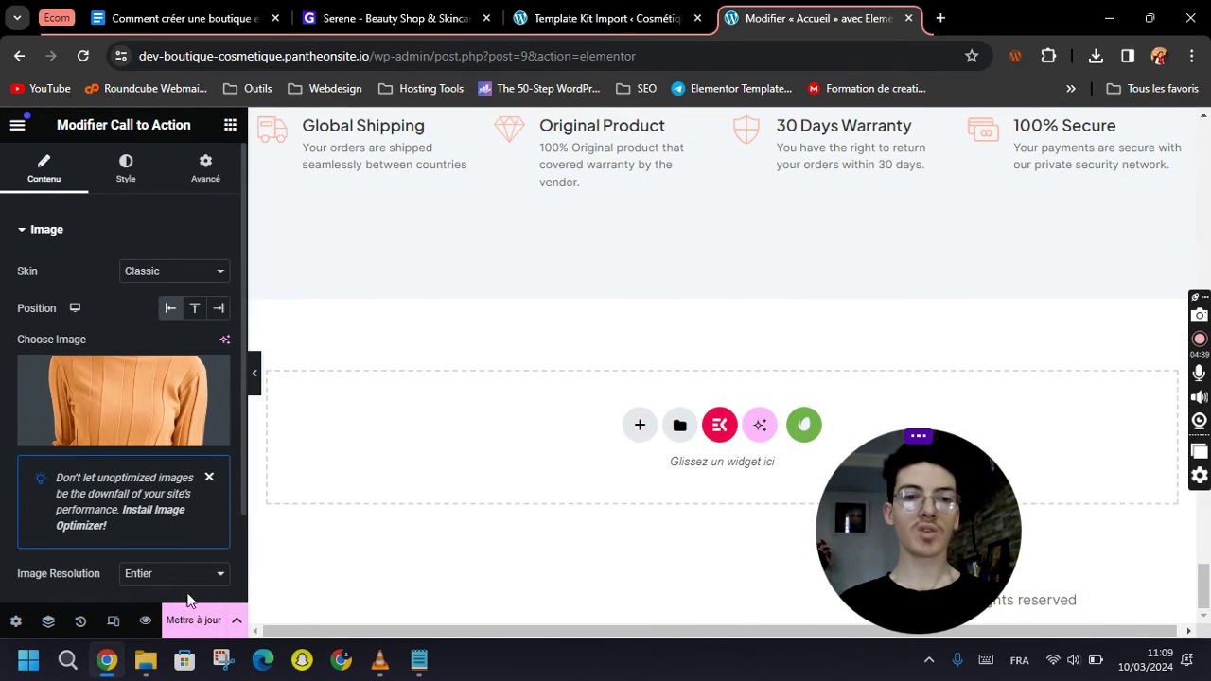
Save the home page edits with 'Mettre à jour' and launch a live preview.
{"action": "left_click", "coordinate": [197, 625]}
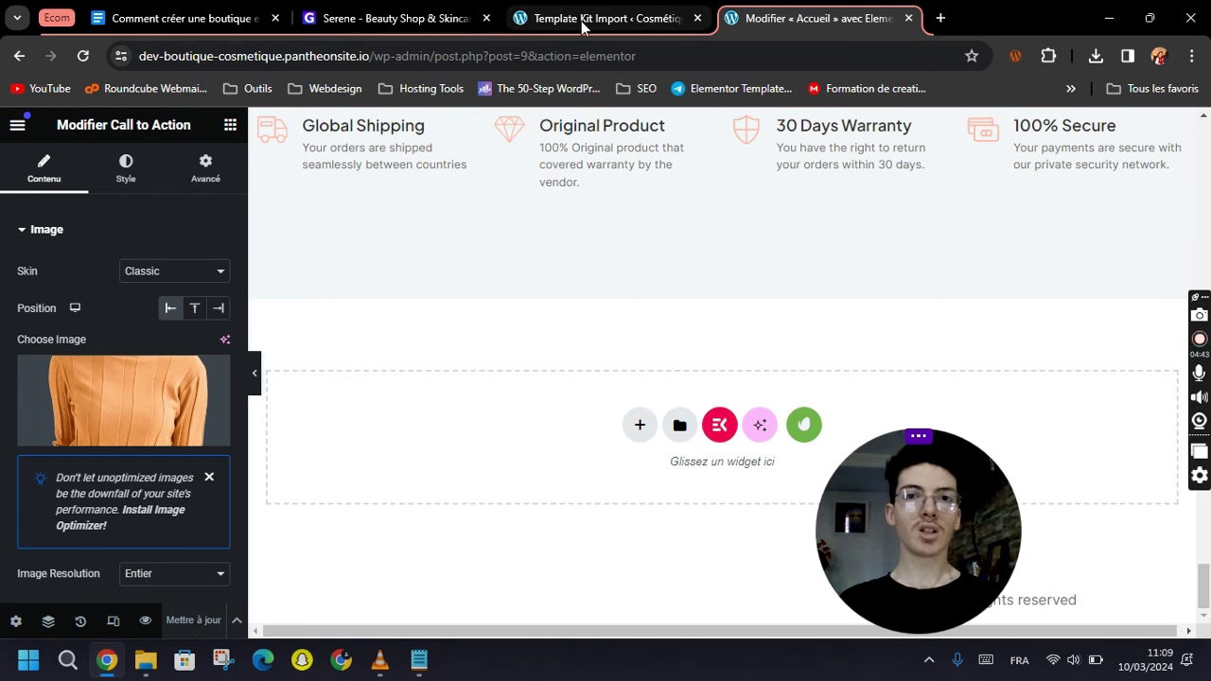
{"action": "left_click", "coordinate": [145, 621]}
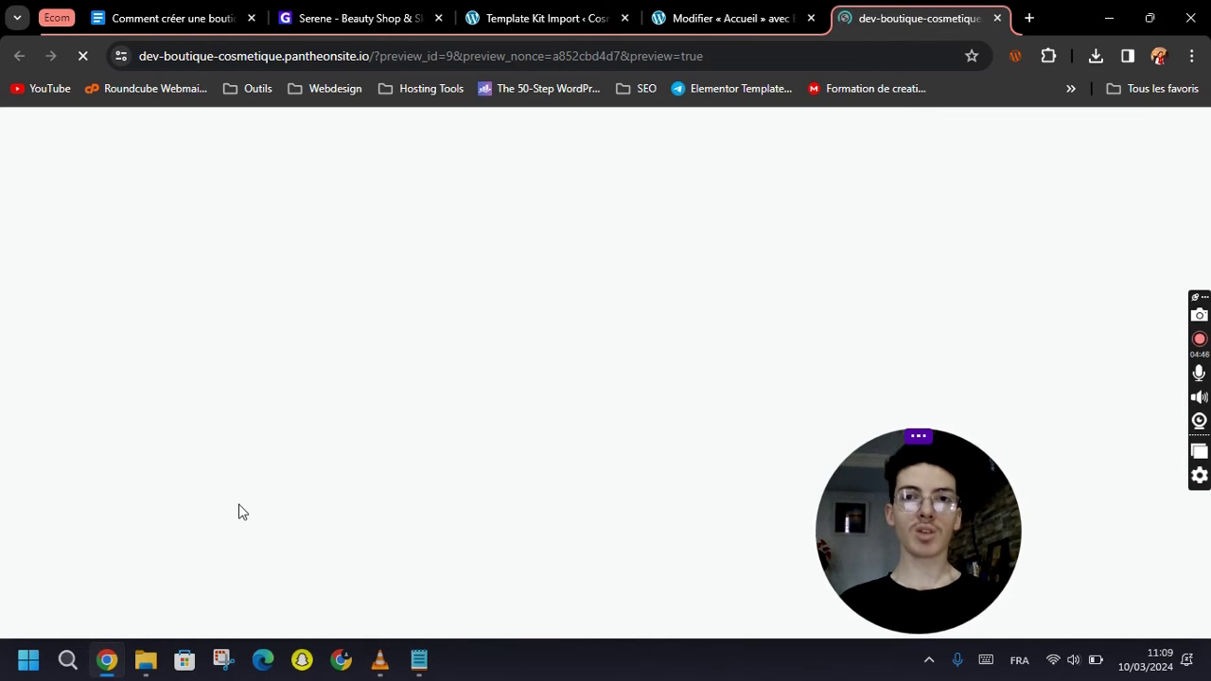
{"action": "key", "text": "ctrl+shift+Tab"}
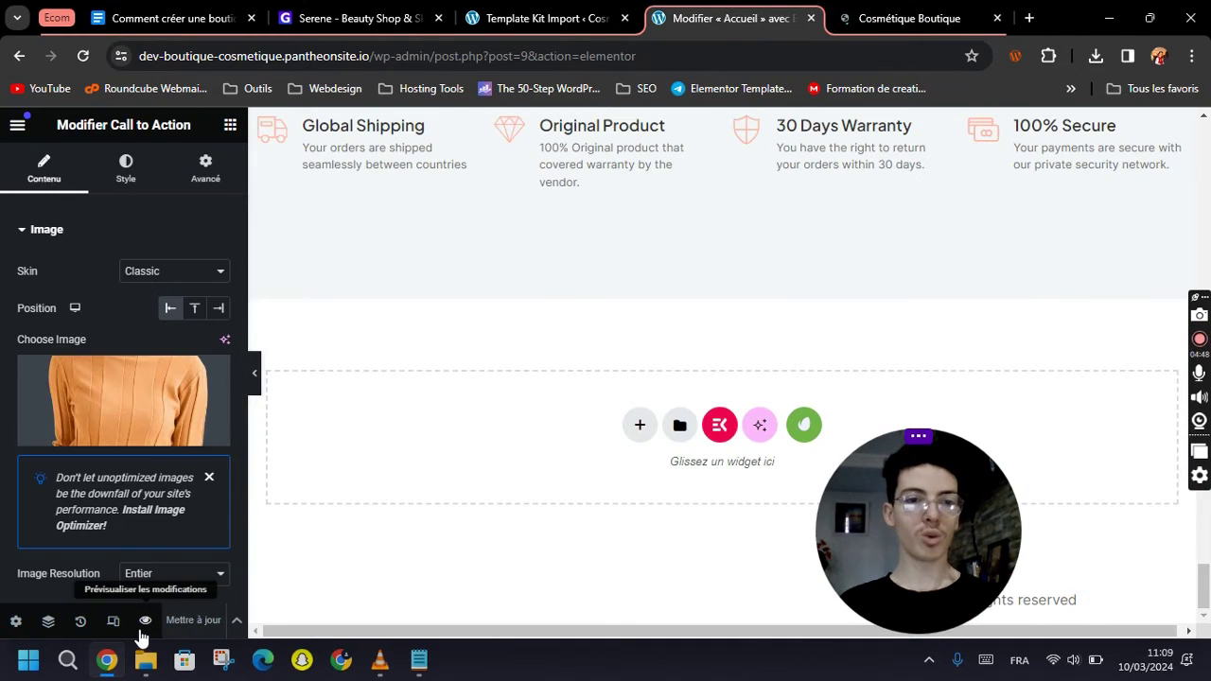
{"action": "left_click", "coordinate": [149, 618]}
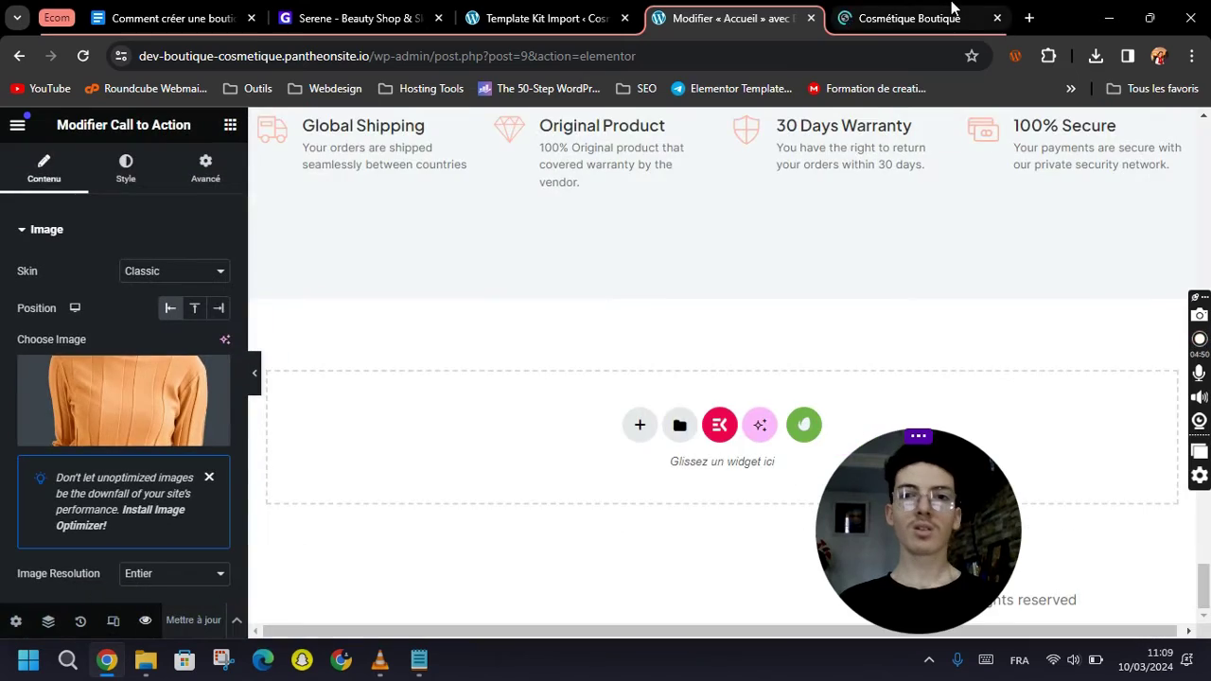
Review the Cosmétique Boutique preview, starting from the Bienvenue Chez CosMet hero.
{"action": "left_click", "coordinate": [930, 21]}
{"action": "scroll", "coordinate": [724, 330], "scroll_direction": "down", "scroll_amount": 8}
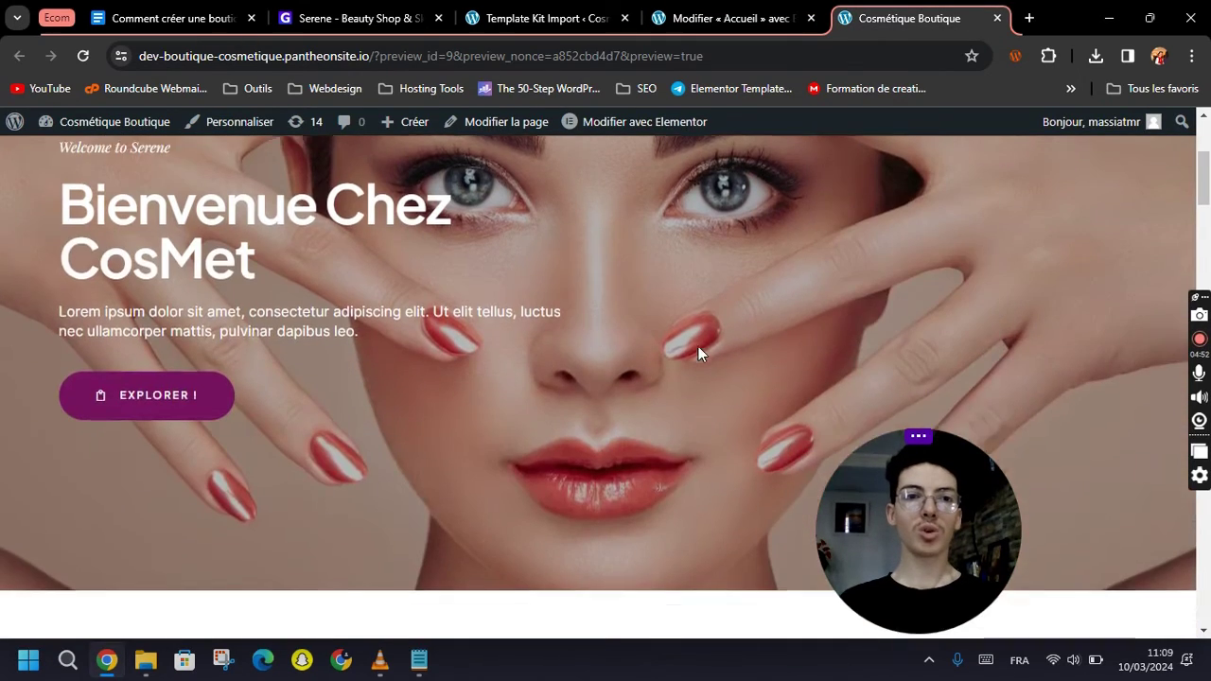
{"action": "scroll", "coordinate": [677, 377], "scroll_direction": "down", "scroll_amount": 4}
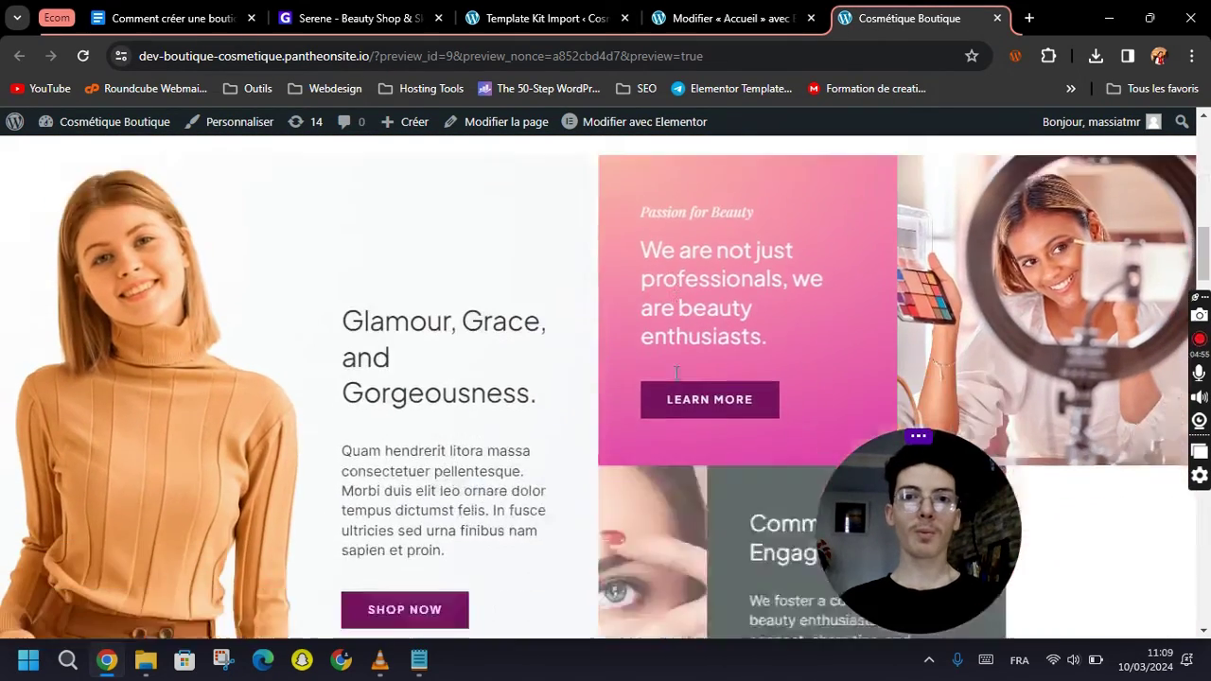
{"action": "scroll", "coordinate": [603, 373], "scroll_direction": "up", "scroll_amount": 5}
{"action": "scroll", "coordinate": [567, 378], "scroll_direction": "up", "scroll_amount": 2}
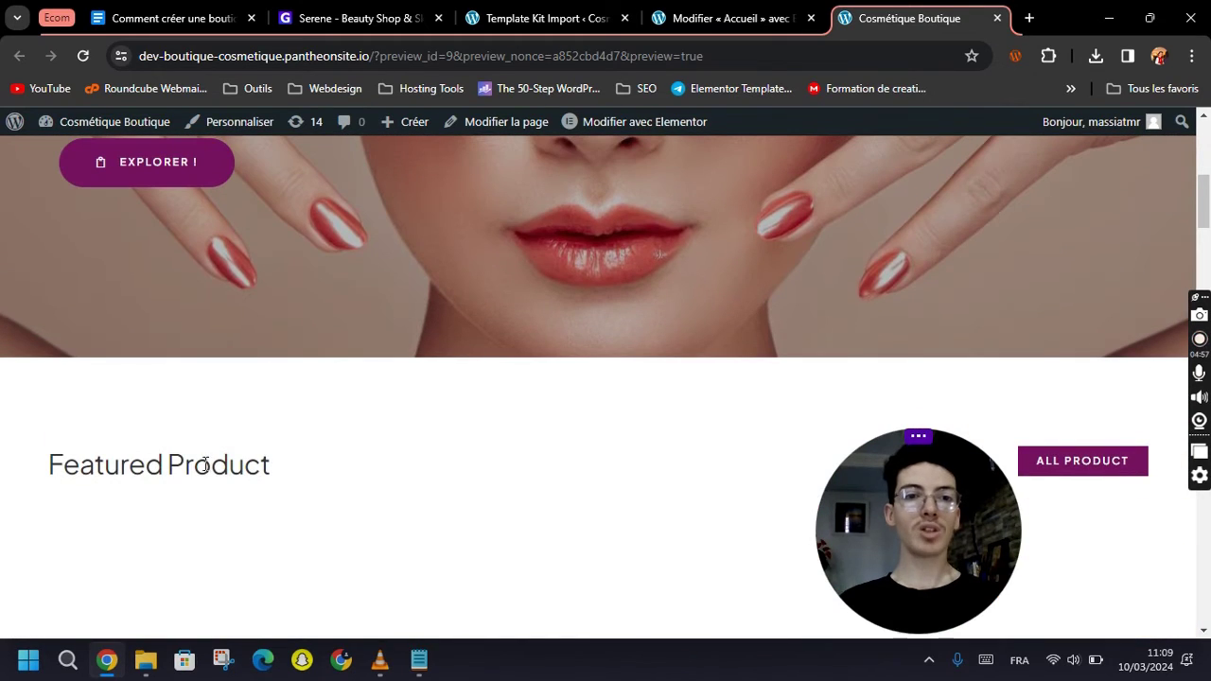
{"action": "scroll", "coordinate": [319, 481], "scroll_direction": "down", "scroll_amount": 15}
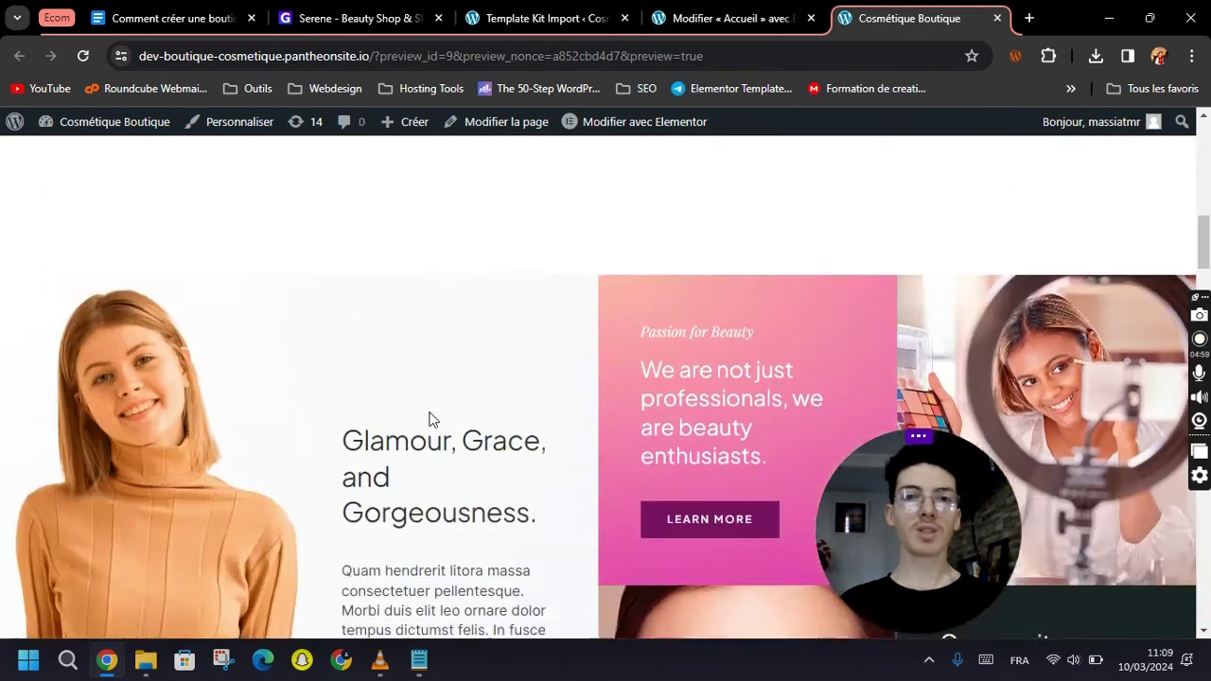
{"action": "scroll", "coordinate": [510, 372], "scroll_direction": "down", "scroll_amount": 15}
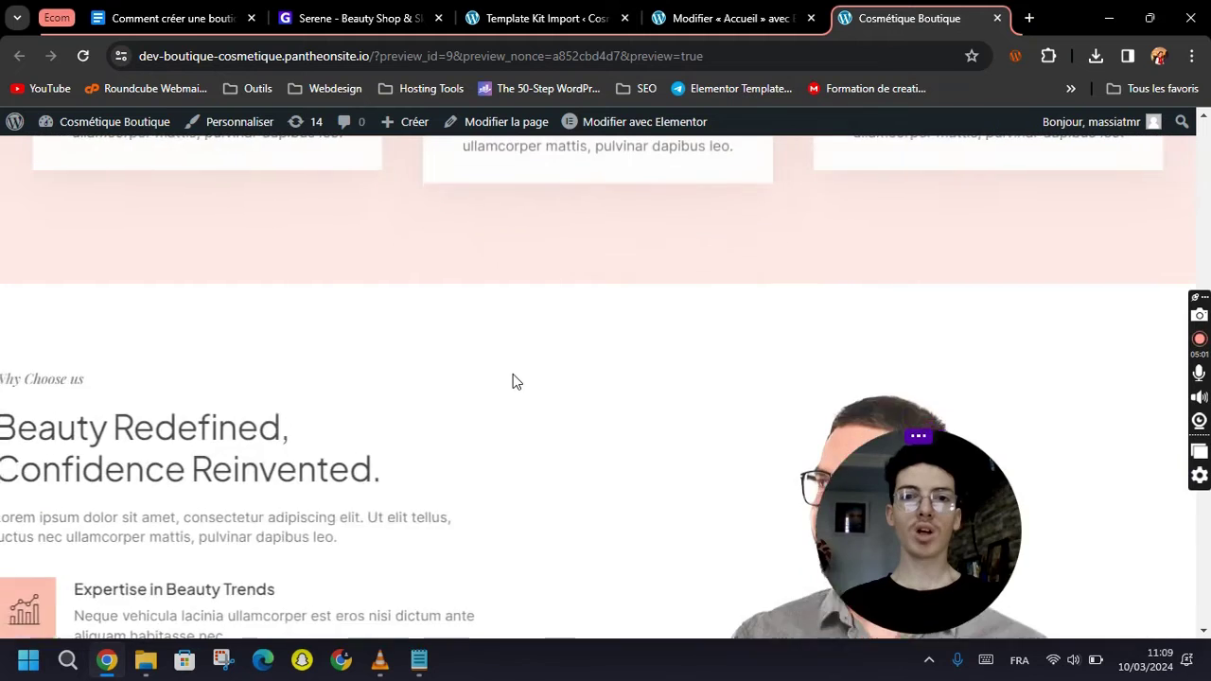
{"action": "scroll", "coordinate": [594, 403], "scroll_direction": "down", "scroll_amount": 5}
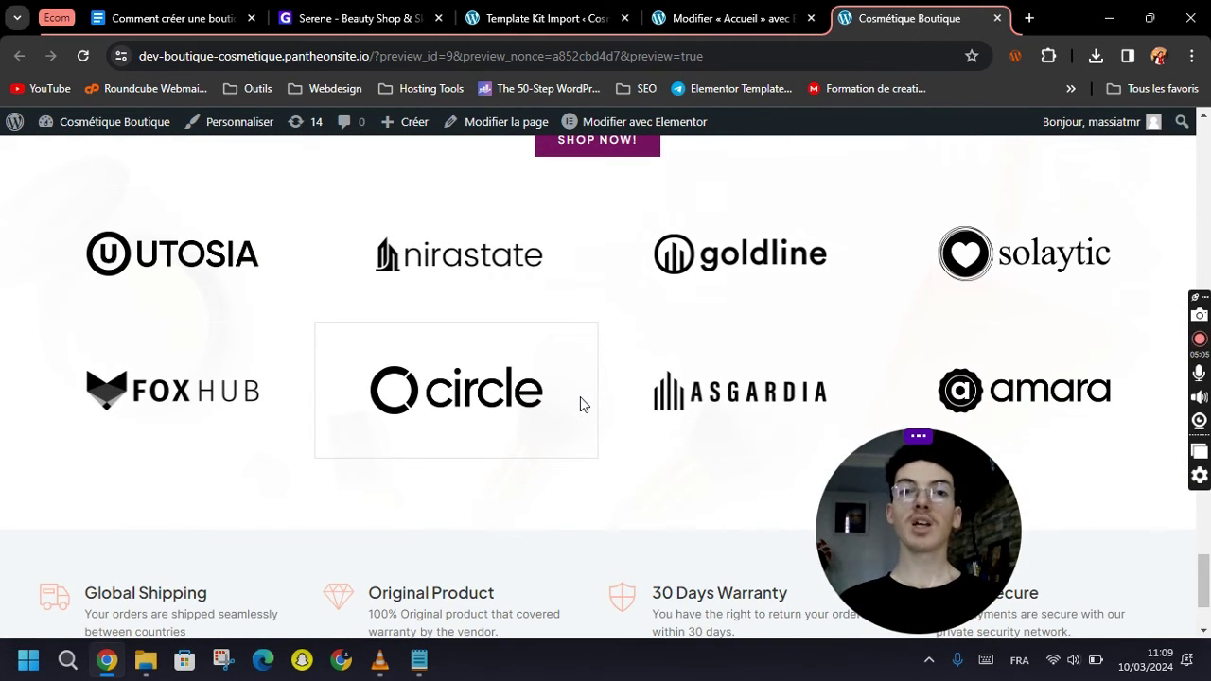
{"action": "scroll", "coordinate": [580, 396], "scroll_direction": "down", "scroll_amount": 2}
{"action": "left_click_drag", "start_coordinate": [1207, 605], "coordinate": [1204, 142]}
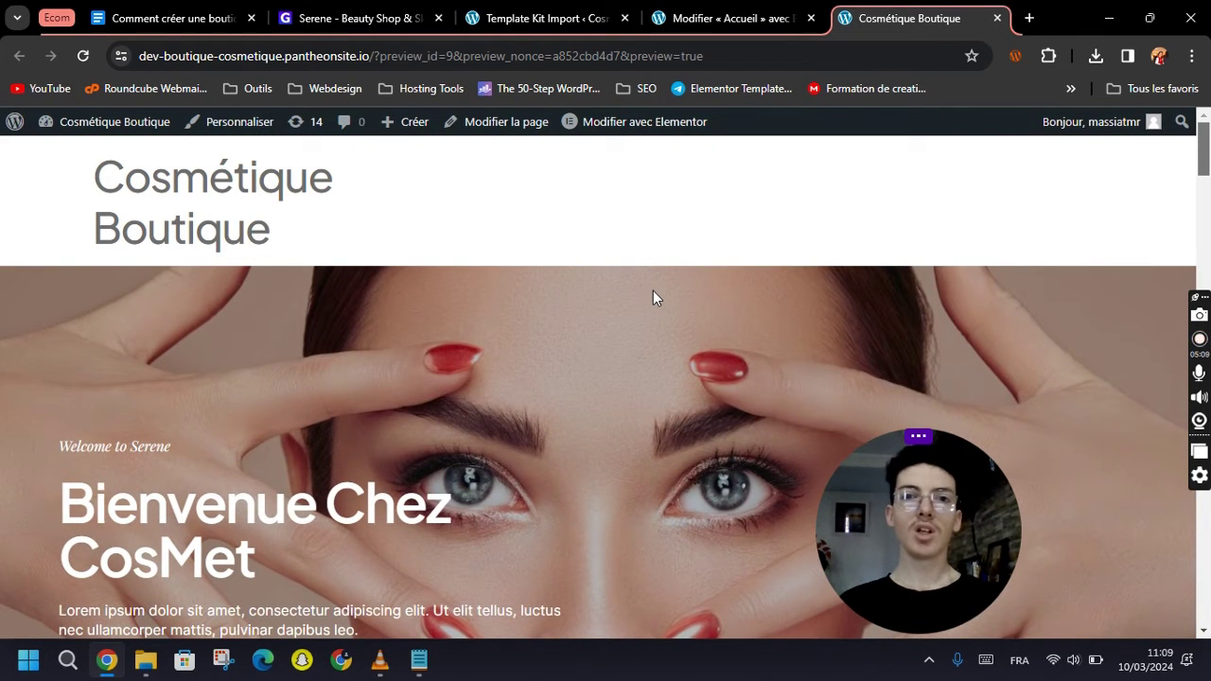
{"action": "mouse_move", "coordinate": [597, 123]}
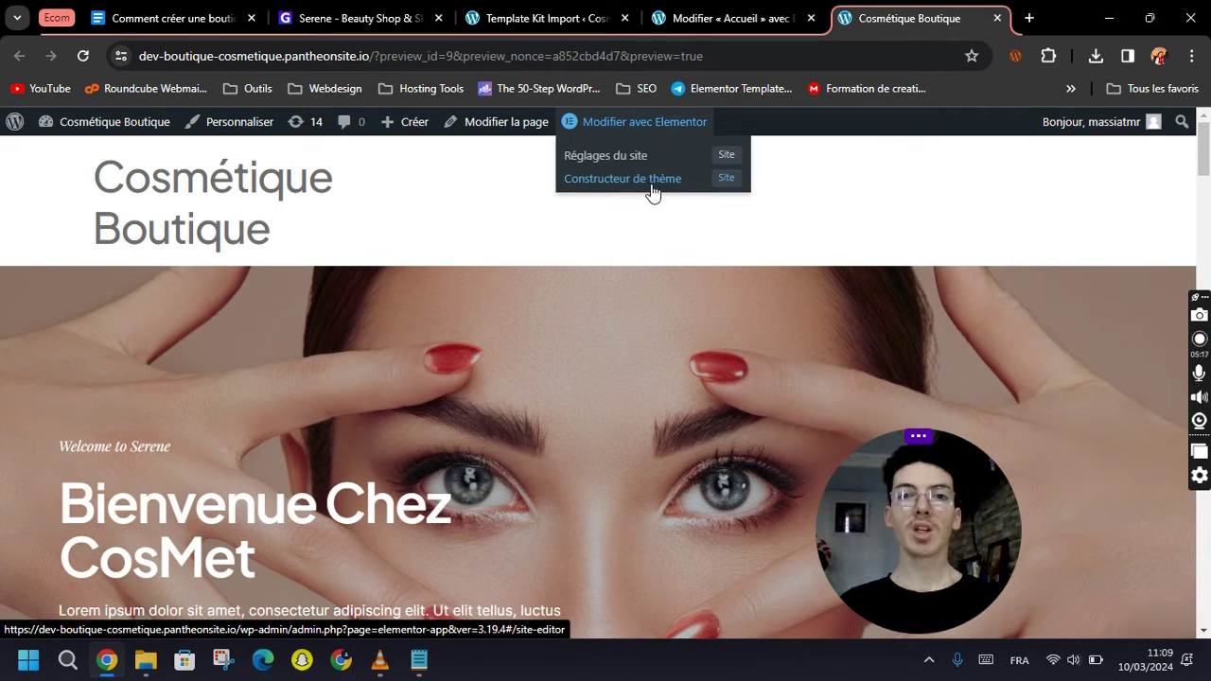
Go back to the Template Kit Import tab and open Elementor's Constructeur de thème.
{"action": "left_click", "coordinate": [549, 18]}
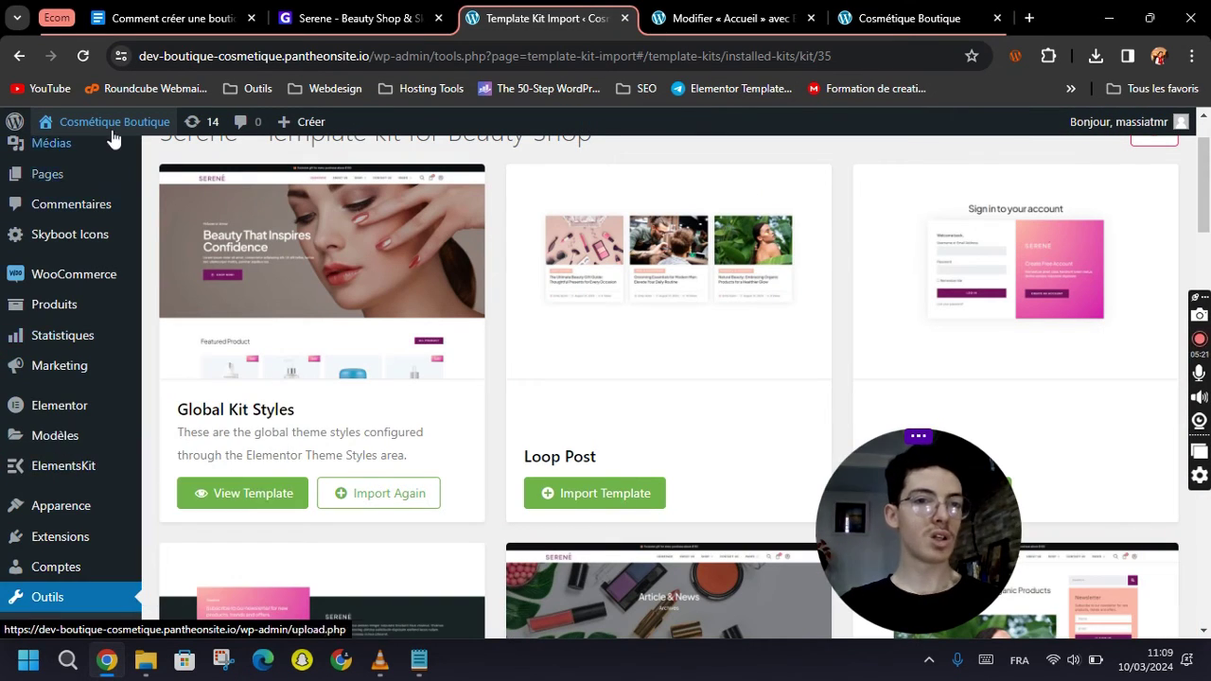
{"action": "scroll", "coordinate": [70, 402], "scroll_direction": "up", "scroll_amount": 1}
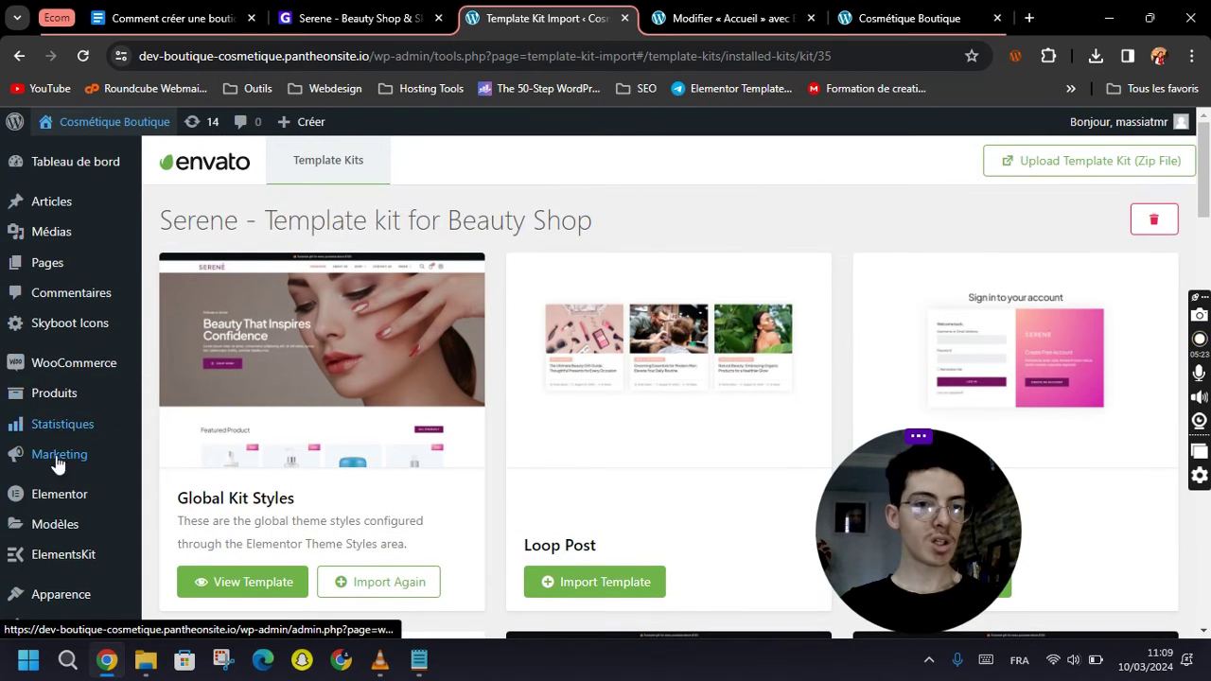
{"action": "mouse_move", "coordinate": [60, 495]}
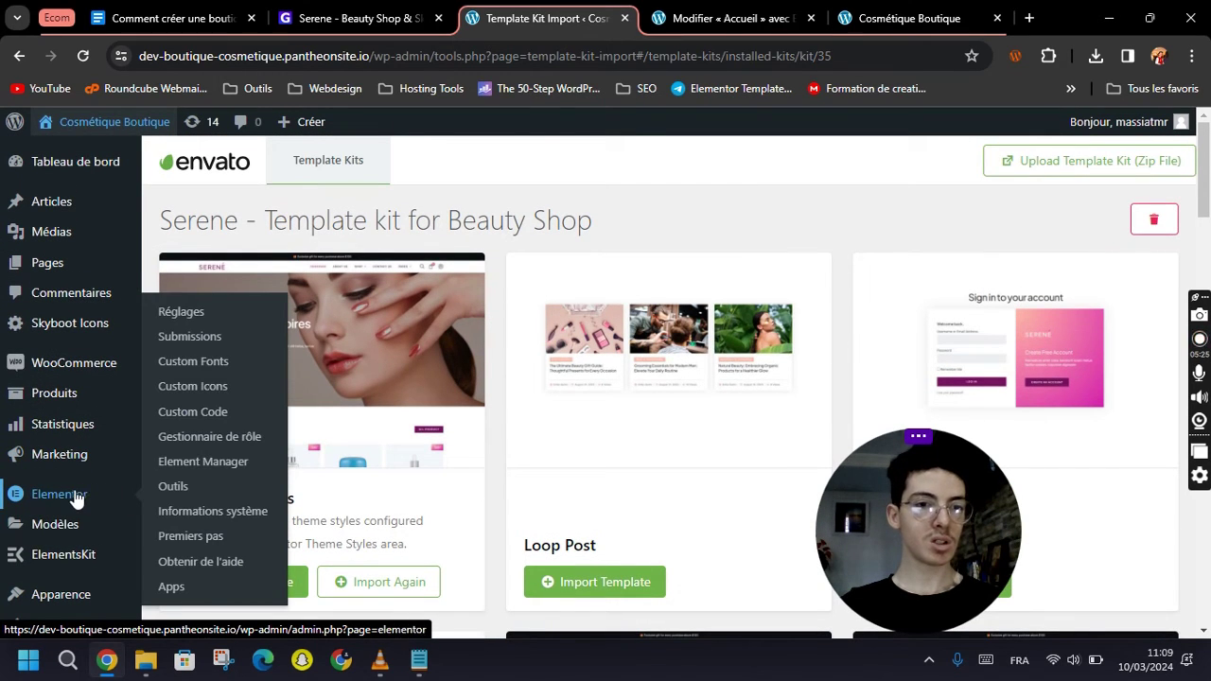
{"action": "mouse_move", "coordinate": [56, 532]}
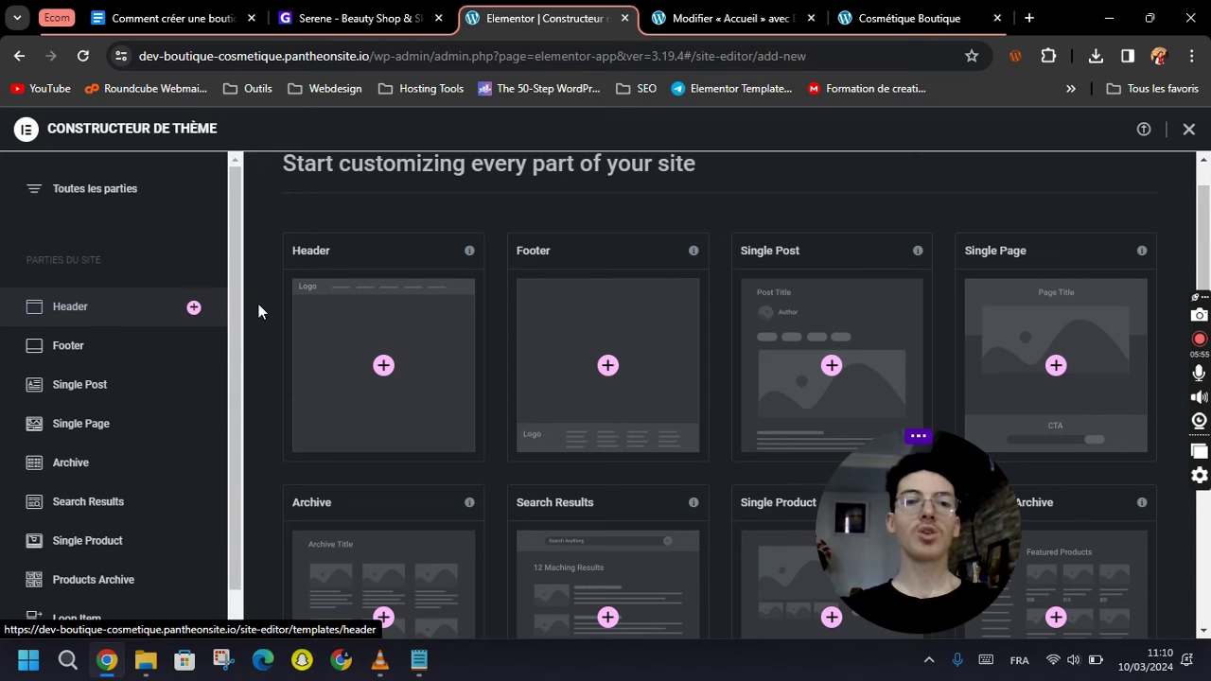
{"action": "left_click", "coordinate": [343, 261]}
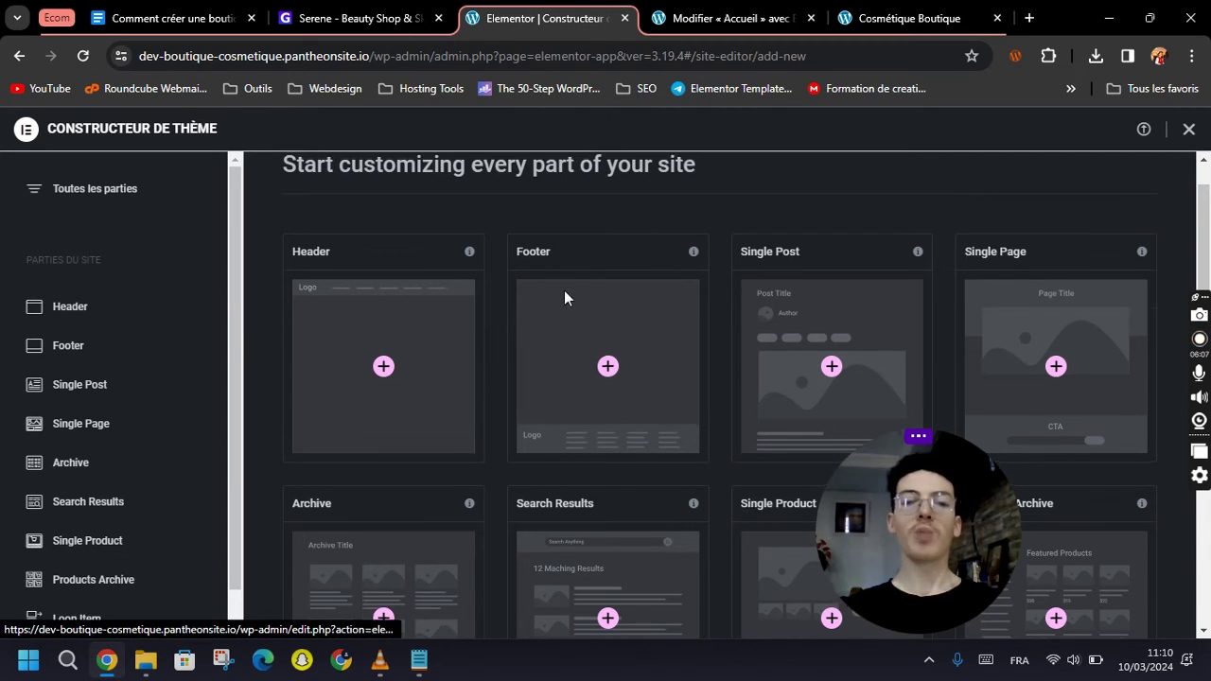
{"action": "scroll", "coordinate": [561, 289], "scroll_direction": "up", "scroll_amount": 1}
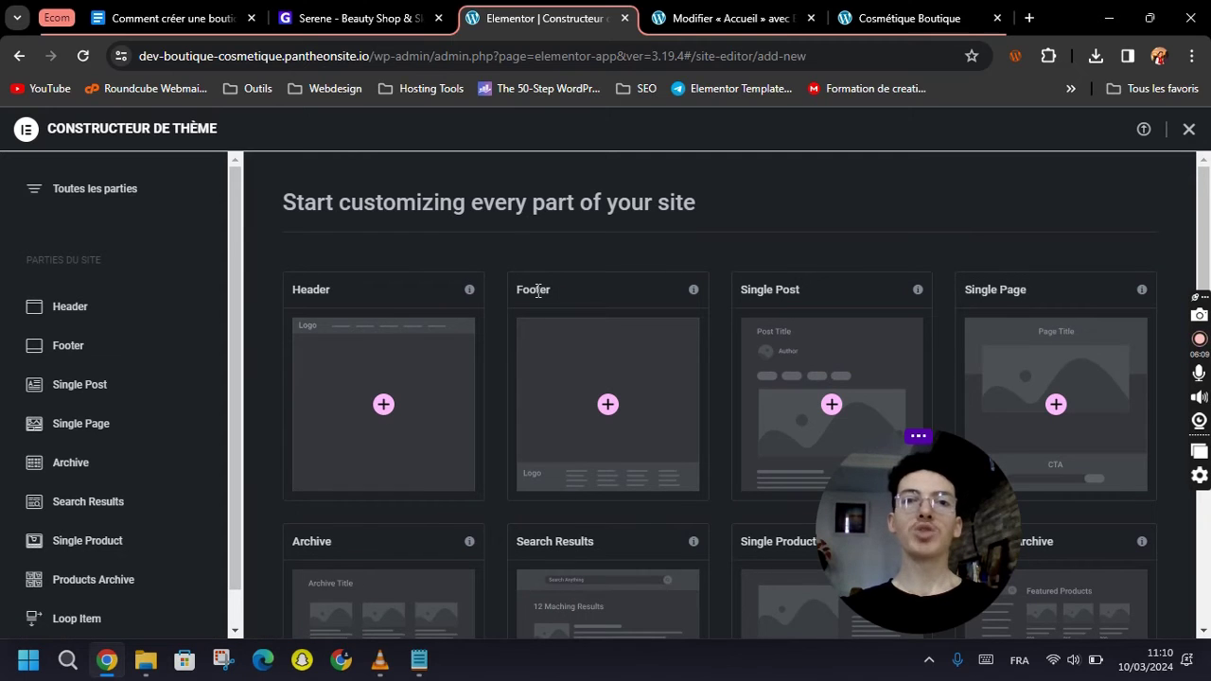
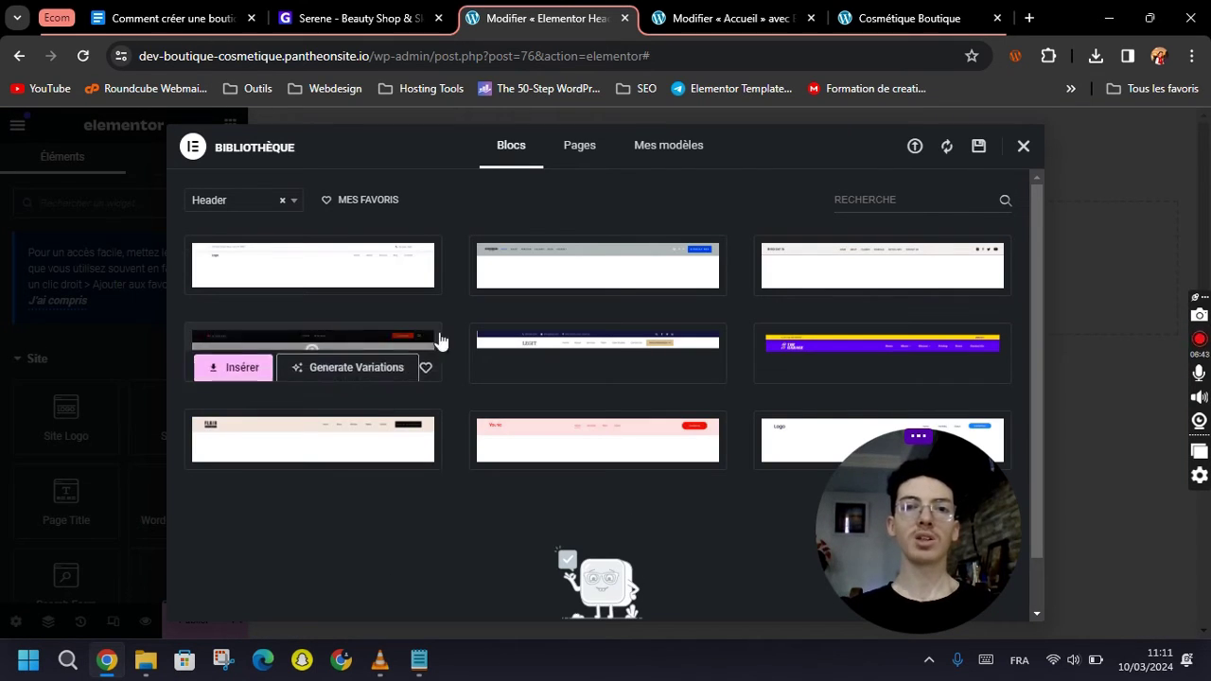
Close the block library and open the Serene kit from Envato Elements' Installed Template Kits.
{"action": "left_click", "coordinate": [1023, 148]}
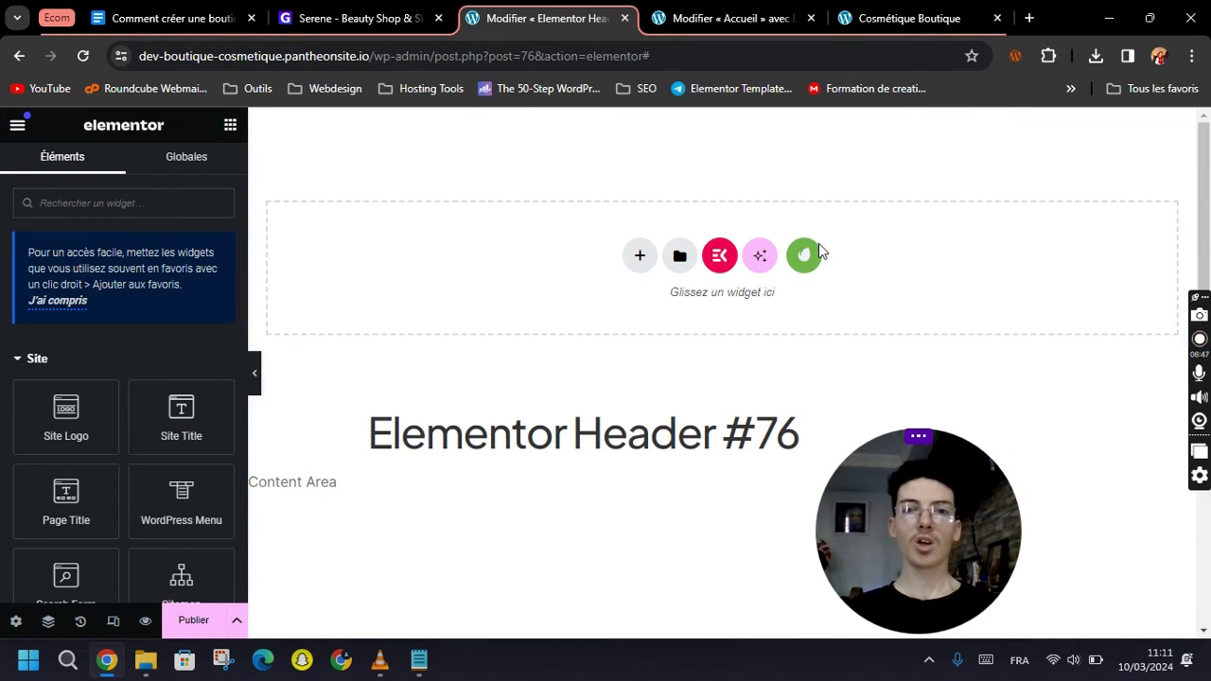
{"action": "left_click", "coordinate": [816, 249]}
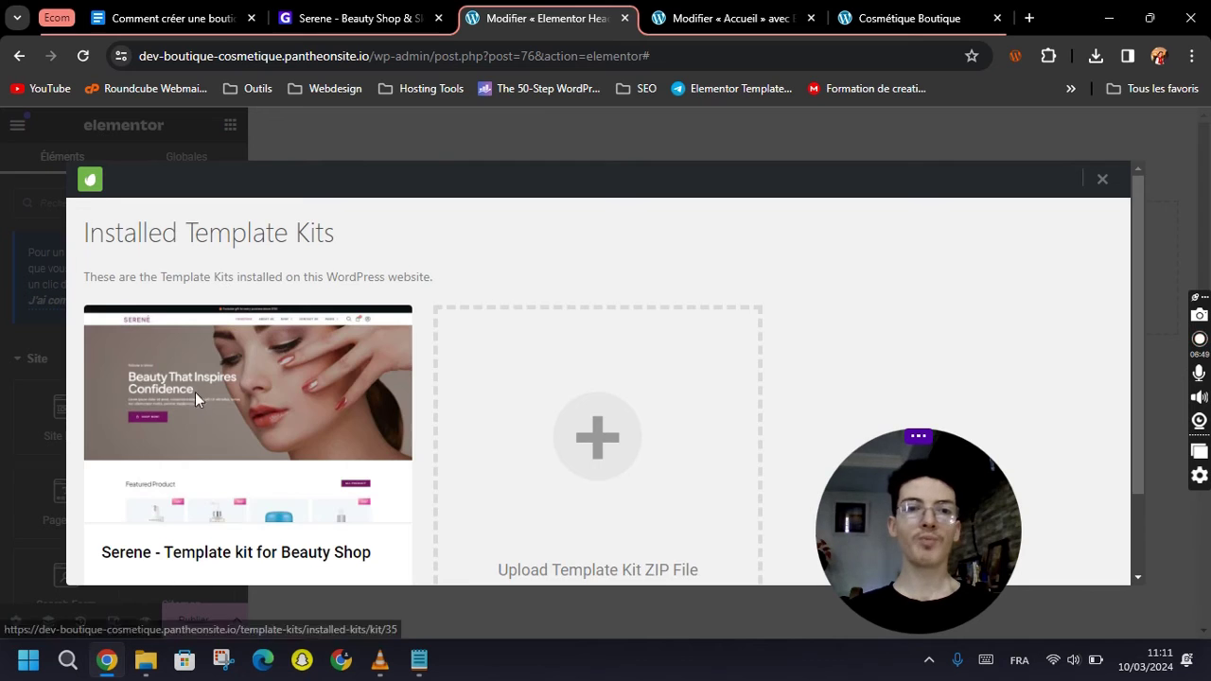
{"action": "left_click", "coordinate": [195, 399]}
Insert the Serene - Header template into Elementor Header #76.
{"action": "scroll", "coordinate": [532, 381], "scroll_direction": "down", "scroll_amount": 5}
{"action": "scroll", "coordinate": [609, 318], "scroll_direction": "down", "scroll_amount": 4}
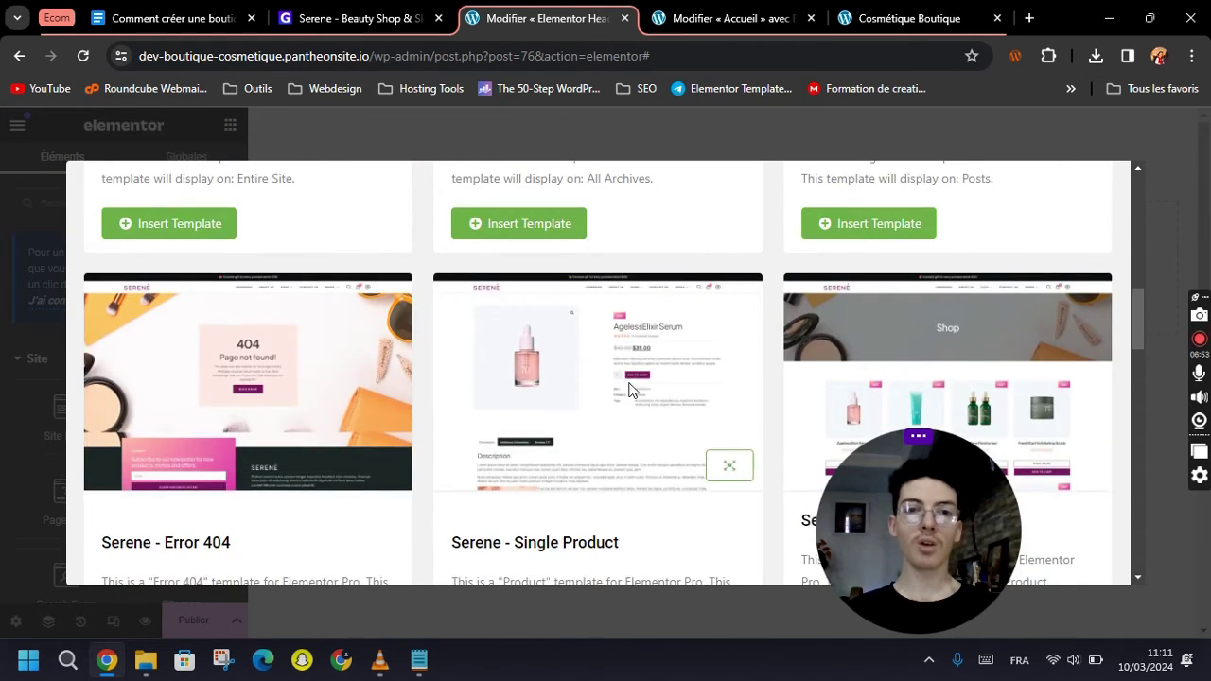
{"action": "scroll", "coordinate": [632, 379], "scroll_direction": "up", "scroll_amount": 4}
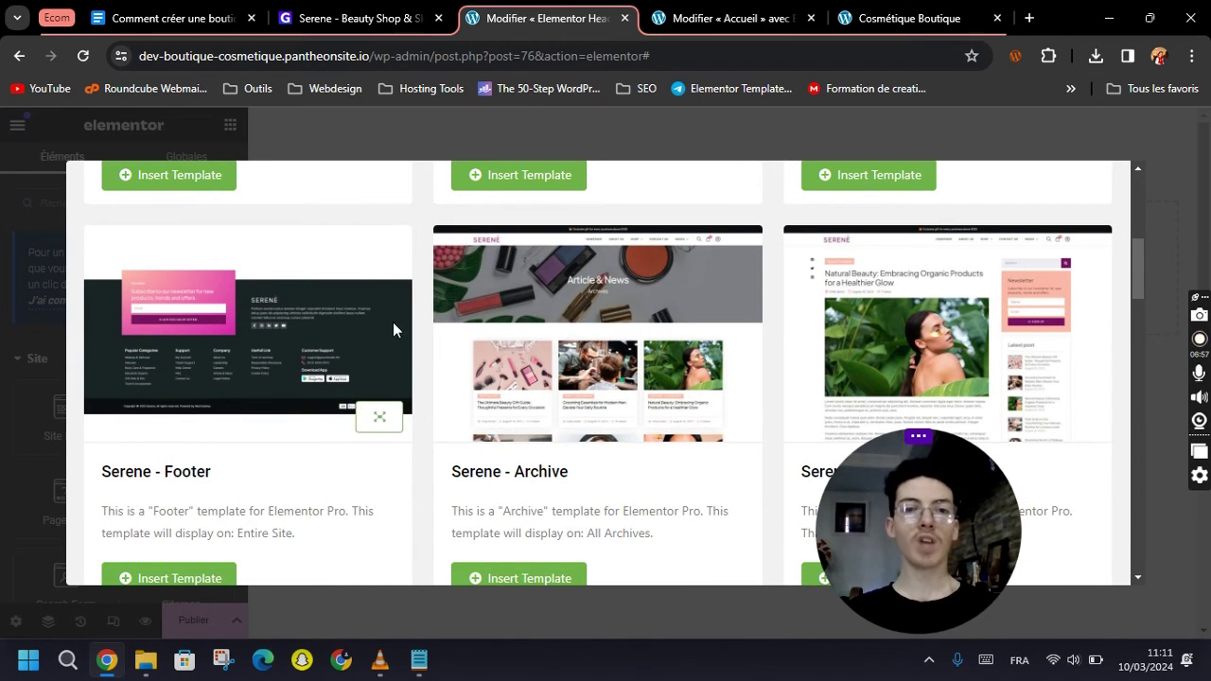
{"action": "scroll", "coordinate": [619, 341], "scroll_direction": "down", "scroll_amount": 7}
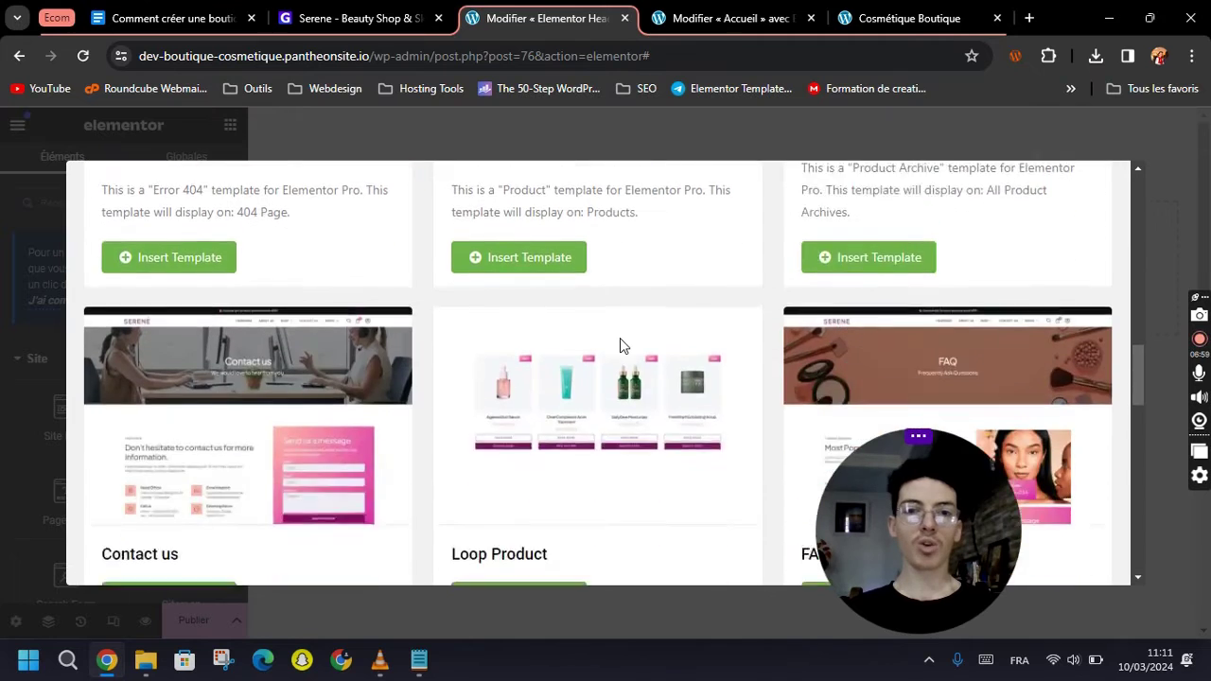
{"action": "scroll", "coordinate": [620, 340], "scroll_direction": "down", "scroll_amount": 10}
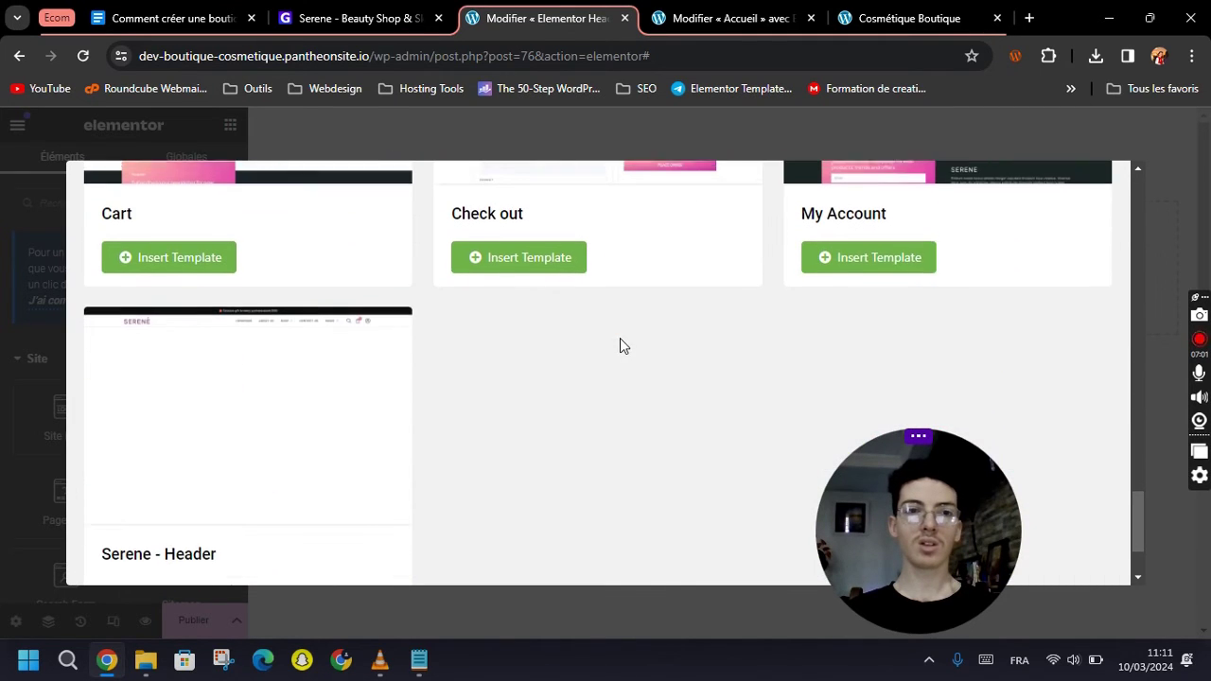
{"action": "scroll", "coordinate": [132, 341], "scroll_direction": "down", "scroll_amount": 2}
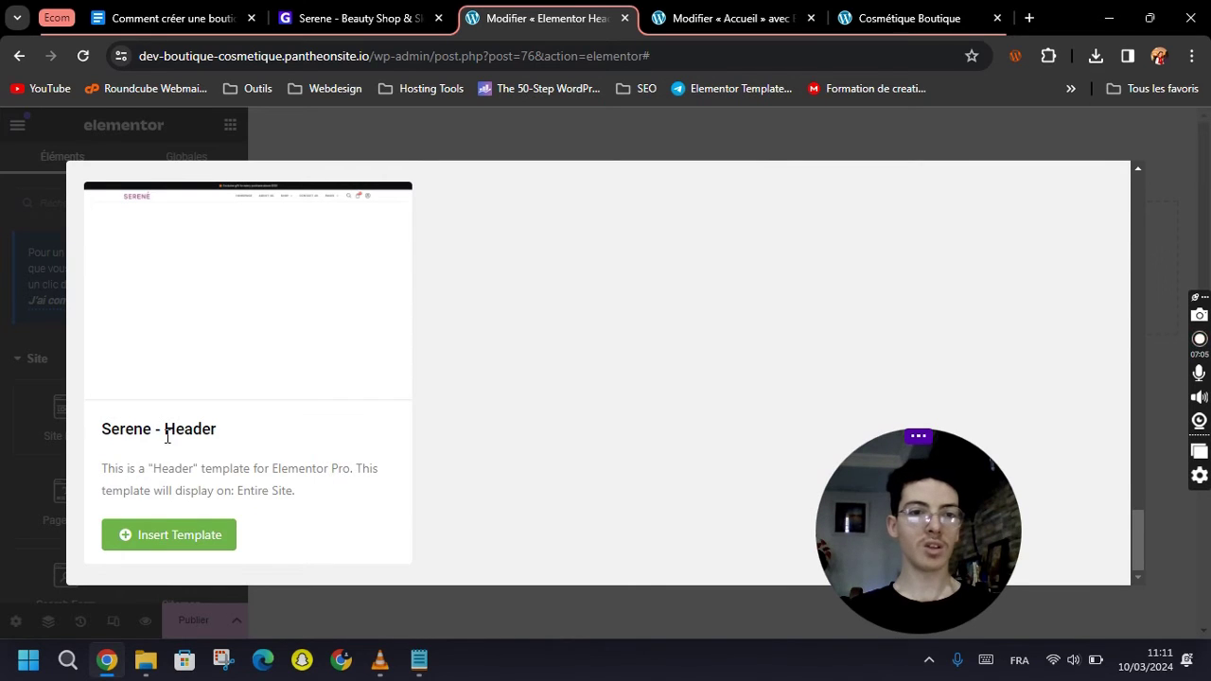
{"action": "left_click_drag", "start_coordinate": [155, 431], "coordinate": [91, 443]}
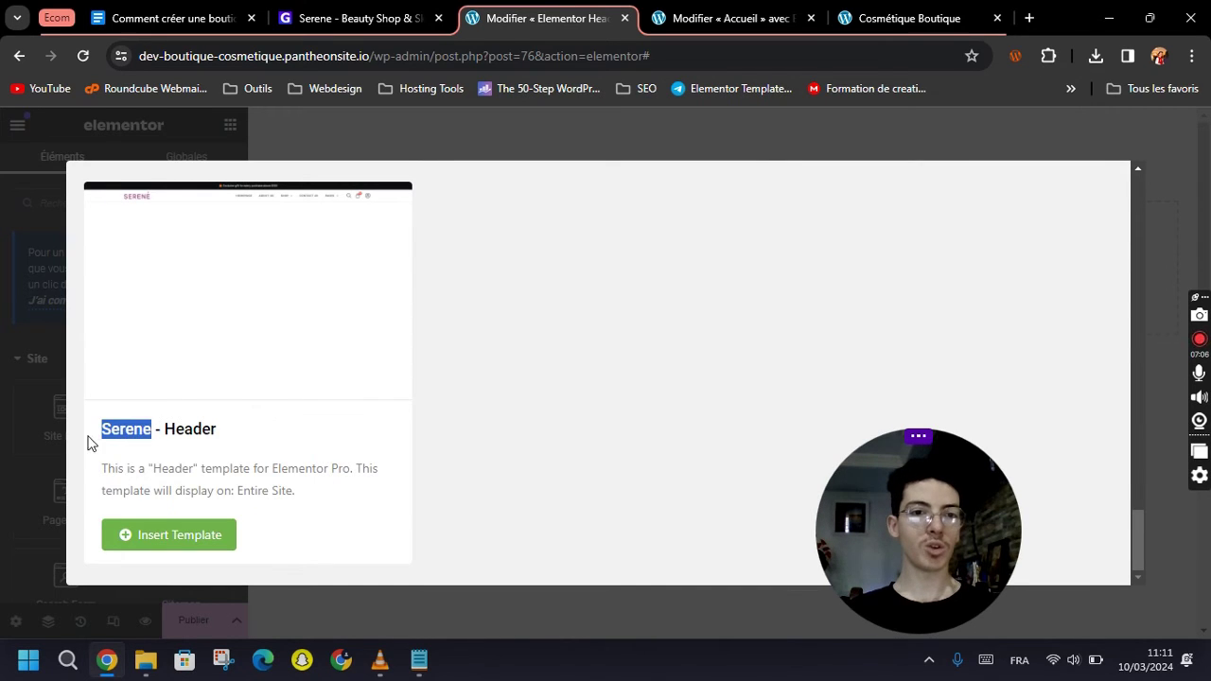
{"action": "left_click", "coordinate": [179, 539]}
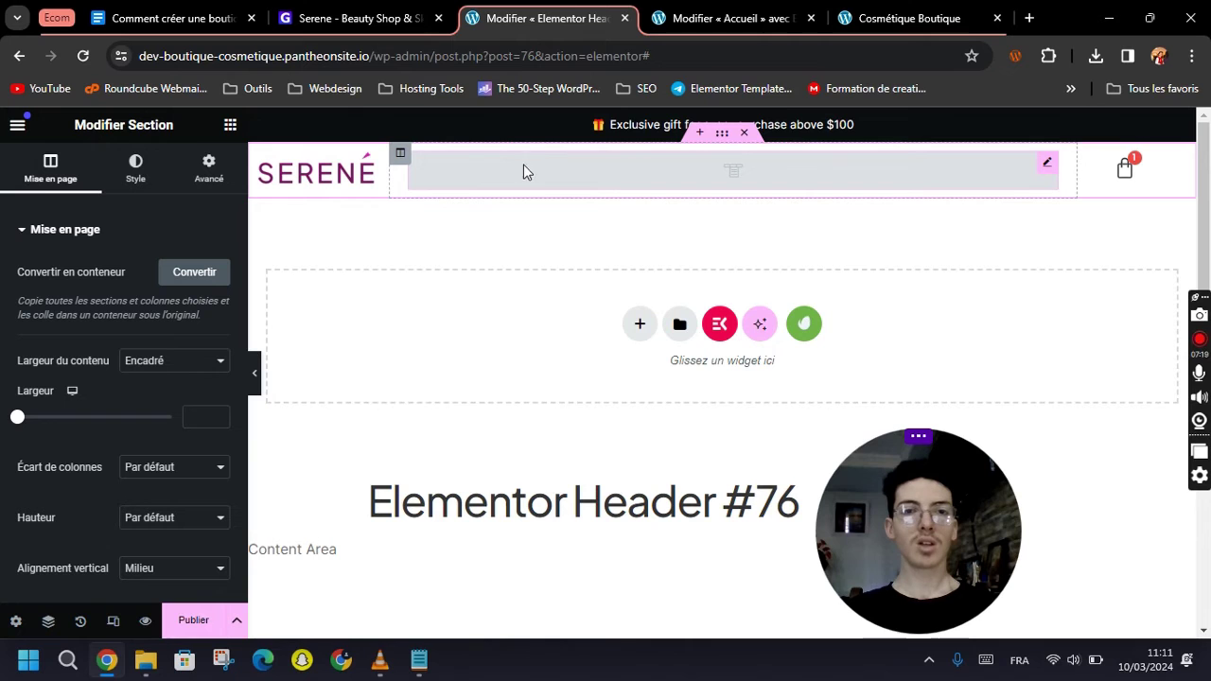
Replace the SERENÉ header logo with amara.png from the Médiathèque.
{"action": "left_click", "coordinate": [319, 182]}
{"action": "left_click", "coordinate": [102, 324]}
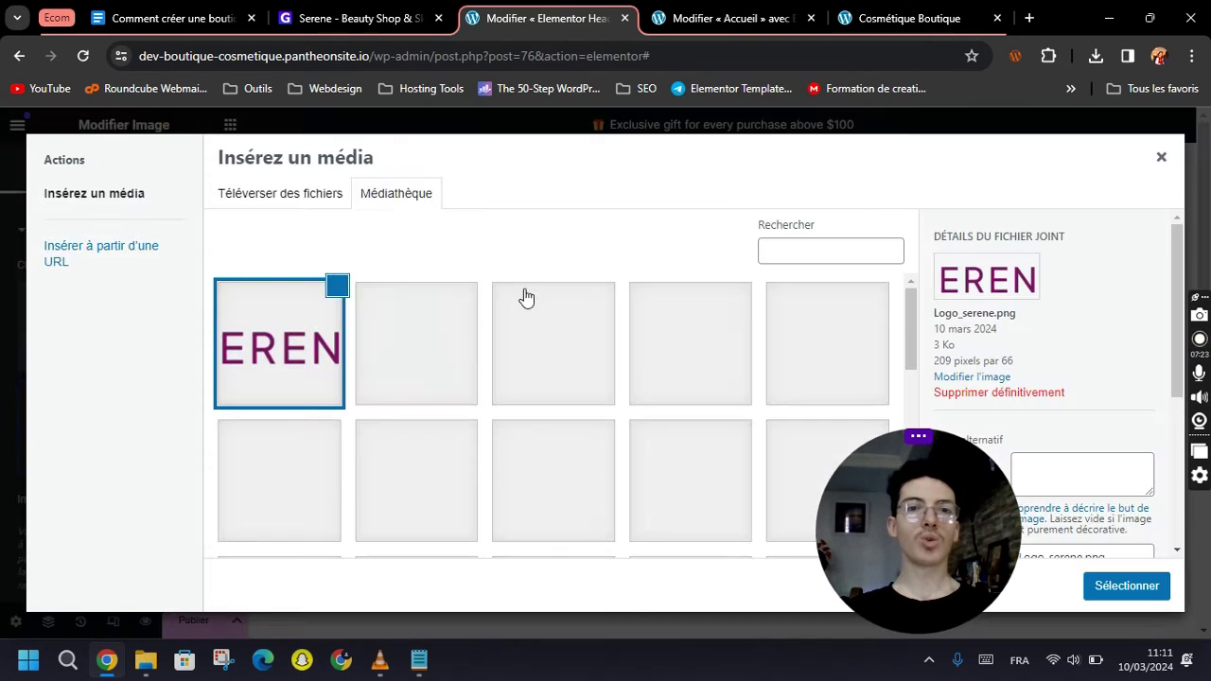
{"action": "left_click", "coordinate": [784, 345]}
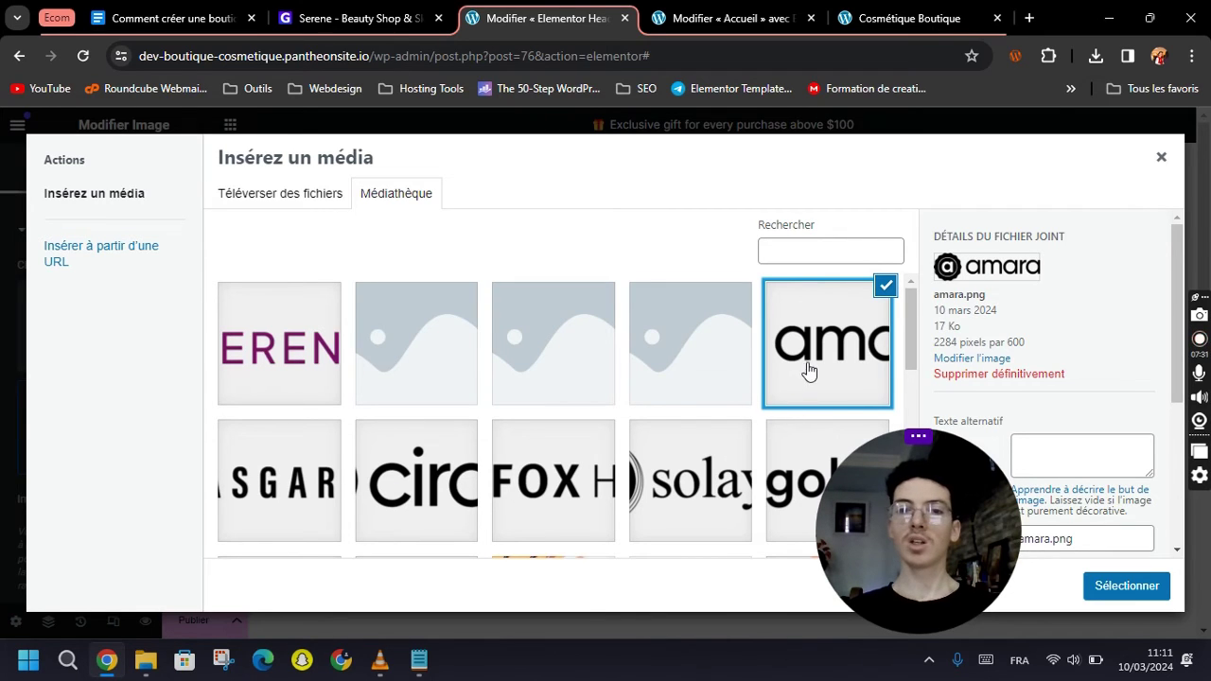
{"action": "left_click", "coordinate": [304, 198]}
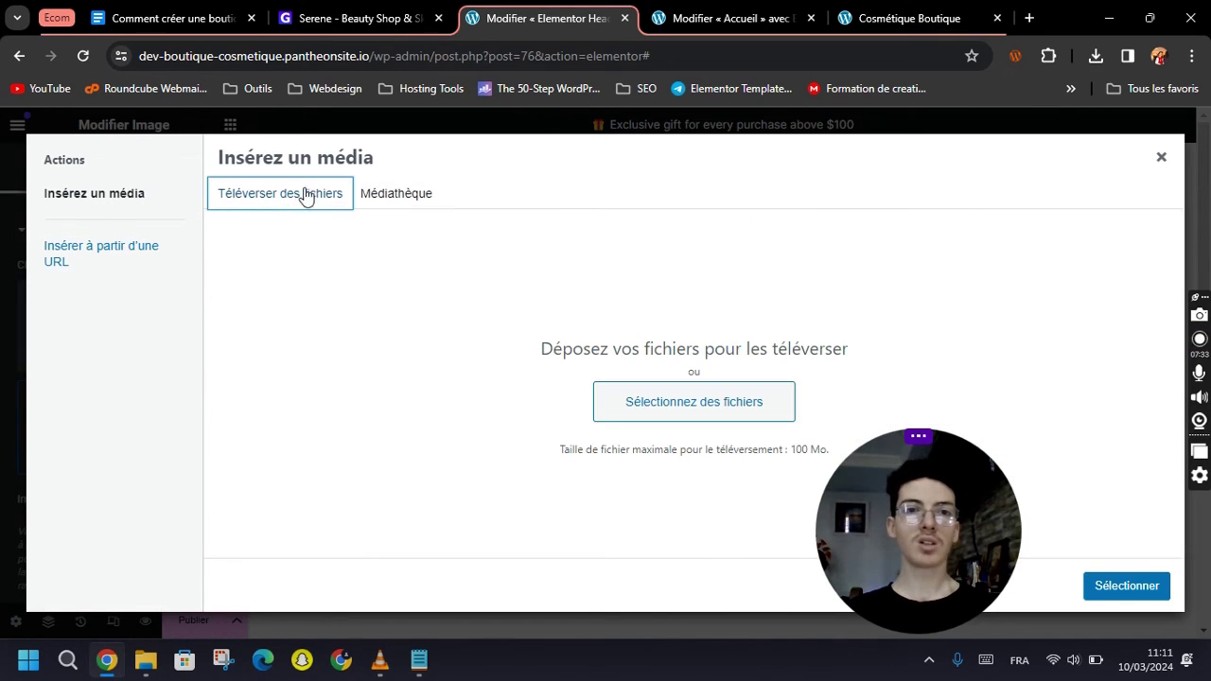
{"action": "left_click", "coordinate": [727, 404]}
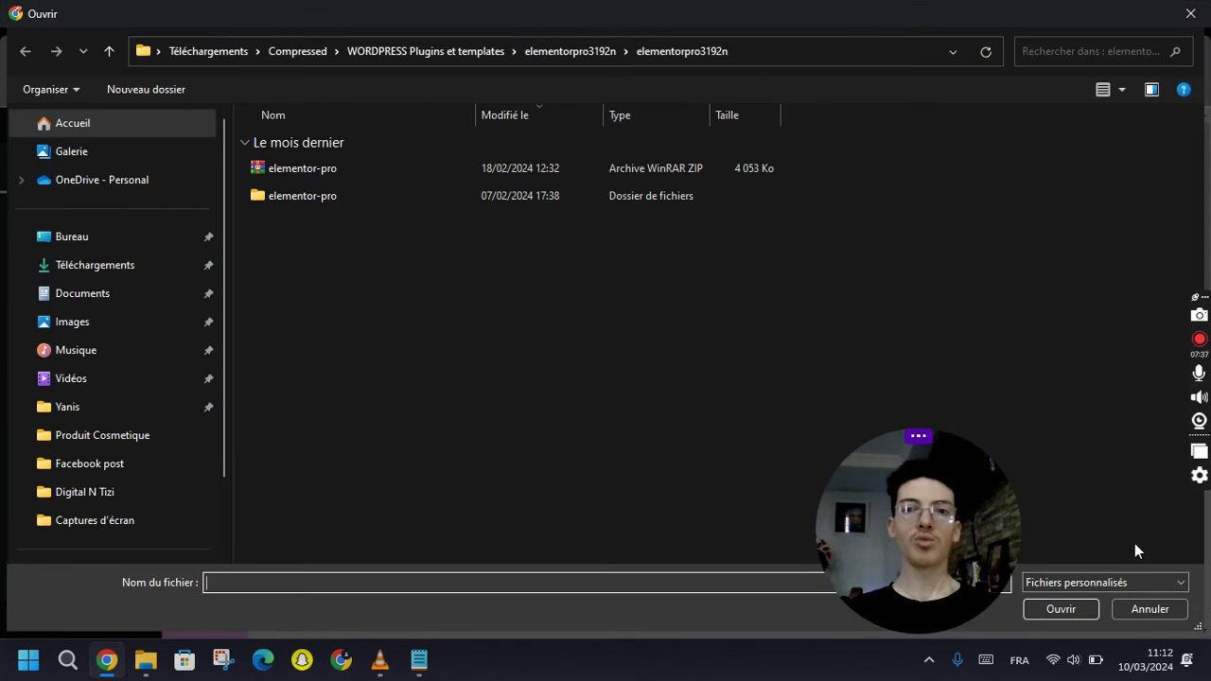
{"action": "left_click", "coordinate": [1149, 610]}
{"action": "left_click", "coordinate": [395, 193]}
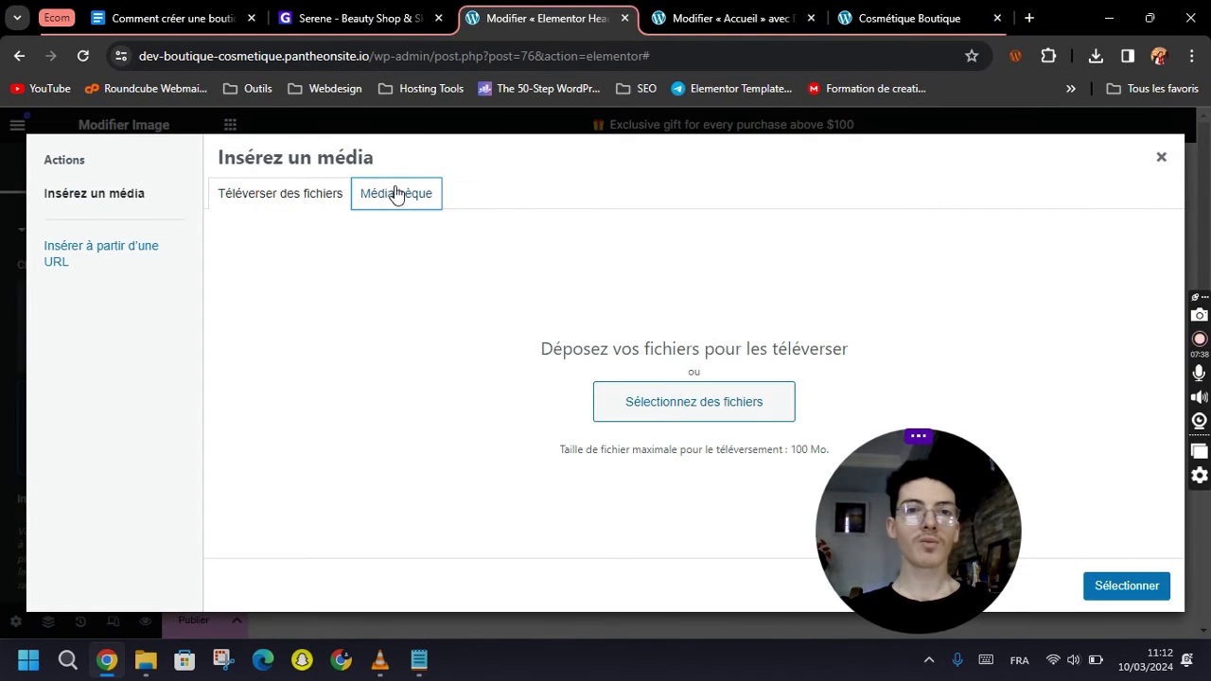
{"action": "left_click", "coordinate": [1126, 586]}
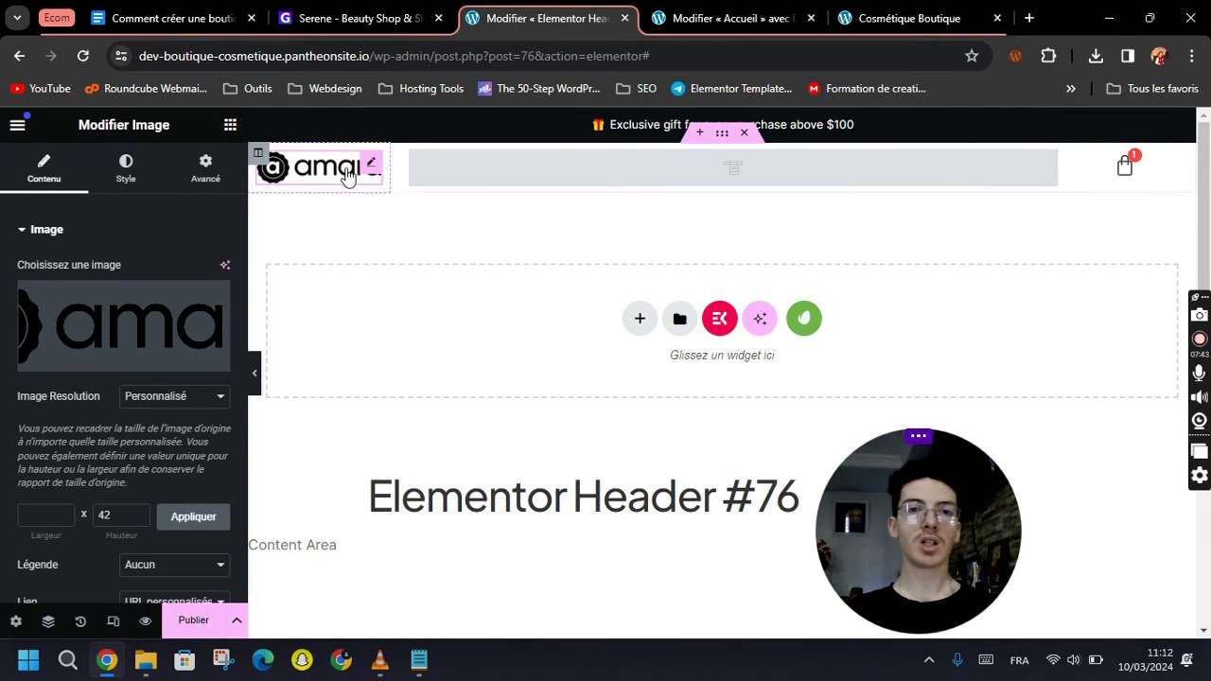
Delete the empty icon widget beside the header cart with Effacer, then choose Publier.
{"action": "left_click", "coordinate": [1125, 181]}
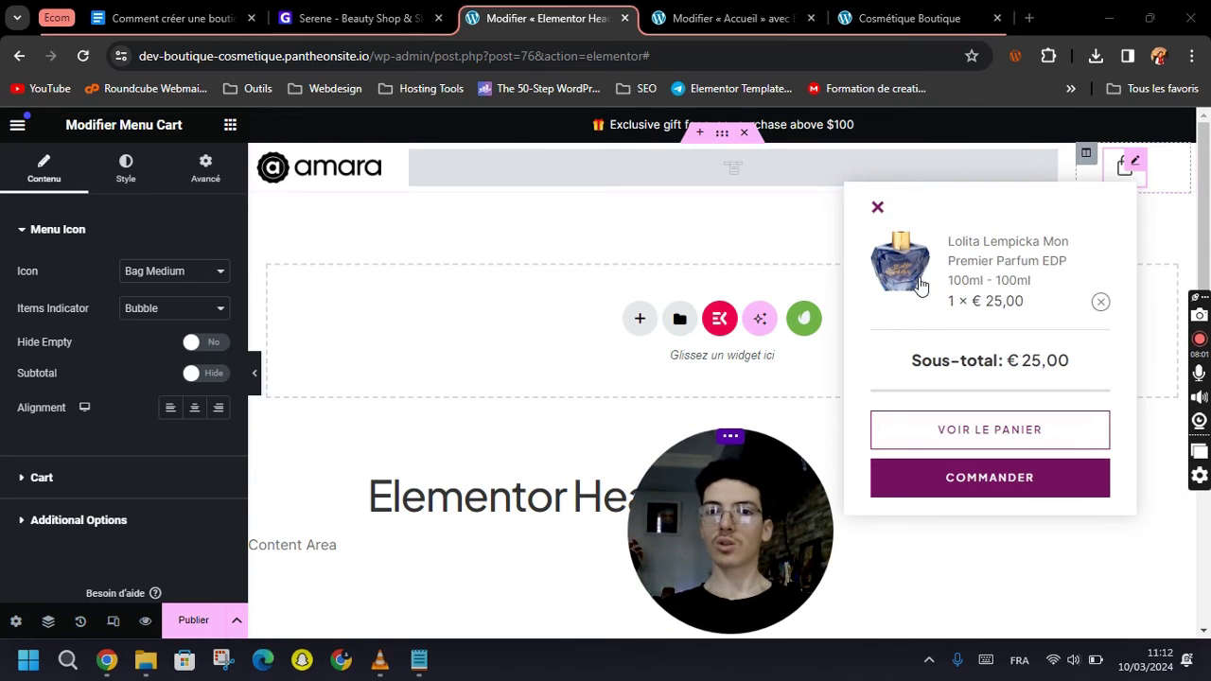
{"action": "left_click", "coordinate": [877, 206]}
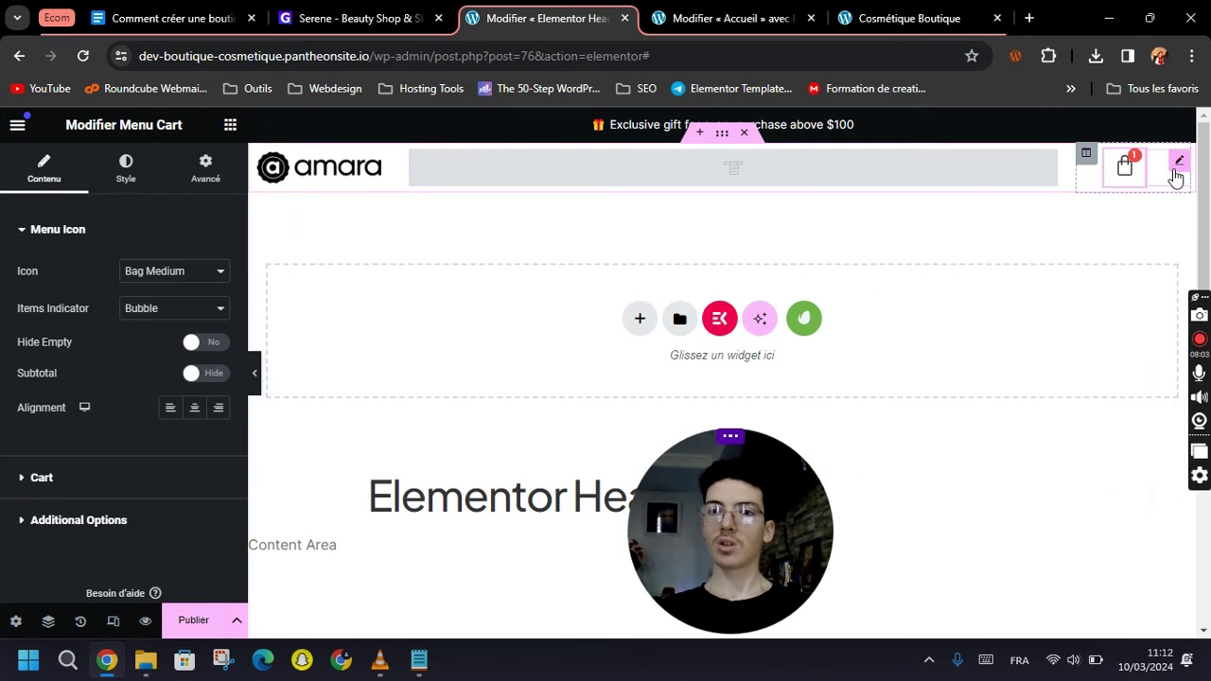
{"action": "left_click", "coordinate": [1178, 170]}
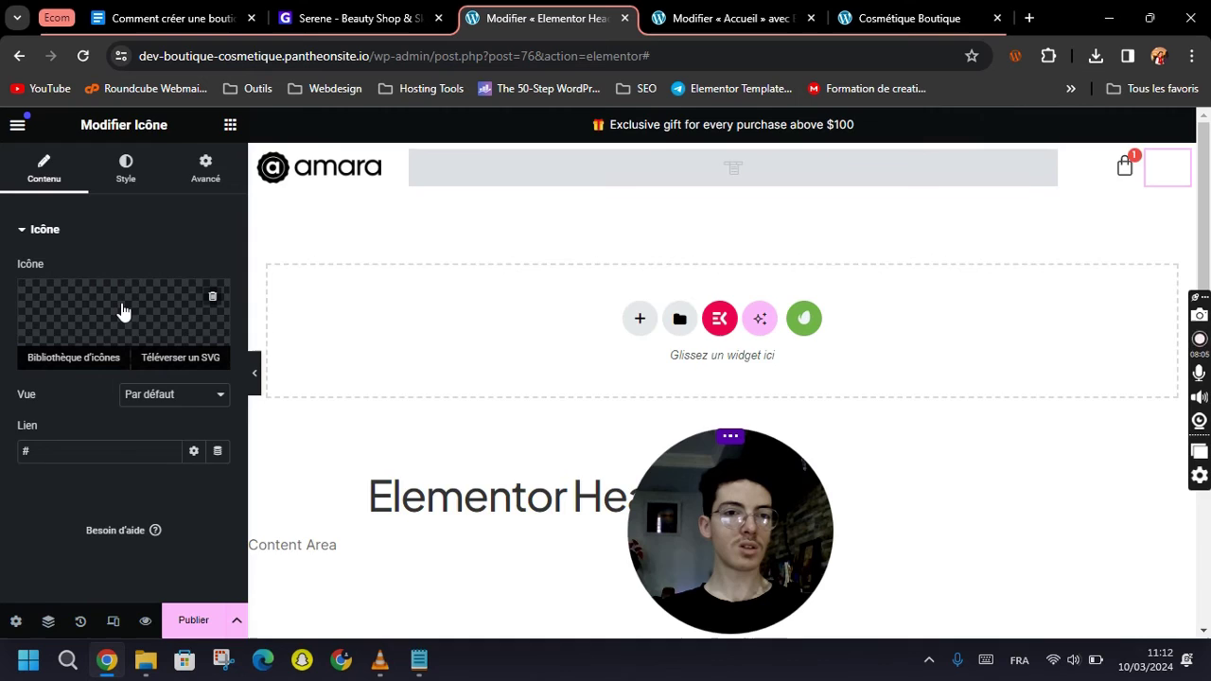
{"action": "left_click", "coordinate": [123, 310]}
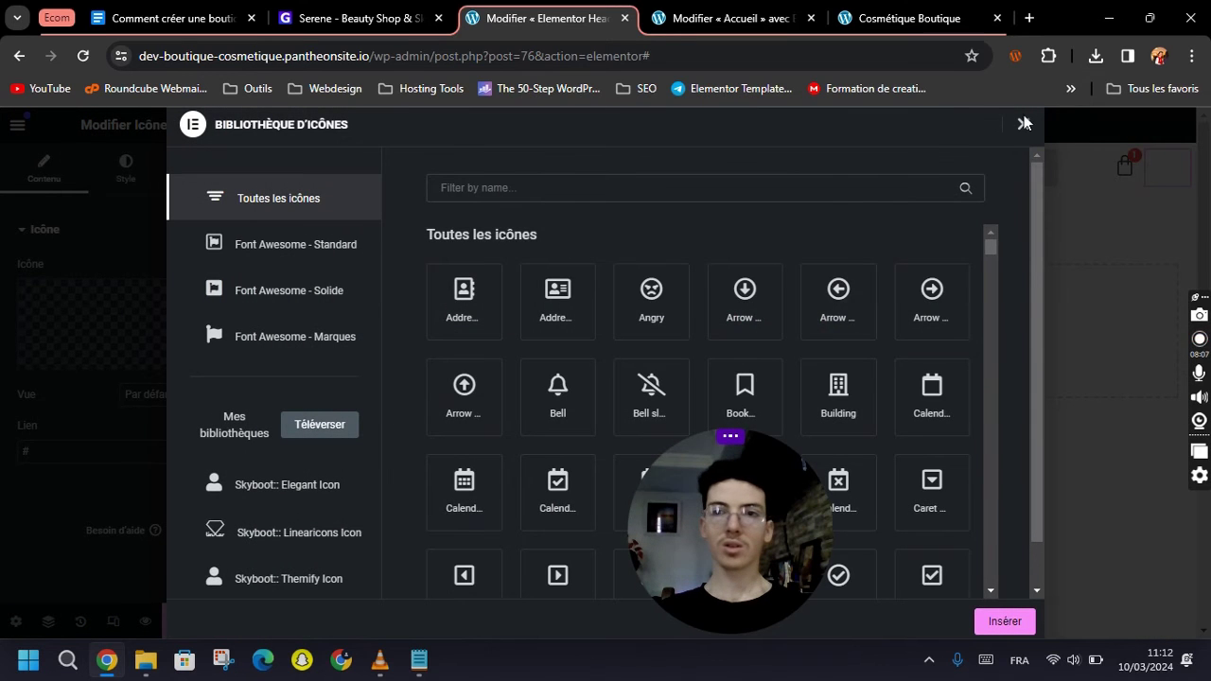
{"action": "left_click", "coordinate": [1024, 123]}
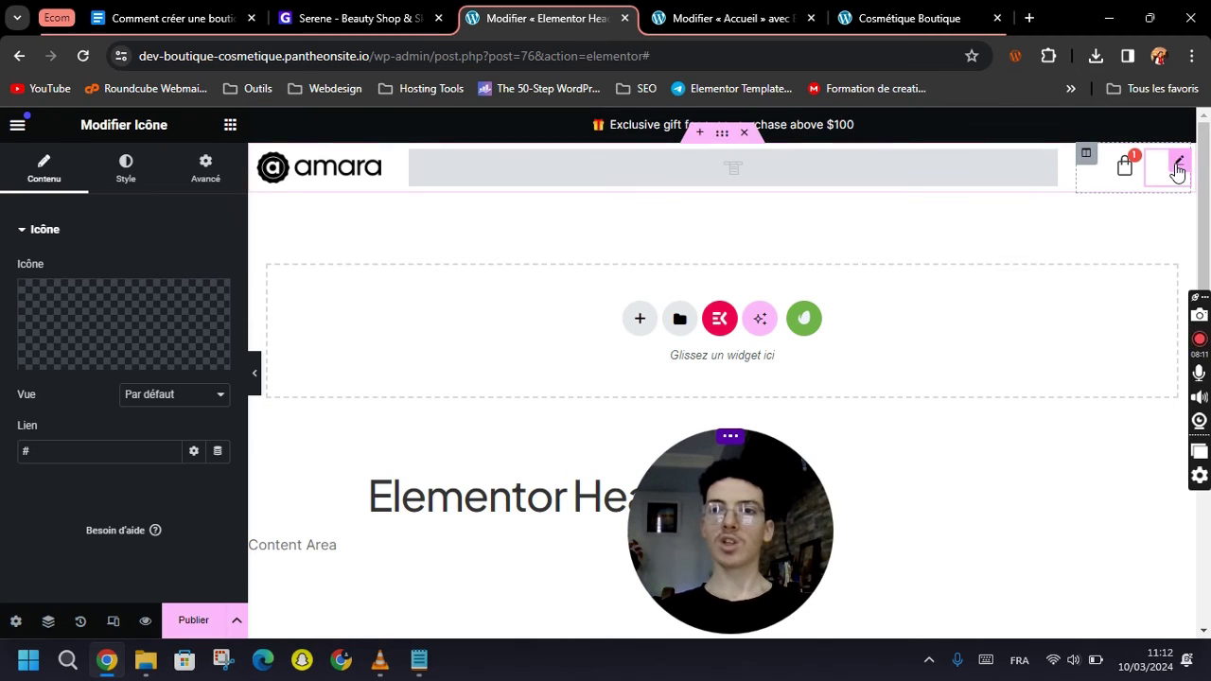
{"action": "right_click", "coordinate": [1178, 168]}
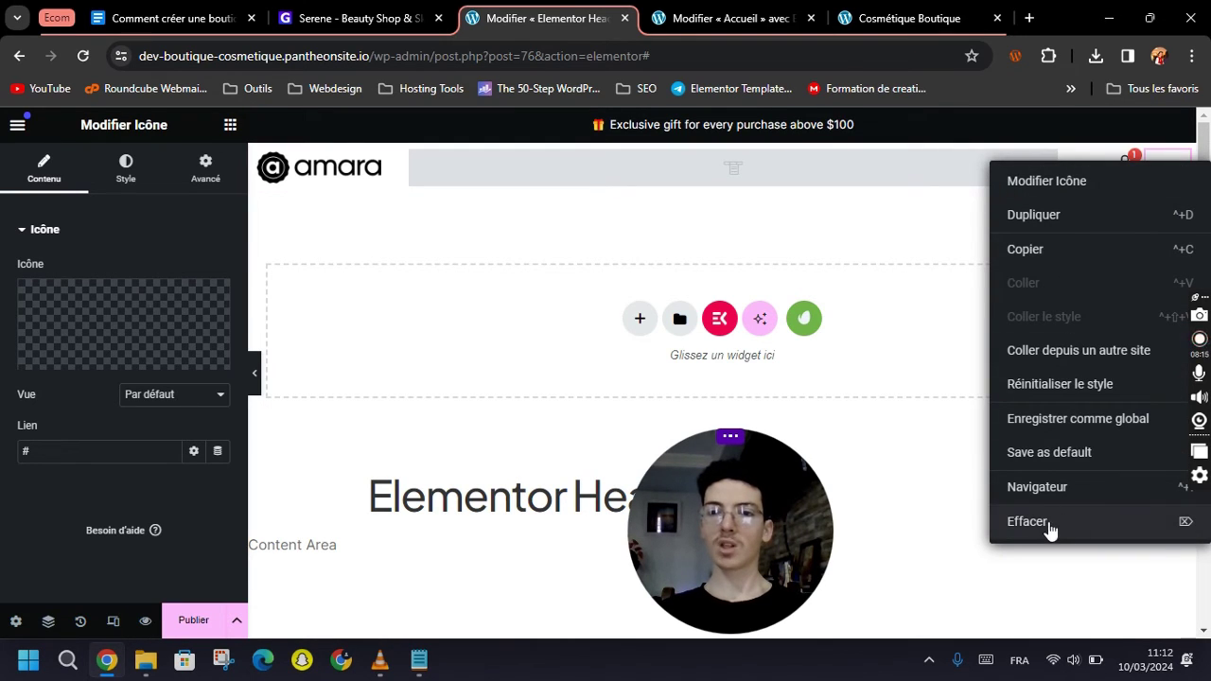
{"action": "left_click", "coordinate": [1049, 530]}
{"action": "left_click", "coordinate": [190, 626]}
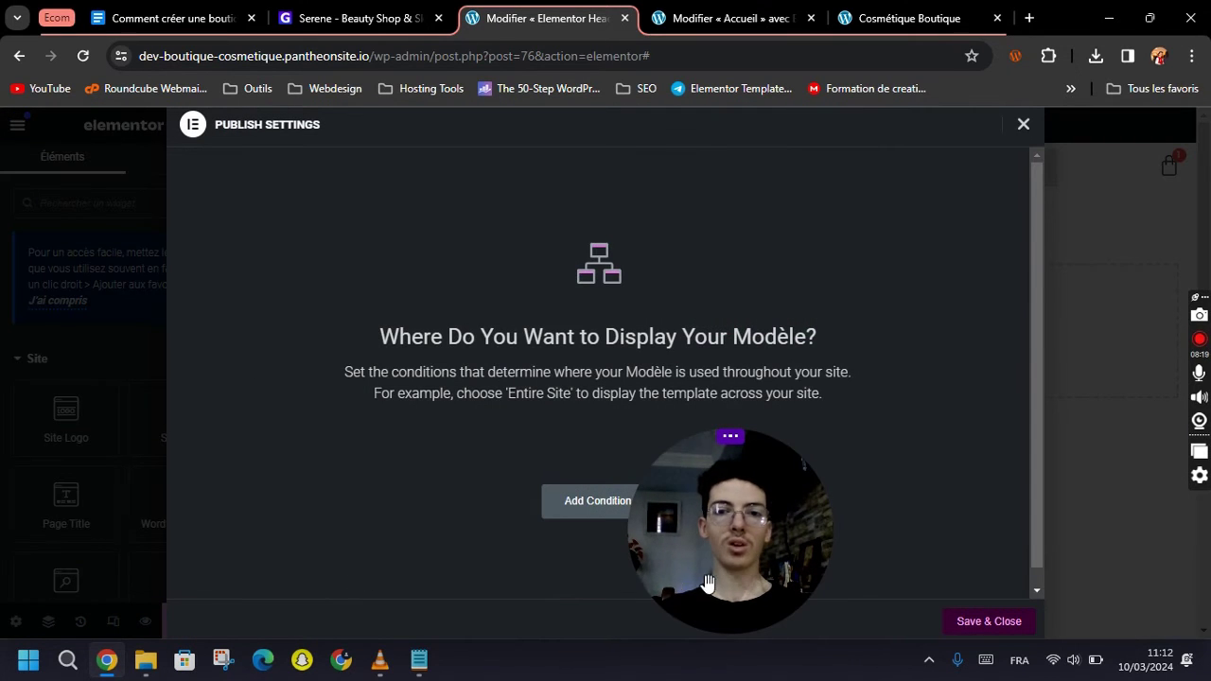
Publish the header with an Include / Entire Site display condition, discarding a trial Shop page condition.
{"action": "left_click_drag", "start_coordinate": [708, 583], "coordinate": [1061, 534]}
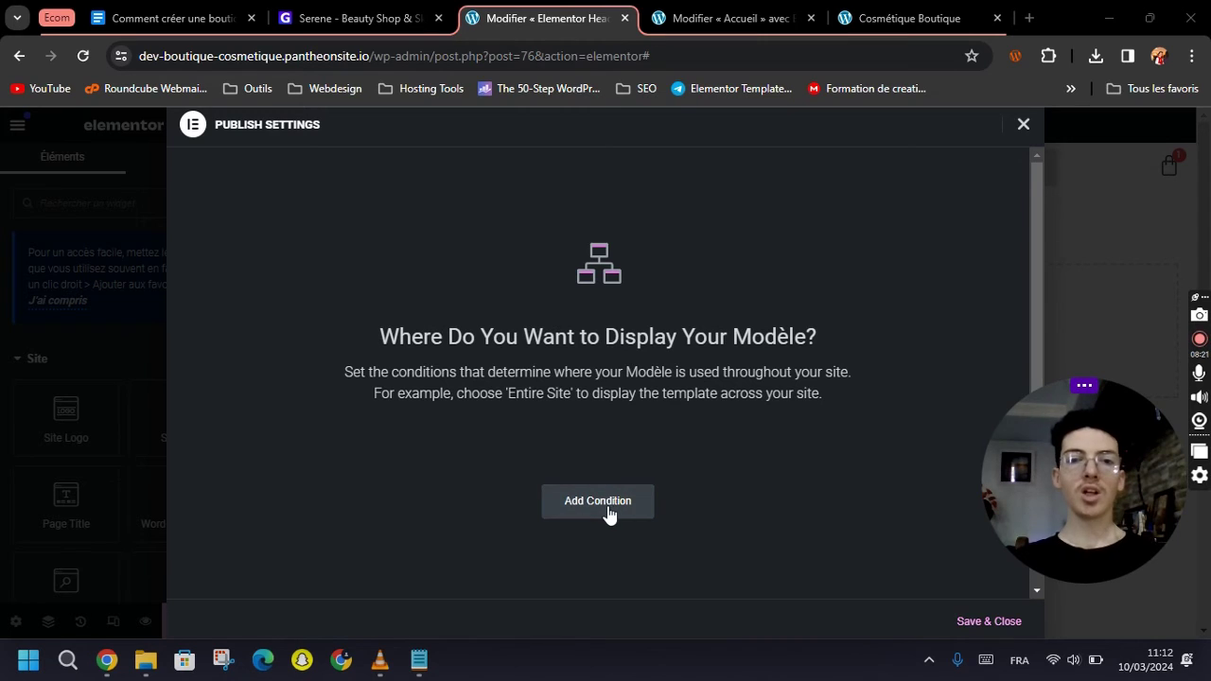
{"action": "left_click", "coordinate": [608, 511]}
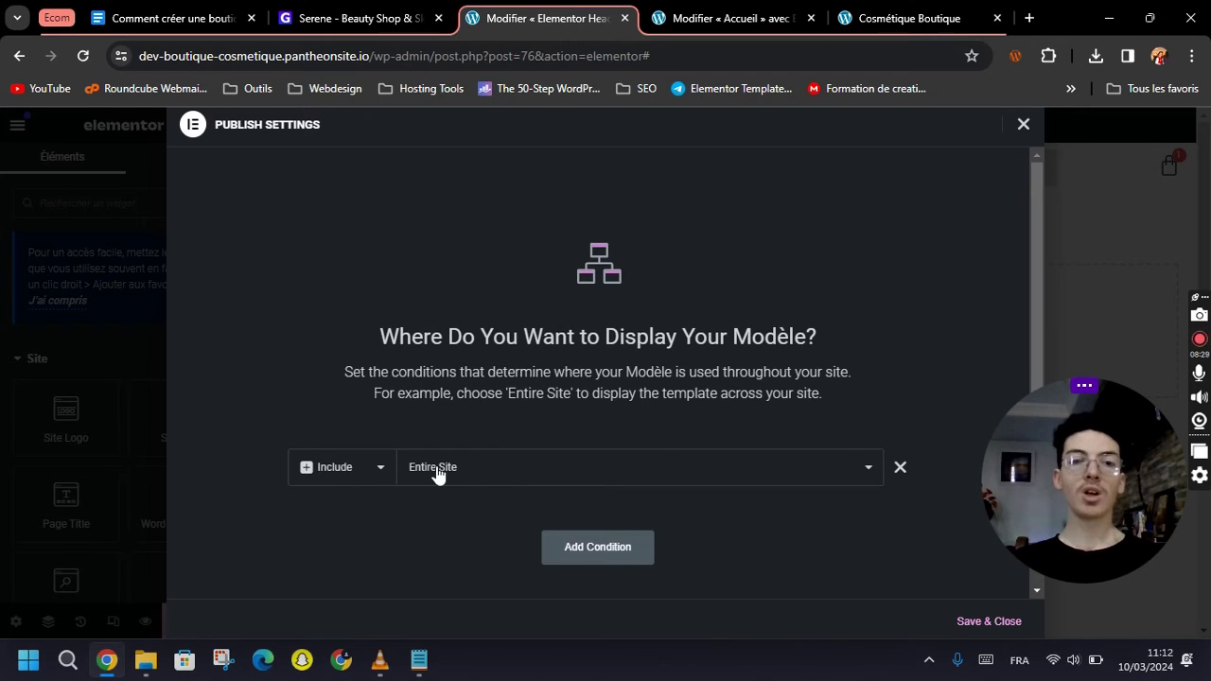
{"action": "left_click", "coordinate": [450, 479]}
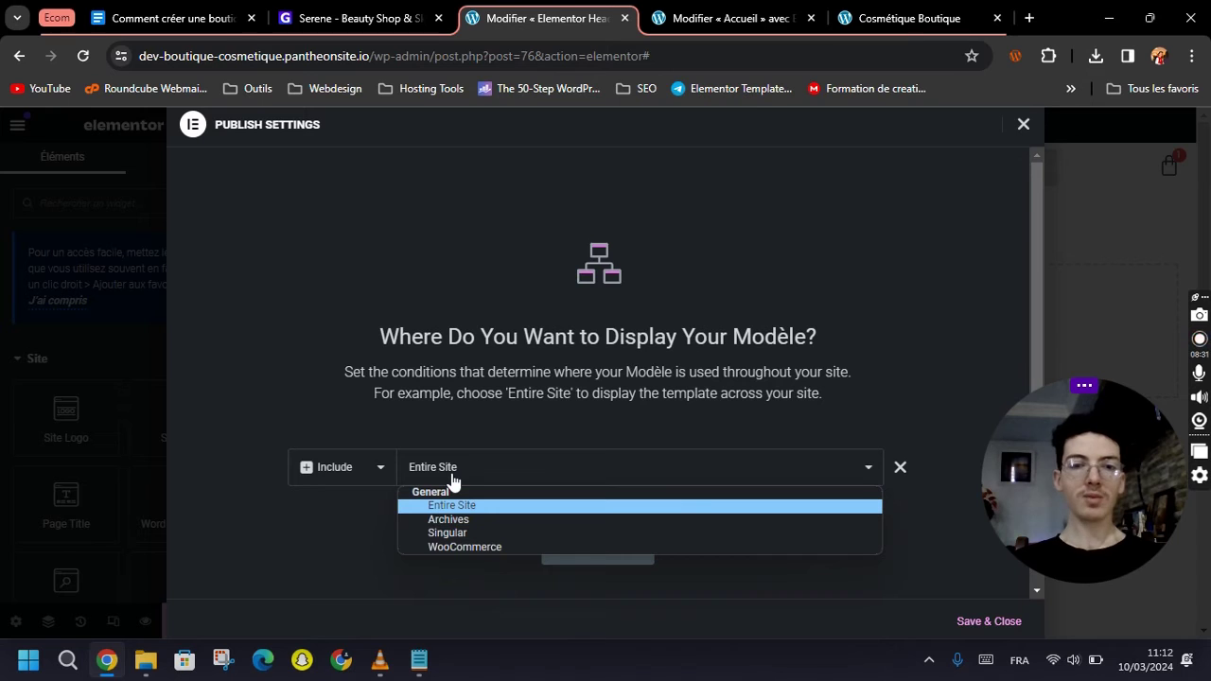
{"action": "left_click", "coordinate": [453, 533]}
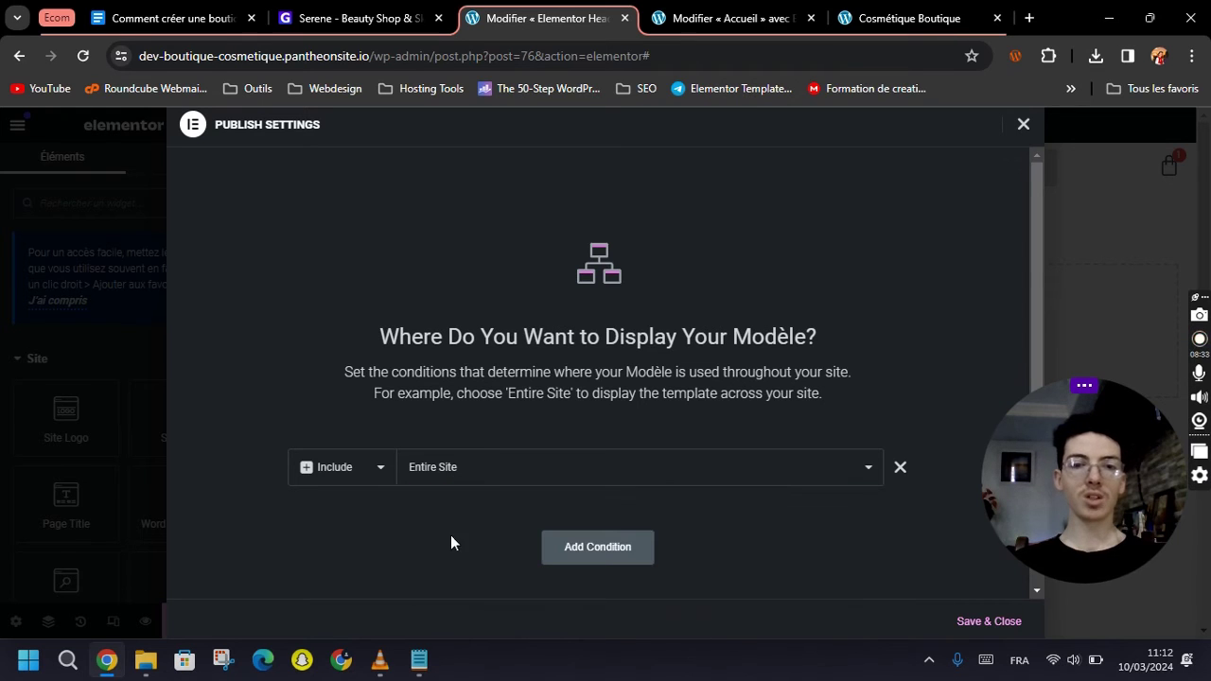
{"action": "left_click", "coordinate": [672, 471]}
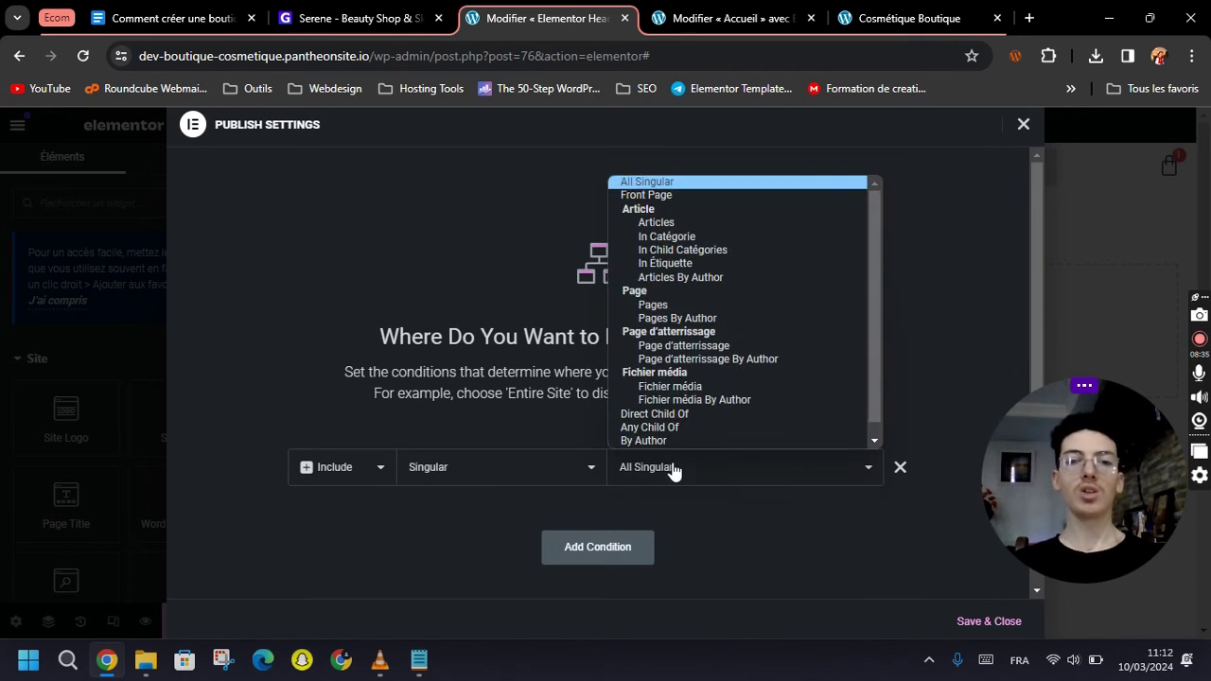
{"action": "left_click", "coordinate": [671, 305]}
{"action": "left_click", "coordinate": [819, 477]}
{"action": "type", "text": "shop"}
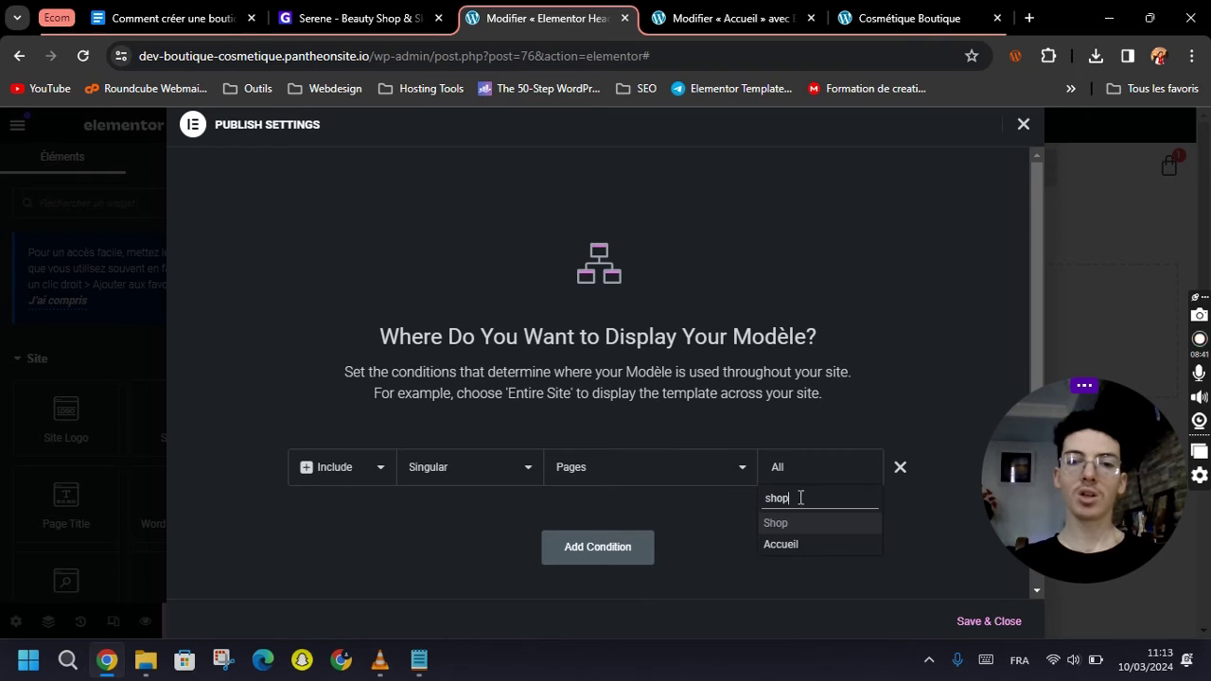
{"action": "left_click", "coordinate": [781, 526]}
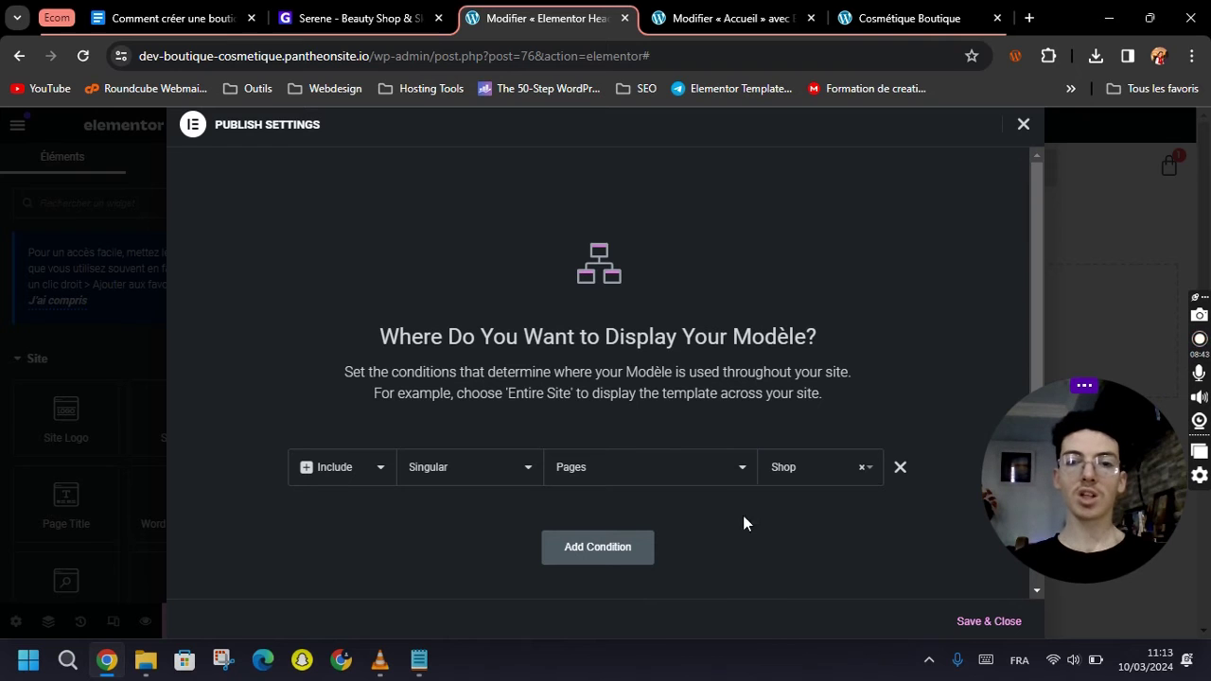
{"action": "left_click", "coordinate": [900, 470]}
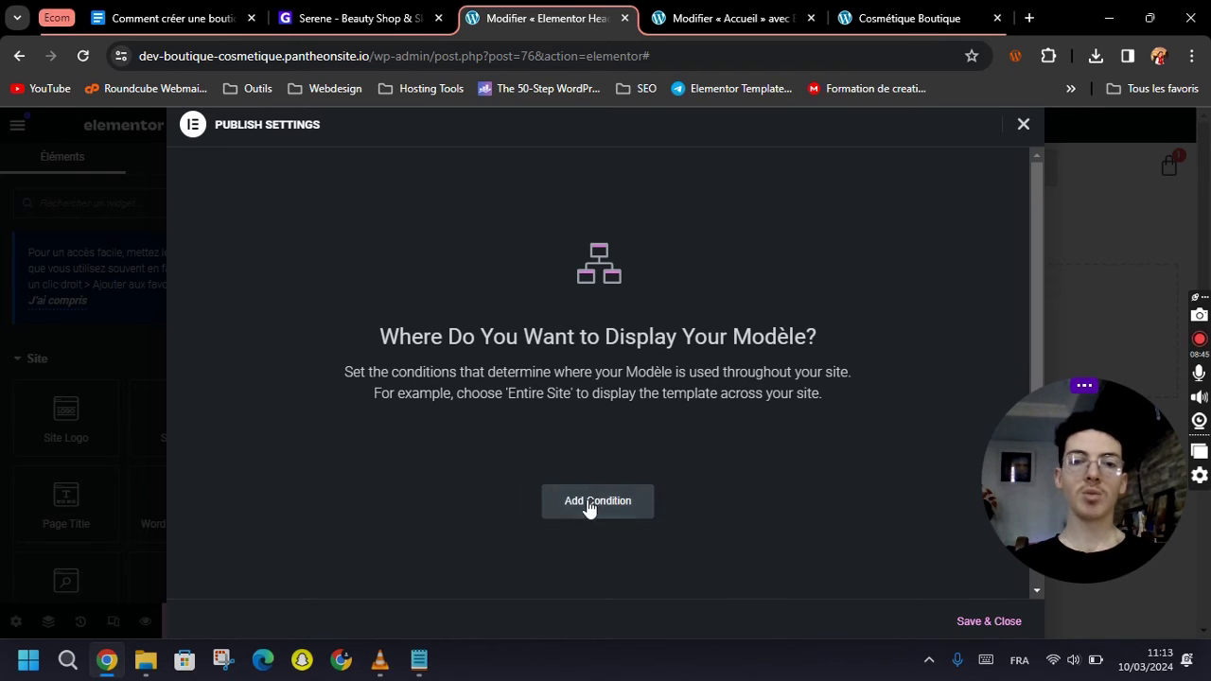
{"action": "left_click", "coordinate": [590, 505]}
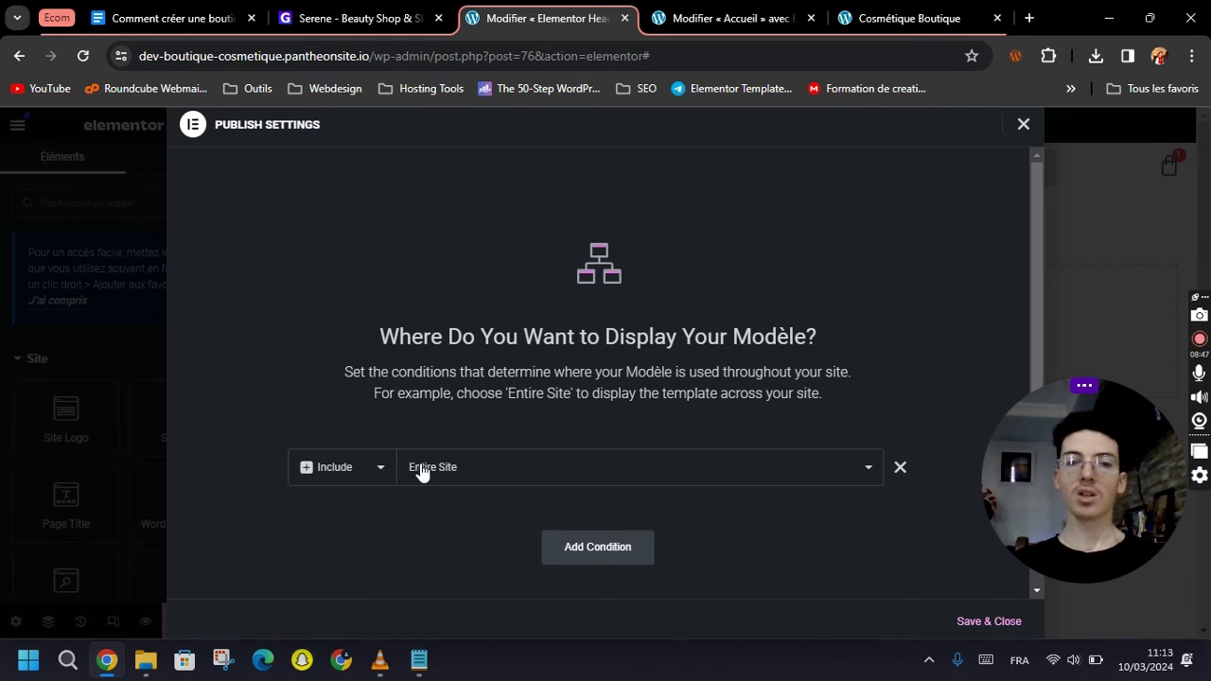
{"action": "left_click", "coordinate": [983, 621]}
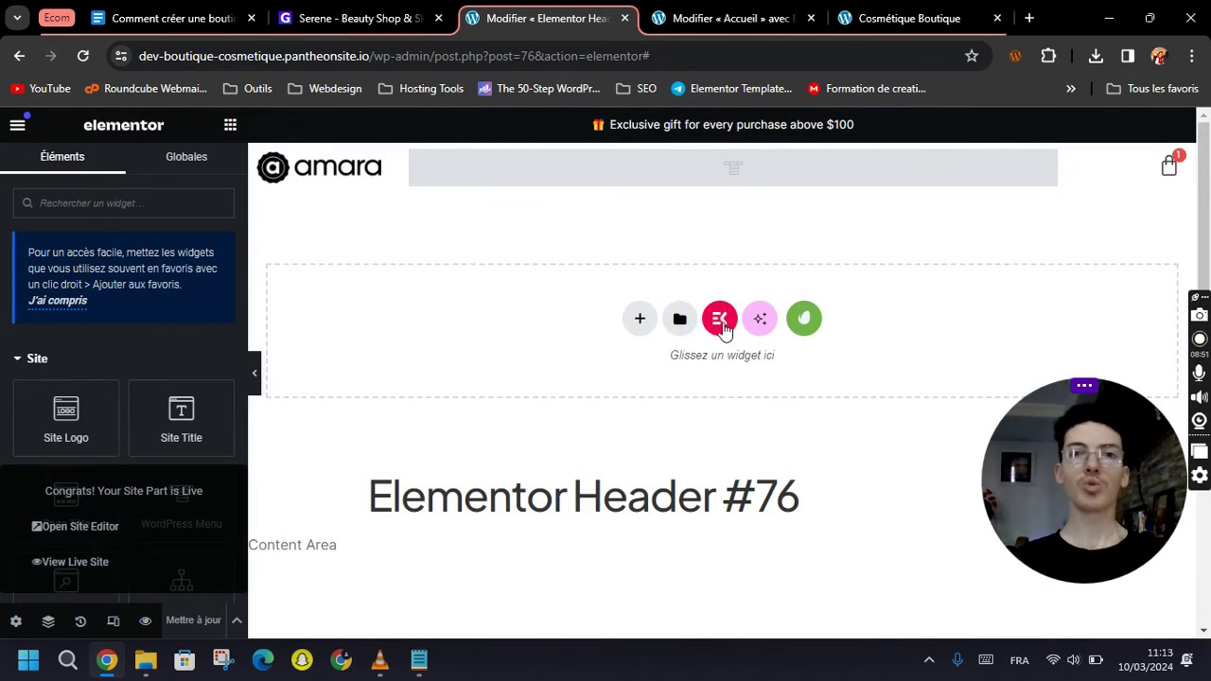
Load the plain storefront URL without the preview query.
{"action": "left_click", "coordinate": [901, 10]}
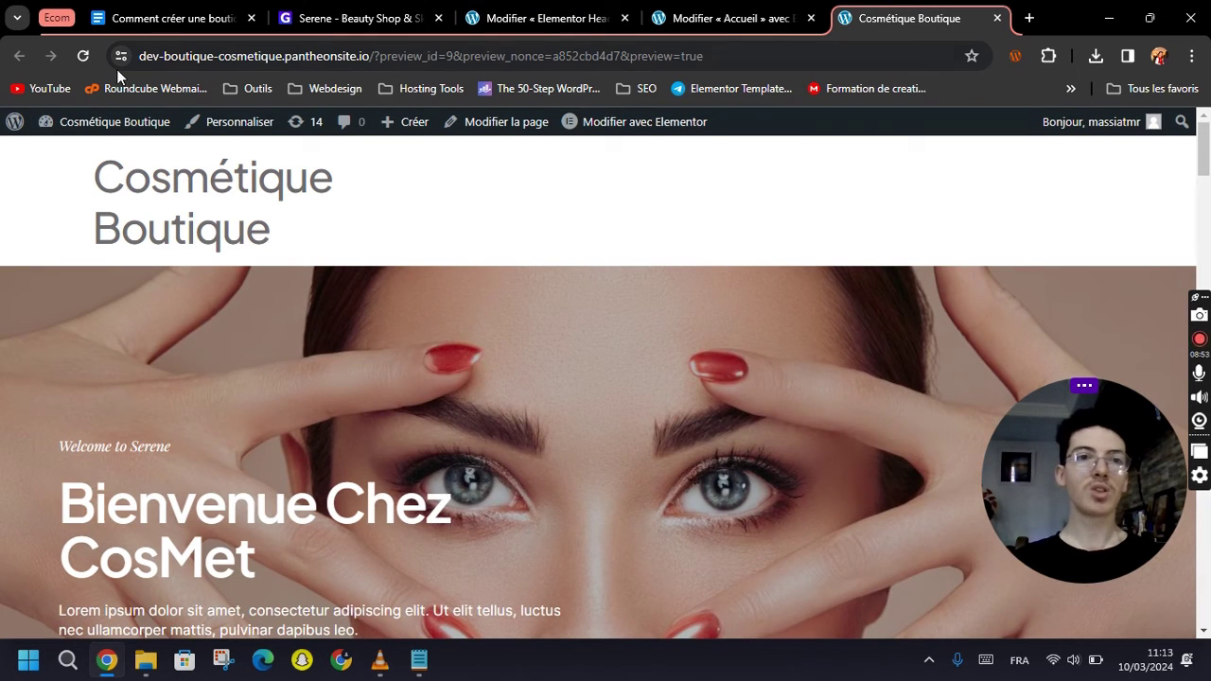
{"action": "left_click", "coordinate": [378, 58]}
{"action": "left_click_drag", "start_coordinate": [378, 58], "coordinate": [772, 60]}
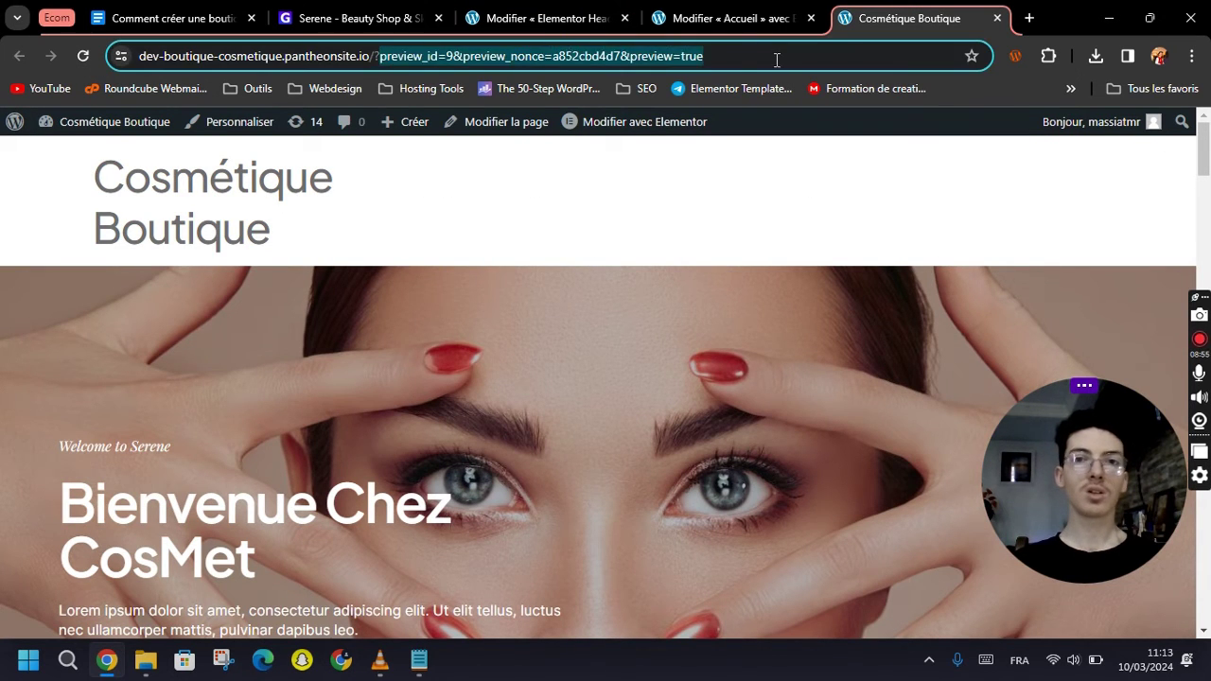
{"action": "key", "text": "BackSpace"}
{"action": "key", "text": "Return"}
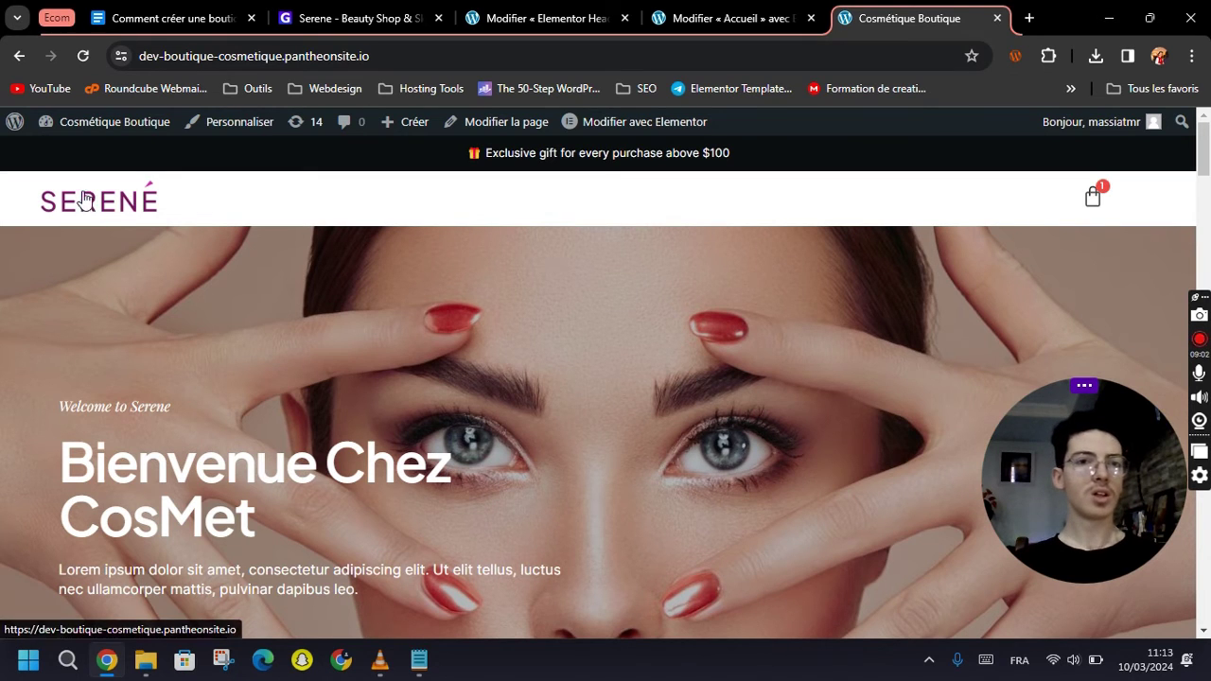
Preview the header from Elementor and load the bare site URL, which still shows SERENÉ.
{"action": "left_click", "coordinate": [767, 9]}
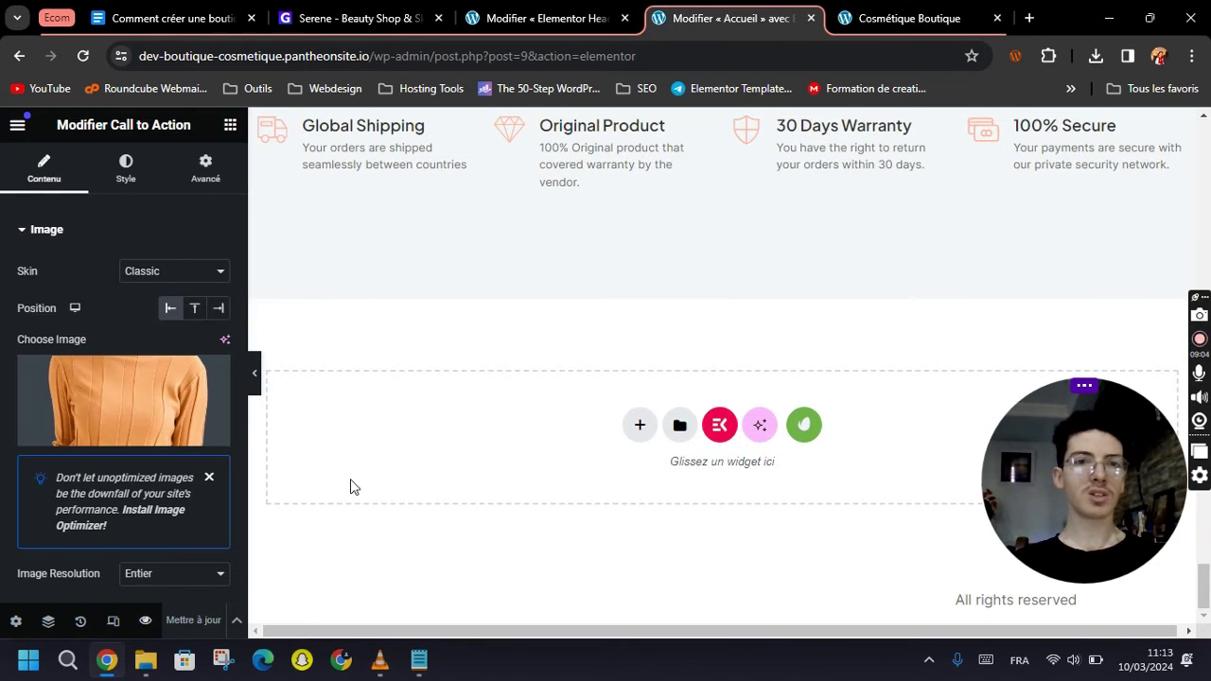
{"action": "left_click", "coordinate": [544, 18]}
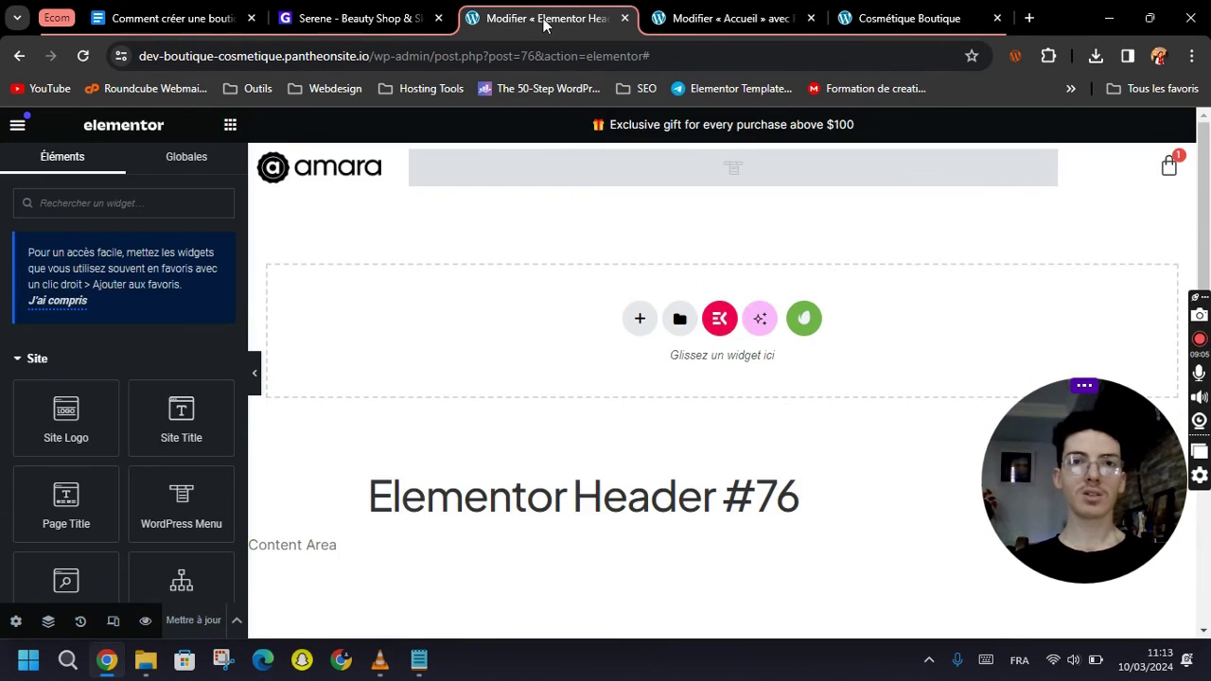
{"action": "left_click", "coordinate": [351, 182]}
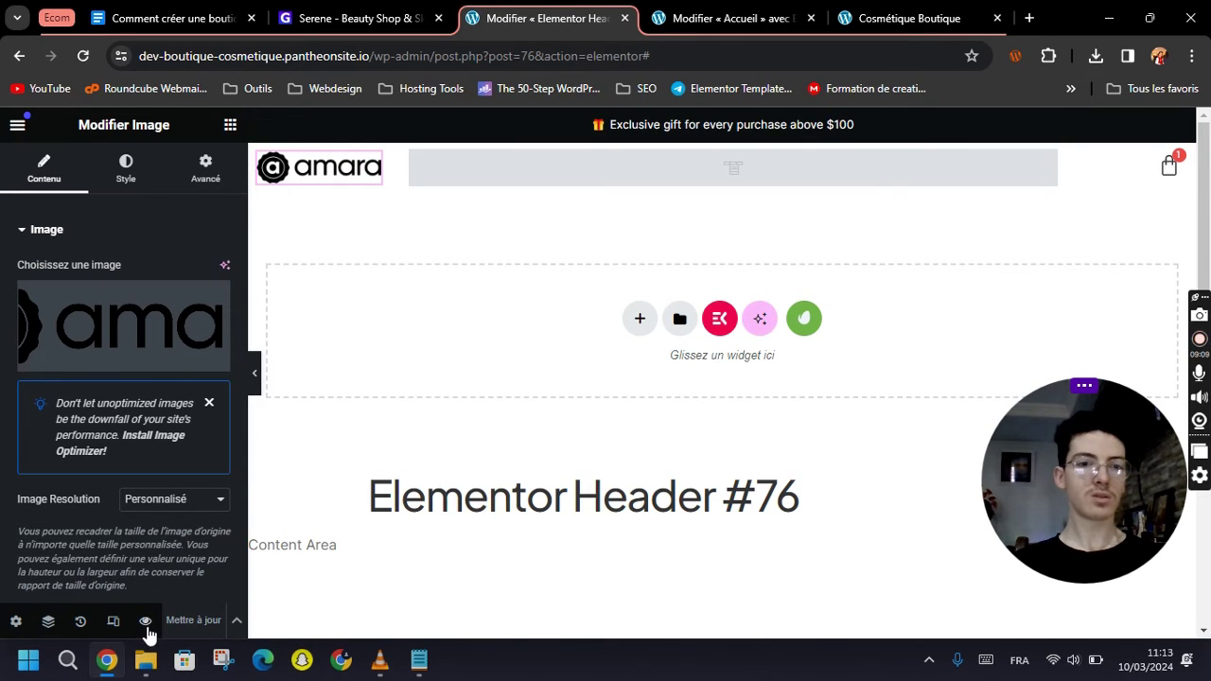
{"action": "mouse_move", "coordinate": [147, 624]}
{"action": "left_click", "coordinate": [180, 575]}
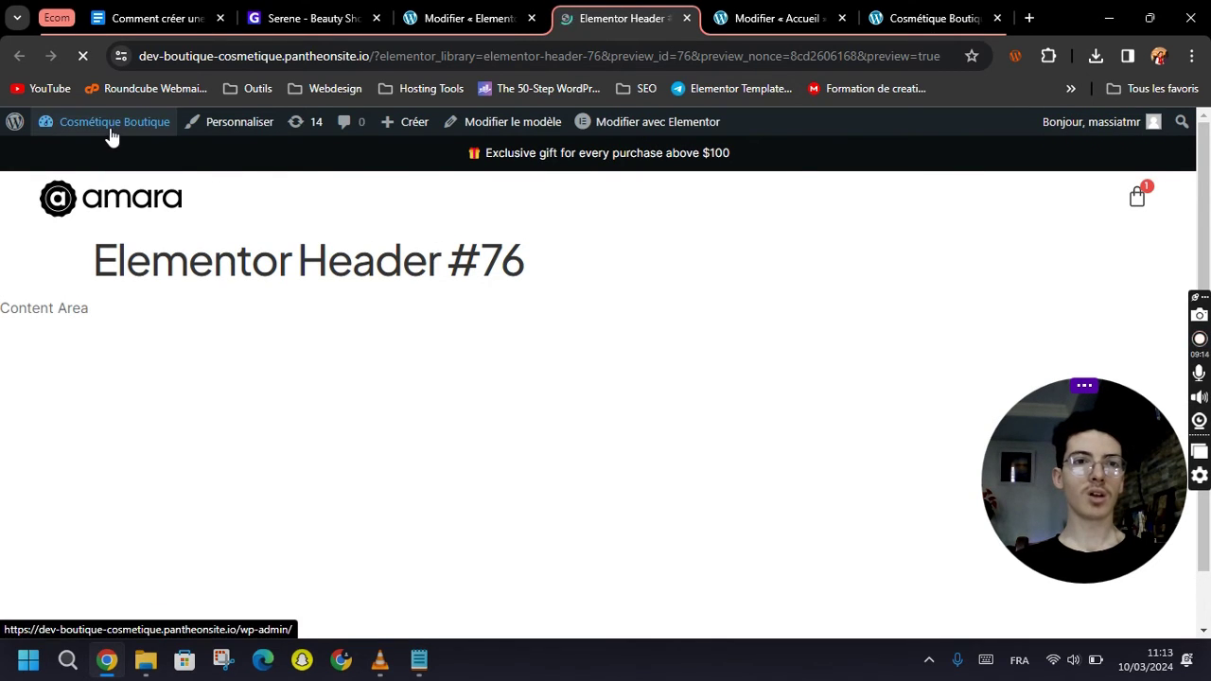
{"action": "left_click_drag", "start_coordinate": [374, 56], "coordinate": [1038, 183]}
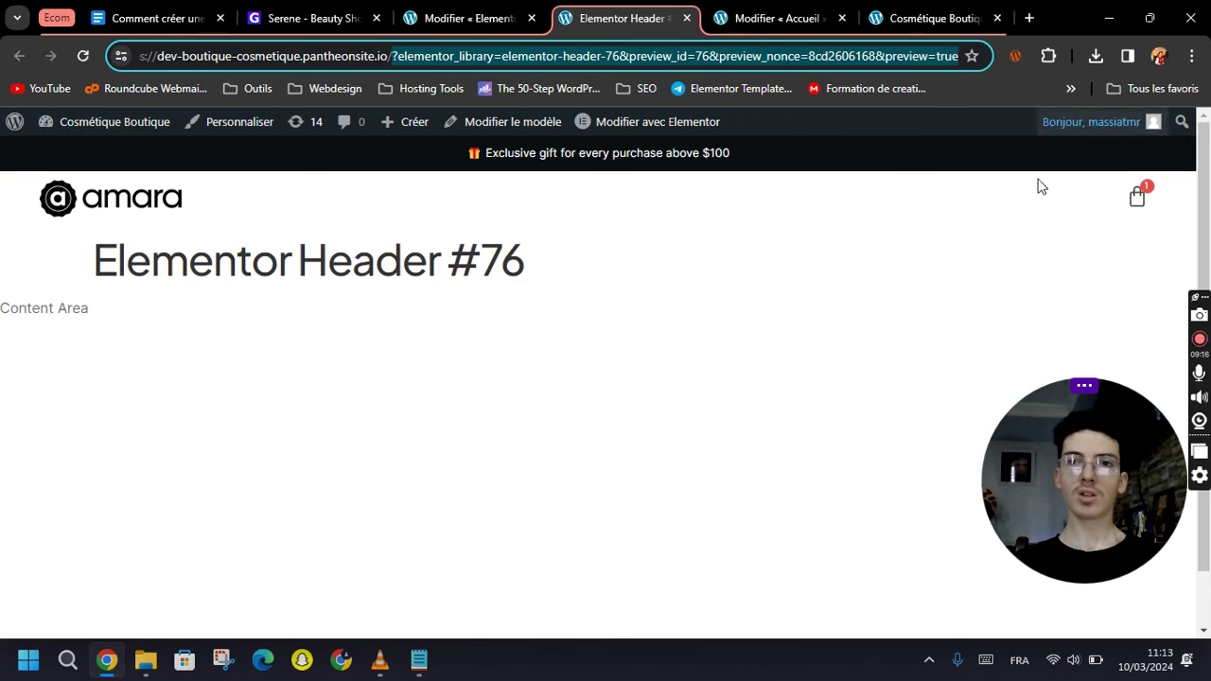
{"action": "key", "text": "BackSpace"}
{"action": "key", "text": "Return"}
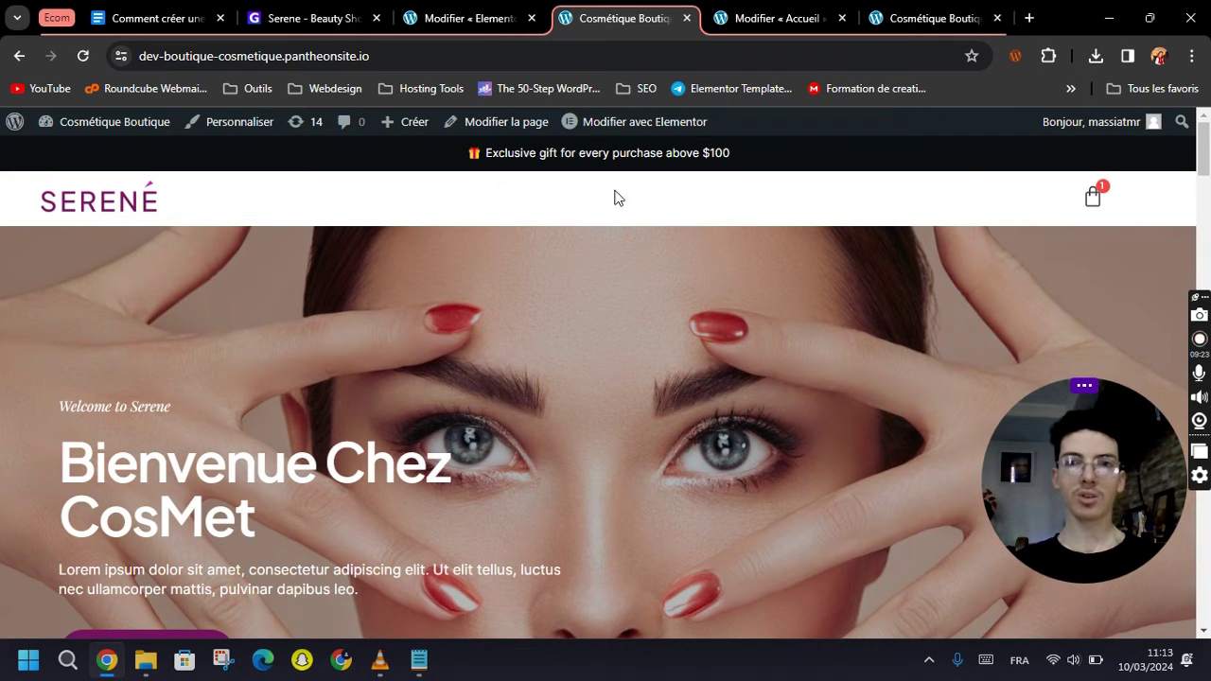
{"action": "left_click", "coordinate": [476, 17]}
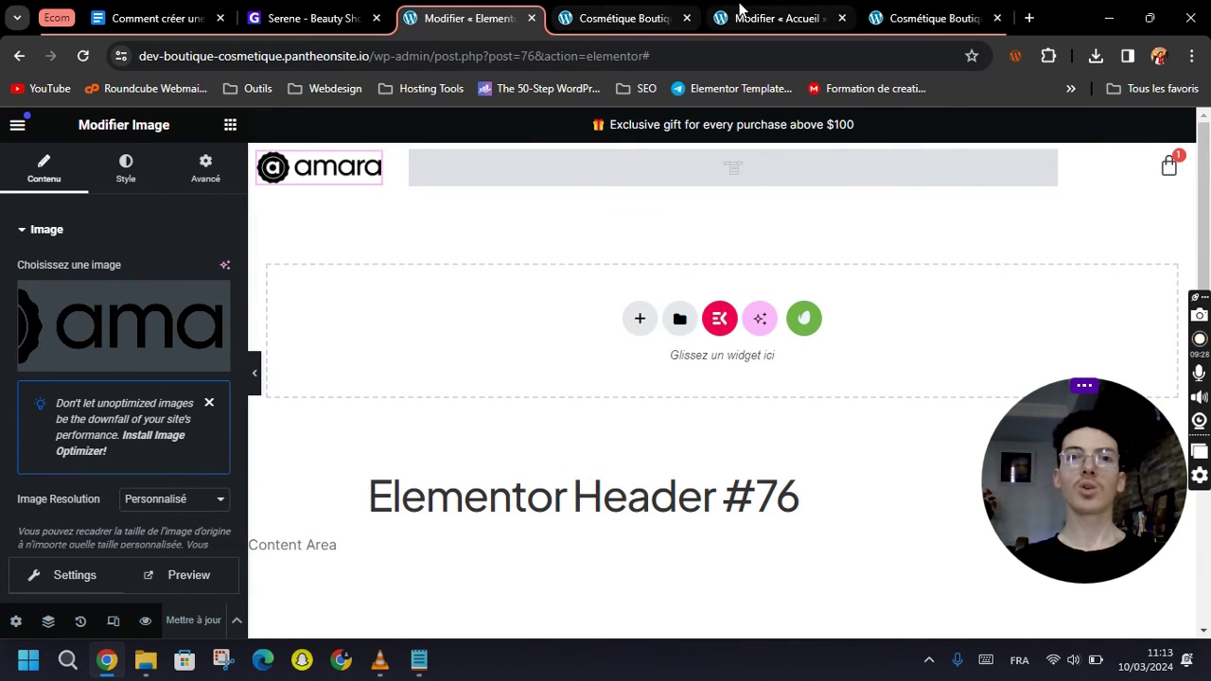
{"action": "left_click", "coordinate": [757, 17]}
{"action": "left_click", "coordinate": [908, 15]}
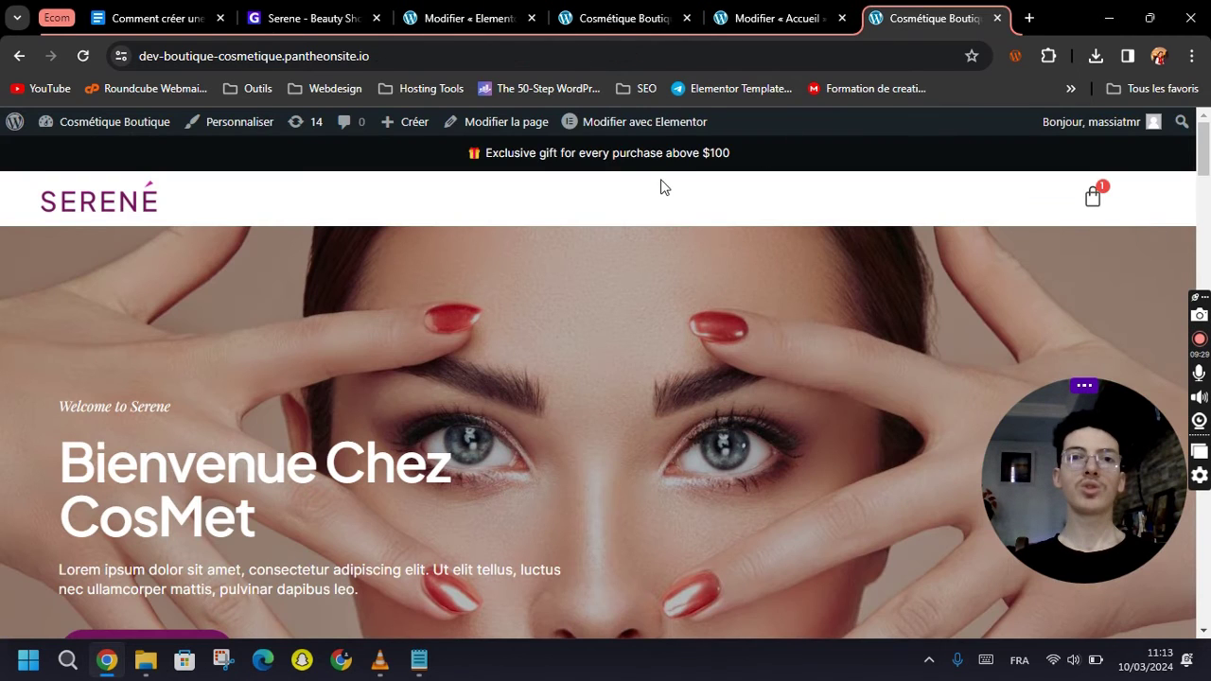
Trash the duplicate Serene – Header in Theme Builder, leaving Elementor Header #76.
{"action": "mouse_move", "coordinate": [634, 121]}
{"action": "left_click", "coordinate": [640, 210]}
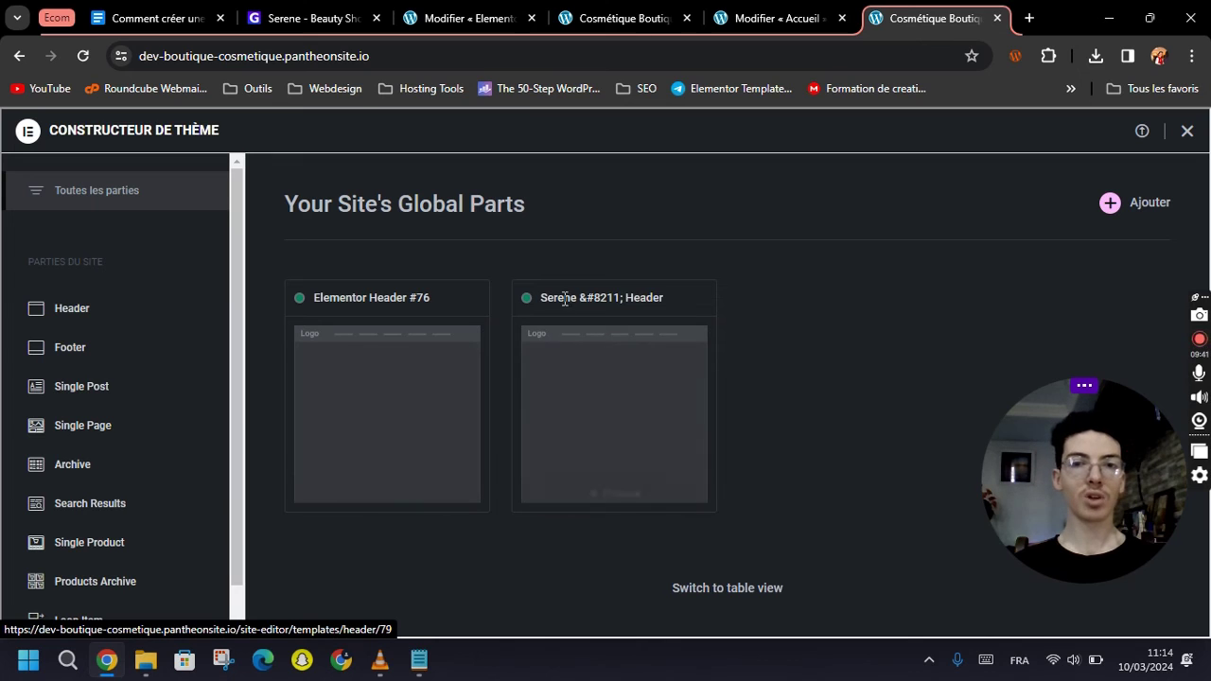
{"action": "left_click", "coordinate": [620, 367]}
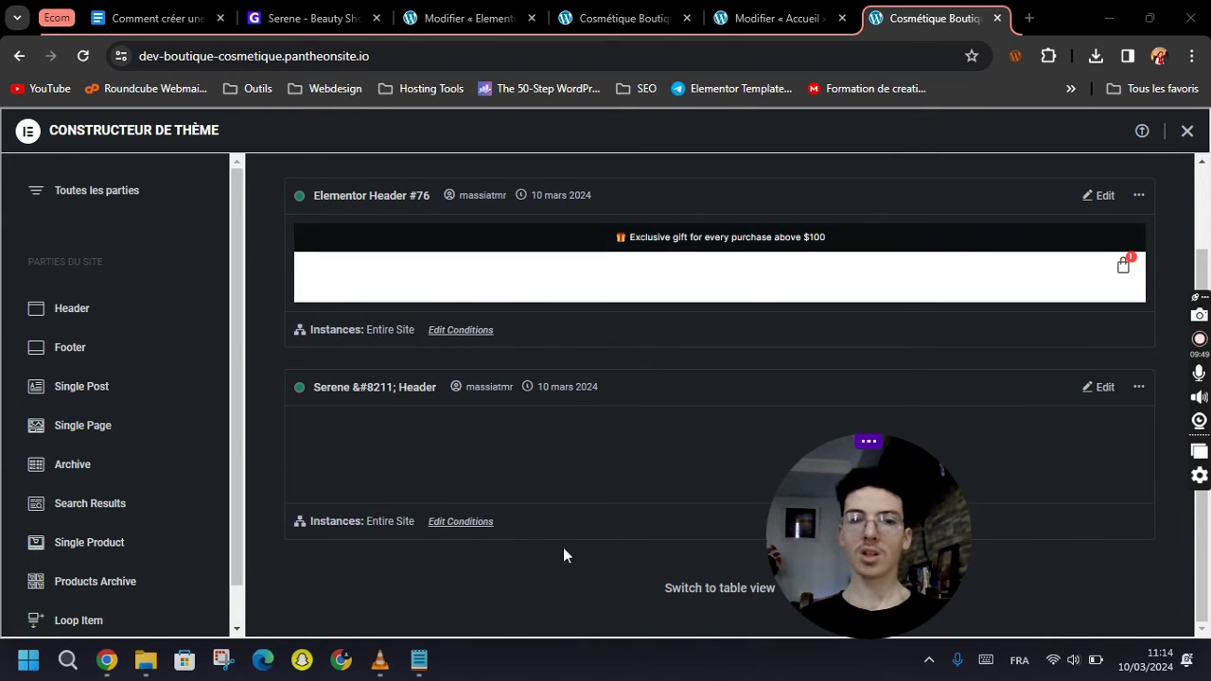
{"action": "left_click_drag", "start_coordinate": [366, 524], "coordinate": [393, 531]}
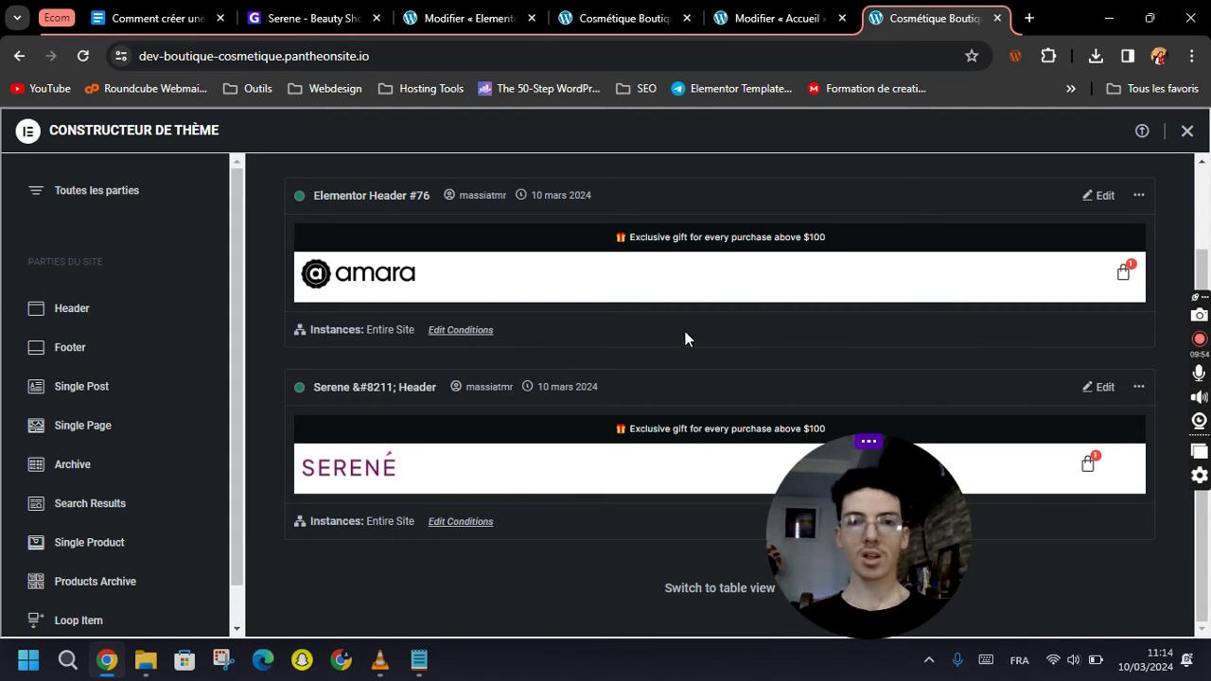
{"action": "left_click", "coordinate": [1140, 390]}
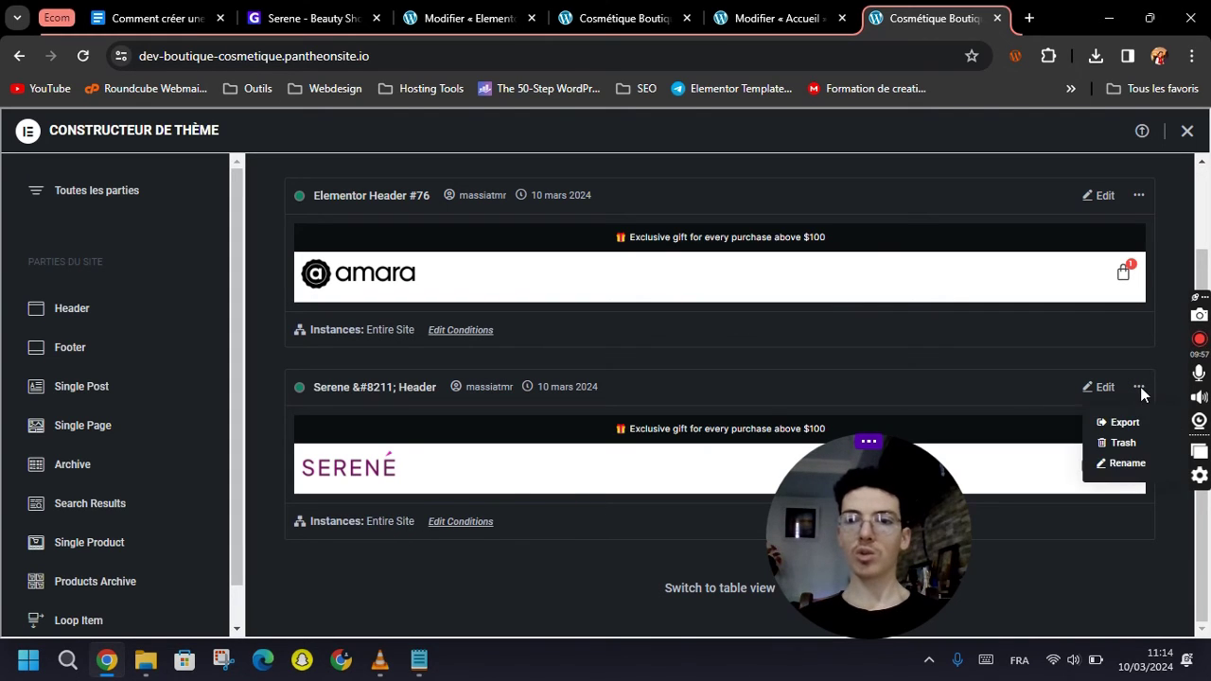
{"action": "left_click", "coordinate": [1124, 446]}
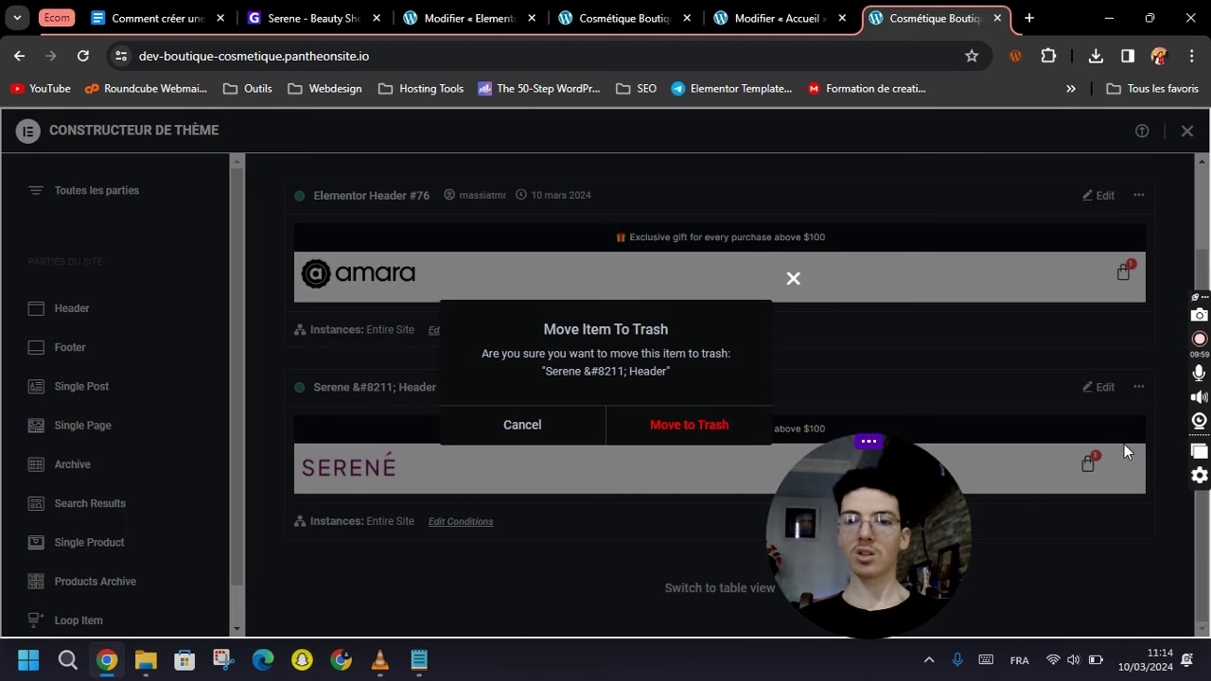
{"action": "left_click", "coordinate": [685, 433]}
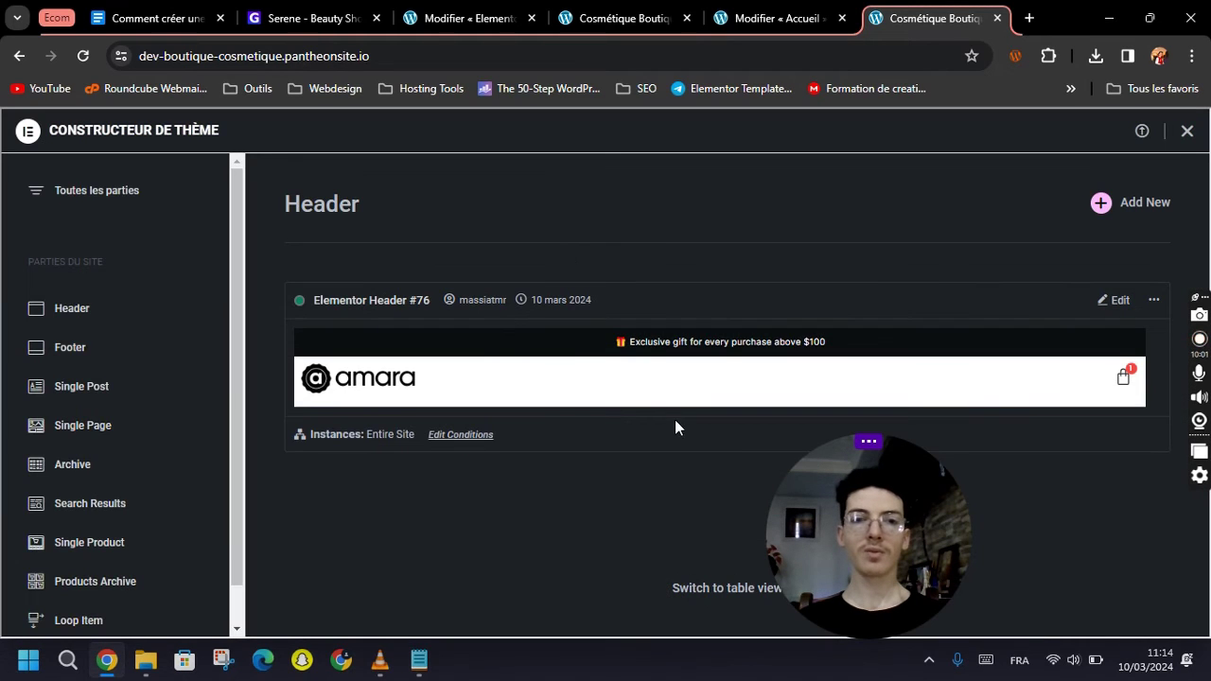
{"action": "left_click", "coordinate": [771, 18]}
Reload the storefront to confirm the amara logo and check the one-item mini-cart.
{"action": "left_click", "coordinate": [653, 10]}
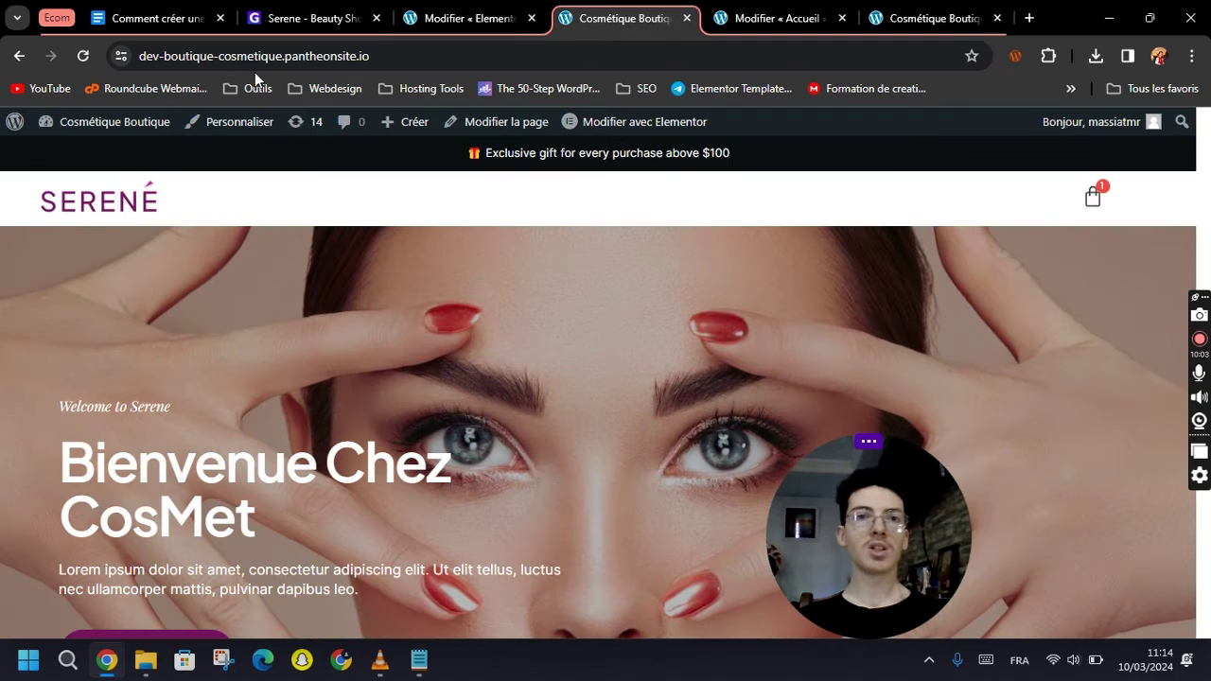
{"action": "key", "text": "F5"}
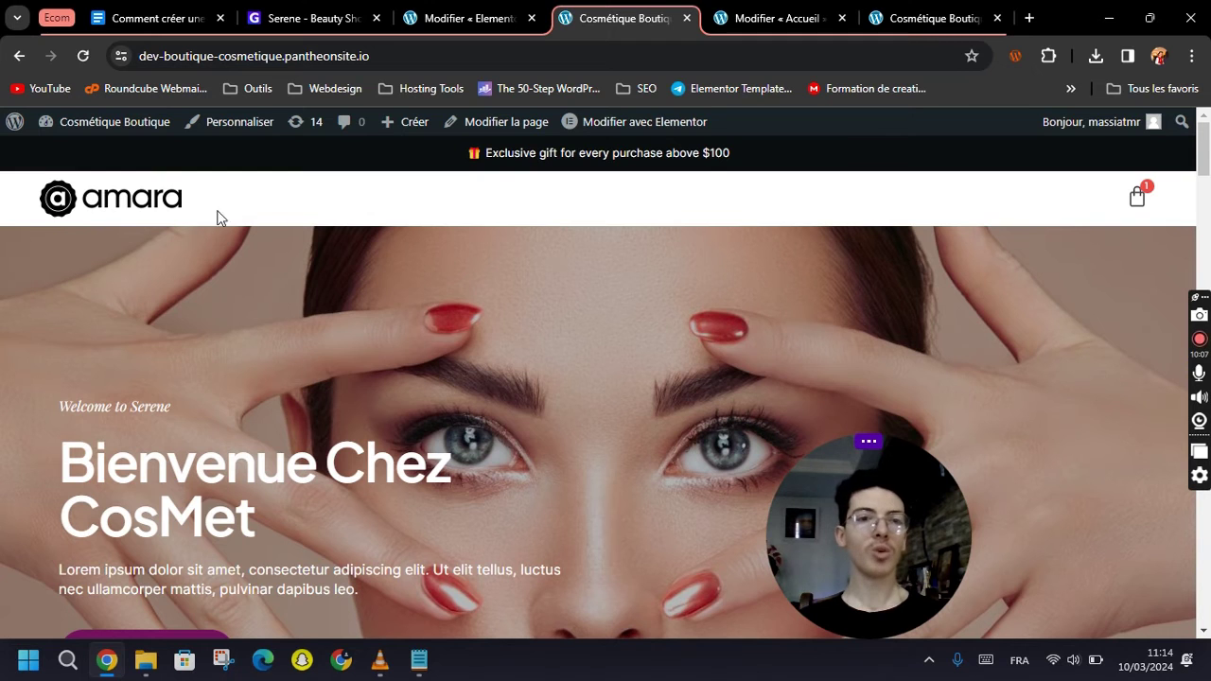
{"action": "left_click", "coordinate": [1135, 198]}
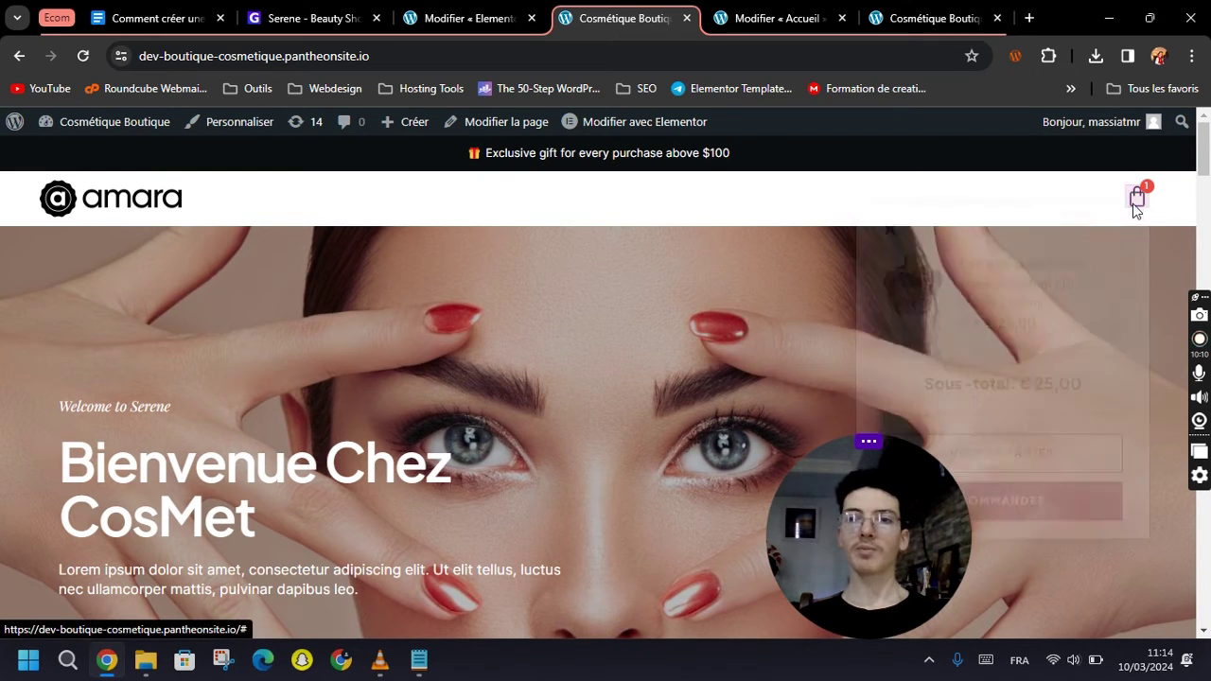
{"action": "left_click", "coordinate": [657, 202]}
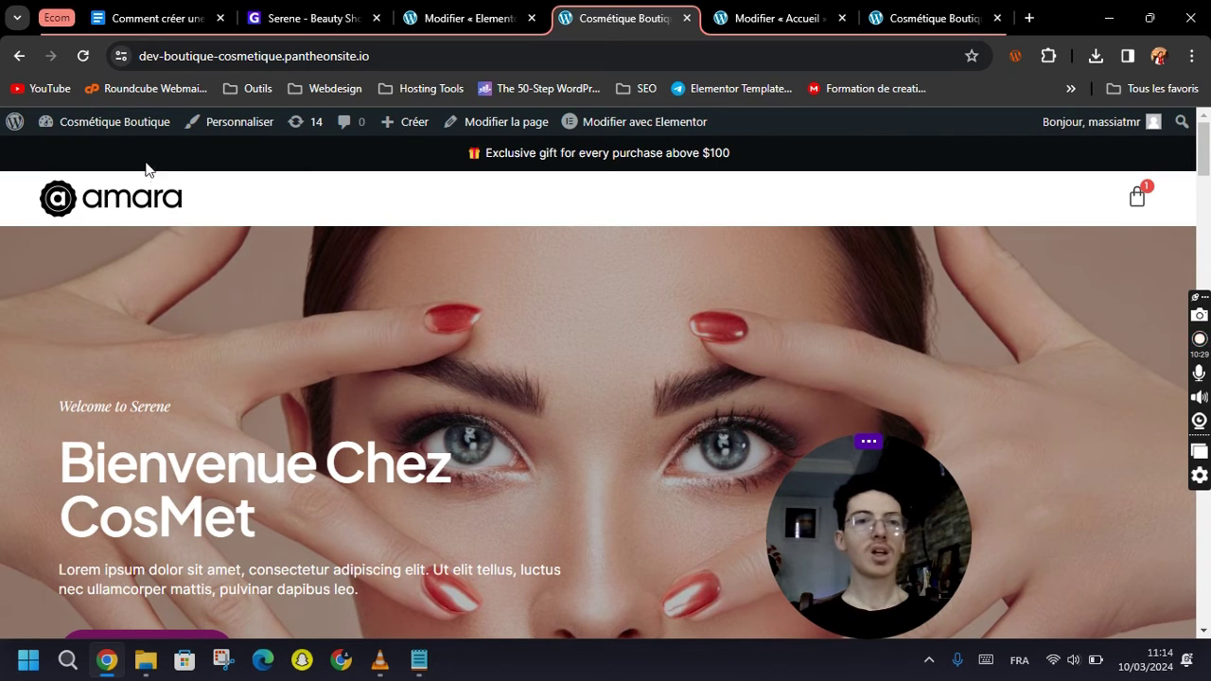
{"action": "mouse_move", "coordinate": [85, 124]}
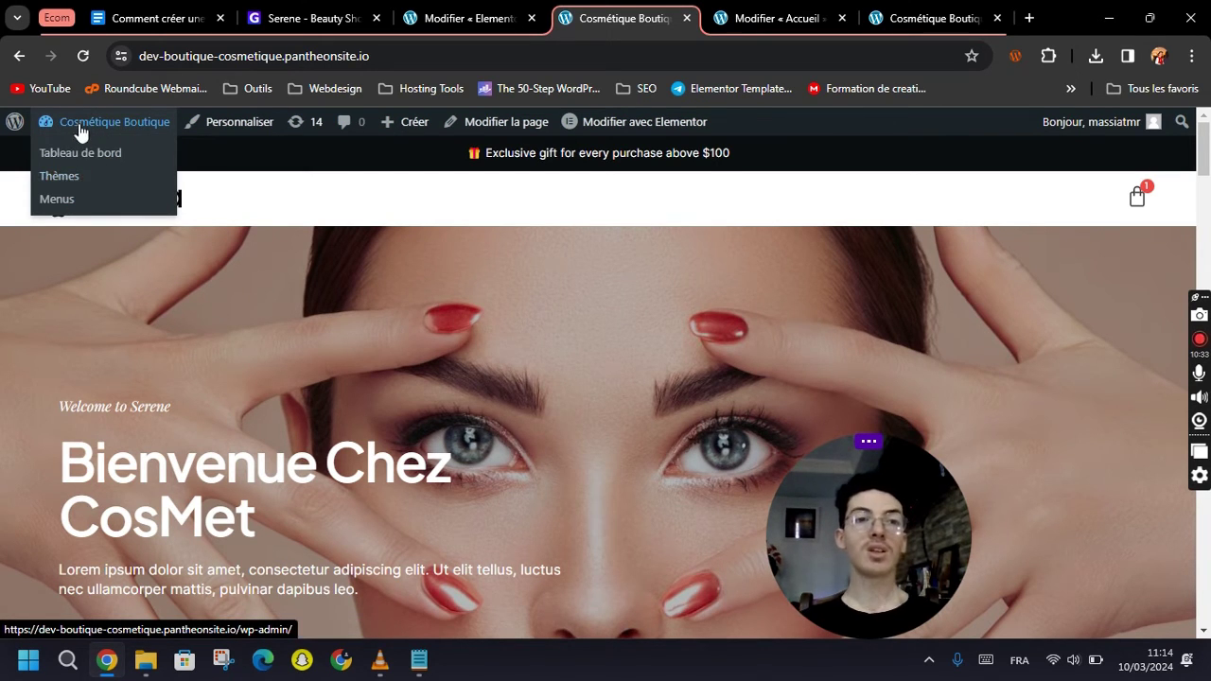
Create a new menu named 'Menu Principale' on the Apparence > Menus page.
{"action": "left_click", "coordinate": [57, 201]}
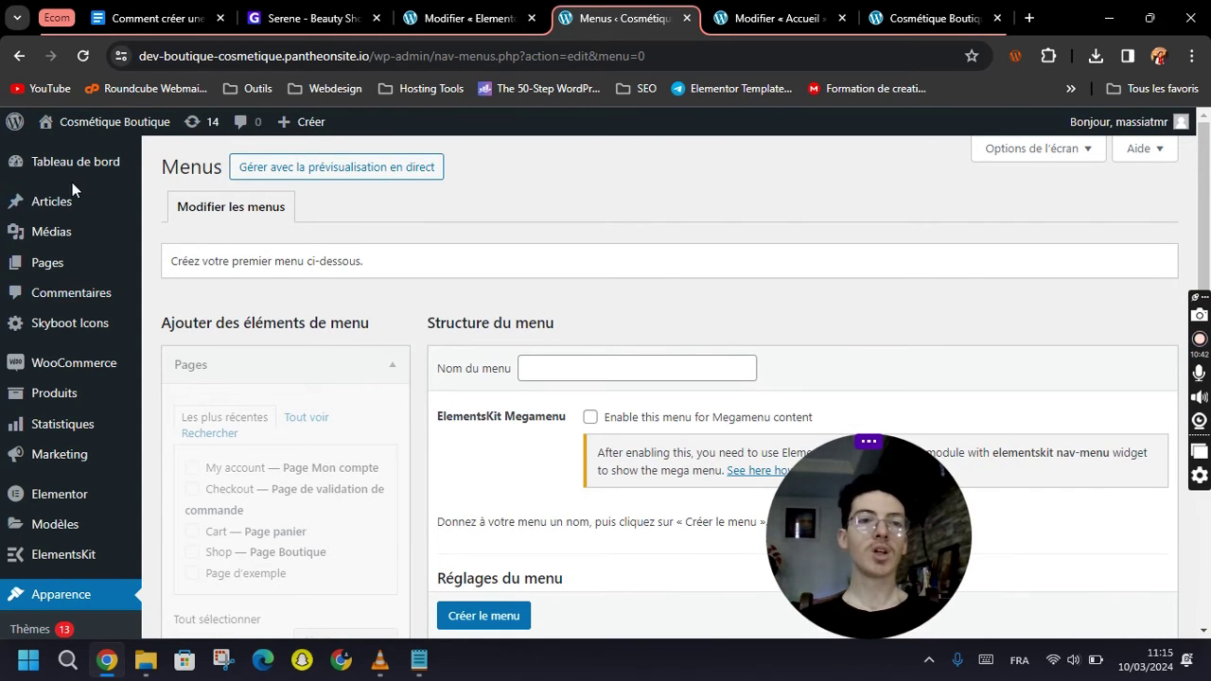
{"action": "scroll", "coordinate": [72, 189], "scroll_direction": "down", "scroll_amount": 1}
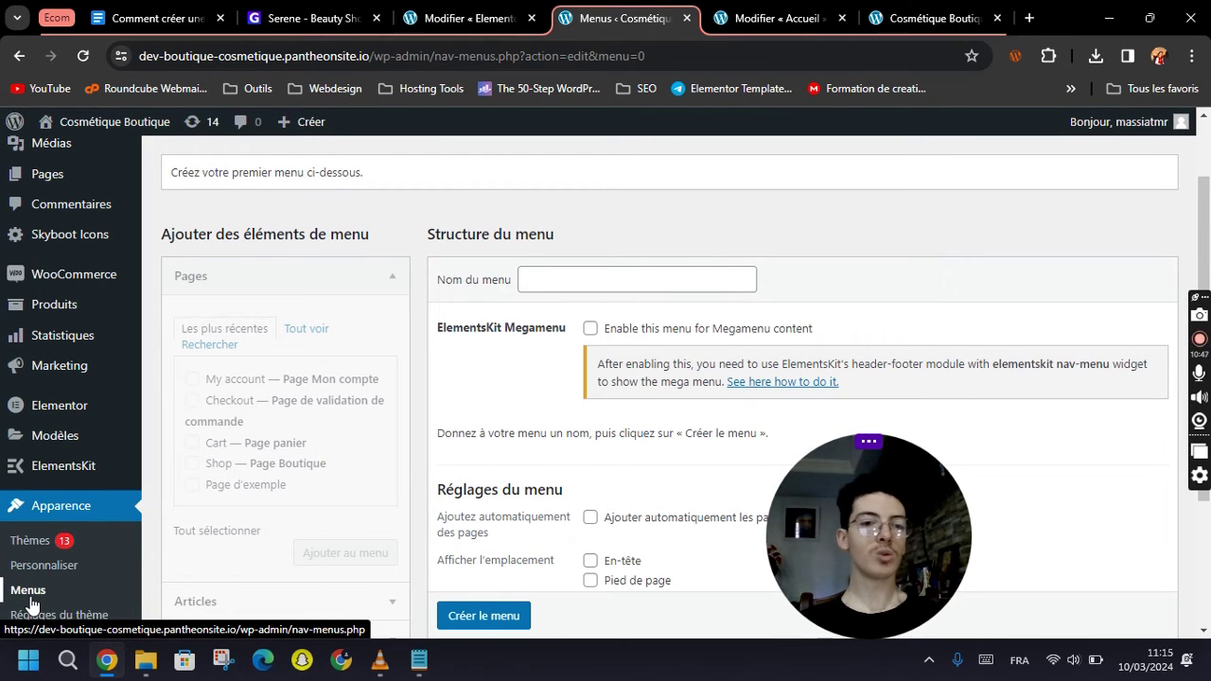
{"action": "scroll", "coordinate": [379, 482], "scroll_direction": "down", "scroll_amount": 3}
{"action": "scroll", "coordinate": [454, 444], "scroll_direction": "up", "scroll_amount": 3}
{"action": "left_click", "coordinate": [548, 280]}
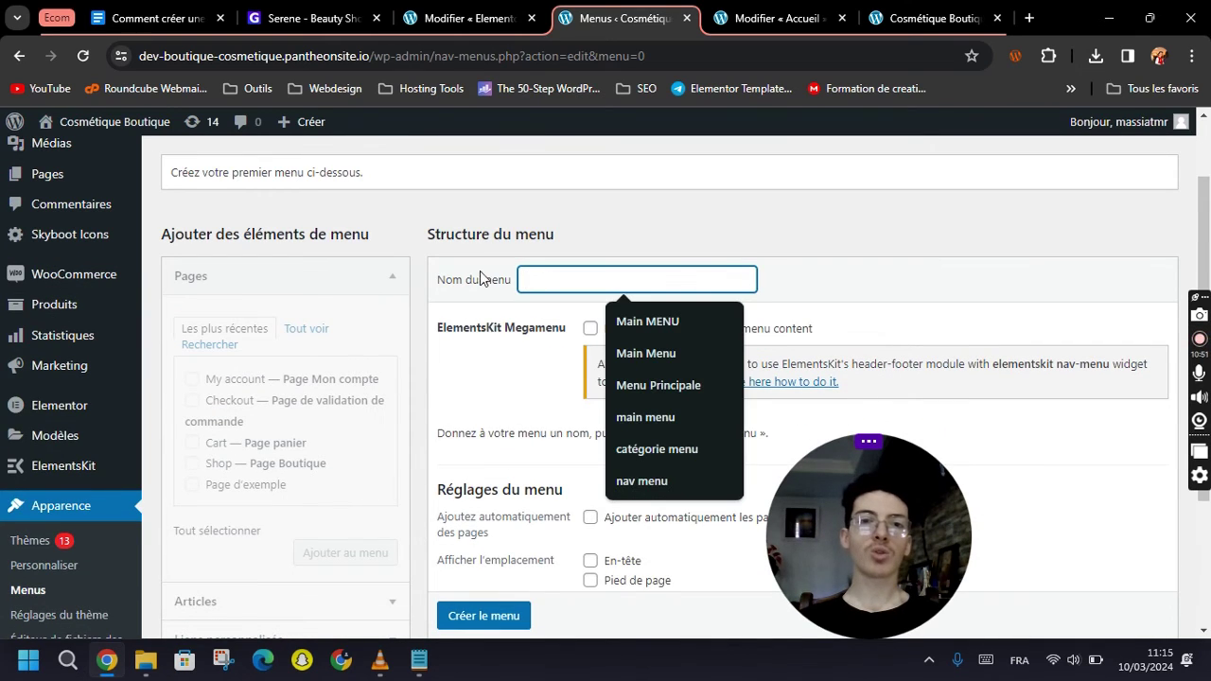
{"action": "left_click", "coordinate": [547, 278]}
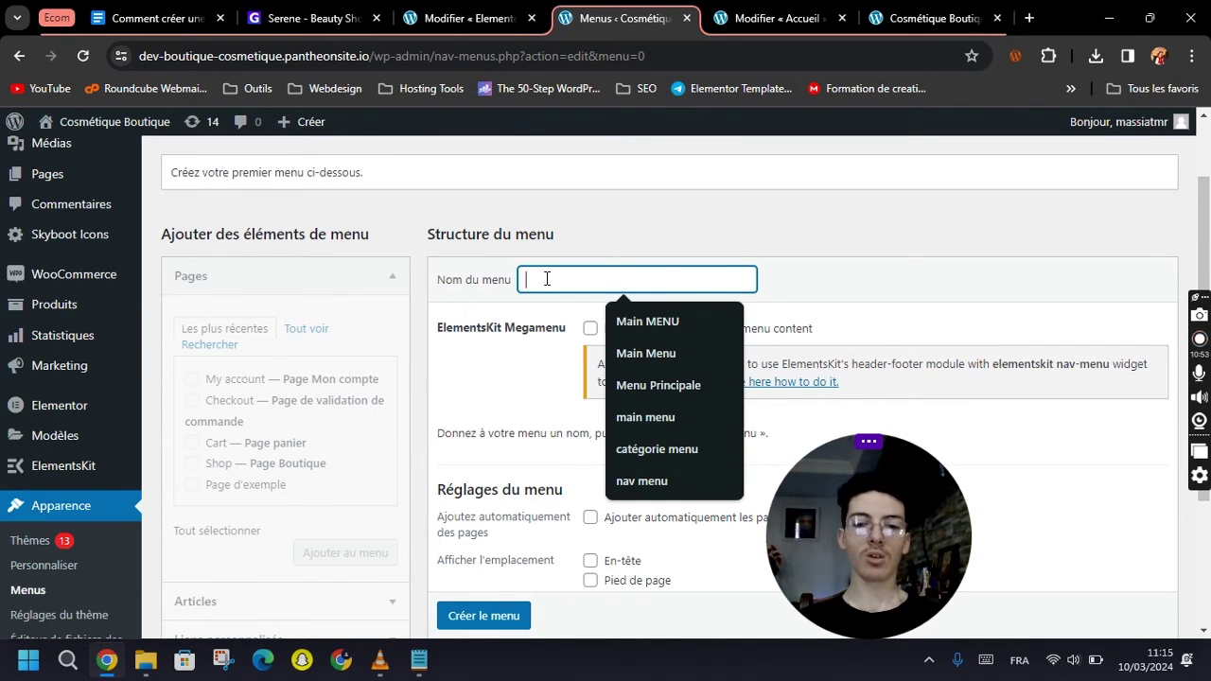
{"action": "type", "text": "Menu Pri"}
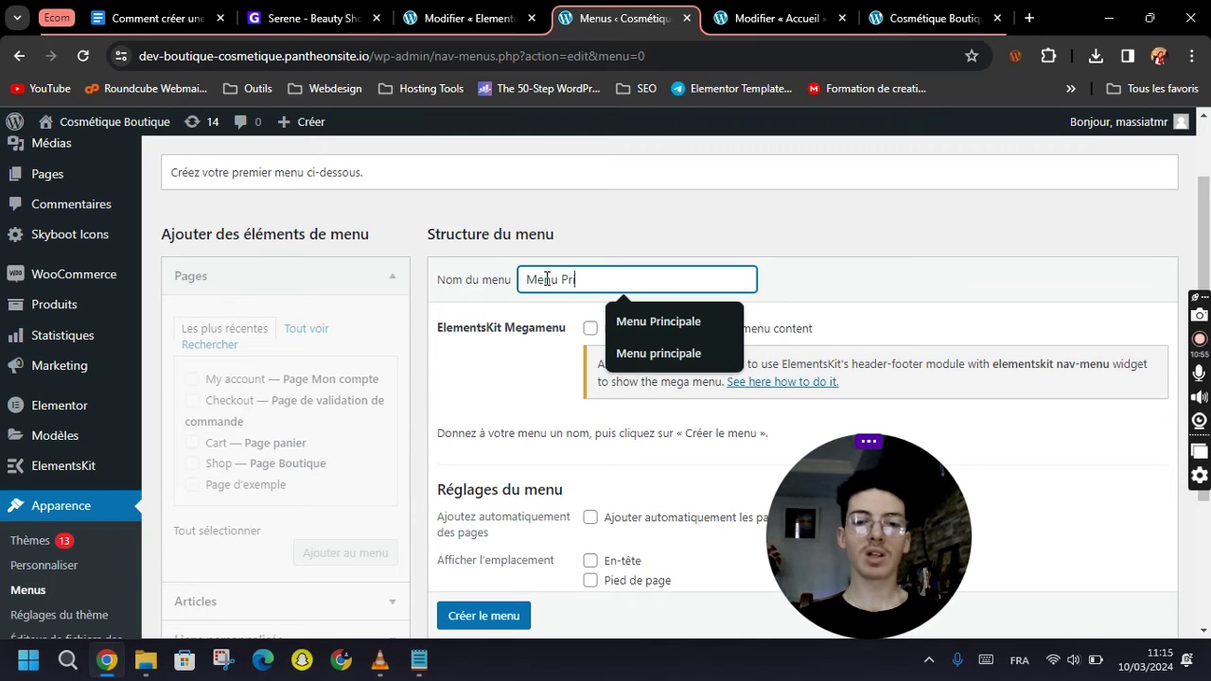
{"action": "type", "text": "ncipale"}
{"action": "left_click", "coordinate": [492, 372]}
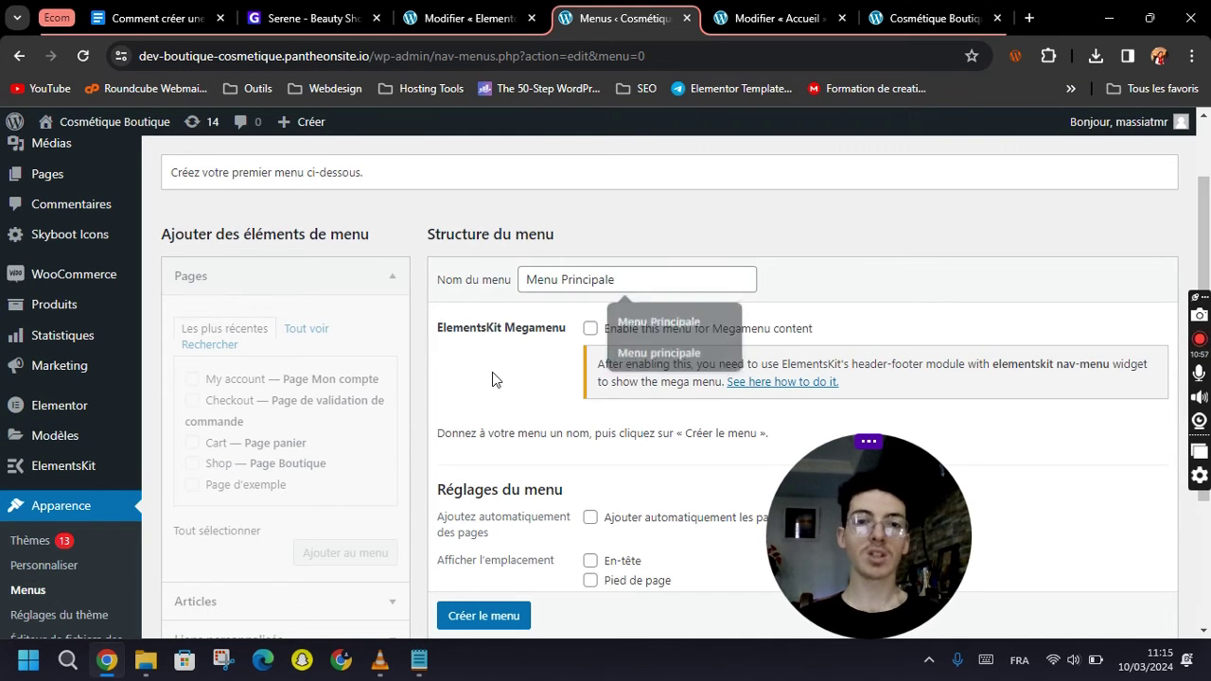
{"action": "scroll", "coordinate": [492, 372], "scroll_direction": "down", "scroll_amount": 2}
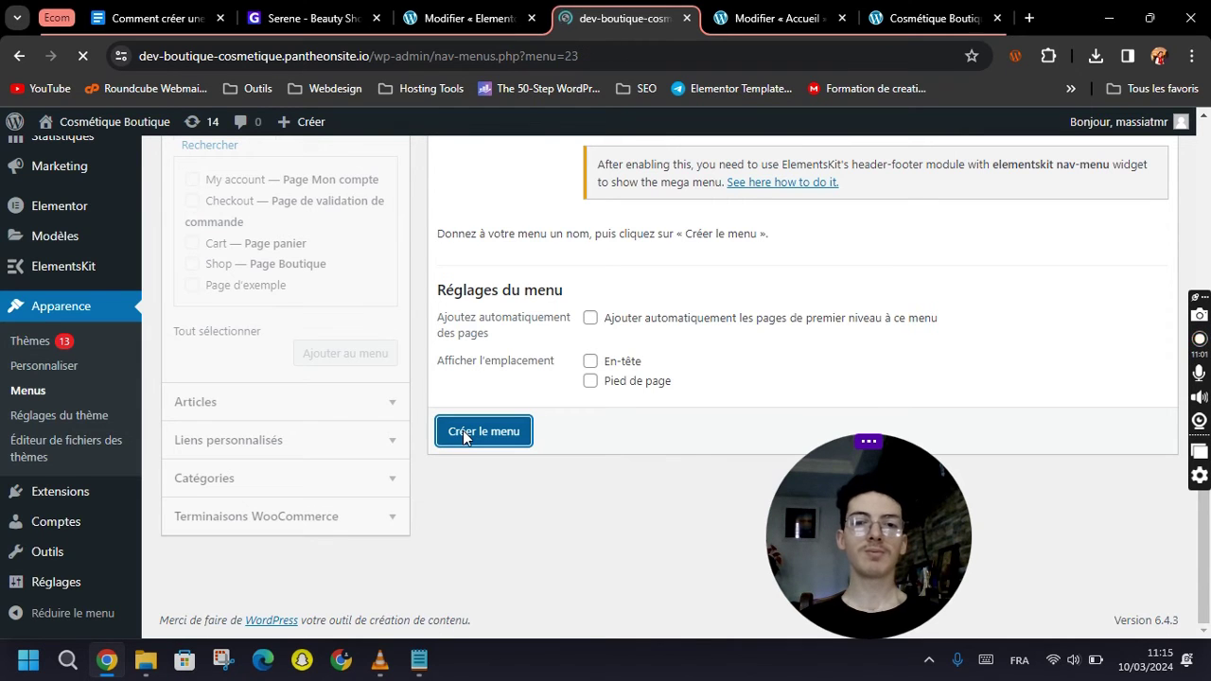
{"action": "scroll", "coordinate": [502, 430], "scroll_direction": "down", "scroll_amount": 1}
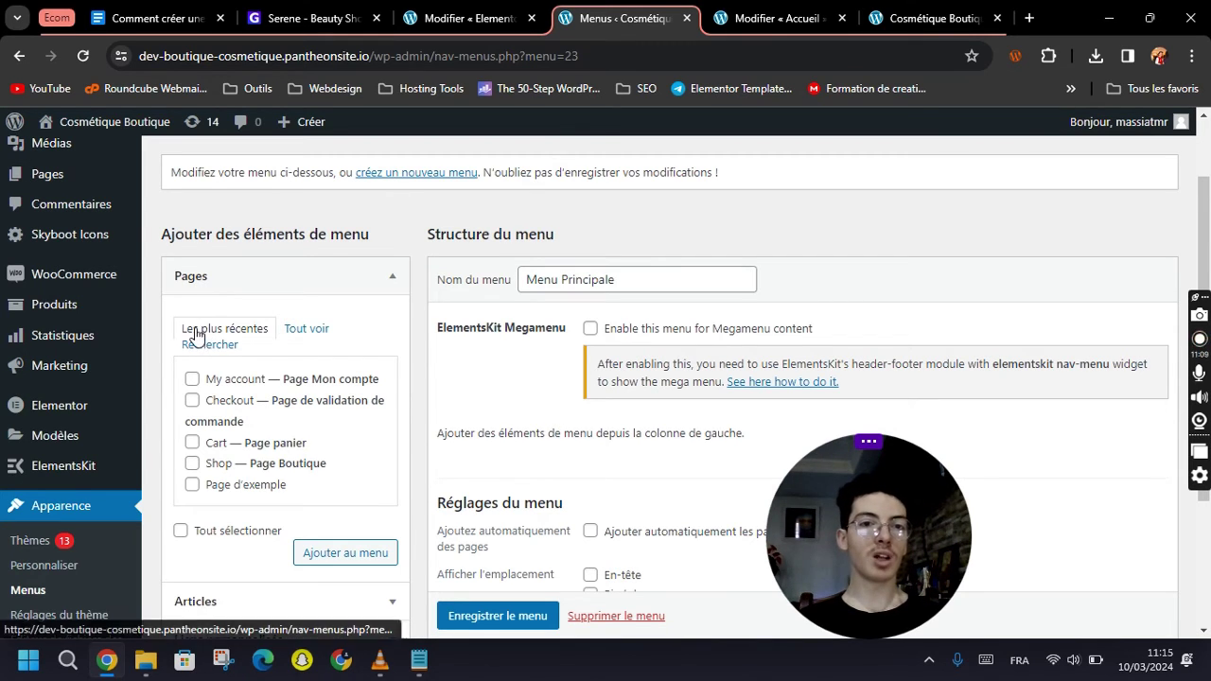
Add the Accueil, My account and Shop pages to Menu Principale.
{"action": "left_click", "coordinate": [316, 331]}
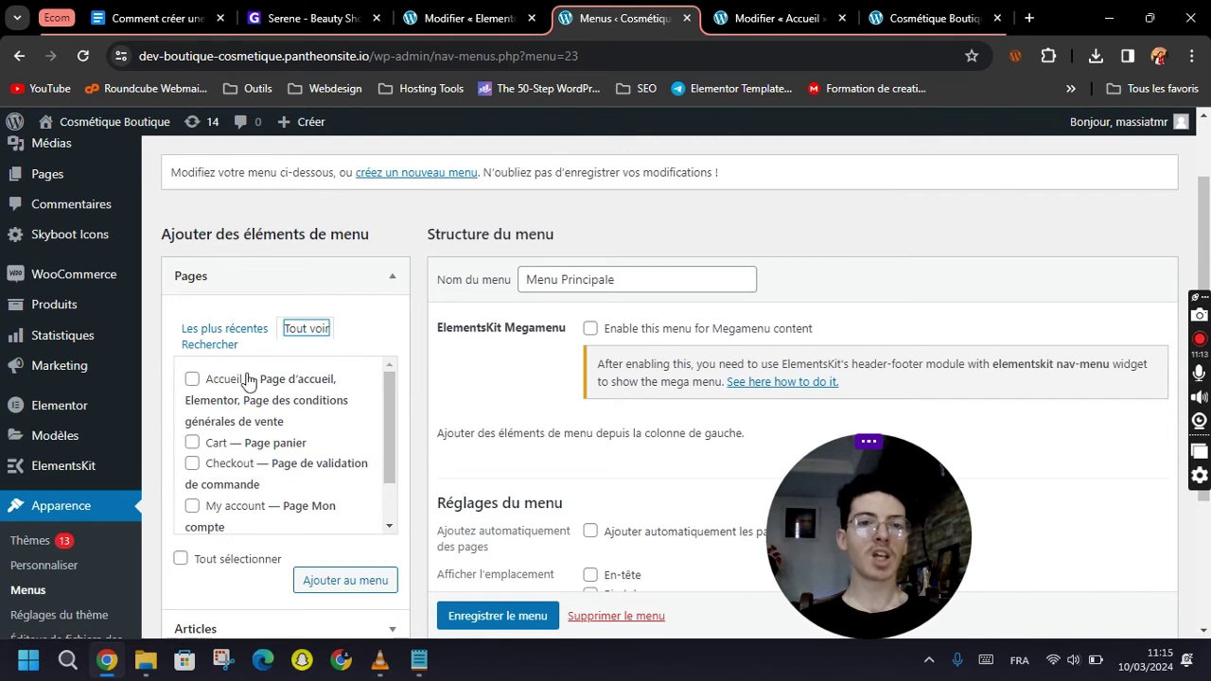
{"action": "left_click", "coordinate": [192, 379]}
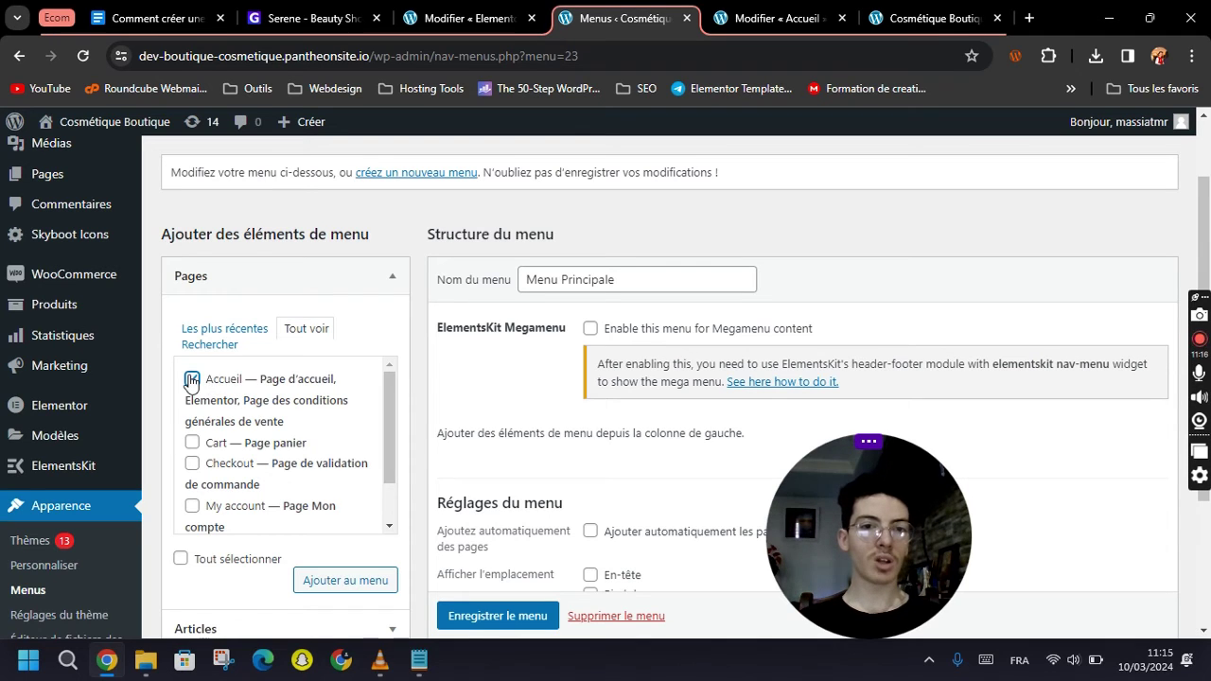
{"action": "scroll", "coordinate": [199, 462], "scroll_direction": "down", "scroll_amount": 2}
{"action": "left_click", "coordinate": [191, 452]}
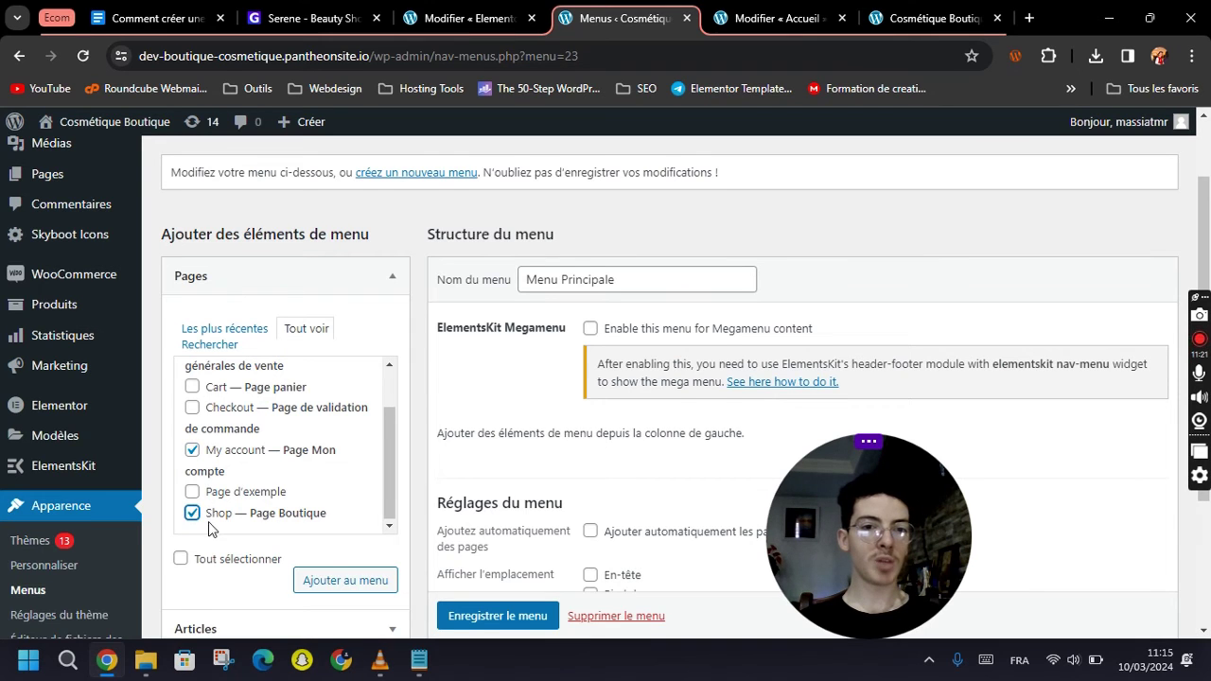
{"action": "scroll", "coordinate": [211, 528], "scroll_direction": "down", "scroll_amount": 1}
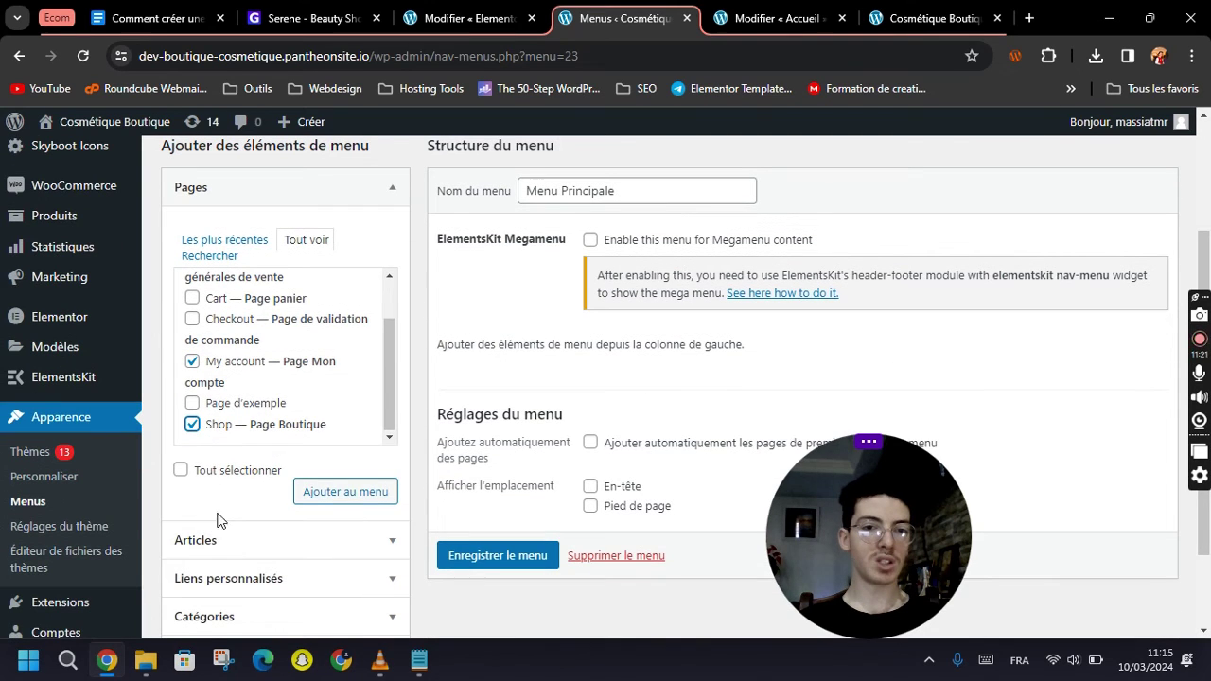
{"action": "left_click", "coordinate": [343, 494]}
{"action": "scroll", "coordinate": [586, 435], "scroll_direction": "down", "scroll_amount": 2}
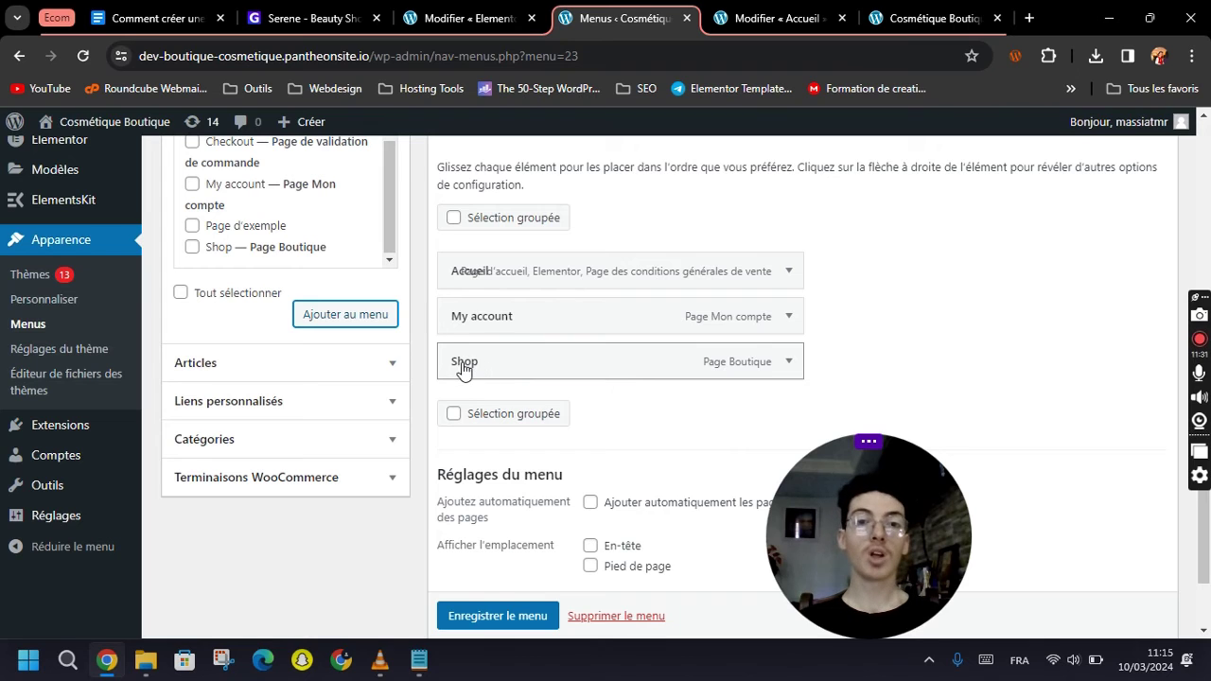
Keep Shop at top level, rename My account to 'Compte Utilisateur', and save the menu.
{"action": "left_click_drag", "start_coordinate": [458, 368], "coordinate": [490, 364]}
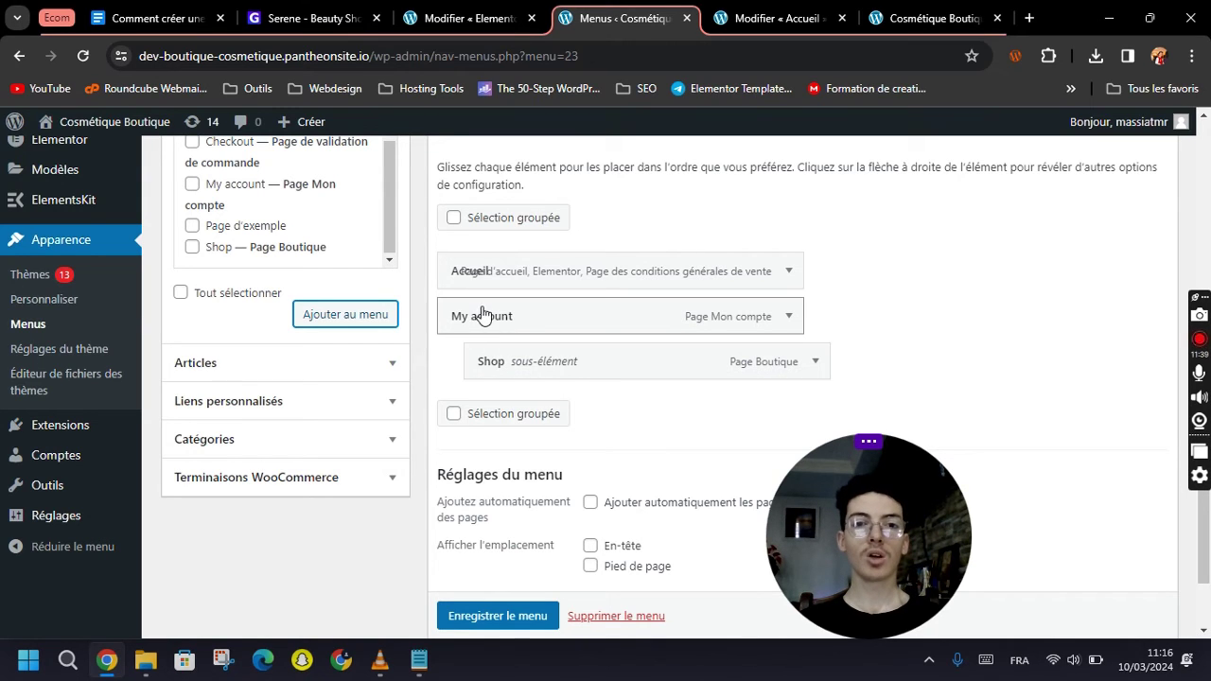
{"action": "left_click_drag", "start_coordinate": [494, 364], "coordinate": [465, 371]}
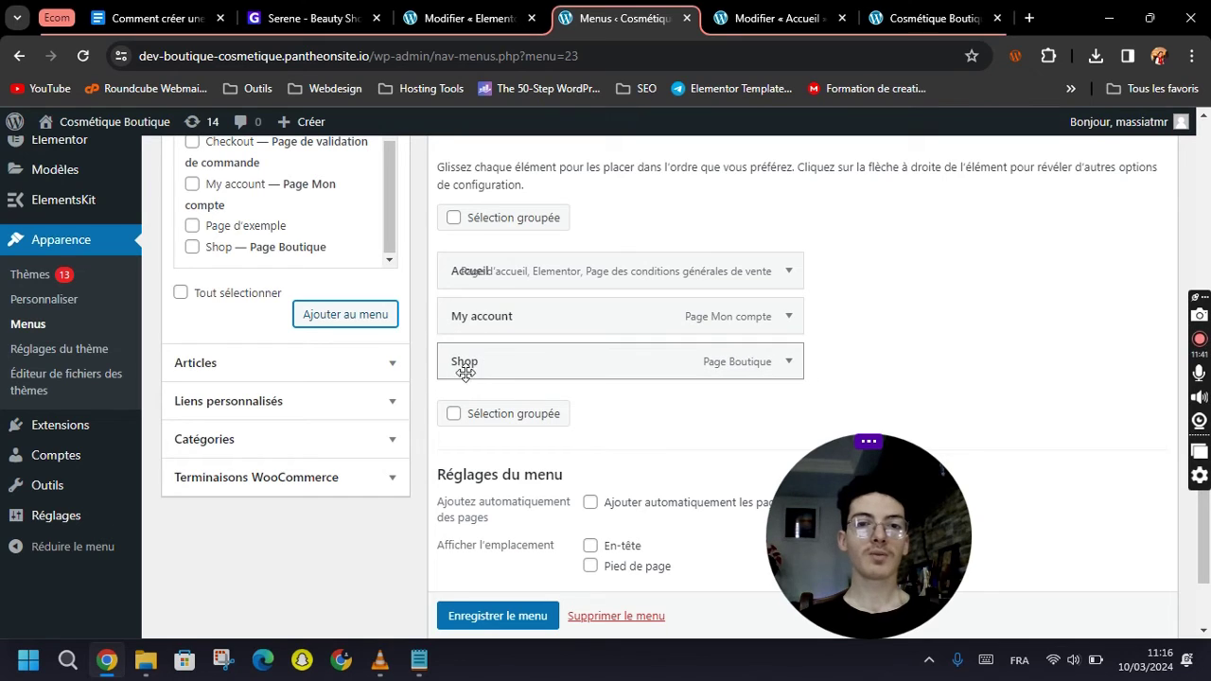
{"action": "left_click", "coordinate": [788, 316]}
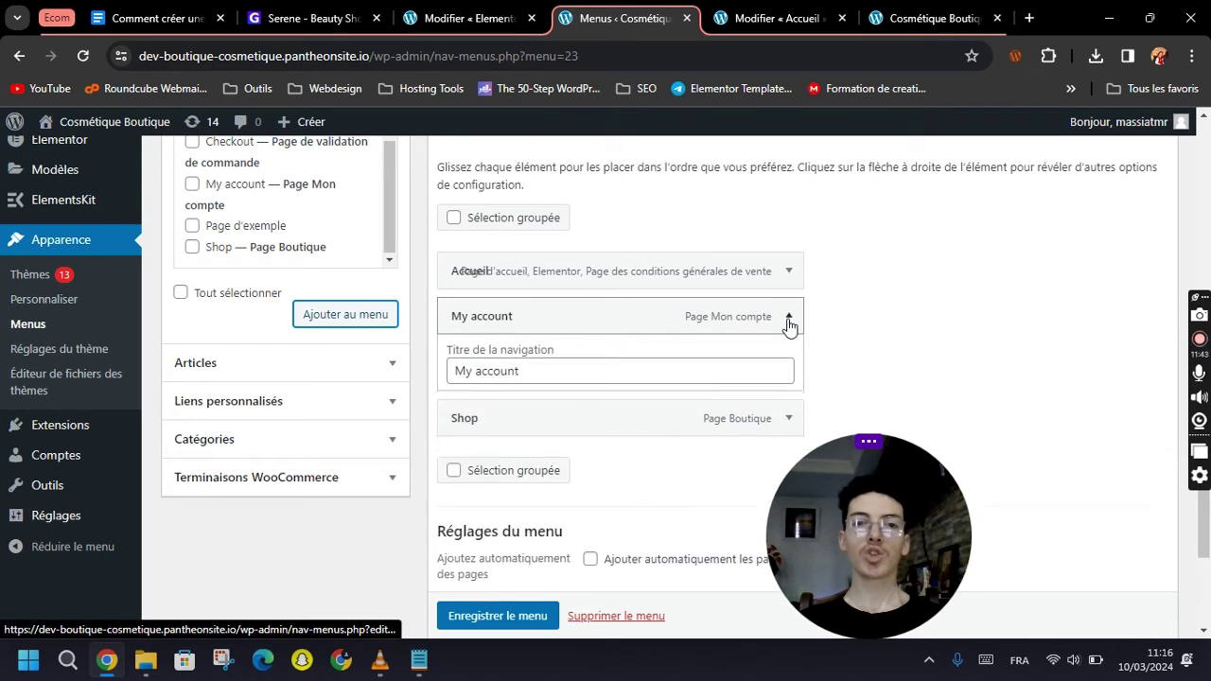
{"action": "double_click", "coordinate": [498, 378]}
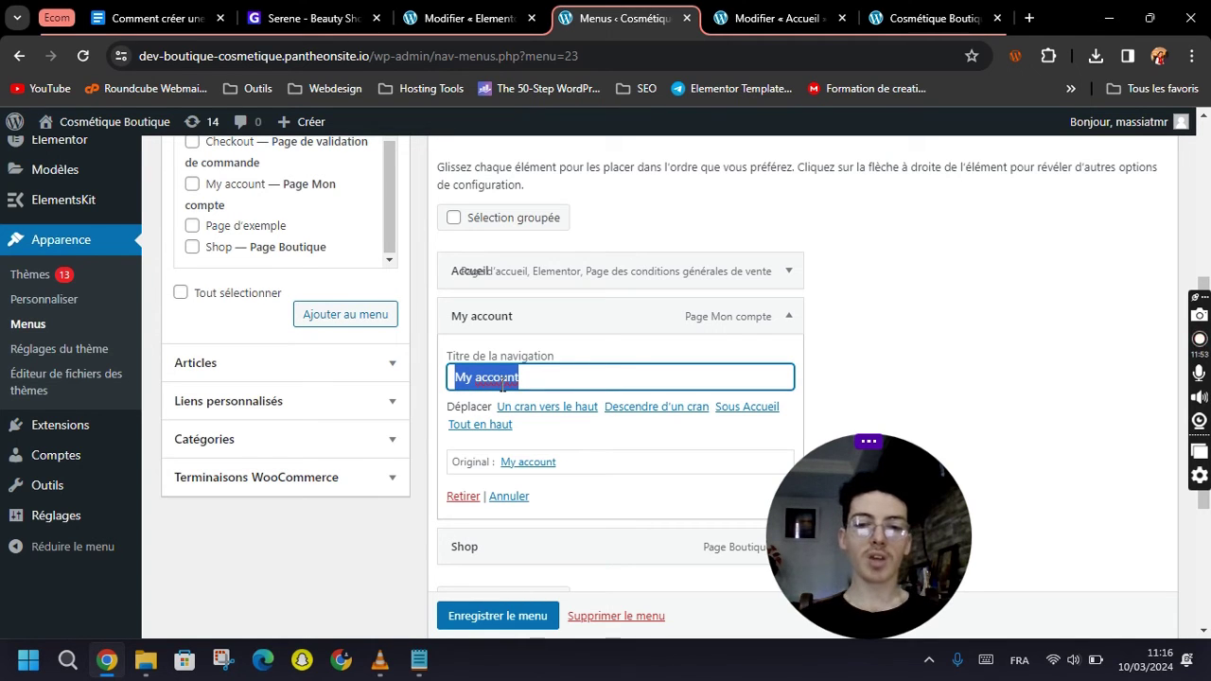
{"action": "type", "text": "Compte Utilisateur"}
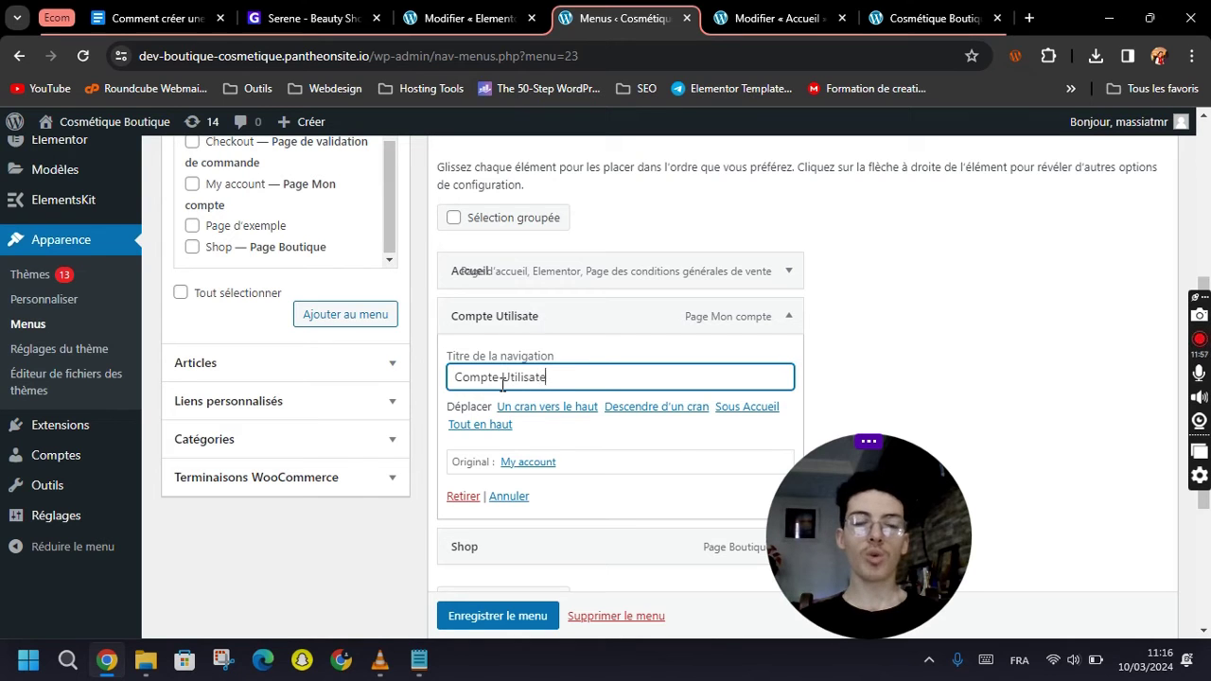
{"action": "left_click", "coordinate": [786, 316]}
{"action": "scroll", "coordinate": [554, 346], "scroll_direction": "down", "scroll_amount": 1}
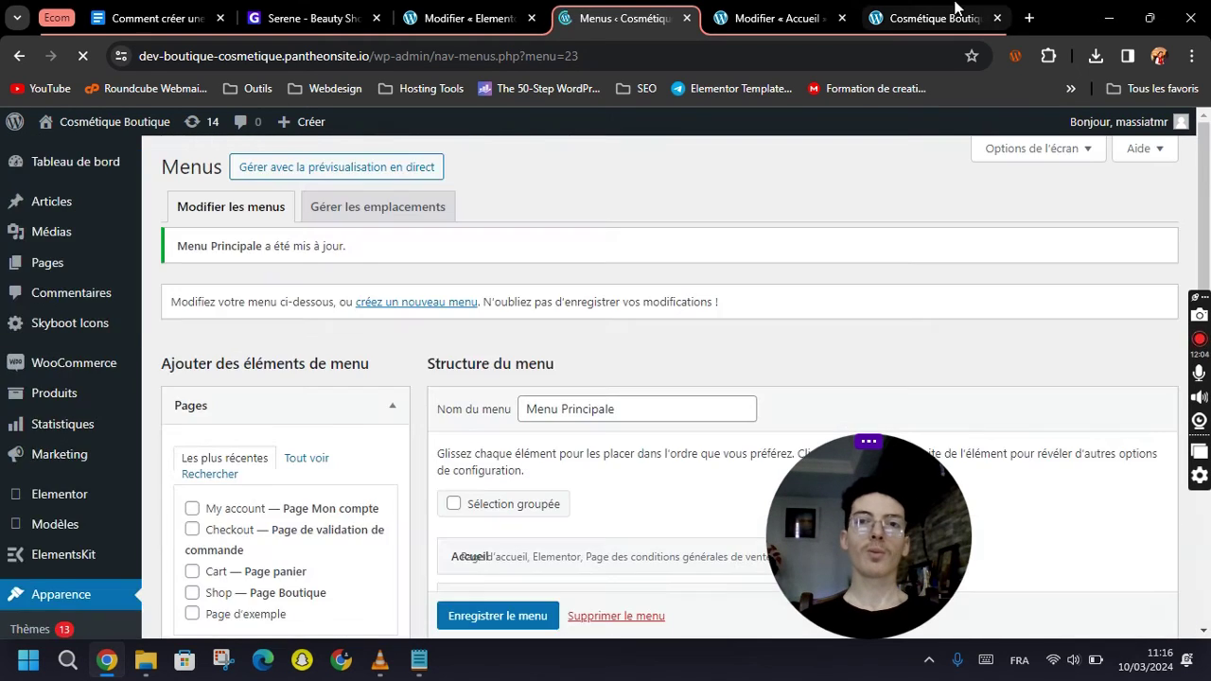
{"action": "left_click", "coordinate": [906, 12]}
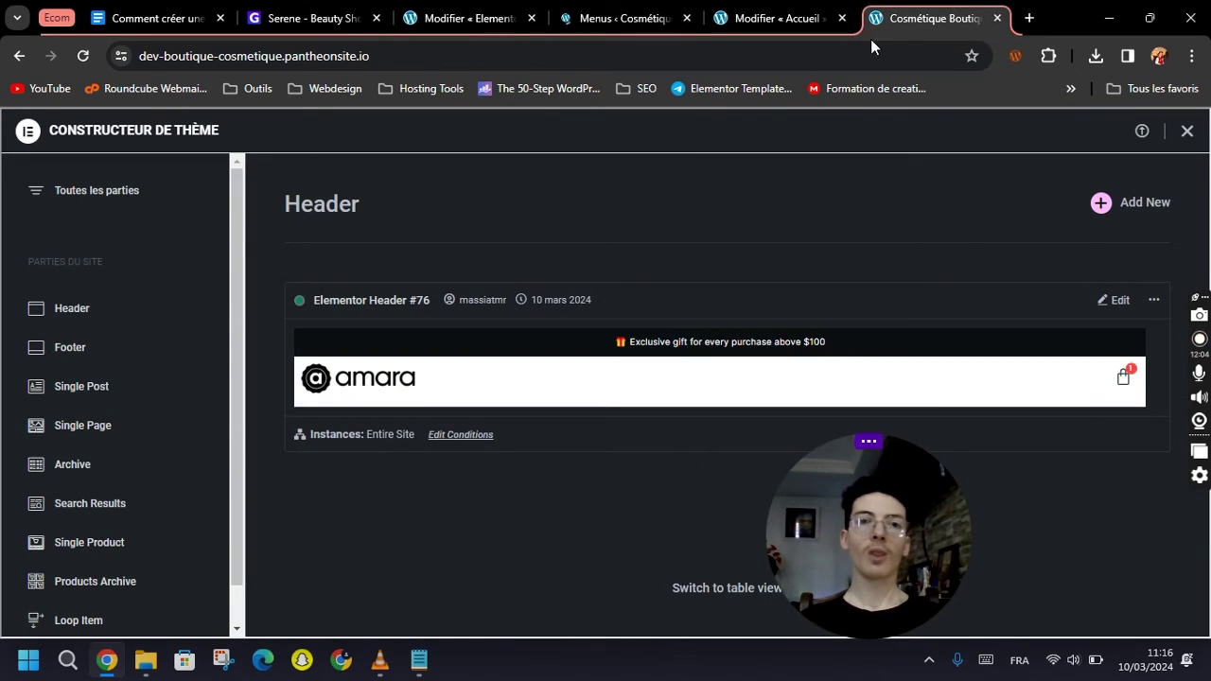
Reload the shop home page to check the Accueil, Compte Utilisateur and Shop header menu.
{"action": "left_click", "coordinate": [397, 55]}
{"action": "left_click", "coordinate": [398, 55]}
{"action": "key", "text": "Return"}
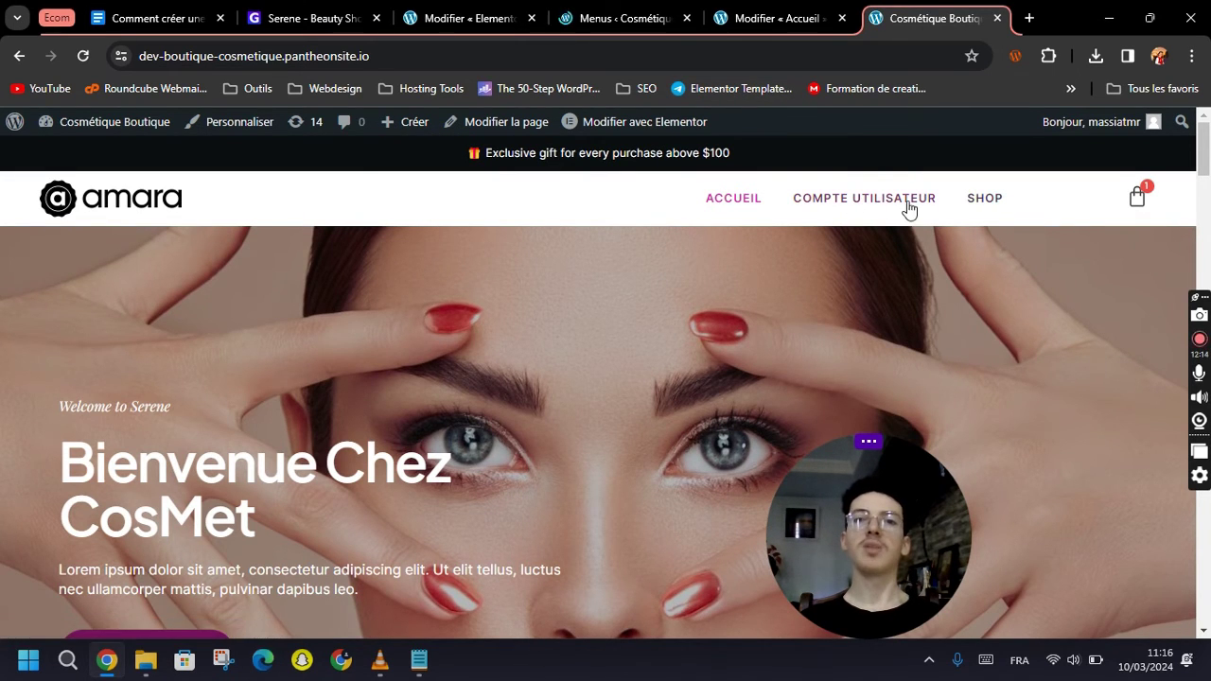
{"action": "mouse_move", "coordinate": [613, 130]}
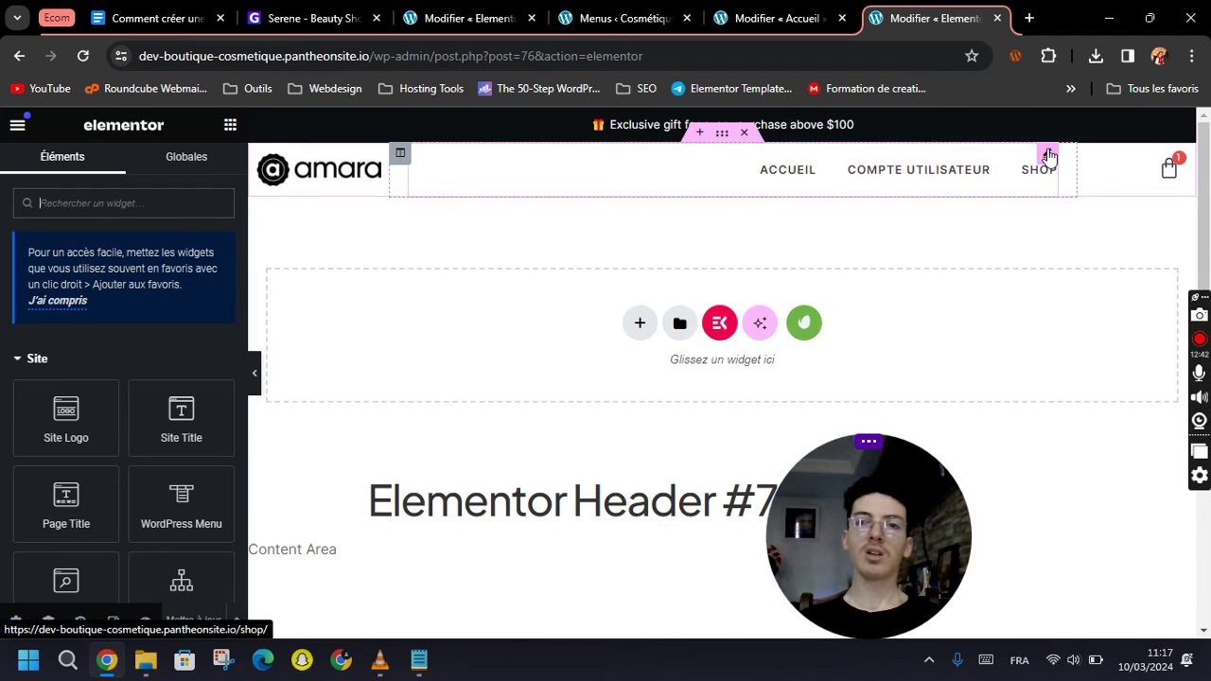
Set the header's menu widget to Menu Principale and save the header with Mettre à jour.
{"action": "left_click", "coordinate": [1048, 156]}
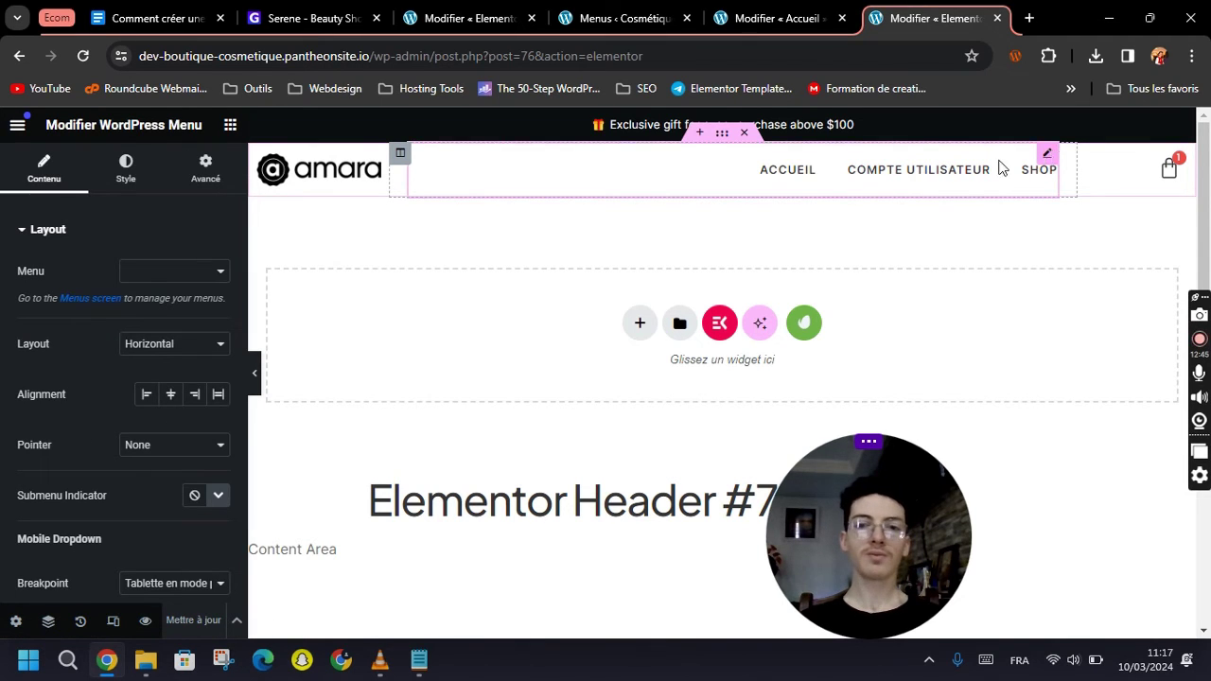
{"action": "left_click", "coordinate": [142, 276]}
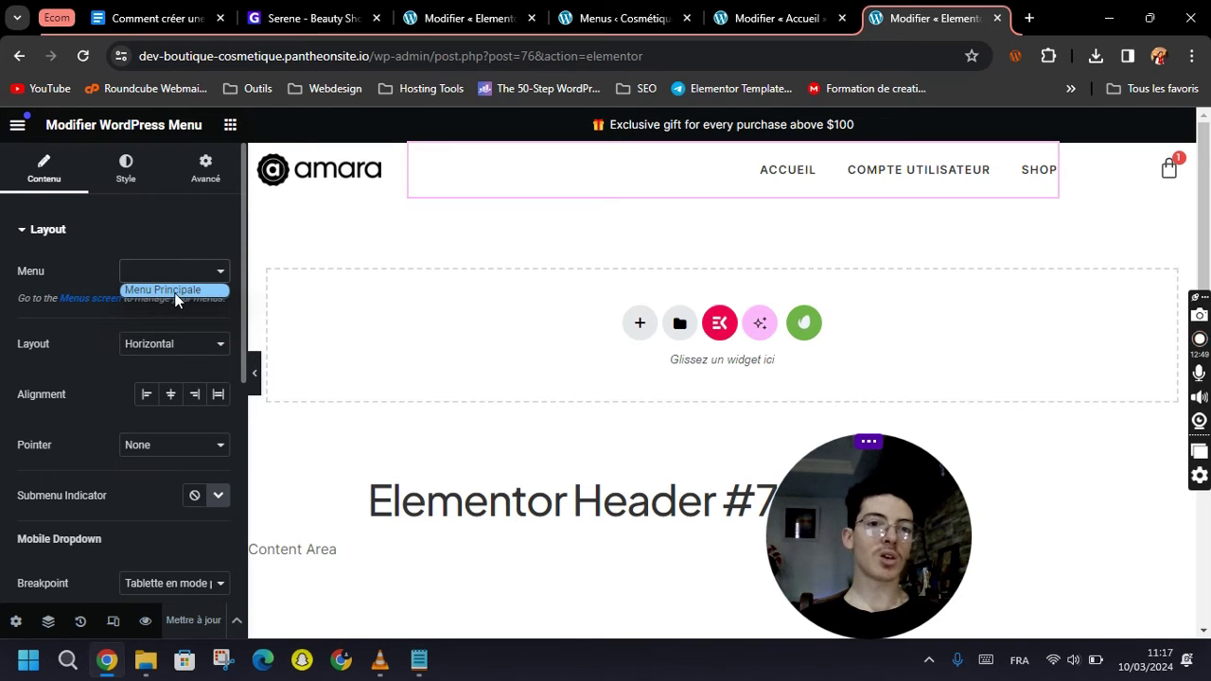
{"action": "left_click", "coordinate": [174, 293]}
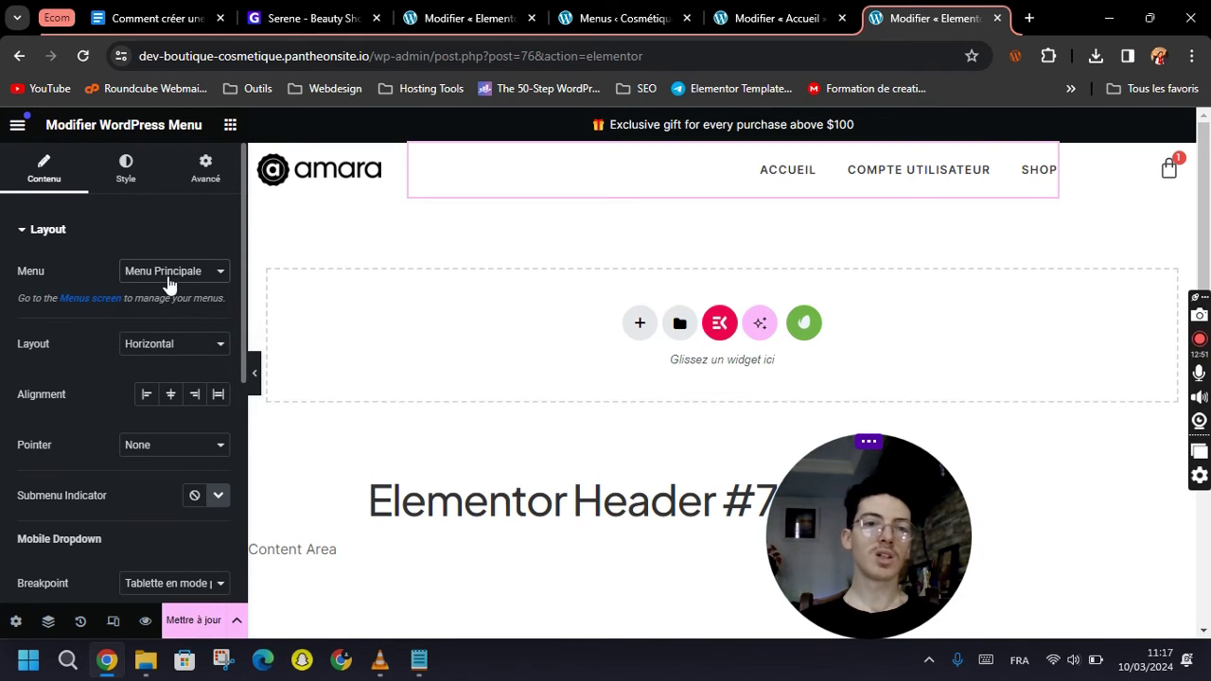
{"action": "left_click", "coordinate": [195, 625]}
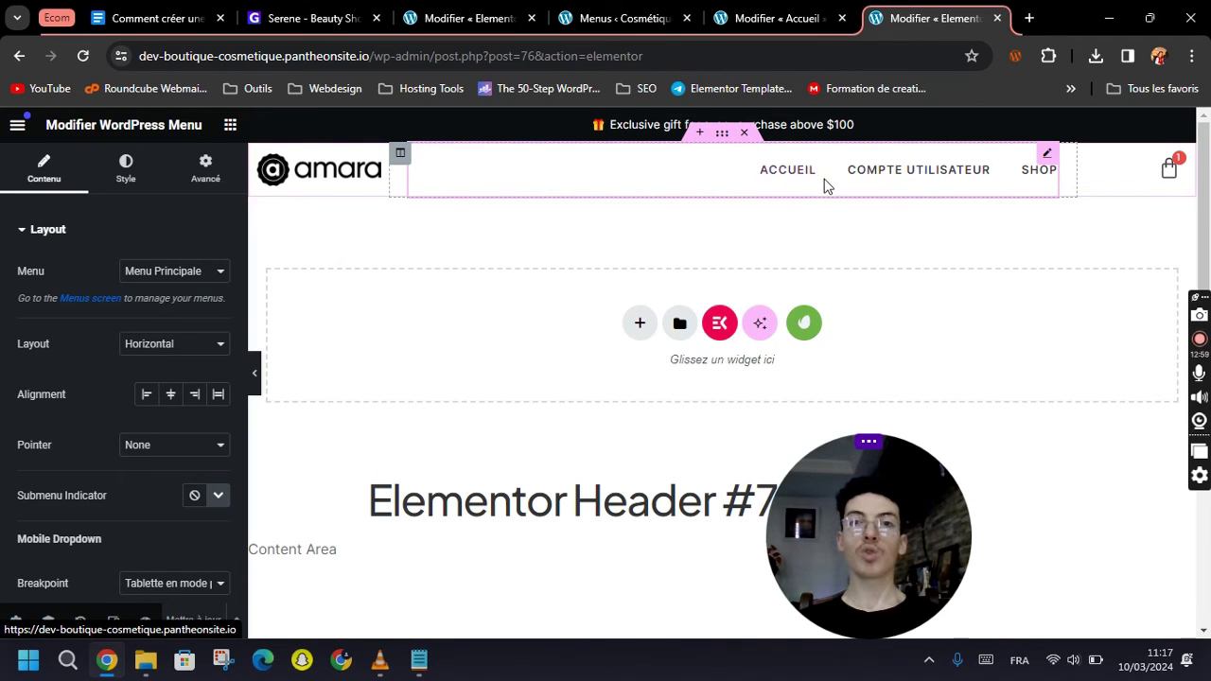
Close the duplicate header editor tab and go back to the Menus admin page.
{"action": "left_click", "coordinate": [998, 18]}
{"action": "left_click", "coordinate": [565, 9]}
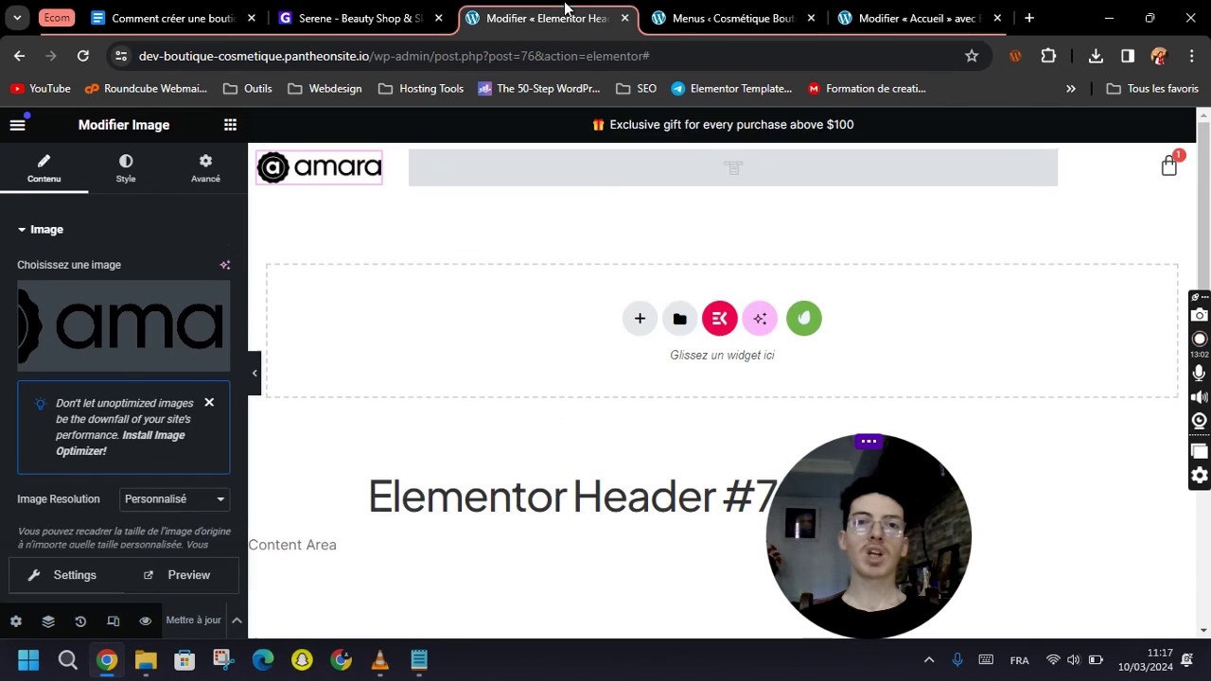
{"action": "left_click", "coordinate": [733, 18]}
{"action": "left_click", "coordinate": [913, 18]}
Close the Accueil and header editor tabs, then launch Theme Builder from the Modèles sidebar menu.
{"action": "left_click", "coordinate": [733, 18]}
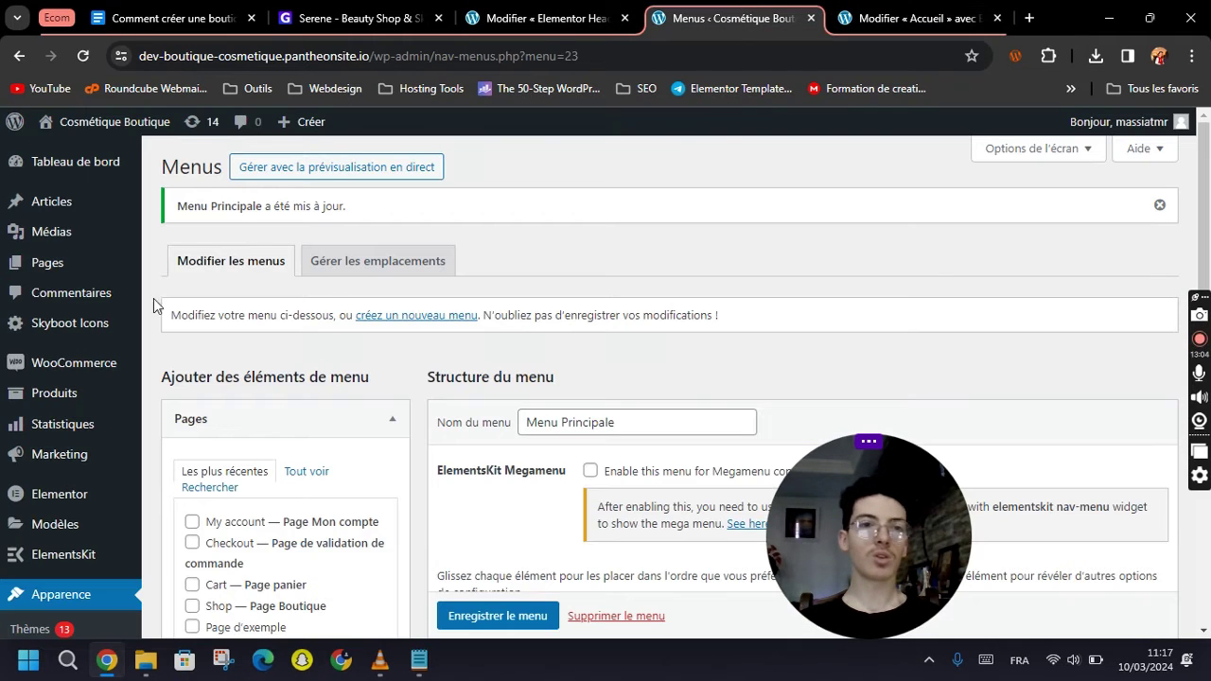
{"action": "left_click", "coordinate": [998, 17]}
{"action": "left_click", "coordinate": [629, 24]}
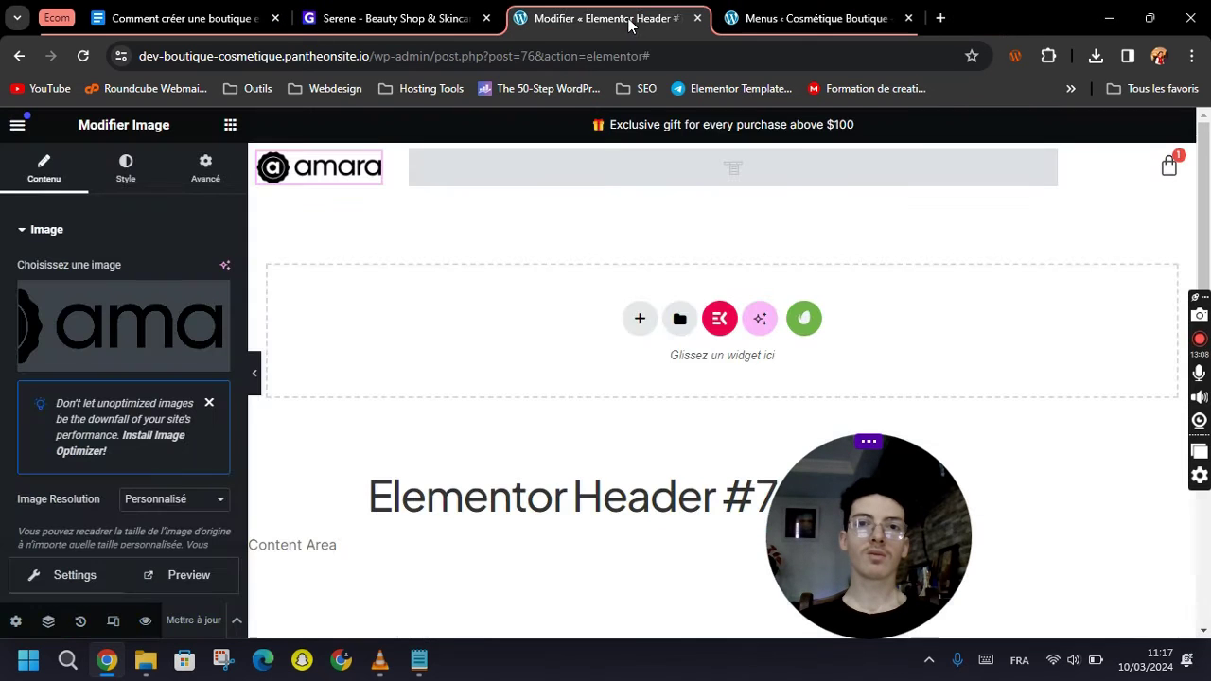
{"action": "left_click", "coordinate": [697, 18]}
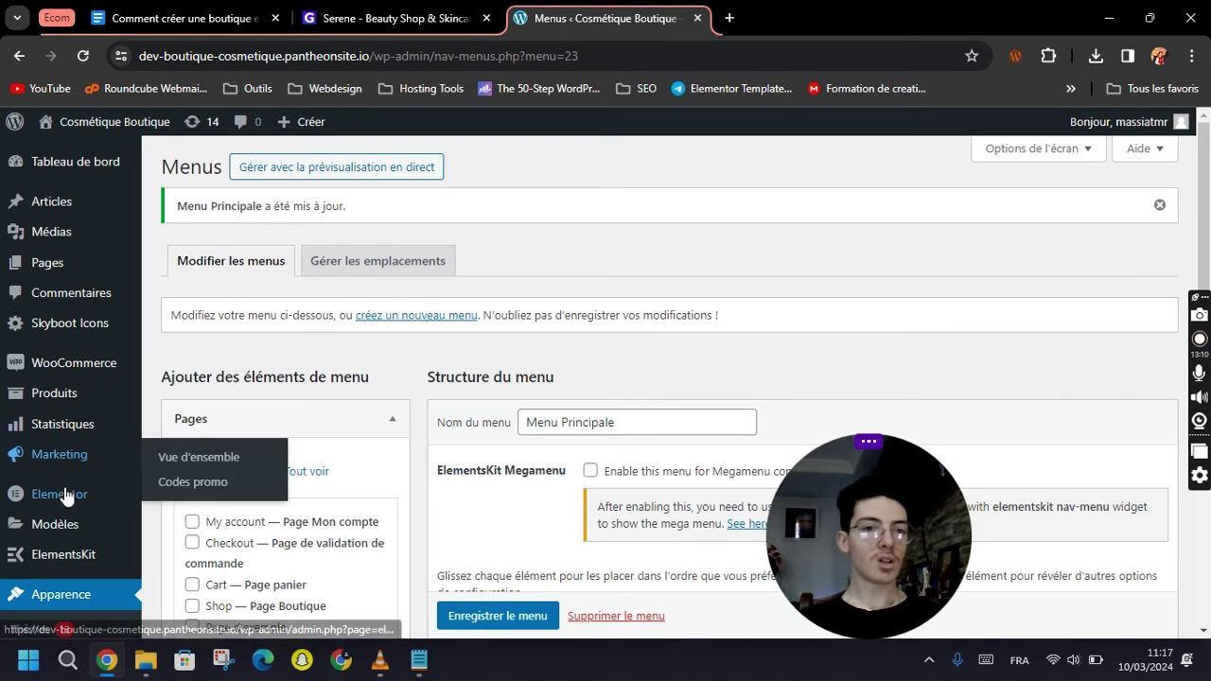
{"action": "mouse_move", "coordinate": [52, 537]}
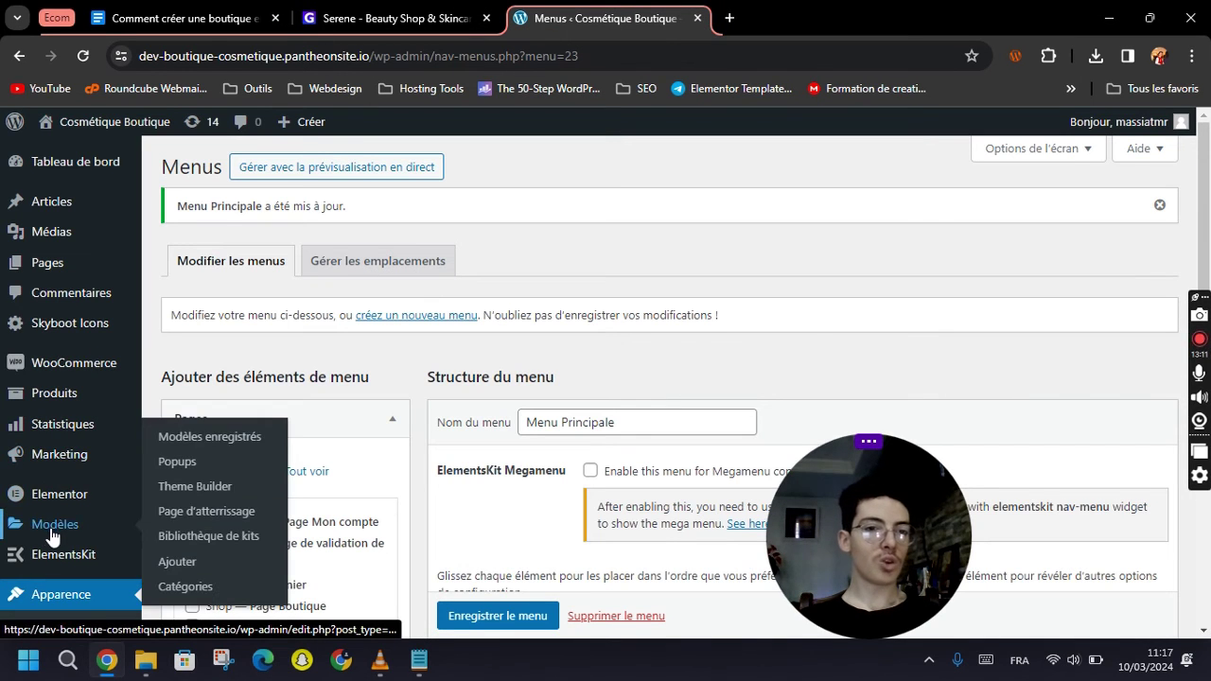
{"action": "left_click", "coordinate": [202, 495]}
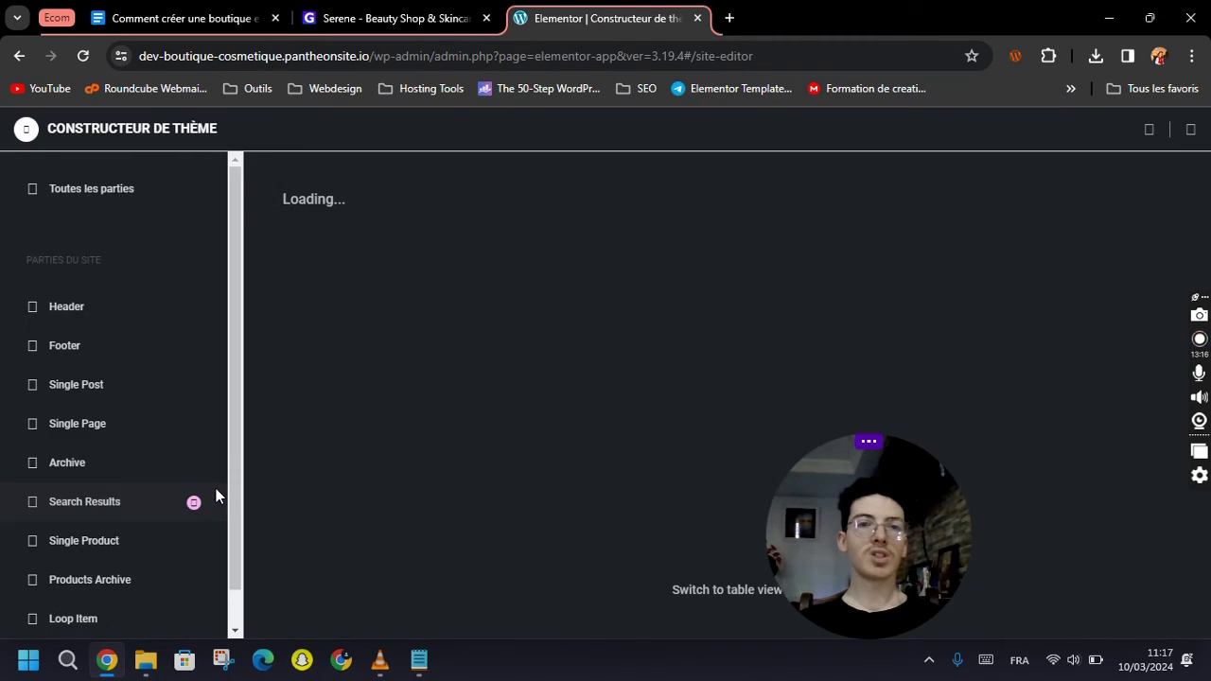
Add a new footer template, Elementor Footer #87, from Theme Builder's Footer section.
{"action": "left_click", "coordinate": [66, 353]}
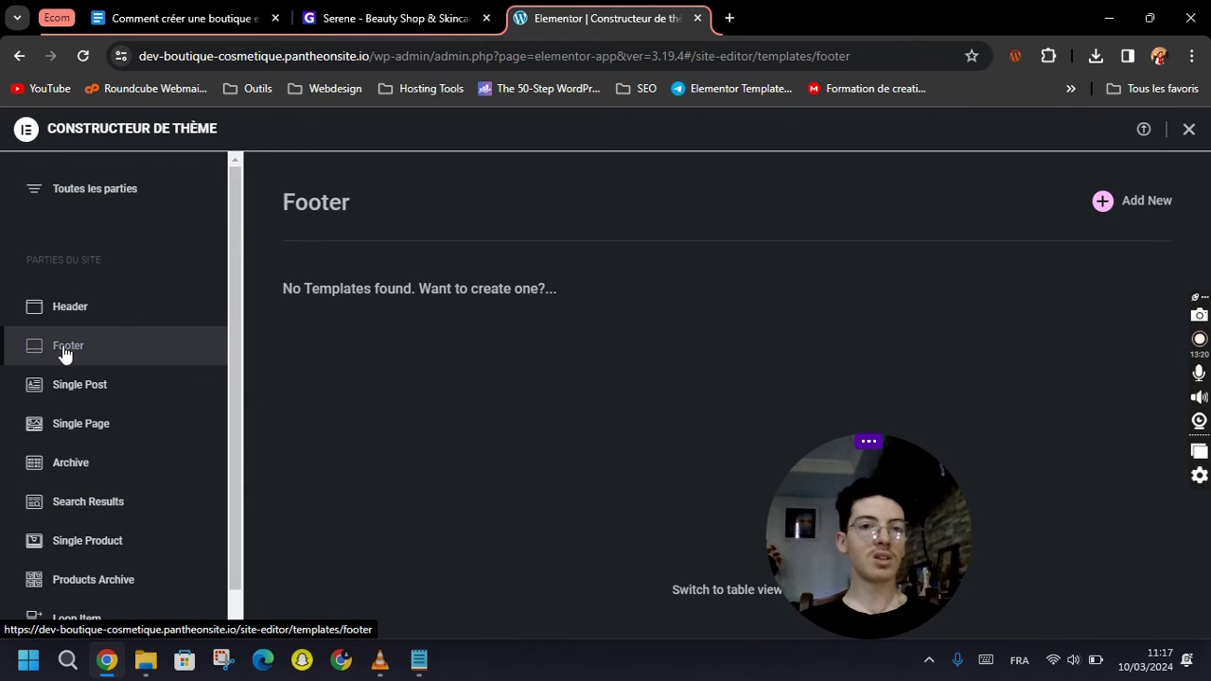
{"action": "left_click", "coordinate": [1140, 211]}
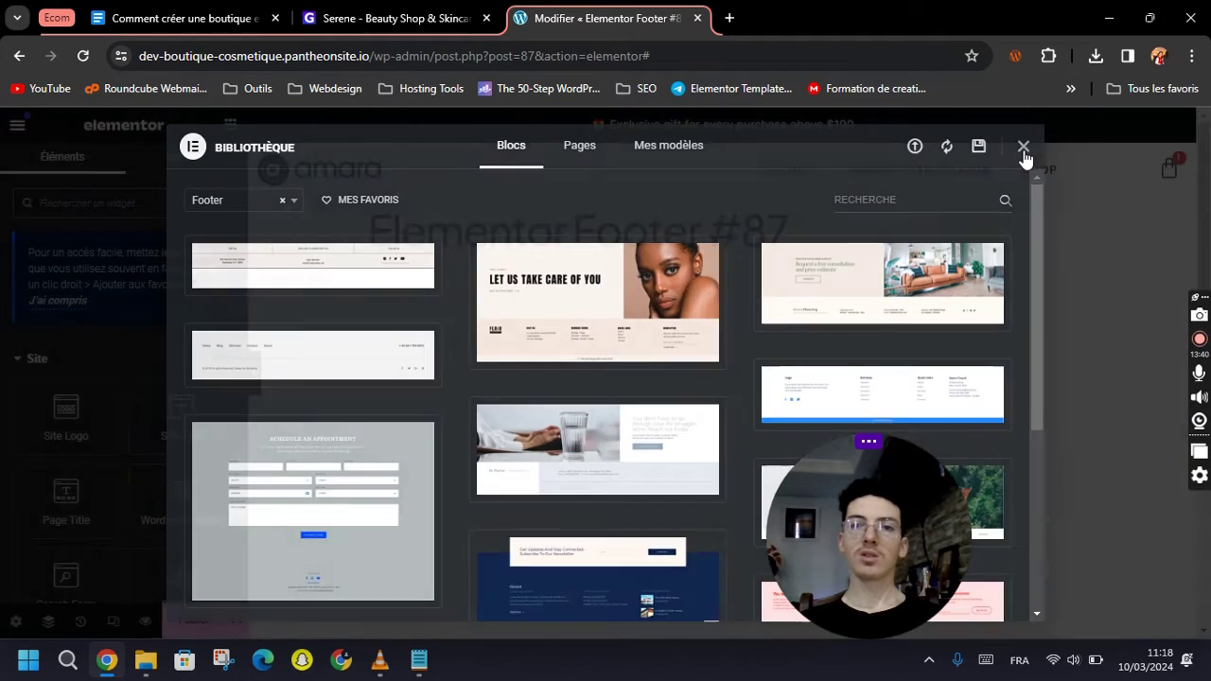
Insert the Serene kit's Footer template from the installed Envato kits into Footer #87.
{"action": "left_click", "coordinate": [1022, 146]}
{"action": "left_click_drag", "start_coordinate": [812, 496], "coordinate": [965, 449]}
{"action": "scroll", "coordinate": [687, 335], "scroll_direction": "down", "scroll_amount": 5}
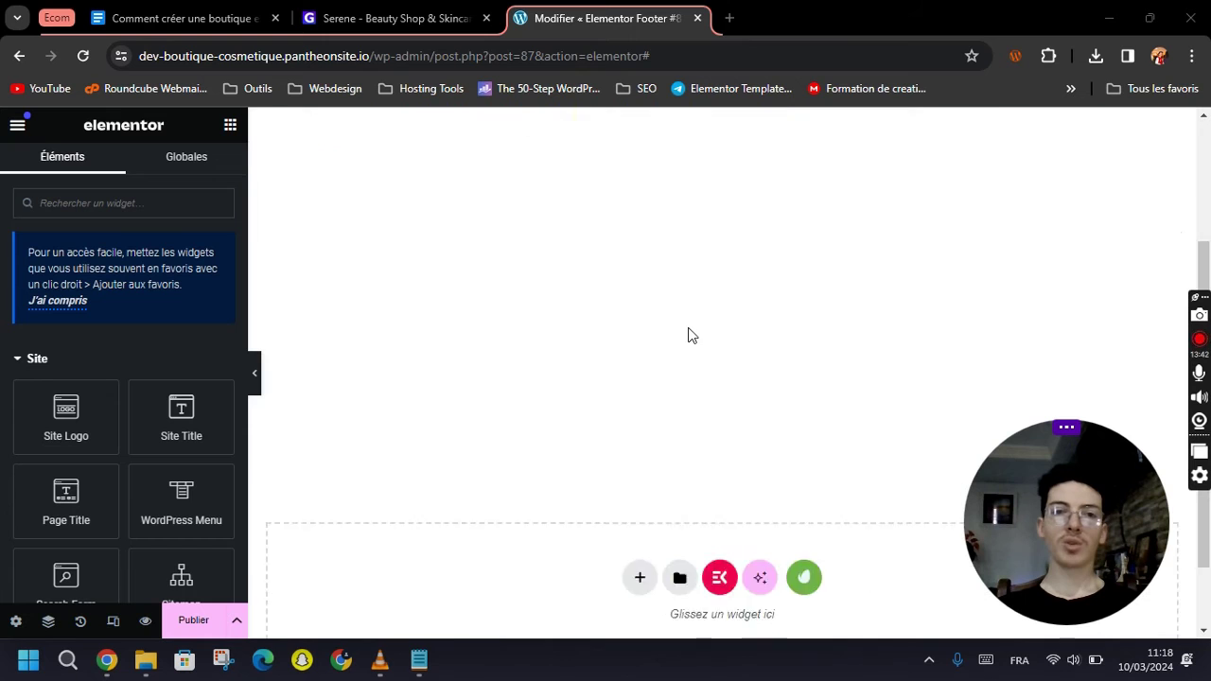
{"action": "left_click", "coordinate": [806, 492]}
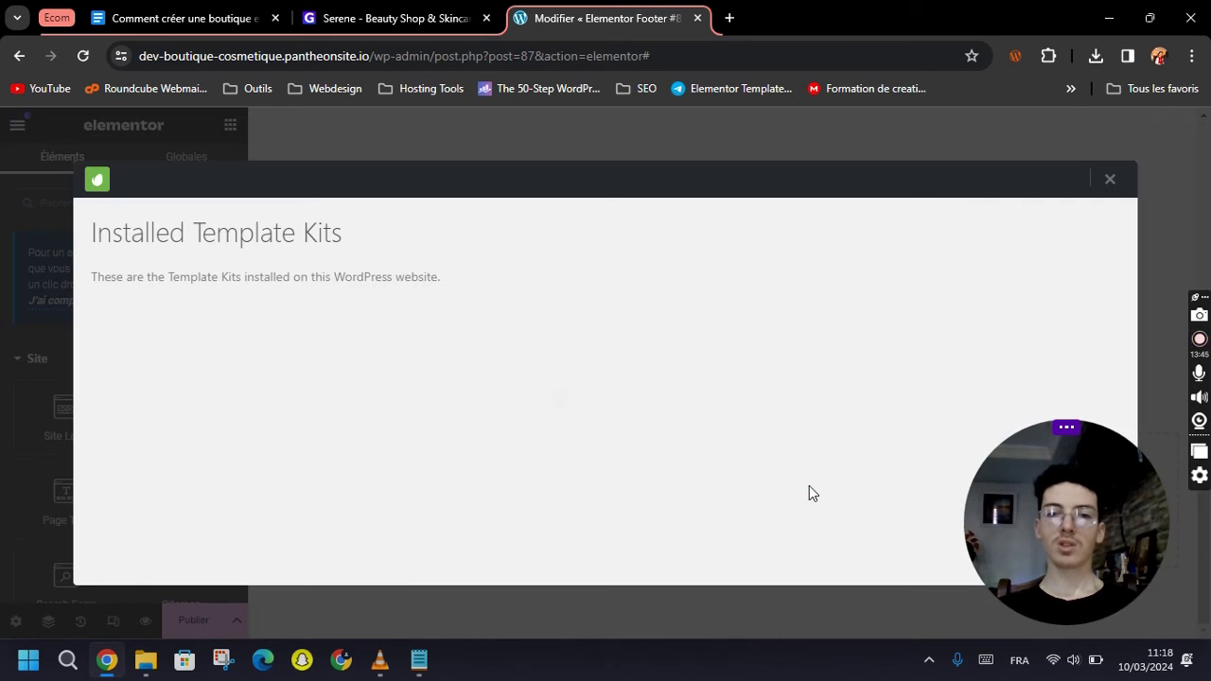
{"action": "left_click", "coordinate": [230, 405]}
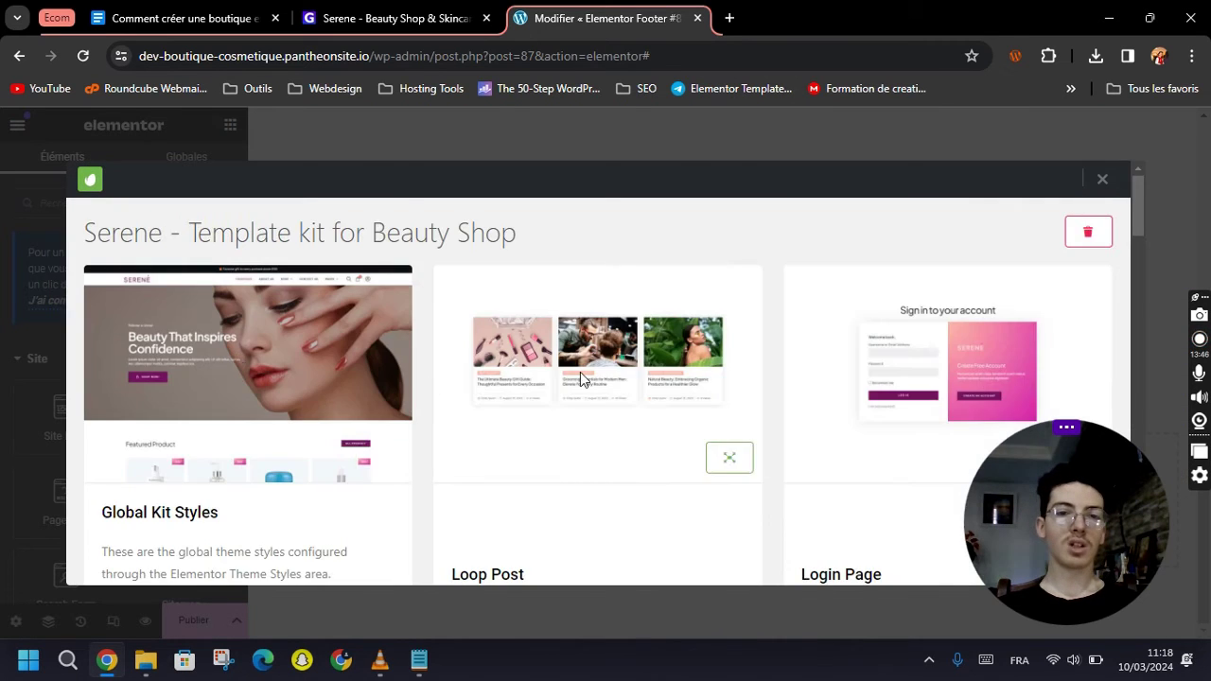
{"action": "scroll", "coordinate": [580, 372], "scroll_direction": "down", "scroll_amount": 6}
{"action": "scroll", "coordinate": [579, 372], "scroll_direction": "up", "scroll_amount": 1}
{"action": "scroll", "coordinate": [249, 405], "scroll_direction": "down", "scroll_amount": 1}
{"action": "left_click", "coordinate": [184, 489]}
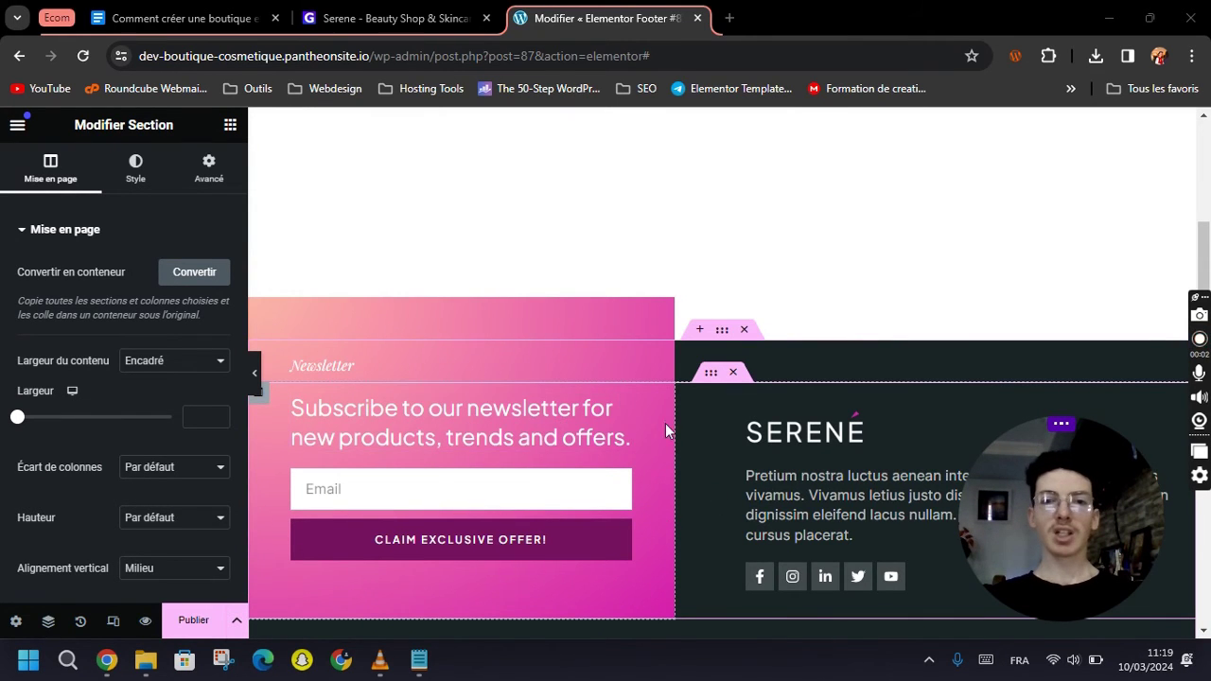
Replace the footer logo with the white Serene logo, Logo_serene_w.png, from the Media Library.
{"action": "scroll", "coordinate": [665, 423], "scroll_direction": "down", "scroll_amount": 4}
{"action": "scroll", "coordinate": [747, 344], "scroll_direction": "up", "scroll_amount": 2}
{"action": "left_click", "coordinate": [799, 257]}
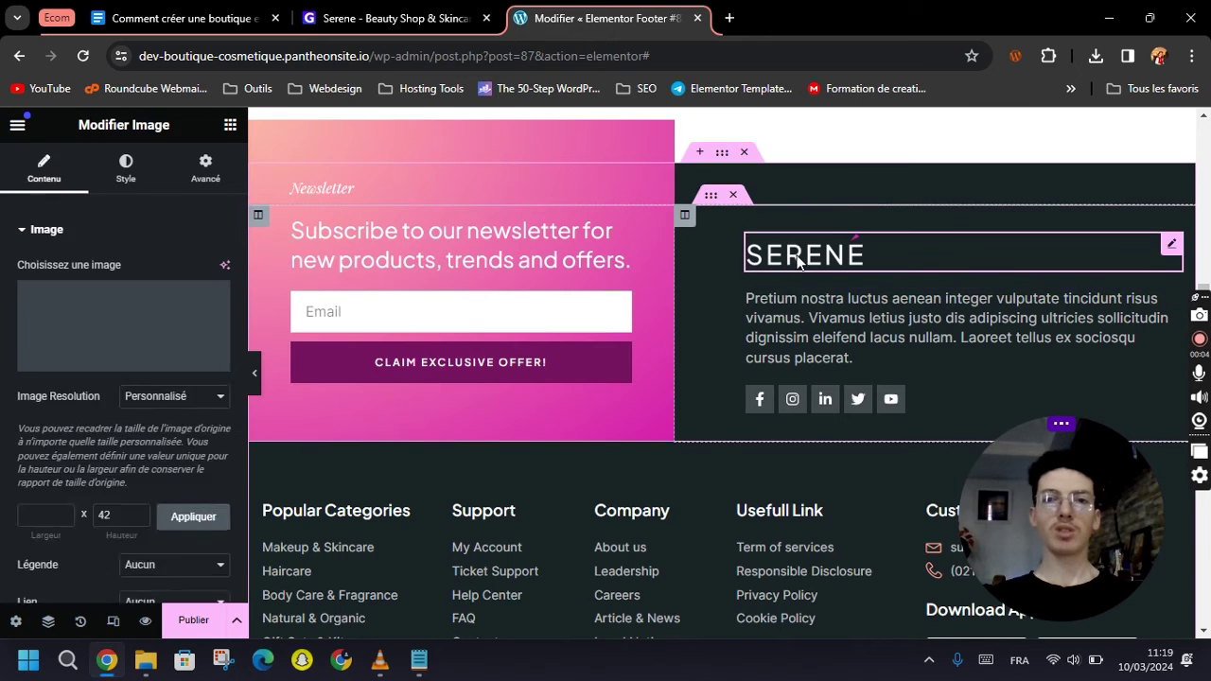
{"action": "left_click", "coordinate": [121, 341]}
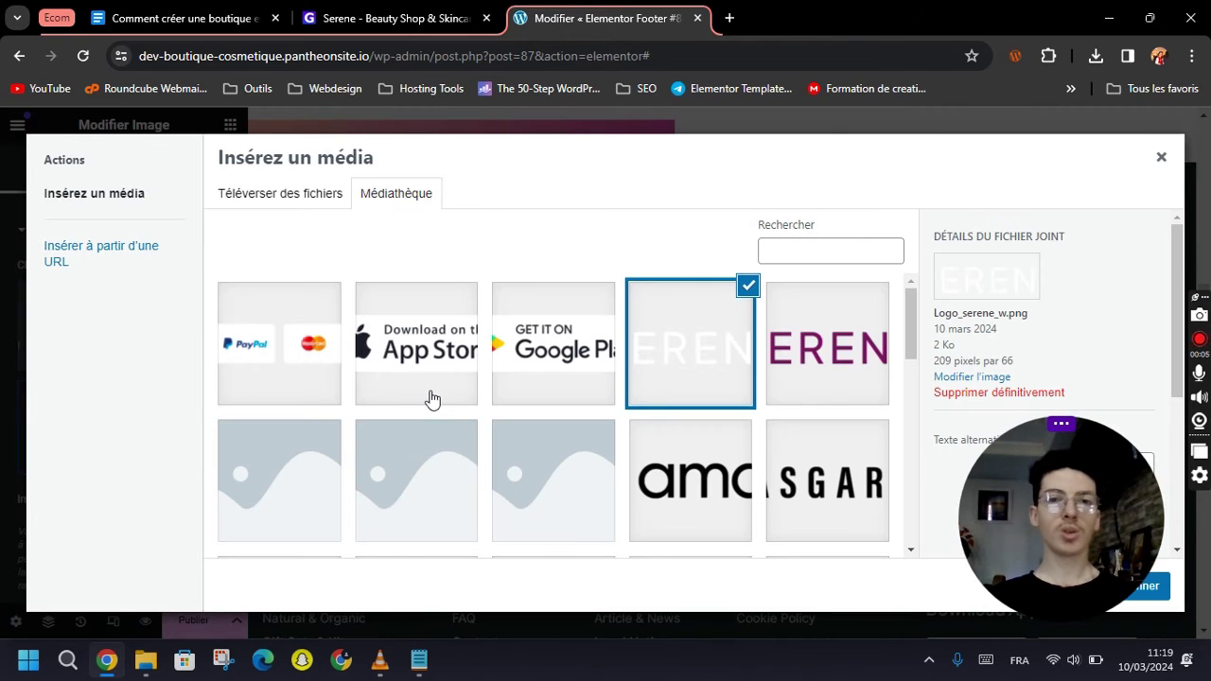
{"action": "scroll", "coordinate": [427, 400], "scroll_direction": "down", "scroll_amount": 5}
{"action": "left_click", "coordinate": [555, 352]}
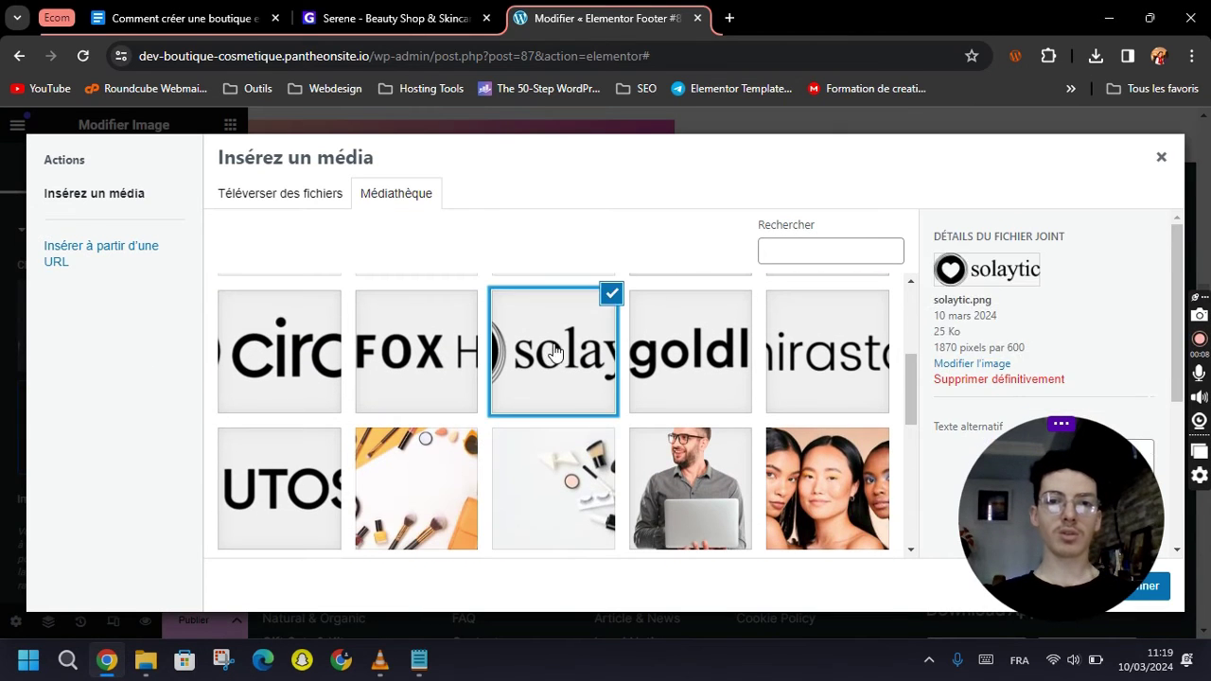
{"action": "scroll", "coordinate": [616, 360], "scroll_direction": "up", "scroll_amount": 3}
{"action": "left_click", "coordinate": [721, 331]}
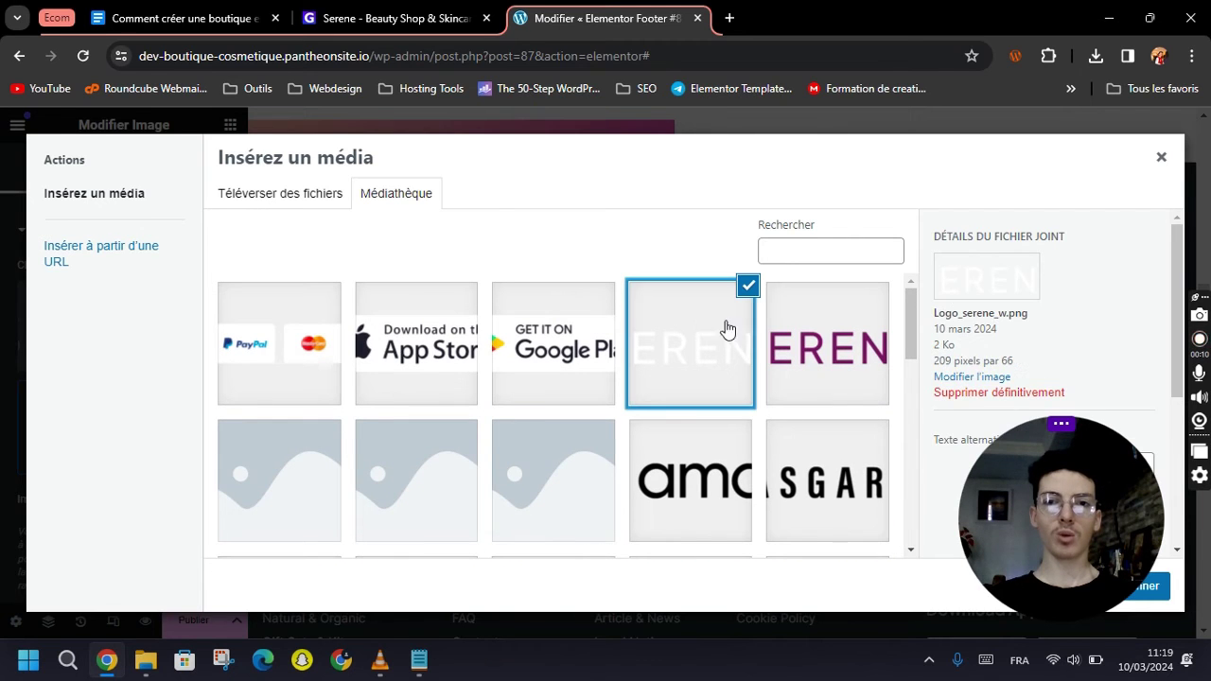
{"action": "left_click_drag", "start_coordinate": [1081, 444], "coordinate": [728, 432]}
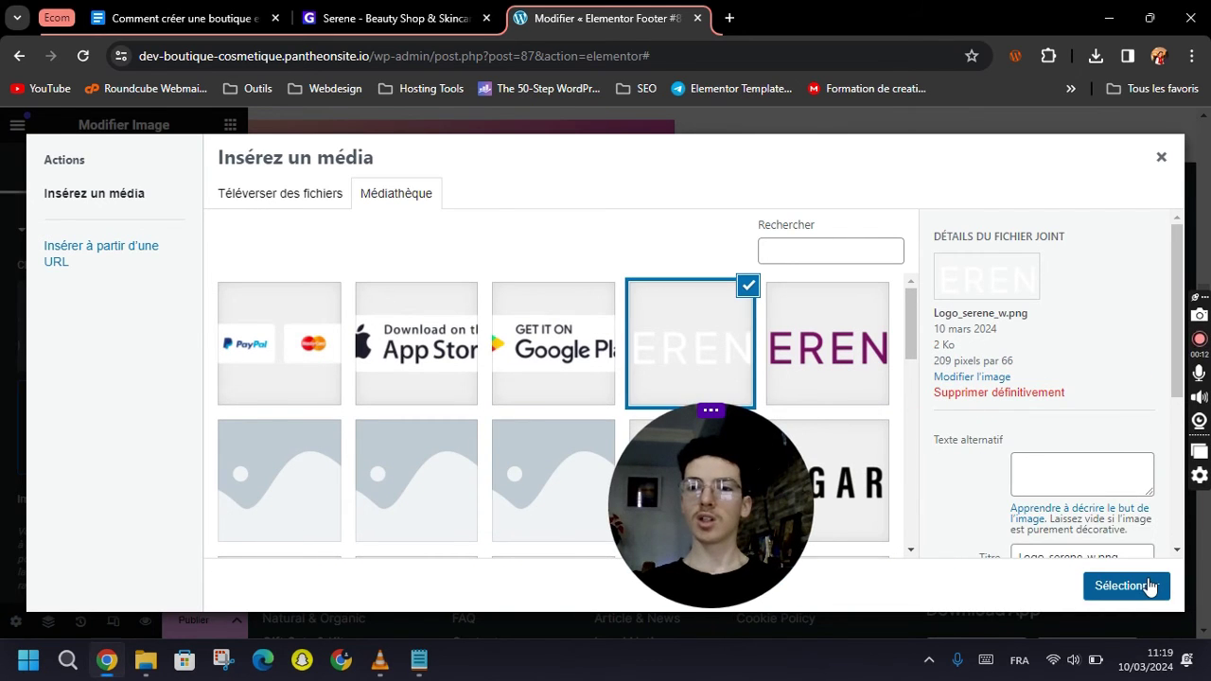
{"action": "left_click", "coordinate": [1147, 585]}
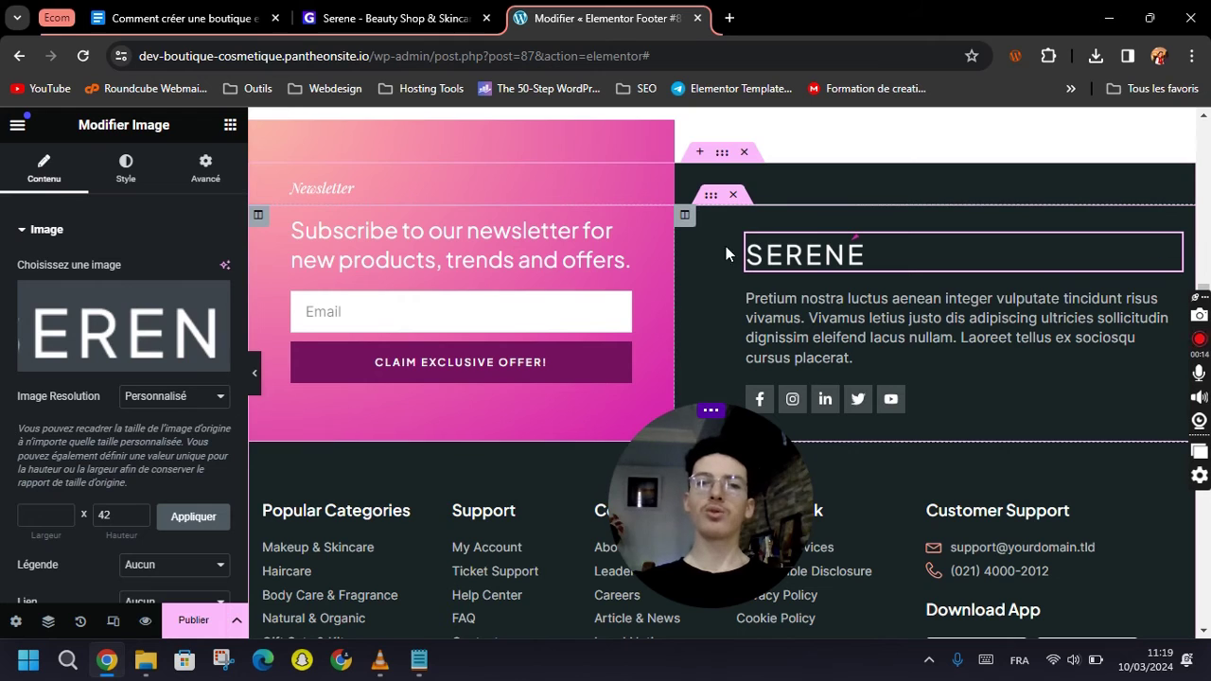
Delete the LinkedIn and Twitter social icons, leaving Facebook, Instagram and YouTube, and review the Instagram link.
{"action": "left_click", "coordinate": [809, 319]}
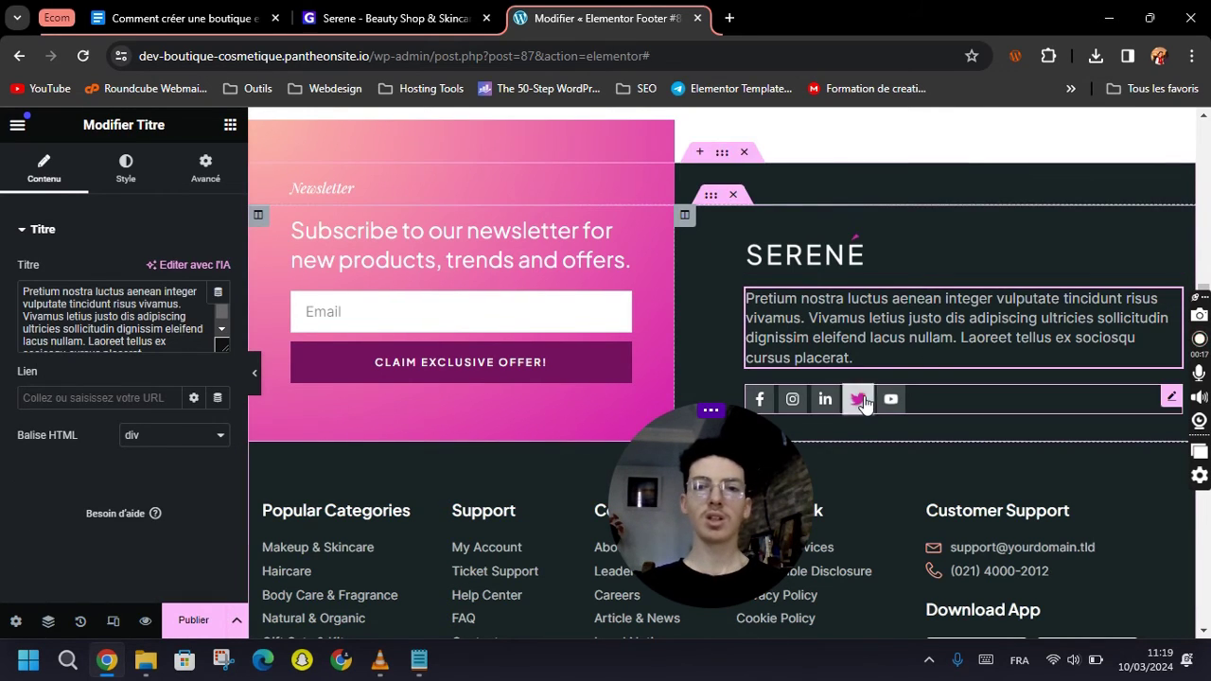
{"action": "left_click", "coordinate": [858, 402]}
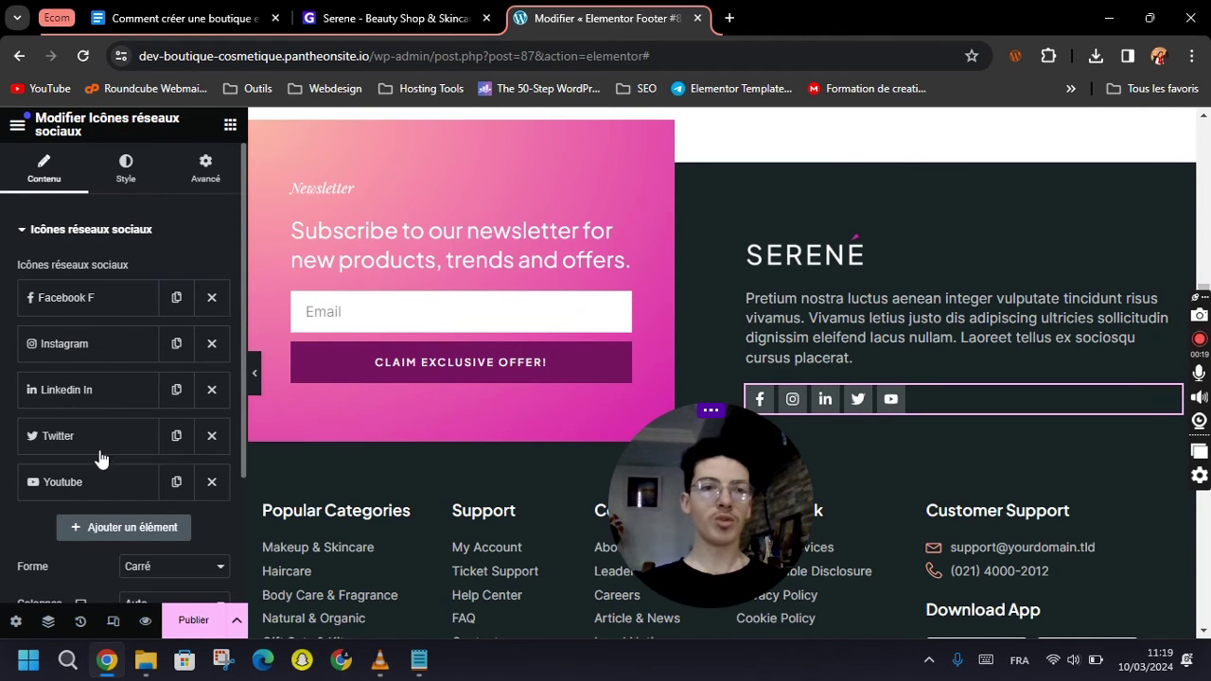
{"action": "left_click", "coordinate": [211, 389]}
{"action": "left_click", "coordinate": [211, 390]}
{"action": "left_click", "coordinate": [113, 392]}
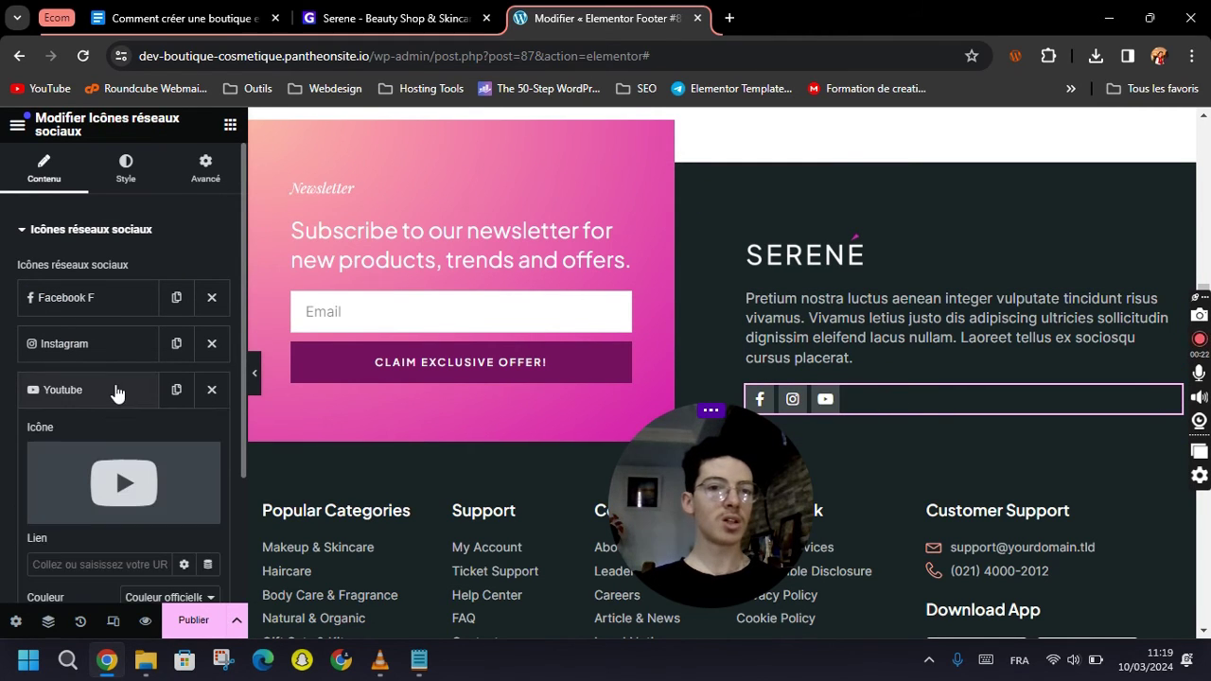
{"action": "scroll", "coordinate": [104, 458], "scroll_direction": "down", "scroll_amount": 1}
{"action": "scroll", "coordinate": [108, 407], "scroll_direction": "down", "scroll_amount": 1}
{"action": "scroll", "coordinate": [111, 350], "scroll_direction": "up", "scroll_amount": 2}
{"action": "left_click", "coordinate": [101, 345]}
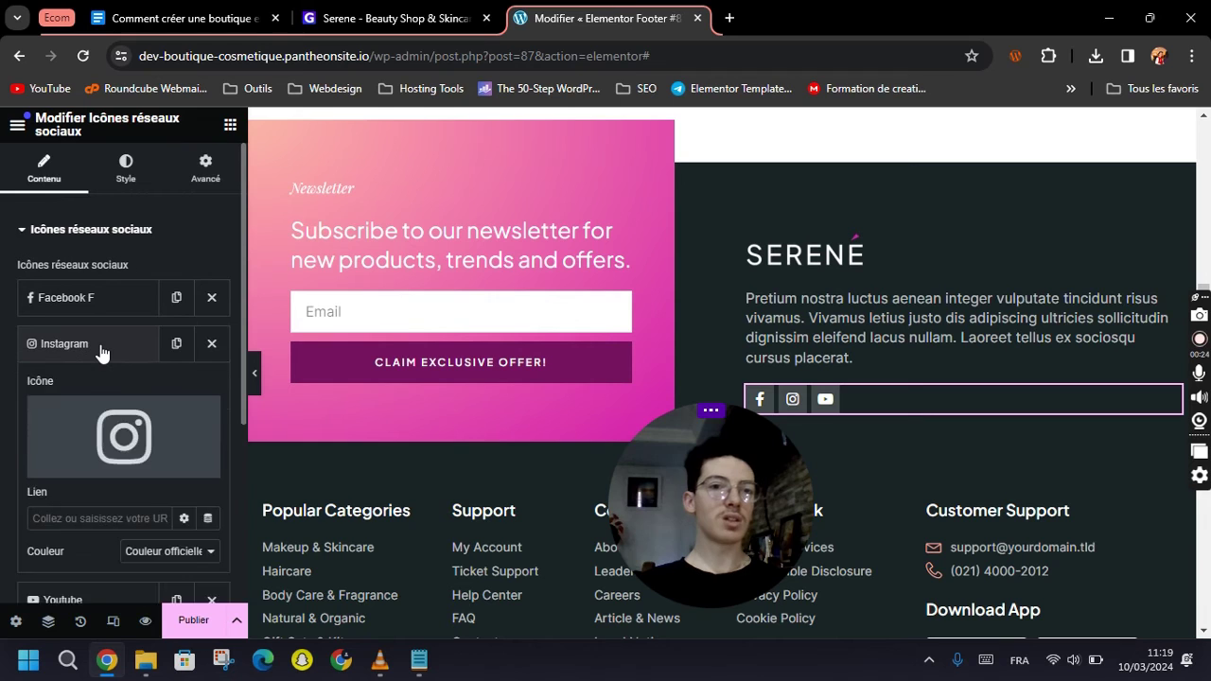
{"action": "scroll", "coordinate": [103, 356], "scroll_direction": "down", "scroll_amount": 2}
{"action": "left_click", "coordinate": [55, 341]}
{"action": "scroll", "coordinate": [865, 436], "scroll_direction": "down", "scroll_amount": 2}
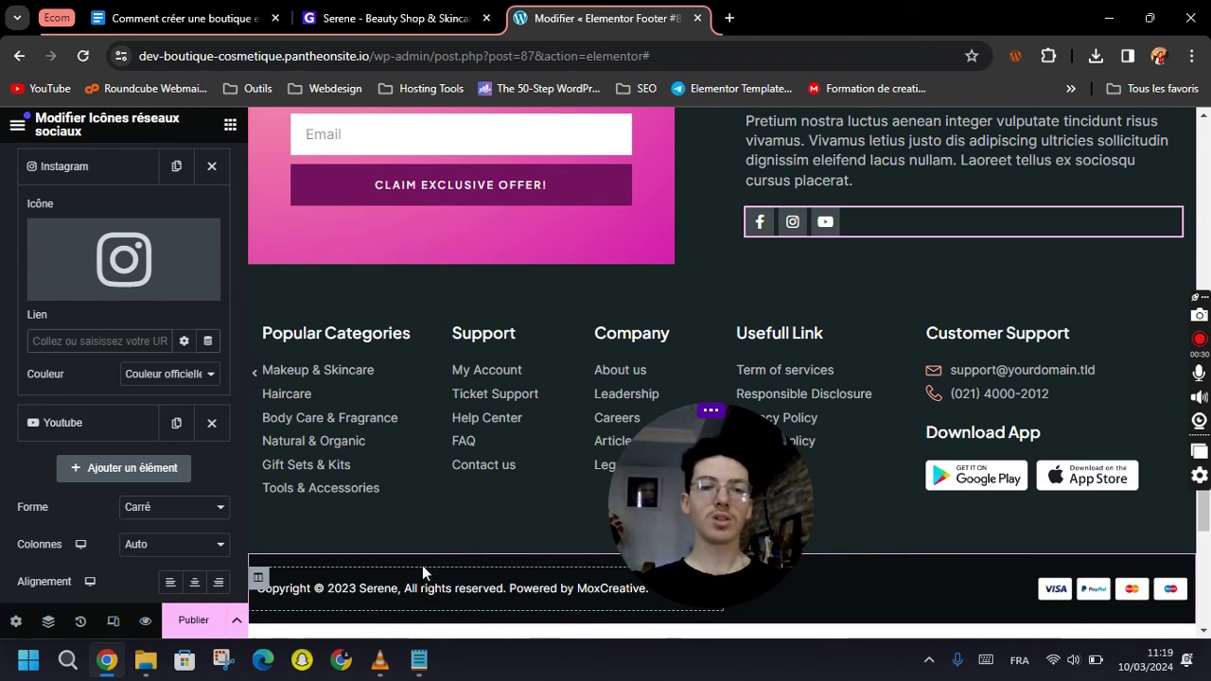
Publish Footer #87 with an Include / Entire Site display condition.
{"action": "left_click", "coordinate": [194, 620]}
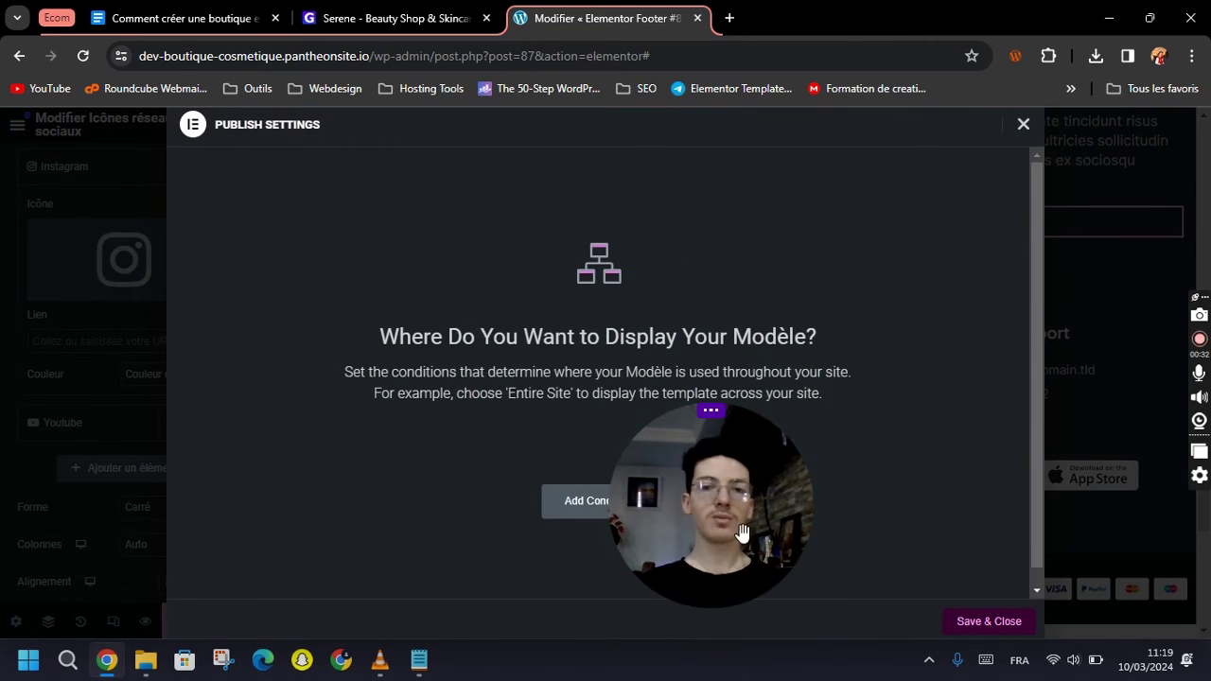
{"action": "left_click_drag", "start_coordinate": [745, 541], "coordinate": [1128, 499]}
{"action": "left_click", "coordinate": [600, 506]}
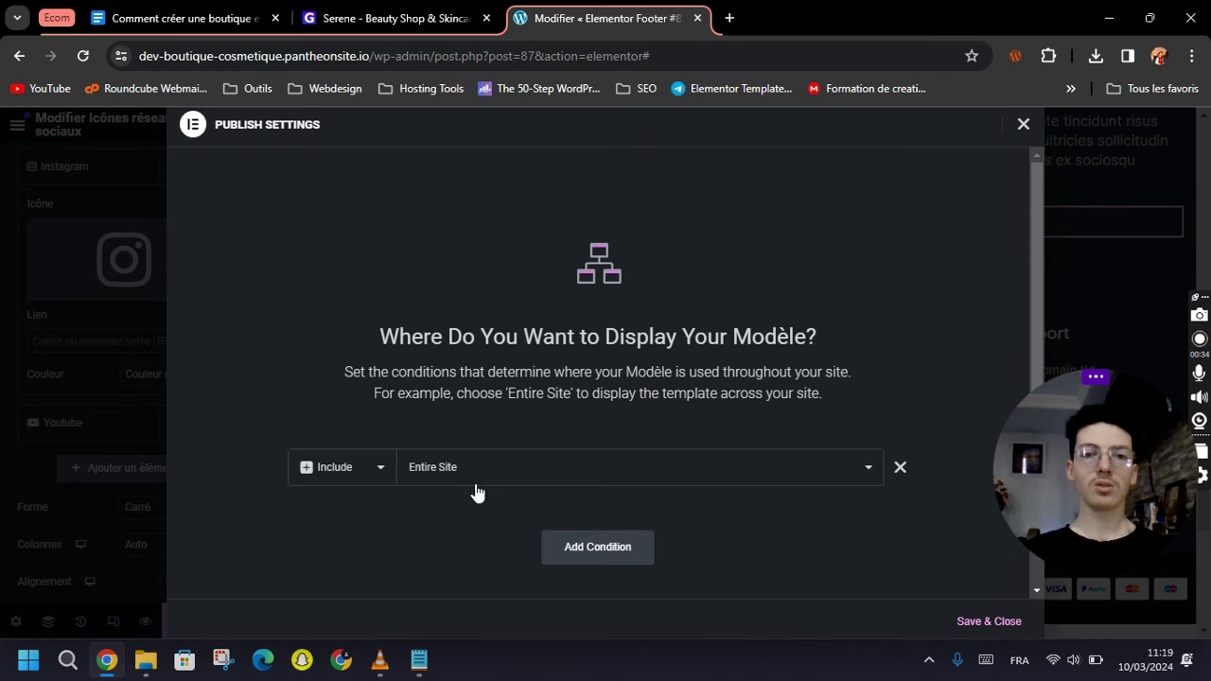
{"action": "left_click", "coordinate": [995, 621]}
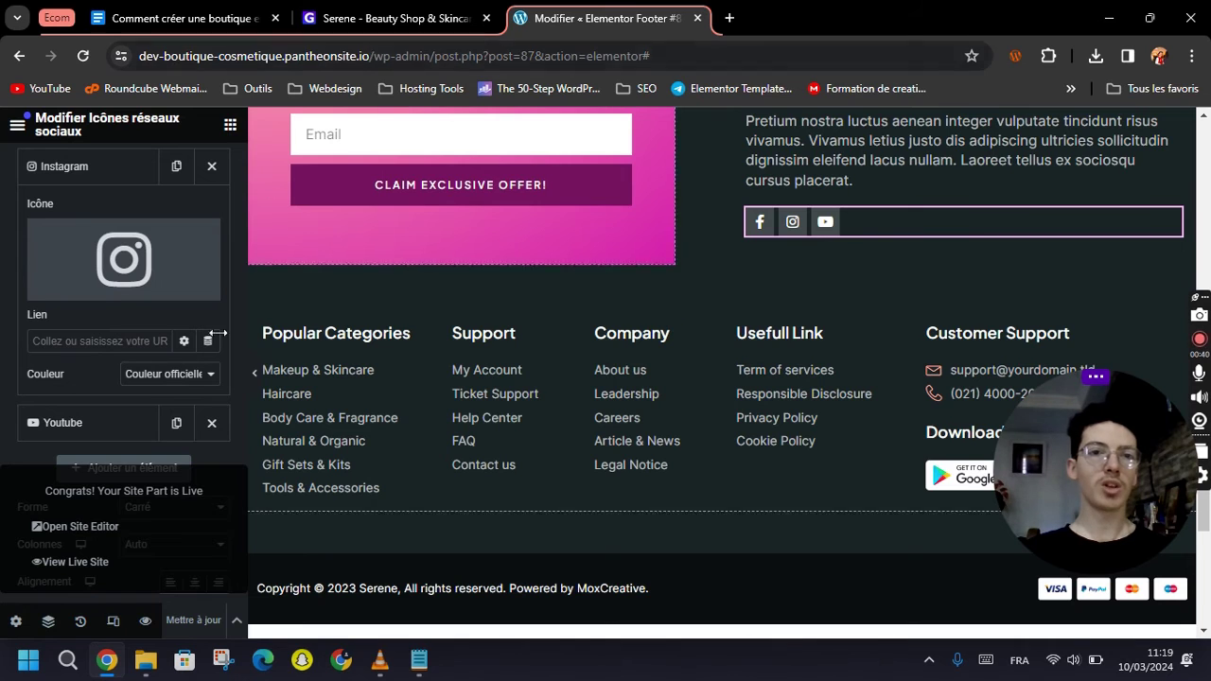
Preview the footer in a new tab, then return to the footer editor.
{"action": "mouse_move", "coordinate": [144, 629]}
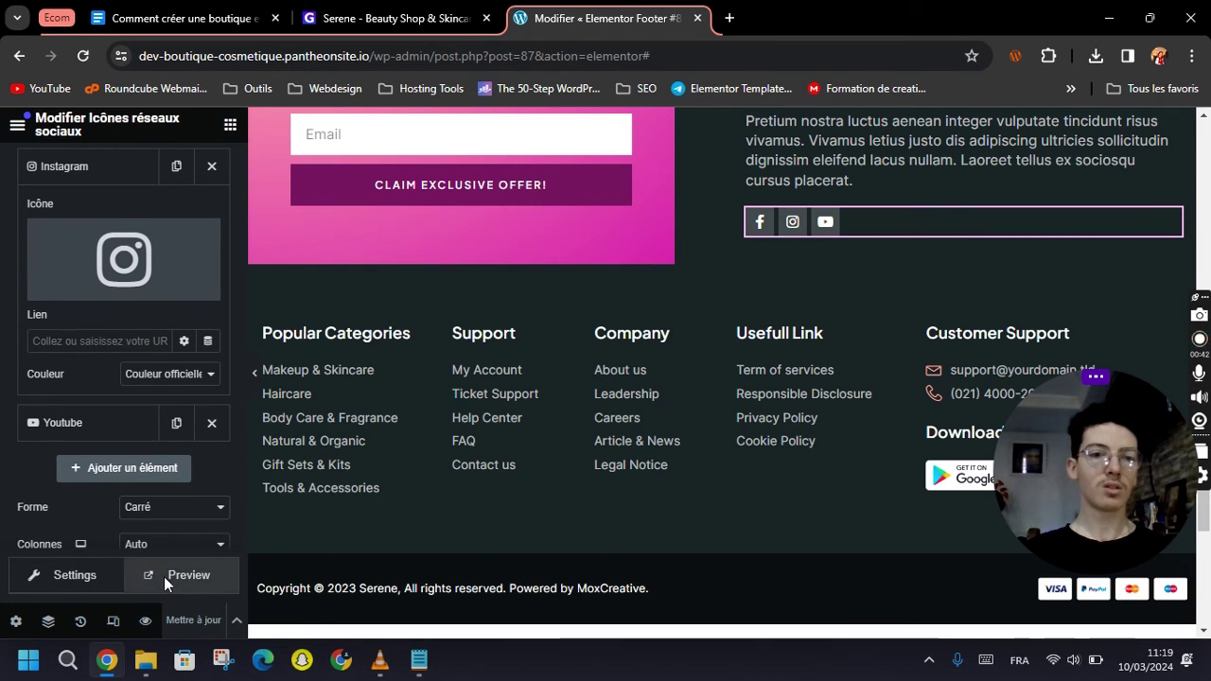
{"action": "left_click", "coordinate": [163, 576]}
{"action": "left_click", "coordinate": [687, 12]}
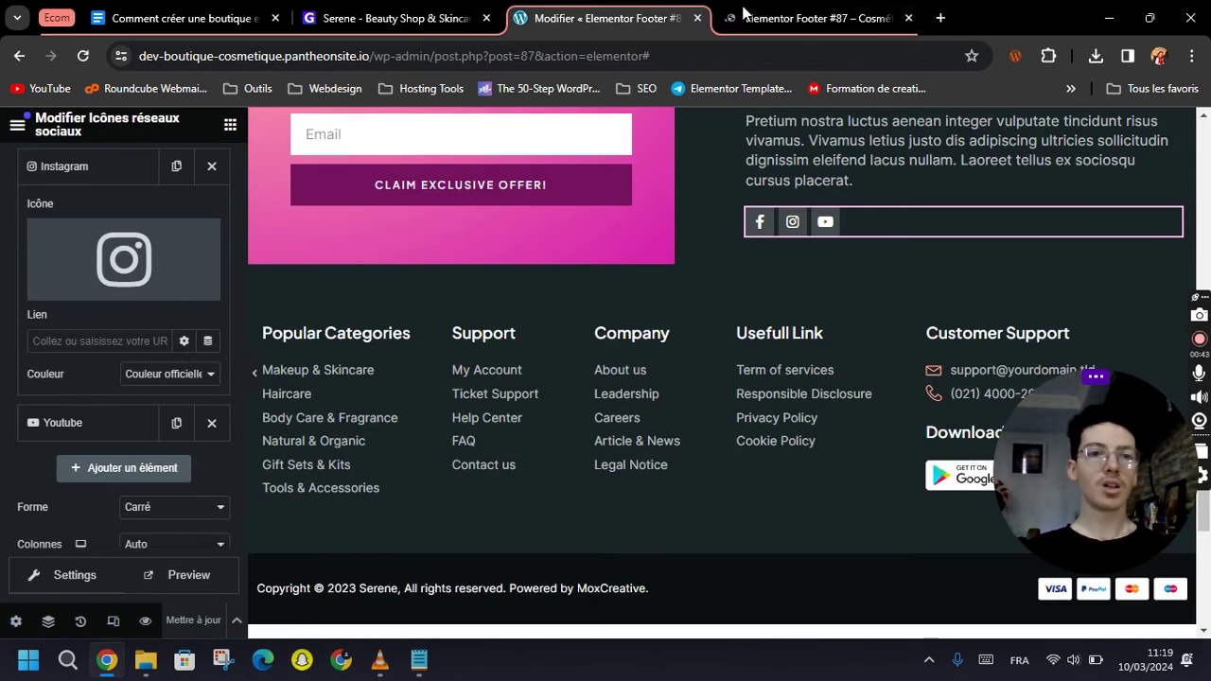
In the preview tab, strip the preview query from the URL and load the site's home page.
{"action": "left_click", "coordinate": [819, 11]}
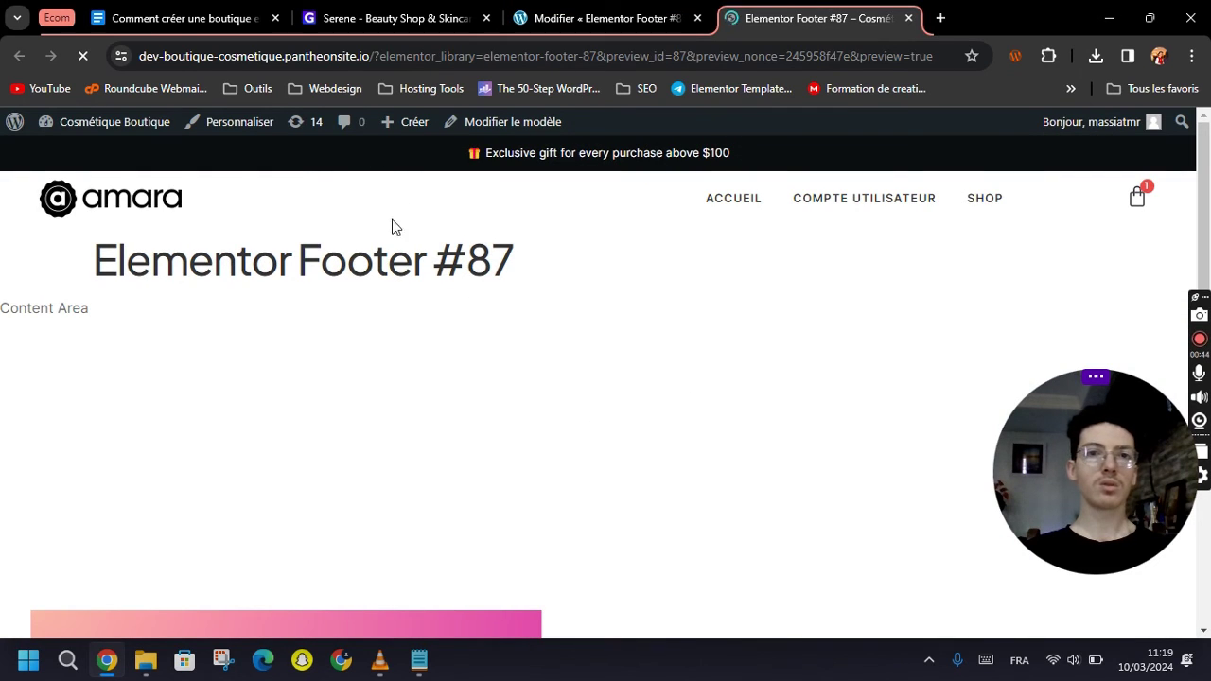
{"action": "left_click_drag", "start_coordinate": [373, 56], "coordinate": [955, 201]}
{"action": "key", "text": "BackSpace"}
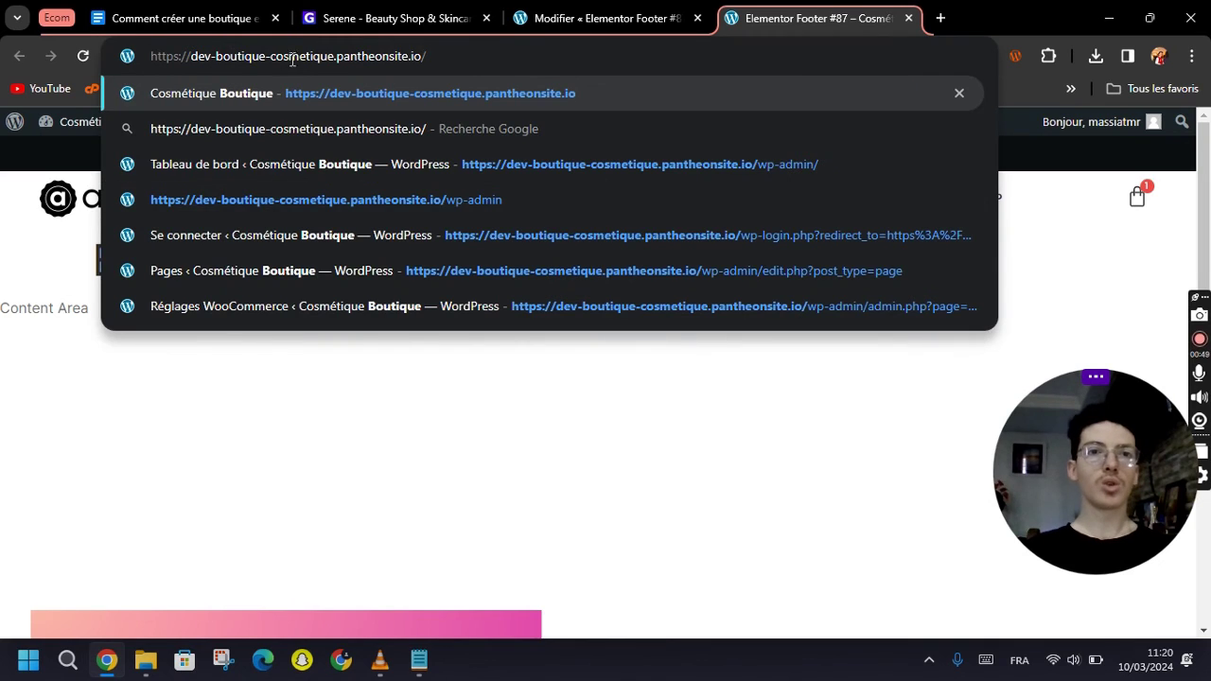
{"action": "key", "text": "Return"}
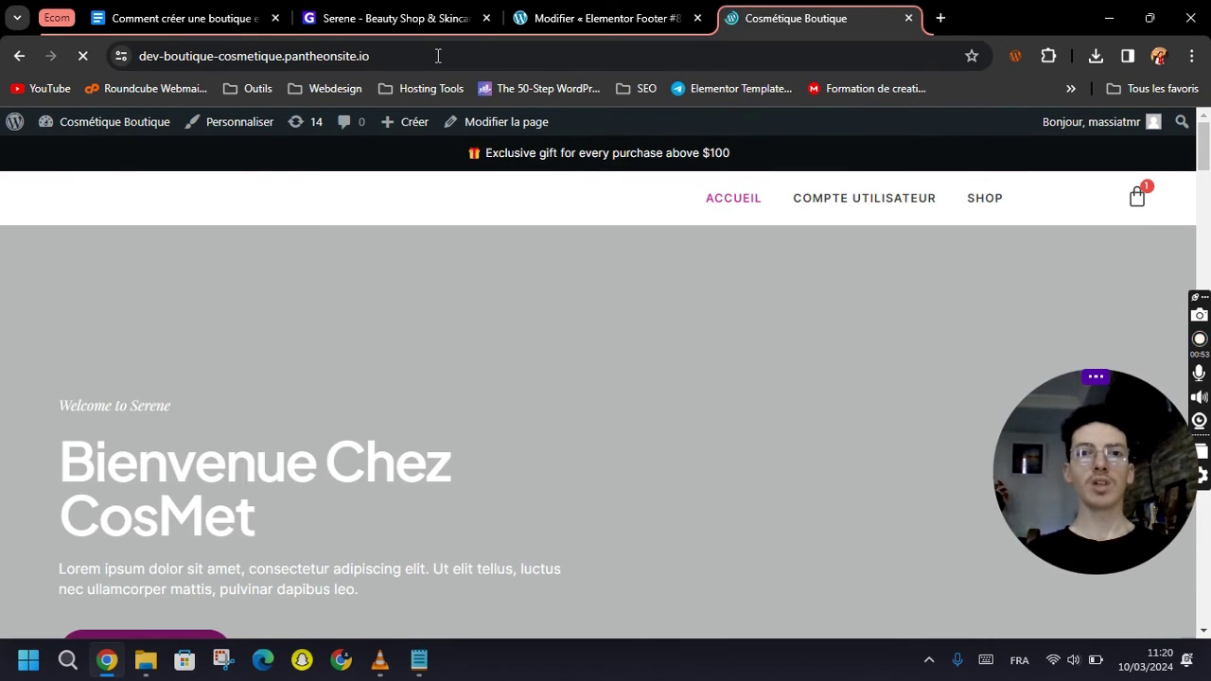
Scroll the home page to check the Serene footer, then open the SHOP page.
{"action": "scroll", "coordinate": [627, 333], "scroll_direction": "down", "scroll_amount": 15}
{"action": "scroll", "coordinate": [655, 297], "scroll_direction": "down", "scroll_amount": 10}
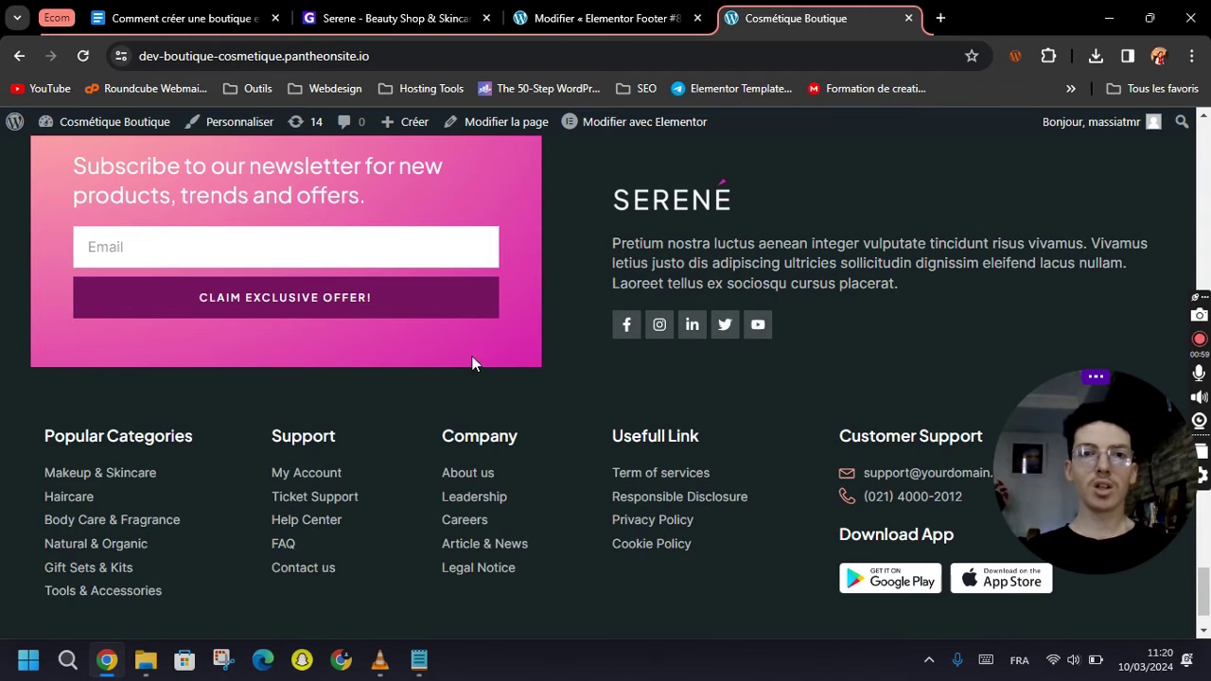
{"action": "scroll", "coordinate": [560, 409], "scroll_direction": "down", "scroll_amount": 2}
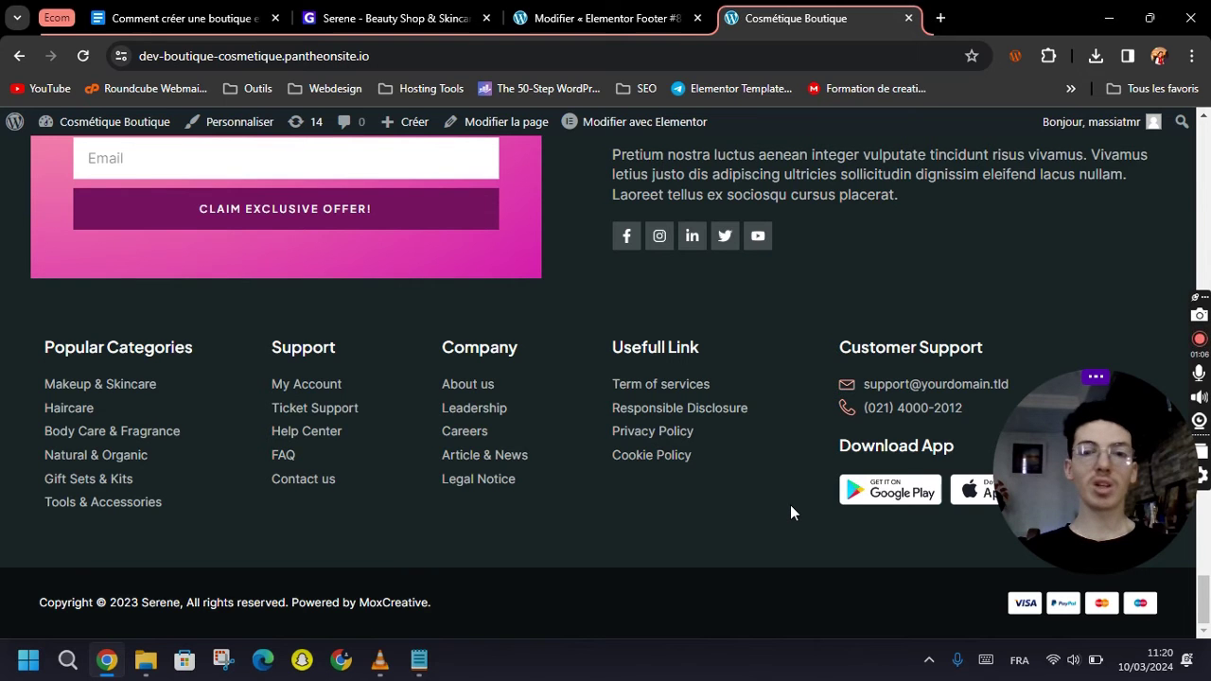
{"action": "scroll", "coordinate": [771, 507], "scroll_direction": "up", "scroll_amount": 6}
{"action": "scroll", "coordinate": [771, 508], "scroll_direction": "up", "scroll_amount": 10}
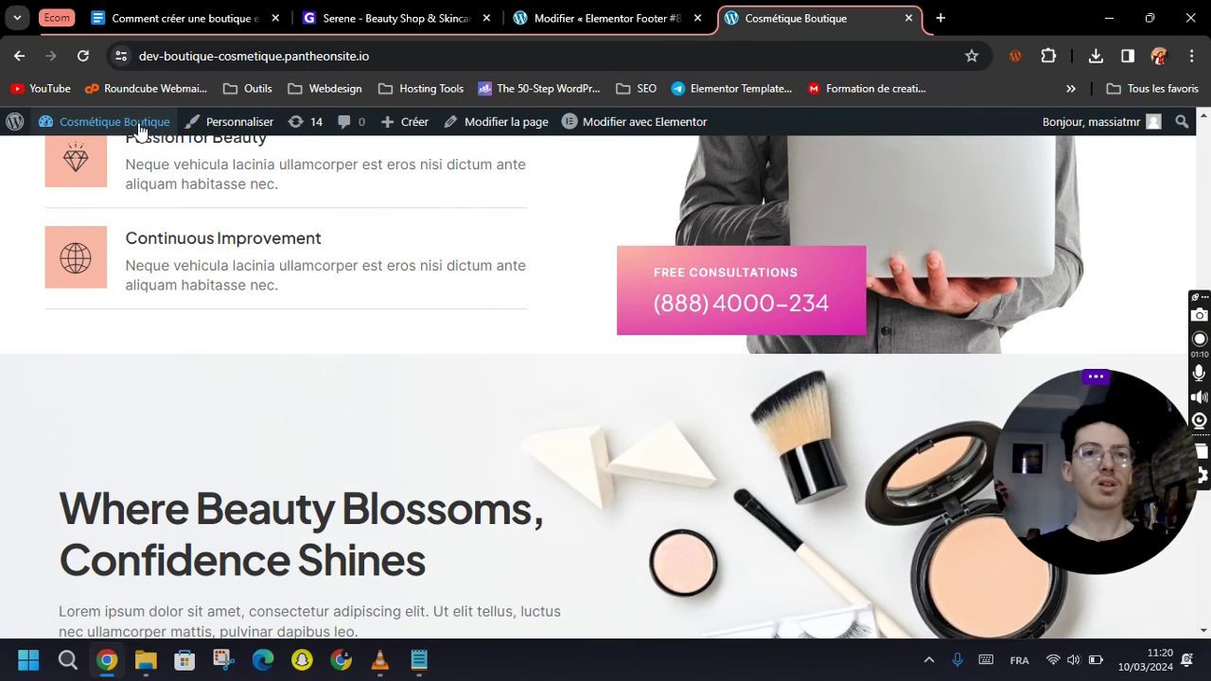
{"action": "scroll", "coordinate": [825, 414], "scroll_direction": "up", "scroll_amount": 8}
{"action": "left_click_drag", "start_coordinate": [1111, 536], "coordinate": [925, 544]}
{"action": "scroll", "coordinate": [1105, 467], "scroll_direction": "up", "scroll_amount": 10}
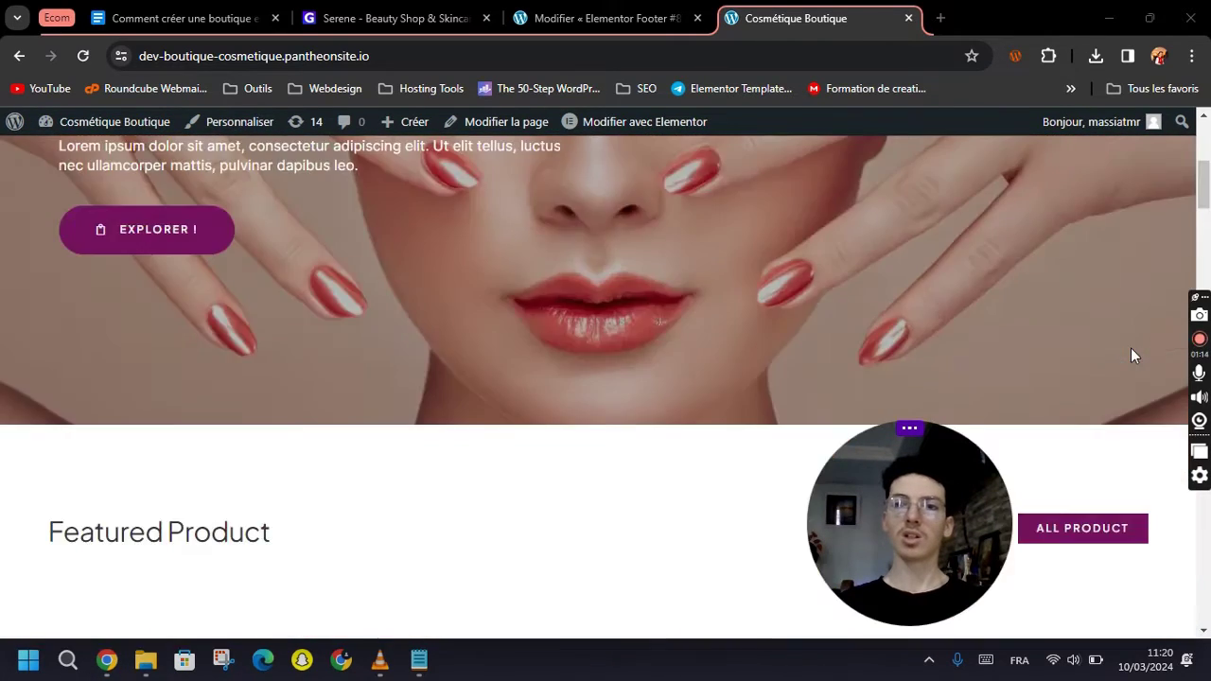
{"action": "scroll", "coordinate": [1130, 347], "scroll_direction": "up", "scroll_amount": 4}
{"action": "left_click", "coordinate": [979, 201]}
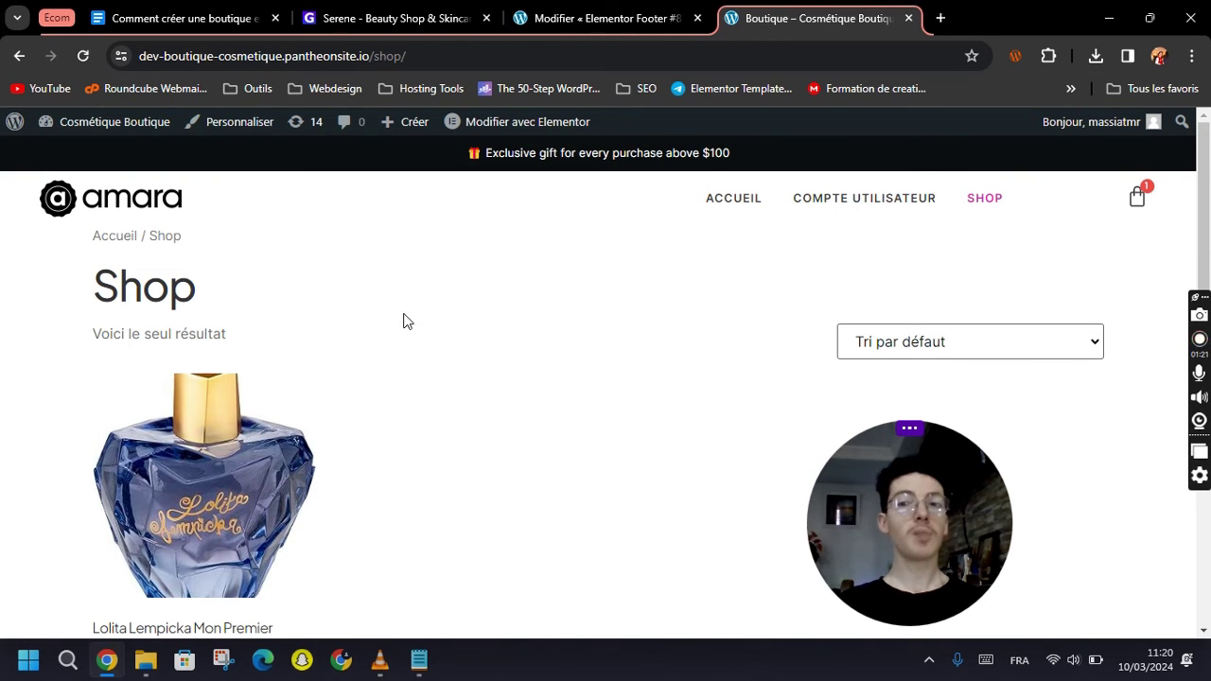
{"action": "scroll", "coordinate": [350, 407], "scroll_direction": "down", "scroll_amount": 3}
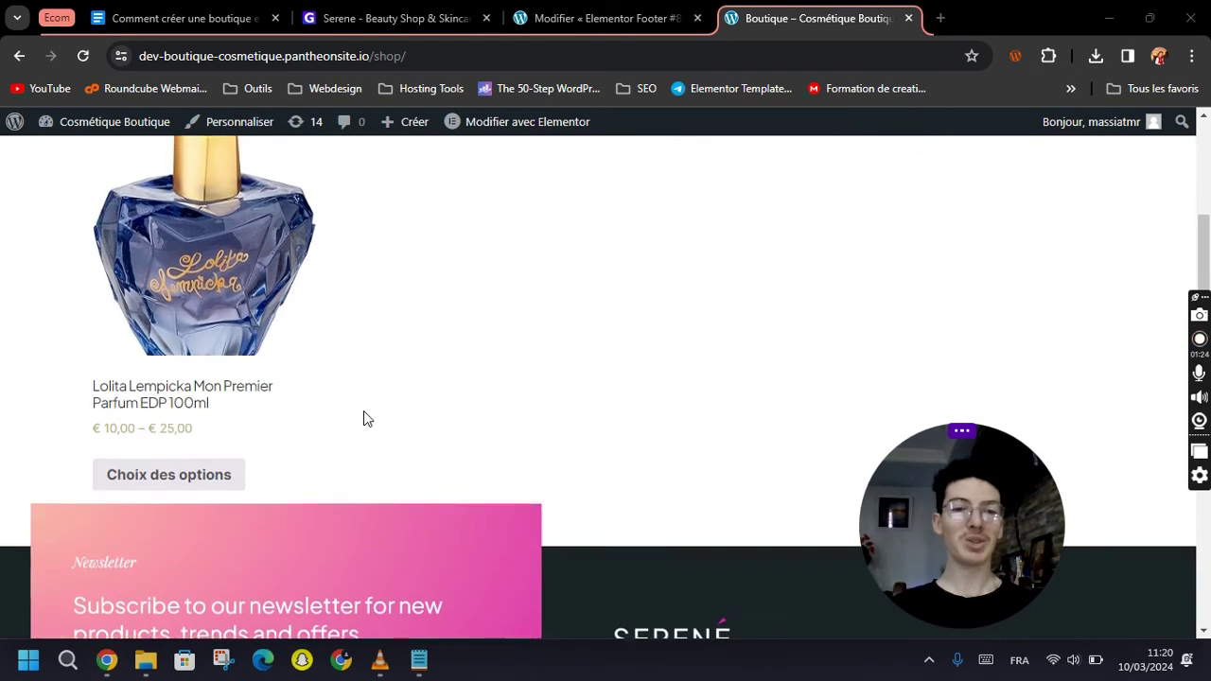
{"action": "scroll", "coordinate": [223, 476], "scroll_direction": "up", "scroll_amount": 3}
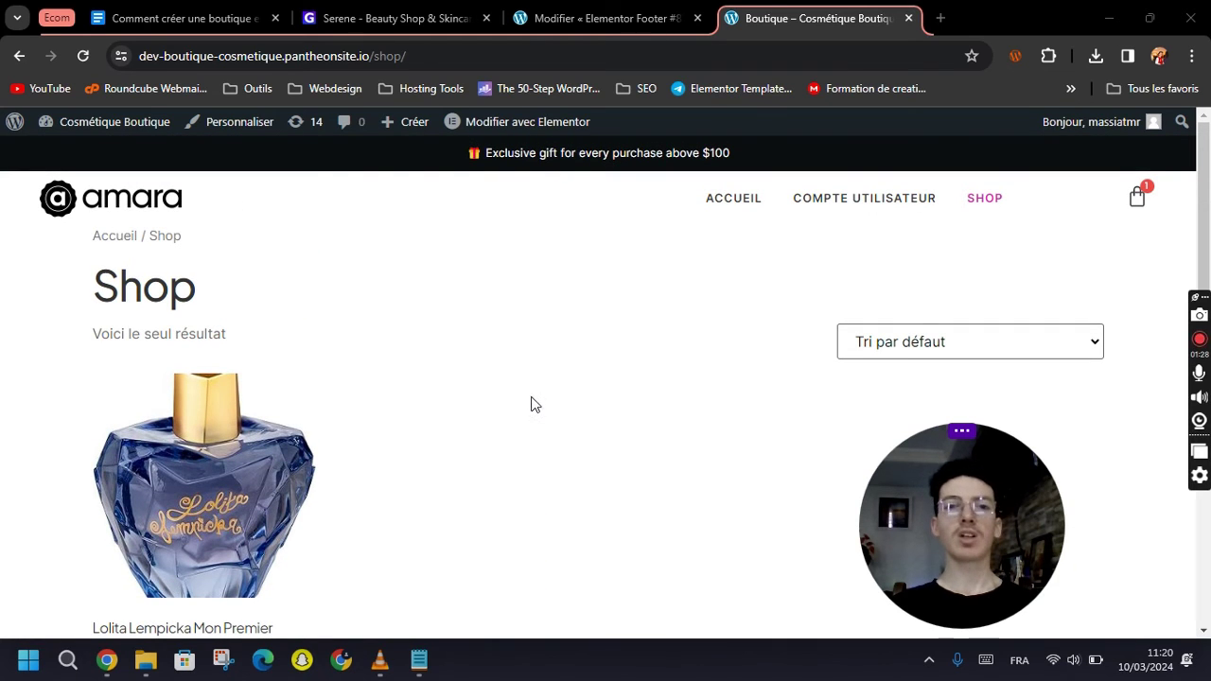
Open Constructeur de thème from the admin bar's Modifier avec Elementor menu.
{"action": "mouse_move", "coordinate": [492, 123]}
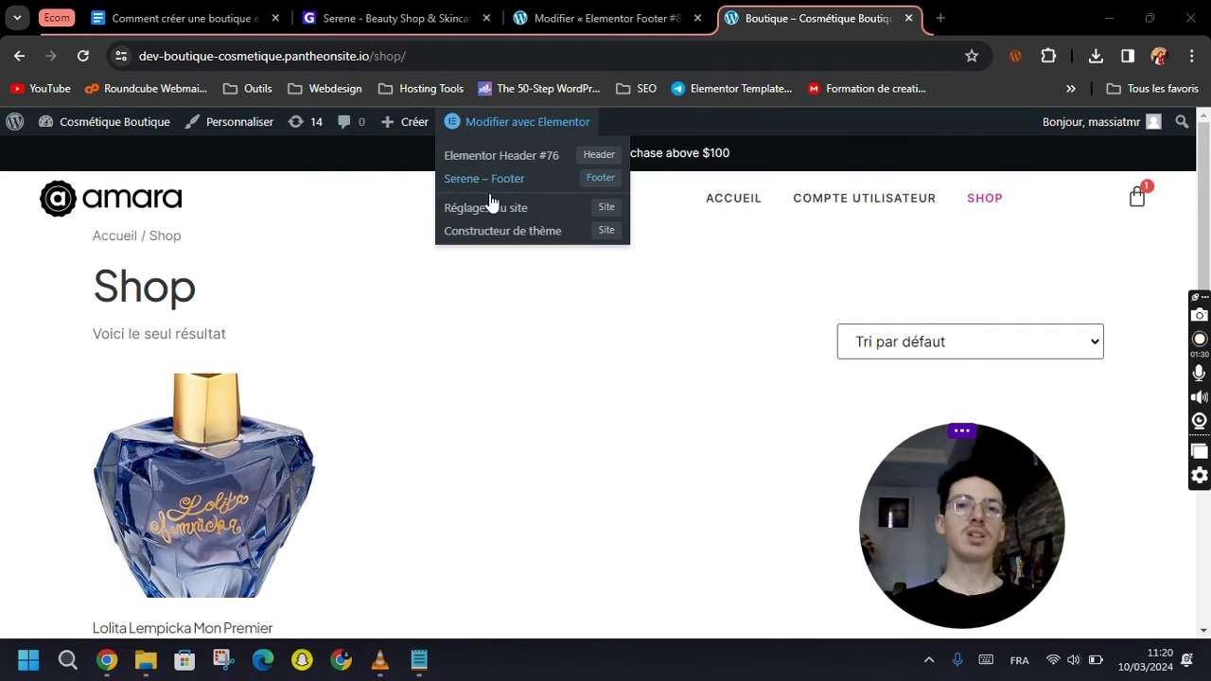
{"action": "left_click", "coordinate": [492, 236]}
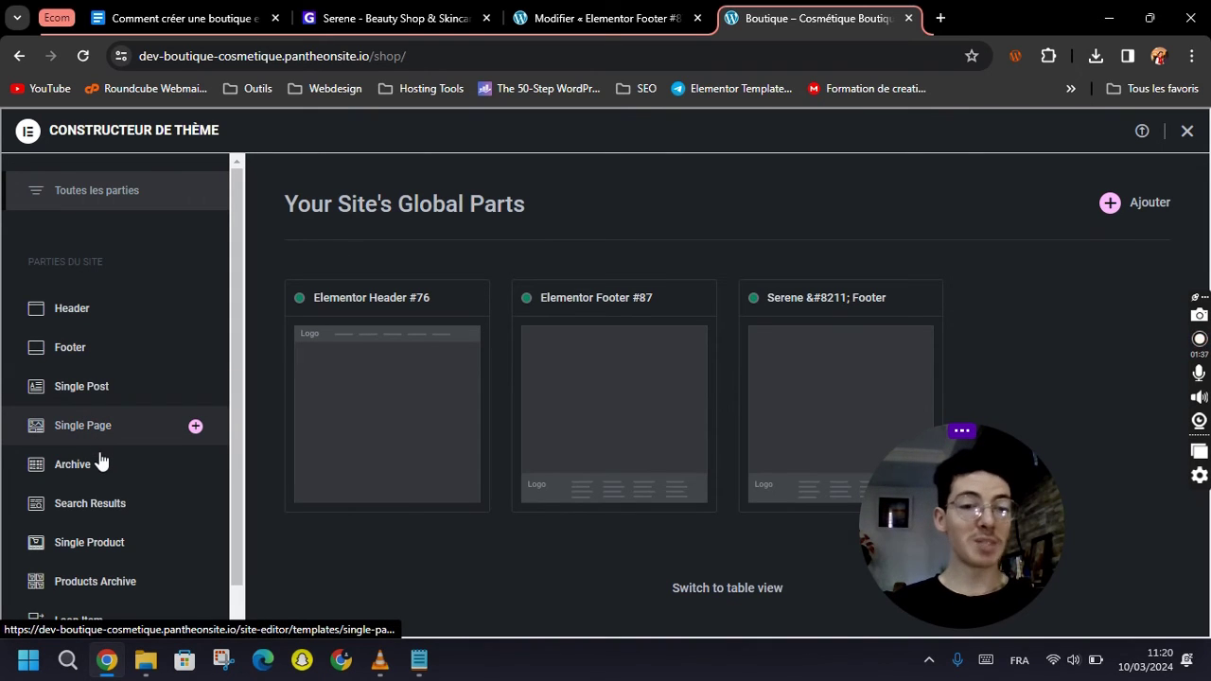
{"action": "scroll", "coordinate": [97, 520], "scroll_direction": "down", "scroll_amount": 1}
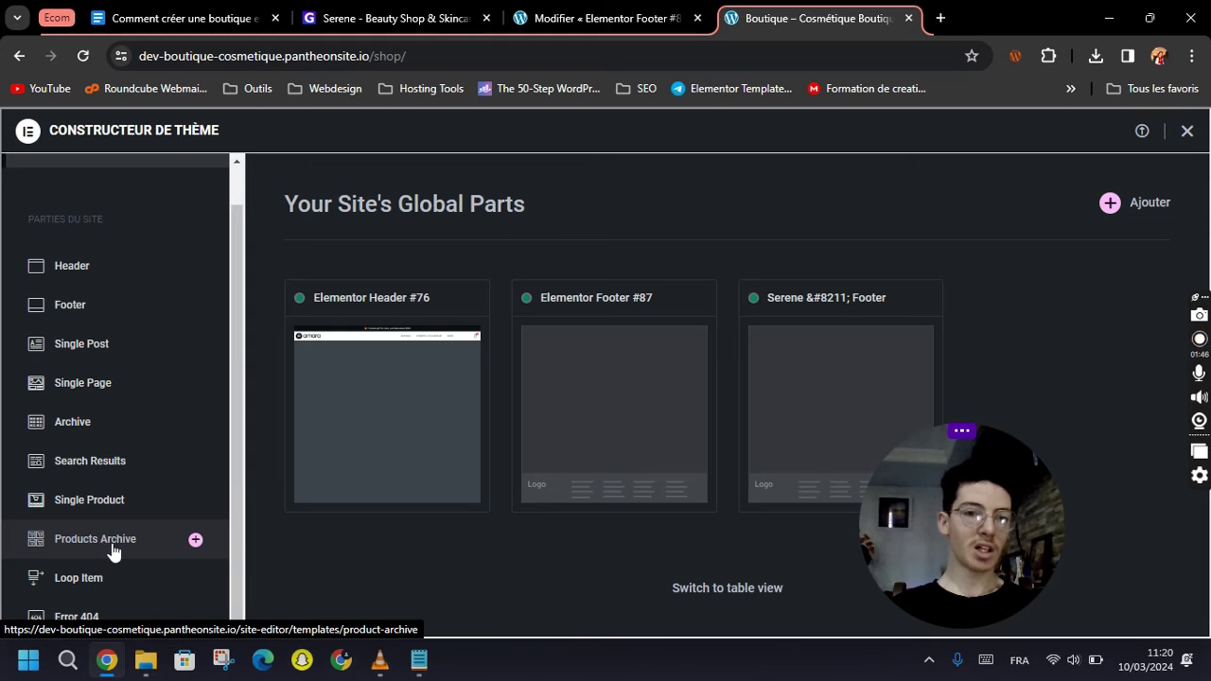
Start a new Products Archive template with the + in the Theme Builder sidebar.
{"action": "left_click", "coordinate": [195, 540]}
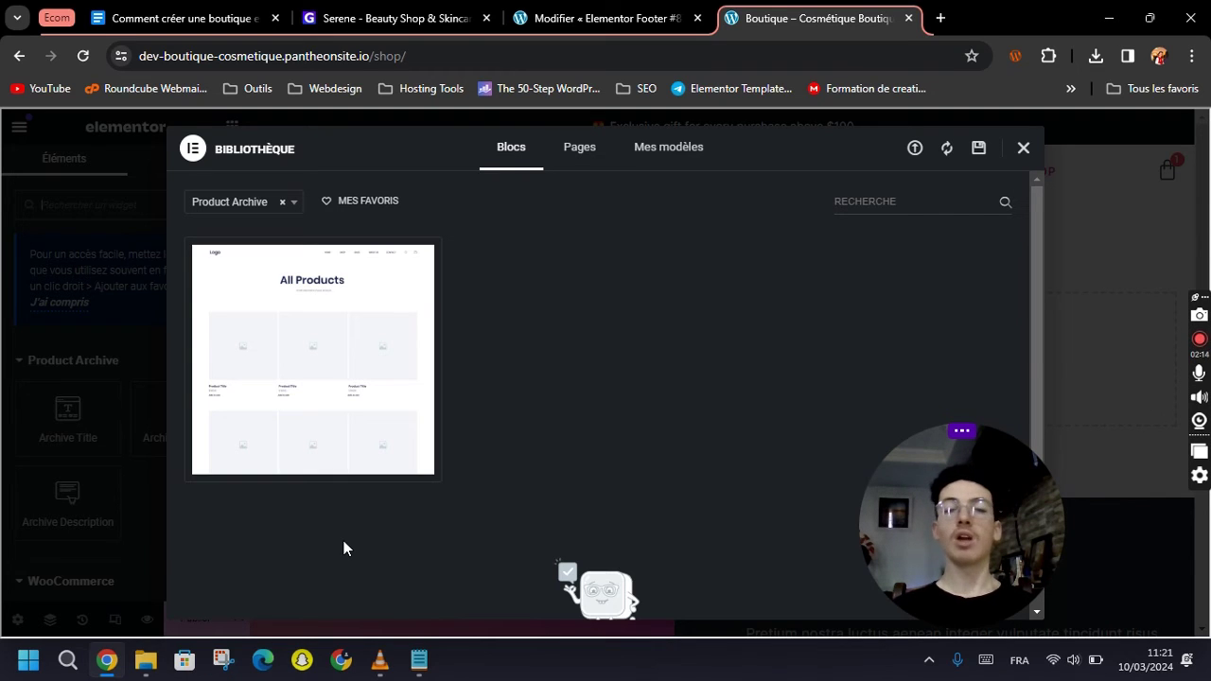
{"action": "left_click_drag", "start_coordinate": [996, 493], "coordinate": [1125, 490]}
Import the Serene - Archive Product template from the Serene Envato kit into the archive template.
{"action": "left_click", "coordinate": [1023, 149]}
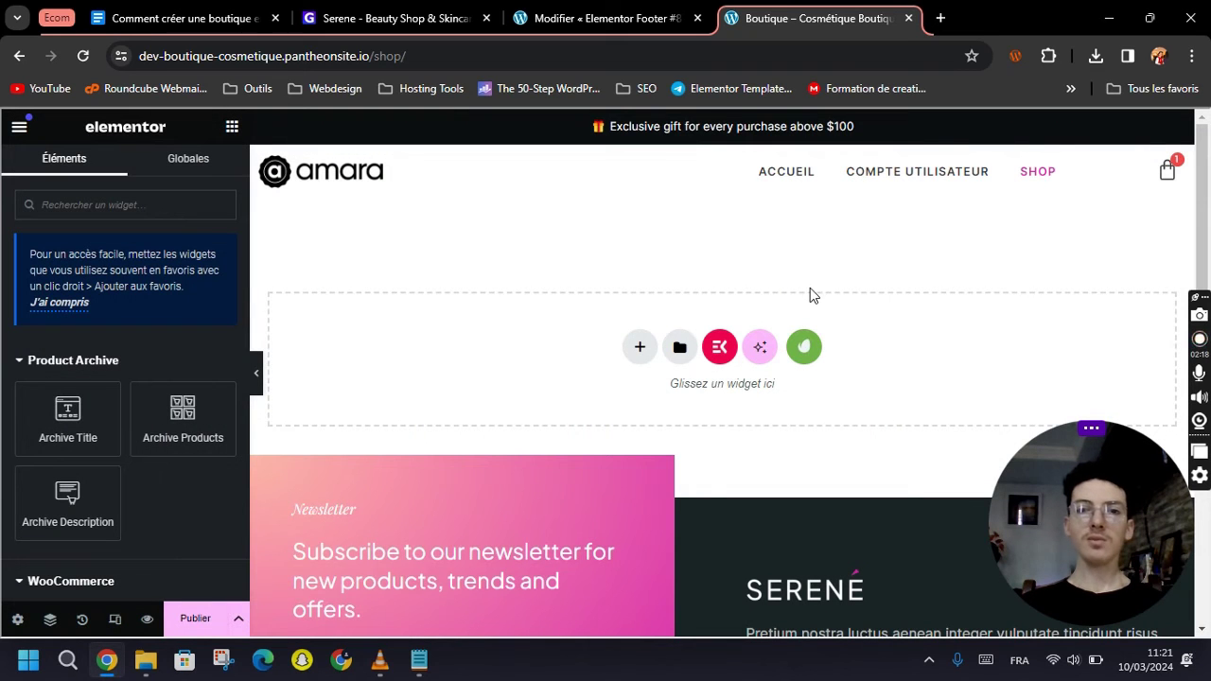
{"action": "left_click", "coordinate": [805, 347]}
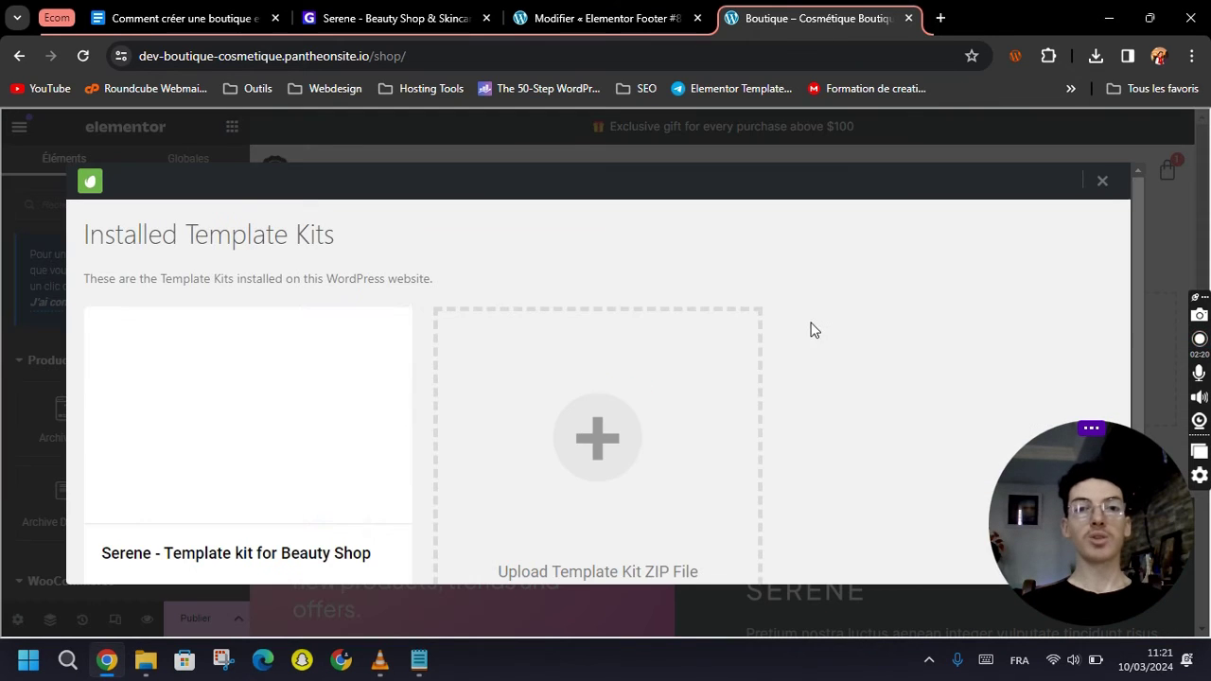
{"action": "left_click", "coordinate": [157, 408]}
{"action": "scroll", "coordinate": [682, 403], "scroll_direction": "down", "scroll_amount": 4}
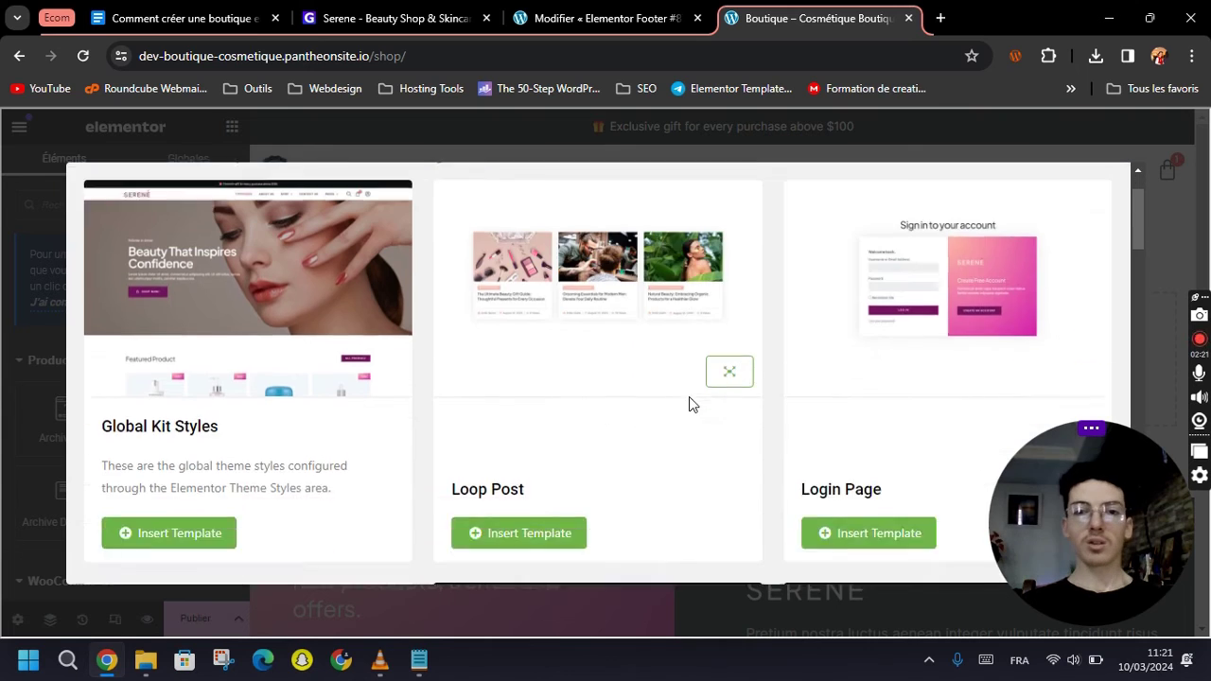
{"action": "scroll", "coordinate": [688, 407], "scroll_direction": "down", "scroll_amount": 4}
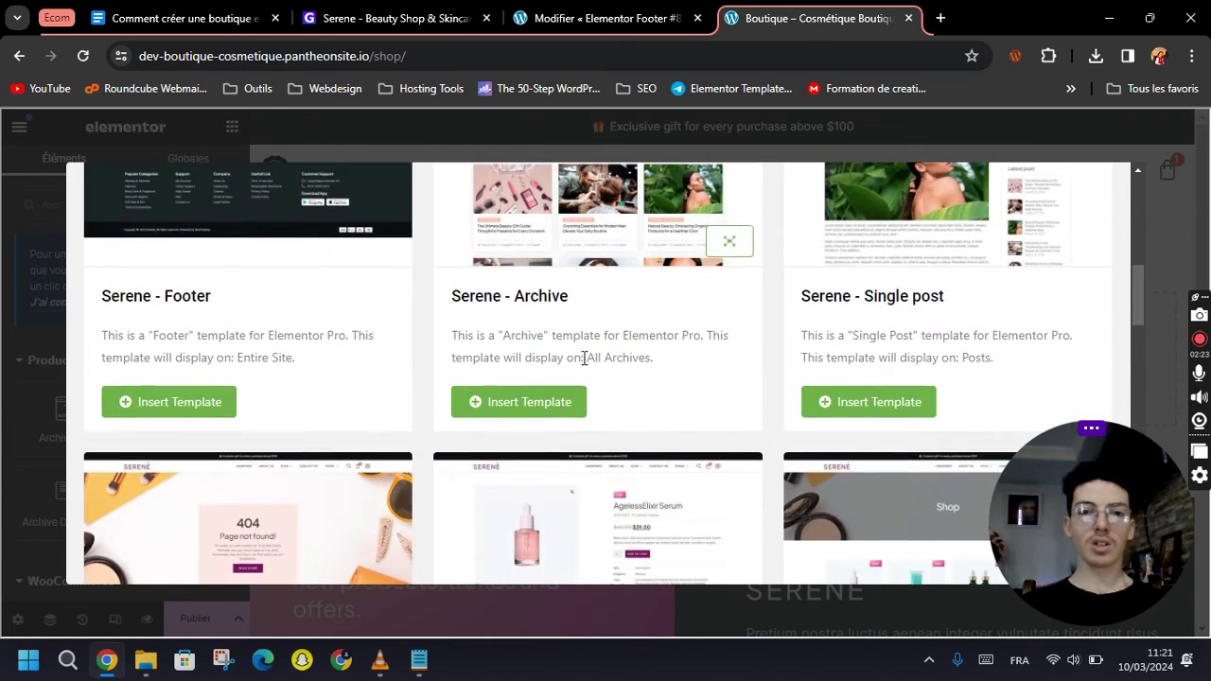
{"action": "scroll", "coordinate": [530, 326], "scroll_direction": "down", "scroll_amount": 2}
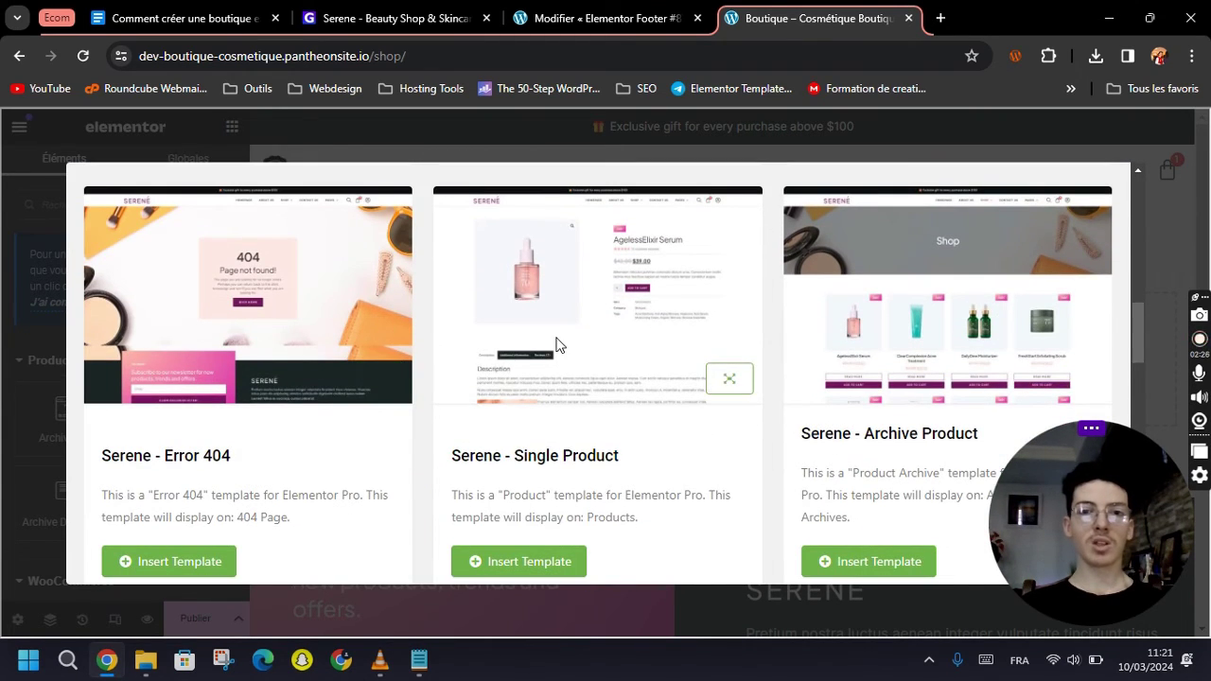
{"action": "left_click", "coordinate": [876, 553]}
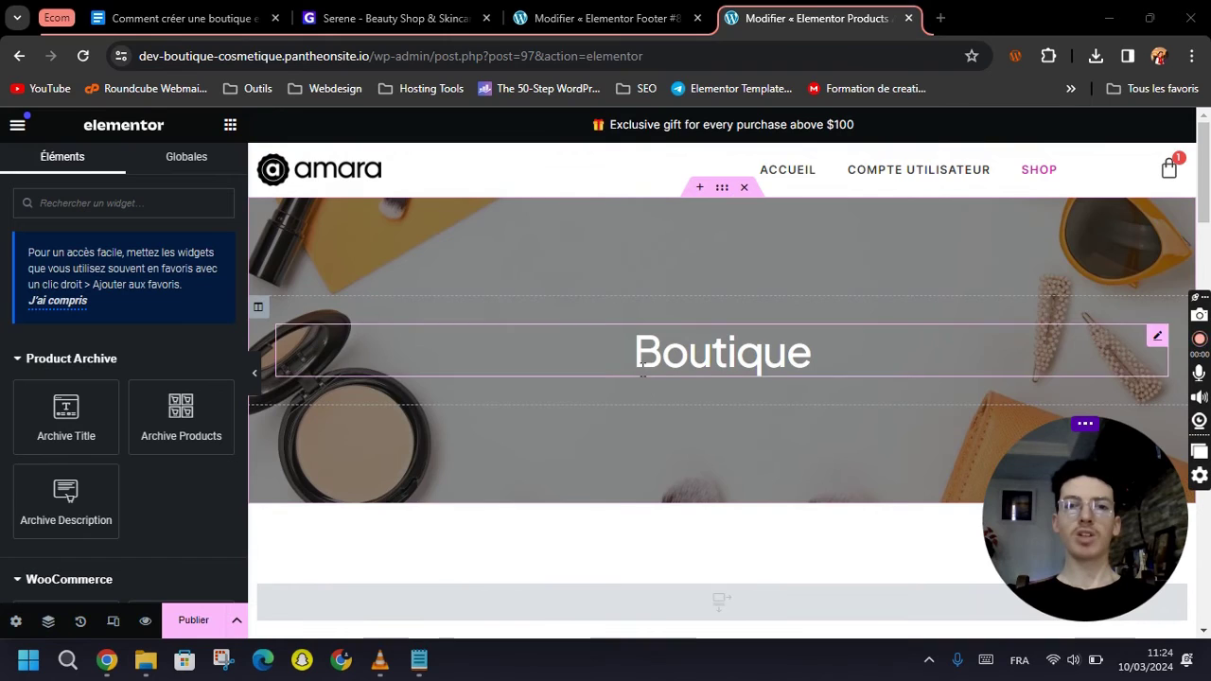
{"action": "scroll", "coordinate": [636, 364], "scroll_direction": "down", "scroll_amount": 5}
{"action": "scroll", "coordinate": [626, 416], "scroll_direction": "down", "scroll_amount": 10}
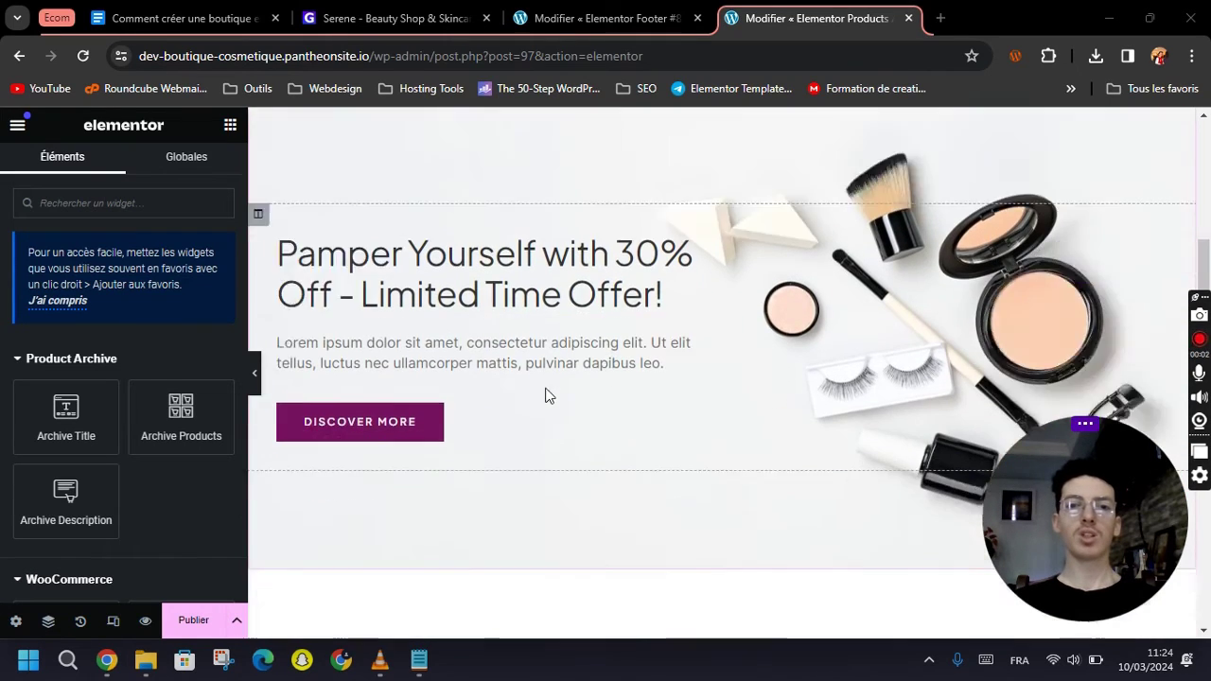
{"action": "scroll", "coordinate": [622, 414], "scroll_direction": "up", "scroll_amount": 14}
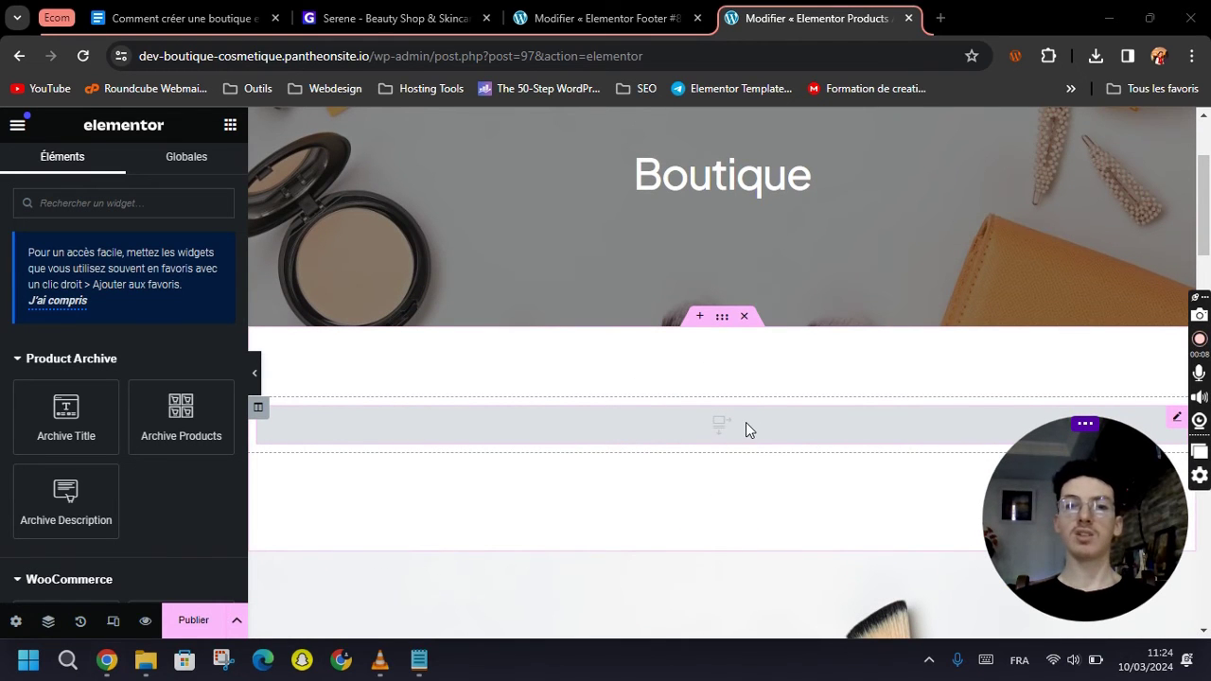
Publish the products archive template with an Include / All Product Archives display condition.
{"action": "left_click", "coordinate": [745, 422]}
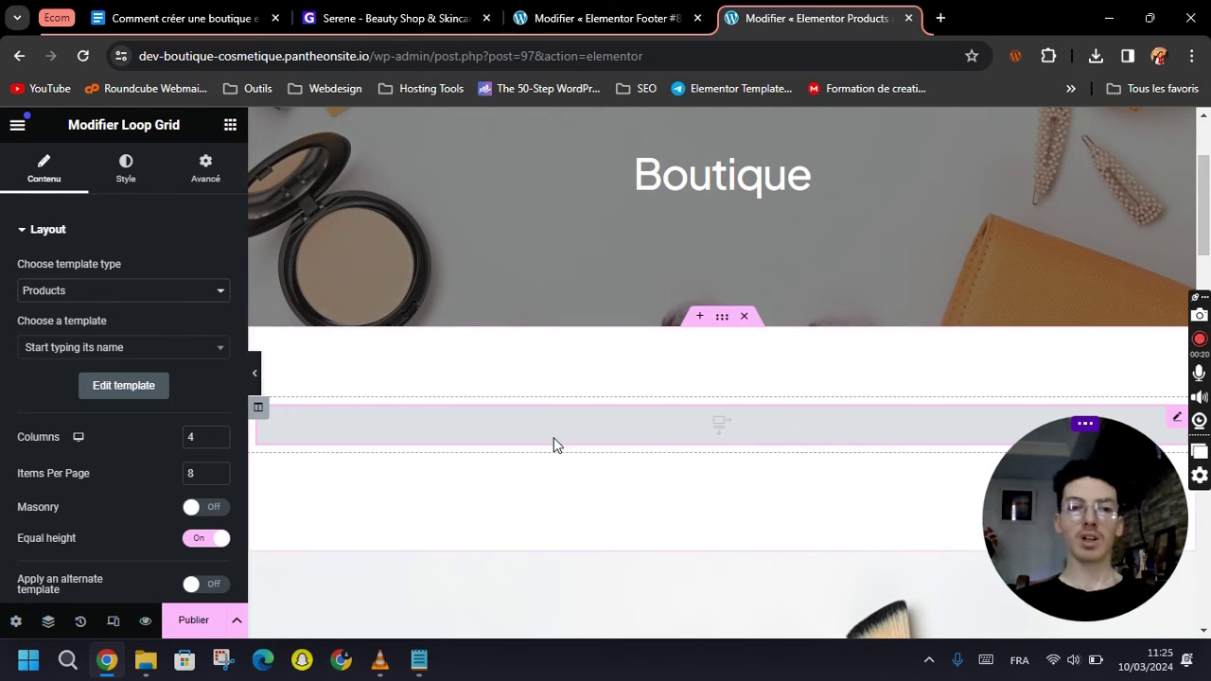
{"action": "left_click", "coordinate": [189, 621]}
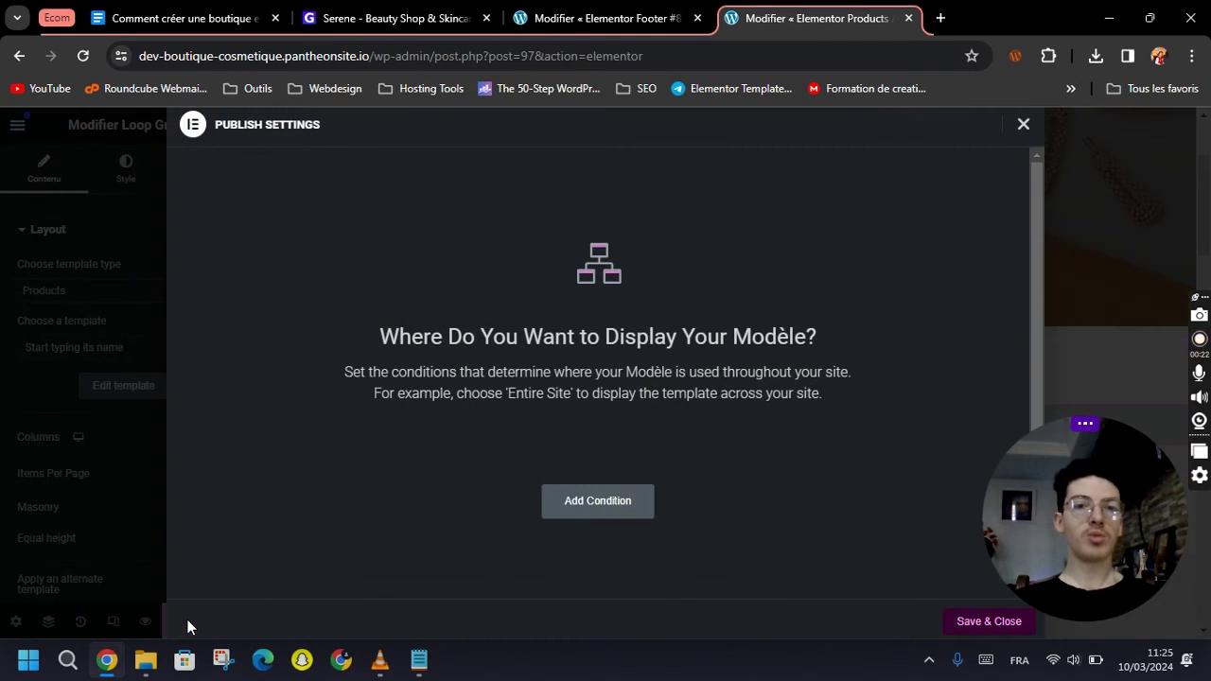
{"action": "left_click", "coordinate": [613, 511]}
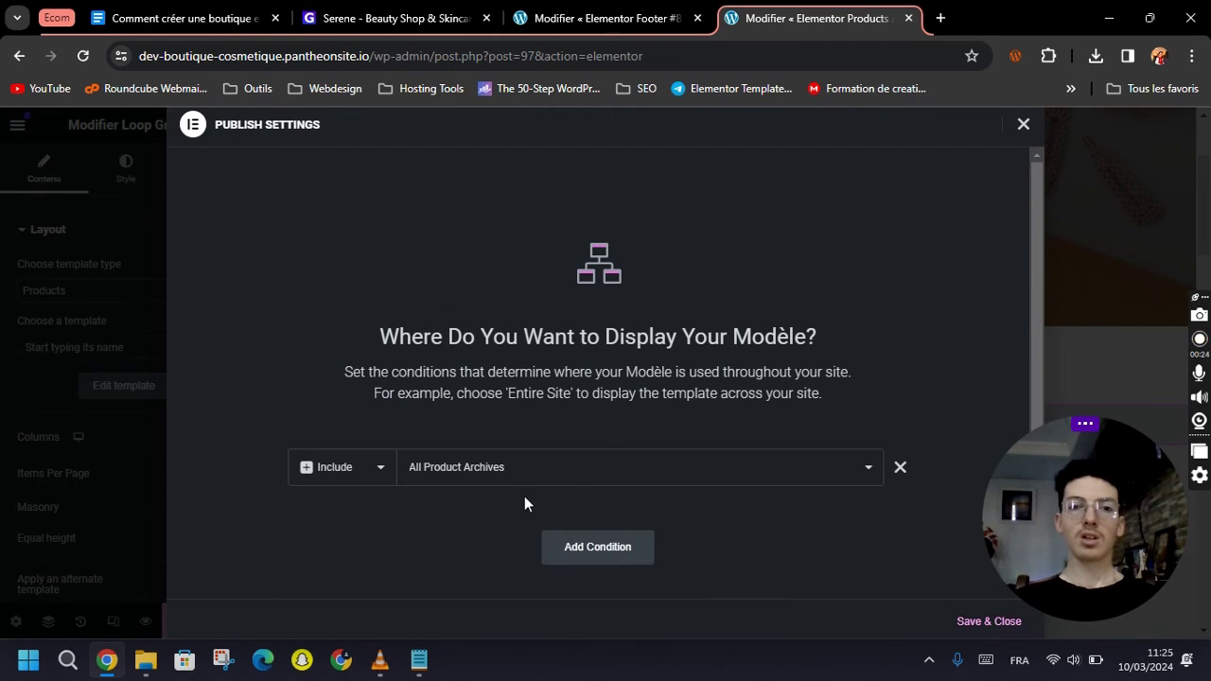
{"action": "left_click", "coordinate": [970, 622]}
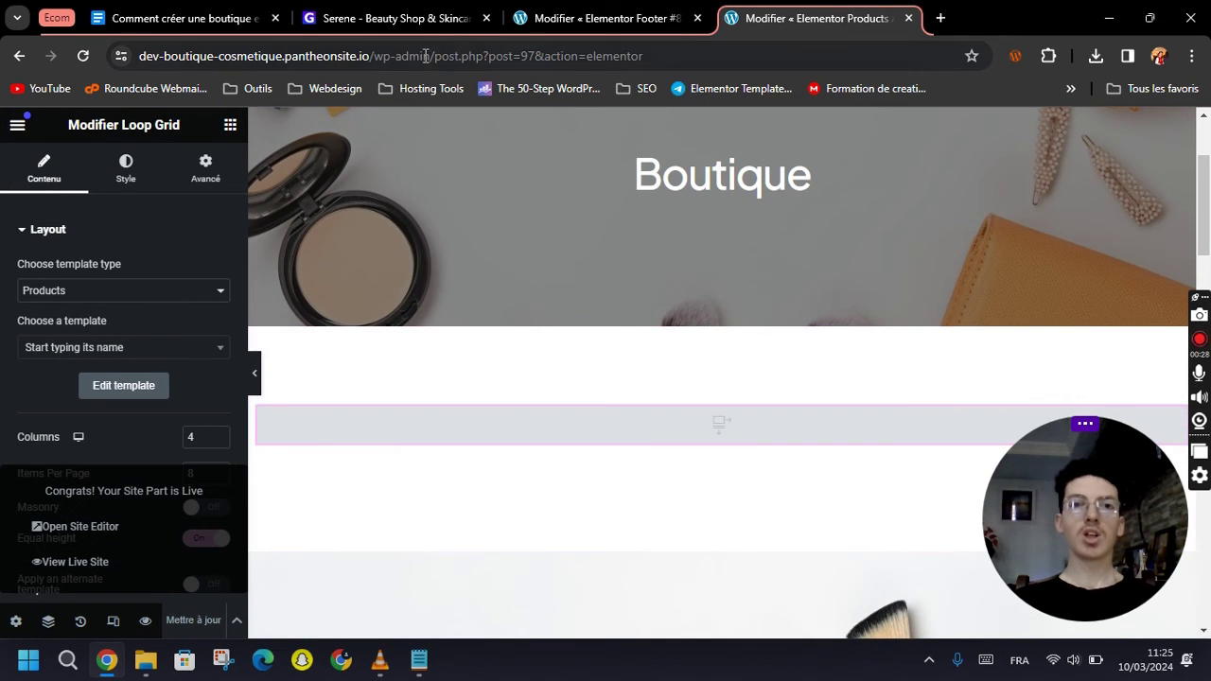
{"action": "left_click", "coordinate": [18, 126]}
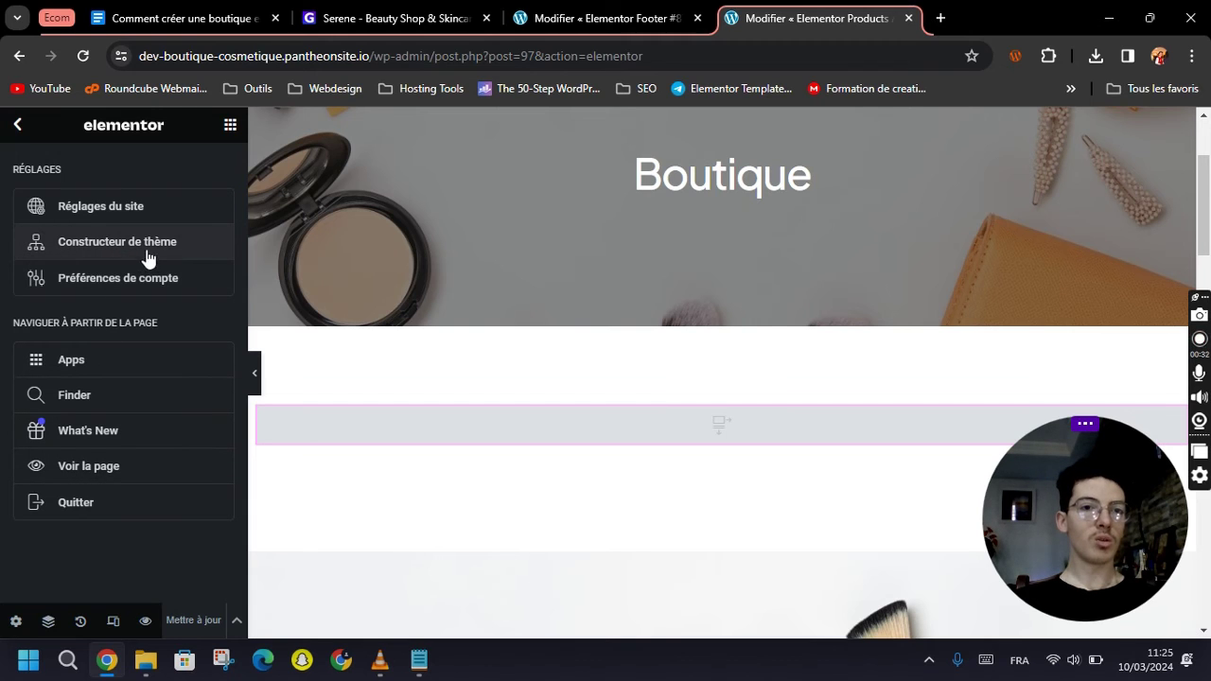
In the Theme Builder, go to Loop Item and start a new loop item template.
{"action": "left_click", "coordinate": [93, 249]}
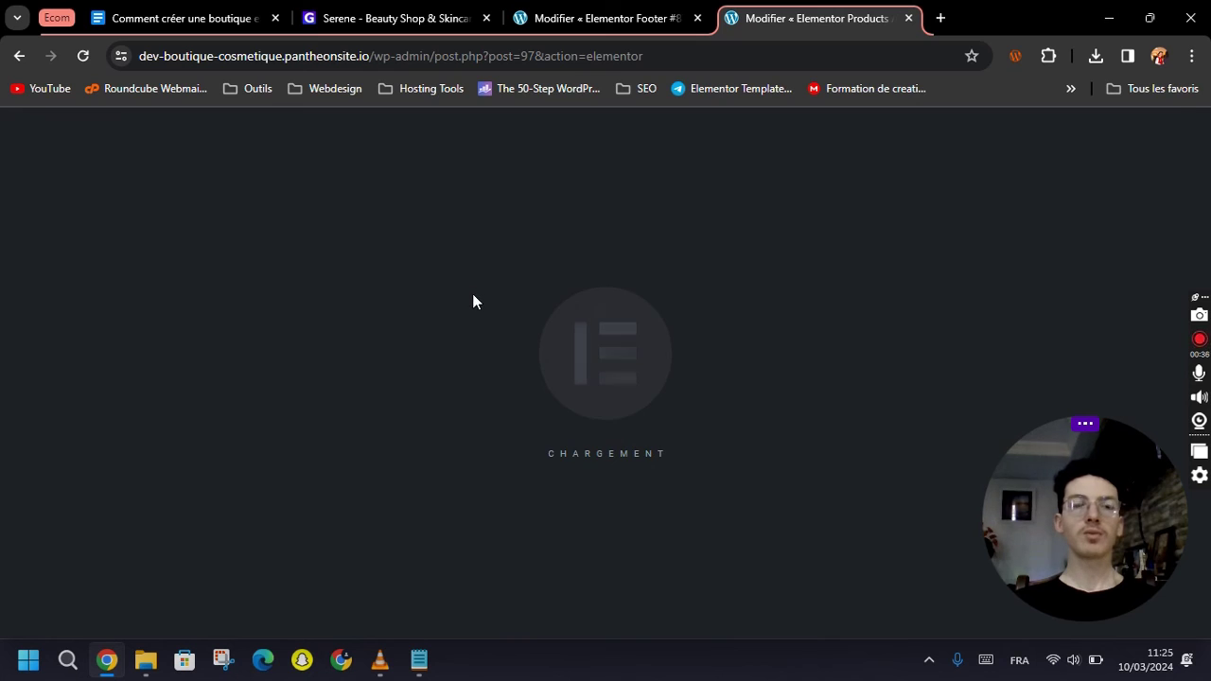
{"action": "scroll", "coordinate": [101, 452], "scroll_direction": "down", "scroll_amount": 1}
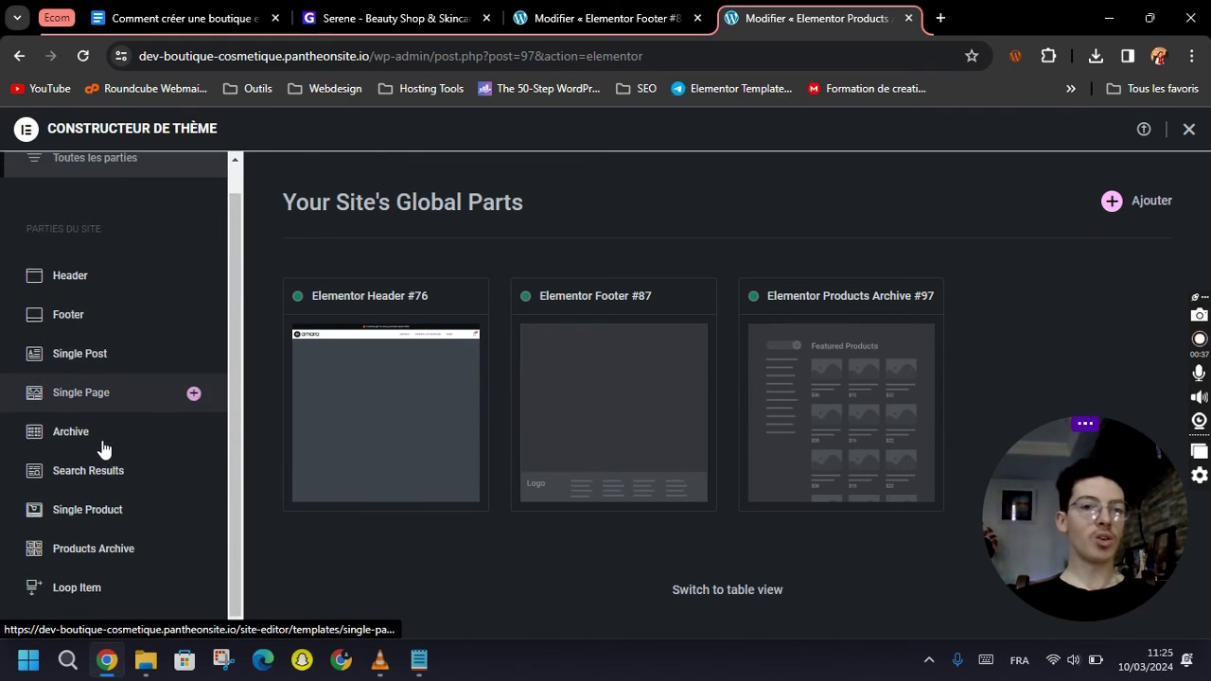
{"action": "left_click", "coordinate": [76, 580]}
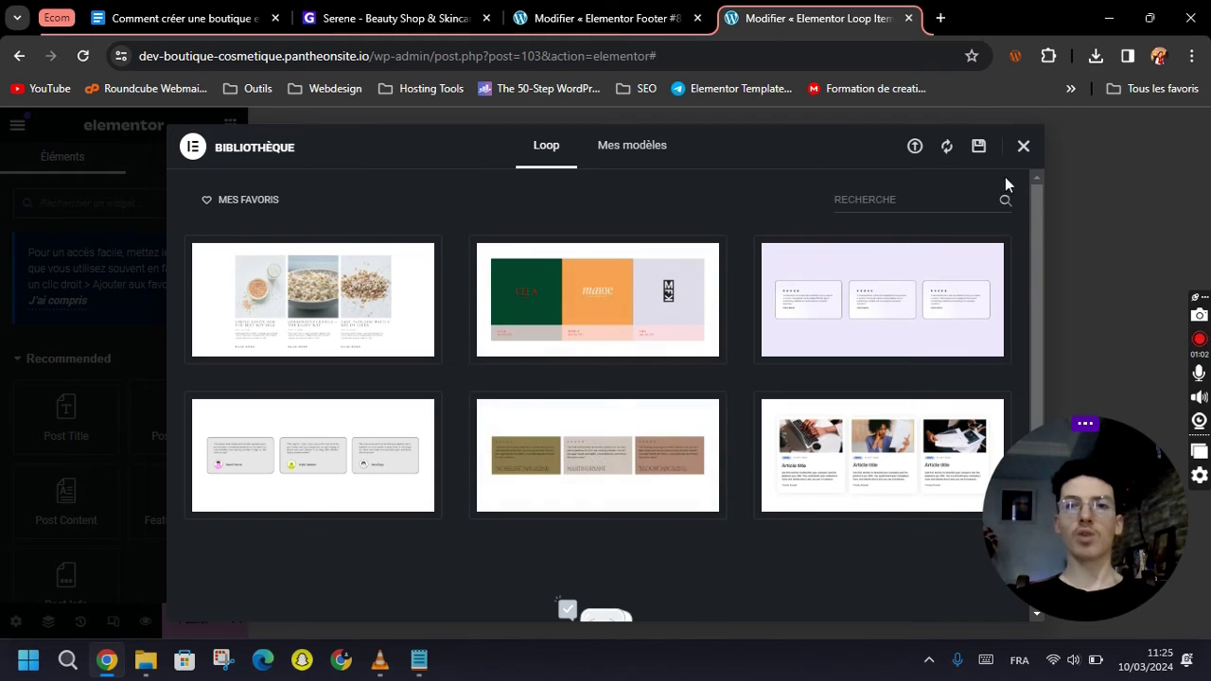
Insert the Serene kit's Loop Product template into the new Loop Item.
{"action": "left_click", "coordinate": [1024, 150]}
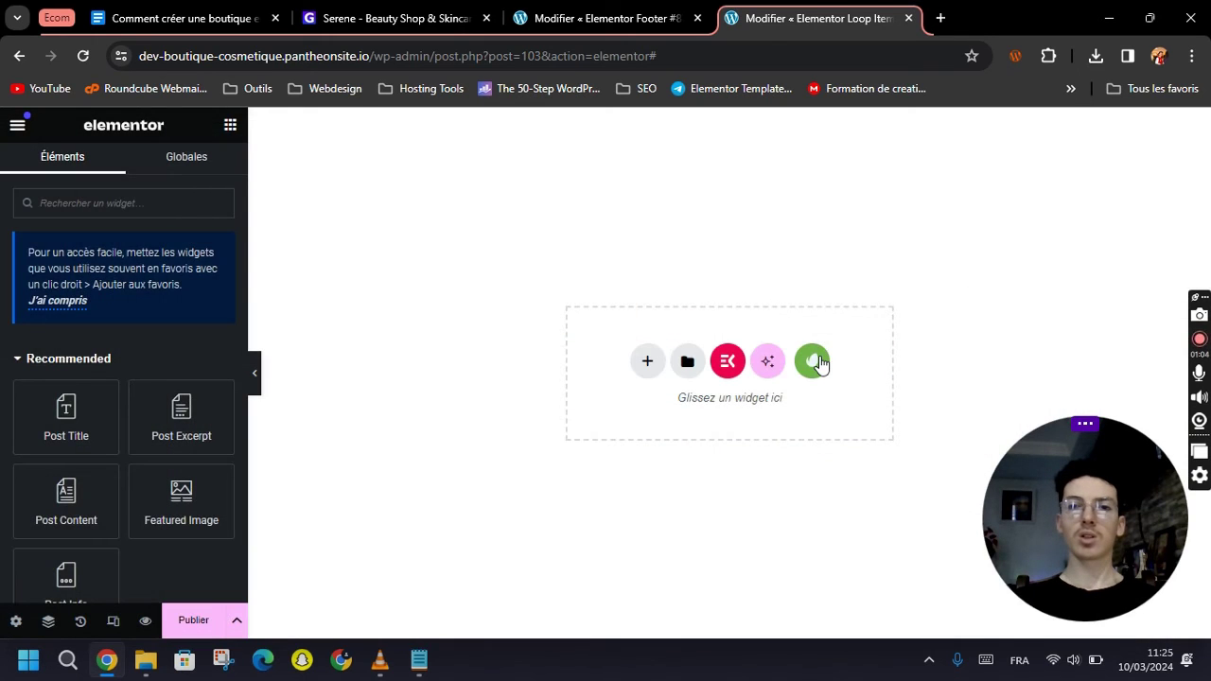
{"action": "left_click", "coordinate": [814, 362]}
{"action": "left_click", "coordinate": [252, 362]}
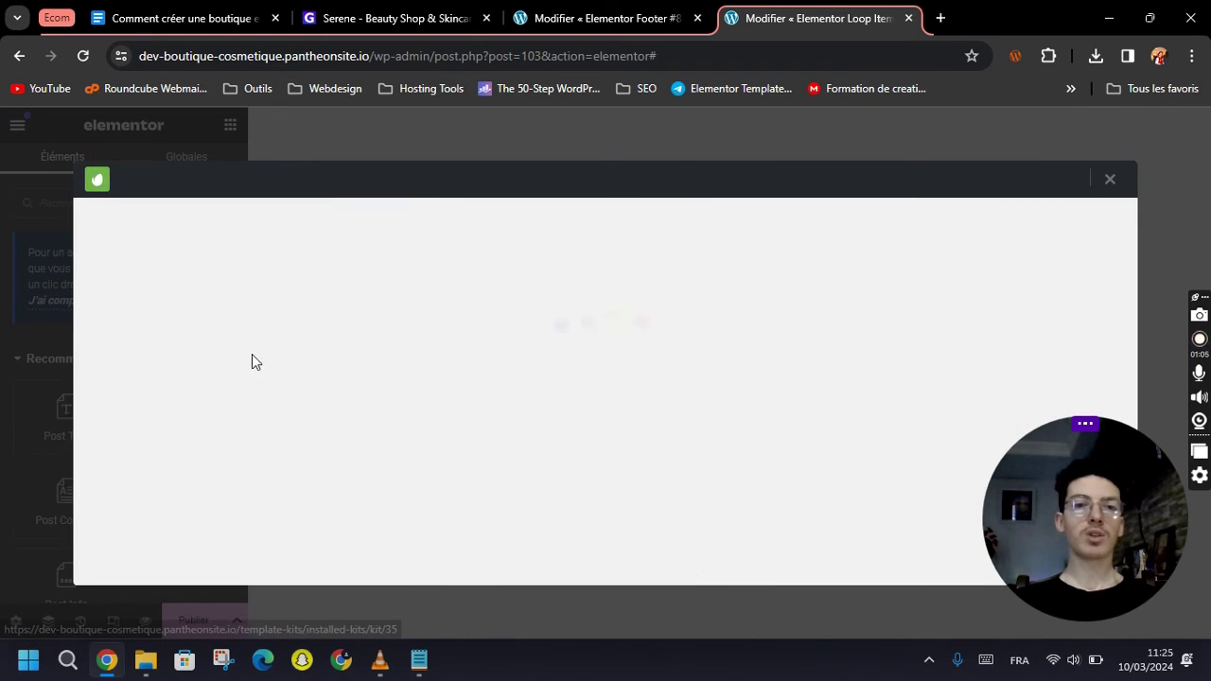
{"action": "scroll", "coordinate": [616, 373], "scroll_direction": "down", "scroll_amount": 1}
{"action": "scroll", "coordinate": [627, 370], "scroll_direction": "up", "scroll_amount": 1}
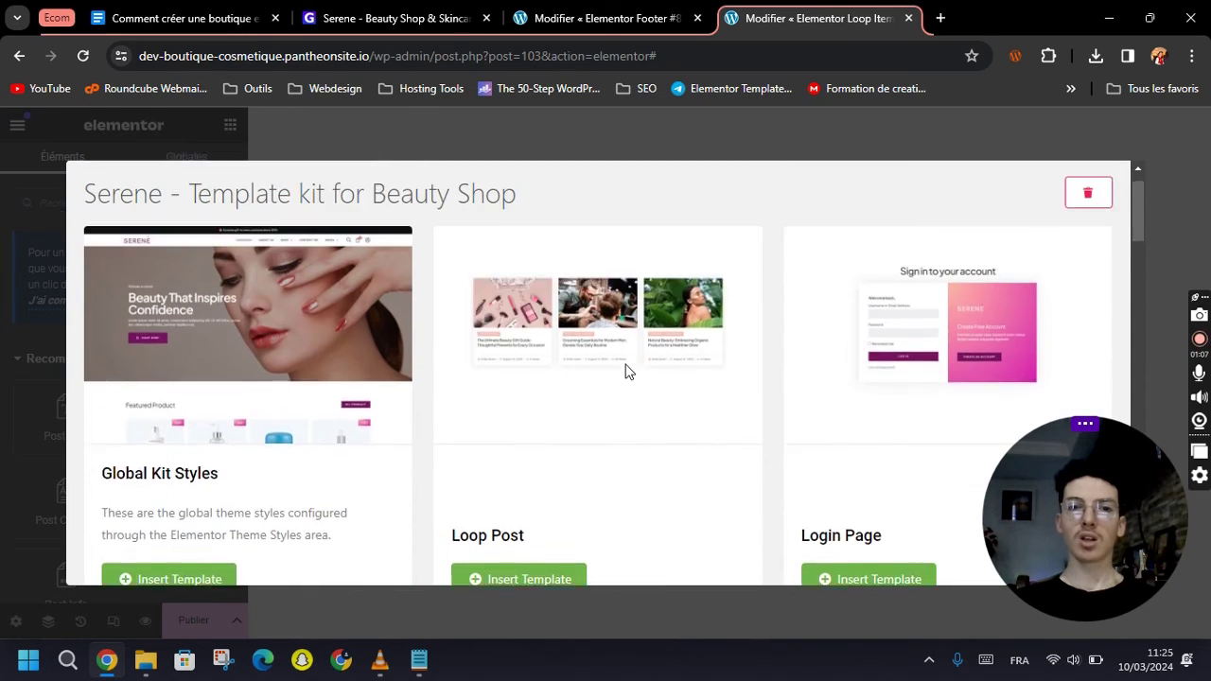
{"action": "scroll", "coordinate": [511, 463], "scroll_direction": "down", "scroll_amount": 1}
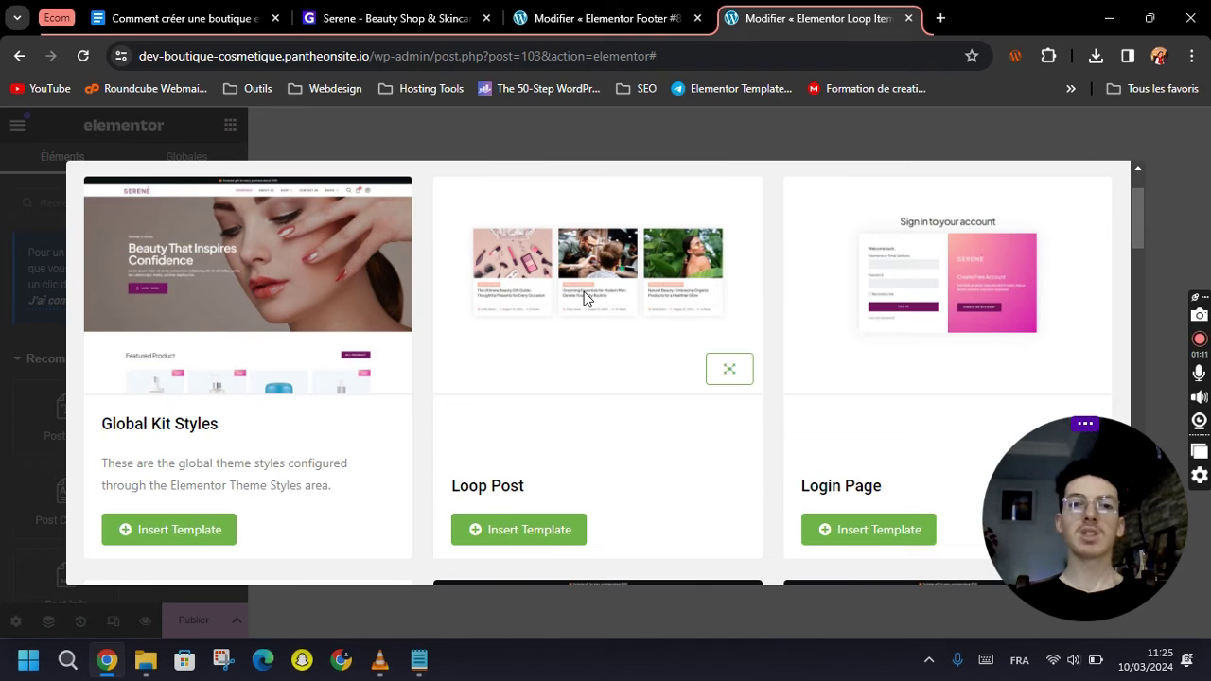
{"action": "scroll", "coordinate": [605, 301], "scroll_direction": "down", "scroll_amount": 5}
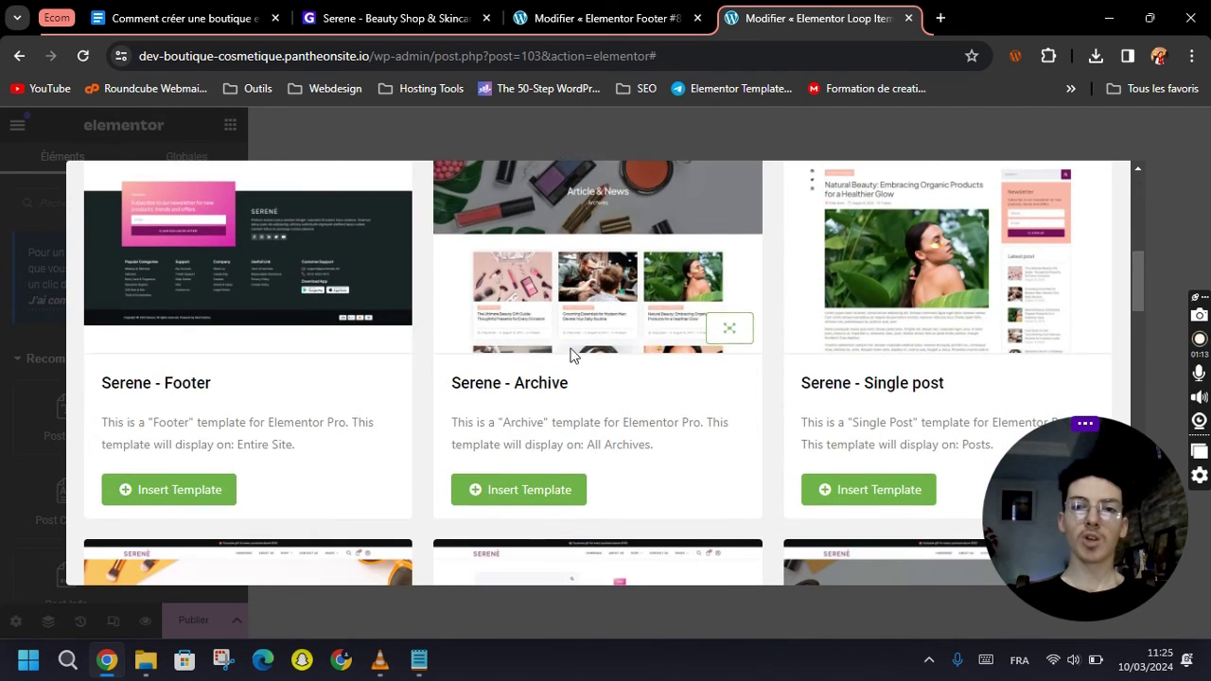
{"action": "scroll", "coordinate": [629, 321], "scroll_direction": "down", "scroll_amount": 4}
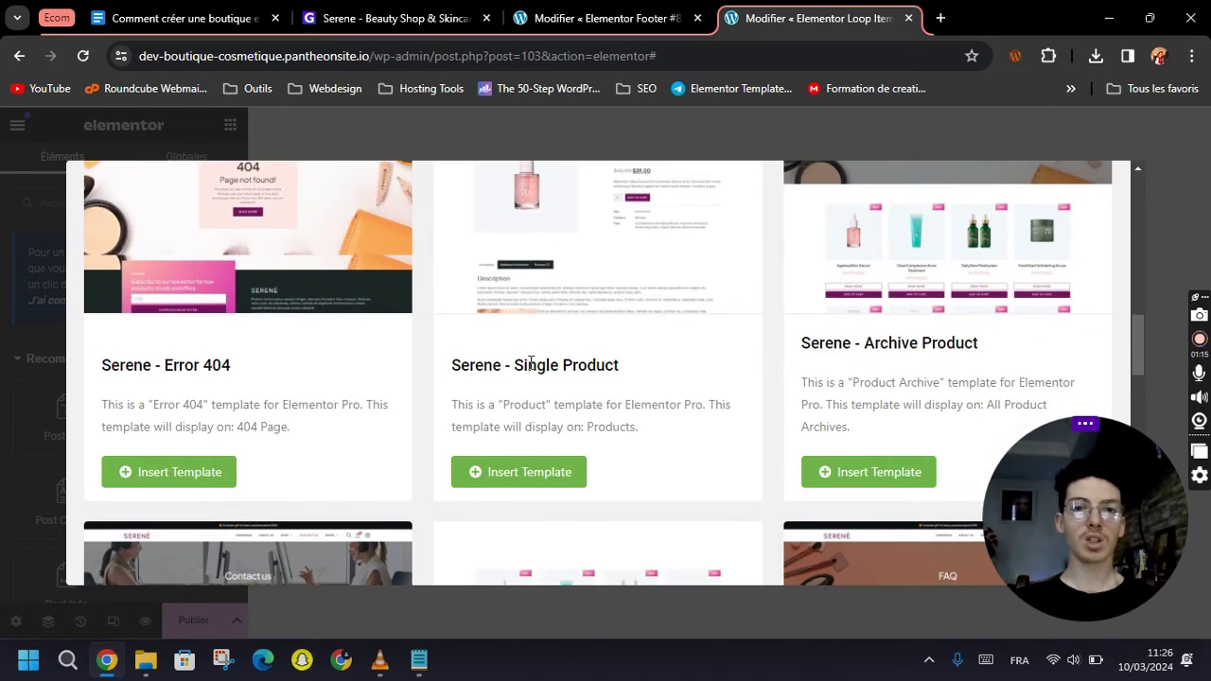
{"action": "scroll", "coordinate": [530, 364], "scroll_direction": "up", "scroll_amount": 4}
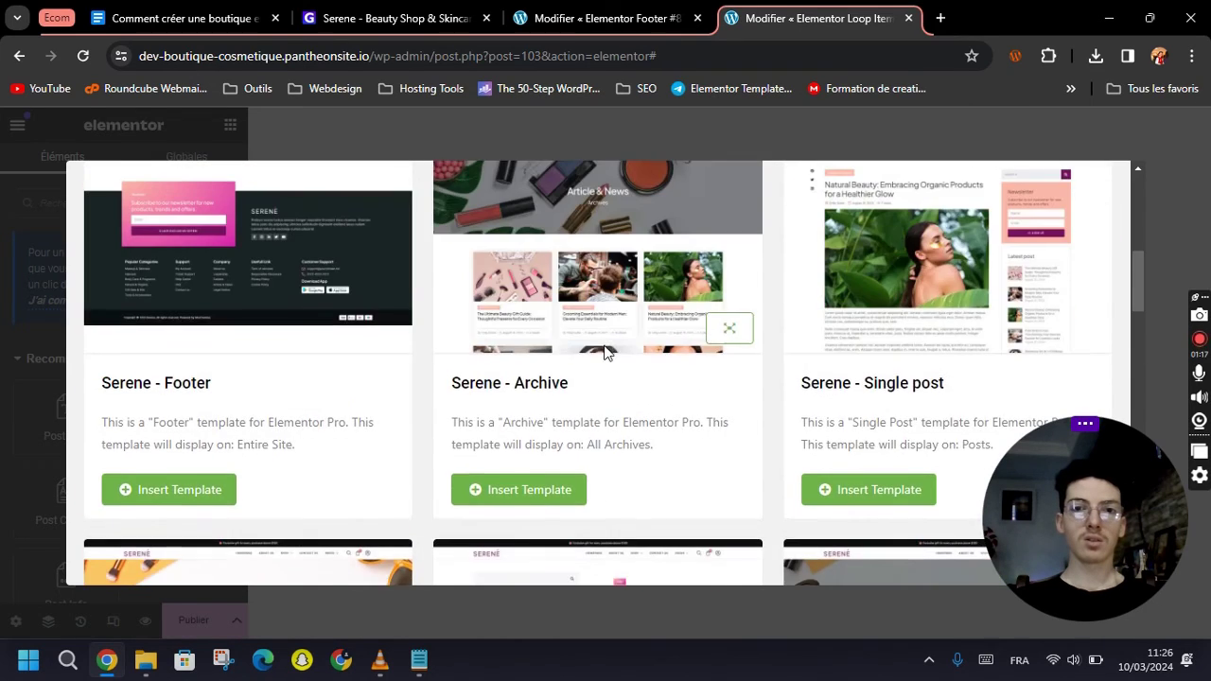
{"action": "scroll", "coordinate": [605, 352], "scroll_direction": "up", "scroll_amount": 3}
{"action": "scroll", "coordinate": [606, 352], "scroll_direction": "down", "scroll_amount": 1}
{"action": "scroll", "coordinate": [614, 356], "scroll_direction": "up", "scroll_amount": 3}
{"action": "scroll", "coordinate": [615, 359], "scroll_direction": "down", "scroll_amount": 5}
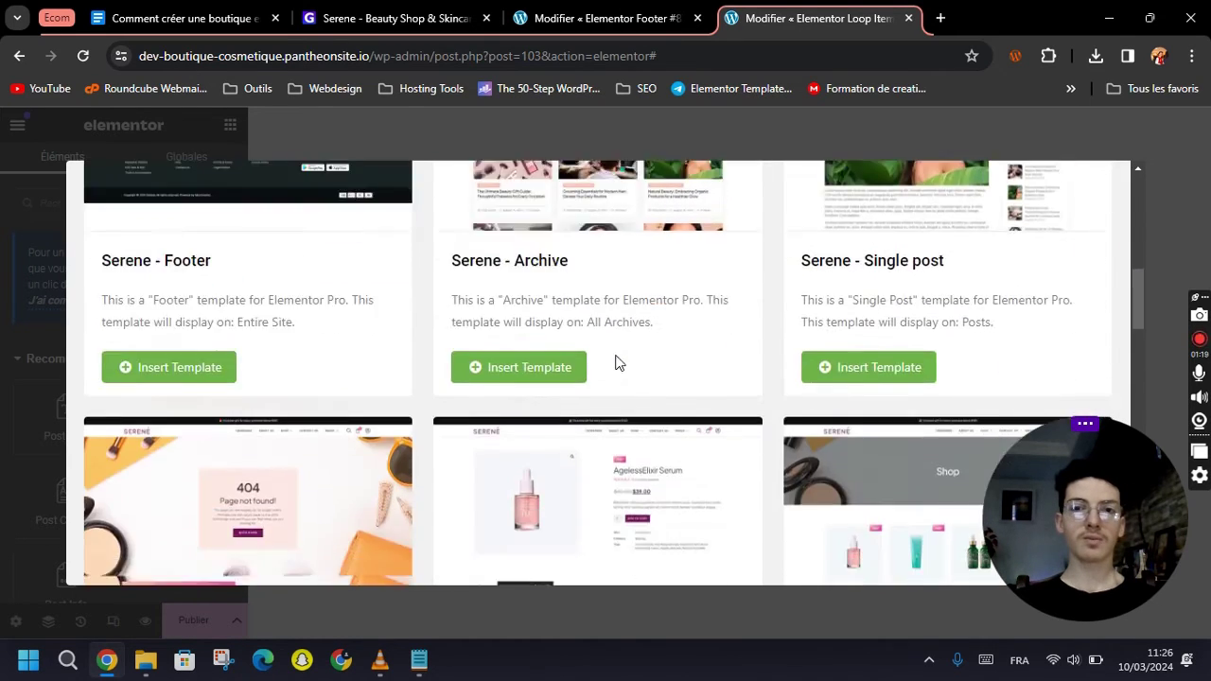
{"action": "scroll", "coordinate": [615, 362], "scroll_direction": "down", "scroll_amount": 9}
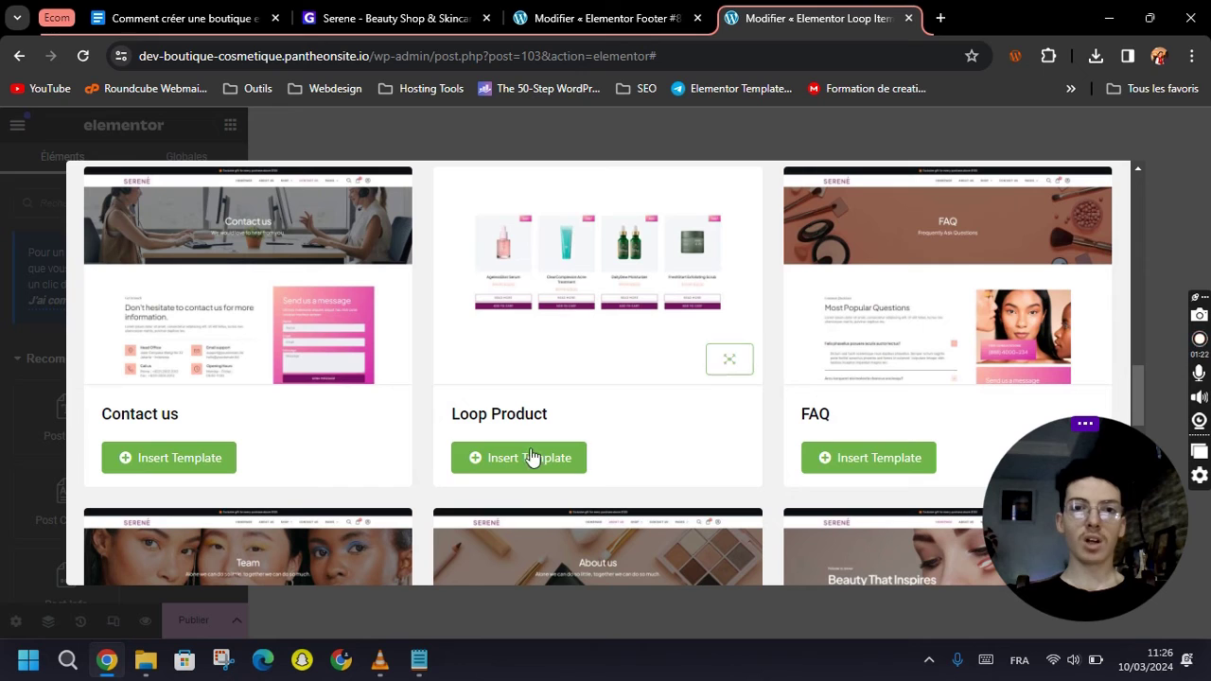
{"action": "left_click", "coordinate": [533, 458]}
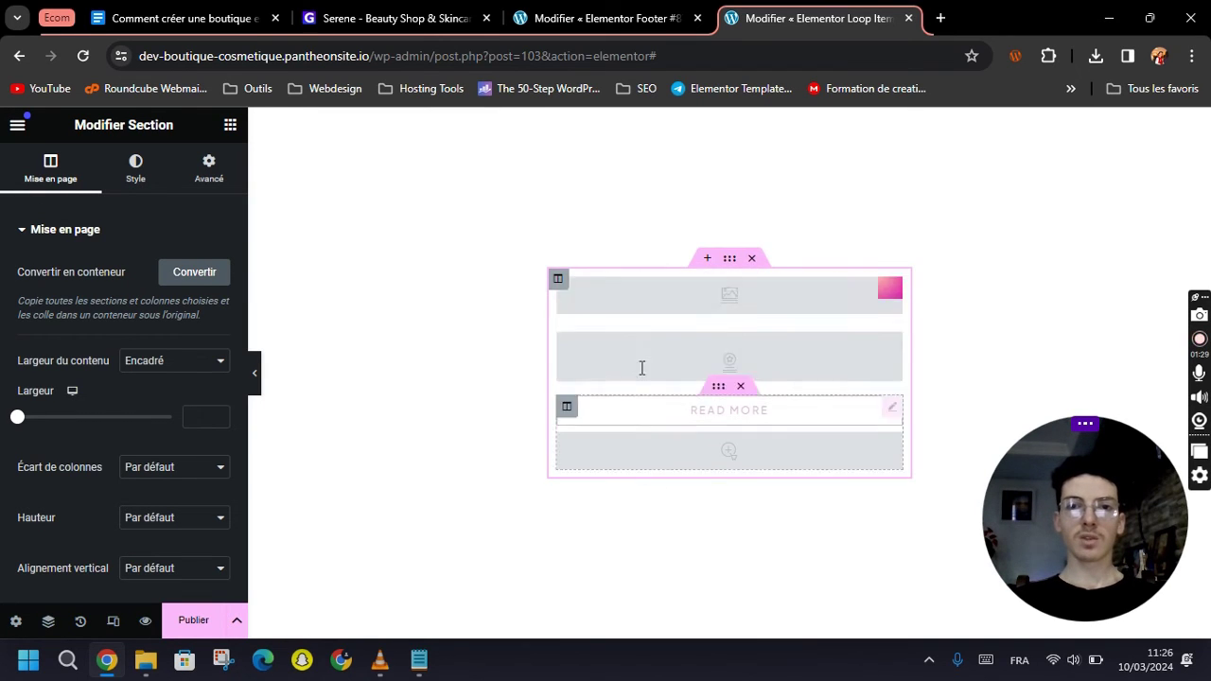
Change the loop item's READ MORE button text to 'Voir Plus'.
{"action": "left_click", "coordinate": [854, 421]}
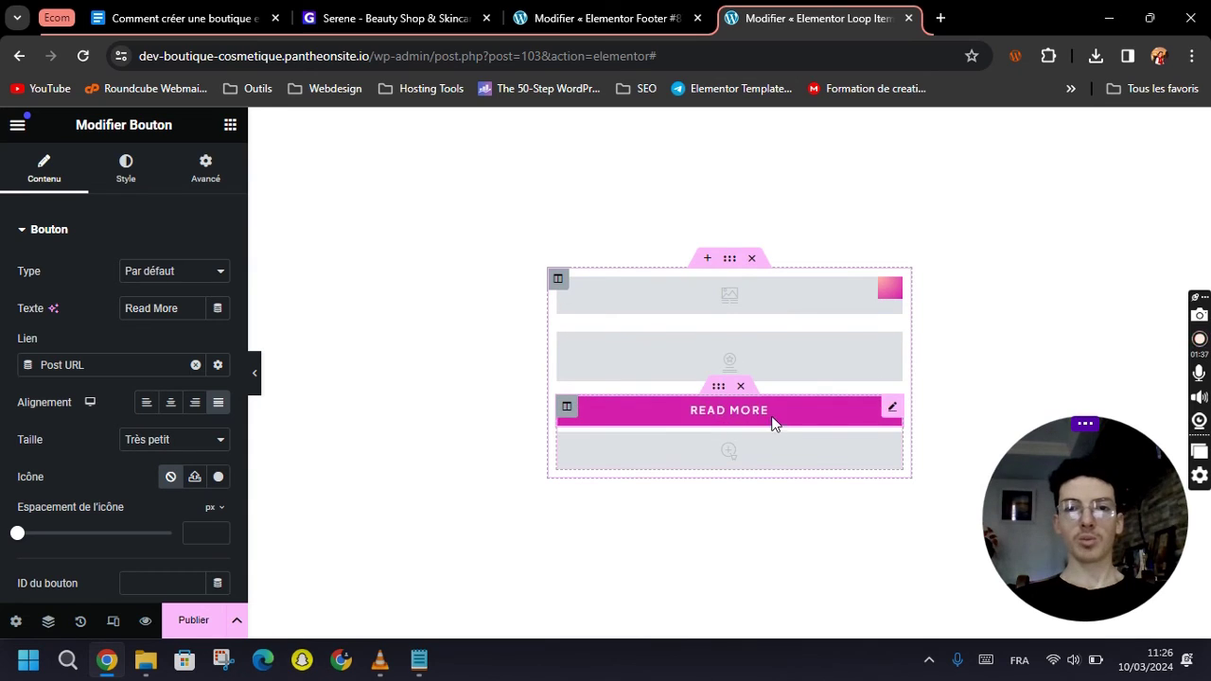
{"action": "triple_click", "coordinate": [147, 306]}
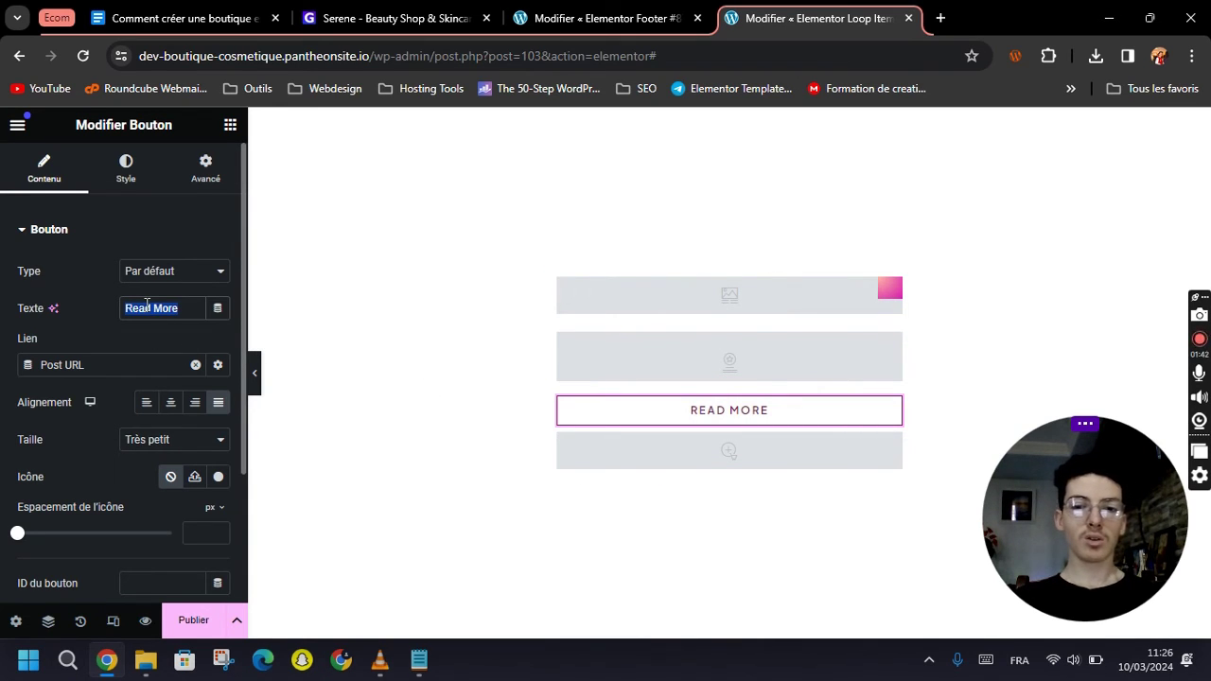
{"action": "type", "text": "Voir Plus"}
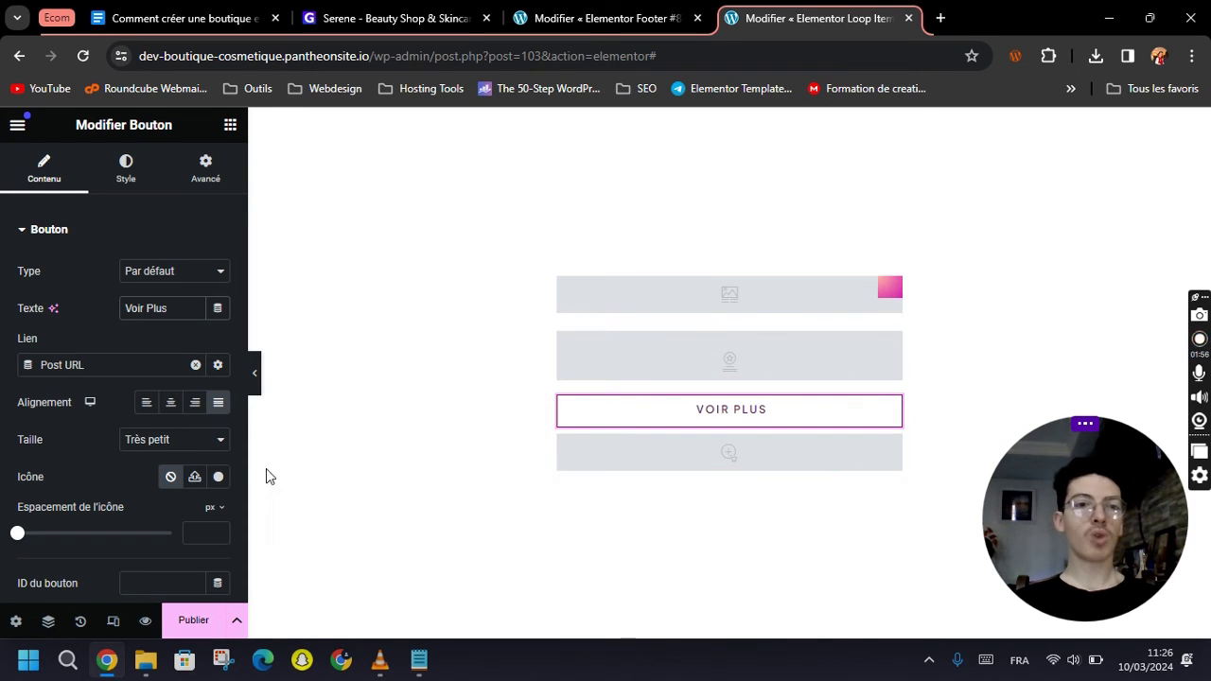
Preview the Loop Item with the Lolita Lempicka Mon Premier Parfum EDP 100ml product, then publish it.
{"action": "left_click", "coordinate": [16, 623]}
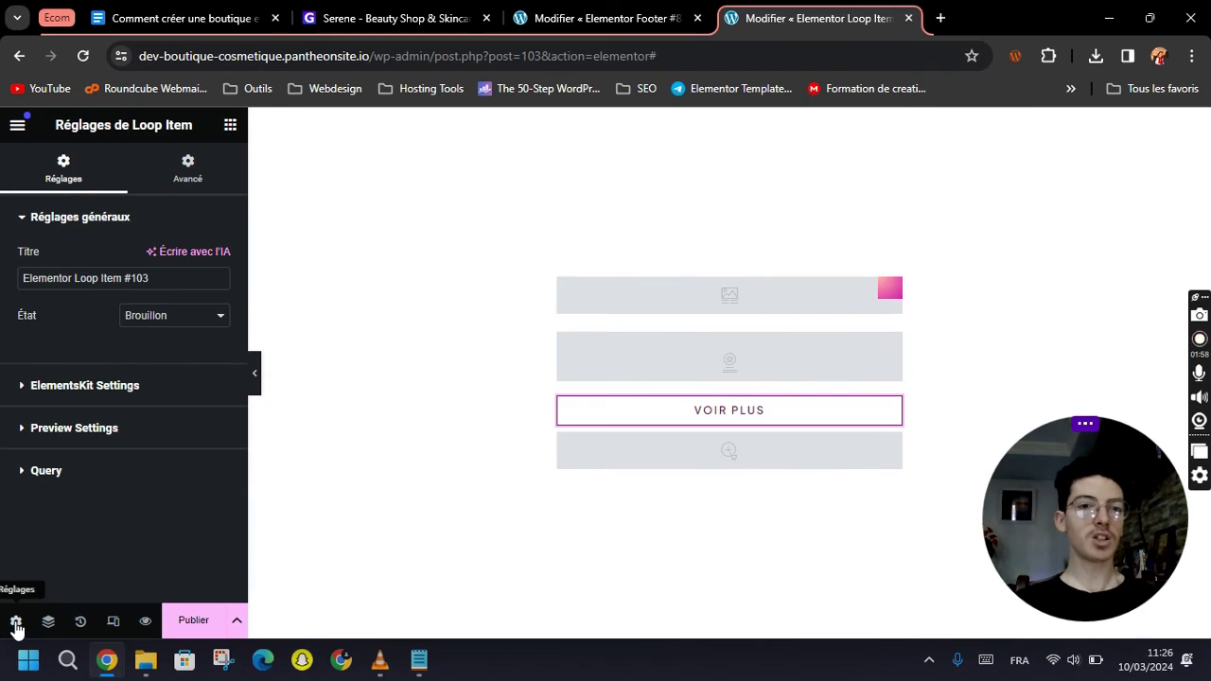
{"action": "left_click", "coordinate": [67, 429]}
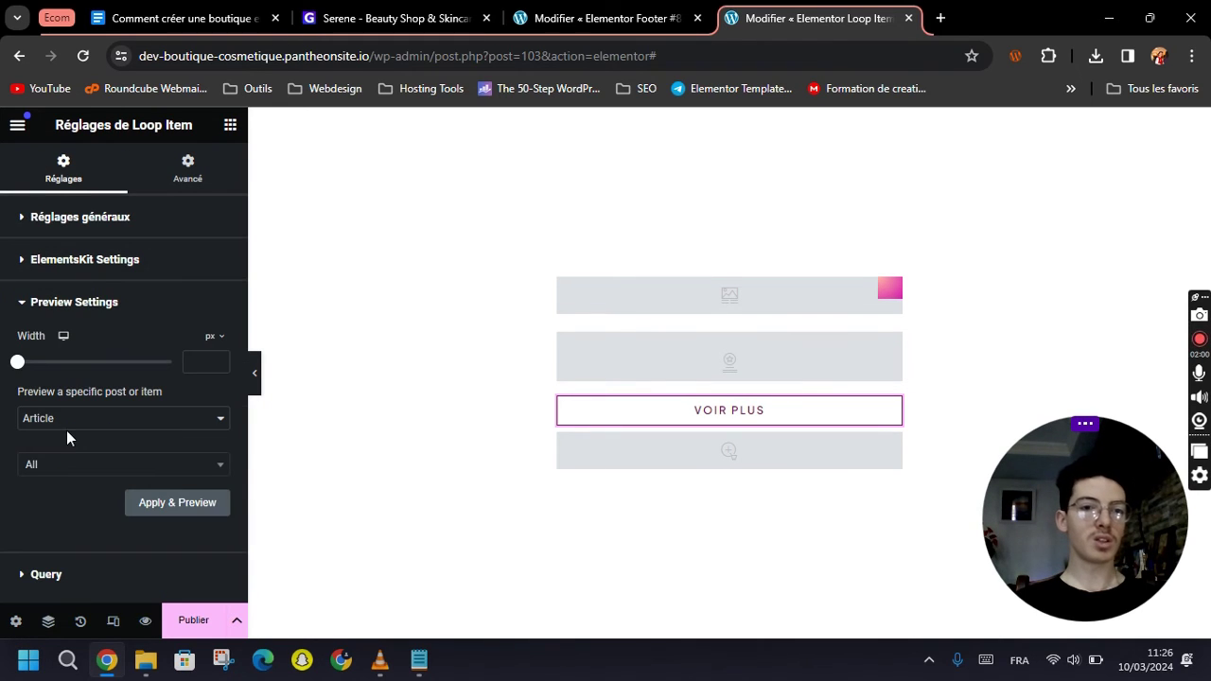
{"action": "left_click", "coordinate": [46, 428]}
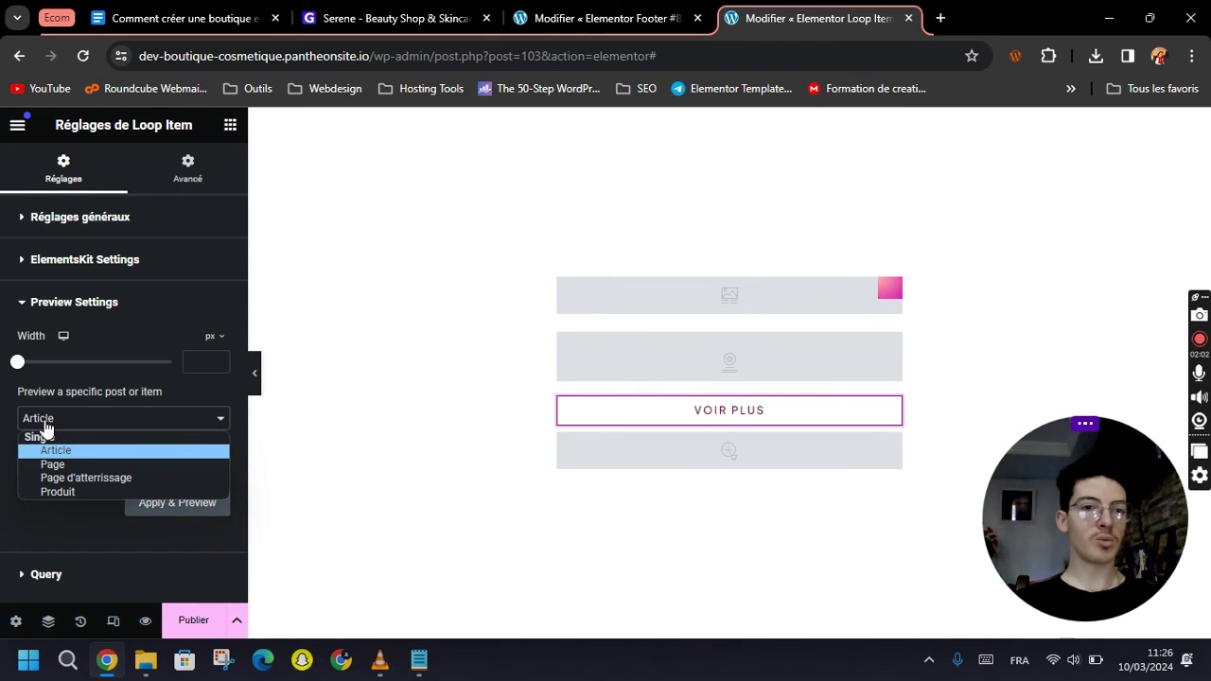
{"action": "left_click", "coordinate": [63, 492]}
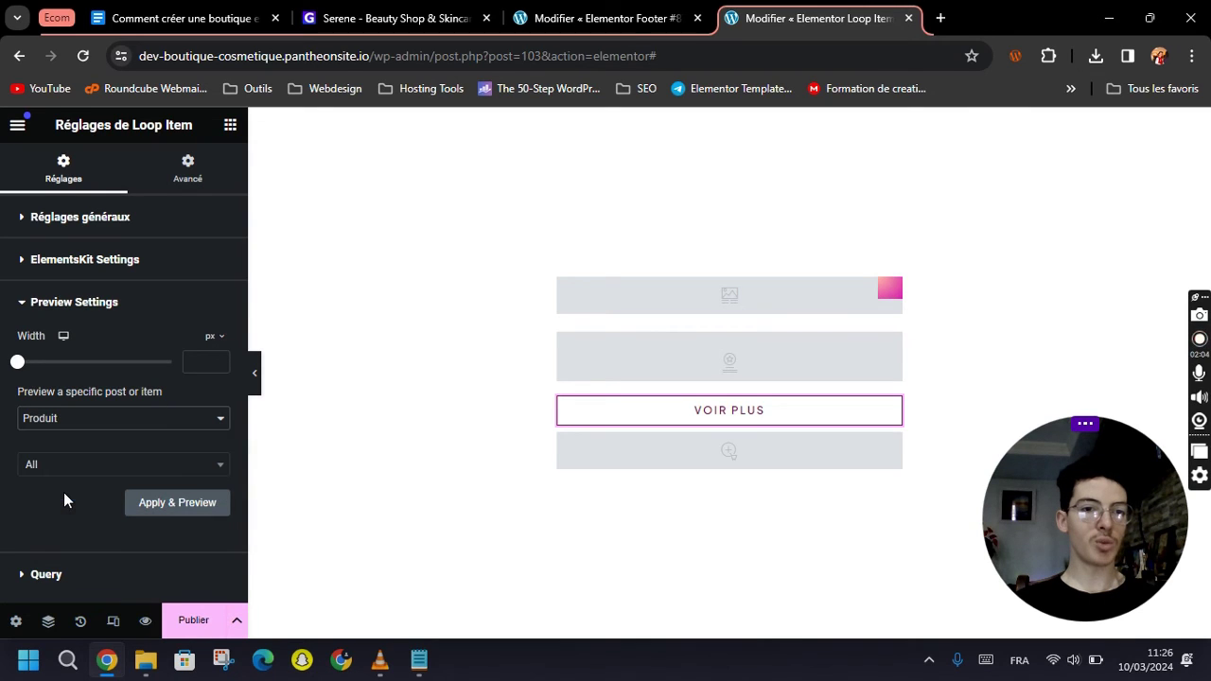
{"action": "left_click", "coordinate": [52, 470]}
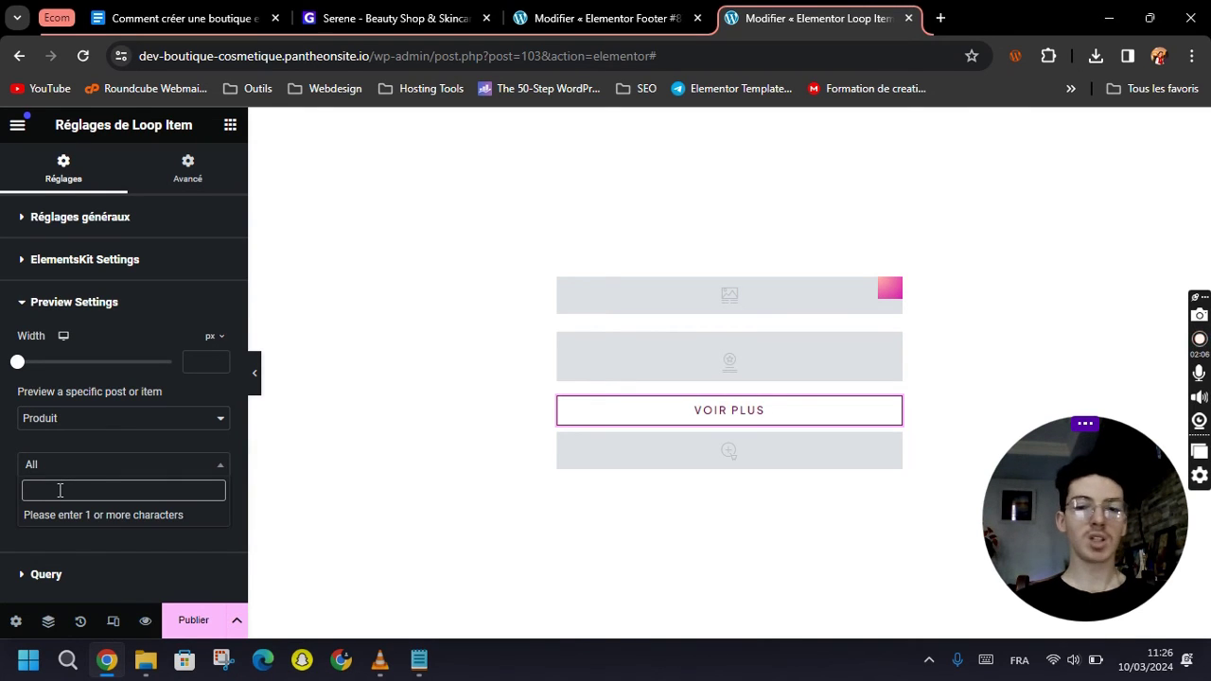
{"action": "type", "text": "l"}
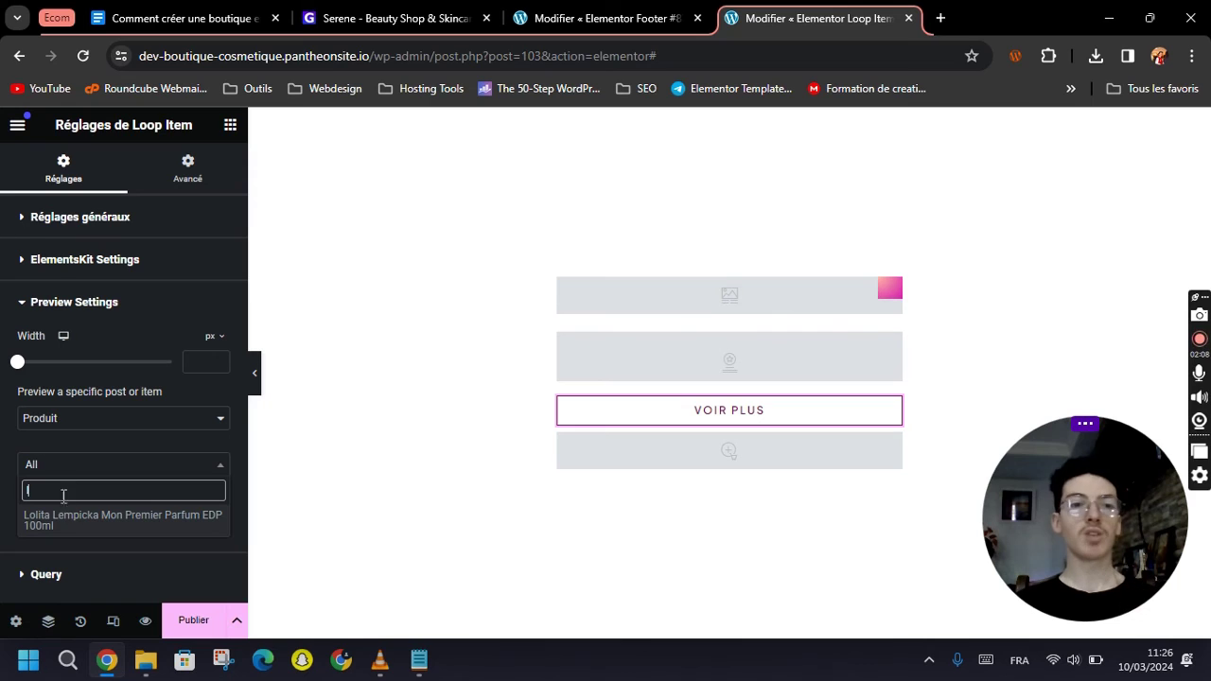
{"action": "left_click", "coordinate": [72, 517]}
{"action": "left_click", "coordinate": [182, 509]}
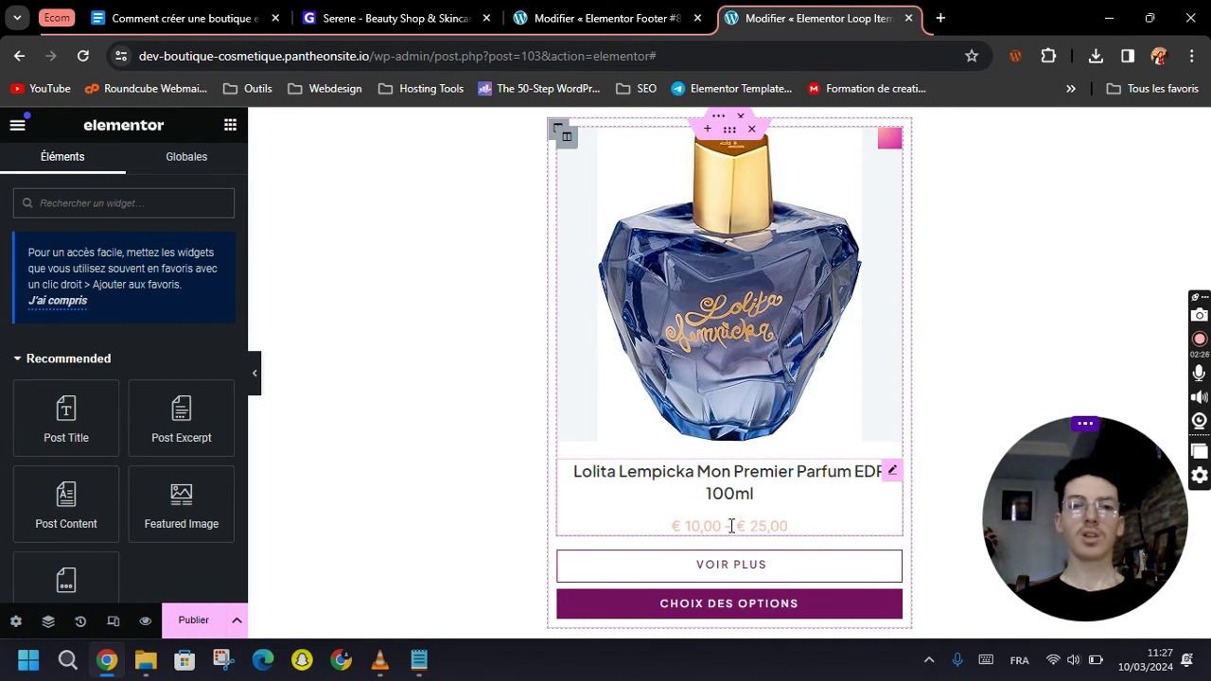
{"action": "left_click", "coordinate": [183, 632]}
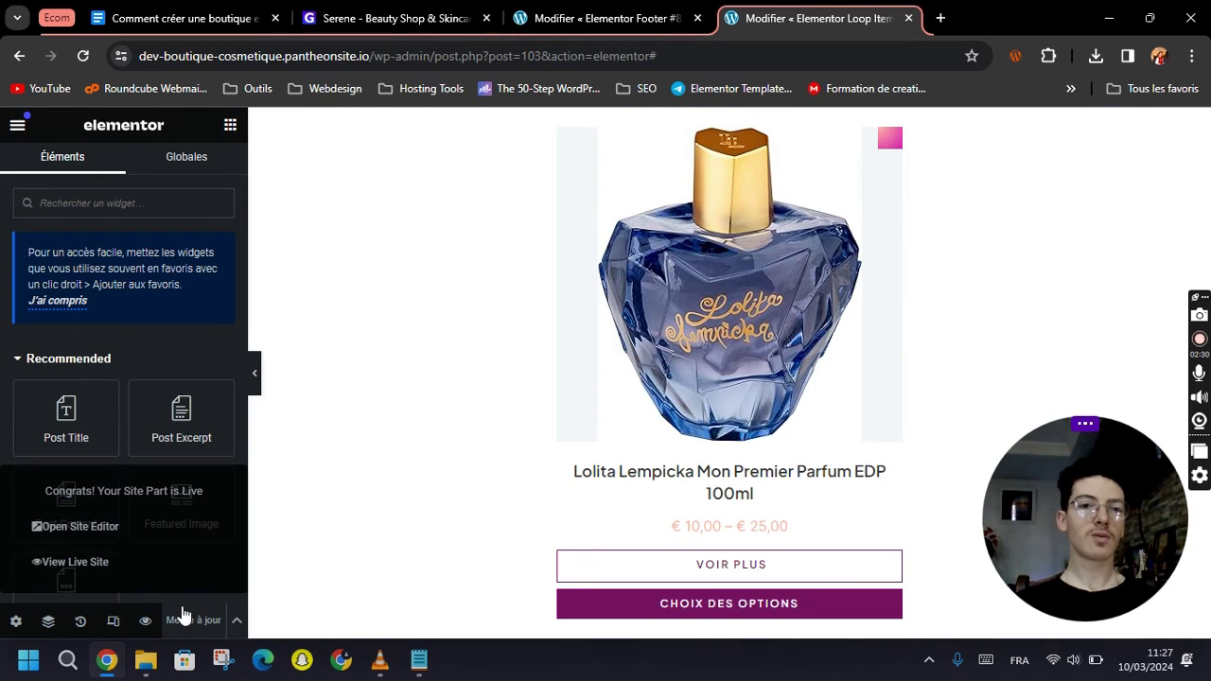
Close the footer editor tab and load the site's home page by trimming the URL.
{"action": "left_click", "coordinate": [605, 18]}
{"action": "left_click", "coordinate": [813, 21]}
{"action": "left_click", "coordinate": [697, 18]}
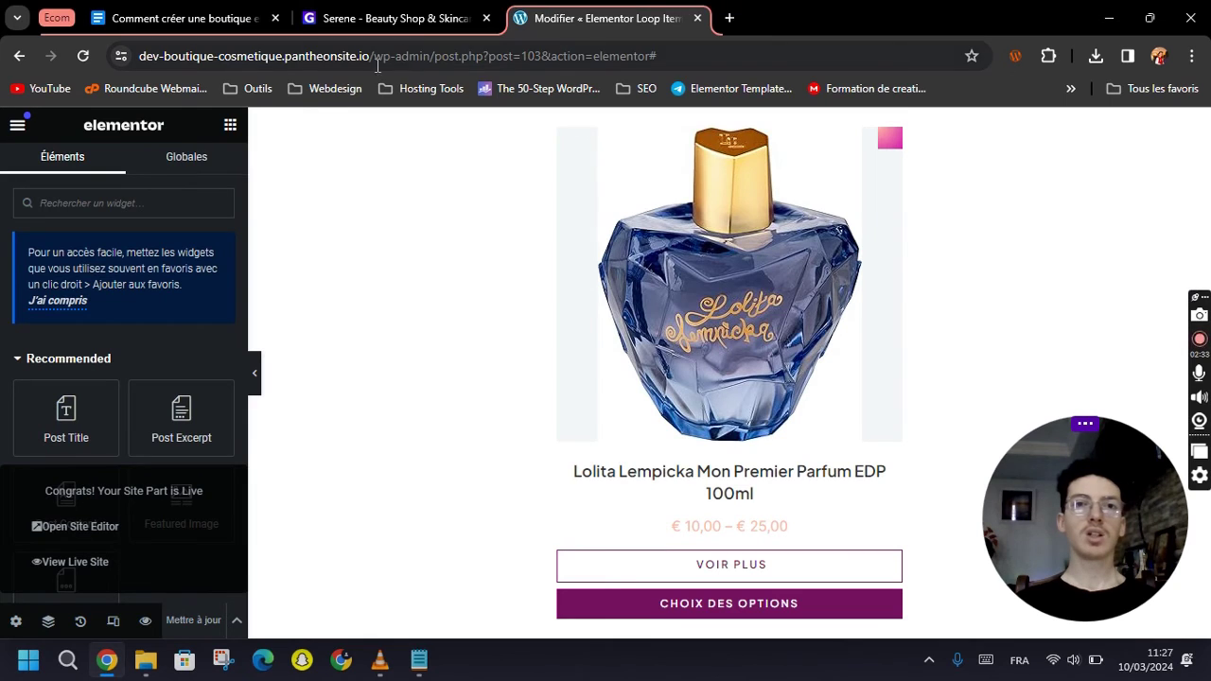
{"action": "left_click_drag", "start_coordinate": [381, 57], "coordinate": [739, 57]}
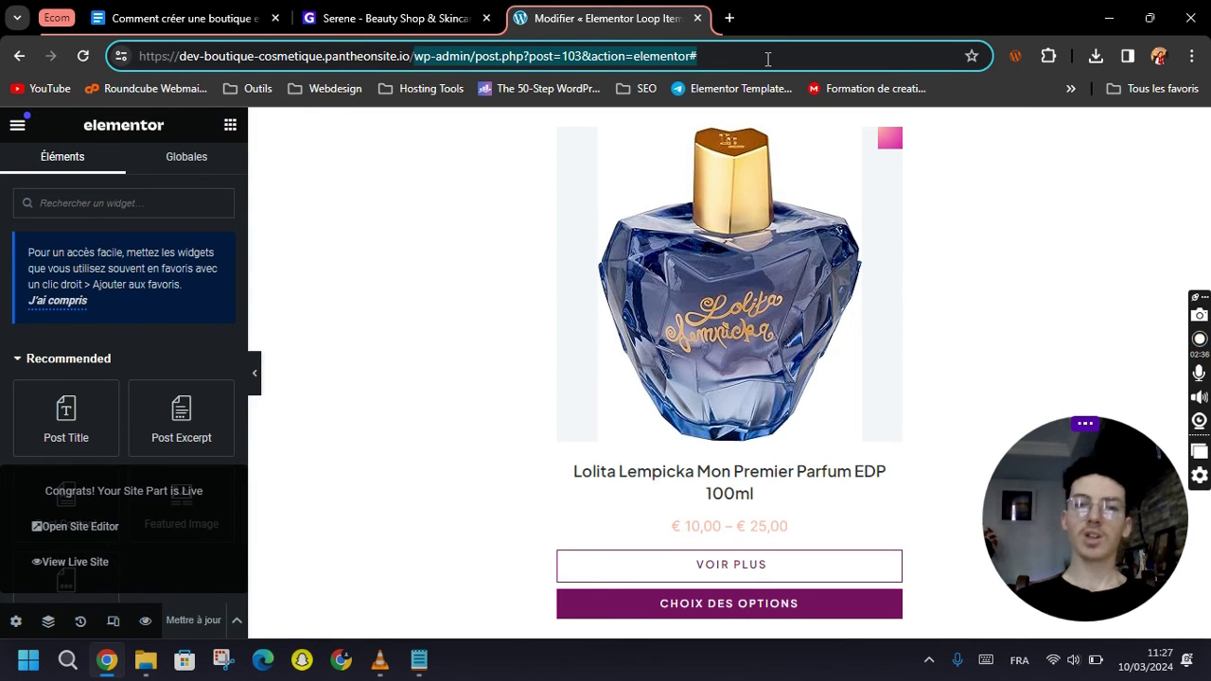
{"action": "key", "text": "BackSpace"}
{"action": "key", "text": "Return"}
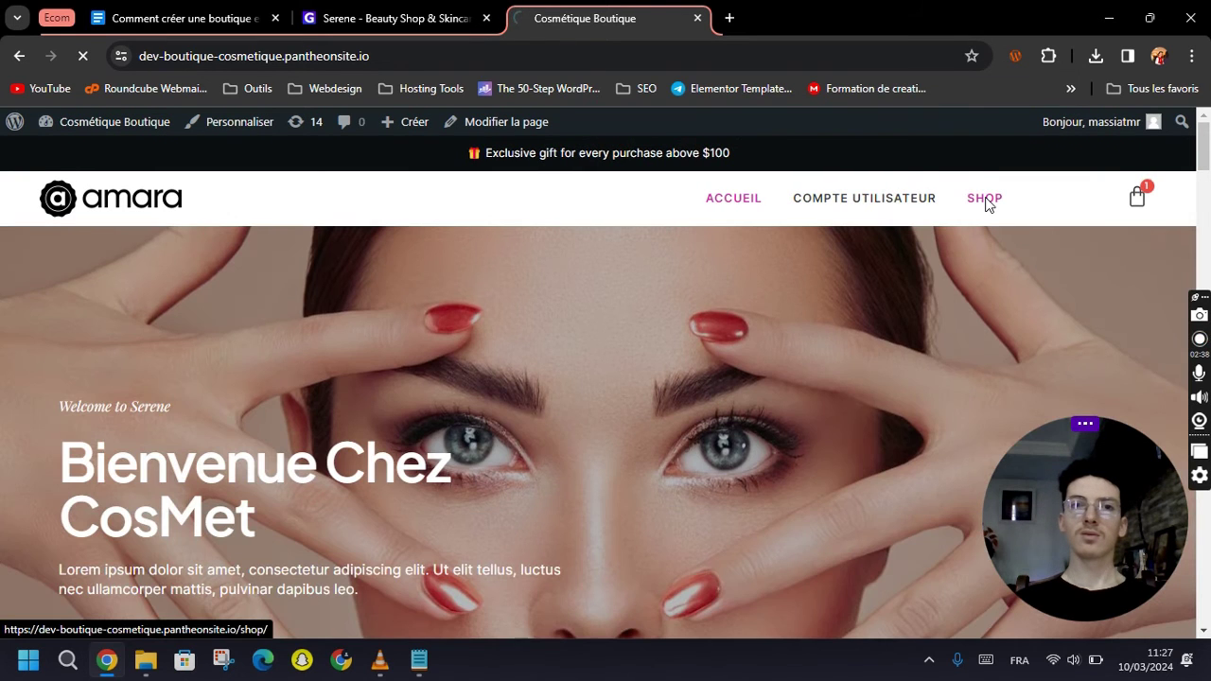
Open the SHOP page and look over the Boutique storefront.
{"action": "left_click", "coordinate": [985, 200]}
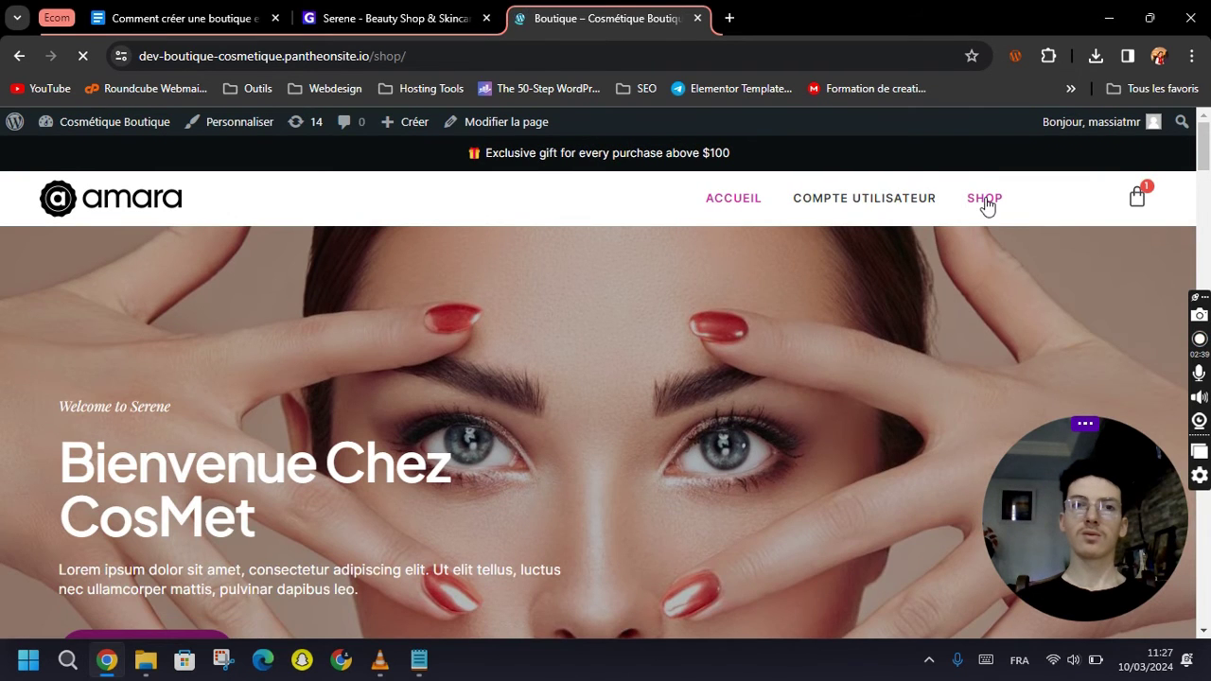
{"action": "scroll", "coordinate": [822, 295], "scroll_direction": "down", "scroll_amount": 3}
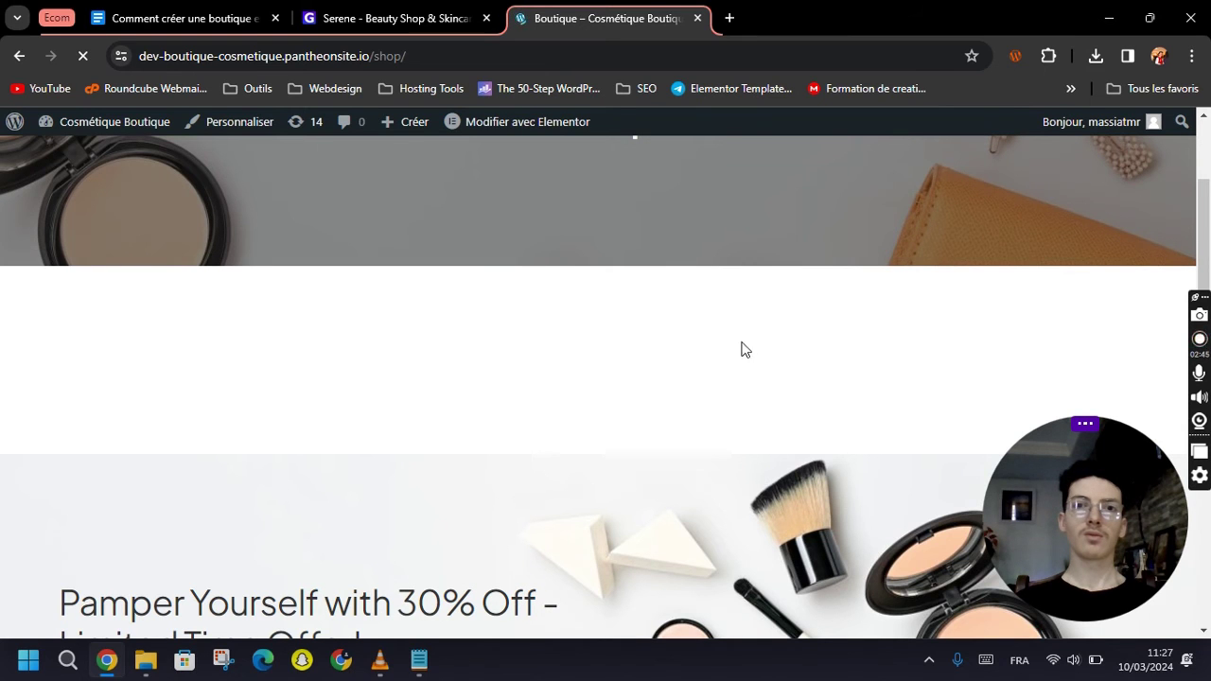
{"action": "scroll", "coordinate": [632, 352], "scroll_direction": "up", "scroll_amount": 1}
{"action": "scroll", "coordinate": [632, 352], "scroll_direction": "down", "scroll_amount": 6}
{"action": "scroll", "coordinate": [632, 352], "scroll_direction": "up", "scroll_amount": 6}
{"action": "scroll", "coordinate": [421, 459], "scroll_direction": "up", "scroll_amount": 2}
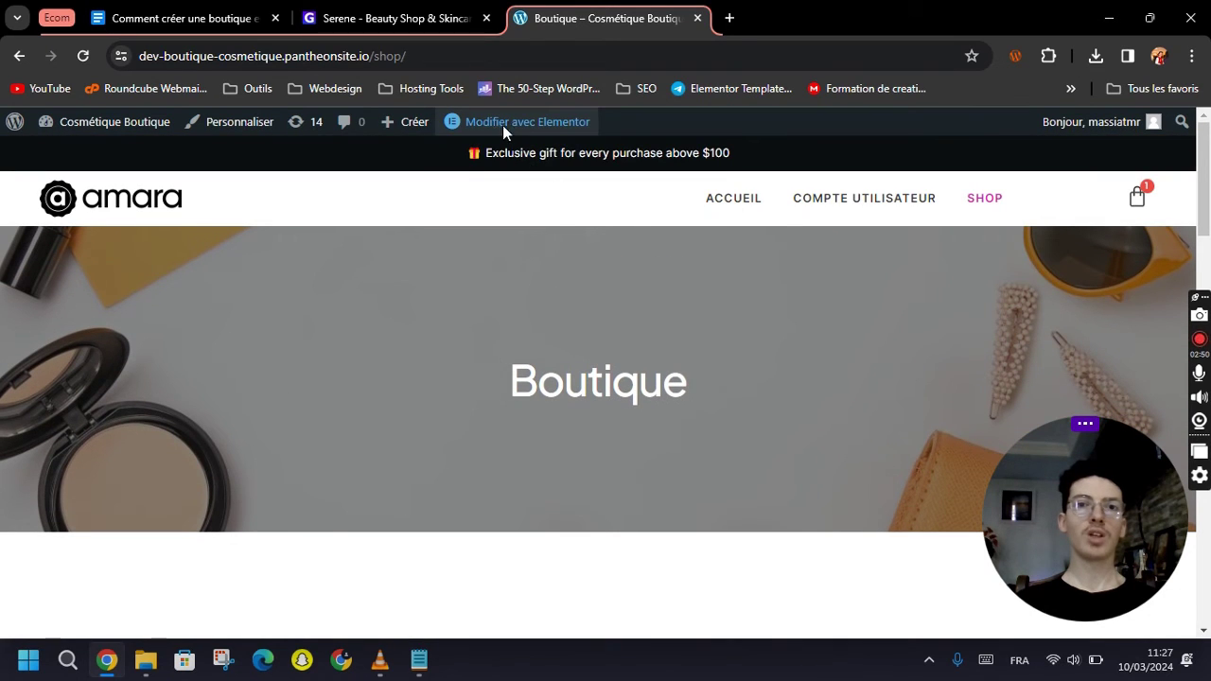
{"action": "mouse_move", "coordinate": [493, 128]}
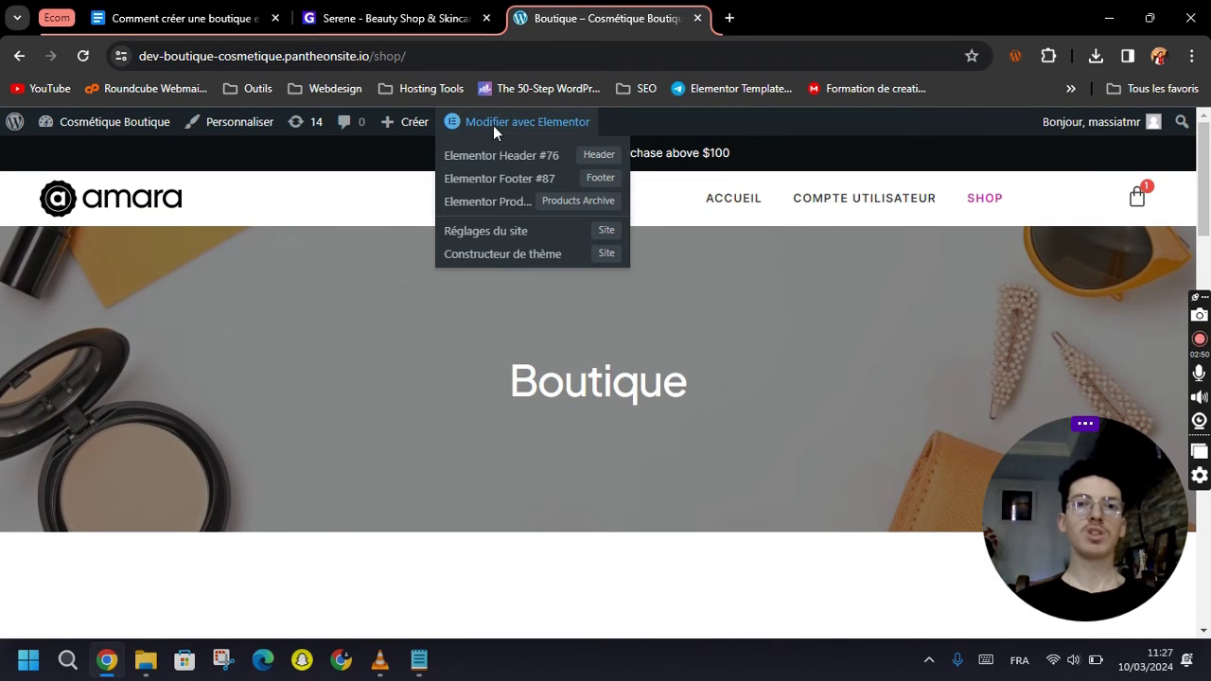
Open the Elementor Products Archive template for editing.
{"action": "left_click", "coordinate": [513, 205]}
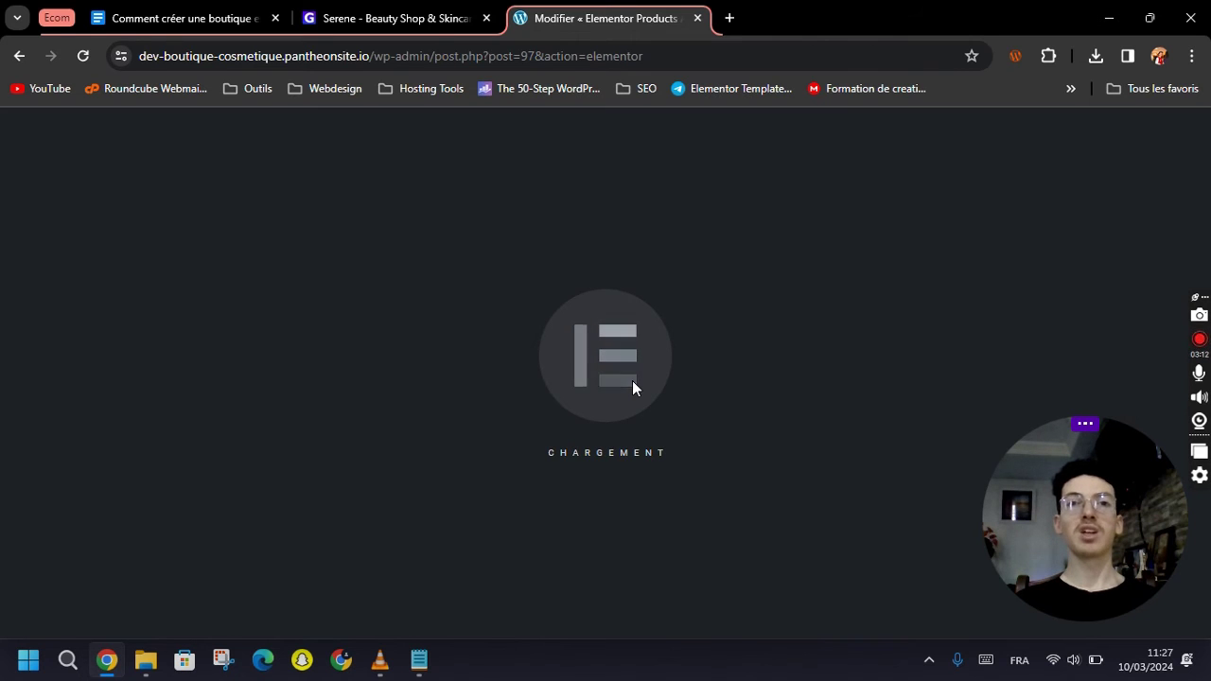
{"action": "scroll", "coordinate": [659, 387], "scroll_direction": "down", "scroll_amount": 2}
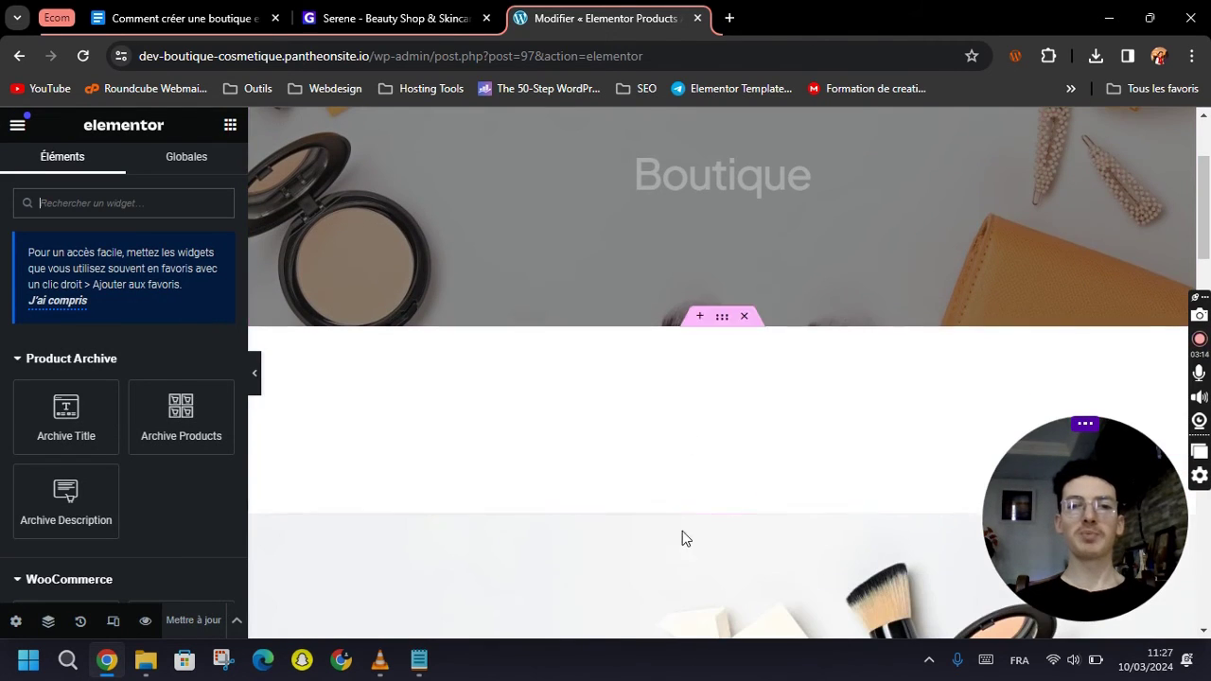
{"action": "scroll", "coordinate": [1038, 403], "scroll_direction": "down", "scroll_amount": 1}
{"action": "scroll", "coordinate": [1100, 325], "scroll_direction": "up", "scroll_amount": 1}
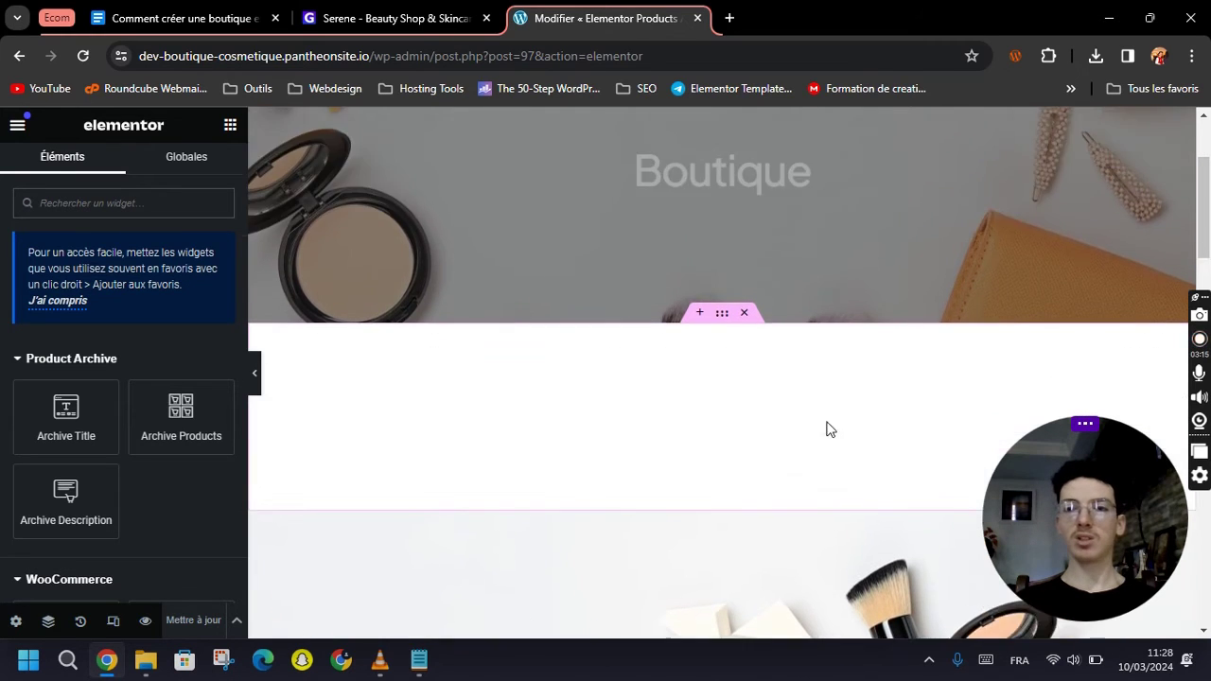
{"action": "scroll", "coordinate": [804, 426], "scroll_direction": "down", "scroll_amount": 3}
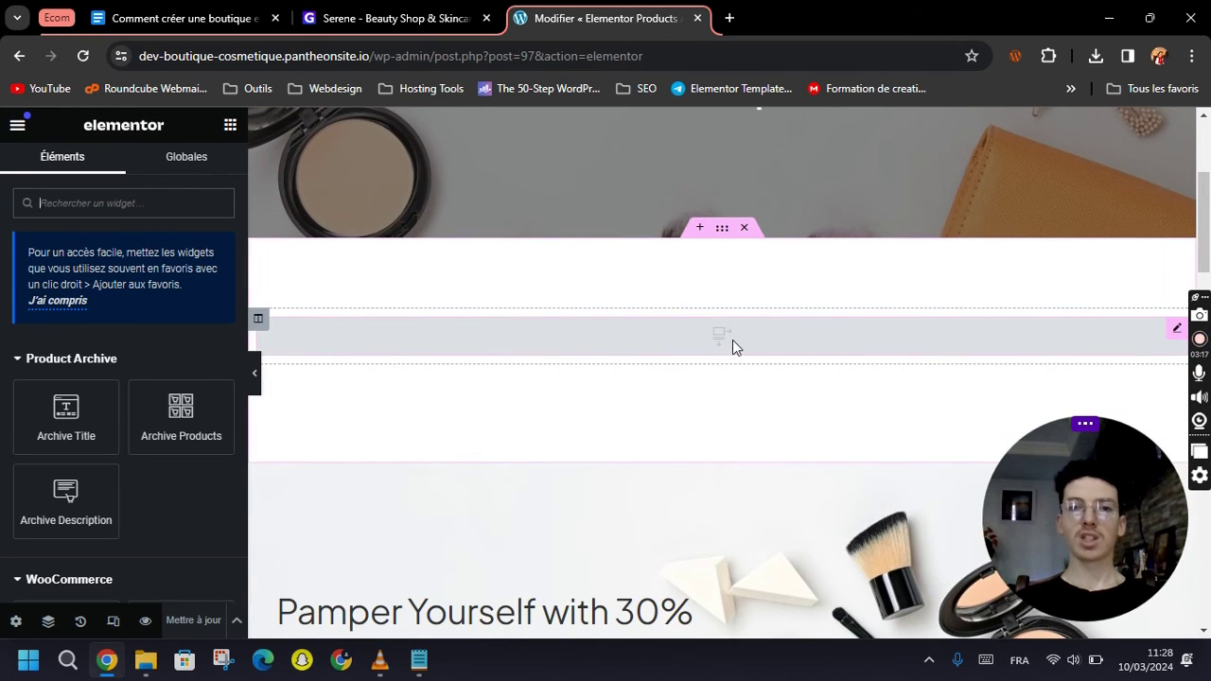
Set the empty Loop Grid to use the Elementor Loop Item #103 template.
{"action": "left_click", "coordinate": [732, 343]}
{"action": "left_click", "coordinate": [54, 348]}
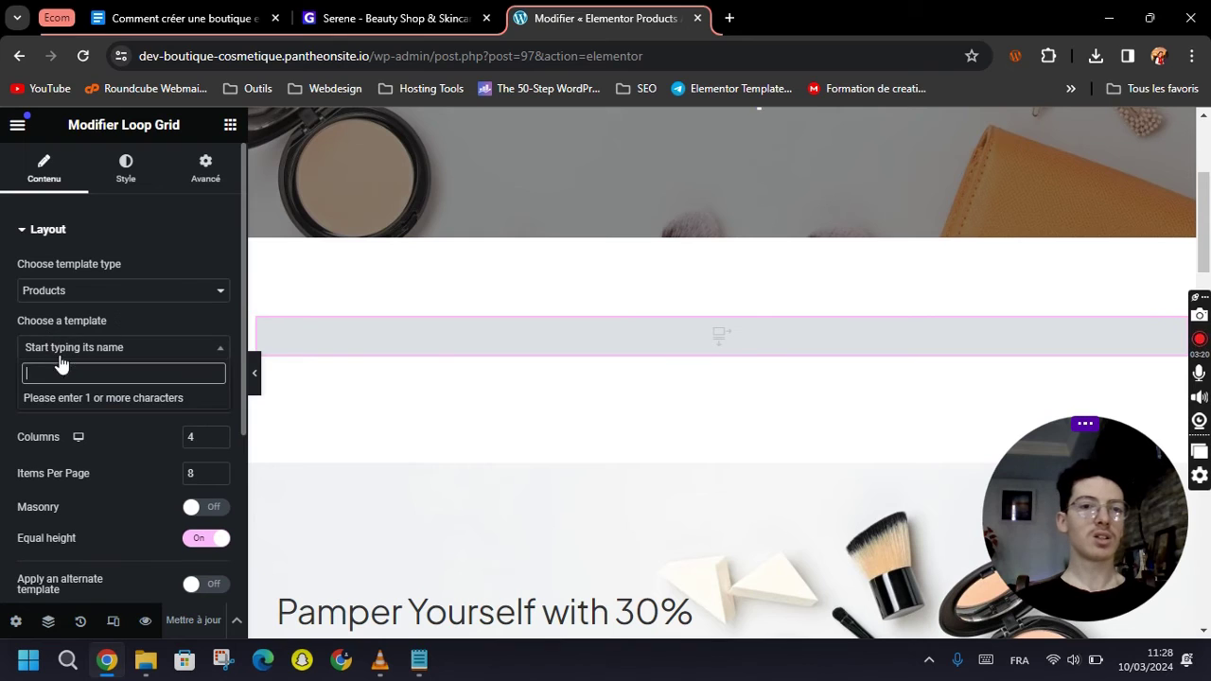
{"action": "type", "text": "e"}
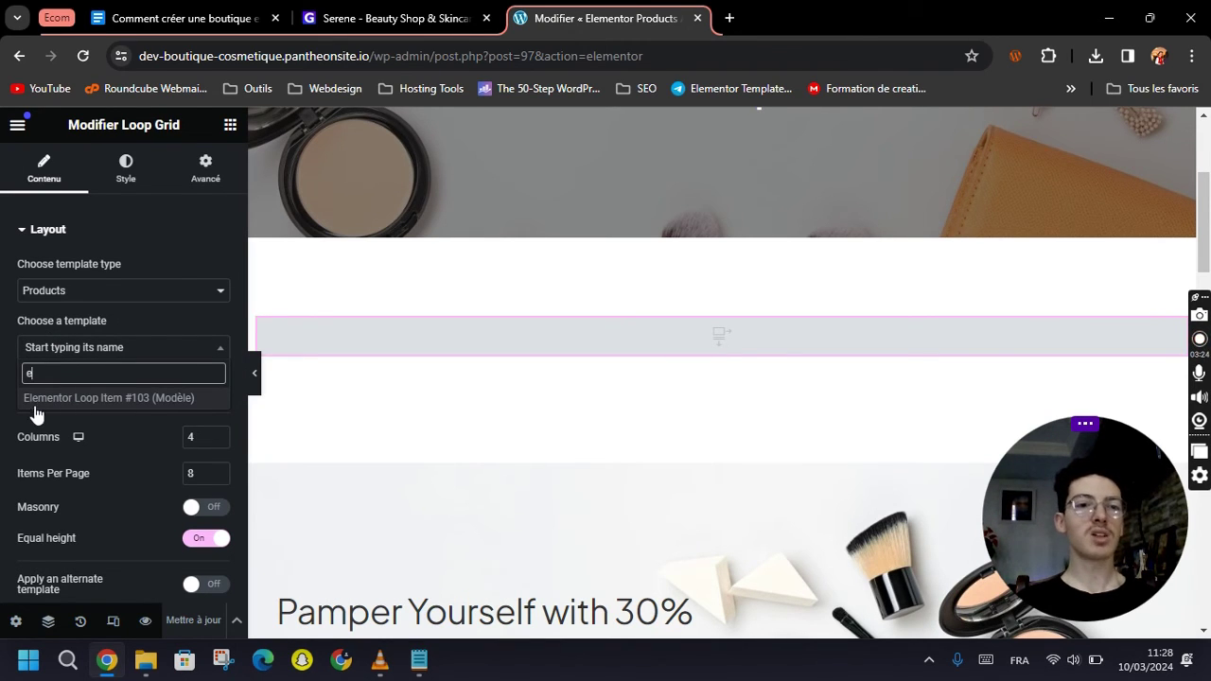
{"action": "left_click", "coordinate": [89, 401]}
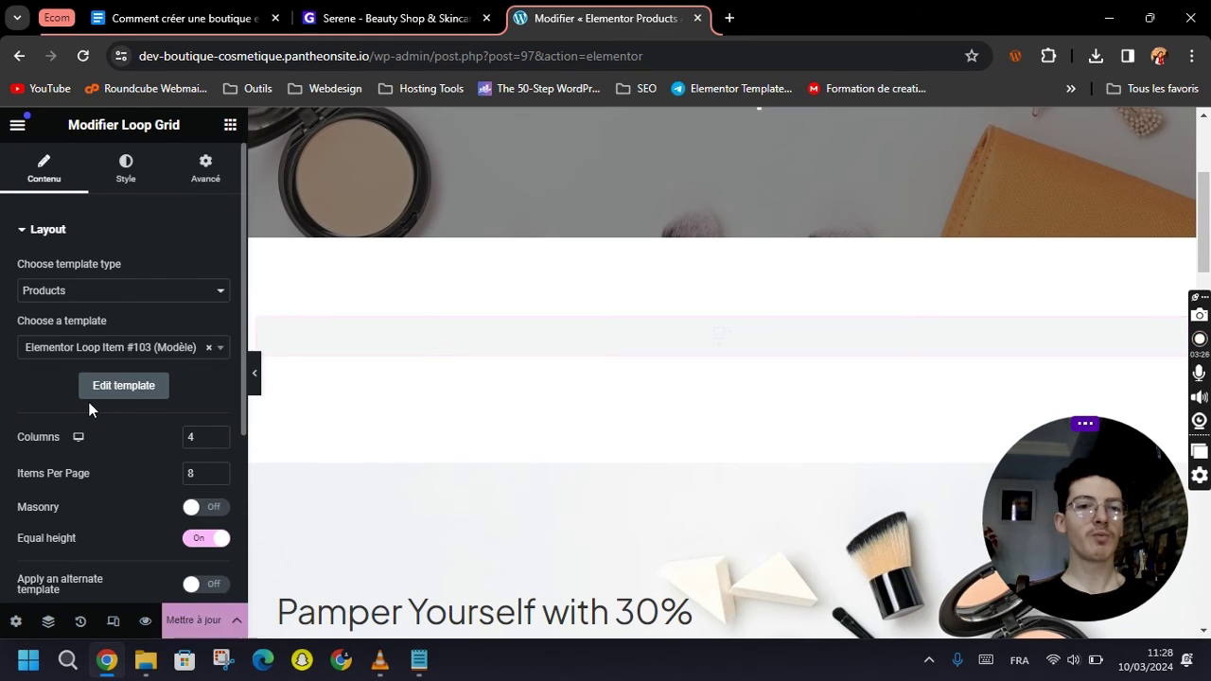
Try 3 columns, return the Loop Grid to 4 columns, and raise Items Per Page to 80.
{"action": "scroll", "coordinate": [409, 483], "scroll_direction": "down", "scroll_amount": 2}
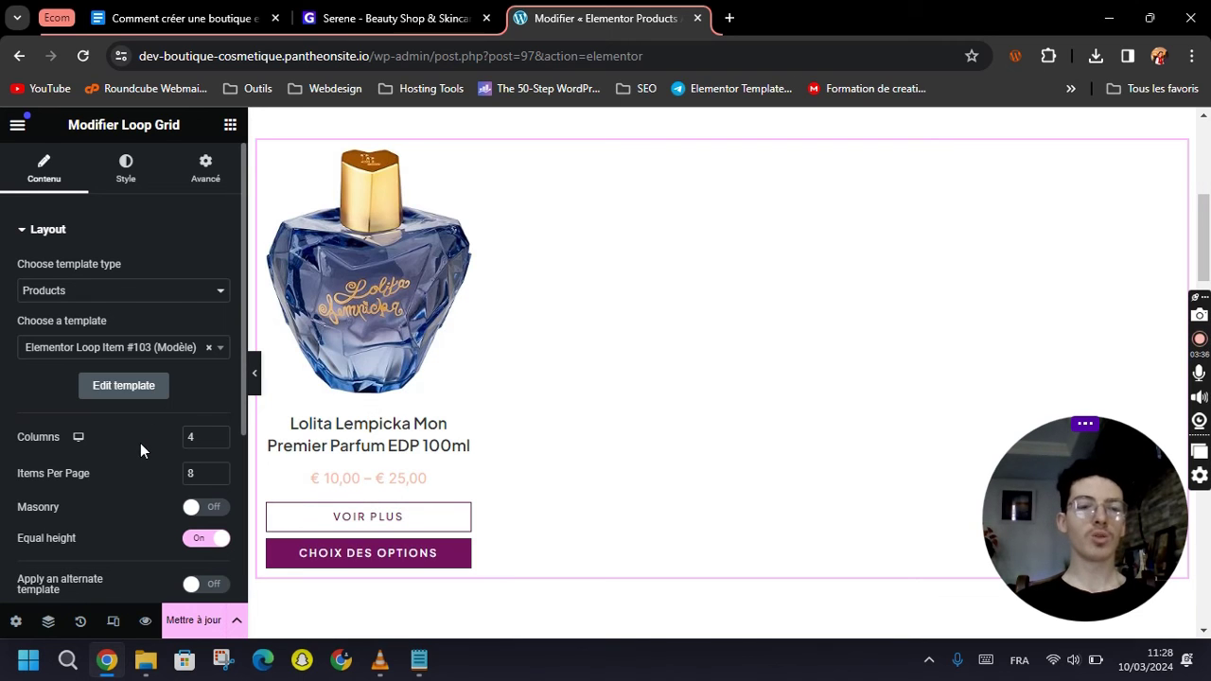
{"action": "scroll", "coordinate": [159, 420], "scroll_direction": "down", "scroll_amount": 1}
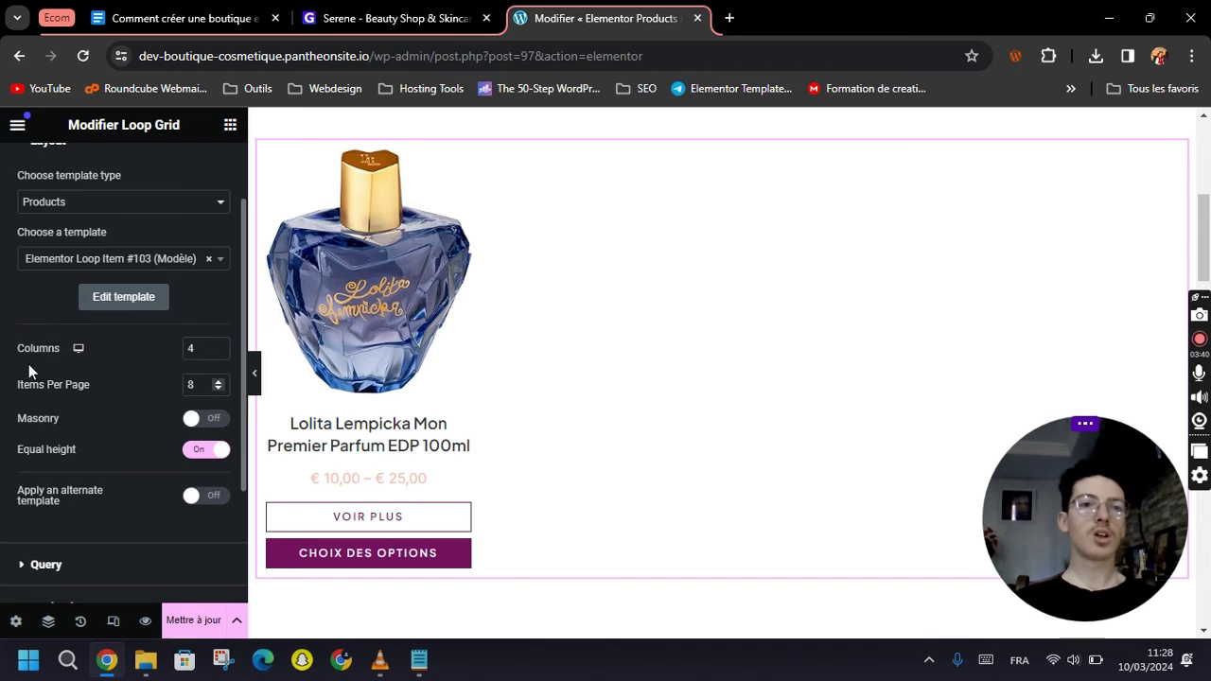
{"action": "scroll", "coordinate": [38, 383], "scroll_direction": "up", "scroll_amount": 1}
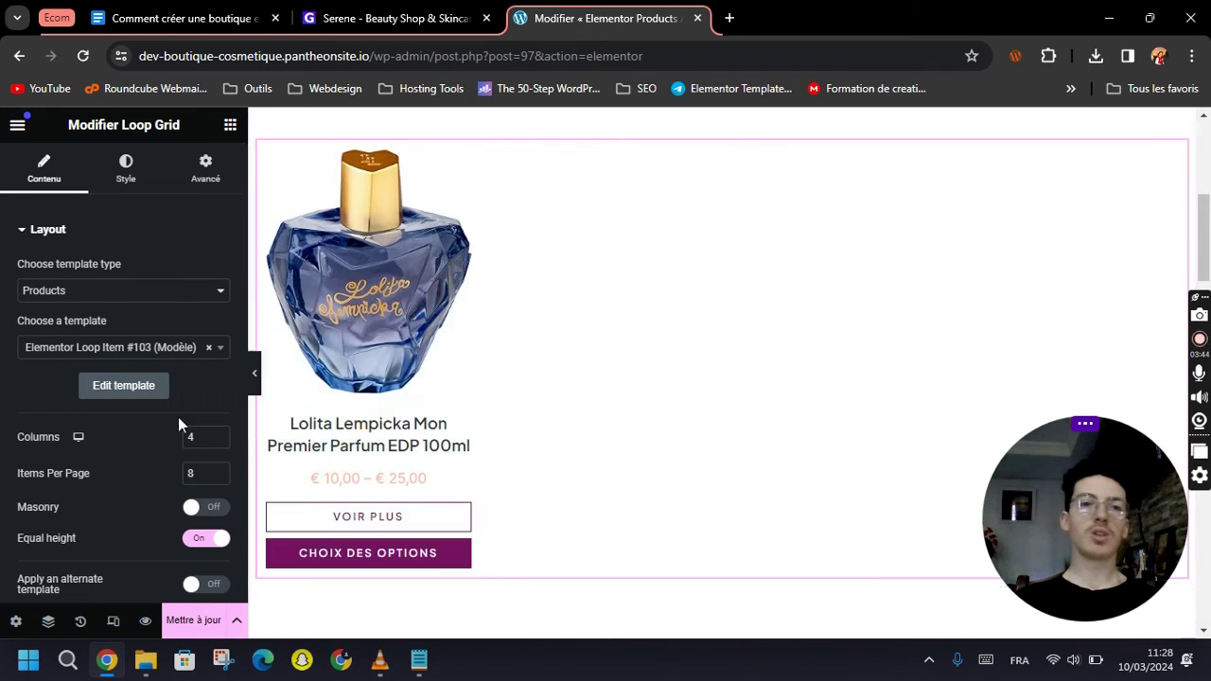
{"action": "scroll", "coordinate": [124, 458], "scroll_direction": "down", "scroll_amount": 1}
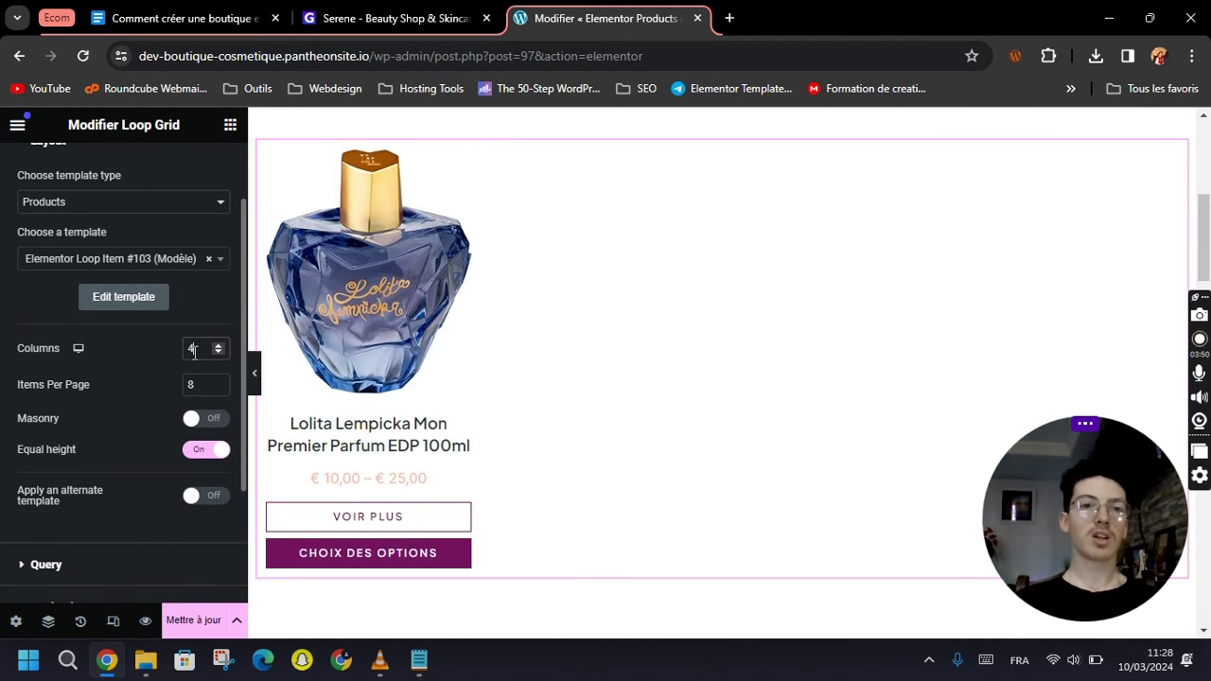
{"action": "key", "text": "BackSpace"}
{"action": "type", "text": "3"}
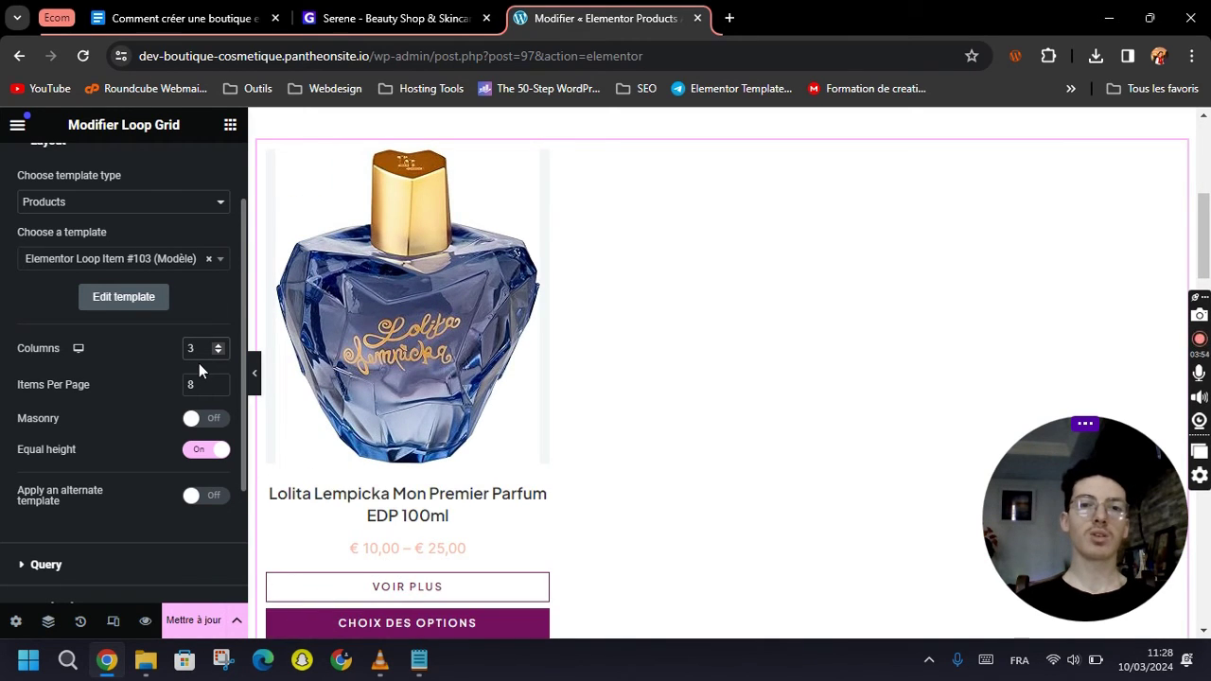
{"action": "key", "text": "BackSpace"}
{"action": "type", "text": "4"}
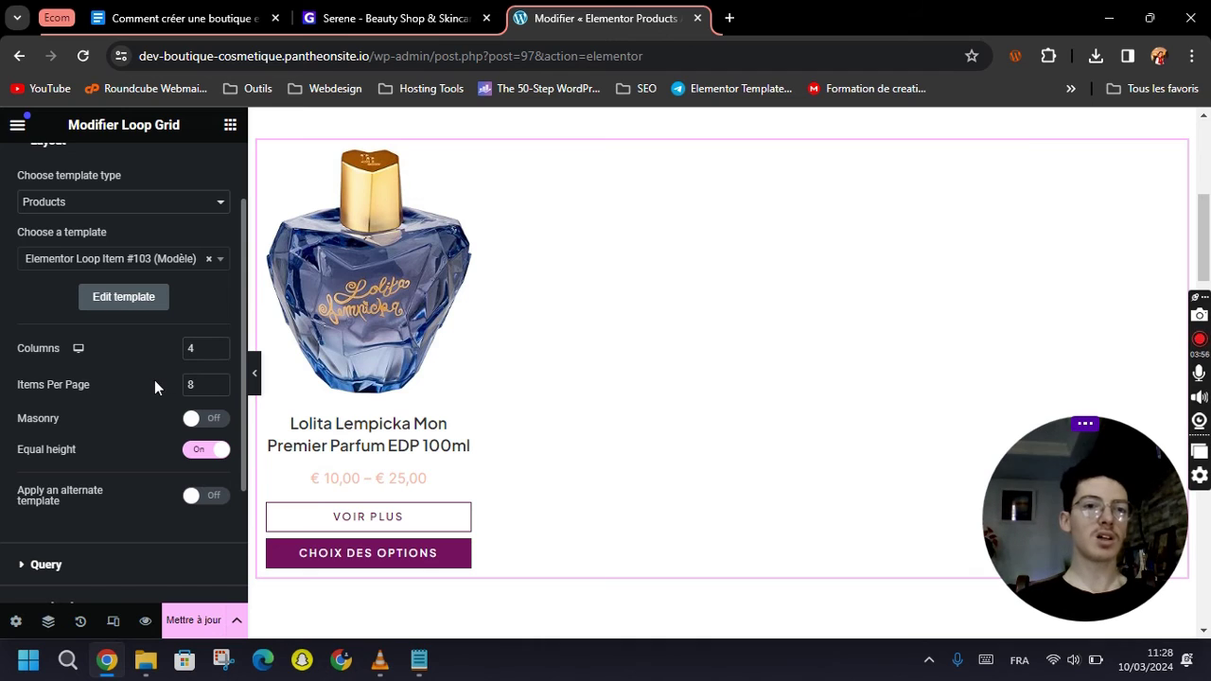
{"action": "left_click", "coordinate": [204, 391]}
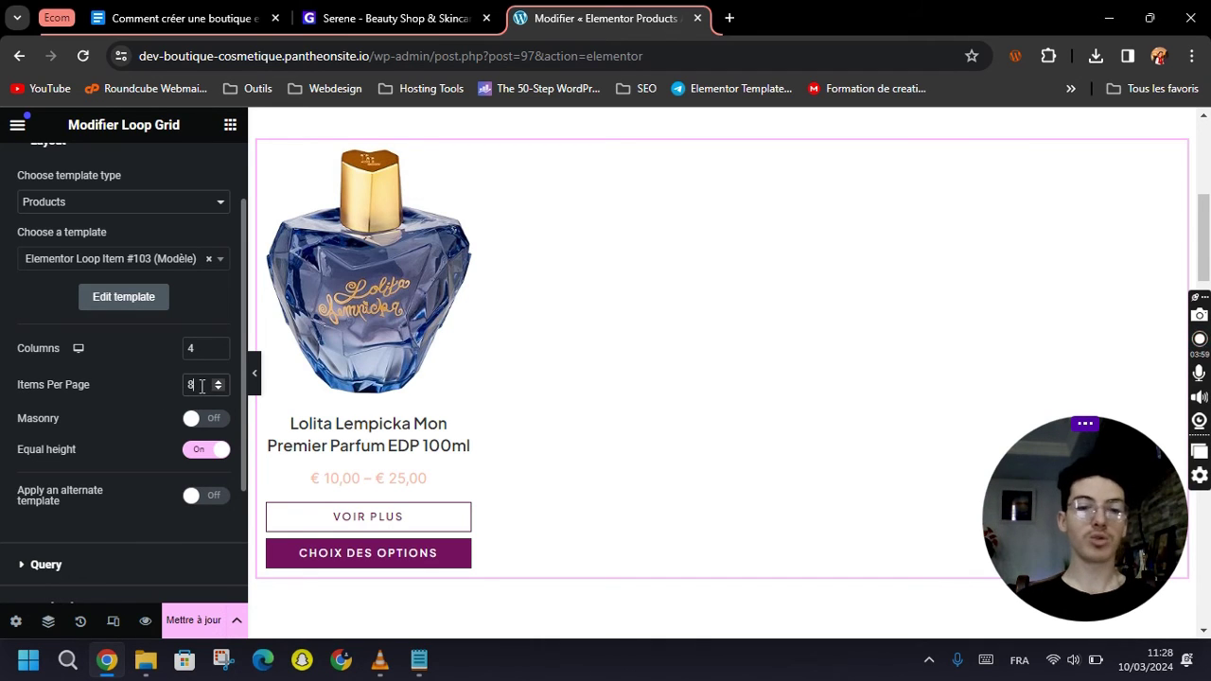
{"action": "type", "text": "0"}
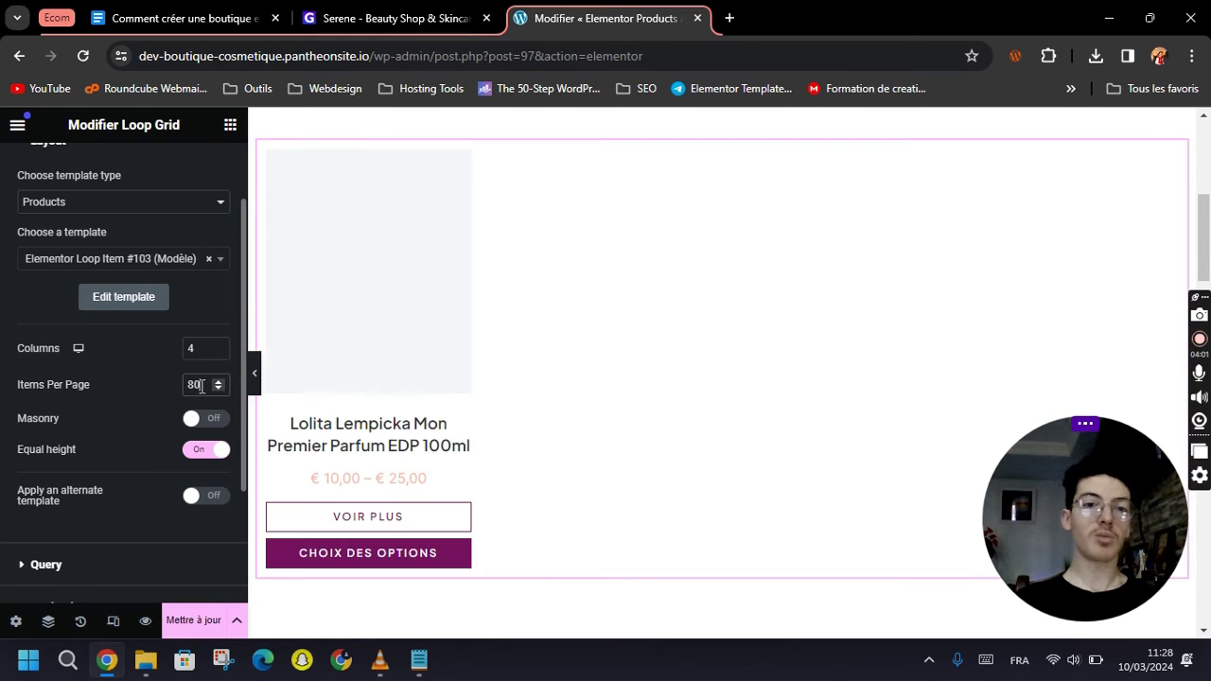
{"action": "scroll", "coordinate": [134, 384], "scroll_direction": "down", "scroll_amount": 1}
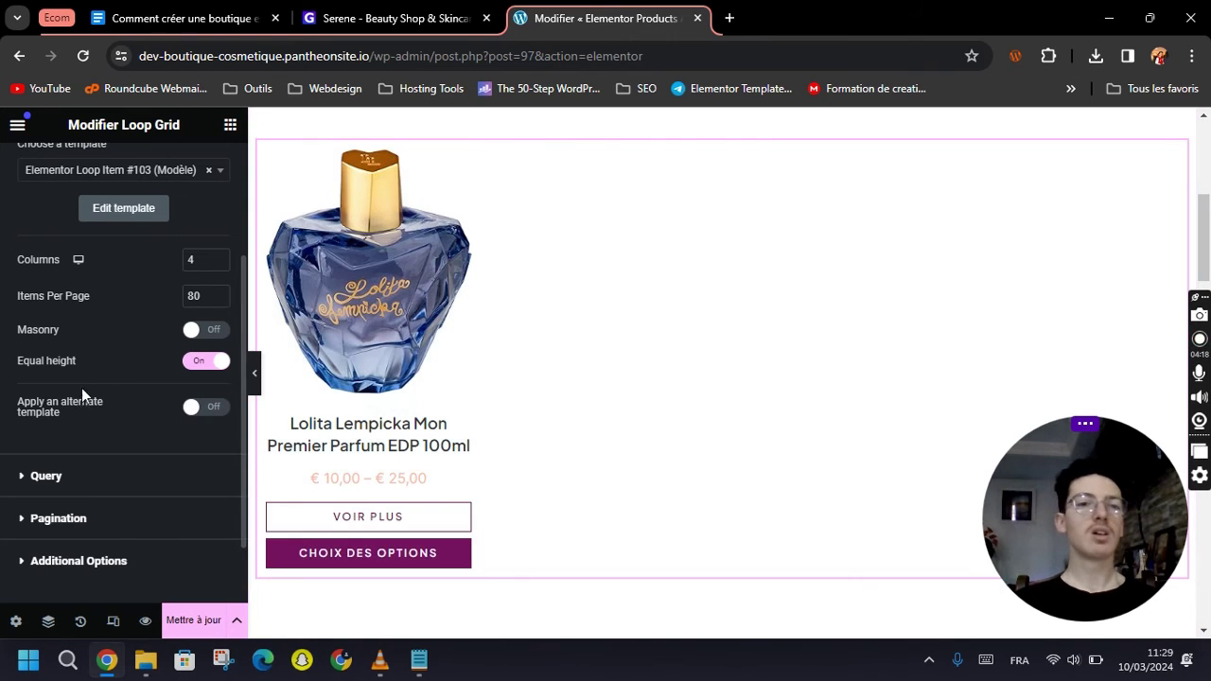
Keep the Loop Grid's query source set to Current Query.
{"action": "scroll", "coordinate": [136, 433], "scroll_direction": "down", "scroll_amount": 2}
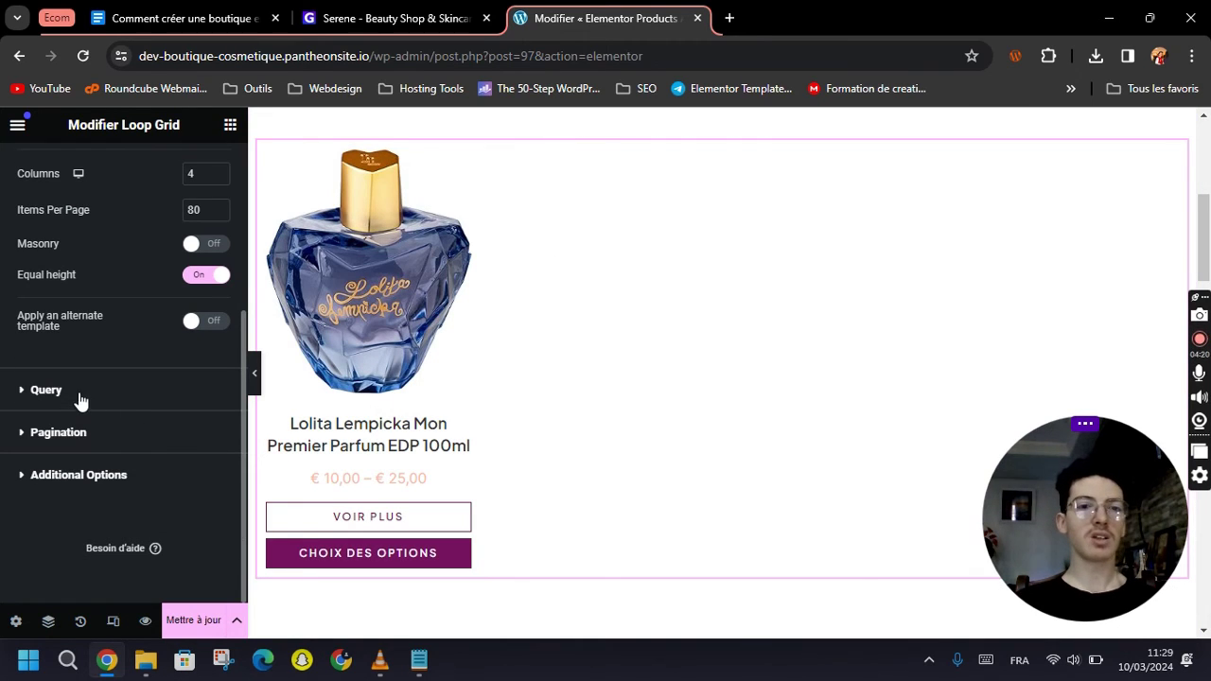
{"action": "left_click", "coordinate": [44, 391]}
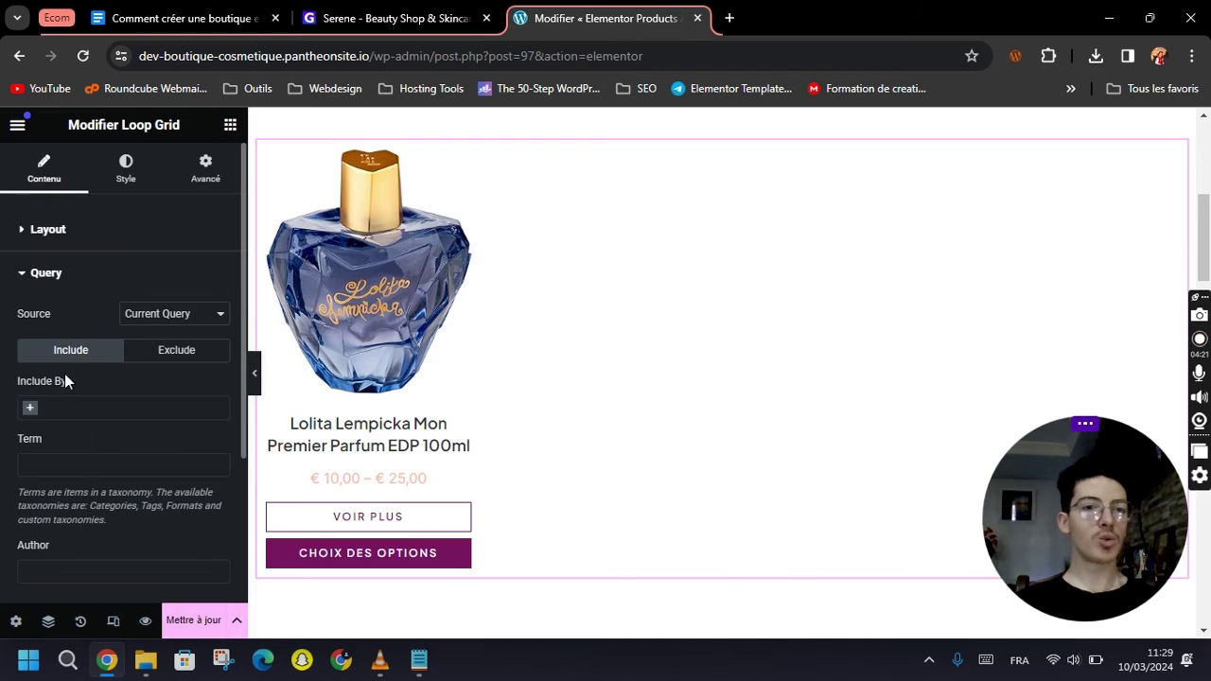
{"action": "left_click", "coordinate": [163, 322]}
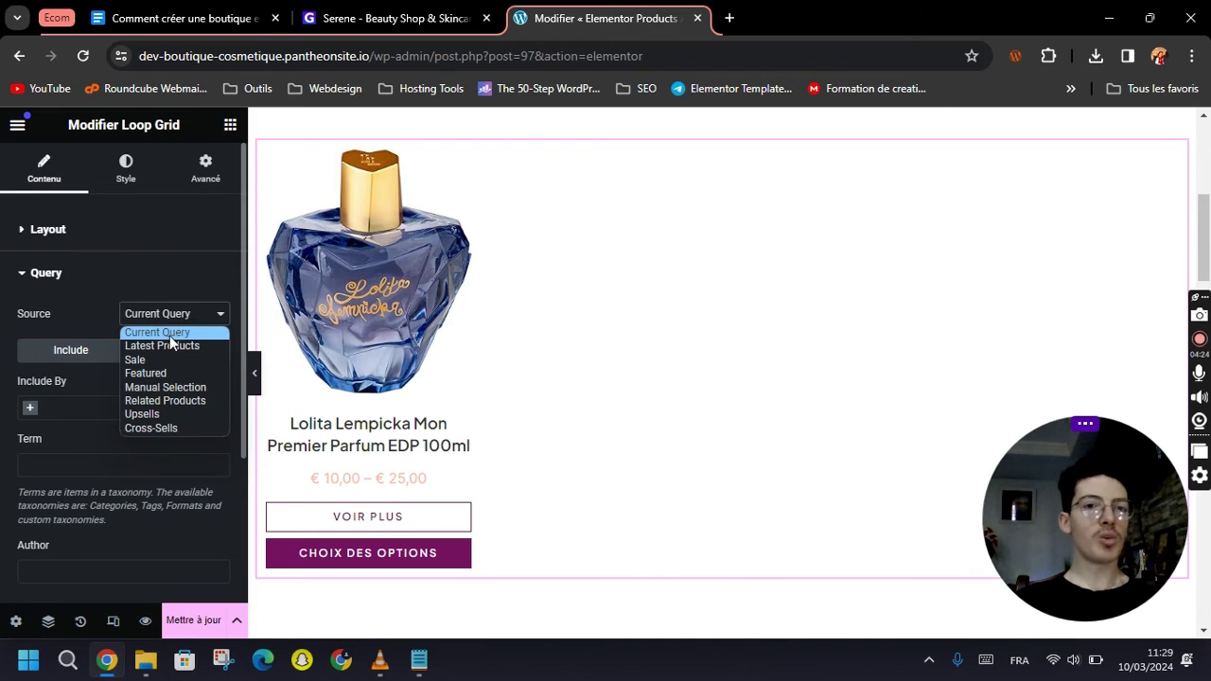
{"action": "left_click", "coordinate": [149, 333]}
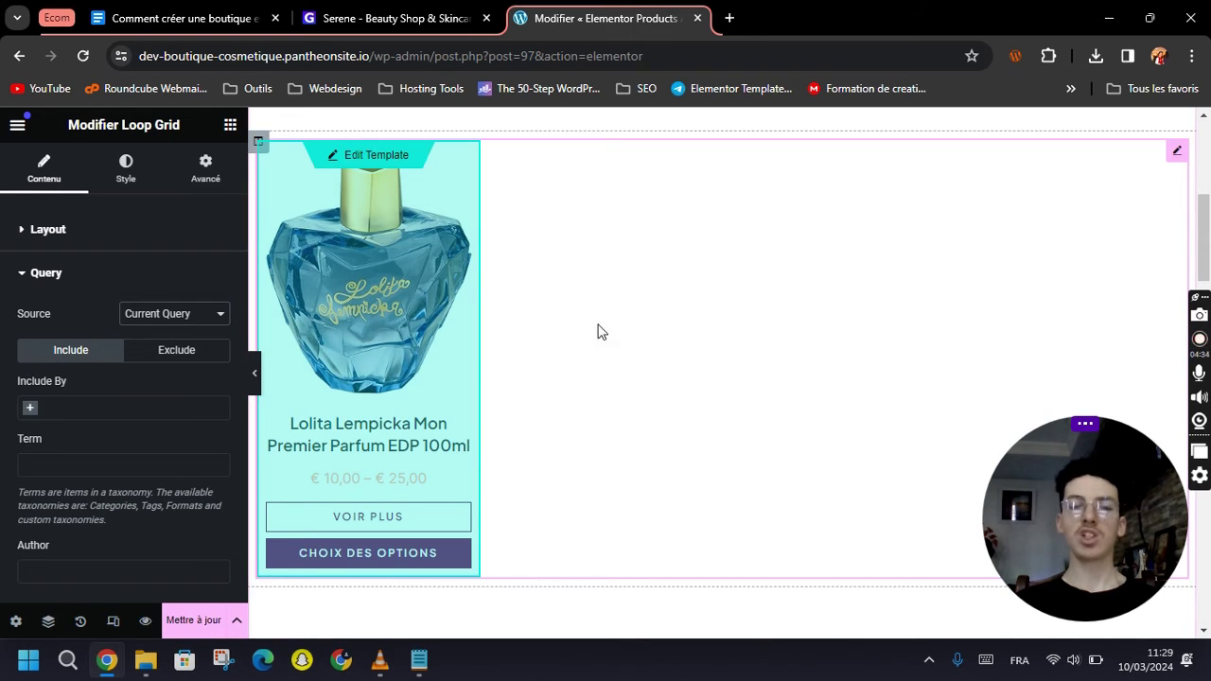
{"action": "left_click", "coordinate": [219, 316]}
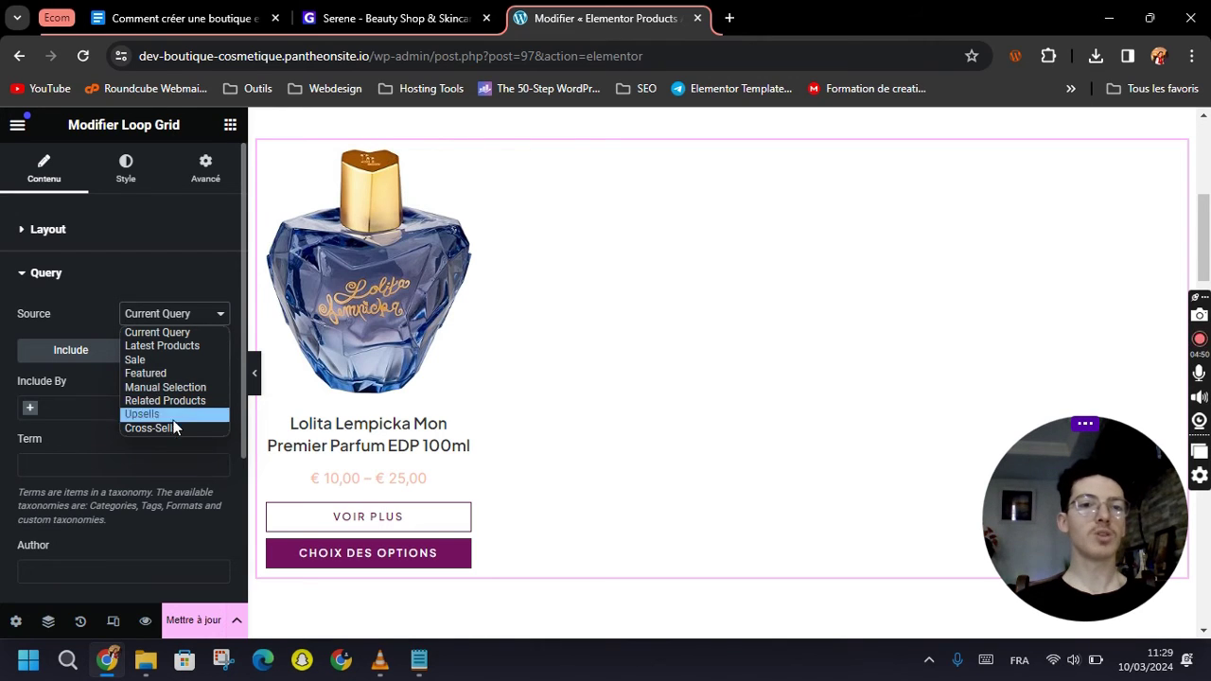
{"action": "left_click", "coordinate": [151, 333]}
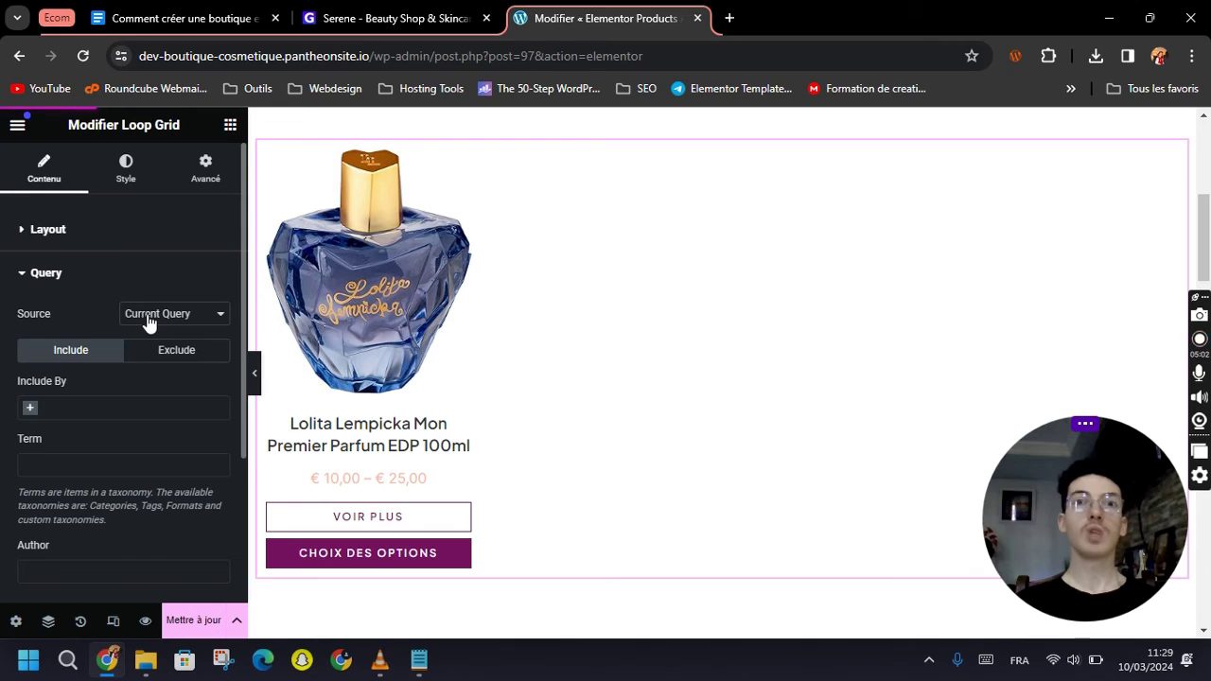
Save the products archive template with Mettre à jour.
{"action": "scroll", "coordinate": [164, 509], "scroll_direction": "down", "scroll_amount": 3}
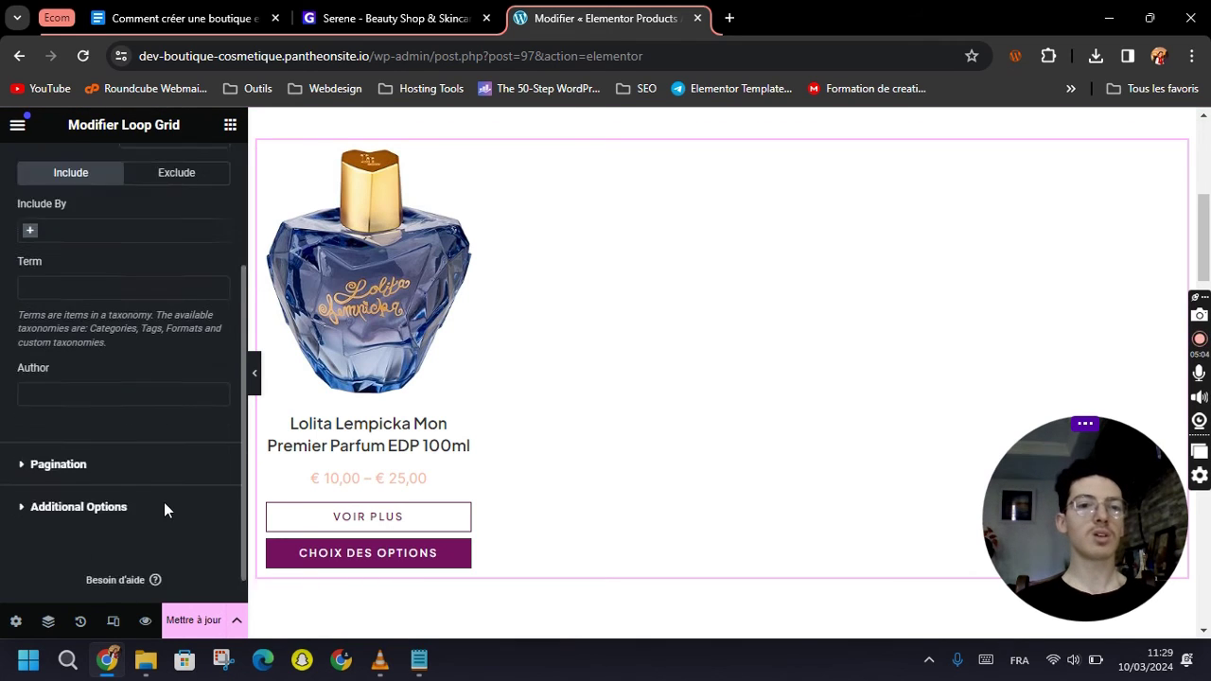
{"action": "scroll", "coordinate": [163, 509], "scroll_direction": "down", "scroll_amount": 1}
{"action": "left_click", "coordinate": [198, 628]}
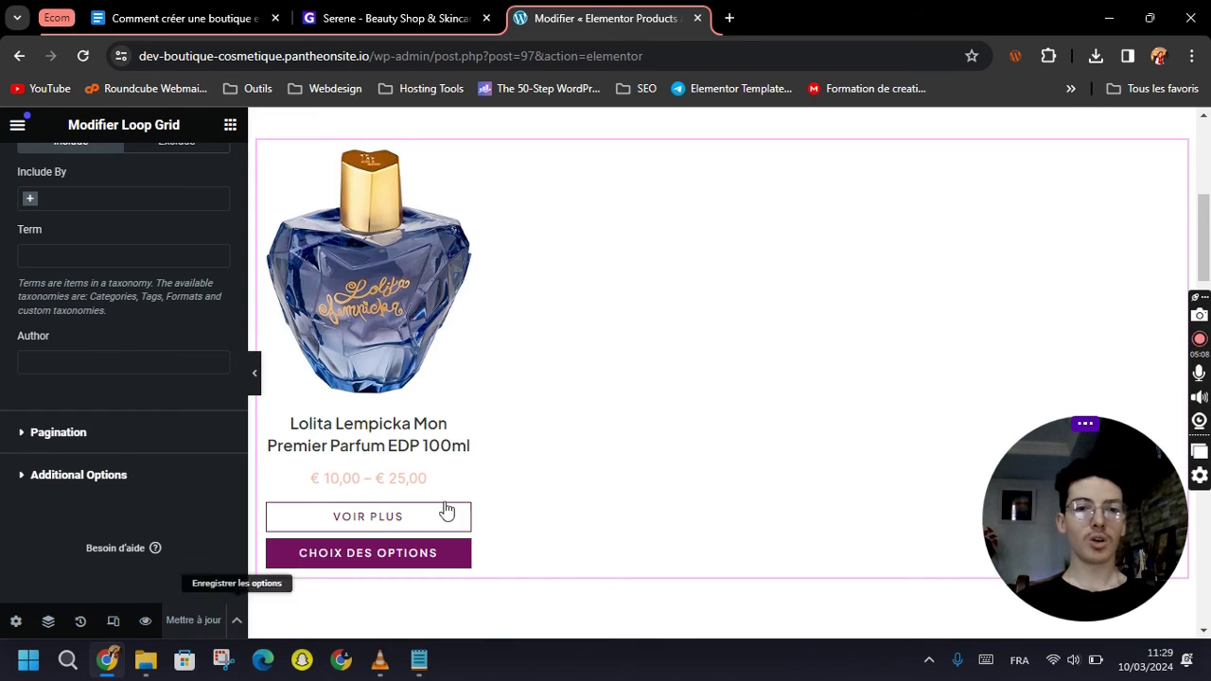
{"action": "scroll", "coordinate": [446, 511], "scroll_direction": "up", "scroll_amount": 5}
Load the live /shop page and check the Lolita Lempicka card with its VOIR PLUS button.
{"action": "left_click", "coordinate": [490, 56]}
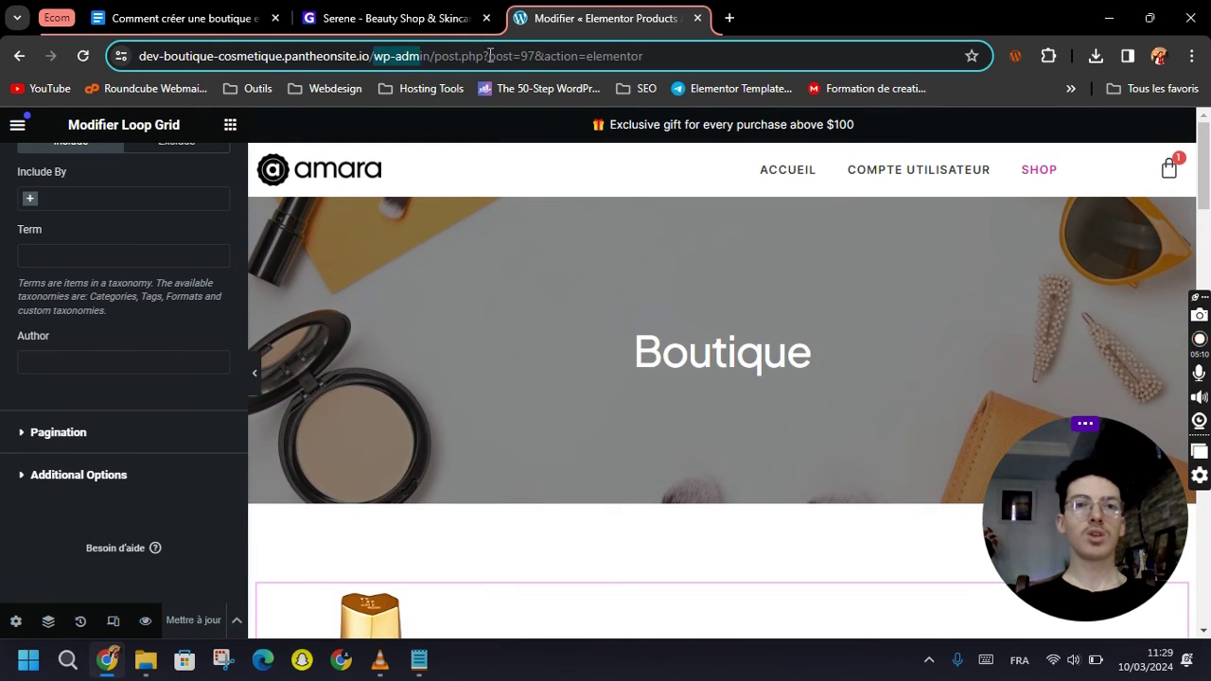
{"action": "left_click_drag", "start_coordinate": [490, 56], "coordinate": [725, 75]}
{"action": "type", "text": "shop"}
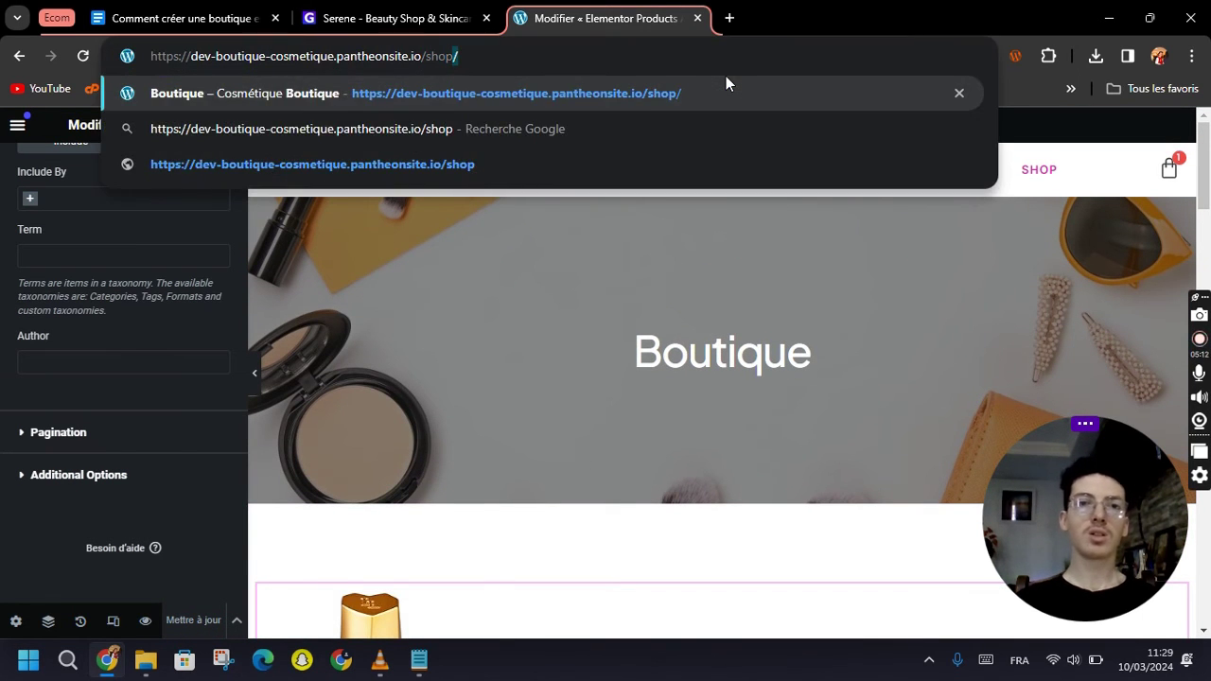
{"action": "key", "text": "Return"}
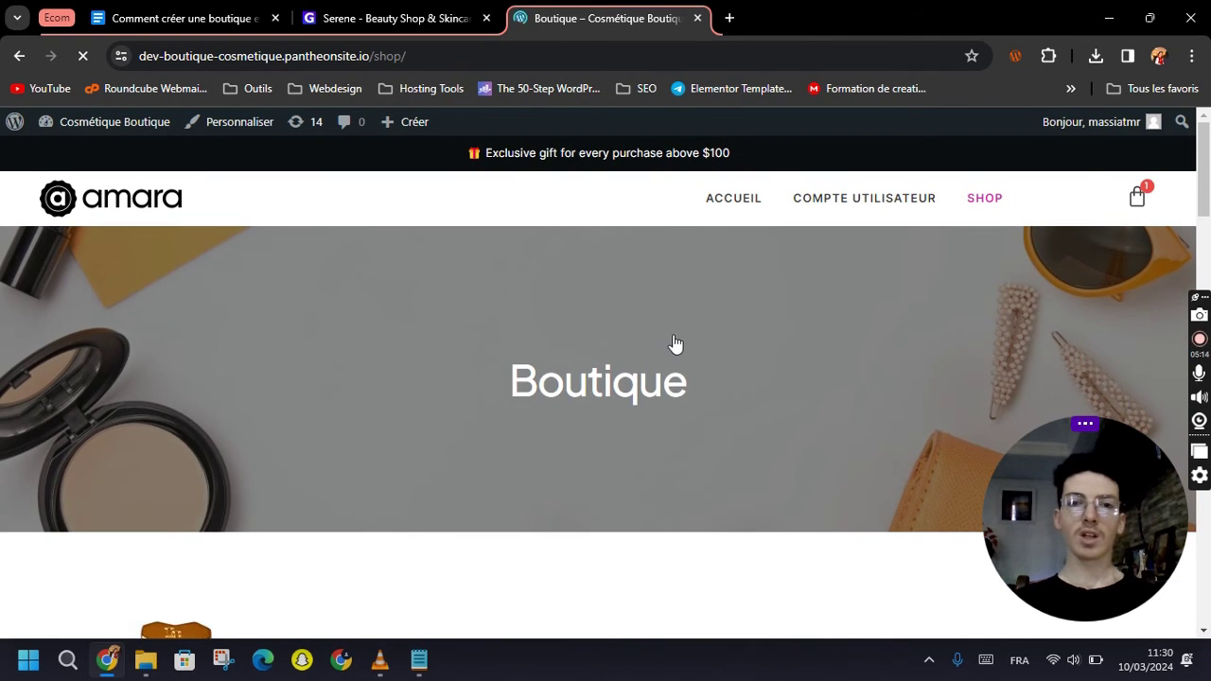
{"action": "scroll", "coordinate": [674, 381], "scroll_direction": "down", "scroll_amount": 5}
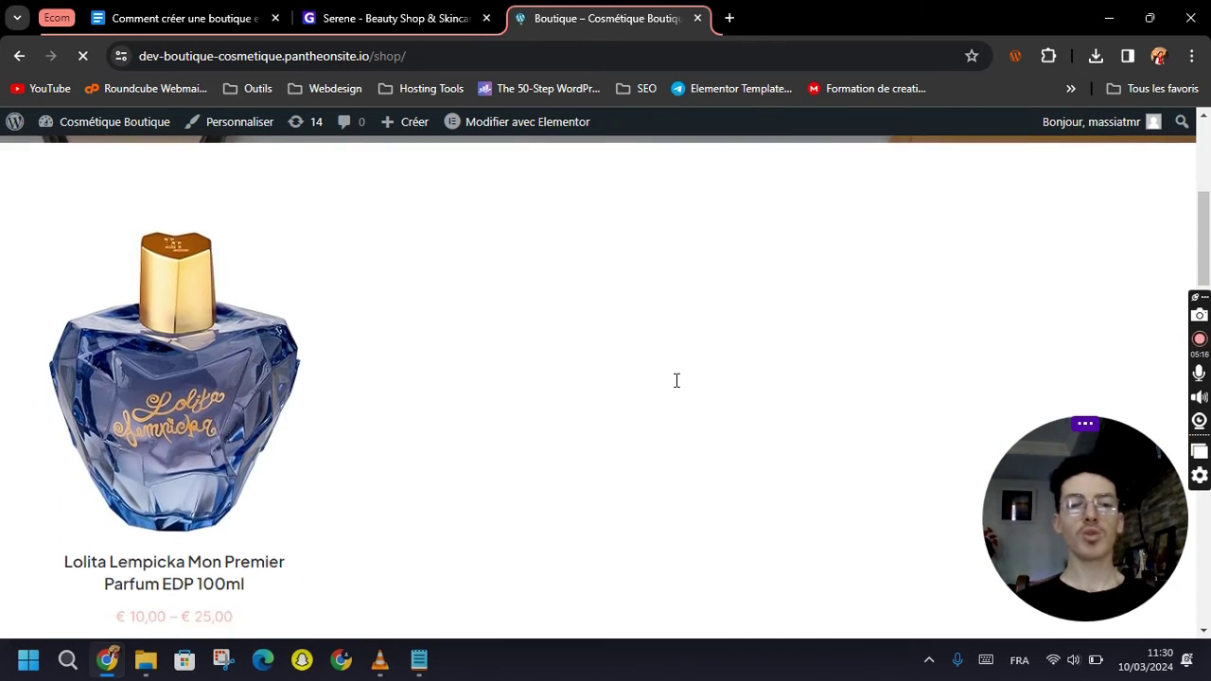
{"action": "scroll", "coordinate": [266, 304], "scroll_direction": "down", "scroll_amount": 2}
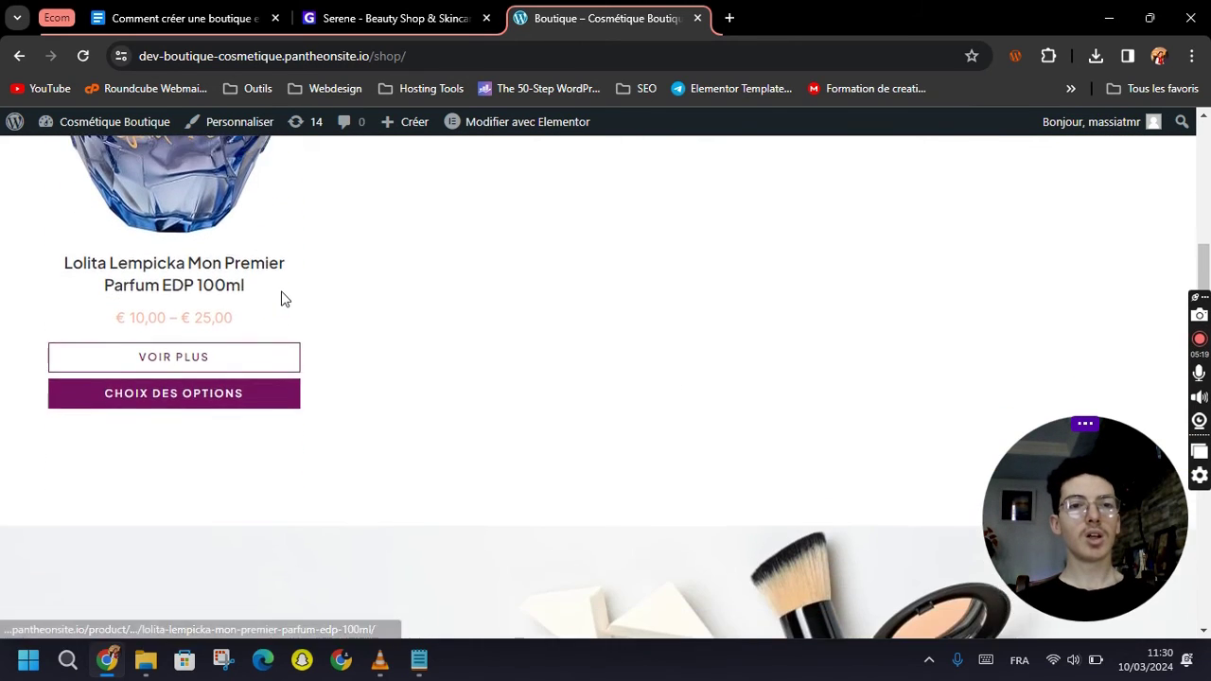
{"action": "scroll", "coordinate": [275, 293], "scroll_direction": "up", "scroll_amount": 2}
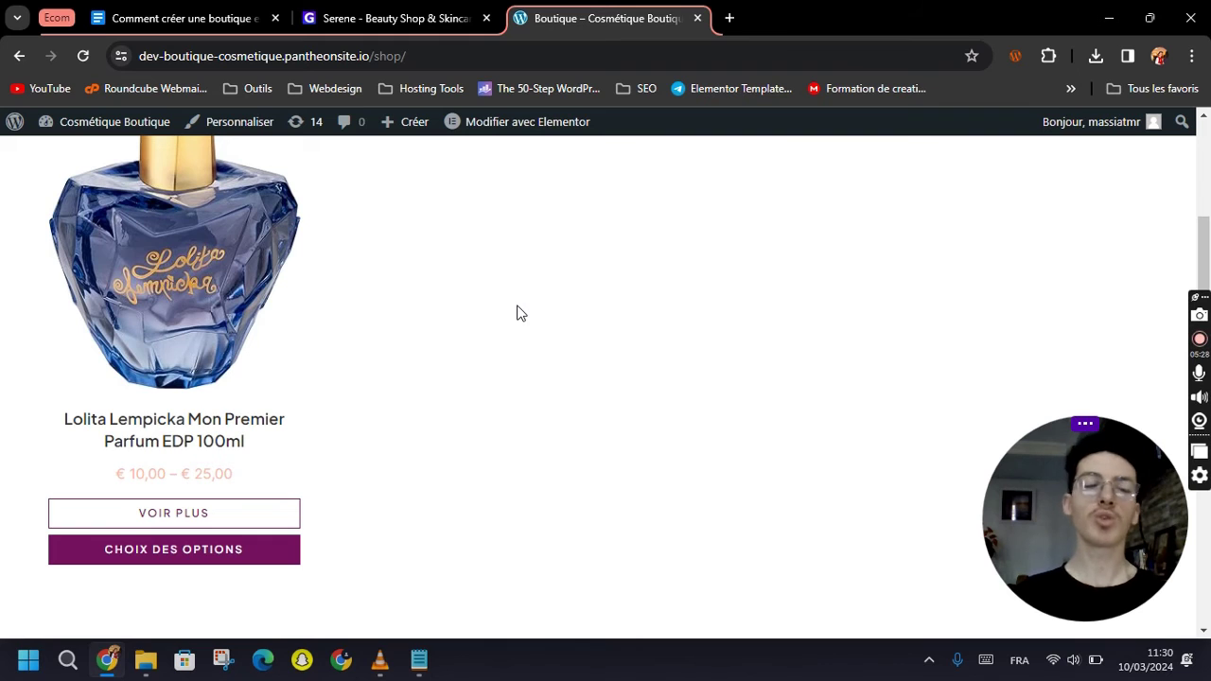
{"action": "scroll", "coordinate": [519, 322], "scroll_direction": "down", "scroll_amount": 10}
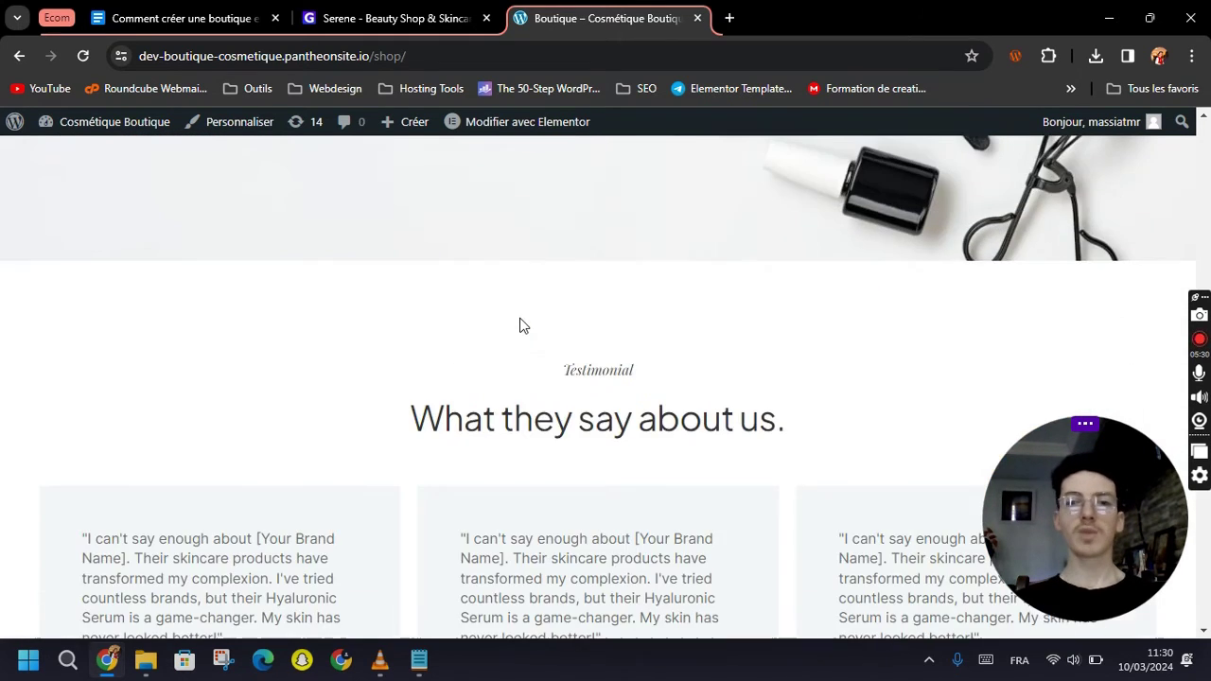
{"action": "scroll", "coordinate": [521, 322], "scroll_direction": "down", "scroll_amount": 5}
{"action": "scroll", "coordinate": [619, 392], "scroll_direction": "up", "scroll_amount": 7}
{"action": "scroll", "coordinate": [620, 391], "scroll_direction": "up", "scroll_amount": 10}
{"action": "scroll", "coordinate": [606, 382], "scroll_direction": "down", "scroll_amount": 5}
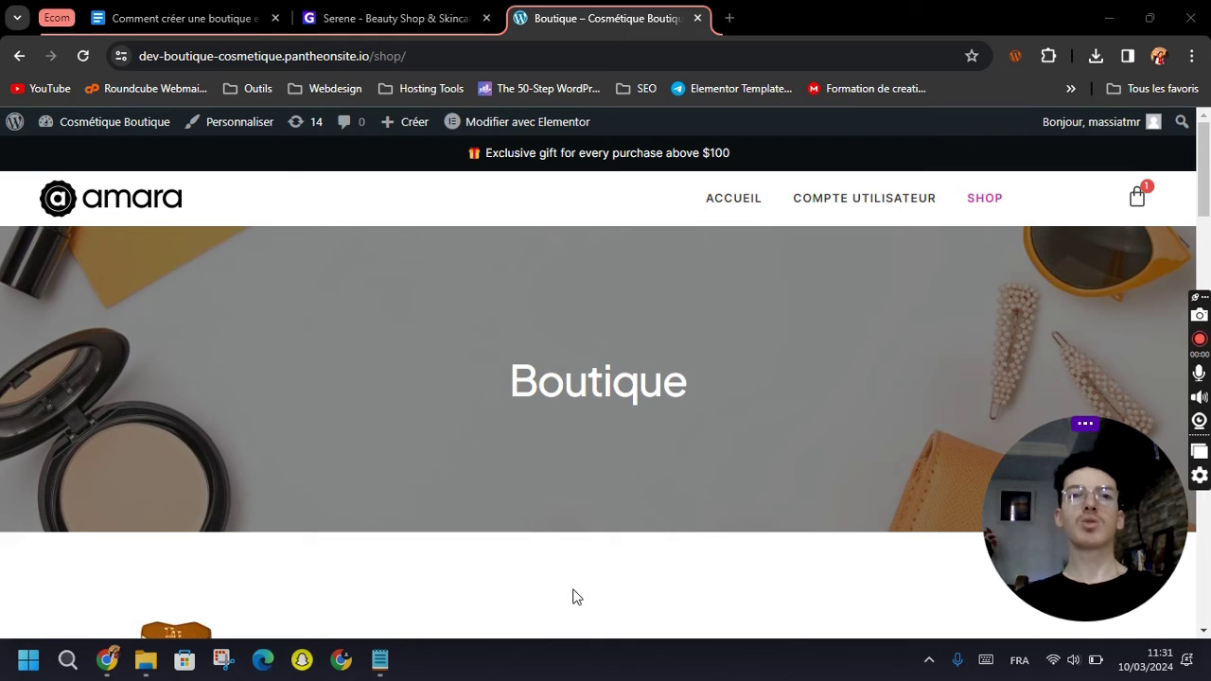
Go from the header mini-cart to the full Cart page showing the Lolita Lempicka perfume at € 25,00.
{"action": "left_click", "coordinate": [1138, 199]}
{"action": "left_click_drag", "start_coordinate": [1042, 510], "coordinate": [612, 508]}
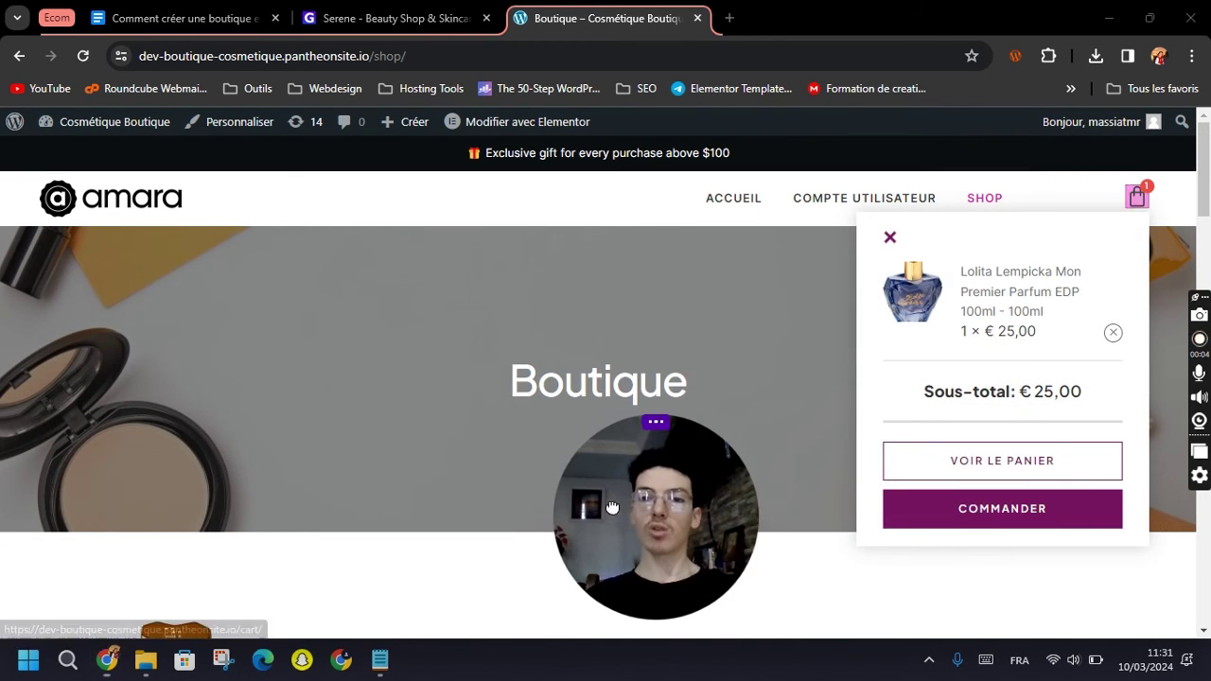
{"action": "left_click", "coordinate": [1000, 461]}
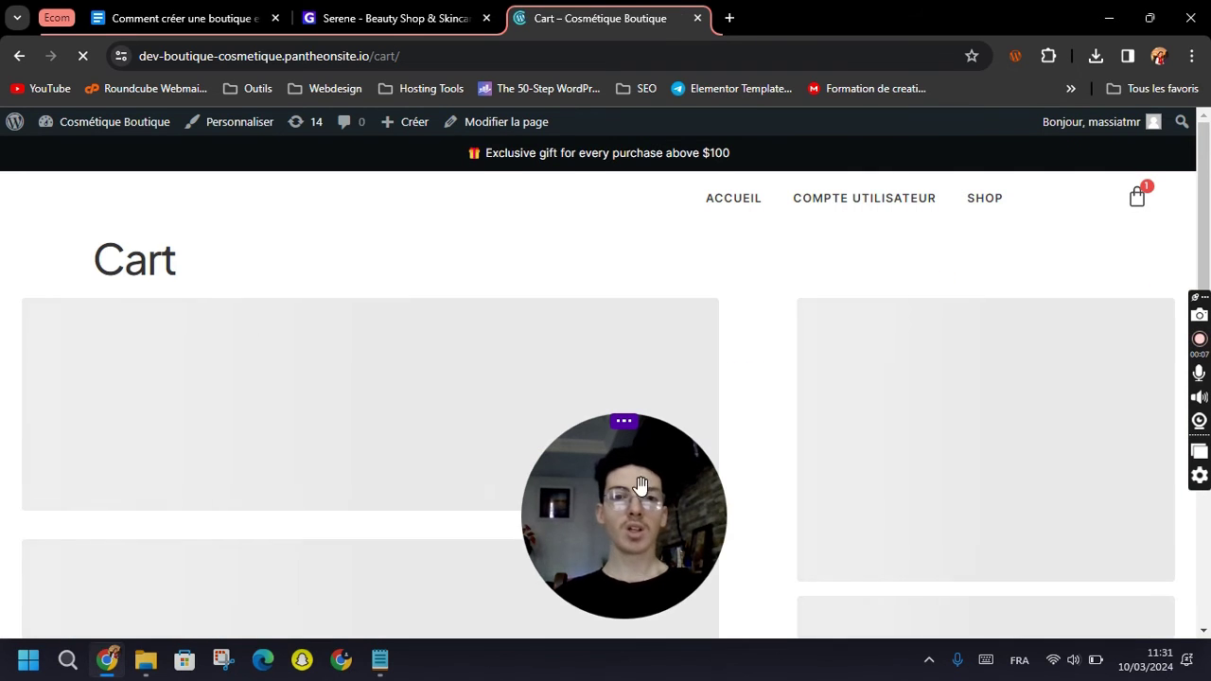
{"action": "left_click_drag", "start_coordinate": [661, 488], "coordinate": [949, 466]}
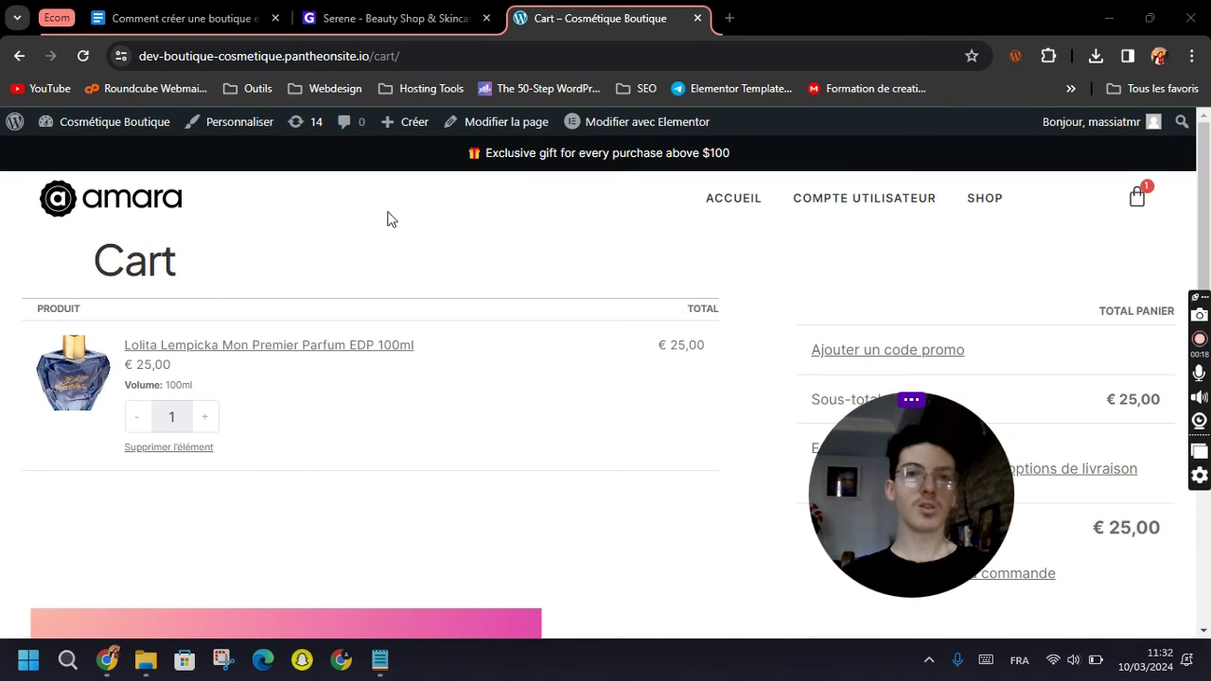
{"action": "mouse_move", "coordinate": [609, 119]}
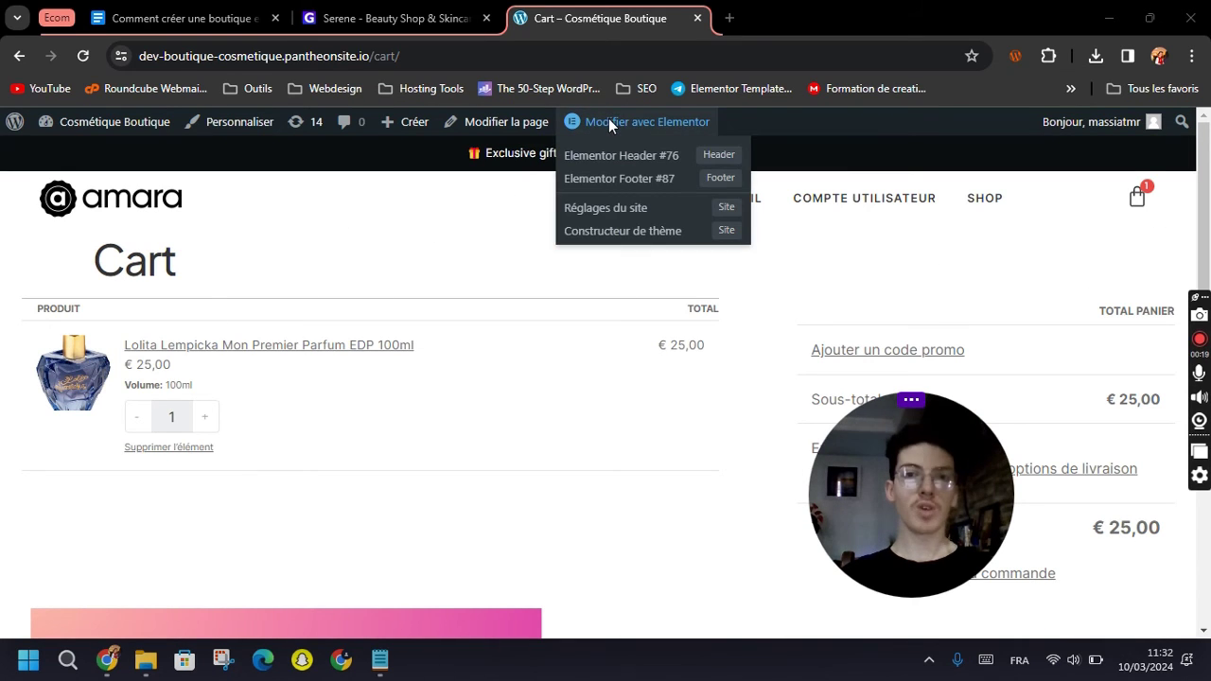
Try editing the Cart page in Elementor, then return to the standard page editor.
{"action": "left_click", "coordinate": [493, 128]}
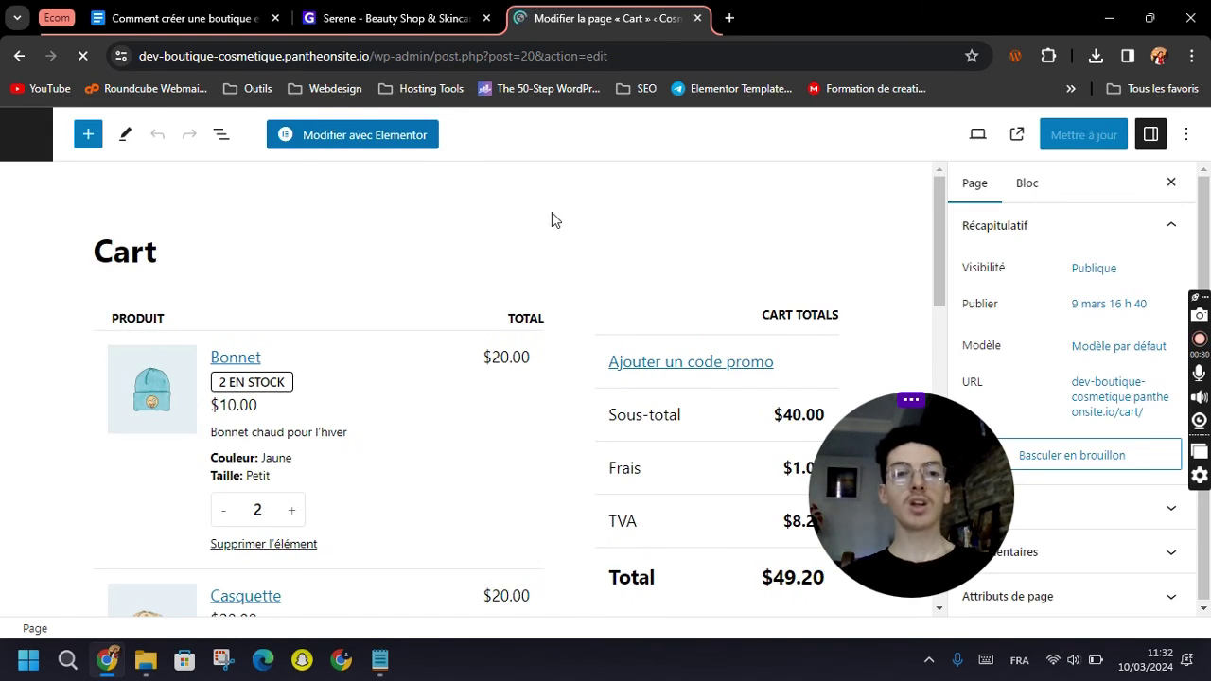
{"action": "left_click", "coordinate": [338, 137]}
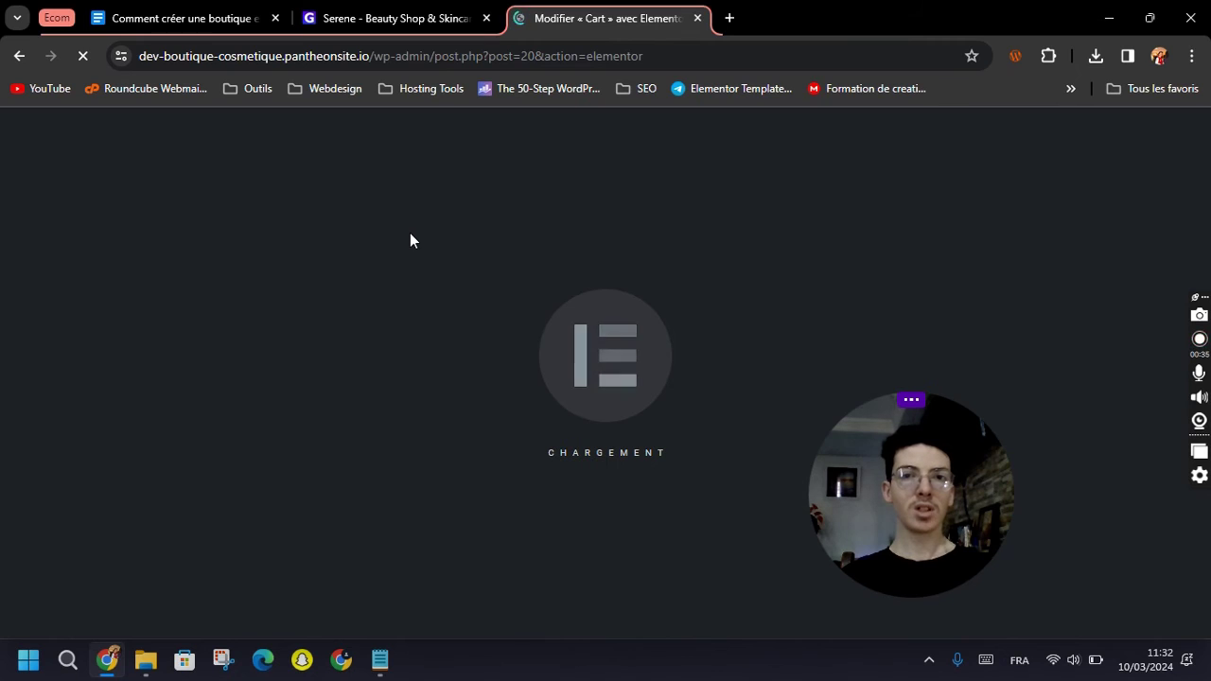
{"action": "left_click", "coordinate": [19, 56]}
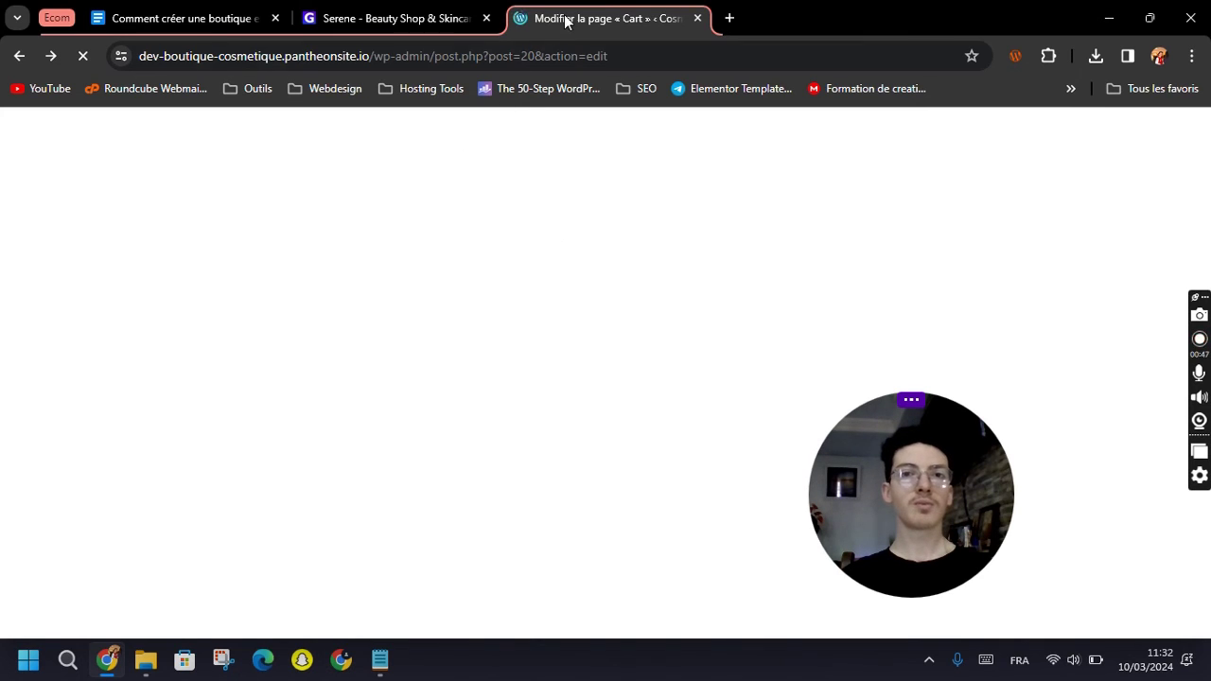
Retitle the Cart page 'Panier', save the update, and open it in Elementor.
{"action": "left_click", "coordinate": [200, 242]}
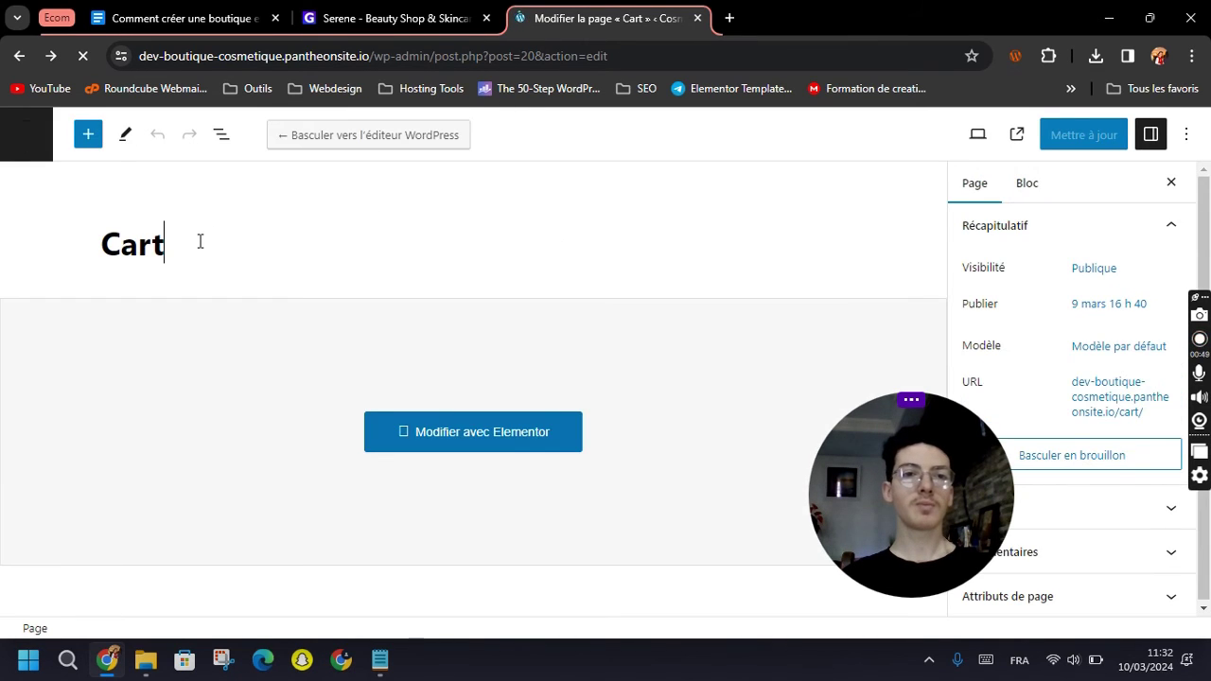
{"action": "double_click", "coordinate": [201, 241]}
{"action": "type", "text": "Panier"}
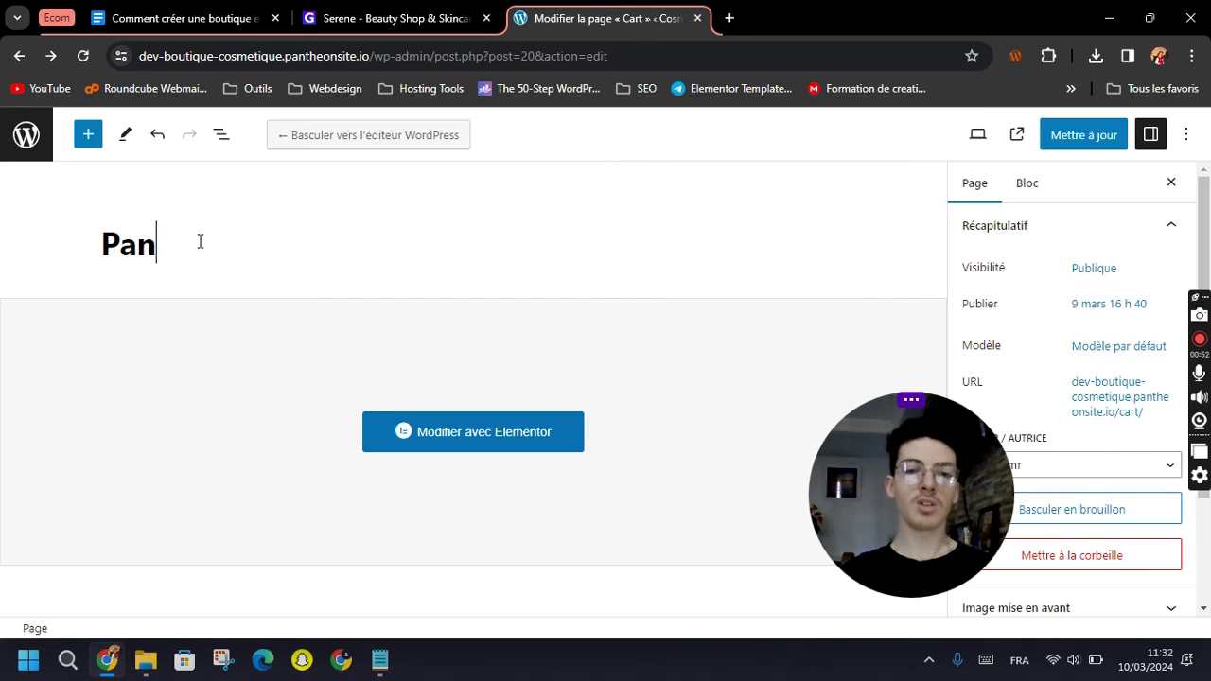
{"action": "left_click", "coordinate": [1077, 144]}
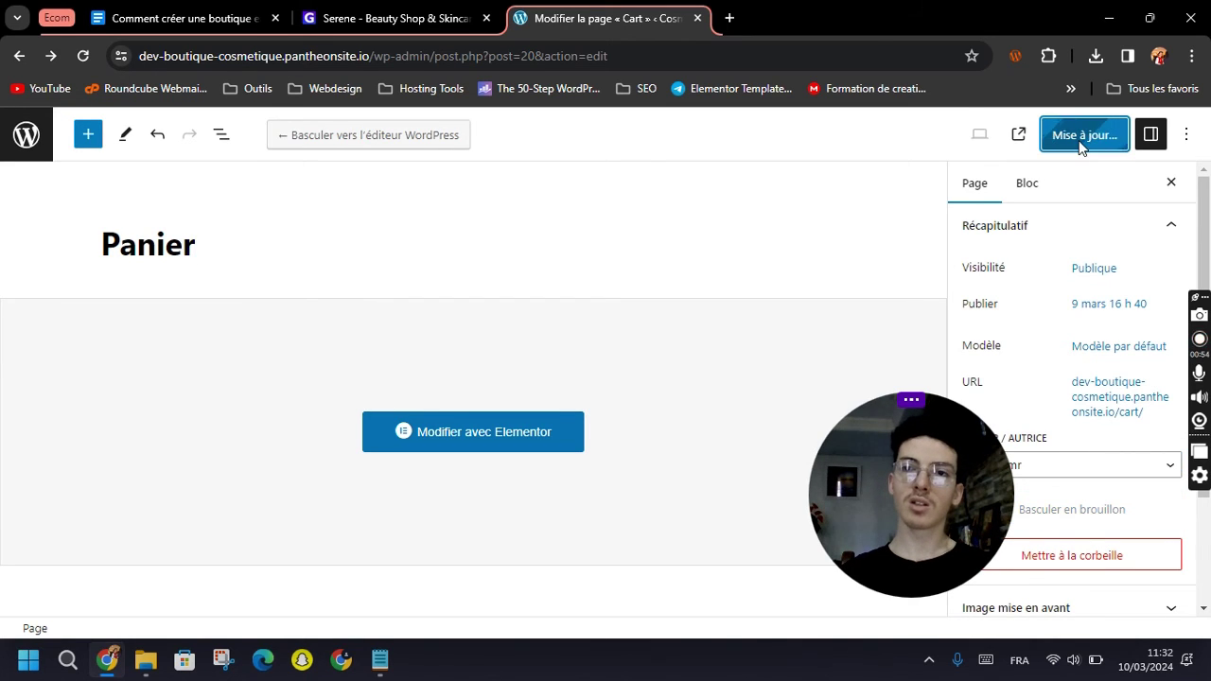
{"action": "left_click", "coordinate": [446, 435]}
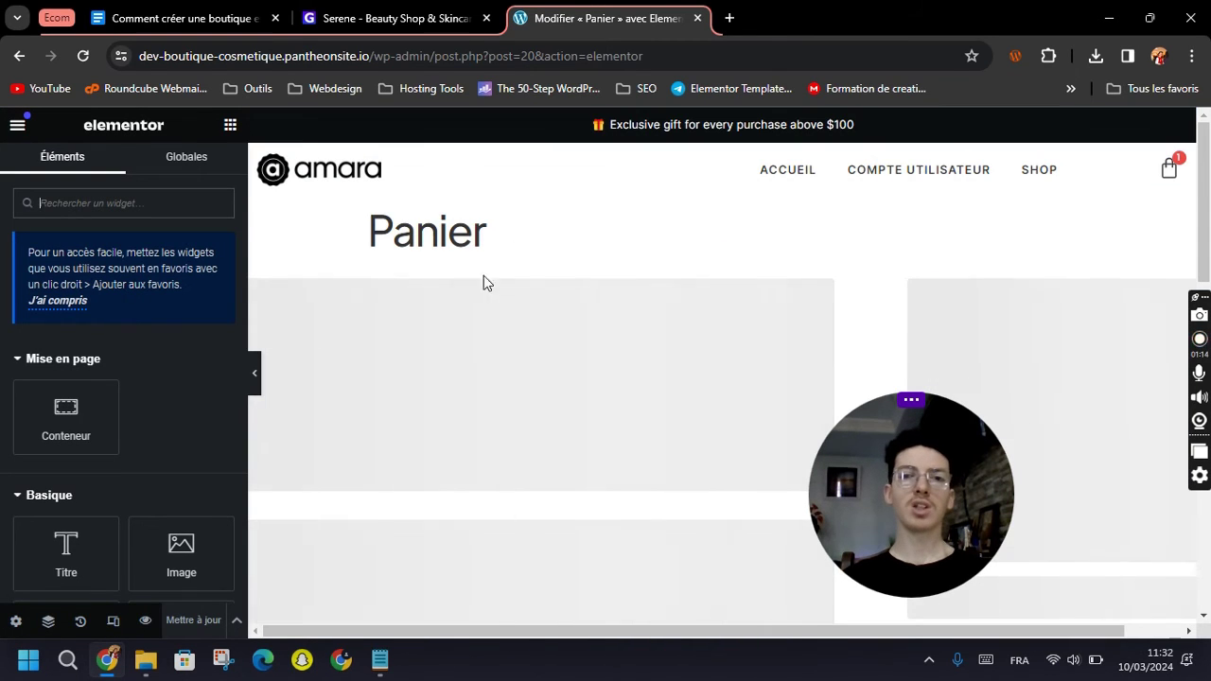
Delete the page's existing content section in Elementor.
{"action": "mouse_move", "coordinate": [735, 297]}
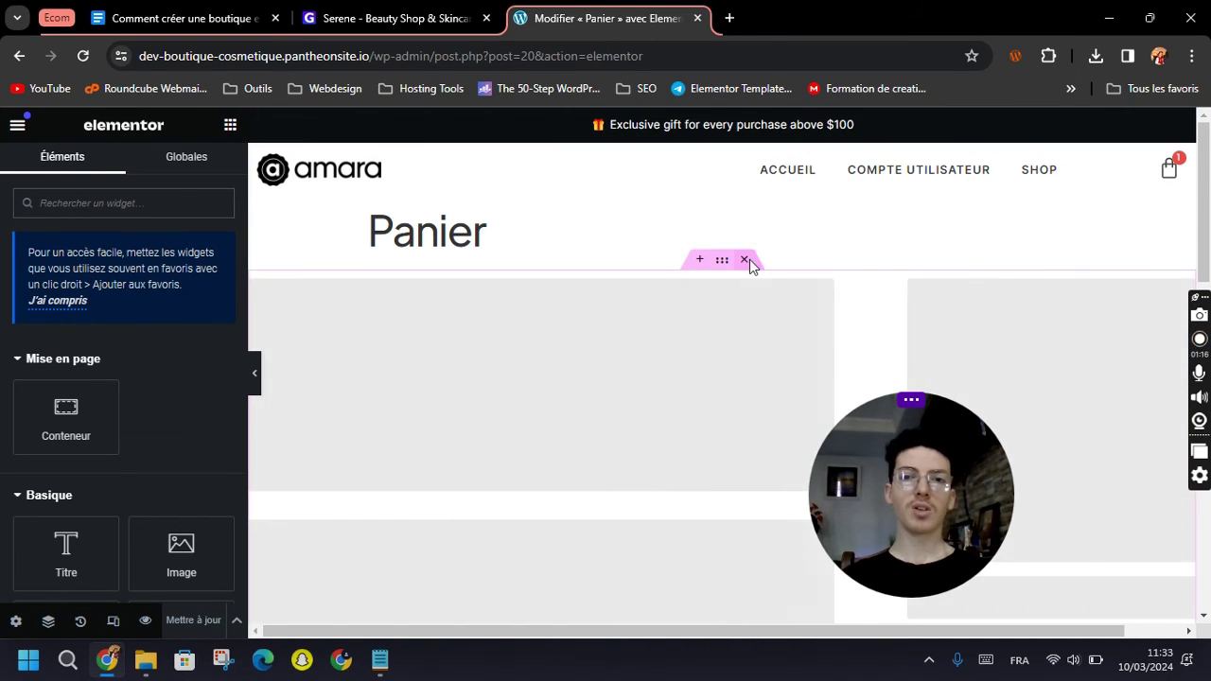
{"action": "left_click", "coordinate": [746, 260]}
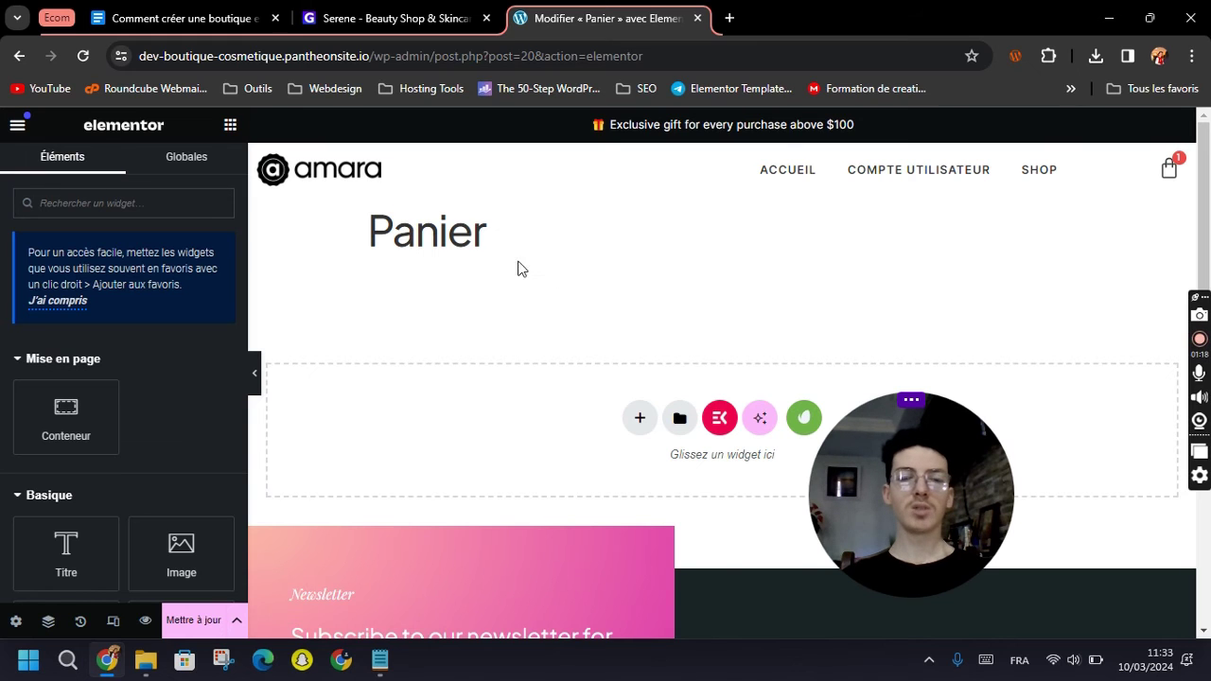
{"action": "scroll", "coordinate": [657, 273], "scroll_direction": "down", "scroll_amount": 1}
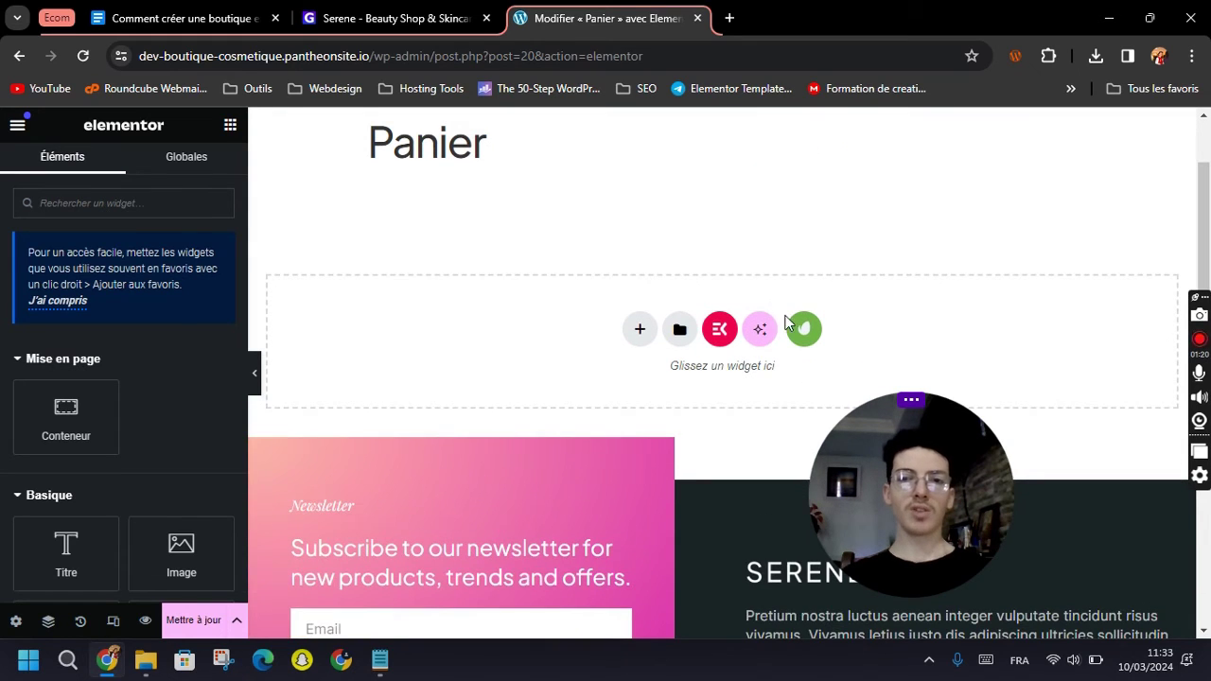
{"action": "scroll", "coordinate": [702, 276], "scroll_direction": "up", "scroll_amount": 1}
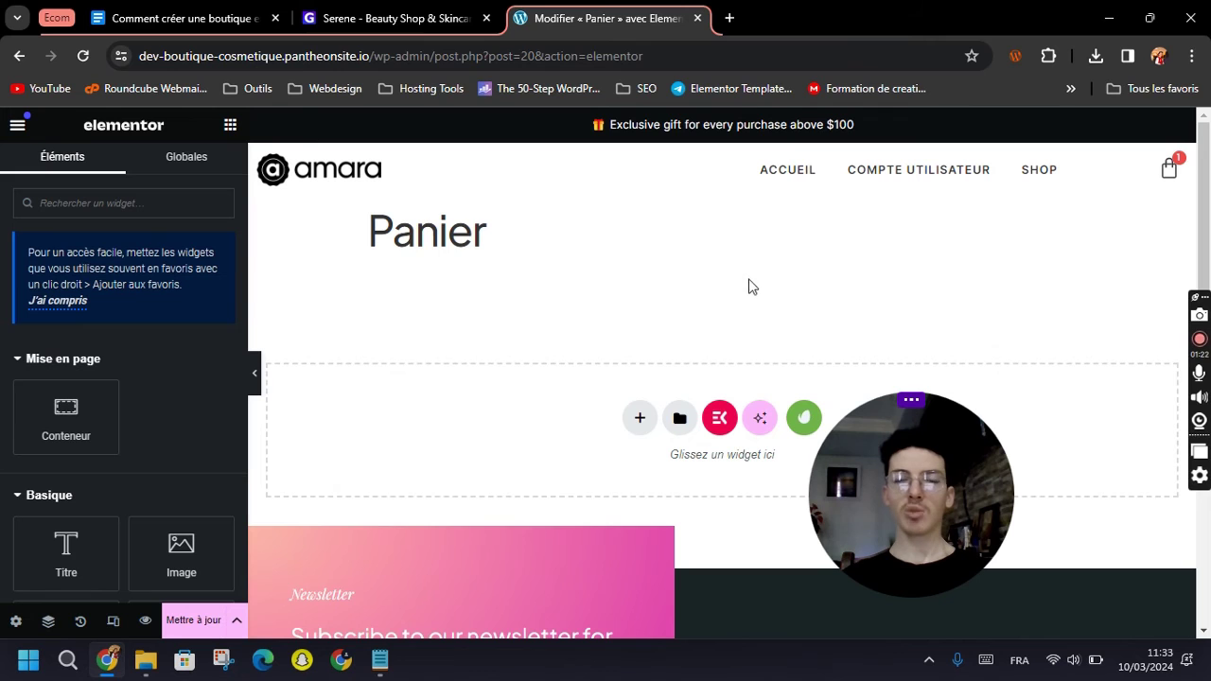
Insert the Cart template from the installed Serene template kit.
{"action": "left_click", "coordinate": [804, 419]}
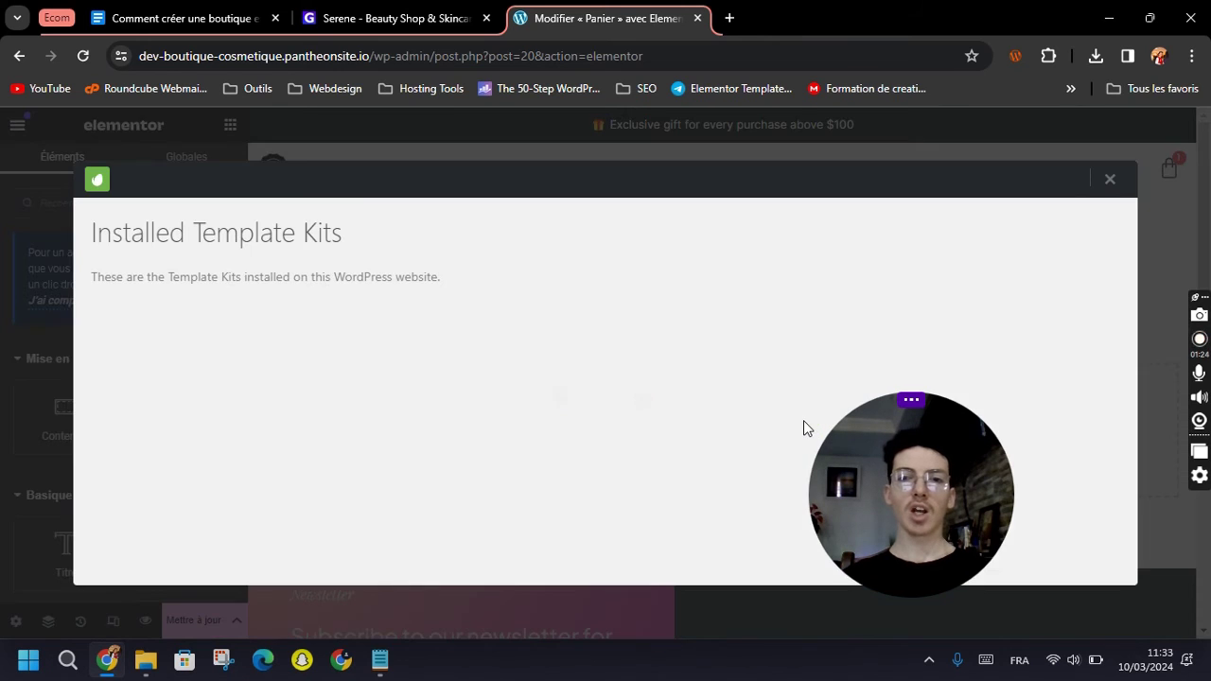
{"action": "left_click_drag", "start_coordinate": [875, 457], "coordinate": [1022, 474]}
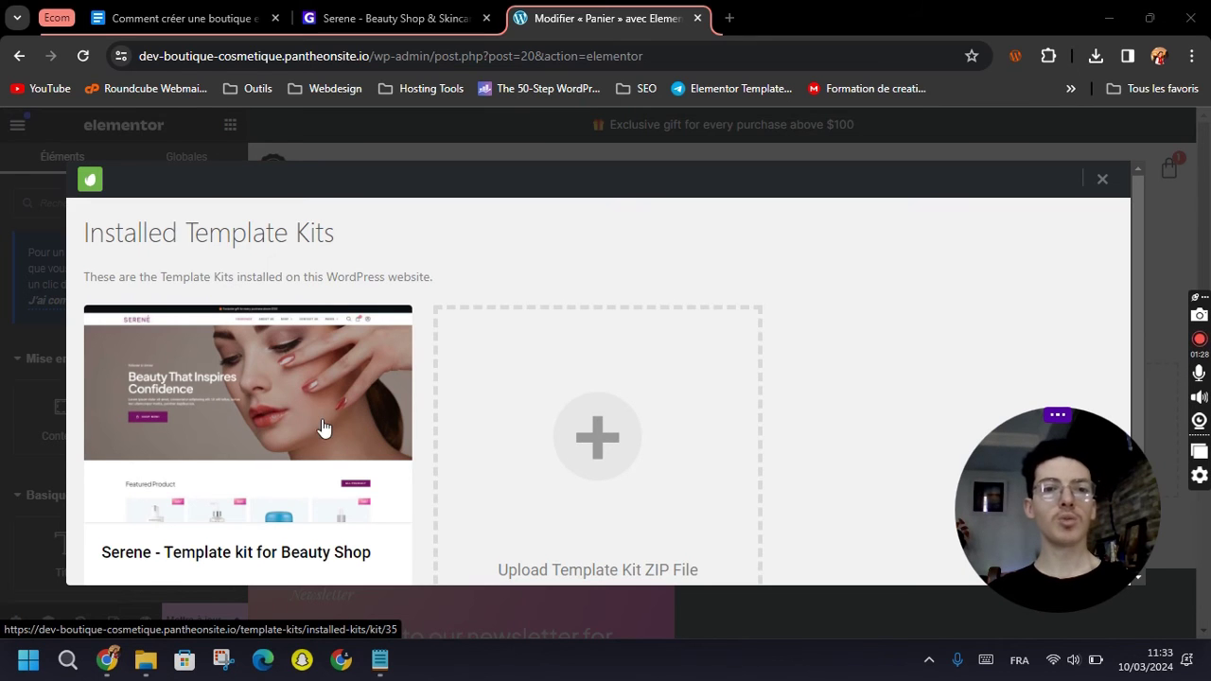
{"action": "scroll", "coordinate": [350, 407], "scroll_direction": "down", "scroll_amount": 2}
{"action": "left_click", "coordinate": [260, 368]}
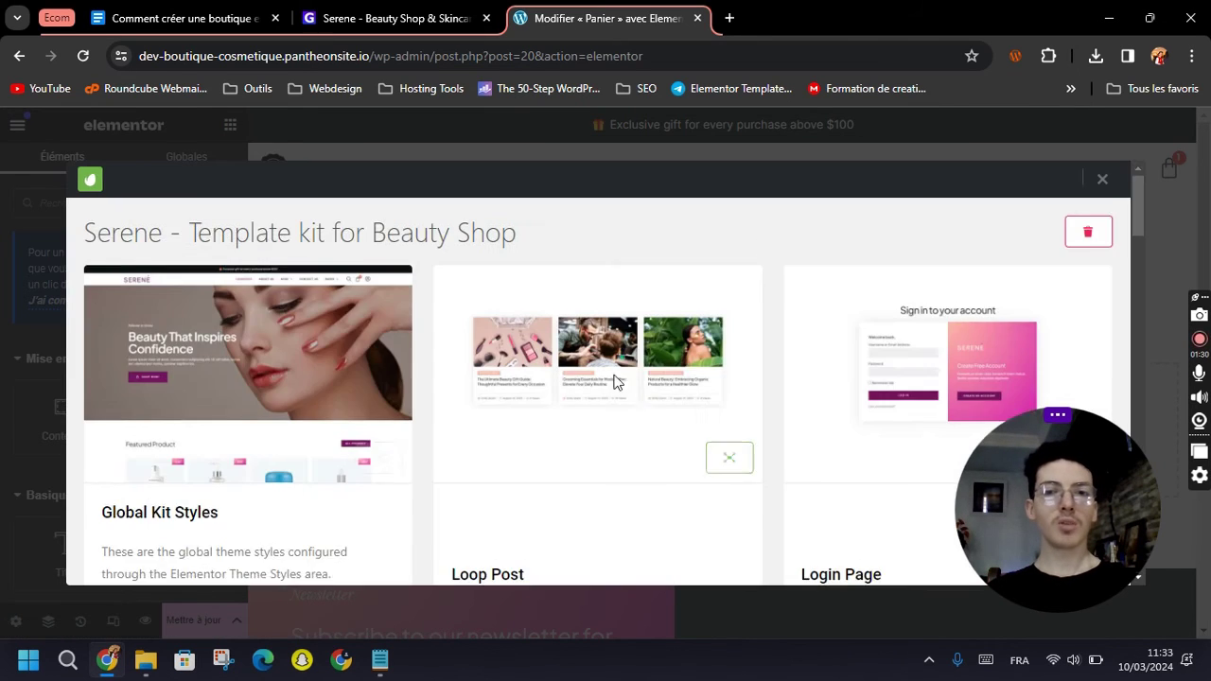
{"action": "scroll", "coordinate": [710, 338], "scroll_direction": "down", "scroll_amount": 5}
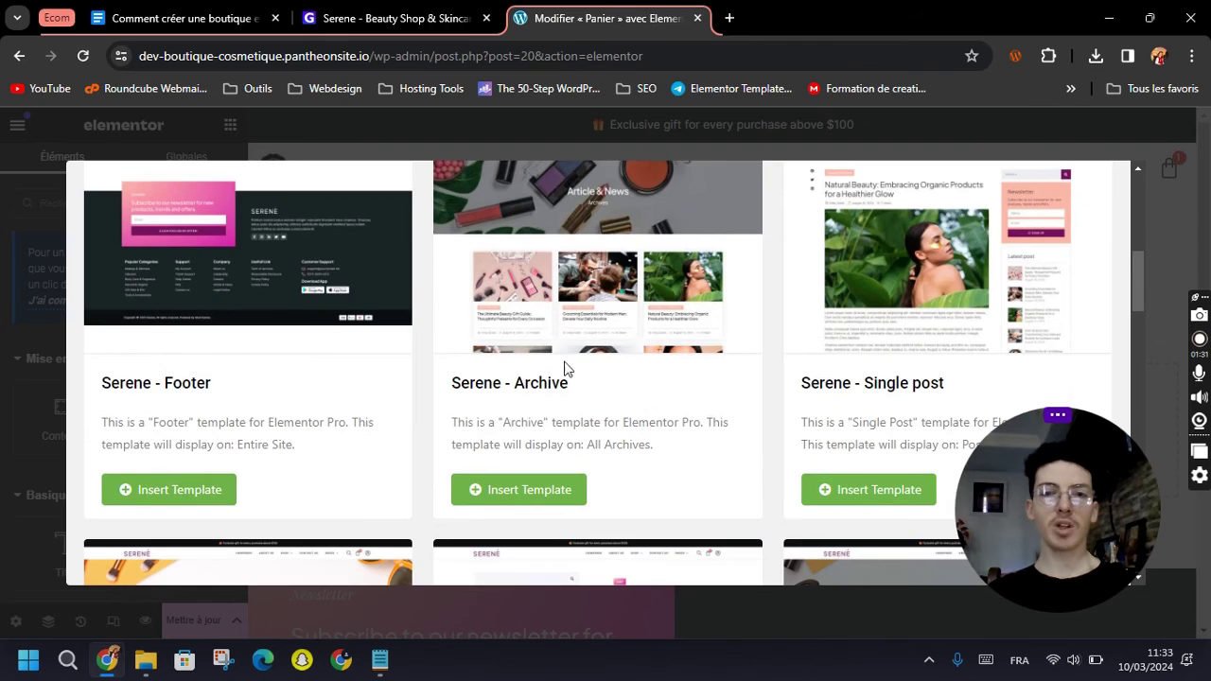
{"action": "scroll", "coordinate": [568, 369], "scroll_direction": "down", "scroll_amount": 5}
{"action": "scroll", "coordinate": [579, 355], "scroll_direction": "down", "scroll_amount": 5}
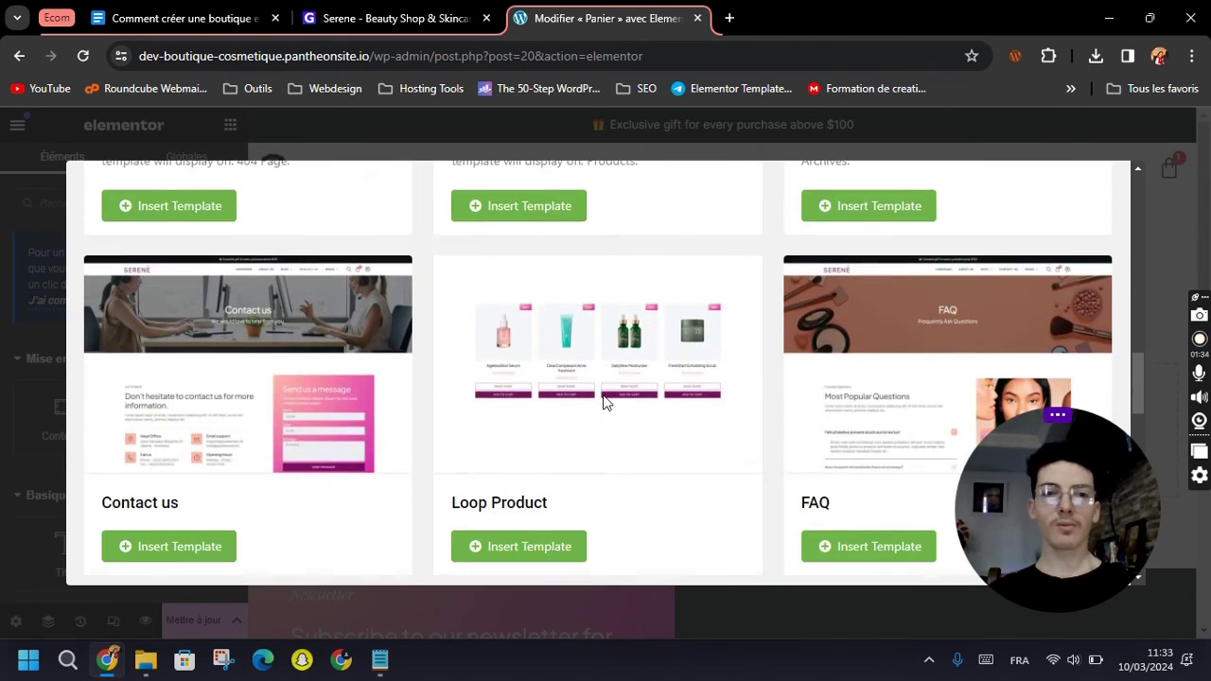
{"action": "scroll", "coordinate": [611, 392], "scroll_direction": "down", "scroll_amount": 5}
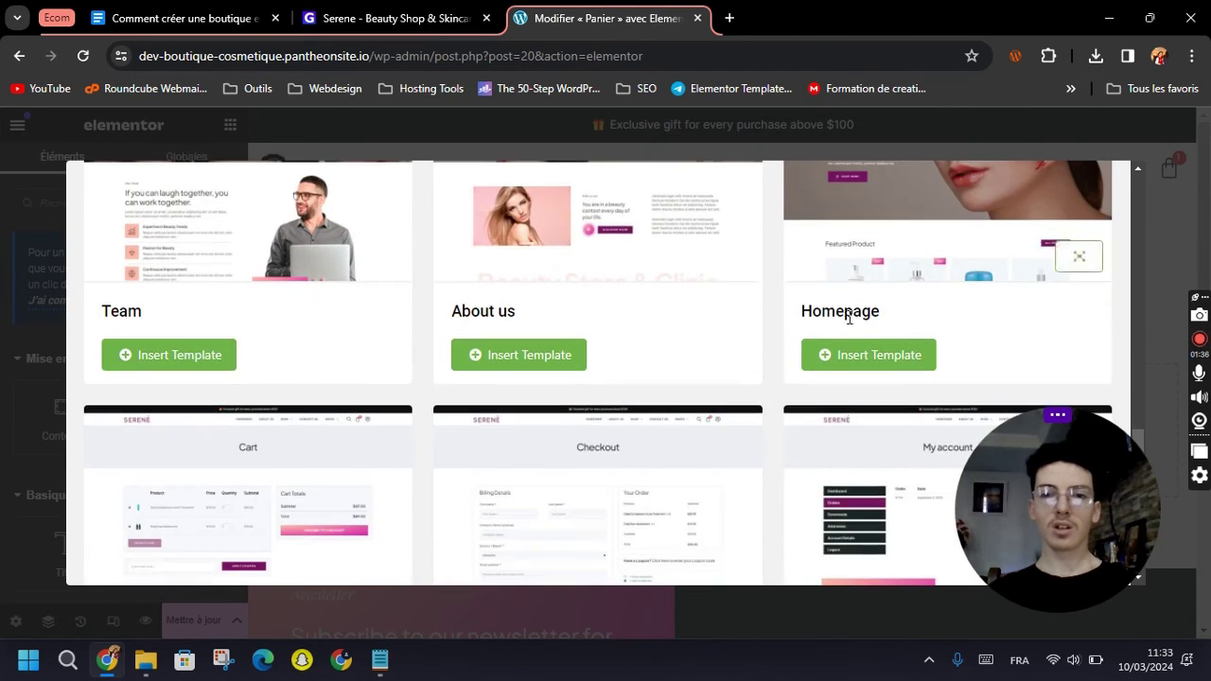
{"action": "scroll", "coordinate": [716, 343], "scroll_direction": "down", "scroll_amount": 5}
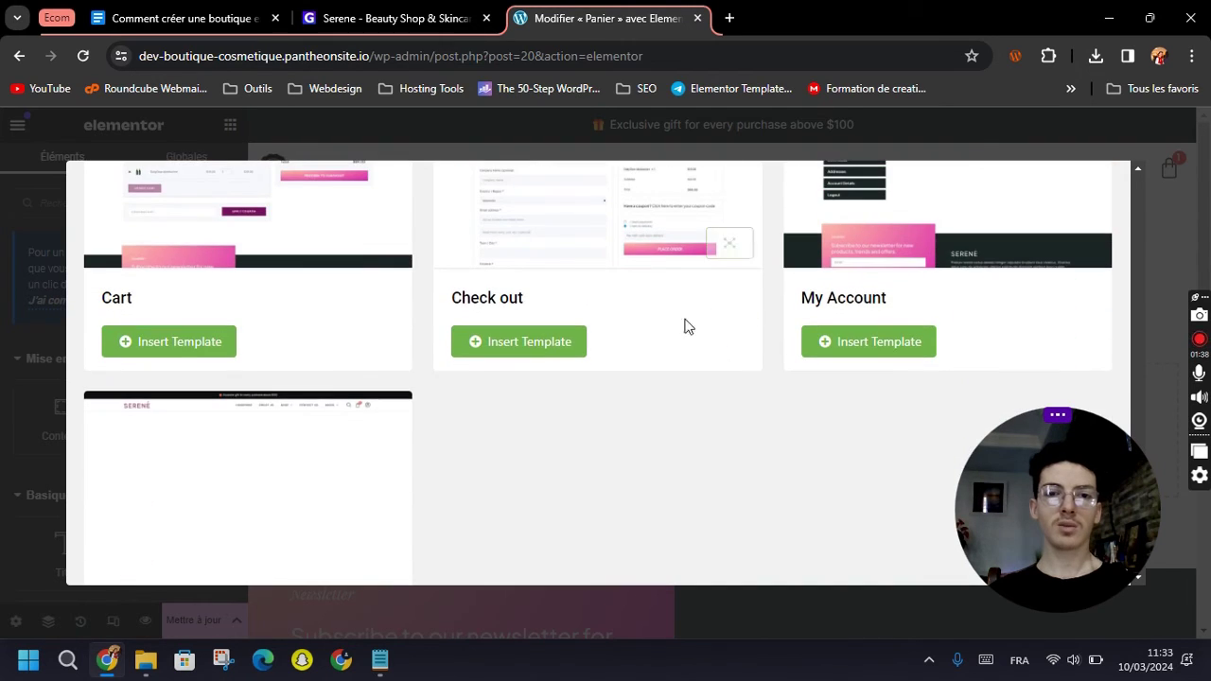
{"action": "scroll", "coordinate": [176, 345], "scroll_direction": "up", "scroll_amount": 1}
{"action": "left_click", "coordinate": [166, 522]}
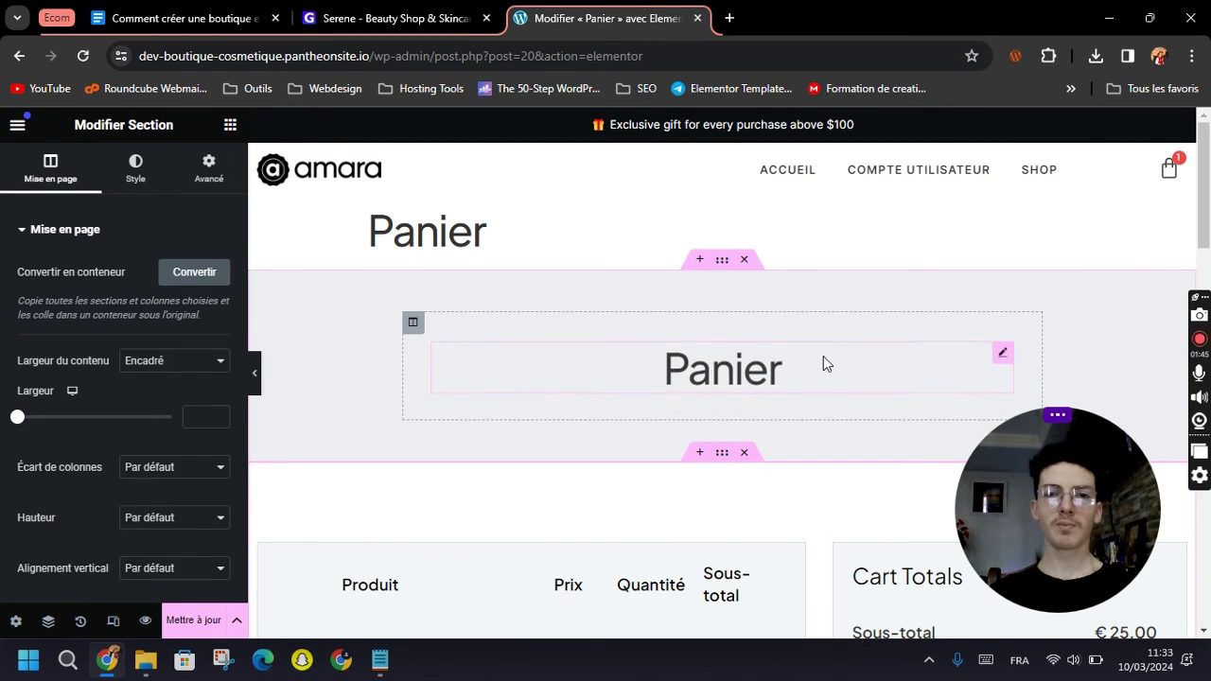
Turn on Masquer le titre in Page Settings to hide the default page title.
{"action": "left_click_drag", "start_coordinate": [490, 238], "coordinate": [340, 233]}
{"action": "left_click", "coordinate": [326, 215]}
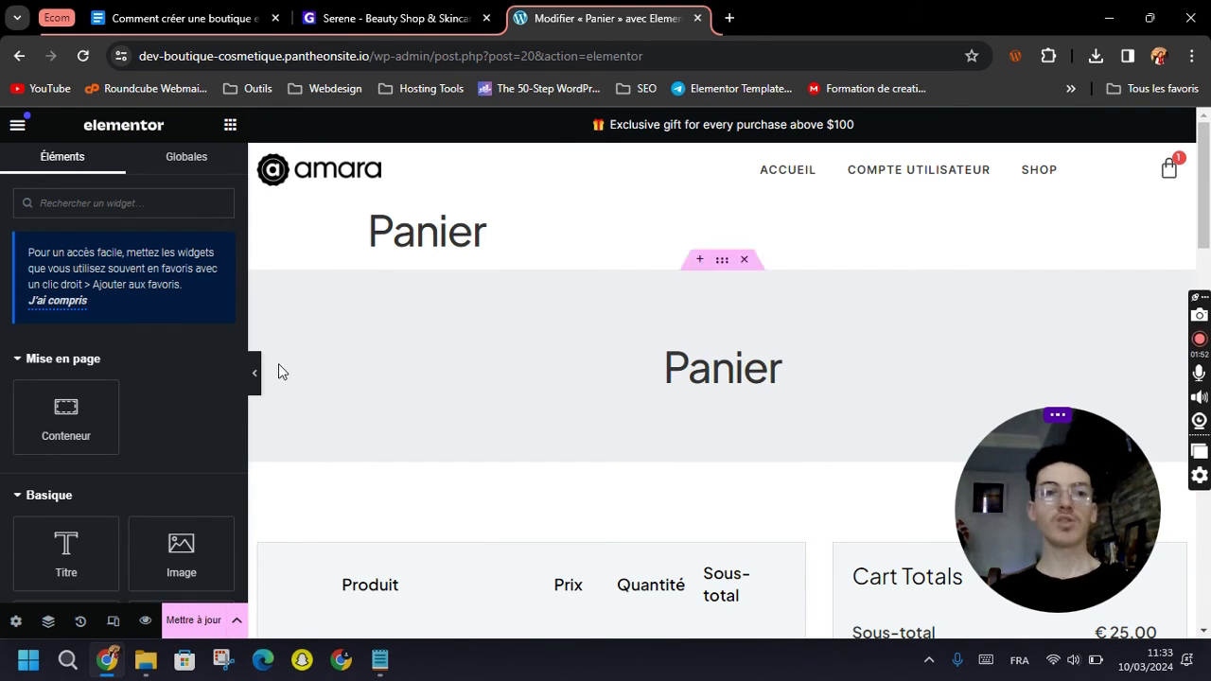
{"action": "left_click", "coordinate": [15, 620]}
{"action": "scroll", "coordinate": [86, 547], "scroll_direction": "down", "scroll_amount": 3}
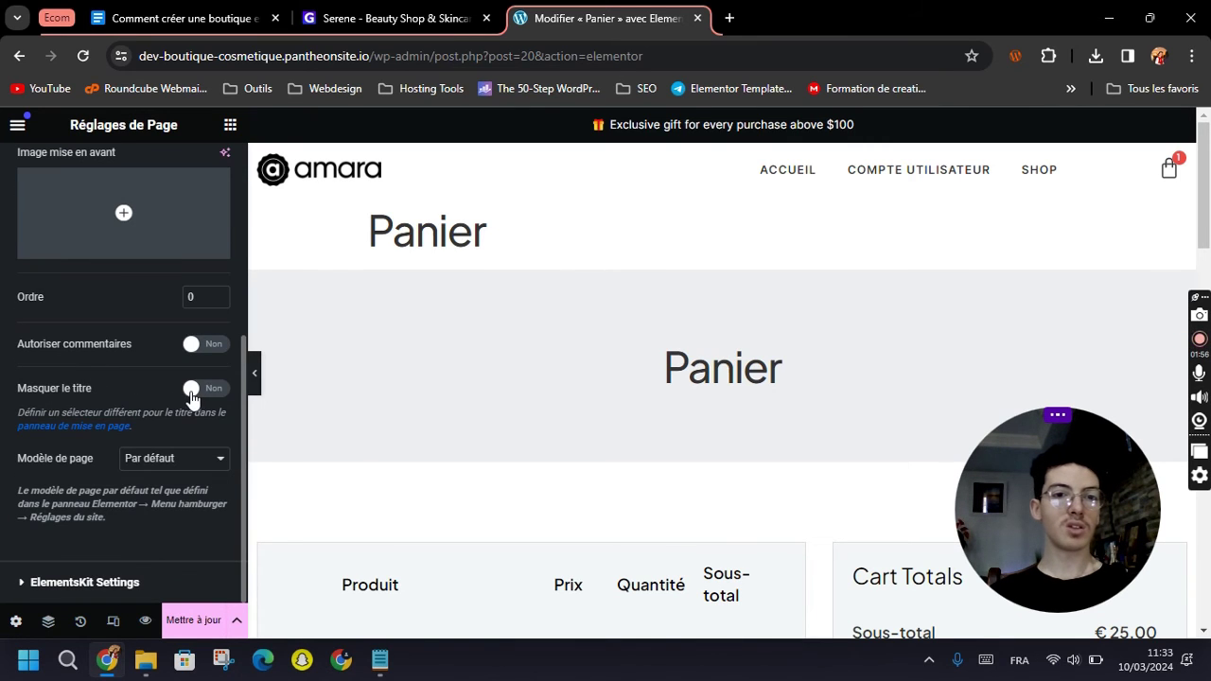
{"action": "left_click", "coordinate": [193, 390]}
Review the Panier heading and Serene cart layout, then save with Mettre à jour.
{"action": "left_click", "coordinate": [716, 291]}
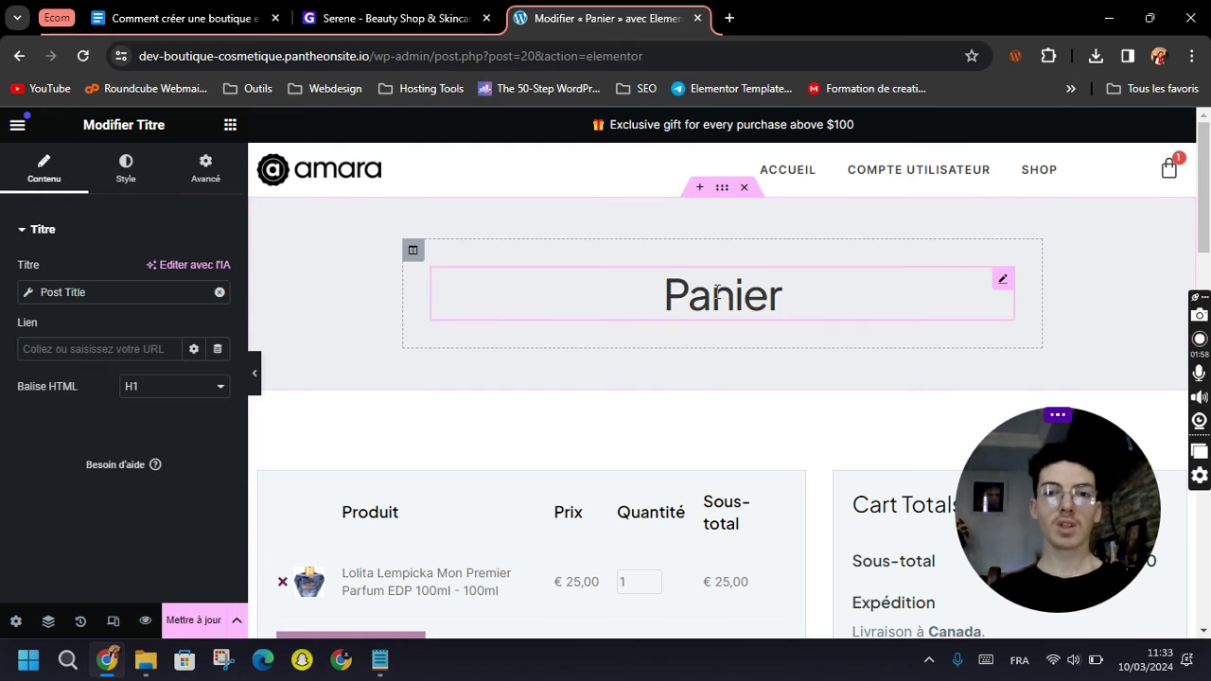
{"action": "scroll", "coordinate": [713, 290], "scroll_direction": "down", "scroll_amount": 2}
{"action": "scroll", "coordinate": [711, 264], "scroll_direction": "up", "scroll_amount": 1}
{"action": "scroll", "coordinate": [784, 314], "scroll_direction": "down", "scroll_amount": 2}
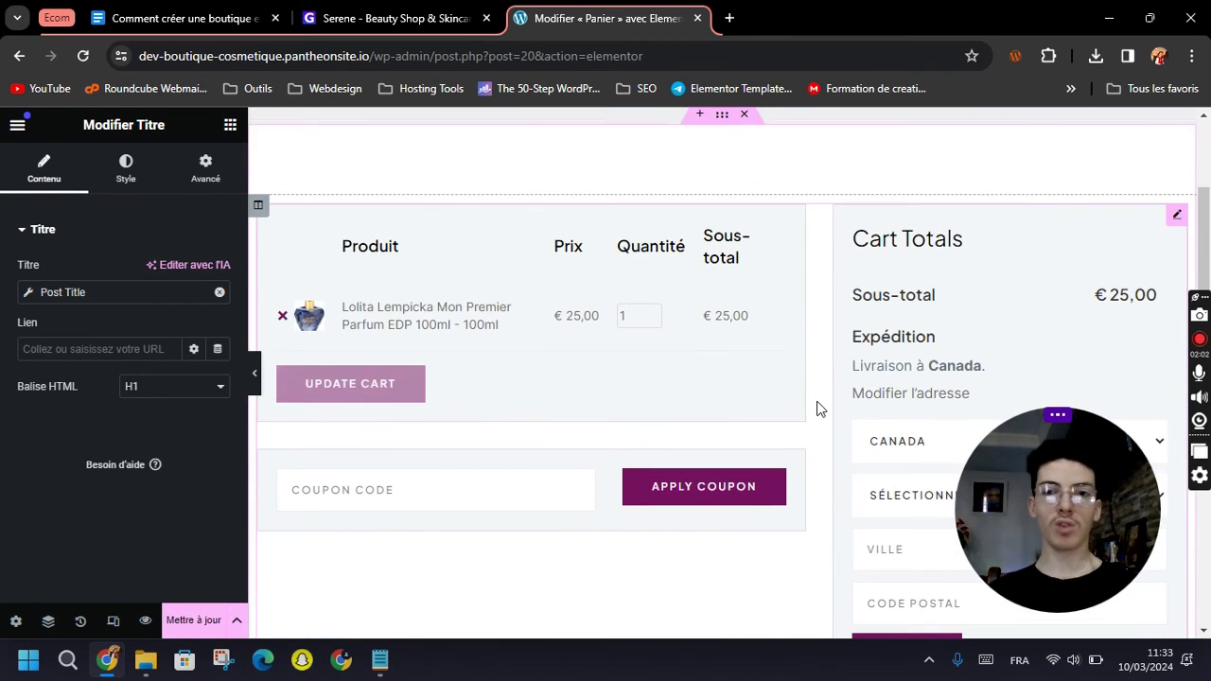
{"action": "scroll", "coordinate": [819, 408], "scroll_direction": "down", "scroll_amount": 1}
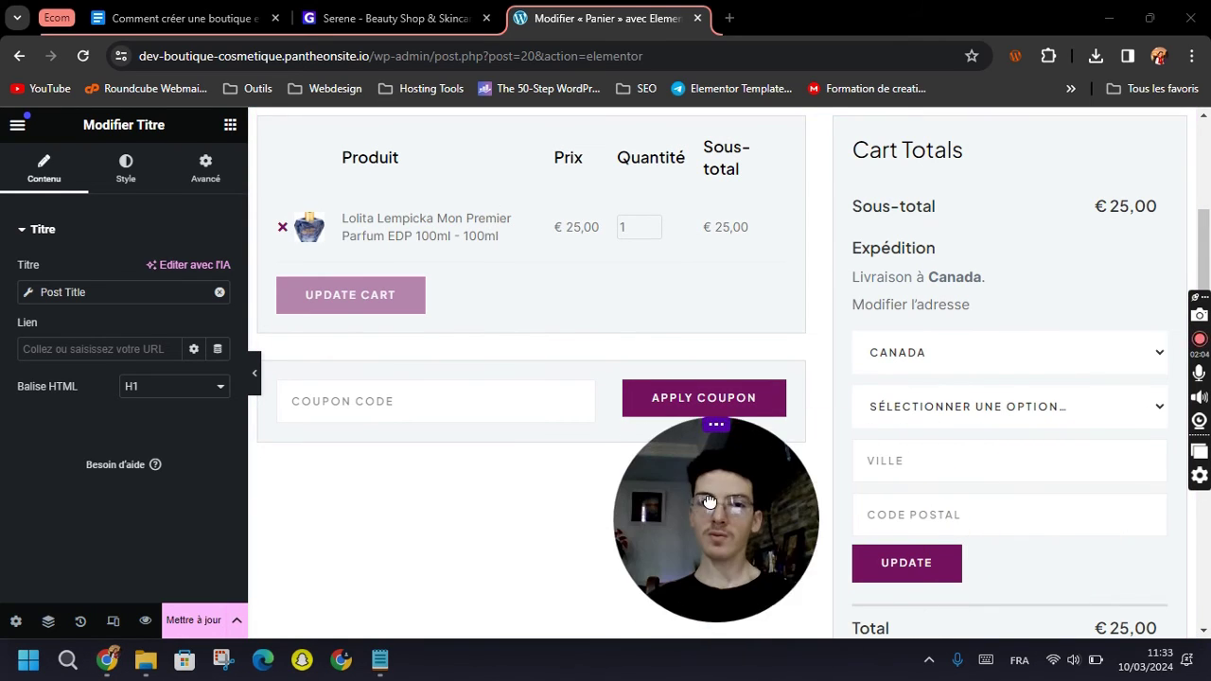
{"action": "scroll", "coordinate": [804, 412], "scroll_direction": "down", "scroll_amount": 4}
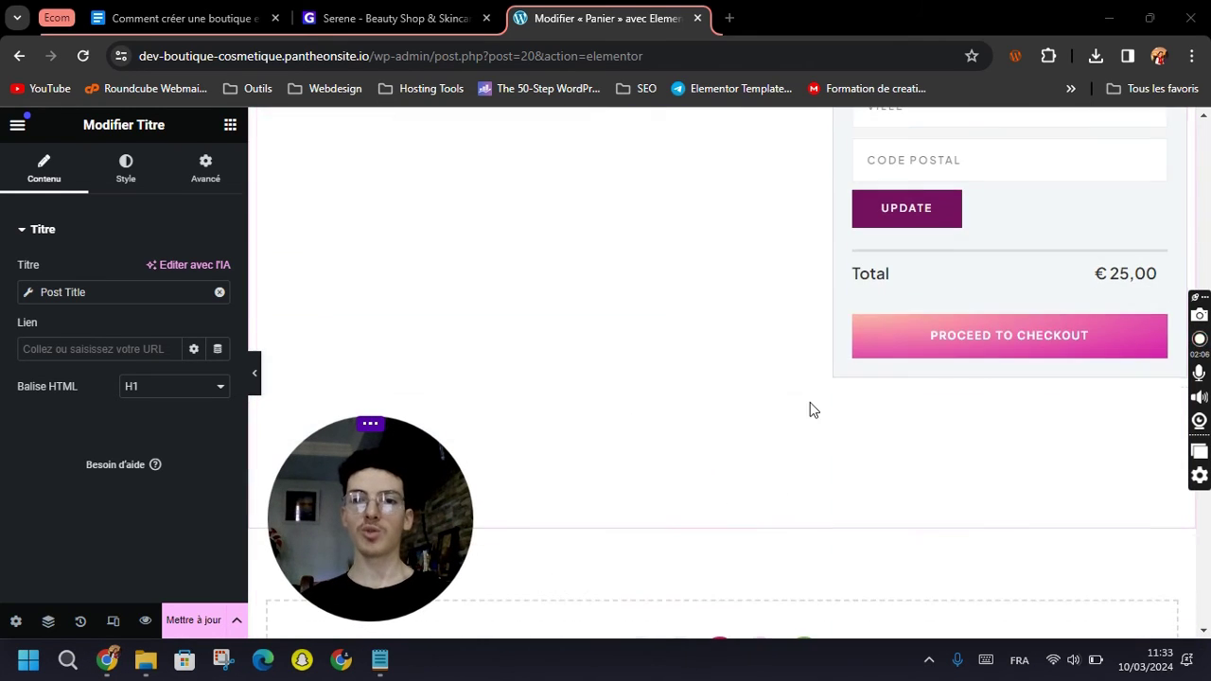
{"action": "scroll", "coordinate": [950, 369], "scroll_direction": "up", "scroll_amount": 1}
{"action": "scroll", "coordinate": [946, 407], "scroll_direction": "up", "scroll_amount": 1}
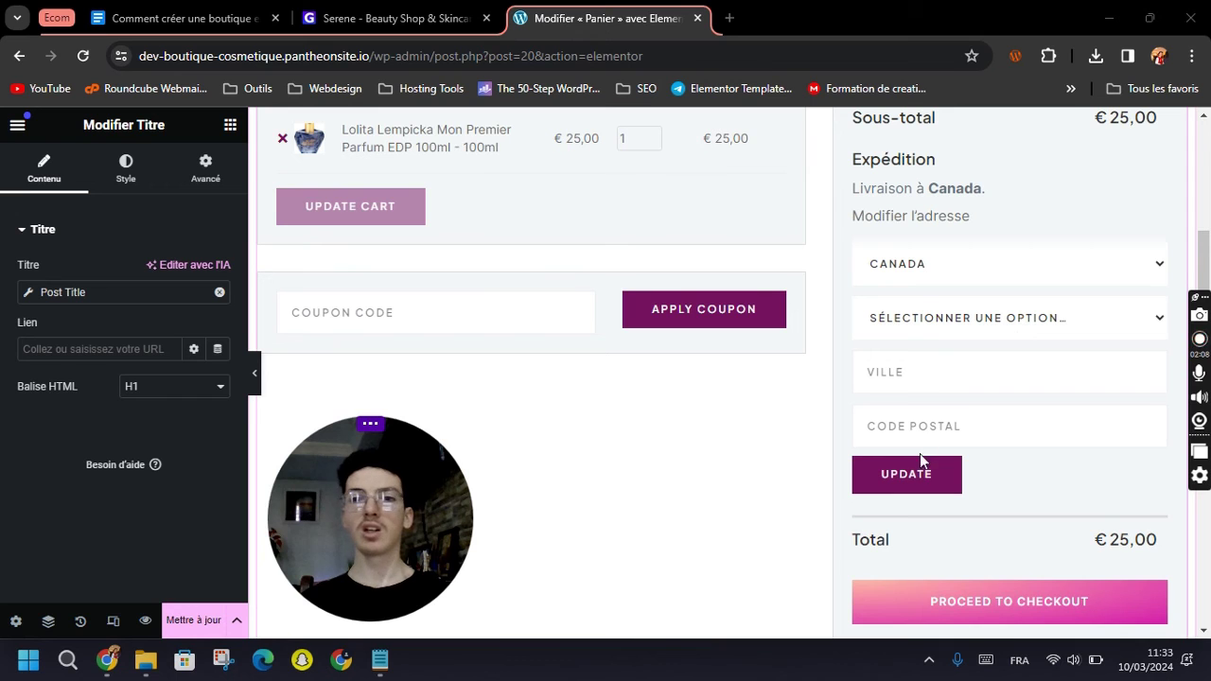
{"action": "scroll", "coordinate": [765, 365], "scroll_direction": "up", "scroll_amount": 2}
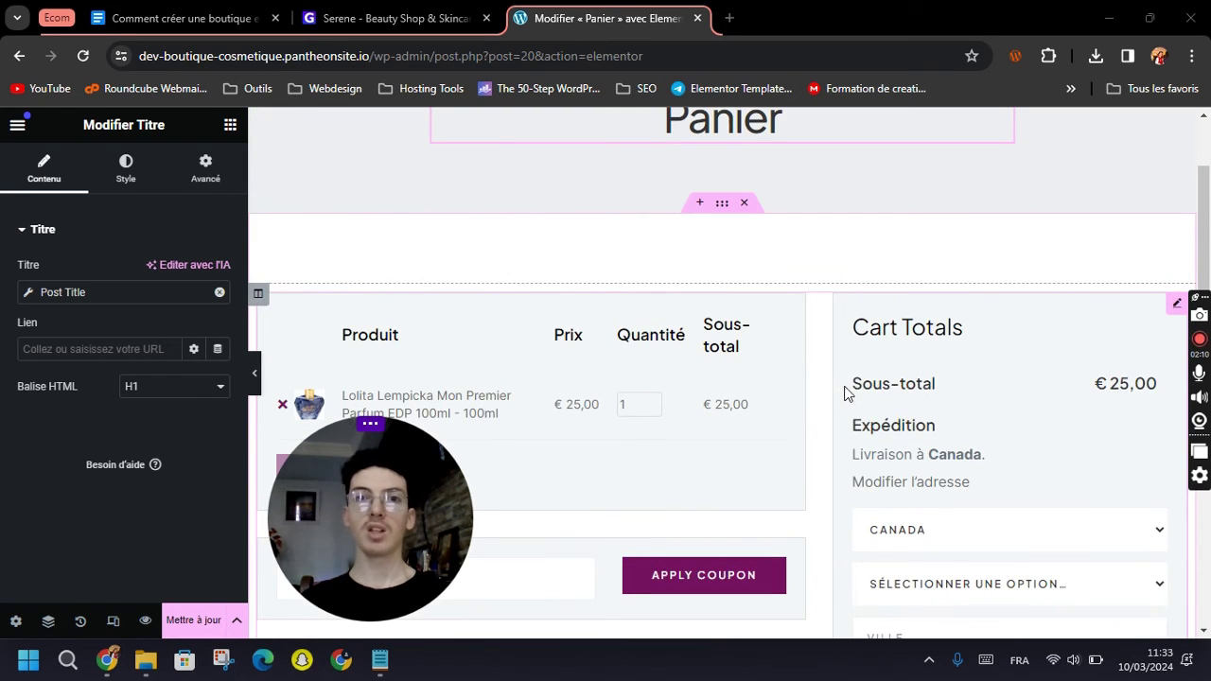
{"action": "scroll", "coordinate": [814, 388], "scroll_direction": "up", "scroll_amount": 2}
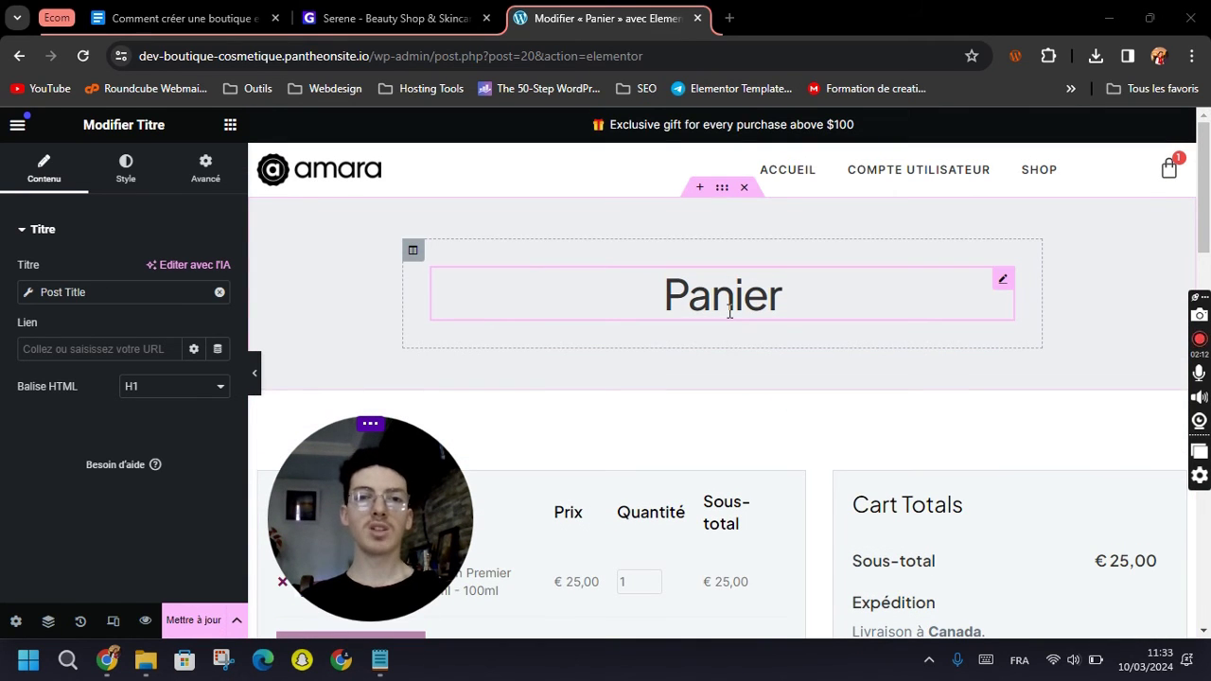
{"action": "left_click", "coordinate": [187, 625]}
Load the shop's homepage by trimming the address to the bare domain.
{"action": "scroll", "coordinate": [754, 503], "scroll_direction": "down", "scroll_amount": 3}
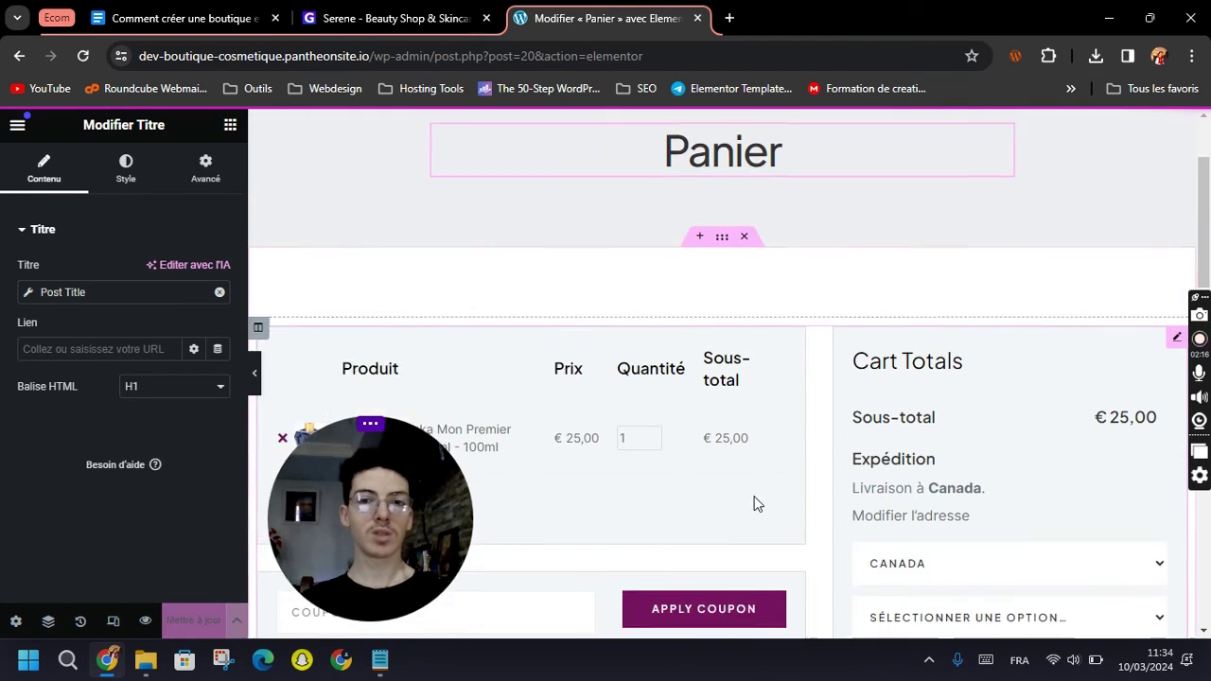
{"action": "scroll", "coordinate": [1028, 383], "scroll_direction": "down", "scroll_amount": 1}
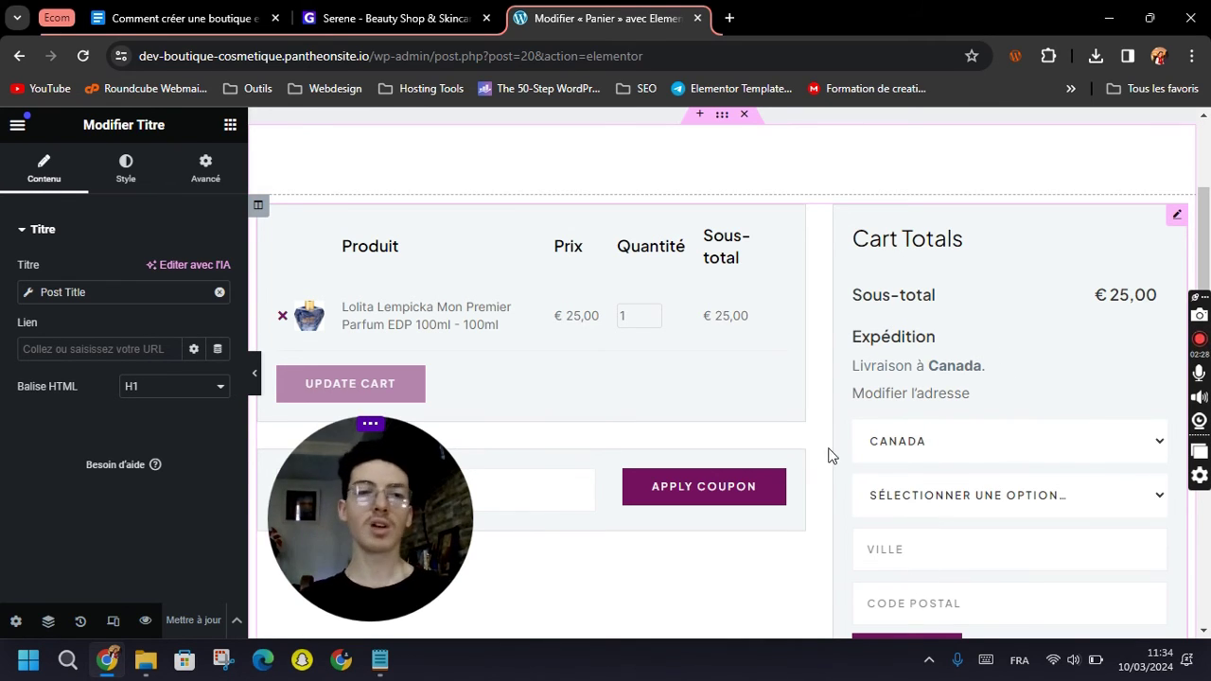
{"action": "scroll", "coordinate": [473, 343], "scroll_direction": "down", "scroll_amount": 2}
{"action": "left_click_drag", "start_coordinate": [376, 56], "coordinate": [722, 56]}
{"action": "key", "text": "BackSpace"}
{"action": "key", "text": "Return"}
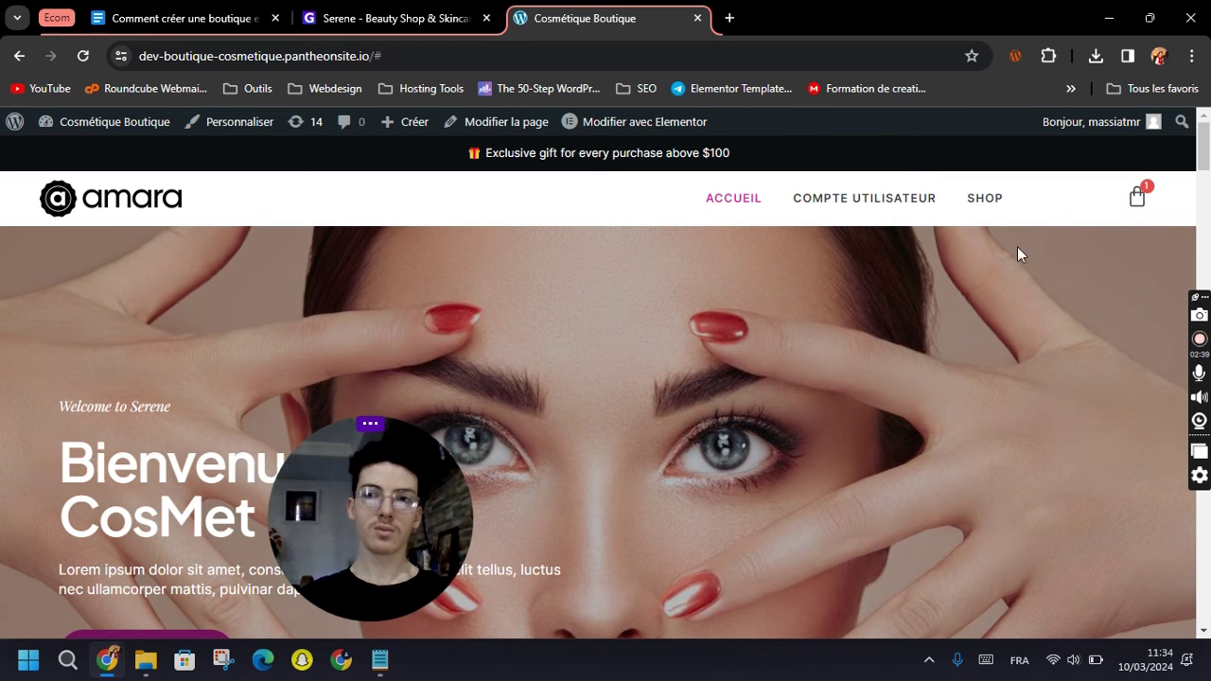
Go from the header cart icon through the new Panier page to Checkout with the € 25,00 perfume.
{"action": "scroll", "coordinate": [1018, 254], "scroll_direction": "down", "scroll_amount": 5}
{"action": "scroll", "coordinate": [955, 408], "scroll_direction": "up", "scroll_amount": 5}
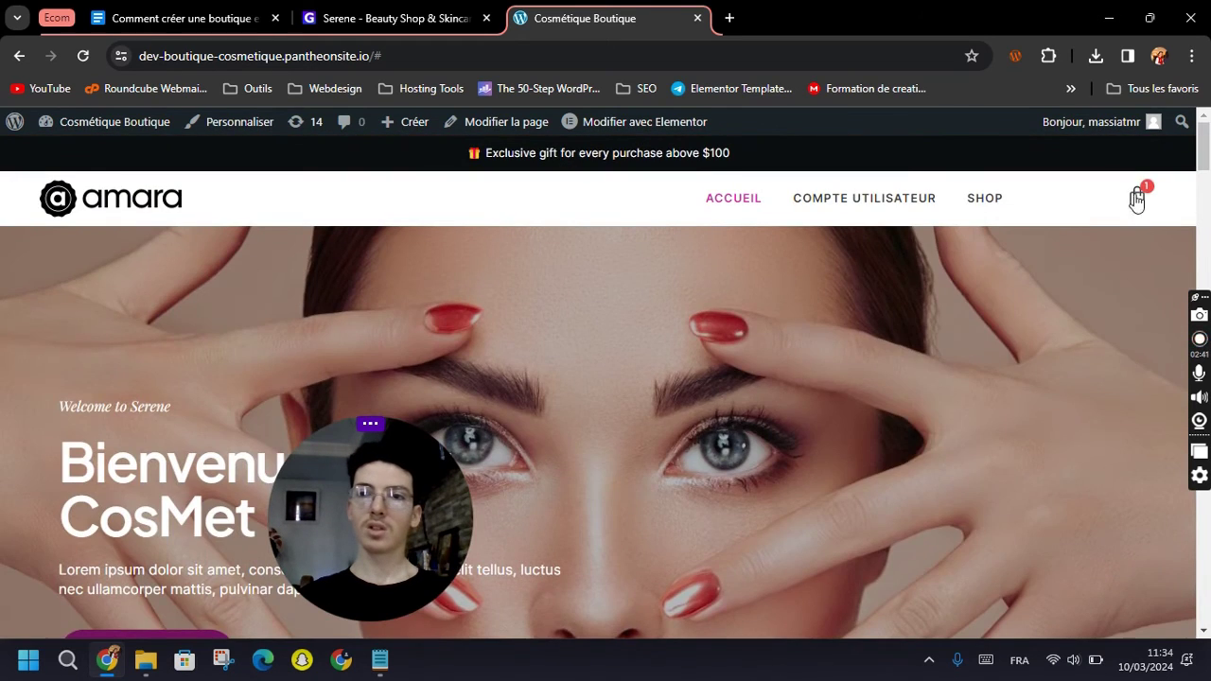
{"action": "left_click", "coordinate": [1131, 202]}
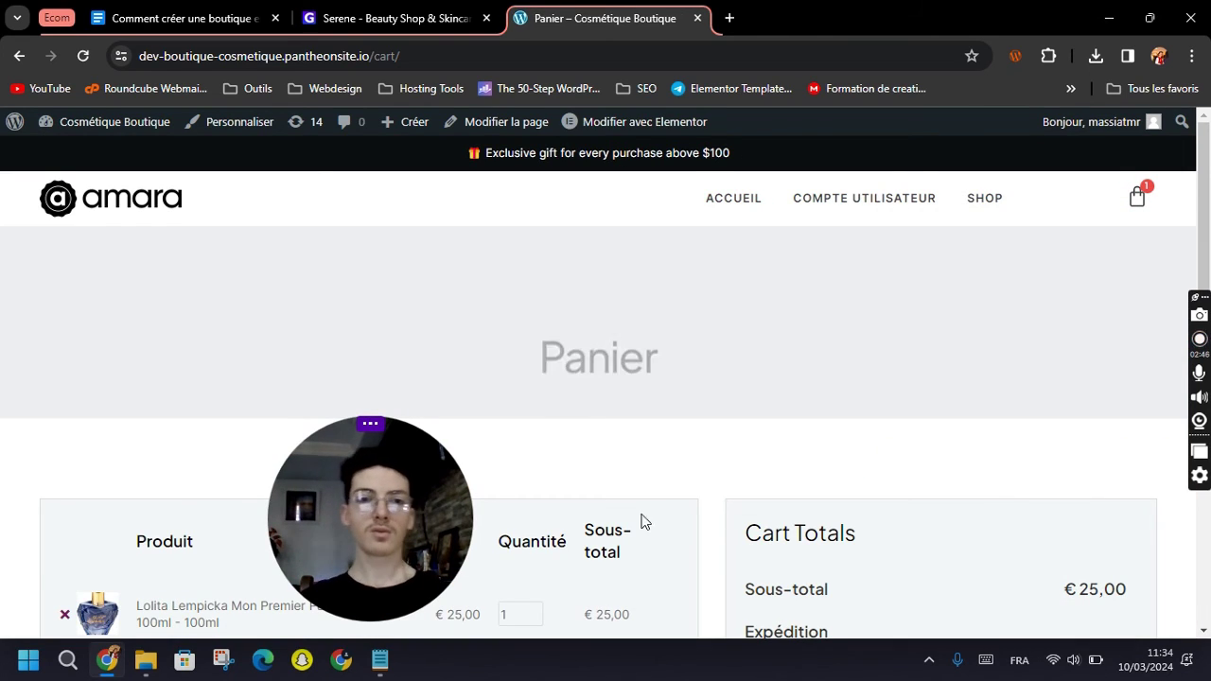
{"action": "scroll", "coordinate": [649, 413], "scroll_direction": "down", "scroll_amount": 5}
{"action": "scroll", "coordinate": [701, 423], "scroll_direction": "up", "scroll_amount": 5}
{"action": "scroll", "coordinate": [697, 381], "scroll_direction": "down", "scroll_amount": 5}
{"action": "scroll", "coordinate": [698, 381], "scroll_direction": "up", "scroll_amount": 5}
{"action": "scroll", "coordinate": [678, 398], "scroll_direction": "down", "scroll_amount": 5}
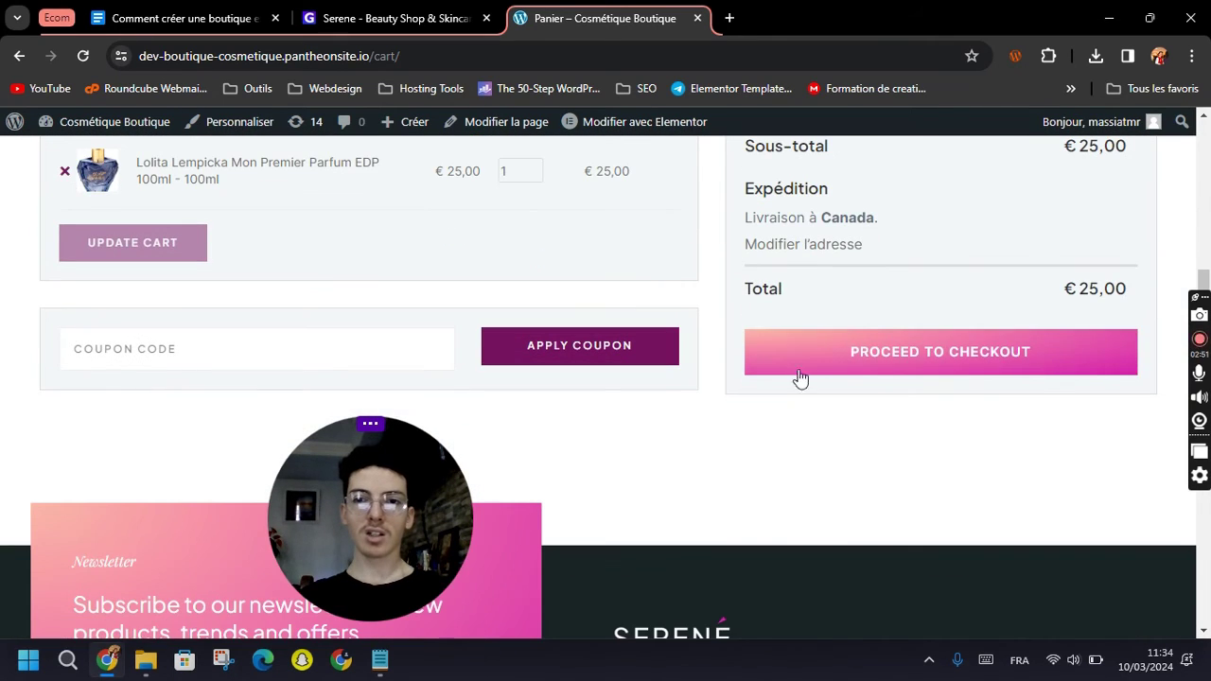
{"action": "left_click", "coordinate": [944, 350]}
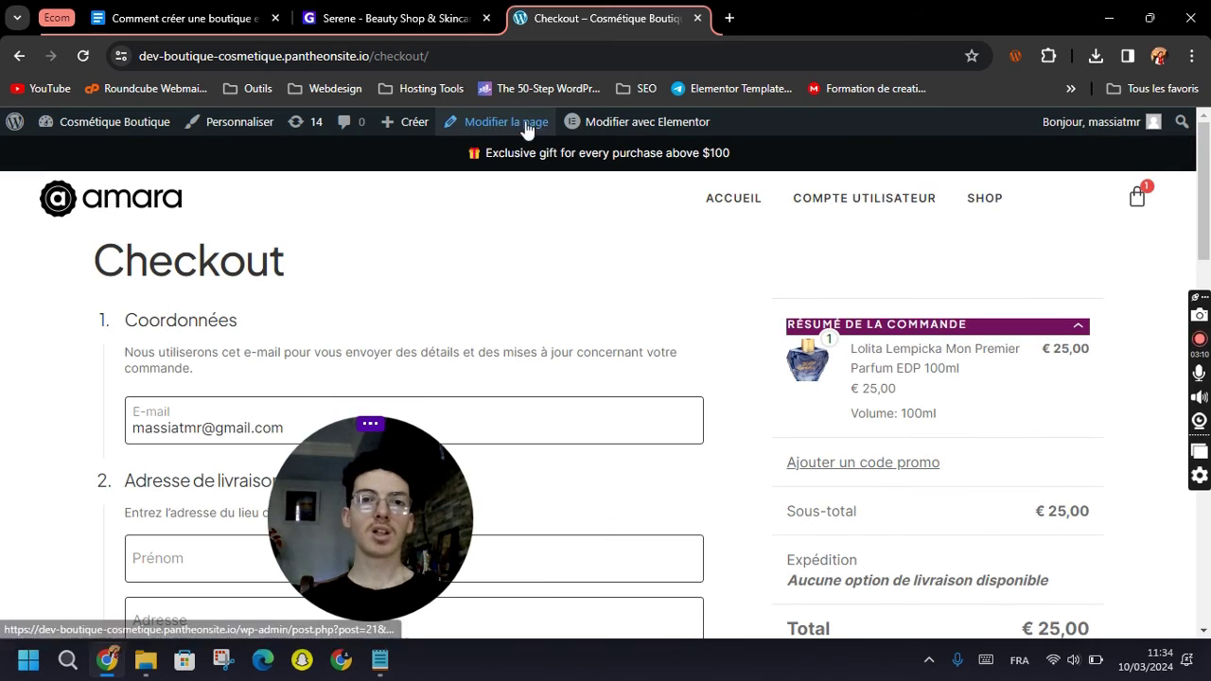
Rename the Checkout page to 'Commander', update it, and open it in Elementor.
{"action": "left_click", "coordinate": [497, 133]}
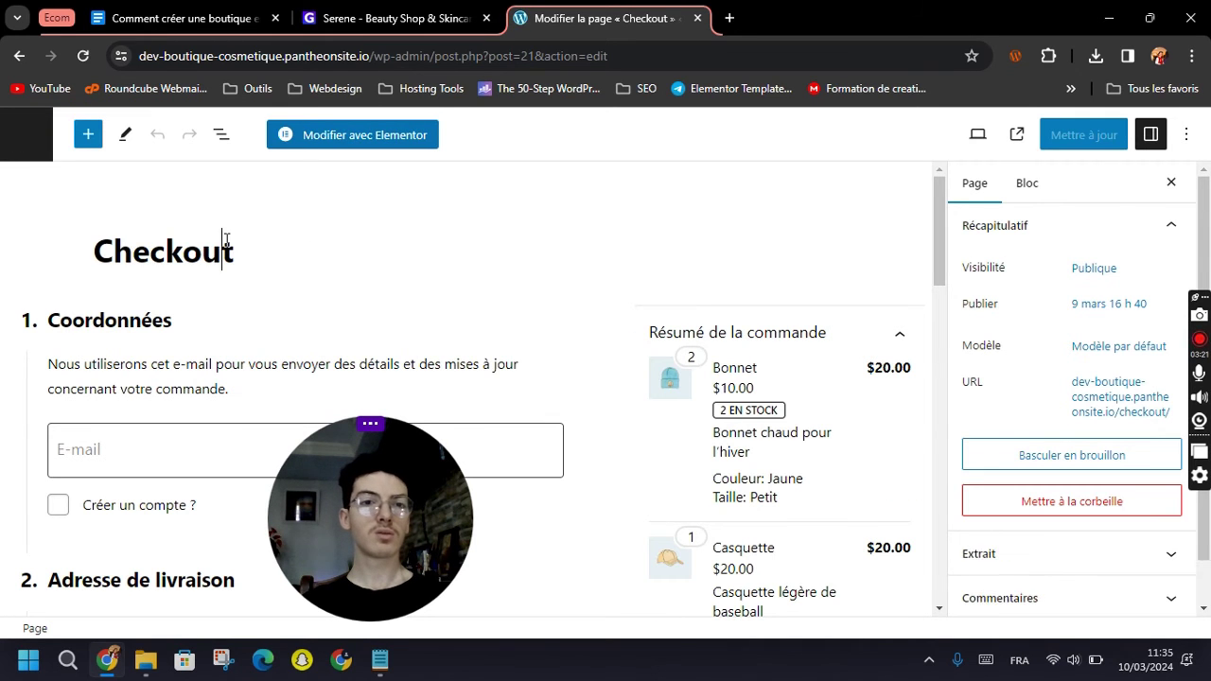
{"action": "double_click", "coordinate": [227, 248]}
{"action": "type", "text": "Commander"}
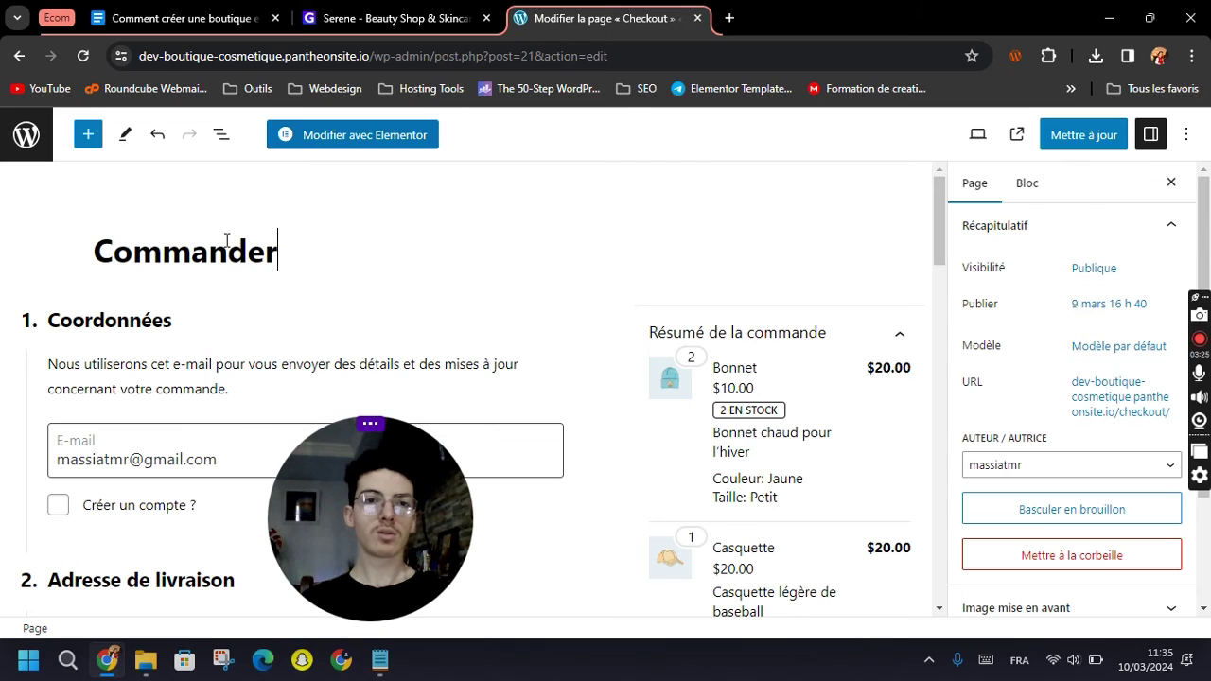
{"action": "left_click", "coordinate": [1067, 141]}
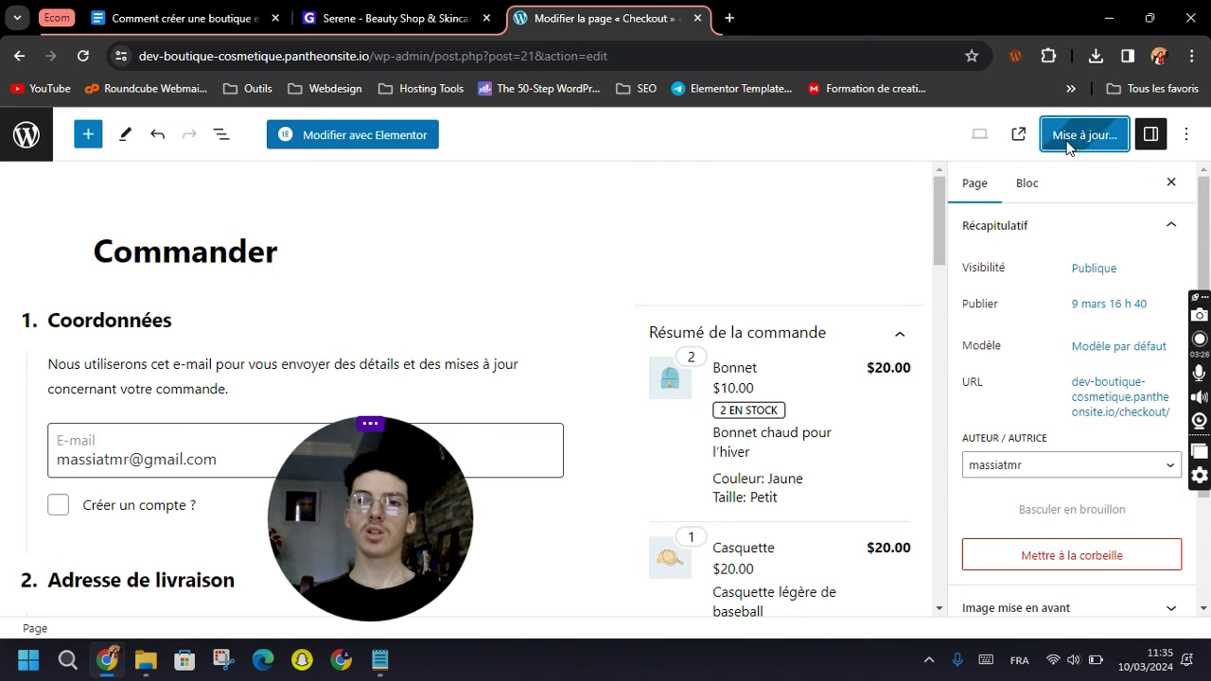
{"action": "left_click", "coordinate": [333, 134]}
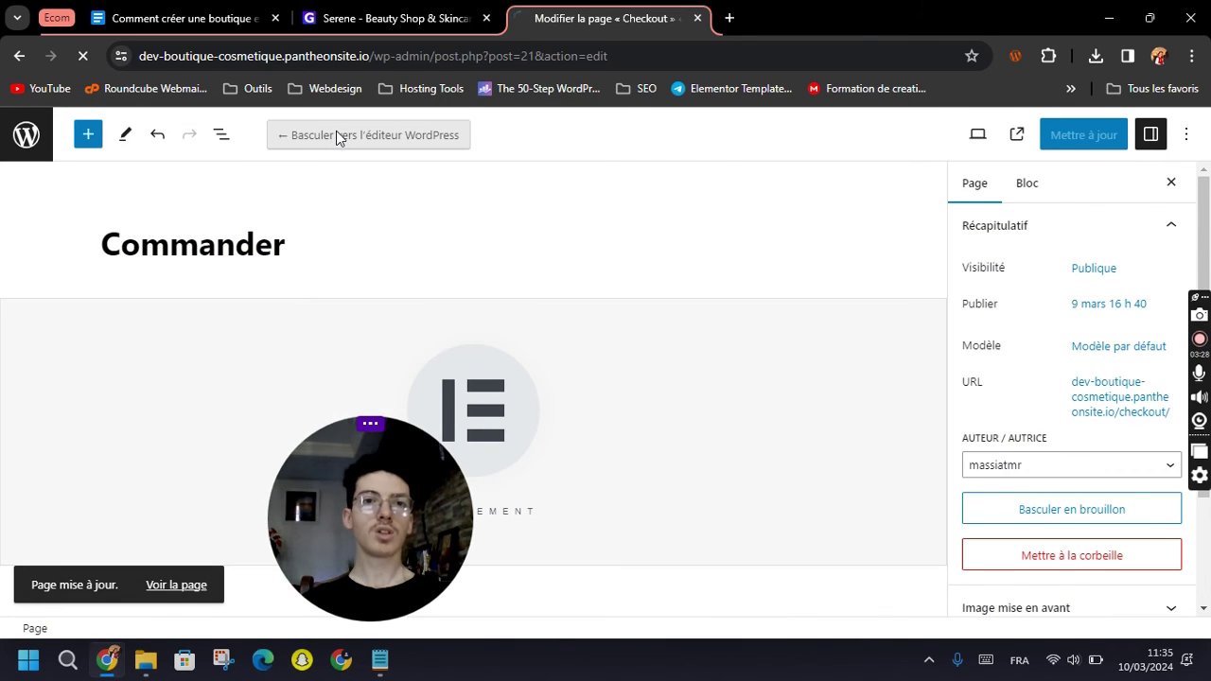
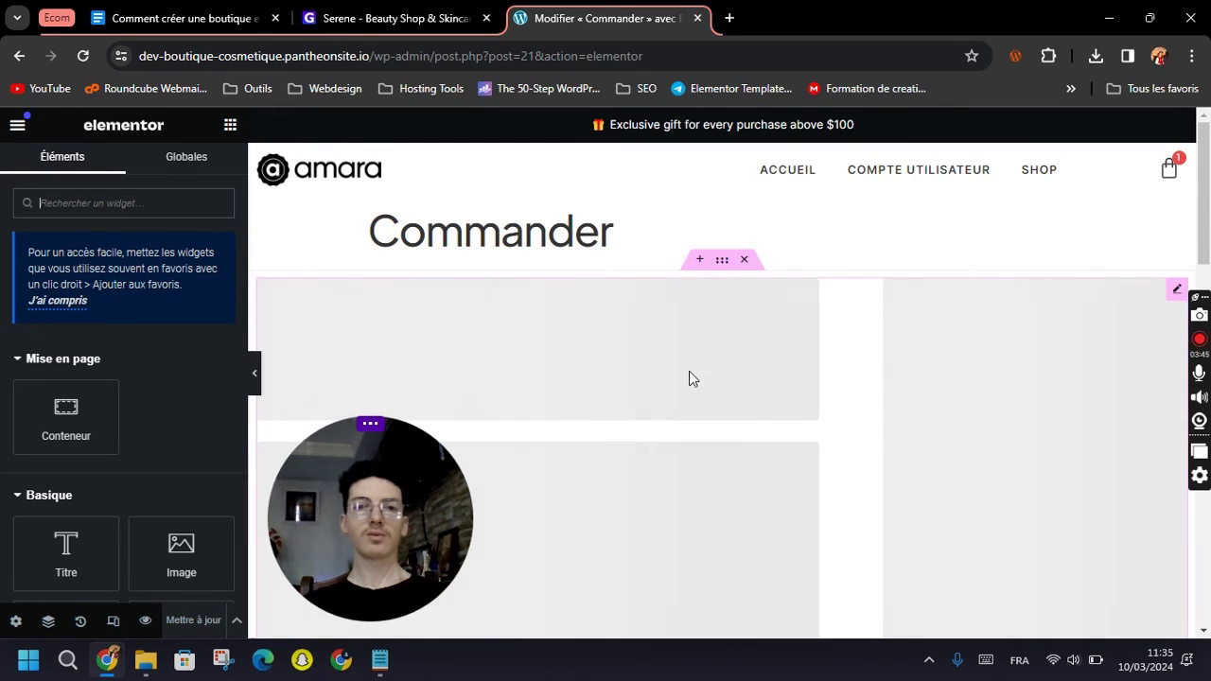
Delete the empty grey section and insert the Serene kit's Check out template onto the Commander page.
{"action": "scroll", "coordinate": [734, 367], "scroll_direction": "down", "scroll_amount": 1}
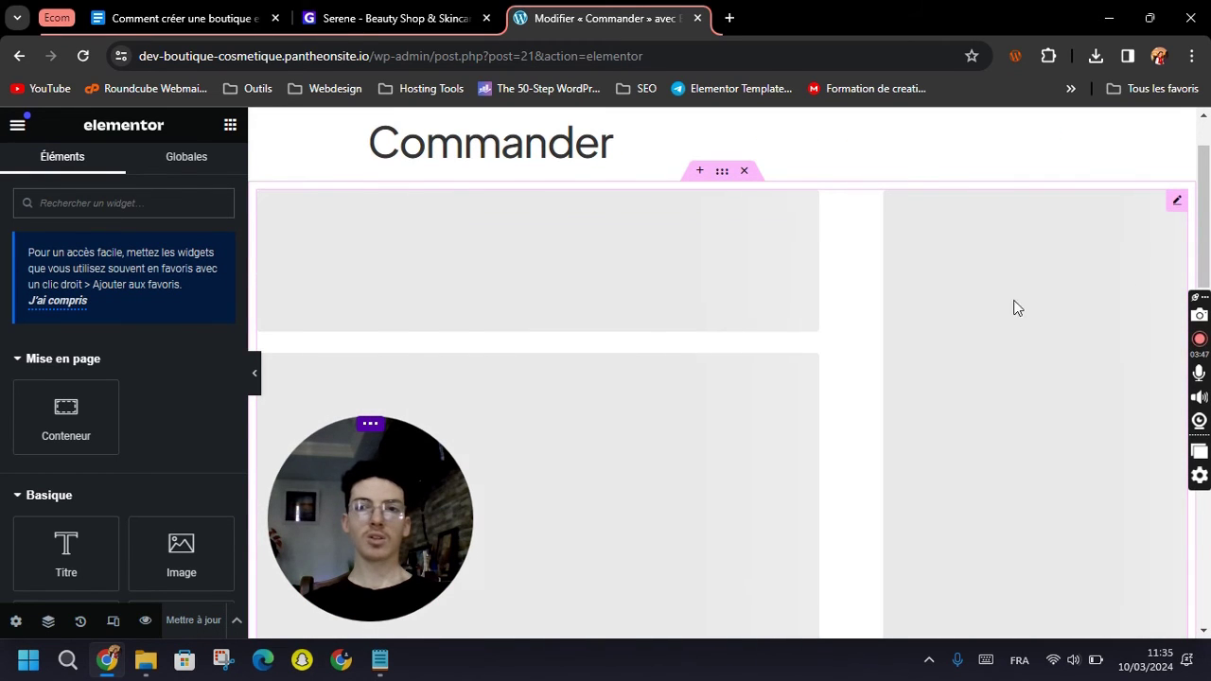
{"action": "left_click", "coordinate": [744, 173]}
{"action": "left_click", "coordinate": [806, 331]}
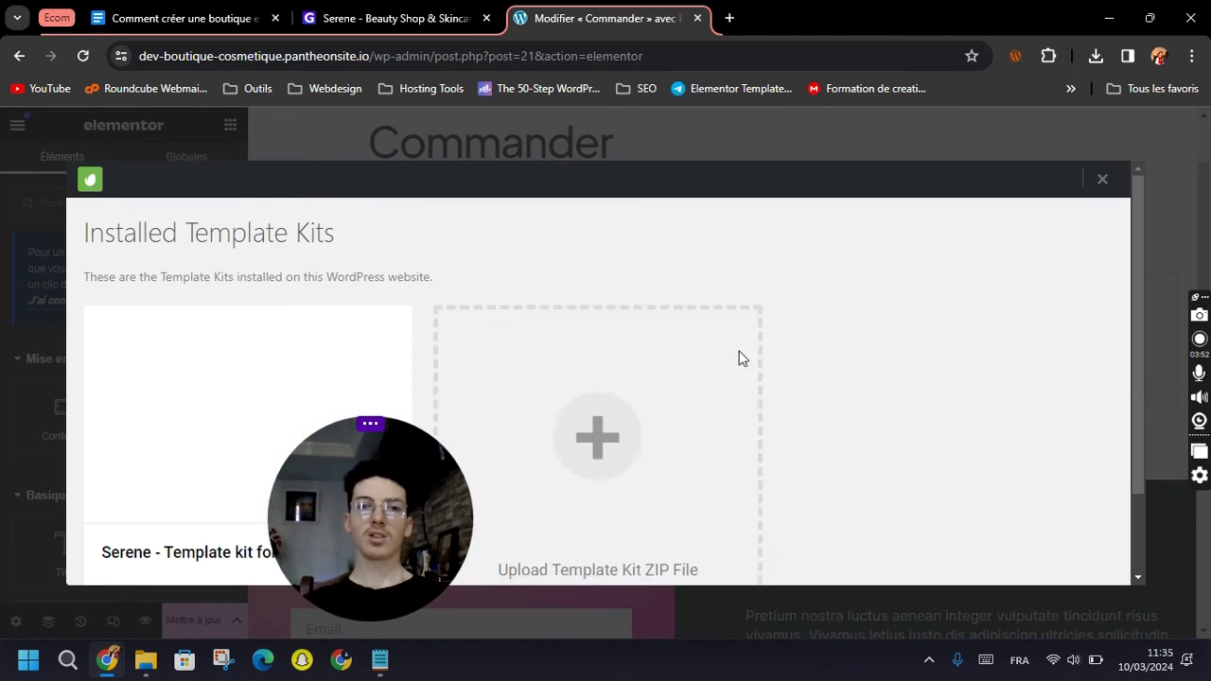
{"action": "left_click", "coordinate": [179, 404]}
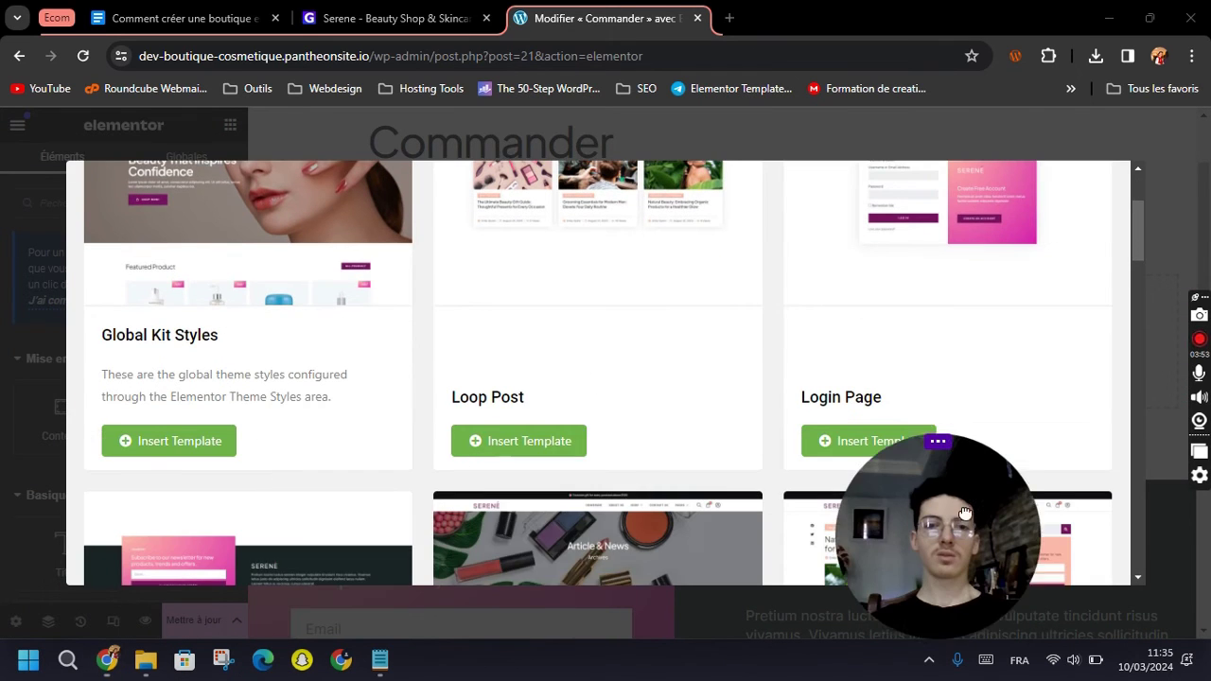
{"action": "scroll", "coordinate": [662, 397], "scroll_direction": "down", "scroll_amount": 4}
{"action": "scroll", "coordinate": [626, 355], "scroll_direction": "down", "scroll_amount": 9}
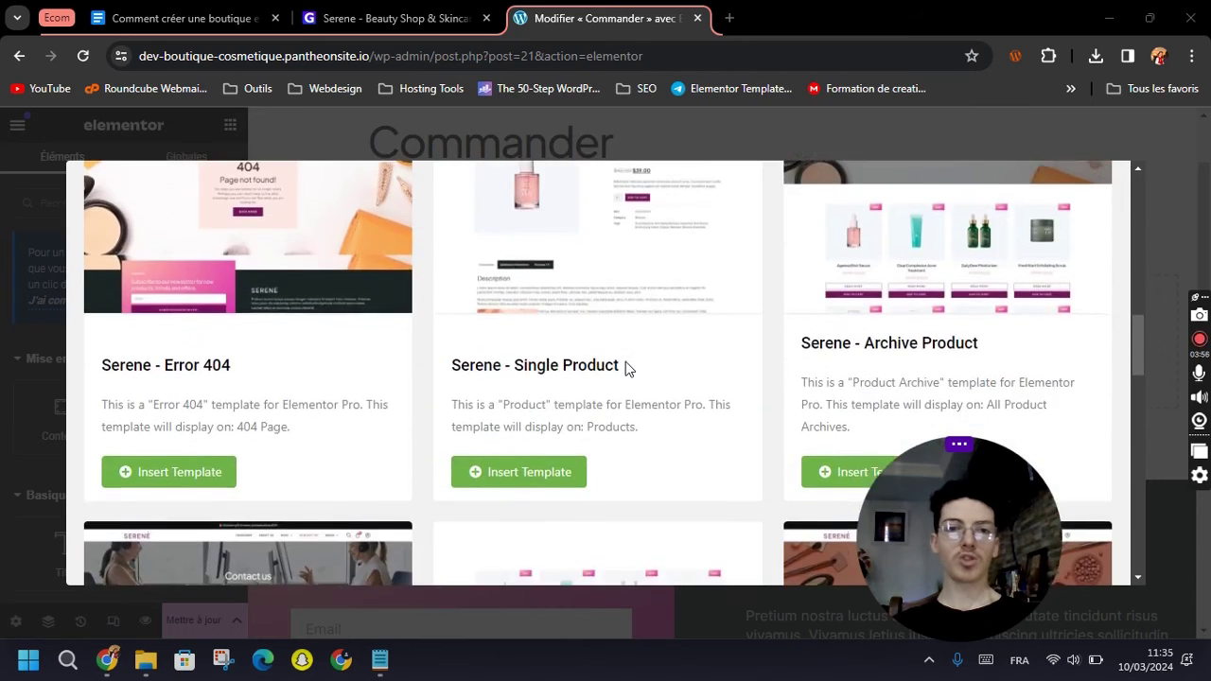
{"action": "scroll", "coordinate": [620, 388], "scroll_direction": "down", "scroll_amount": 5}
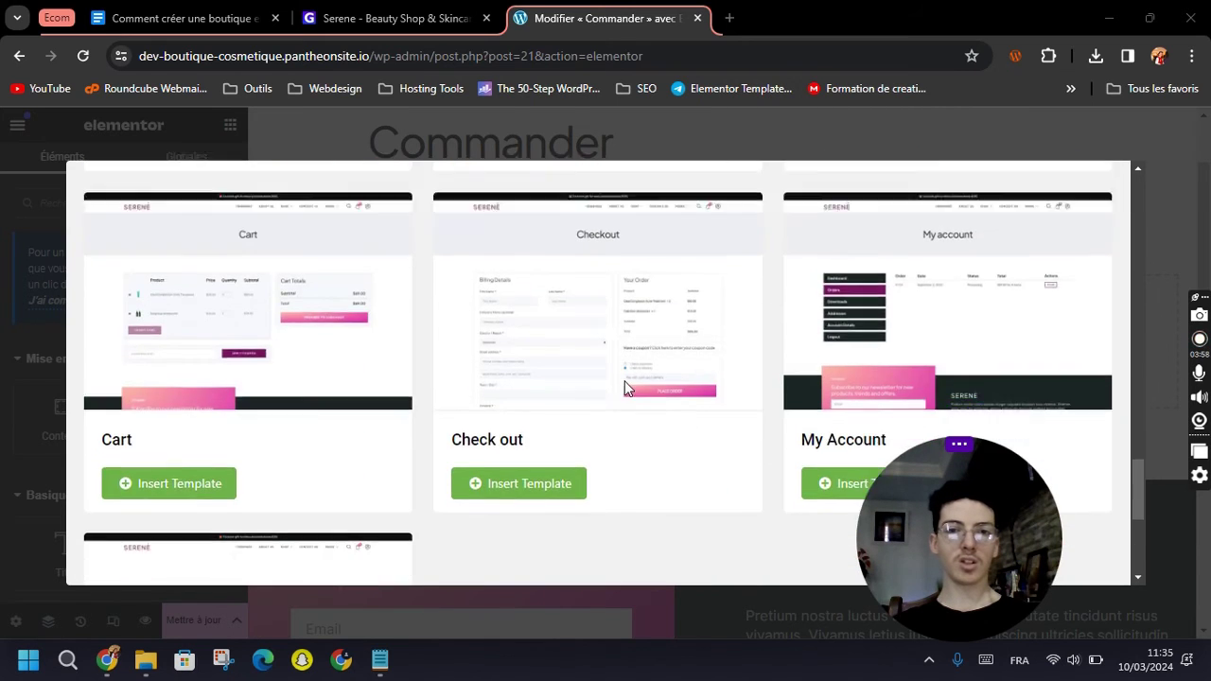
{"action": "left_click", "coordinate": [507, 345]}
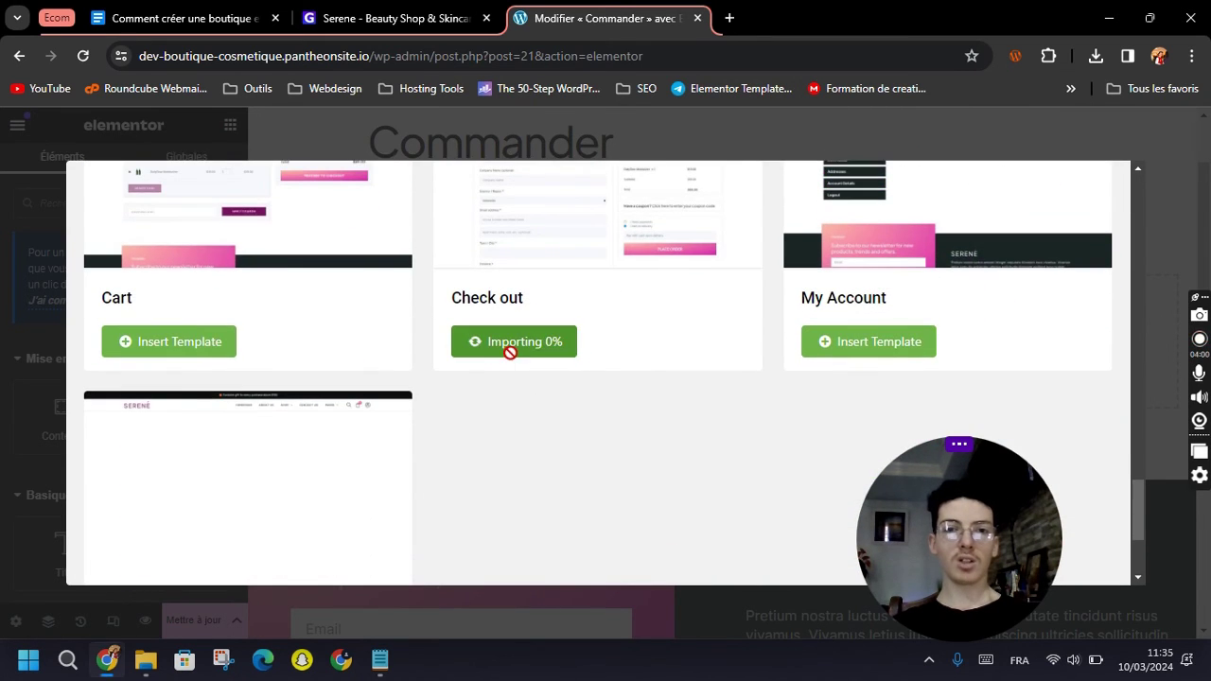
{"action": "scroll", "coordinate": [756, 444], "scroll_direction": "up", "scroll_amount": 2}
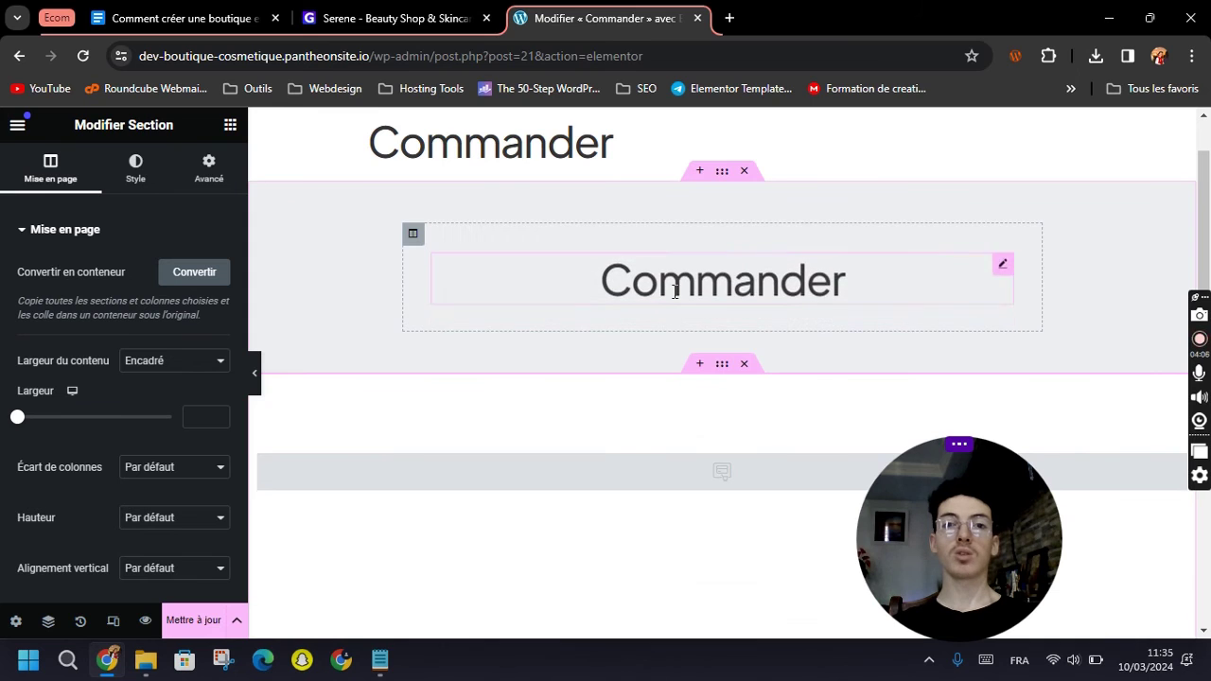
Set Masquer le titre to Oui in Page Settings, then select the checkout widget.
{"action": "scroll", "coordinate": [653, 318], "scroll_direction": "up", "scroll_amount": 1}
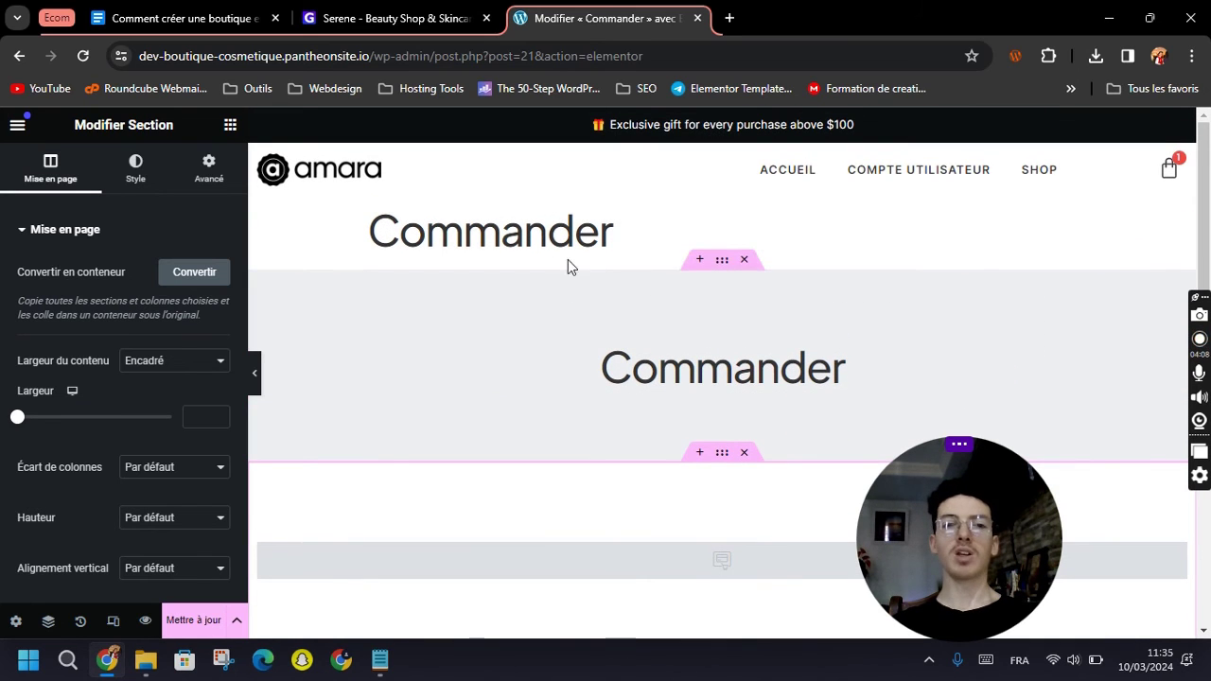
{"action": "left_click", "coordinate": [15, 621]}
{"action": "scroll", "coordinate": [134, 419], "scroll_direction": "down", "scroll_amount": 2}
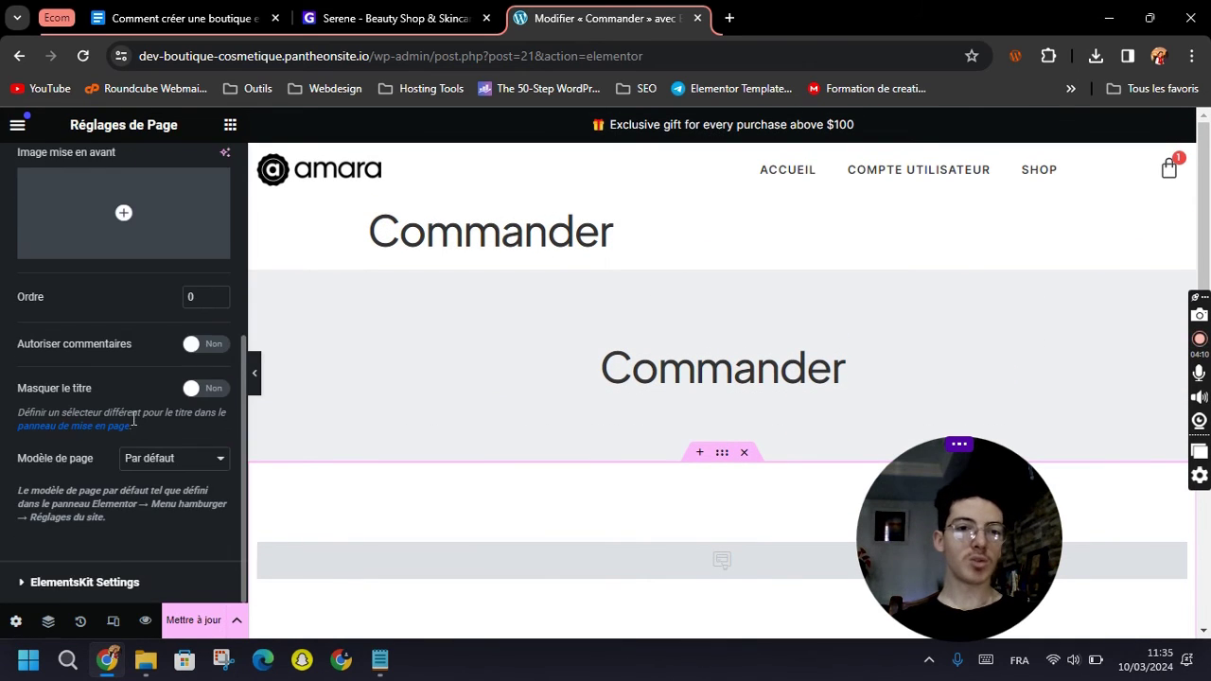
{"action": "left_click", "coordinate": [192, 389]}
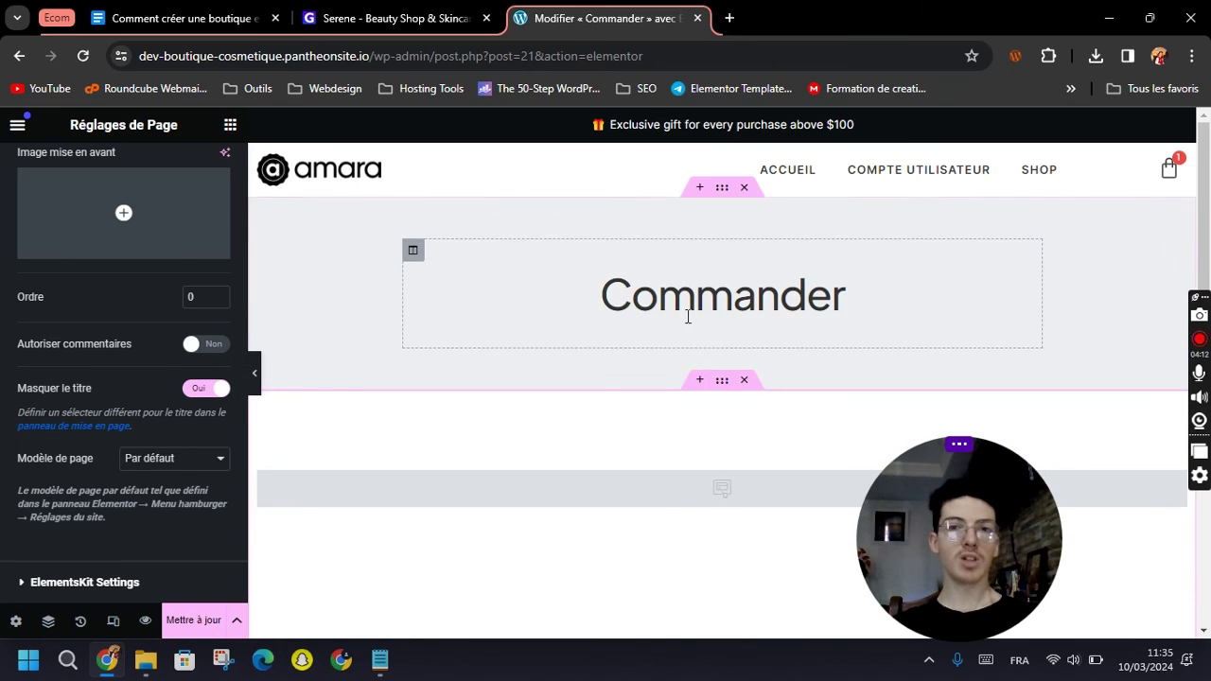
{"action": "scroll", "coordinate": [686, 368], "scroll_direction": "down", "scroll_amount": 3}
{"action": "scroll", "coordinate": [724, 318], "scroll_direction": "up", "scroll_amount": 1}
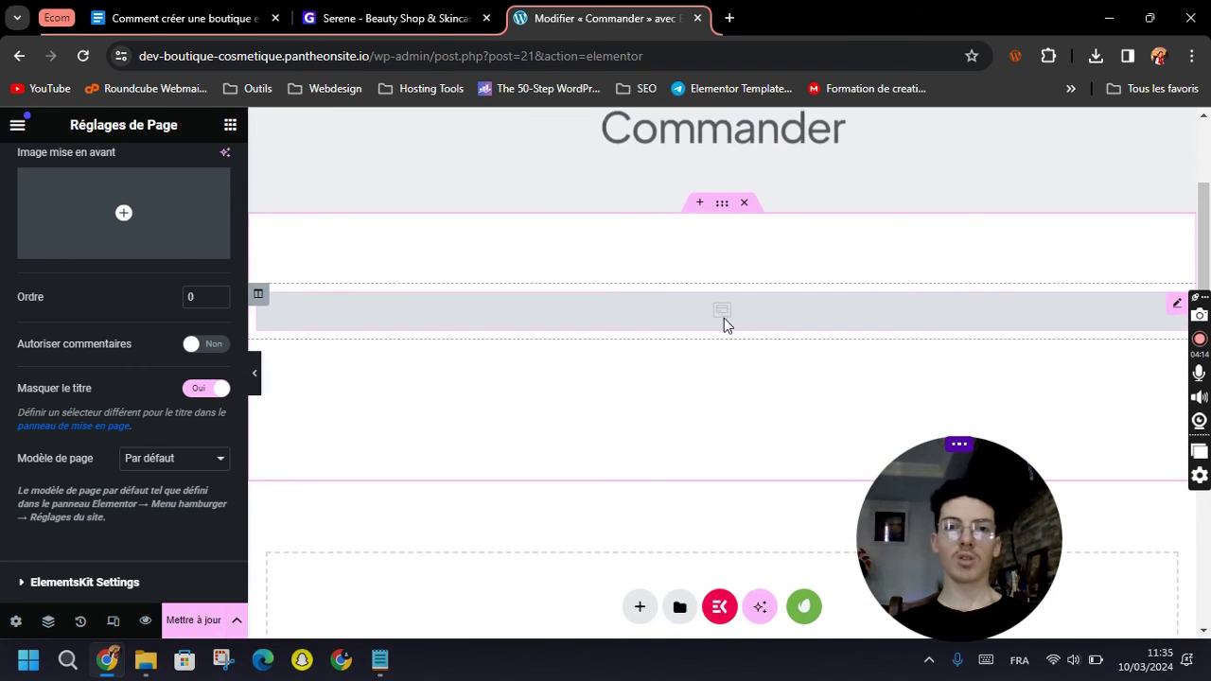
{"action": "left_click", "coordinate": [724, 317]}
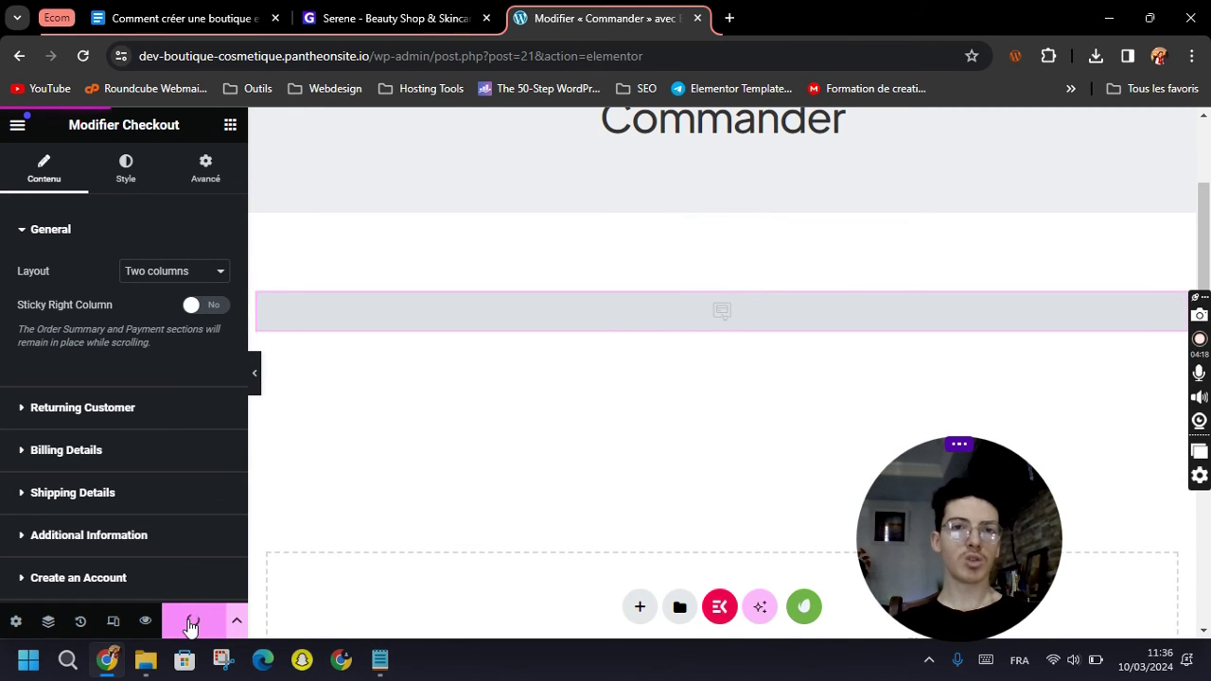
Load the live amara homepage by removing the wp-admin path from the address.
{"action": "left_click_drag", "start_coordinate": [384, 64], "coordinate": [772, 77]}
{"action": "key", "text": "BackSpace"}
{"action": "key", "text": "Return"}
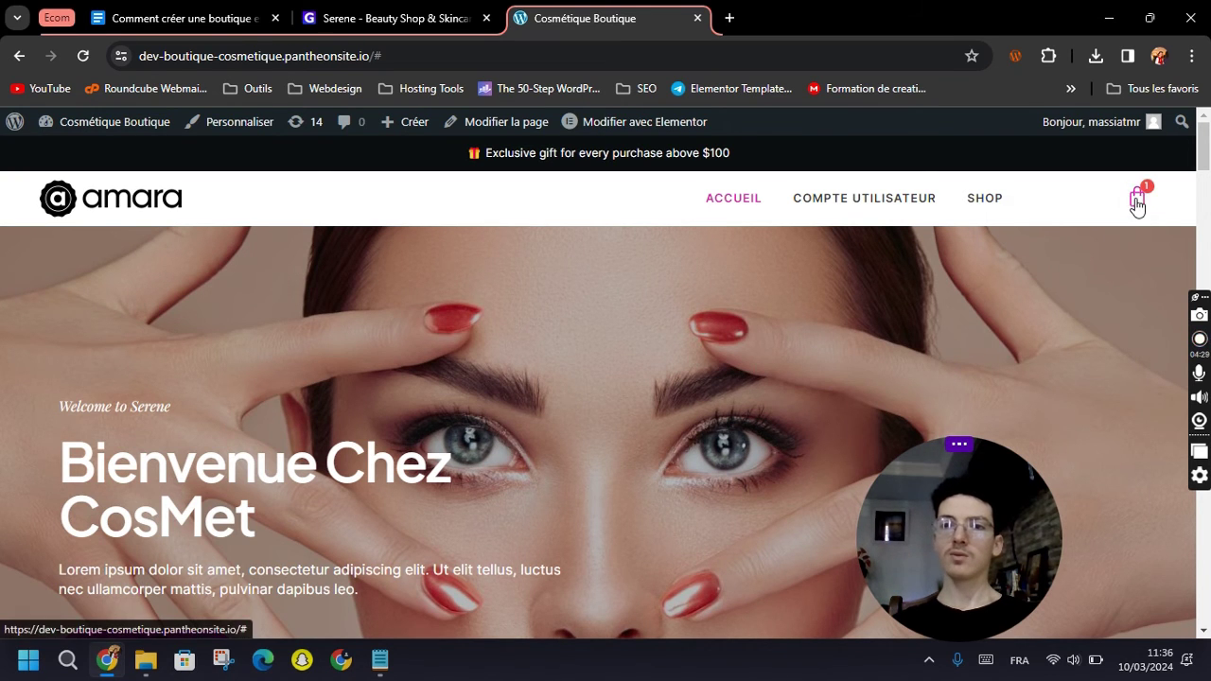
Go from the mini-cart via COMMANDER to the checkout page.
{"action": "left_click", "coordinate": [1136, 198]}
{"action": "scroll", "coordinate": [1078, 367], "scroll_direction": "down", "scroll_amount": 2}
{"action": "left_click", "coordinate": [1020, 346]}
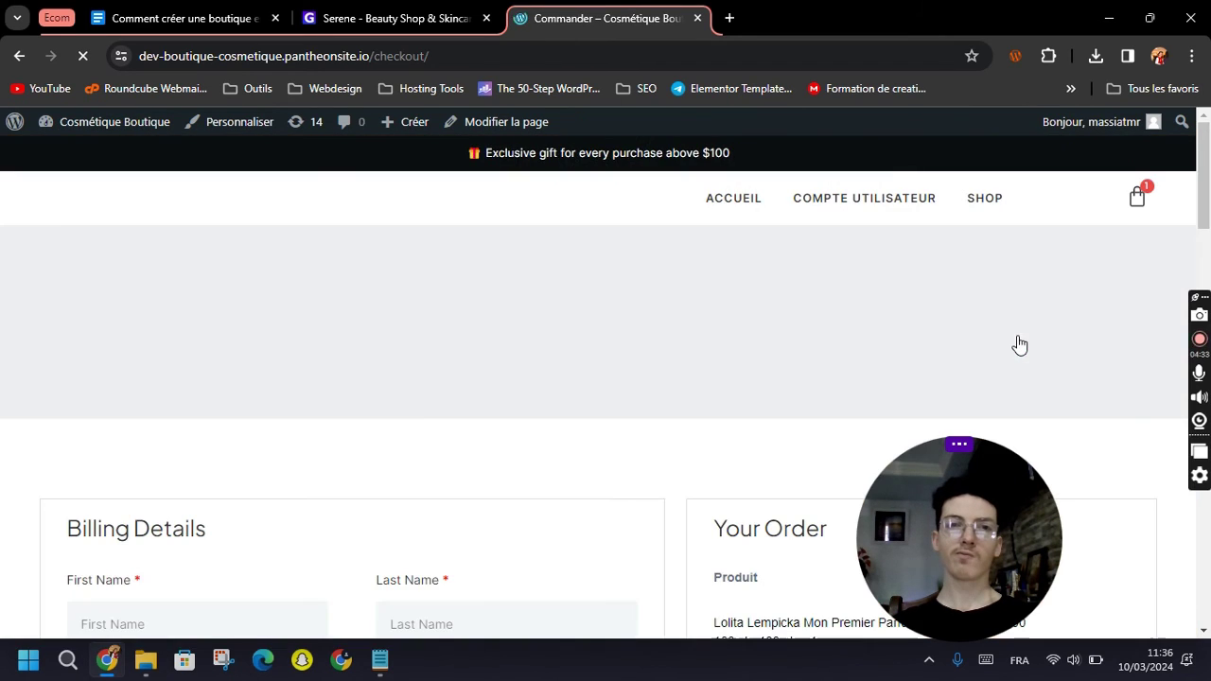
Scroll through the checkout page reviewing Billing Details and the Your Order summary.
{"action": "scroll", "coordinate": [691, 439], "scroll_direction": "down", "scroll_amount": 1}
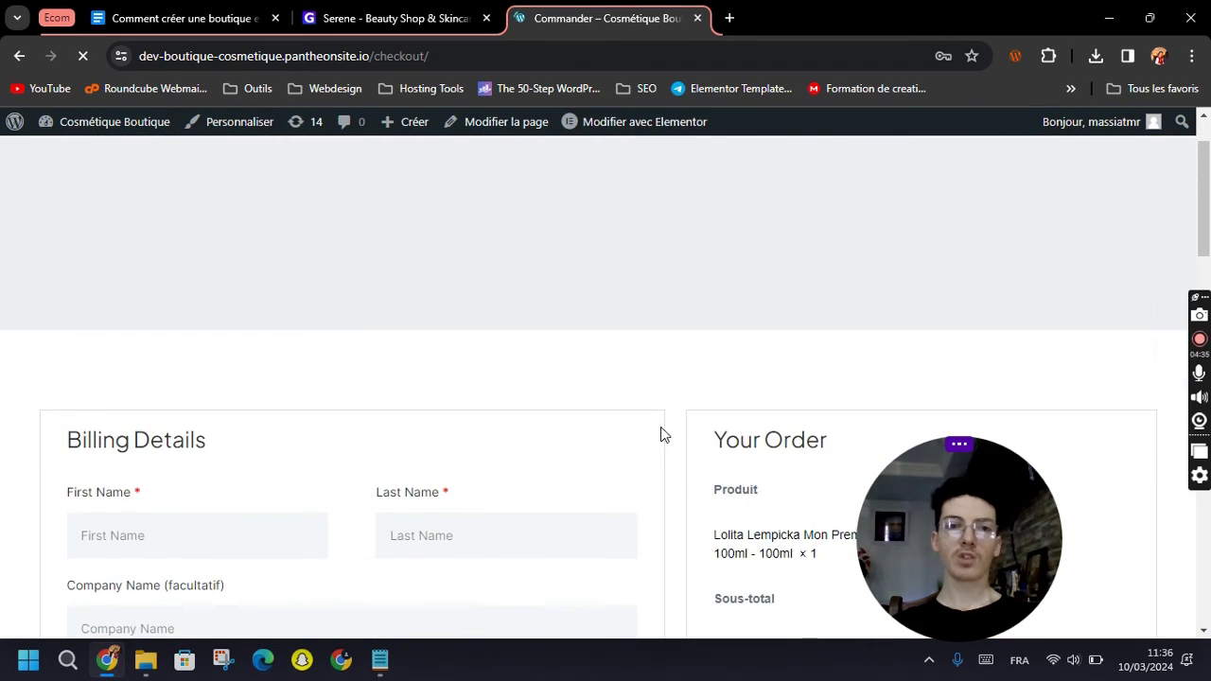
{"action": "scroll", "coordinate": [663, 430], "scroll_direction": "down", "scroll_amount": 2}
{"action": "scroll", "coordinate": [655, 406], "scroll_direction": "down", "scroll_amount": 2}
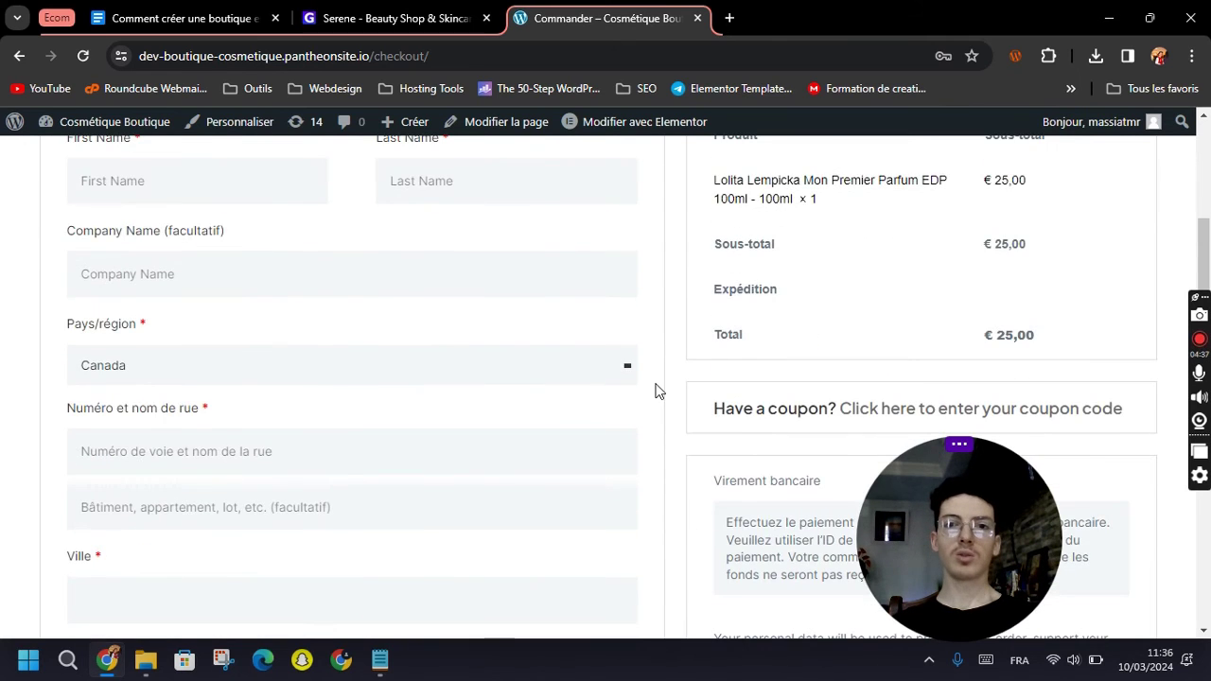
{"action": "scroll", "coordinate": [659, 393], "scroll_direction": "up", "scroll_amount": 2}
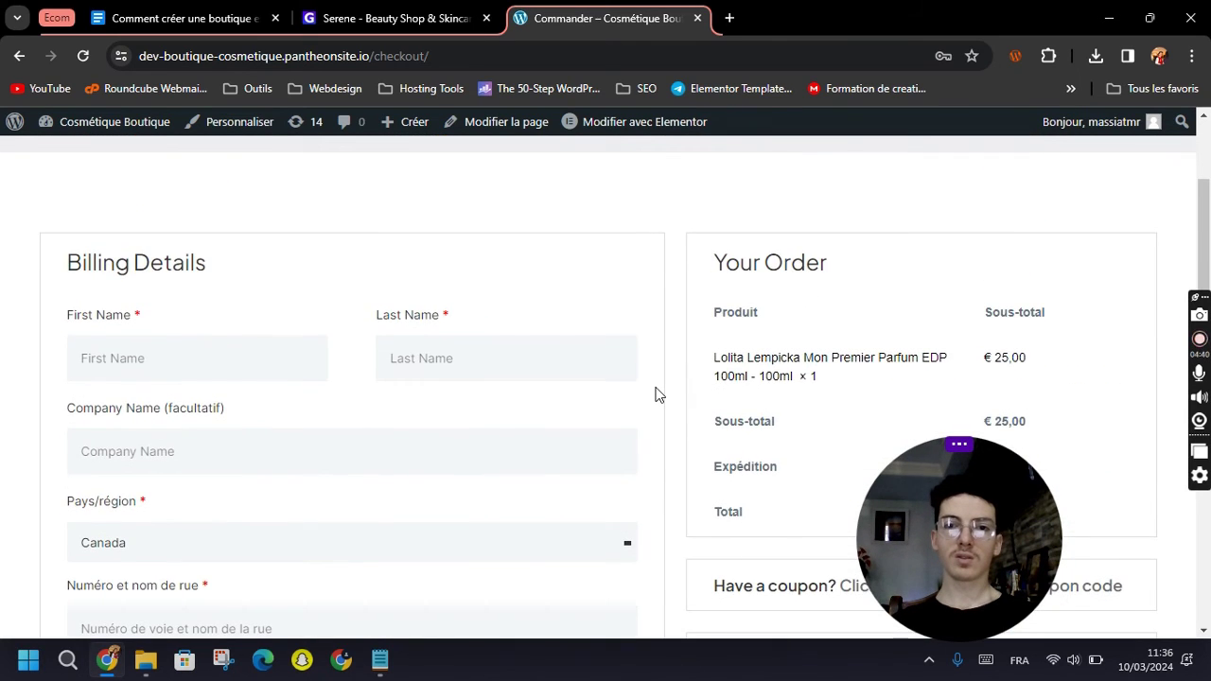
{"action": "scroll", "coordinate": [657, 405], "scroll_direction": "down", "scroll_amount": 2}
{"action": "scroll", "coordinate": [657, 413], "scroll_direction": "up", "scroll_amount": 3}
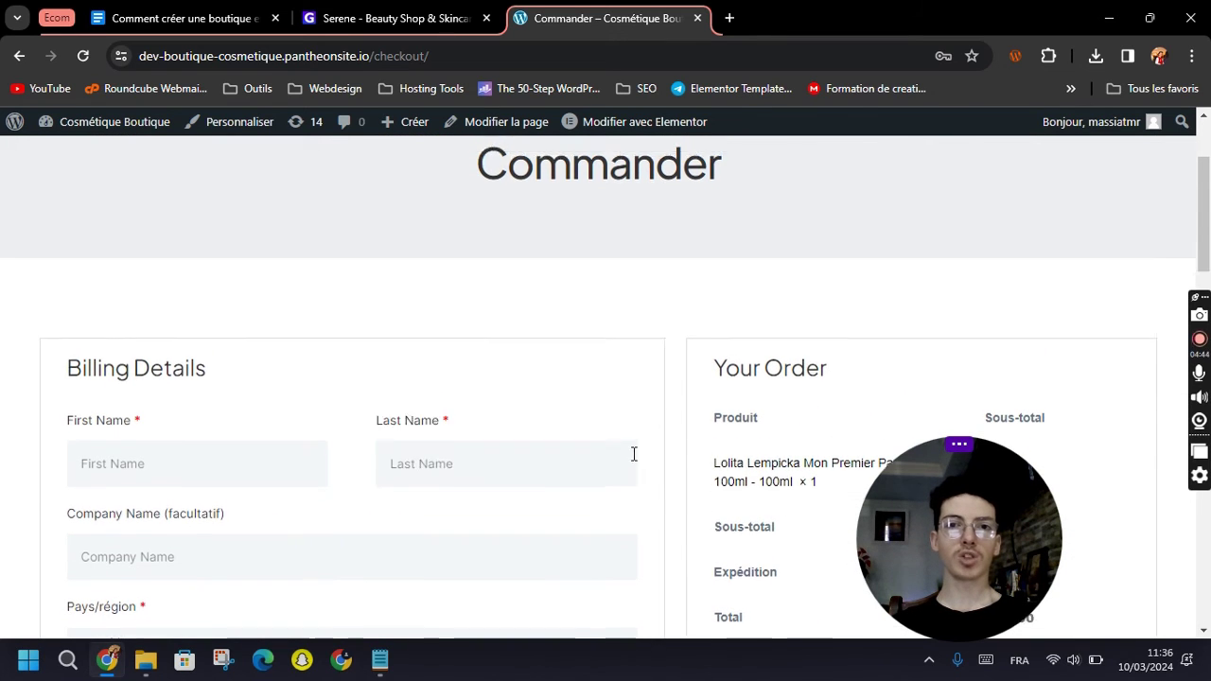
{"action": "scroll", "coordinate": [633, 454], "scroll_direction": "up", "scroll_amount": 2}
{"action": "scroll", "coordinate": [631, 416], "scroll_direction": "down", "scroll_amount": 5}
{"action": "scroll", "coordinate": [634, 435], "scroll_direction": "down", "scroll_amount": 5}
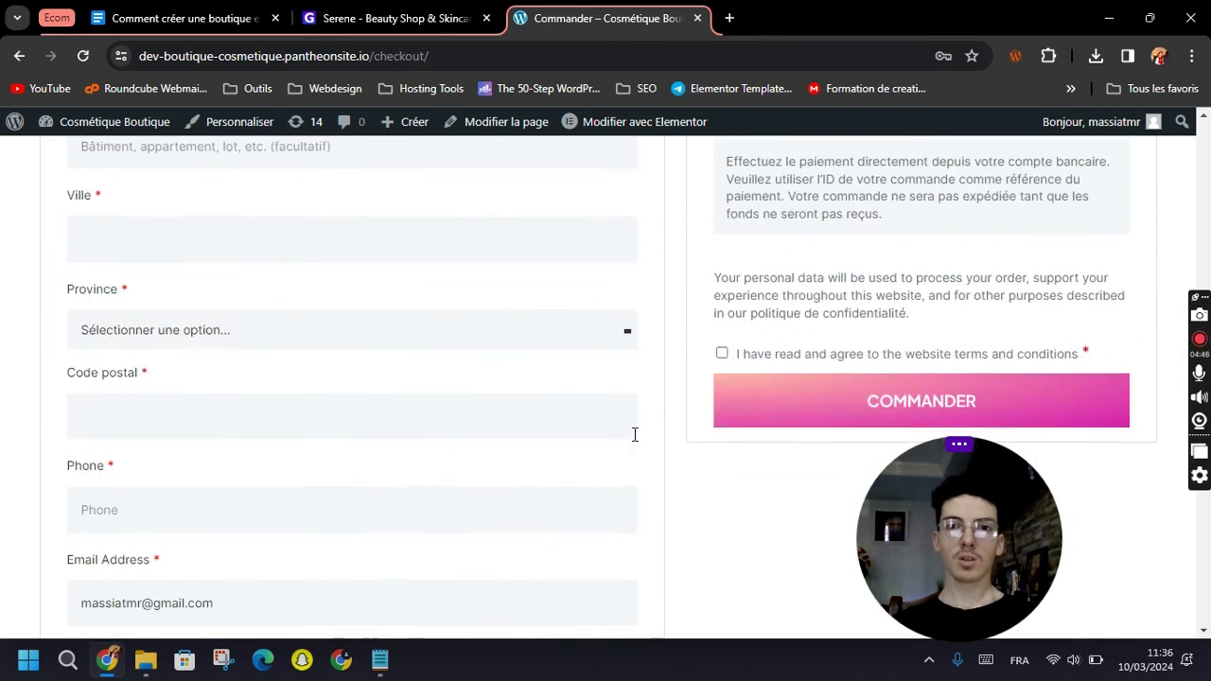
{"action": "scroll", "coordinate": [643, 440], "scroll_direction": "down", "scroll_amount": 4}
{"action": "scroll", "coordinate": [700, 403], "scroll_direction": "up", "scroll_amount": 3}
{"action": "scroll", "coordinate": [701, 413], "scroll_direction": "up", "scroll_amount": 5}
{"action": "scroll", "coordinate": [670, 382], "scroll_direction": "down", "scroll_amount": 3}
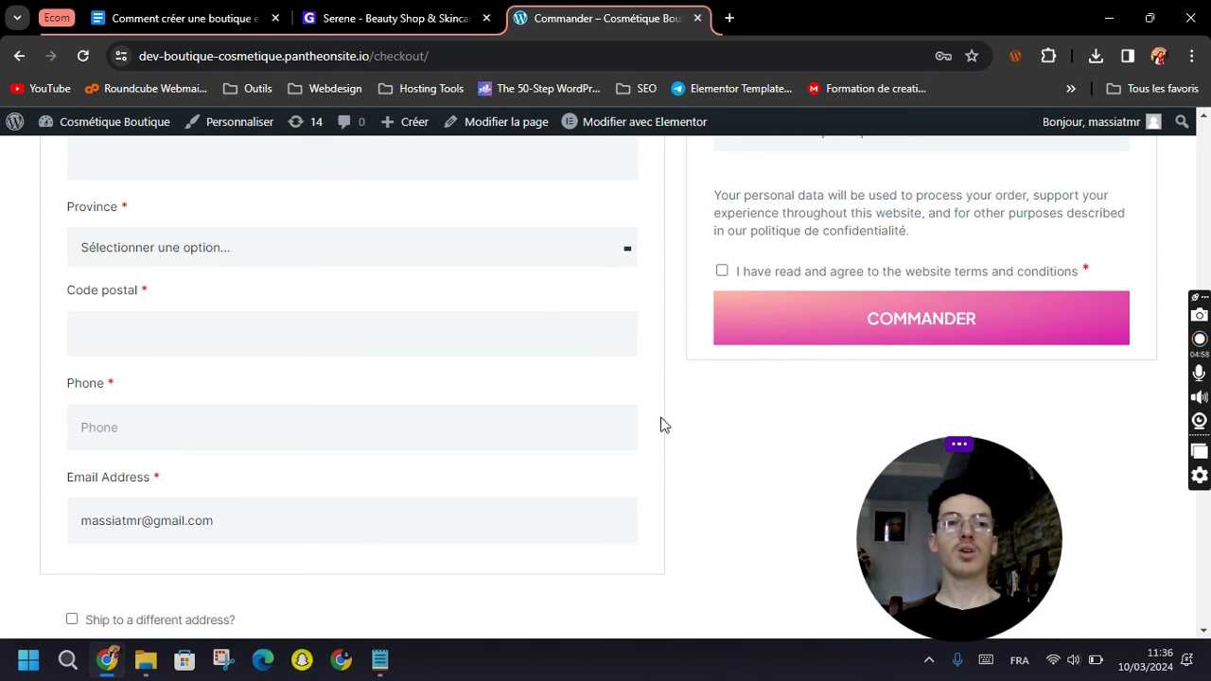
{"action": "scroll", "coordinate": [700, 444], "scroll_direction": "up", "scroll_amount": 7}
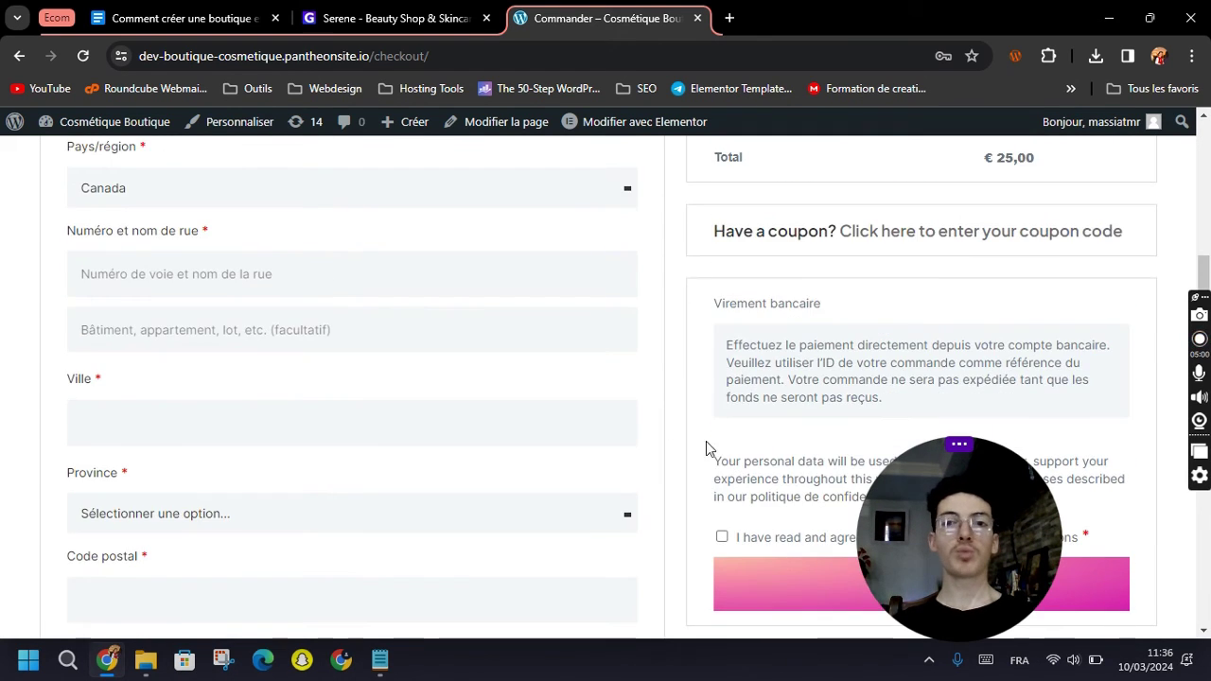
{"action": "scroll", "coordinate": [701, 444], "scroll_direction": "up", "scroll_amount": 2}
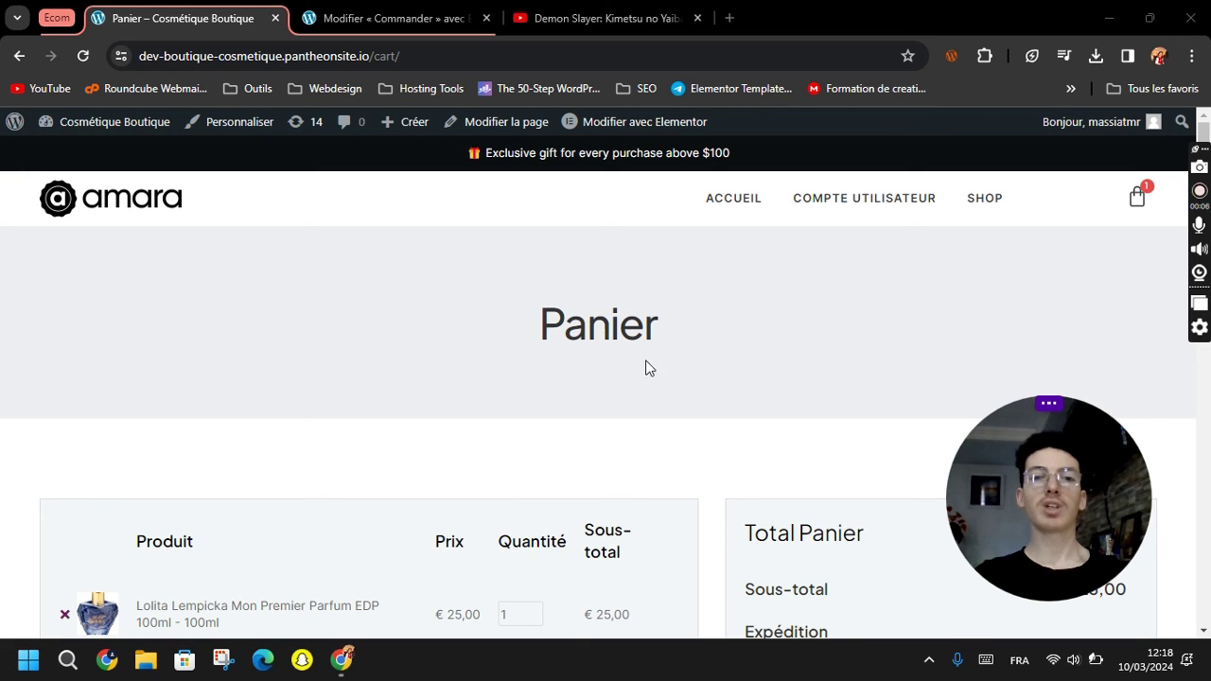
Proceed from the Panier cart to checkout with Valider la commande.
{"action": "scroll", "coordinate": [801, 445], "scroll_direction": "down", "scroll_amount": 1}
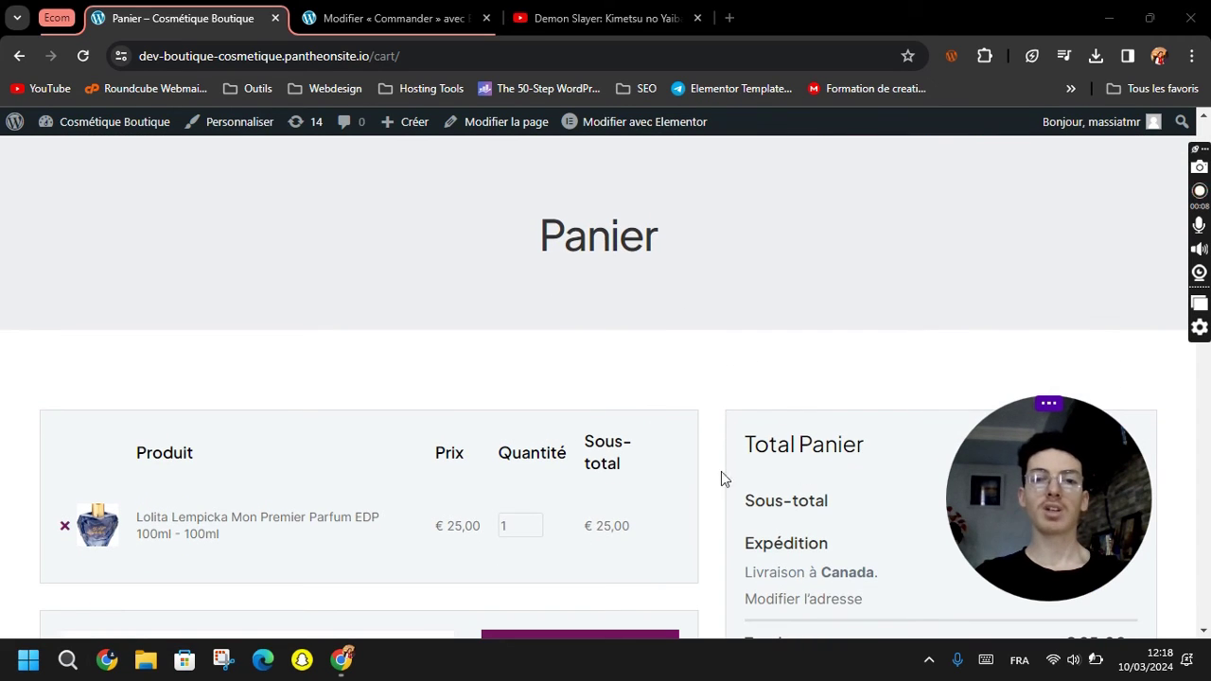
{"action": "scroll", "coordinate": [694, 465], "scroll_direction": "down", "scroll_amount": 2}
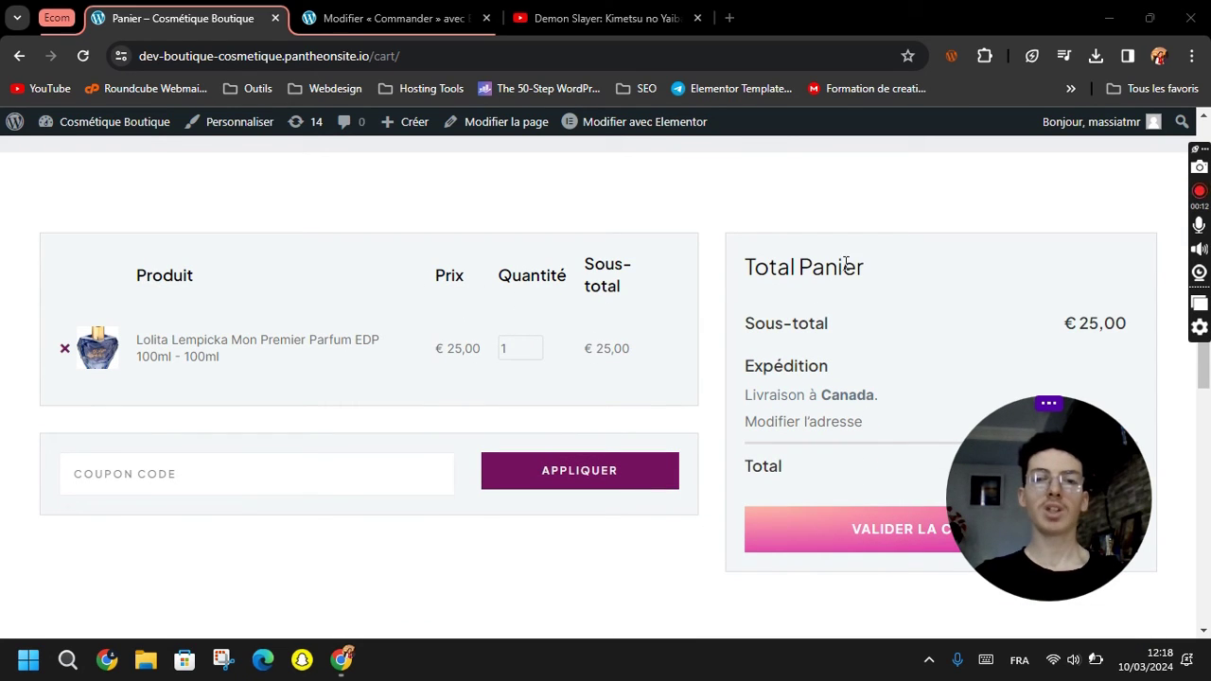
{"action": "scroll", "coordinate": [606, 492], "scroll_direction": "up", "scroll_amount": 3}
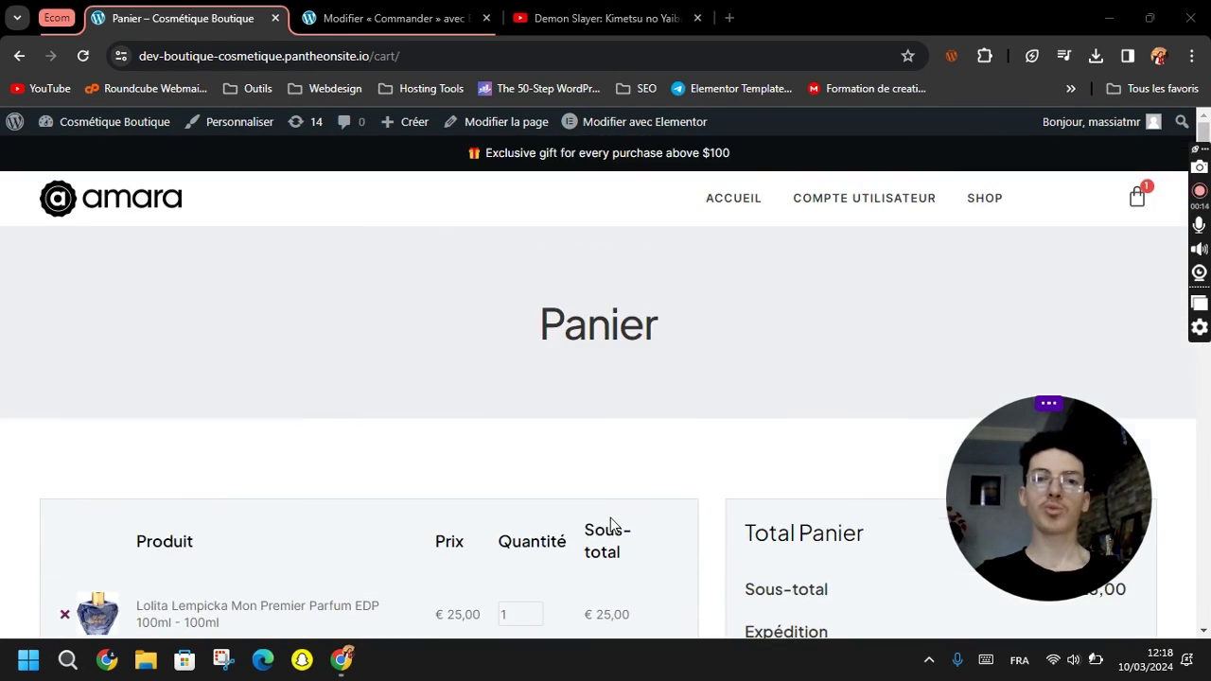
{"action": "scroll", "coordinate": [778, 379], "scroll_direction": "down", "scroll_amount": 5}
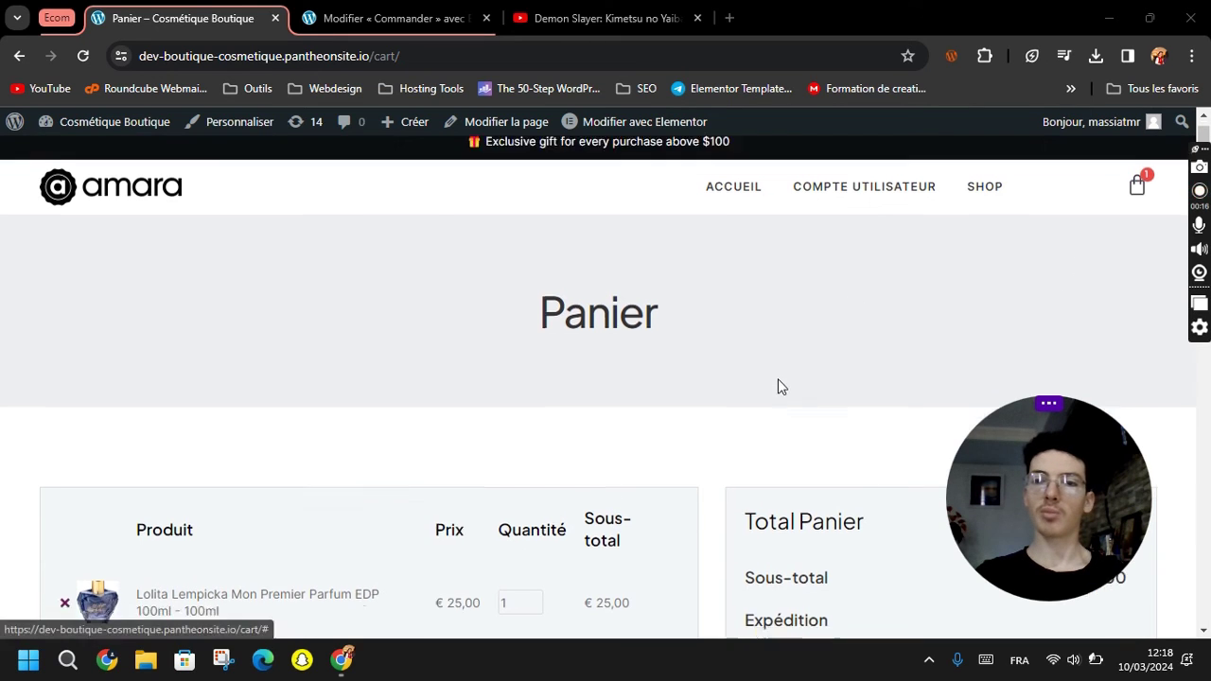
{"action": "left_click", "coordinate": [906, 360]}
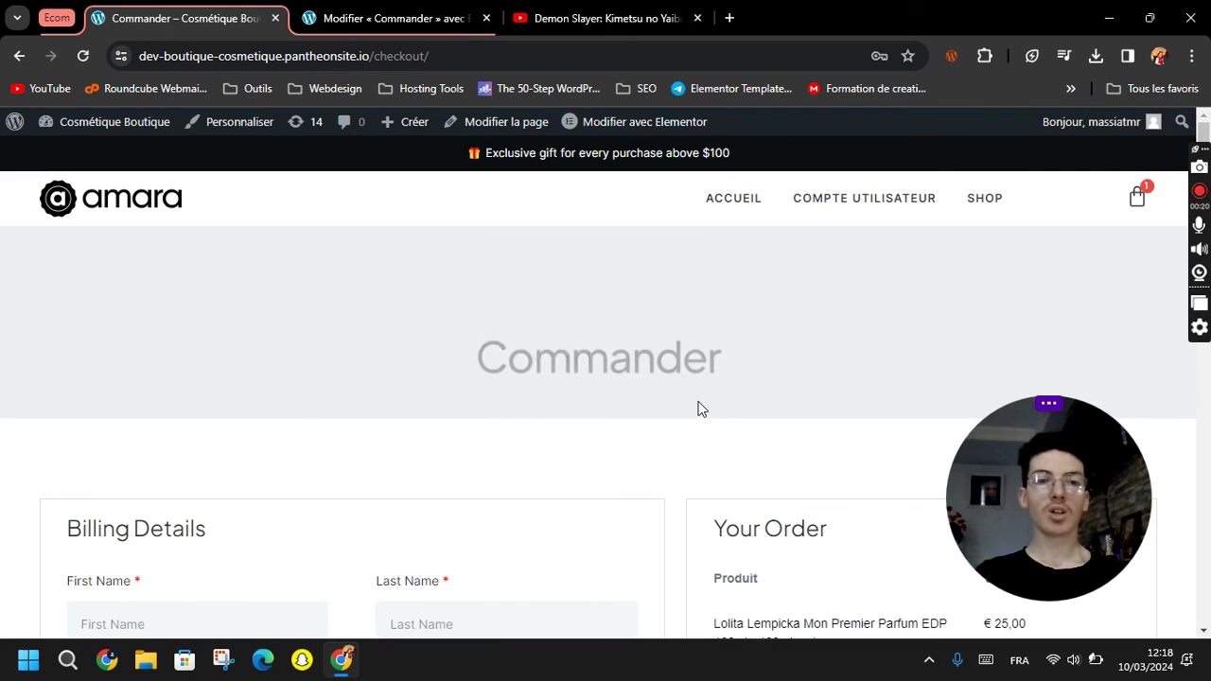
Open the Commander checkout page with Modifier avec Elementor from the admin bar.
{"action": "scroll", "coordinate": [578, 428], "scroll_direction": "down", "scroll_amount": 2}
{"action": "scroll", "coordinate": [584, 429], "scroll_direction": "up", "scroll_amount": 1}
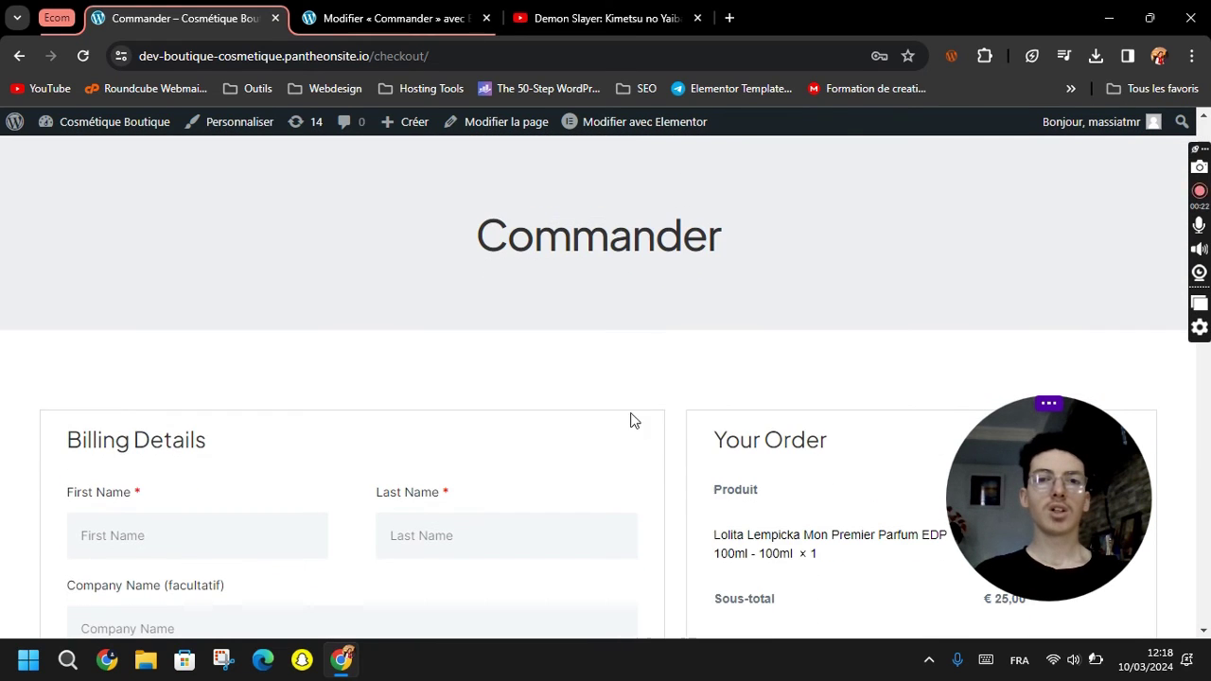
{"action": "mouse_move", "coordinate": [621, 123]}
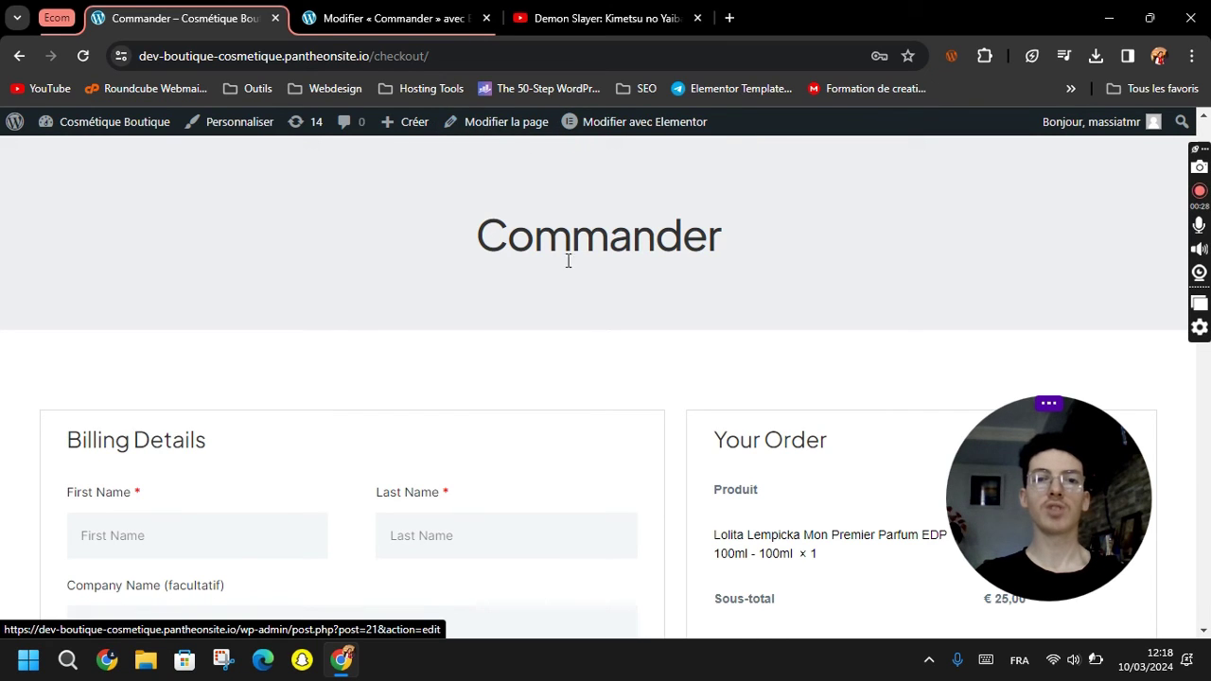
{"action": "left_click", "coordinate": [637, 125]}
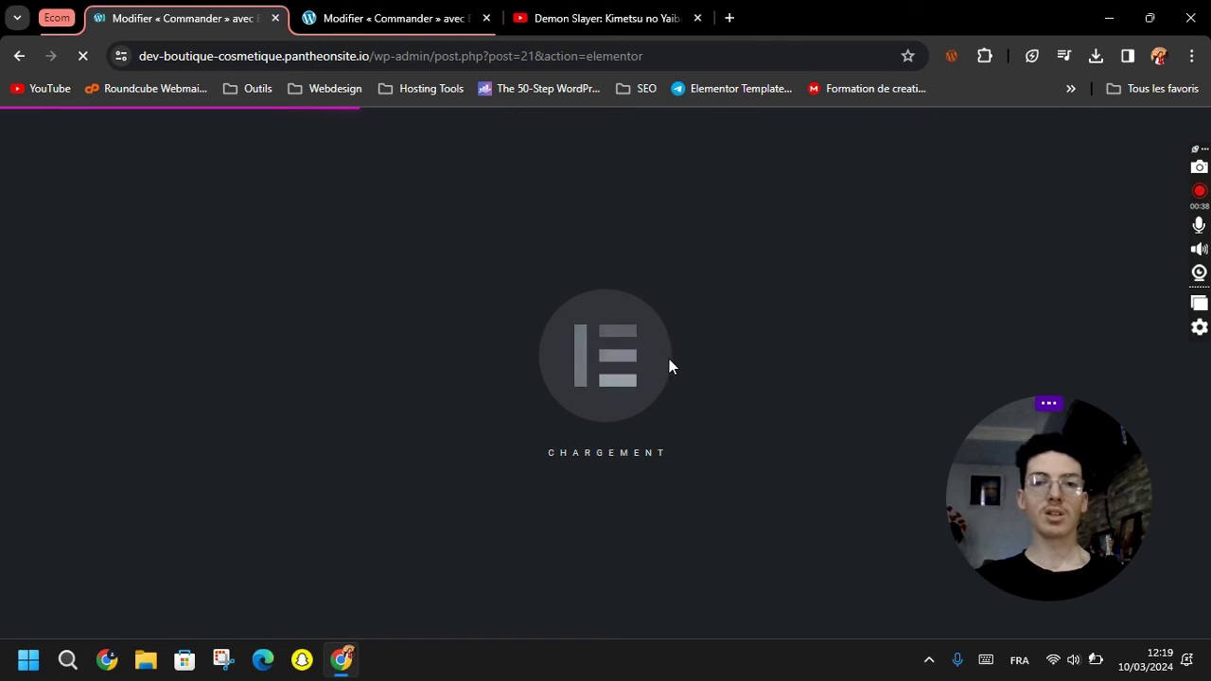
Select the Checkout widget and try One column layout before restoring Two columns.
{"action": "left_click_drag", "start_coordinate": [1014, 454], "coordinate": [1036, 470]}
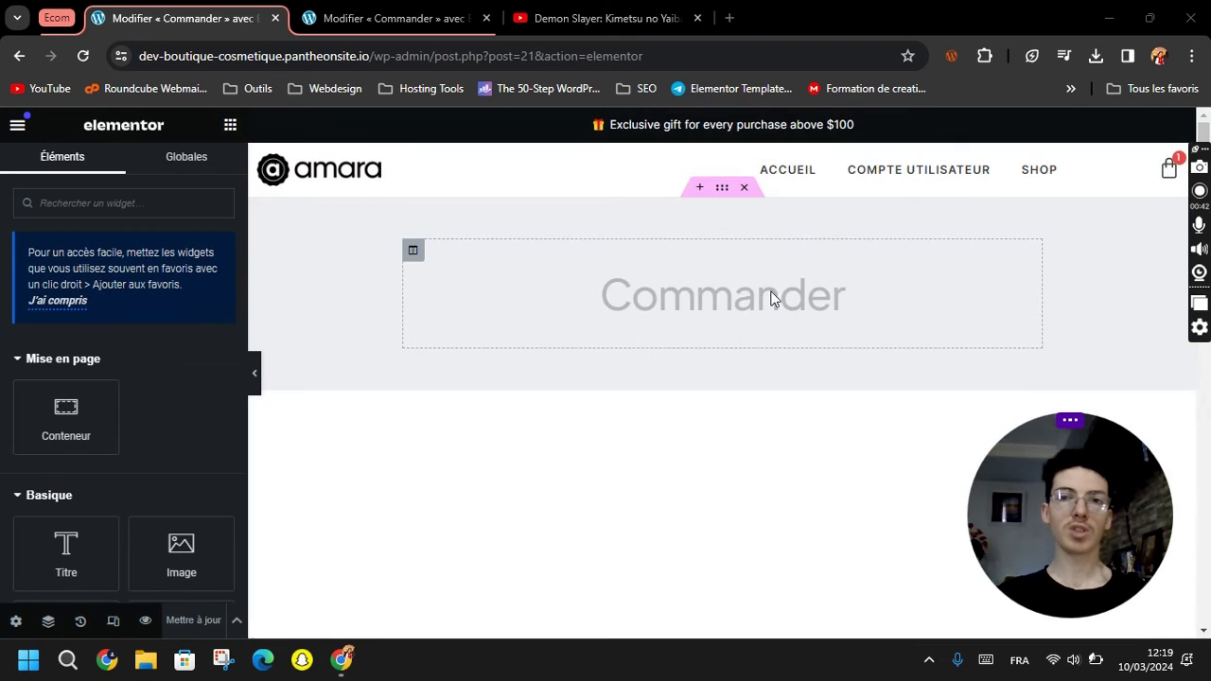
{"action": "scroll", "coordinate": [634, 355], "scroll_direction": "down", "scroll_amount": 1}
{"action": "scroll", "coordinate": [639, 355], "scroll_direction": "down", "scroll_amount": 2}
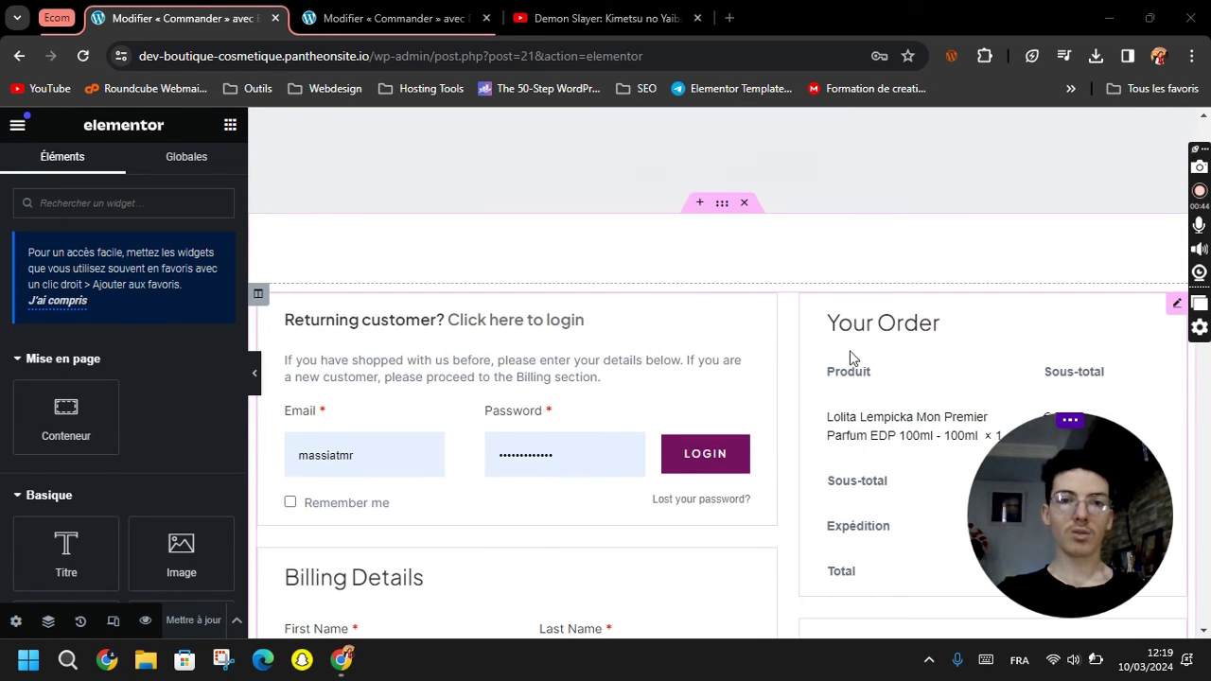
{"action": "left_click", "coordinate": [958, 324]}
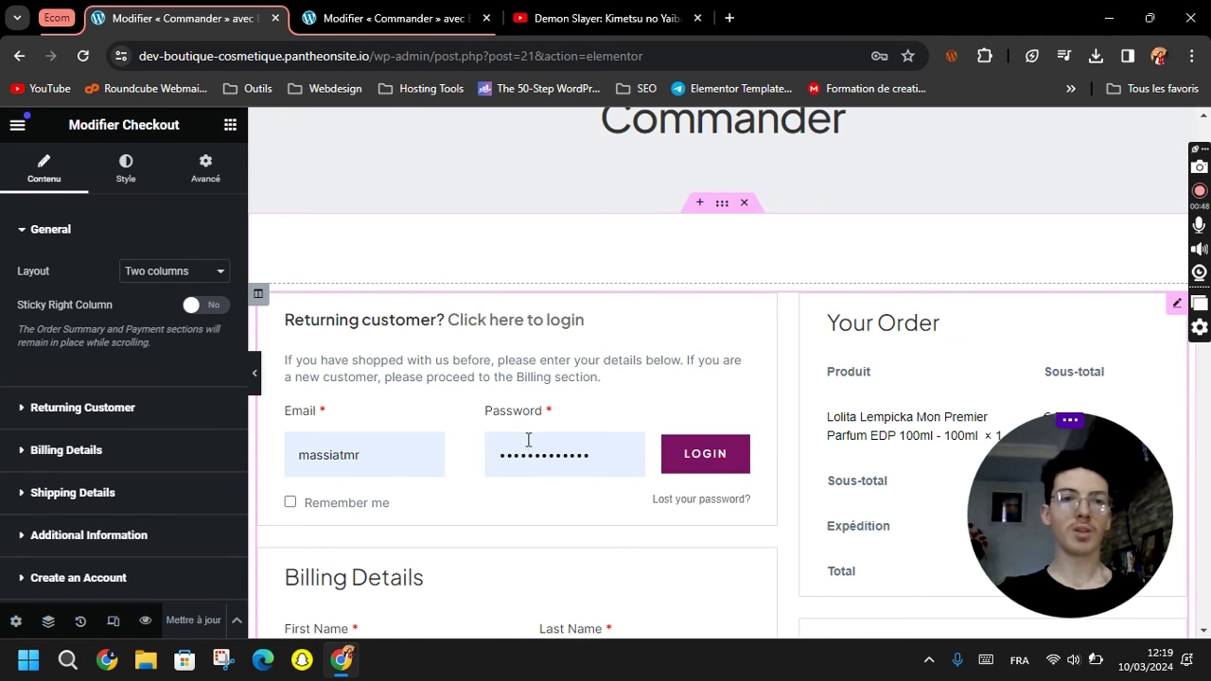
{"action": "left_click", "coordinate": [142, 274]}
{"action": "left_click", "coordinate": [152, 302]}
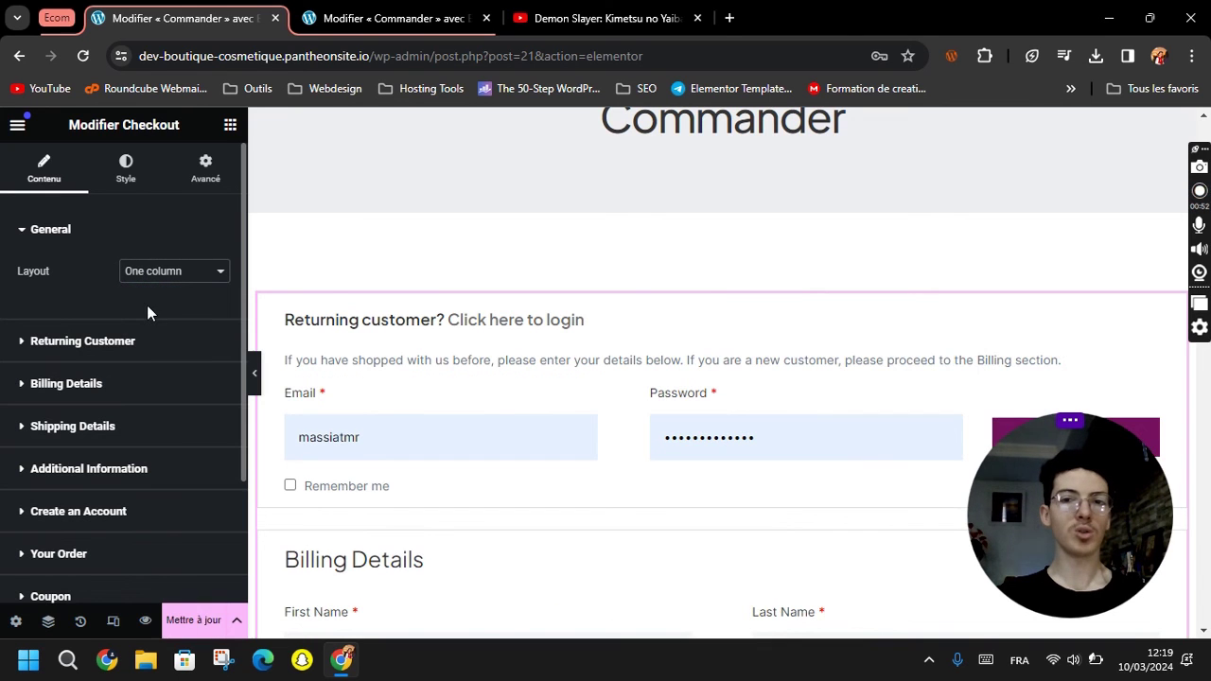
{"action": "left_click", "coordinate": [143, 276]}
{"action": "left_click", "coordinate": [143, 292]}
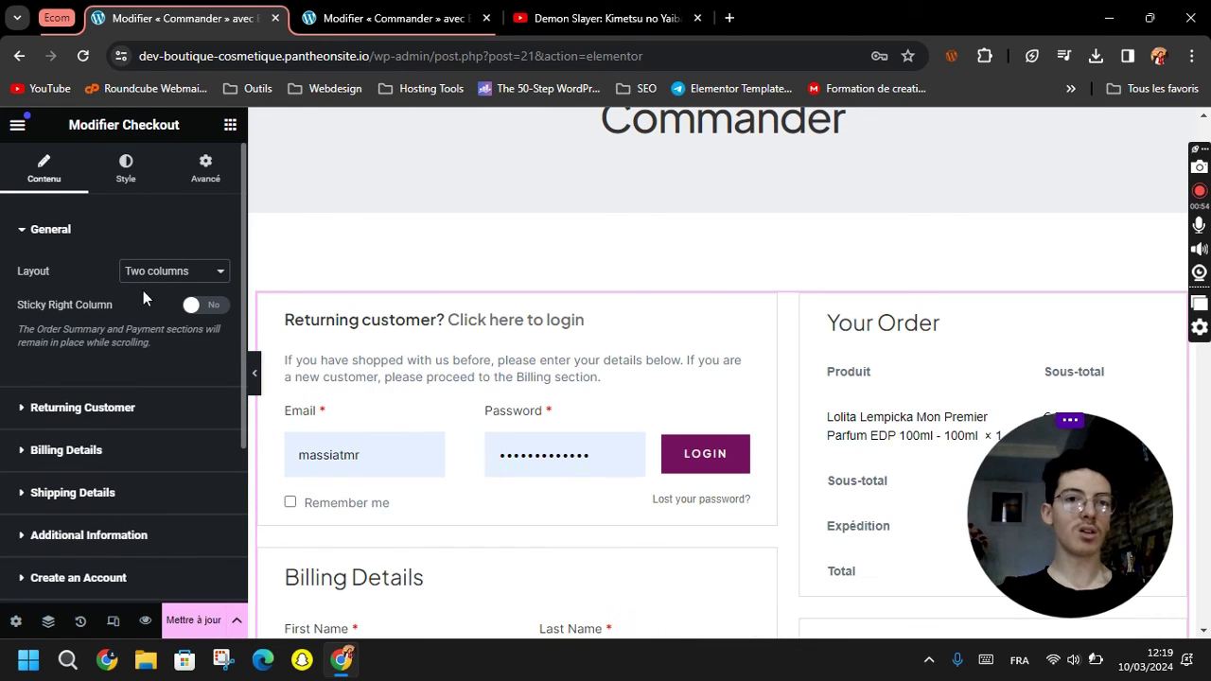
Expand the Checkout widget's Returning Customer settings.
{"action": "scroll", "coordinate": [520, 336], "scroll_direction": "down", "scroll_amount": 7}
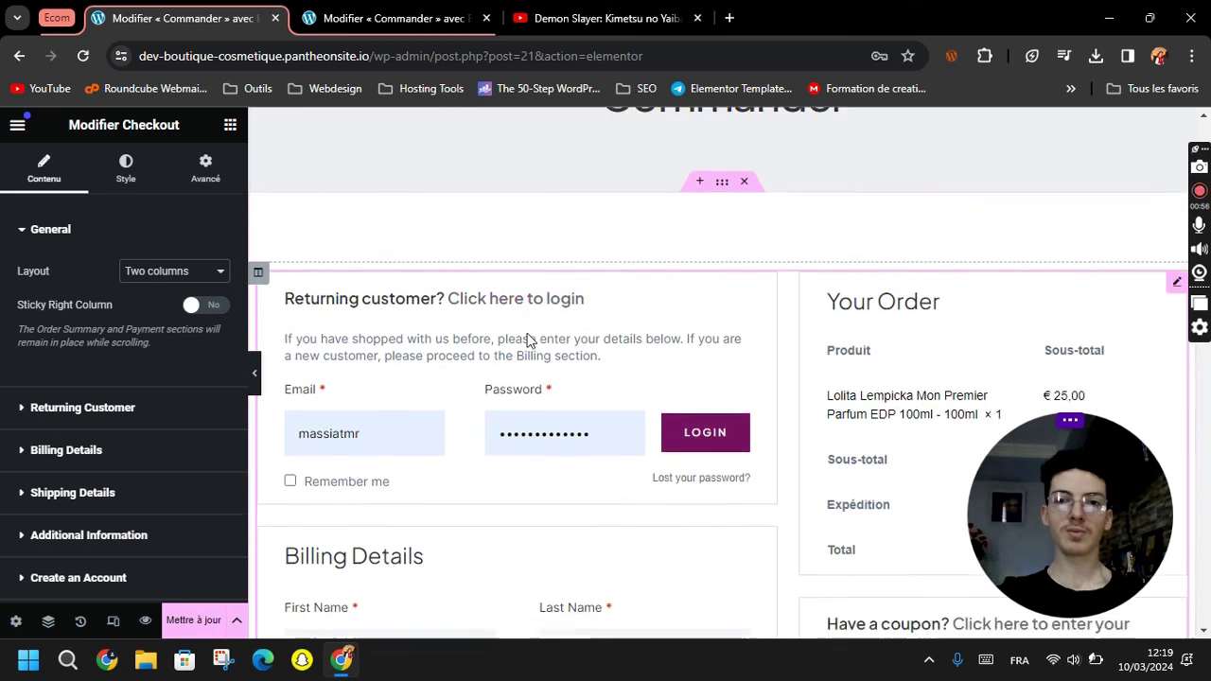
{"action": "scroll", "coordinate": [528, 337], "scroll_direction": "down", "scroll_amount": 3}
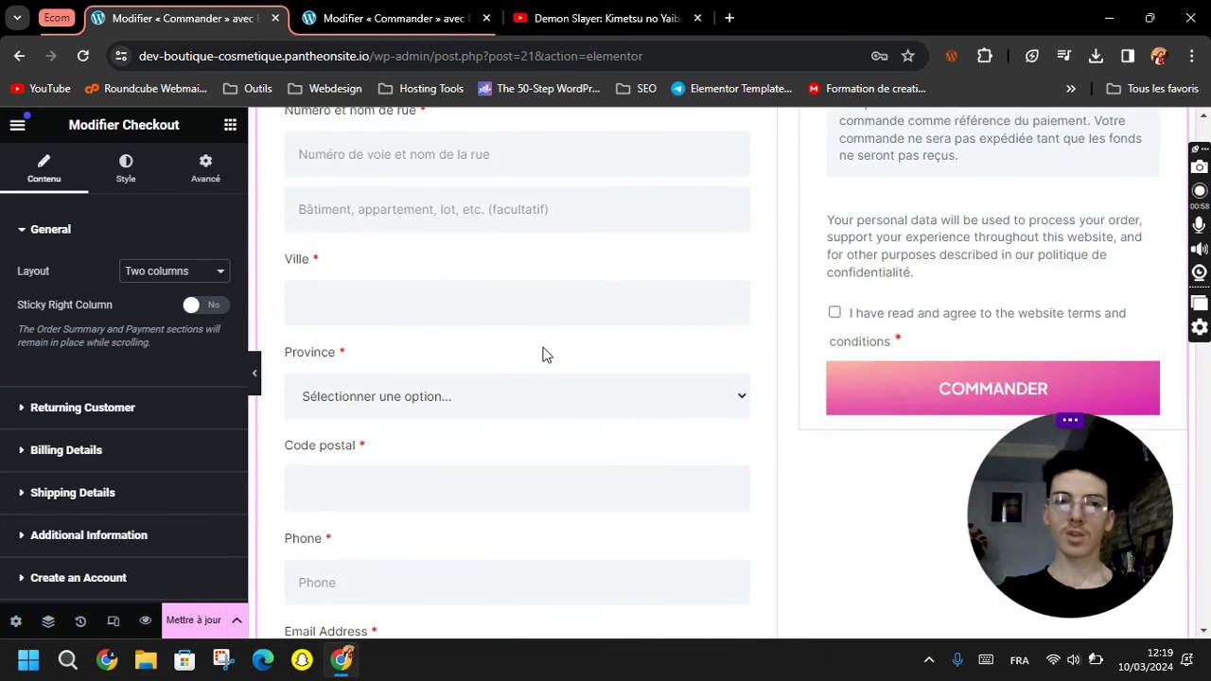
{"action": "scroll", "coordinate": [543, 351], "scroll_direction": "up", "scroll_amount": 5}
{"action": "scroll", "coordinate": [319, 390], "scroll_direction": "down", "scroll_amount": 1}
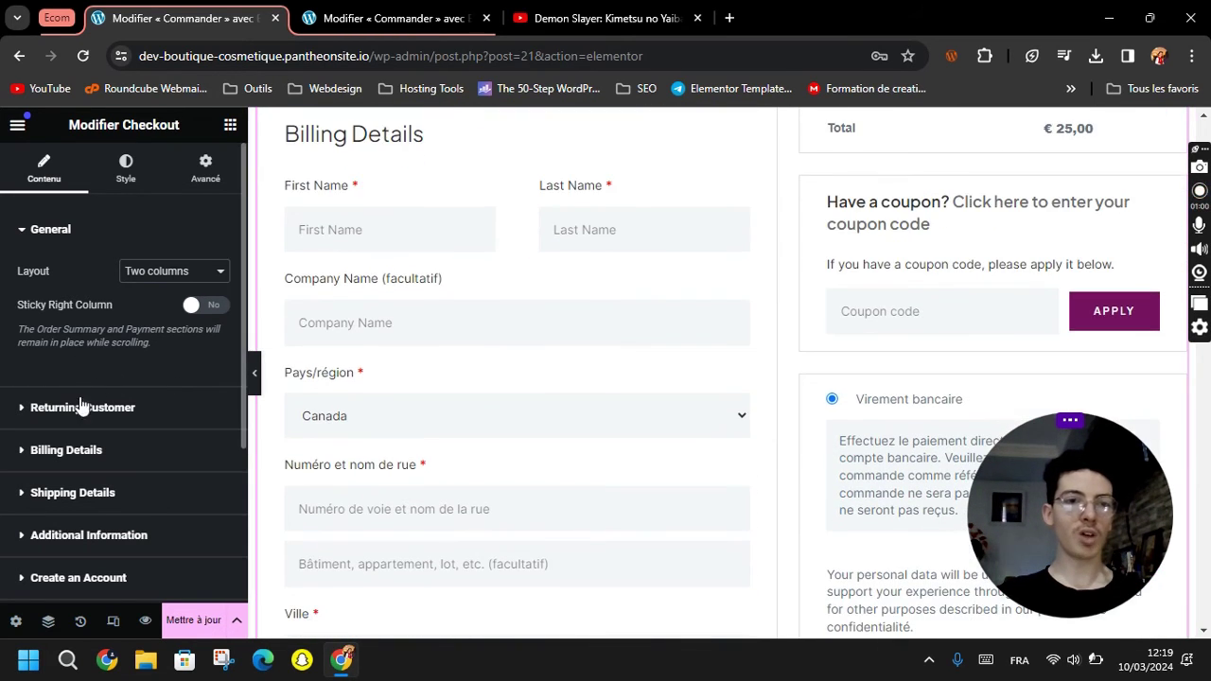
{"action": "left_click", "coordinate": [38, 406]}
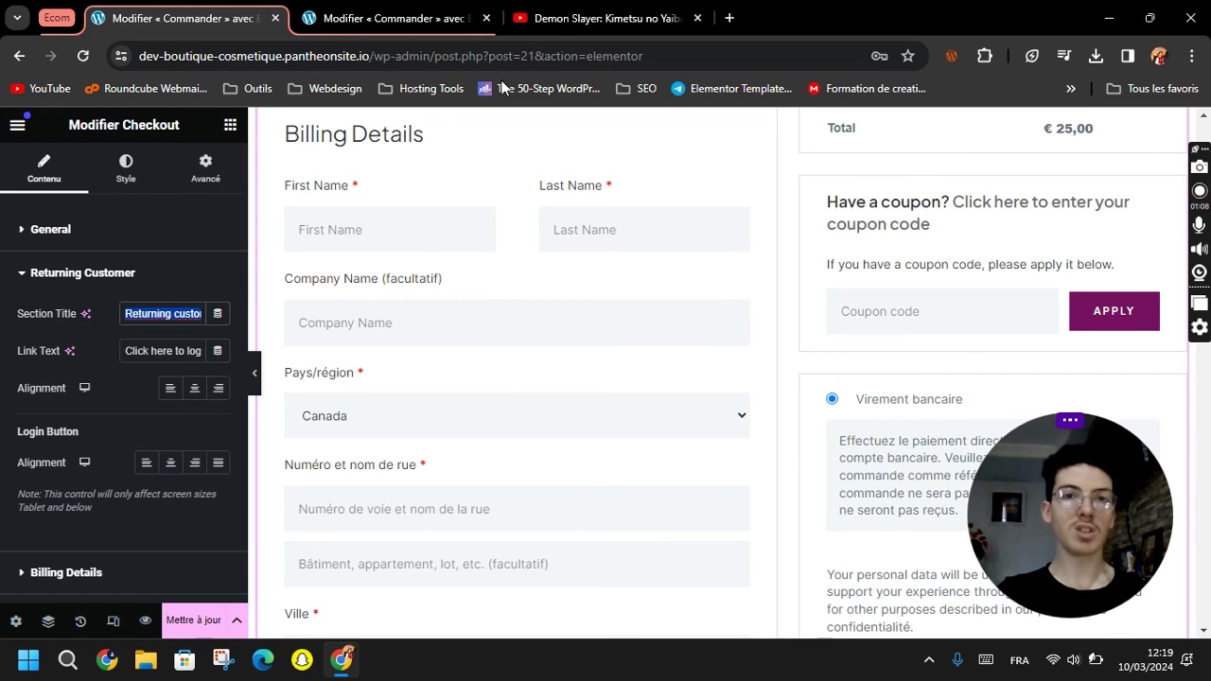
Open translate.google.com in a new tab beside the editor and close the video tab.
{"action": "left_click", "coordinate": [729, 18]}
{"action": "type", "text": "translate.google.com"}
{"action": "key", "text": "Return"}
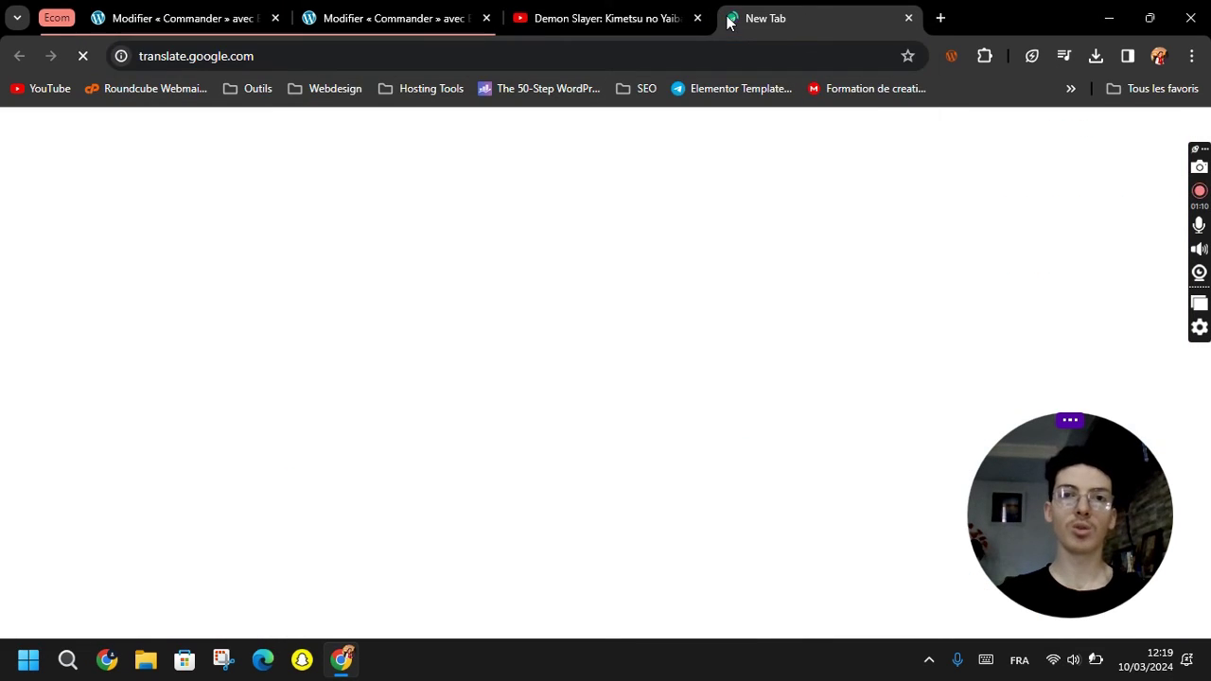
{"action": "left_click_drag", "start_coordinate": [744, 19], "coordinate": [360, 7]}
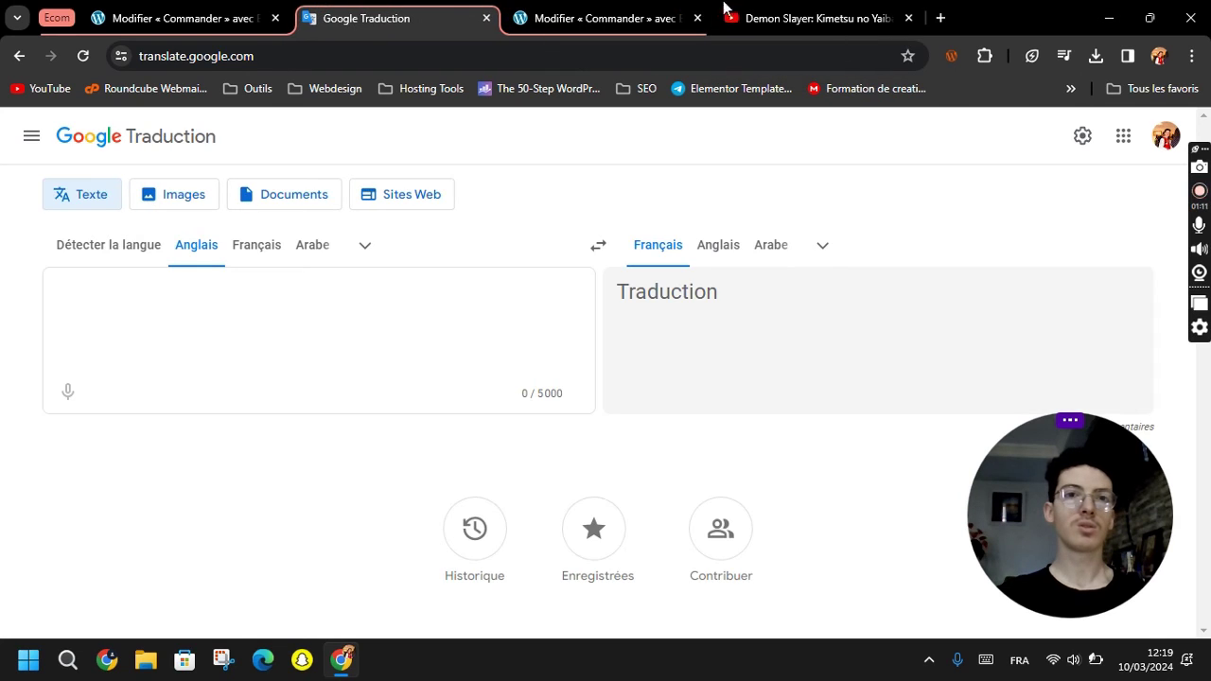
{"action": "left_click", "coordinate": [908, 18]}
{"action": "left_click", "coordinate": [185, 11]}
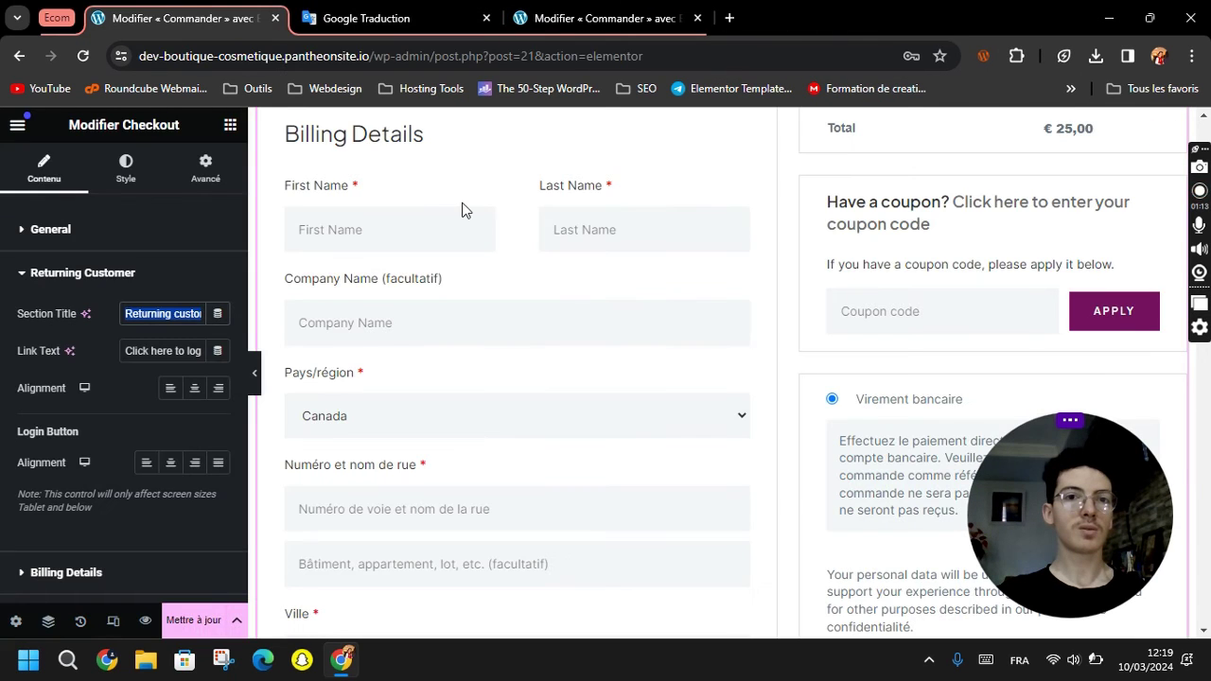
Translate 'Returning customer?' and paste 'Déjà client?' as the Section Title.
{"action": "left_click", "coordinate": [405, 18]}
{"action": "type", "text": "Returning customer?"}
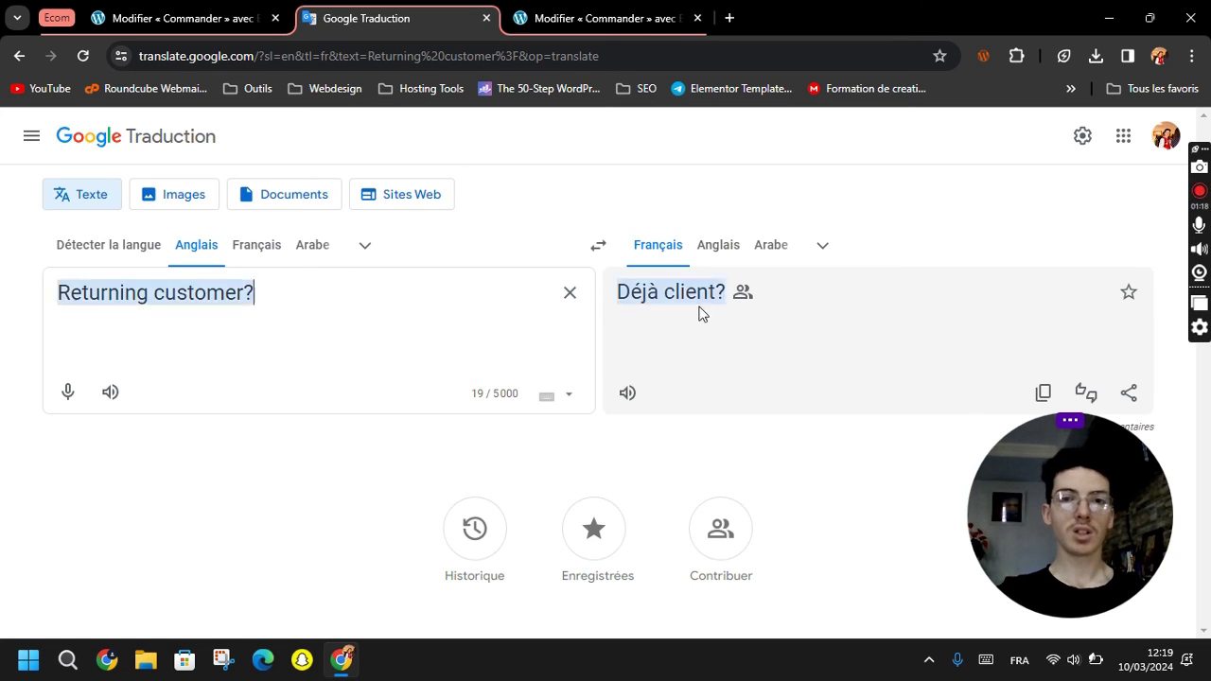
{"action": "left_click", "coordinate": [1045, 390]}
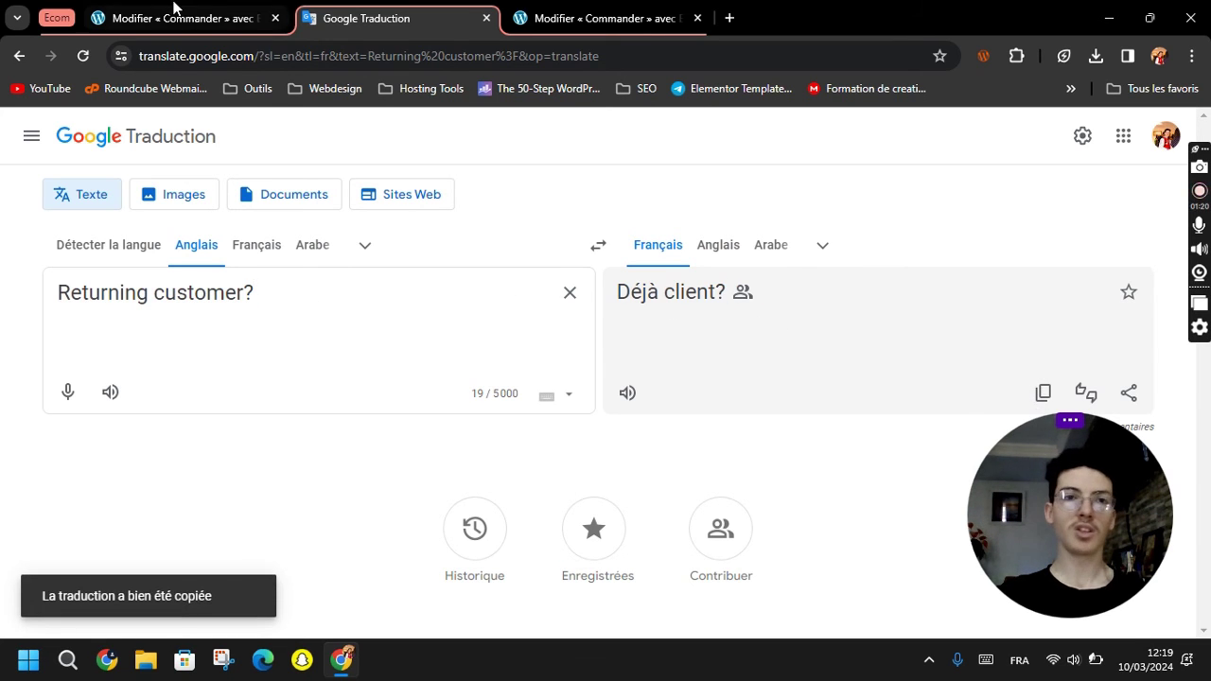
{"action": "left_click", "coordinate": [168, 18]}
{"action": "key", "text": "ctrl+v"}
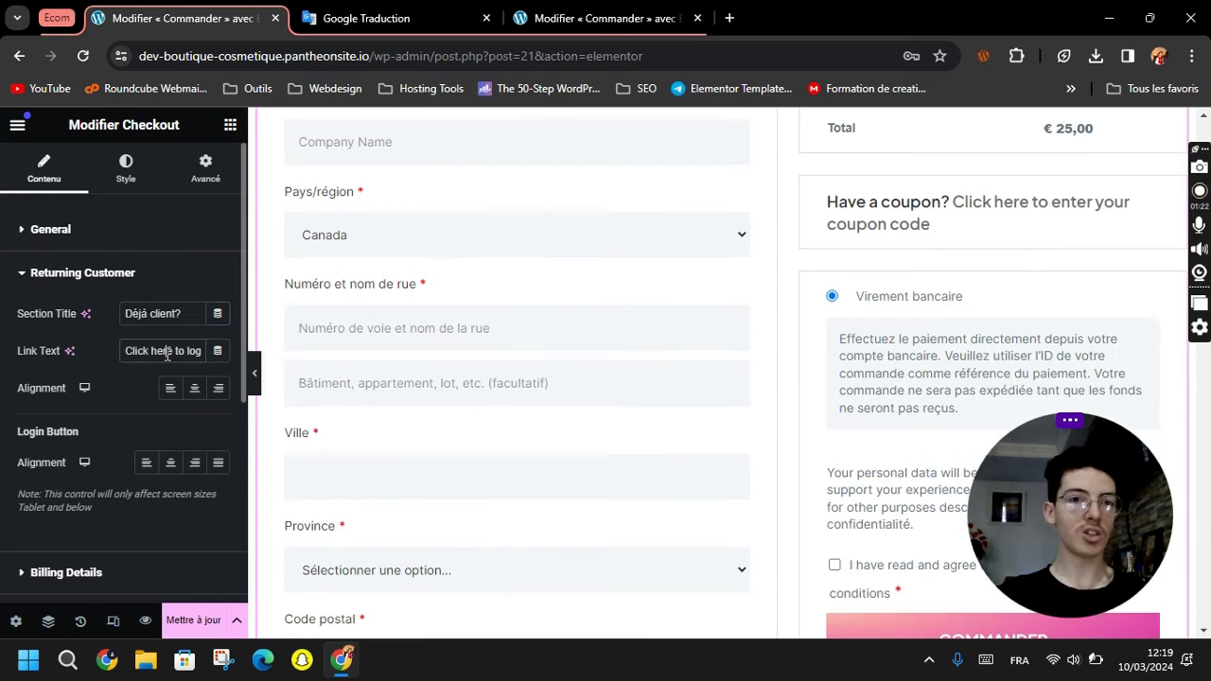
Translate 'Click here to login' into French and paste it as the Link Text.
{"action": "key", "text": "Tab"}
{"action": "left_click", "coordinate": [413, 10]}
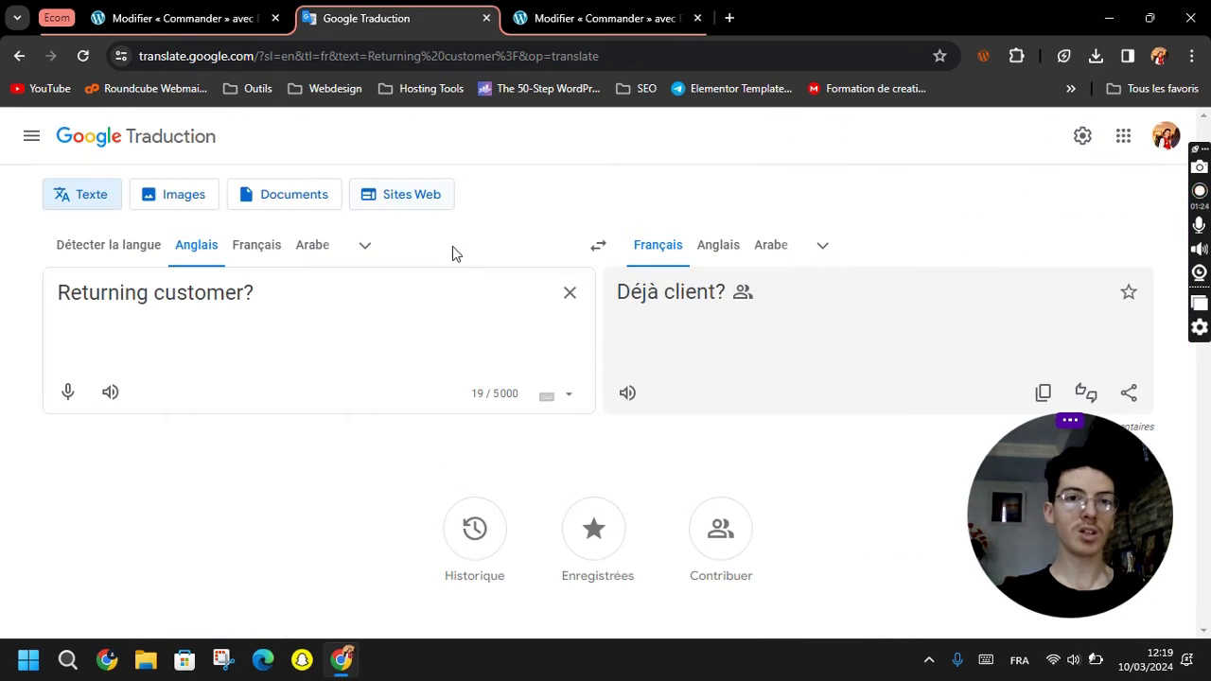
{"action": "left_click", "coordinate": [569, 298]}
{"action": "key", "text": "ctrl+v"}
{"action": "left_click_drag", "start_coordinate": [1075, 491], "coordinate": [1063, 522]}
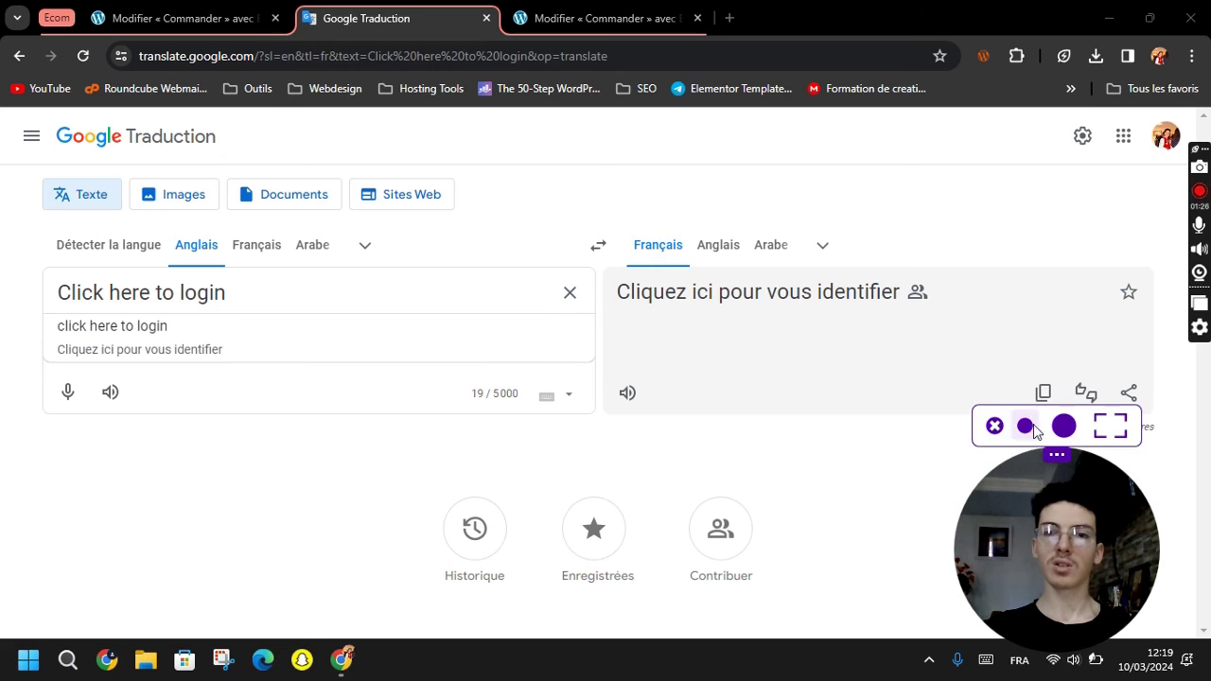
{"action": "left_click", "coordinate": [1043, 392]}
{"action": "left_click", "coordinate": [116, 10]}
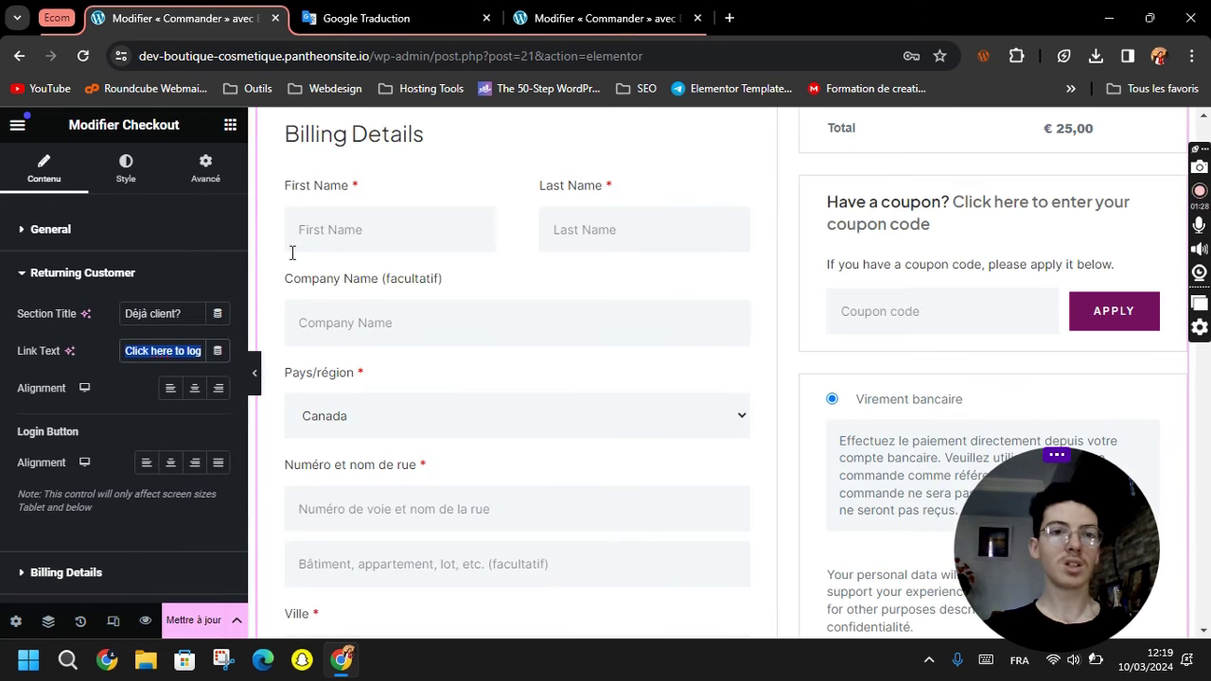
{"action": "key", "text": "ctrl+v"}
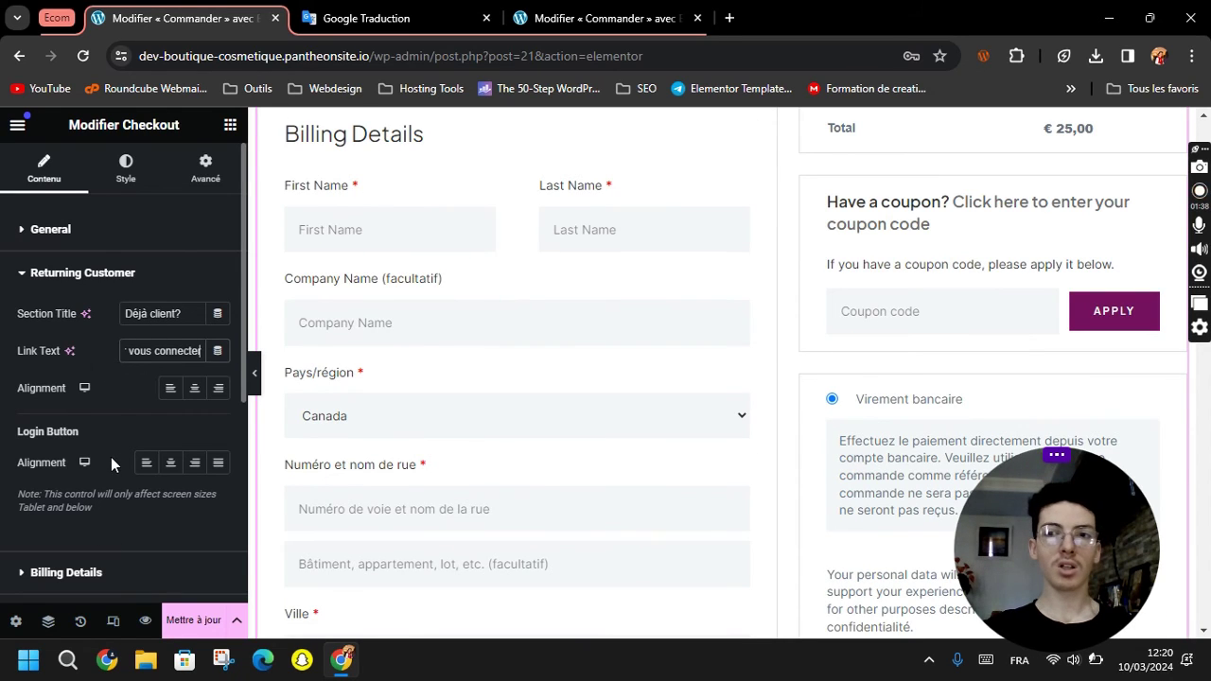
{"action": "left_click", "coordinate": [68, 276]}
{"action": "left_click", "coordinate": [72, 321]}
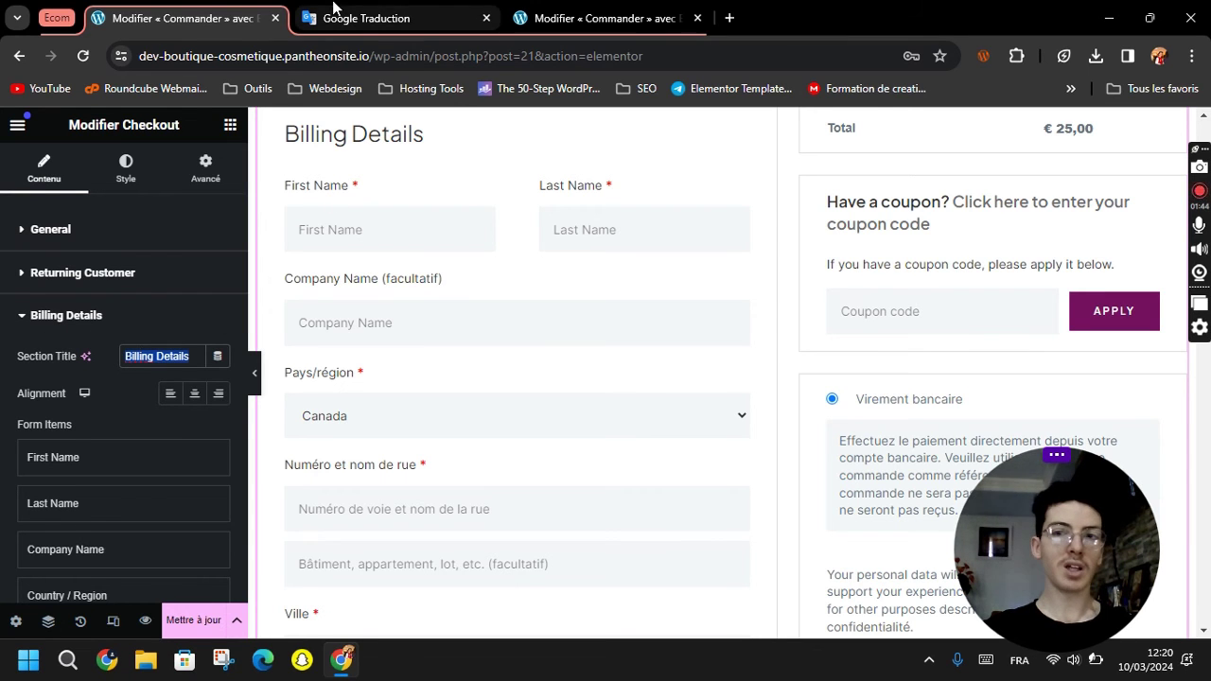
Retitle the Billing Details section 'Détails de la facturation' using Google Translate.
{"action": "scroll", "coordinate": [634, 351], "scroll_direction": "up", "scroll_amount": 2}
{"action": "scroll", "coordinate": [662, 357], "scroll_direction": "up", "scroll_amount": 2}
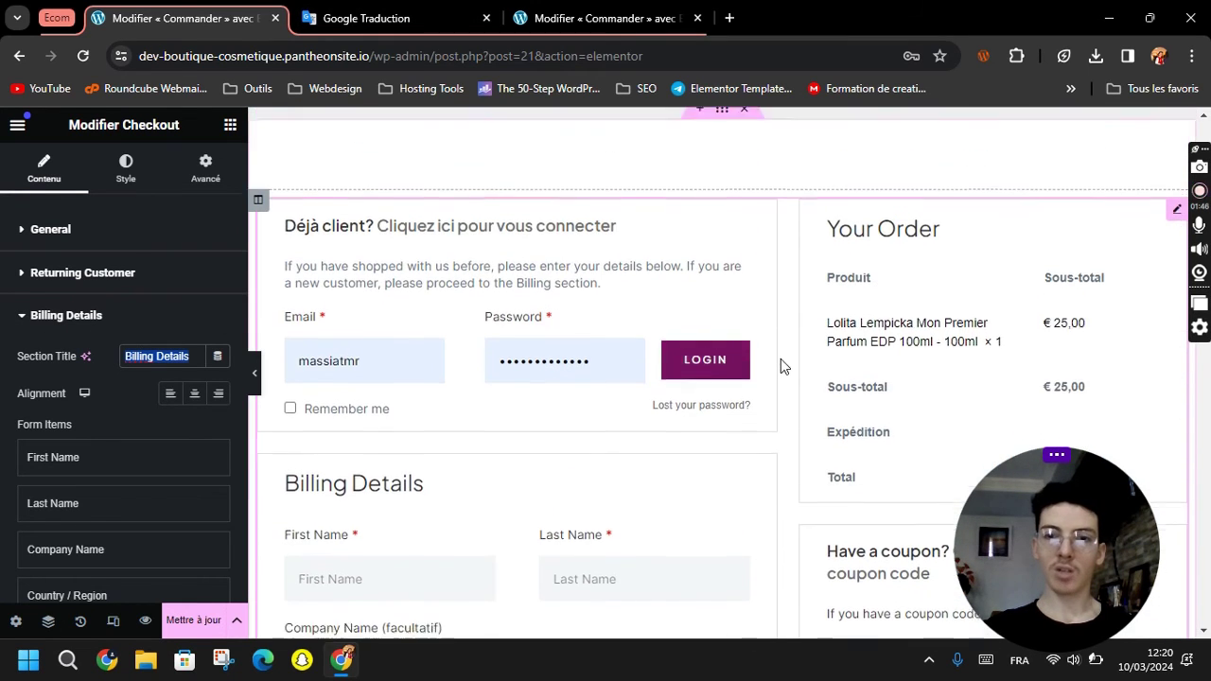
{"action": "scroll", "coordinate": [780, 360], "scroll_direction": "down", "scroll_amount": 6}
{"action": "scroll", "coordinate": [780, 367], "scroll_direction": "up", "scroll_amount": 4}
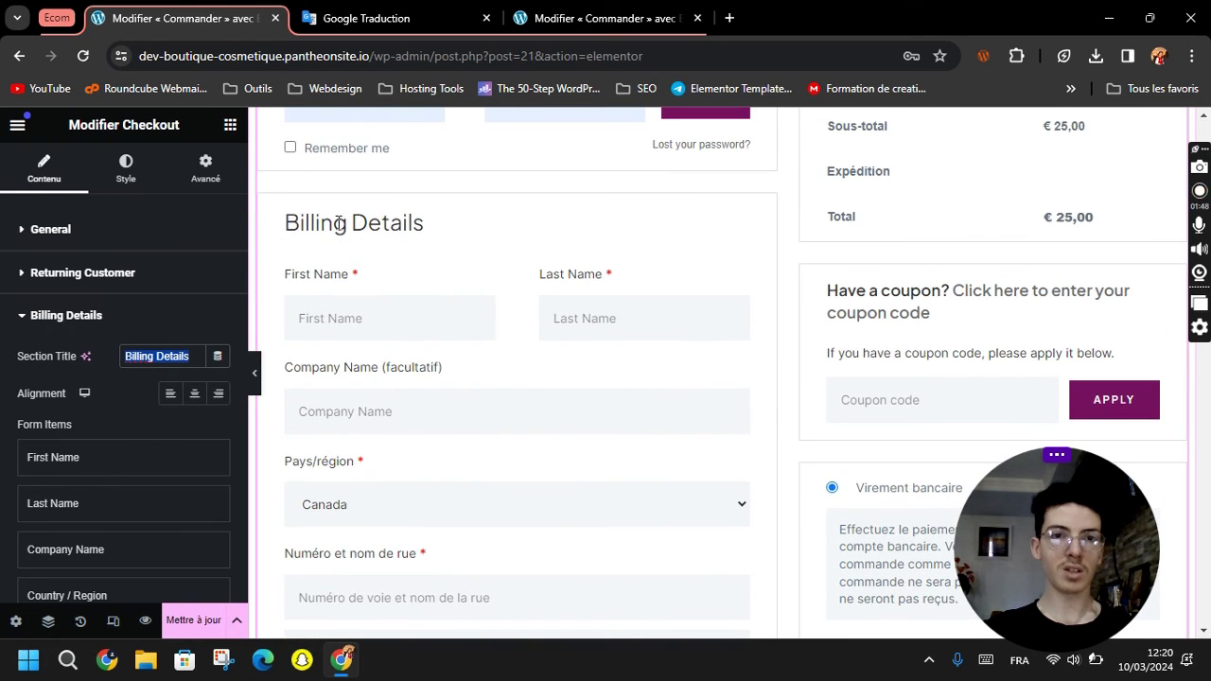
{"action": "left_click", "coordinate": [383, 23]}
{"action": "left_click", "coordinate": [570, 292]}
{"action": "key", "text": "ctrl+v"}
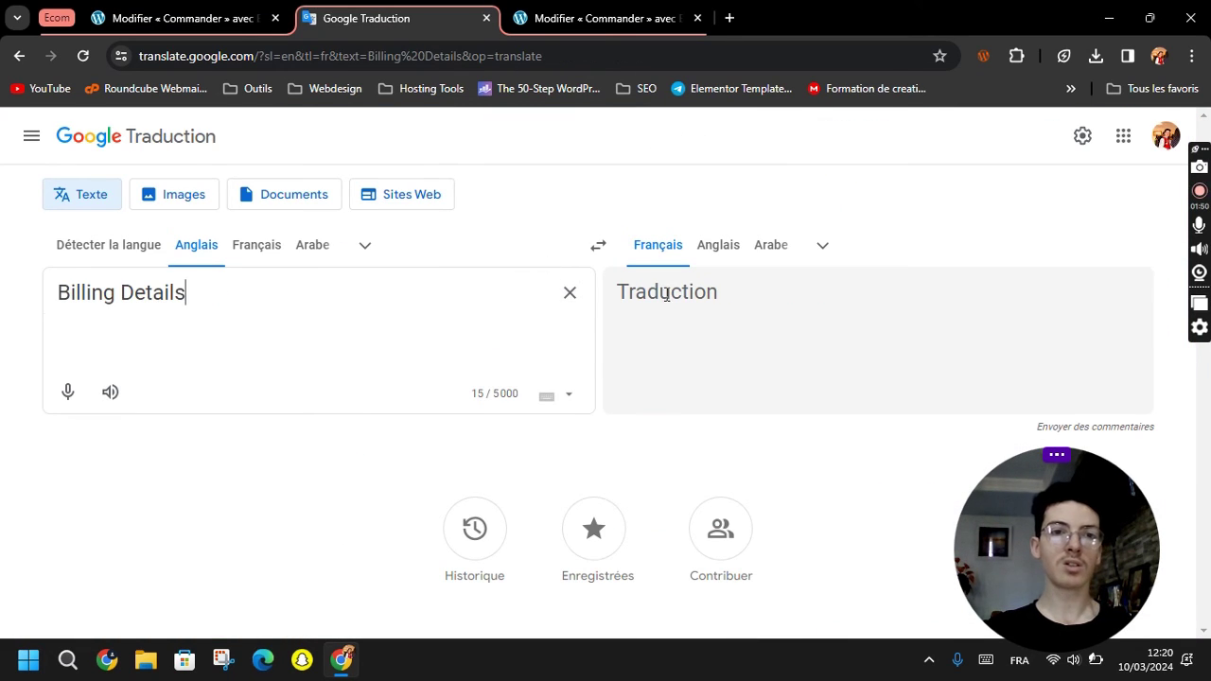
{"action": "left_click", "coordinate": [1041, 390]}
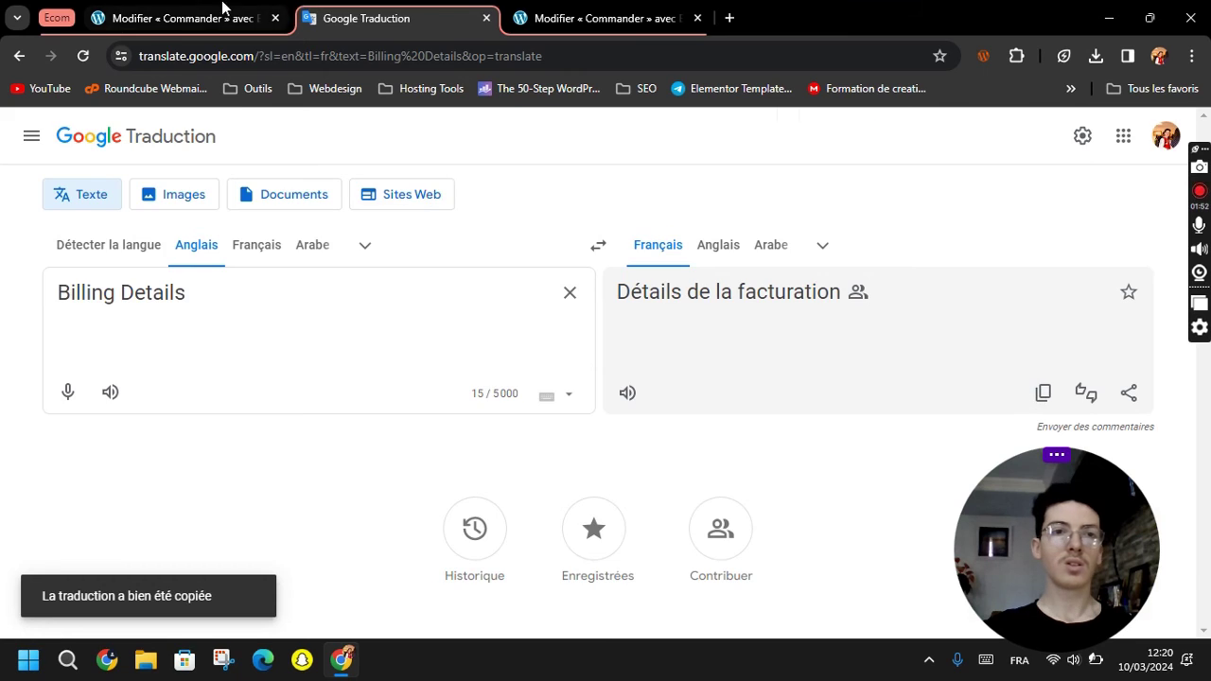
{"action": "left_click", "coordinate": [224, 11]}
{"action": "triple_click", "coordinate": [169, 356]}
{"action": "key", "text": "ctrl+v"}
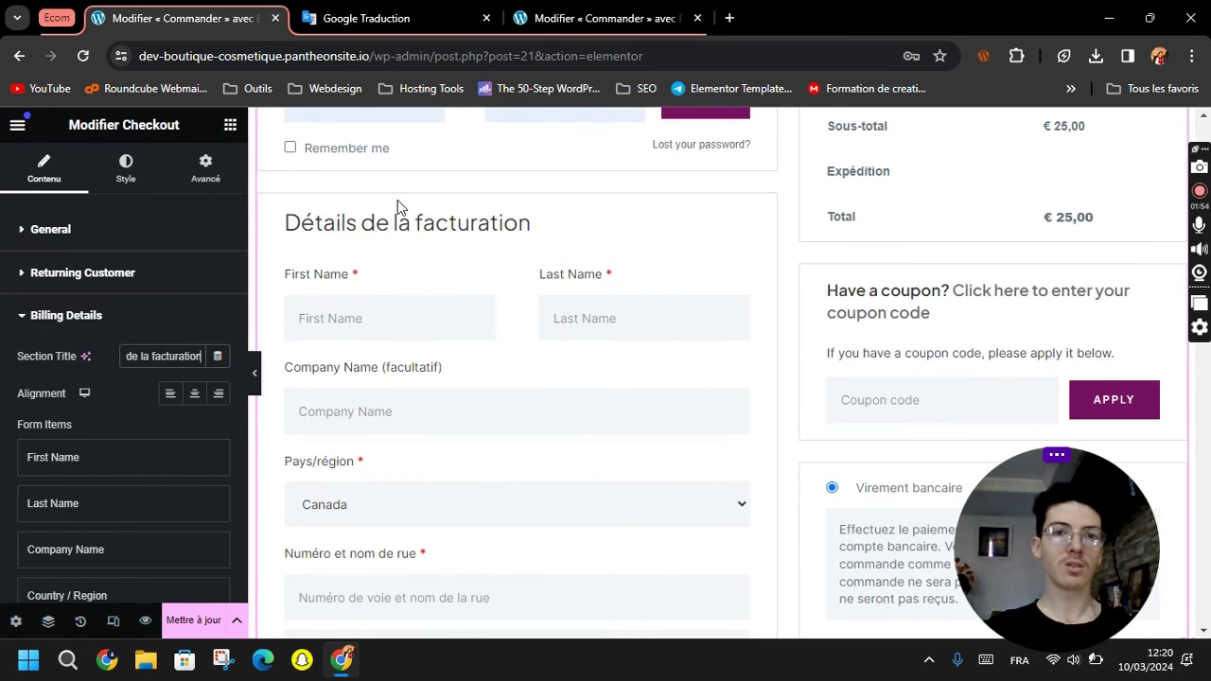
{"action": "left_click", "coordinate": [121, 402]}
Set the First Name field's label and placeholder to 'Prénom'.
{"action": "scroll", "coordinate": [56, 471], "scroll_direction": "down", "scroll_amount": 2}
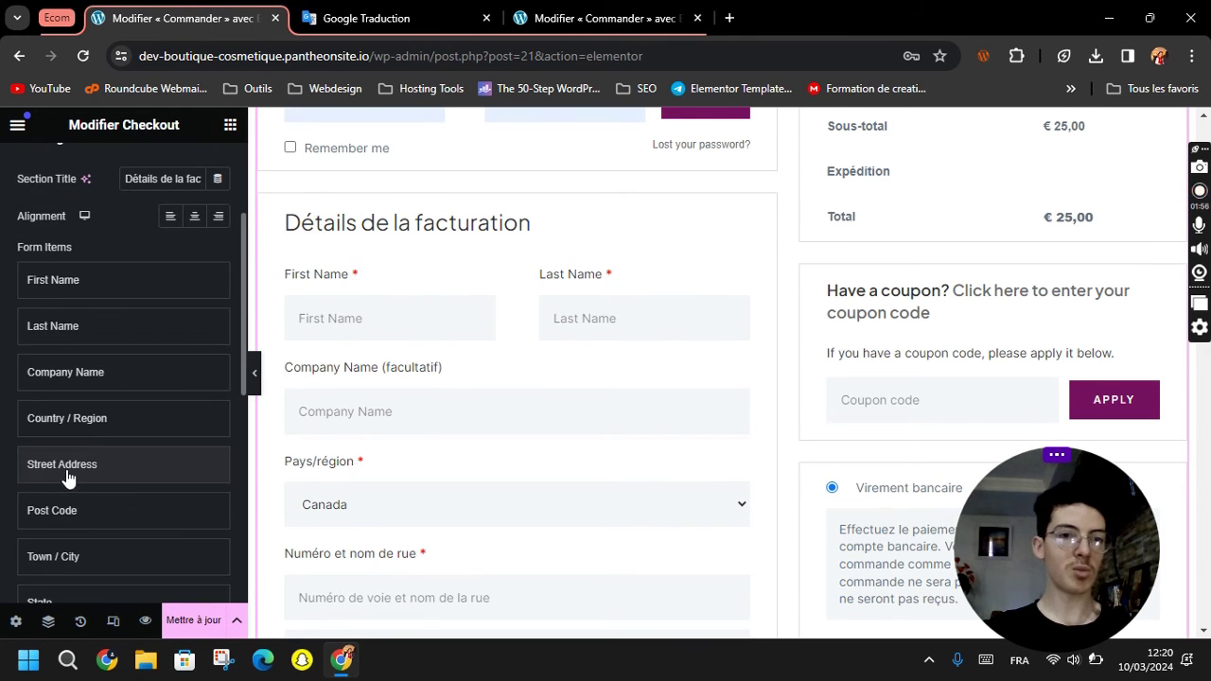
{"action": "scroll", "coordinate": [114, 379], "scroll_direction": "down", "scroll_amount": 3}
{"action": "scroll", "coordinate": [106, 445], "scroll_direction": "up", "scroll_amount": 4}
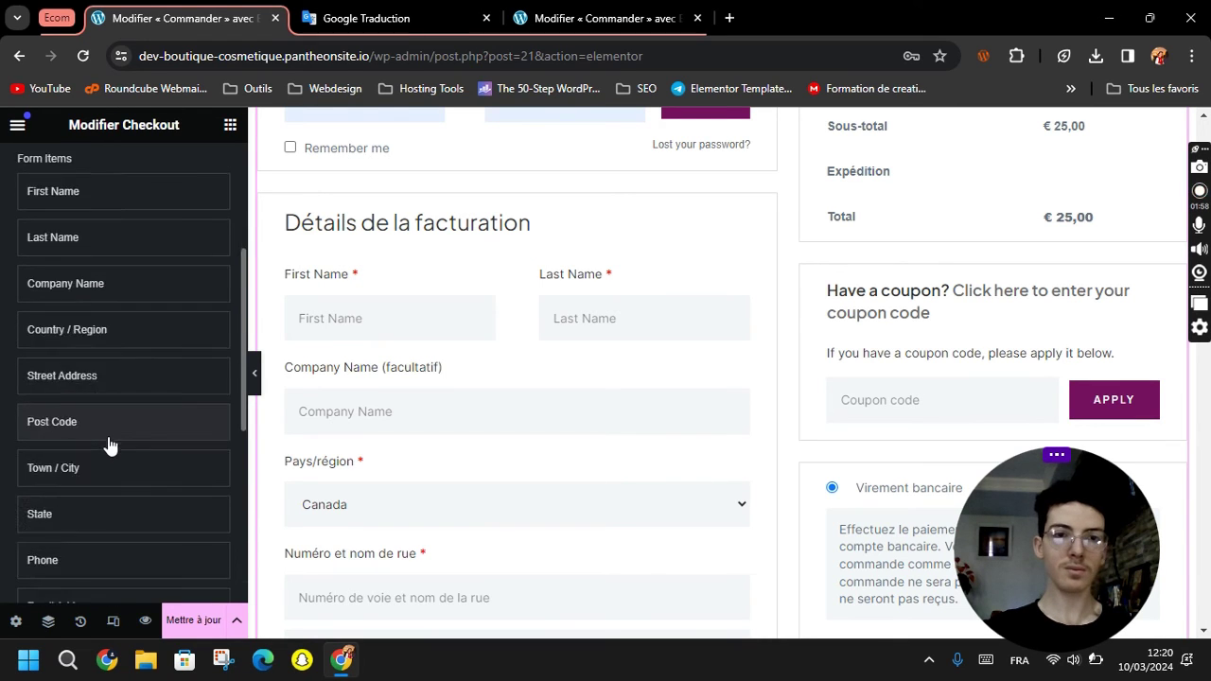
{"action": "left_click", "coordinate": [105, 371]}
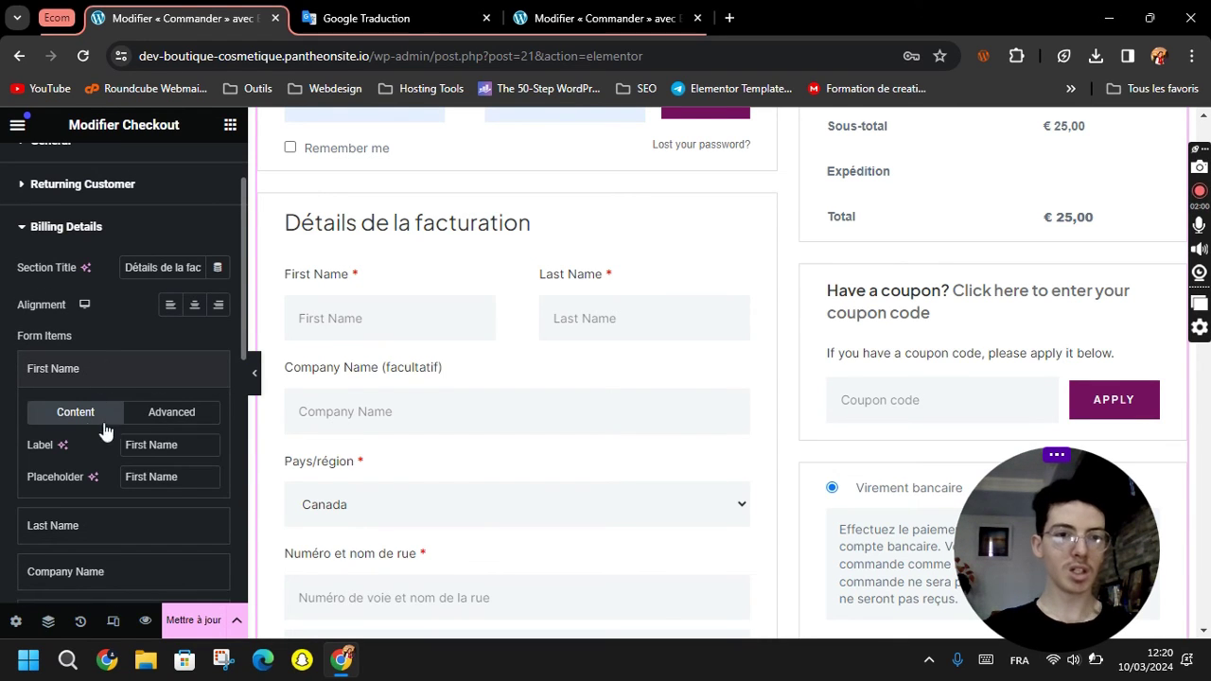
{"action": "type", "text": "prenom"}
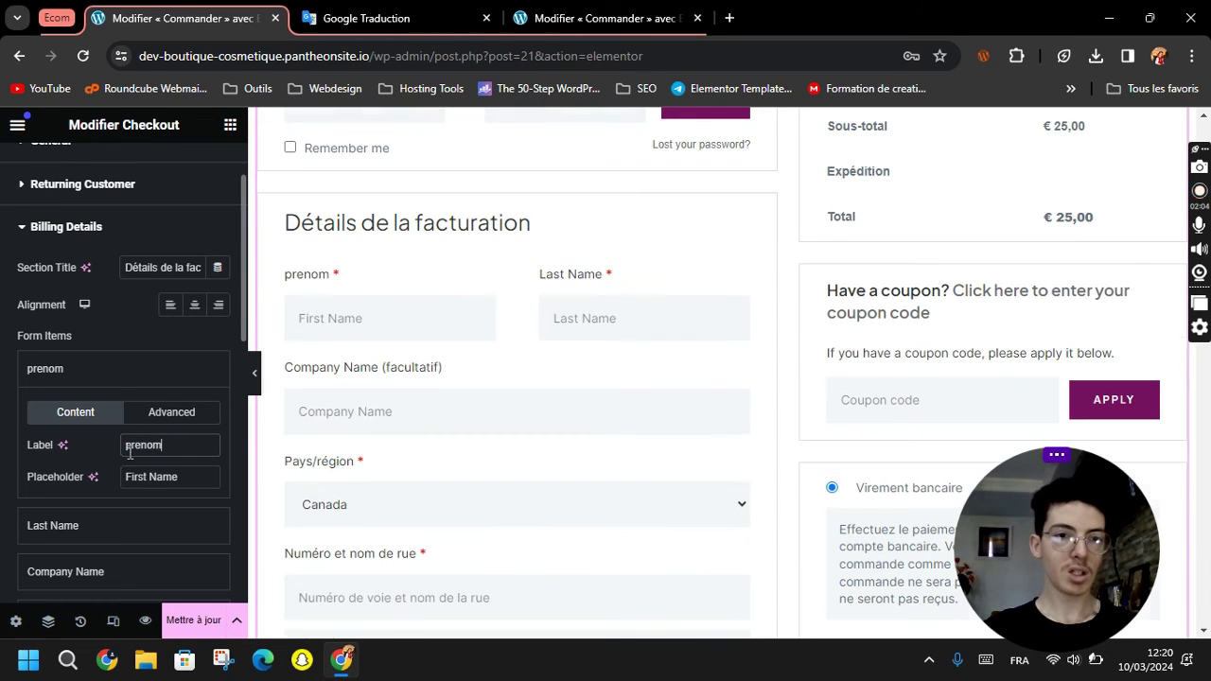
{"action": "right_click", "coordinate": [140, 449]}
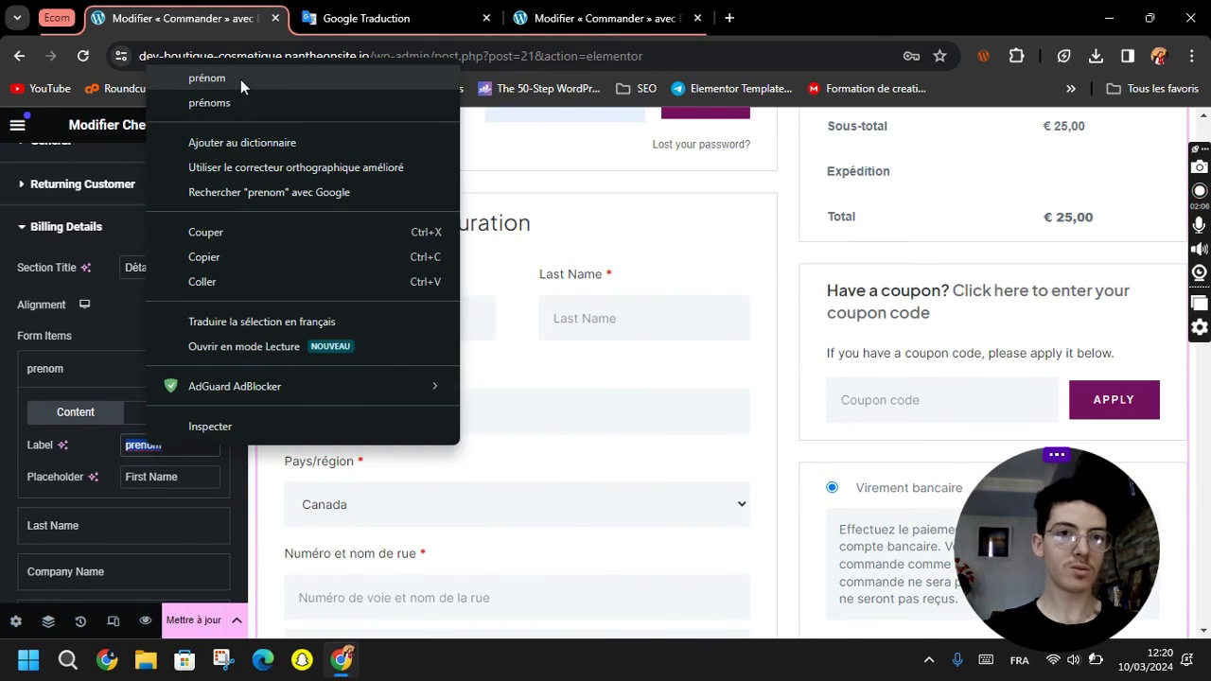
{"action": "left_click", "coordinate": [240, 79]}
{"action": "triple_click", "coordinate": [159, 479]}
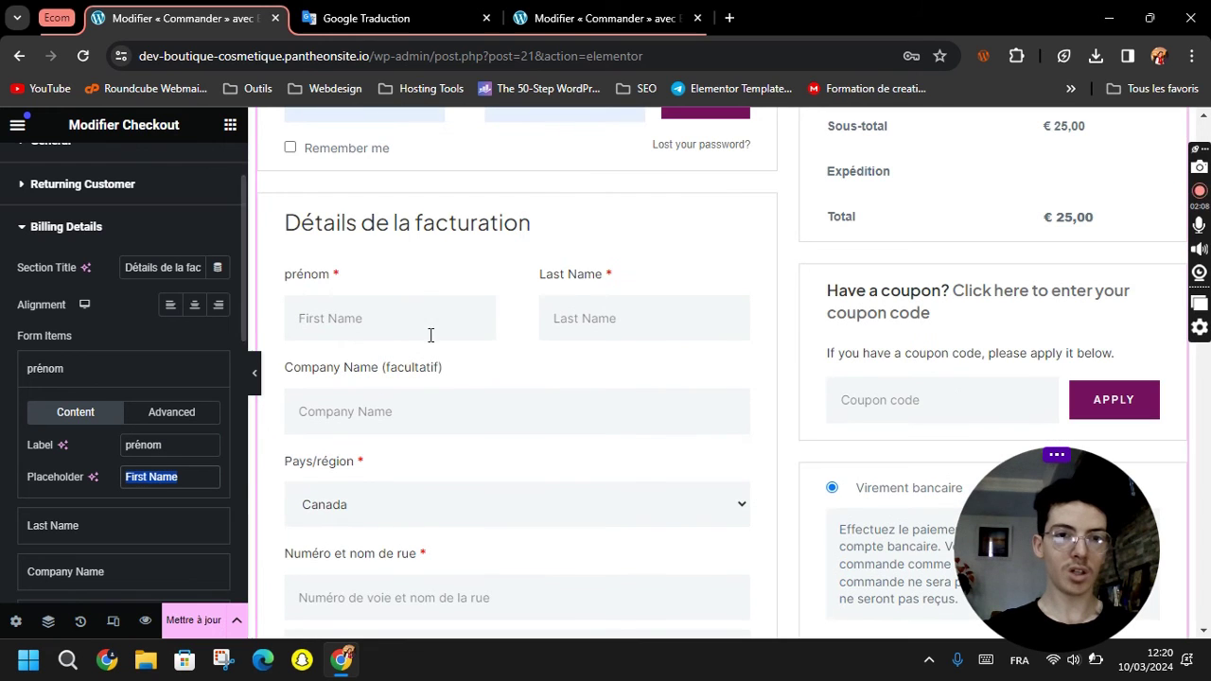
{"action": "type", "text": "Prénom"}
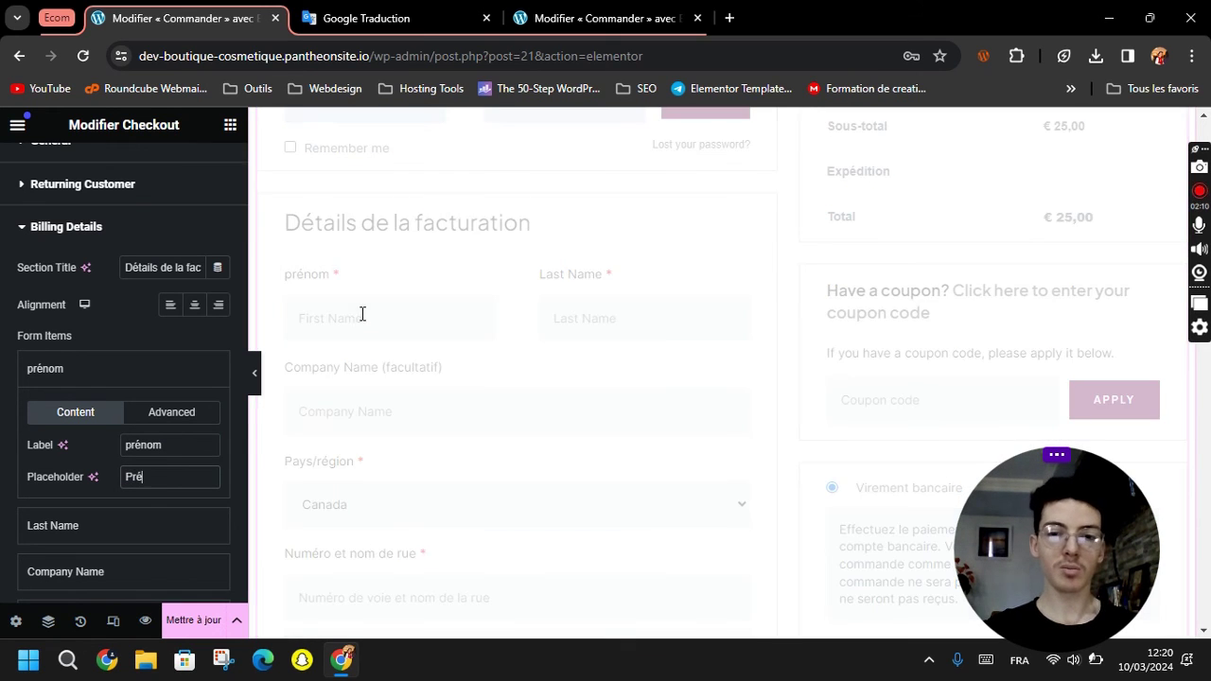
{"action": "left_click", "coordinate": [127, 450]}
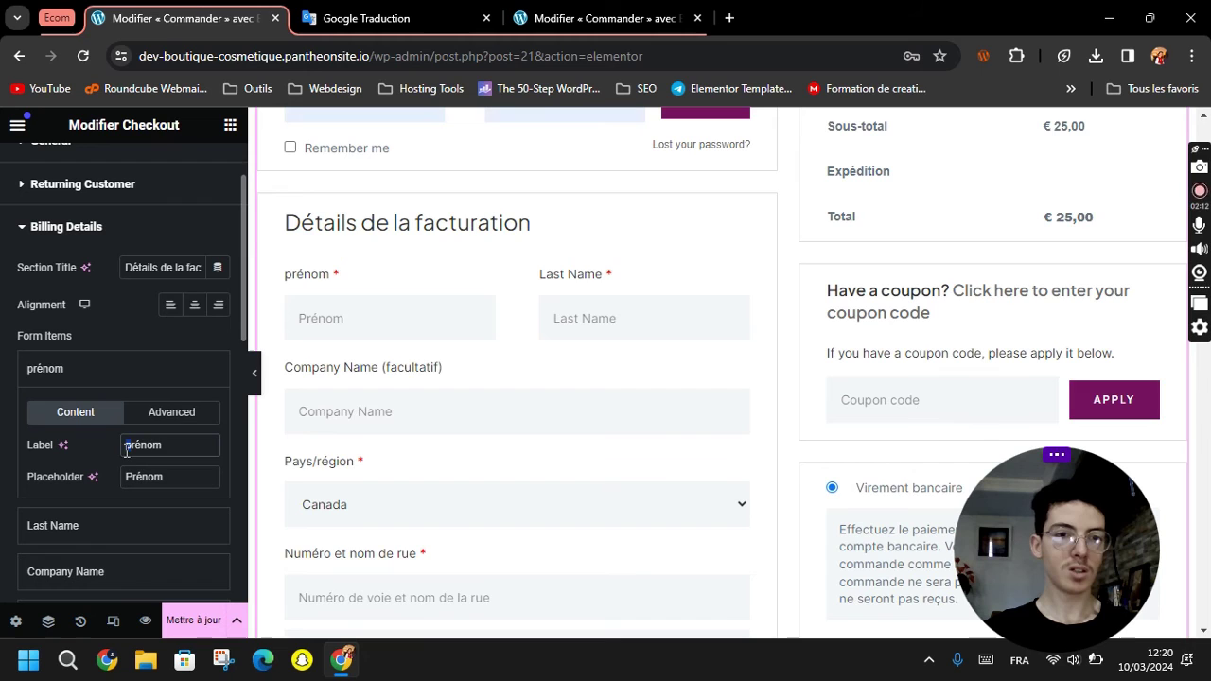
{"action": "key", "text": "Delete"}
{"action": "type", "text": "P"}
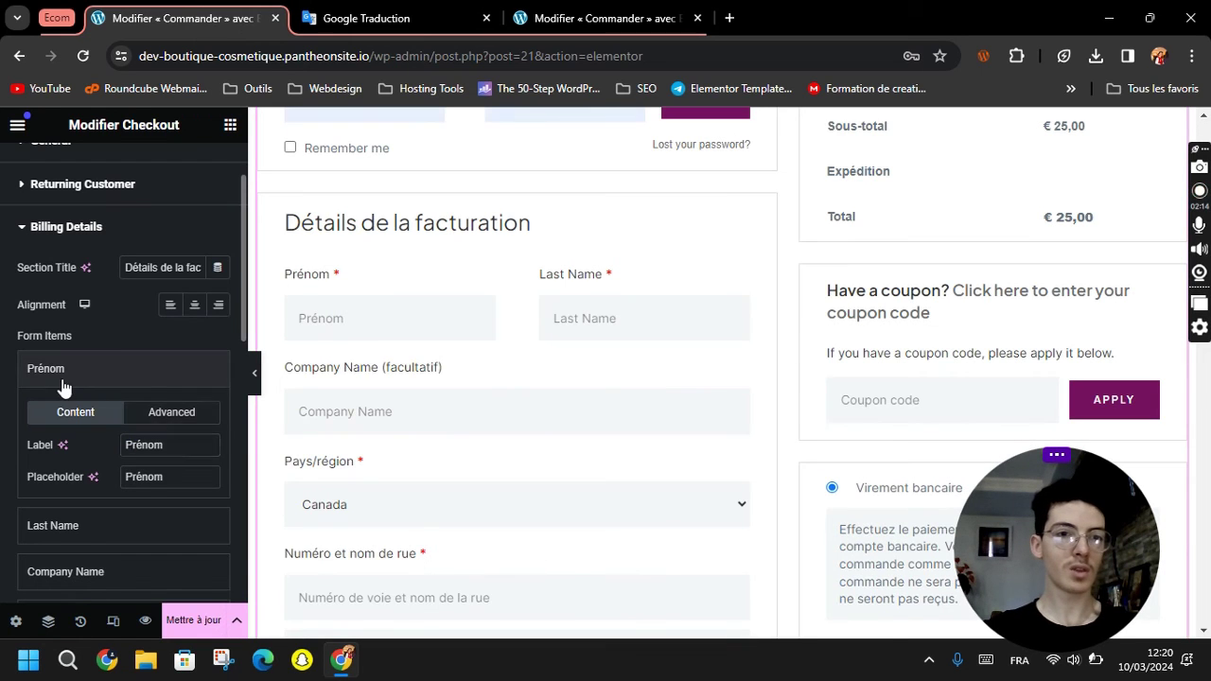
{"action": "left_click", "coordinate": [59, 379]}
Set the Last Name field's label and placeholder to 'Nom'.
{"action": "left_click", "coordinate": [81, 424]}
{"action": "triple_click", "coordinate": [158, 493]}
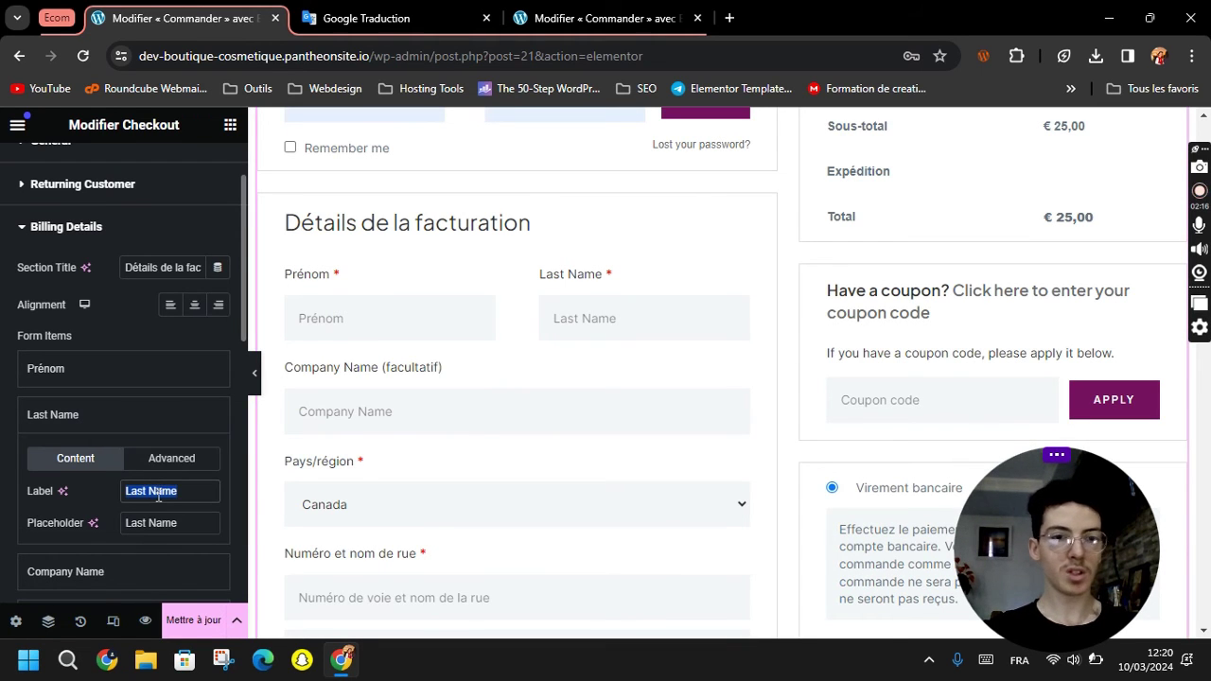
{"action": "type", "text": "Nom"}
{"action": "triple_click", "coordinate": [180, 522]}
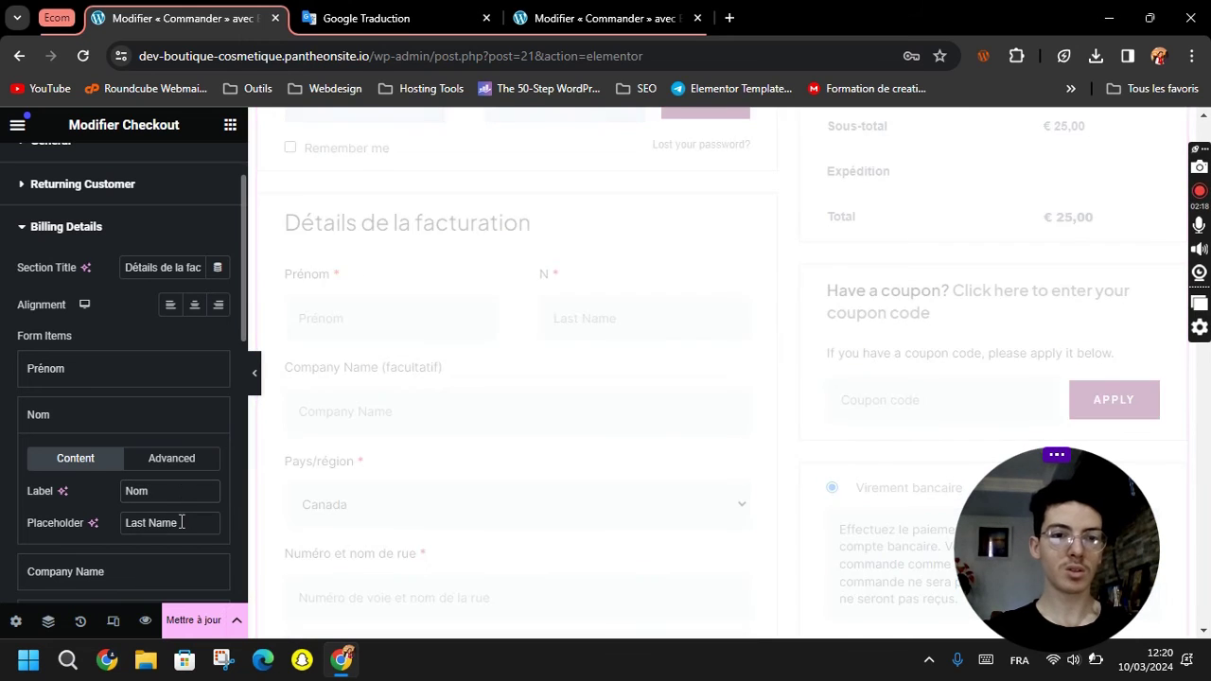
{"action": "type", "text": "Nom"}
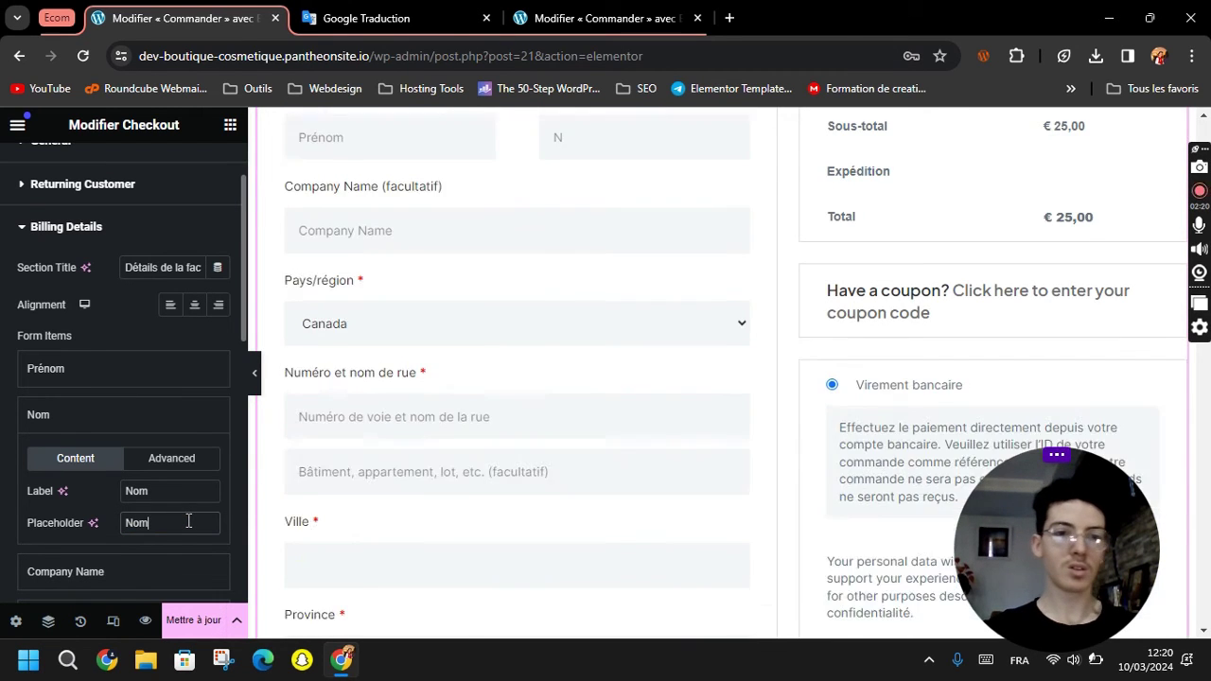
{"action": "left_click", "coordinate": [126, 413]}
Expand the Checkout widget's Shipping Details settings.
{"action": "scroll", "coordinate": [133, 436], "scroll_direction": "down", "scroll_amount": 2}
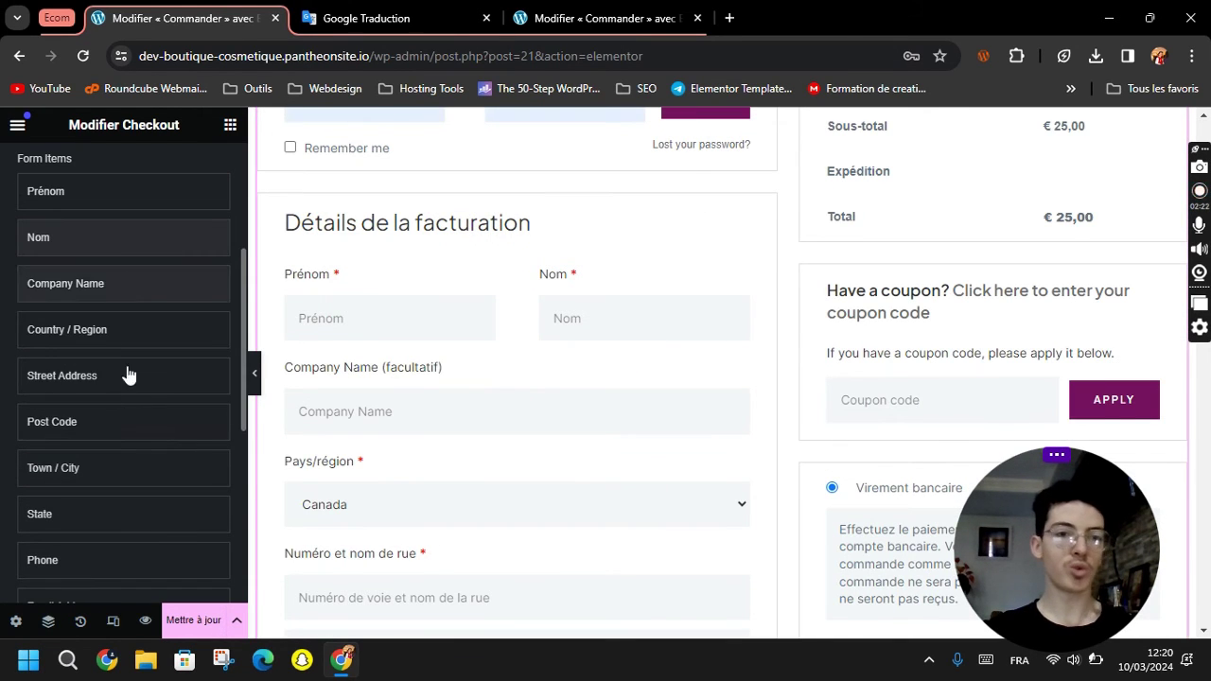
{"action": "scroll", "coordinate": [154, 460], "scroll_direction": "down", "scroll_amount": 2}
{"action": "scroll", "coordinate": [154, 460], "scroll_direction": "down", "scroll_amount": 1}
{"action": "left_click", "coordinate": [76, 427]}
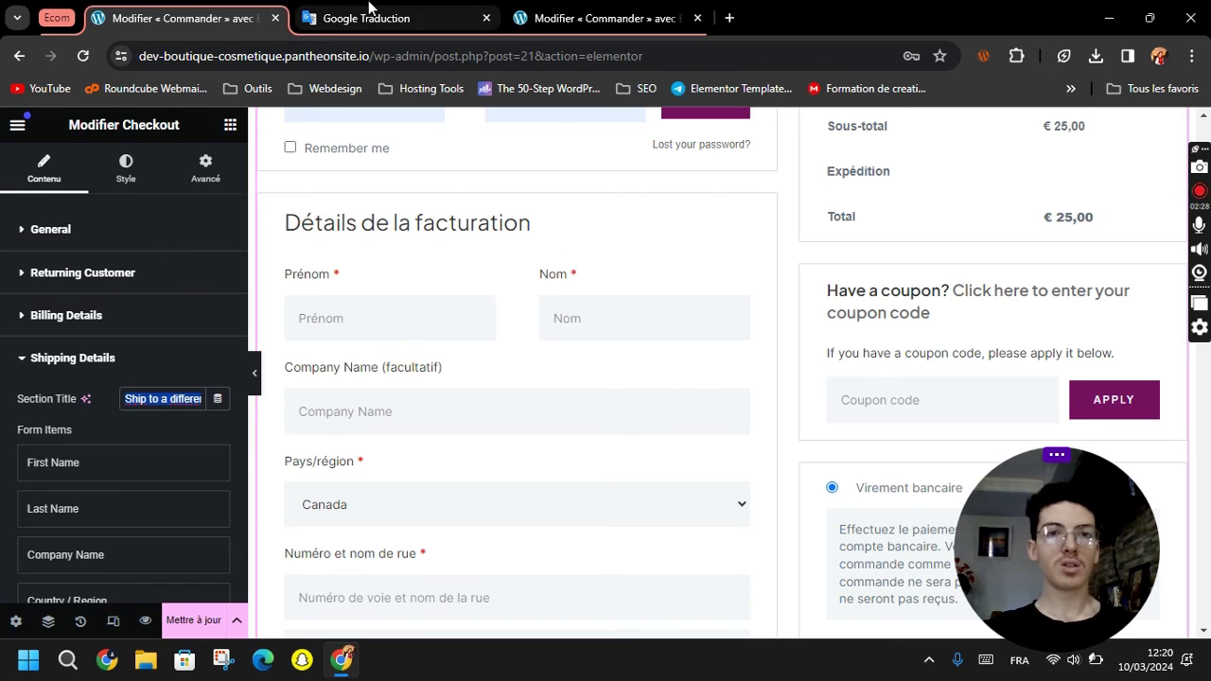
Translate the shipping section title into French and paste it into the Checkout widget.
{"action": "left_click", "coordinate": [398, 18]}
{"action": "left_click", "coordinate": [571, 293]}
{"action": "type", "text": "Ship to a different address?"}
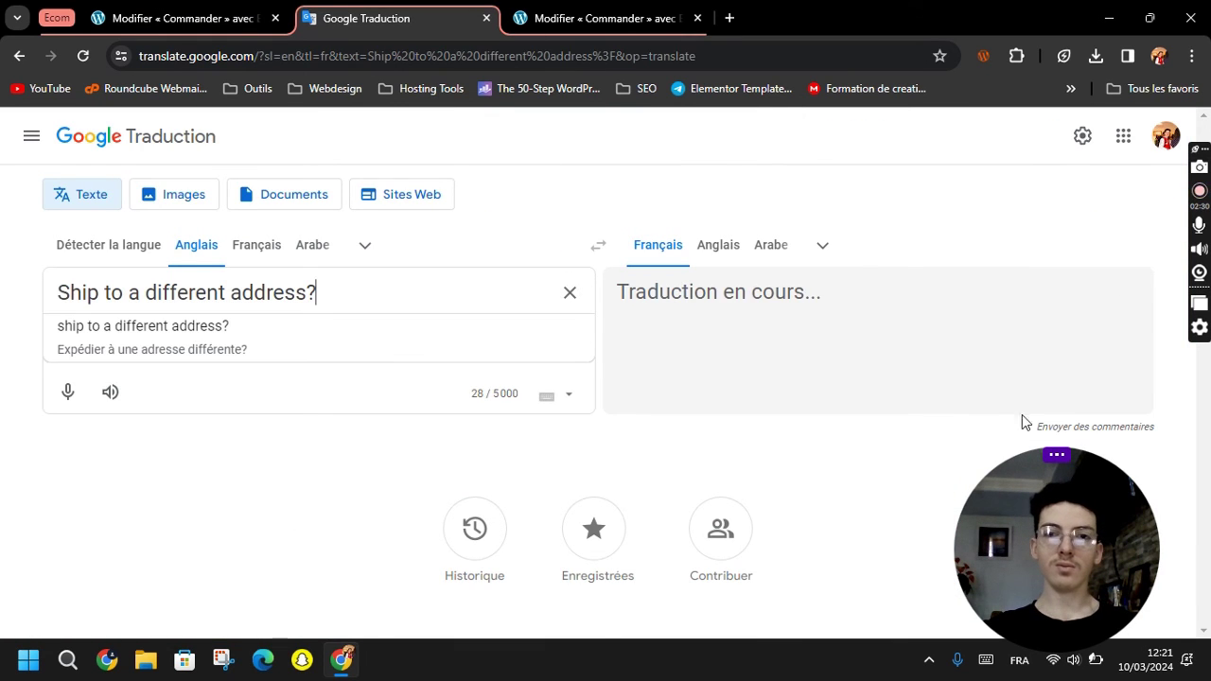
{"action": "left_click", "coordinate": [1043, 392]}
{"action": "left_click", "coordinate": [155, 18]}
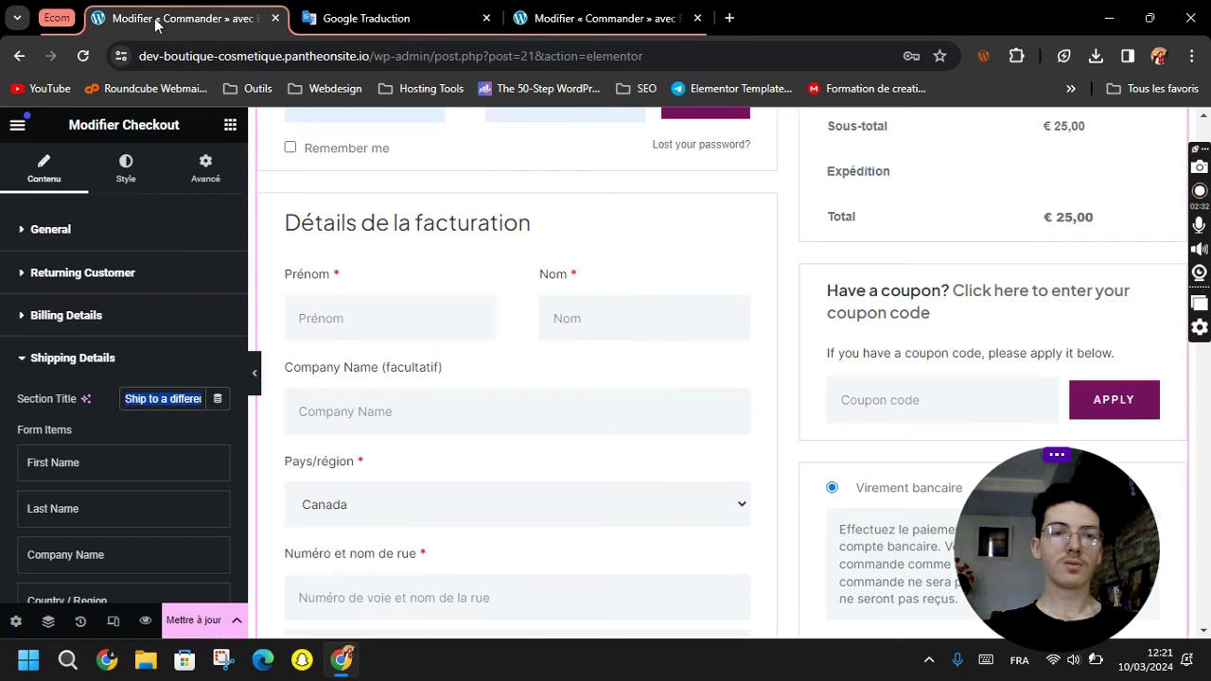
{"action": "key", "text": "ctrl+v"}
Retitle the create-an-account section to 'Créer un compte'.
{"action": "scroll", "coordinate": [104, 484], "scroll_direction": "down", "scroll_amount": 6}
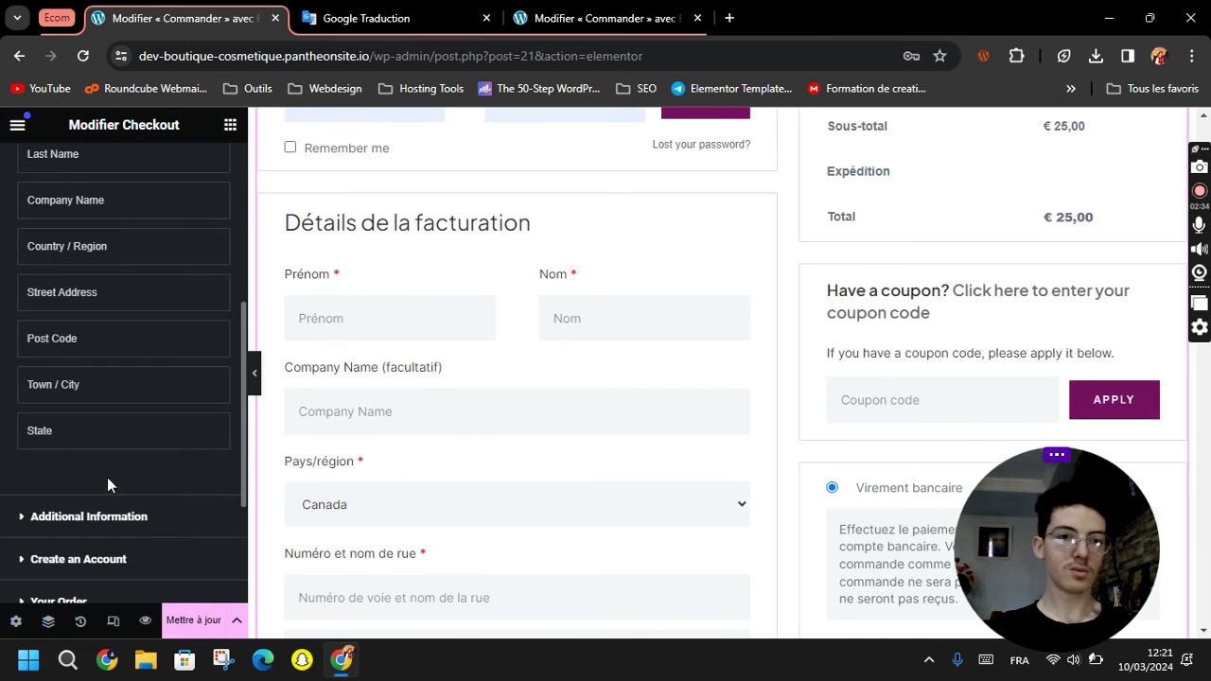
{"action": "left_click", "coordinate": [100, 300]}
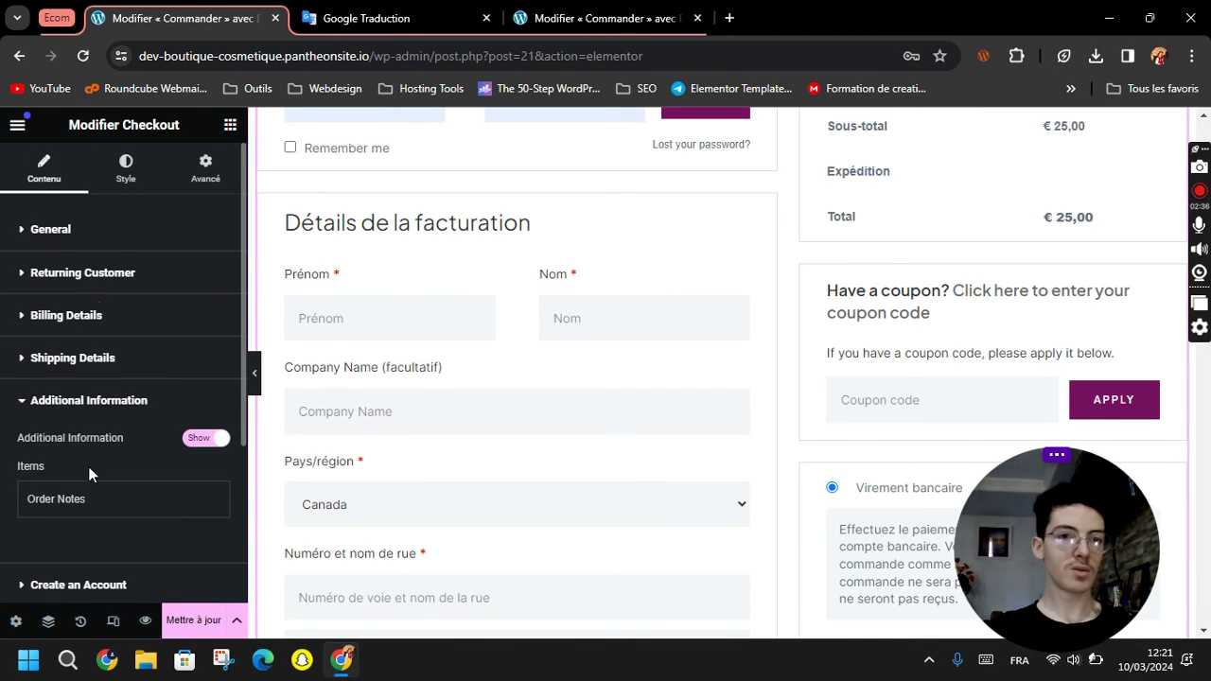
{"action": "scroll", "coordinate": [88, 466], "scroll_direction": "down", "scroll_amount": 2}
{"action": "left_click", "coordinate": [85, 322]}
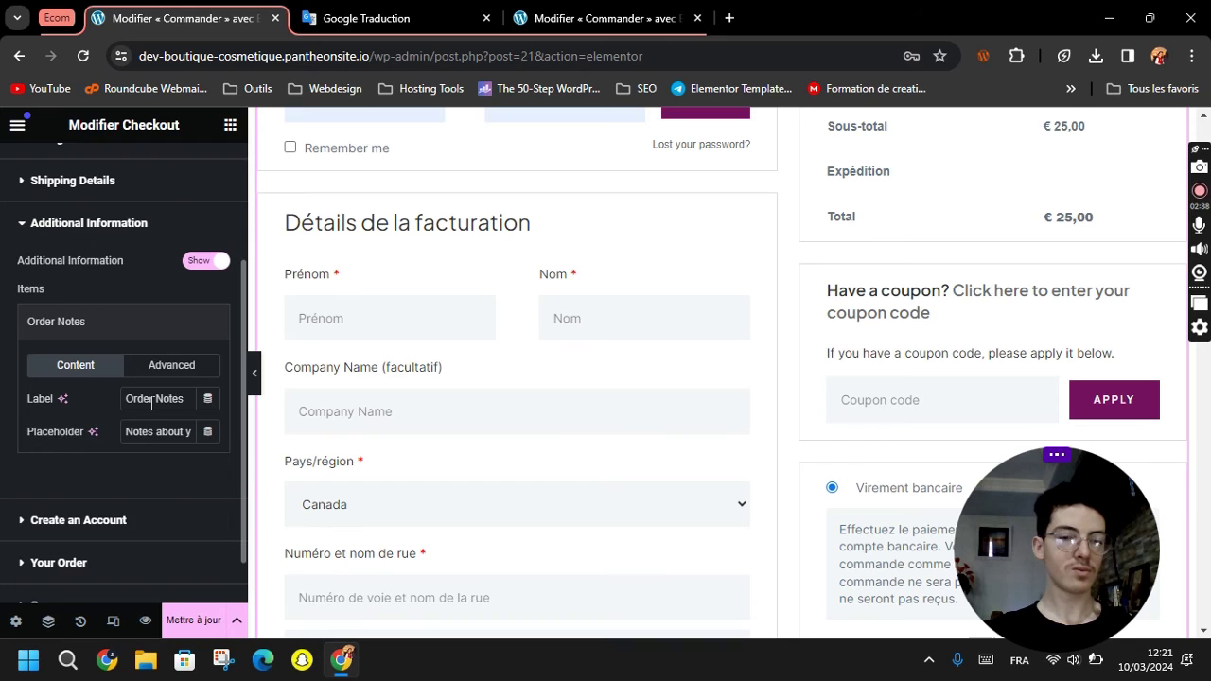
{"action": "scroll", "coordinate": [123, 426], "scroll_direction": "down", "scroll_amount": 2}
{"action": "left_click", "coordinate": [81, 348]}
{"action": "scroll", "coordinate": [95, 468], "scroll_direction": "down", "scroll_amount": 2}
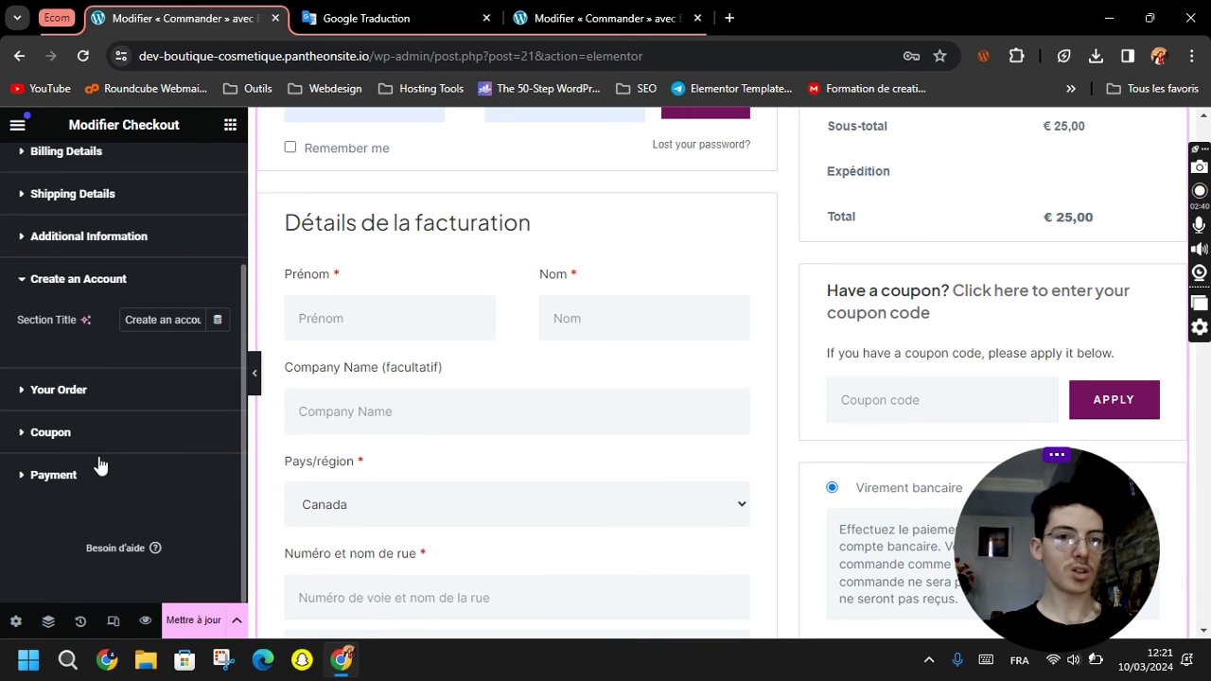
{"action": "triple_click", "coordinate": [152, 320]}
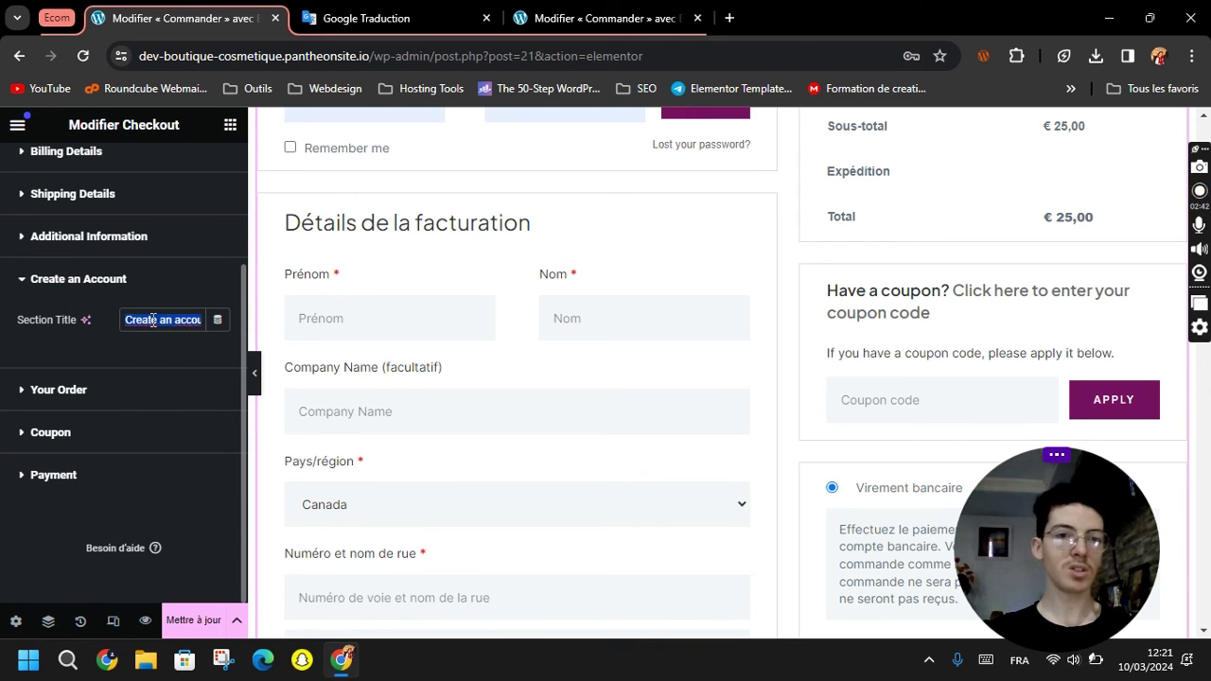
{"action": "type", "text": "Créer"}
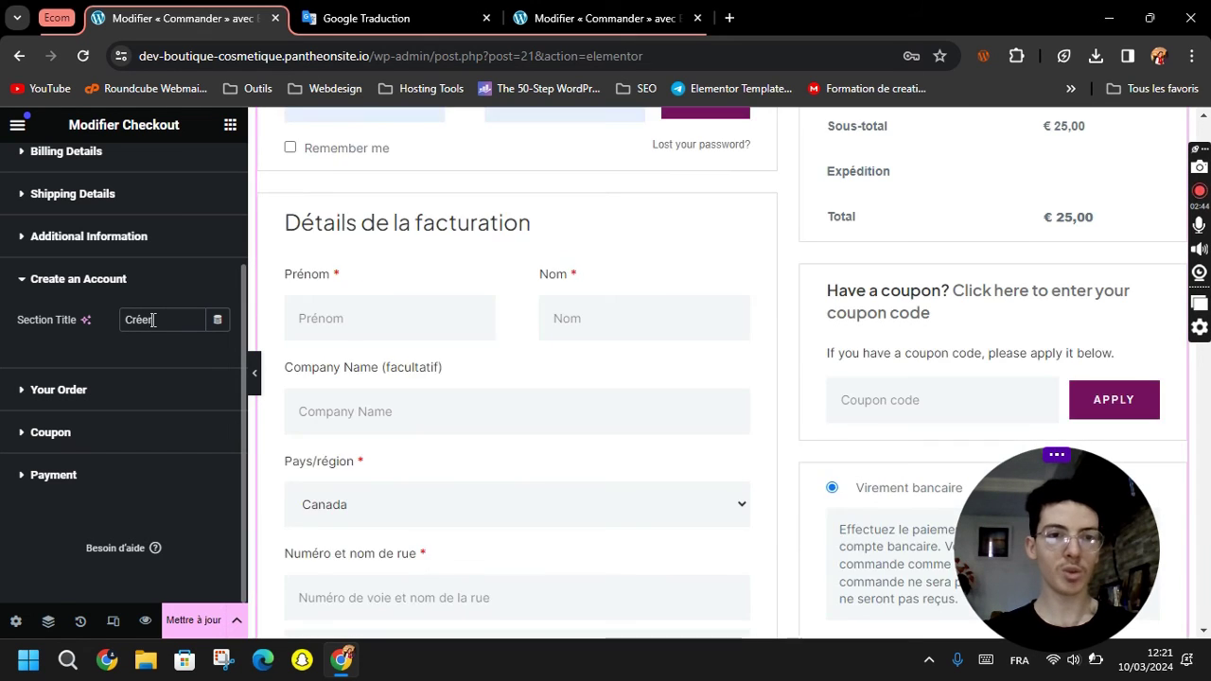
{"action": "type", "text": " un compte"}
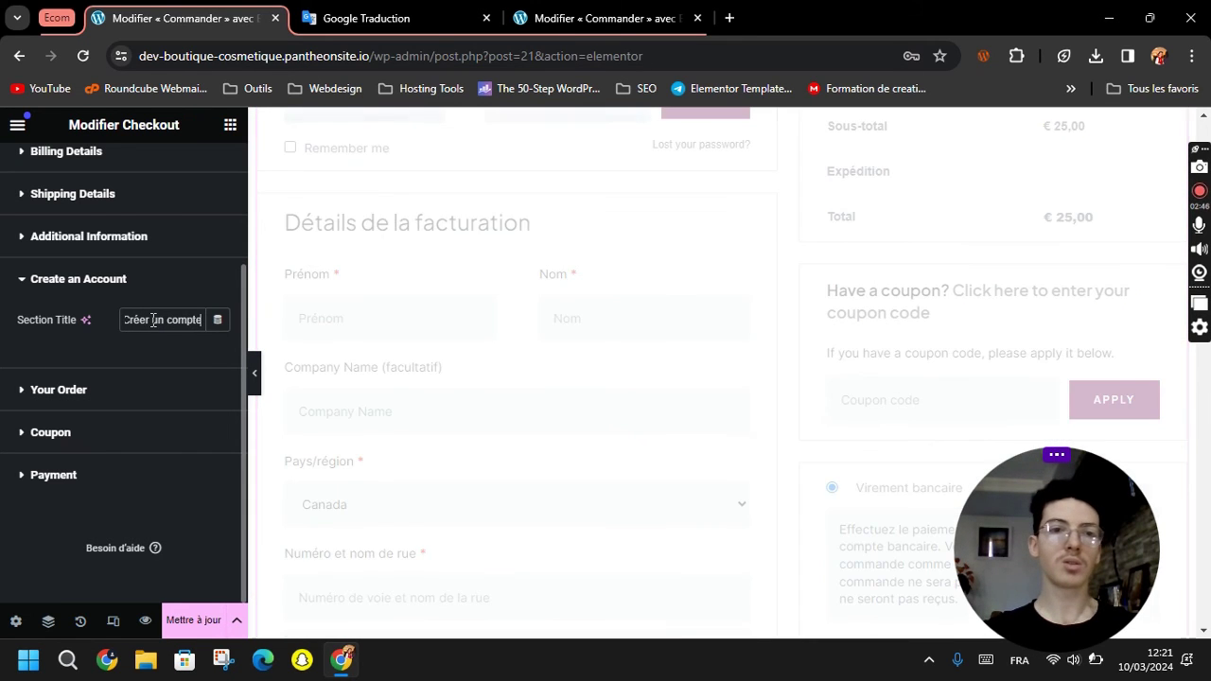
Set the coupon title to its French translation 'Avez-vous un coupon?'.
{"action": "left_click", "coordinate": [125, 393]}
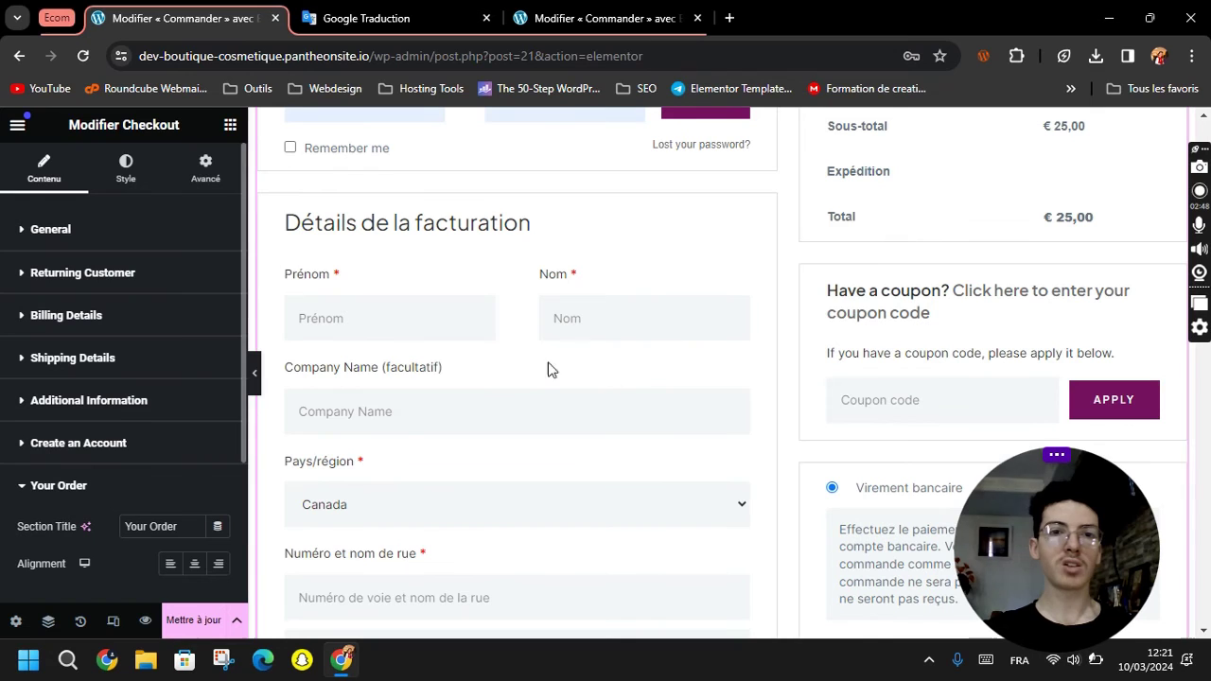
{"action": "scroll", "coordinate": [114, 454], "scroll_direction": "down", "scroll_amount": 1}
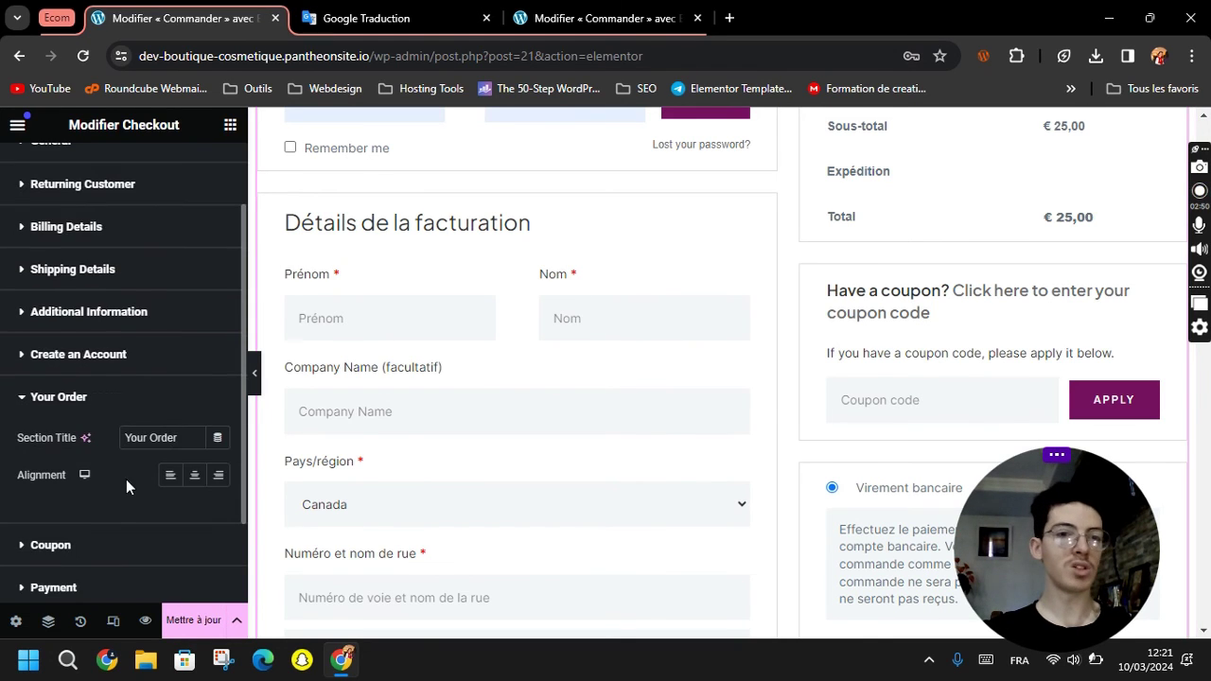
{"action": "scroll", "coordinate": [83, 419], "scroll_direction": "down", "scroll_amount": 1}
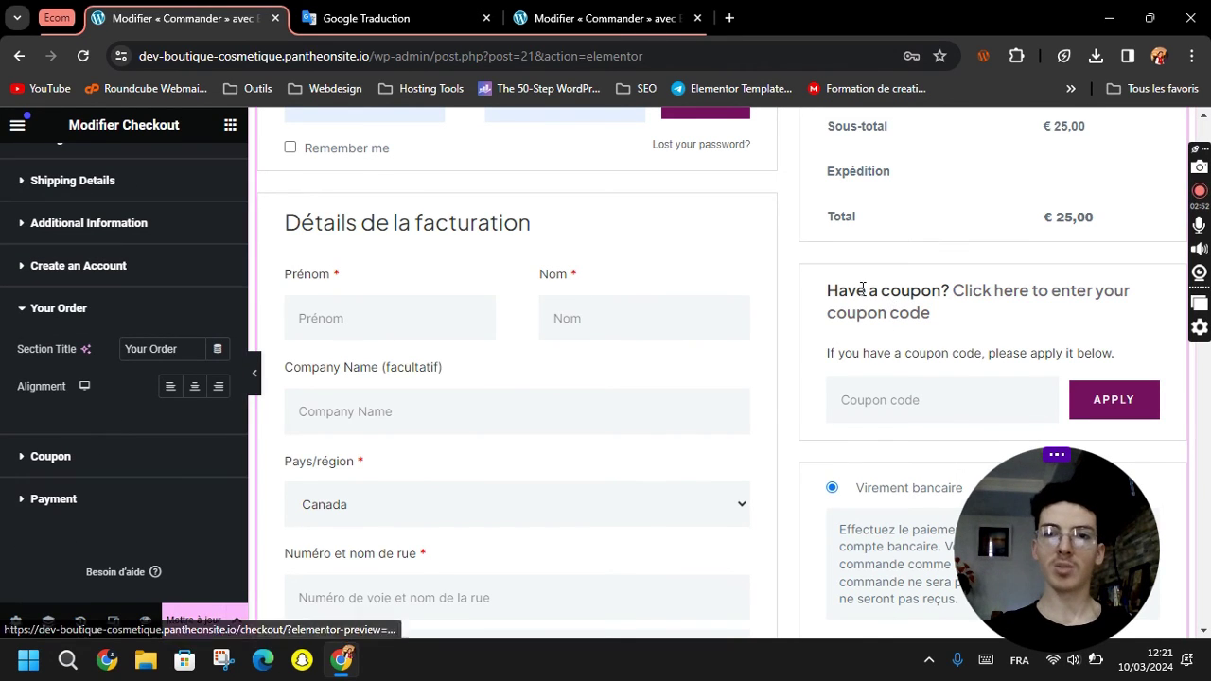
{"action": "left_click", "coordinate": [112, 457]}
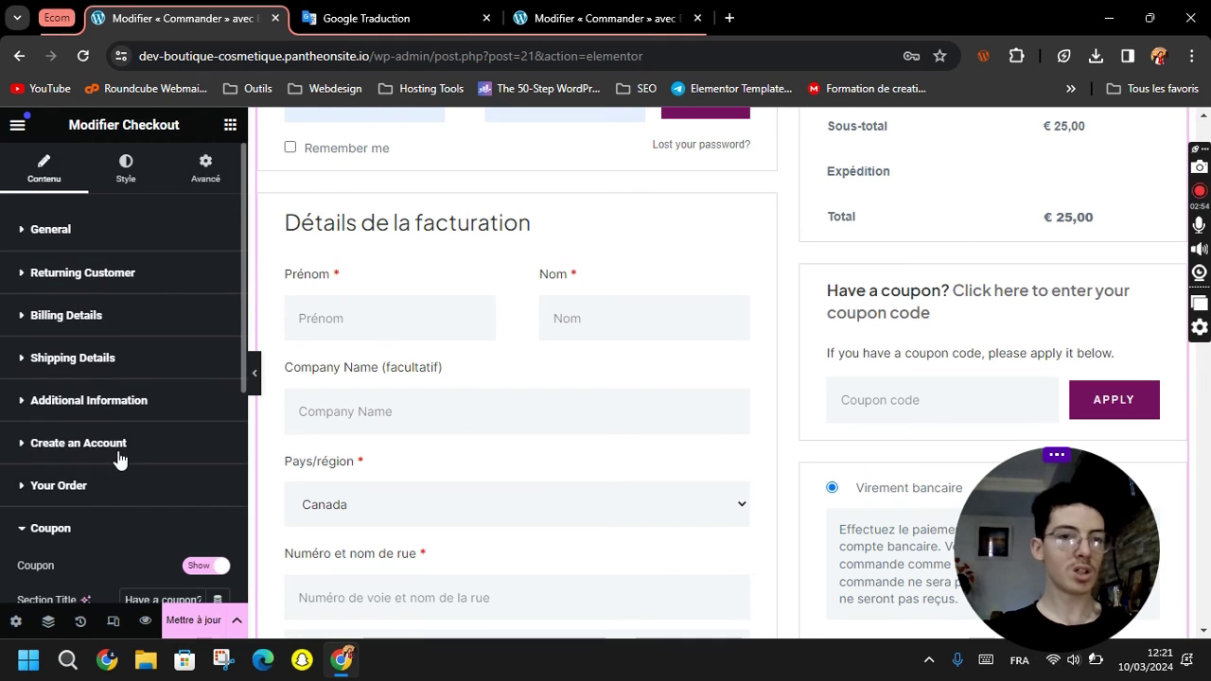
{"action": "triple_click", "coordinate": [158, 333]}
{"action": "key", "text": "ctrl+c"}
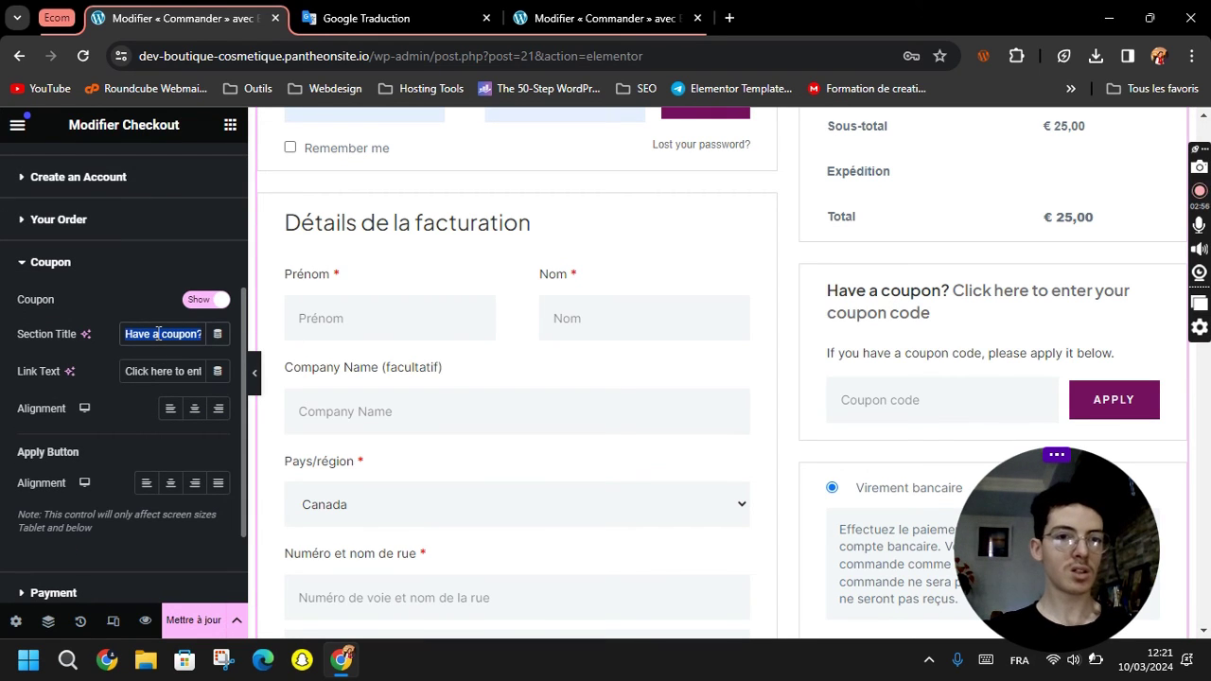
{"action": "left_click", "coordinate": [398, 18]}
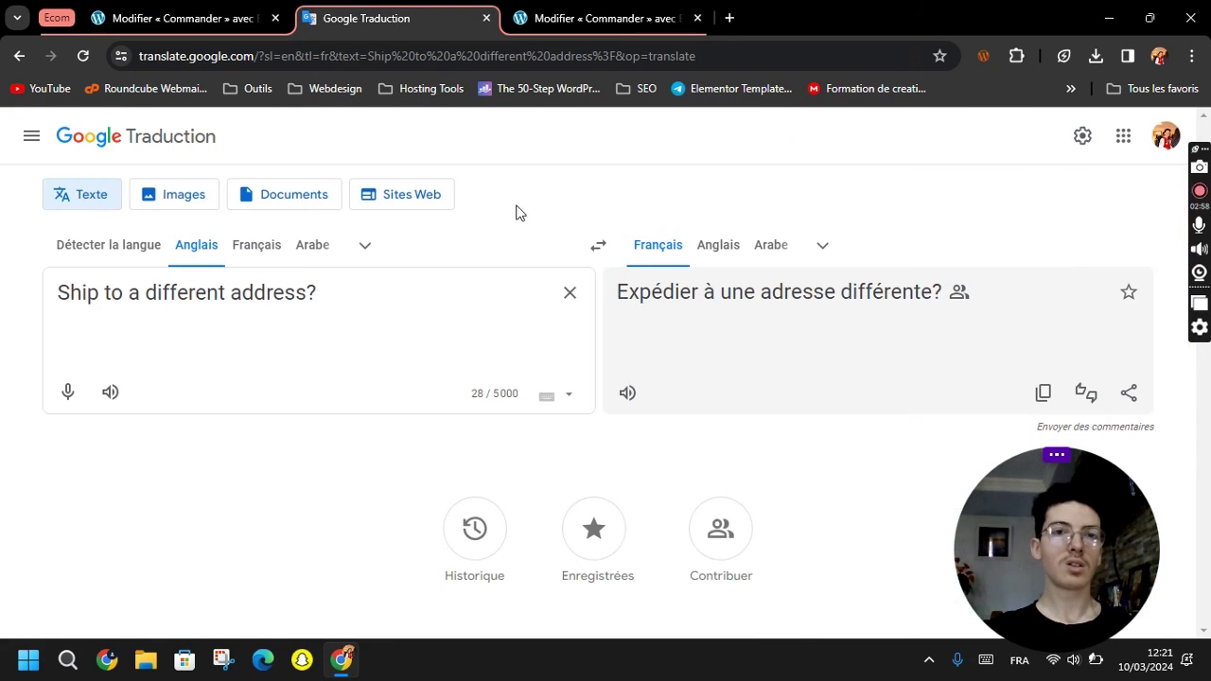
{"action": "left_click", "coordinate": [569, 292]}
{"action": "key", "text": "ctrl+v"}
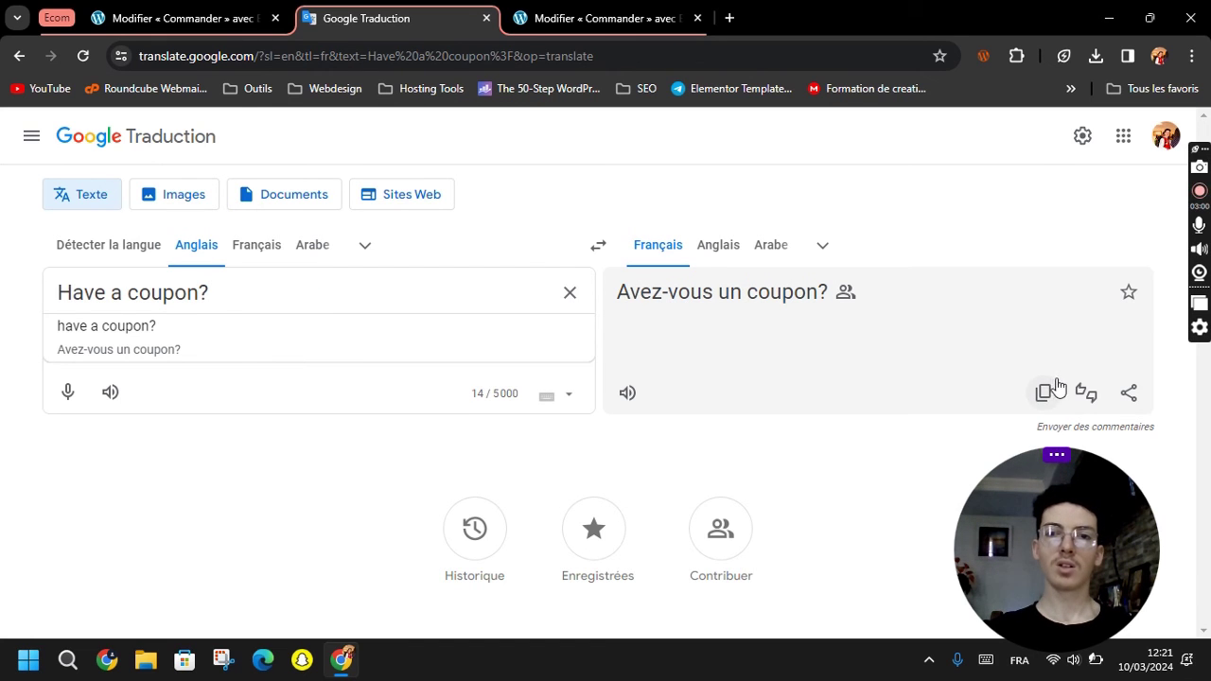
{"action": "left_click", "coordinate": [1043, 392]}
{"action": "left_click", "coordinate": [180, 18]}
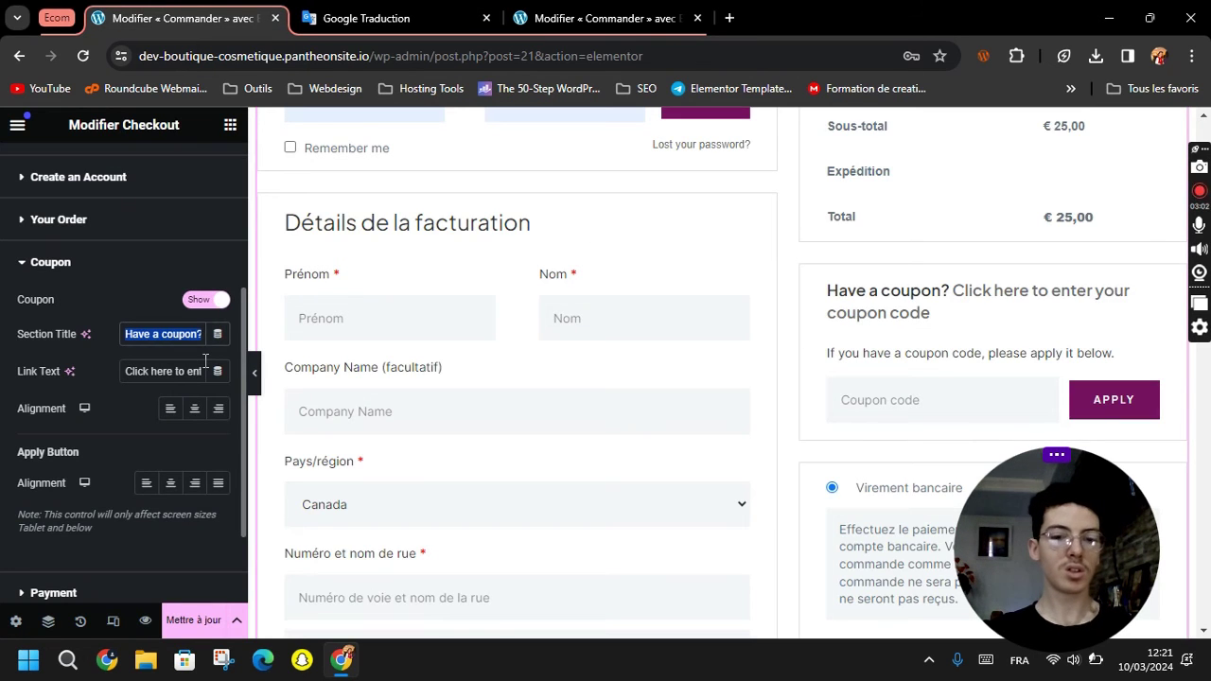
{"action": "type", "text": "Avez-vous un coupon?"}
Replace the coupon link text with its French translation.
{"action": "double_click", "coordinate": [163, 375]}
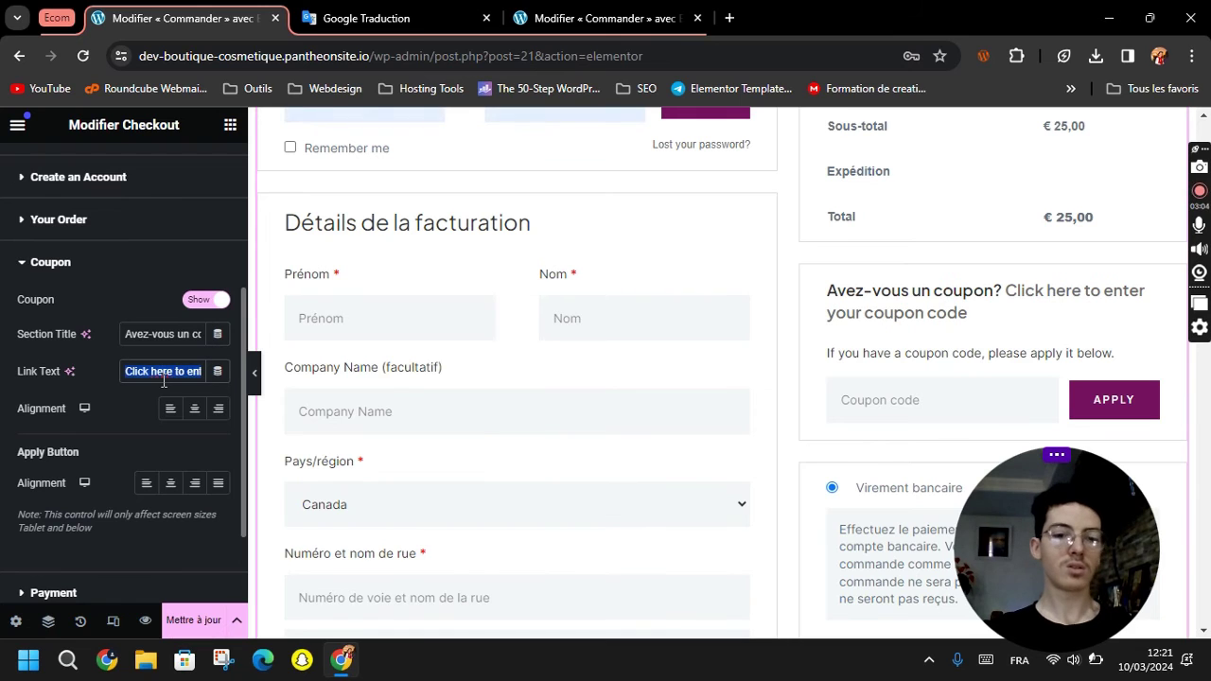
{"action": "left_click", "coordinate": [364, 18]}
{"action": "left_click", "coordinate": [572, 295]}
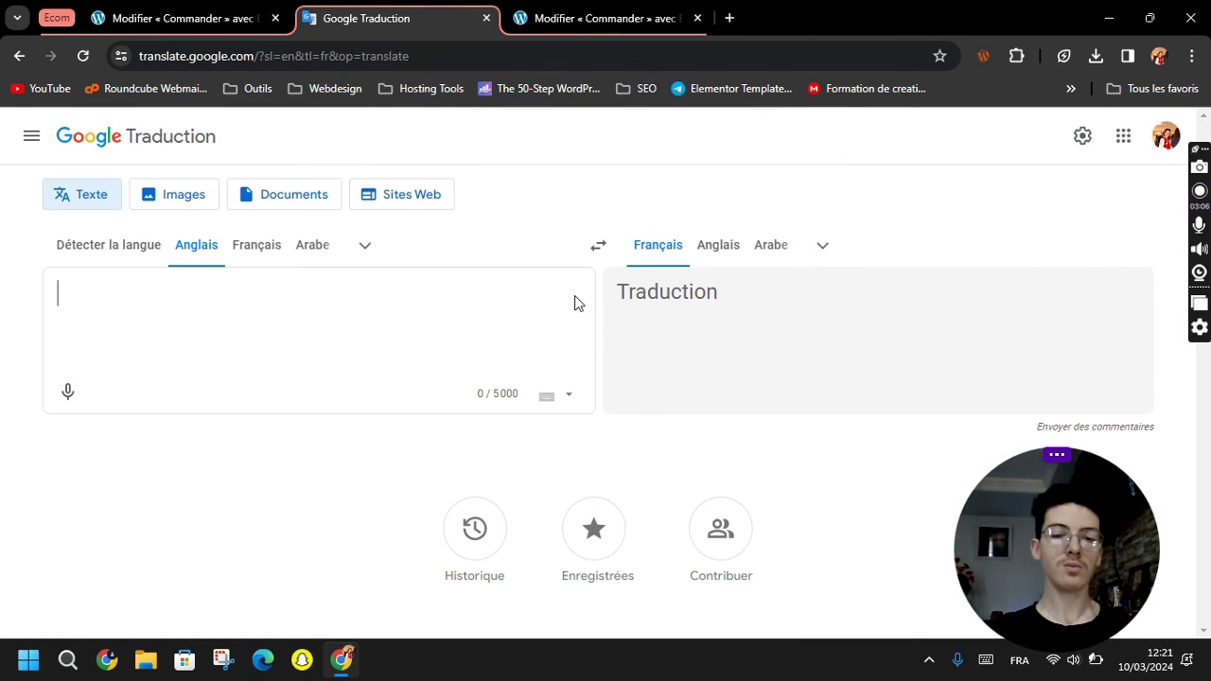
{"action": "type", "text": "Click here to enter your coupon code"}
{"action": "left_click", "coordinate": [1043, 393]}
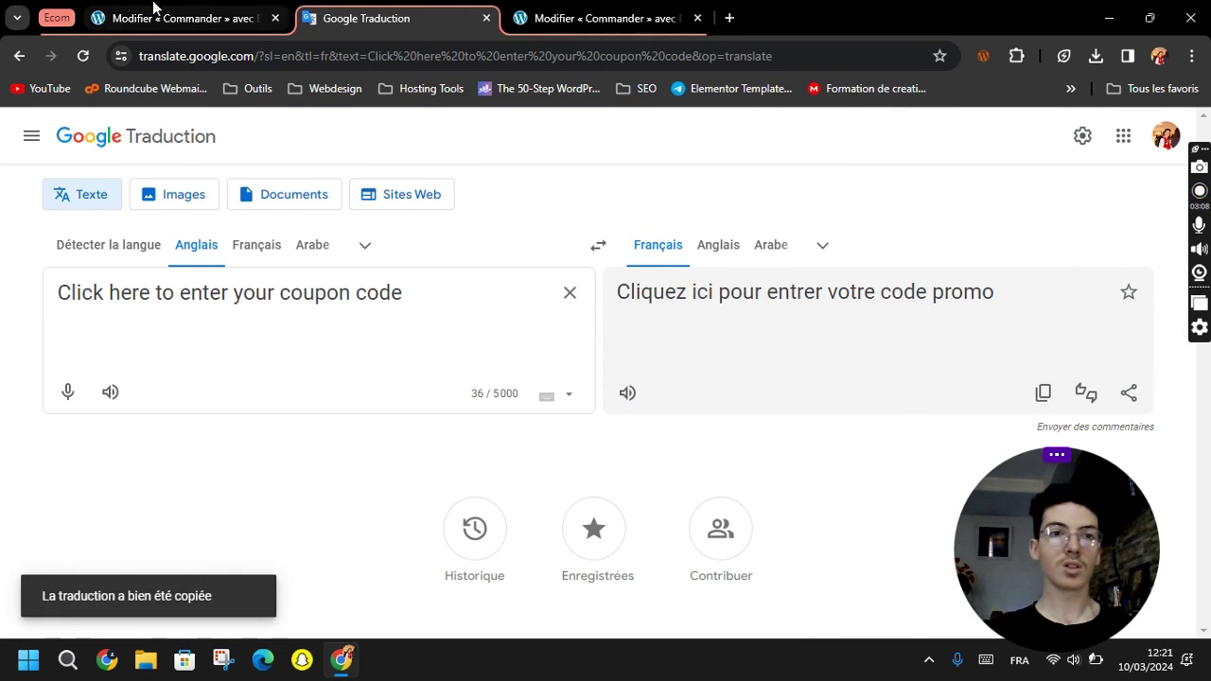
{"action": "left_click", "coordinate": [154, 8]}
{"action": "key", "text": "ctrl+a"}
{"action": "type", "text": "Cliquez ici pour entrer votre code promo"}
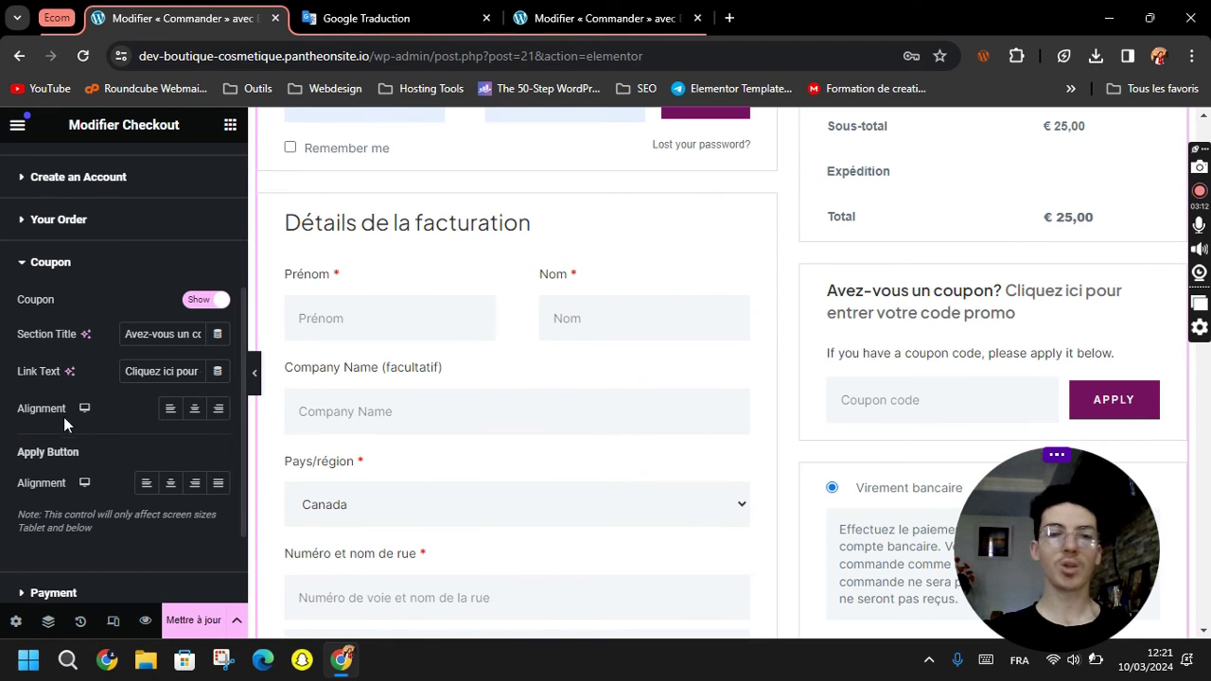
Save the checkout page changes and delete the editor path from the address bar.
{"action": "scroll", "coordinate": [66, 417], "scroll_direction": "down", "scroll_amount": 2}
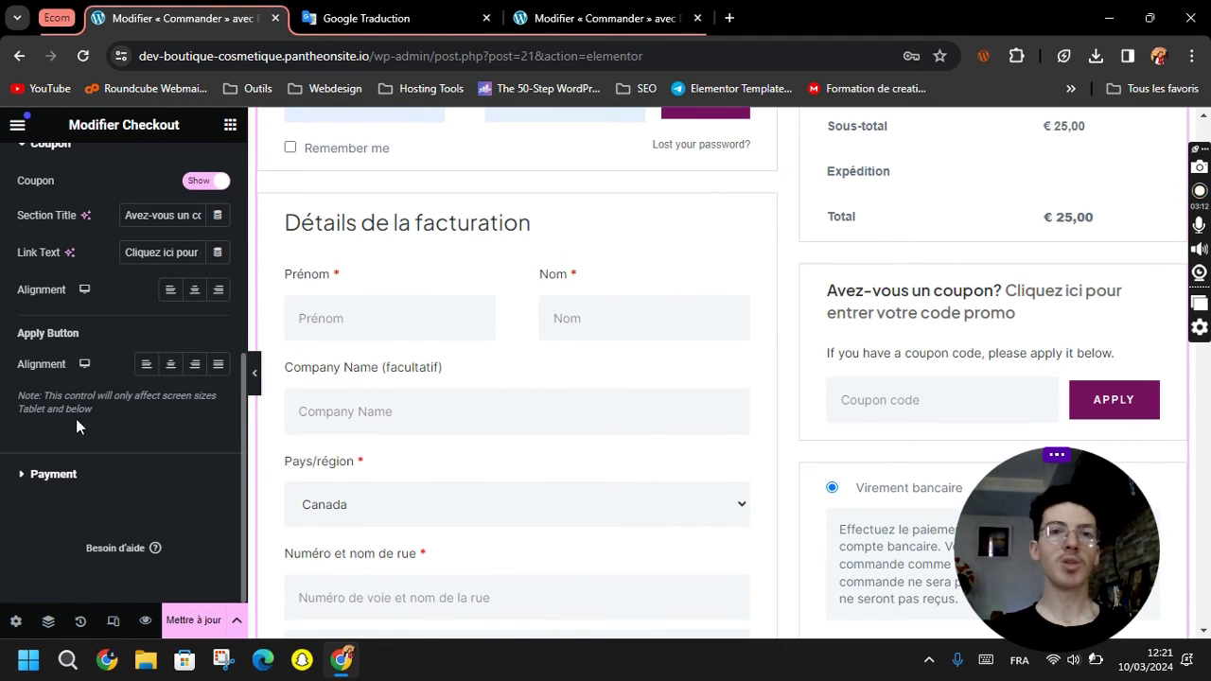
{"action": "left_click", "coordinate": [93, 483]}
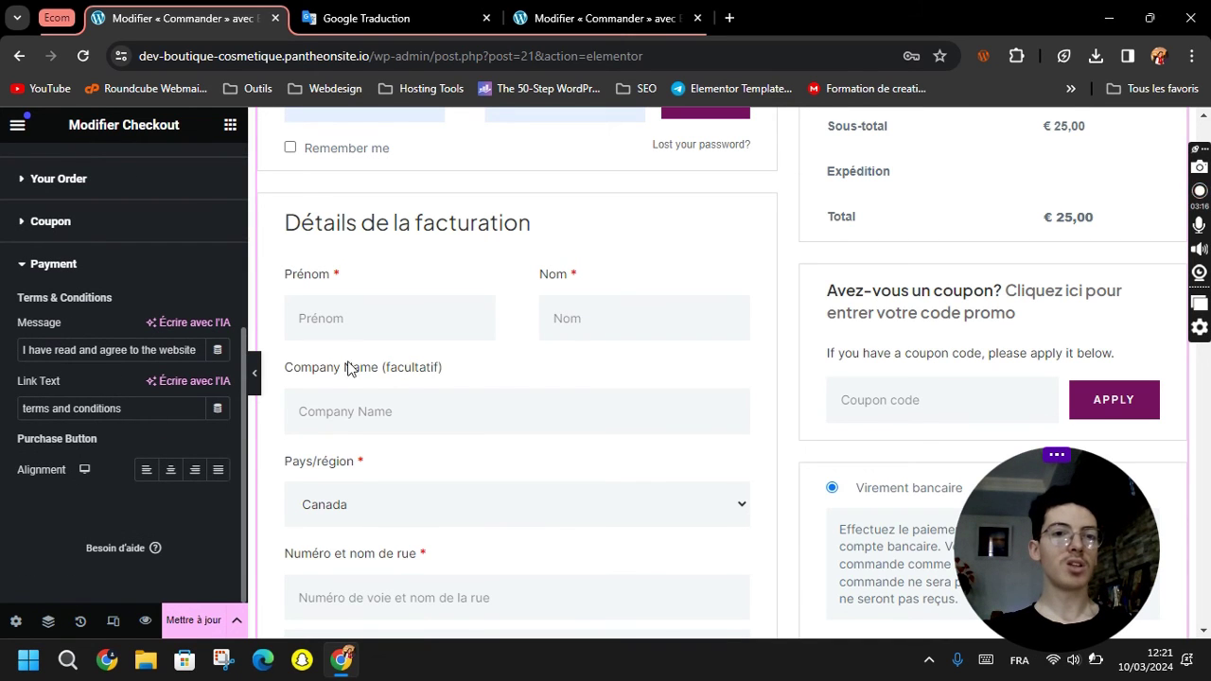
{"action": "scroll", "coordinate": [662, 404], "scroll_direction": "down", "scroll_amount": 3}
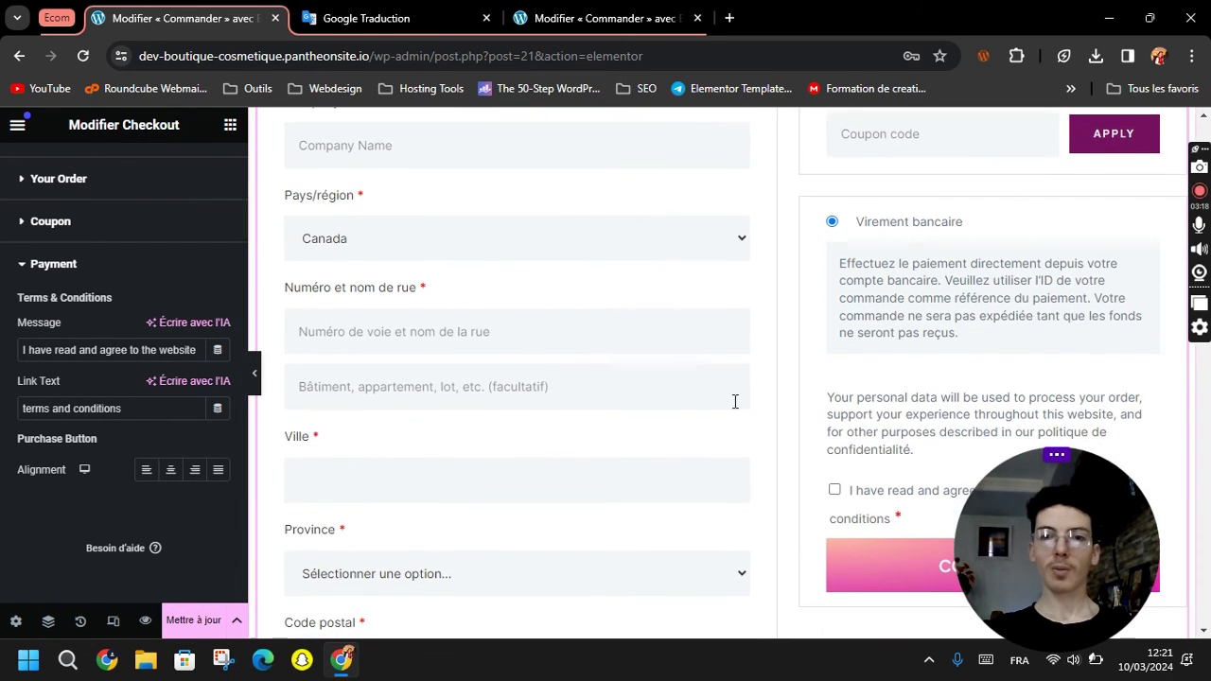
{"action": "scroll", "coordinate": [735, 401], "scroll_direction": "down", "scroll_amount": 2}
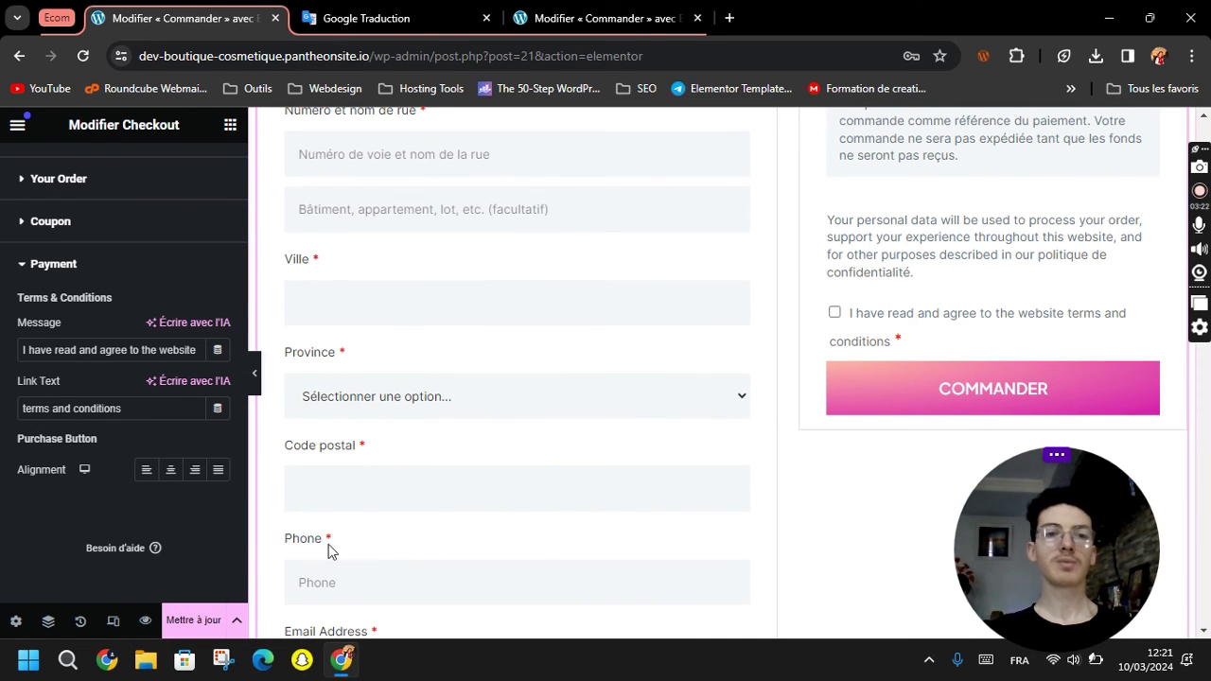
{"action": "left_click", "coordinate": [192, 630]}
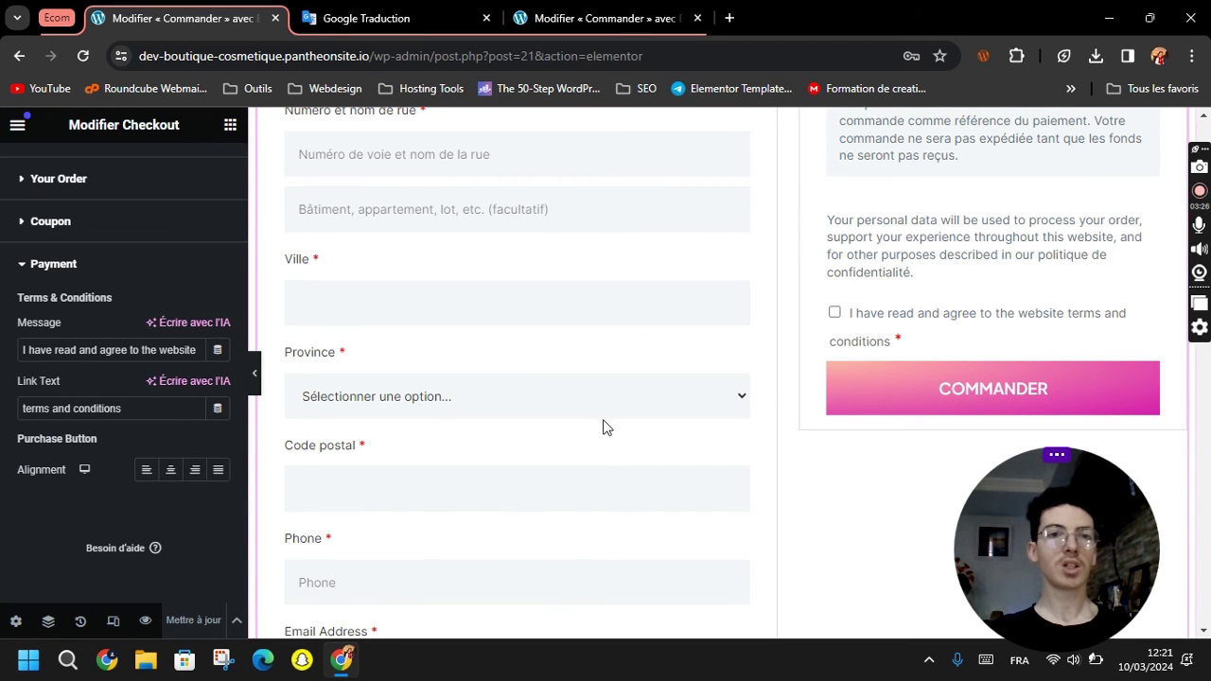
{"action": "left_click_drag", "start_coordinate": [380, 54], "coordinate": [744, 51]}
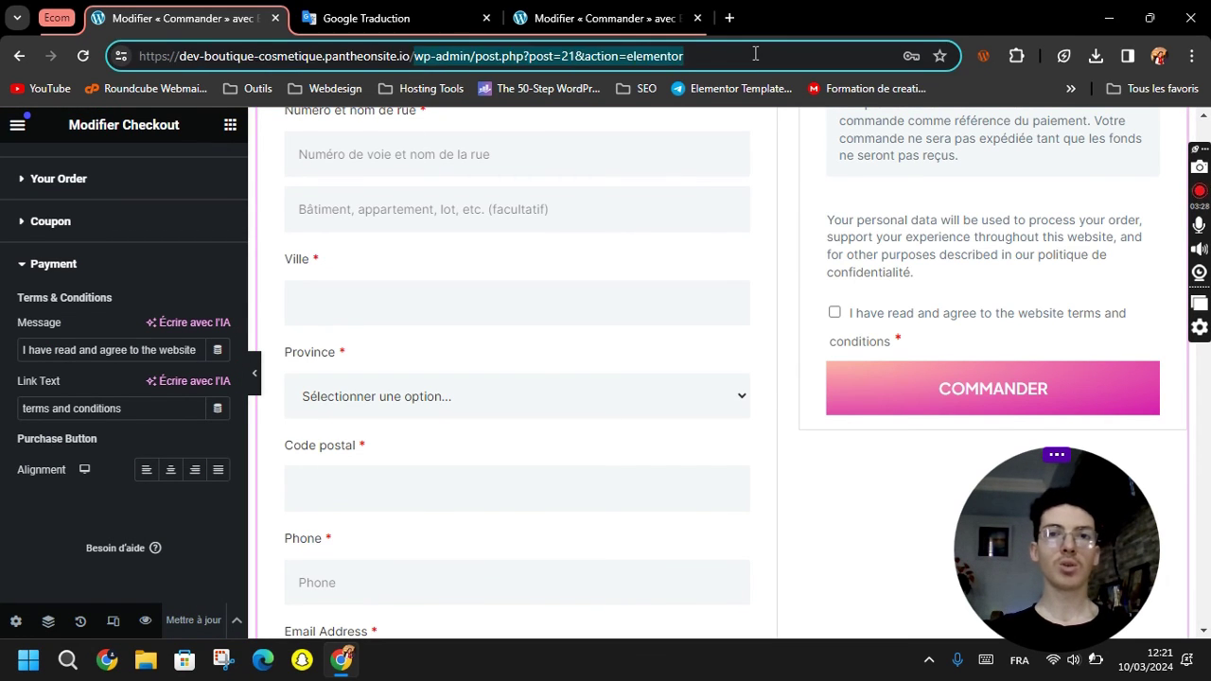
{"action": "key", "text": "BackSpace"}
Load the storefront, go from the mini-cart to checkout, and expand the coupon code entry field.
{"action": "key", "text": "Return"}
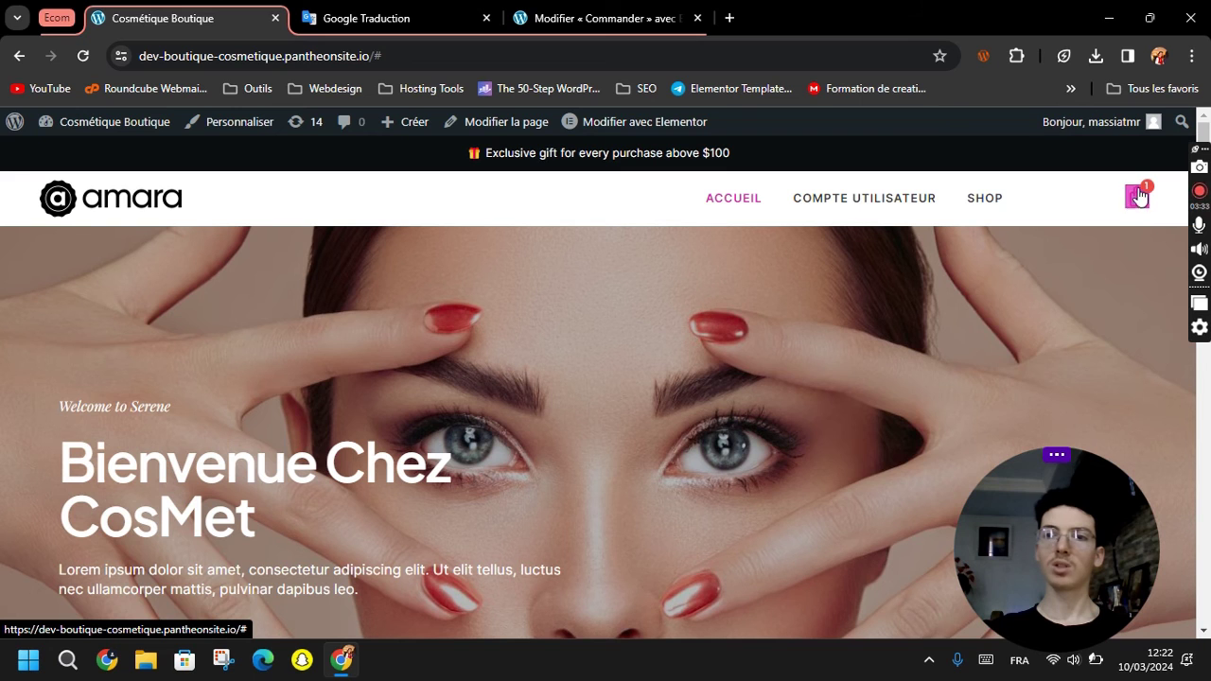
{"action": "left_click", "coordinate": [1138, 197]}
{"action": "scroll", "coordinate": [976, 359], "scroll_direction": "down", "scroll_amount": 2}
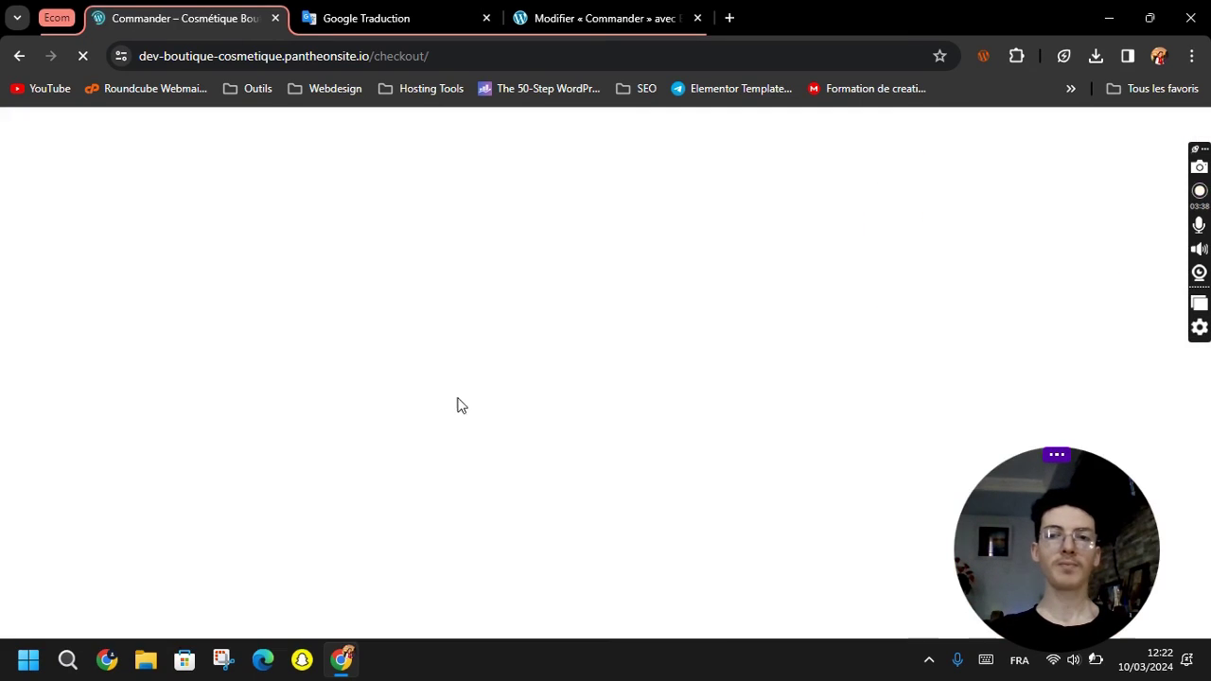
{"action": "scroll", "coordinate": [501, 400], "scroll_direction": "down", "scroll_amount": 3}
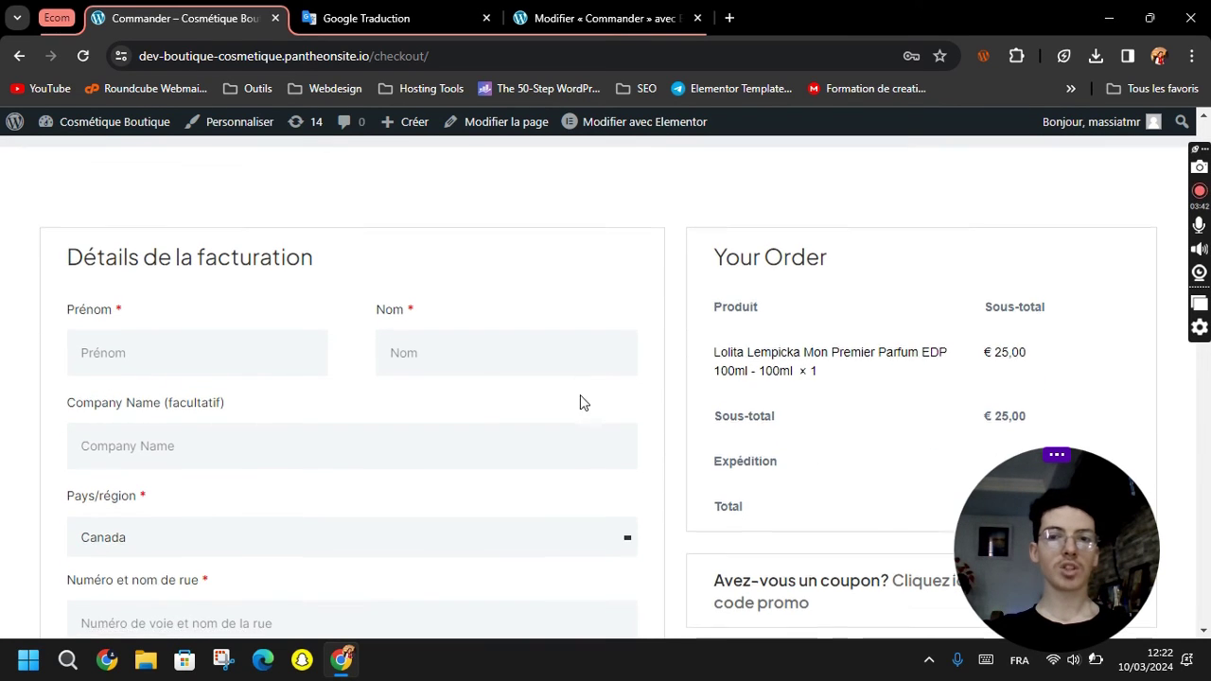
{"action": "scroll", "coordinate": [578, 400], "scroll_direction": "down", "scroll_amount": 3}
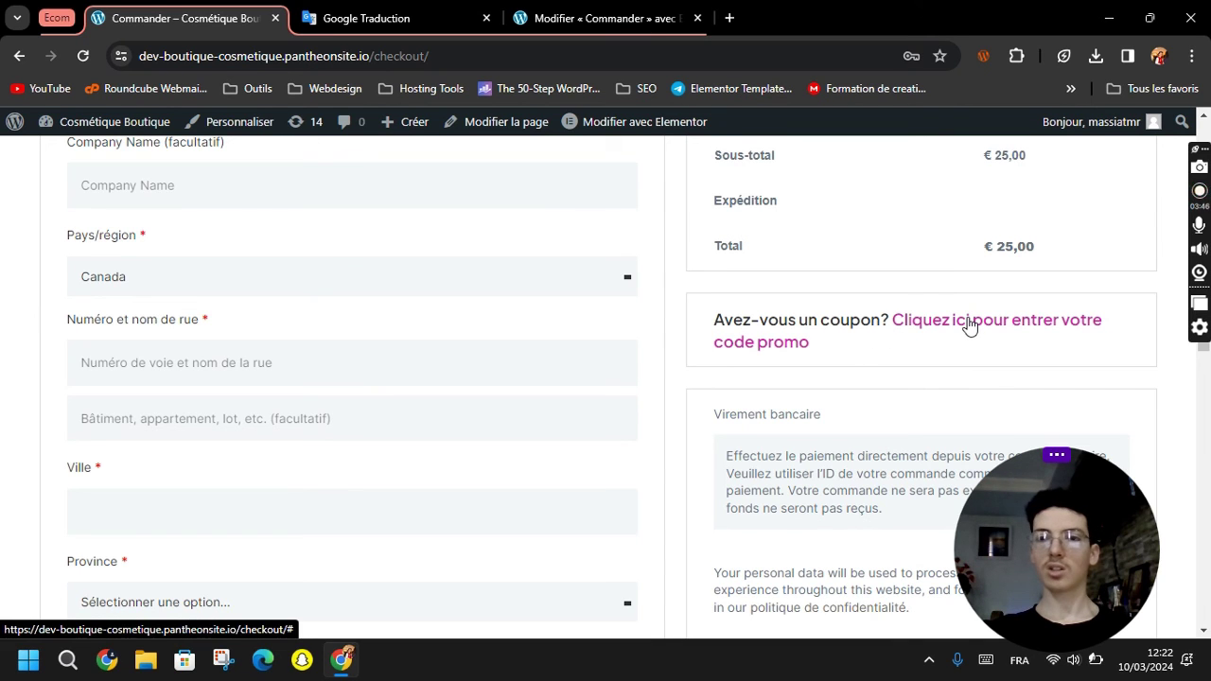
{"action": "left_click", "coordinate": [967, 324]}
{"action": "scroll", "coordinate": [884, 366], "scroll_direction": "down", "scroll_amount": 1}
{"action": "left_click", "coordinate": [799, 344]}
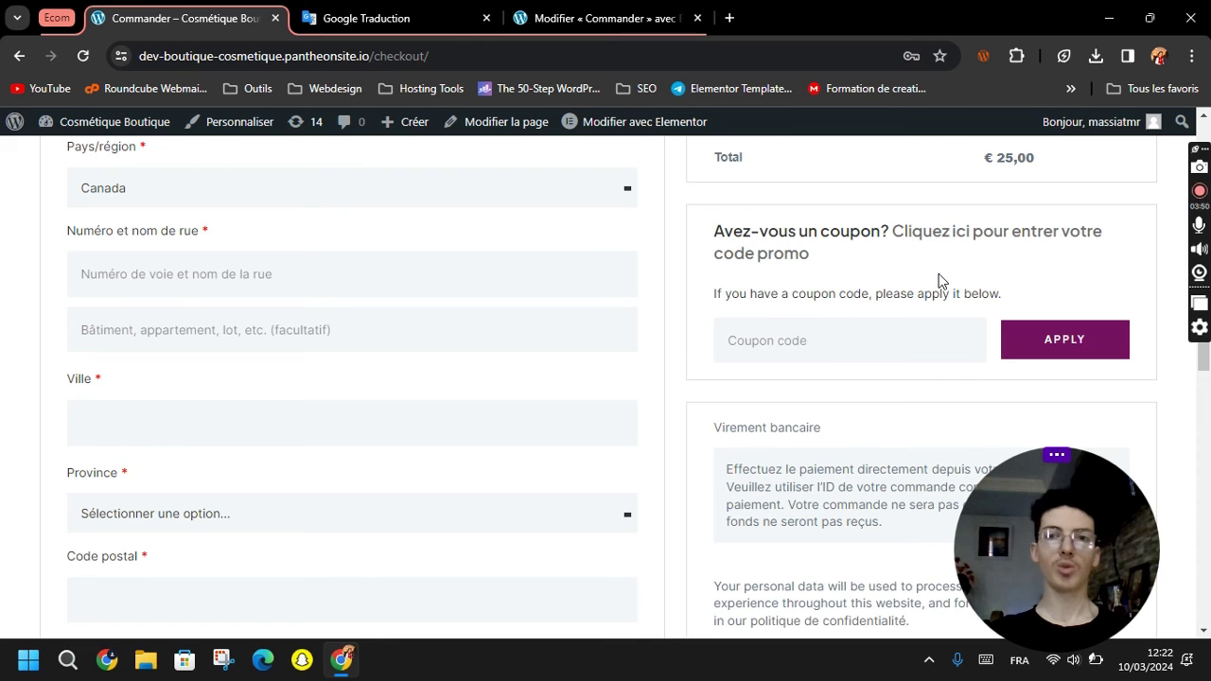
{"action": "scroll", "coordinate": [838, 432], "scroll_direction": "up", "scroll_amount": 6}
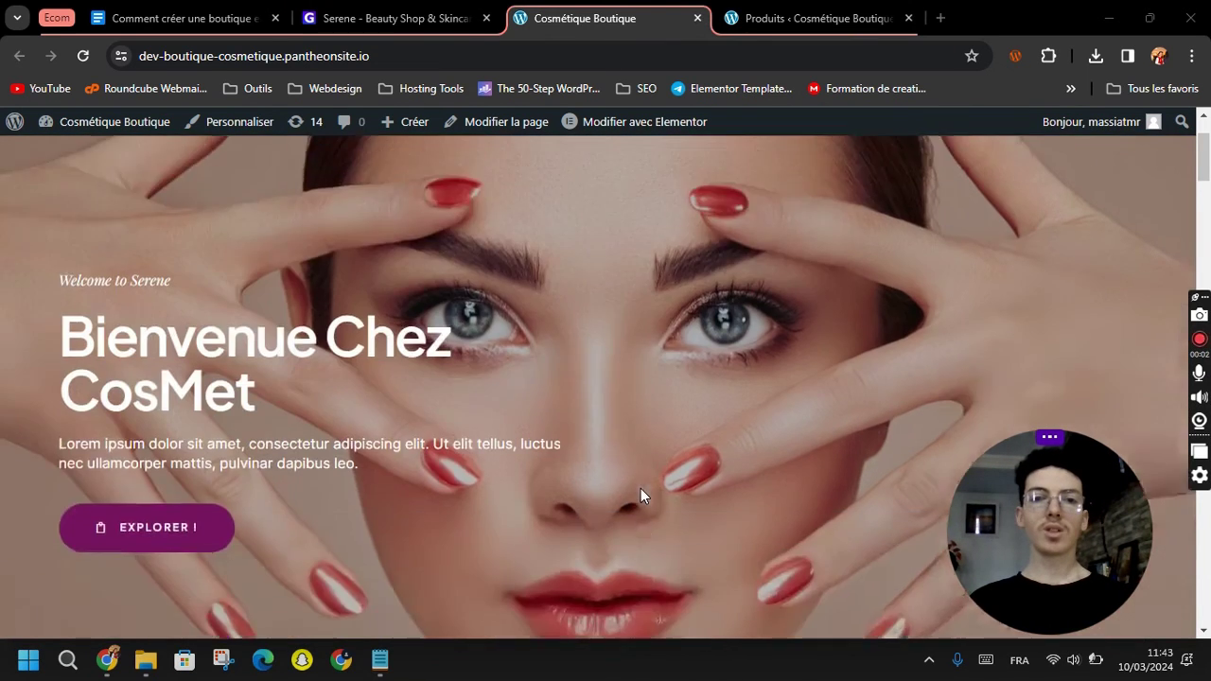
{"action": "scroll", "coordinate": [641, 488], "scroll_direction": "down", "scroll_amount": 2}
{"action": "scroll", "coordinate": [635, 488], "scroll_direction": "down", "scroll_amount": 5}
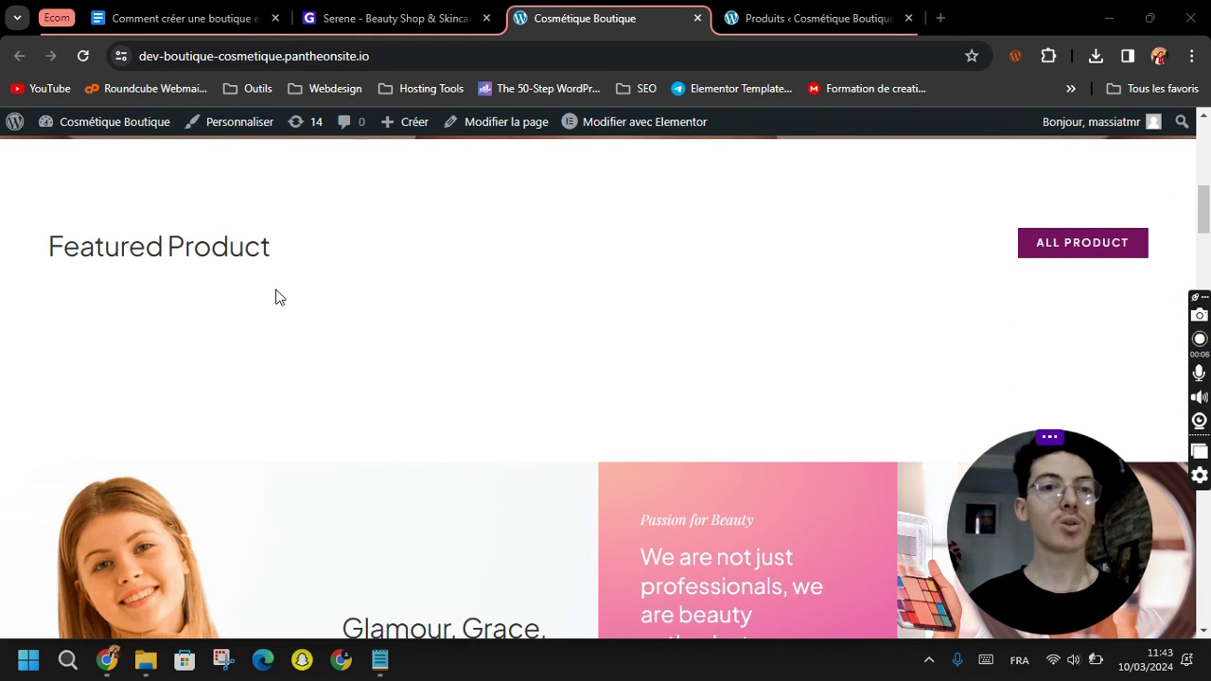
{"action": "scroll", "coordinate": [283, 302], "scroll_direction": "down", "scroll_amount": 3}
{"action": "scroll", "coordinate": [294, 308], "scroll_direction": "up", "scroll_amount": 4}
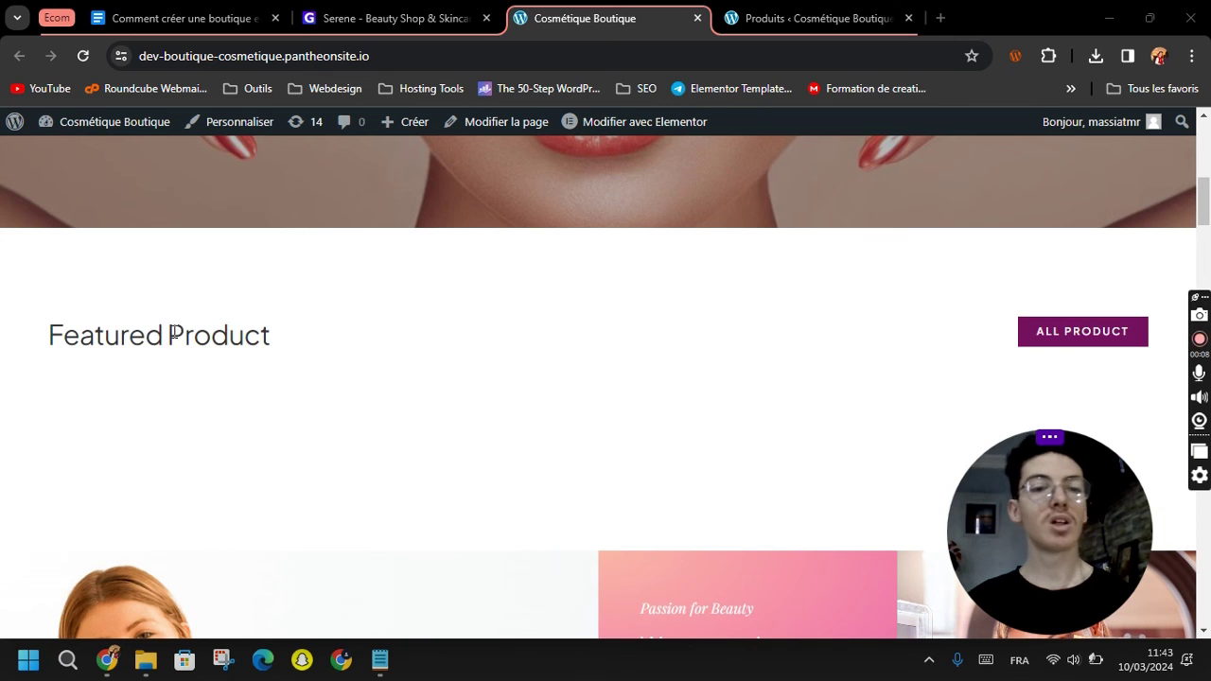
{"action": "scroll", "coordinate": [295, 357], "scroll_direction": "down", "scroll_amount": 10}
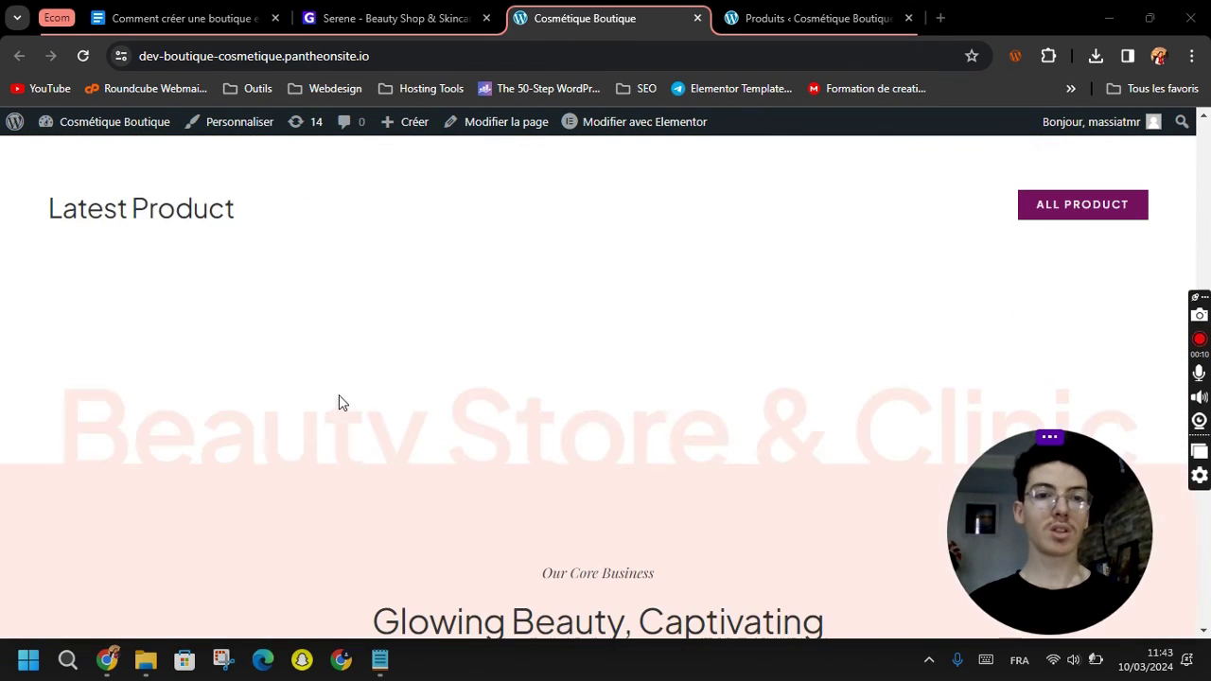
{"action": "scroll", "coordinate": [401, 481], "scroll_direction": "up", "scroll_amount": 9}
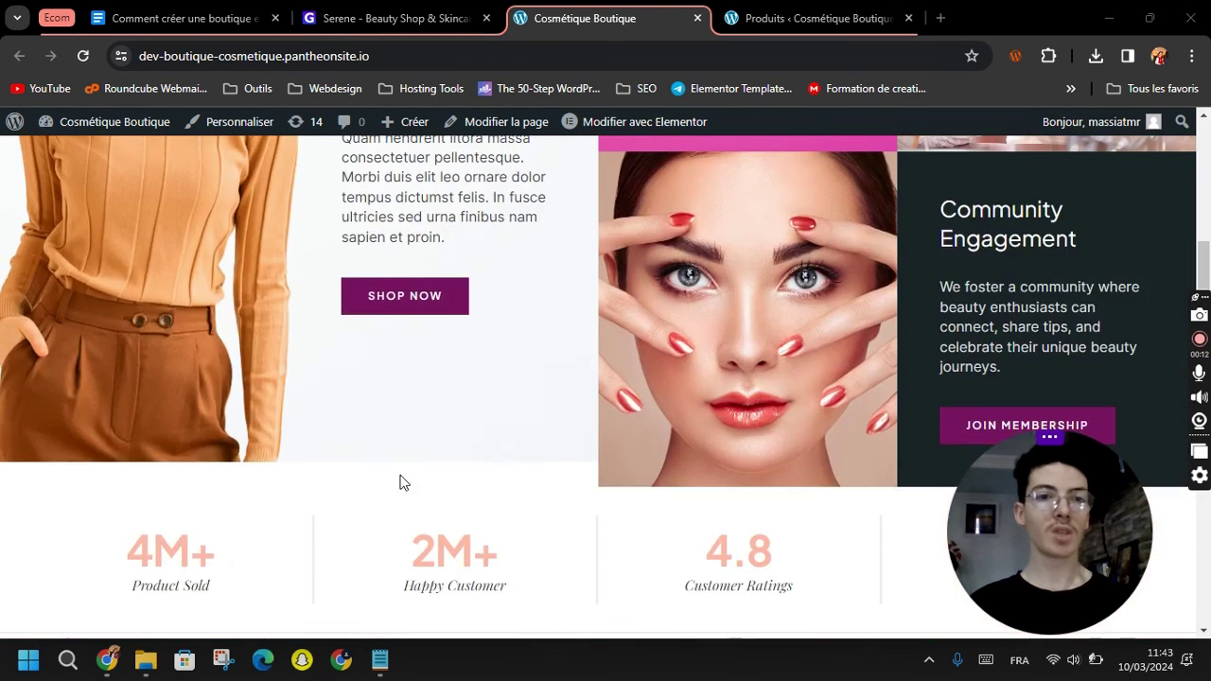
{"action": "scroll", "coordinate": [398, 478], "scroll_direction": "up", "scroll_amount": 7}
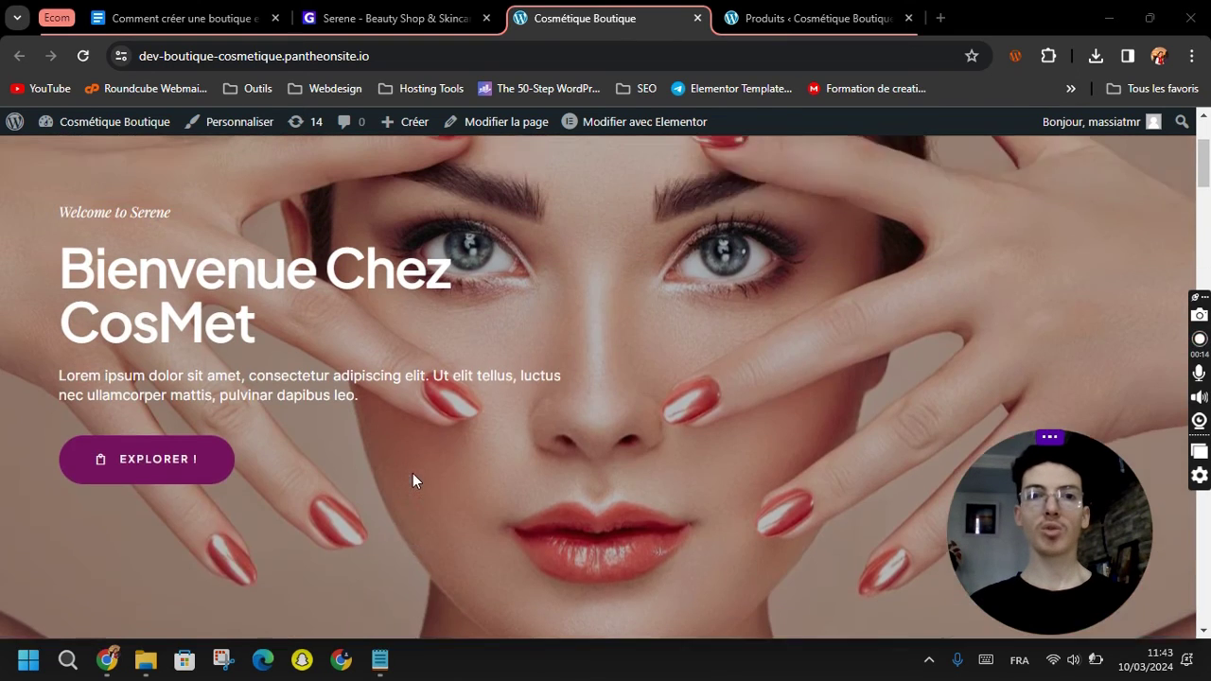
{"action": "scroll", "coordinate": [412, 473], "scroll_direction": "up", "scroll_amount": 3}
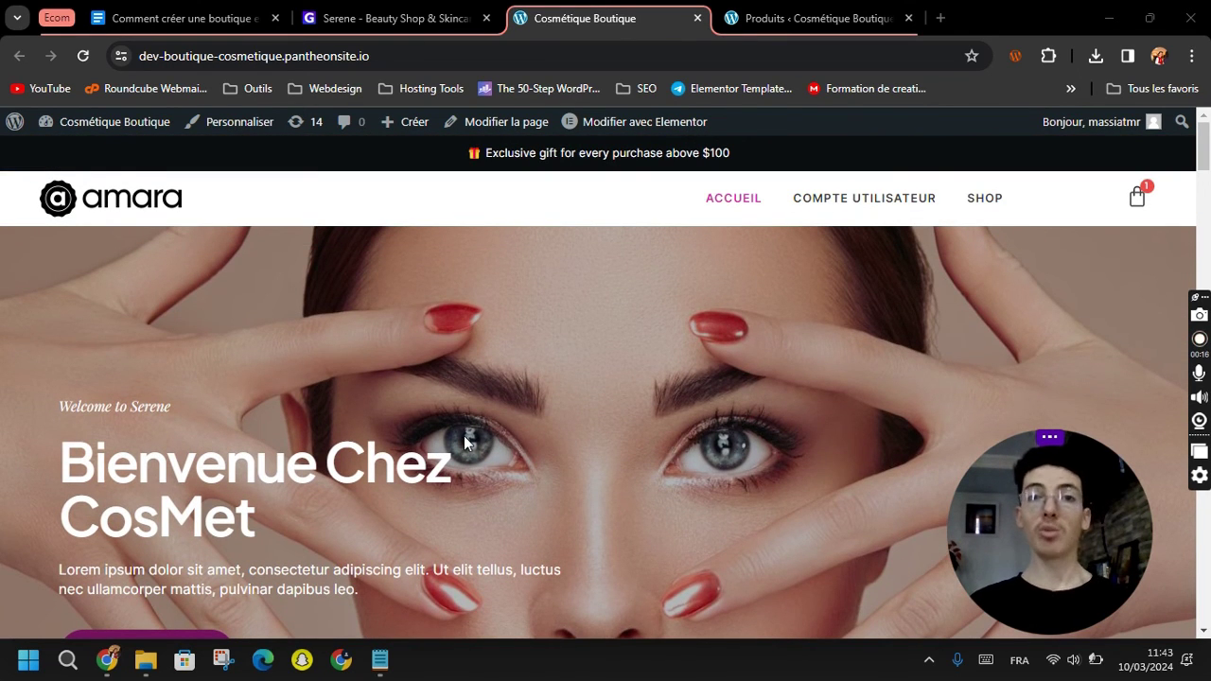
Star the LoliStar shampoo as featured, toggling the Lolita Lempicka perfume's star on then off.
{"action": "left_click", "coordinate": [757, 9]}
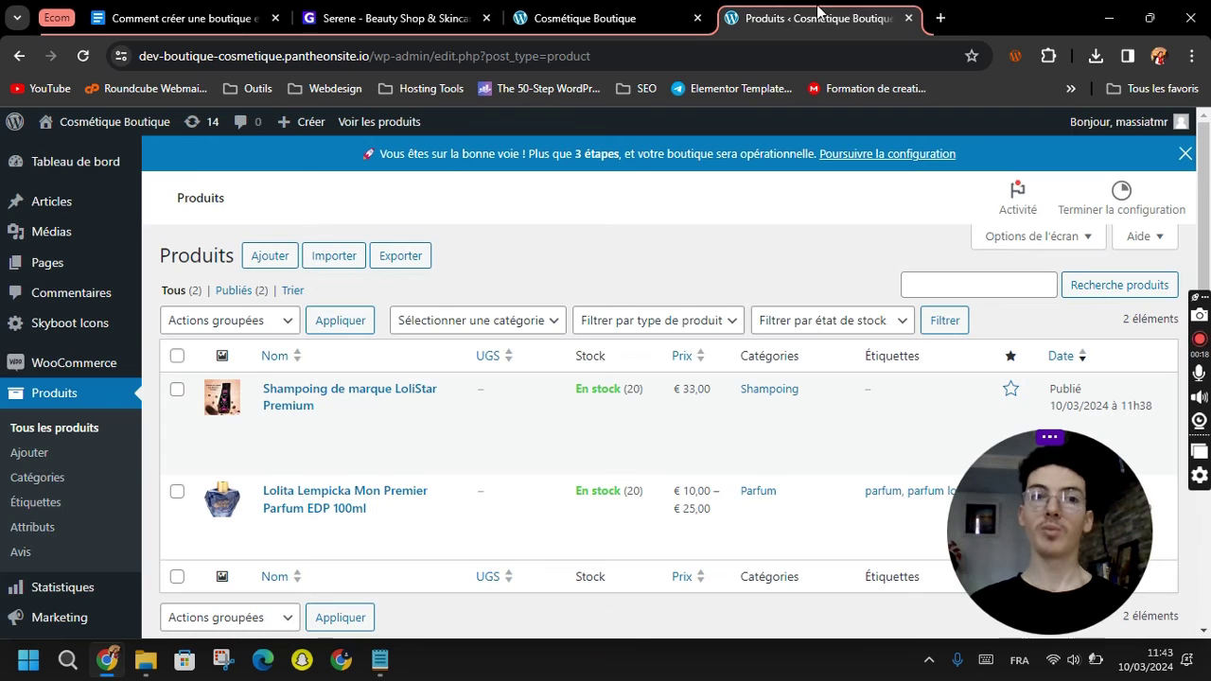
{"action": "scroll", "coordinate": [638, 202], "scroll_direction": "down", "scroll_amount": 1}
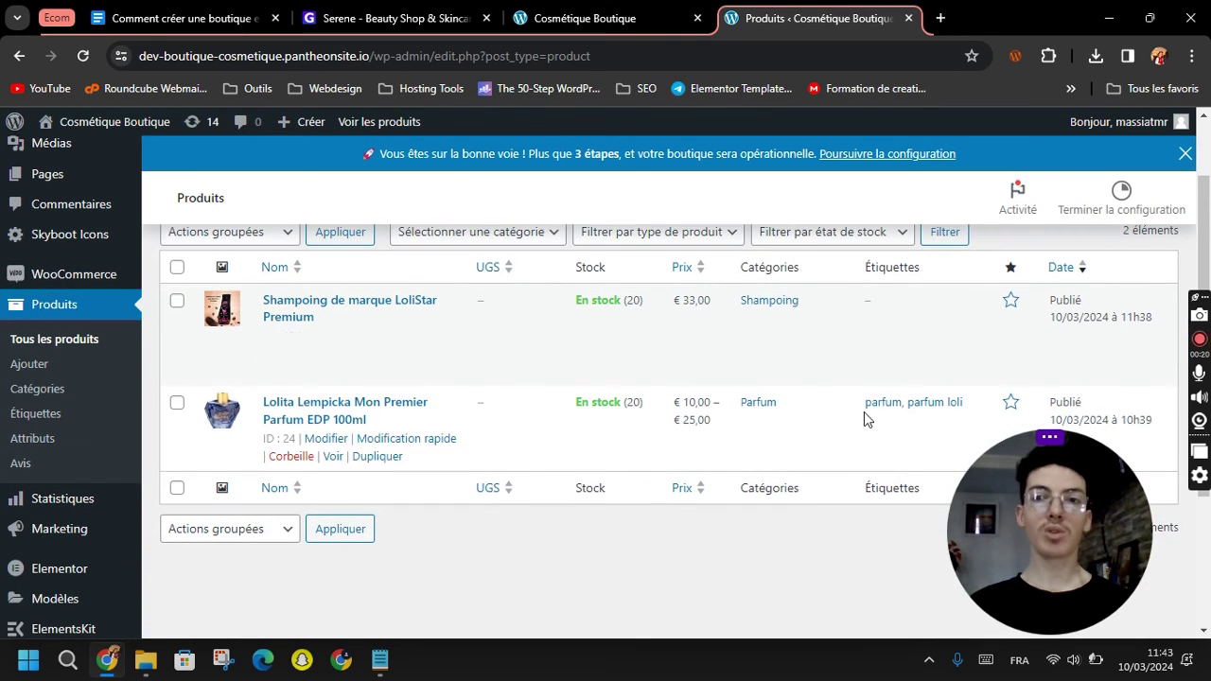
{"action": "left_click_drag", "start_coordinate": [1046, 521], "coordinate": [829, 513]}
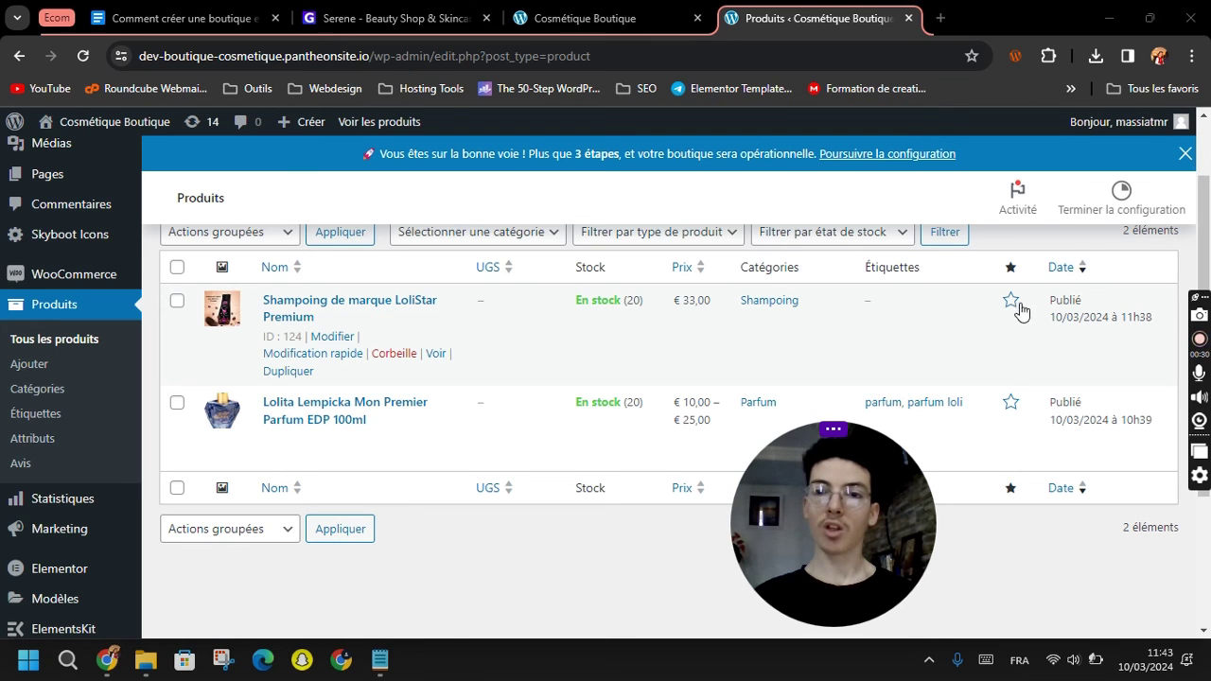
{"action": "left_click", "coordinate": [1012, 303]}
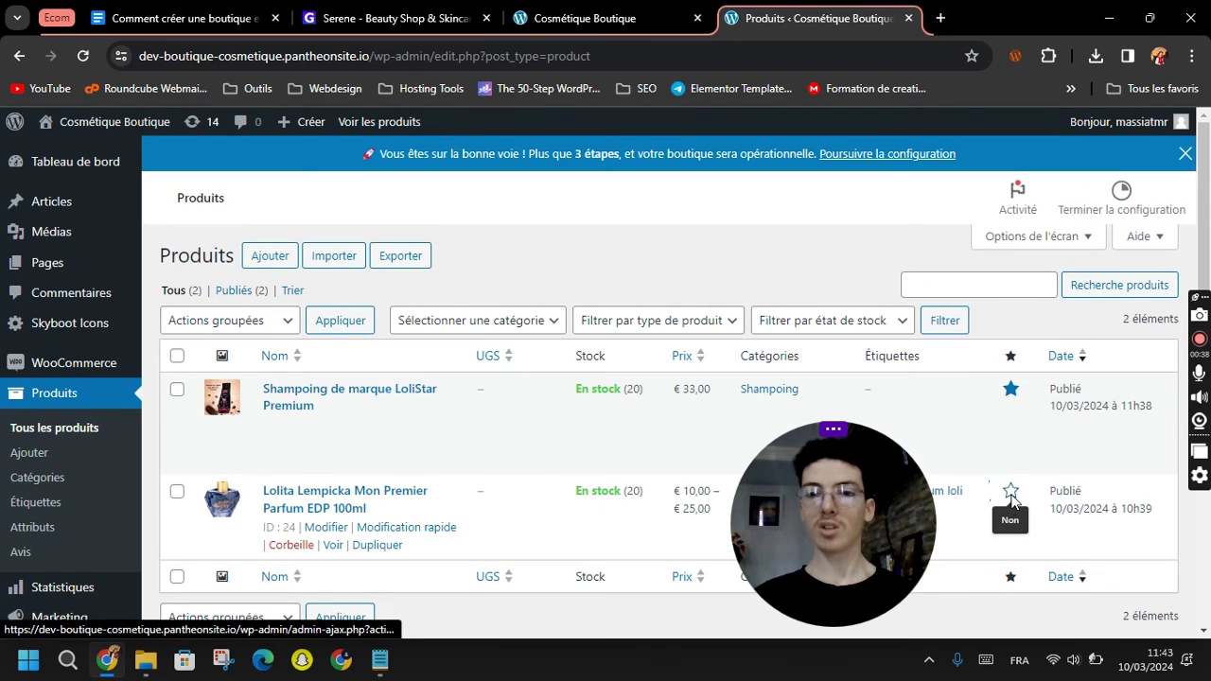
{"action": "left_click", "coordinate": [1011, 493]}
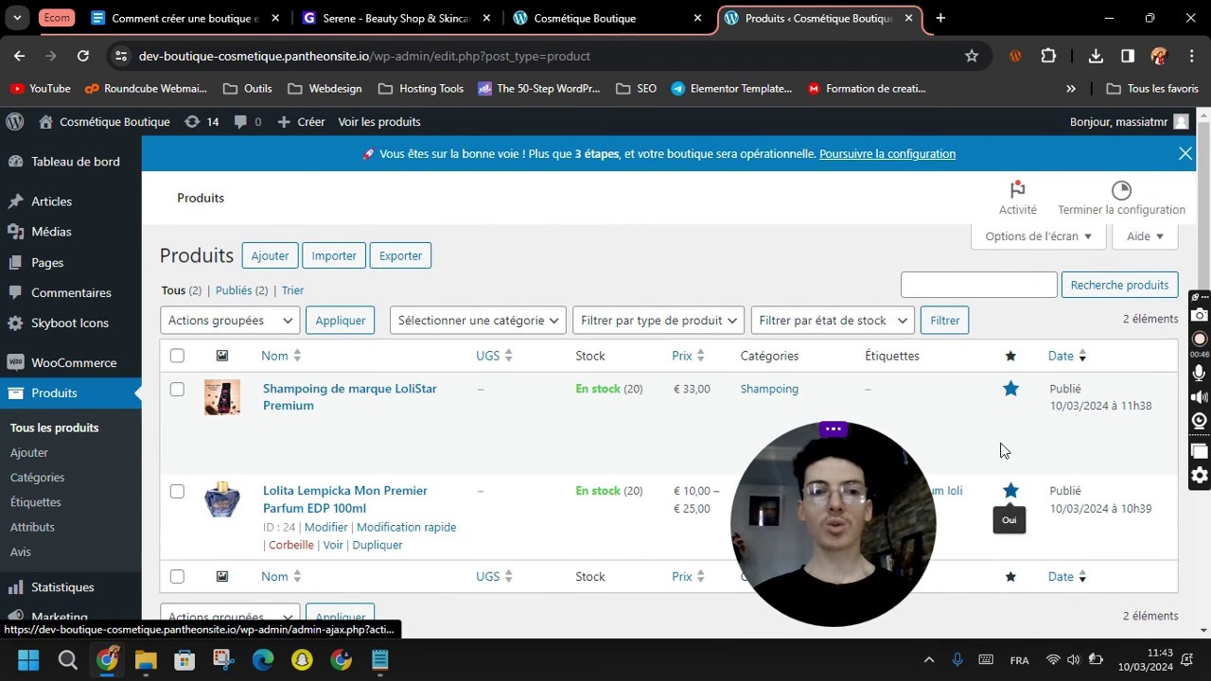
{"action": "left_click", "coordinate": [1010, 491]}
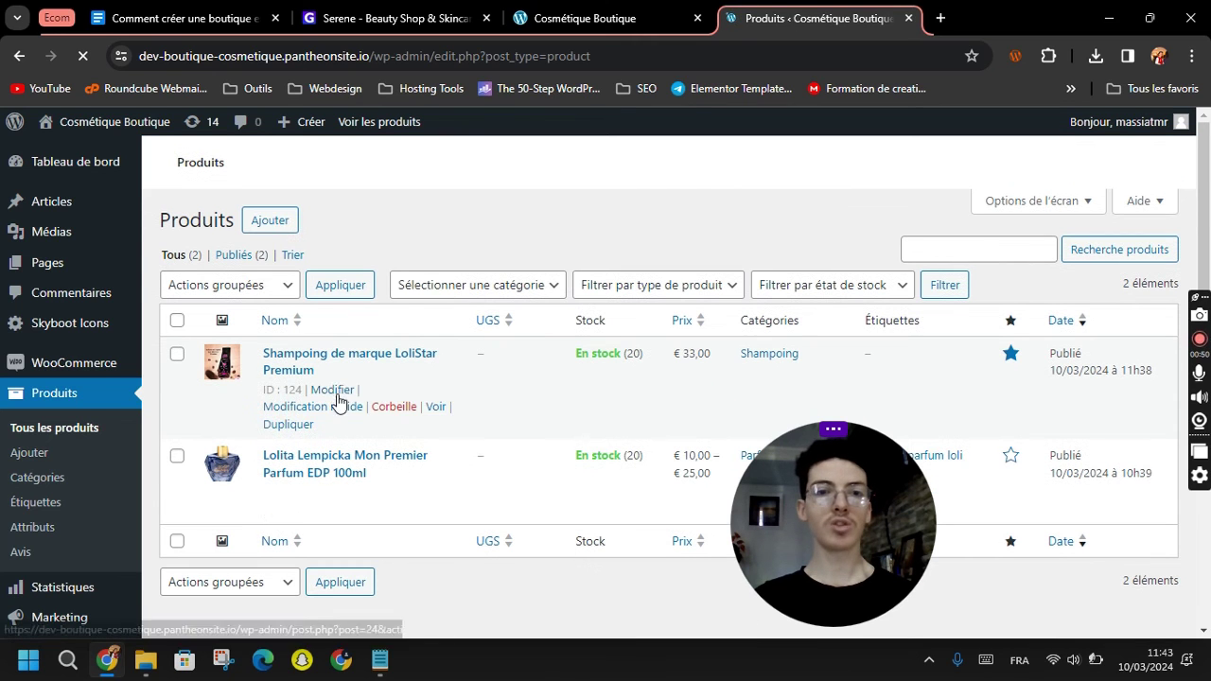
Open the Accueil homepage in Elementor with 'Modifier avec Elementor' from the storefront.
{"action": "left_click", "coordinate": [624, 7]}
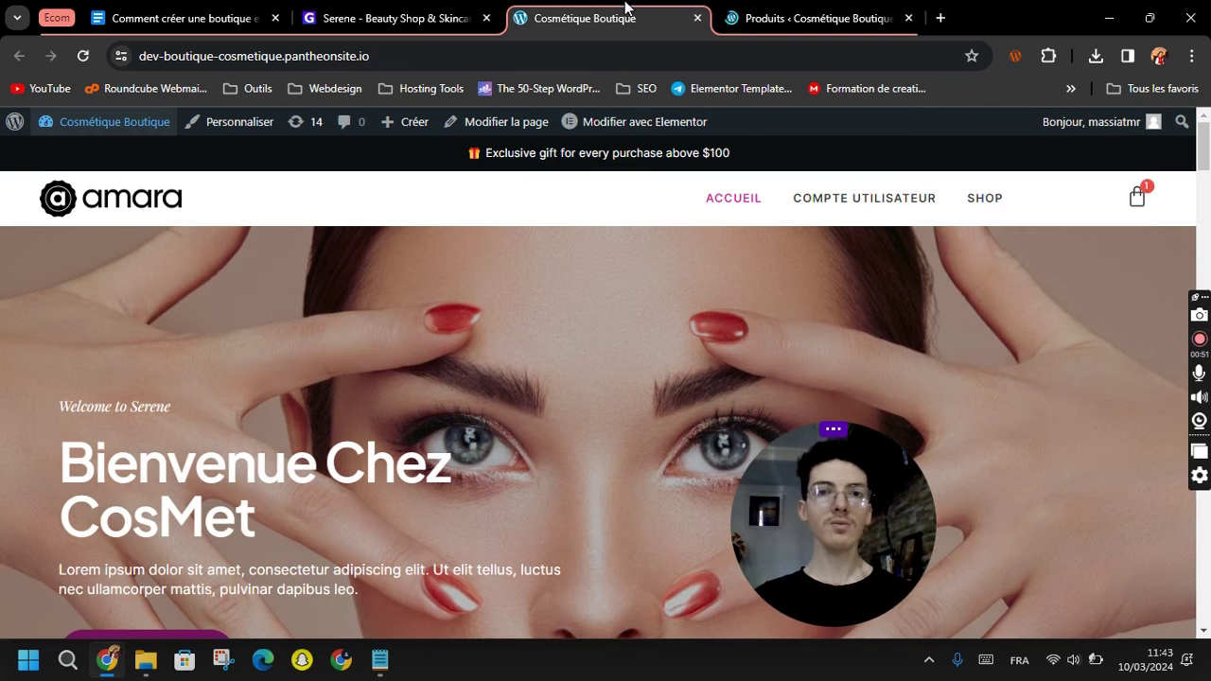
{"action": "left_click", "coordinate": [618, 126]}
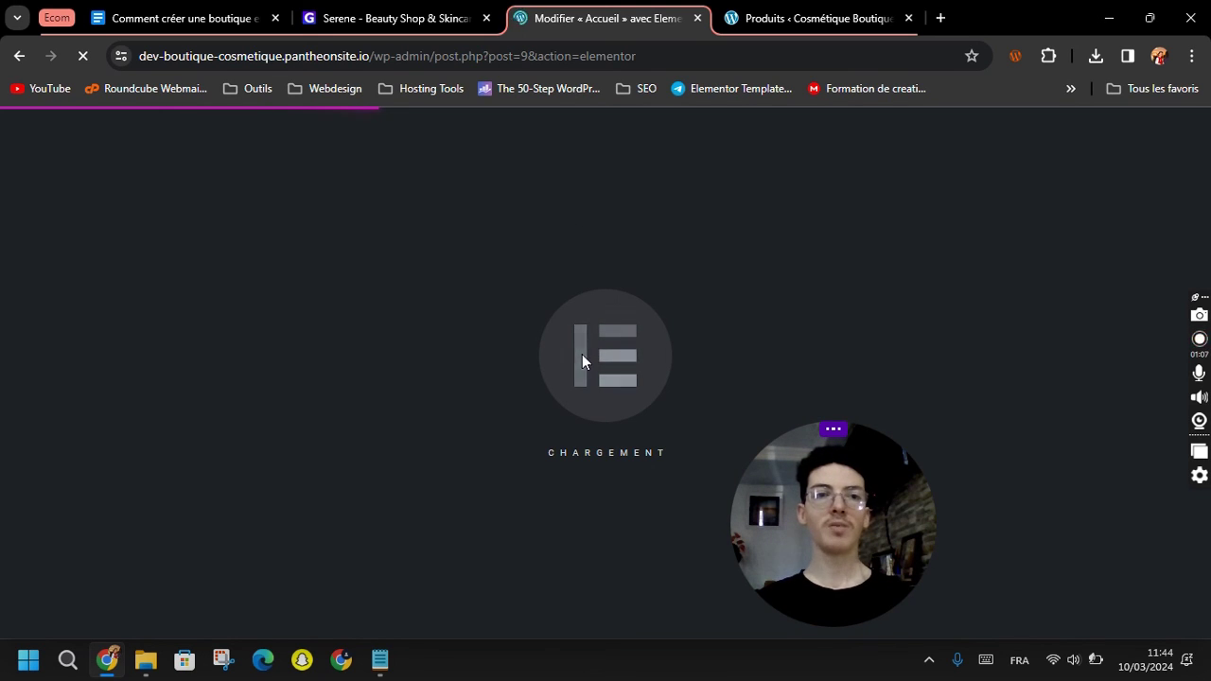
{"action": "left_click_drag", "start_coordinate": [868, 543], "coordinate": [1095, 509]}
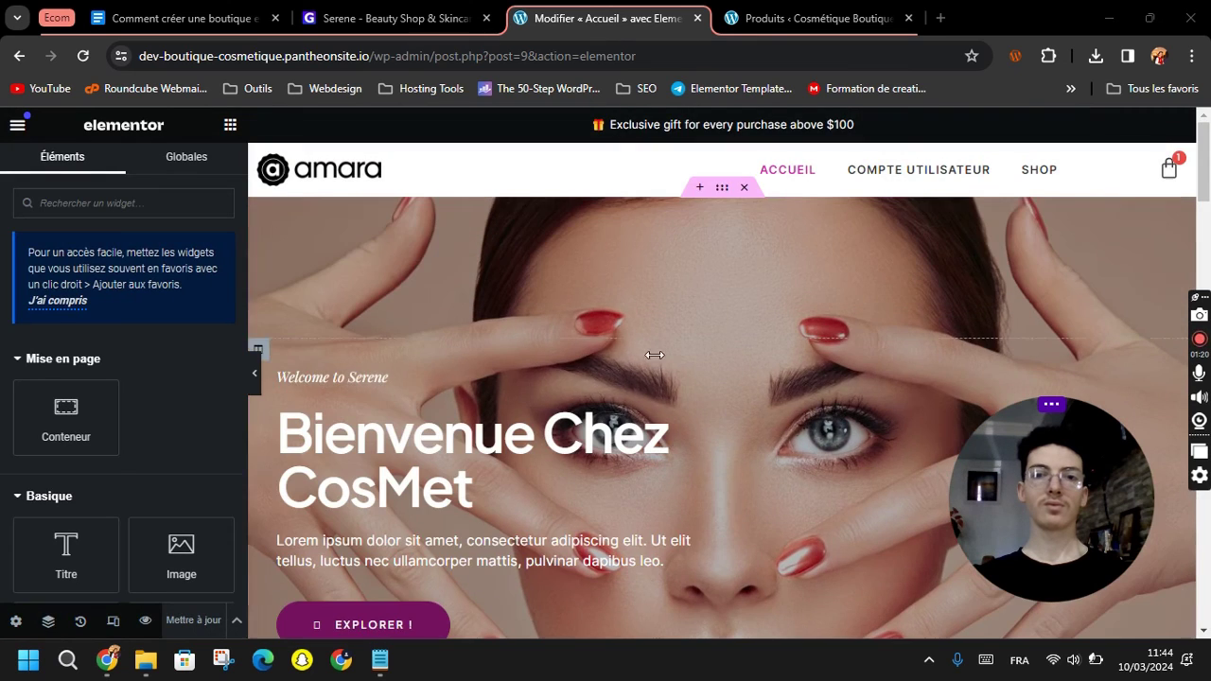
Apply the Elementor Loop Item #103 template to the Featured Product loop grid.
{"action": "scroll", "coordinate": [628, 343], "scroll_direction": "down", "scroll_amount": 6}
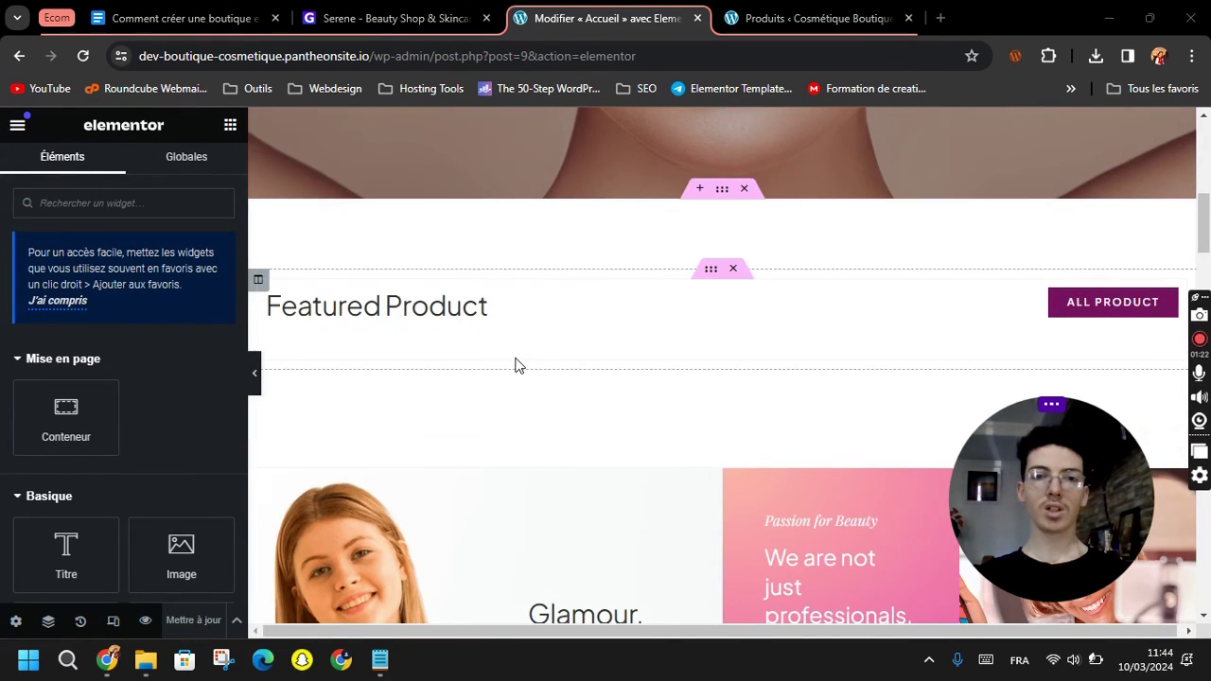
{"action": "scroll", "coordinate": [634, 305], "scroll_direction": "down", "scroll_amount": 1}
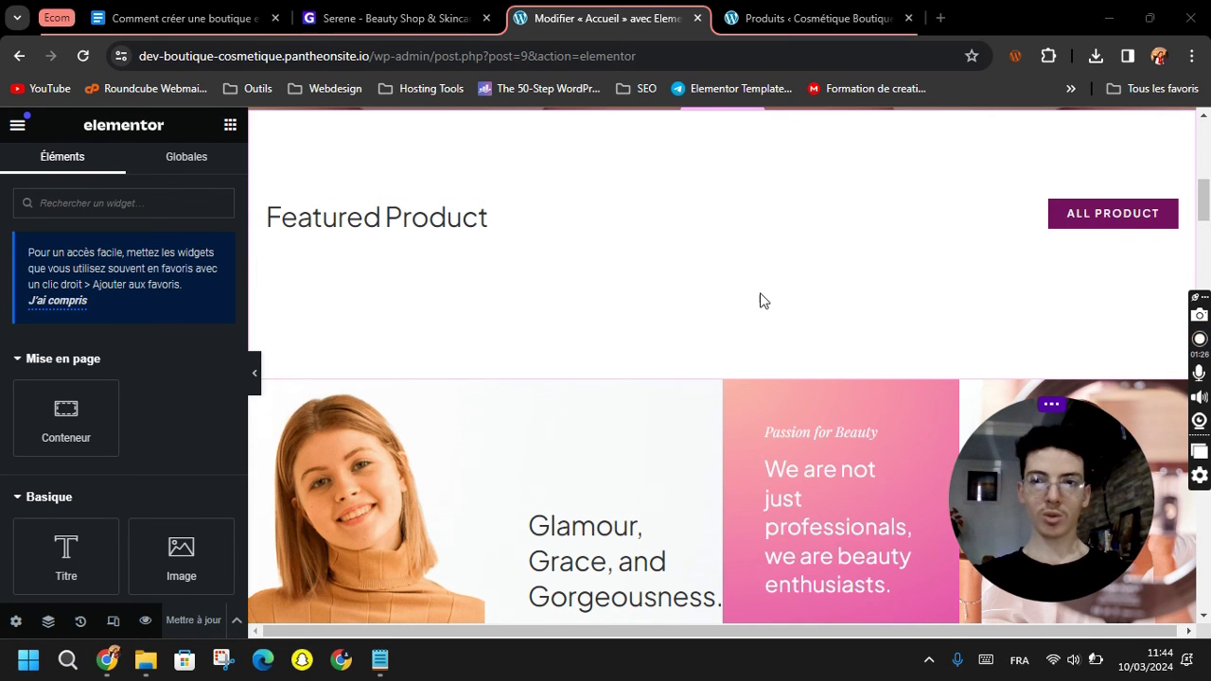
{"action": "scroll", "coordinate": [764, 274], "scroll_direction": "up", "scroll_amount": 7}
{"action": "scroll", "coordinate": [691, 303], "scroll_direction": "down", "scroll_amount": 9}
{"action": "scroll", "coordinate": [719, 152], "scroll_direction": "up", "scroll_amount": 2}
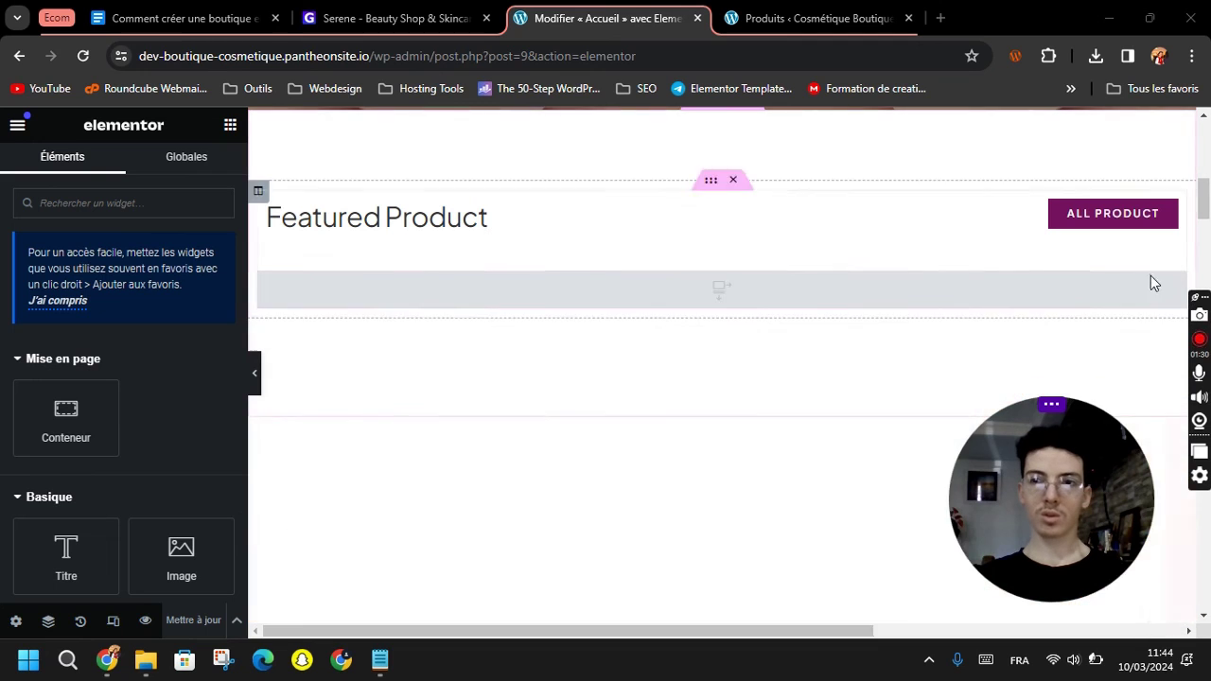
{"action": "left_click", "coordinate": [719, 293]}
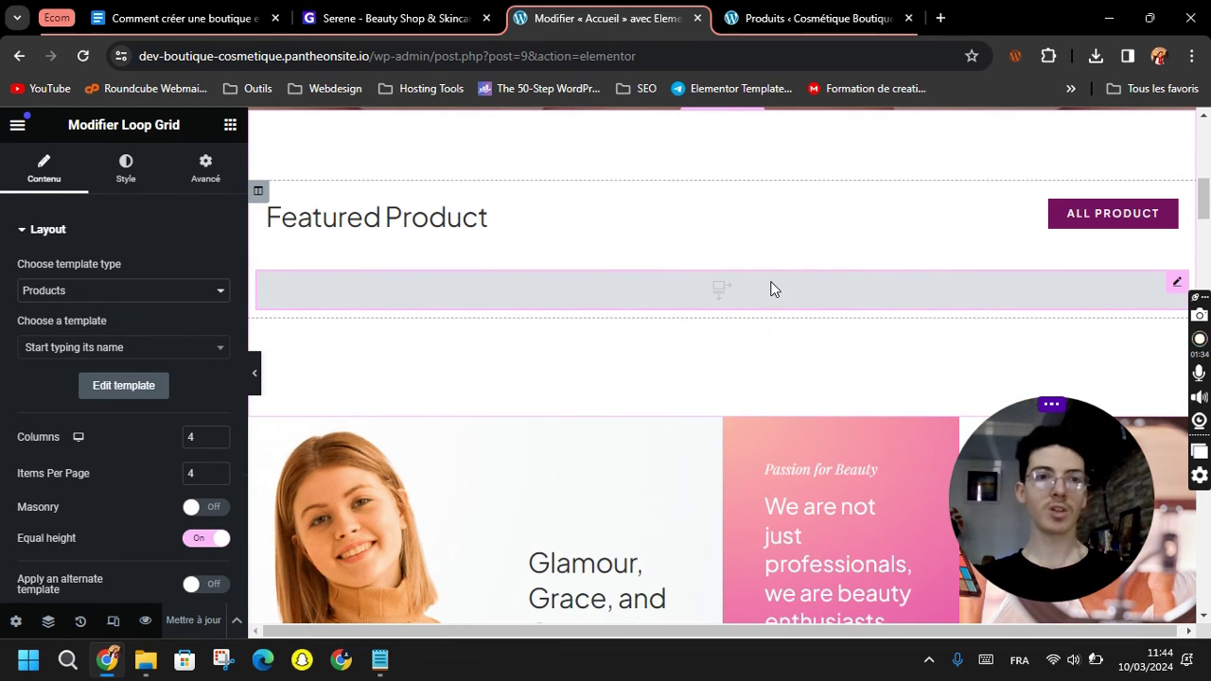
{"action": "left_click", "coordinate": [52, 347]}
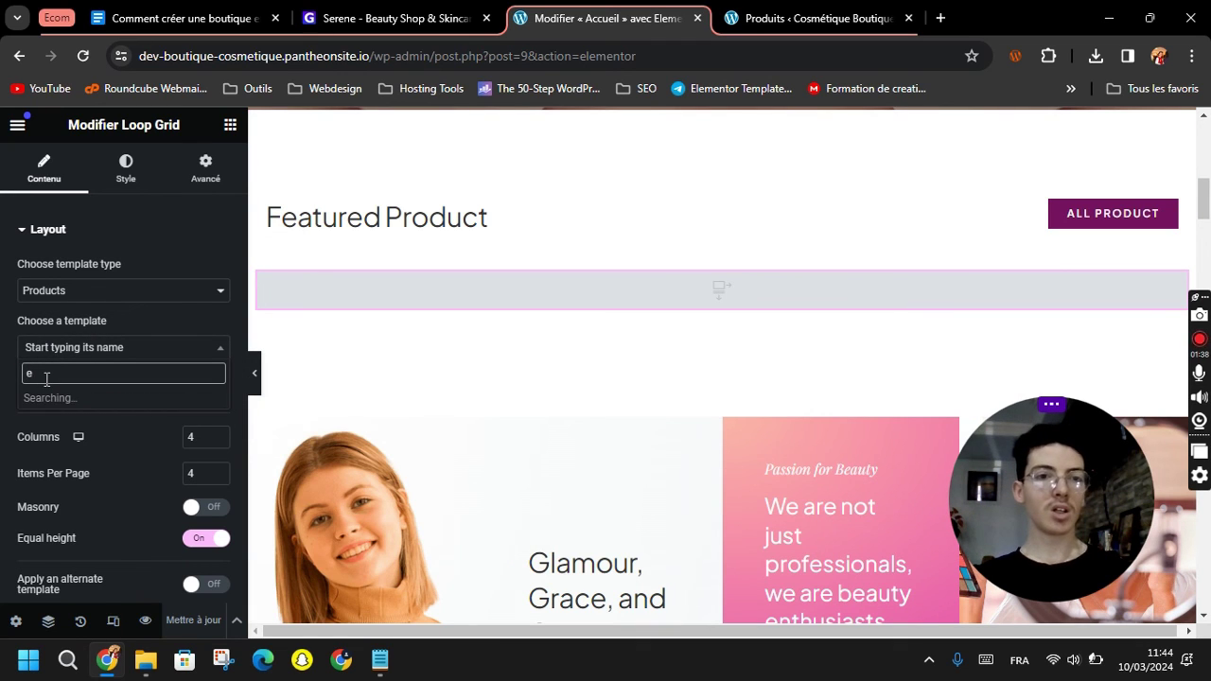
{"action": "left_click", "coordinate": [68, 399]}
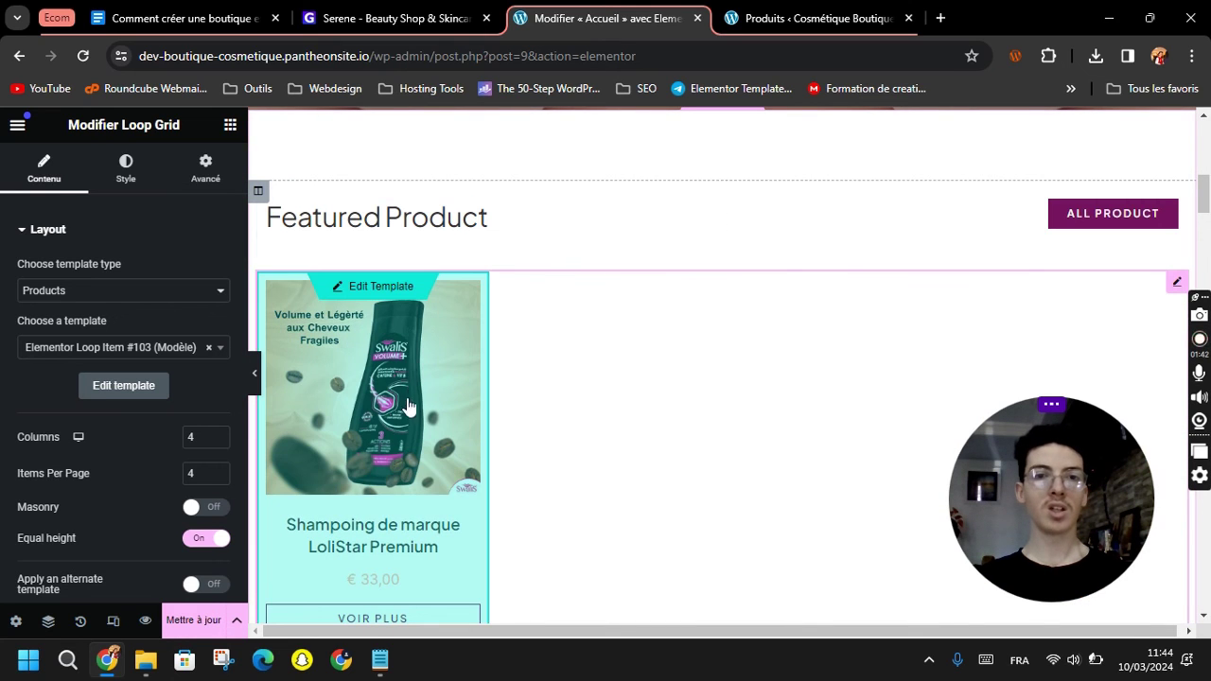
{"action": "left_click", "coordinate": [775, 21]}
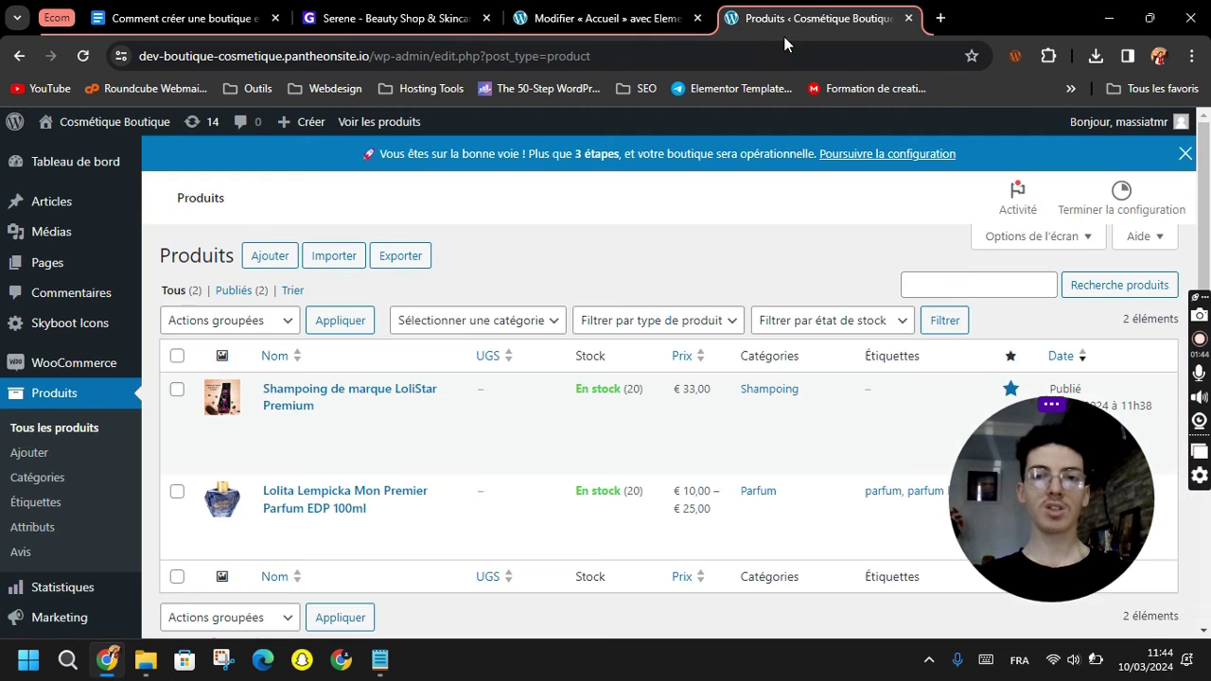
{"action": "left_click", "coordinate": [606, 18]}
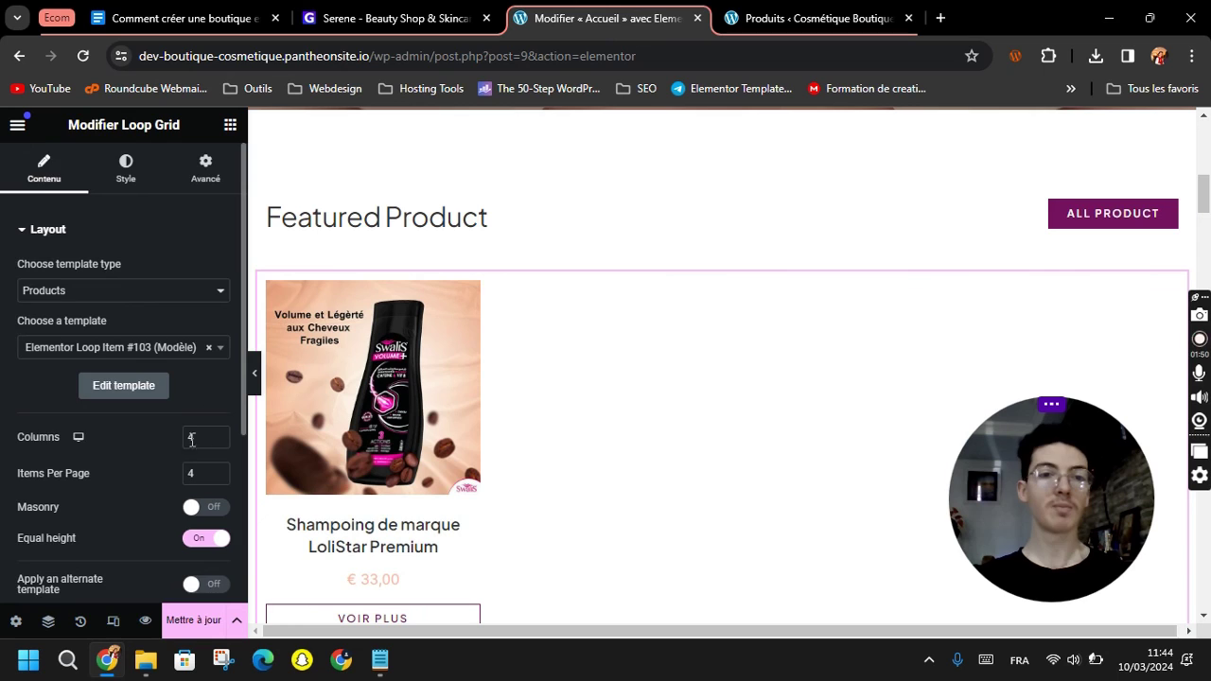
Set the Featured Product grid to 8 items per page and 3 columns, checking the preview.
{"action": "scroll", "coordinate": [121, 463], "scroll_direction": "down", "scroll_amount": 1}
{"action": "scroll", "coordinate": [118, 466], "scroll_direction": "up", "scroll_amount": 1}
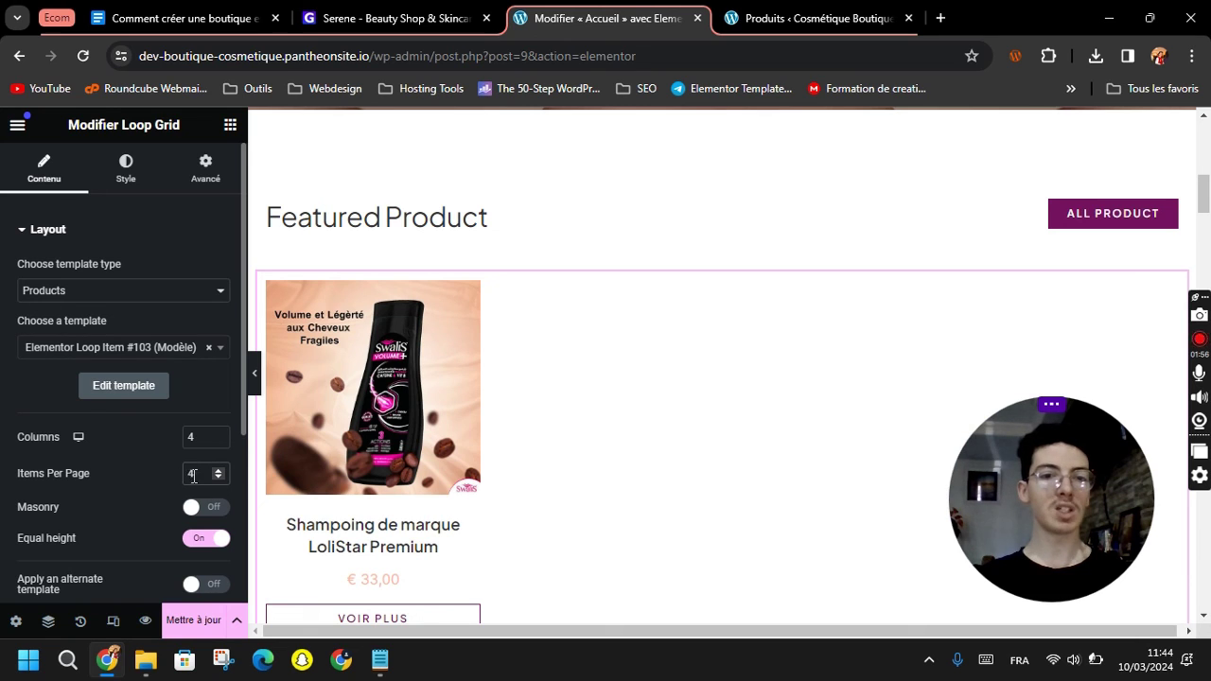
{"action": "type", "text": "7"}
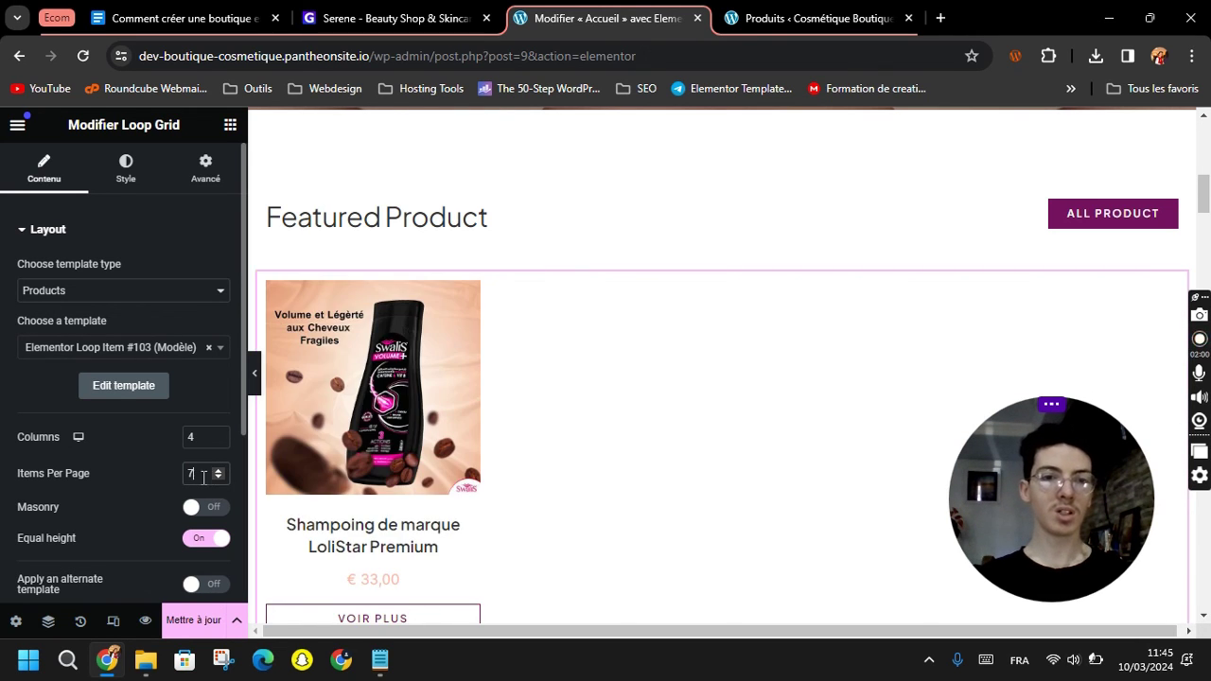
{"action": "left_click", "coordinate": [218, 472]}
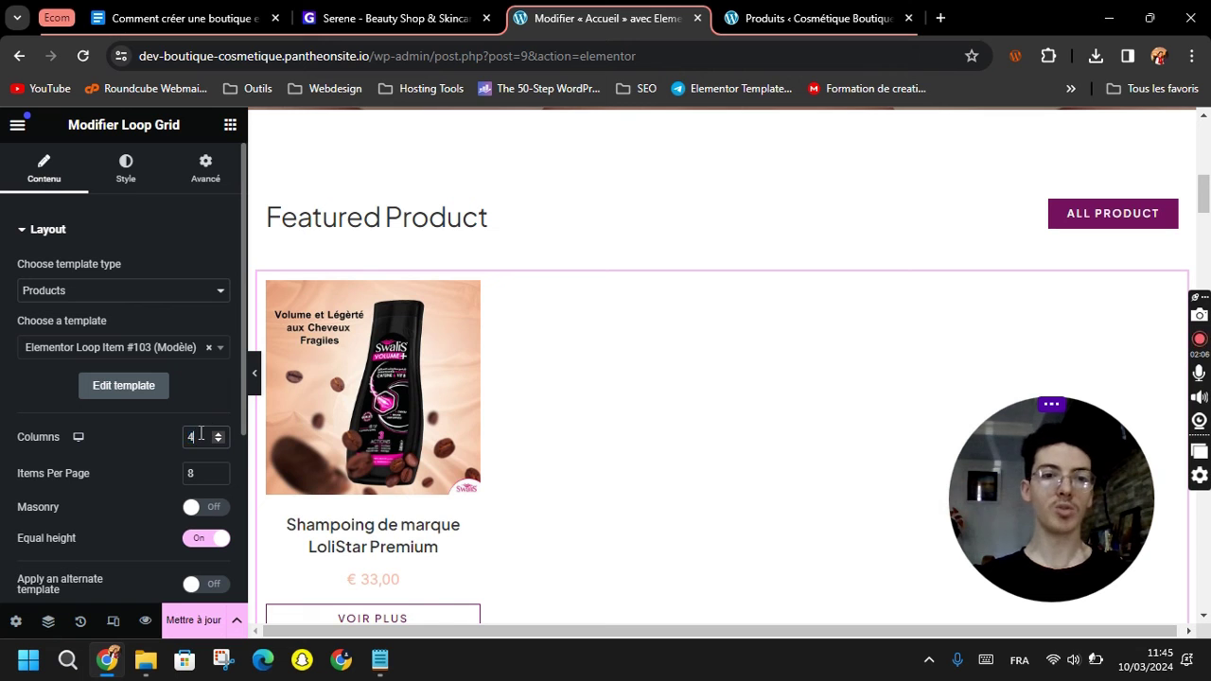
{"action": "type", "text": "3"}
{"action": "scroll", "coordinate": [684, 319], "scroll_direction": "down", "scroll_amount": 2}
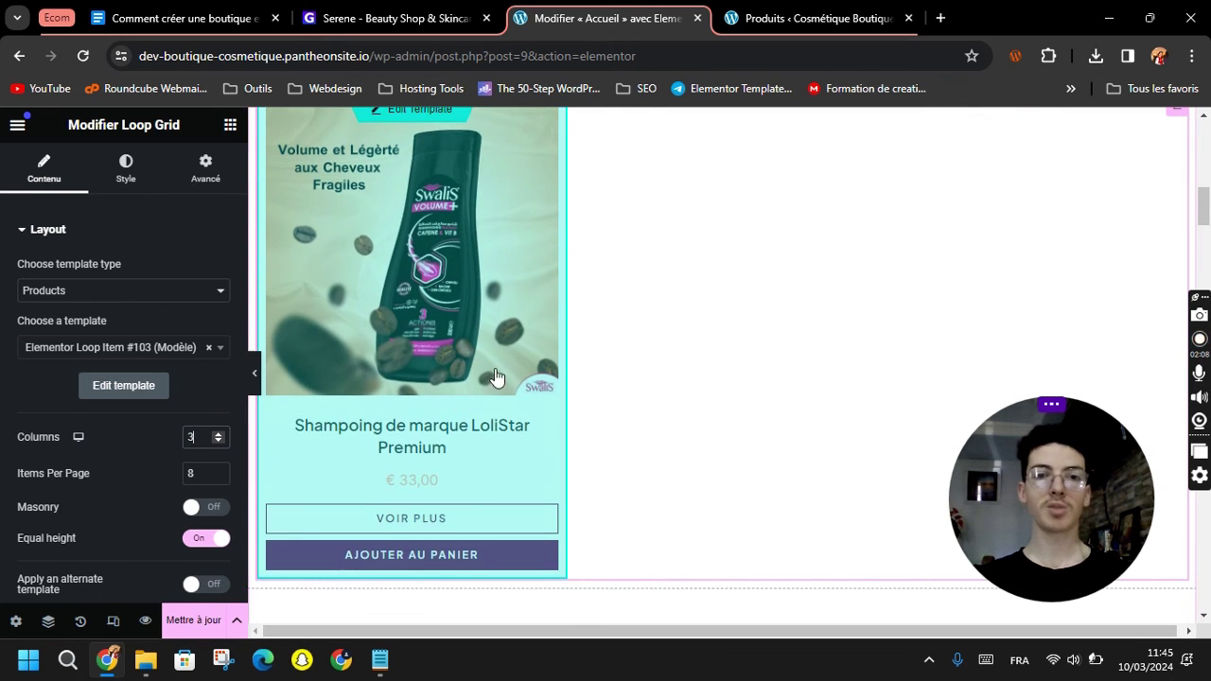
{"action": "scroll", "coordinate": [685, 322], "scroll_direction": "down", "scroll_amount": 4}
{"action": "scroll", "coordinate": [676, 327], "scroll_direction": "down", "scroll_amount": 10}
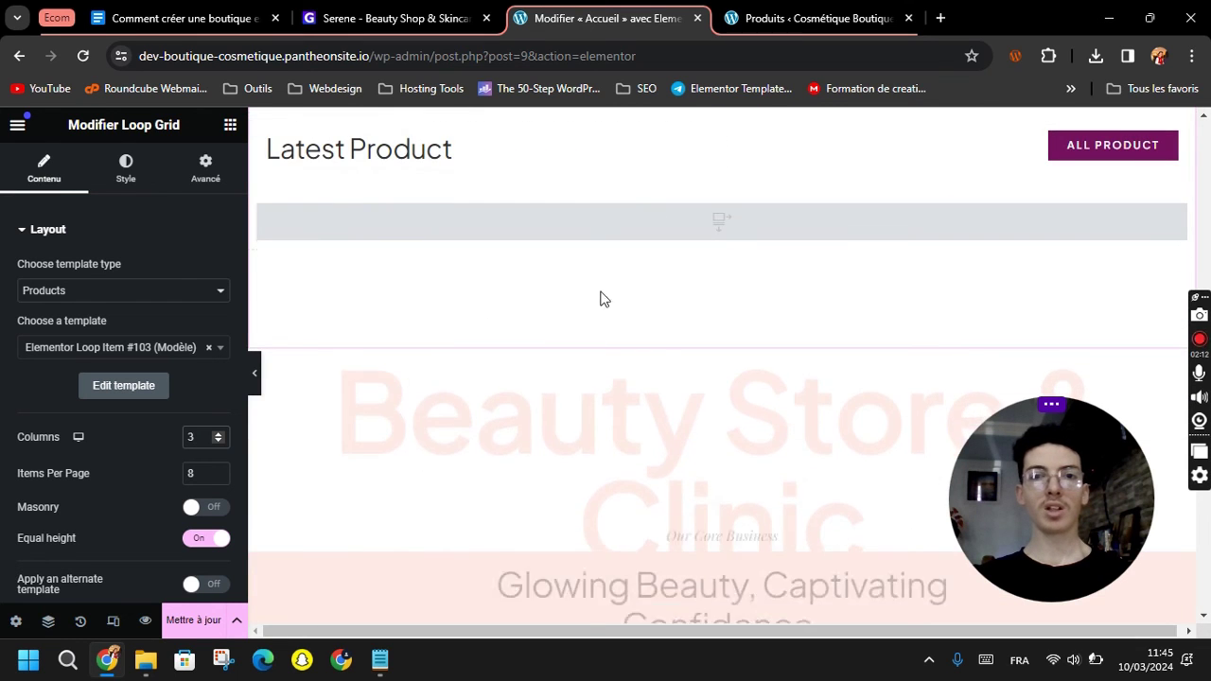
{"action": "scroll", "coordinate": [476, 494], "scroll_direction": "up", "scroll_amount": 10}
{"action": "scroll", "coordinate": [469, 486], "scroll_direction": "up", "scroll_amount": 7}
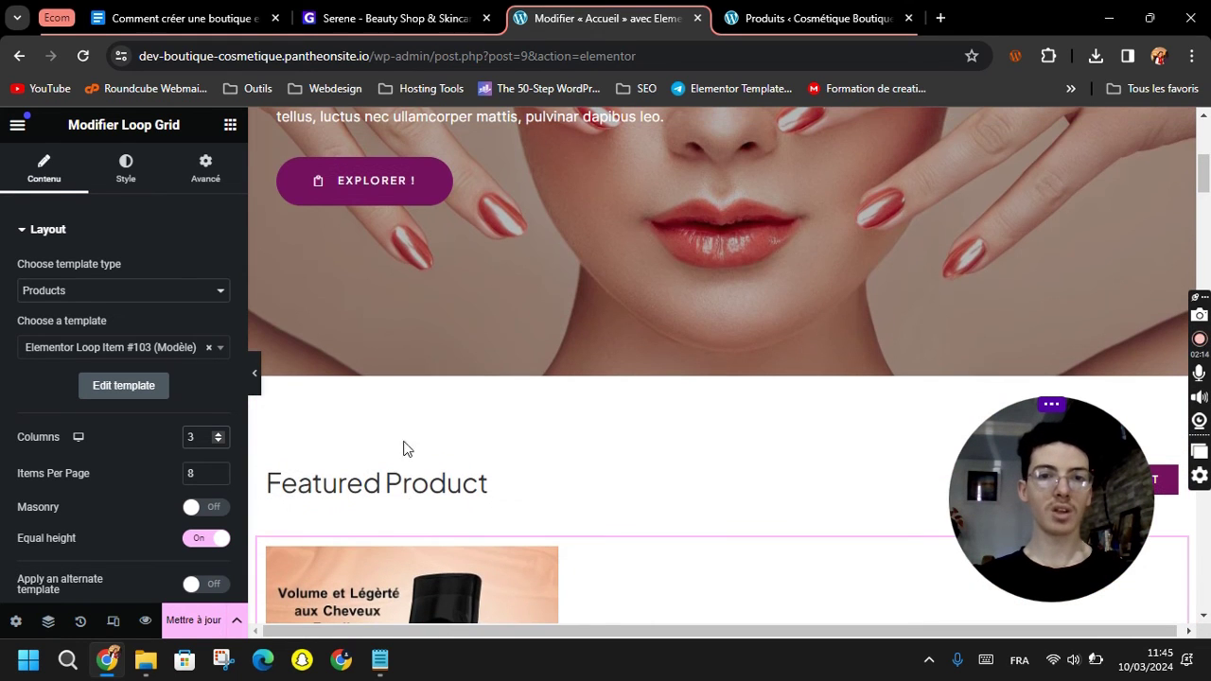
{"action": "left_click", "coordinate": [464, 480]}
Rename the featured section heading to 'Nos Meilleures Produits'.
{"action": "scroll", "coordinate": [465, 481], "scroll_direction": "down", "scroll_amount": 3}
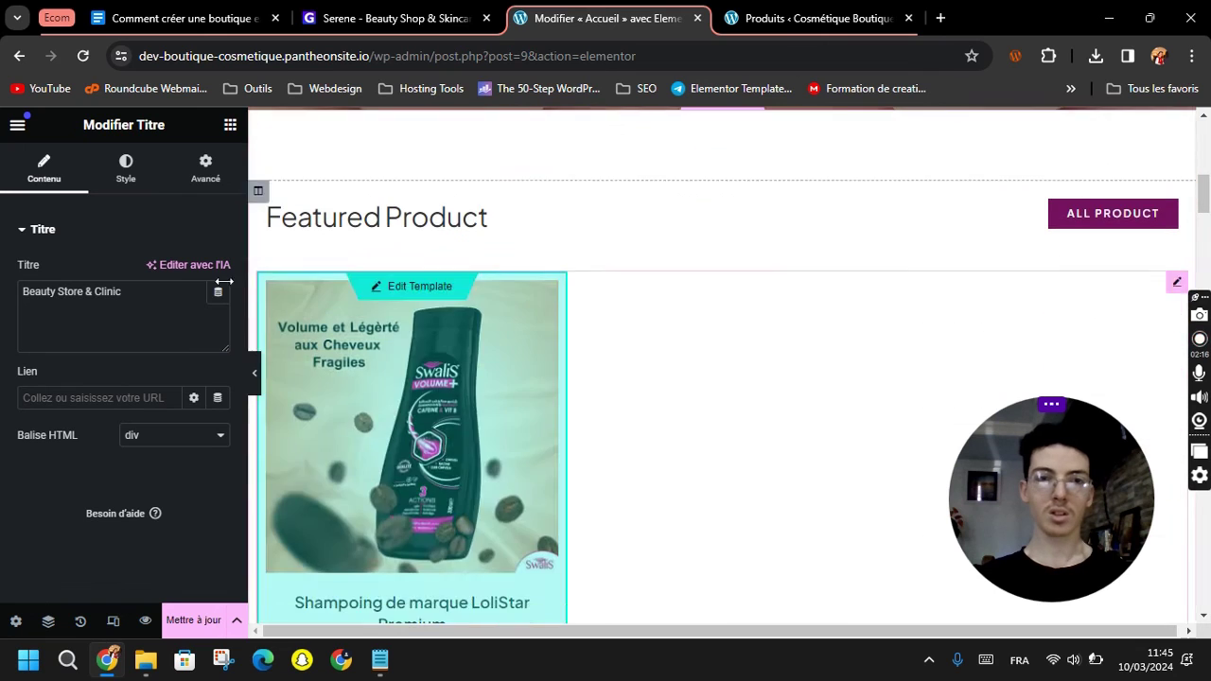
{"action": "double_click", "coordinate": [138, 295]}
{"action": "left_click", "coordinate": [473, 217]}
{"action": "triple_click", "coordinate": [123, 299]}
{"action": "type", "text": "Nos Meilleures Produits"}
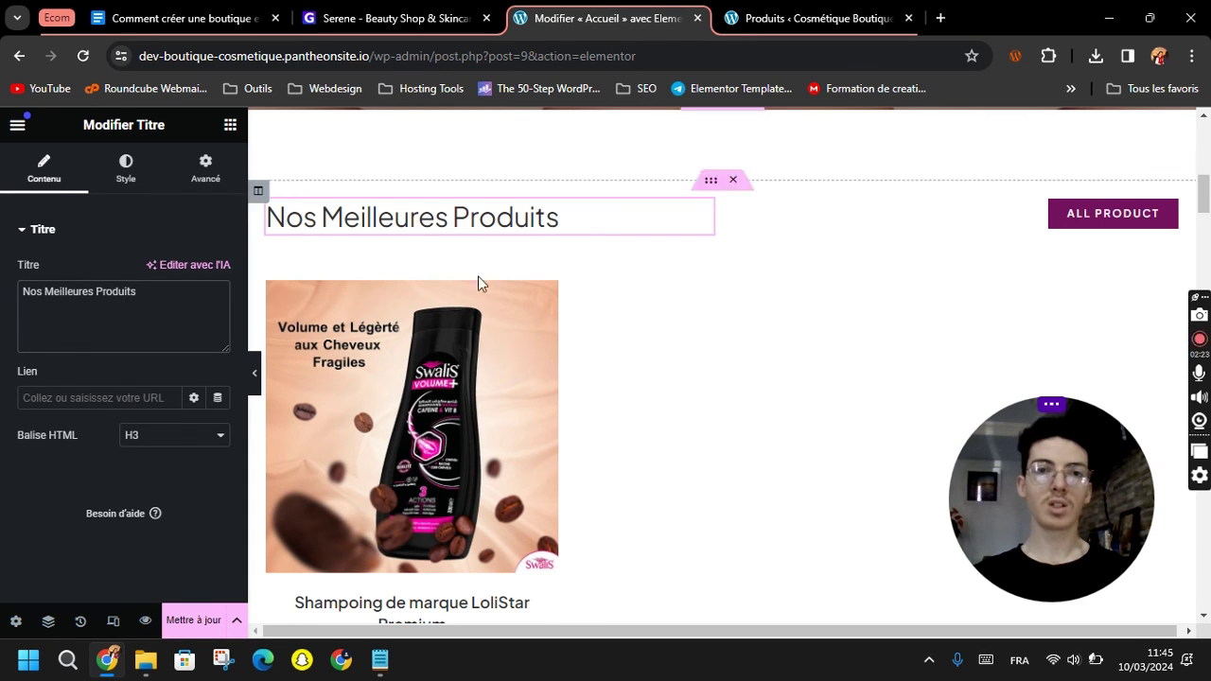
{"action": "scroll", "coordinate": [698, 343], "scroll_direction": "down", "scroll_amount": 5}
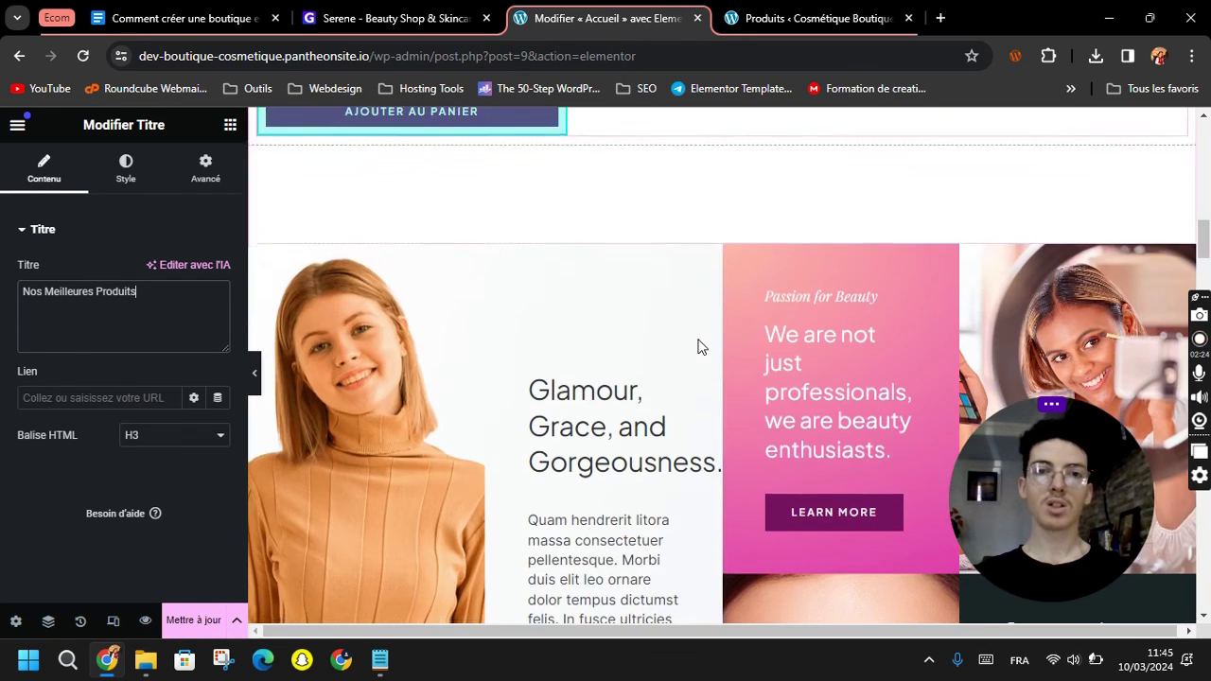
{"action": "scroll", "coordinate": [697, 349], "scroll_direction": "up", "scroll_amount": 5}
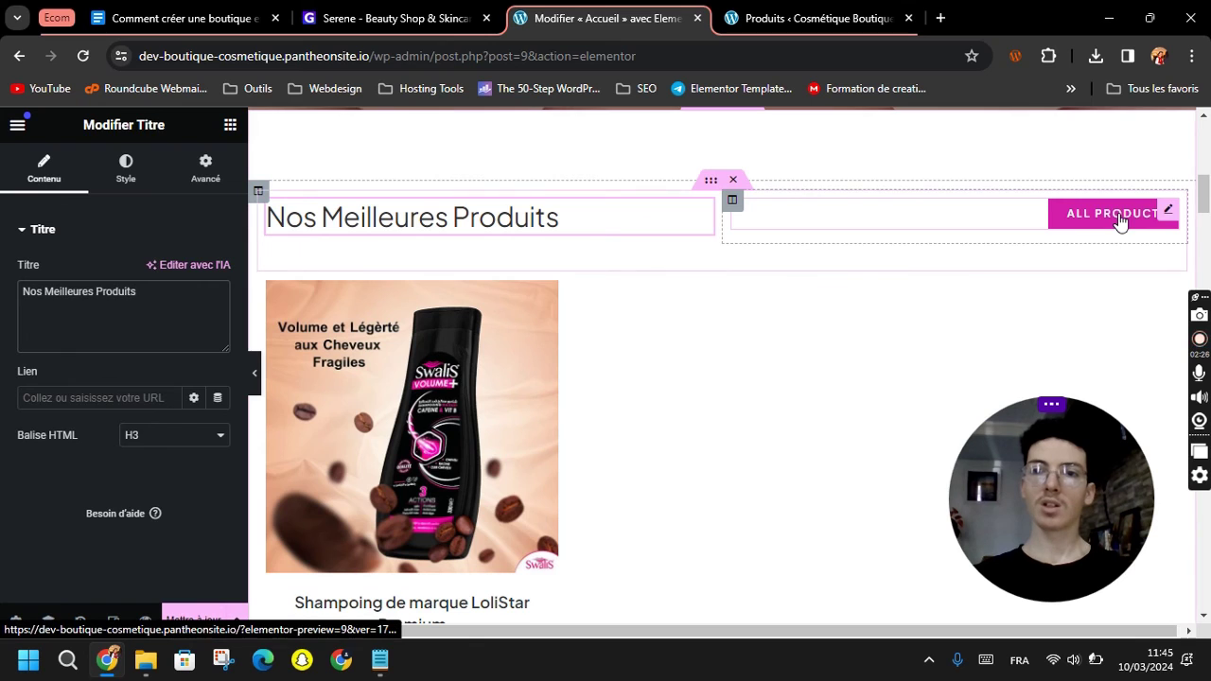
Relabel the button 'Tous Nos Produits', link it to the Shop page, and save.
{"action": "left_click", "coordinate": [1117, 219]}
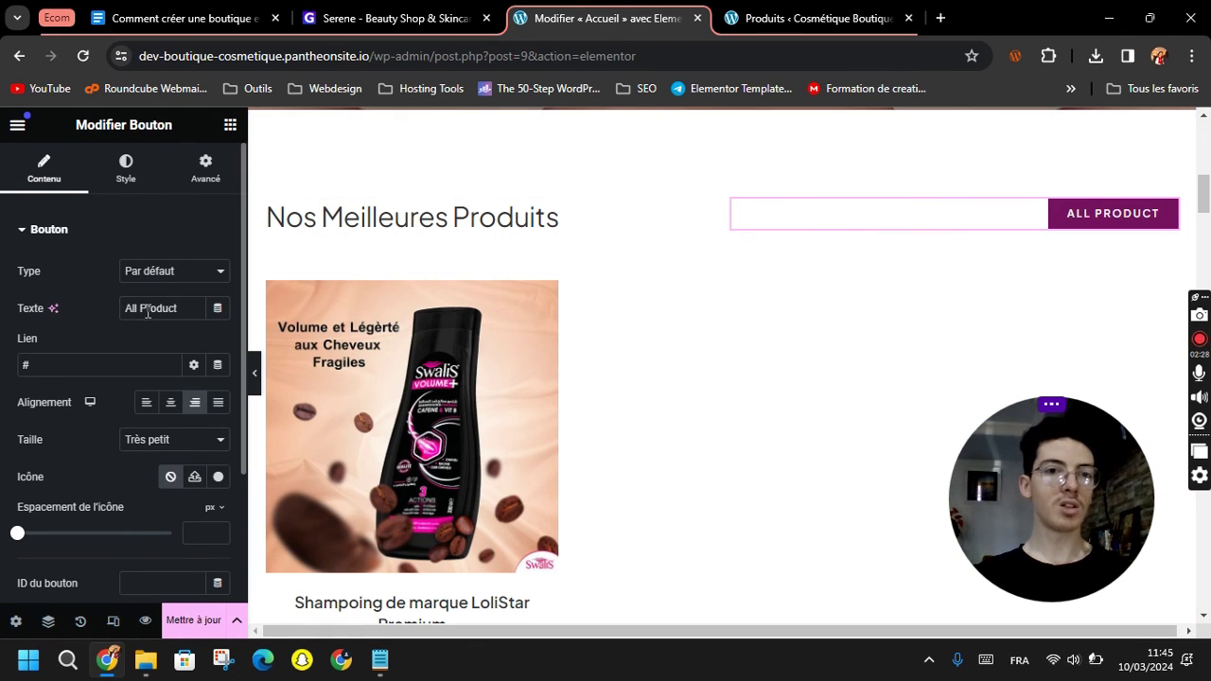
{"action": "left_click", "coordinate": [148, 311]}
{"action": "type", "text": "Tous"}
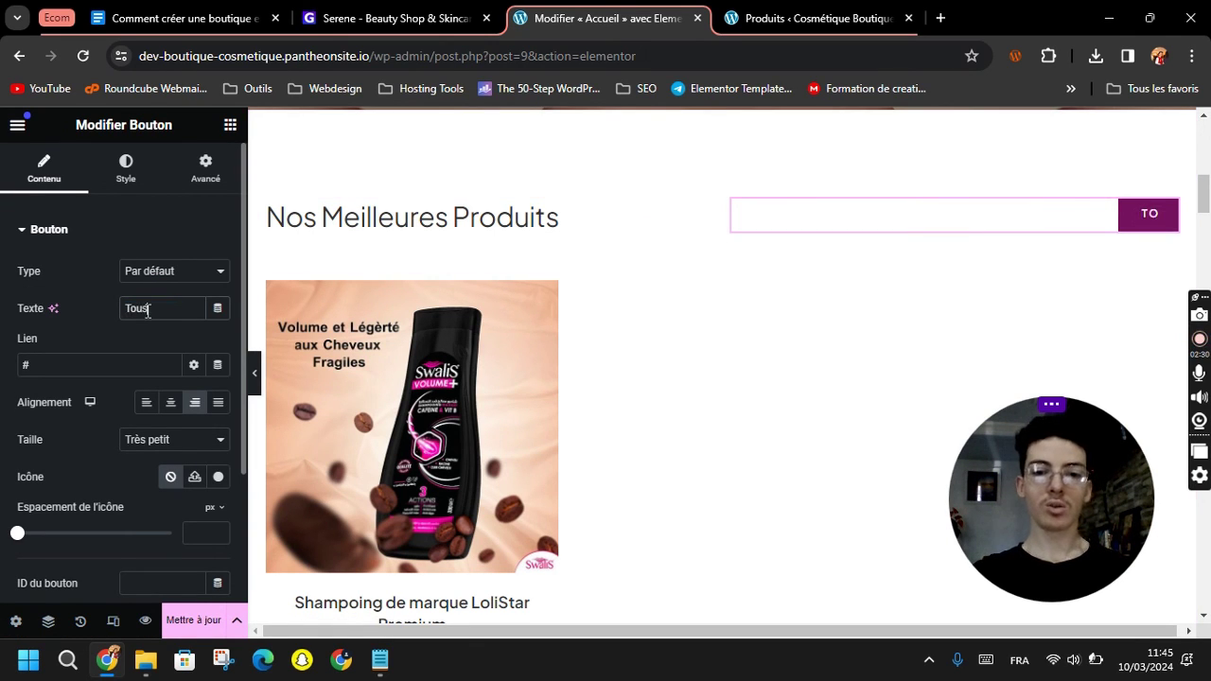
{"action": "type", "text": " Nos Prdouits"}
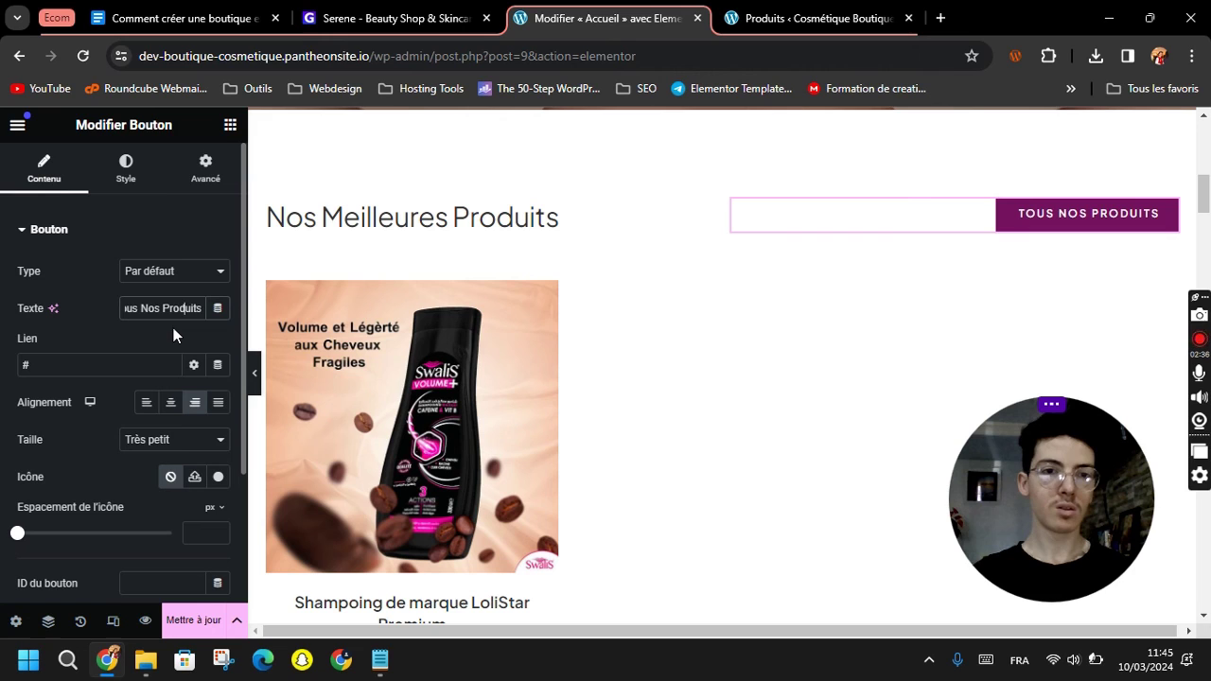
{"action": "key", "text": "BackSpace"}
{"action": "type", "text": "s"}
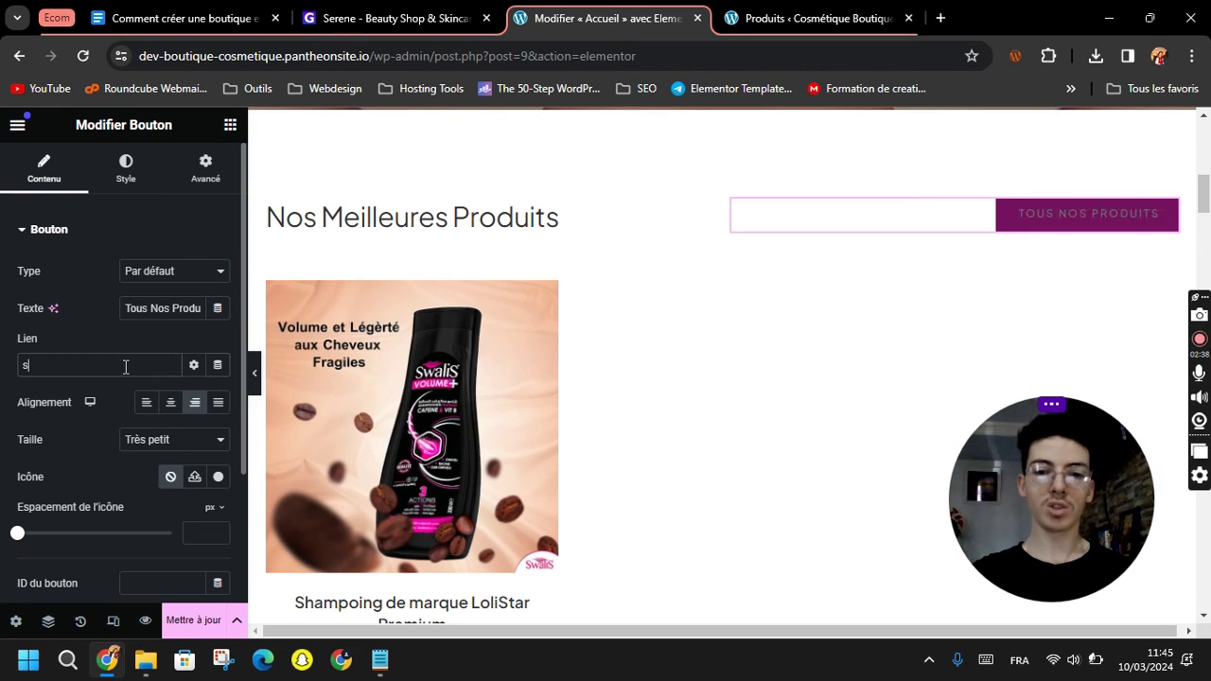
{"action": "type", "text": "hop"}
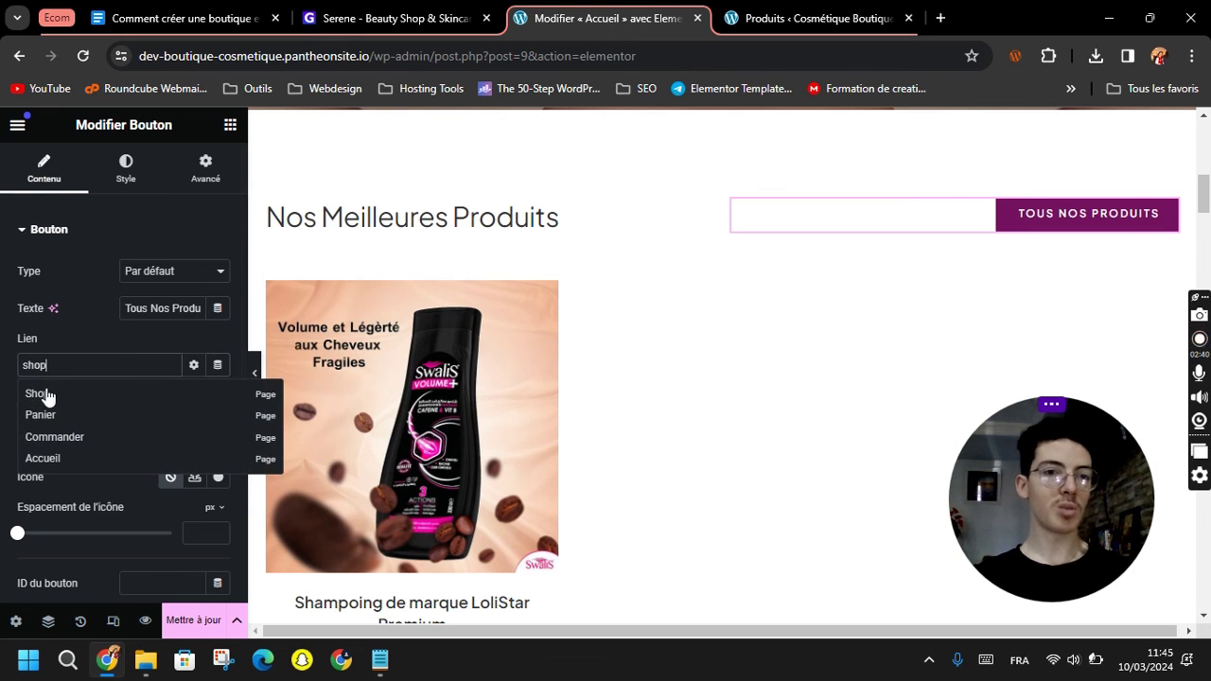
{"action": "left_click", "coordinate": [46, 392]}
{"action": "scroll", "coordinate": [64, 405], "scroll_direction": "down", "scroll_amount": 2}
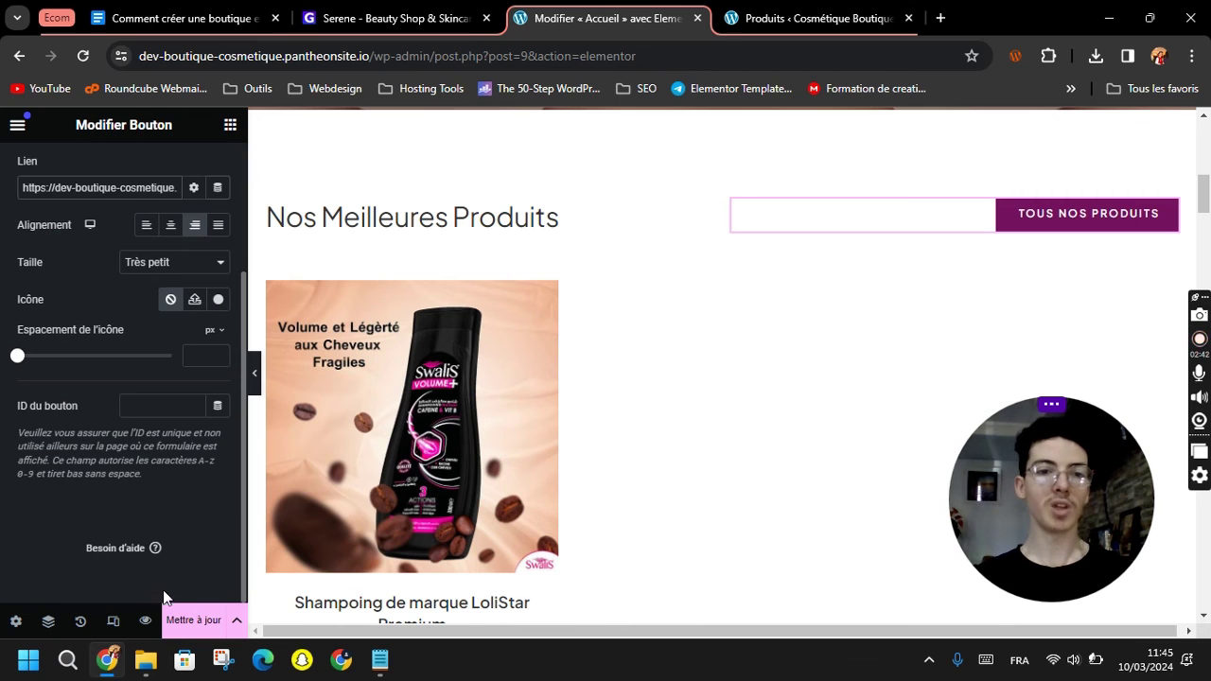
{"action": "left_click", "coordinate": [188, 620]}
{"action": "scroll", "coordinate": [476, 417], "scroll_direction": "down", "scroll_amount": 4}
{"action": "scroll", "coordinate": [476, 418], "scroll_direction": "down", "scroll_amount": 12}
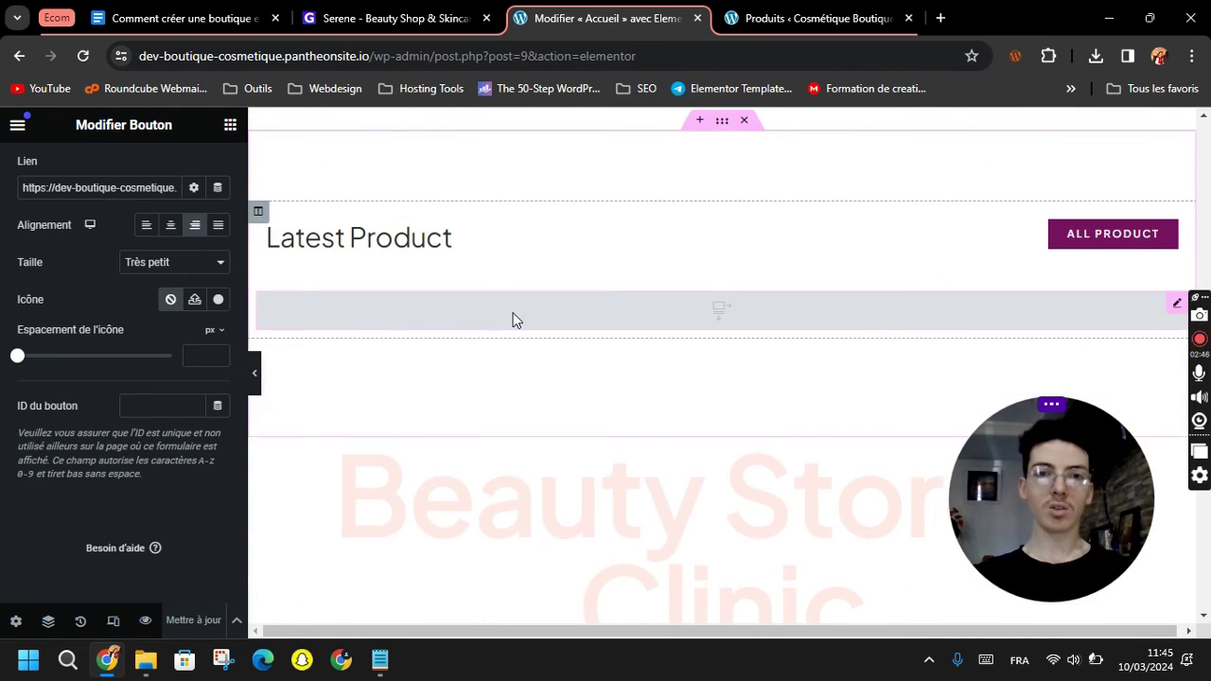
Give the Latest Product grid Elementor Loop Item #103 and 4 items per page, save, then clear the editor path.
{"action": "left_click", "coordinate": [512, 320]}
{"action": "left_click", "coordinate": [139, 348]}
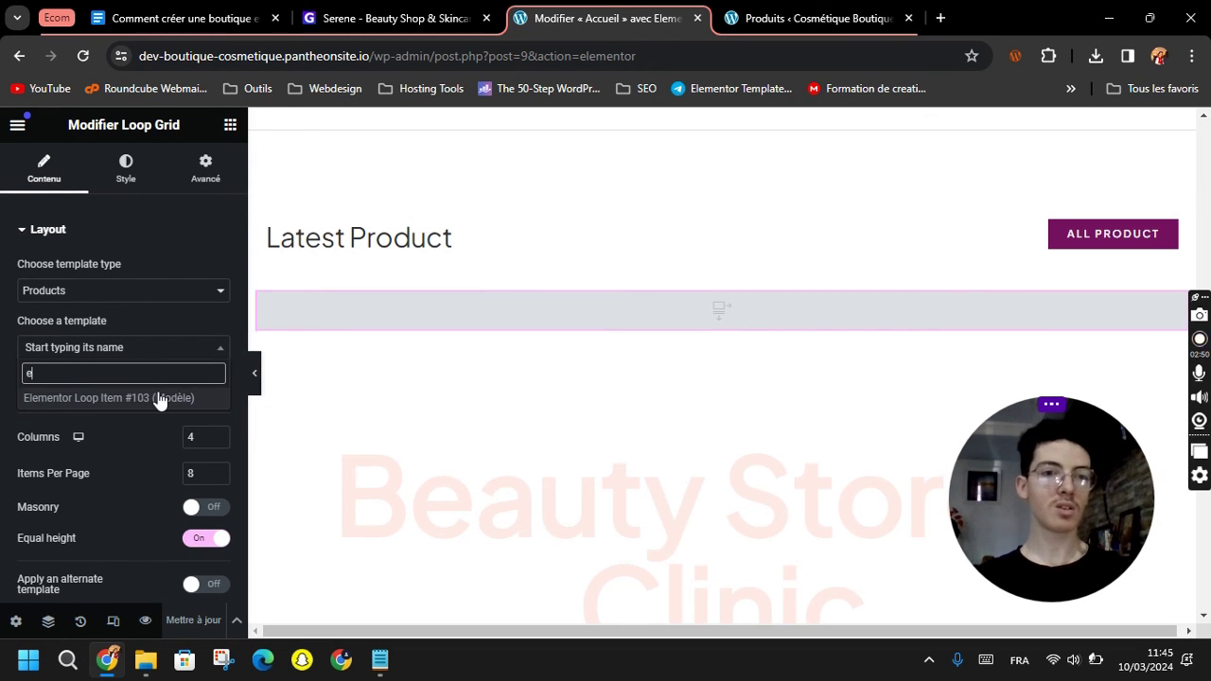
{"action": "left_click", "coordinate": [159, 398]}
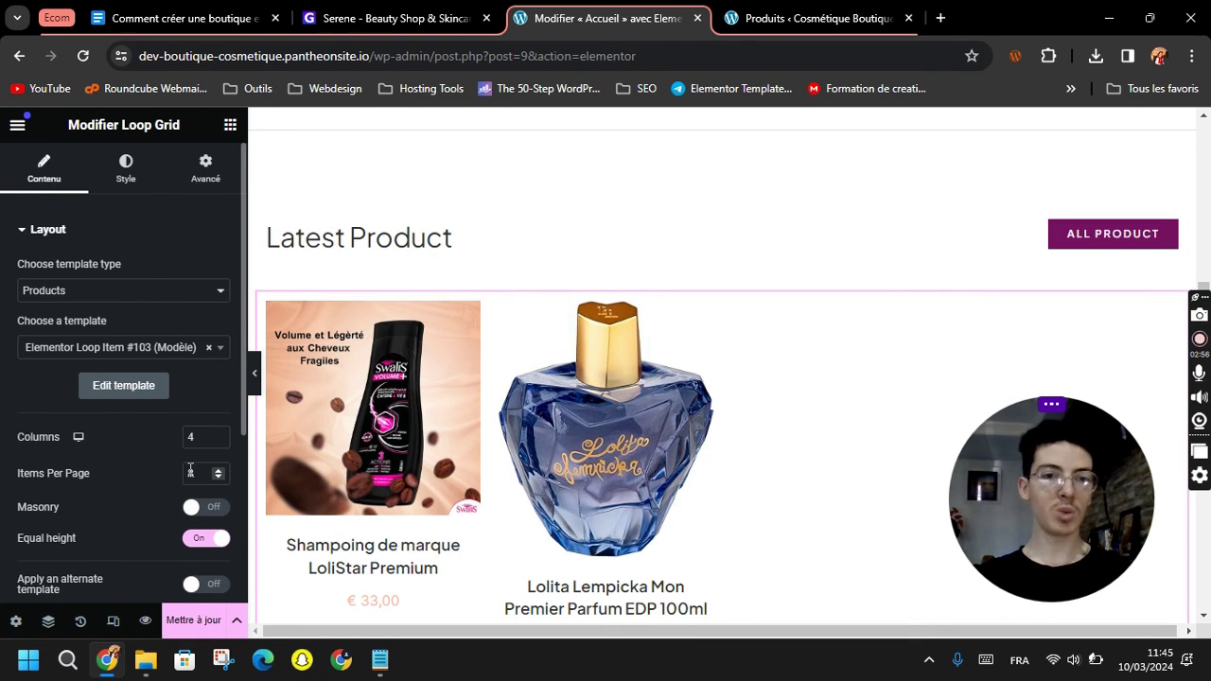
{"action": "type", "text": "4"}
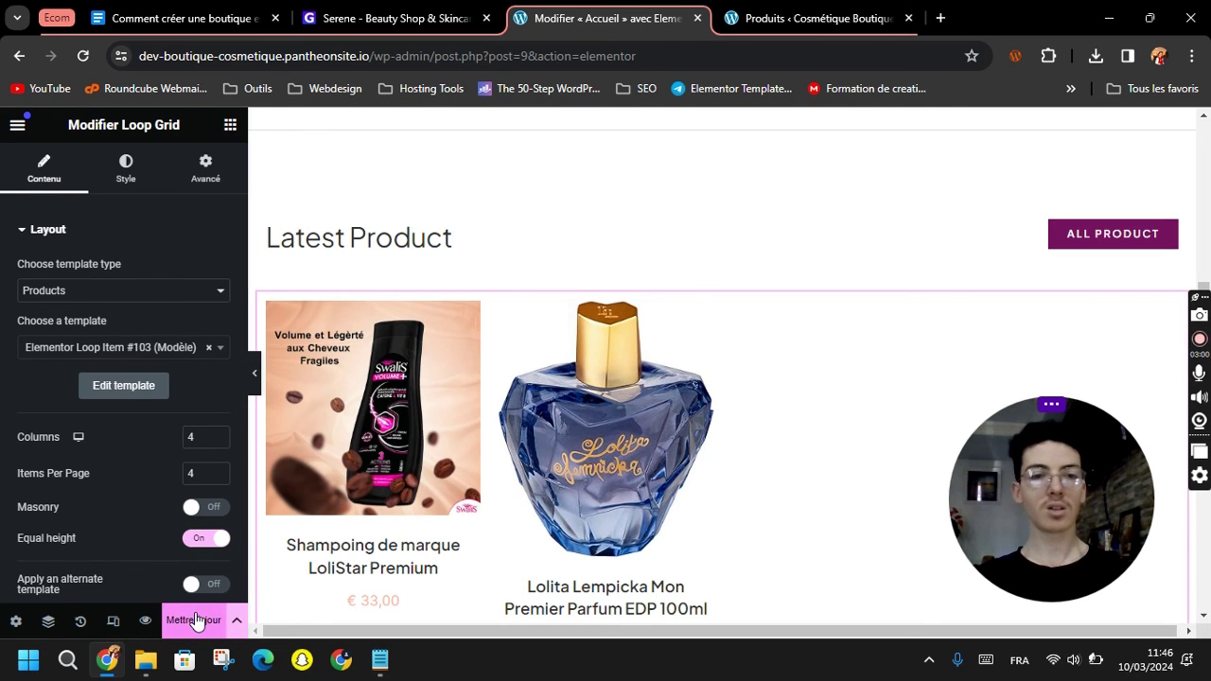
{"action": "left_click", "coordinate": [196, 619]}
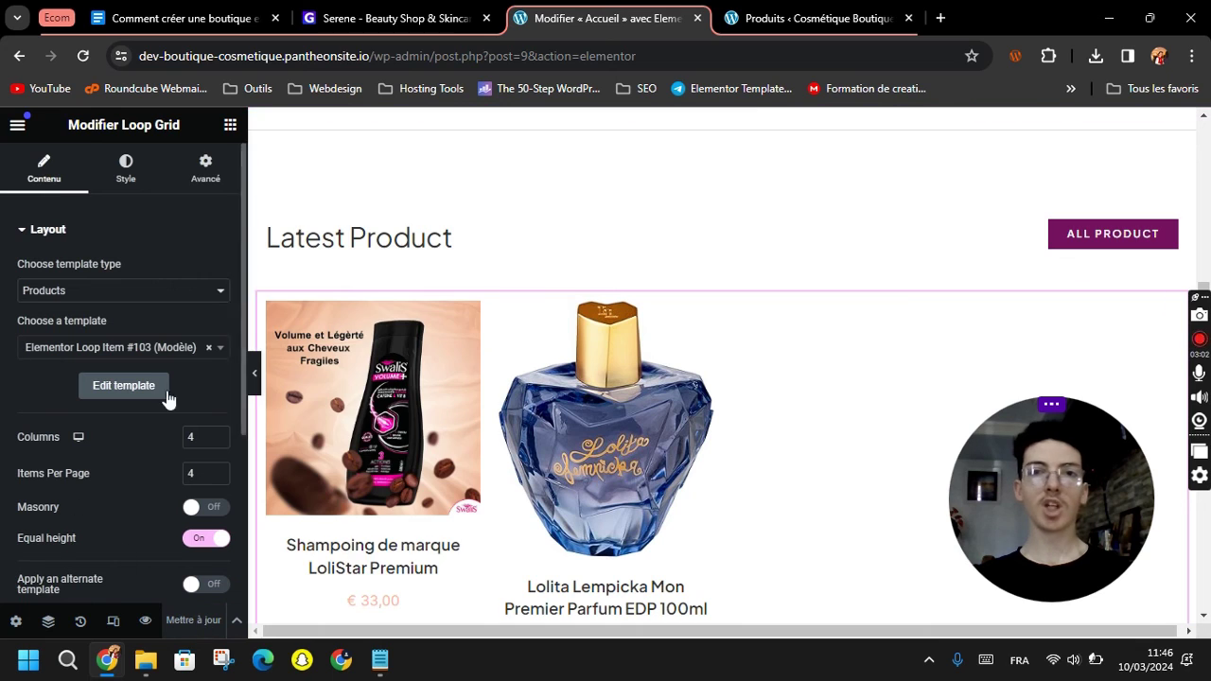
{"action": "left_click_drag", "start_coordinate": [372, 57], "coordinate": [679, 77]}
{"action": "key", "text": "BackSpace"}
Load the live home page and scroll through it to review the sections.
{"action": "key", "text": "Return"}
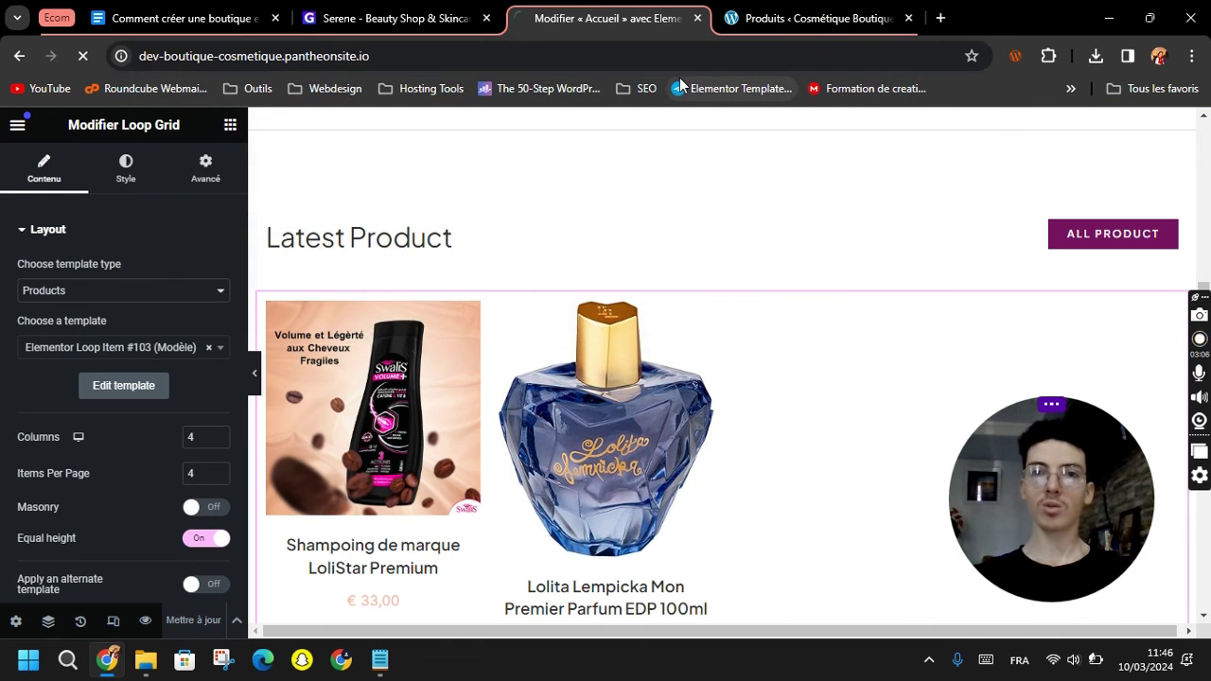
{"action": "left_click", "coordinate": [779, 8]}
{"action": "left_click", "coordinate": [675, 7]}
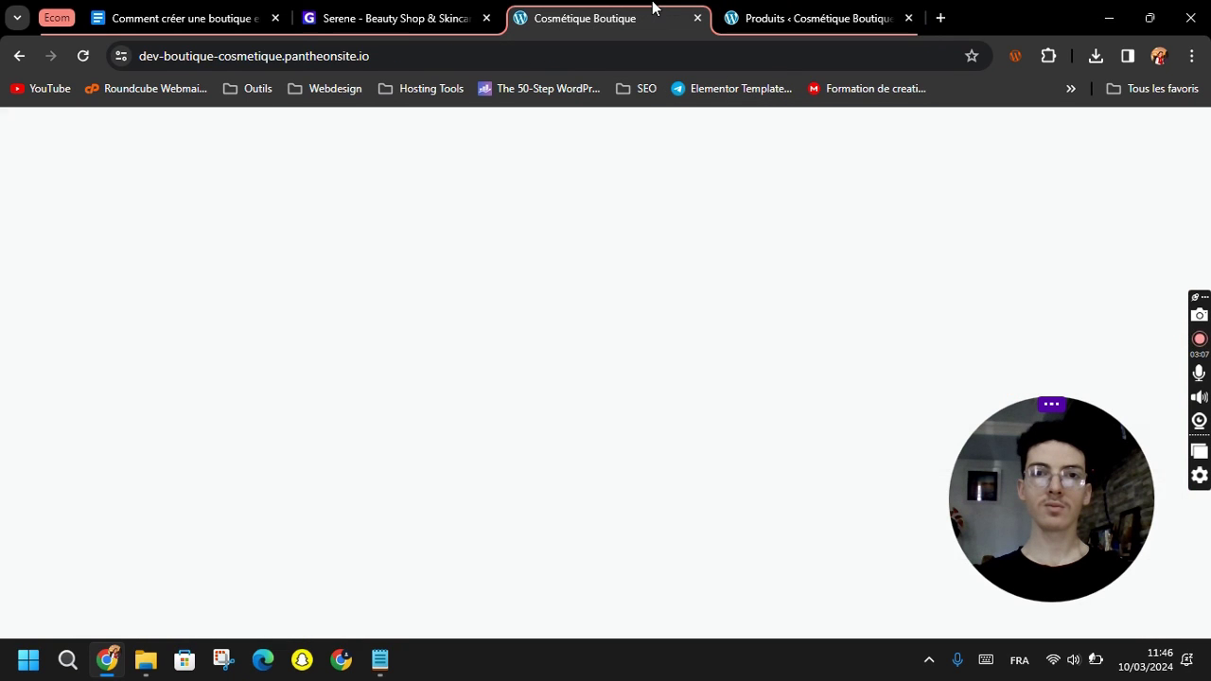
{"action": "scroll", "coordinate": [668, 340], "scroll_direction": "down", "scroll_amount": 8}
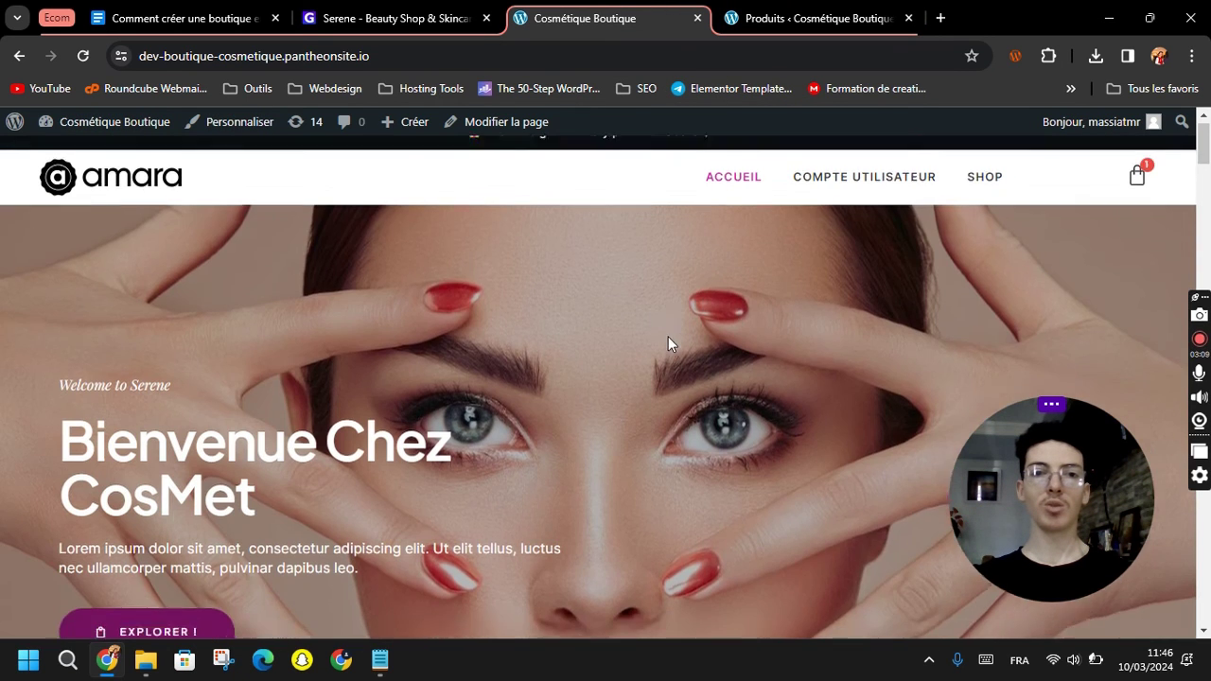
{"action": "scroll", "coordinate": [666, 341], "scroll_direction": "down", "scroll_amount": 10}
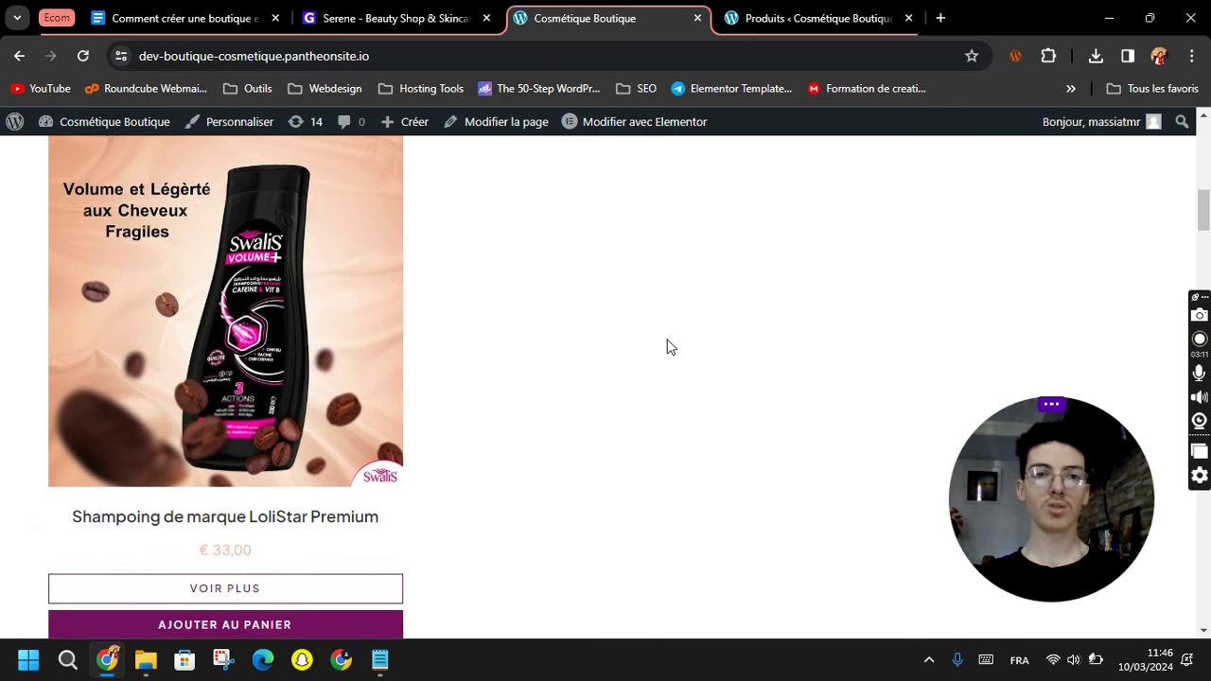
{"action": "scroll", "coordinate": [637, 342], "scroll_direction": "down", "scroll_amount": 6}
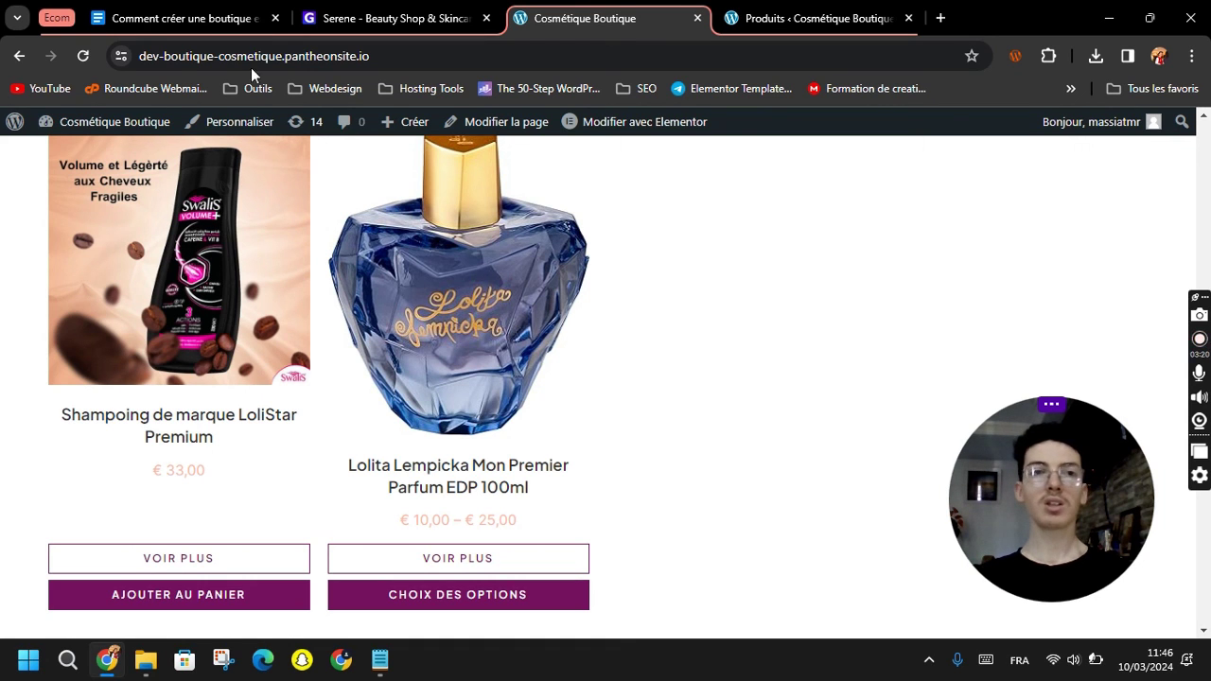
Mark the 'Créer les Pages + La boutique' and 'Filtre de Catégories' steps in the course outline.
{"action": "left_click", "coordinate": [174, 18]}
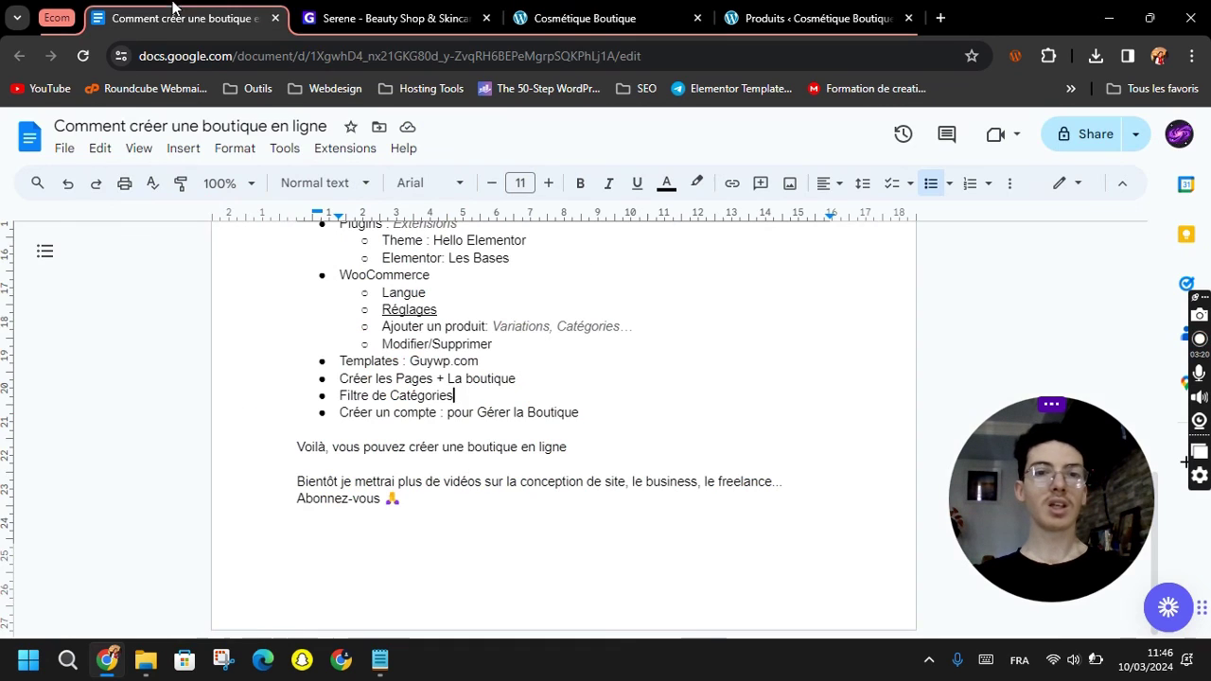
{"action": "left_click_drag", "start_coordinate": [478, 379], "coordinate": [516, 380]}
{"action": "left_click", "coordinate": [455, 395]}
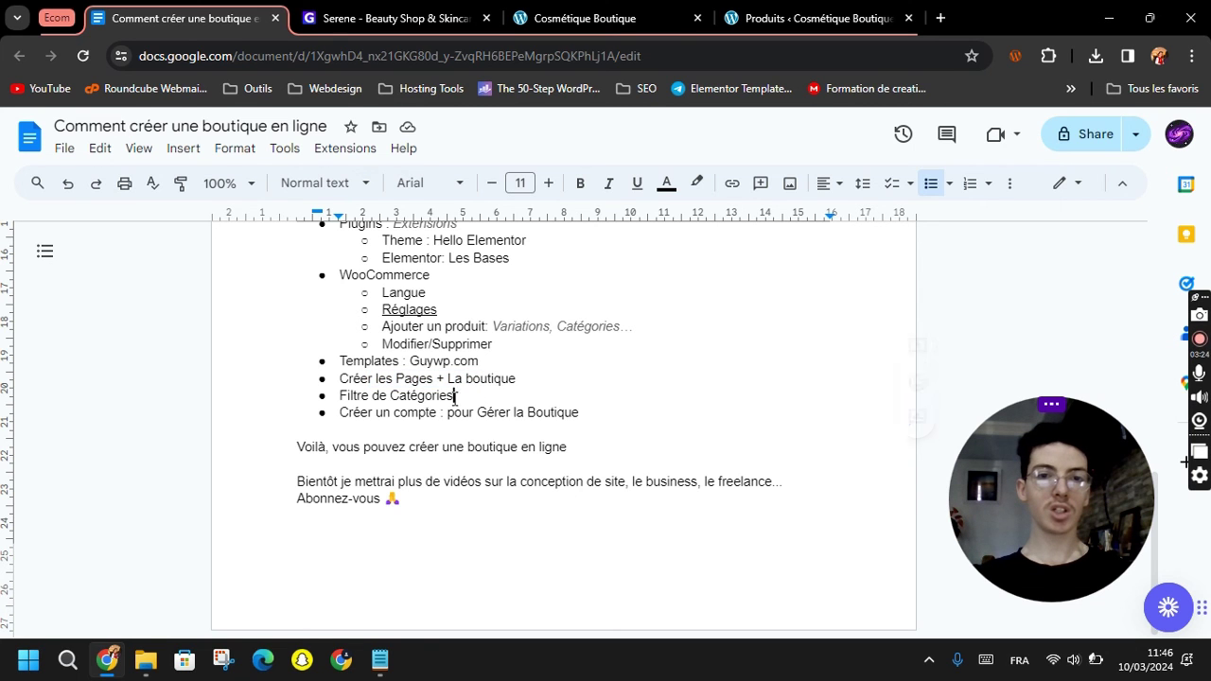
{"action": "left_click_drag", "start_coordinate": [344, 399], "coordinate": [468, 398]}
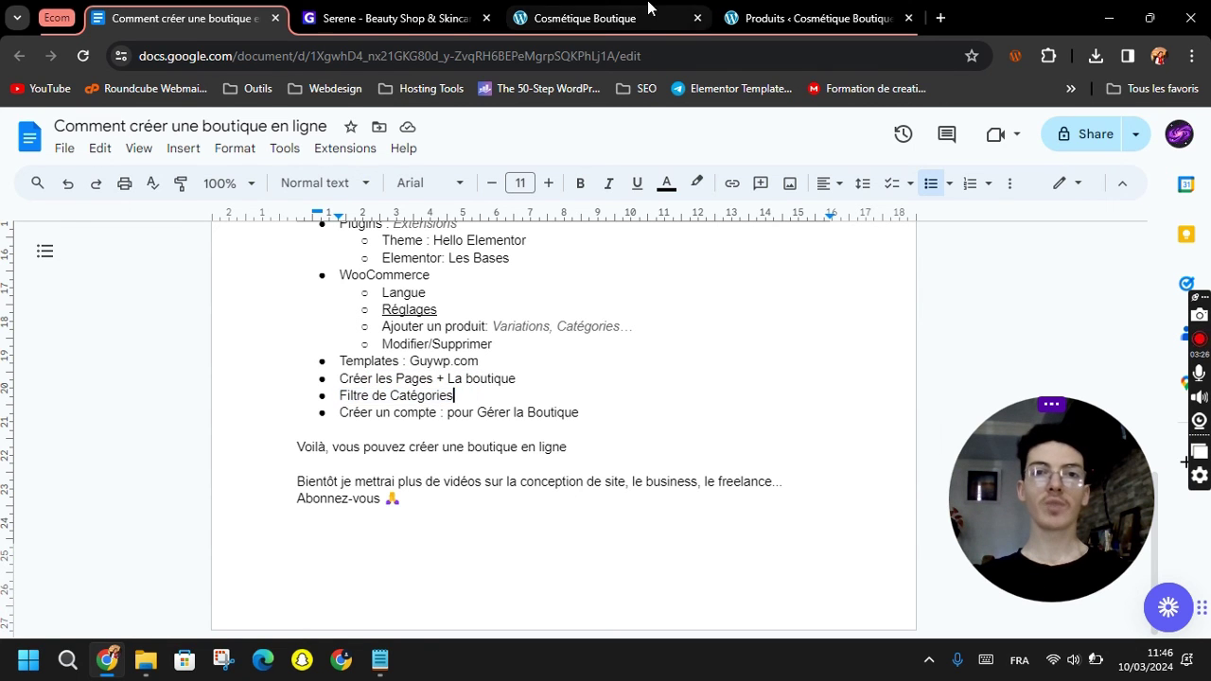
Open the live Boutique shop page to view the perfume and shampoo products.
{"action": "left_click", "coordinate": [585, 18]}
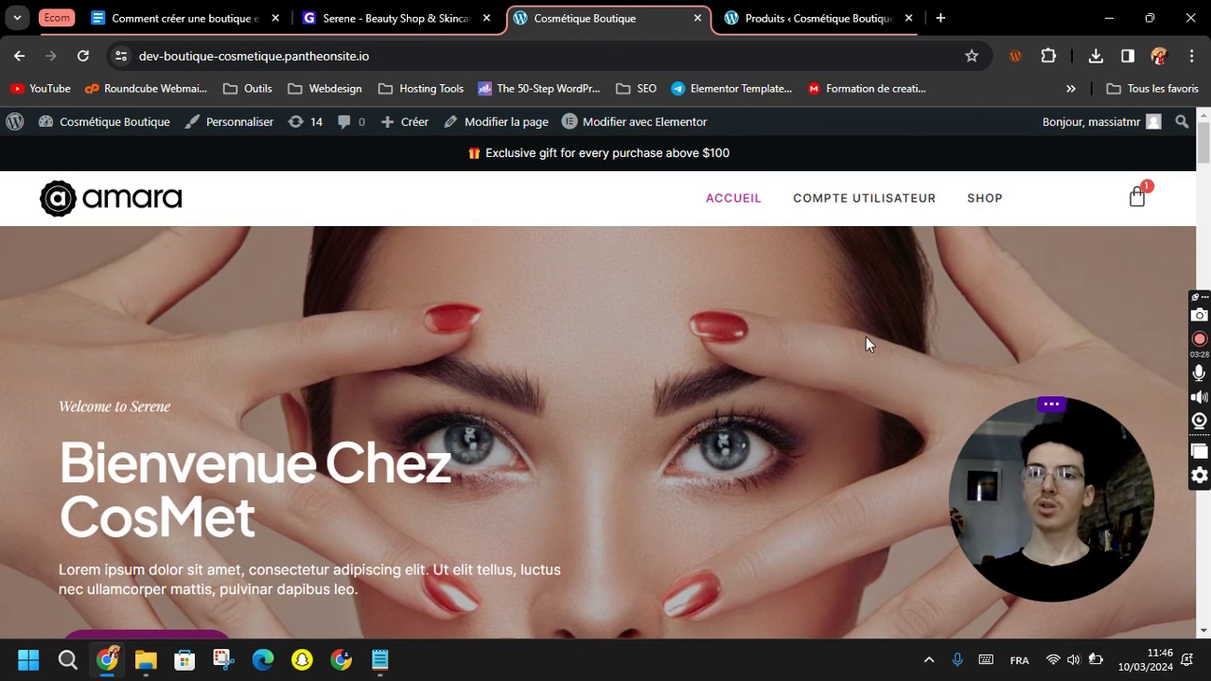
{"action": "left_click", "coordinate": [985, 204]}
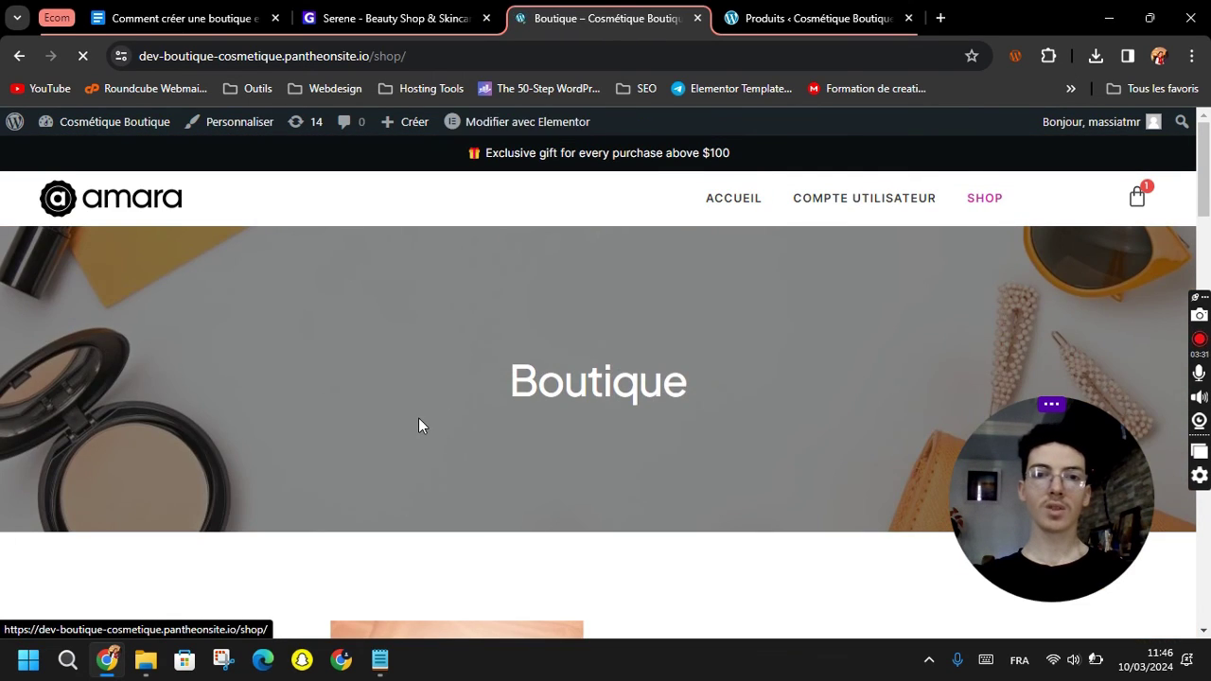
{"action": "scroll", "coordinate": [530, 354], "scroll_direction": "down", "scroll_amount": 5}
{"action": "scroll", "coordinate": [537, 350], "scroll_direction": "down", "scroll_amount": 1}
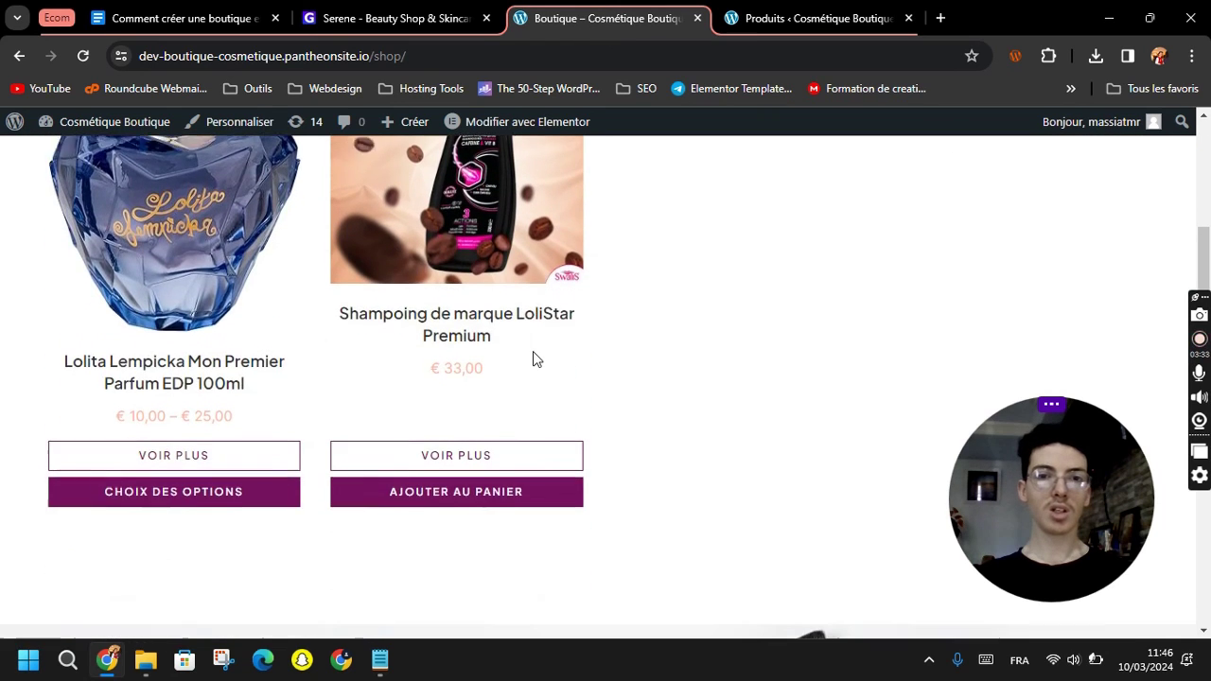
{"action": "scroll", "coordinate": [428, 357], "scroll_direction": "up", "scroll_amount": 4}
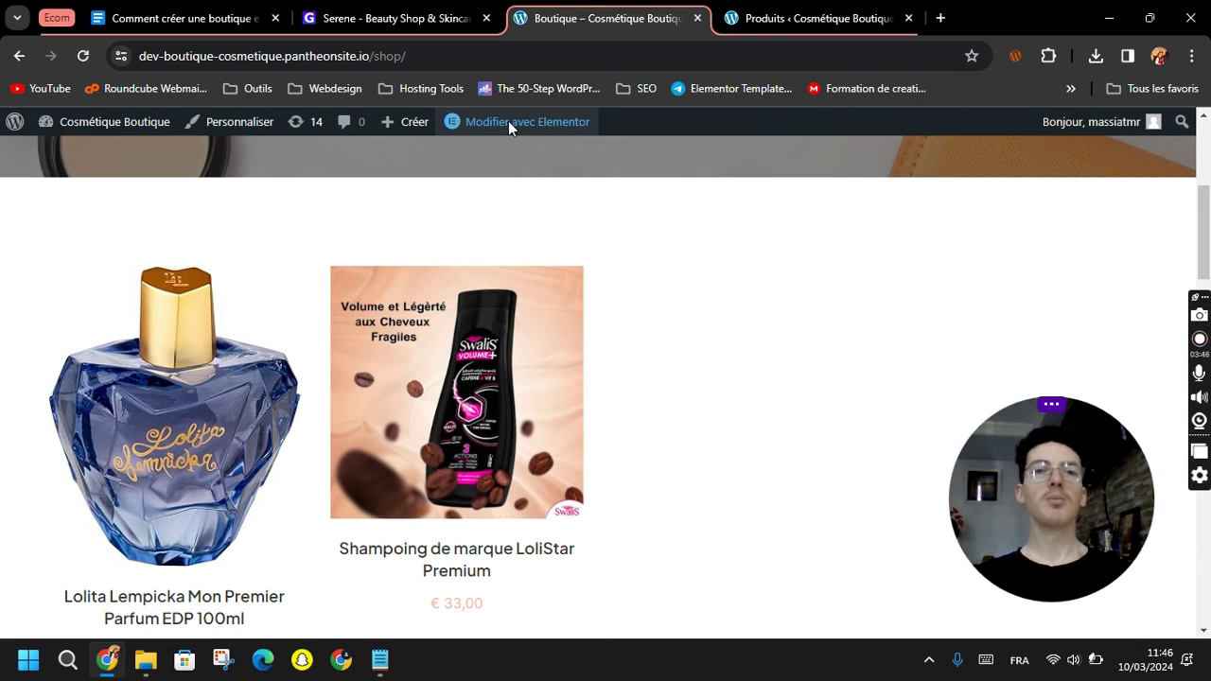
{"action": "mouse_move", "coordinate": [508, 121]}
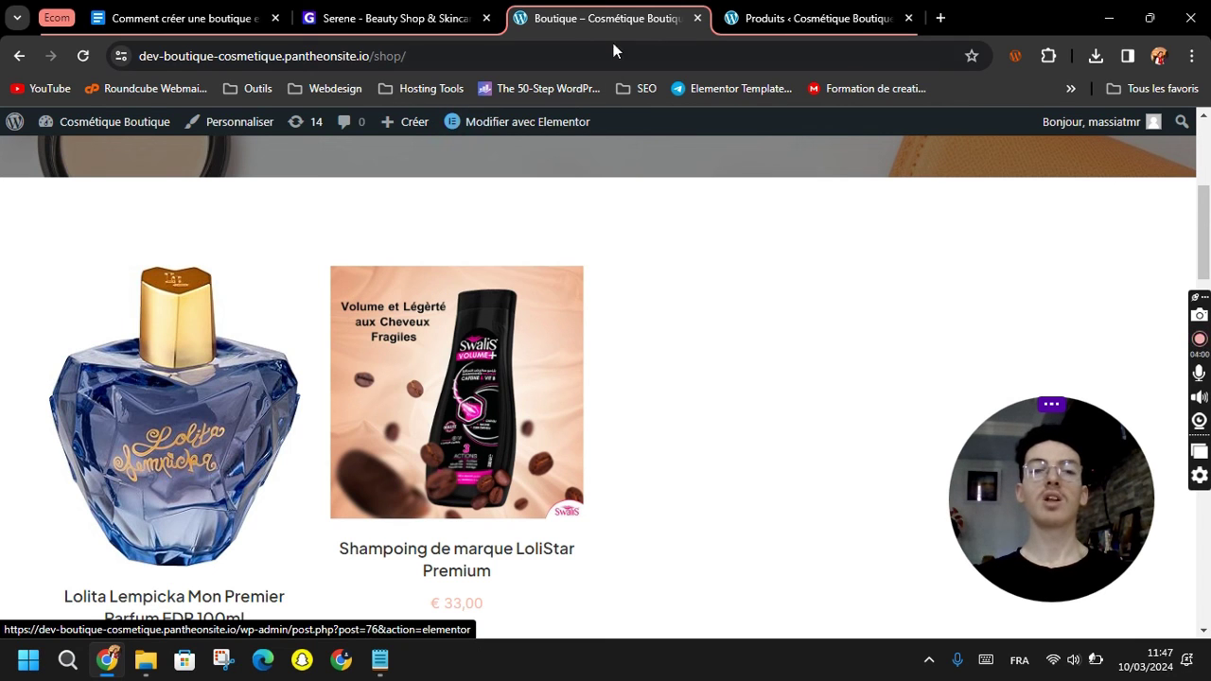
Go to Elementor's Réglages and open the Fonctionnalités (experiments and features) settings.
{"action": "left_click", "coordinate": [758, 19]}
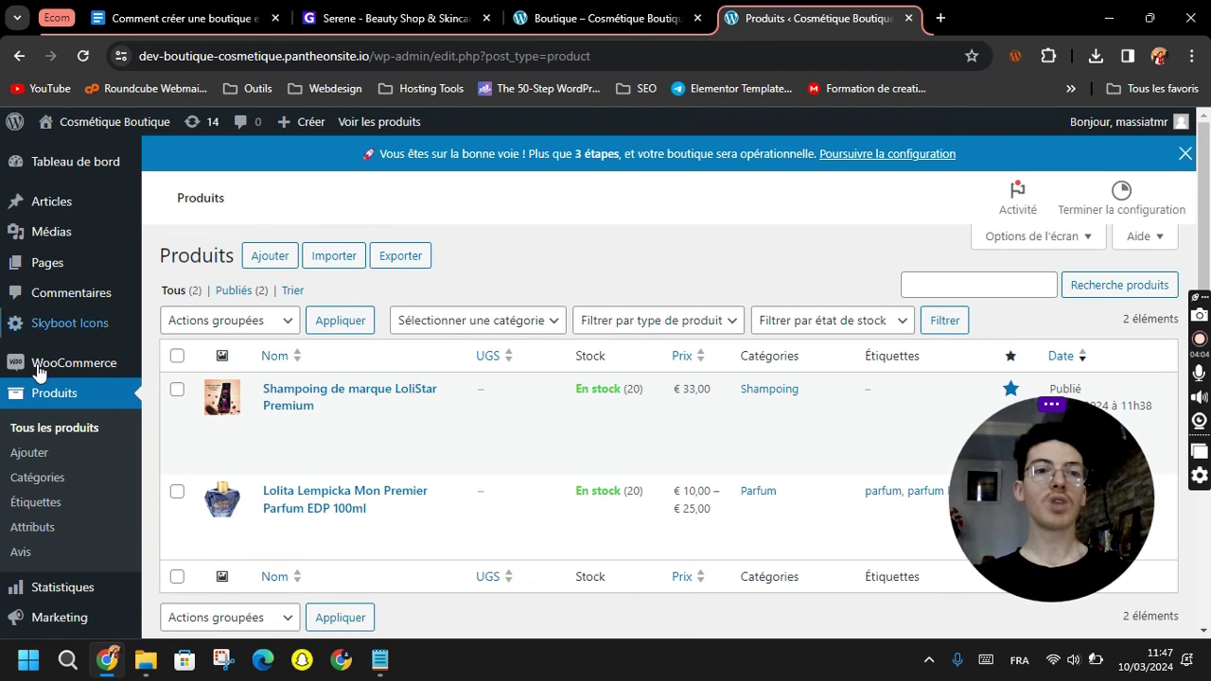
{"action": "scroll", "coordinate": [62, 499], "scroll_direction": "down", "scroll_amount": 1}
{"action": "mouse_move", "coordinate": [66, 532]}
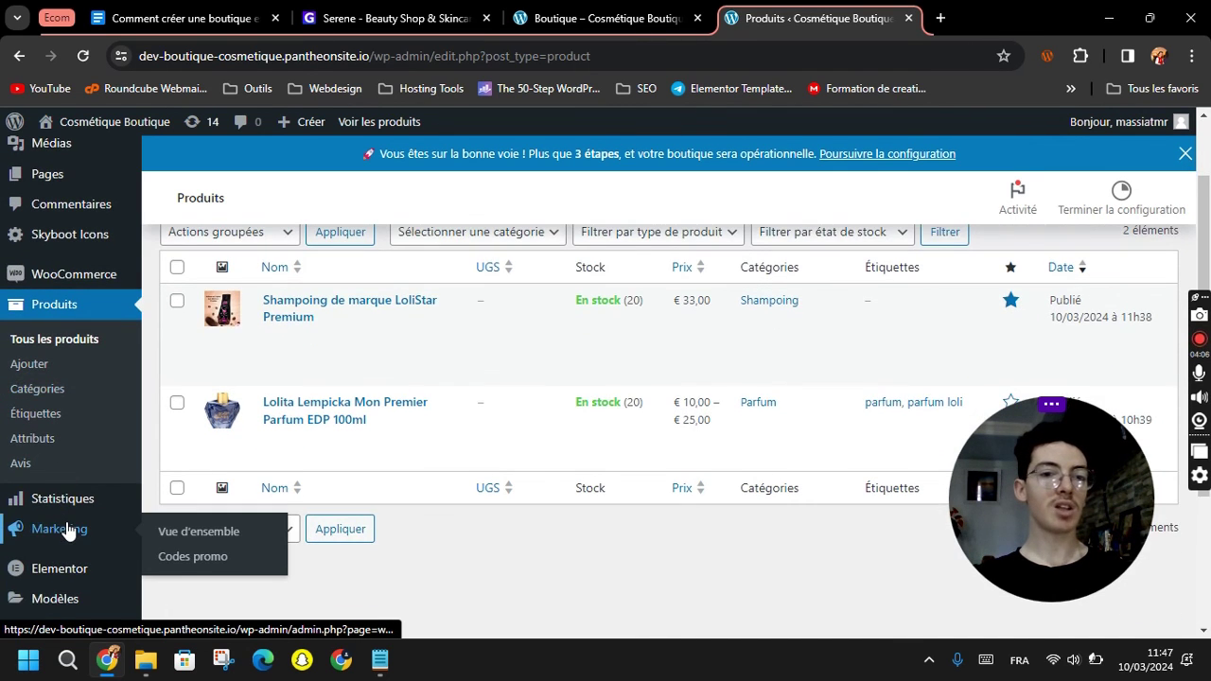
{"action": "scroll", "coordinate": [66, 531], "scroll_direction": "down", "scroll_amount": 2}
{"action": "mouse_move", "coordinate": [54, 390]}
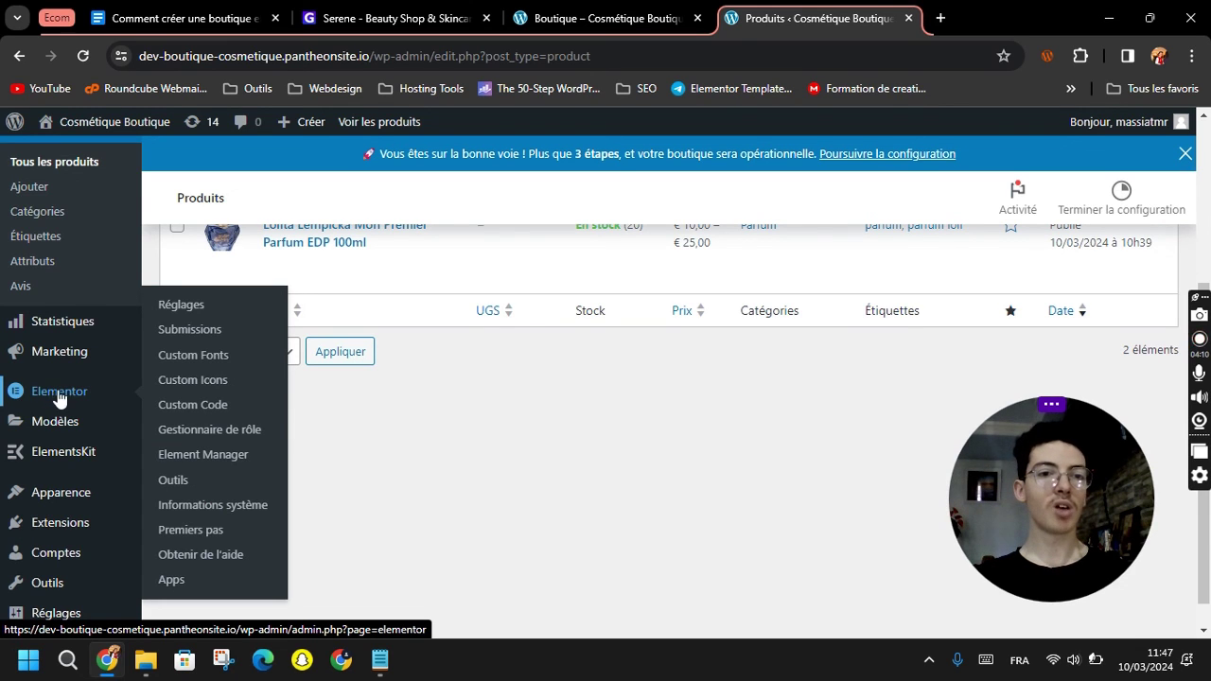
{"action": "left_click", "coordinate": [177, 310]}
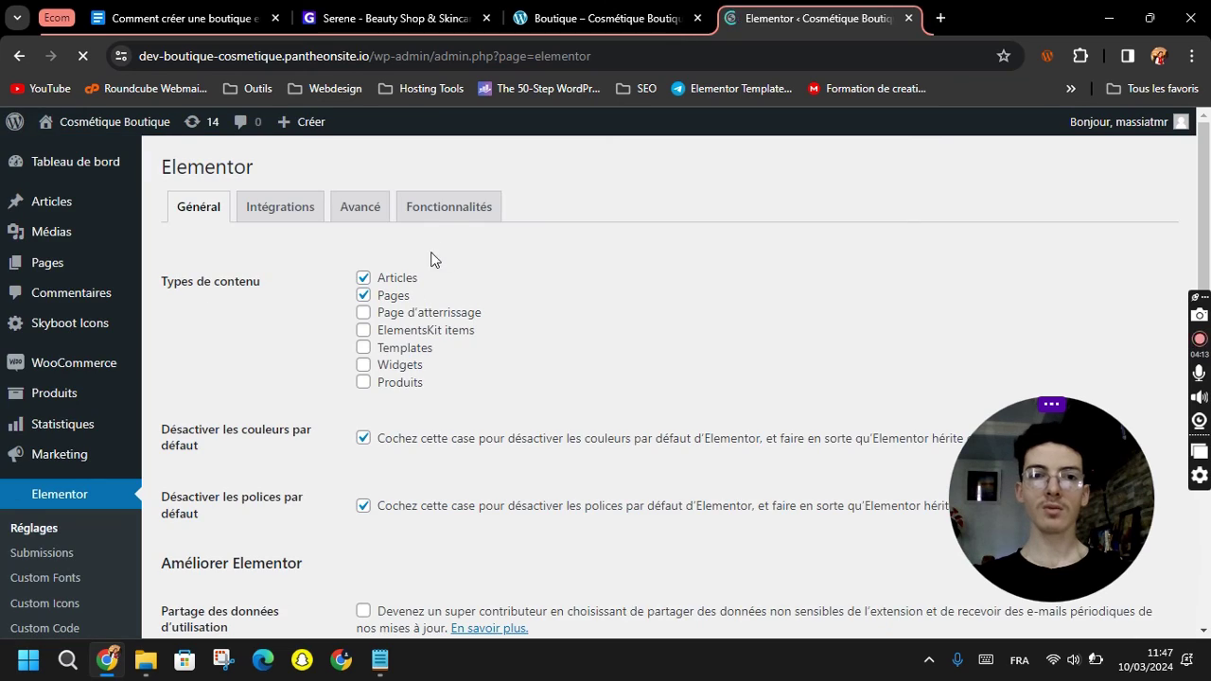
{"action": "left_click", "coordinate": [446, 218]}
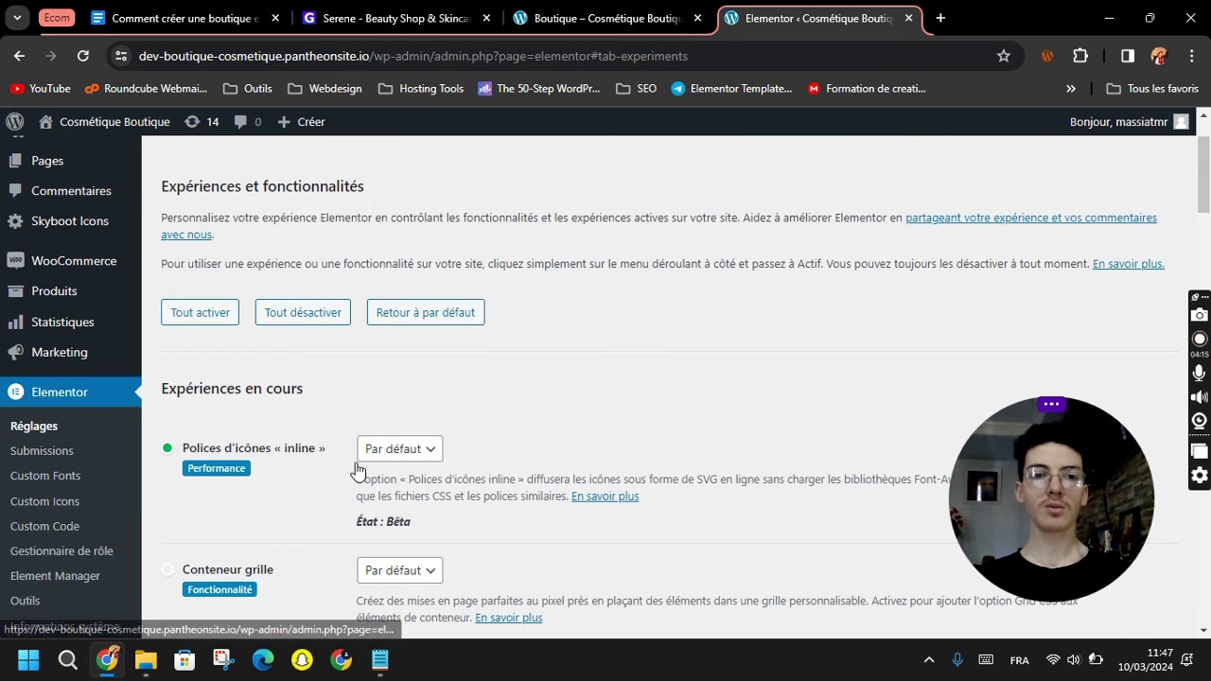
Scroll through the features list to find the Taxonomy Filter experiment.
{"action": "scroll", "coordinate": [356, 470], "scroll_direction": "down", "scroll_amount": 10}
{"action": "scroll", "coordinate": [309, 489], "scroll_direction": "down", "scroll_amount": 8}
{"action": "scroll", "coordinate": [312, 490], "scroll_direction": "down", "scroll_amount": 8}
{"action": "scroll", "coordinate": [309, 490], "scroll_direction": "down", "scroll_amount": 4}
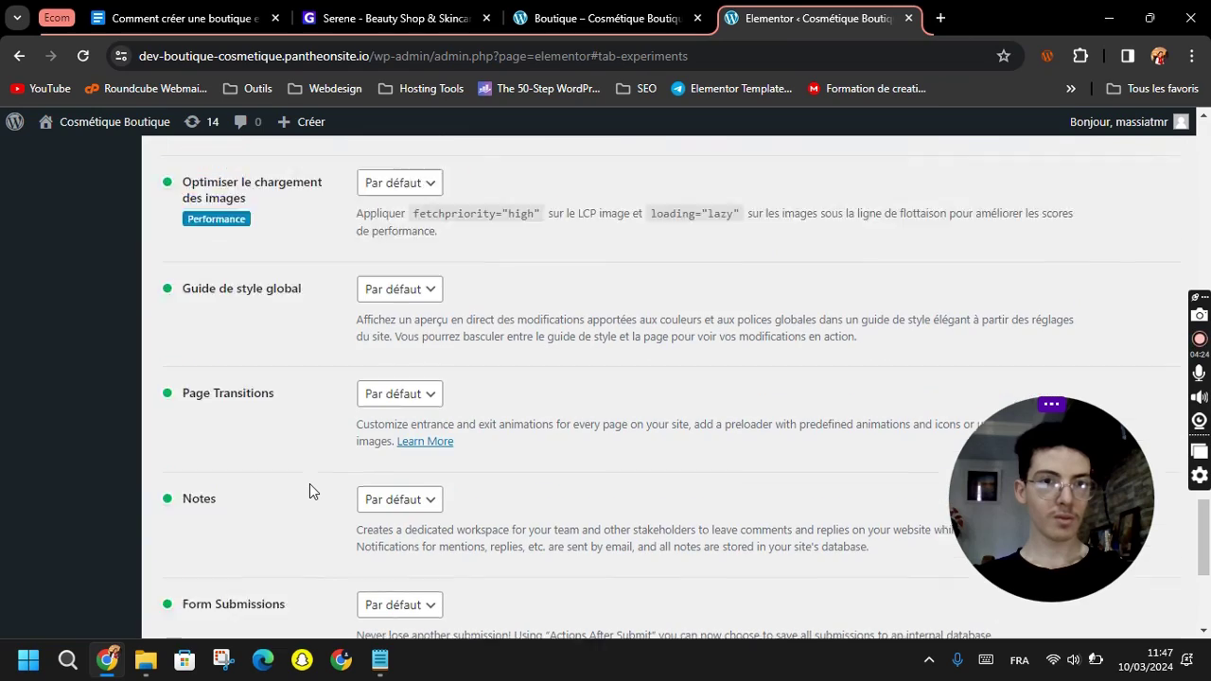
{"action": "scroll", "coordinate": [310, 490], "scroll_direction": "down", "scroll_amount": 4}
{"action": "scroll", "coordinate": [310, 488], "scroll_direction": "up", "scroll_amount": 4}
{"action": "scroll", "coordinate": [278, 460], "scroll_direction": "up", "scroll_amount": 5}
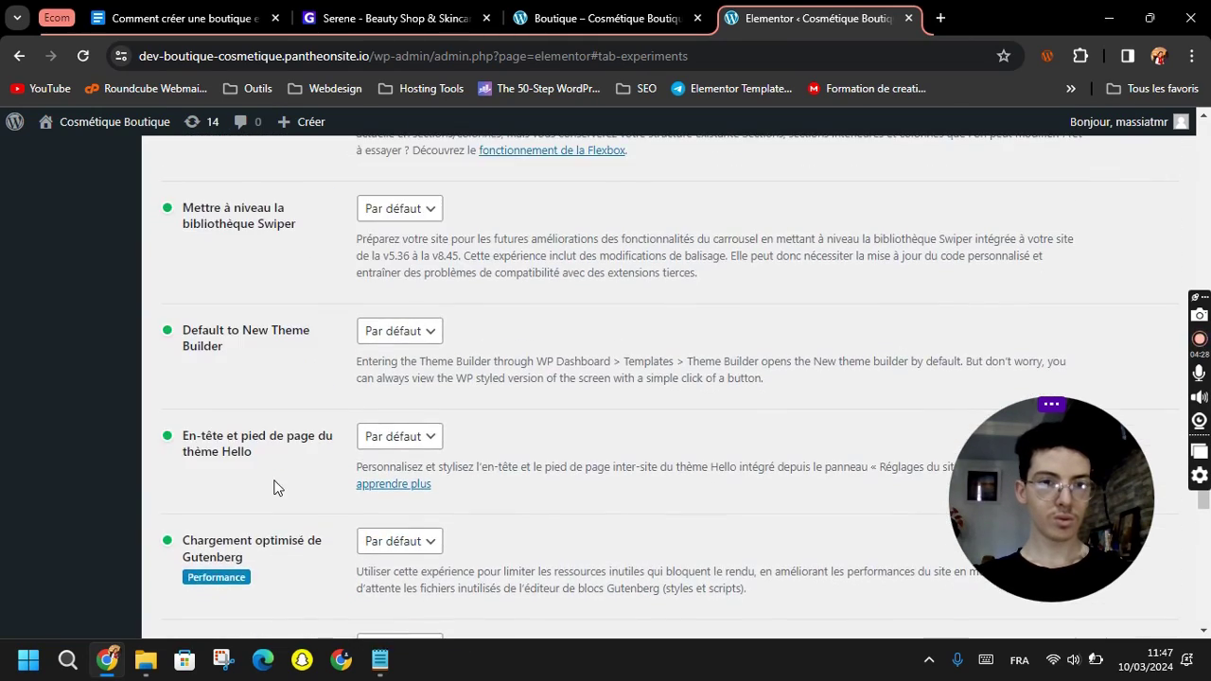
{"action": "scroll", "coordinate": [274, 487], "scroll_direction": "up", "scroll_amount": 5}
{"action": "scroll", "coordinate": [274, 471], "scroll_direction": "up", "scroll_amount": 5}
{"action": "scroll", "coordinate": [274, 470], "scroll_direction": "up", "scroll_amount": 3}
{"action": "scroll", "coordinate": [275, 487], "scroll_direction": "down", "scroll_amount": 3}
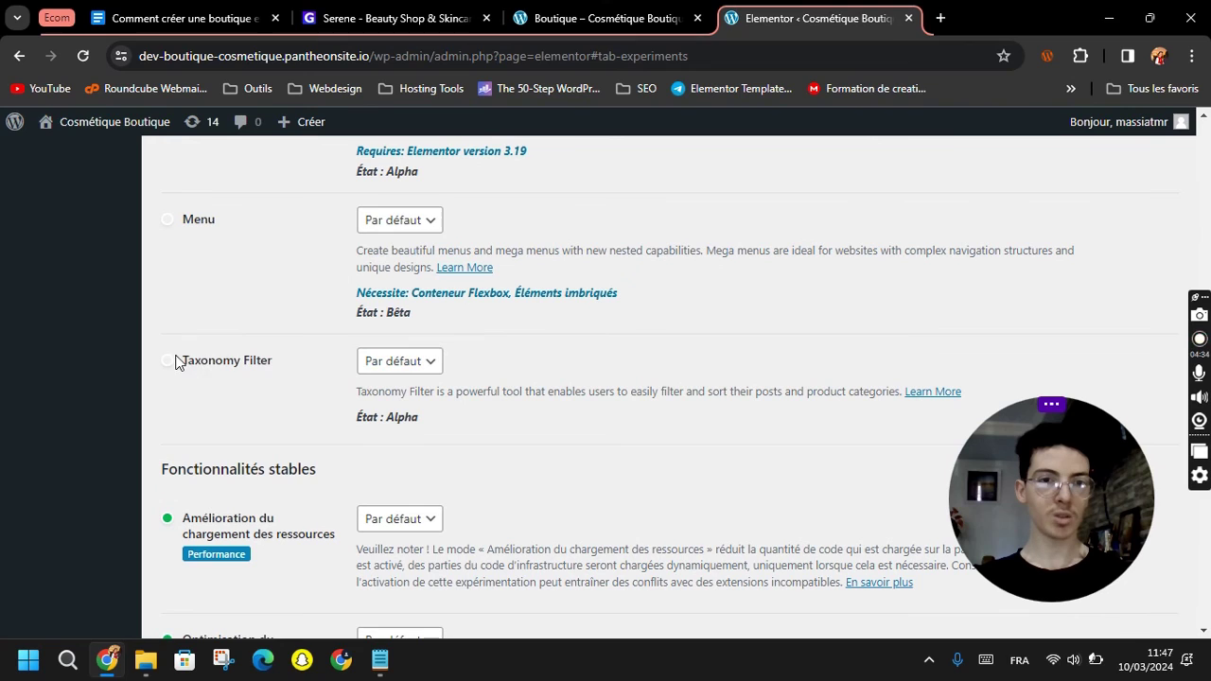
{"action": "left_click_drag", "start_coordinate": [176, 361], "coordinate": [269, 368]}
{"action": "left_click", "coordinate": [252, 369]}
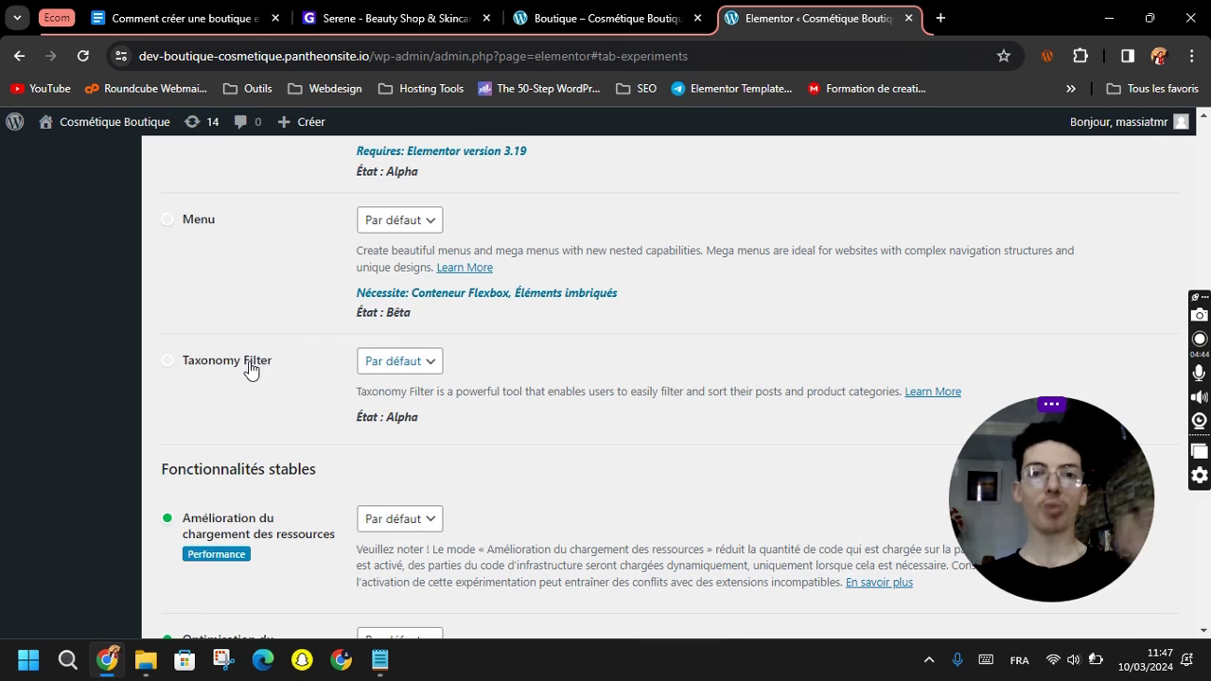
Set the Taxonomy Filter experiment to Actif and save with Enregistrer les modifications.
{"action": "left_click", "coordinate": [389, 362]}
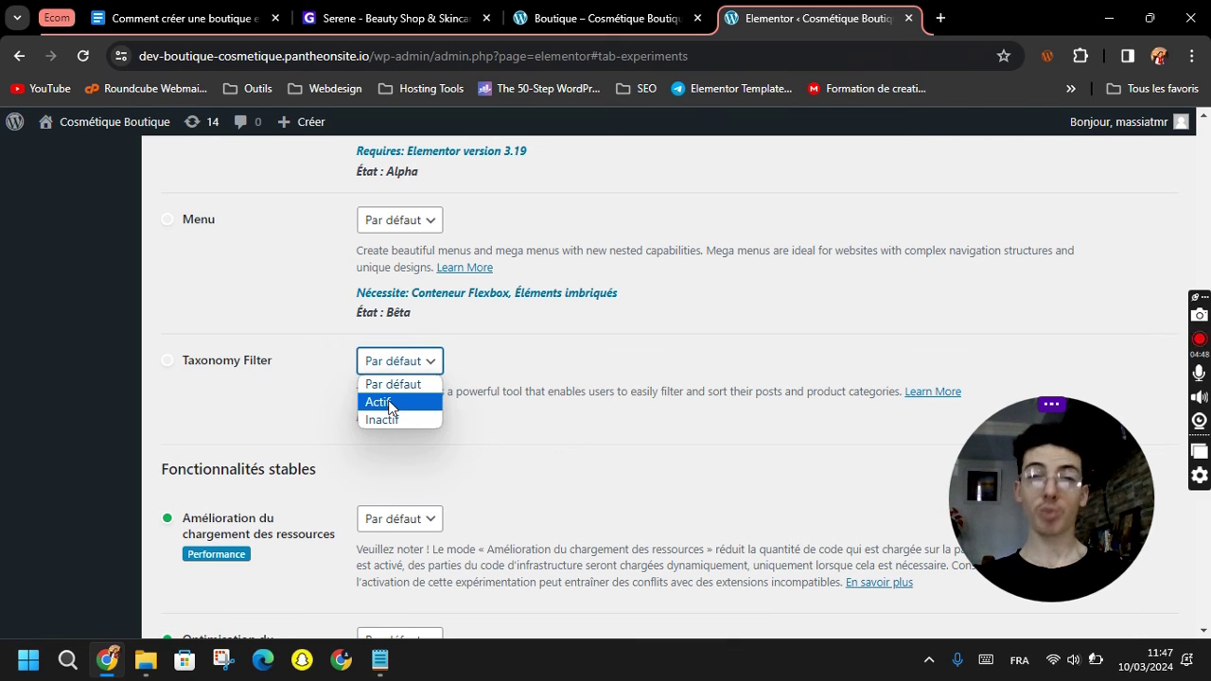
{"action": "left_click", "coordinate": [390, 403]}
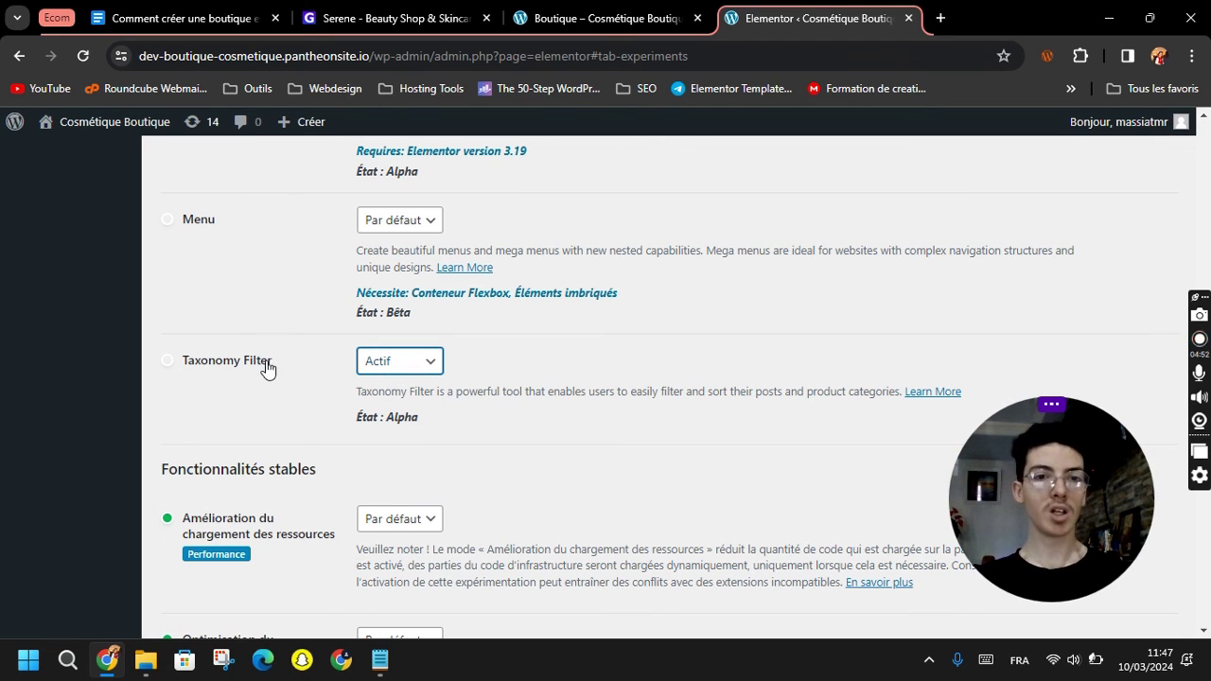
{"action": "left_click", "coordinate": [371, 369]}
{"action": "left_click", "coordinate": [381, 402]}
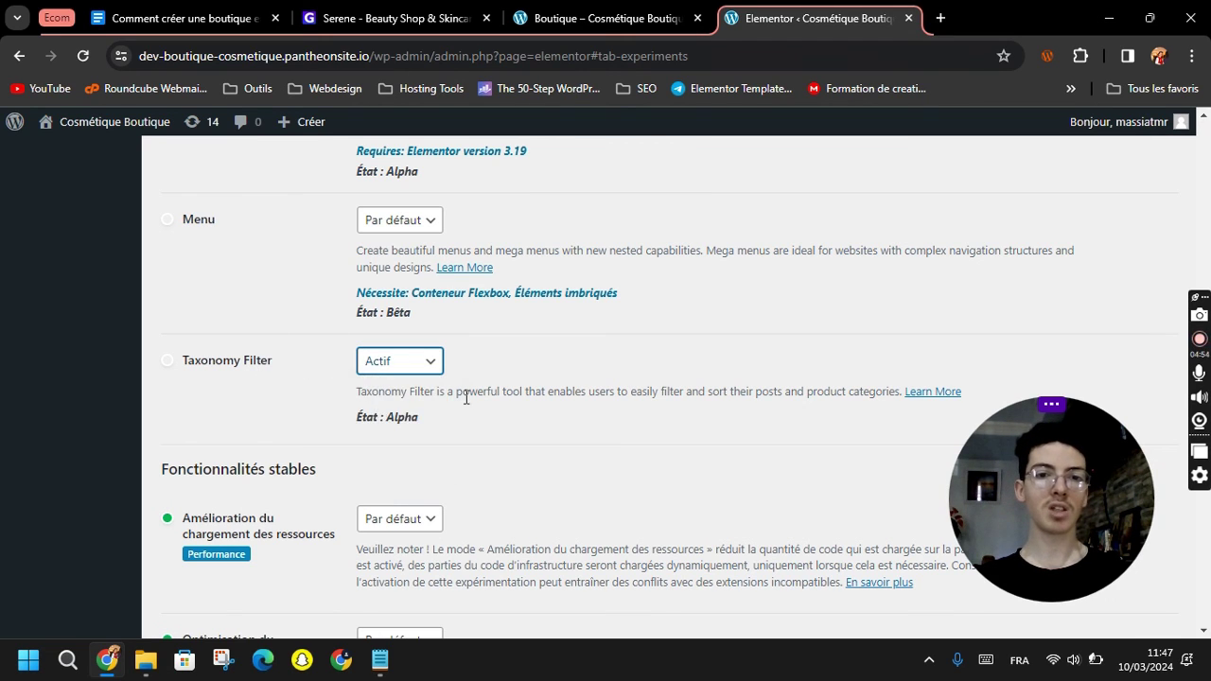
{"action": "scroll", "coordinate": [406, 458], "scroll_direction": "down", "scroll_amount": 10}
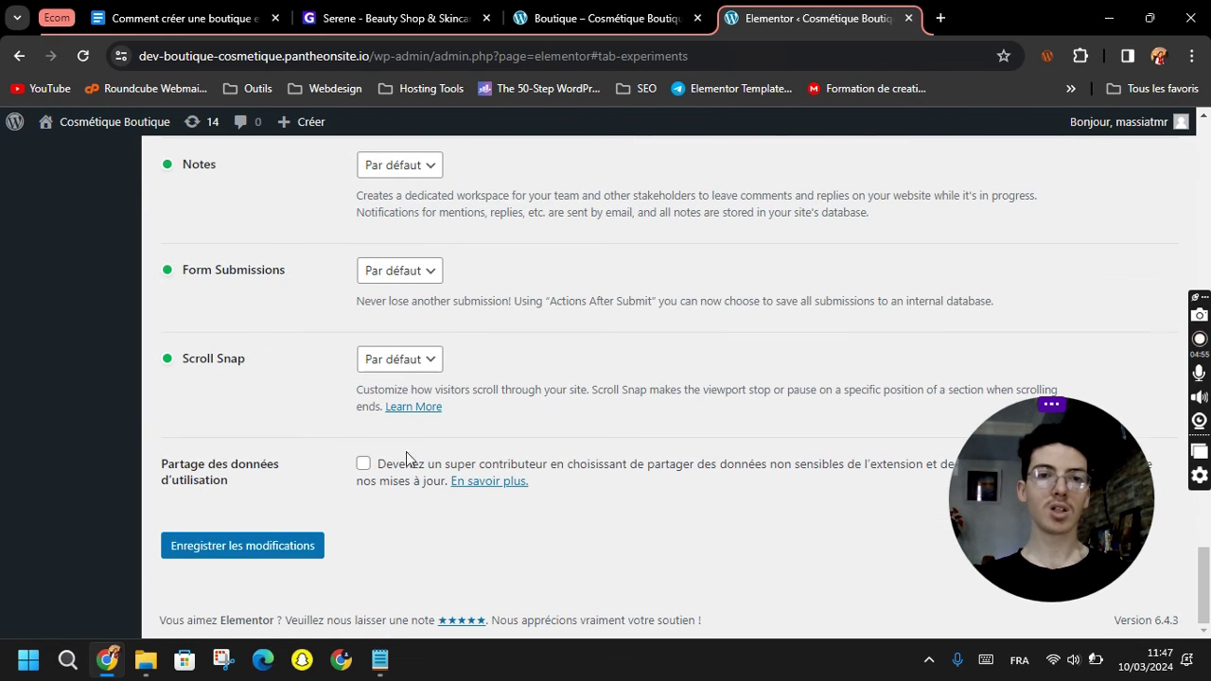
{"action": "left_click", "coordinate": [271, 545]}
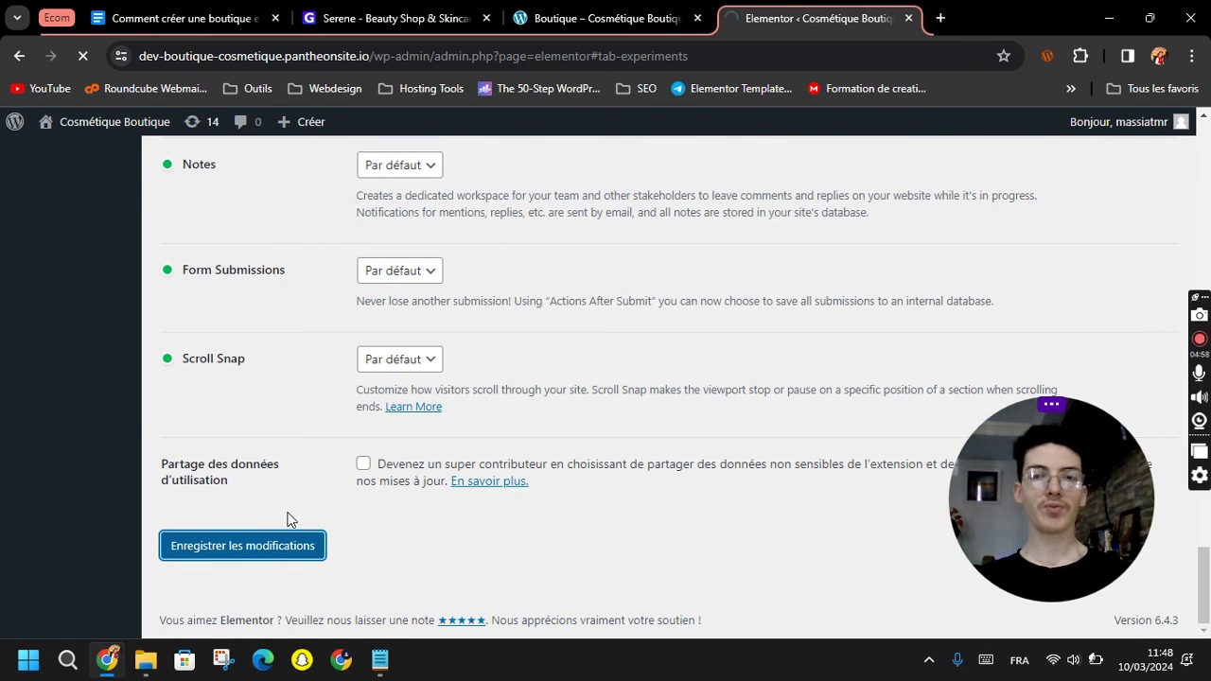
Open the Boutique Elementor Products template in the editor and scroll to the shampoo and perfume cards.
{"action": "left_click", "coordinate": [591, 15]}
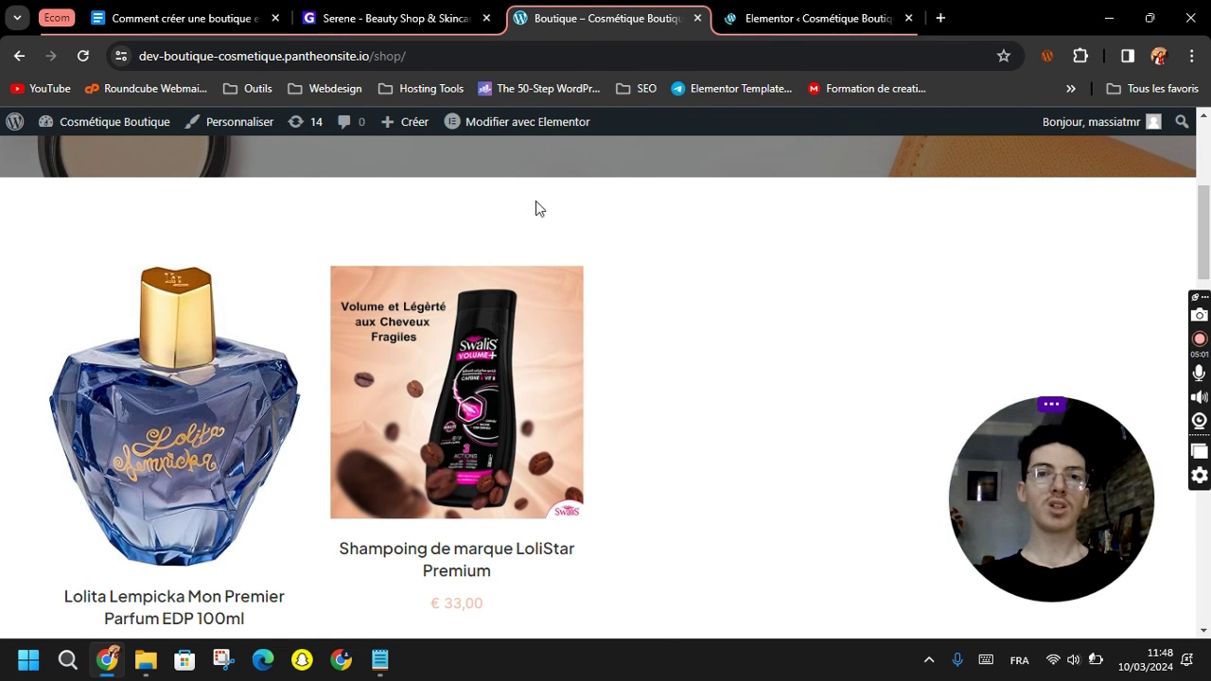
{"action": "mouse_move", "coordinate": [493, 121]}
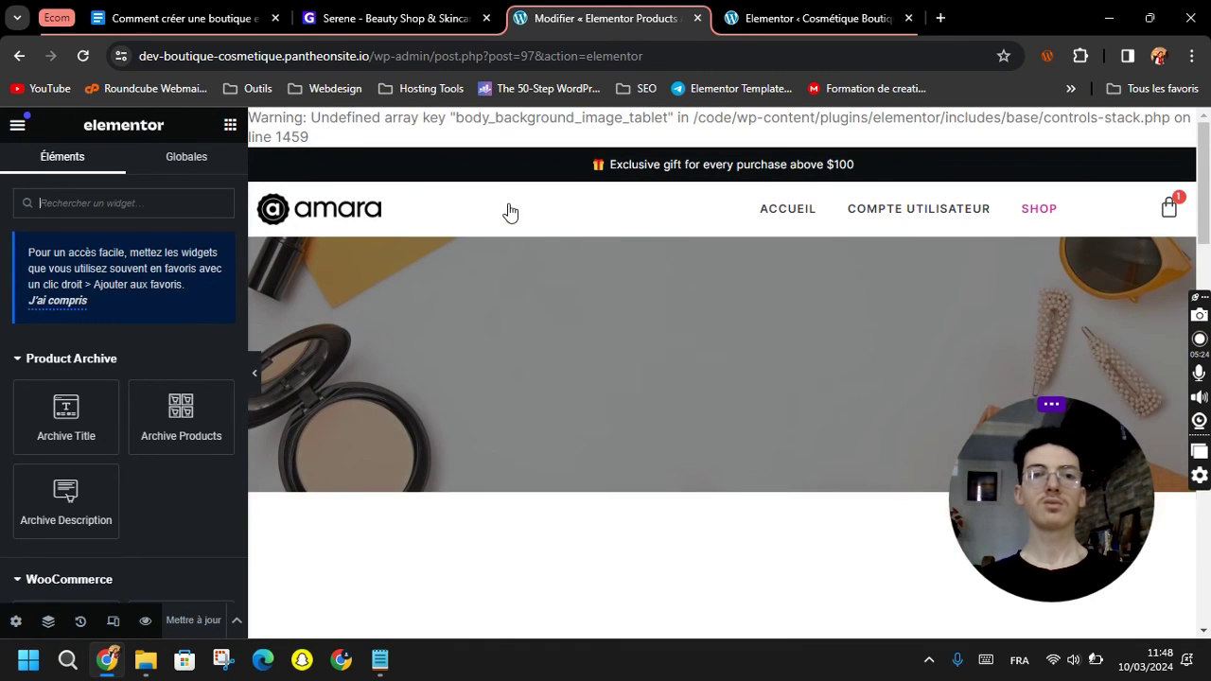
{"action": "scroll", "coordinate": [586, 331], "scroll_direction": "down", "scroll_amount": 2}
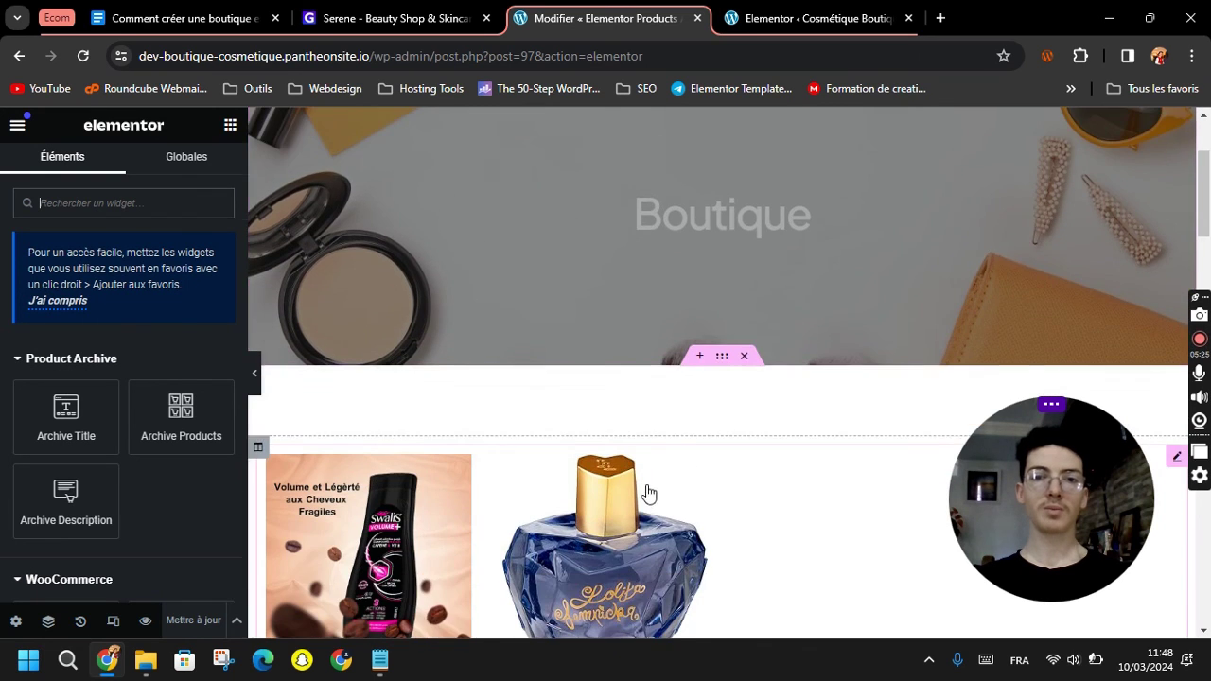
{"action": "scroll", "coordinate": [728, 297], "scroll_direction": "down", "scroll_amount": 2}
{"action": "scroll", "coordinate": [722, 274], "scroll_direction": "up", "scroll_amount": 4}
{"action": "scroll", "coordinate": [694, 336], "scroll_direction": "down", "scroll_amount": 4}
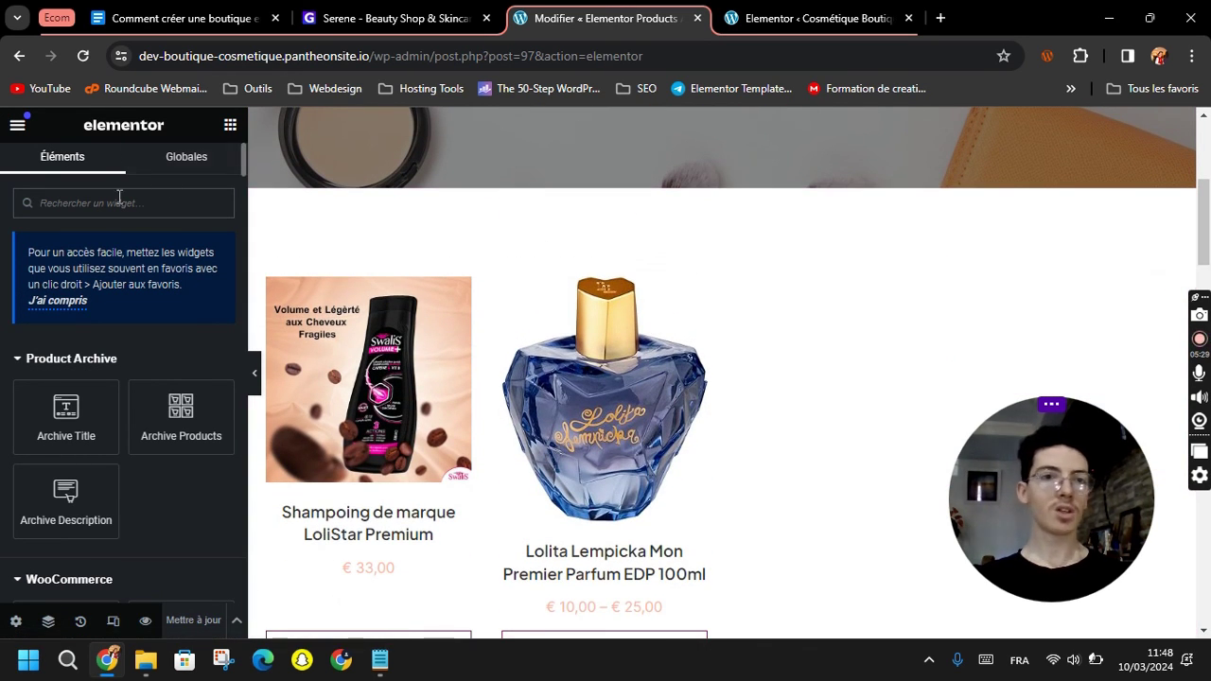
{"action": "left_click", "coordinate": [68, 195]}
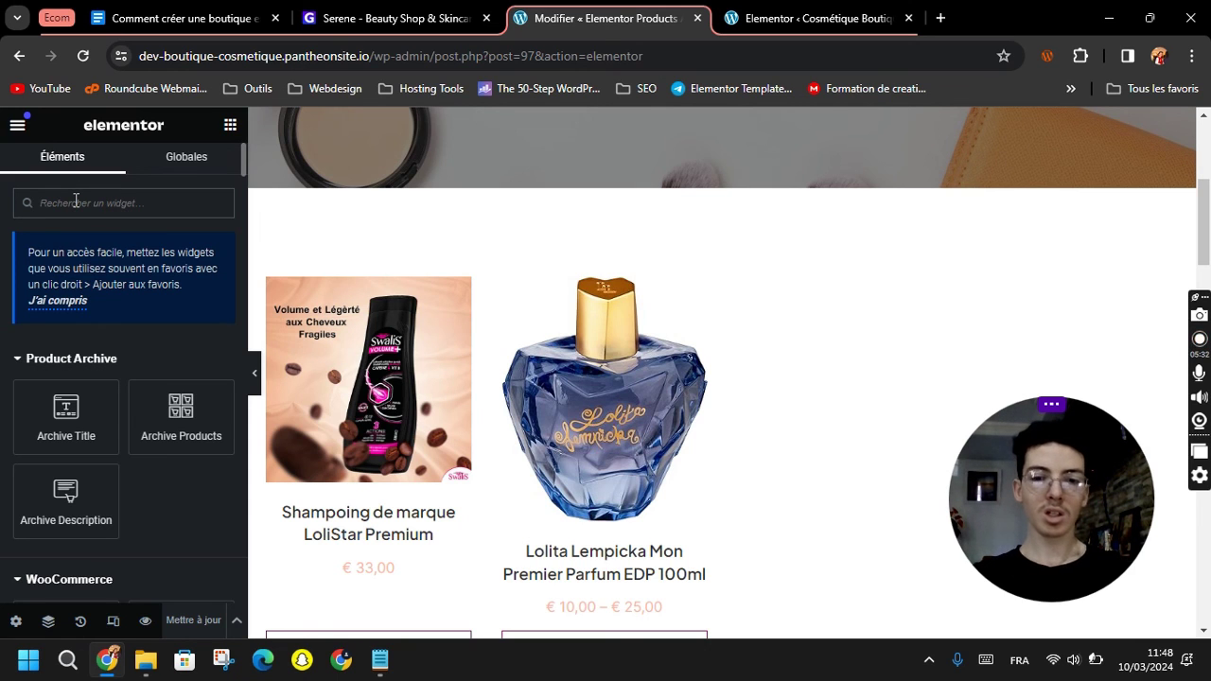
Place a Taxonomy Filter above the grid, linked to Loop Grid 1 and Catégories de produits.
{"action": "type", "text": "filt"}
{"action": "double_click", "coordinate": [69, 202]}
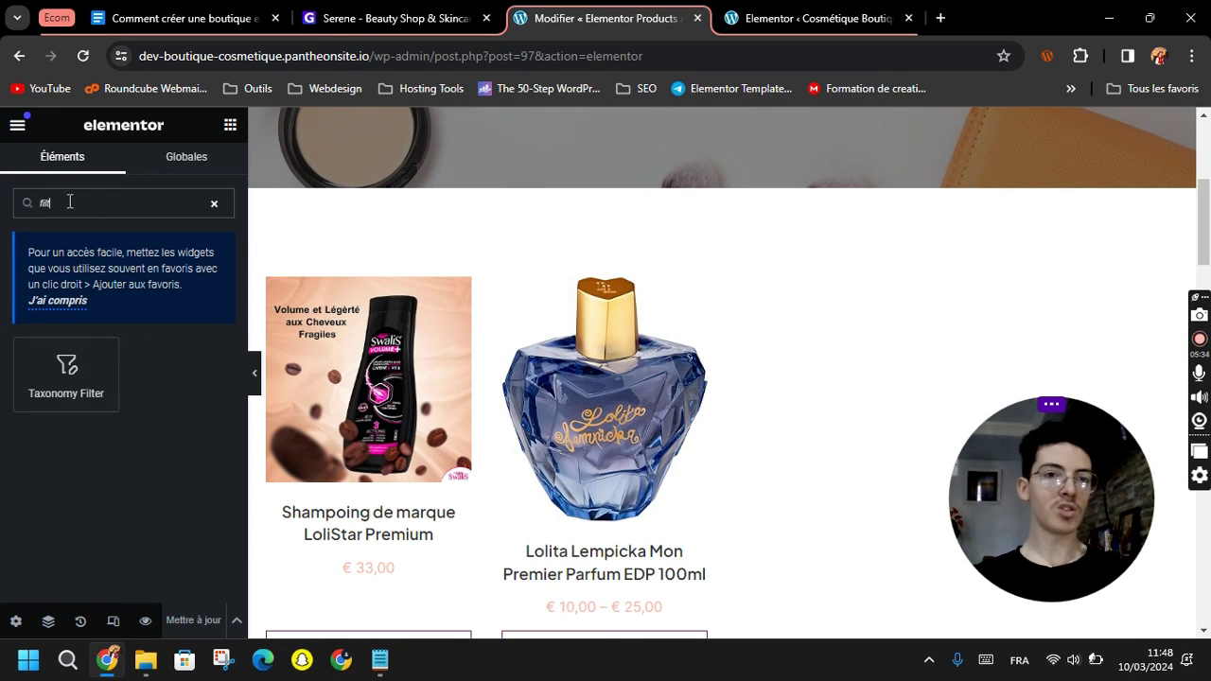
{"action": "left_click_drag", "start_coordinate": [36, 386], "coordinate": [615, 298]}
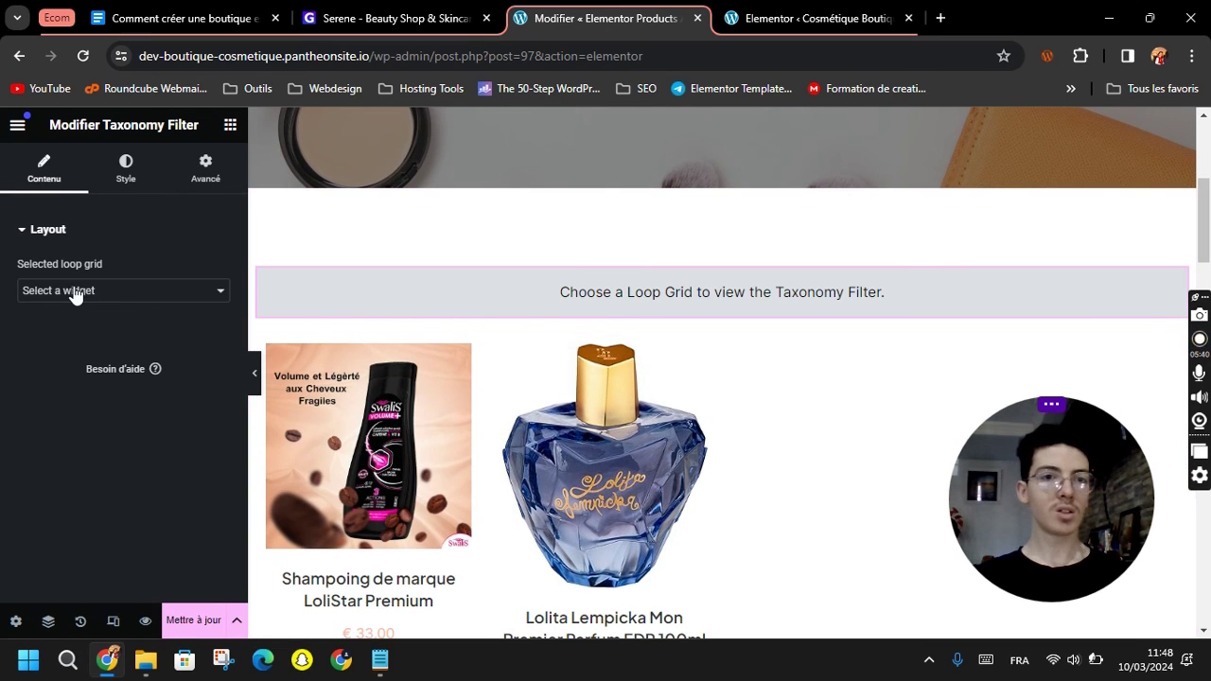
{"action": "left_click", "coordinate": [73, 293]}
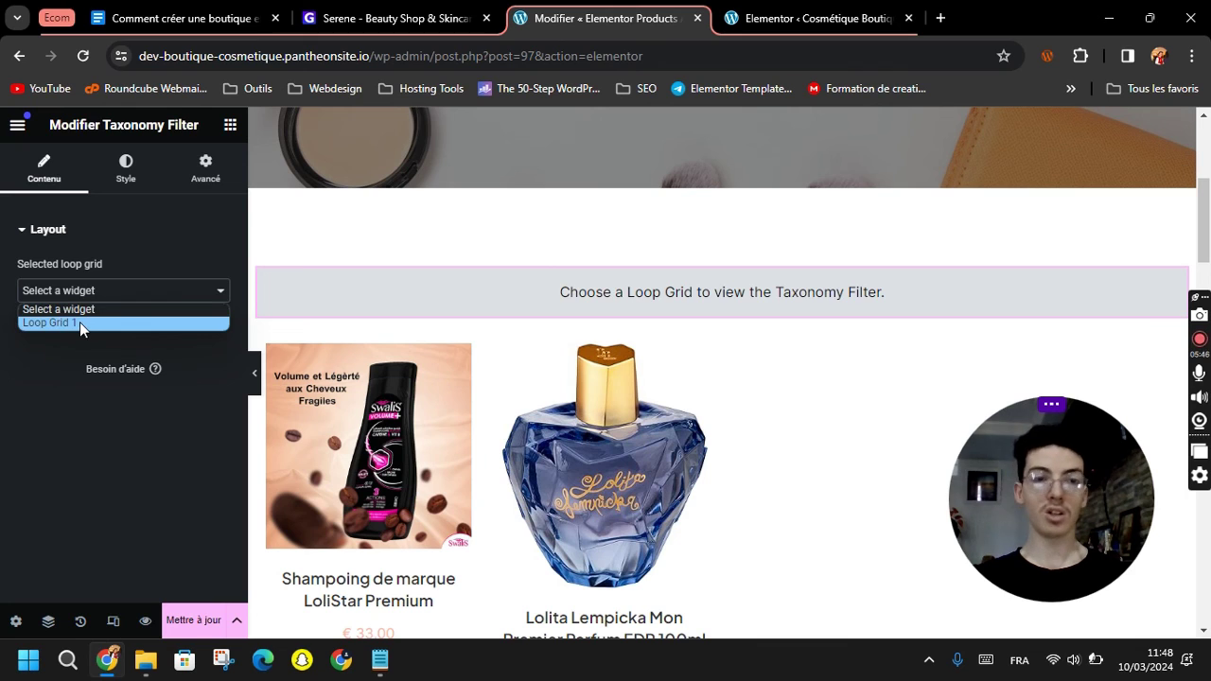
{"action": "left_click", "coordinate": [80, 322]}
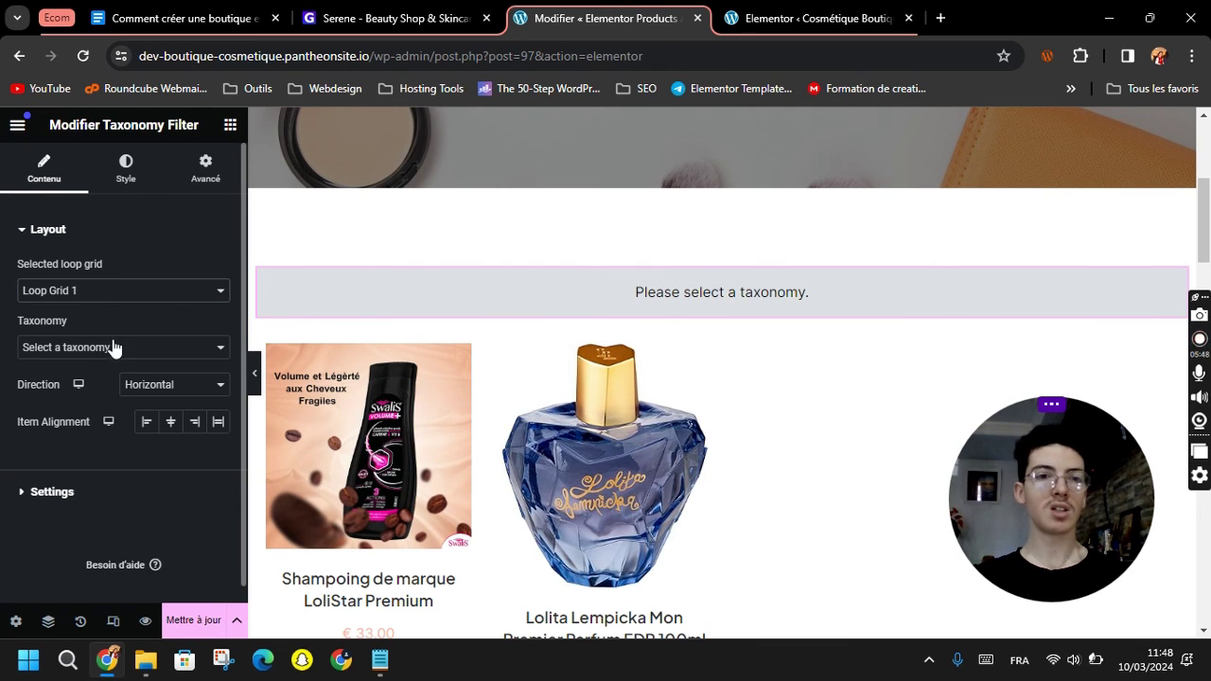
{"action": "left_click", "coordinate": [51, 350]}
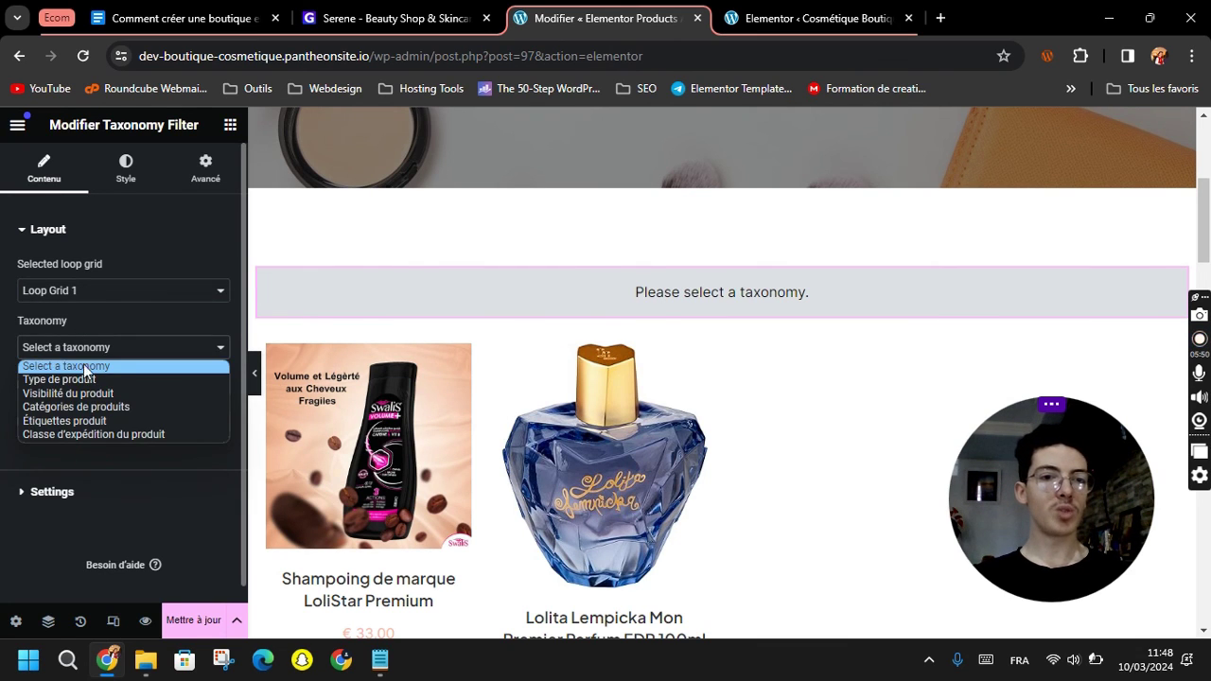
{"action": "left_click", "coordinate": [97, 406]}
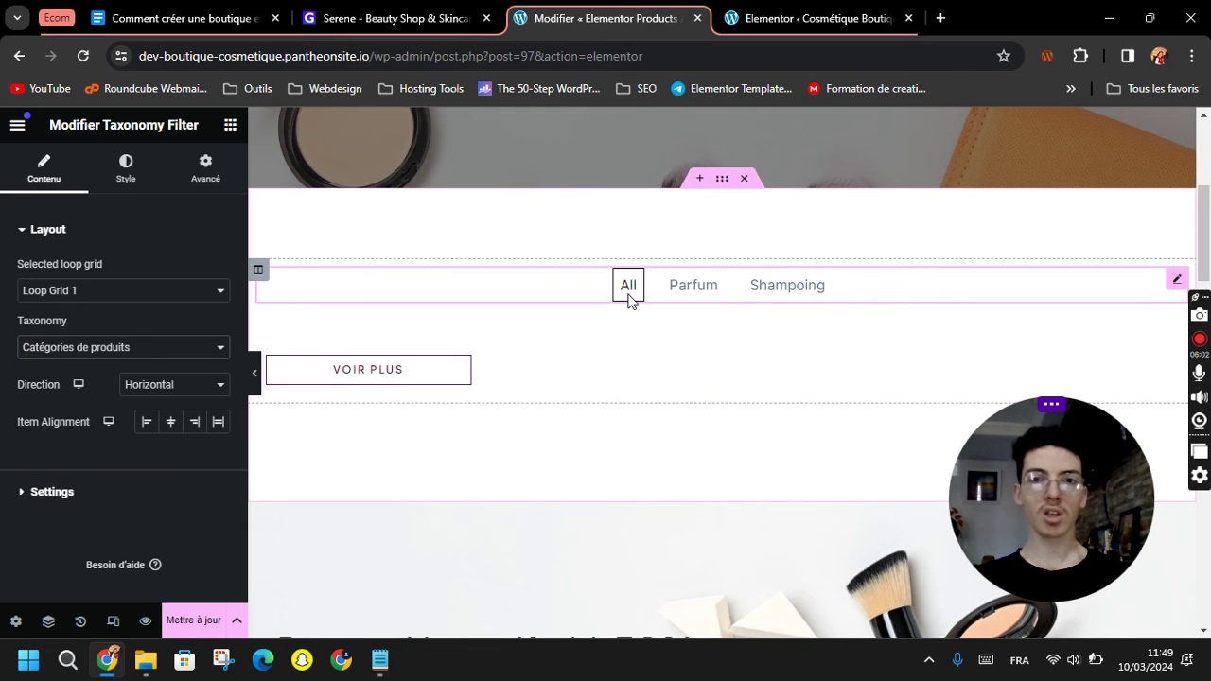
Set the filter's First Item Title to 'Tous'.
{"action": "left_click", "coordinate": [37, 495]}
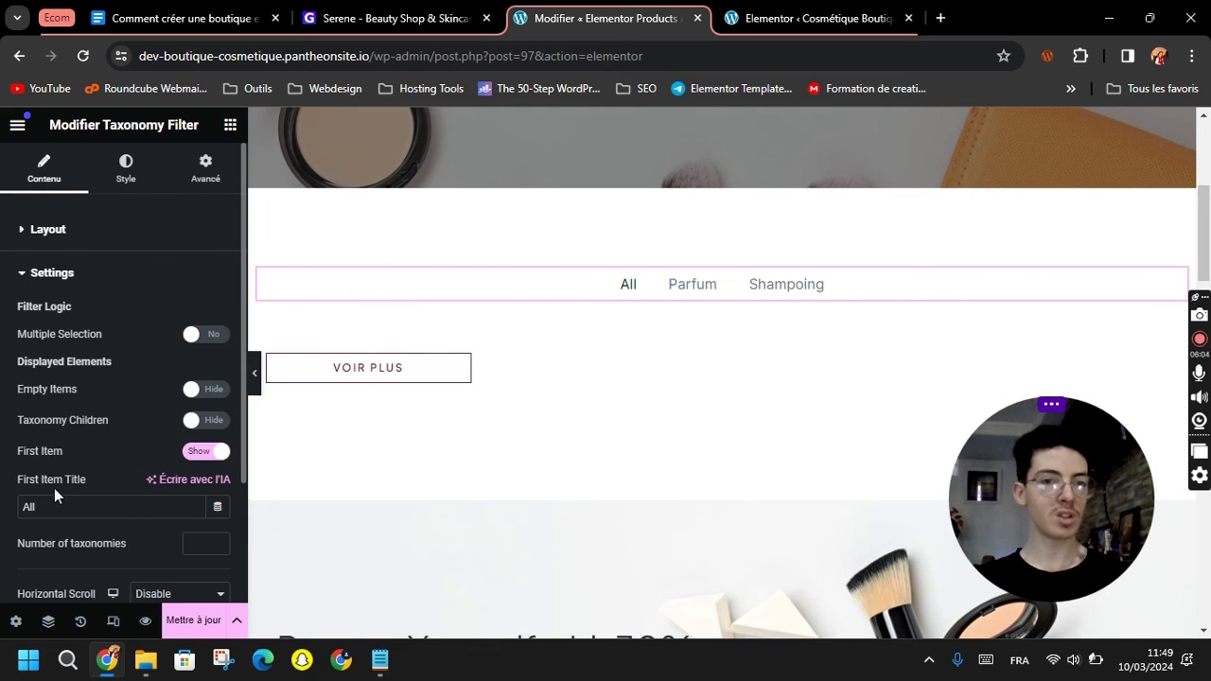
{"action": "scroll", "coordinate": [57, 486], "scroll_direction": "down", "scroll_amount": 3}
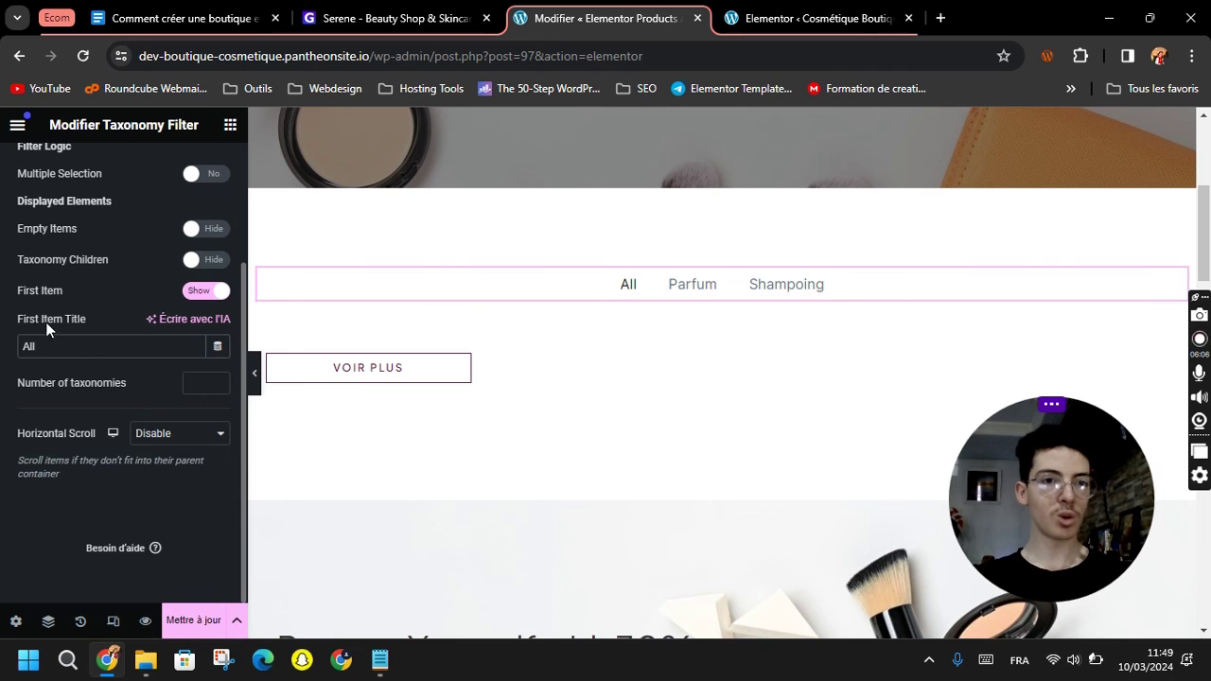
{"action": "type", "text": "Tous"}
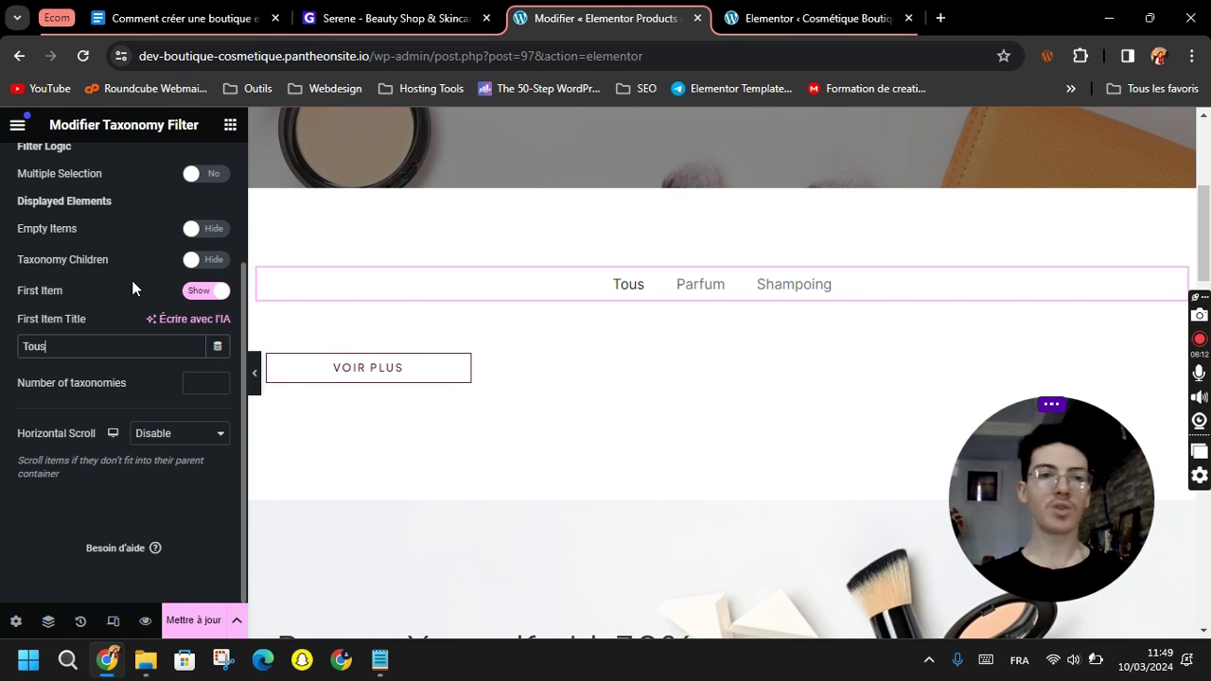
{"action": "scroll", "coordinate": [131, 377], "scroll_direction": "up", "scroll_amount": 2}
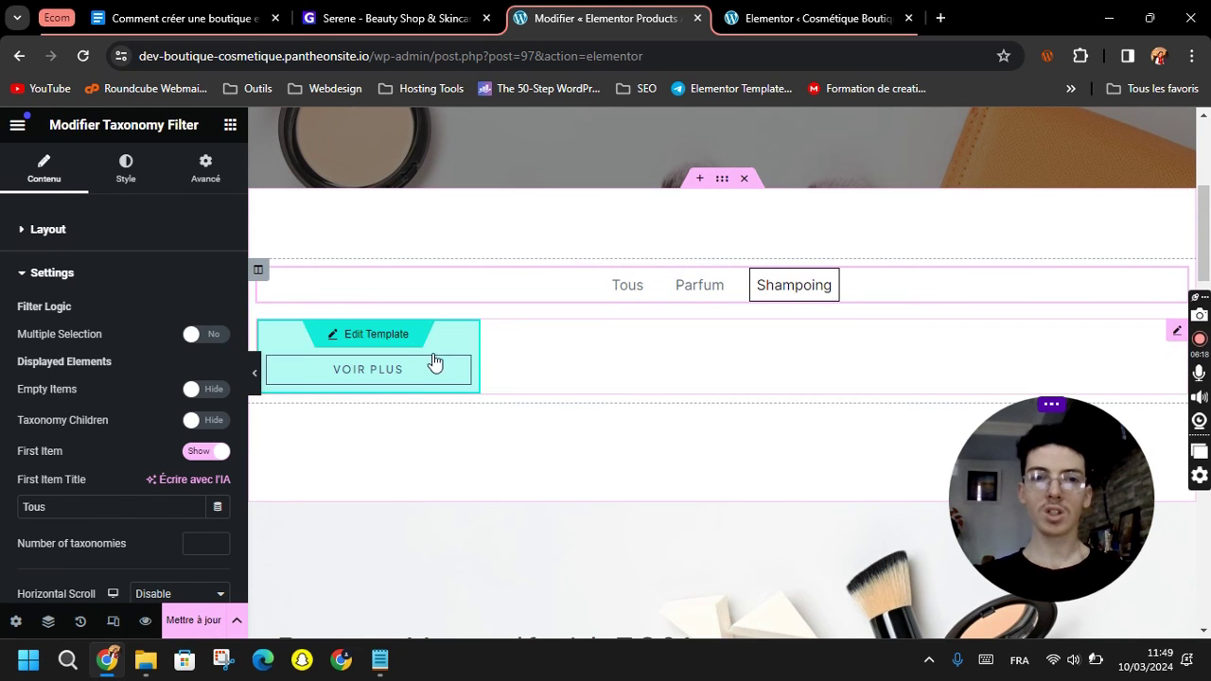
Set the Loop Grid's Query Source to Latest Products.
{"action": "left_click", "coordinate": [1176, 331]}
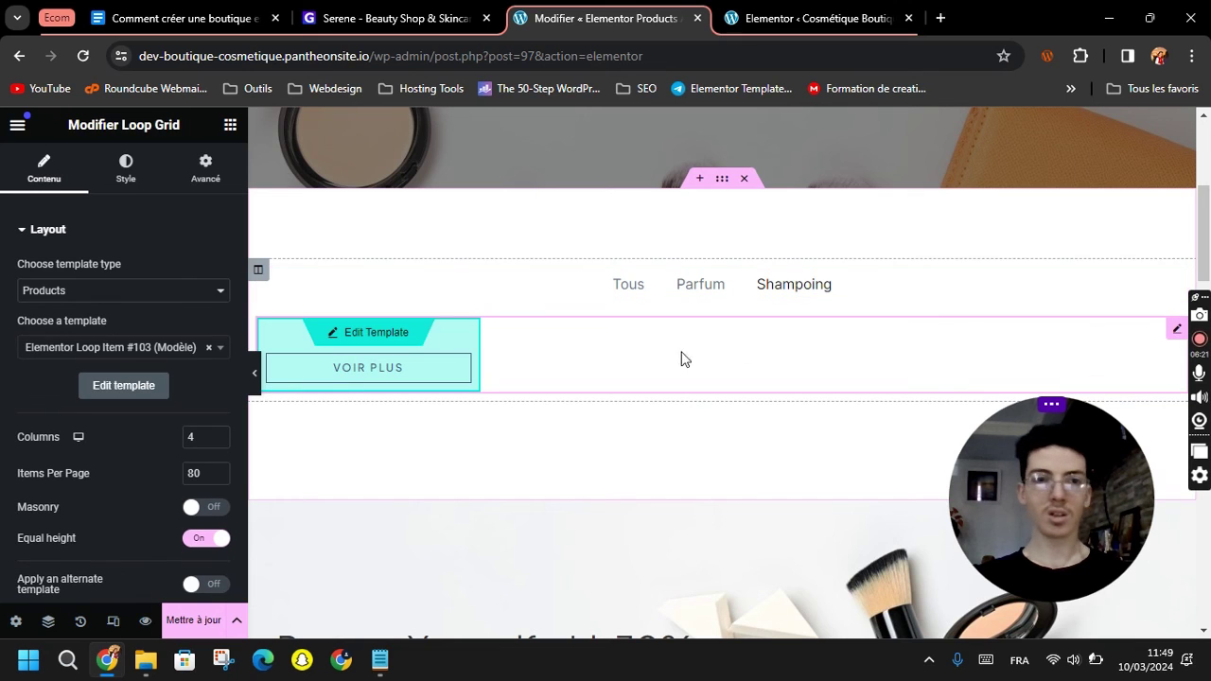
{"action": "left_click_drag", "start_coordinate": [121, 125], "coordinate": [187, 129]}
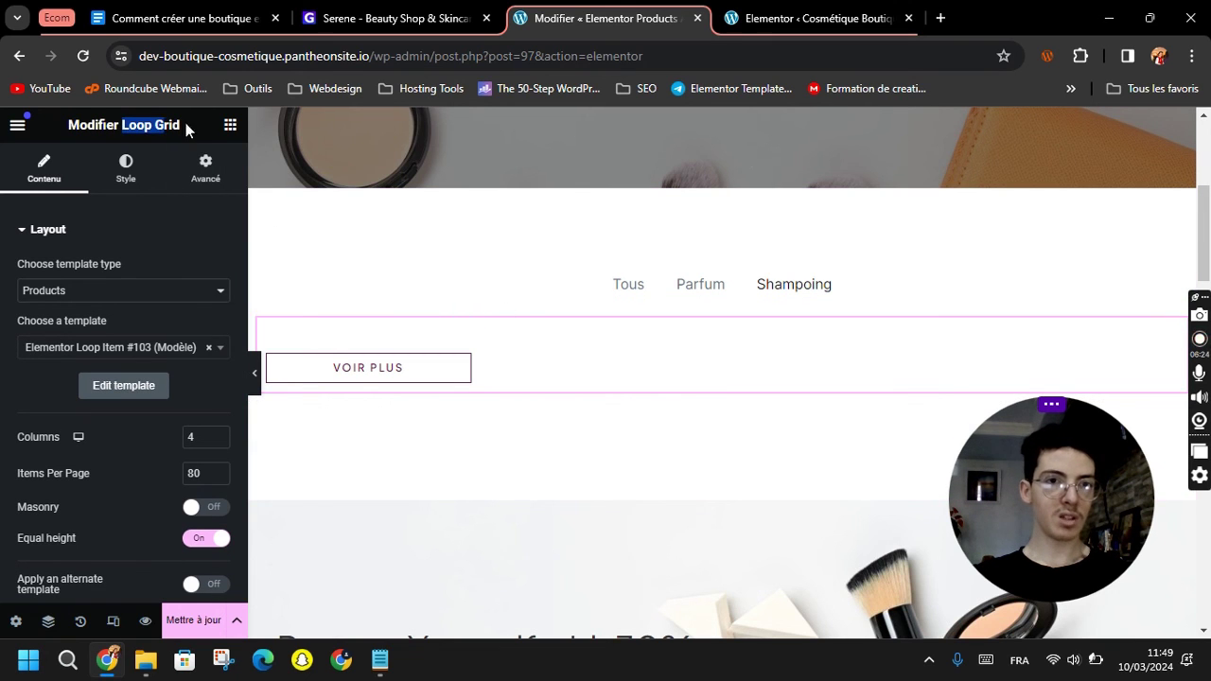
{"action": "scroll", "coordinate": [87, 455], "scroll_direction": "down", "scroll_amount": 3}
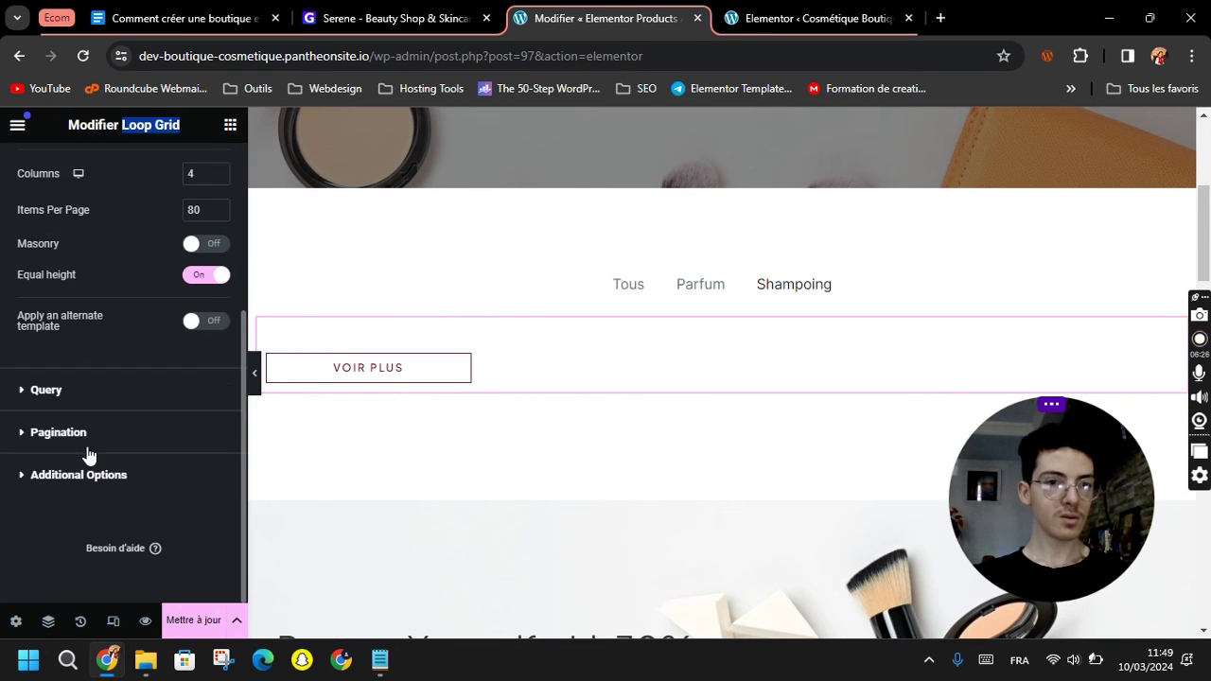
{"action": "left_click", "coordinate": [35, 401]}
{"action": "scroll", "coordinate": [152, 255], "scroll_direction": "up", "scroll_amount": 2}
{"action": "left_click", "coordinate": [158, 321]}
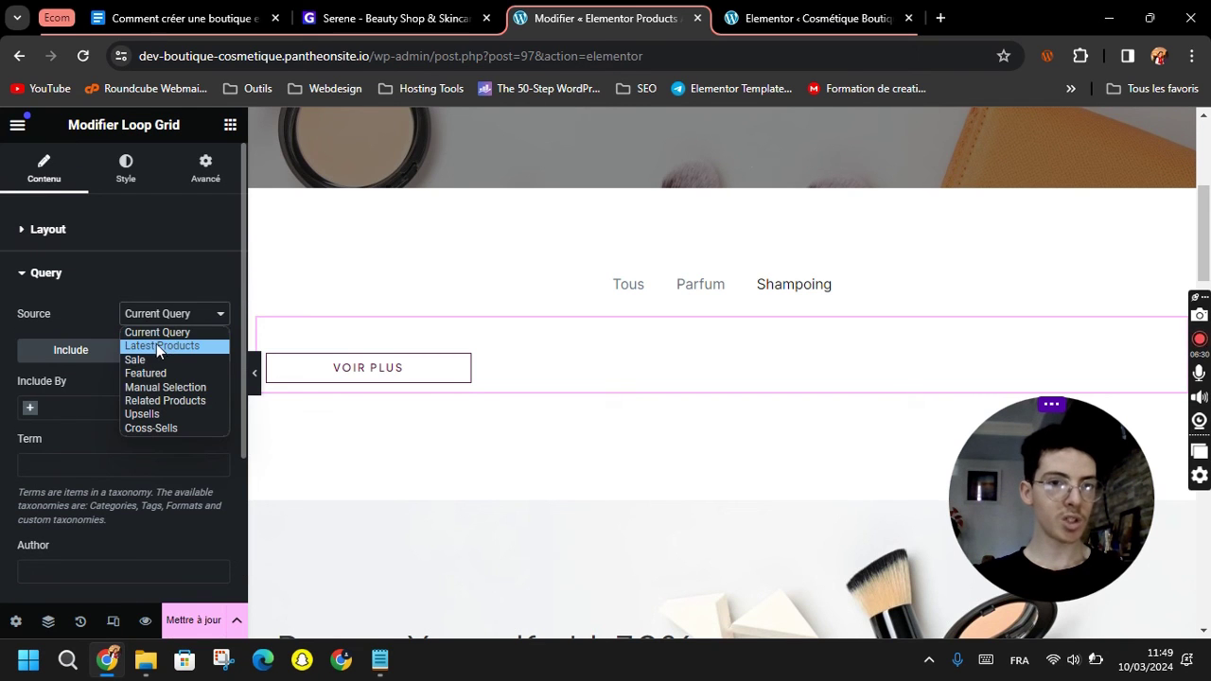
{"action": "left_click", "coordinate": [163, 345]}
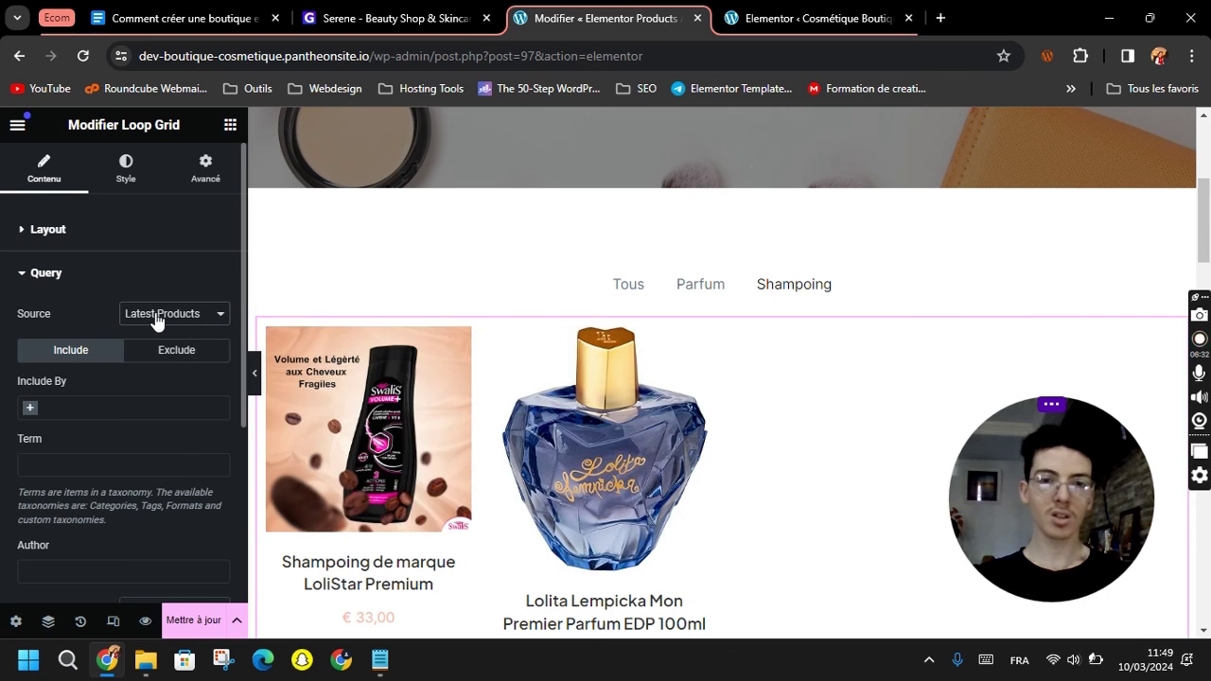
Test the Parfum and Shampoing filters in the preview, then save with Mettre à jour.
{"action": "left_click", "coordinate": [630, 290]}
{"action": "left_click", "coordinate": [688, 290]}
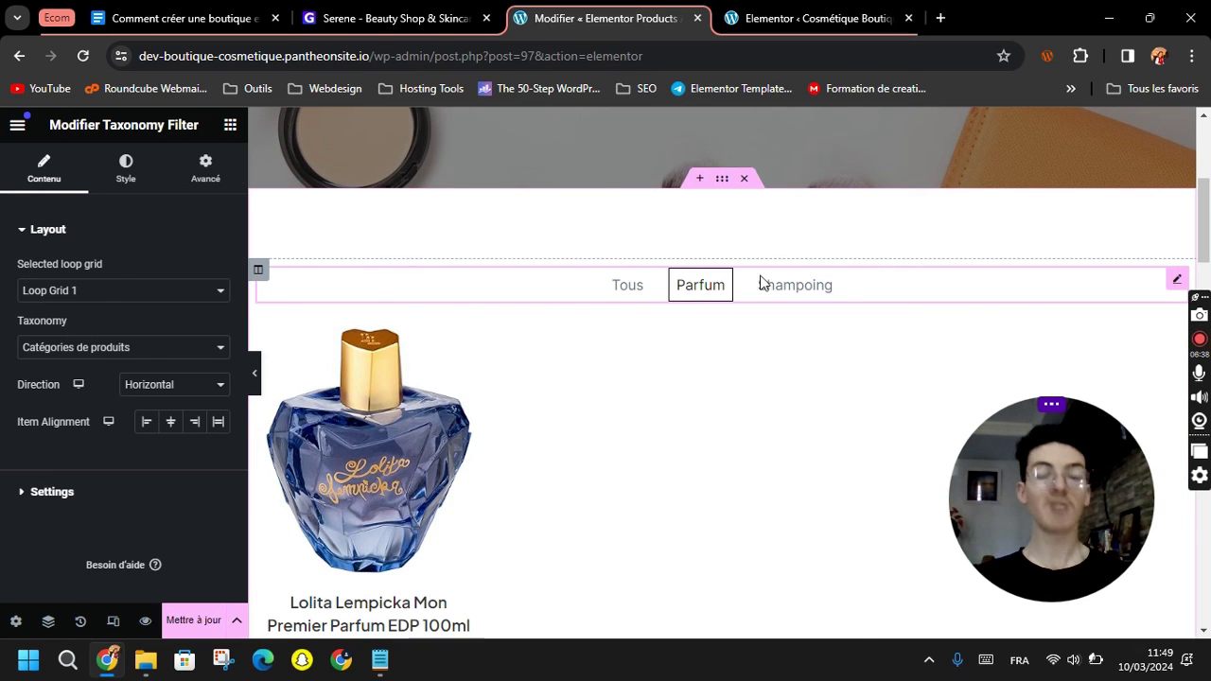
{"action": "left_click", "coordinate": [790, 291]}
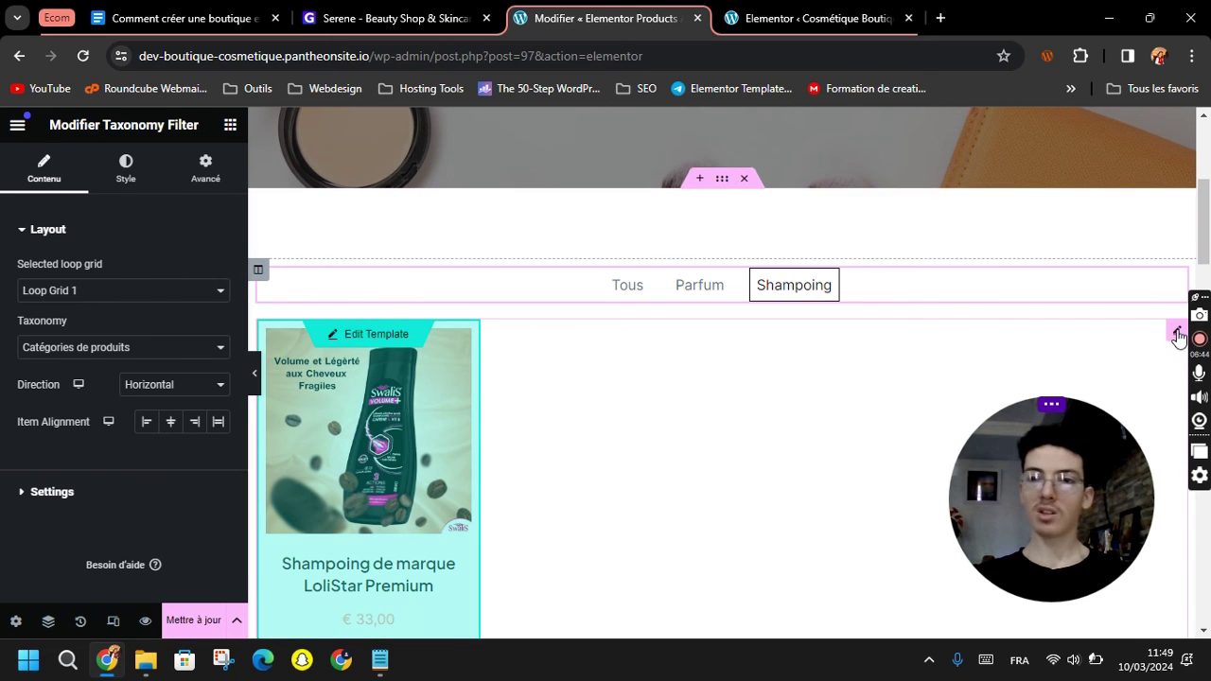
{"action": "left_click", "coordinate": [1178, 331]}
{"action": "scroll", "coordinate": [108, 460], "scroll_direction": "down", "scroll_amount": 3}
{"action": "scroll", "coordinate": [103, 454], "scroll_direction": "up", "scroll_amount": 2}
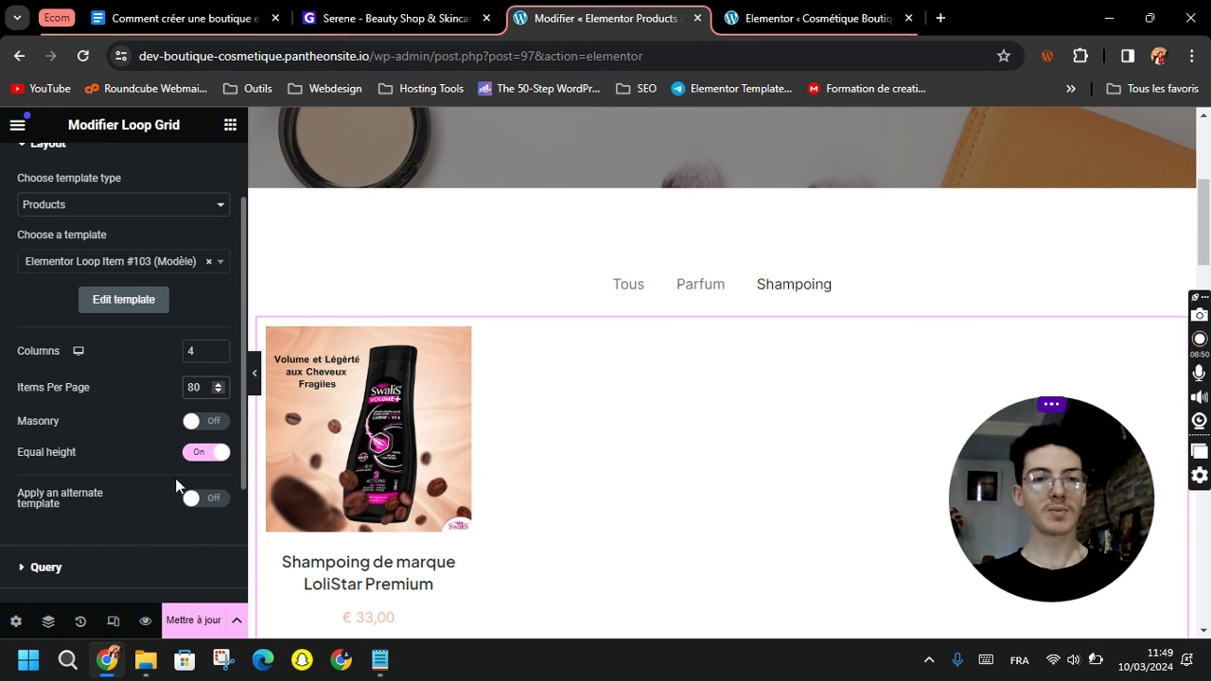
{"action": "left_click", "coordinate": [194, 620]}
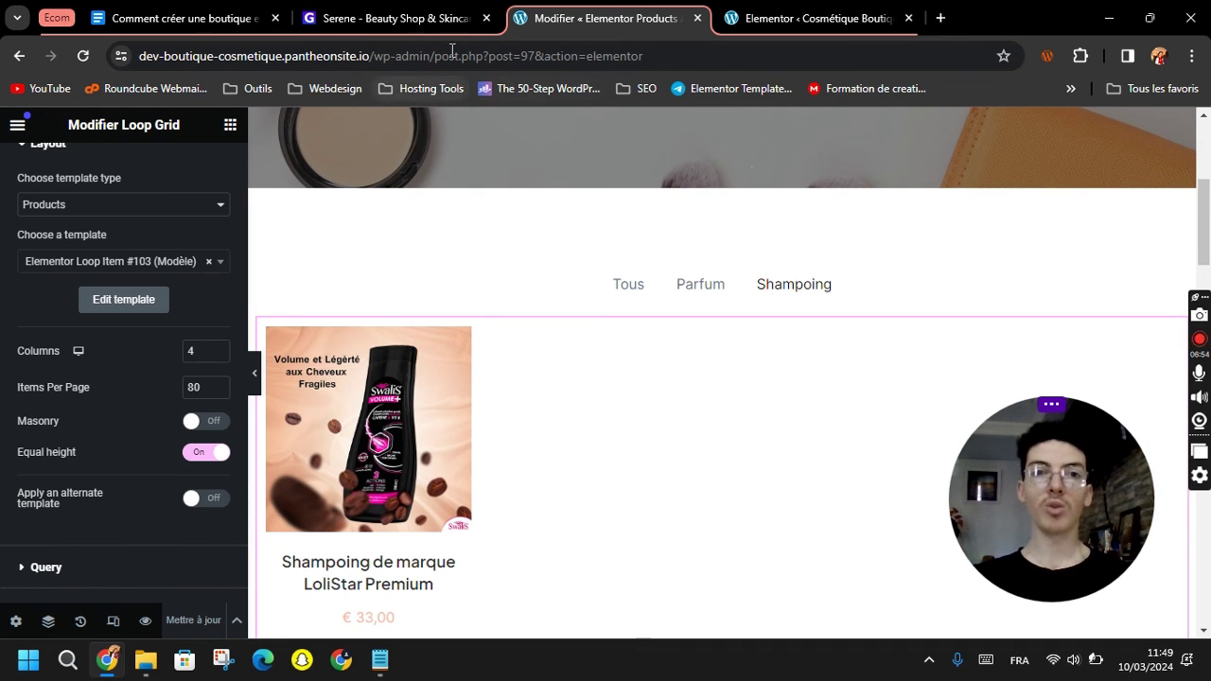
Open the live shop via Visiter la boutique, try Parfum and Shampoing, then return to the editor.
{"action": "left_click", "coordinate": [813, 18]}
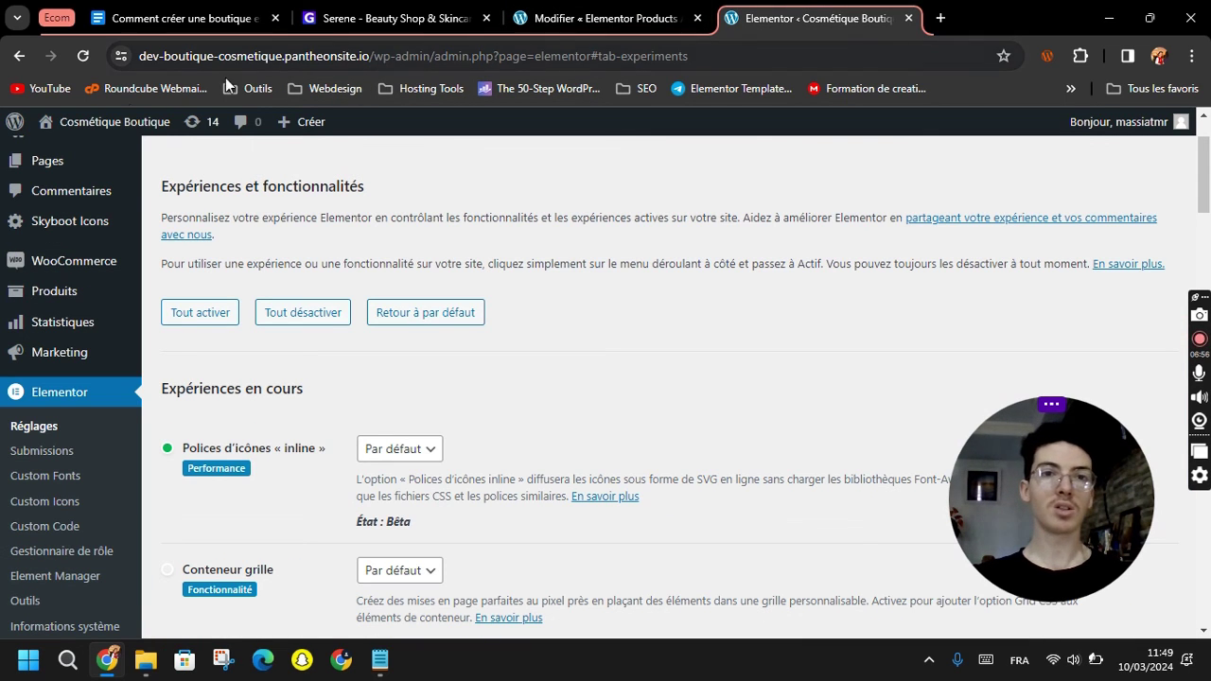
{"action": "mouse_move", "coordinate": [90, 121]}
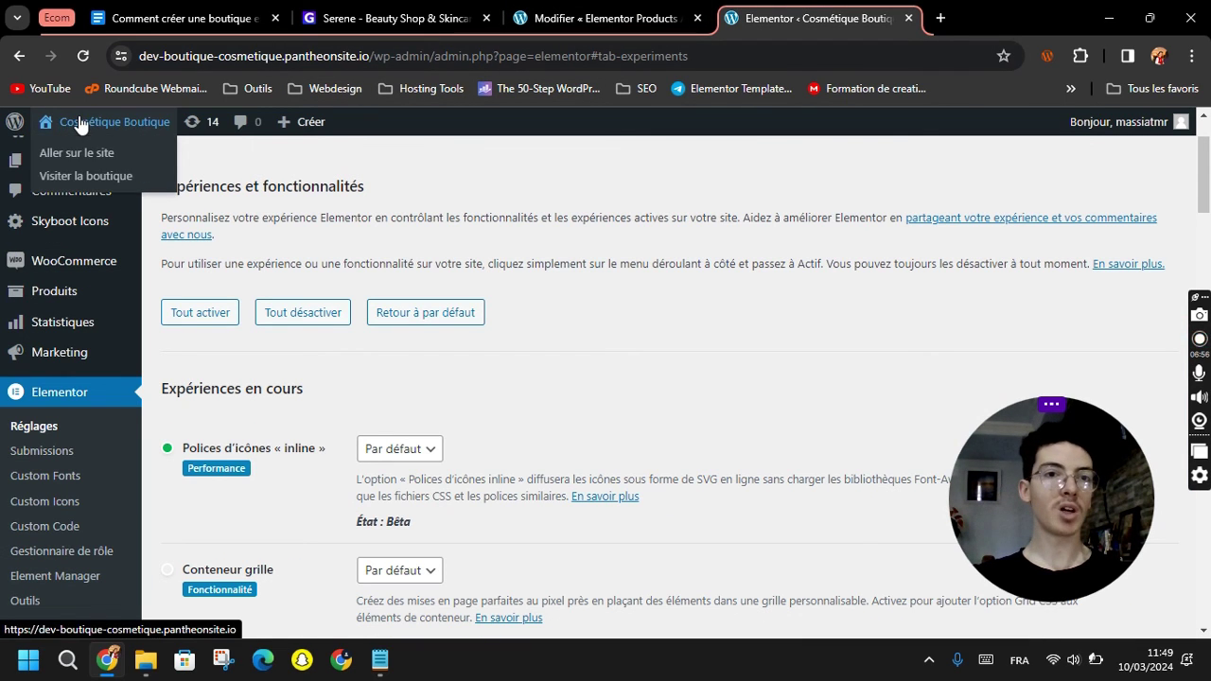
{"action": "left_click", "coordinate": [99, 176]}
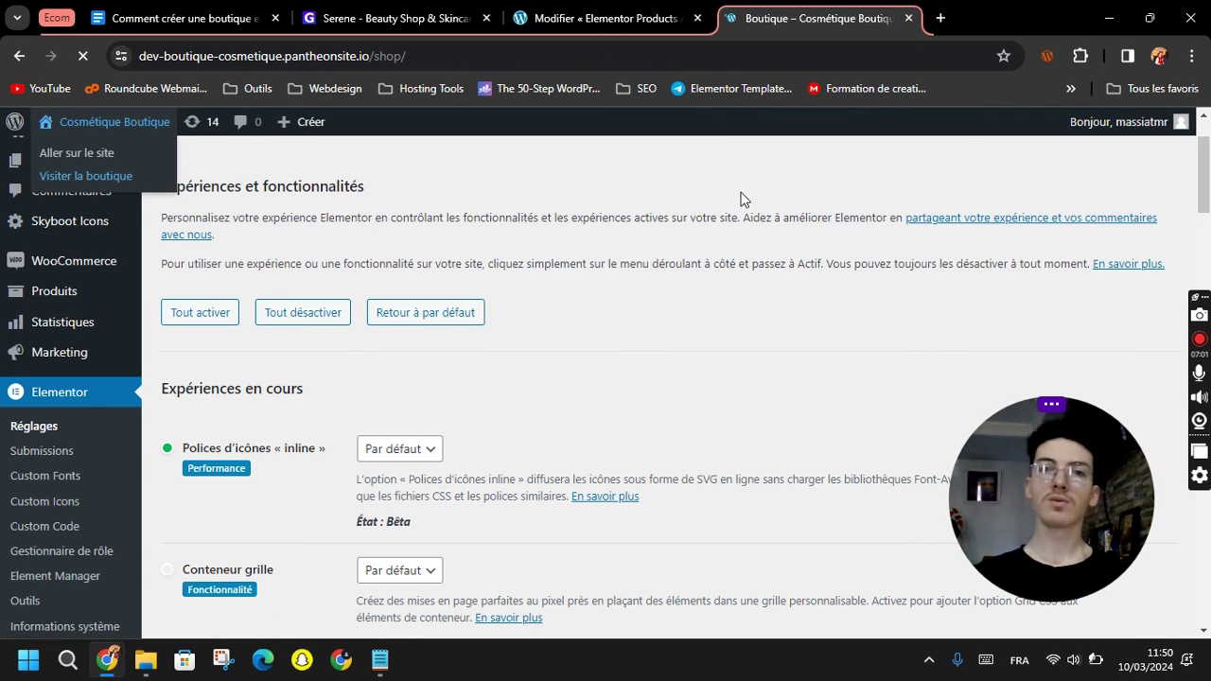
{"action": "scroll", "coordinate": [730, 319], "scroll_direction": "down", "scroll_amount": 1}
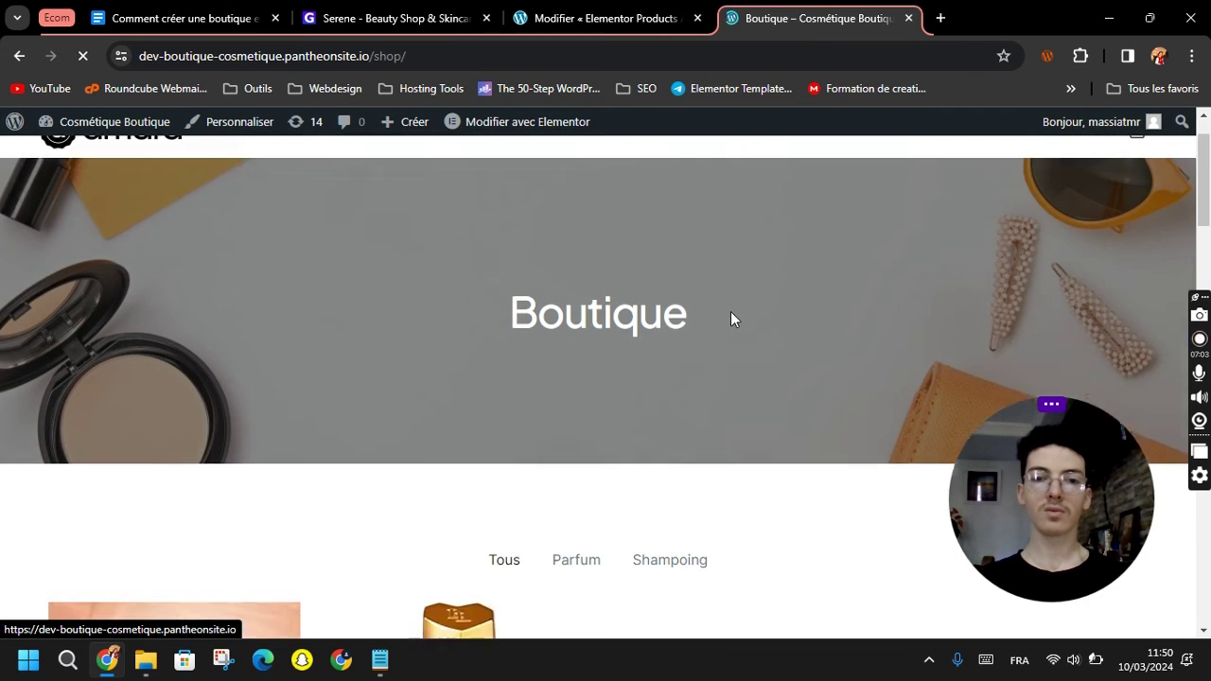
{"action": "scroll", "coordinate": [731, 319], "scroll_direction": "down", "scroll_amount": 3}
{"action": "left_click", "coordinate": [575, 275]}
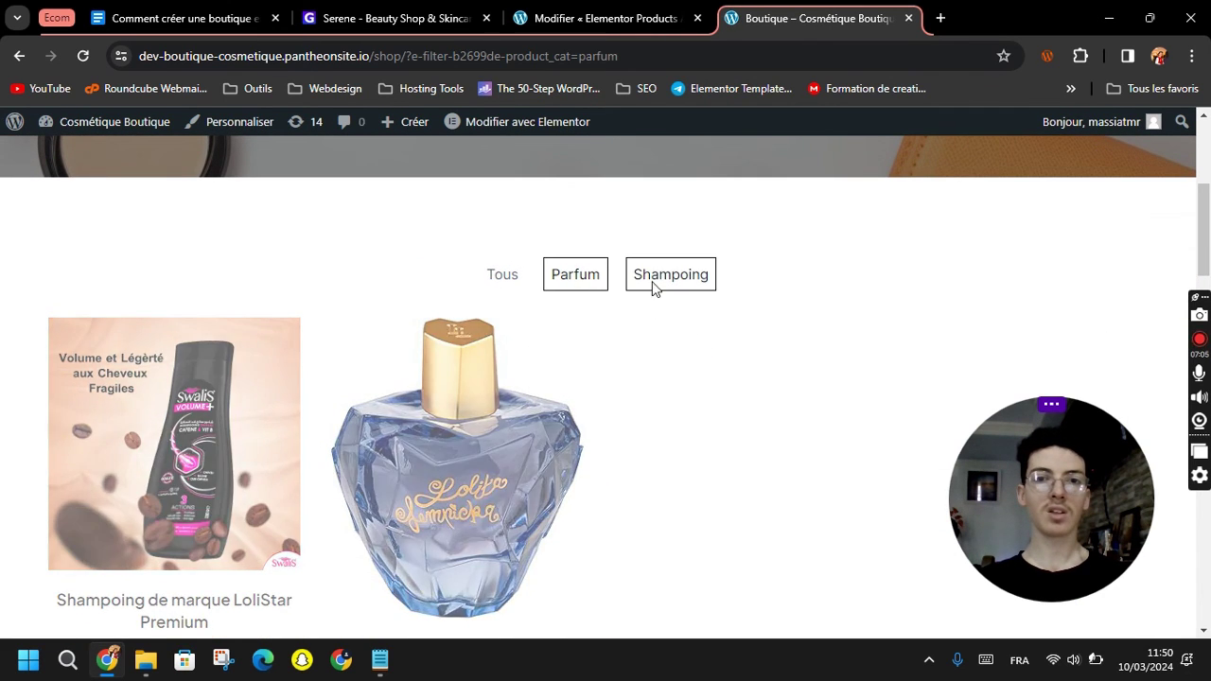
{"action": "left_click", "coordinate": [664, 279]}
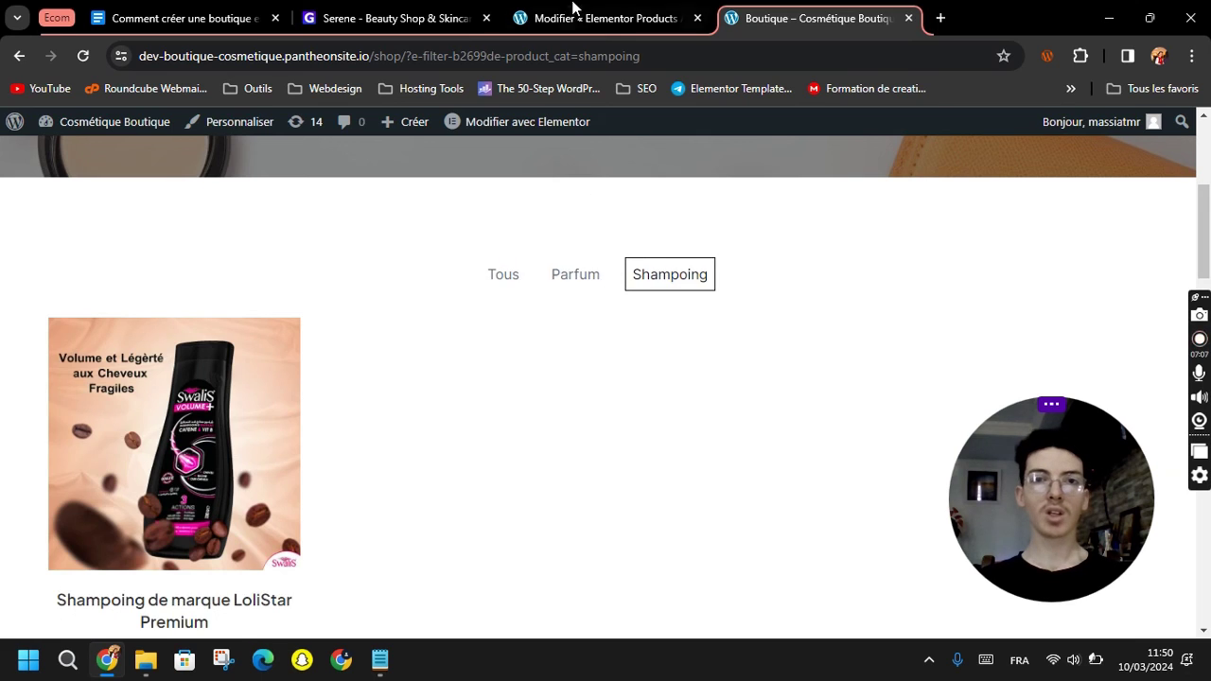
{"action": "left_click", "coordinate": [573, 7]}
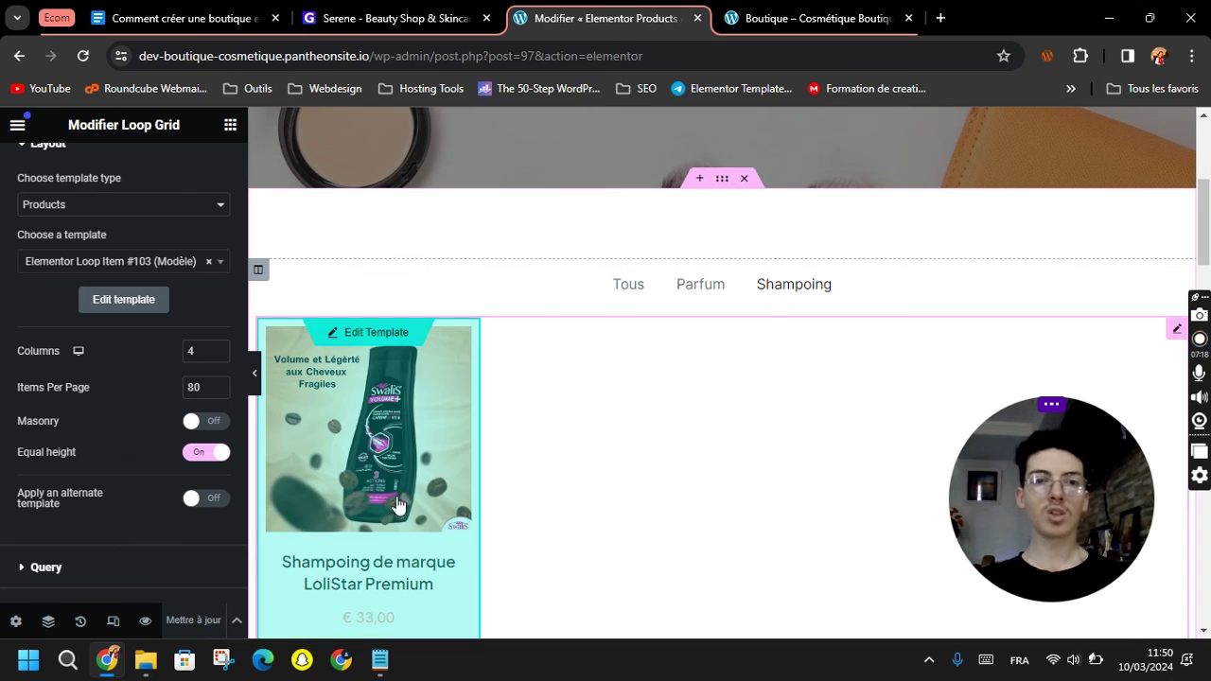
Add a container above the Pamper Yourself banner with a narrow-left, wide-right two-column structure.
{"action": "scroll", "coordinate": [754, 317], "scroll_direction": "down", "scroll_amount": 4}
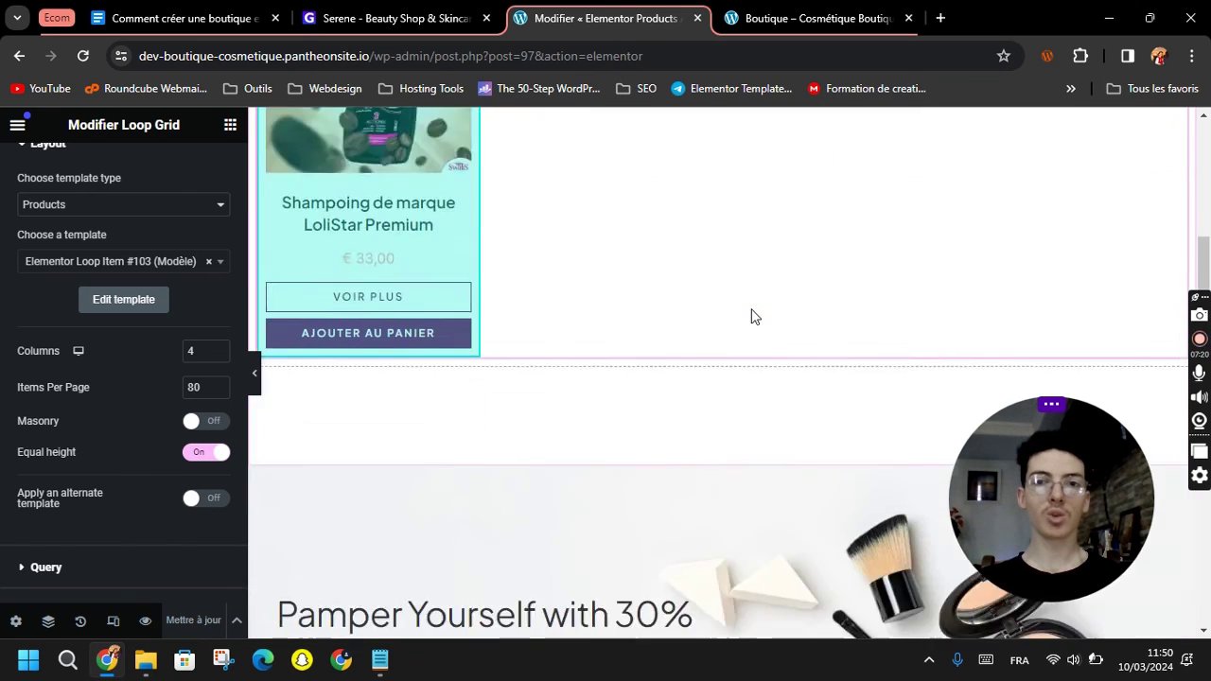
{"action": "scroll", "coordinate": [754, 317], "scroll_direction": "down", "scroll_amount": 4}
{"action": "scroll", "coordinate": [738, 350], "scroll_direction": "up", "scroll_amount": 2}
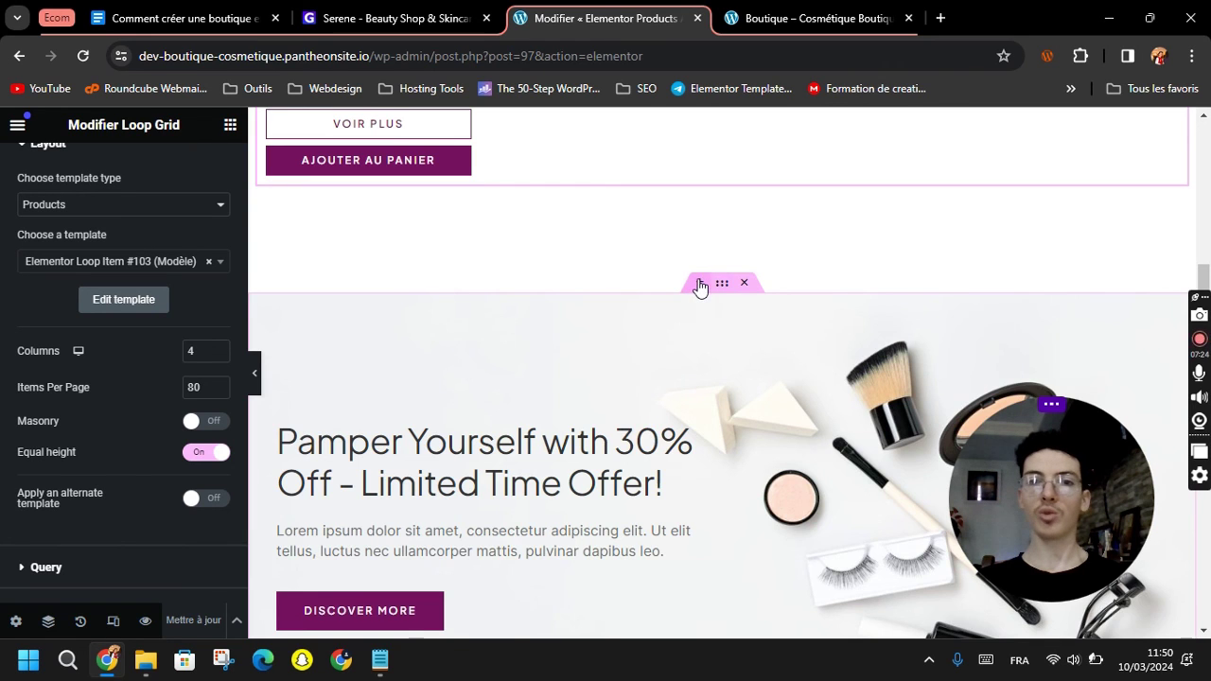
{"action": "left_click", "coordinate": [699, 284]}
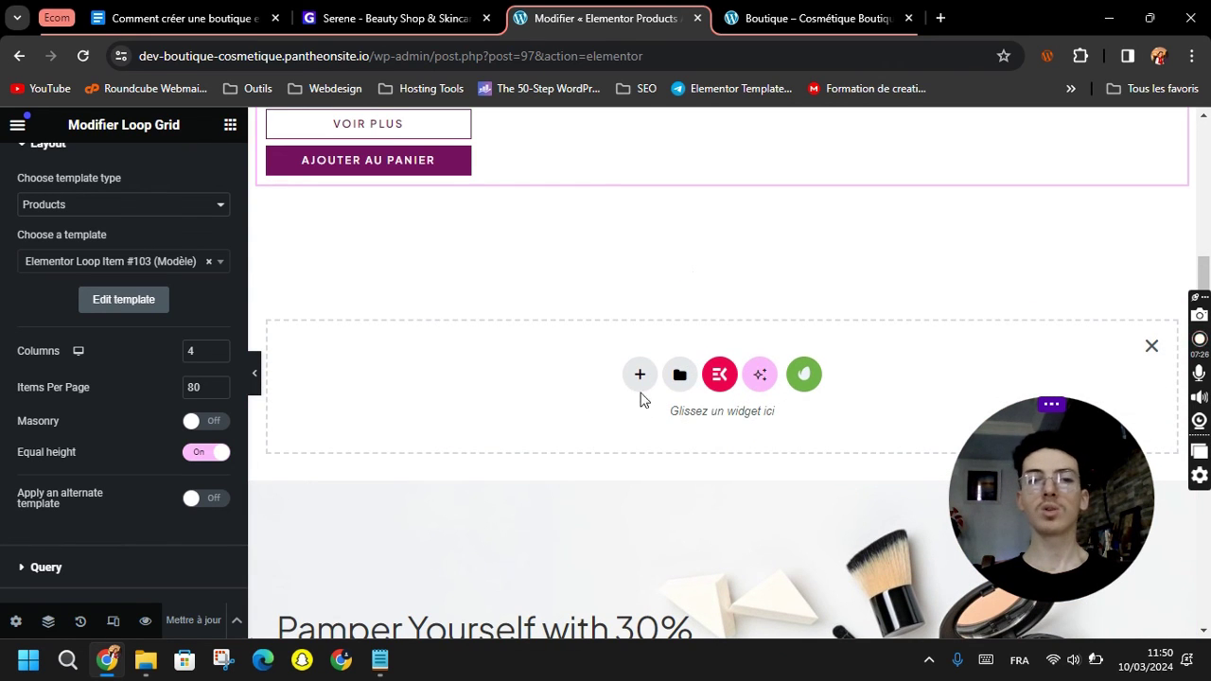
{"action": "left_click", "coordinate": [638, 376]}
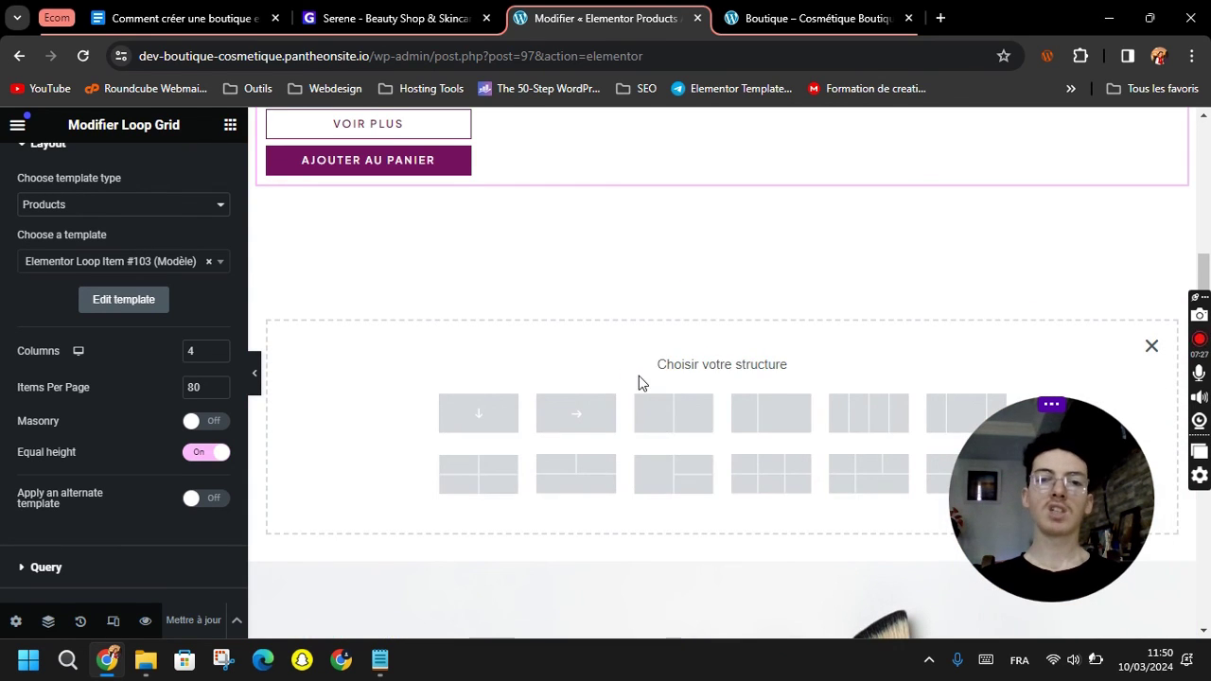
{"action": "left_click", "coordinate": [766, 423]}
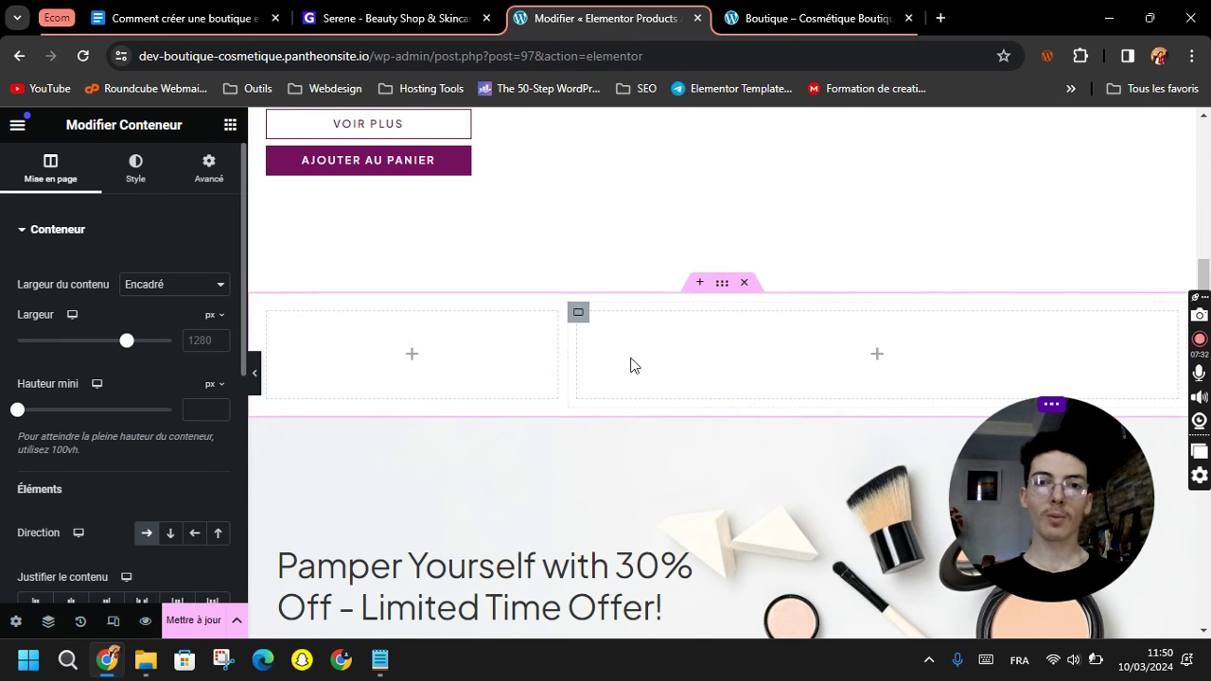
{"action": "left_click", "coordinate": [414, 357]}
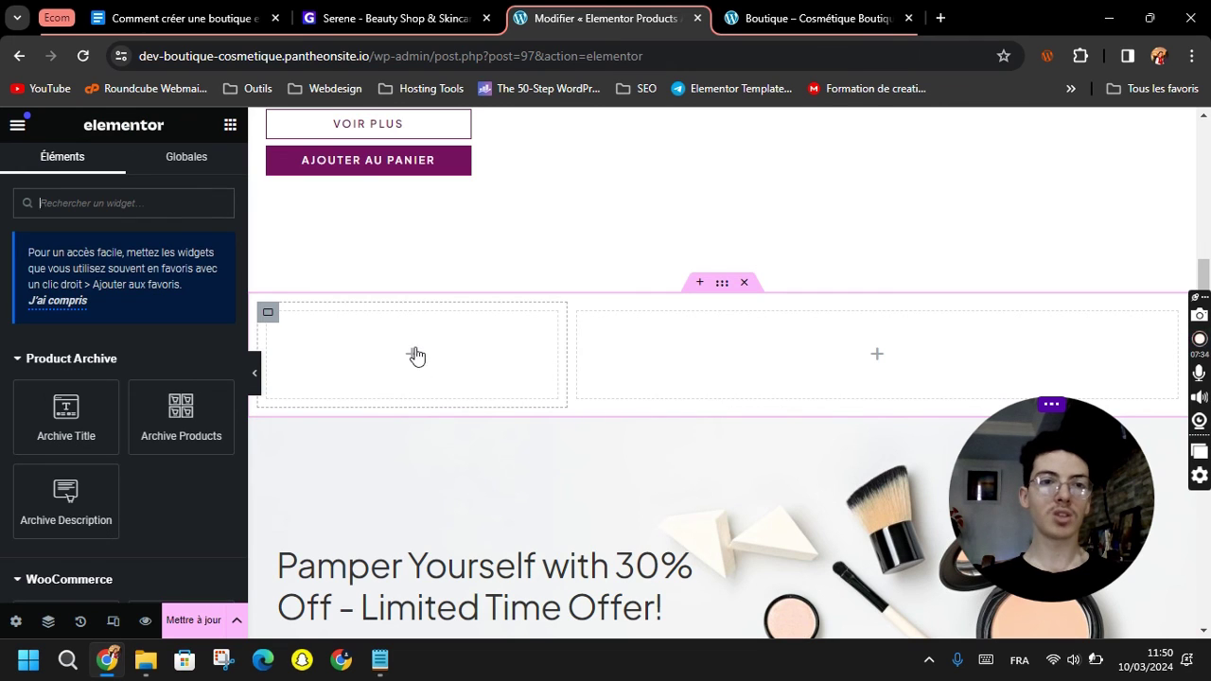
Place a Loop Grid in the right column using Loop Item #103 and listing Products.
{"action": "left_click", "coordinate": [123, 204]}
{"action": "type", "text": "i"}
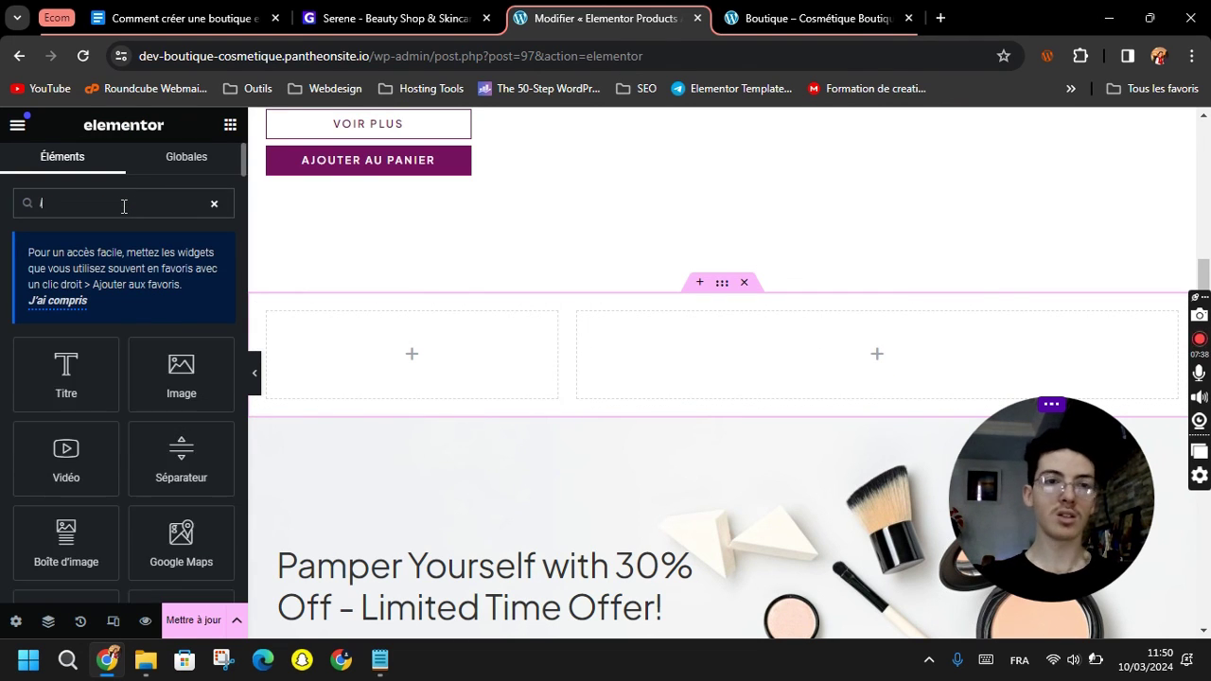
{"action": "type", "text": "oop"}
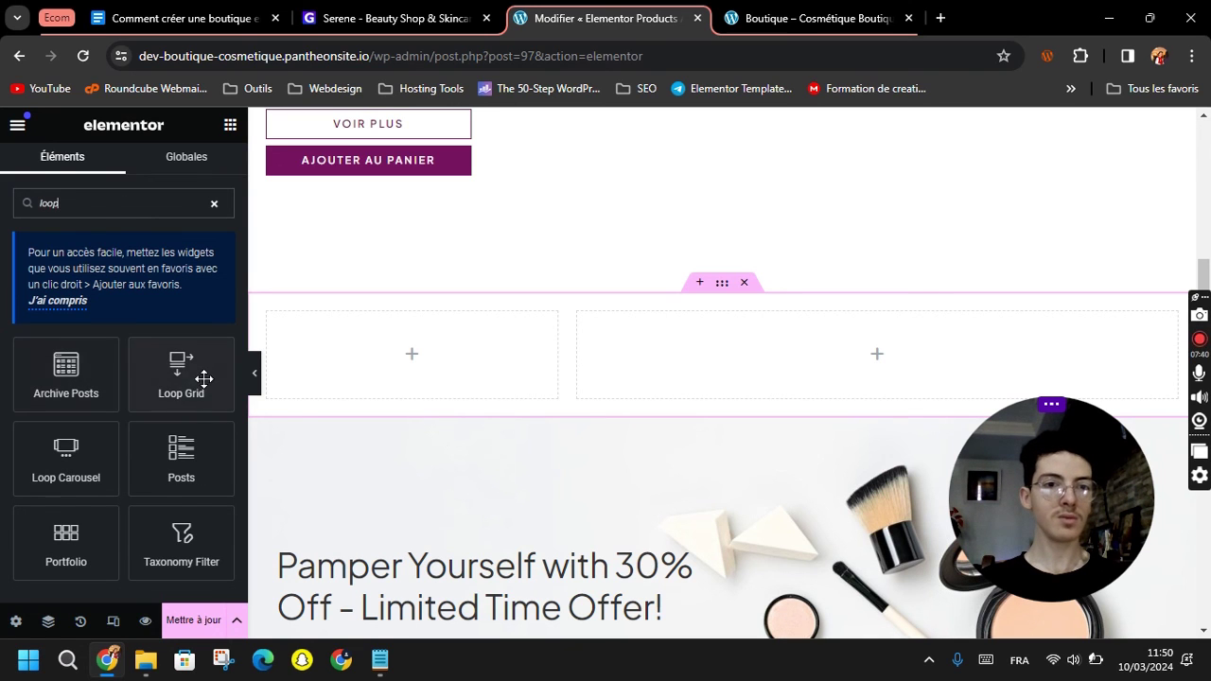
{"action": "left_click_drag", "start_coordinate": [177, 372], "coordinate": [752, 346]}
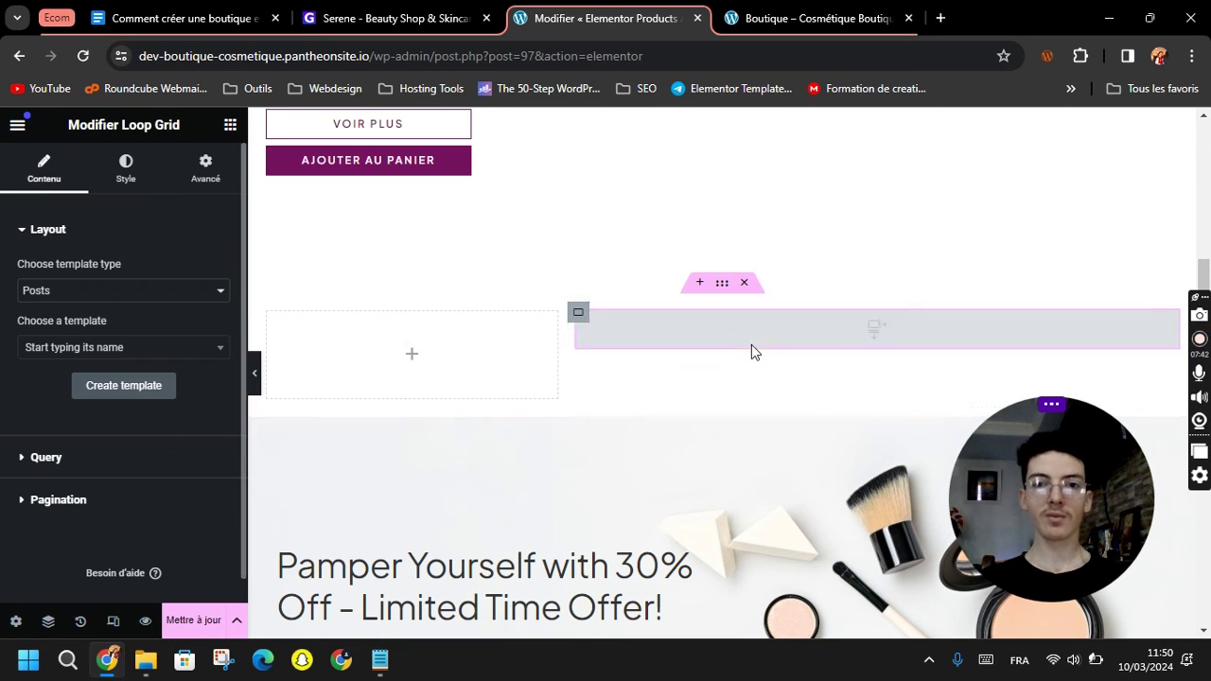
{"action": "left_click", "coordinate": [121, 350]}
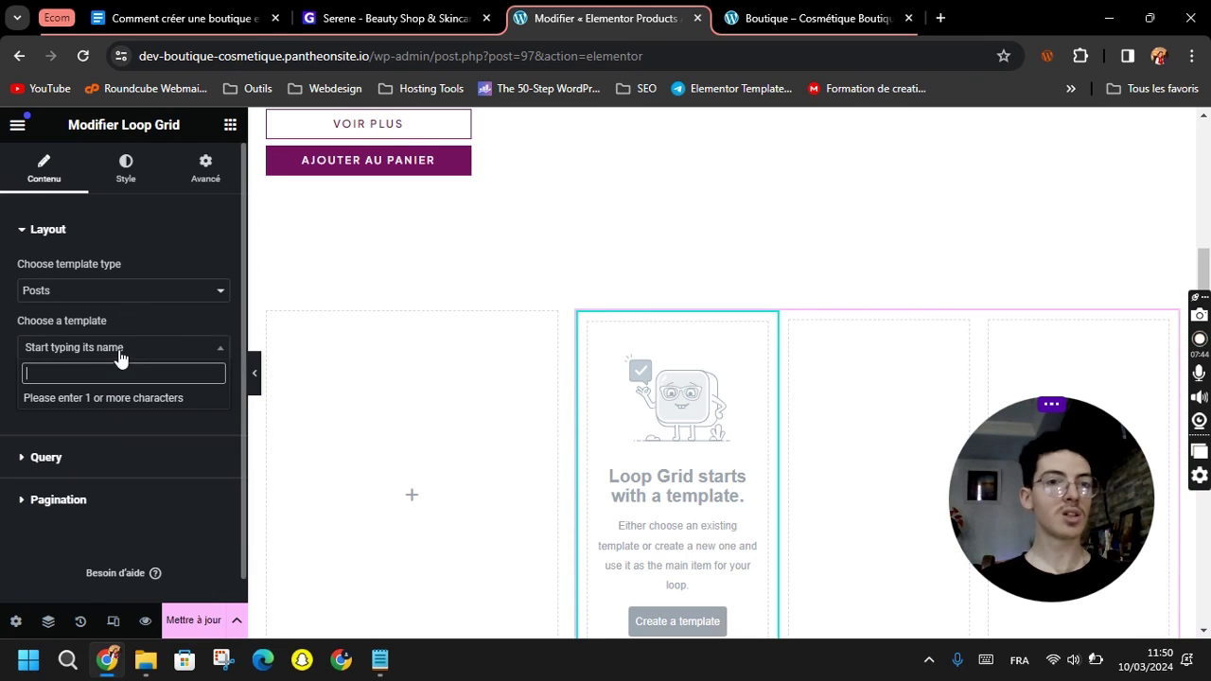
{"action": "type", "text": "e"}
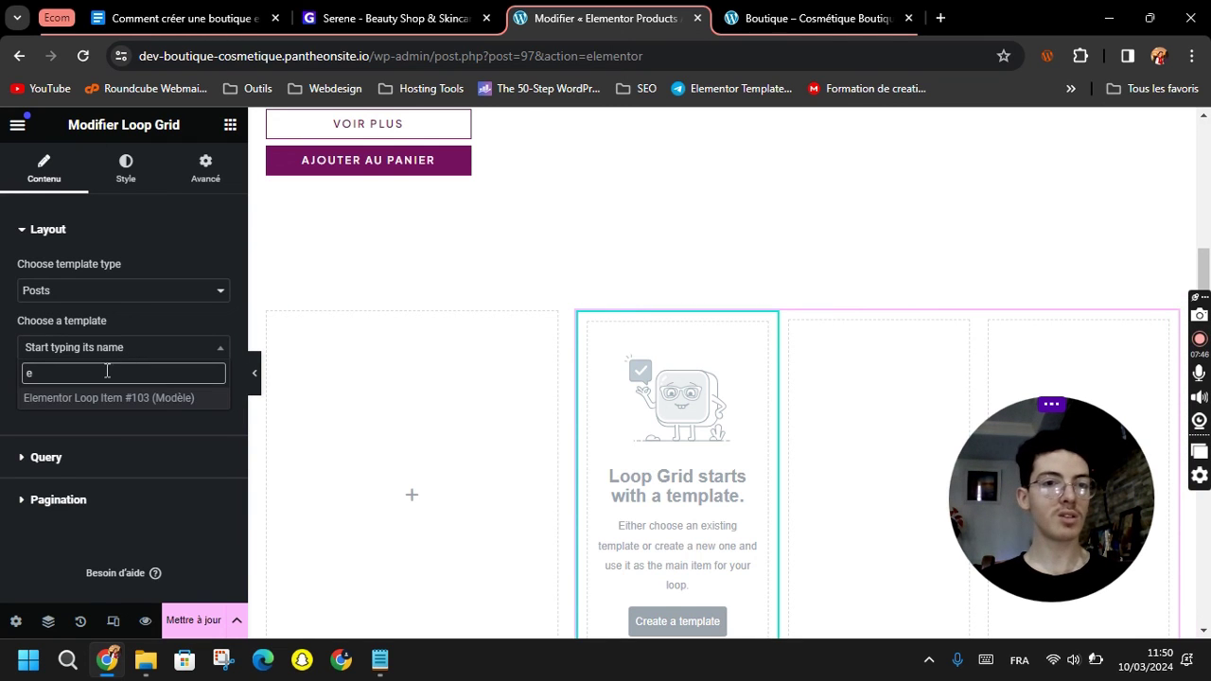
{"action": "left_click", "coordinate": [60, 403]}
{"action": "left_click", "coordinate": [66, 290]}
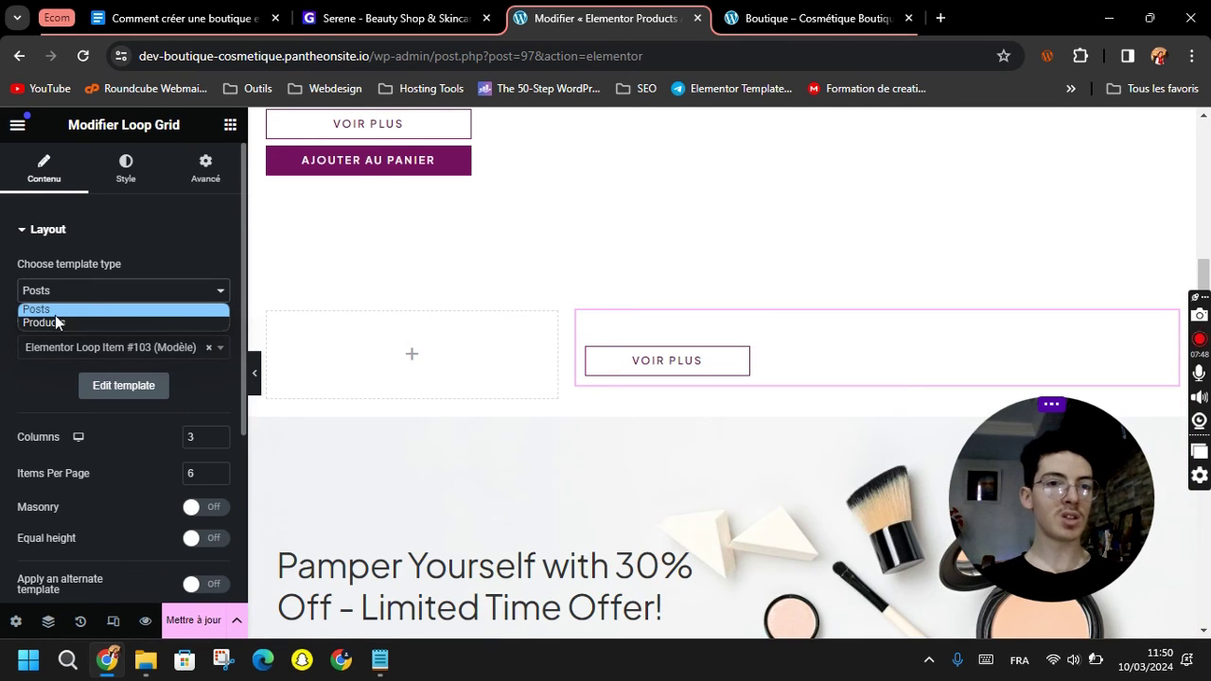
{"action": "left_click", "coordinate": [52, 321]}
Give the grid 4 columns, 800 items per page and equal height, then expand Query.
{"action": "scroll", "coordinate": [68, 368], "scroll_direction": "down", "scroll_amount": 3}
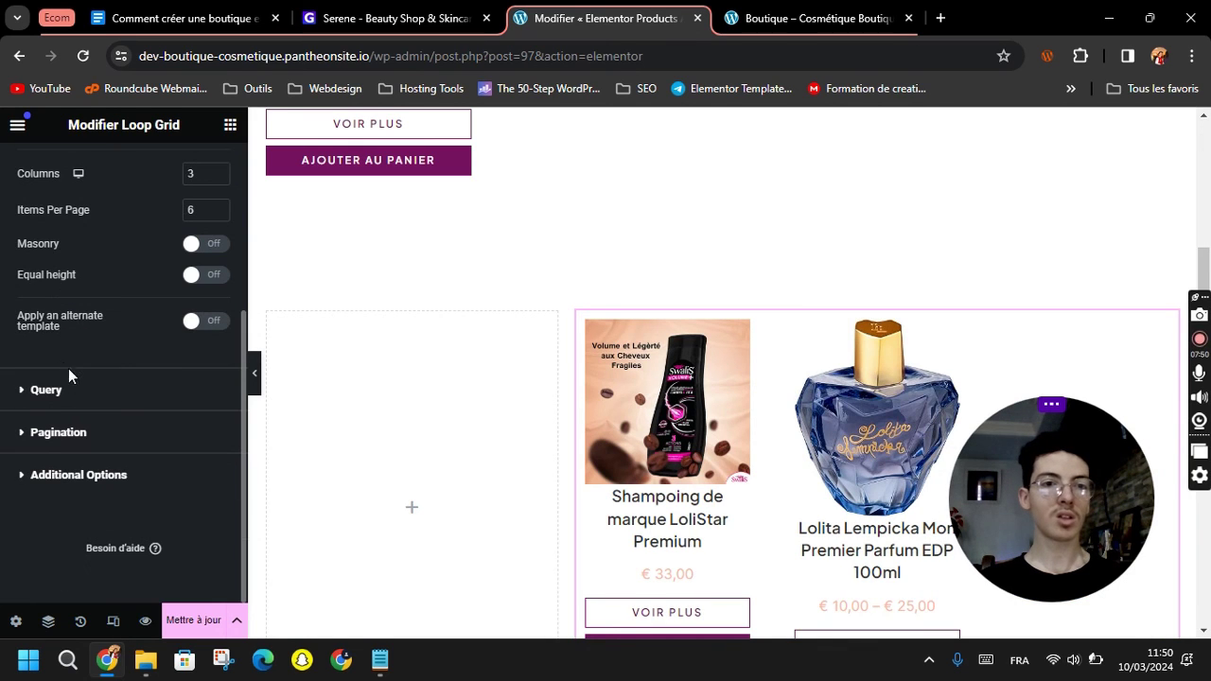
{"action": "scroll", "coordinate": [92, 357], "scroll_direction": "up", "scroll_amount": 2}
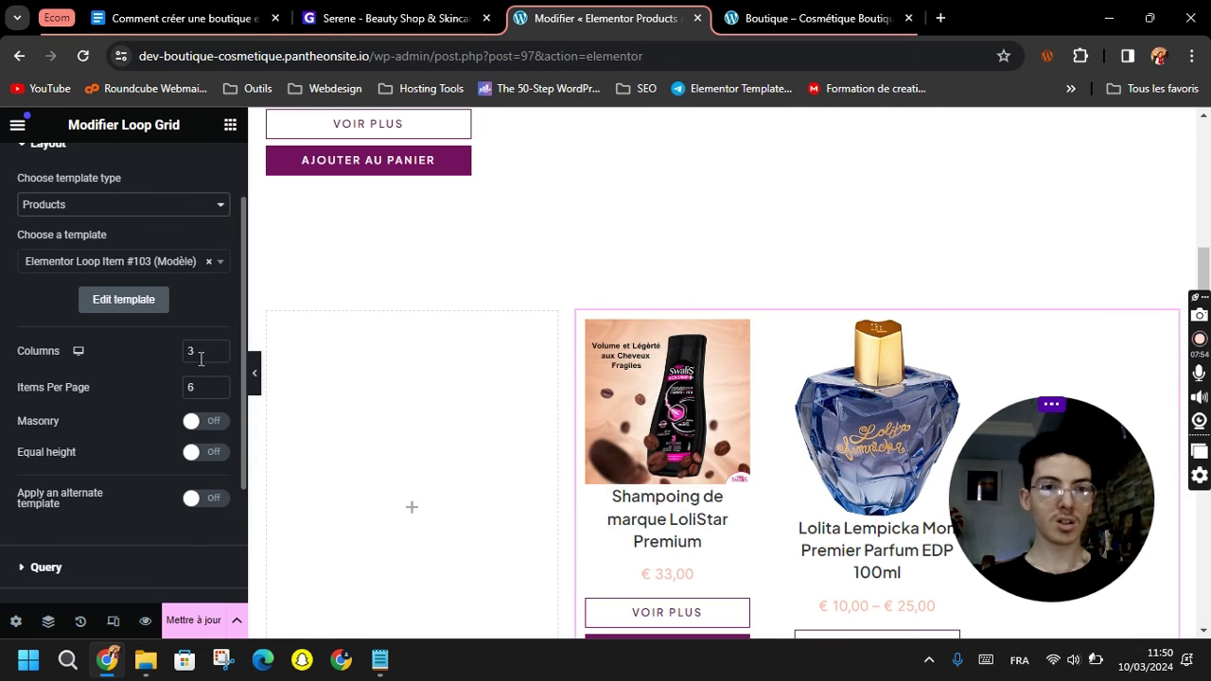
{"action": "left_click", "coordinate": [217, 347]}
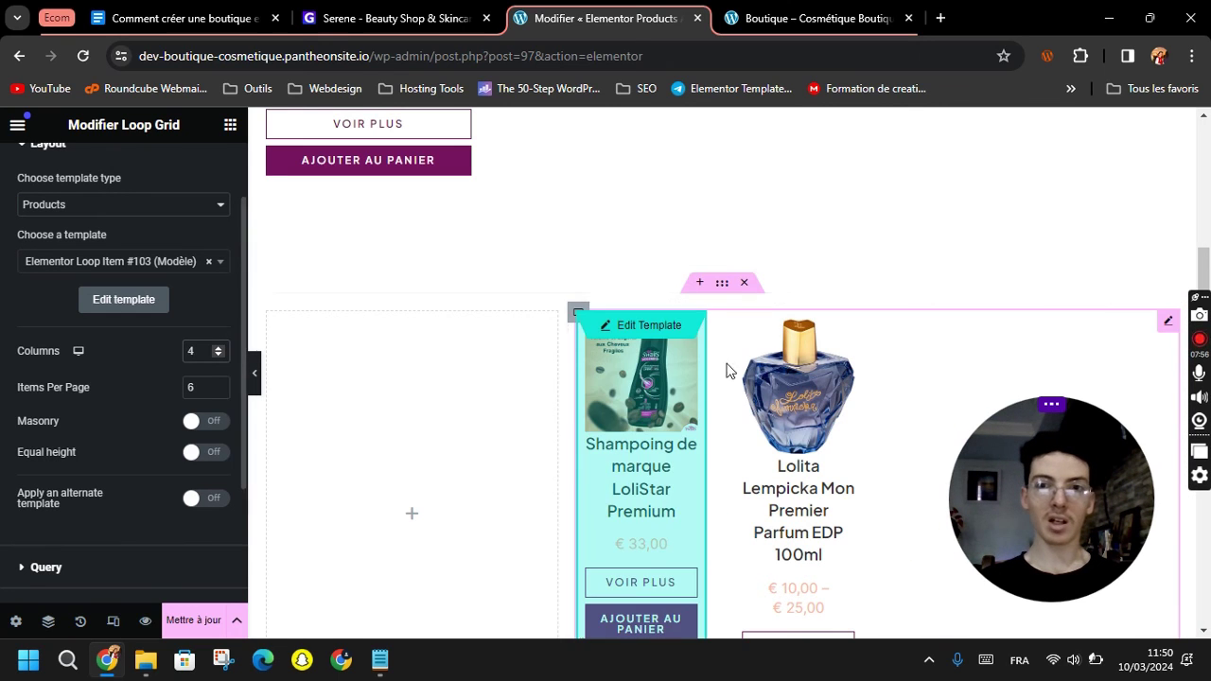
{"action": "left_click_drag", "start_coordinate": [192, 387], "coordinate": [186, 390]}
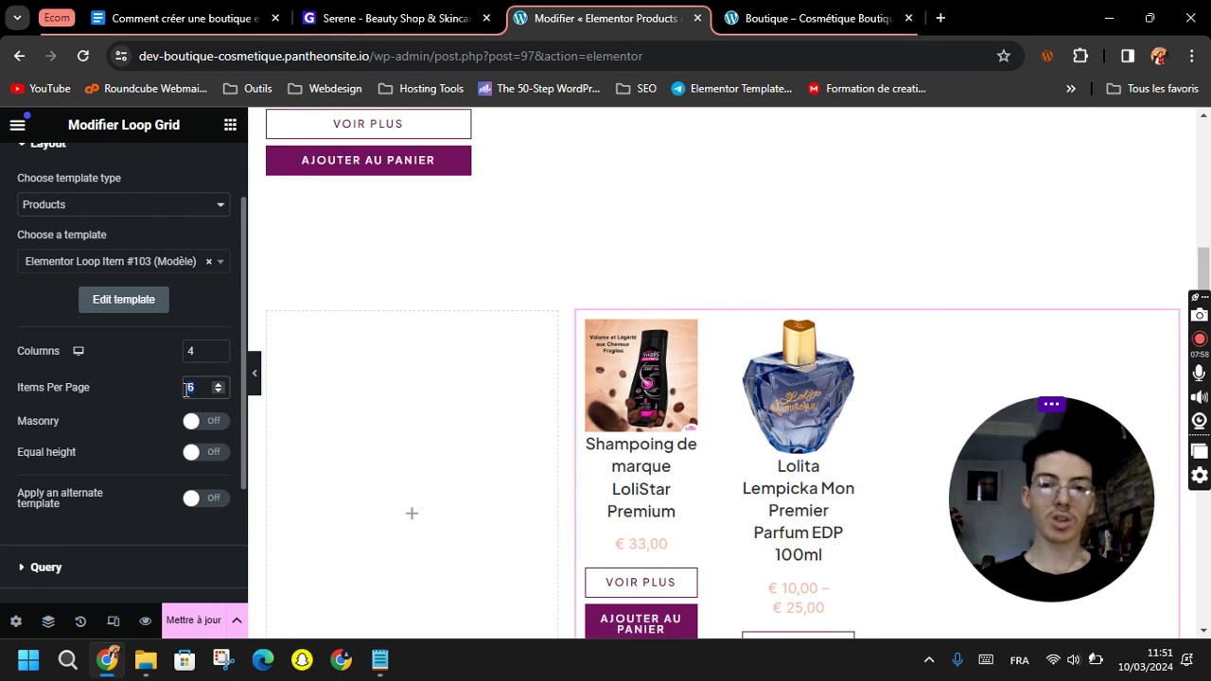
{"action": "type", "text": "80"}
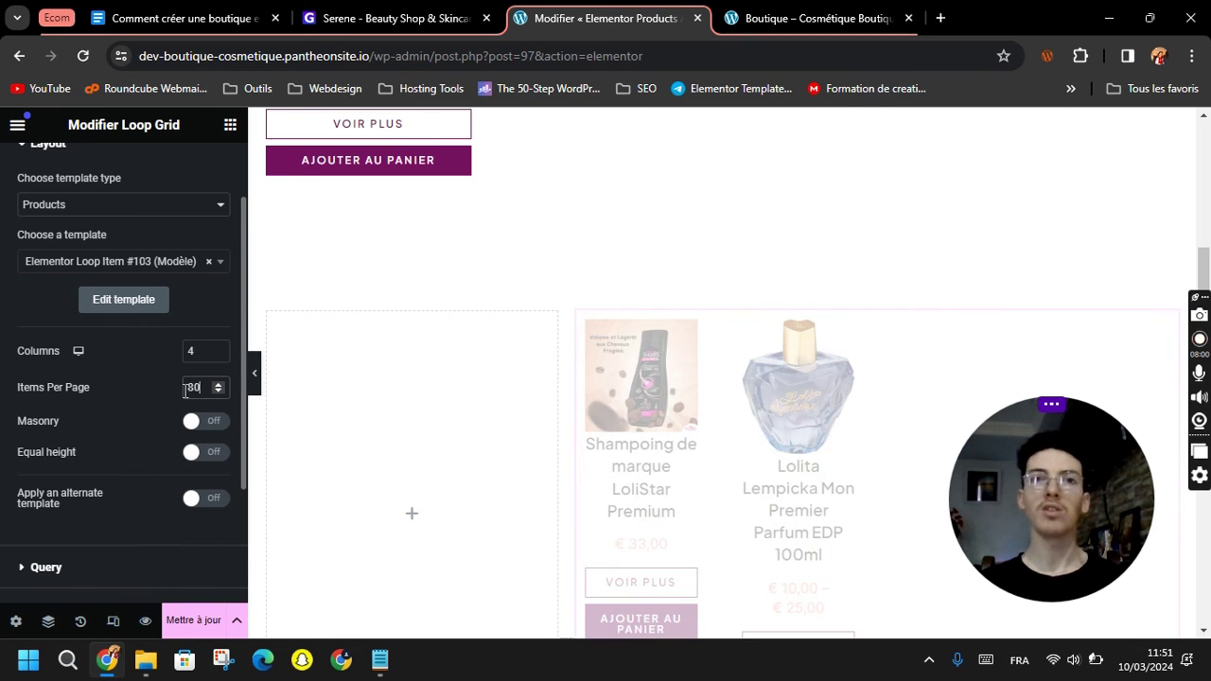
{"action": "scroll", "coordinate": [145, 389], "scroll_direction": "down", "scroll_amount": 1}
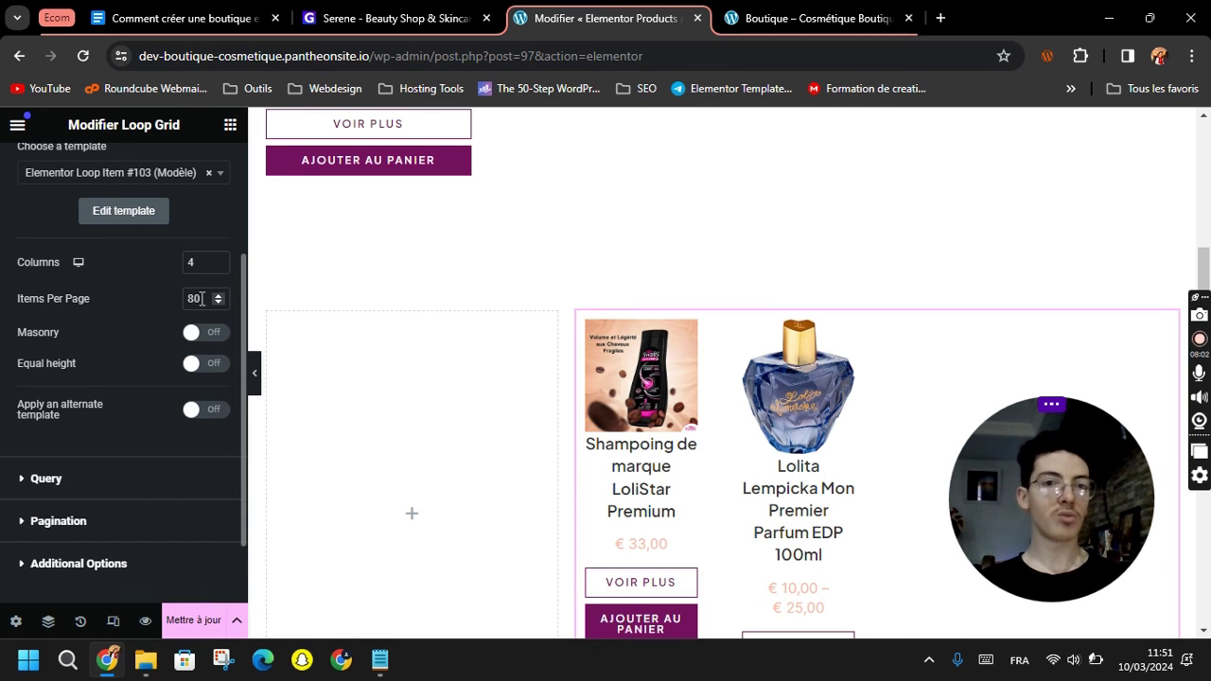
{"action": "type", "text": "0"}
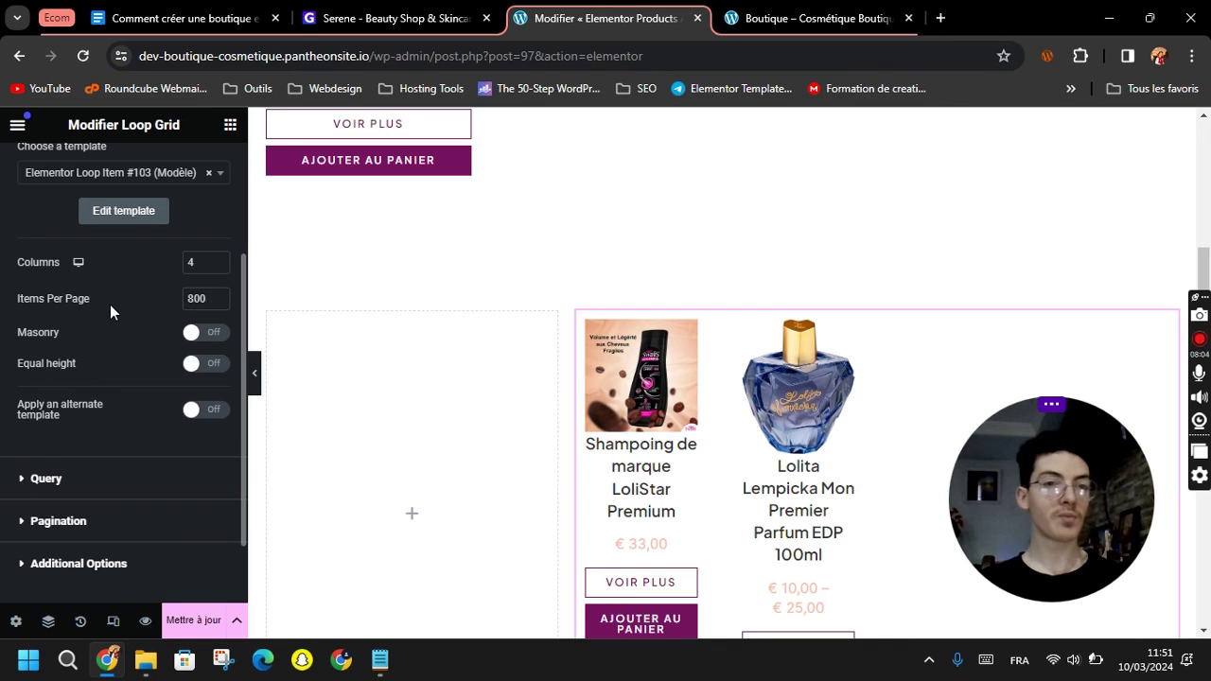
{"action": "left_click", "coordinate": [194, 365]}
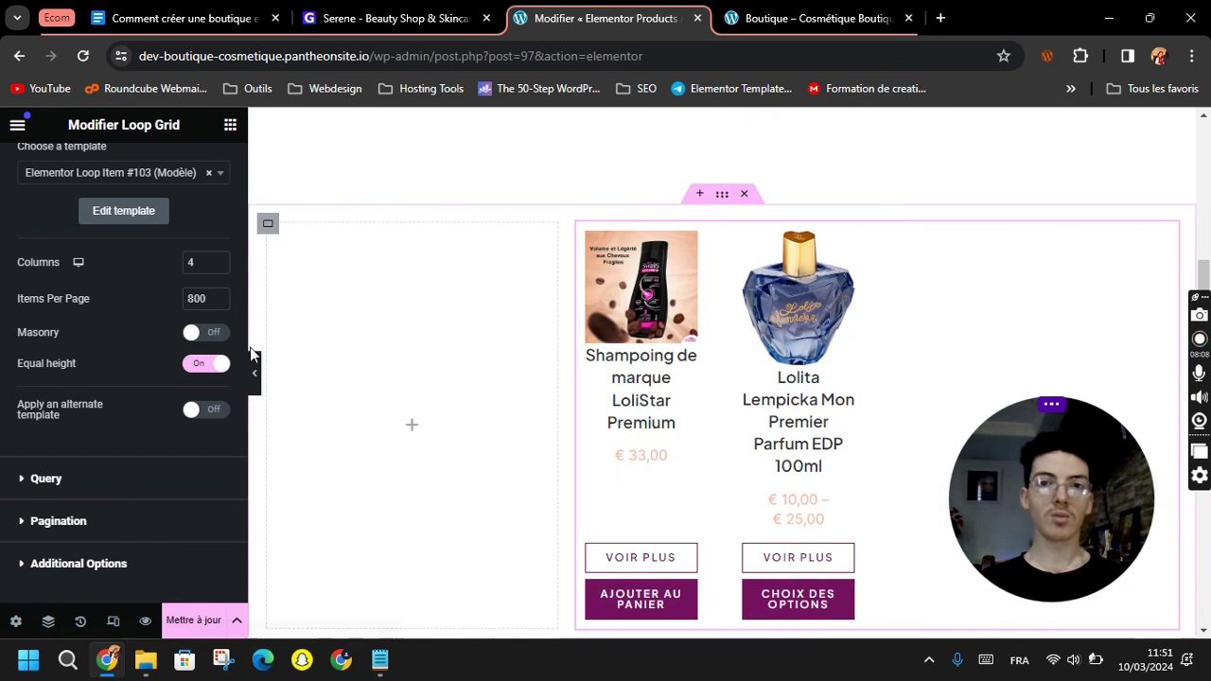
{"action": "scroll", "coordinate": [133, 355], "scroll_direction": "down", "scroll_amount": 2}
{"action": "left_click", "coordinate": [87, 391]}
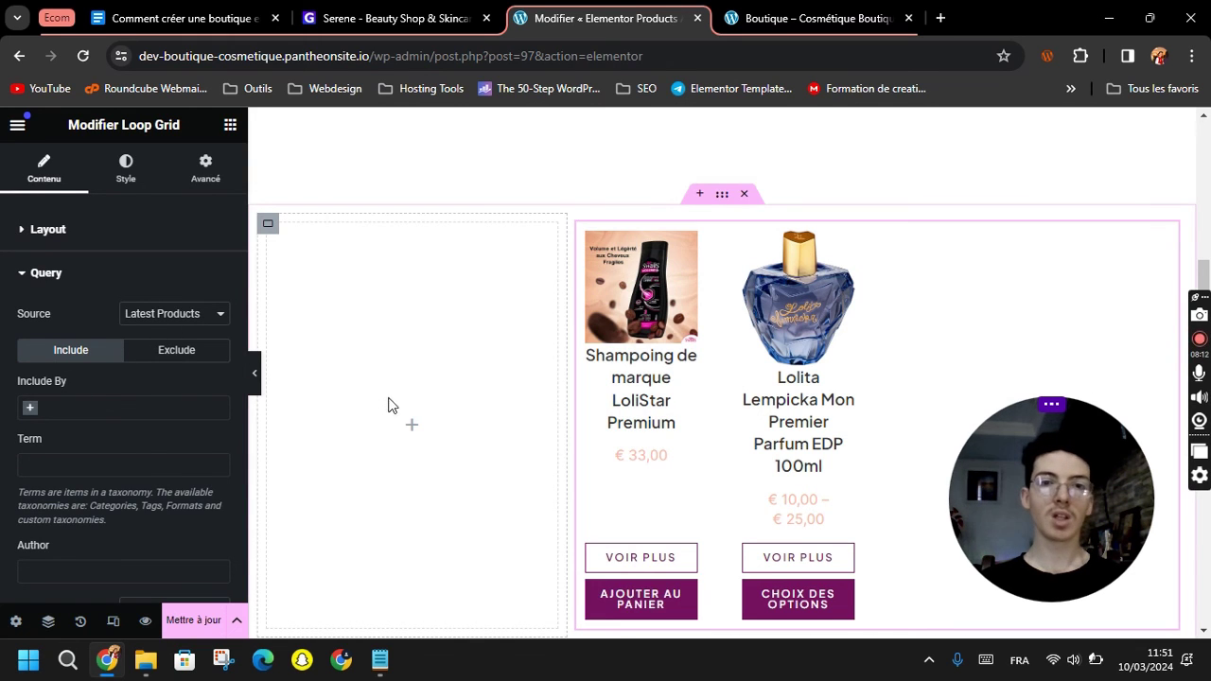
{"action": "left_click", "coordinate": [416, 430]}
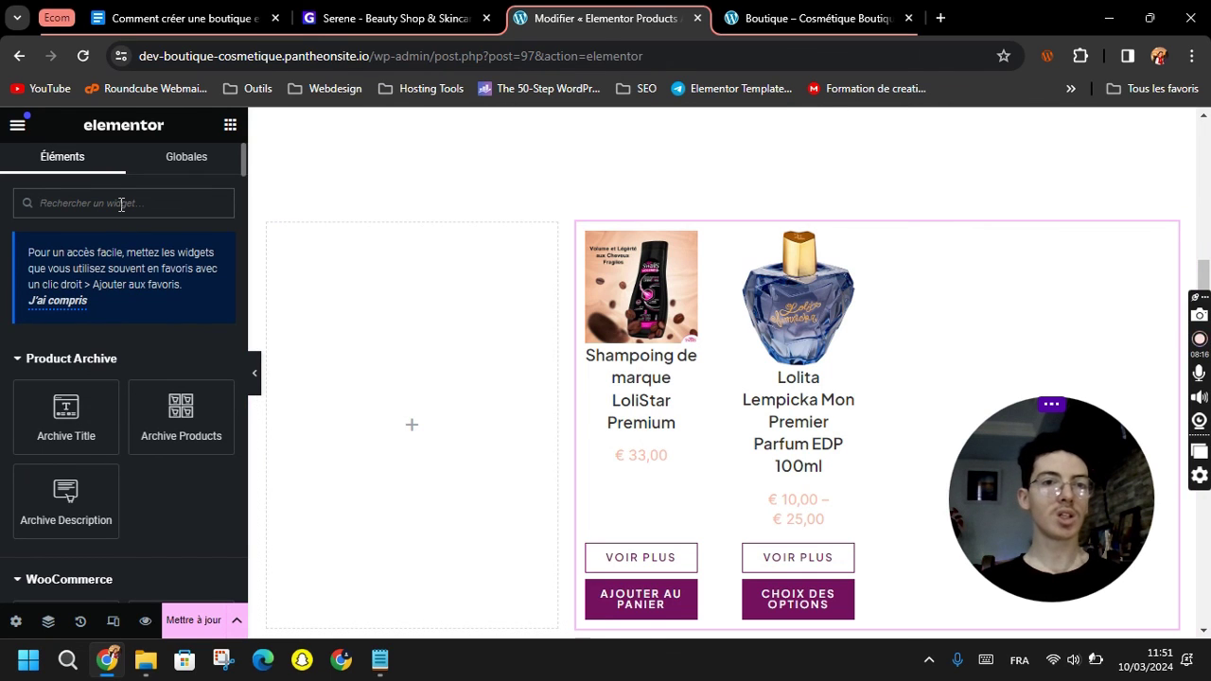
Place a Taxonomy Filter in the left column, linked to Loop Grid 2 and Catégories de produits.
{"action": "type", "text": "t"}
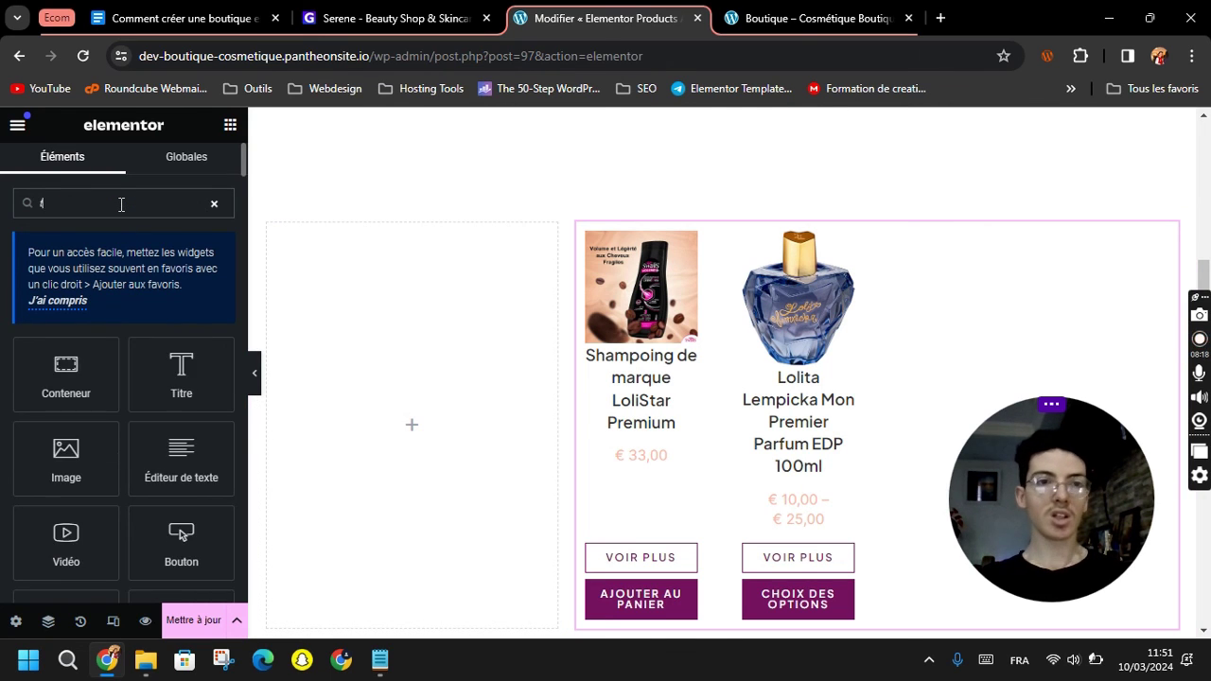
{"action": "type", "text": "ax"}
{"action": "left_click_drag", "start_coordinate": [179, 470], "coordinate": [413, 429]}
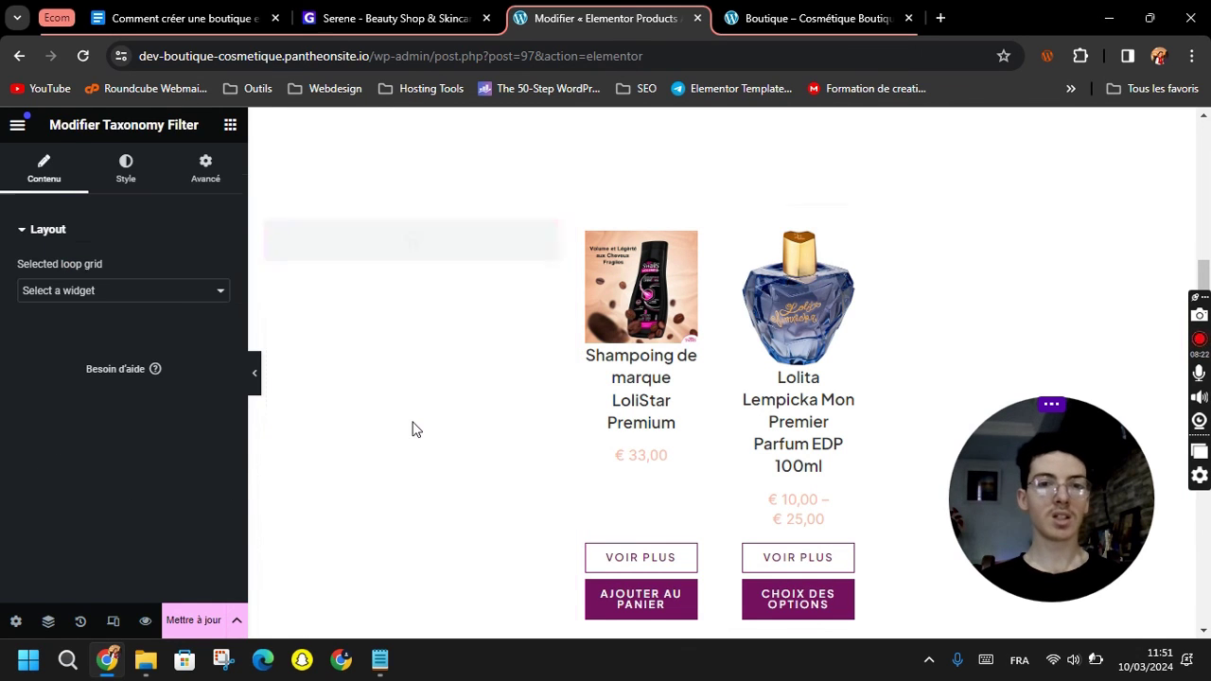
{"action": "left_click", "coordinate": [88, 289]}
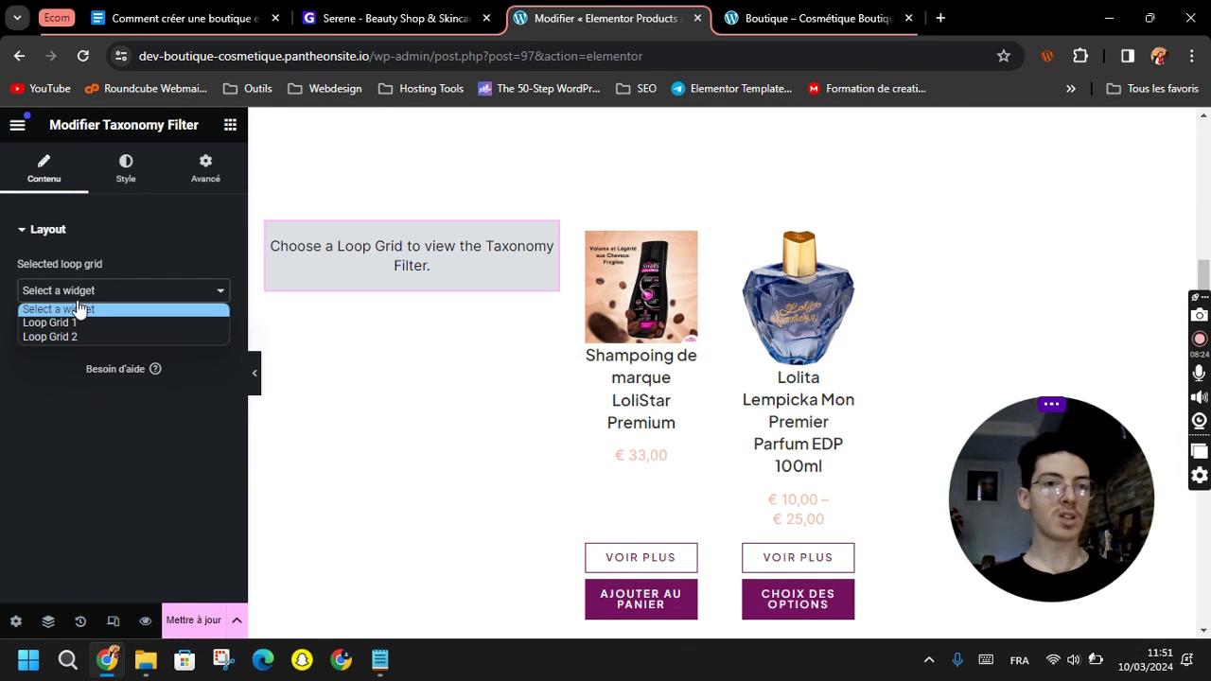
{"action": "left_click", "coordinate": [75, 337]}
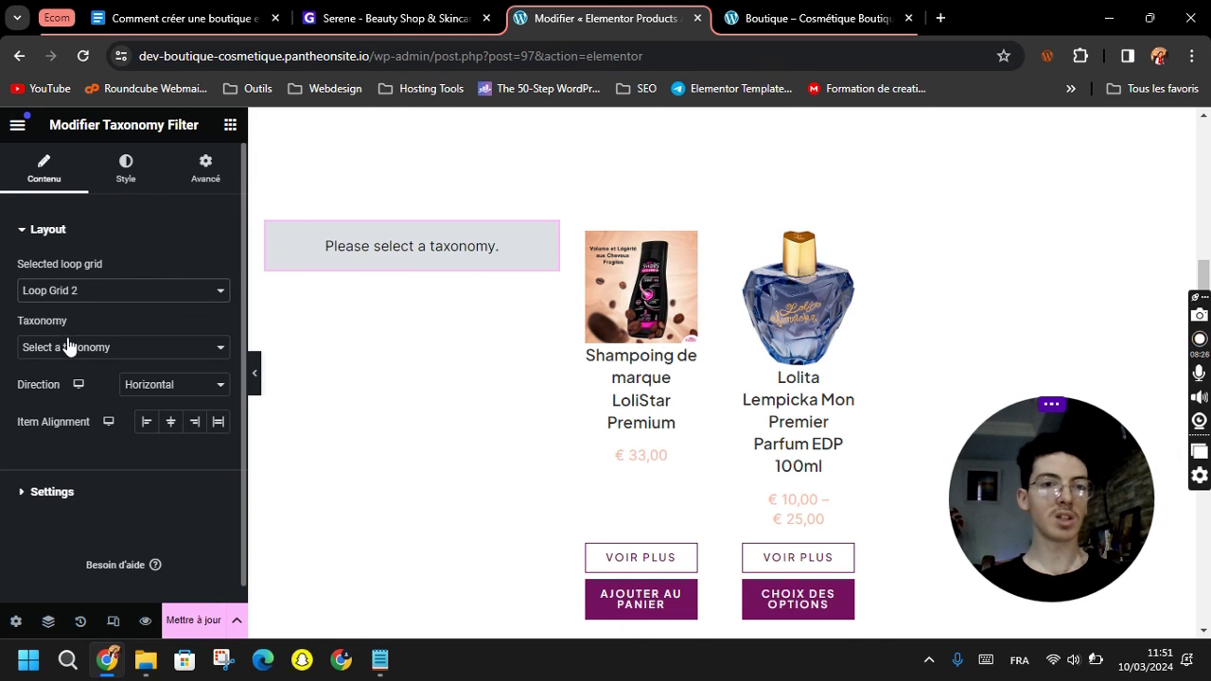
{"action": "left_click", "coordinate": [78, 352]}
{"action": "left_click", "coordinate": [79, 406]}
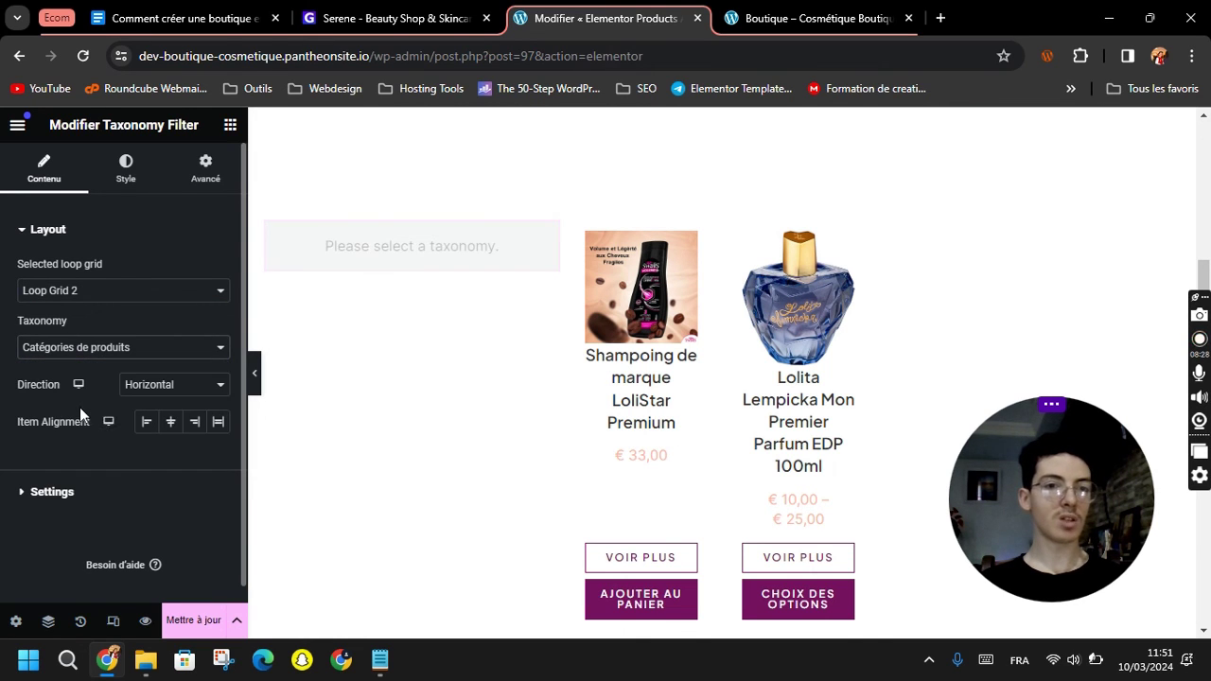
Set the filter's Direction to Vertical with Start alignment.
{"action": "left_click", "coordinate": [137, 386]}
{"action": "left_click", "coordinate": [143, 417]}
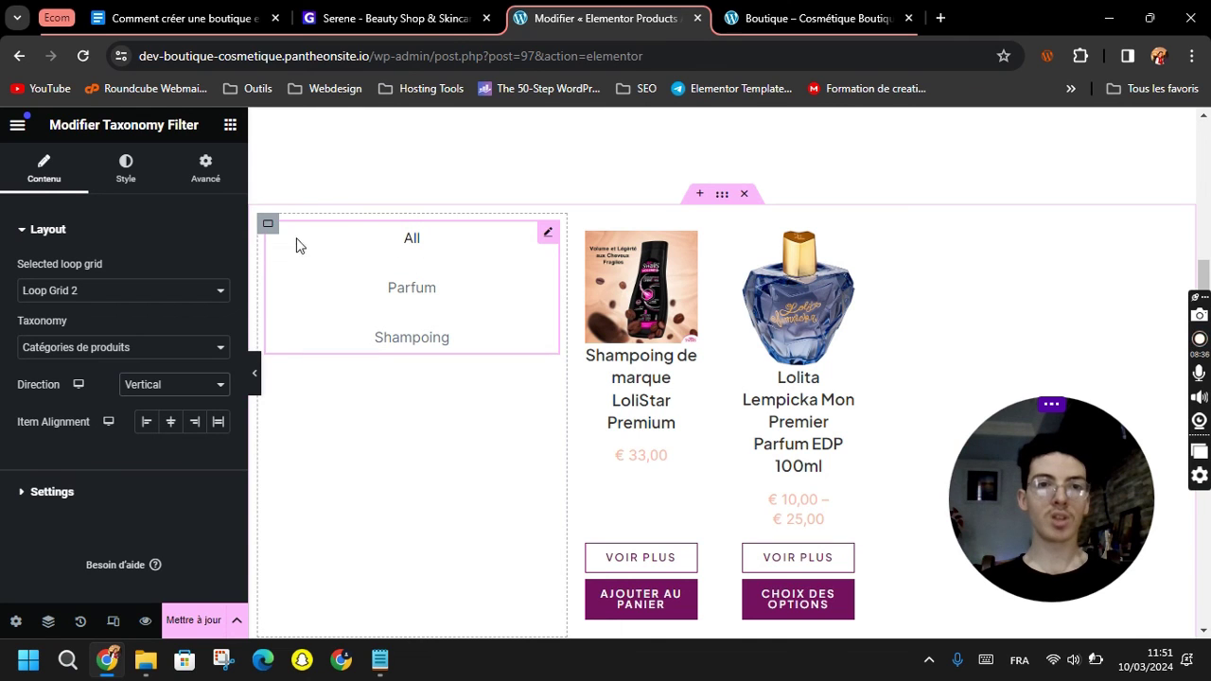
{"action": "left_click", "coordinate": [146, 425]}
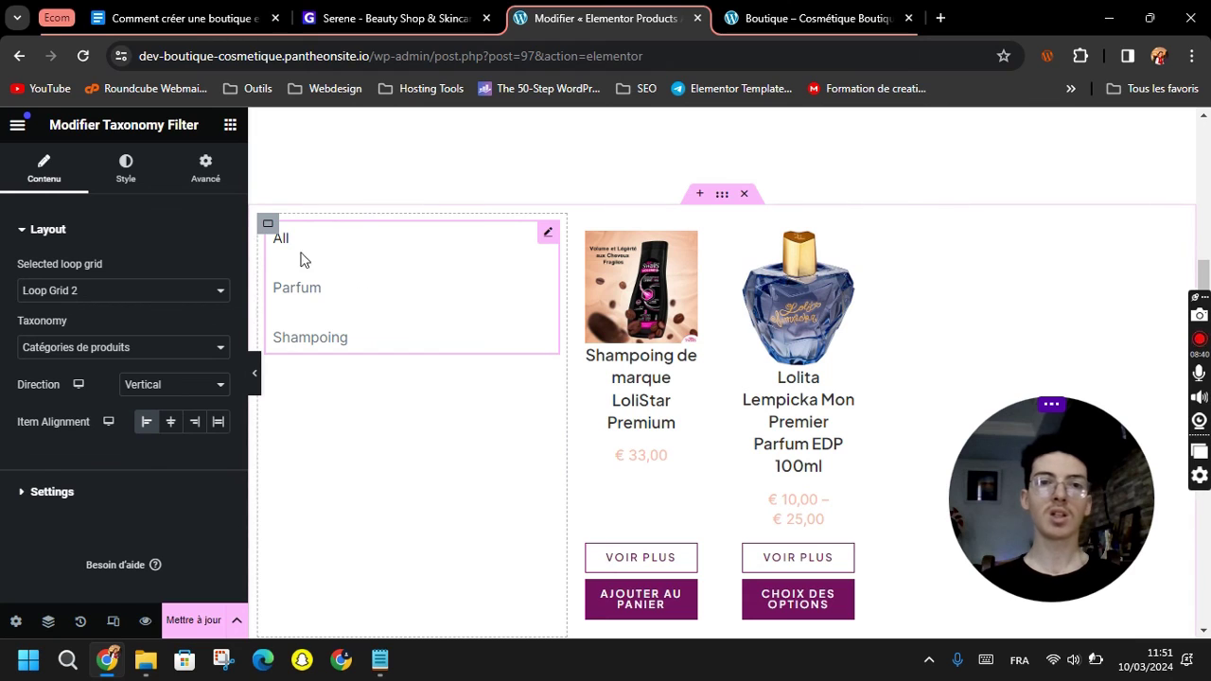
{"action": "left_click", "coordinate": [269, 227]}
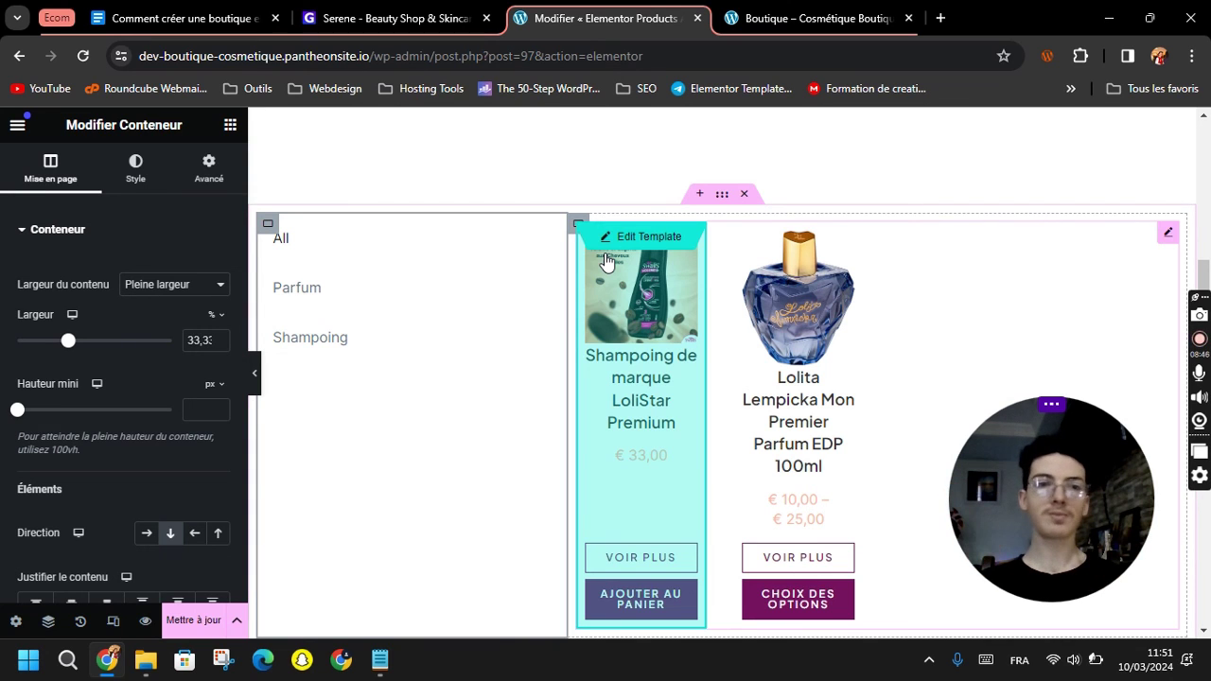
Set the filter column Largeur to 20% and the product grid column to 80%.
{"action": "left_click_drag", "start_coordinate": [67, 341], "coordinate": [53, 347]}
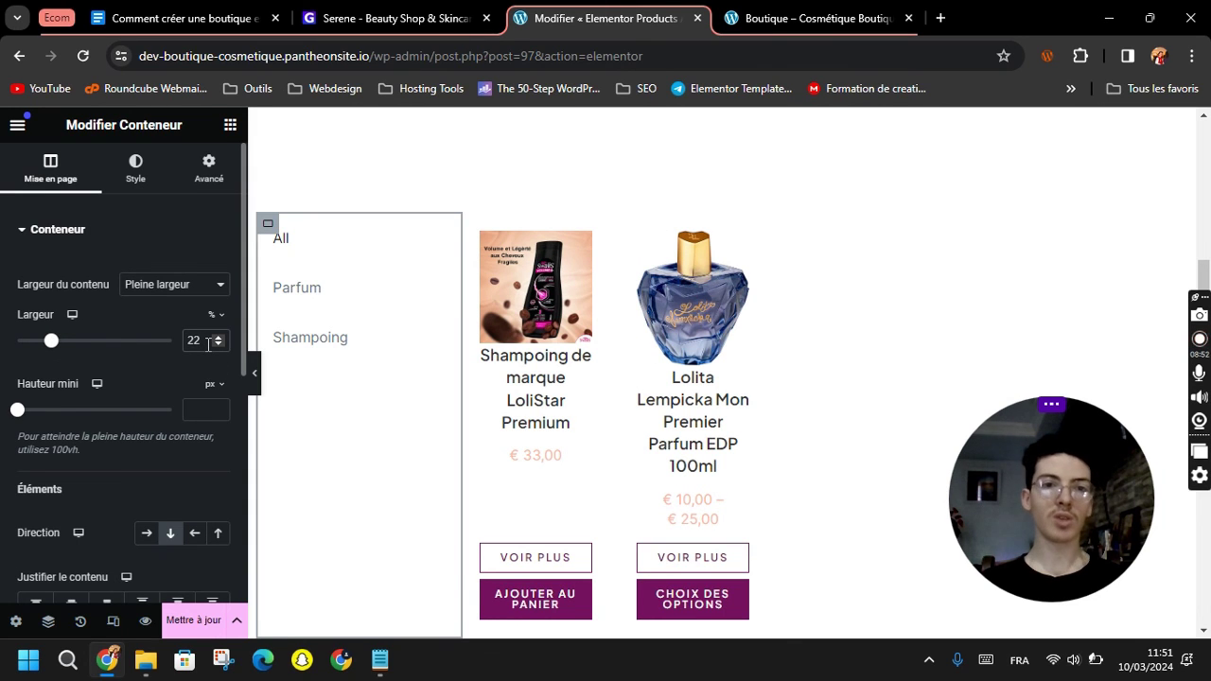
{"action": "key", "text": "Down"}
{"action": "key", "text": "Down"}
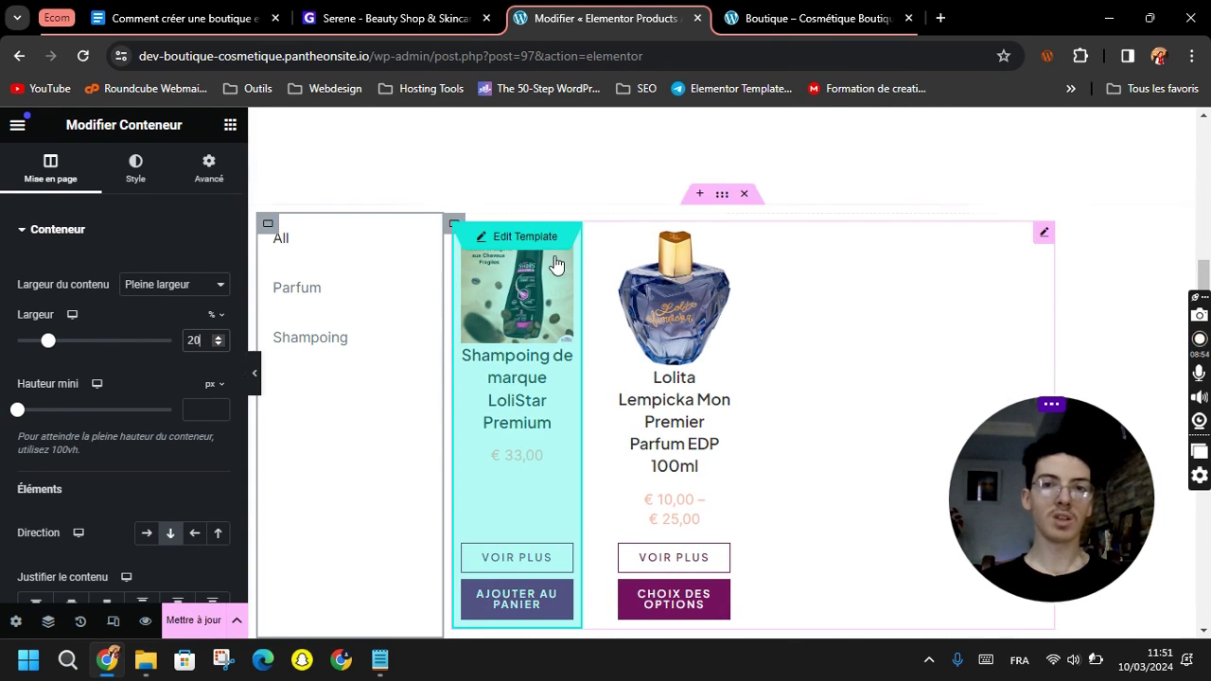
{"action": "left_click", "coordinate": [454, 226]}
{"action": "double_click", "coordinate": [196, 343]}
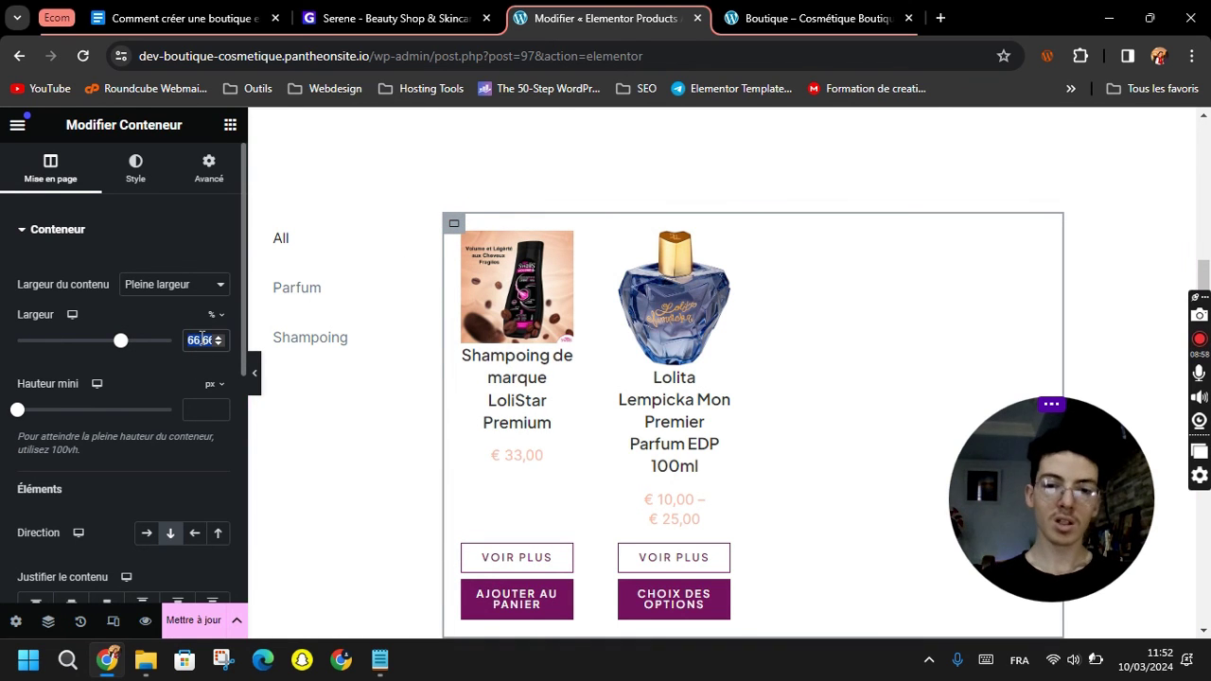
{"action": "type", "text": "80"}
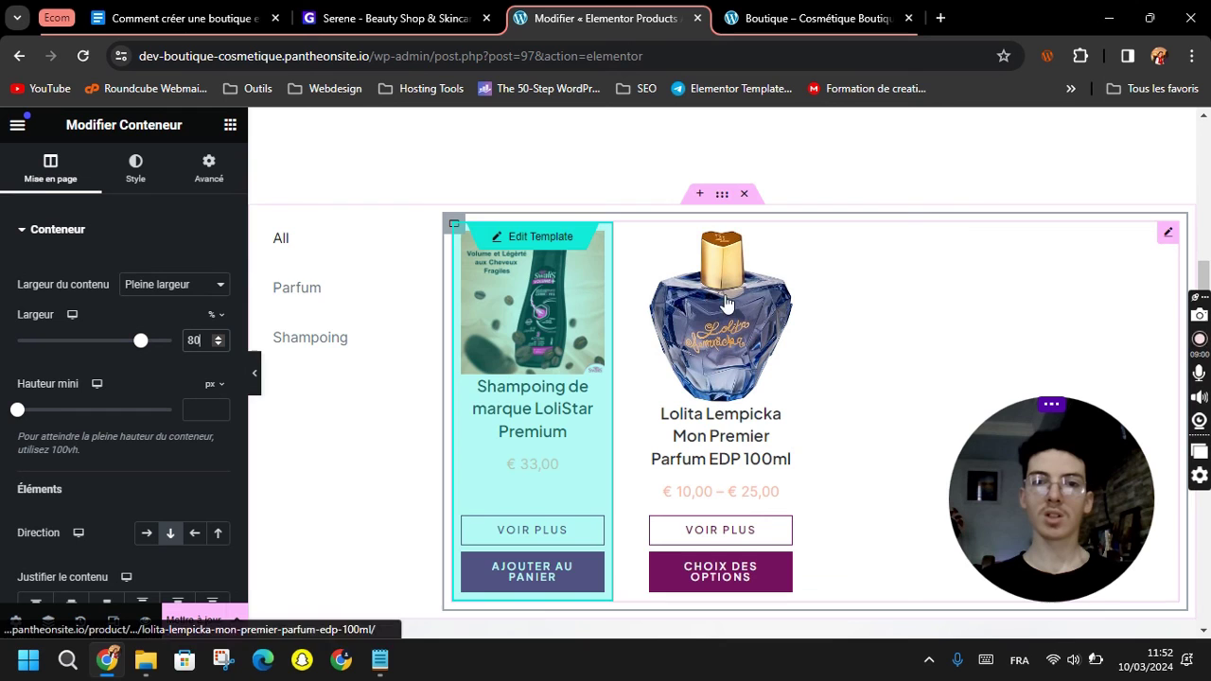
Preview the Parfum and Shampoing filters, then save with Mettre à jour.
{"action": "scroll", "coordinate": [388, 477], "scroll_direction": "up", "scroll_amount": 2}
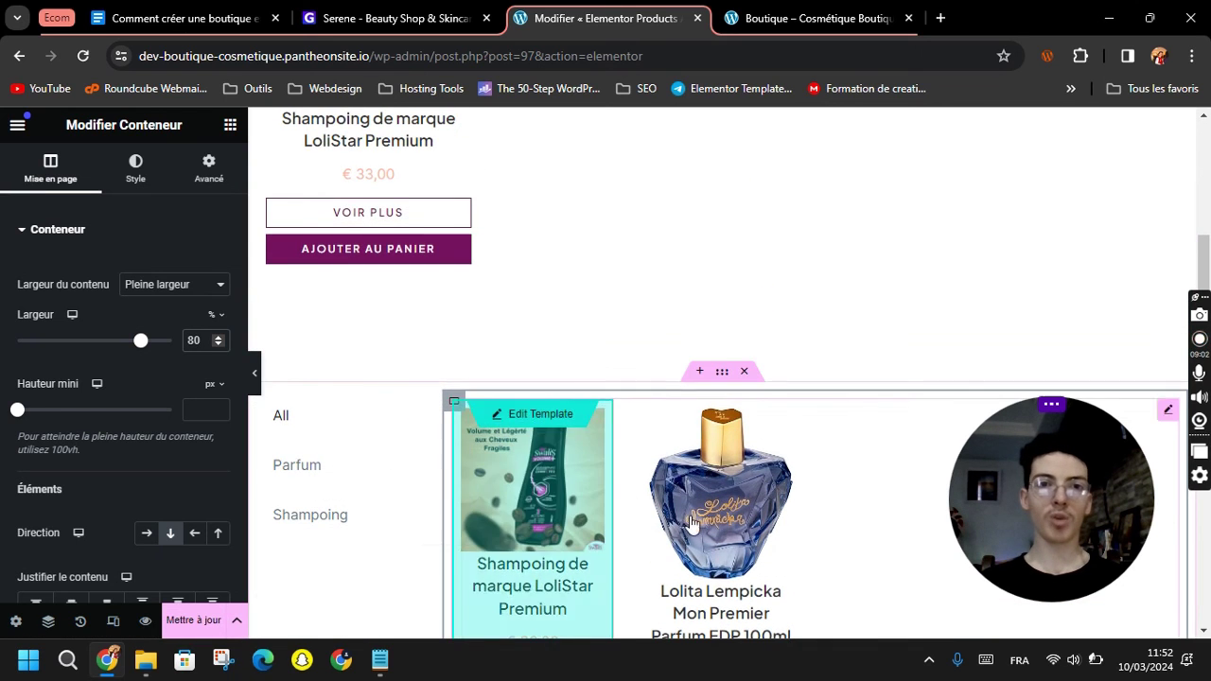
{"action": "scroll", "coordinate": [716, 481], "scroll_direction": "up", "scroll_amount": 5}
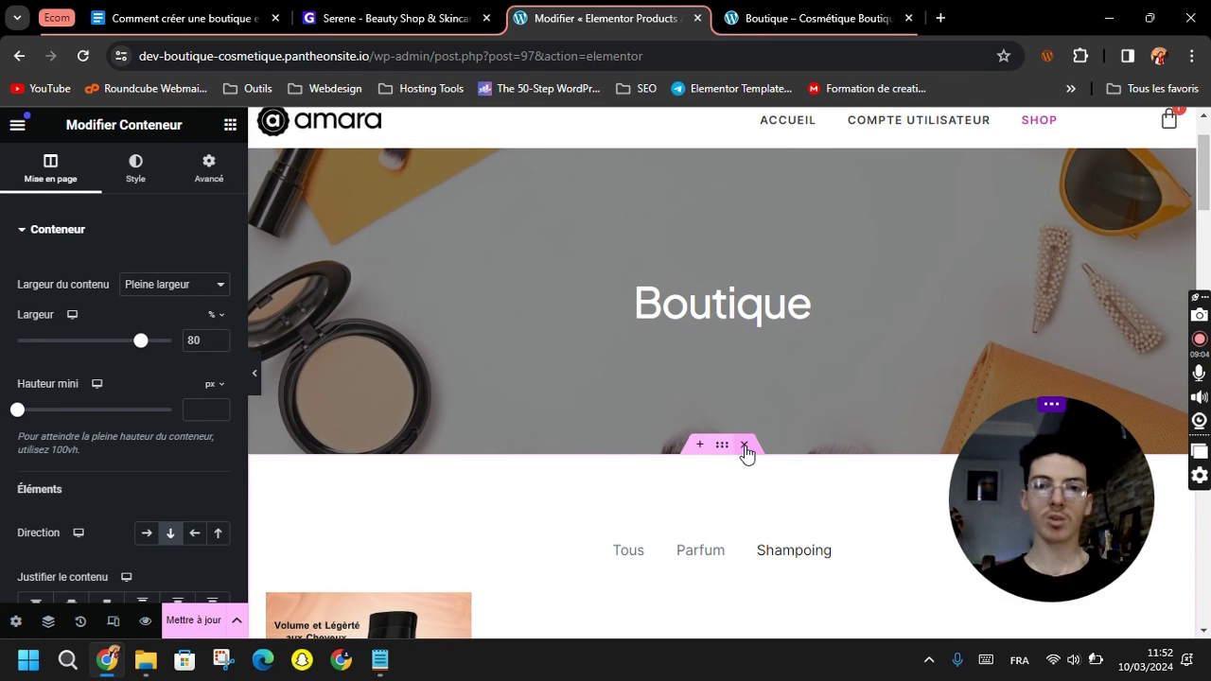
{"action": "scroll", "coordinate": [369, 378], "scroll_direction": "down", "scroll_amount": 2}
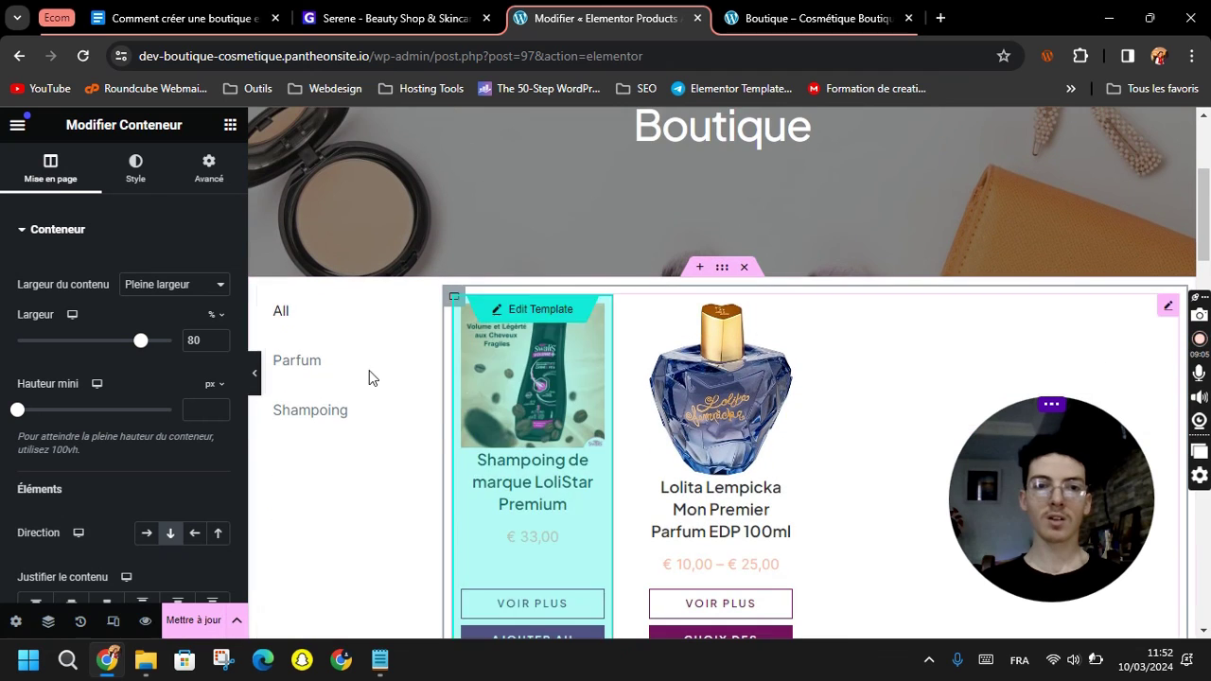
{"action": "left_click", "coordinate": [301, 376]}
{"action": "left_click", "coordinate": [301, 414]}
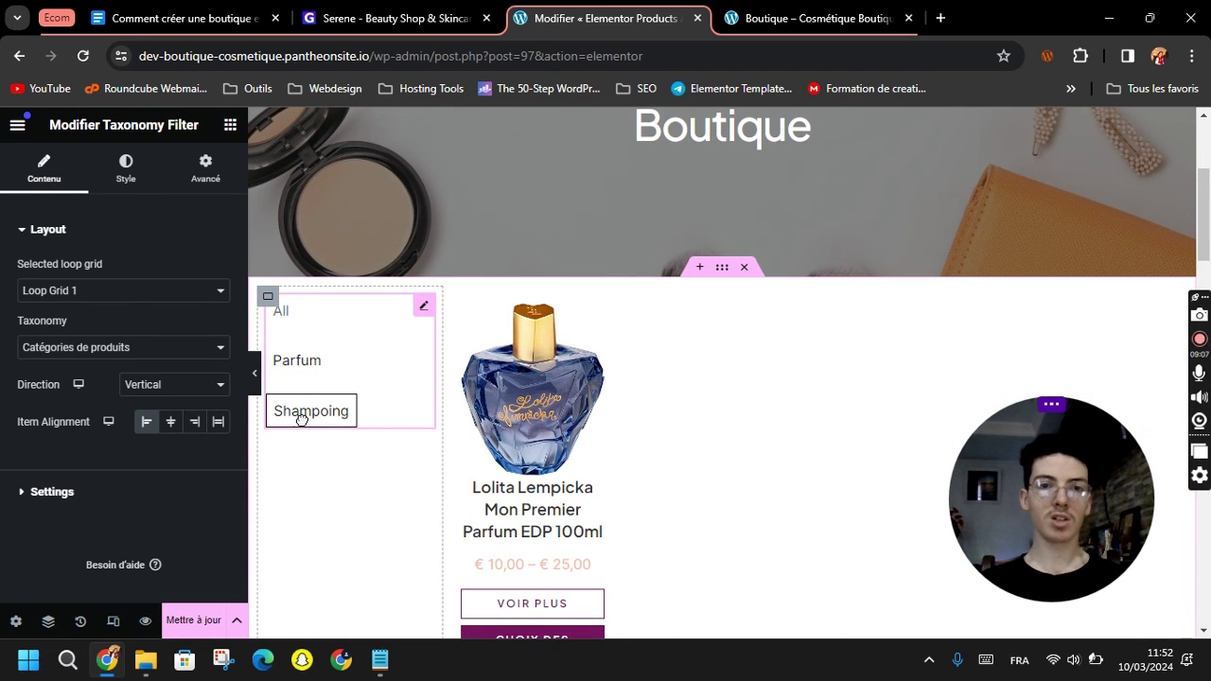
{"action": "scroll", "coordinate": [613, 412], "scroll_direction": "down", "scroll_amount": 1}
{"action": "scroll", "coordinate": [613, 412], "scroll_direction": "down", "scroll_amount": 3}
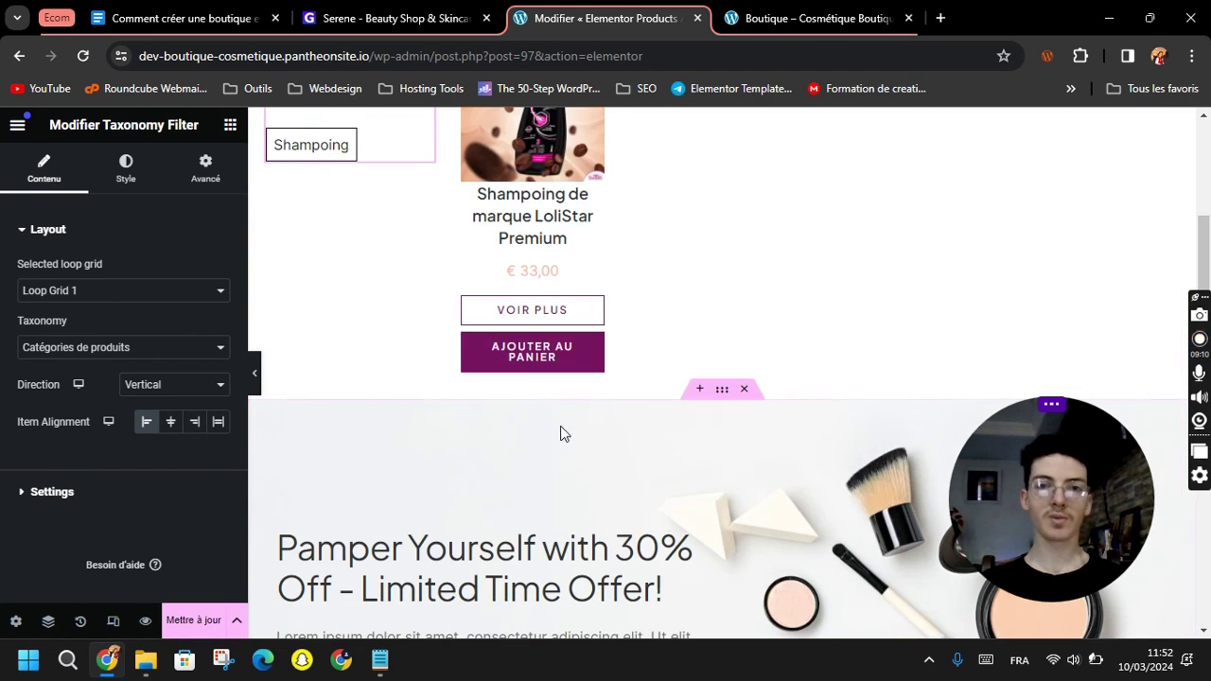
{"action": "left_click", "coordinate": [203, 621]}
{"action": "scroll", "coordinate": [438, 359], "scroll_direction": "up", "scroll_amount": 3}
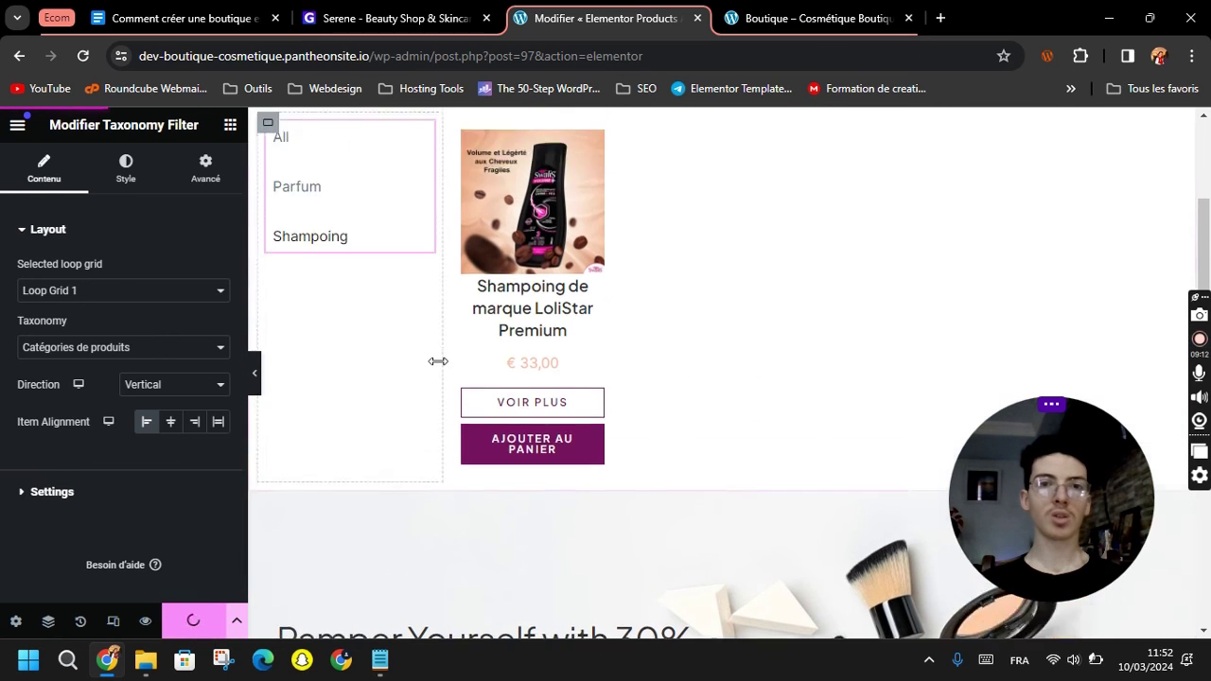
Remove the ?e-filter query from the live shop URL and reload the unfiltered Boutique page.
{"action": "left_click", "coordinate": [770, 17]}
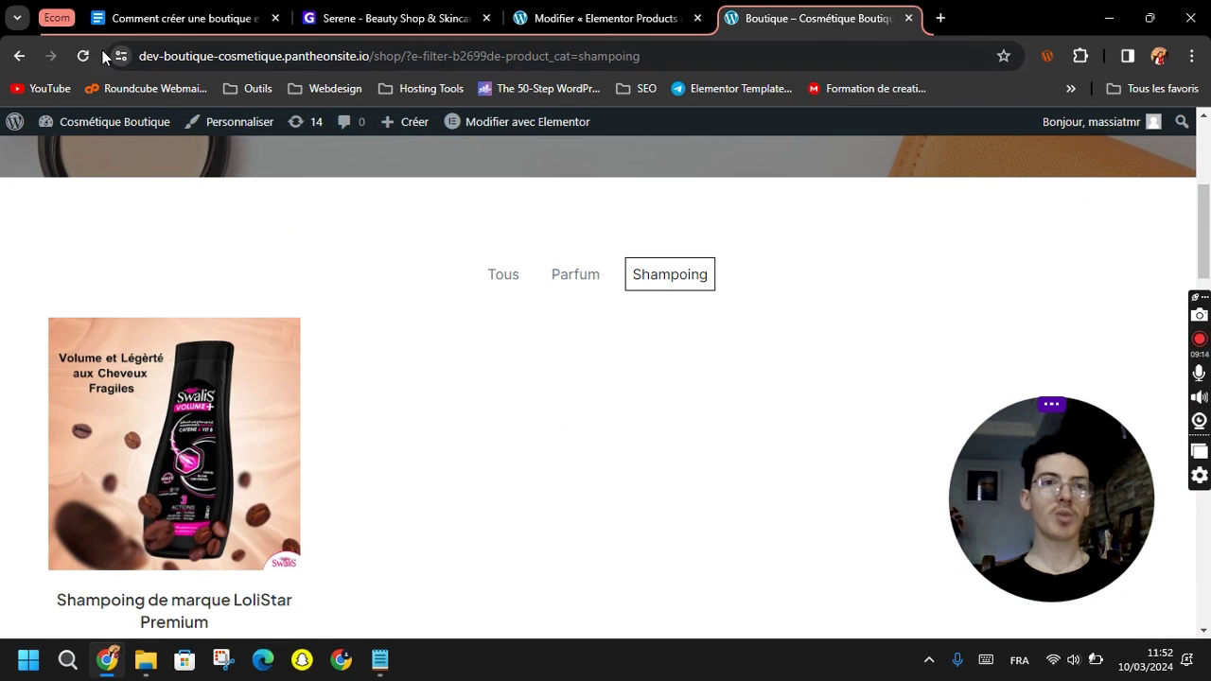
{"action": "left_click_drag", "start_coordinate": [422, 55], "coordinate": [407, 56]}
{"action": "left_click_drag", "start_coordinate": [713, 66], "coordinate": [777, 72]}
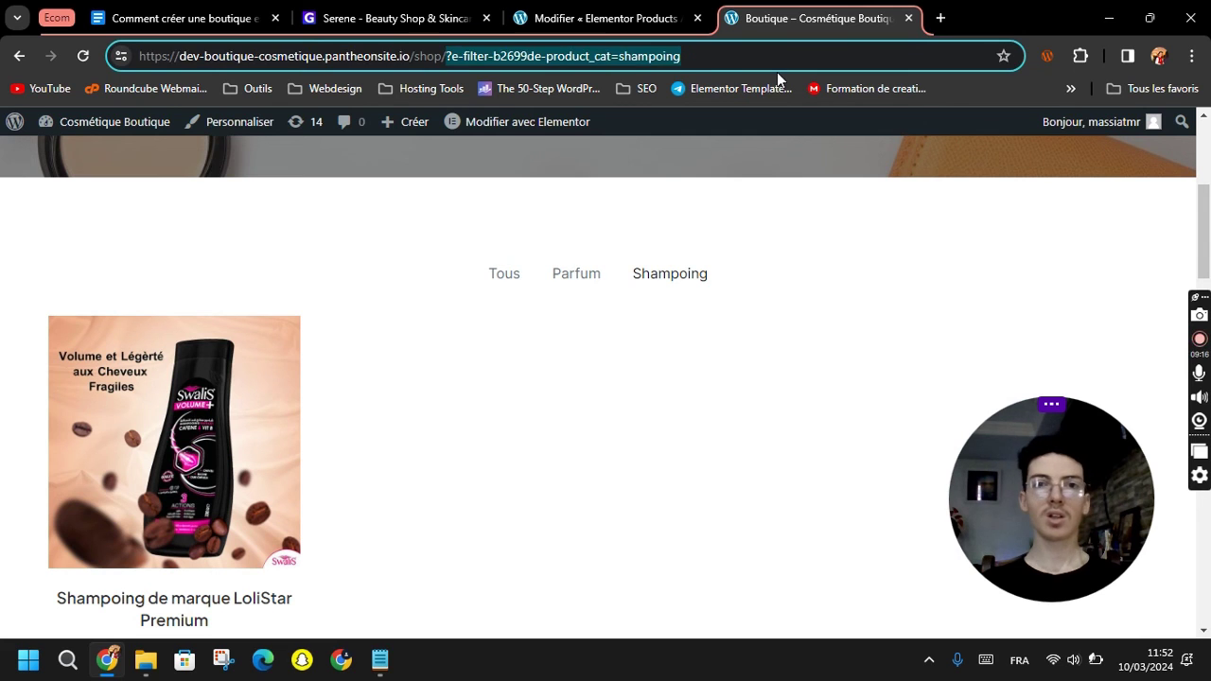
{"action": "key", "text": "BackSpace"}
{"action": "key", "text": "Return"}
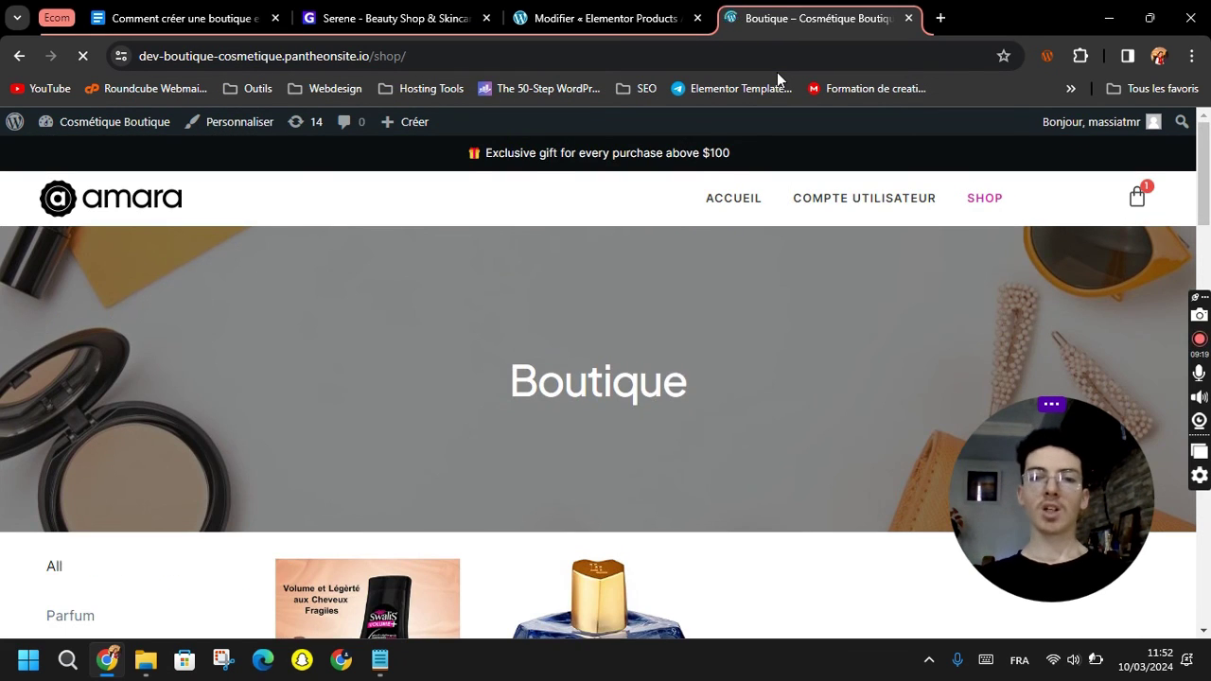
Test the Parfum and Shampoing filters on the live shop, then bring up the course outline document.
{"action": "scroll", "coordinate": [713, 367], "scroll_direction": "down", "scroll_amount": 3}
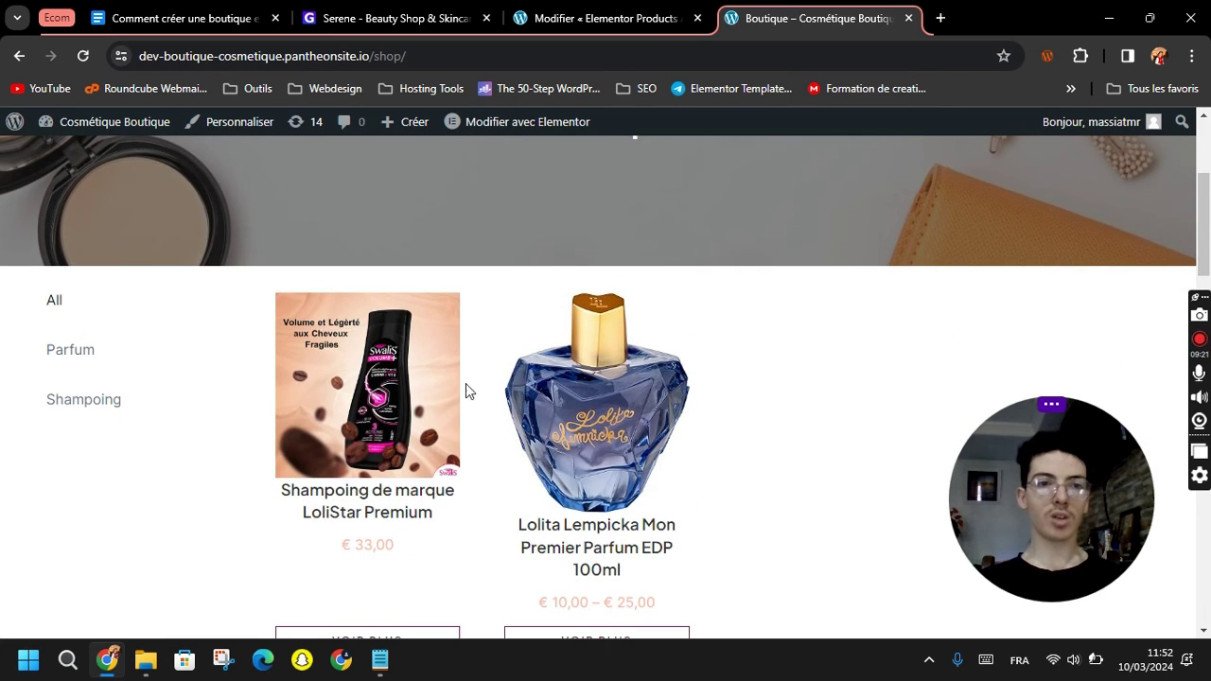
{"action": "left_click", "coordinate": [81, 351]}
{"action": "left_click", "coordinate": [85, 403]}
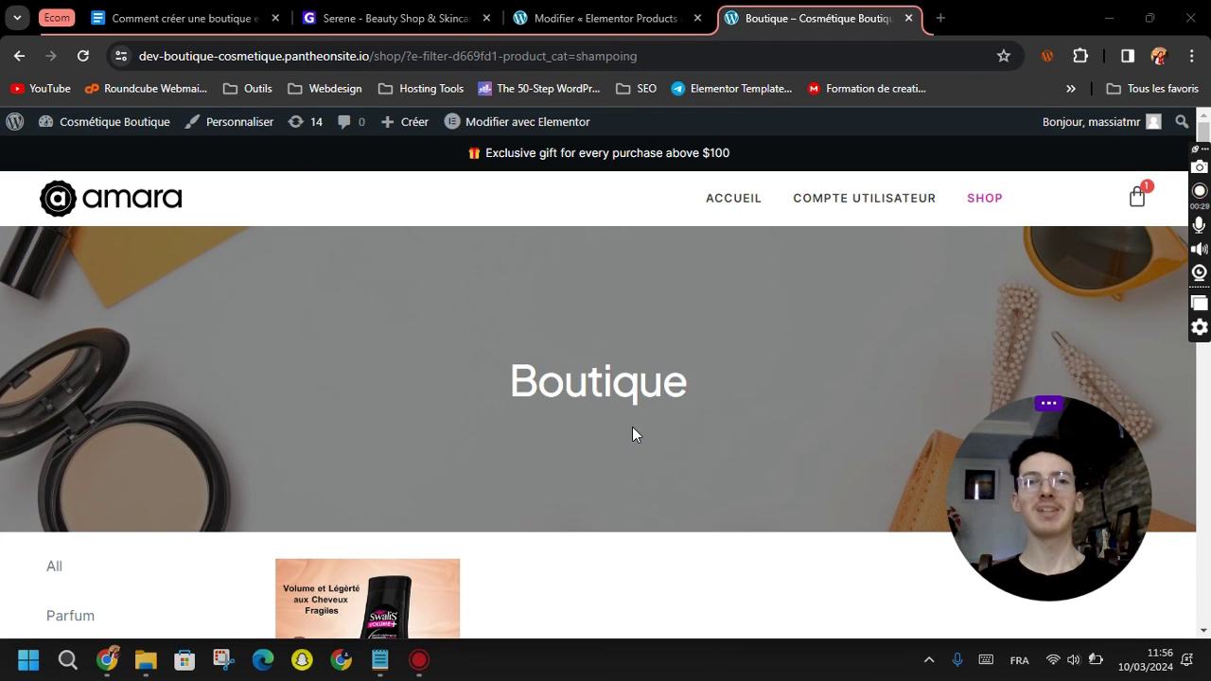
{"action": "scroll", "coordinate": [586, 406], "scroll_direction": "down", "scroll_amount": 1}
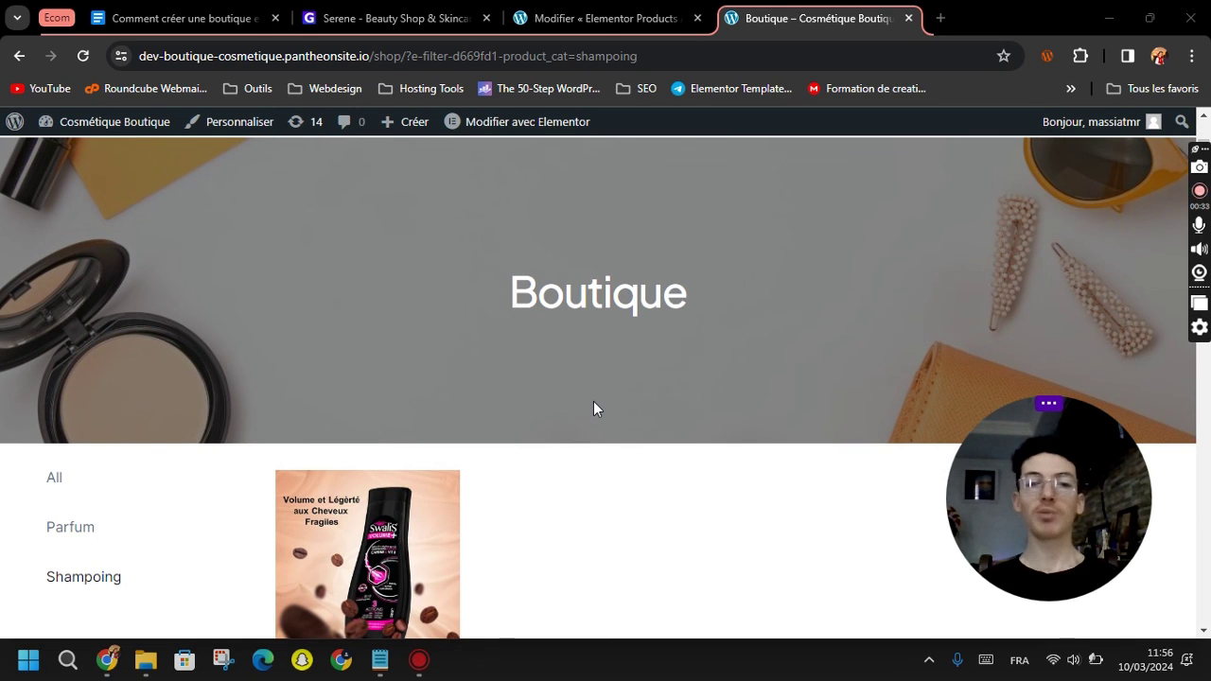
{"action": "left_click", "coordinate": [282, 25]}
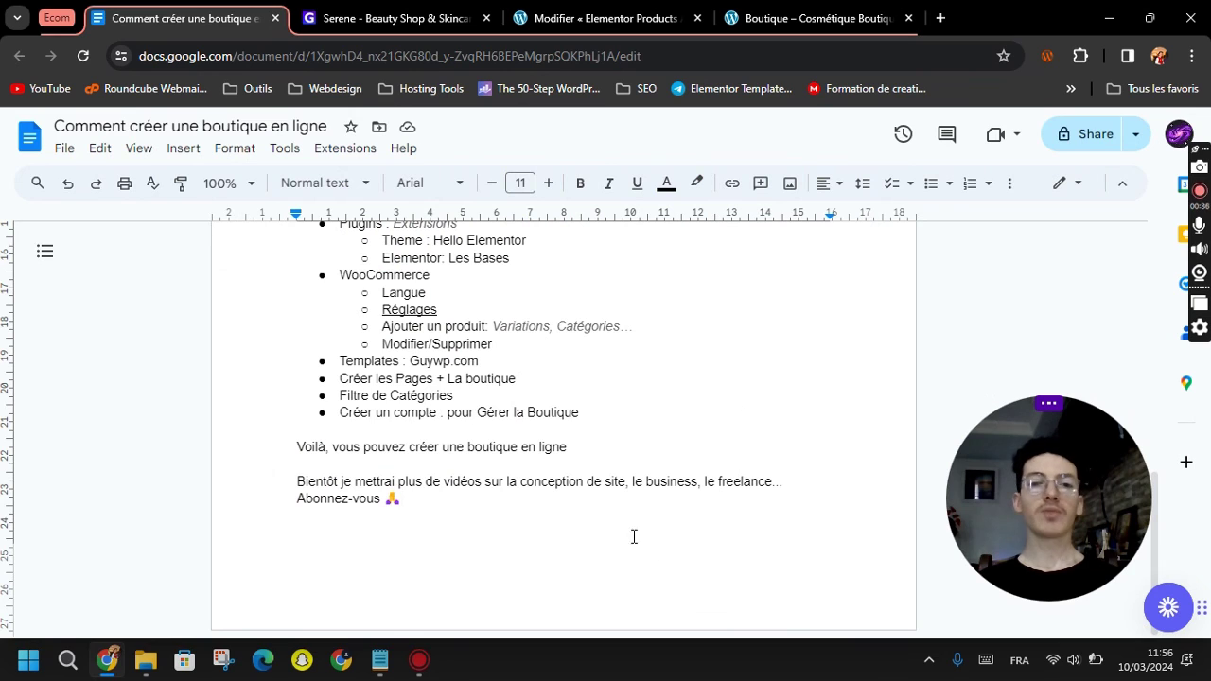